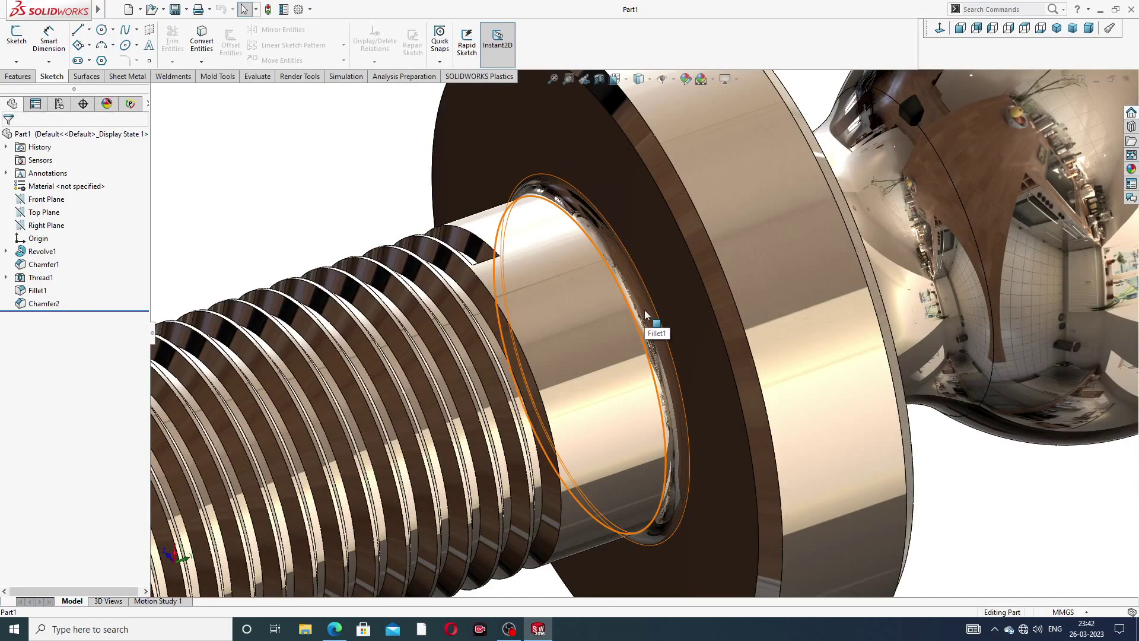
{"action": "scroll", "coordinate": [646, 314], "scroll_direction": "up", "scroll_amount": 10}
{"action": "middle_click_drag", "start_coordinate": [663, 333], "coordinate": [639, 323]}
{"action": "scroll", "coordinate": [644, 338], "scroll_direction": "down", "scroll_amount": 3}
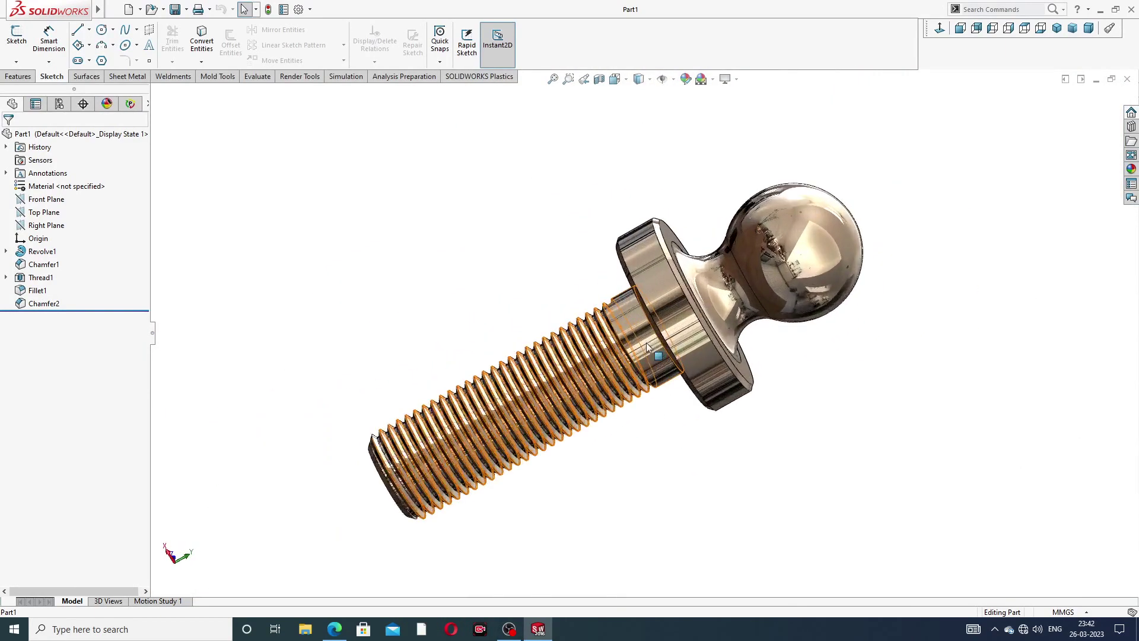
{"action": "scroll", "coordinate": [646, 343], "scroll_direction": "down", "scroll_amount": 2}
{"action": "mouse_move", "coordinate": [797, 356]}
{"action": "middle_mouse_down"}
{"action": "mouse_move", "coordinate": [778, 343]}
{"action": "mouse_move", "coordinate": [788, 340]}
{"action": "middle_mouse_up"}
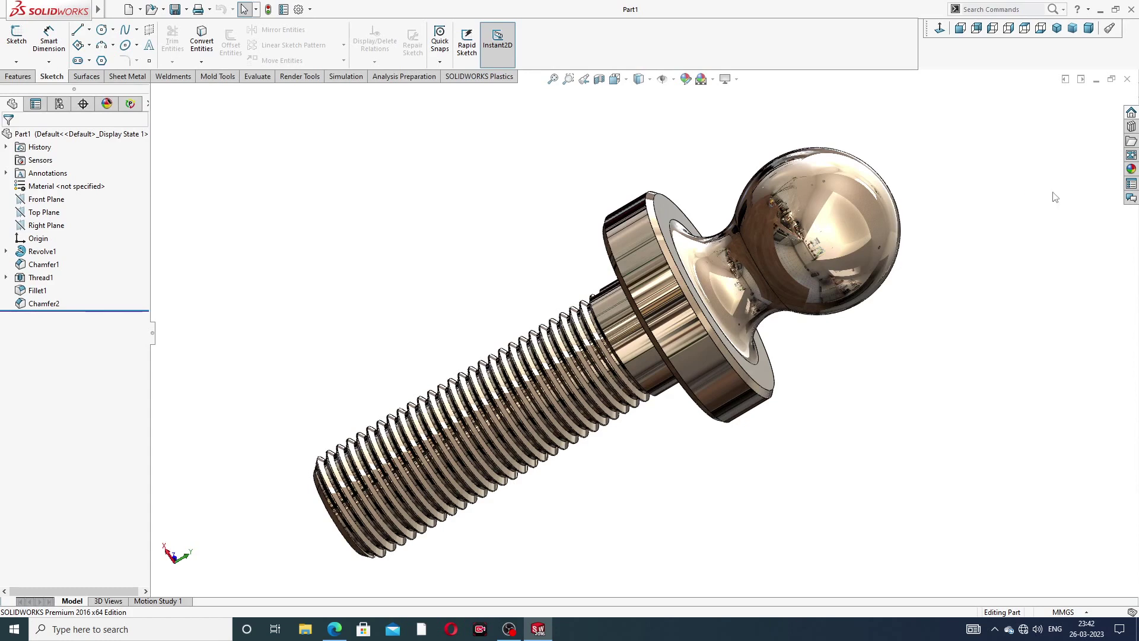
Close the finished bolt part and create a new part document
{"action": "left_click", "coordinate": [1127, 80]}
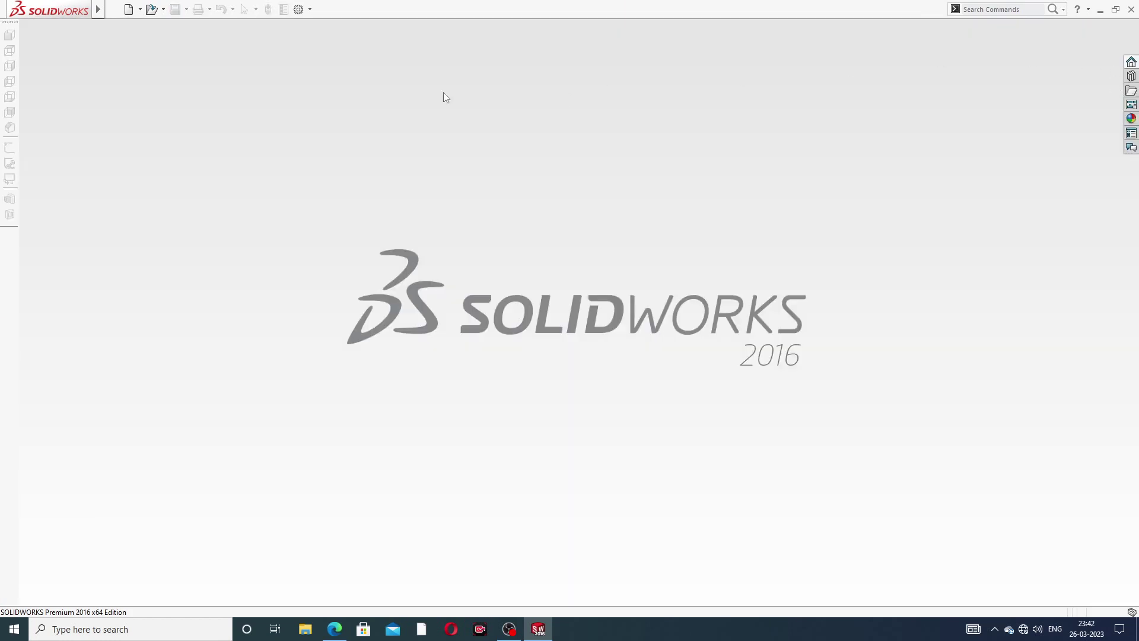
{"action": "left_click", "coordinate": [129, 10]}
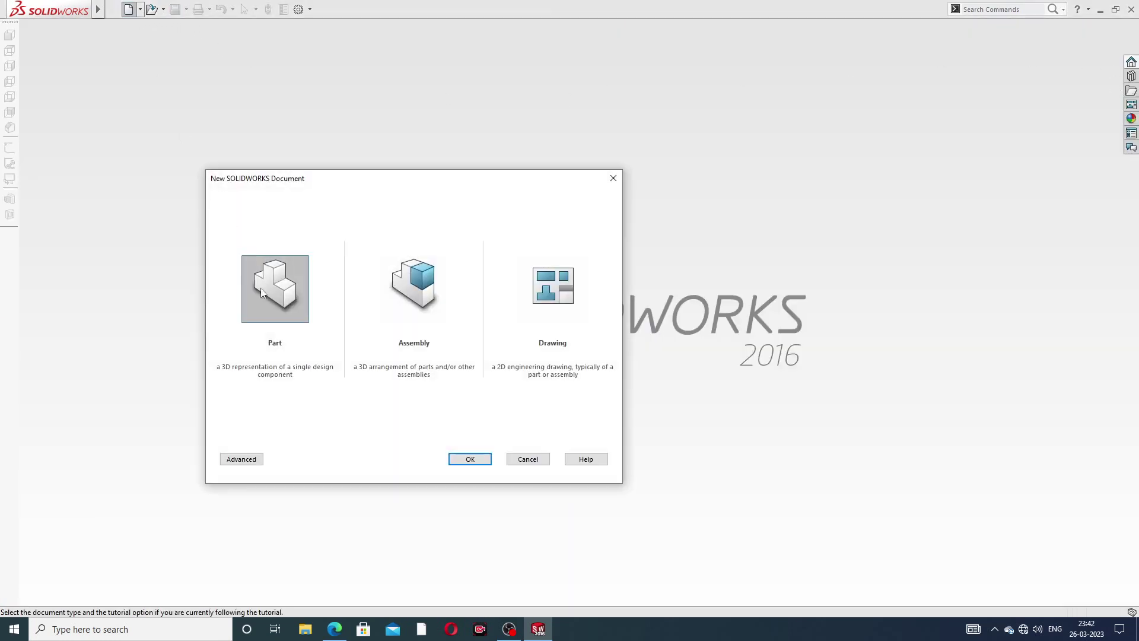
{"action": "left_click", "coordinate": [468, 459]}
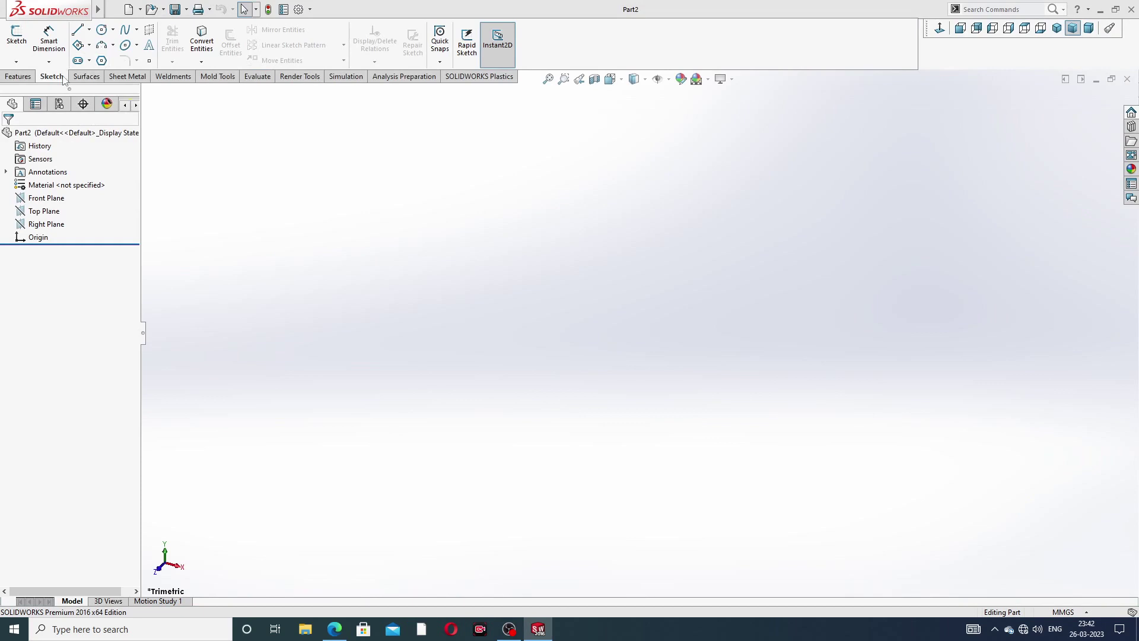
Set both image quality resolutions, shaded/draft and wireframe, to their highest level in the document properties
{"action": "left_click", "coordinate": [299, 10]}
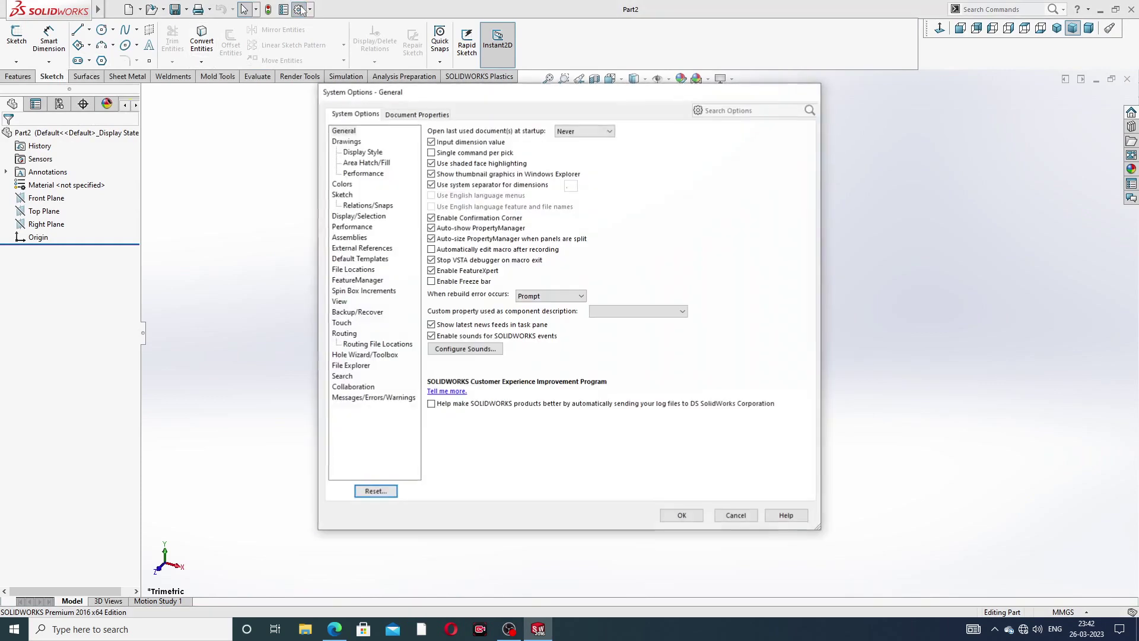
{"action": "left_click", "coordinate": [411, 115]}
{"action": "left_click", "coordinate": [356, 248]}
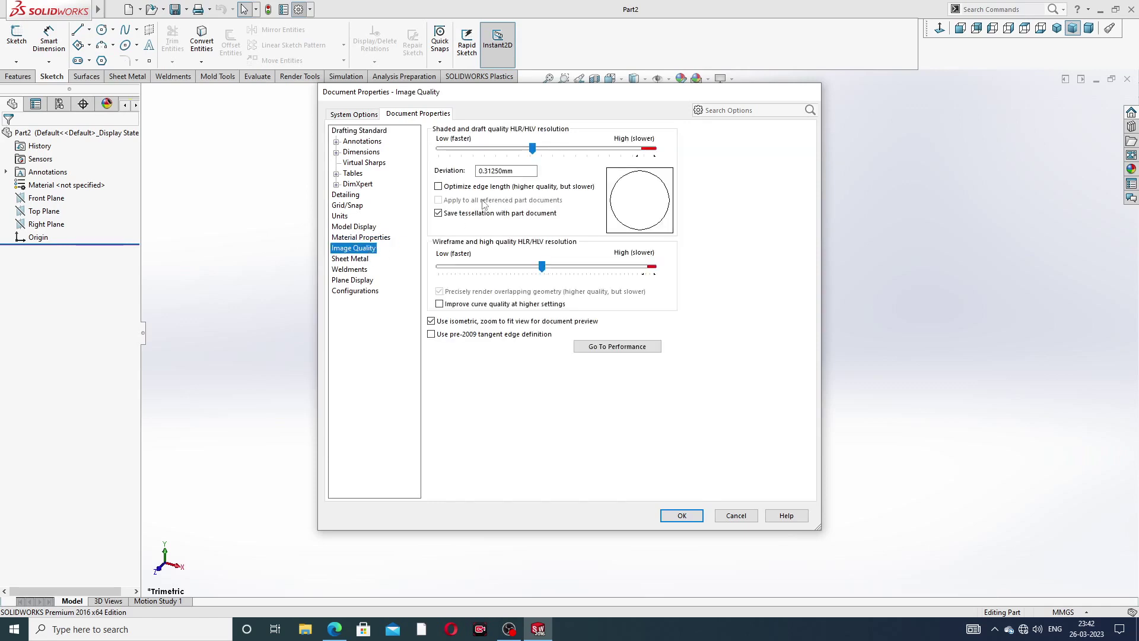
{"action": "left_click_drag", "start_coordinate": [532, 149], "coordinate": [654, 148]}
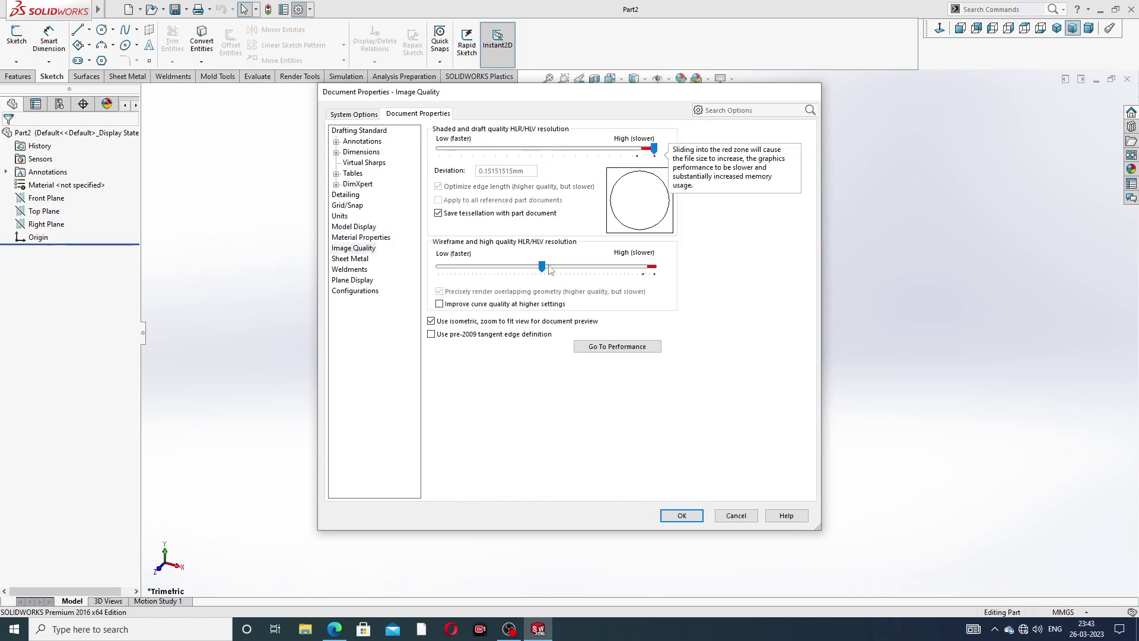
{"action": "left_click_drag", "start_coordinate": [541, 267], "coordinate": [654, 267]}
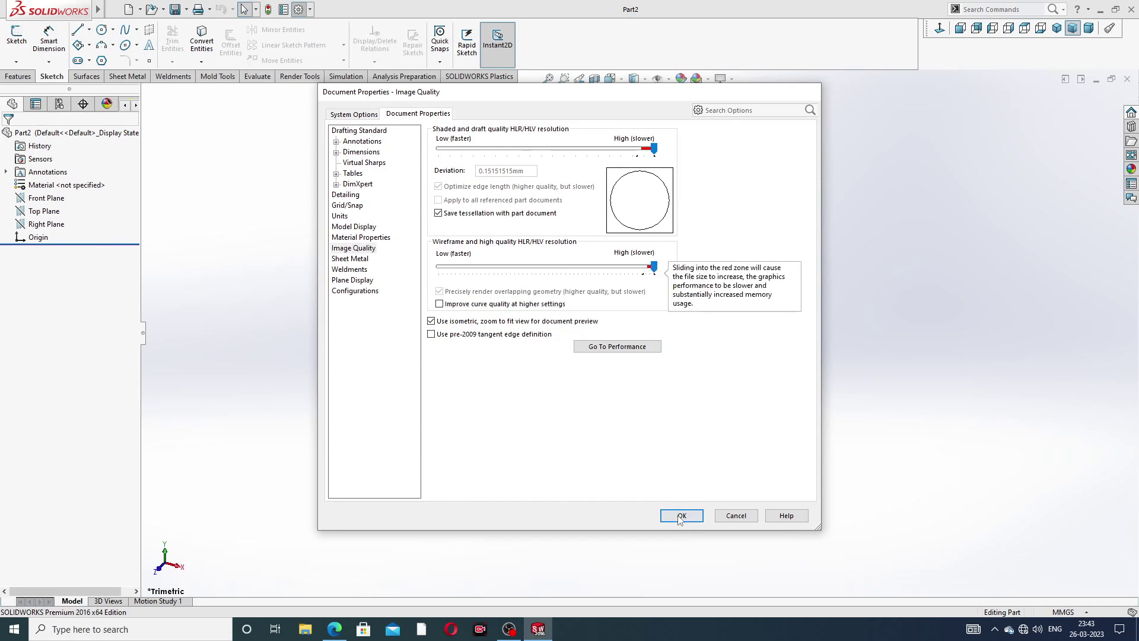
{"action": "left_click", "coordinate": [681, 516]}
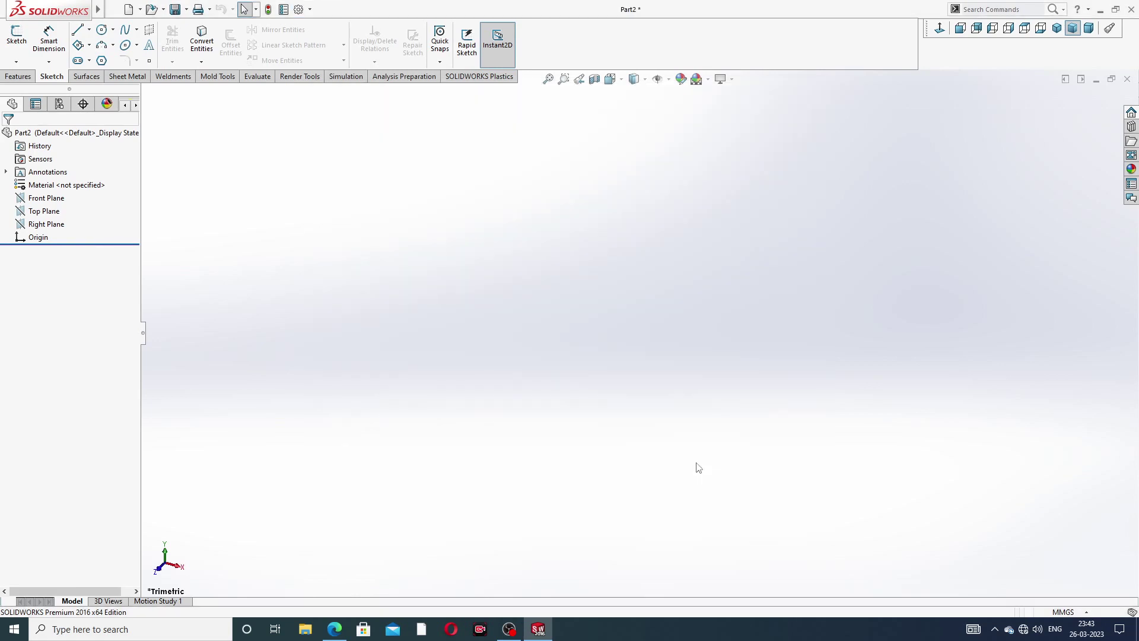
Change the scene to a plain white background
{"action": "left_click", "coordinate": [708, 79]}
{"action": "left_click", "coordinate": [740, 34]}
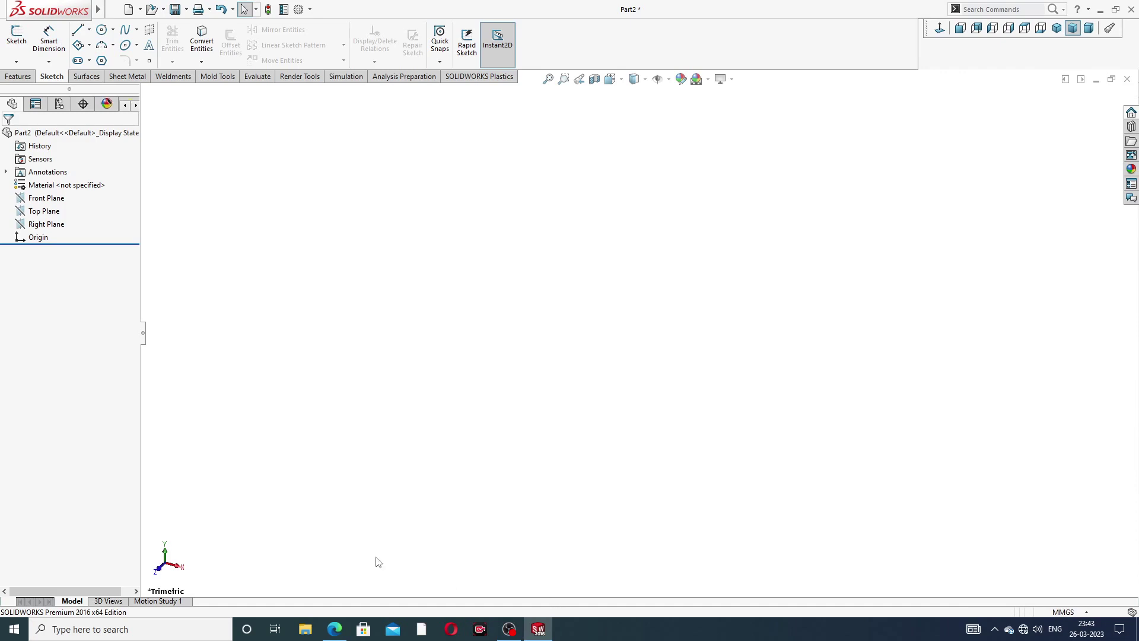
Consult the bolt design.PDF drawing in the browser, return to SOLIDWORKS and start a sketch on the Front Plane
{"action": "left_click", "coordinate": [334, 629]}
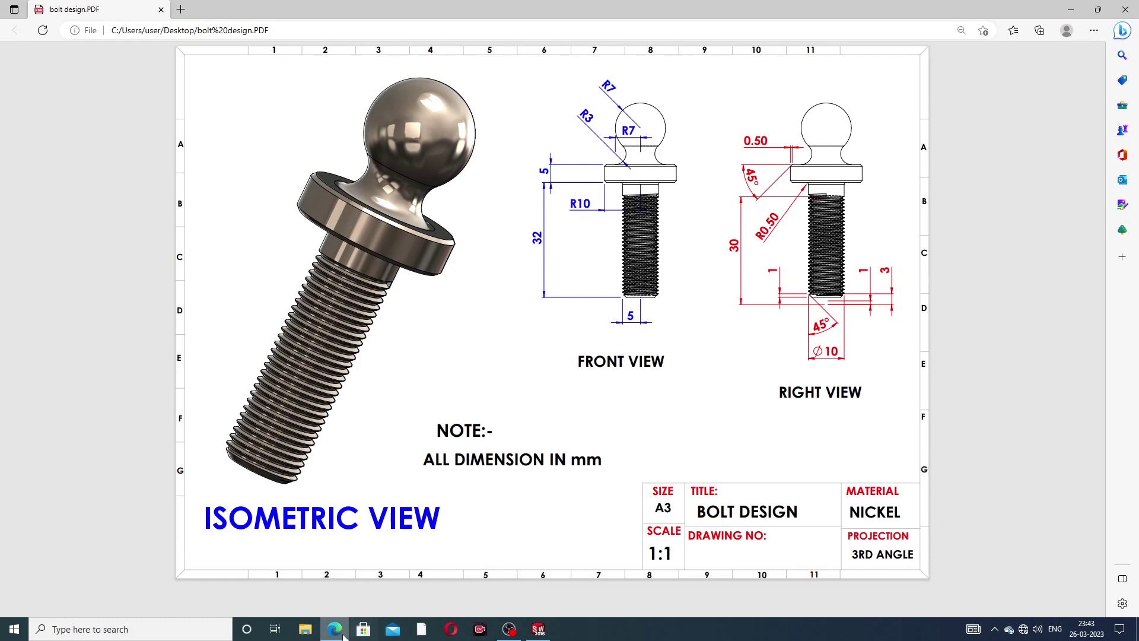
{"action": "left_click", "coordinate": [538, 628]}
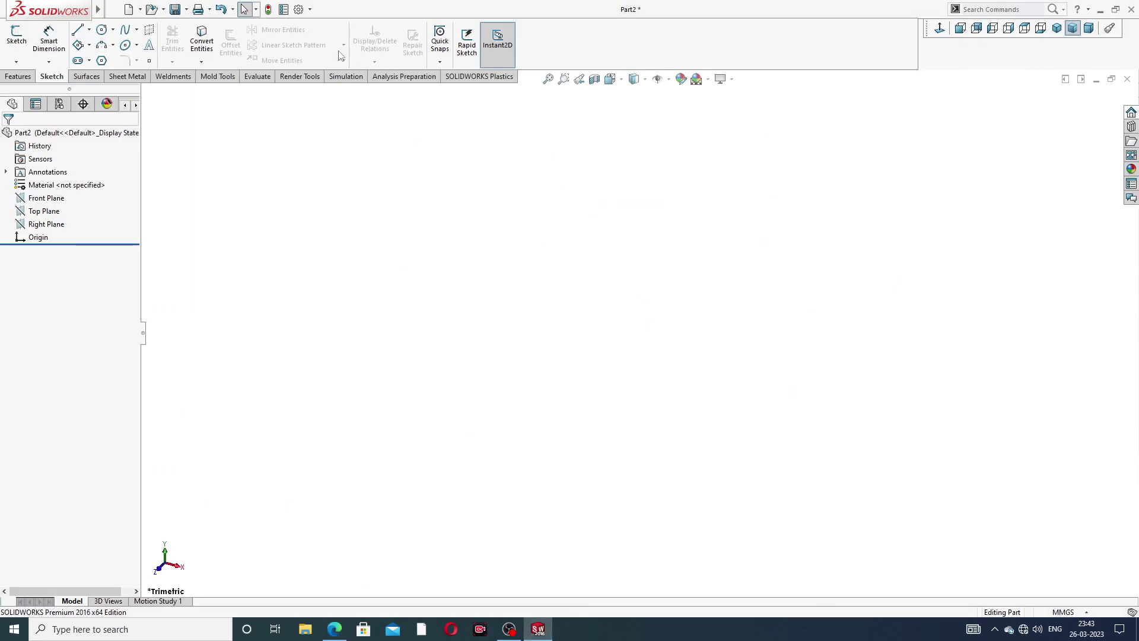
{"action": "left_click", "coordinate": [57, 199]}
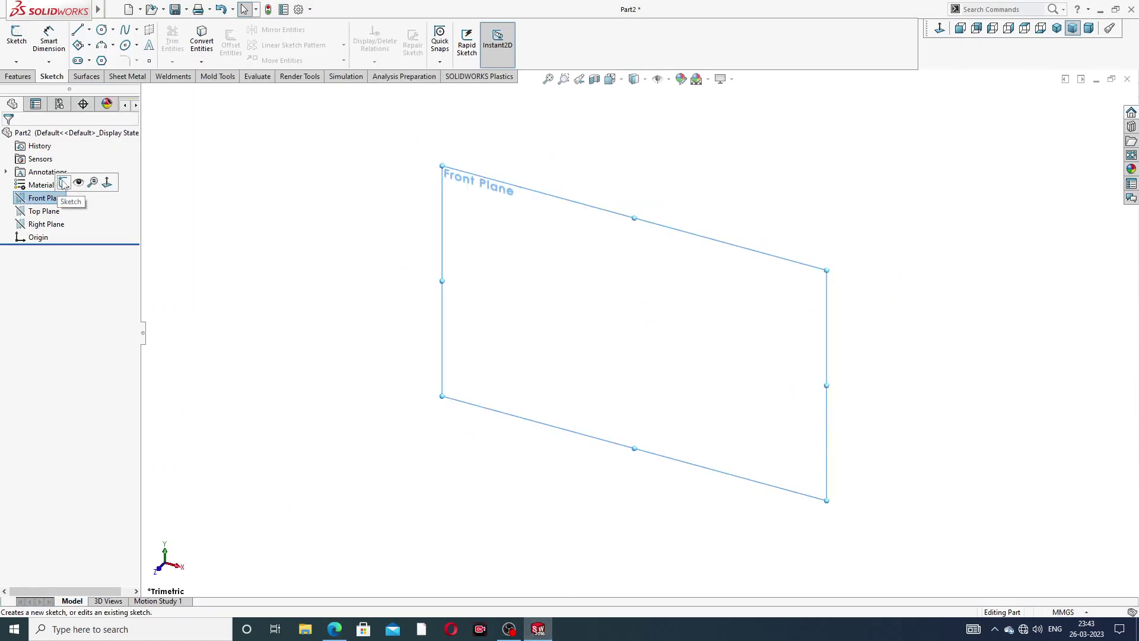
{"action": "left_click", "coordinate": [66, 186]}
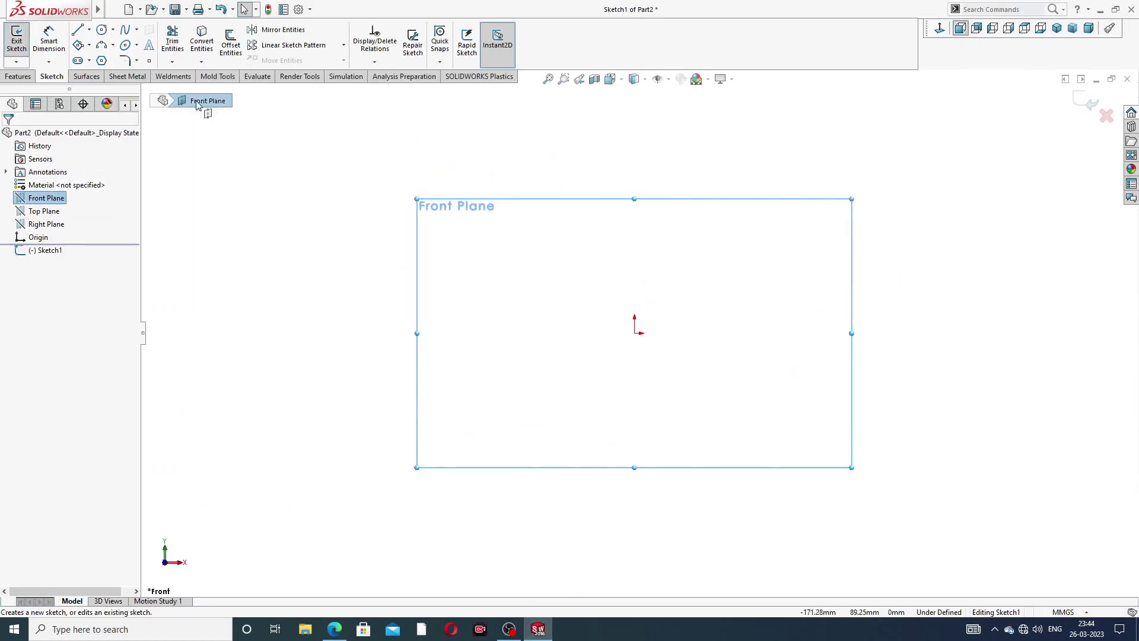
{"action": "left_click", "coordinate": [77, 30]}
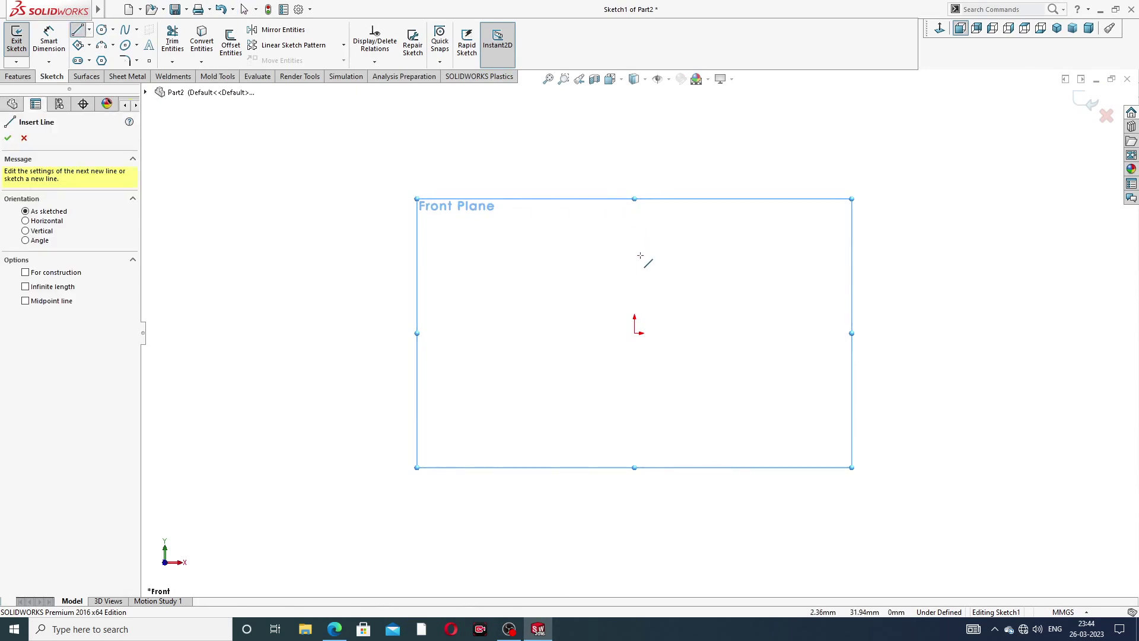
{"action": "left_click", "coordinate": [633, 172]}
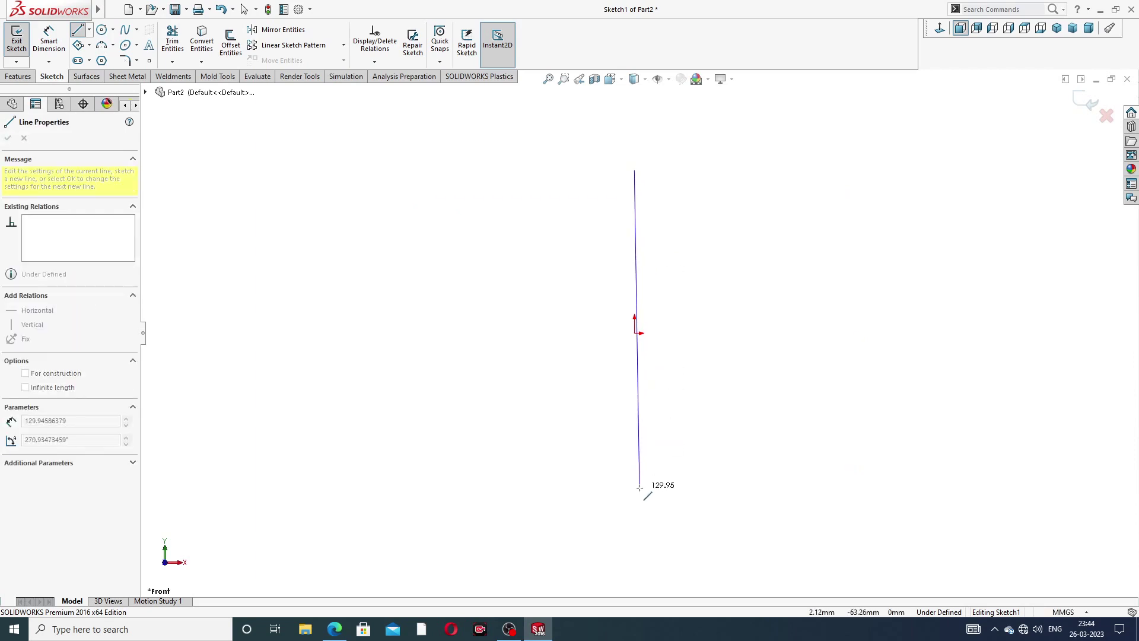
{"action": "key", "text": "Escape"}
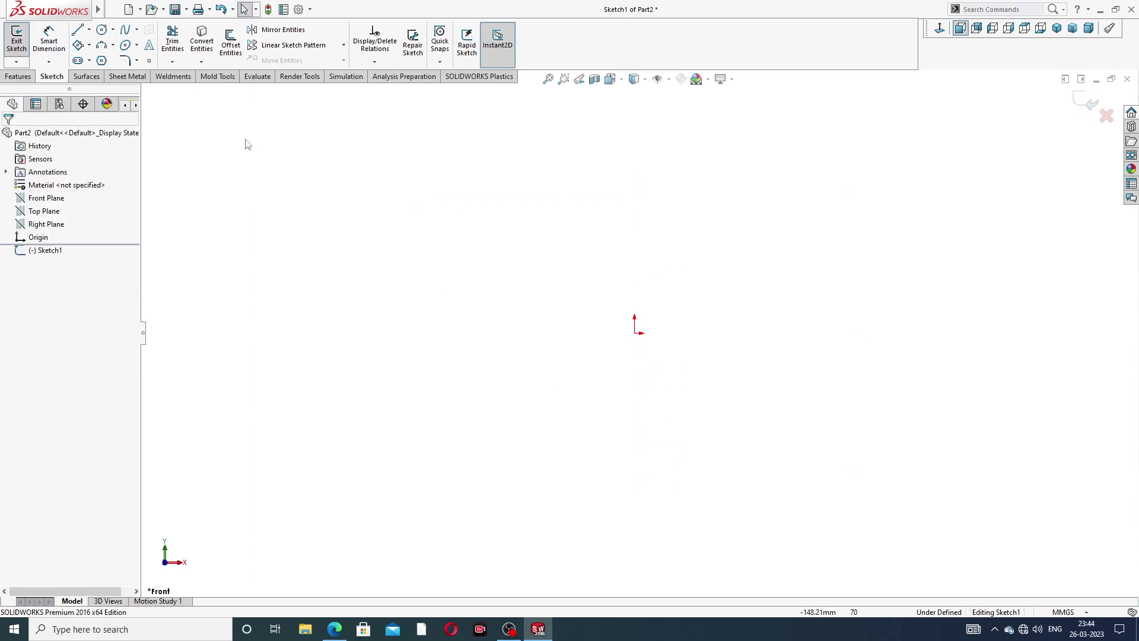
Draw a vertical line through the origin and stretch its upper endpoint to about 43 mm above the origin
{"action": "left_click", "coordinate": [77, 30]}
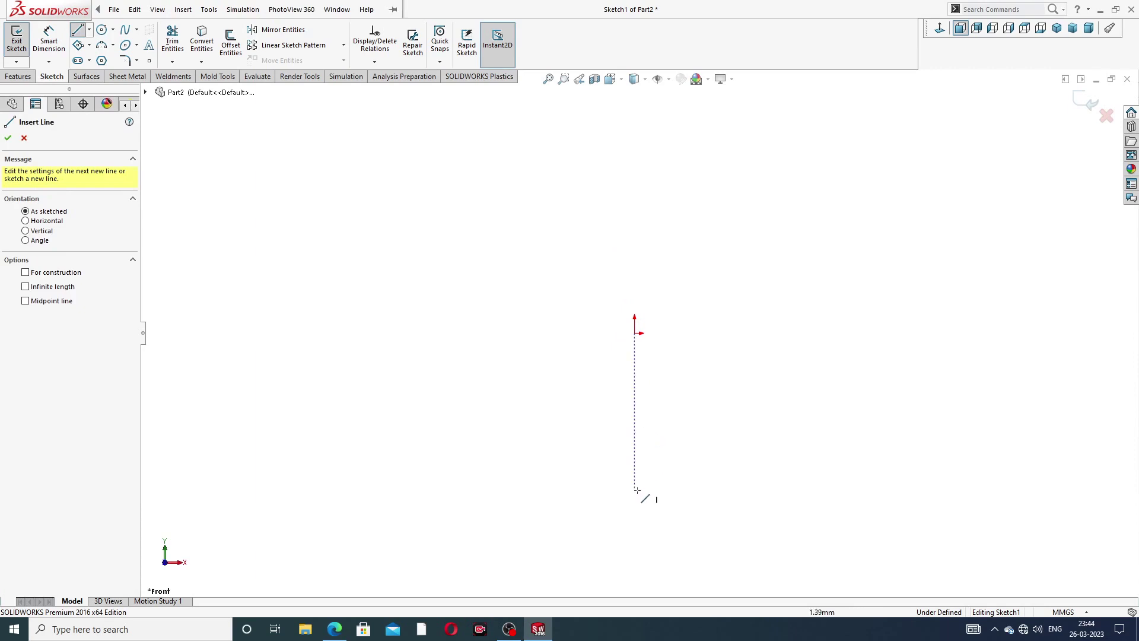
{"action": "left_click", "coordinate": [634, 482]}
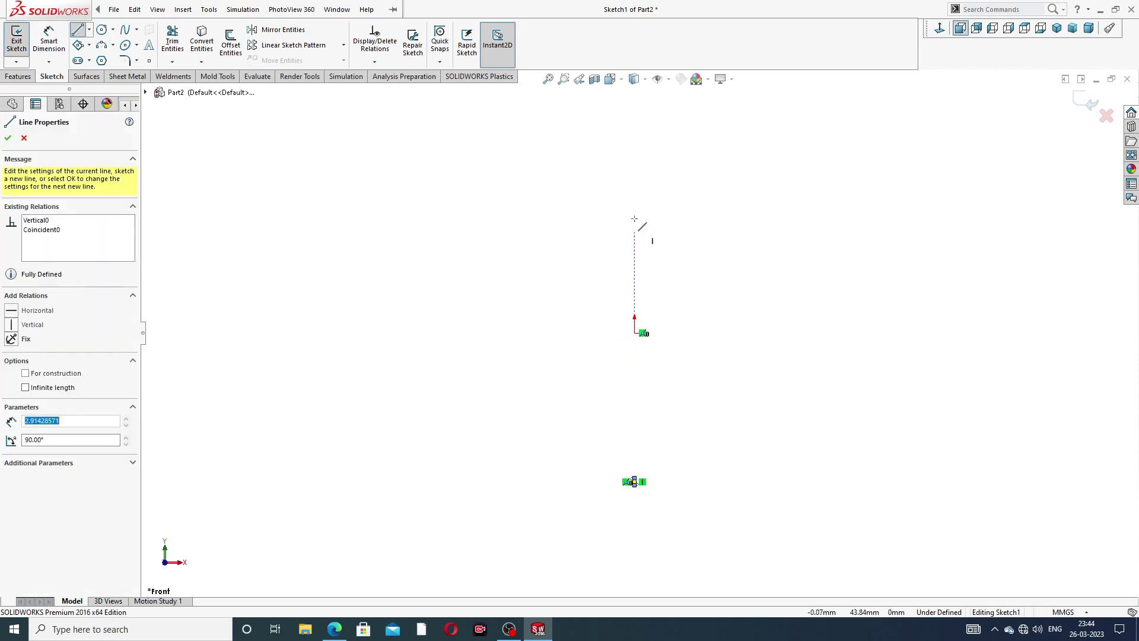
{"action": "right_click", "coordinate": [695, 305]}
{"action": "left_click", "coordinate": [721, 316]}
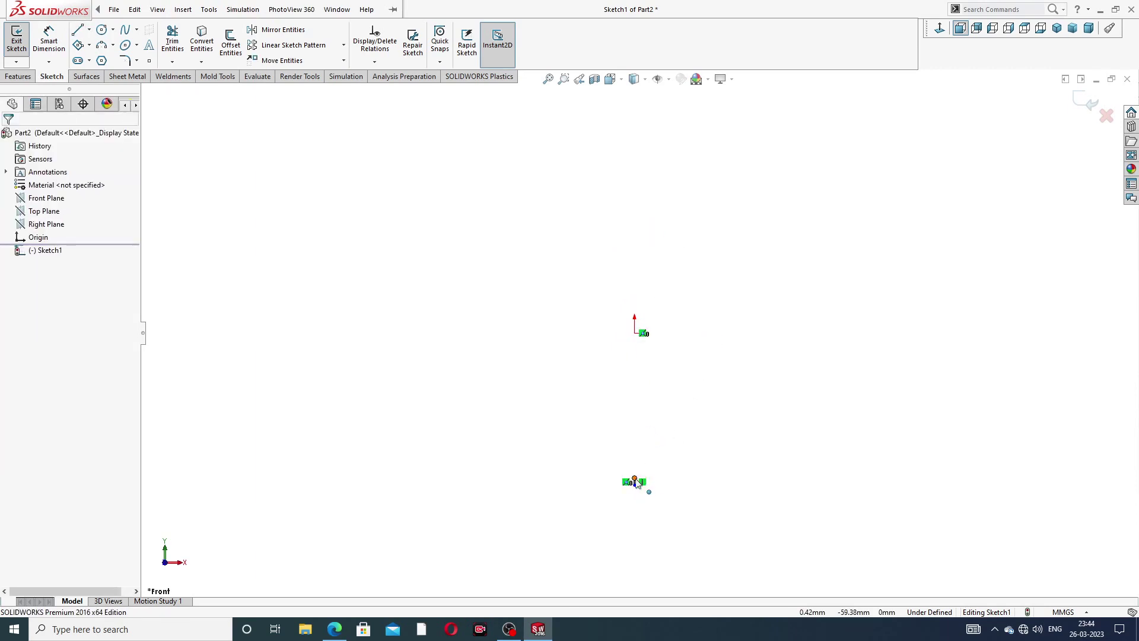
{"action": "left_click_drag", "start_coordinate": [634, 478], "coordinate": [635, 228]}
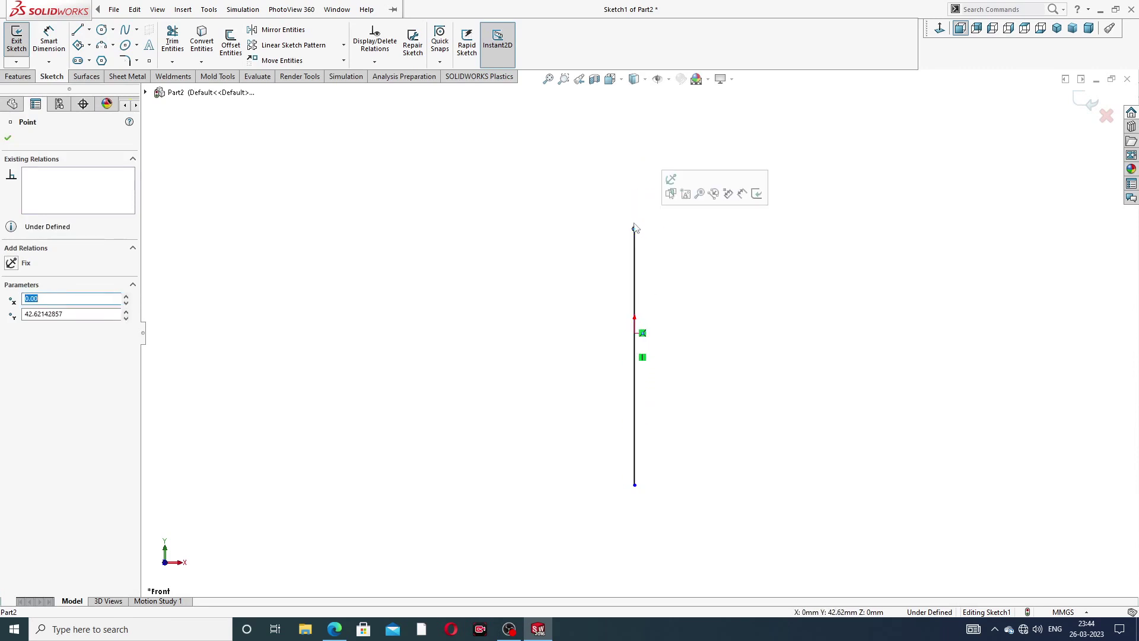
Draw two tangent arcs from the line's top endpoint: one about 21 mm in radius centred on the line, one about 15 mm curving oppositely
{"action": "left_click", "coordinate": [77, 29]}
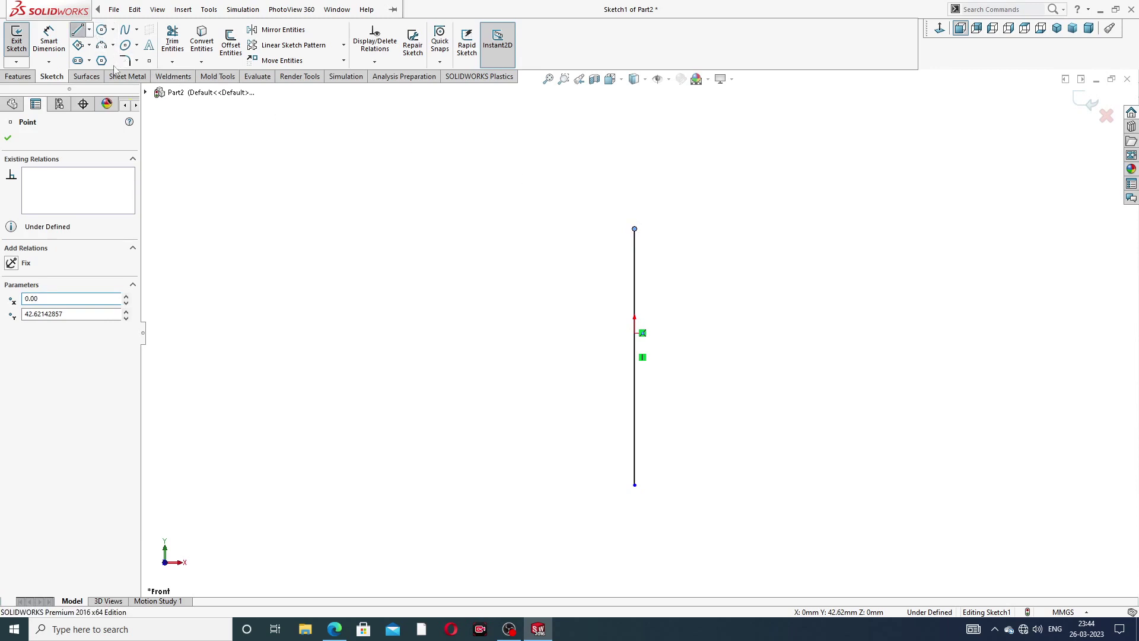
{"action": "left_click", "coordinate": [634, 229]}
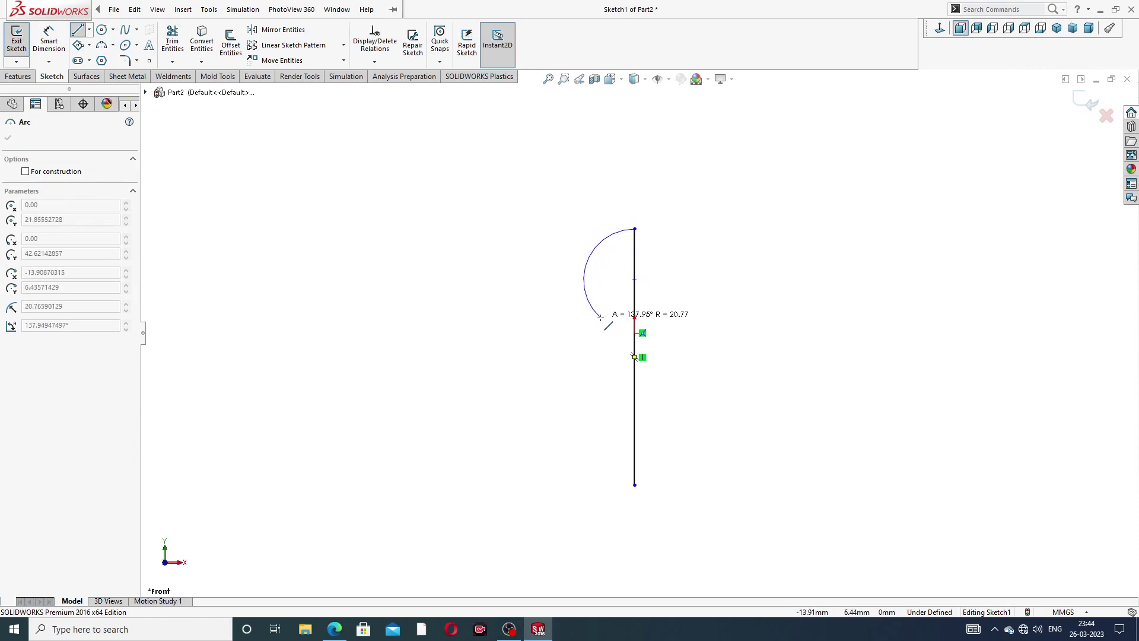
{"action": "left_click", "coordinate": [598, 320]}
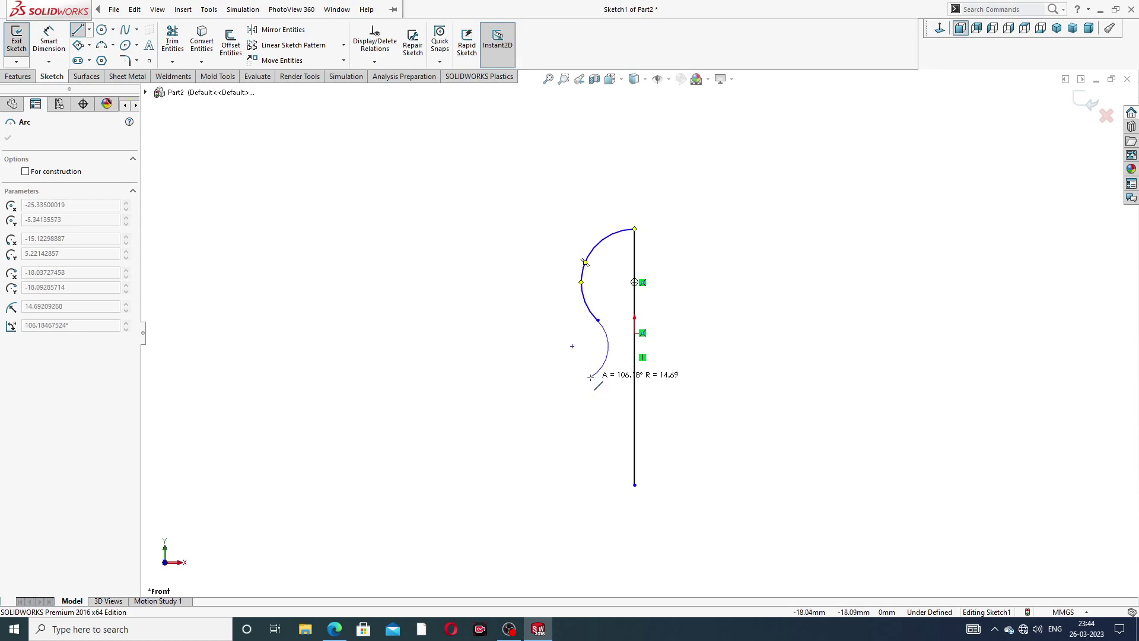
{"action": "left_click", "coordinate": [590, 377]}
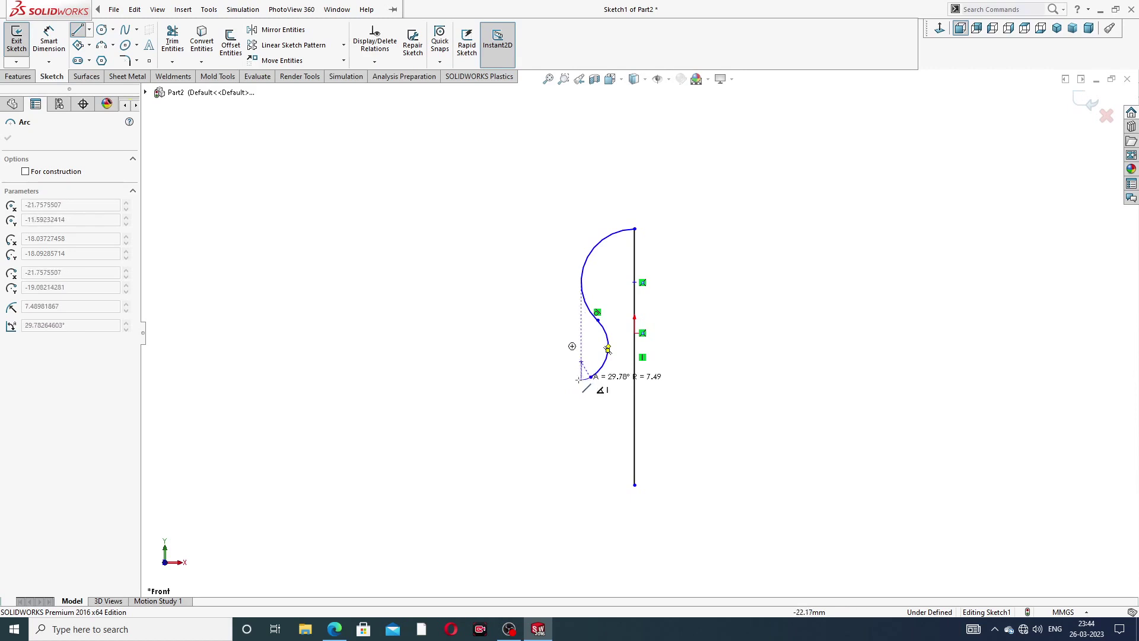
{"action": "scroll", "coordinate": [605, 382], "scroll_direction": "down", "scroll_amount": 2}
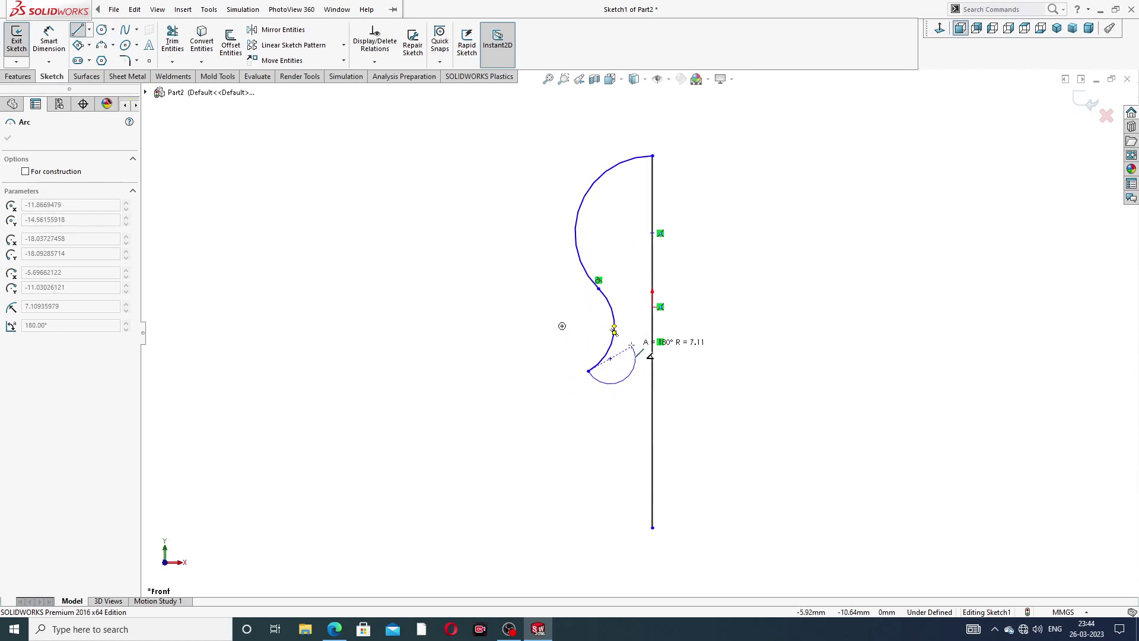
{"action": "right_click", "coordinate": [631, 351]}
{"action": "left_click", "coordinate": [659, 360]}
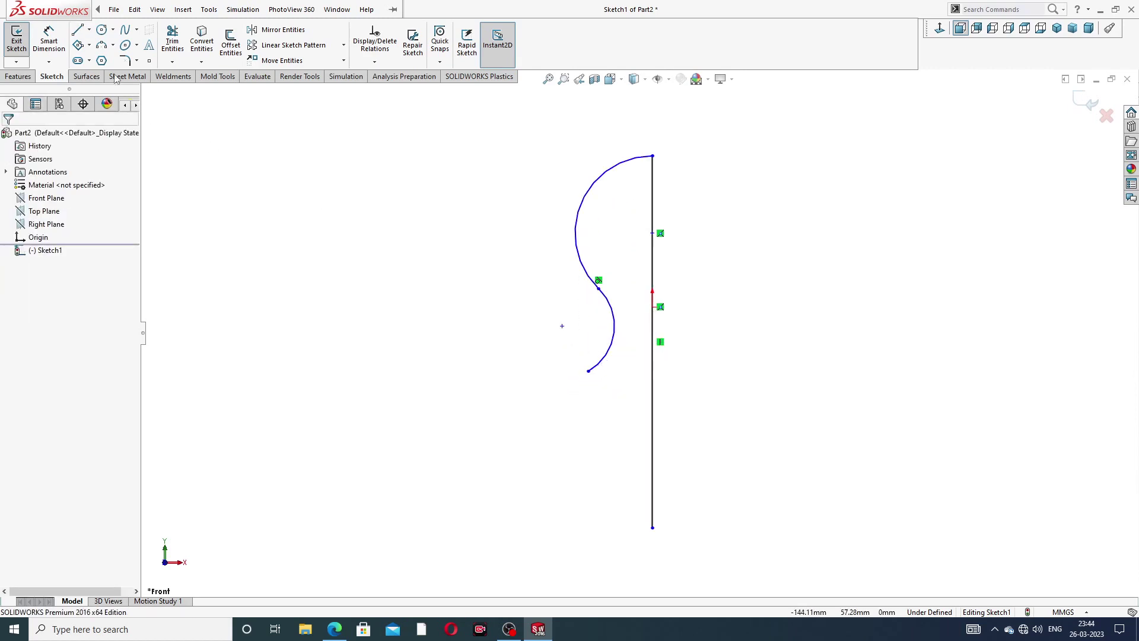
From the lower arc's free end, draw the collar outline with connected lines: about 15 mm outward, 16 mm down and 9 mm inward
{"action": "left_click", "coordinate": [77, 30]}
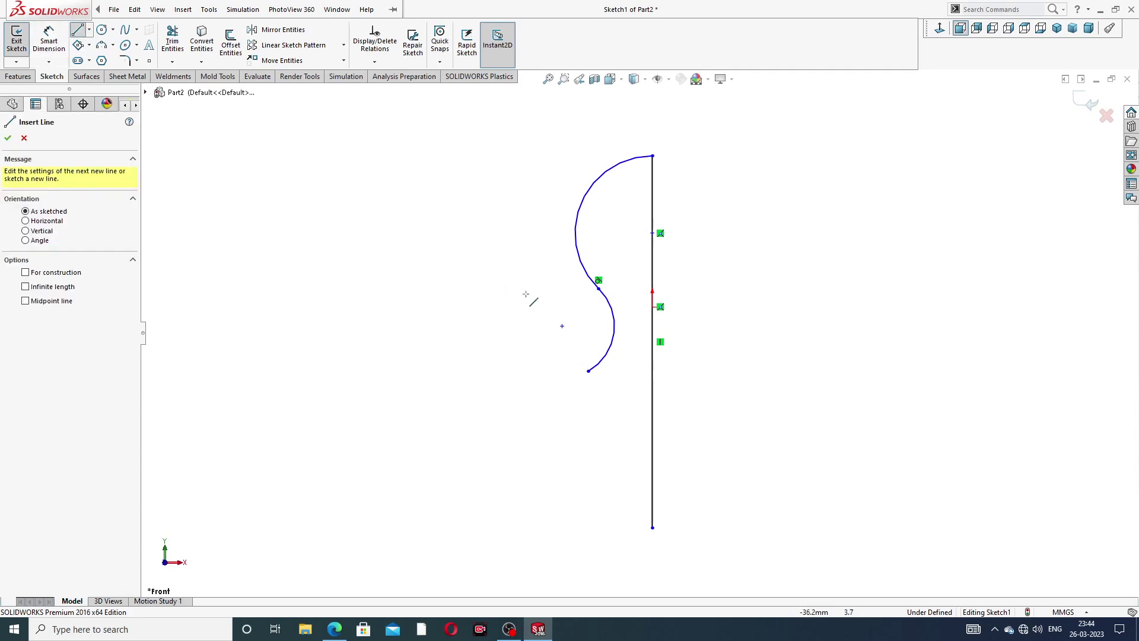
{"action": "left_click", "coordinate": [588, 371]}
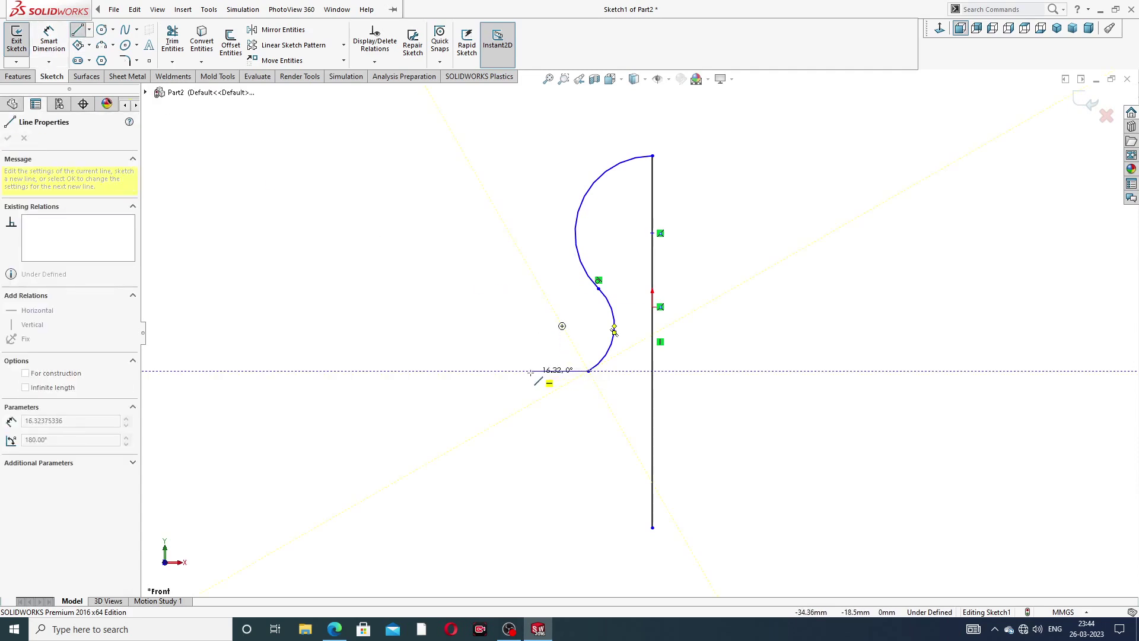
{"action": "left_click", "coordinate": [534, 371]}
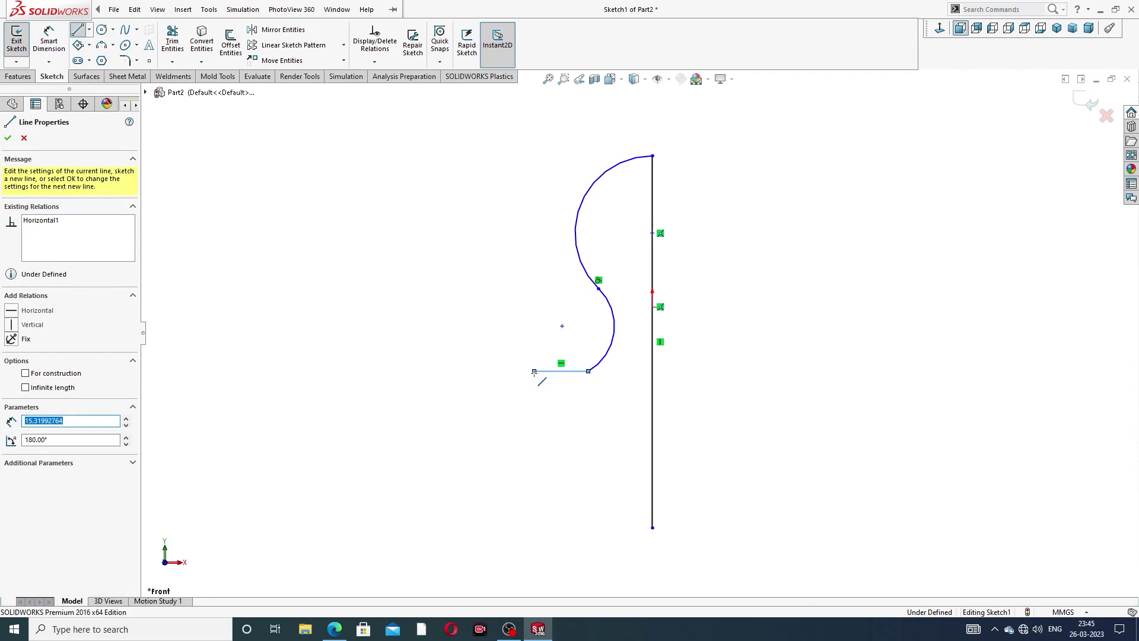
{"action": "left_click", "coordinate": [534, 429]}
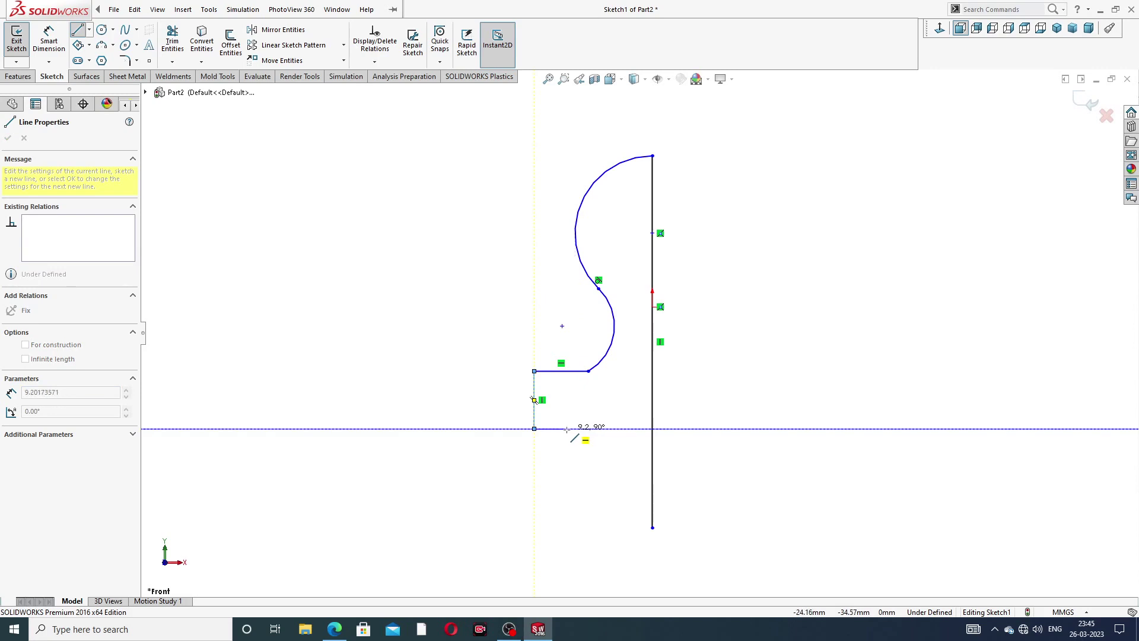
{"action": "left_click", "coordinate": [566, 429]}
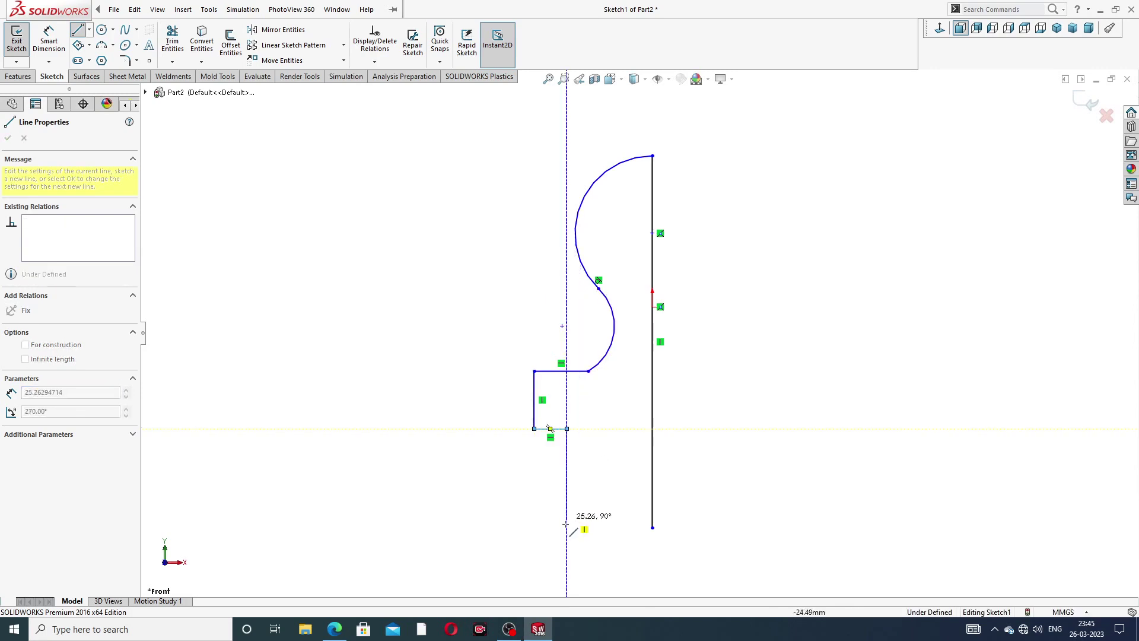
Continue the outline with a vertical shank line about 59 mm down and a horizontal bottom line ending below the axis line
{"action": "key", "text": "z"}
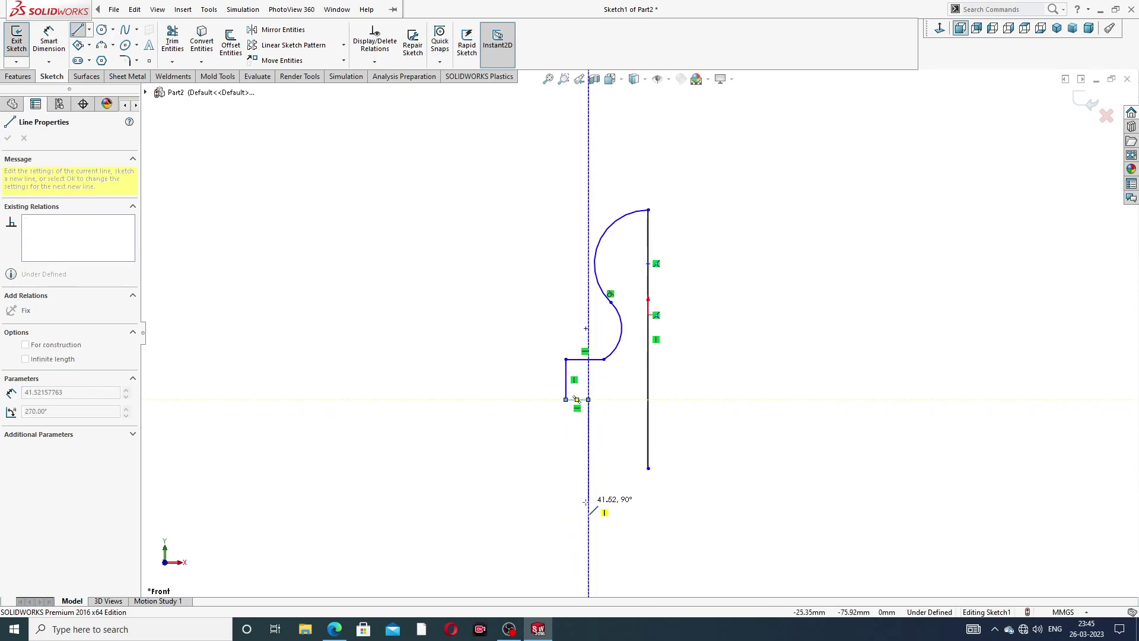
{"action": "left_click", "coordinate": [587, 545]}
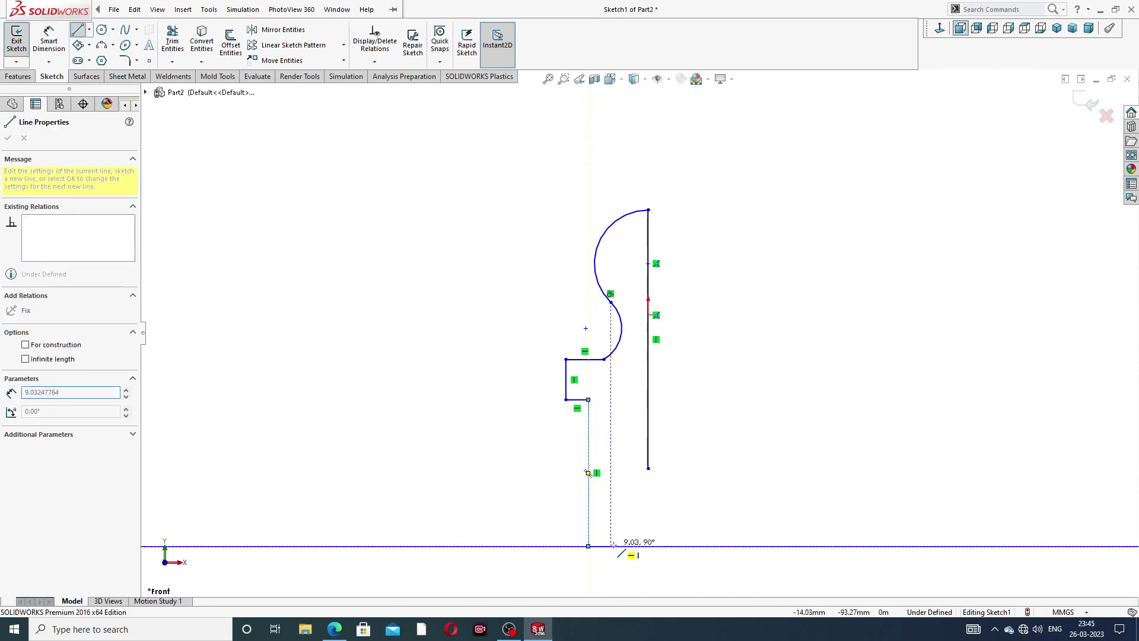
{"action": "left_click", "coordinate": [647, 546]}
{"action": "right_click", "coordinate": [740, 467]}
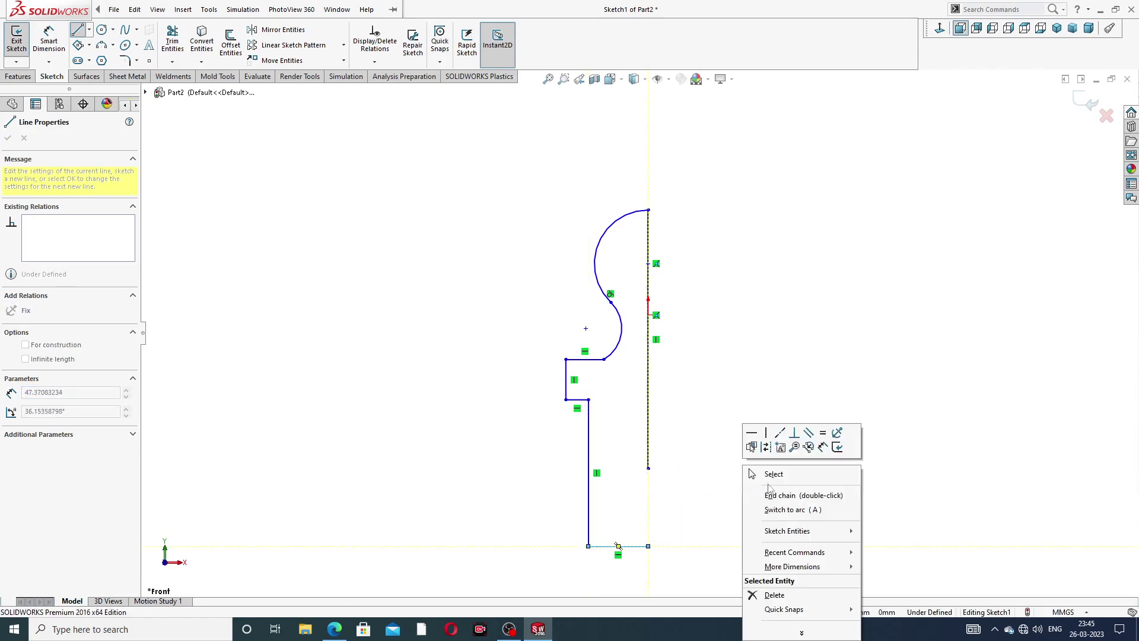
{"action": "left_click", "coordinate": [774, 475]}
Try to stretch the vertical axis line's lower endpoint down to the end of the bottom line
{"action": "left_click_drag", "start_coordinate": [652, 470], "coordinate": [662, 543]}
{"action": "left_click", "coordinate": [722, 451]}
{"action": "scroll", "coordinate": [692, 376], "scroll_direction": "up", "scroll_amount": 1}
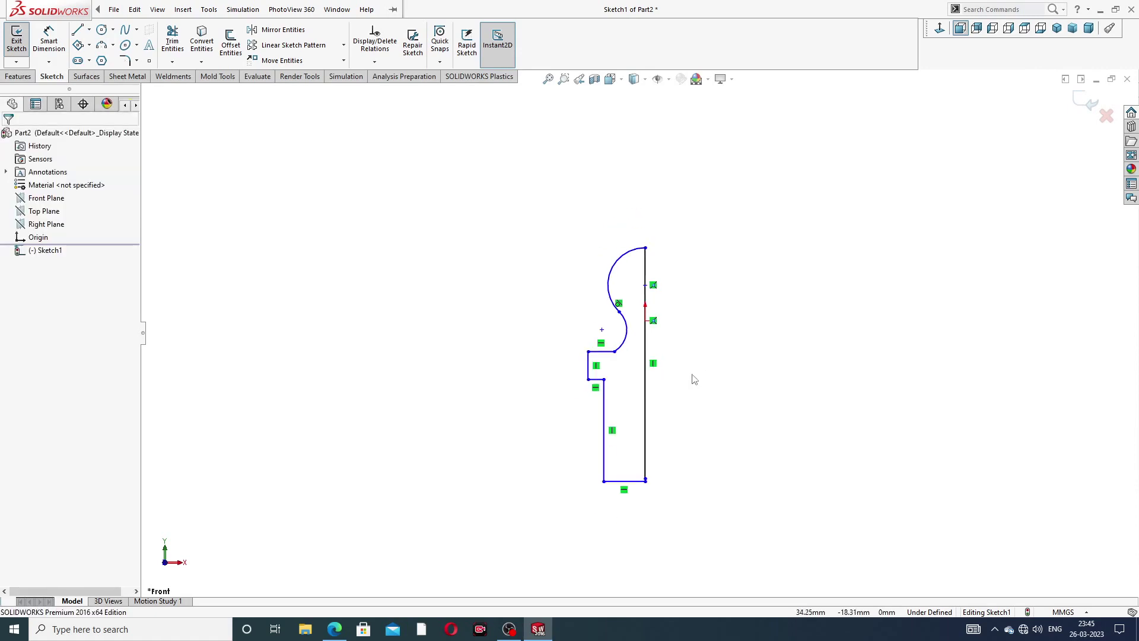
{"action": "scroll", "coordinate": [656, 402], "scroll_direction": "down", "scroll_amount": 1}
{"action": "scroll", "coordinate": [656, 315], "scroll_direction": "down", "scroll_amount": 1}
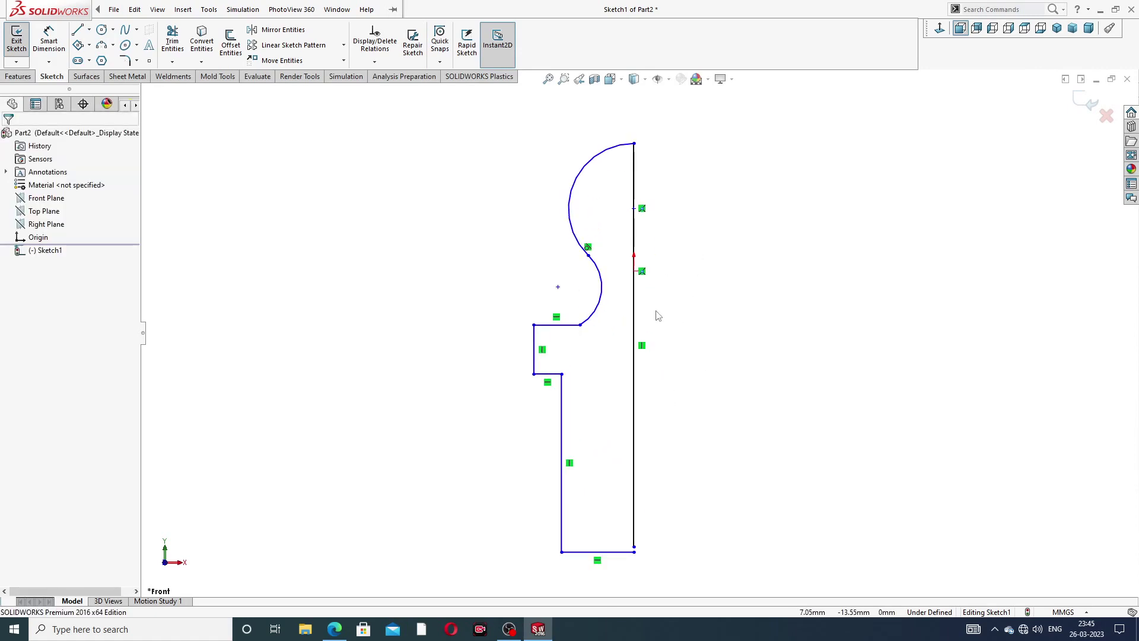
Make the head arc's centre point coincident with the sketch origin
{"action": "left_click", "coordinate": [634, 208]}
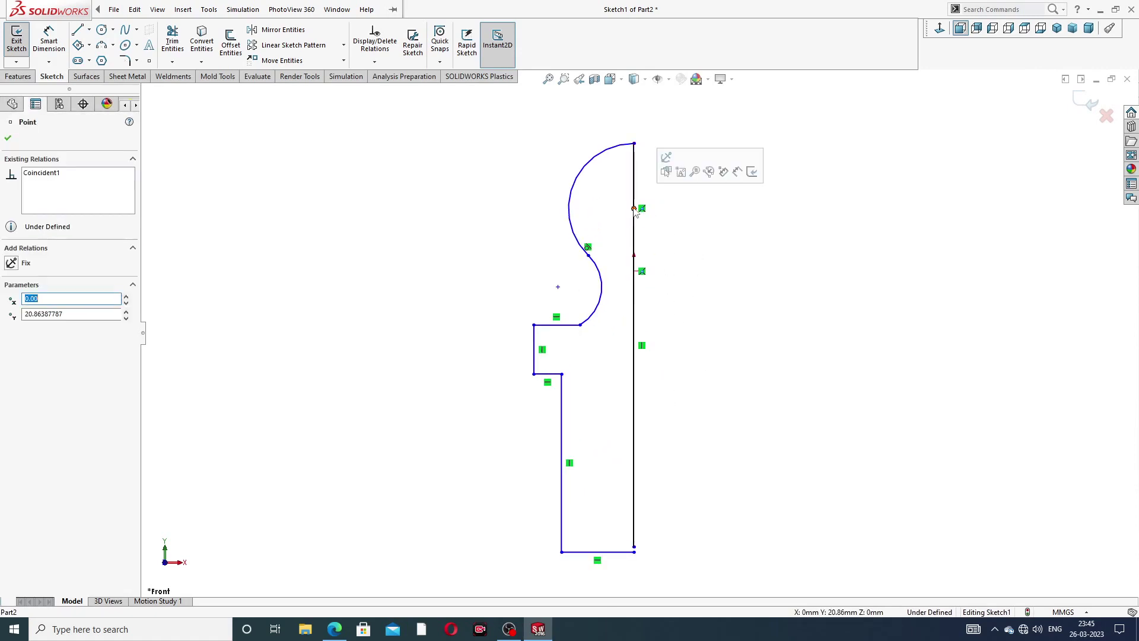
{"action": "left_click", "coordinate": [634, 272], "text": "ctrl"}
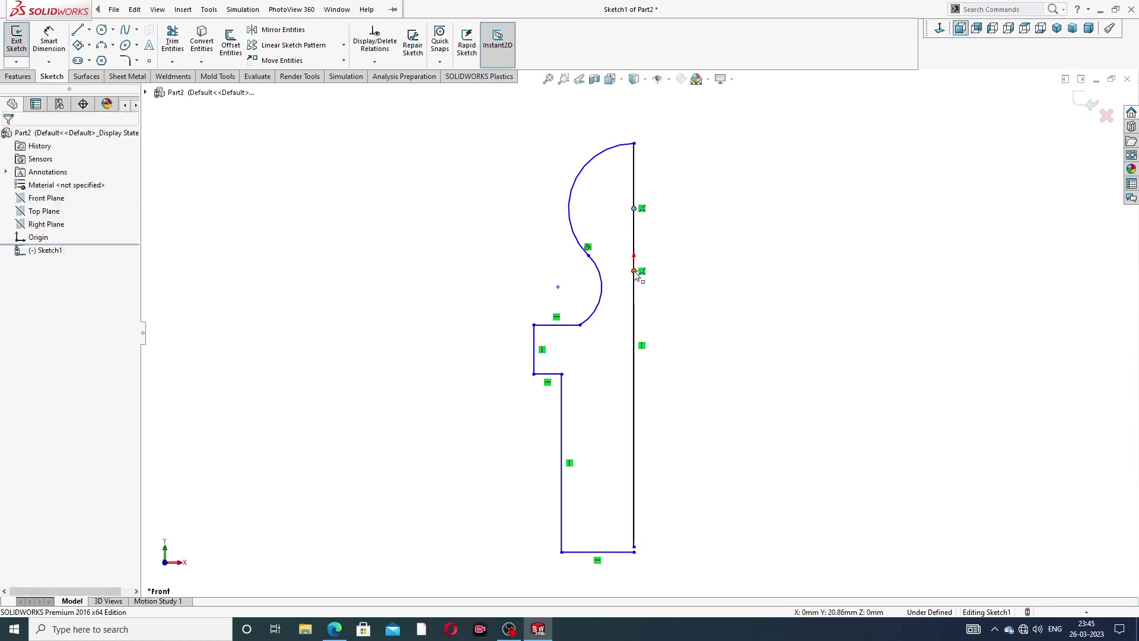
{"action": "left_click", "coordinate": [695, 221]}
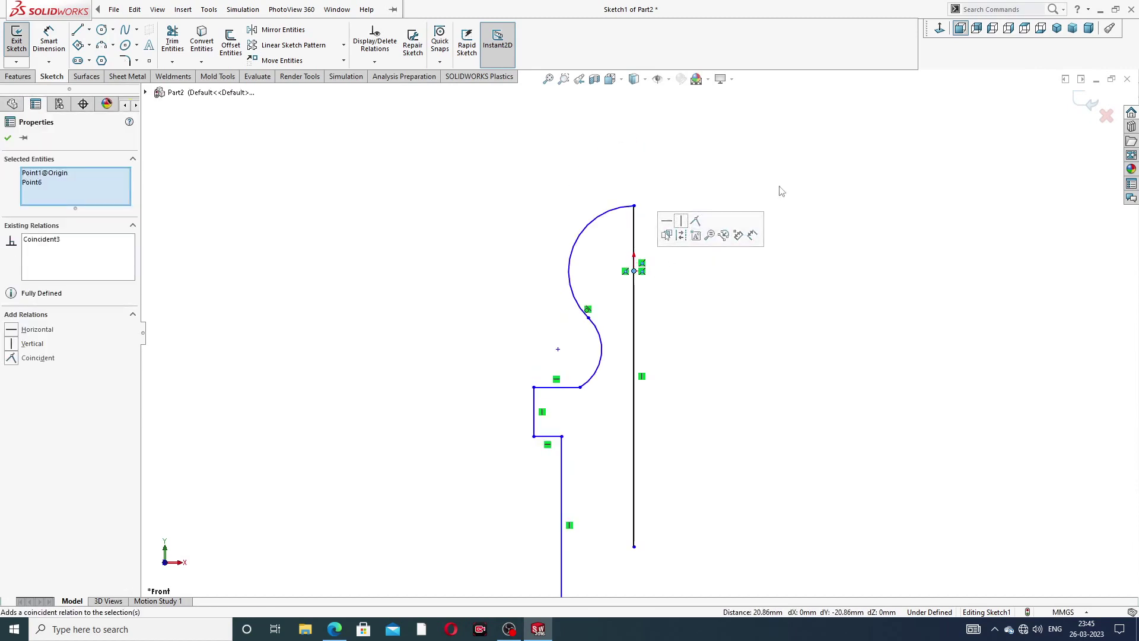
{"action": "left_click", "coordinate": [781, 191]}
Extend the axis line's lower endpoint onto the bottom line's end to close the profile
{"action": "scroll", "coordinate": [697, 320], "scroll_direction": "up", "scroll_amount": 3}
{"action": "scroll", "coordinate": [648, 506], "scroll_direction": "down", "scroll_amount": 2}
{"action": "scroll", "coordinate": [648, 506], "scroll_direction": "down", "scroll_amount": 2}
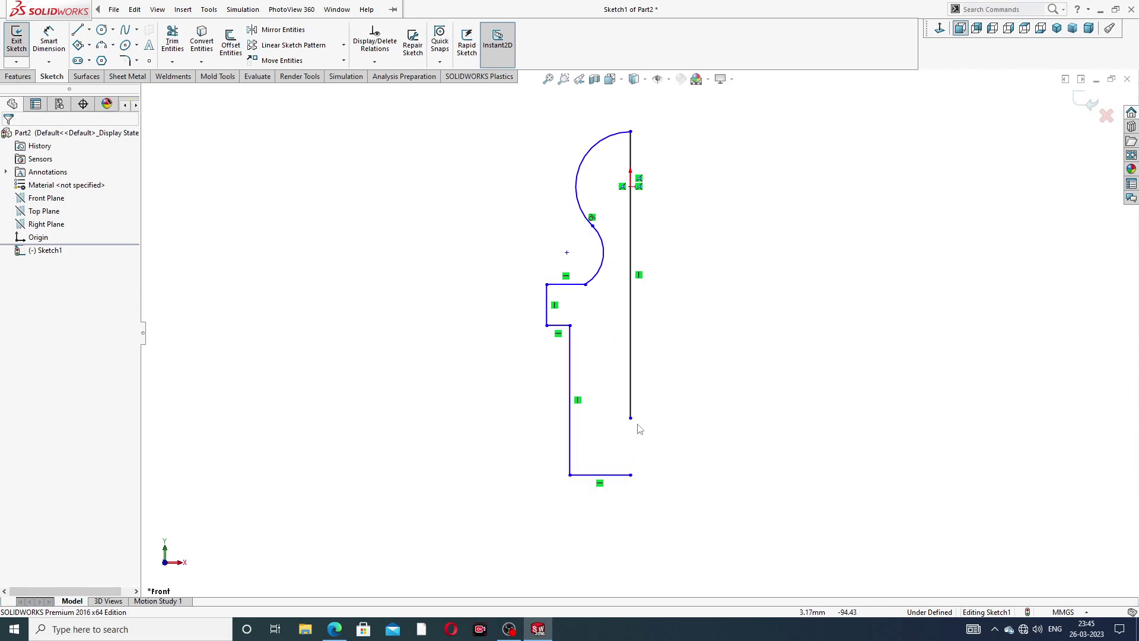
{"action": "left_click", "coordinate": [631, 473]}
{"action": "left_click", "coordinate": [673, 445]}
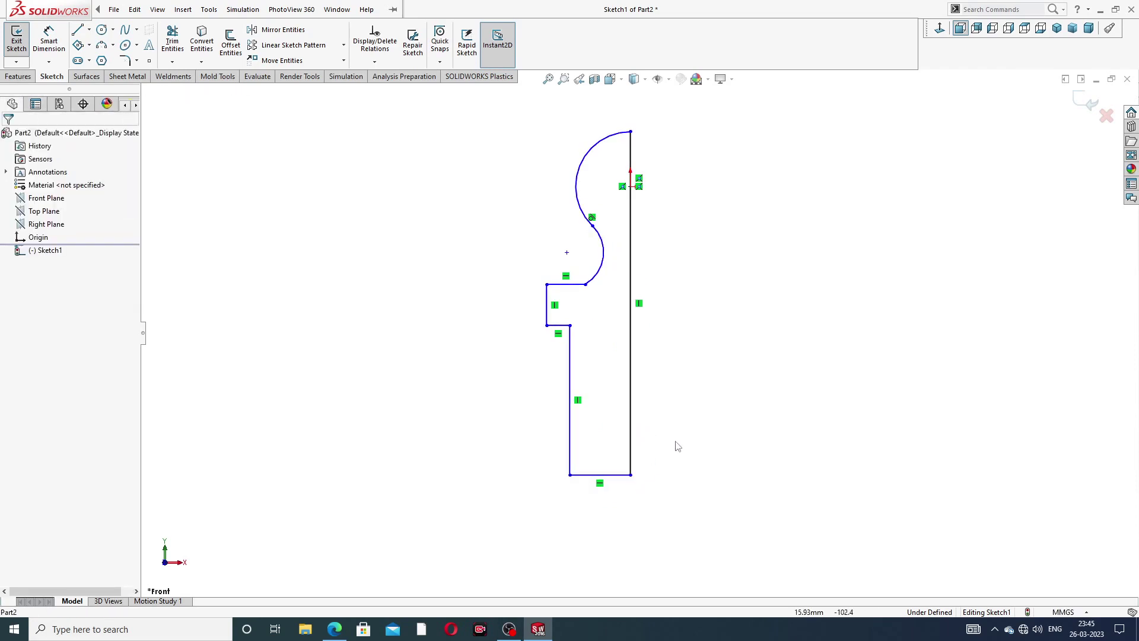
Dimension the upper head arc with a radius of 7 mm
{"action": "scroll", "coordinate": [635, 308], "scroll_direction": "up", "scroll_amount": 2}
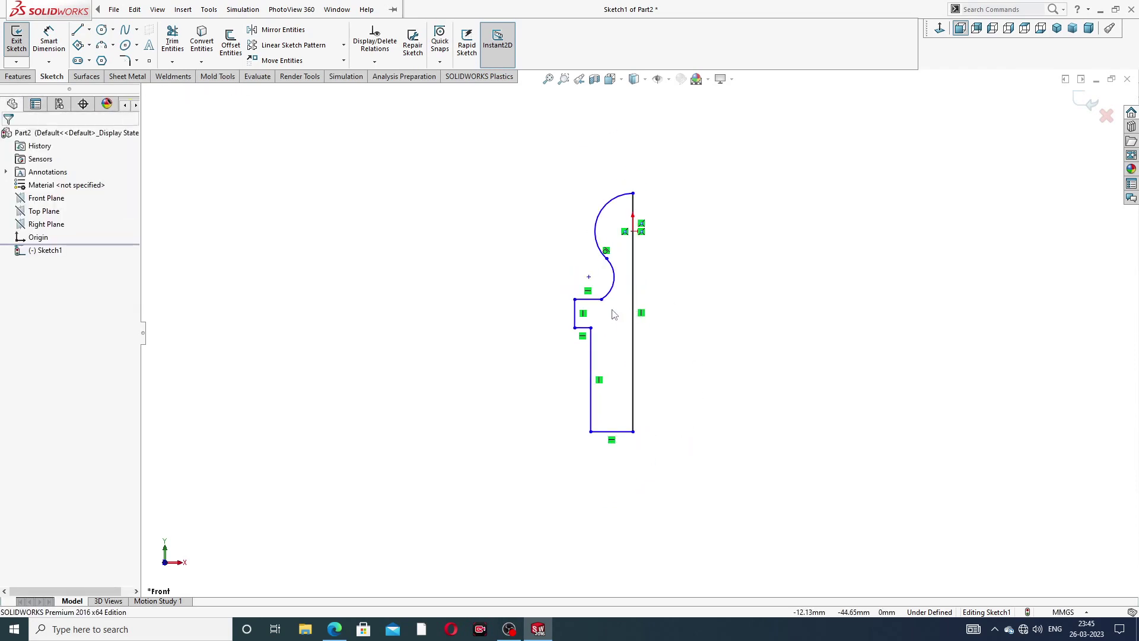
{"action": "scroll", "coordinate": [615, 314], "scroll_direction": "down", "scroll_amount": 2}
{"action": "scroll", "coordinate": [693, 281], "scroll_direction": "up", "scroll_amount": 2}
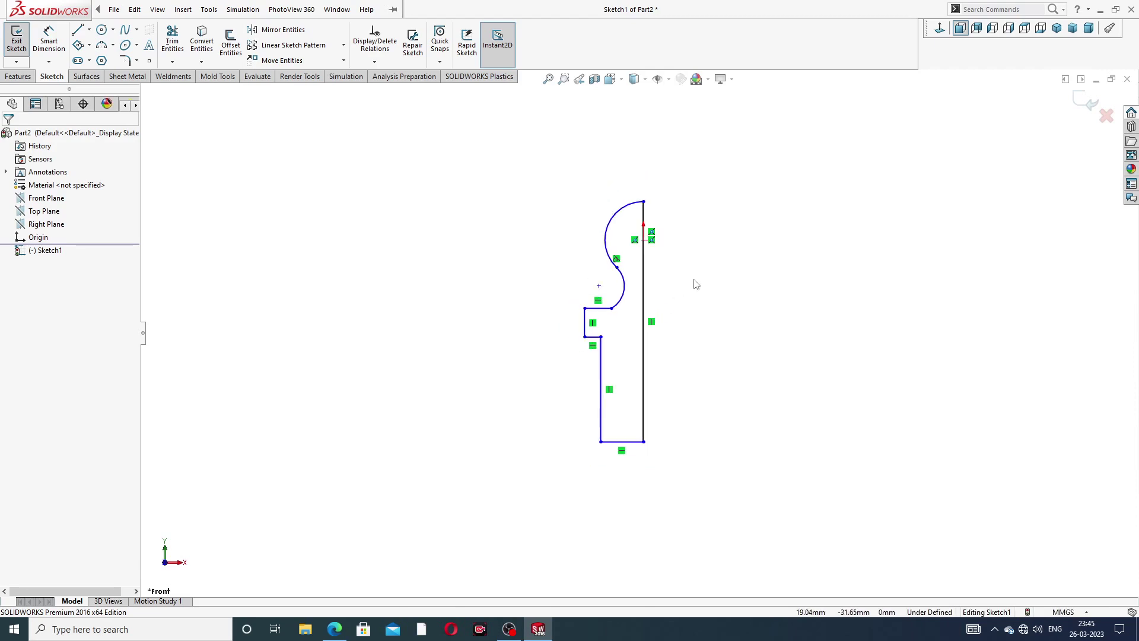
{"action": "scroll", "coordinate": [621, 419], "scroll_direction": "down", "scroll_amount": 2}
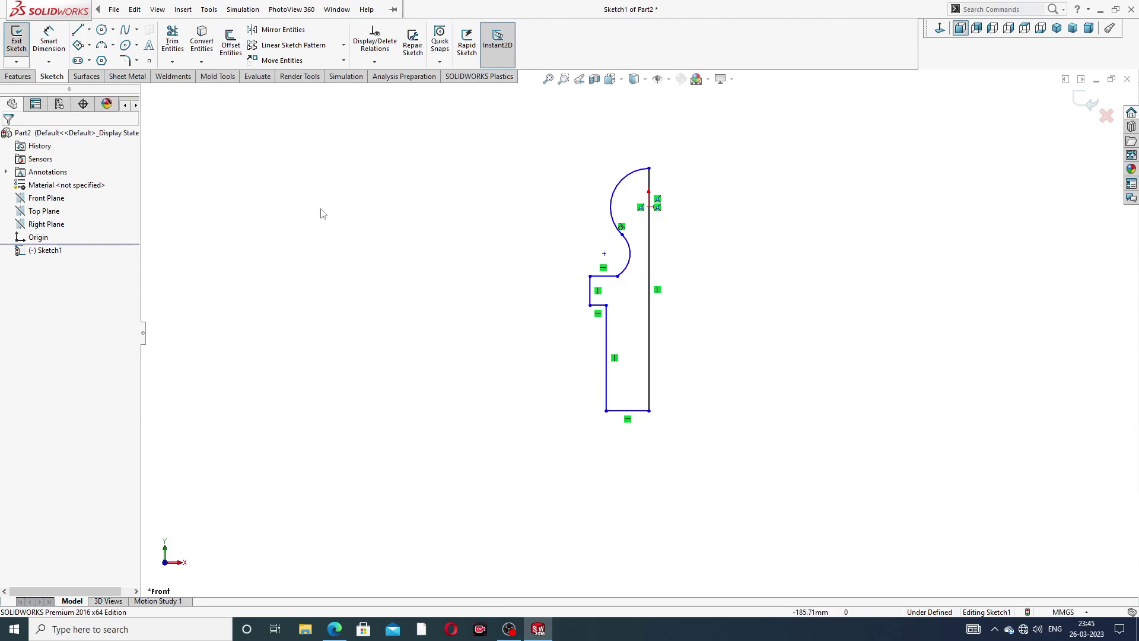
{"action": "left_click", "coordinate": [49, 46]}
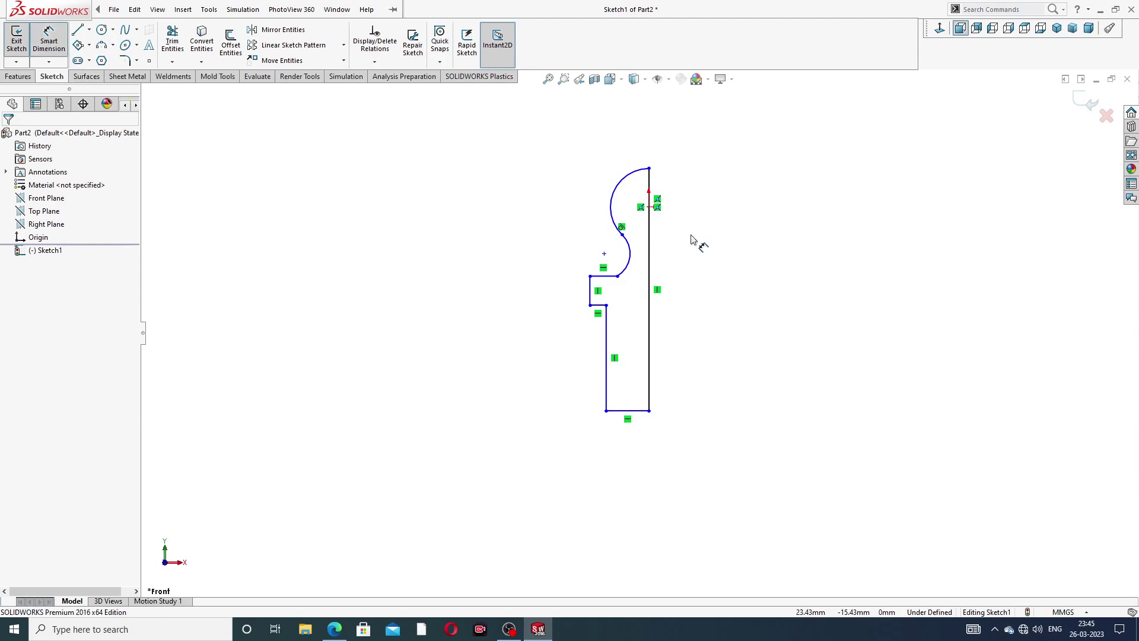
{"action": "left_click", "coordinate": [624, 179]}
{"action": "left_click", "coordinate": [590, 164]}
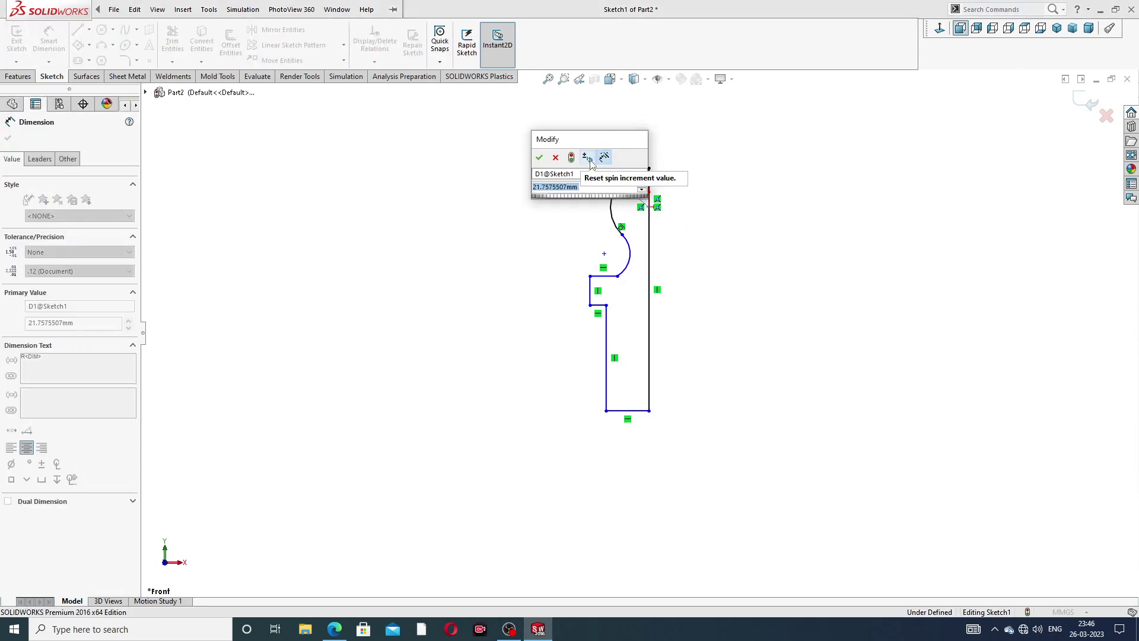
{"action": "type", "text": "7"}
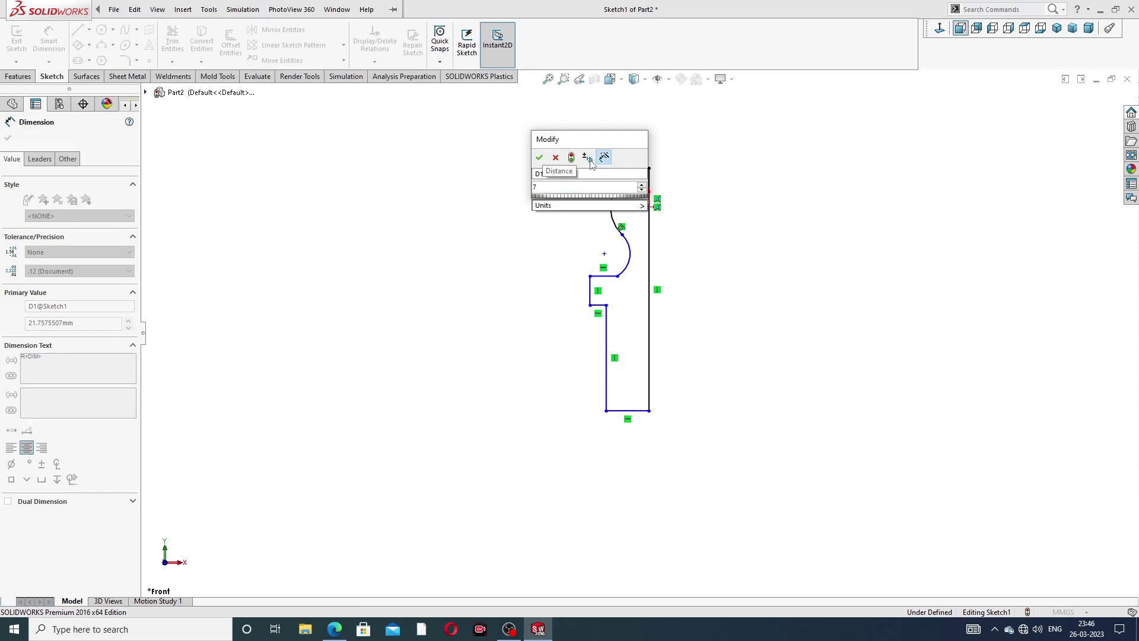
{"action": "key", "text": "Return"}
Dimension the neck arc below the head with a 3 mm radius and switch to the bolt design.PDF drawing in the browser
{"action": "left_click", "coordinate": [634, 253]}
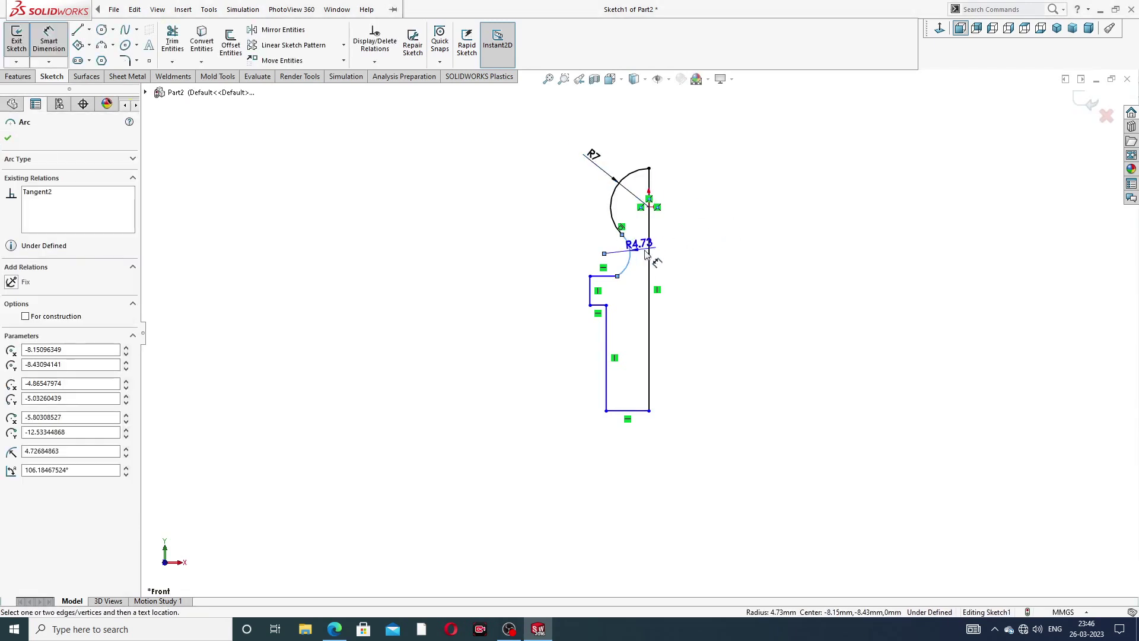
{"action": "left_click", "coordinate": [577, 233]}
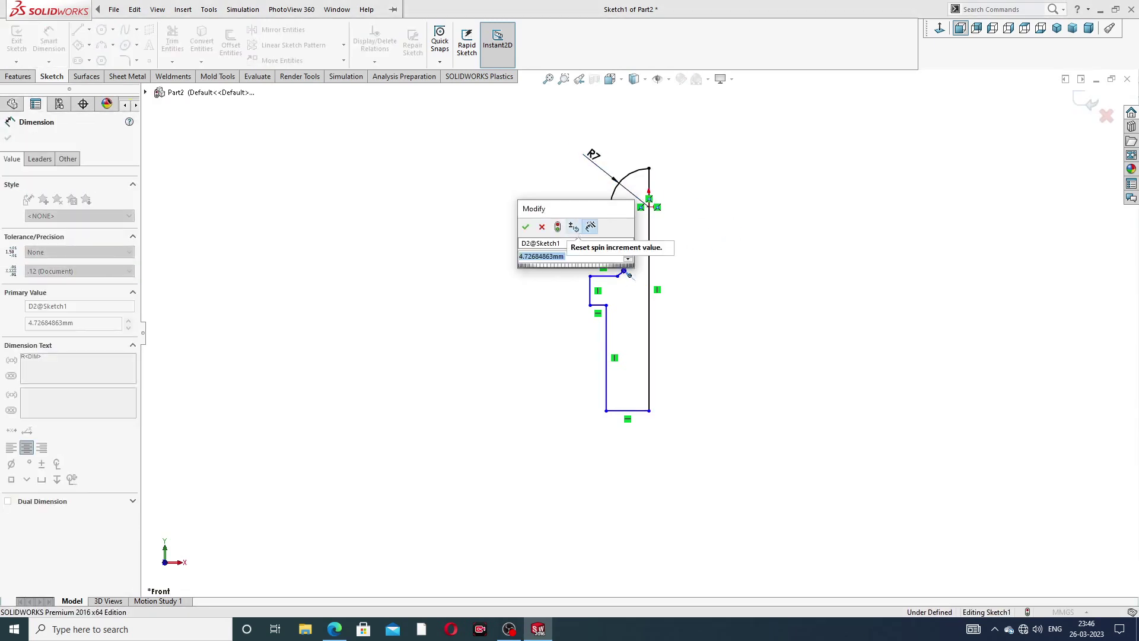
{"action": "type", "text": "3"}
{"action": "key", "text": "Return"}
{"action": "left_click", "coordinate": [735, 256]}
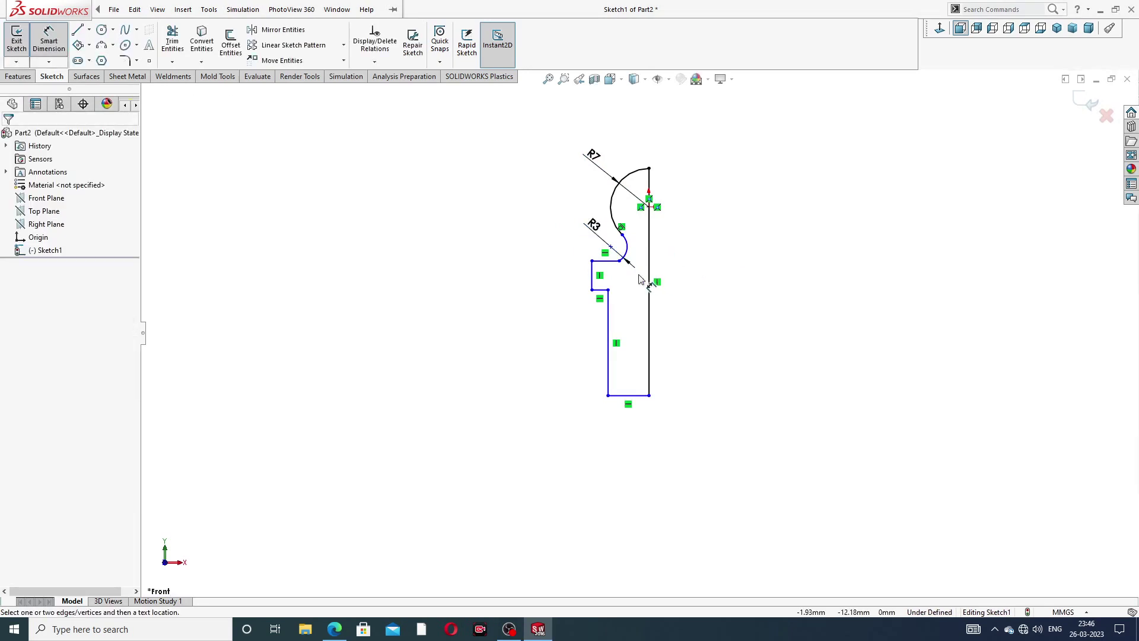
{"action": "left_click", "coordinate": [335, 628]}
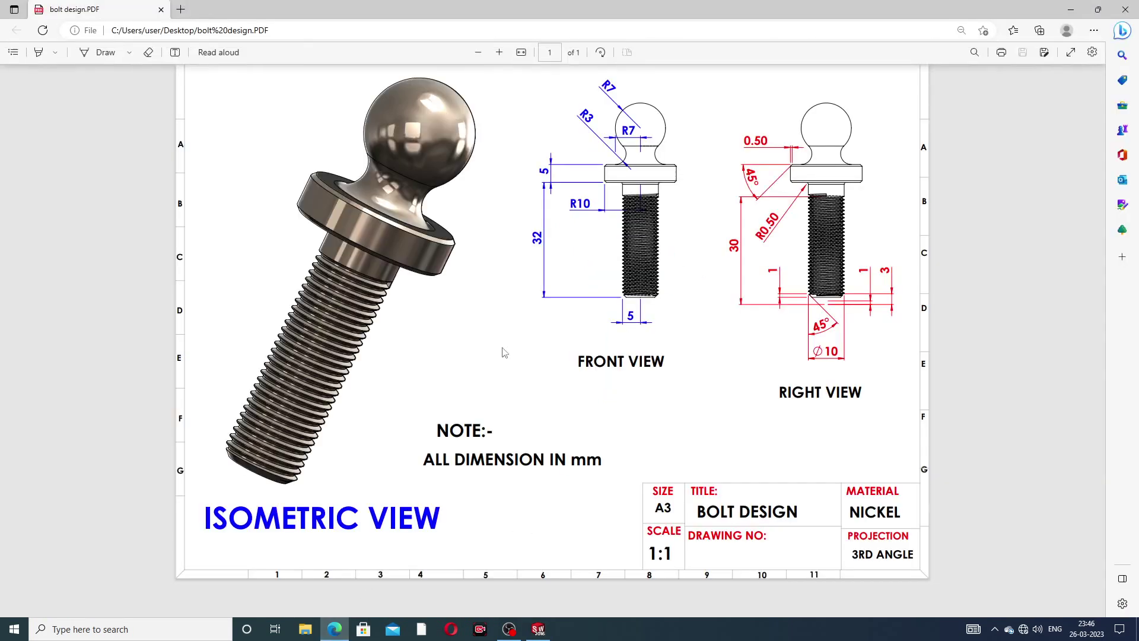
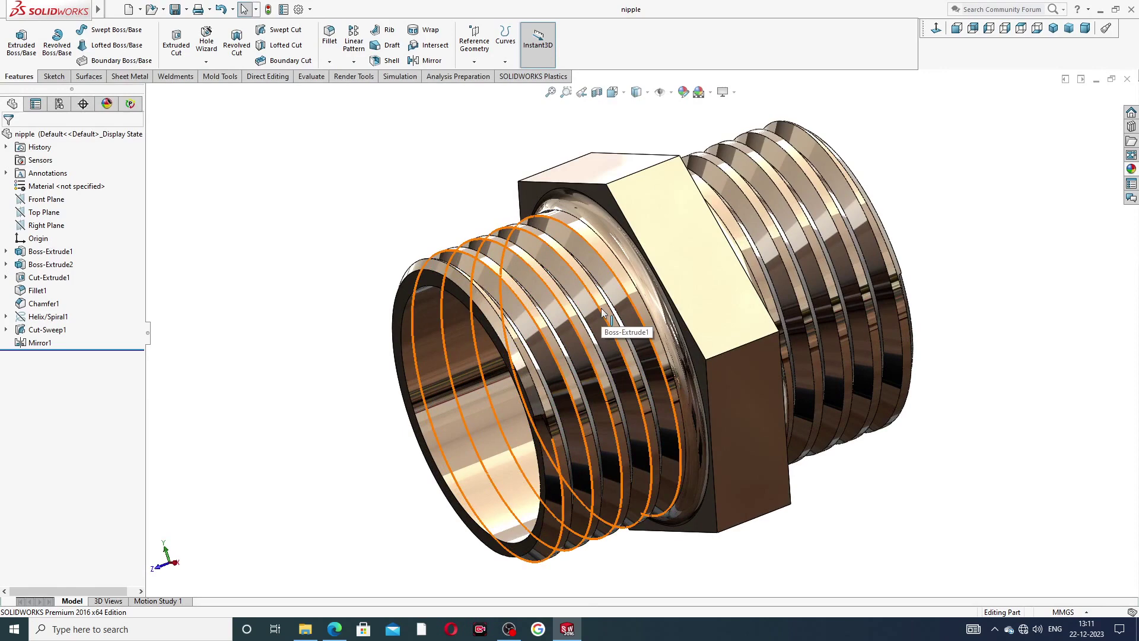
Examine the threaded nipple model's hexagonal collar and both threaded ends, and close the model
{"action": "scroll", "coordinate": [730, 265], "scroll_direction": "down", "scroll_amount": 2}
{"action": "middle_click_drag", "start_coordinate": [732, 279], "coordinate": [650, 300]}
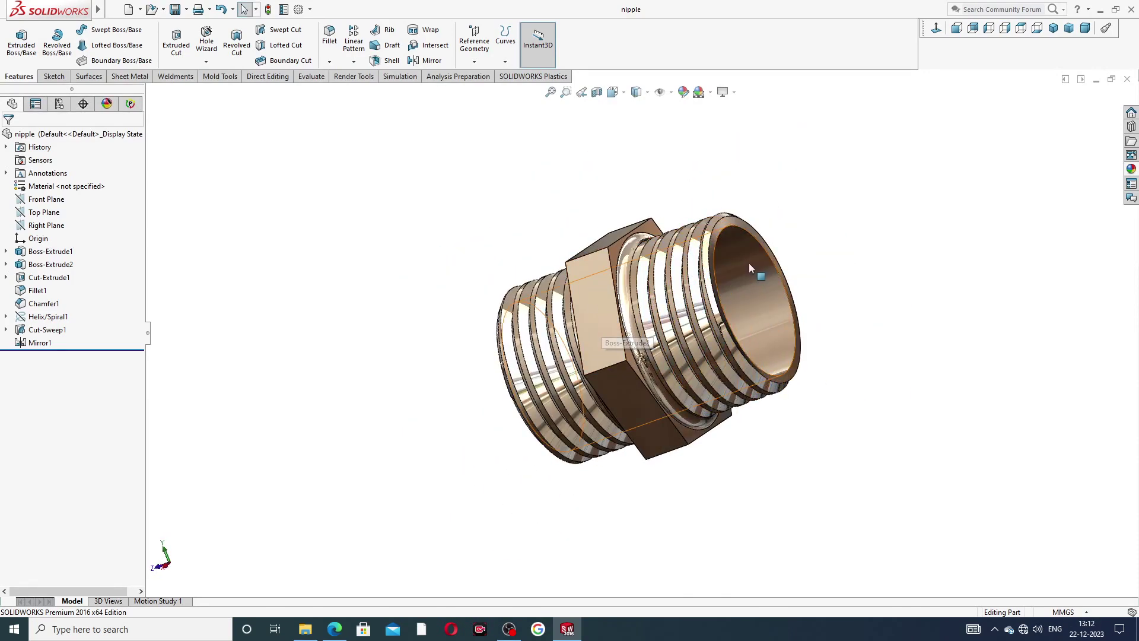
{"action": "middle_click_drag", "start_coordinate": [749, 276], "coordinate": [796, 194]}
{"action": "scroll", "coordinate": [677, 315], "scroll_direction": "down", "scroll_amount": 2}
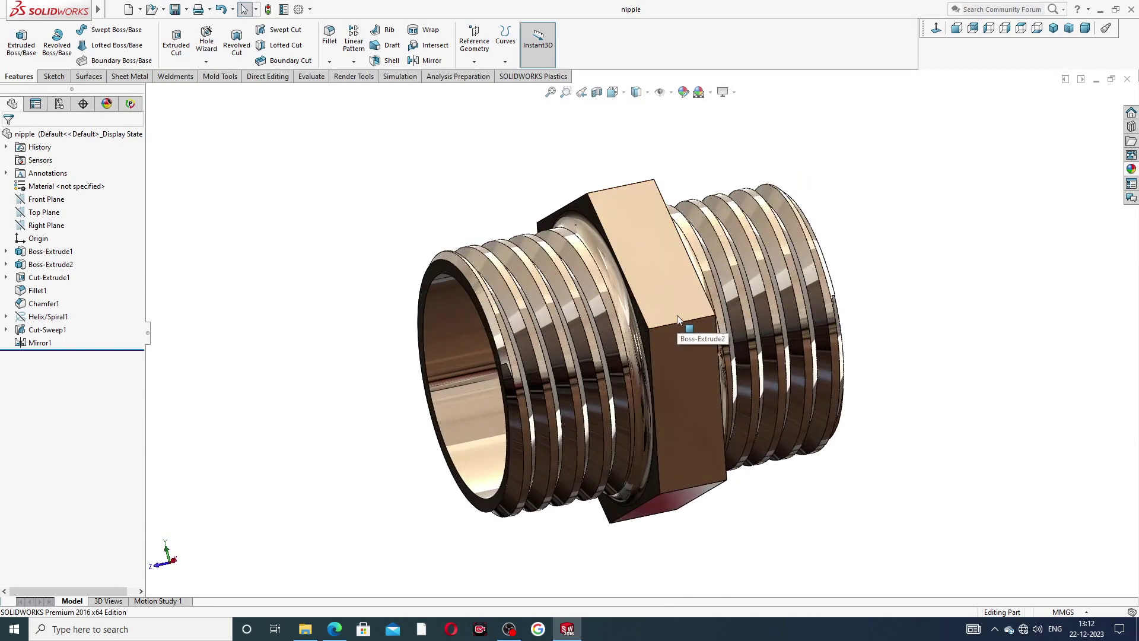
{"action": "scroll", "coordinate": [672, 338], "scroll_direction": "up", "scroll_amount": 2}
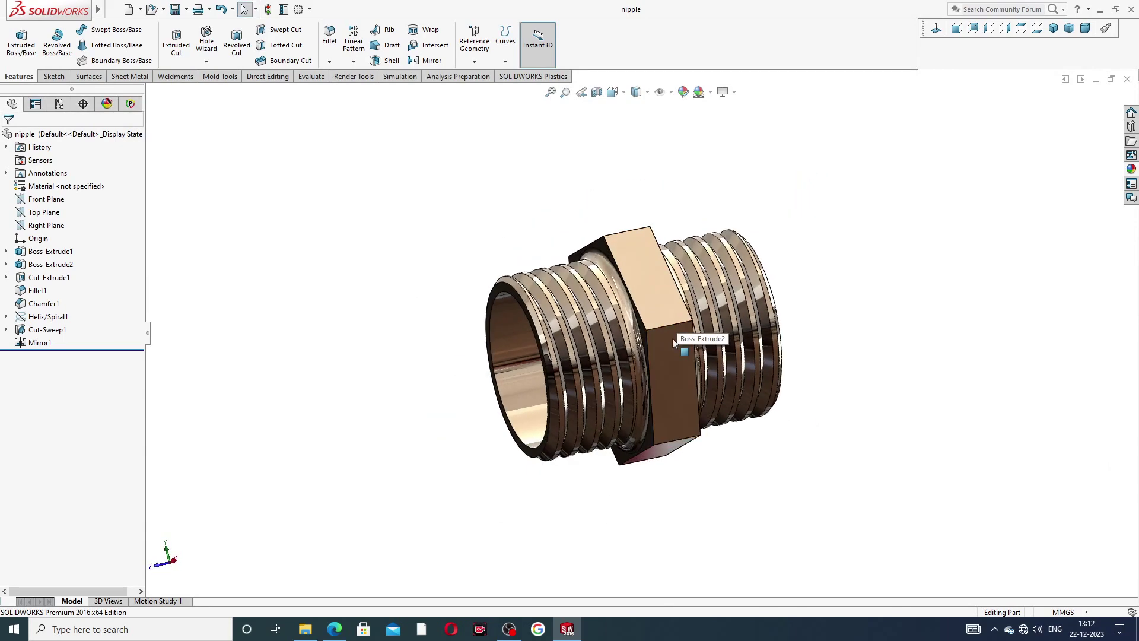
{"action": "scroll", "coordinate": [652, 371], "scroll_direction": "down", "scroll_amount": 3}
{"action": "scroll", "coordinate": [829, 244], "scroll_direction": "up", "scroll_amount": 2}
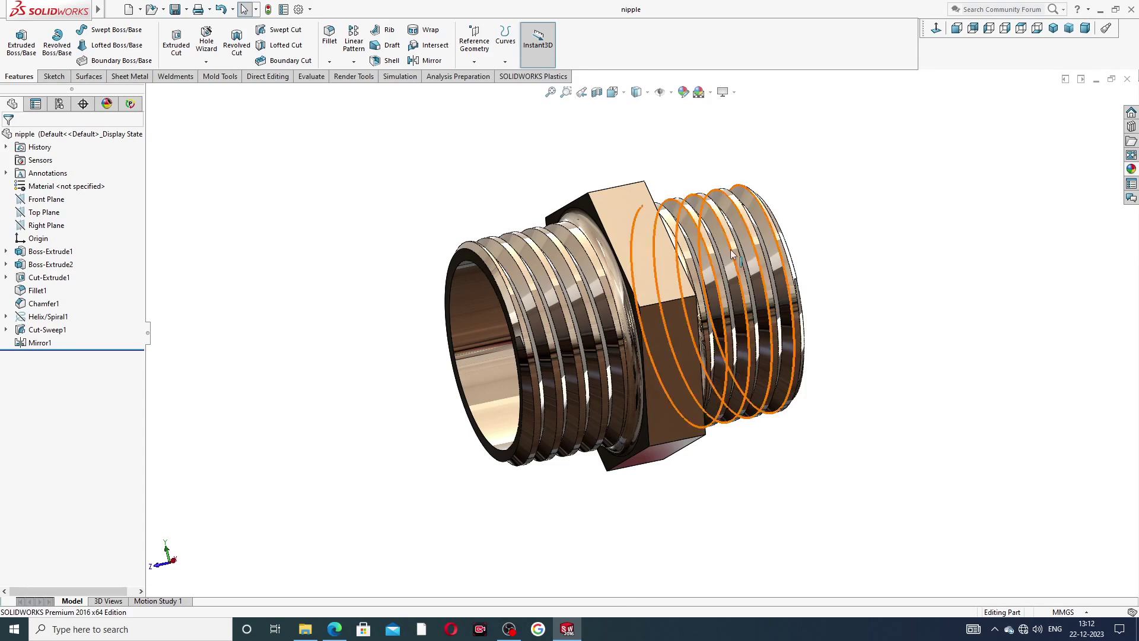
{"action": "left_click", "coordinate": [1127, 79]}
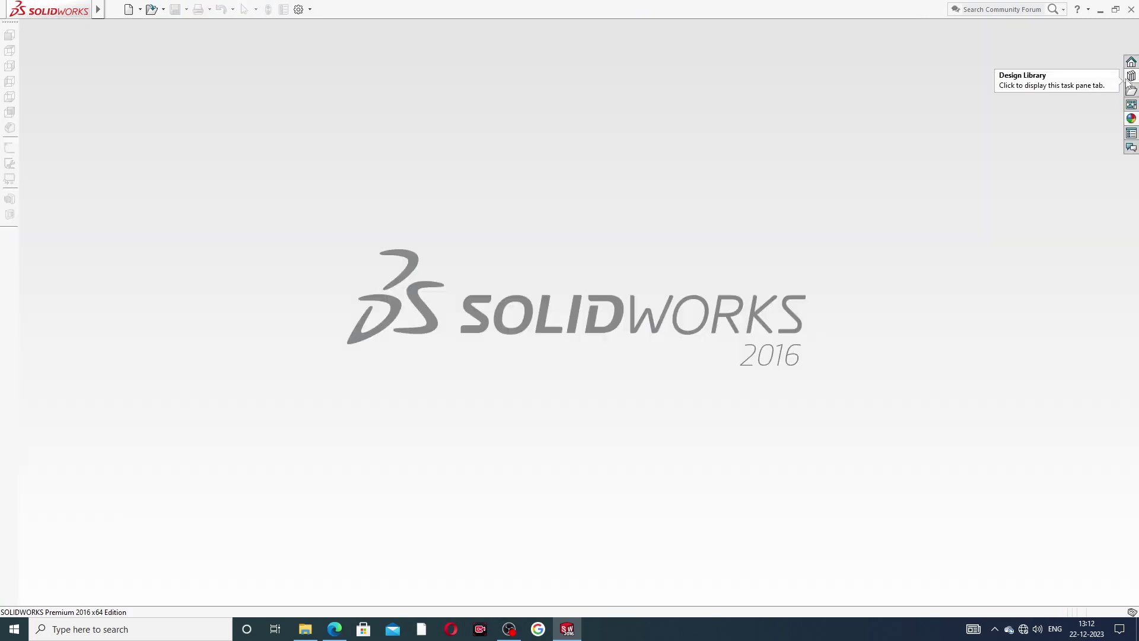
Create a new part document and apply the Plain White scene
{"action": "left_click", "coordinate": [128, 10]}
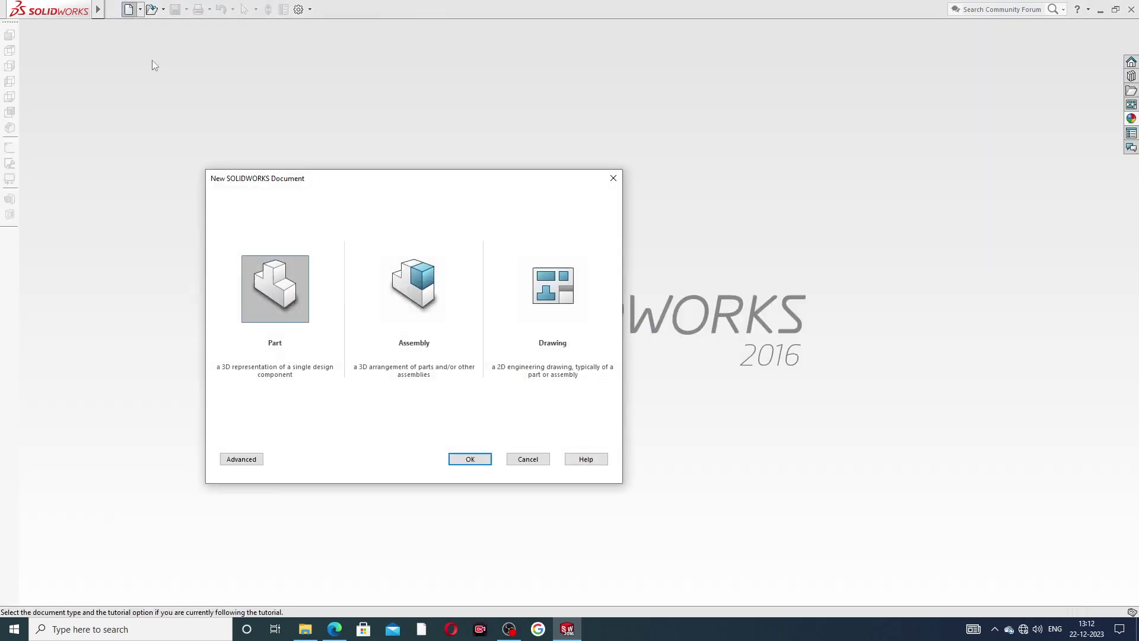
{"action": "left_click", "coordinate": [470, 459]}
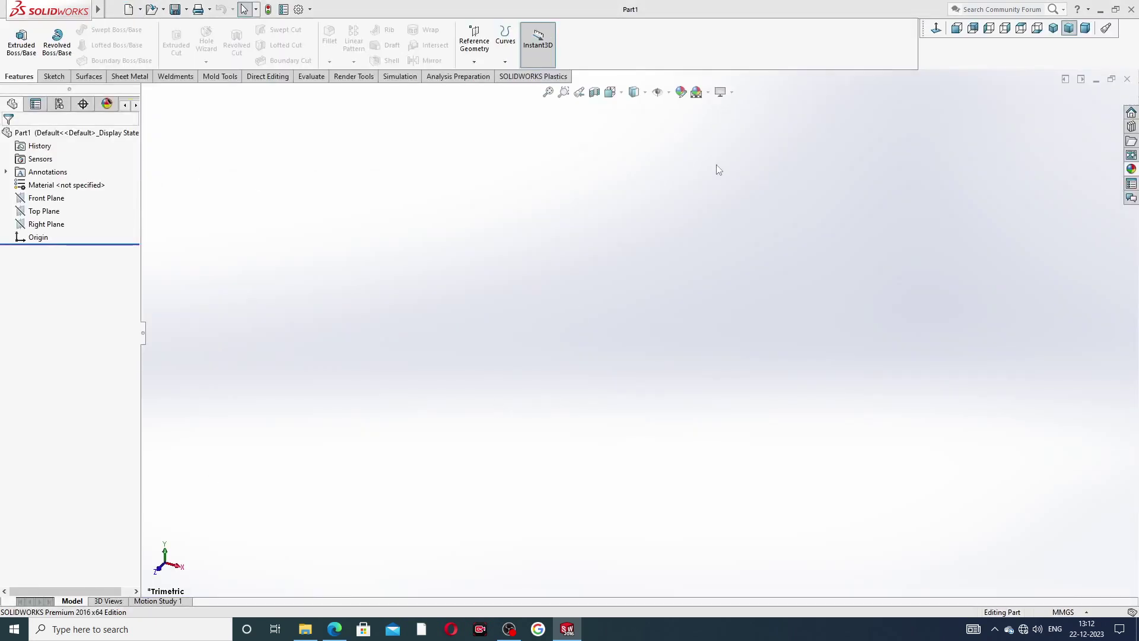
{"action": "left_click", "coordinate": [711, 97]}
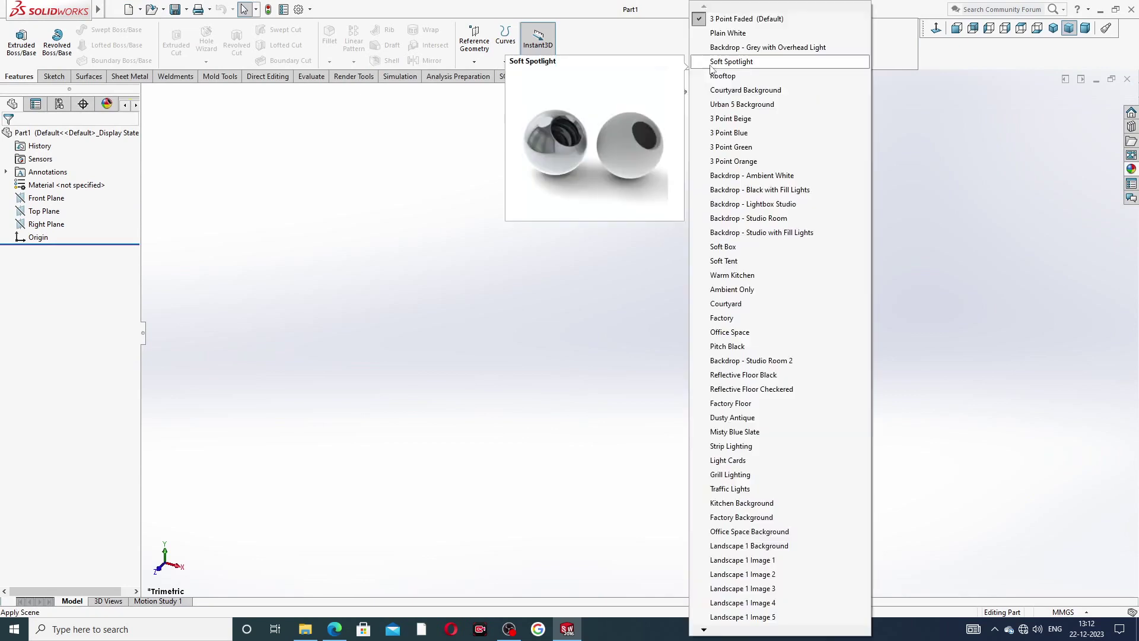
{"action": "left_click", "coordinate": [728, 34]}
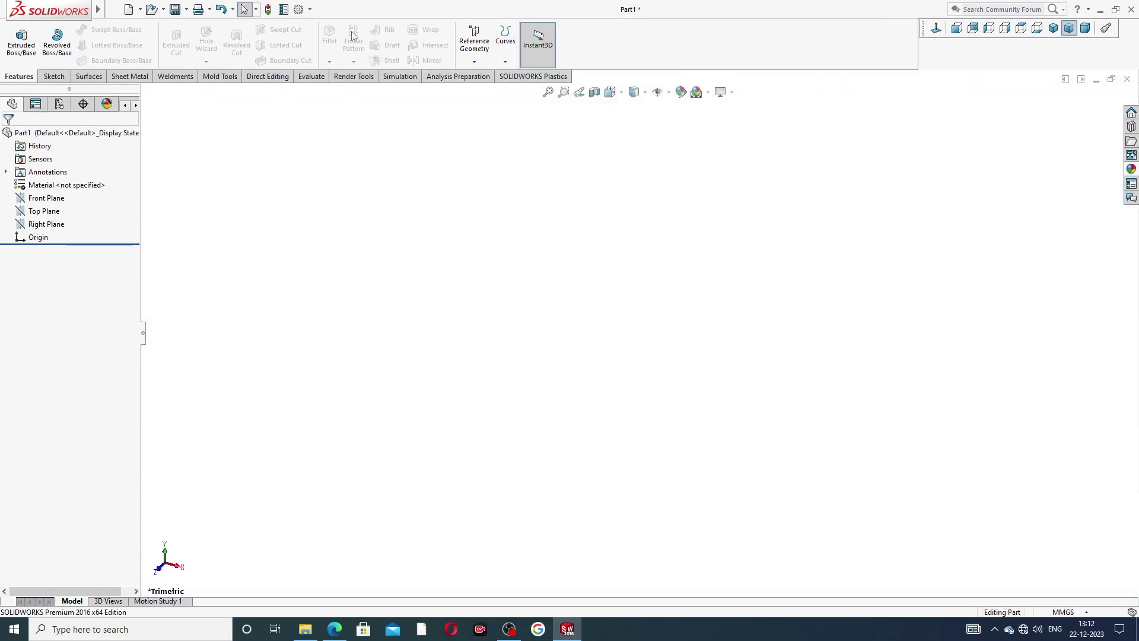
Raise both the shaded and the wireframe image quality of the document to the highest resolution
{"action": "left_click", "coordinate": [298, 9]}
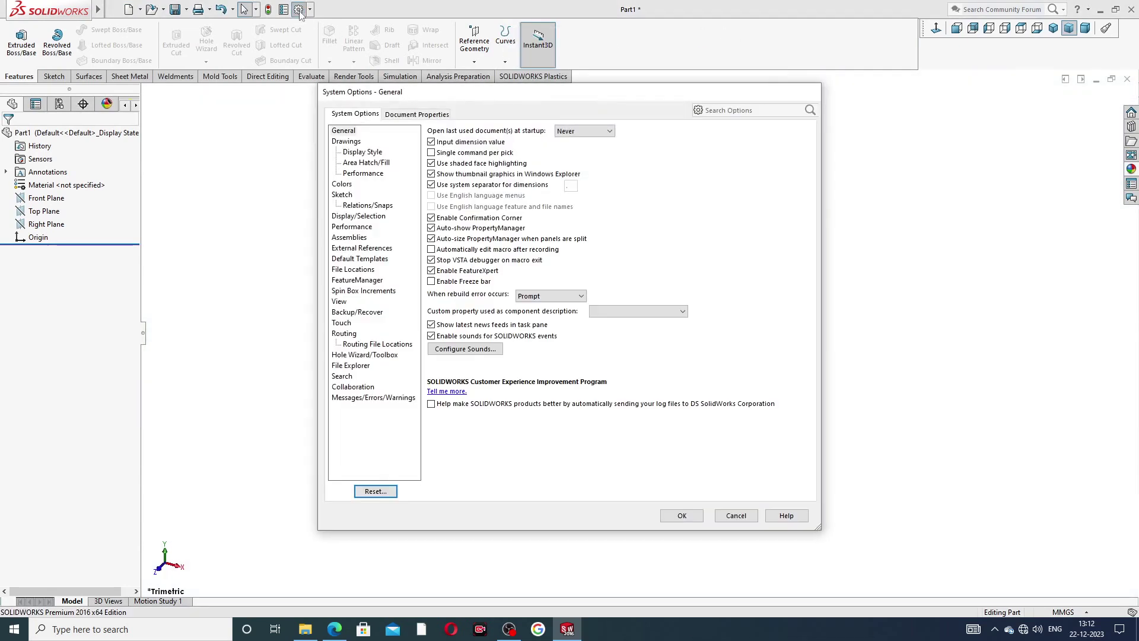
{"action": "left_click", "coordinate": [402, 115]}
{"action": "left_click", "coordinate": [353, 248]}
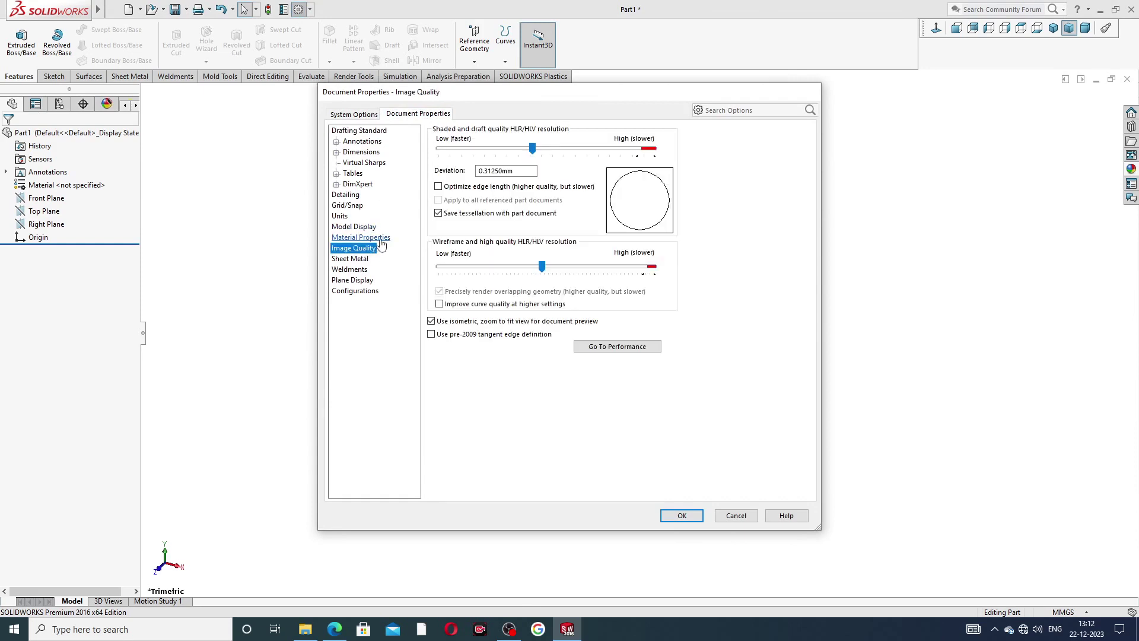
{"action": "left_click_drag", "start_coordinate": [532, 148], "coordinate": [654, 149]}
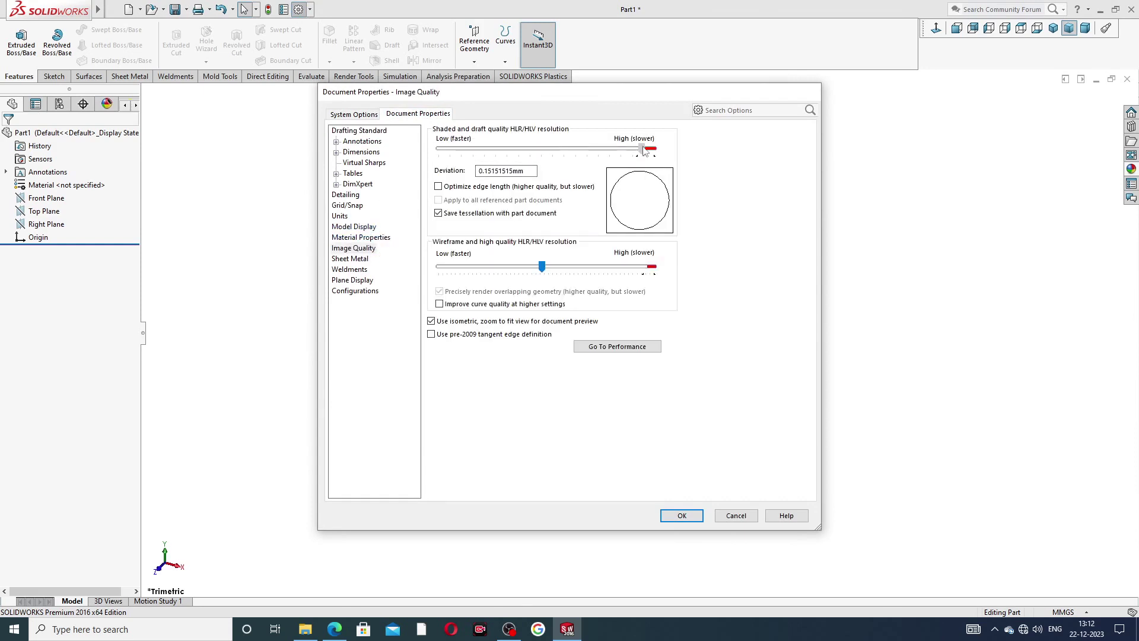
{"action": "left_click_drag", "start_coordinate": [546, 268], "coordinate": [653, 267]}
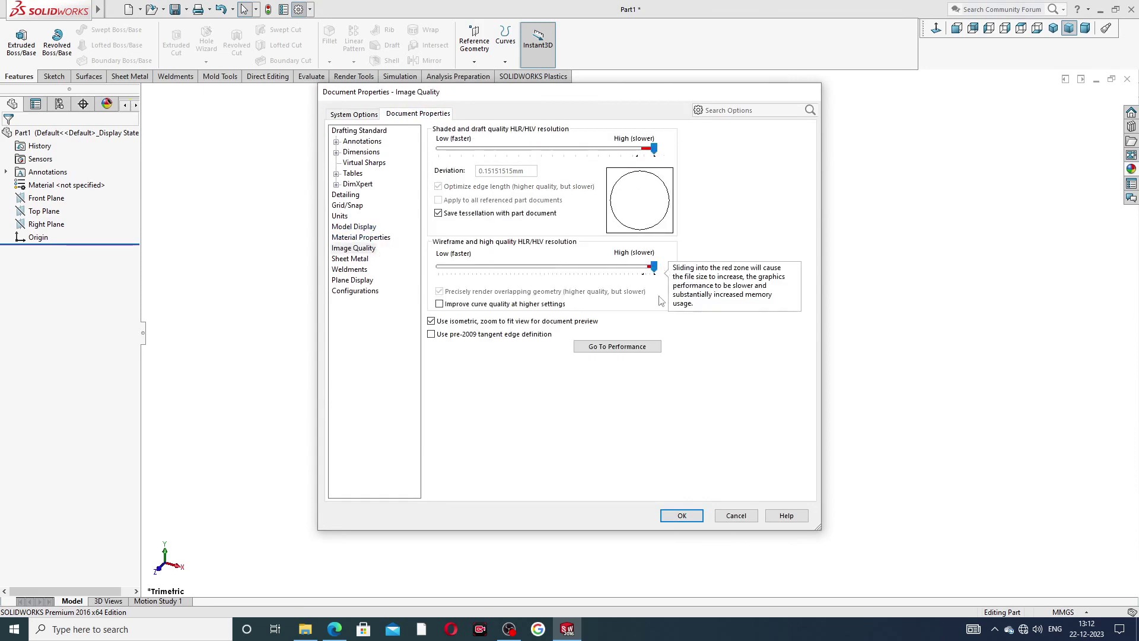
{"action": "left_click", "coordinate": [682, 515]}
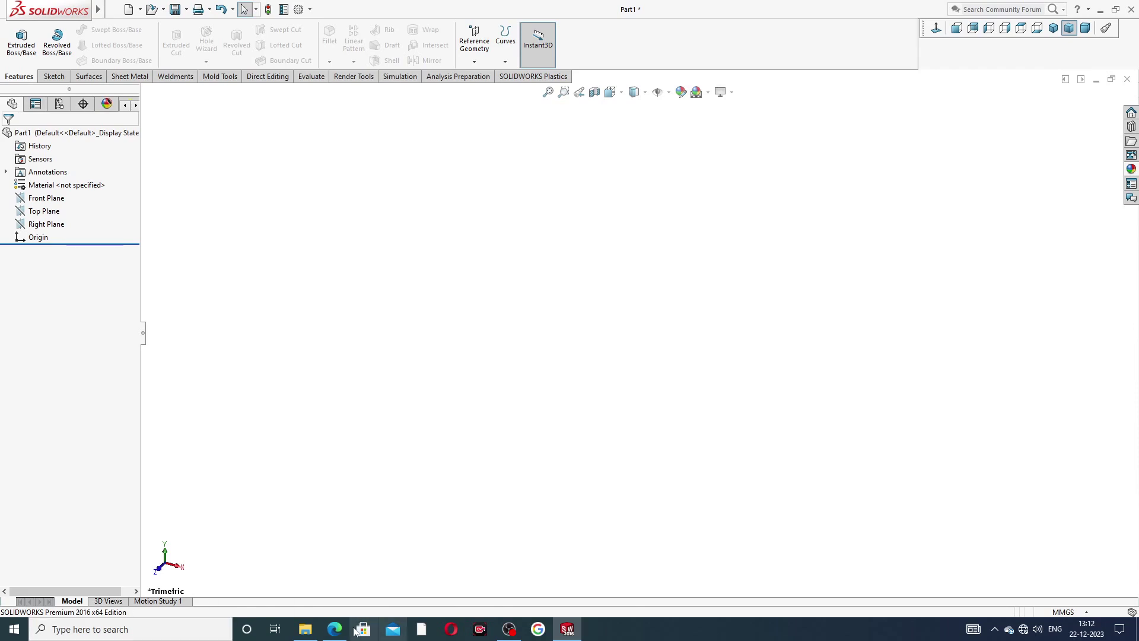
Consult the pipe nipple PDF drawing in the browser and sketch a circle about 88 mm in diameter at the origin on the Front Plane
{"action": "left_click", "coordinate": [335, 629]}
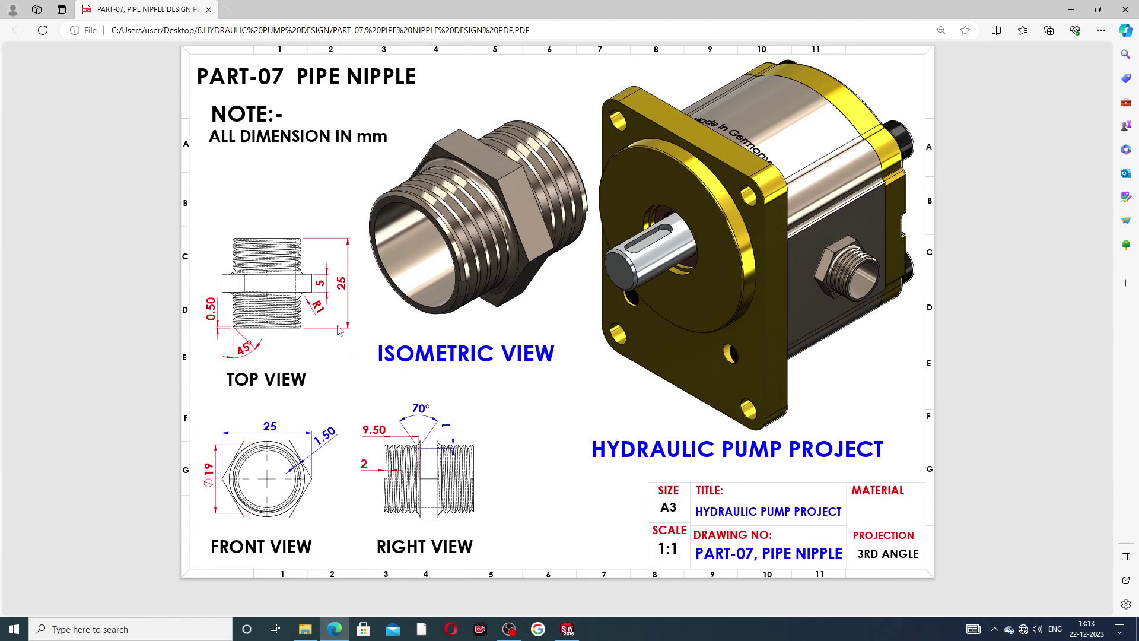
{"action": "left_click", "coordinate": [334, 627]}
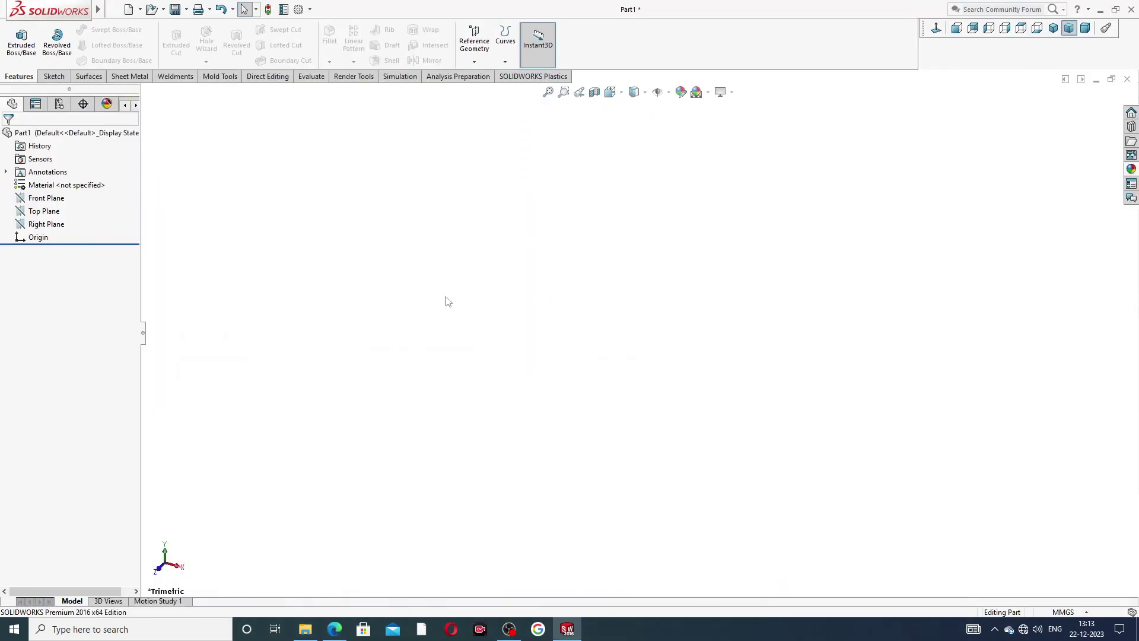
{"action": "left_click", "coordinate": [60, 201]}
{"action": "left_click", "coordinate": [67, 182]}
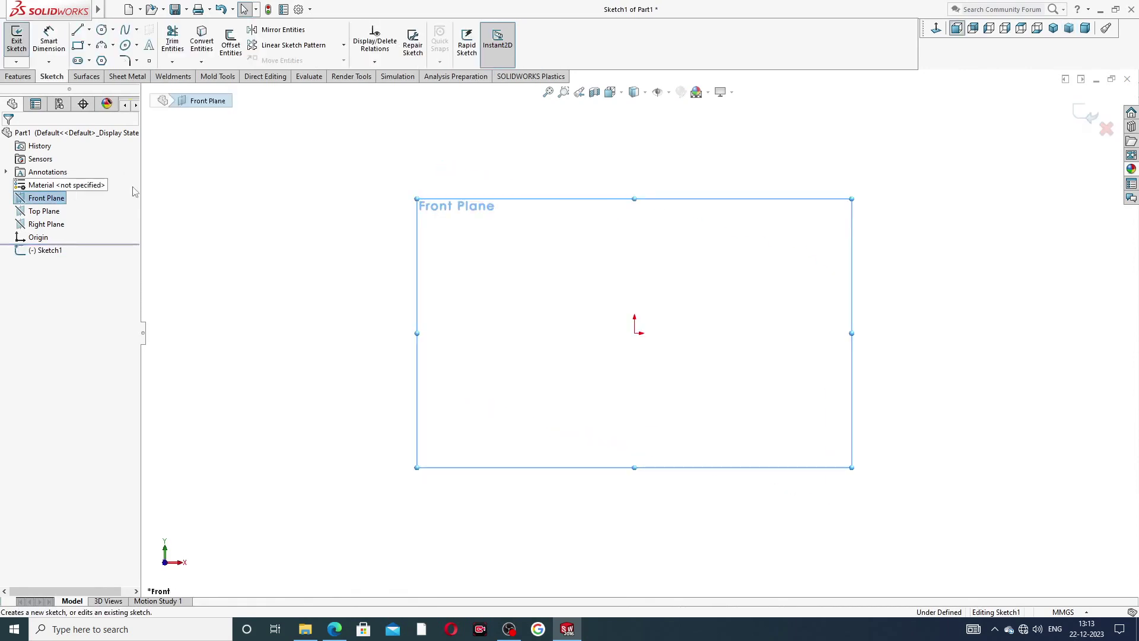
{"action": "left_click", "coordinate": [102, 29]}
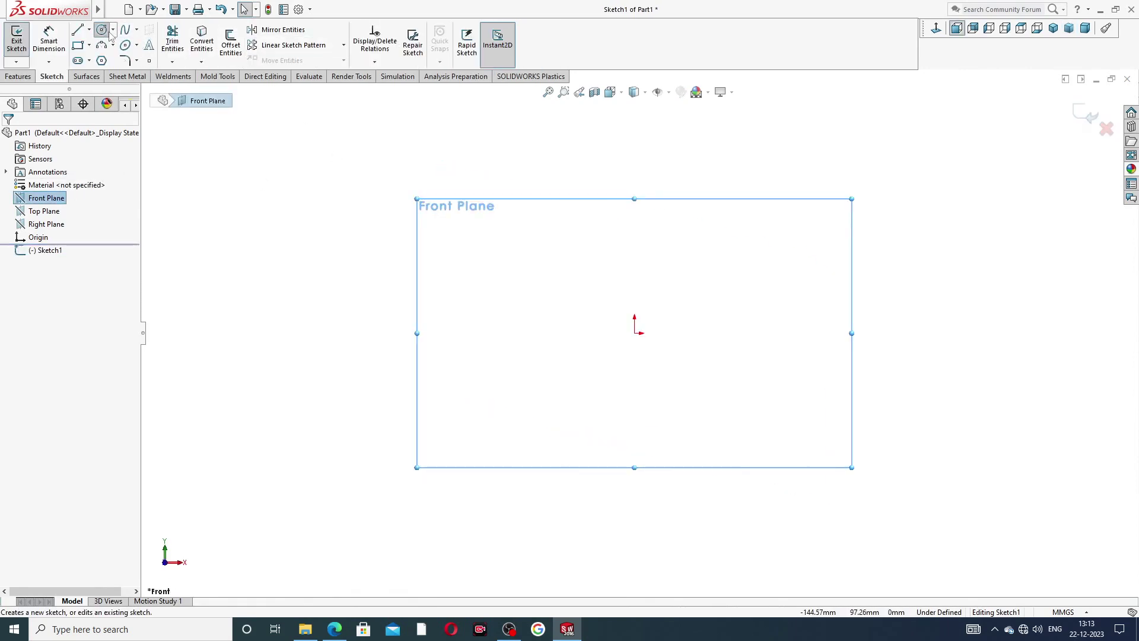
{"action": "left_click", "coordinate": [635, 333]}
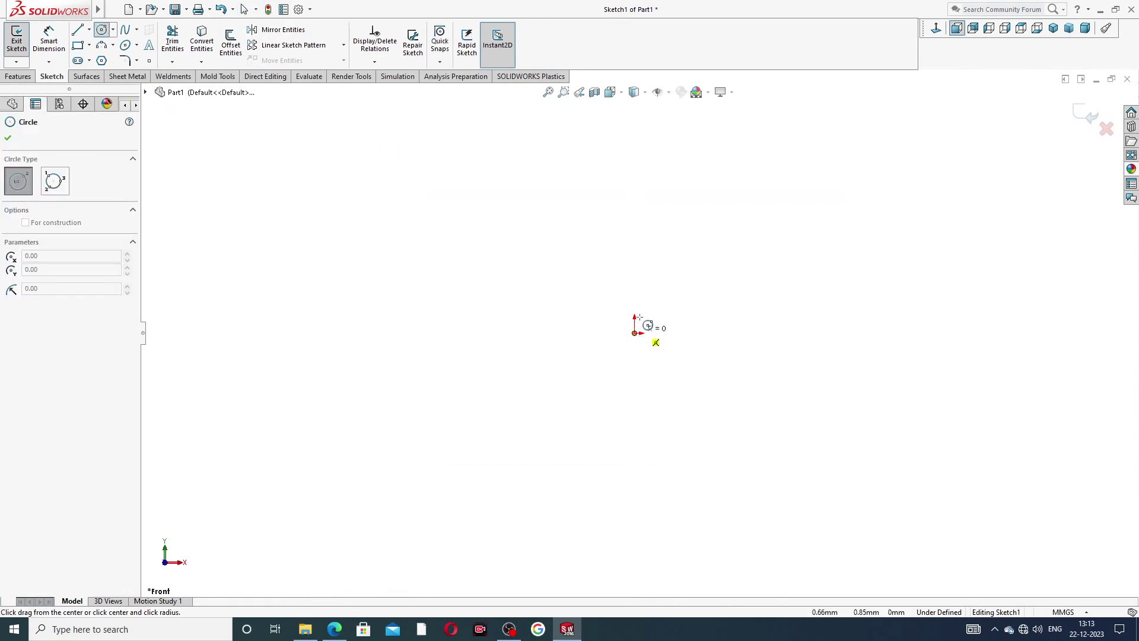
{"action": "left_click", "coordinate": [666, 234]}
{"action": "right_click", "coordinate": [730, 191]}
{"action": "left_click", "coordinate": [750, 199]}
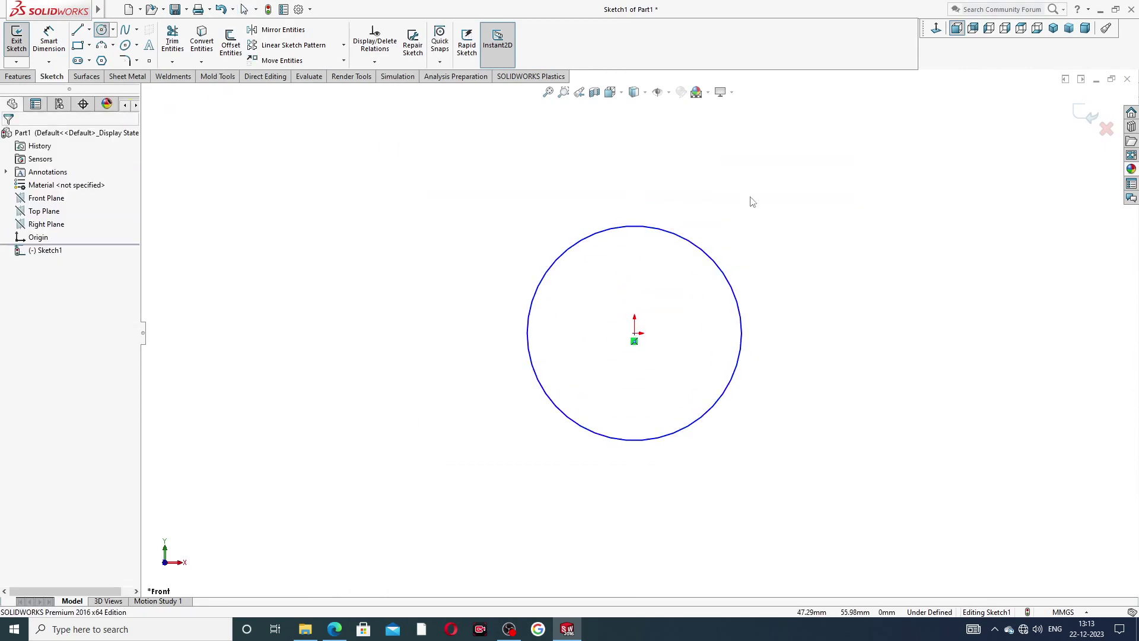
Dimension the circle's diameter as 19 mm
{"action": "left_click", "coordinate": [21, 77]}
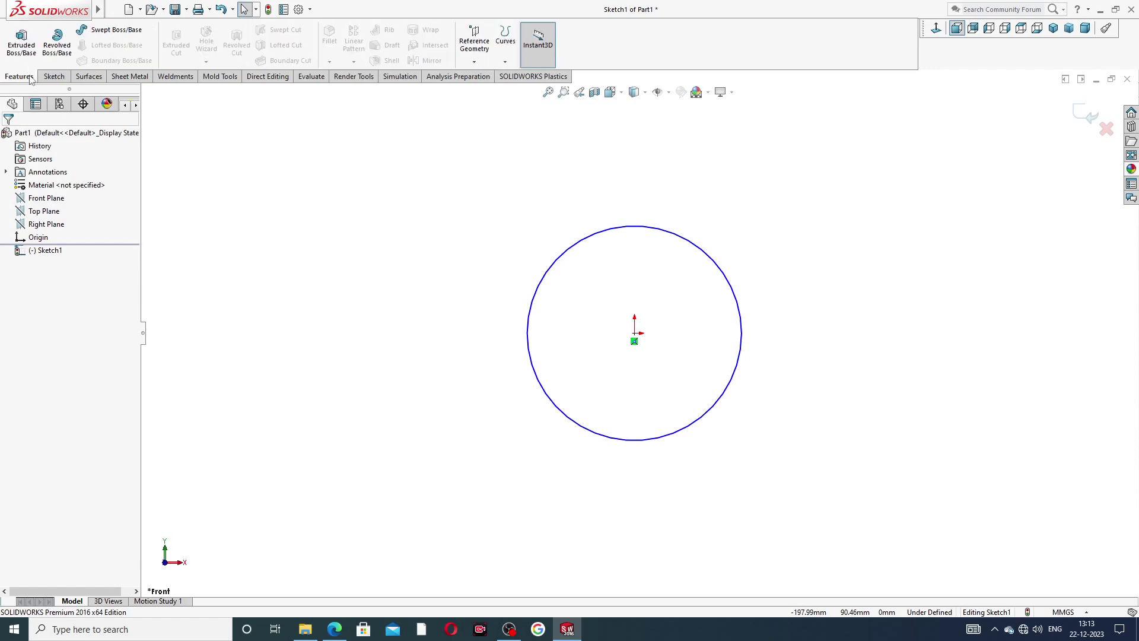
{"action": "left_click", "coordinate": [57, 77]}
{"action": "left_click", "coordinate": [50, 44]}
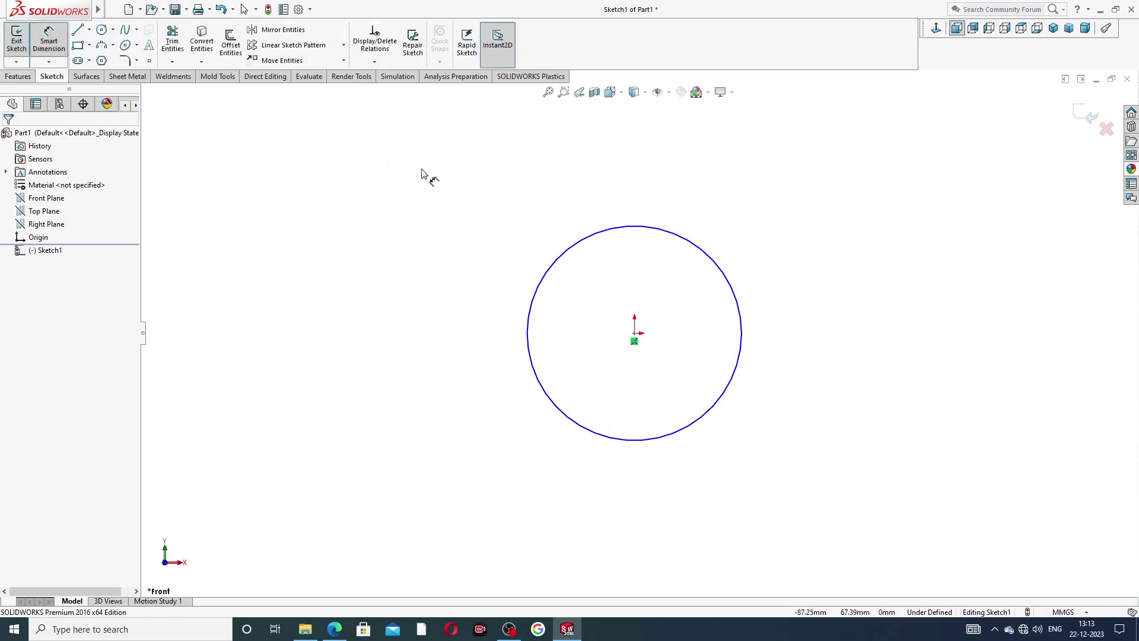
{"action": "left_click", "coordinate": [626, 226]}
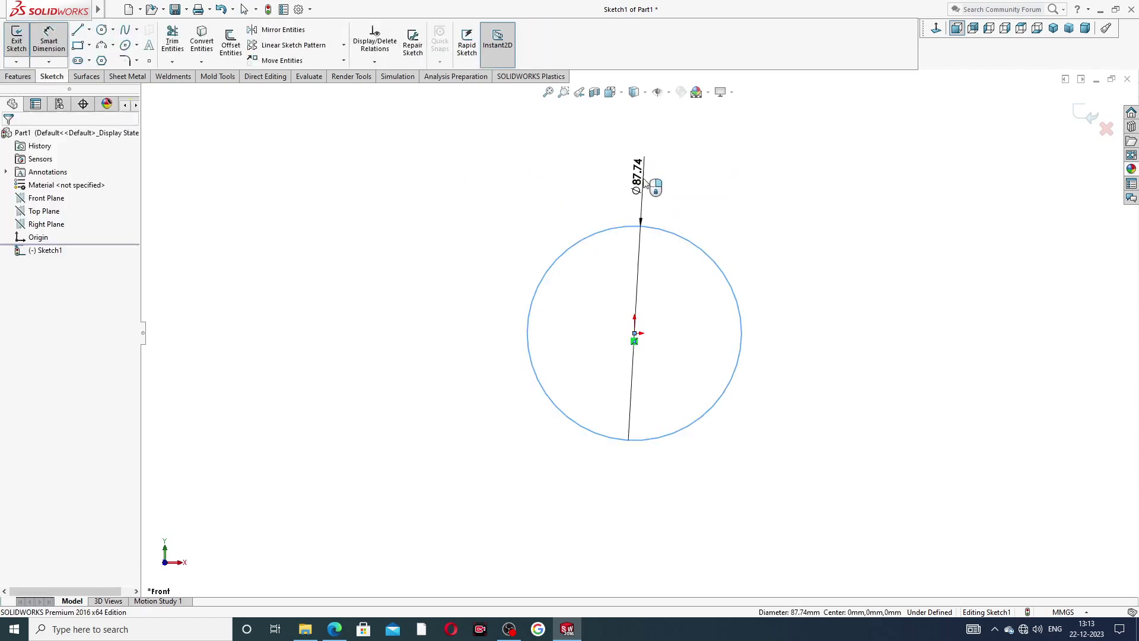
{"action": "left_click", "coordinate": [644, 184]}
{"action": "type", "text": "19"}
{"action": "key", "text": "Return"}
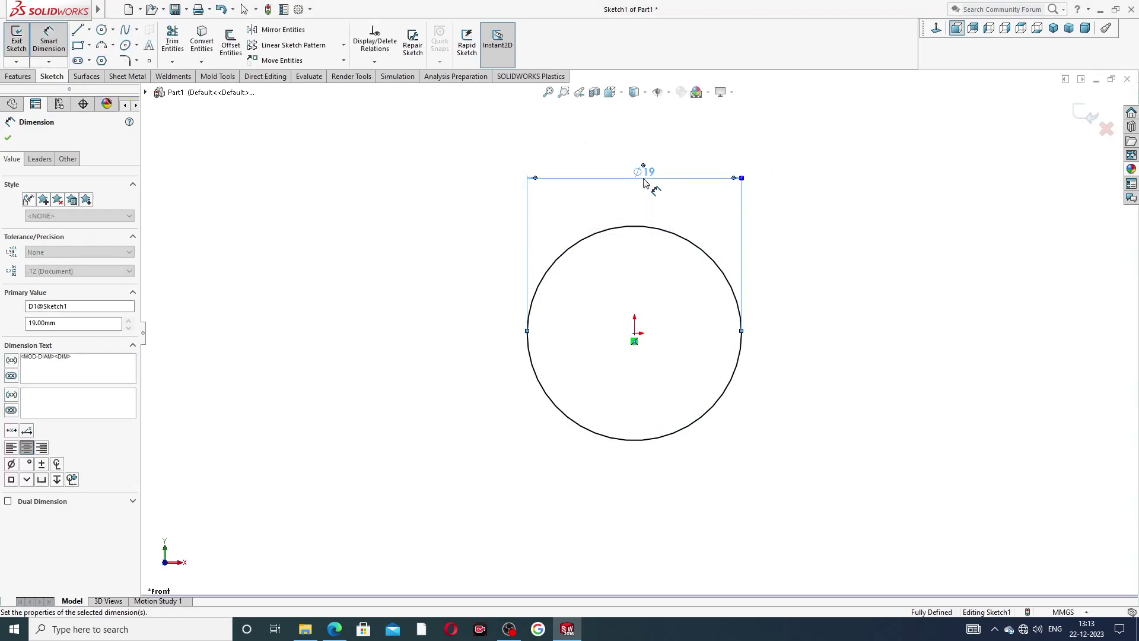
{"action": "left_click", "coordinate": [840, 172]}
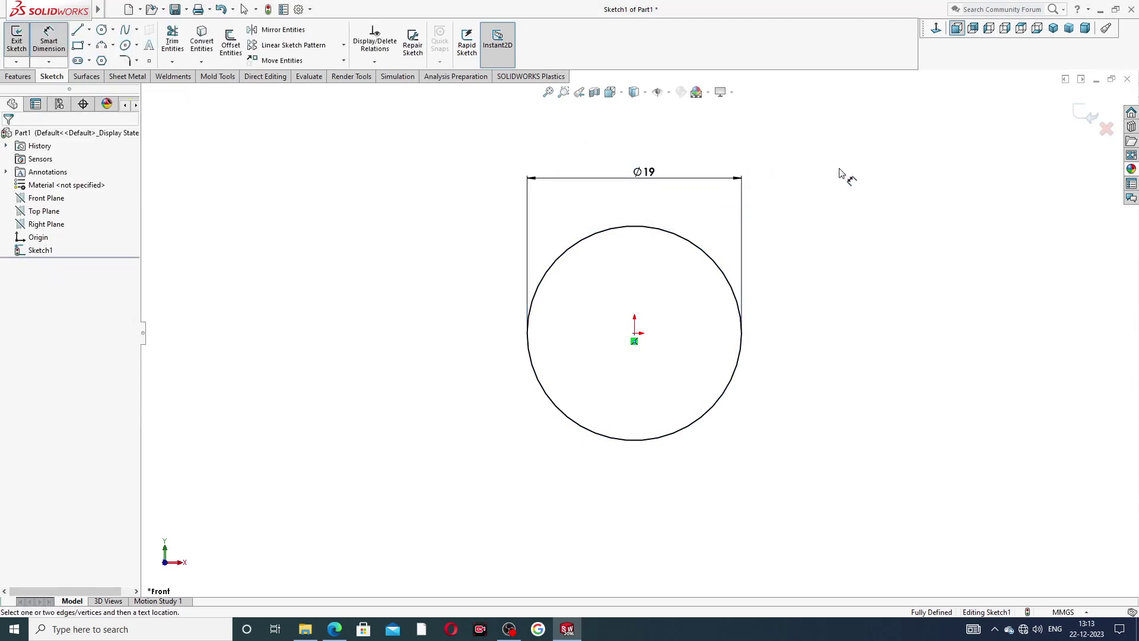
{"action": "right_click", "coordinate": [443, 174]}
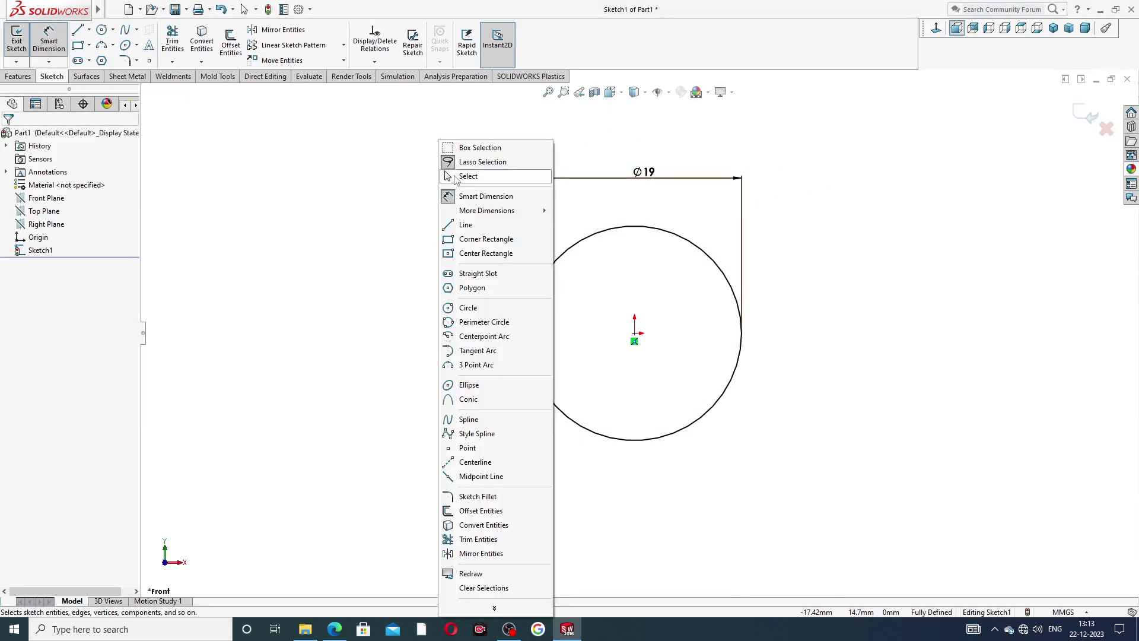
{"action": "left_click", "coordinate": [455, 177]}
Extrude the circle as a boss 25 mm deep with the Mid Plane end condition
{"action": "left_click", "coordinate": [23, 77]}
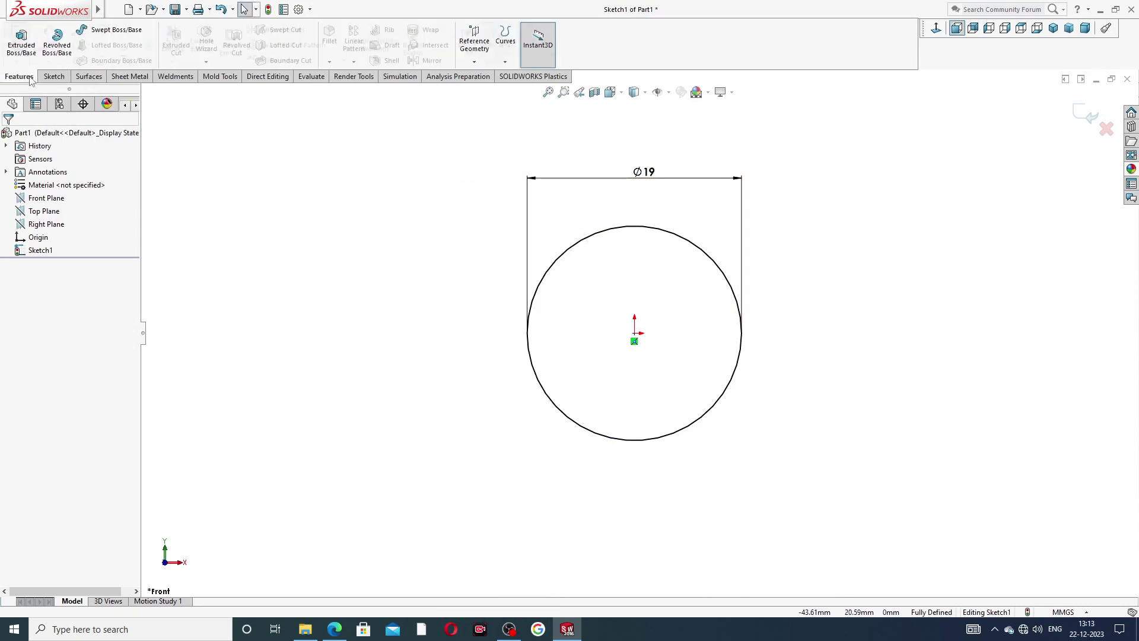
{"action": "left_click", "coordinate": [31, 52]}
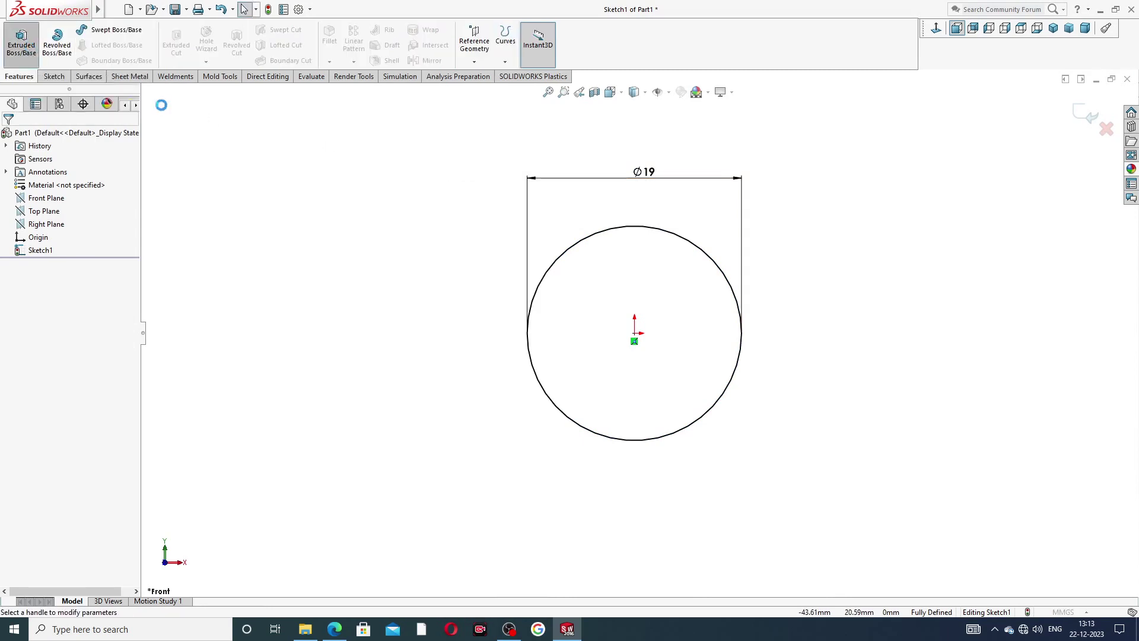
{"action": "left_click", "coordinate": [74, 212]}
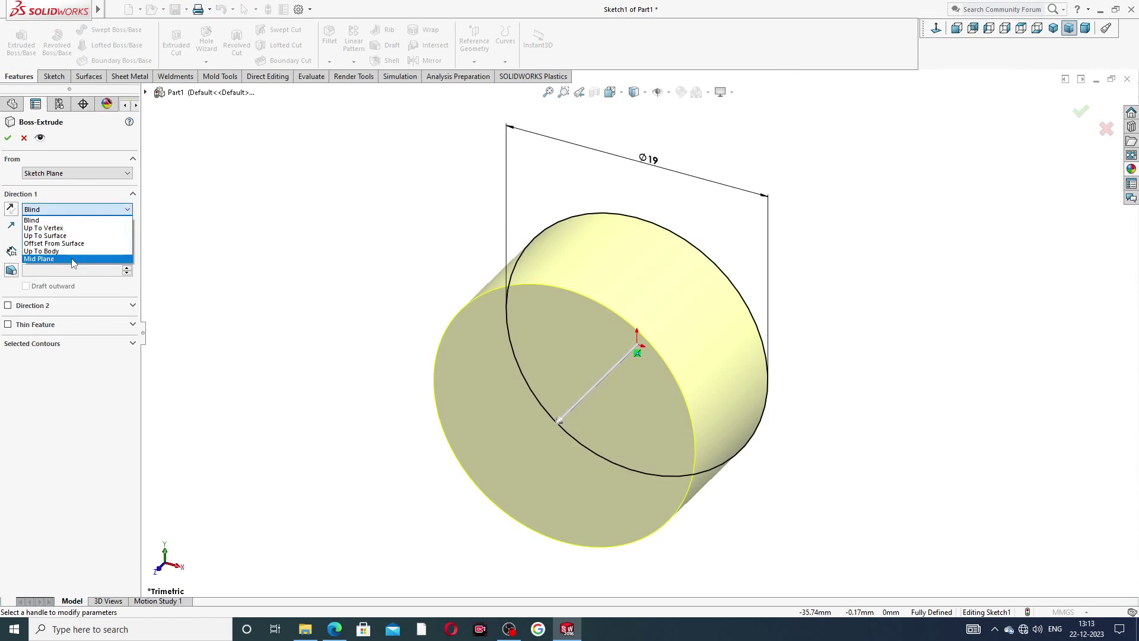
{"action": "left_click", "coordinate": [73, 260]}
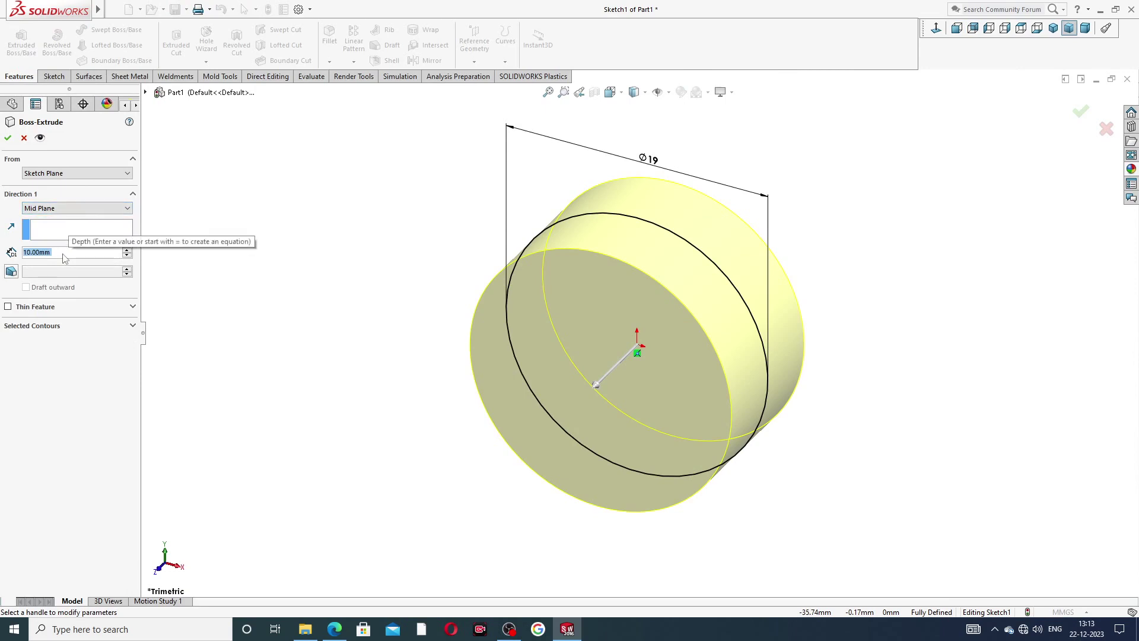
{"action": "type", "text": "25"}
{"action": "key", "text": "Return"}
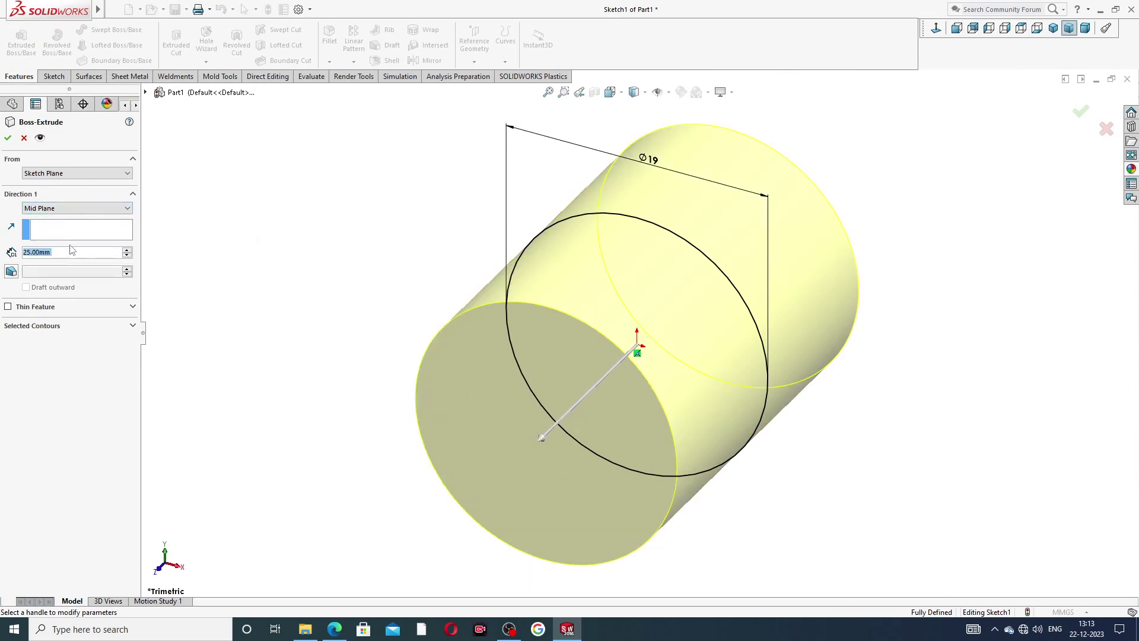
{"action": "left_click", "coordinate": [8, 138]}
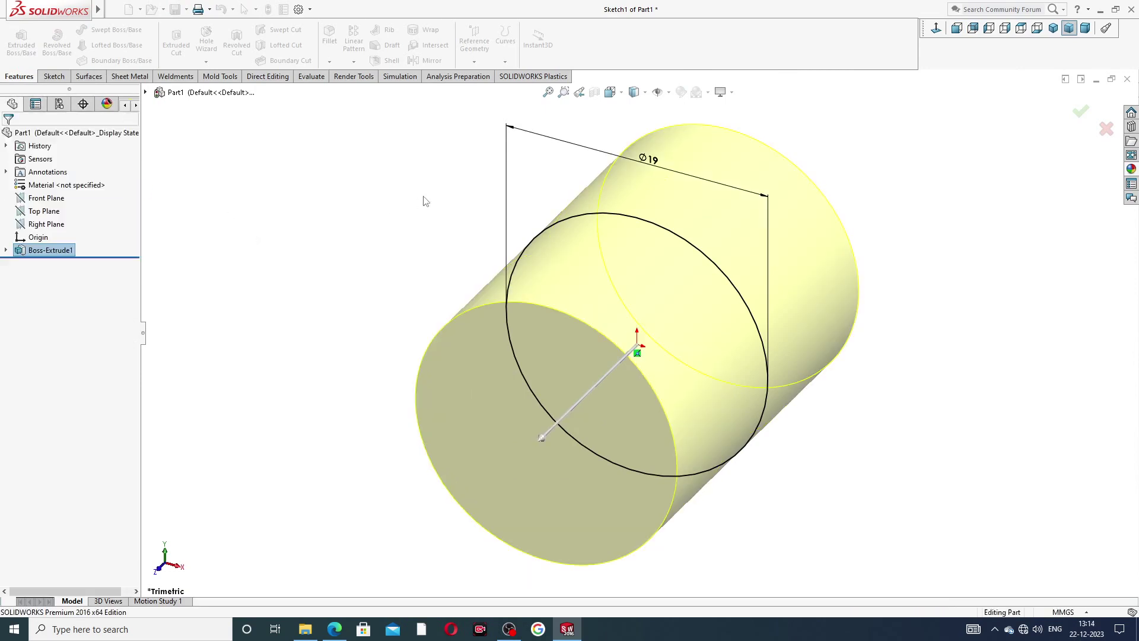
Consult the pipe nipple drawing in the browser and start a sketch on the cylinder's front end face, viewed straight on
{"action": "middle_click_drag", "start_coordinate": [700, 284], "coordinate": [711, 198]}
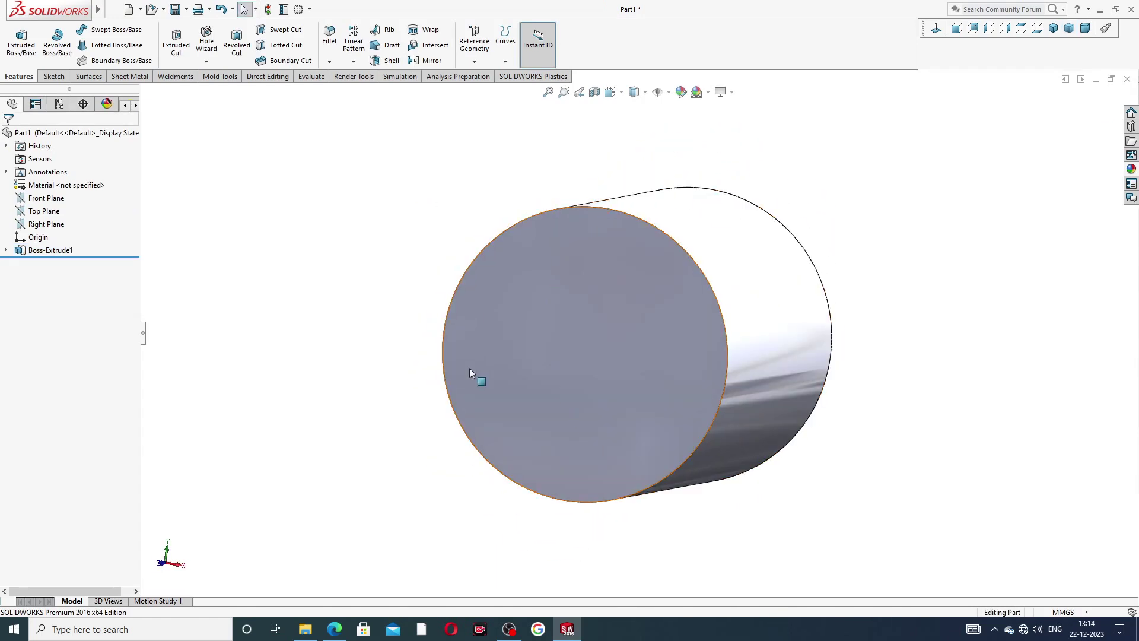
{"action": "left_click", "coordinate": [336, 630]}
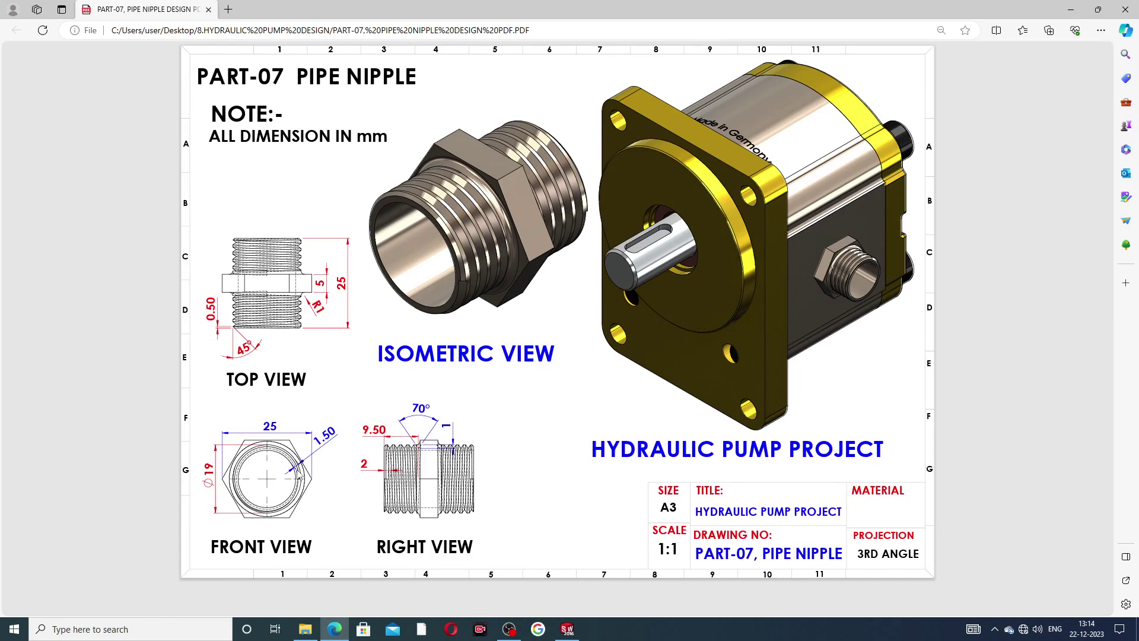
{"action": "left_click", "coordinate": [335, 629]}
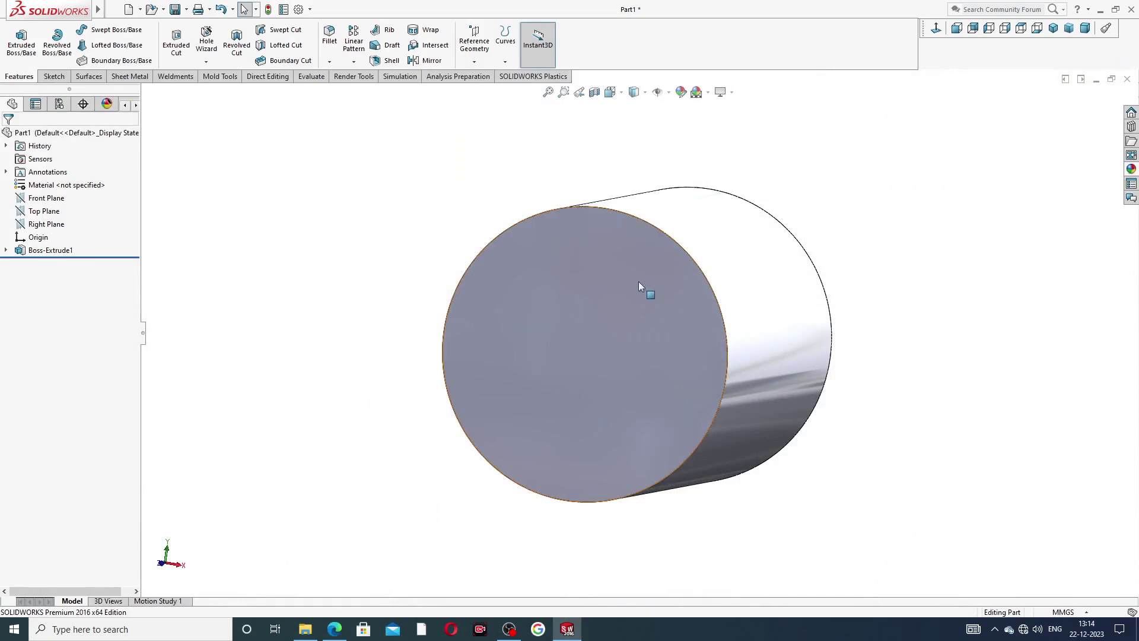
{"action": "middle_click_drag", "start_coordinate": [653, 281], "coordinate": [640, 361]}
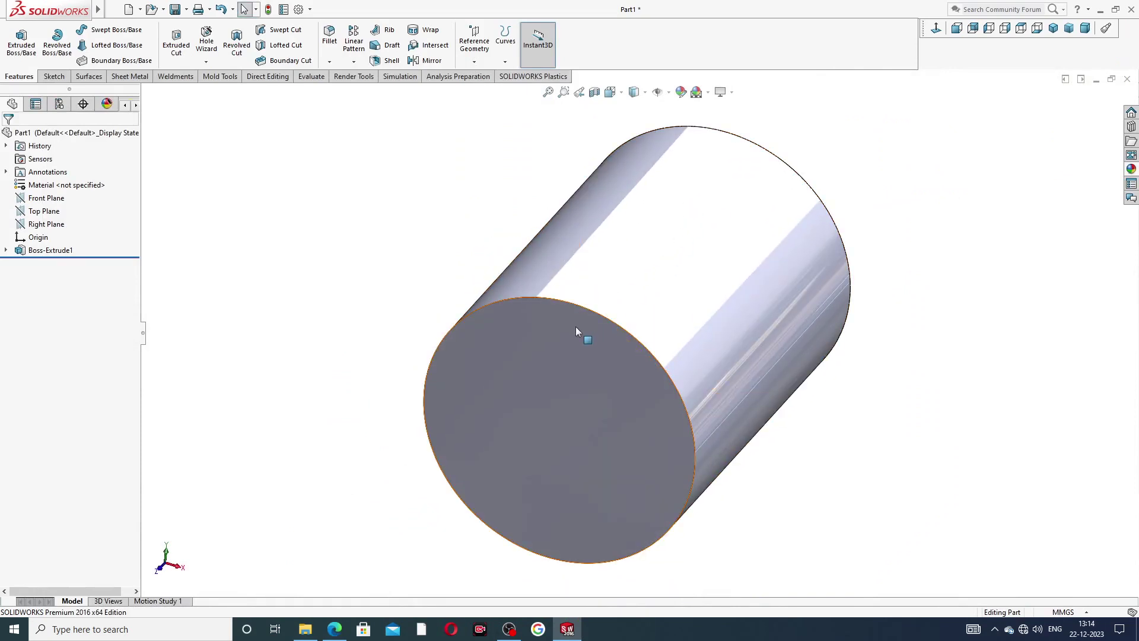
{"action": "left_click", "coordinate": [498, 342]}
{"action": "left_click", "coordinate": [547, 303]}
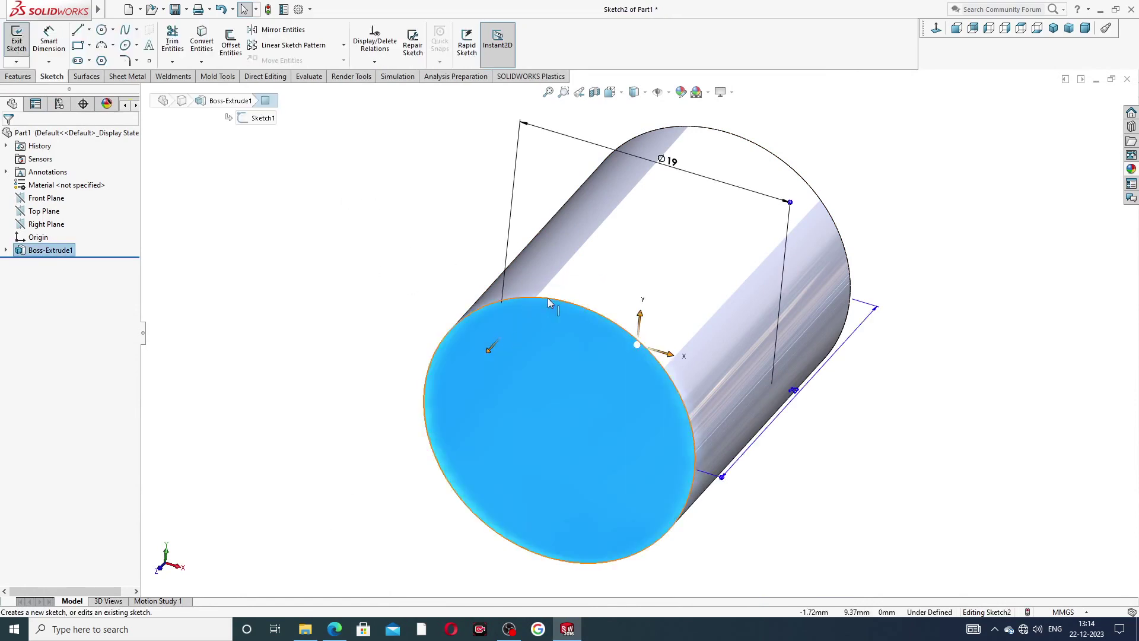
{"action": "left_click", "coordinate": [936, 28]}
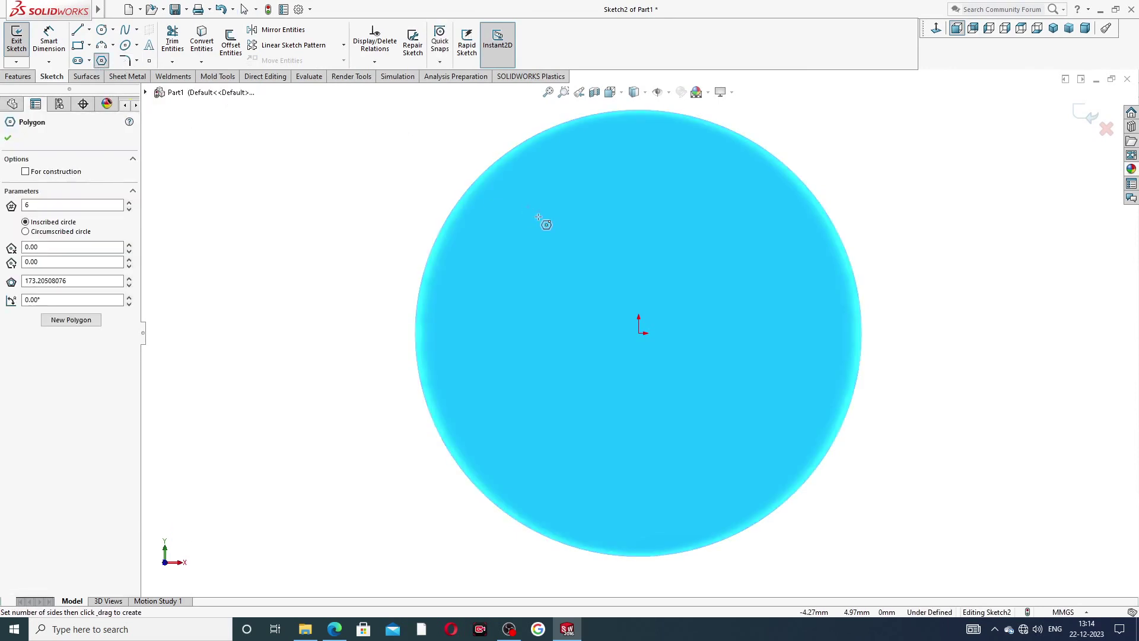
Draw a hexagon centred on the origin with an inscribed circle about 21 mm in diameter, and make its upper side horizontal
{"action": "left_click", "coordinate": [638, 333]}
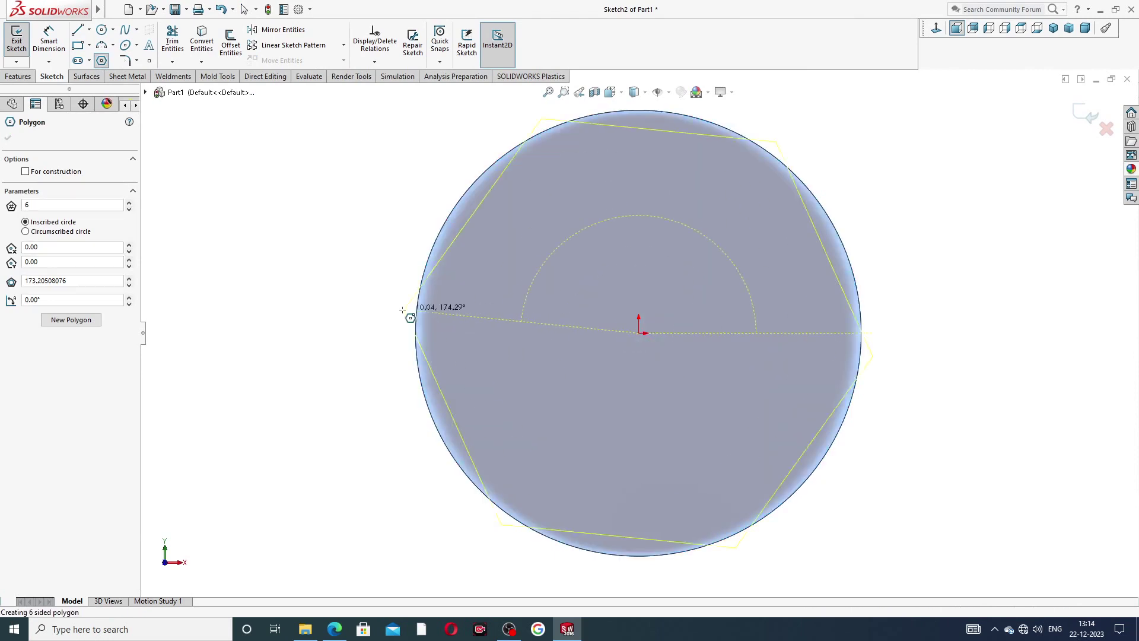
{"action": "left_click", "coordinate": [351, 336]}
{"action": "key", "text": "f"}
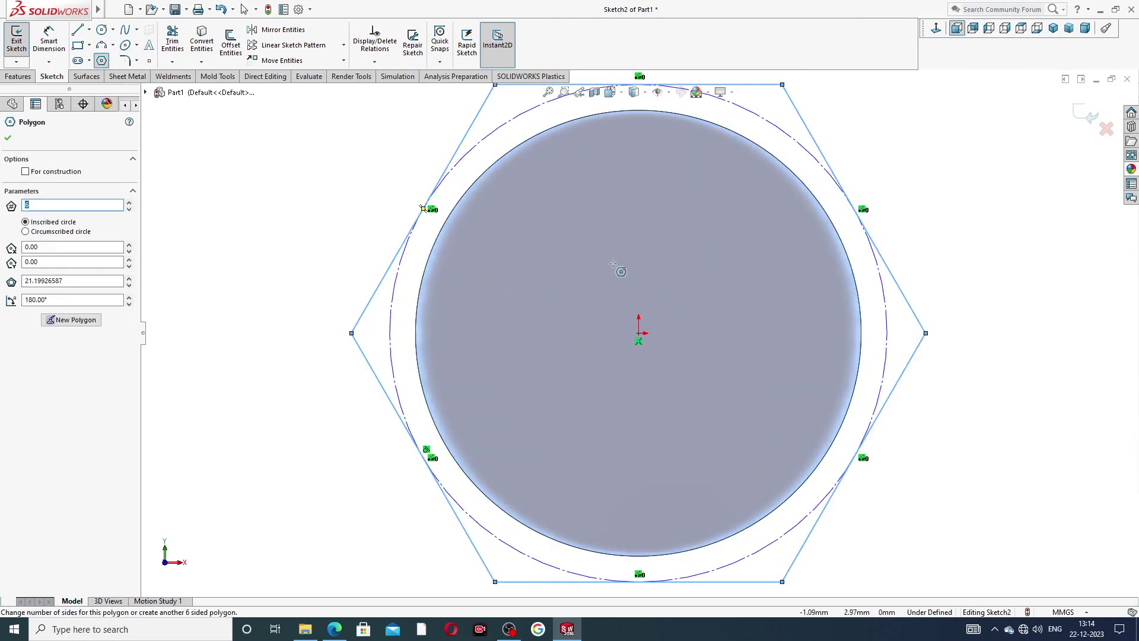
{"action": "right_click", "coordinate": [803, 190]}
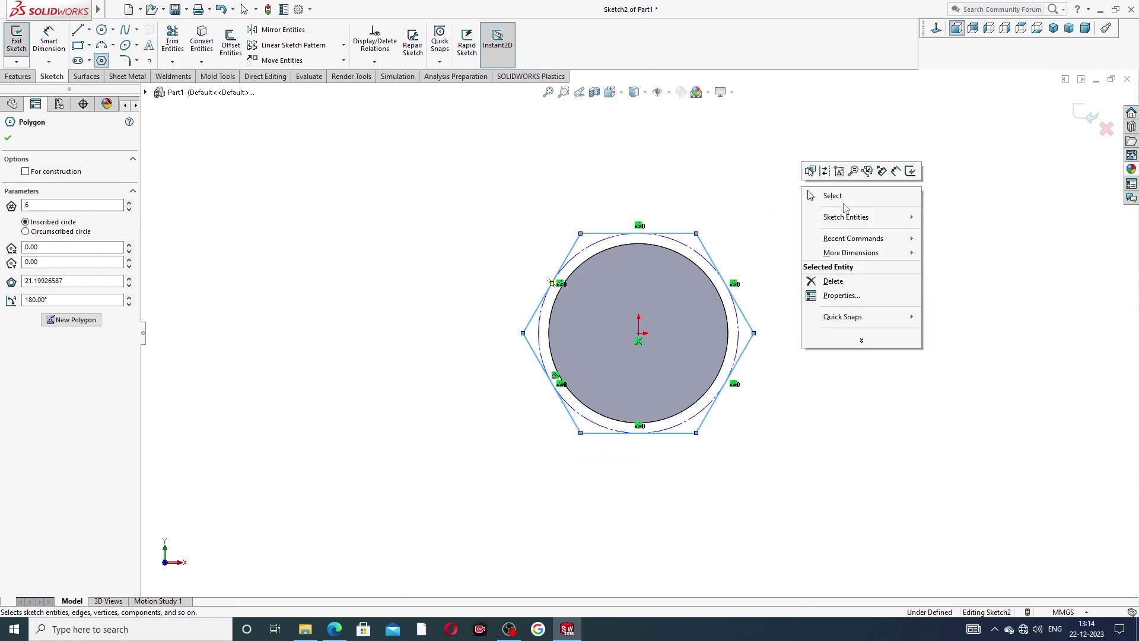
{"action": "left_click", "coordinate": [825, 196]}
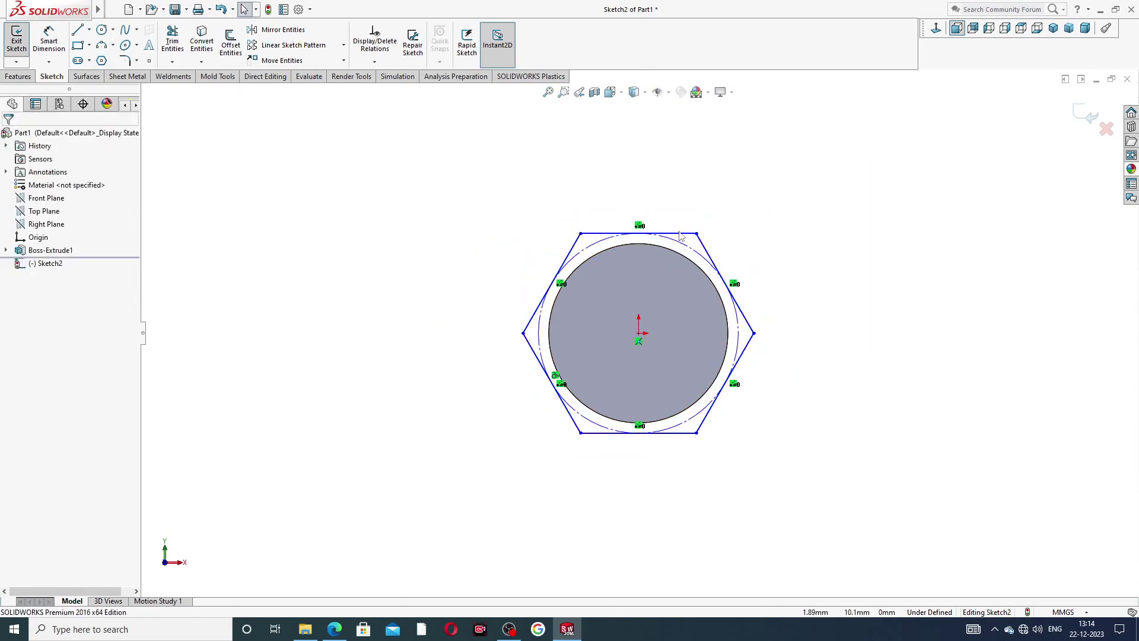
{"action": "left_click", "coordinate": [679, 234]}
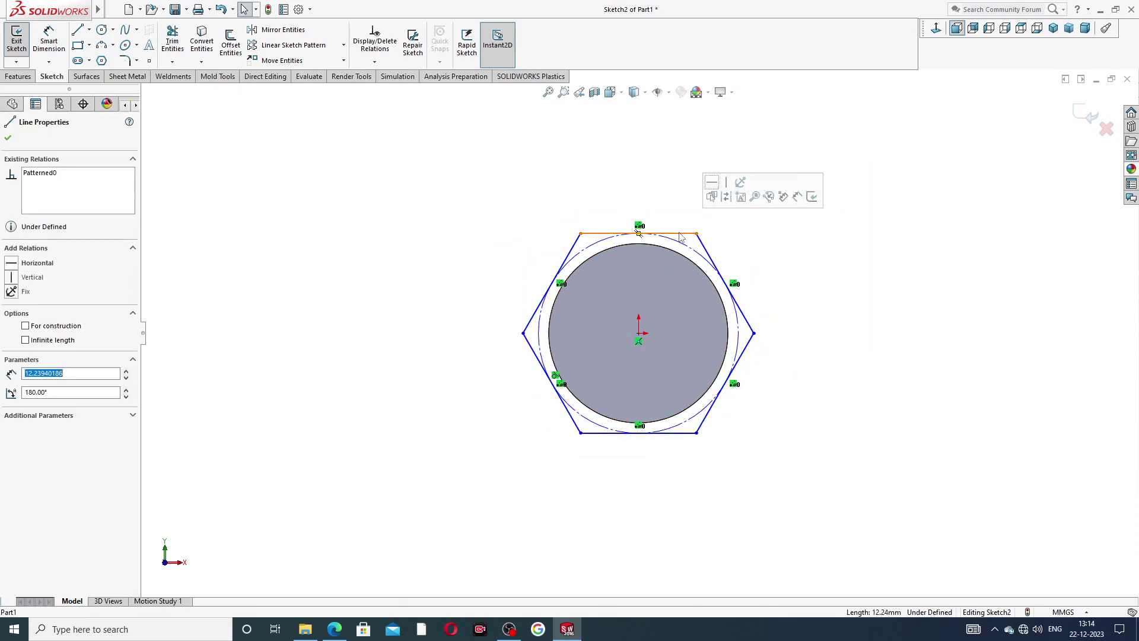
{"action": "left_click", "coordinate": [712, 184]}
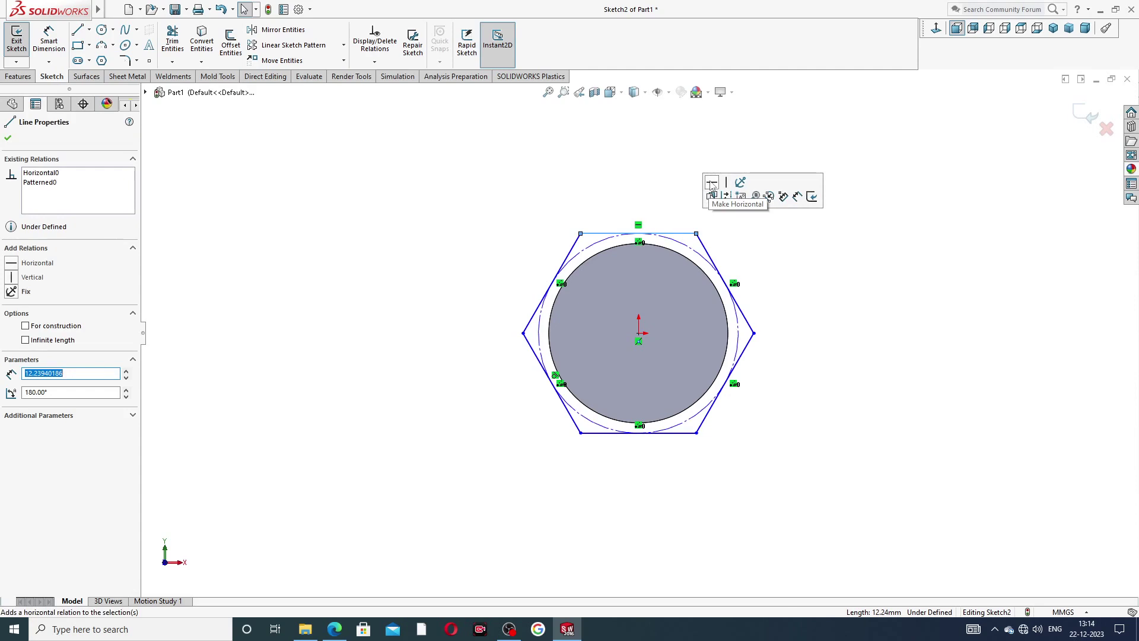
Dimension the hexagon's width between its two opposite side corners as 25 mm
{"action": "left_click", "coordinate": [746, 229]}
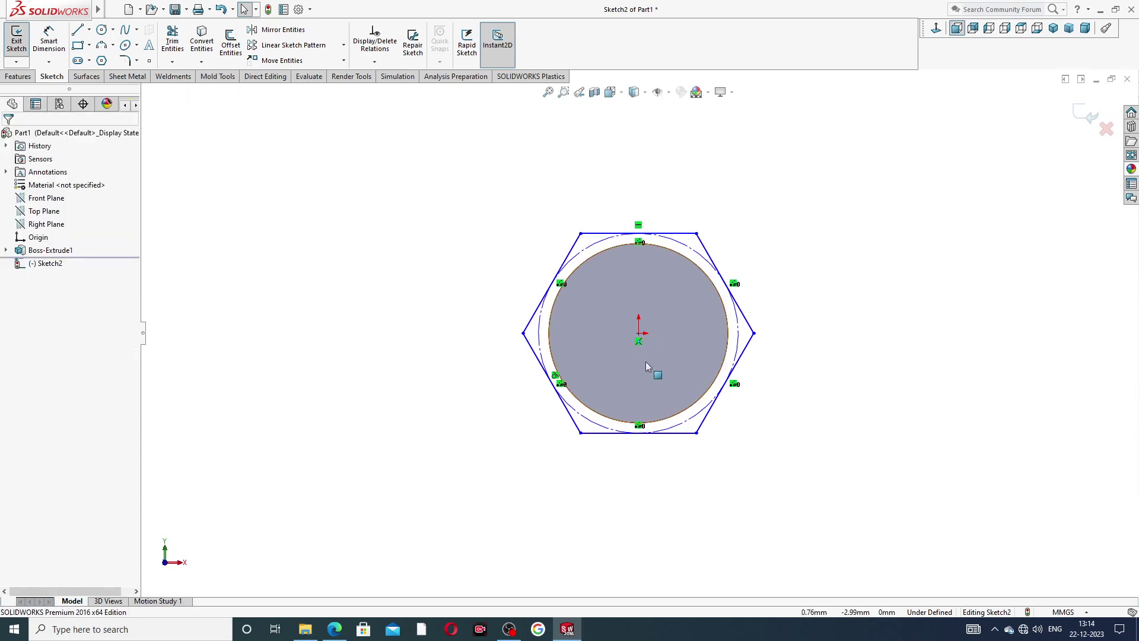
{"action": "scroll", "coordinate": [645, 361], "scroll_direction": "down", "scroll_amount": 2}
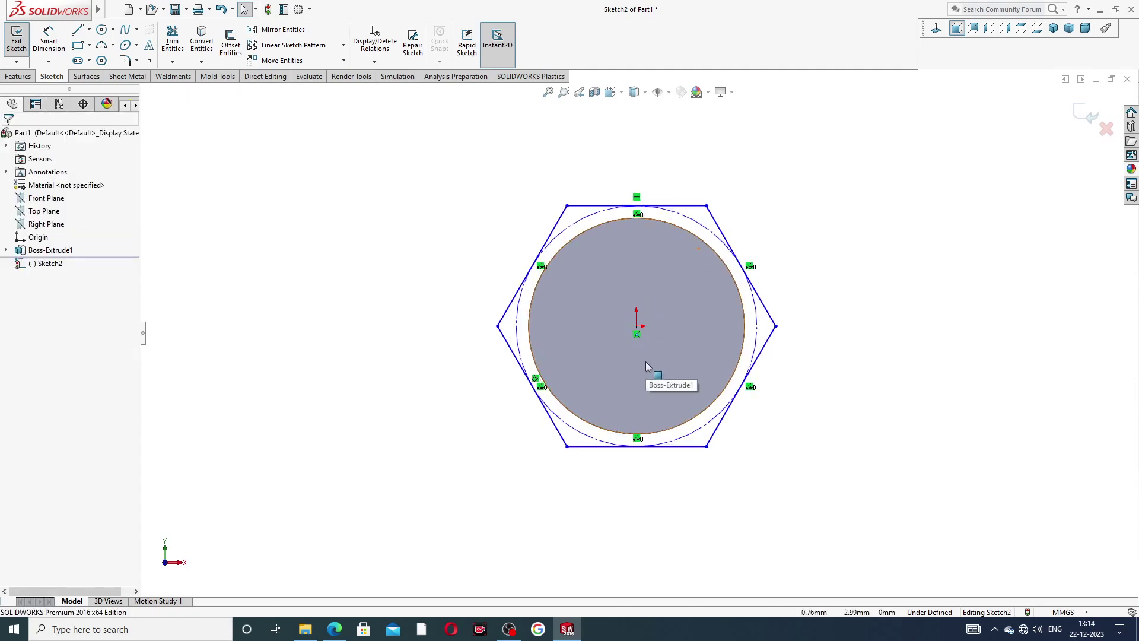
{"action": "left_click", "coordinate": [669, 208]}
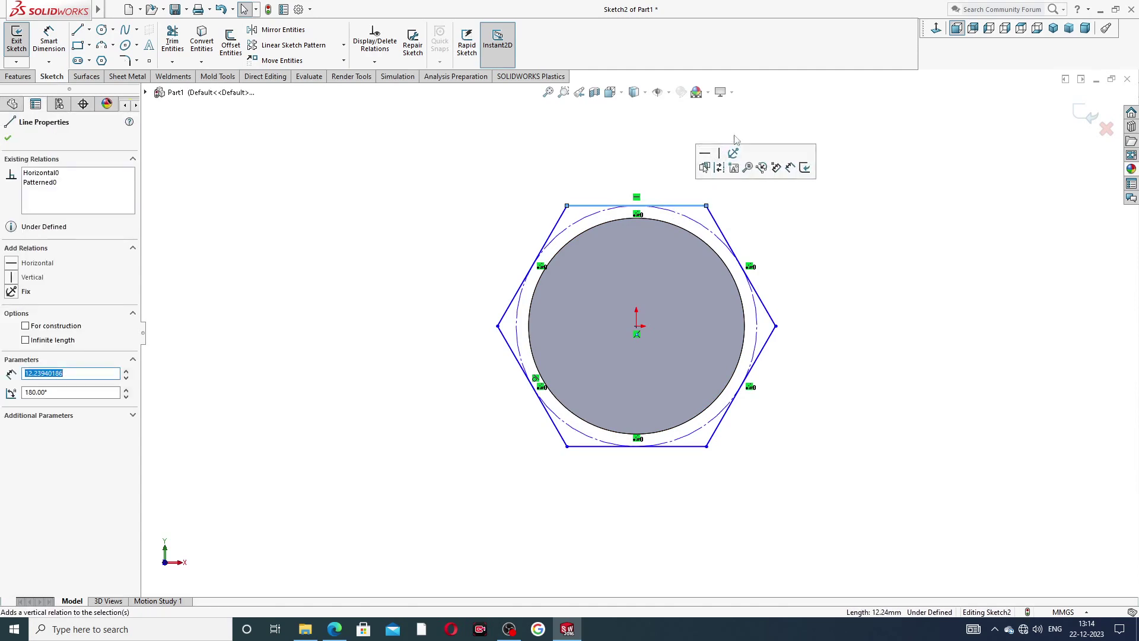
{"action": "left_click", "coordinate": [791, 219]}
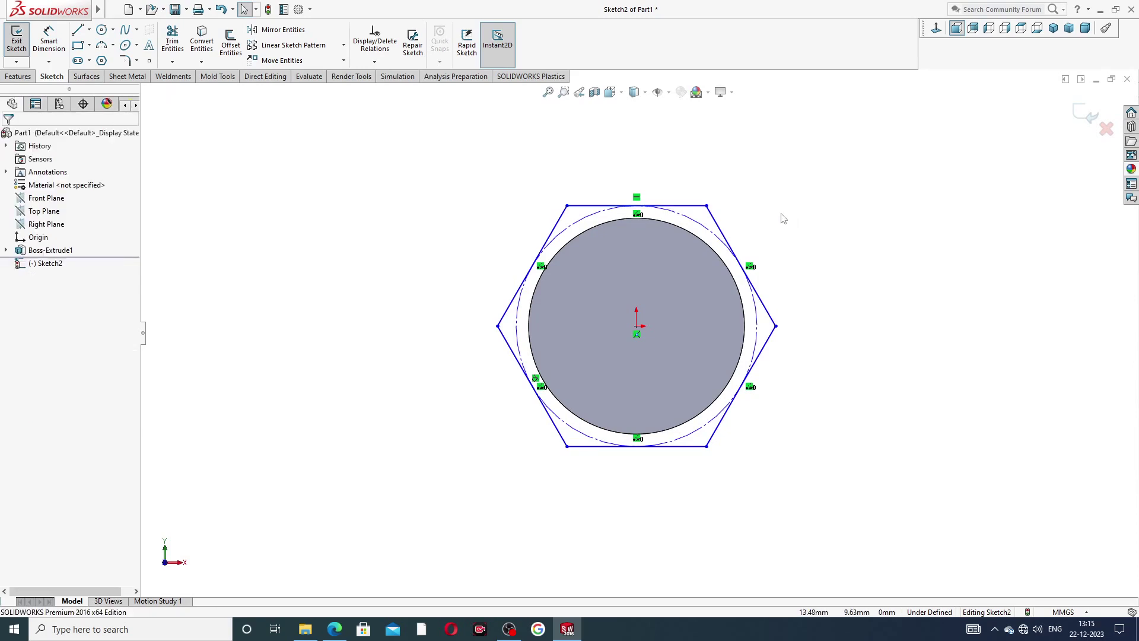
{"action": "left_click", "coordinate": [58, 44]}
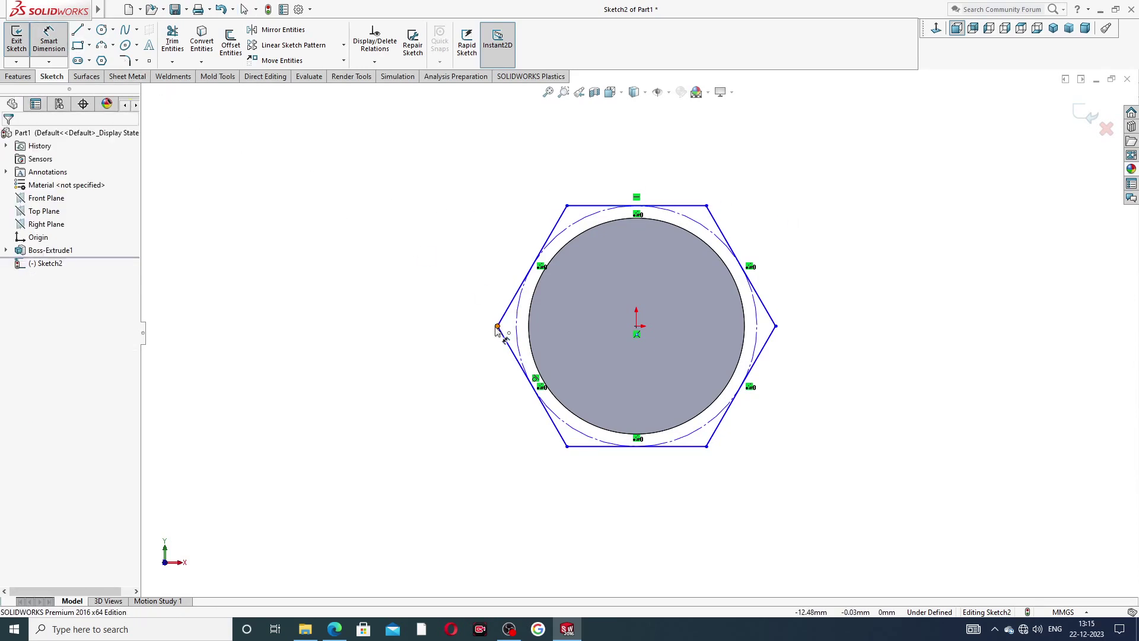
{"action": "left_click", "coordinate": [497, 327]}
{"action": "left_click", "coordinate": [776, 326]}
{"action": "left_click", "coordinate": [648, 173]}
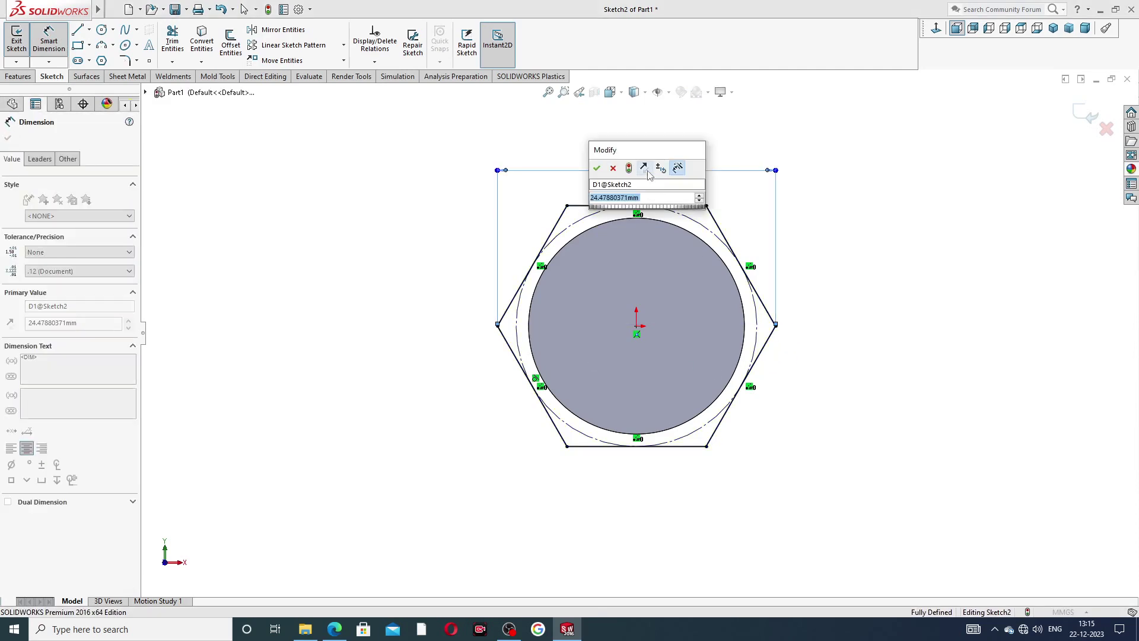
{"action": "type", "text": "25"}
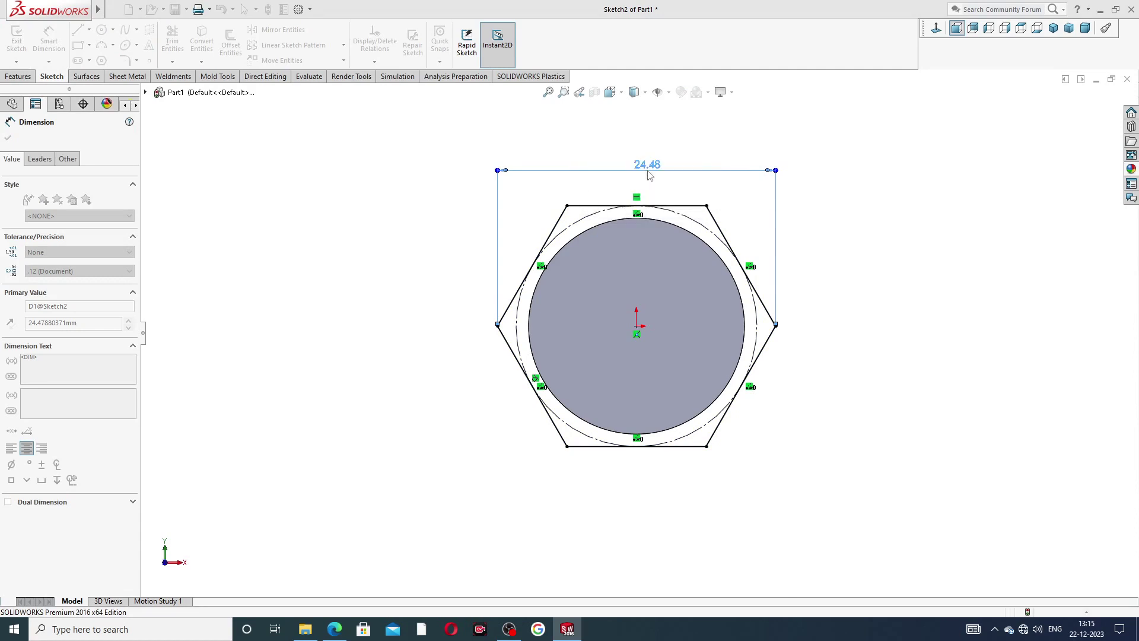
{"action": "key", "text": "Return"}
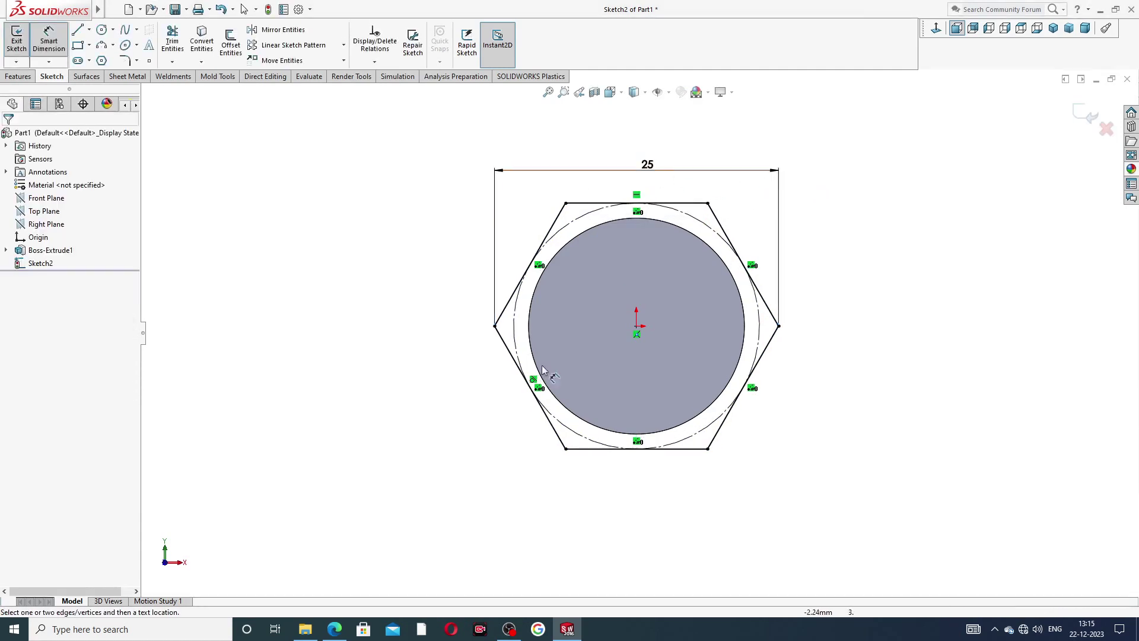
Consult the pipe nipple drawing in the browser for the hexagonal collar's thickness and return to the sketch
{"action": "left_click", "coordinate": [335, 629]}
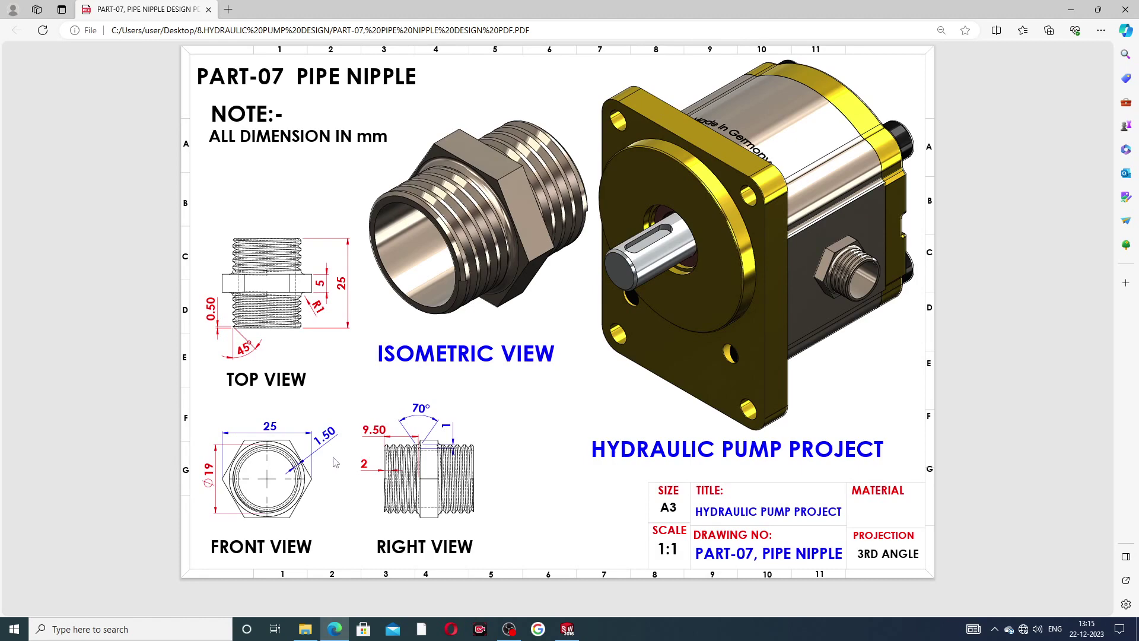
{"action": "left_click", "coordinate": [335, 629]}
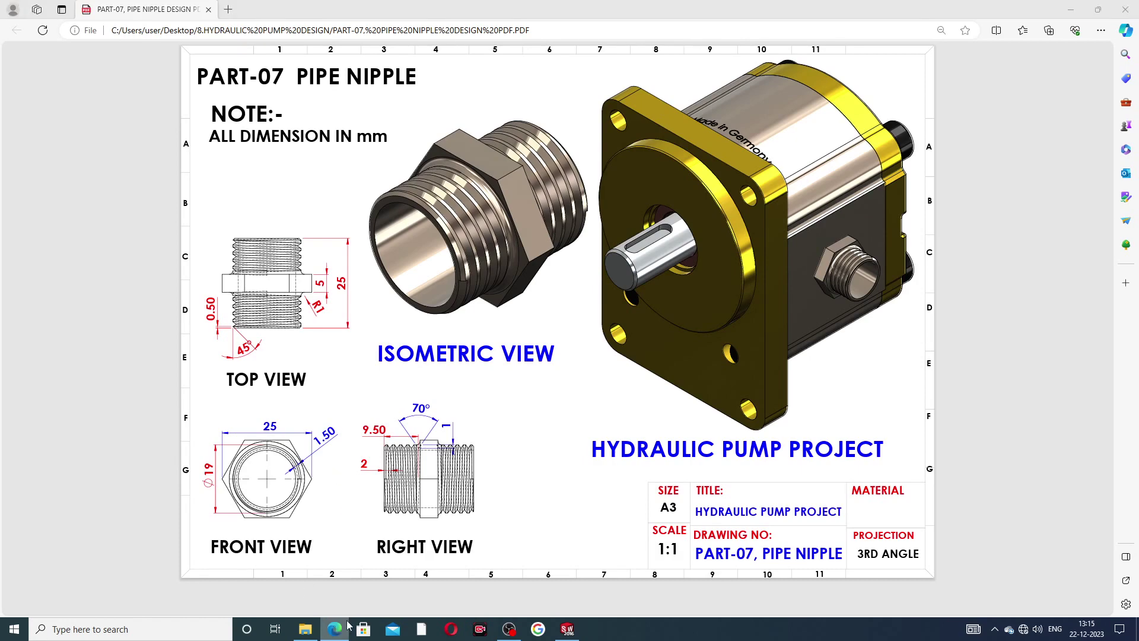
{"action": "right_click", "coordinate": [847, 162]}
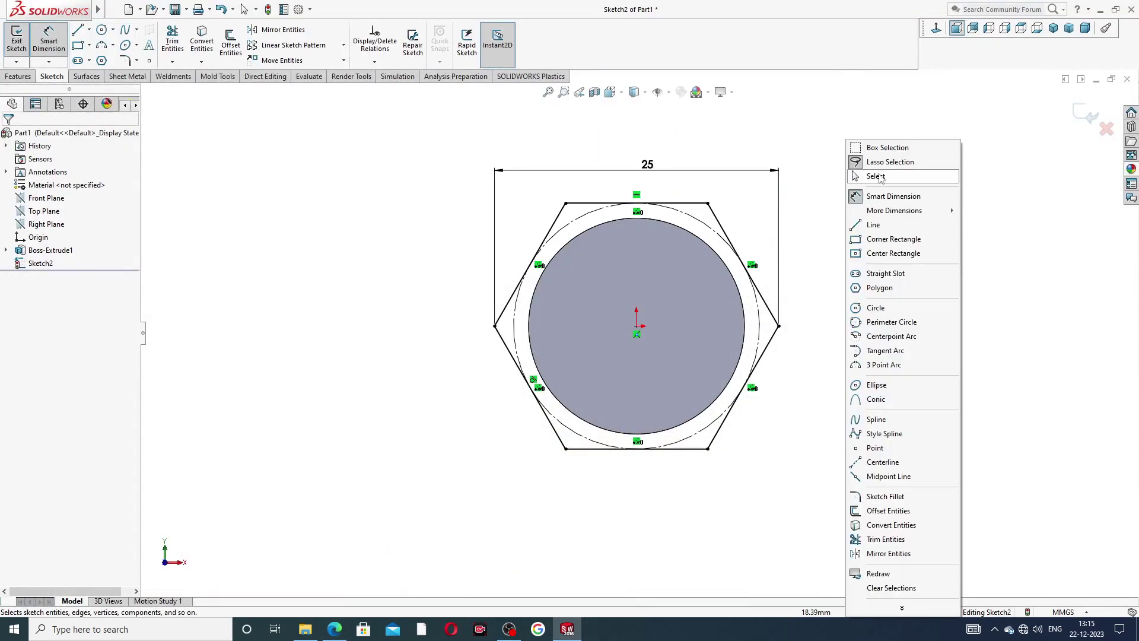
{"action": "left_click", "coordinate": [880, 176]}
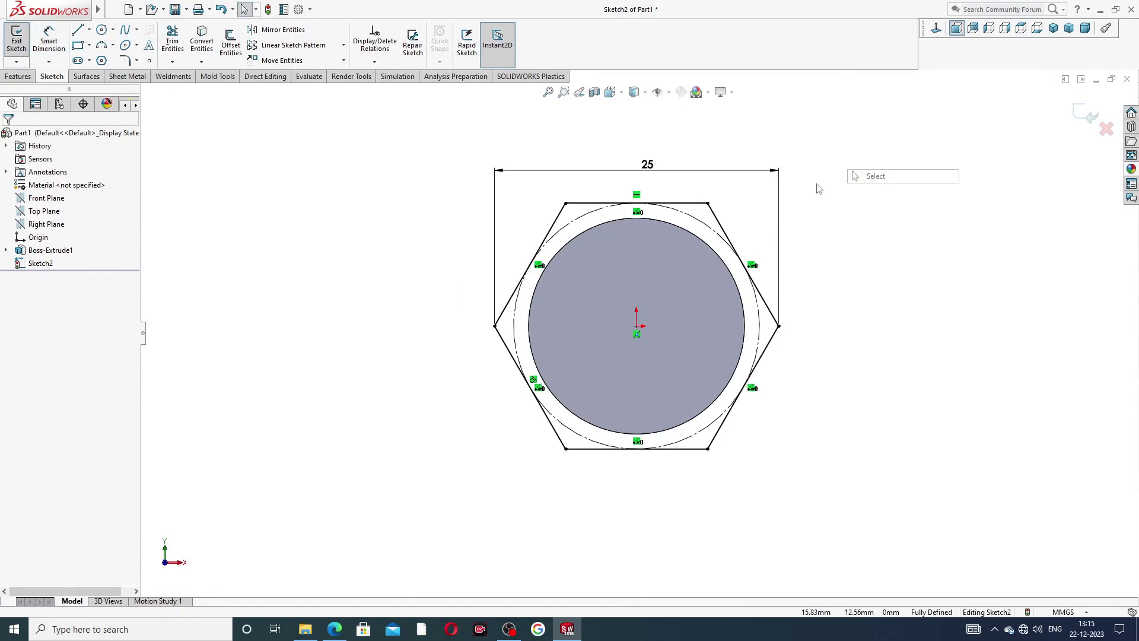
Try to extrude the hexagon from the end face 5 mm with the Mid Plane end condition
{"action": "left_click", "coordinate": [27, 77]}
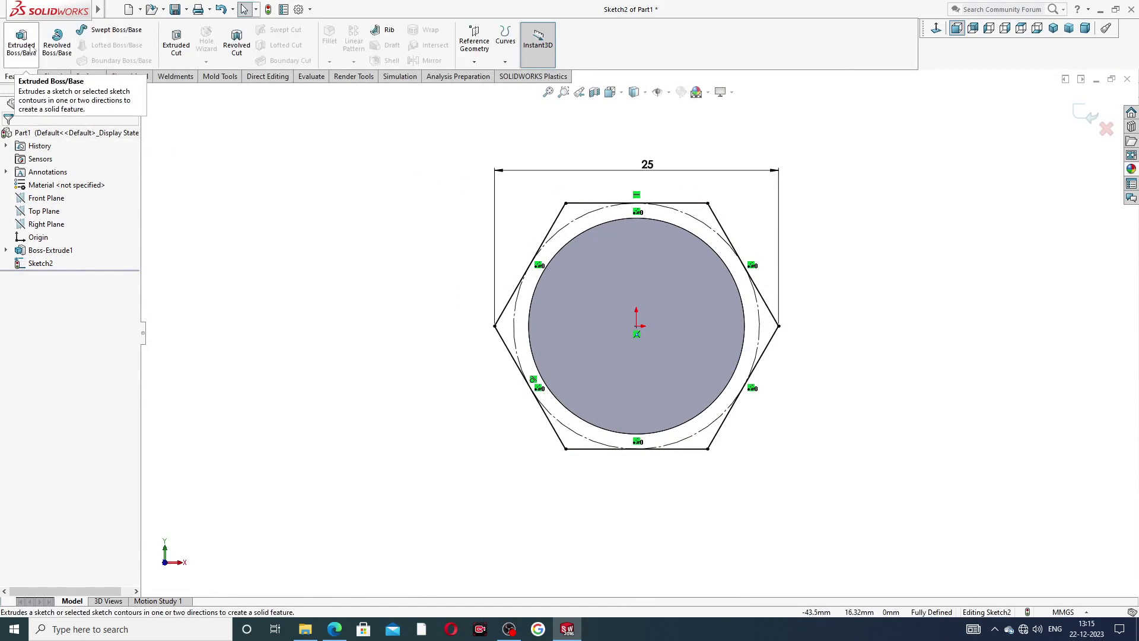
{"action": "left_click", "coordinate": [29, 50]}
{"action": "middle_click_drag", "start_coordinate": [470, 245], "coordinate": [401, 276]}
{"action": "scroll", "coordinate": [402, 276], "scroll_direction": "up", "scroll_amount": 2}
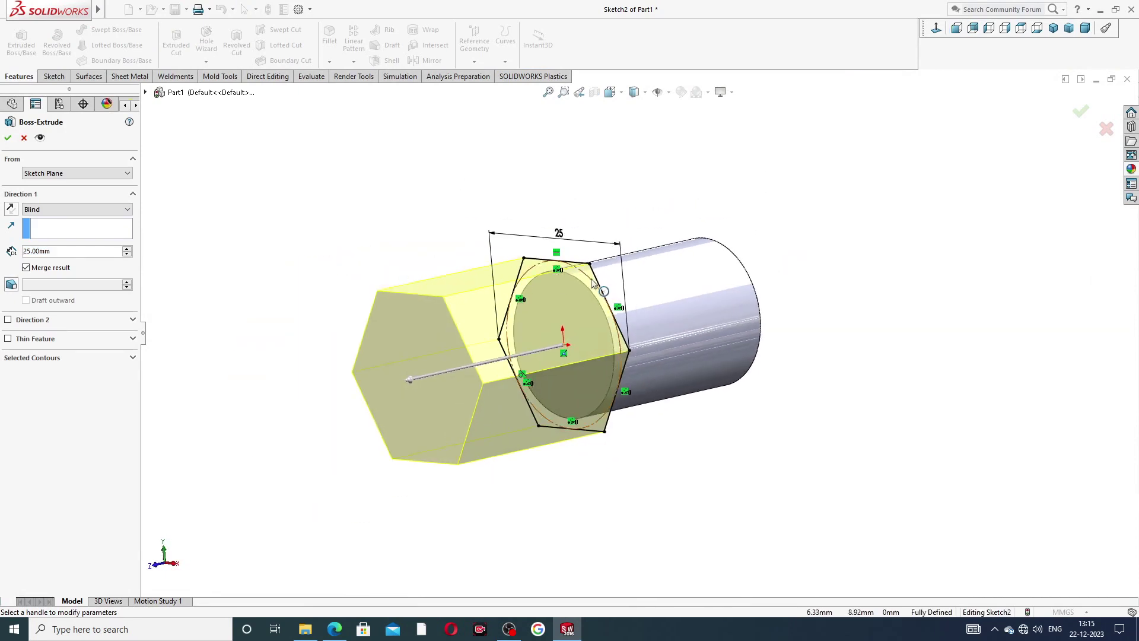
{"action": "middle_click_drag", "start_coordinate": [593, 284], "coordinate": [579, 287]}
{"action": "left_click", "coordinate": [46, 211]}
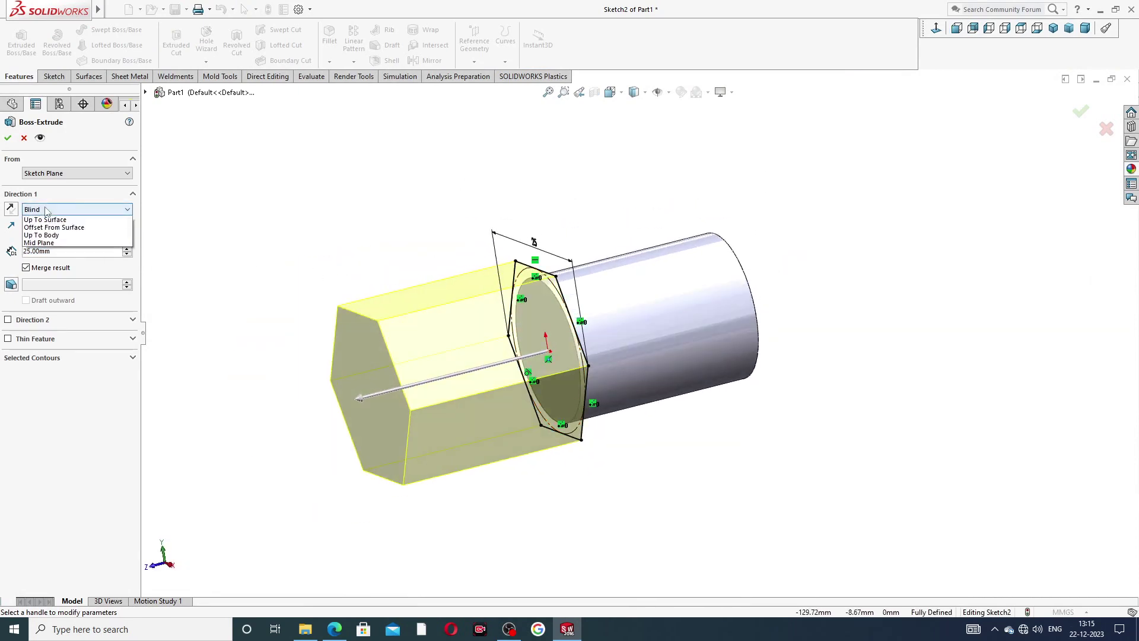
{"action": "left_click", "coordinate": [64, 268]}
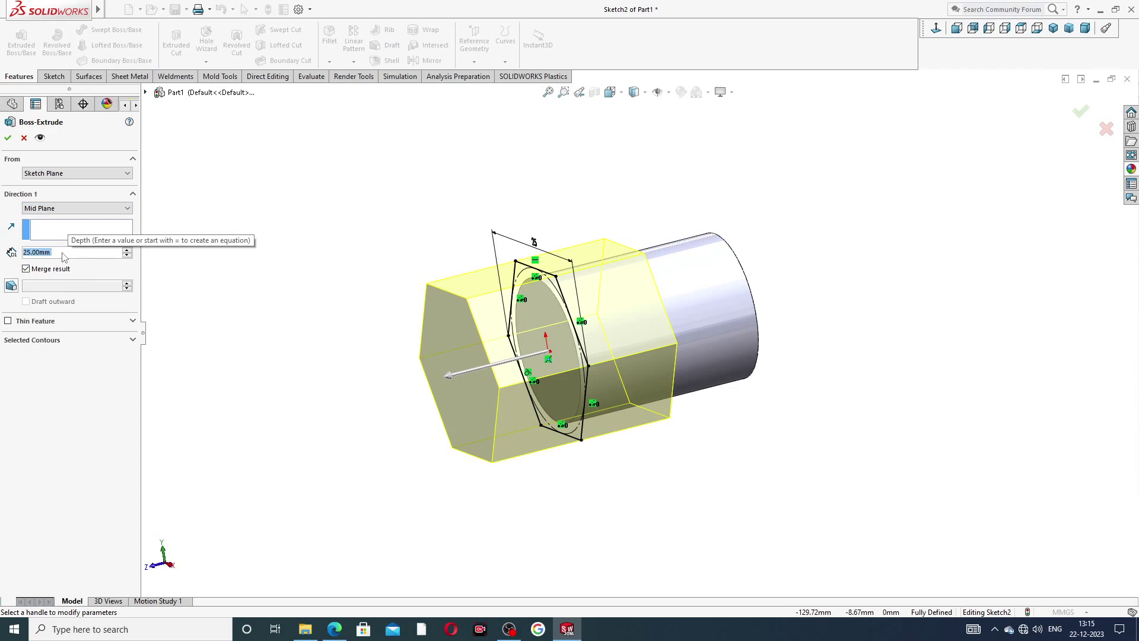
{"action": "type", "text": "5"}
{"action": "key", "text": "Return"}
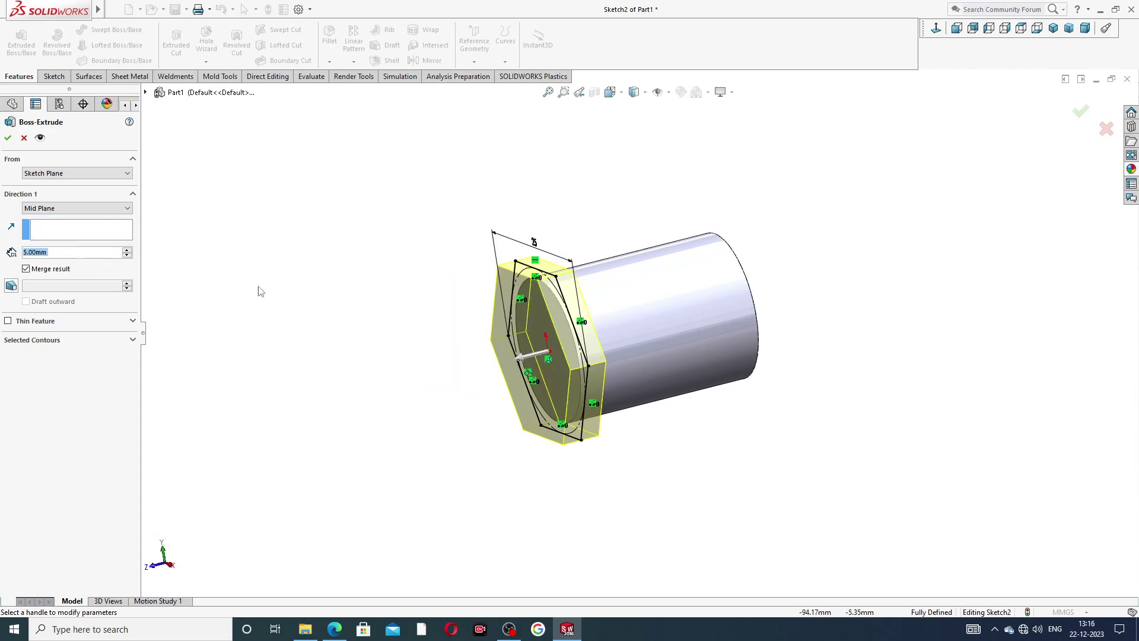
{"action": "left_click", "coordinate": [25, 139]}
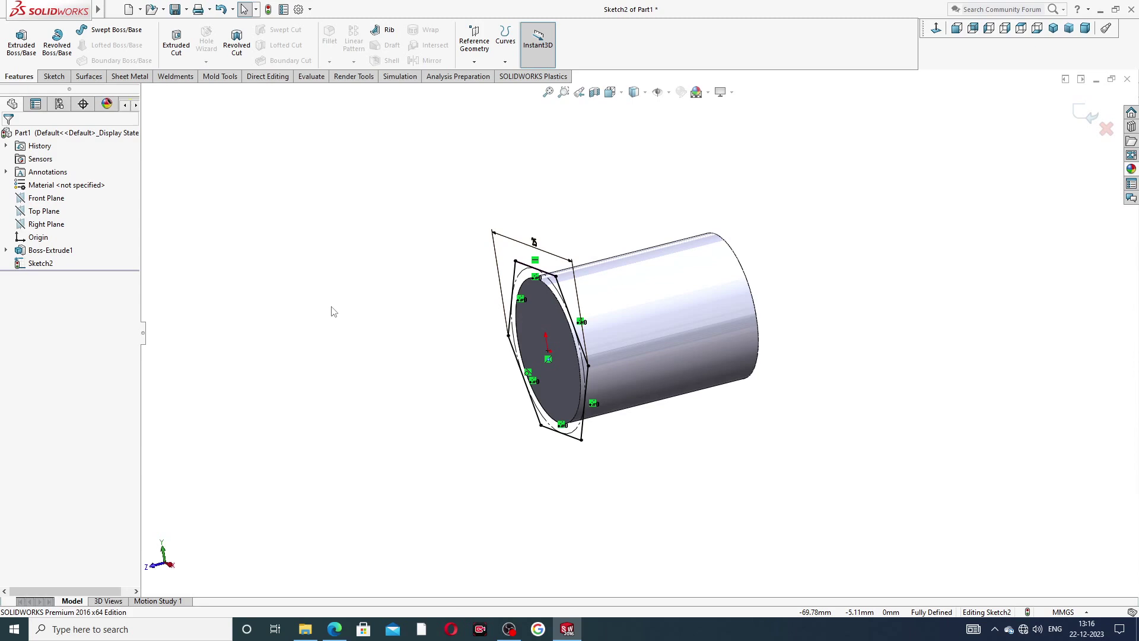
Exit the hexagon sketch and undo back until the whole sketch on the cylinder's end face is removed
{"action": "left_click", "coordinate": [1077, 108]}
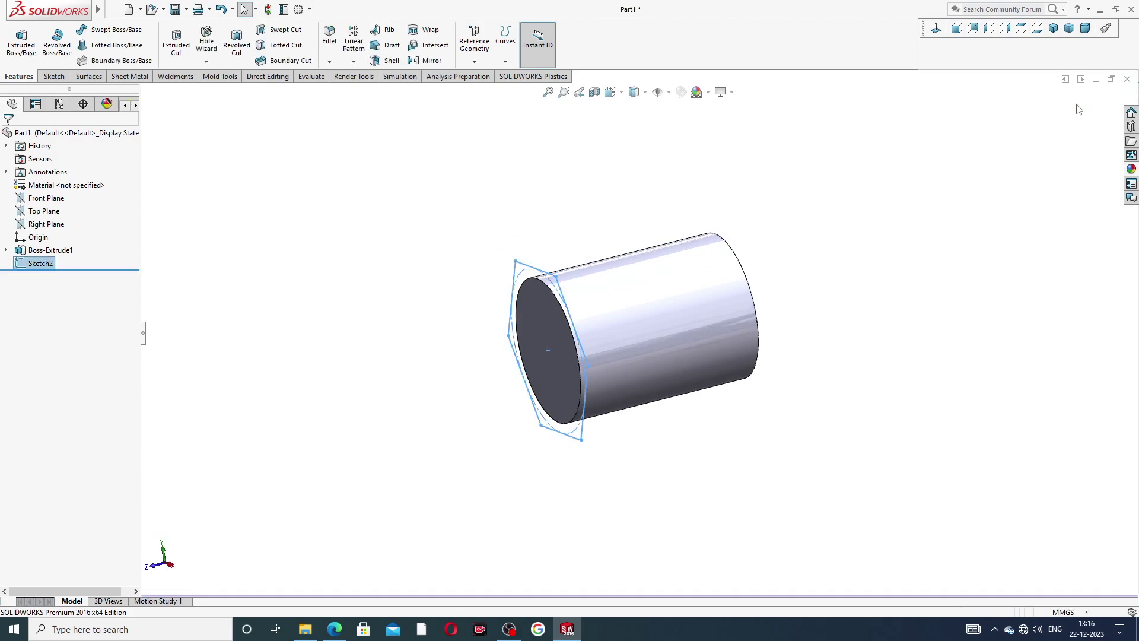
{"action": "left_click", "coordinate": [581, 200]}
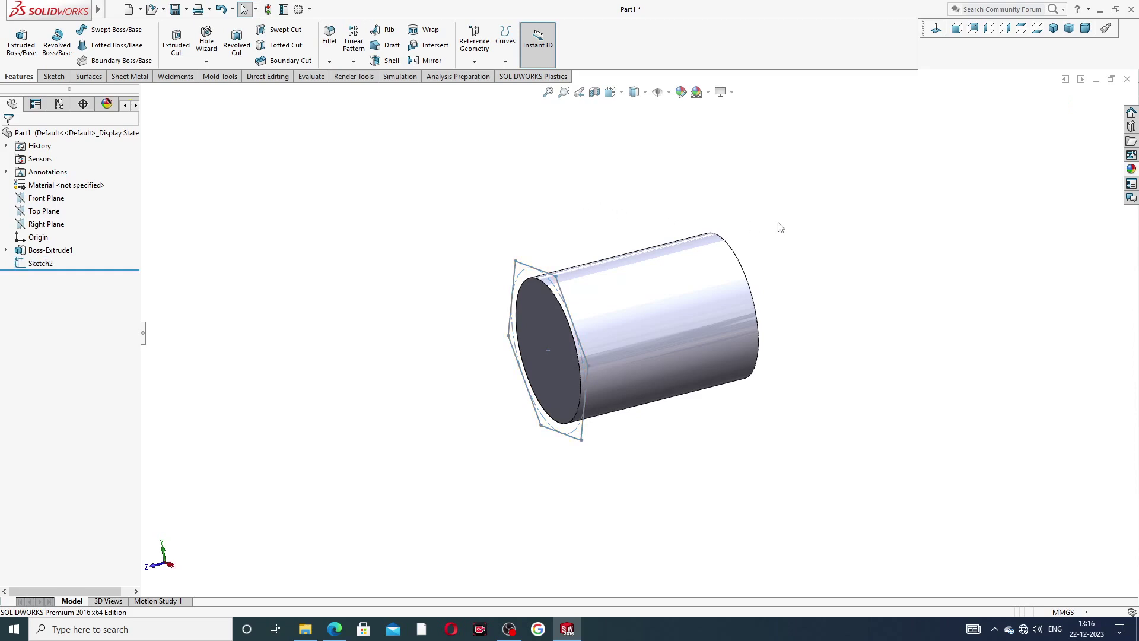
{"action": "key", "text": "ctrl+z"}
{"action": "key", "text": "ctrl+z"}
{"action": "key", "text": "ctrl+z"}
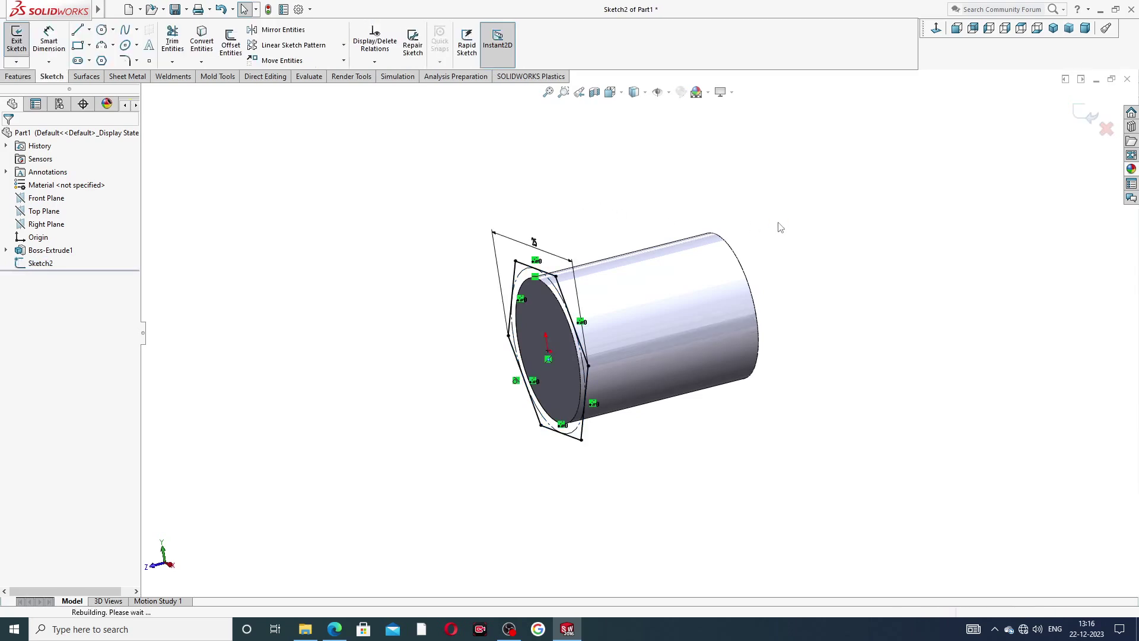
{"action": "key", "text": "ctrl+z"}
{"action": "key", "text": "ctrl+z"}
{"action": "key", "text": "ctrl+z"}
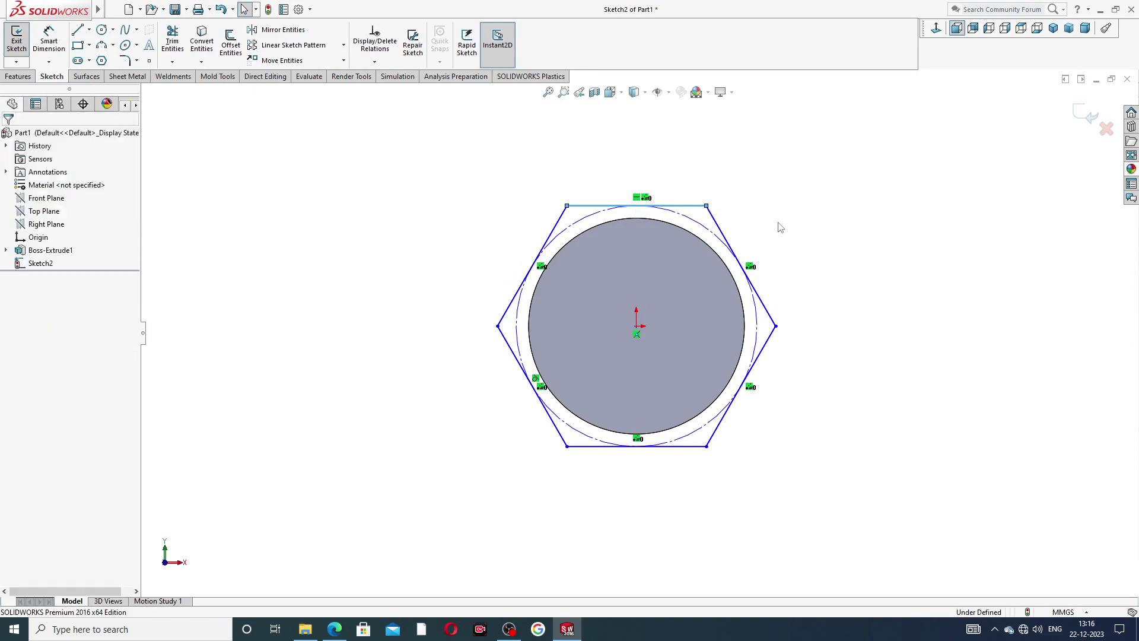
{"action": "key", "text": "ctrl+z"}
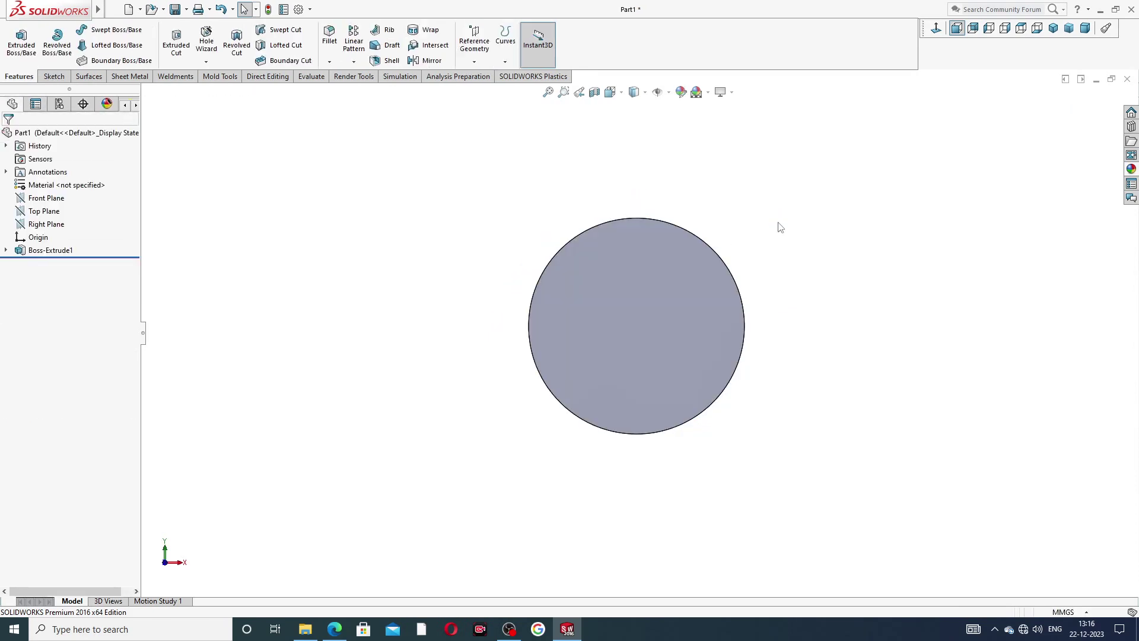
Start a sketch on the Front Plane through the middle of the cylinder, viewed straight on
{"action": "middle_click_drag", "start_coordinate": [796, 259], "coordinate": [699, 285]}
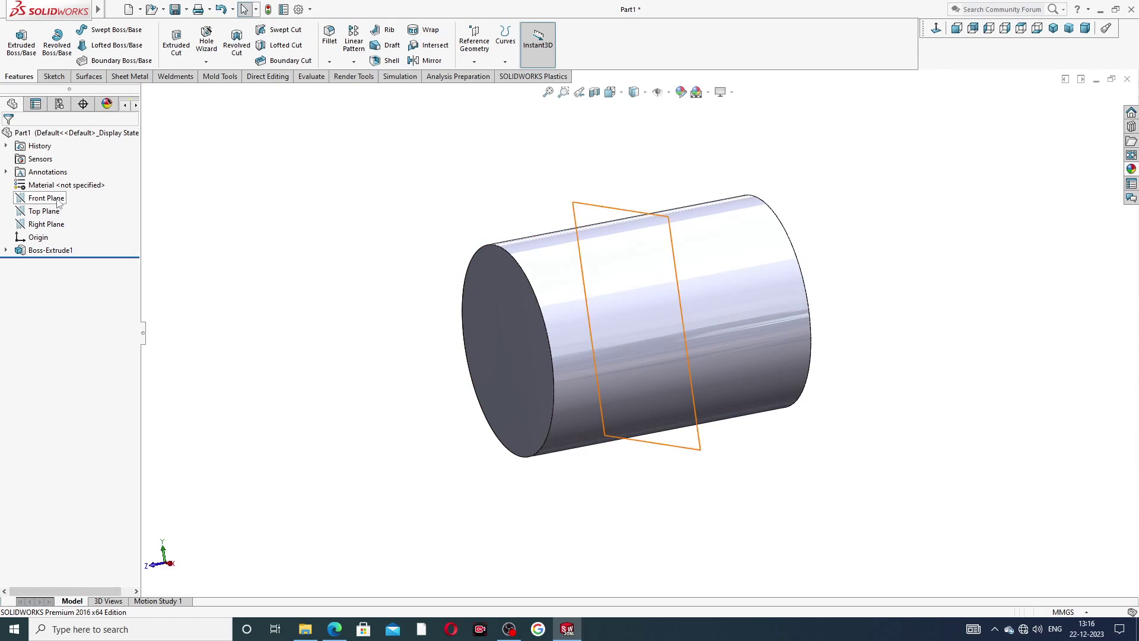
{"action": "left_click", "coordinate": [46, 198]}
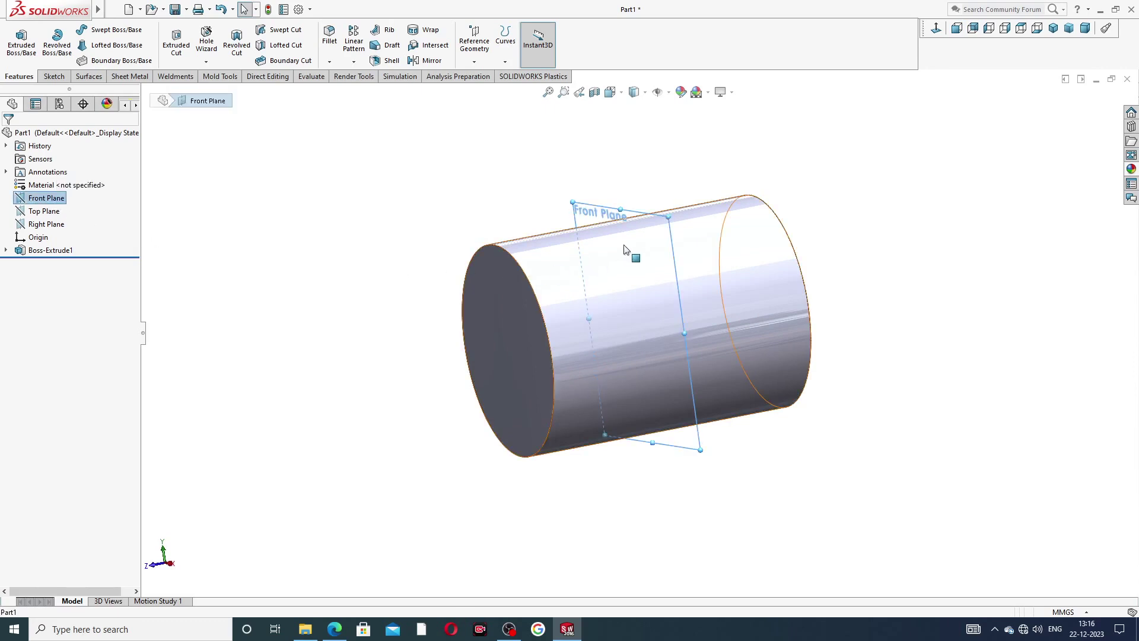
{"action": "left_click", "coordinate": [61, 200]}
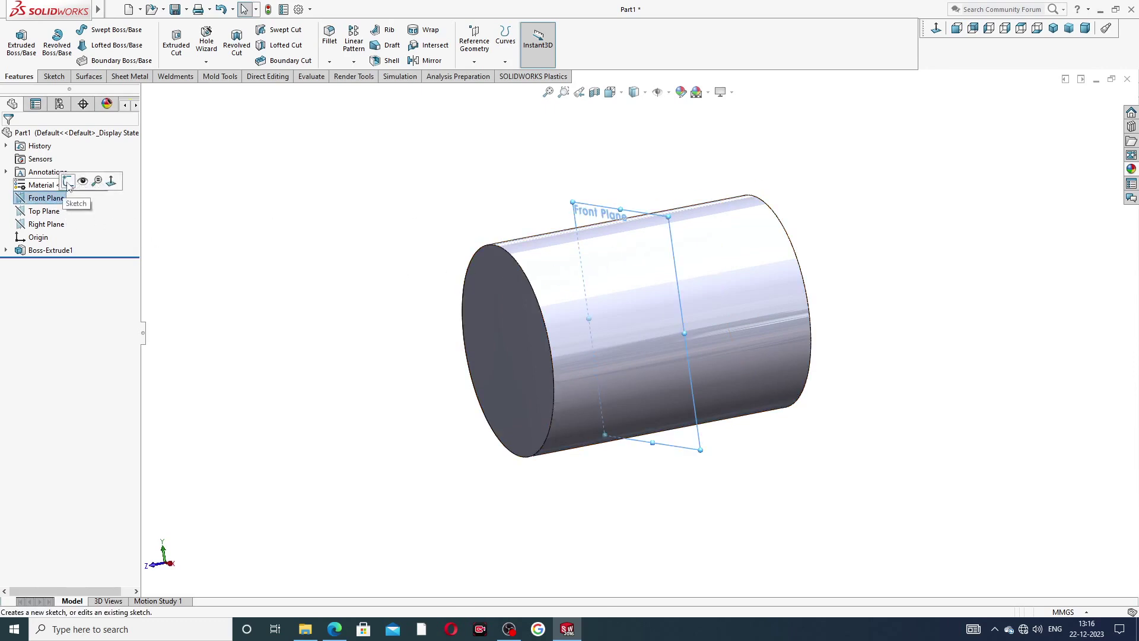
{"action": "left_click", "coordinate": [69, 188]}
{"action": "left_click", "coordinate": [936, 29]}
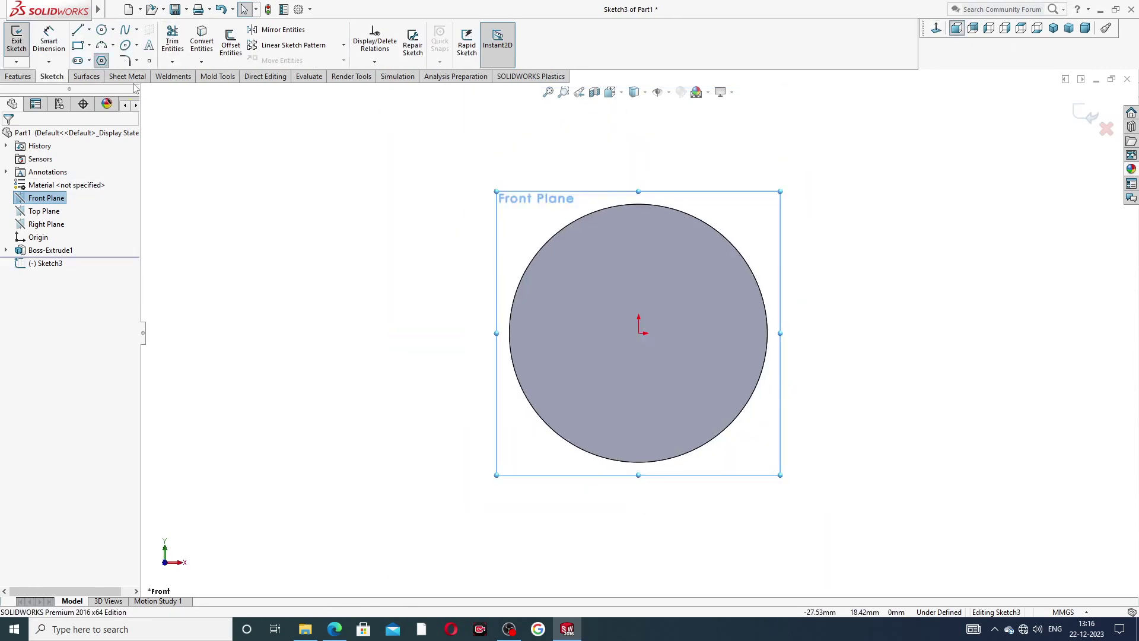
Draw a hexagon centred on the origin with an inscribed circle about 21.8 mm in diameter, and make its upper side horizontal
{"action": "left_click", "coordinate": [102, 61]}
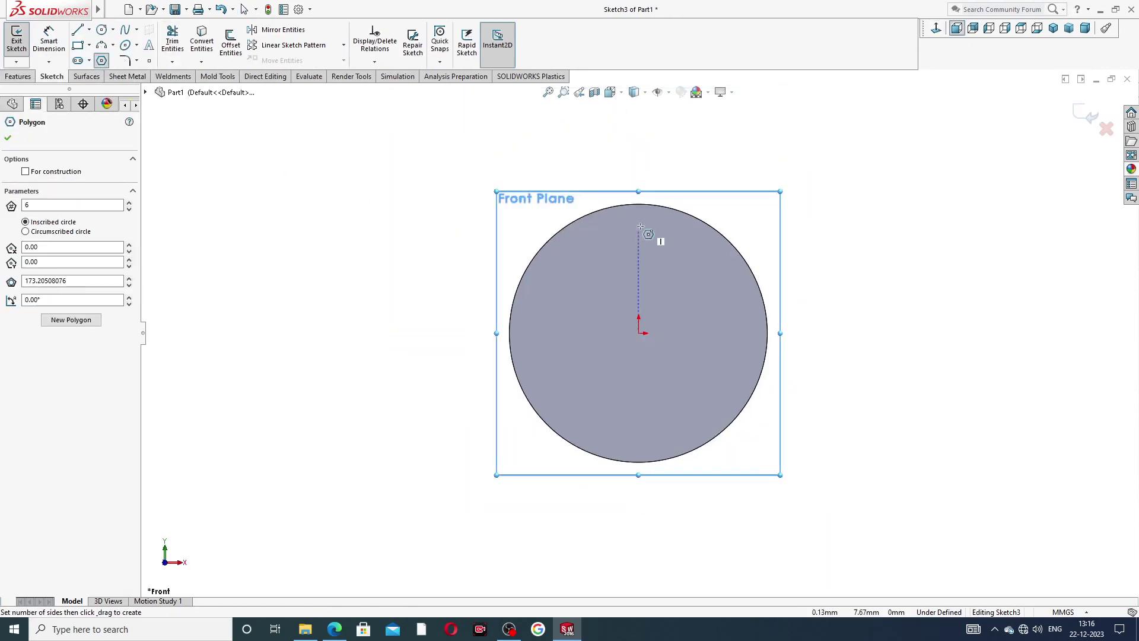
{"action": "left_click", "coordinate": [638, 334]}
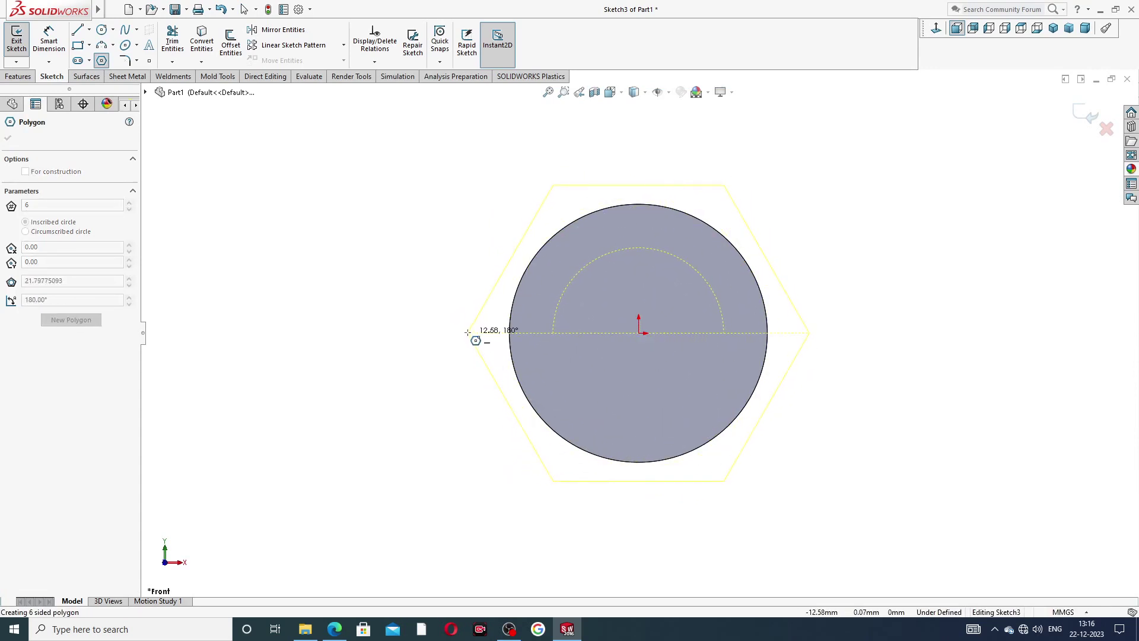
{"action": "left_click", "coordinate": [468, 331]}
{"action": "right_click", "coordinate": [476, 248]}
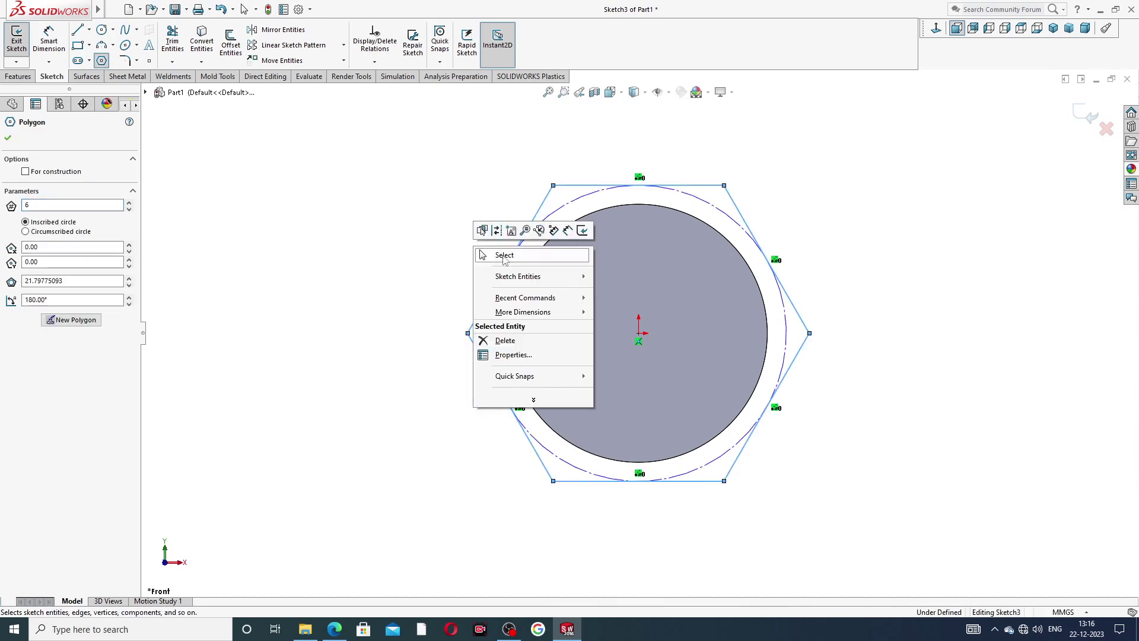
{"action": "left_click", "coordinate": [498, 254]}
{"action": "left_click", "coordinate": [687, 185]}
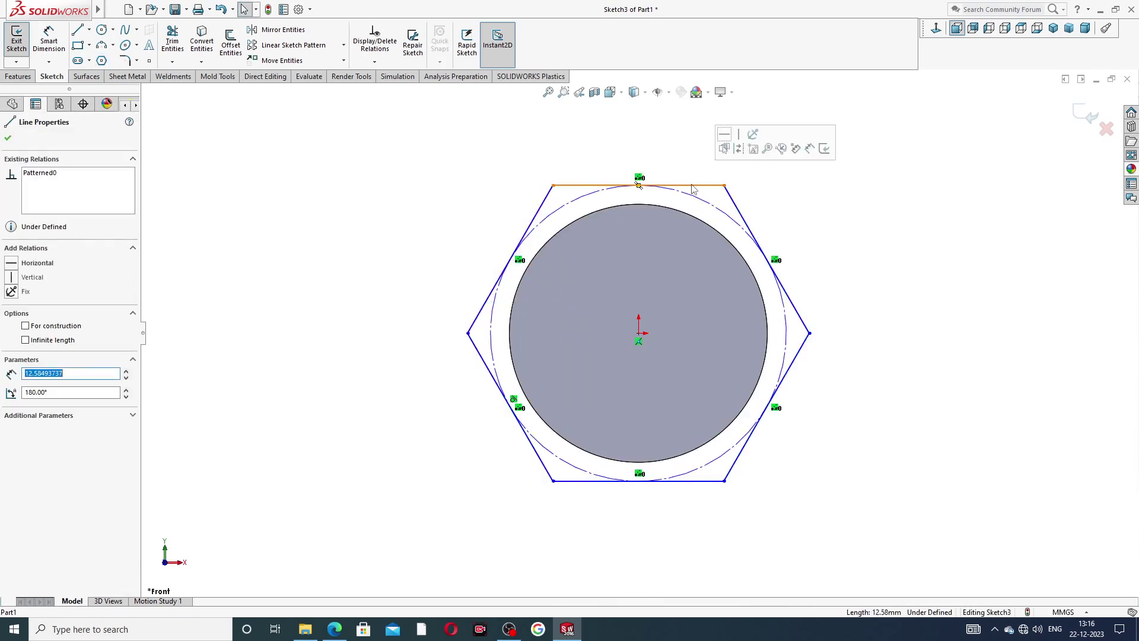
{"action": "left_click", "coordinate": [725, 135]}
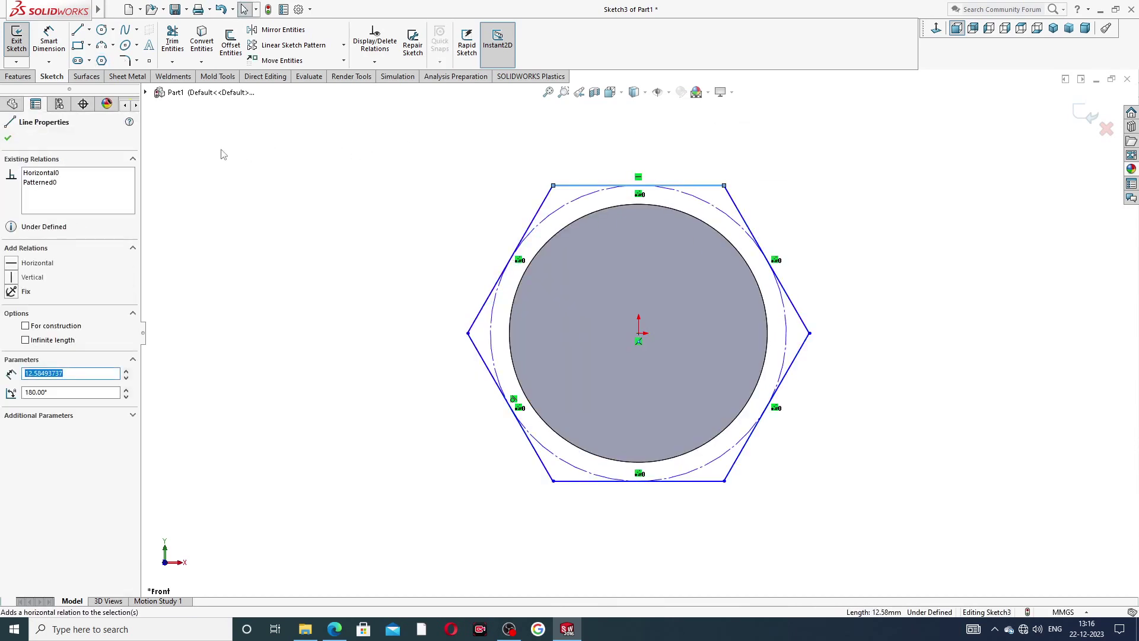
{"action": "left_click", "coordinate": [223, 178]}
Dimension the hexagon's width across its two opposite side corners and set it to 25 mm
{"action": "left_click", "coordinate": [48, 37]}
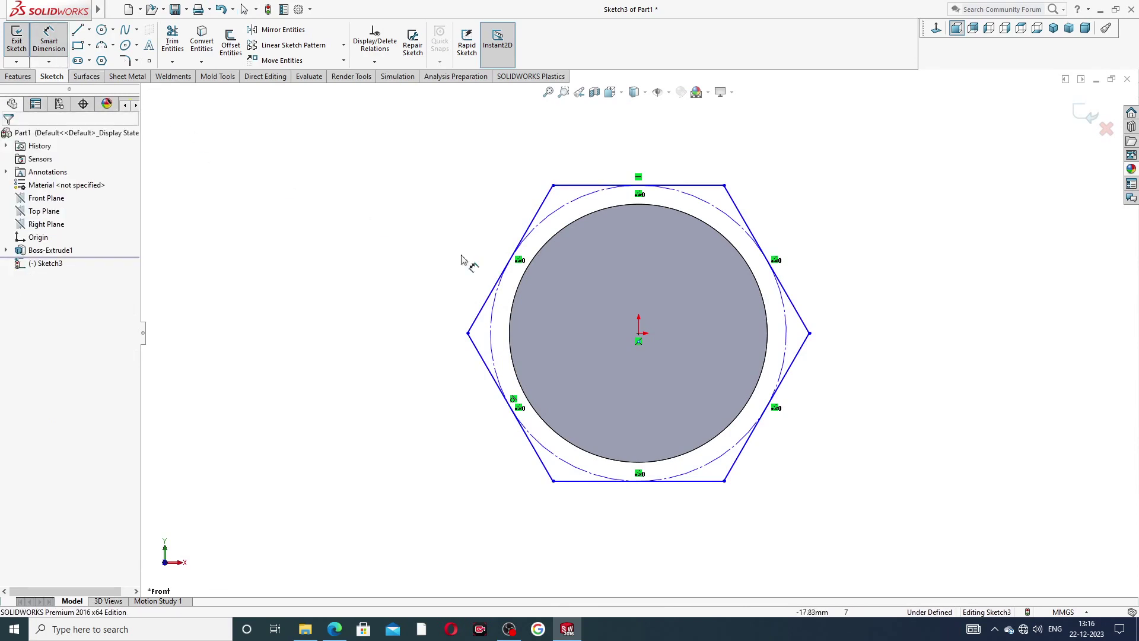
{"action": "left_click", "coordinate": [468, 333]}
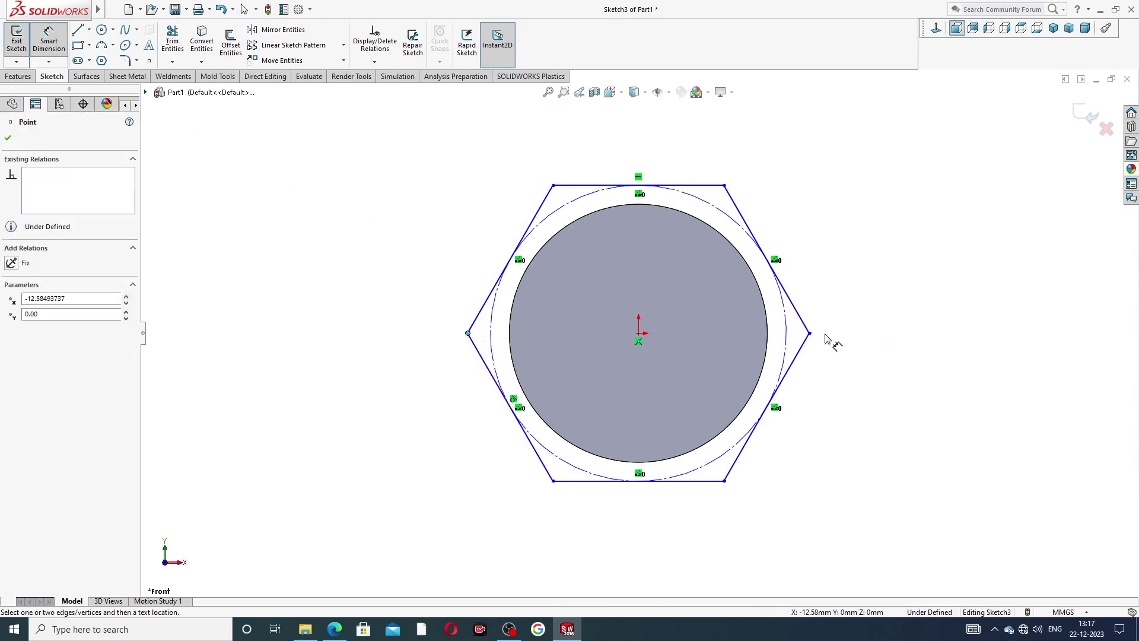
{"action": "left_click", "coordinate": [810, 333]}
{"action": "left_click", "coordinate": [667, 167]}
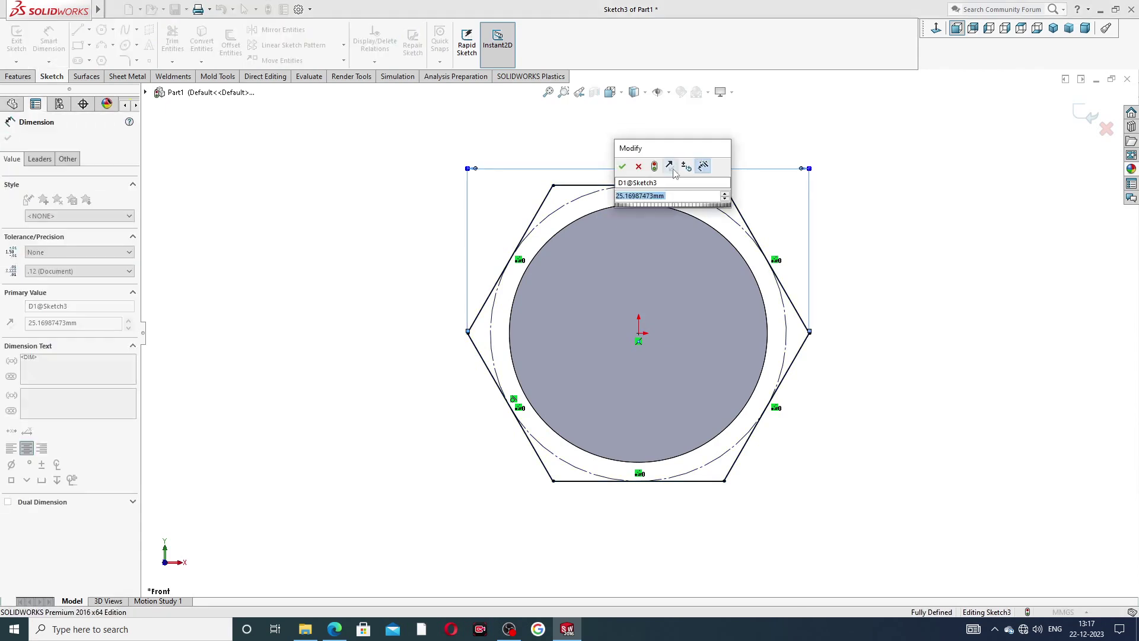
{"action": "type", "text": "25"}
{"action": "left_click", "coordinate": [623, 166]}
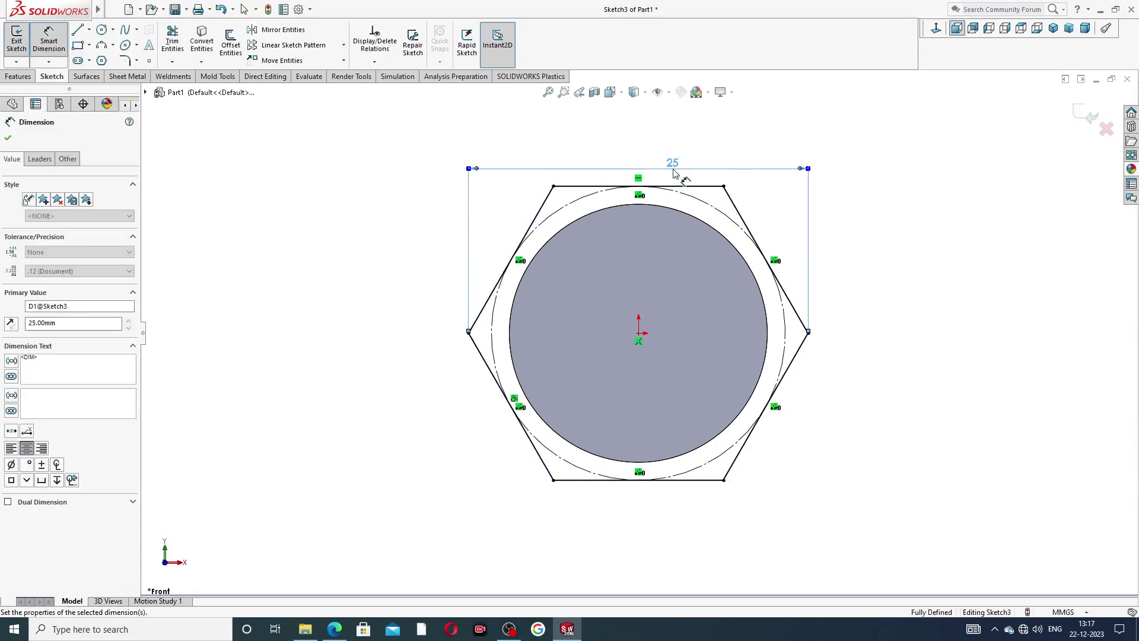
{"action": "left_click", "coordinate": [854, 196]}
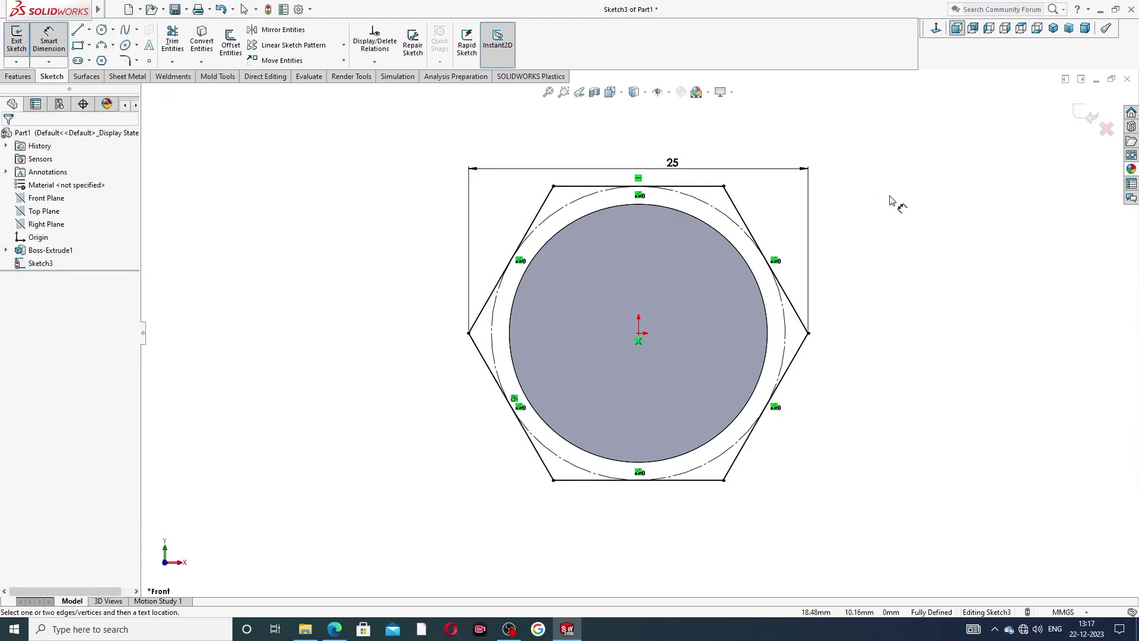
{"action": "right_click", "coordinate": [864, 173]}
{"action": "left_click", "coordinate": [870, 175]}
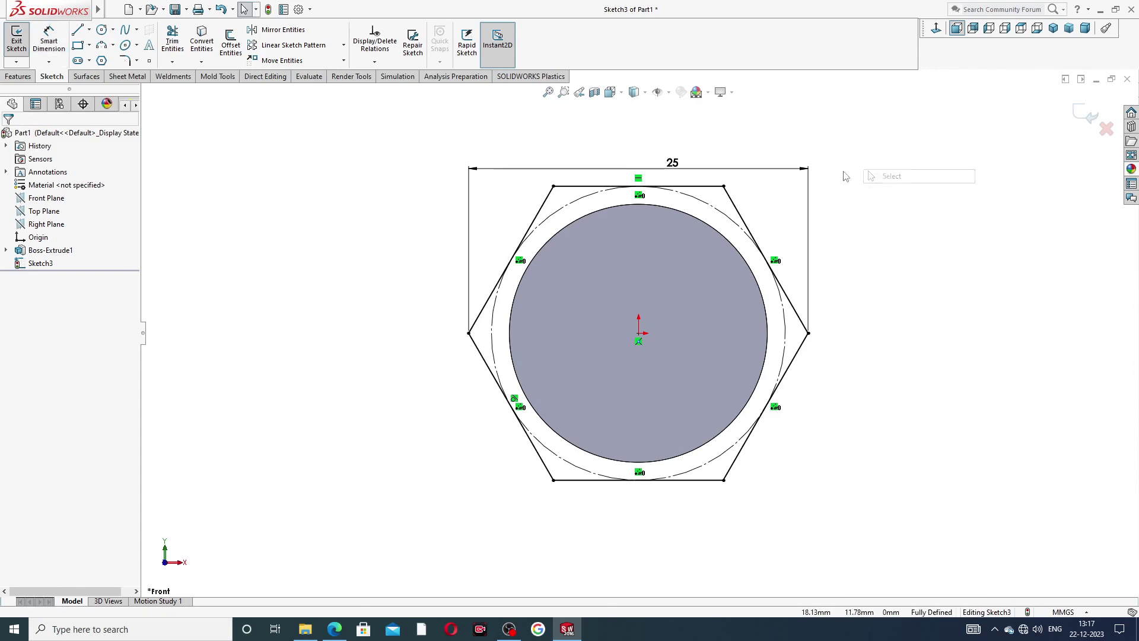
Extrude the hexagon 5 mm with the Mid Plane end condition, merged with the body, and check the collar against the PDF drawing
{"action": "left_click", "coordinate": [18, 76]}
{"action": "left_click", "coordinate": [22, 42]}
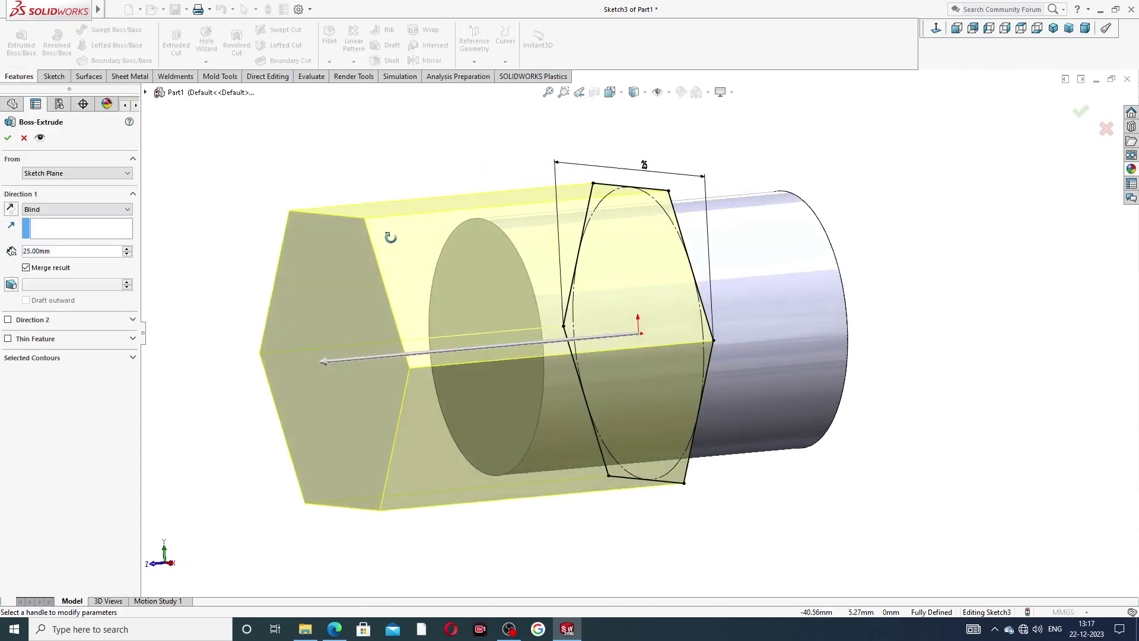
{"action": "left_click", "coordinate": [77, 210]}
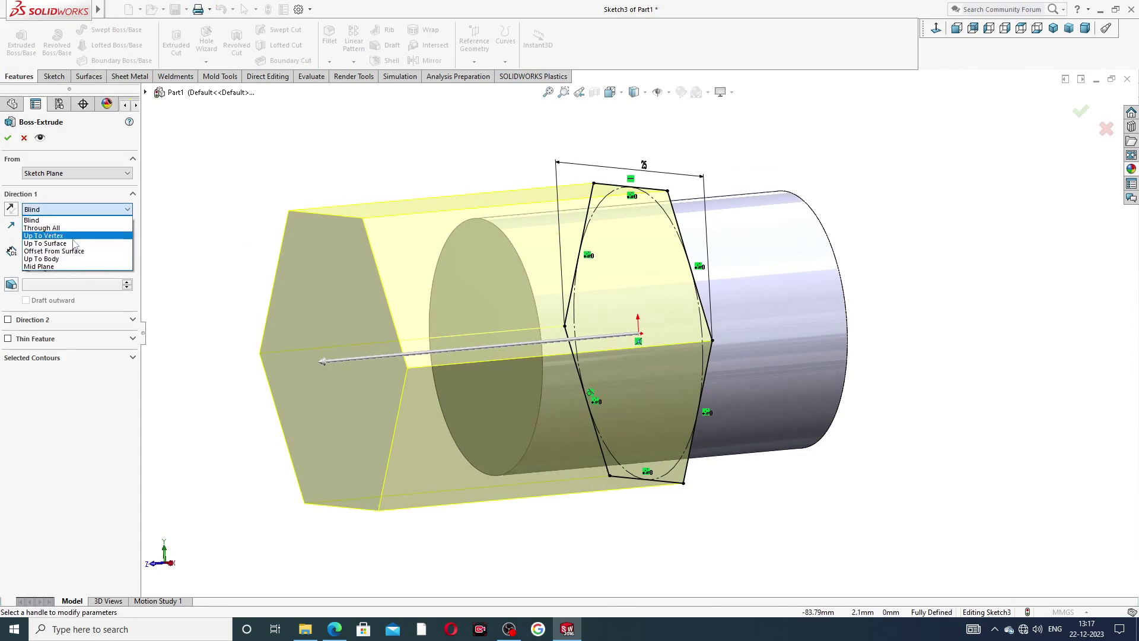
{"action": "left_click", "coordinate": [70, 263]}
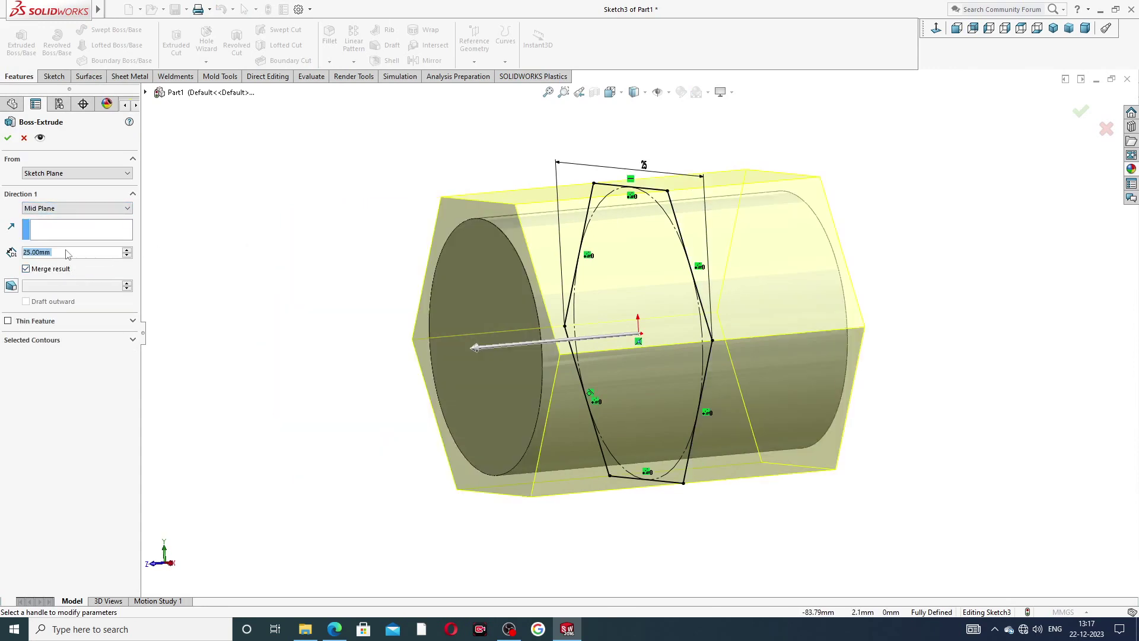
{"action": "type", "text": "5"}
{"action": "key", "text": "Return"}
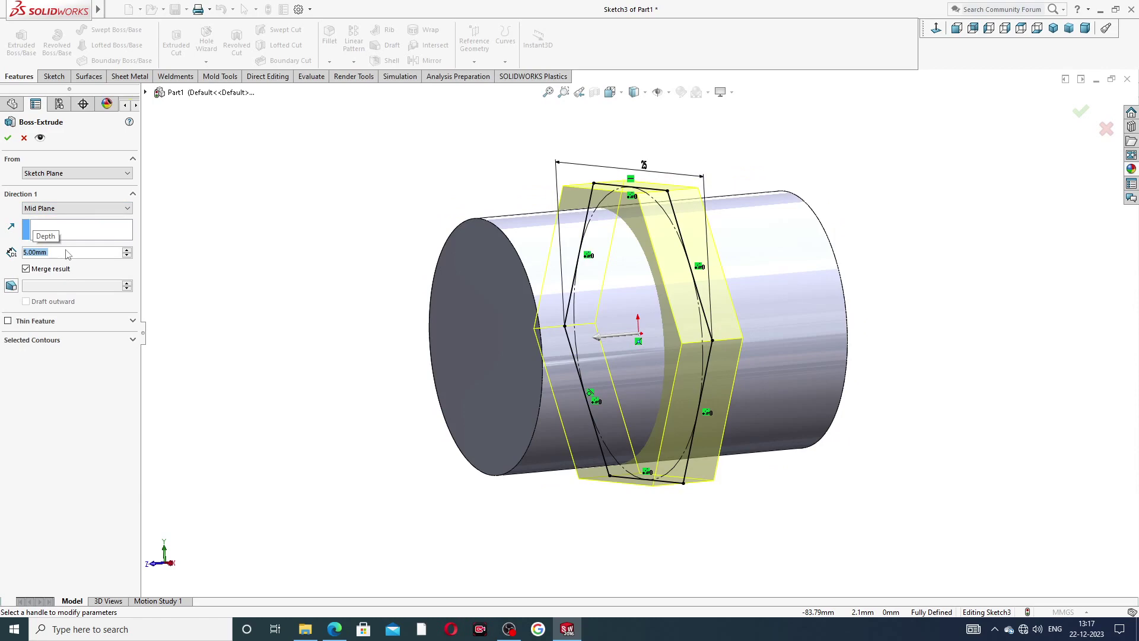
{"action": "left_click", "coordinate": [333, 628]}
{"action": "right_click", "coordinate": [333, 627]}
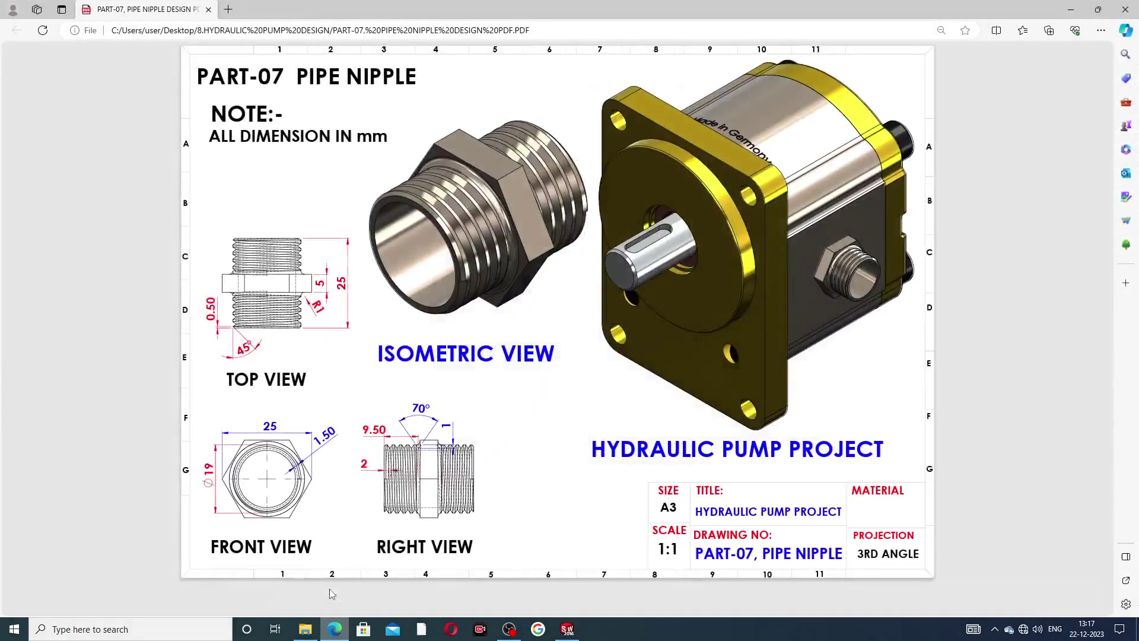
{"action": "left_click", "coordinate": [345, 355]}
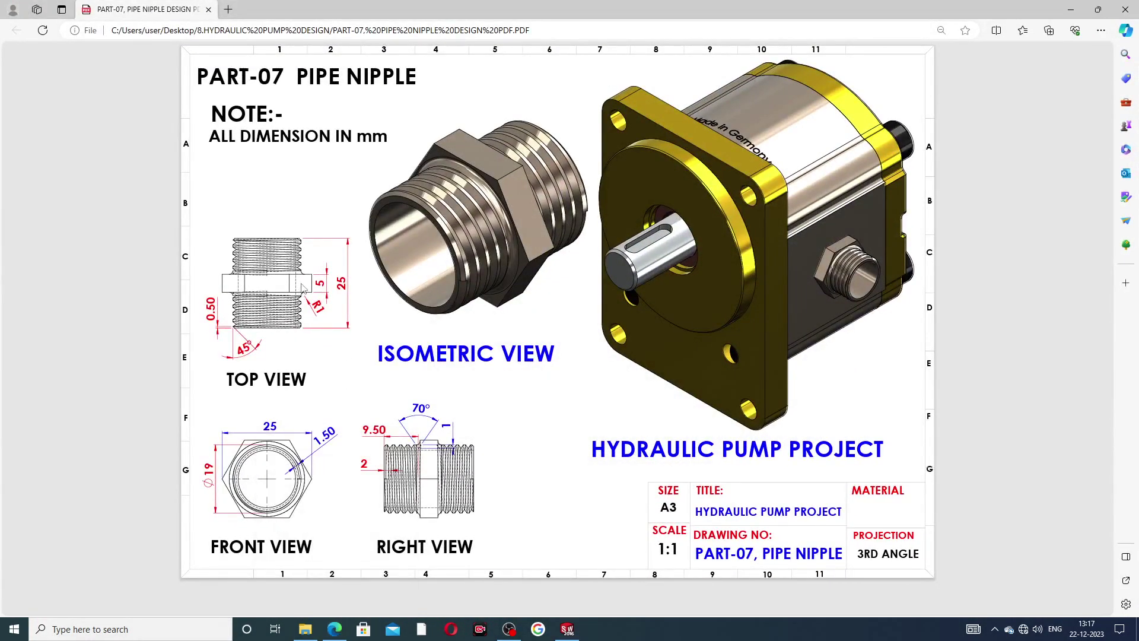
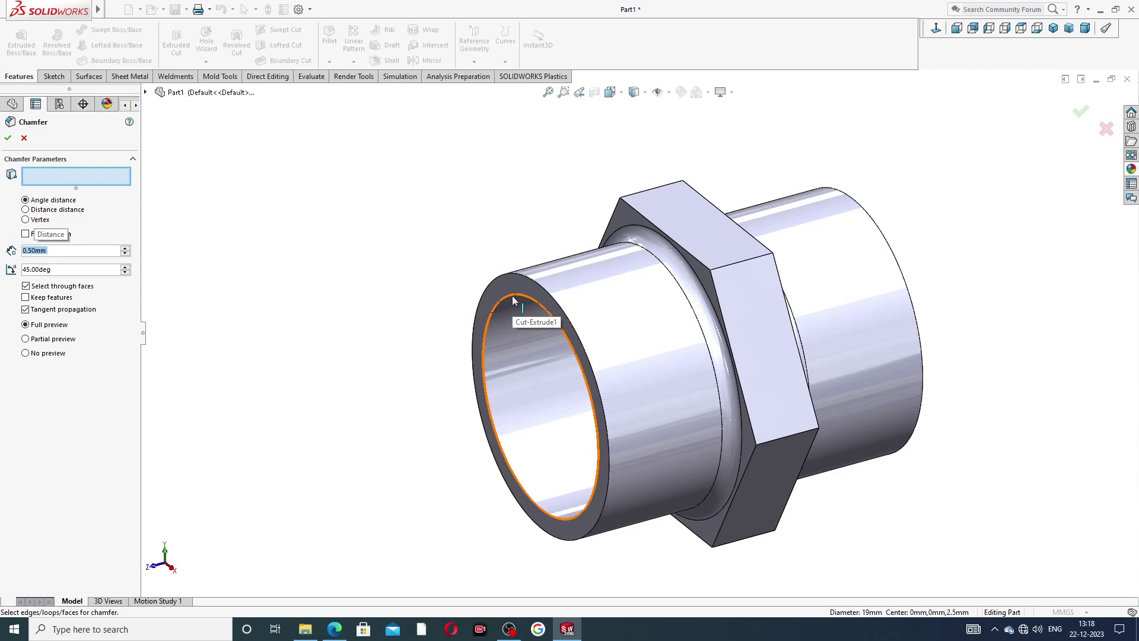
{"action": "left_click", "coordinate": [531, 344]}
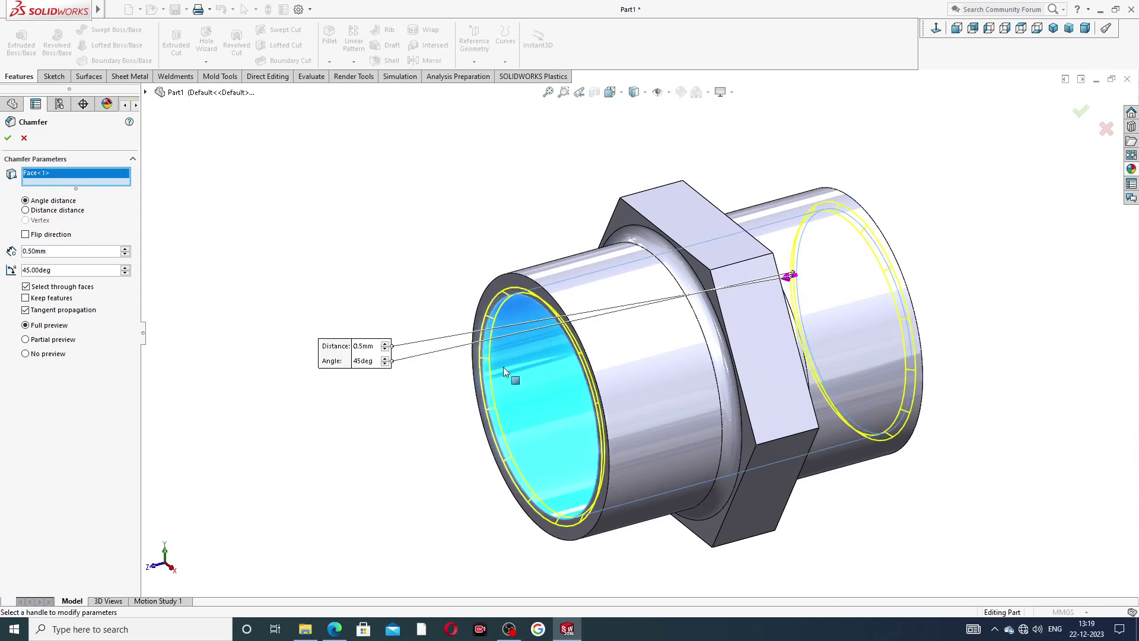
{"action": "right_click", "coordinate": [63, 182]}
{"action": "left_click", "coordinate": [92, 202]}
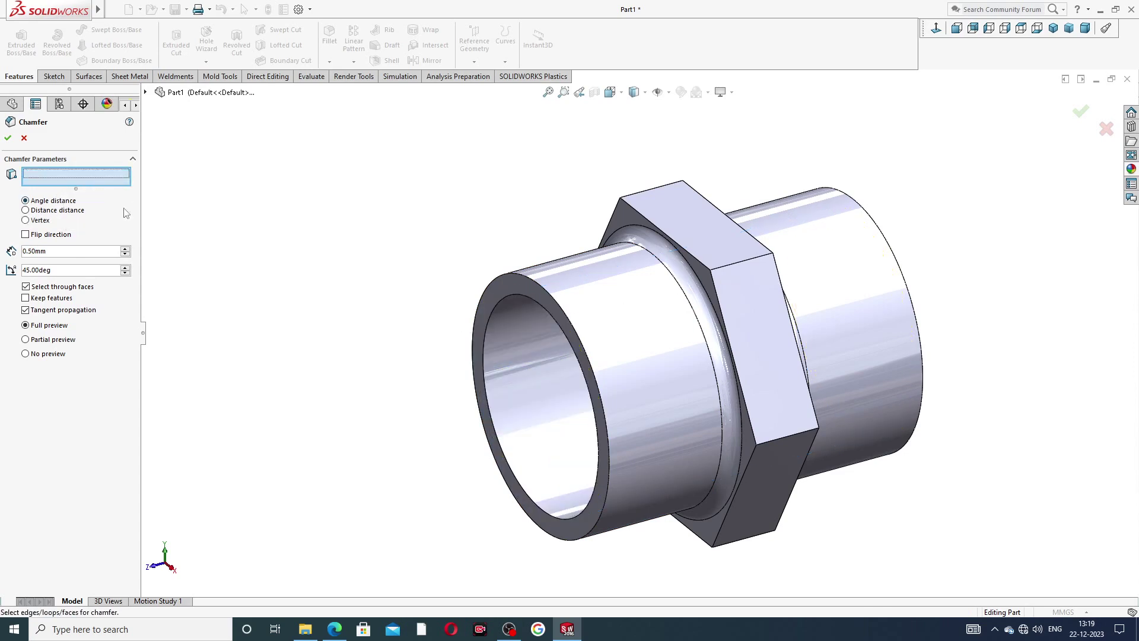
Chamfer the outer circular edges at both ends of the nipple by 0.5 mm at 45°
{"action": "left_click", "coordinate": [532, 279]}
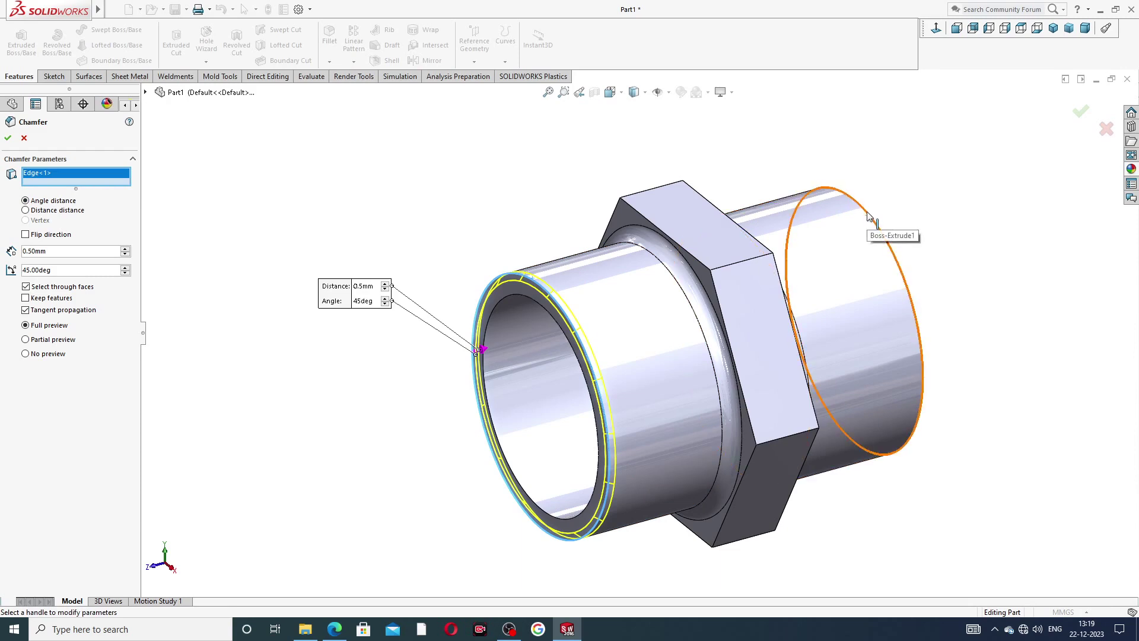
{"action": "left_click", "coordinate": [875, 233]}
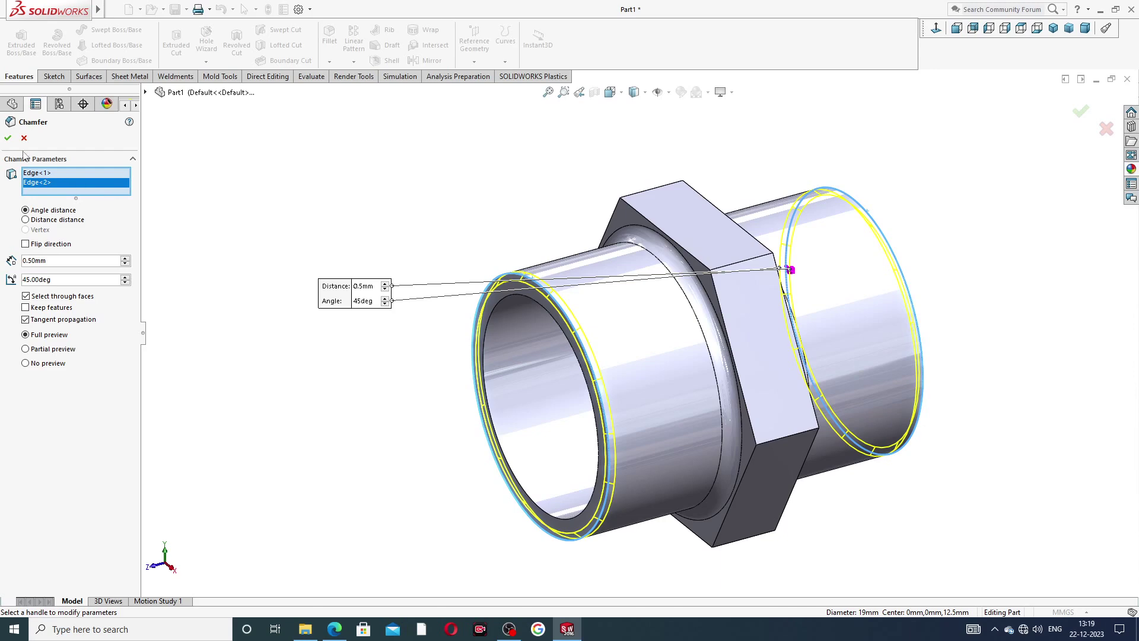
{"action": "left_click", "coordinate": [7, 138]}
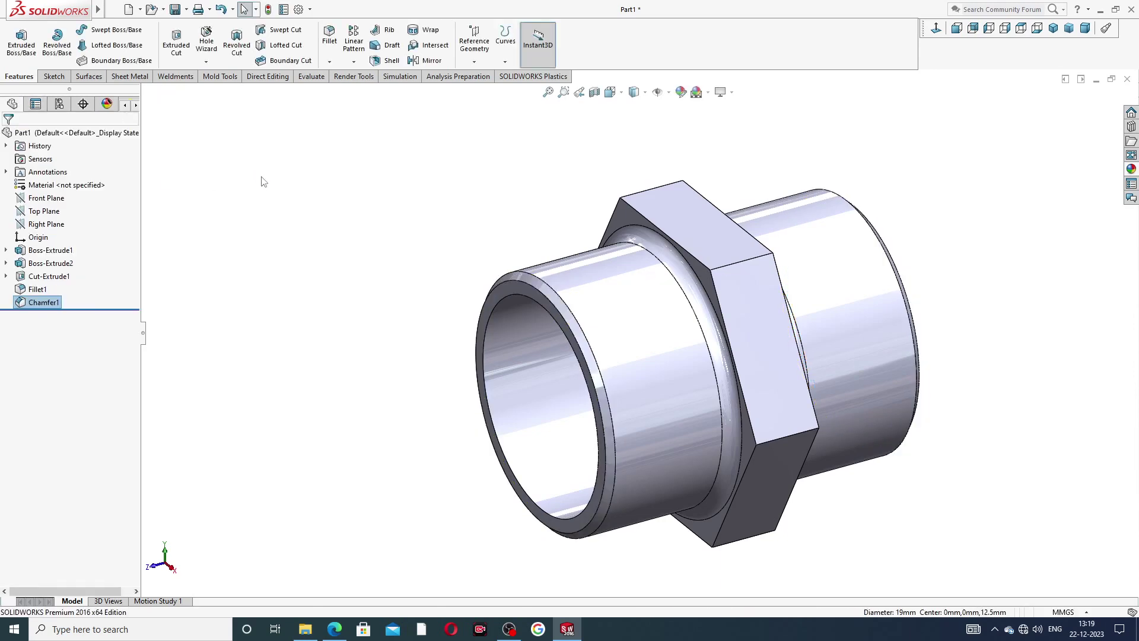
{"action": "middle_click_drag", "start_coordinate": [490, 280], "coordinate": [474, 243]}
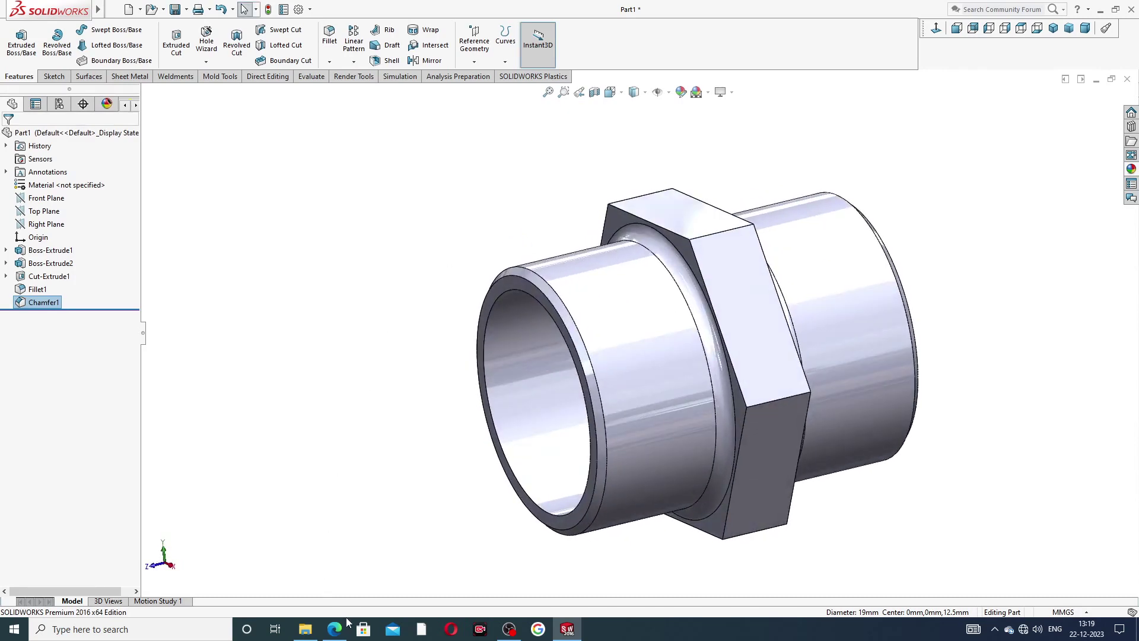
After checking the thread dimensions in the PDF drawing, sketch on the nipple's open end face a circle converted from the chamfer's 19 mm outer edge
{"action": "left_click", "coordinate": [345, 624]}
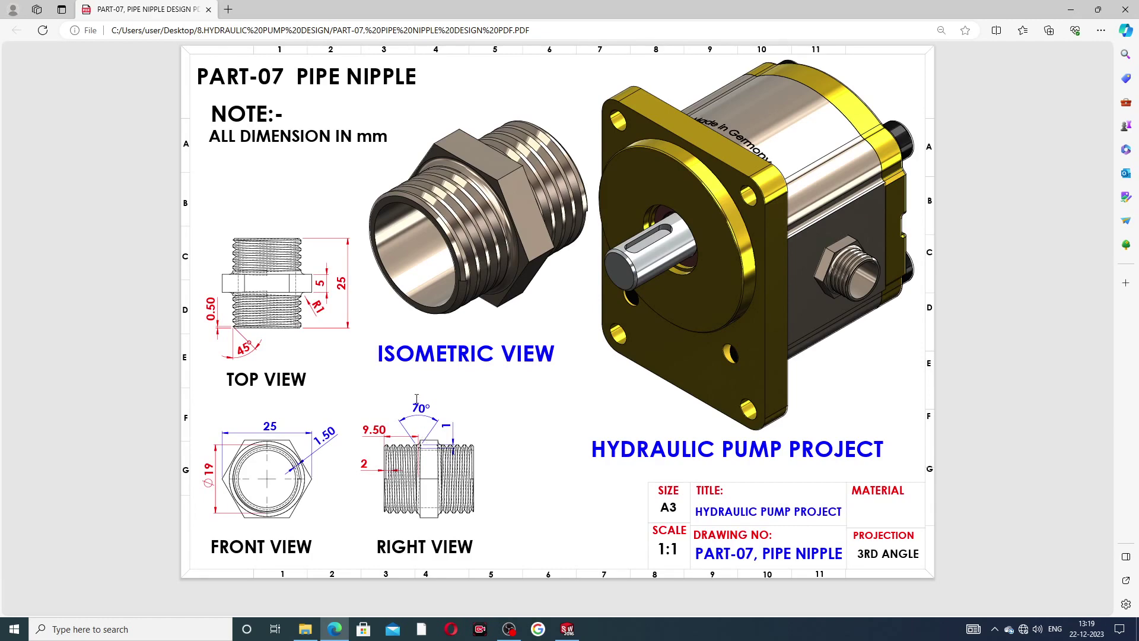
{"action": "left_click", "coordinate": [337, 631]}
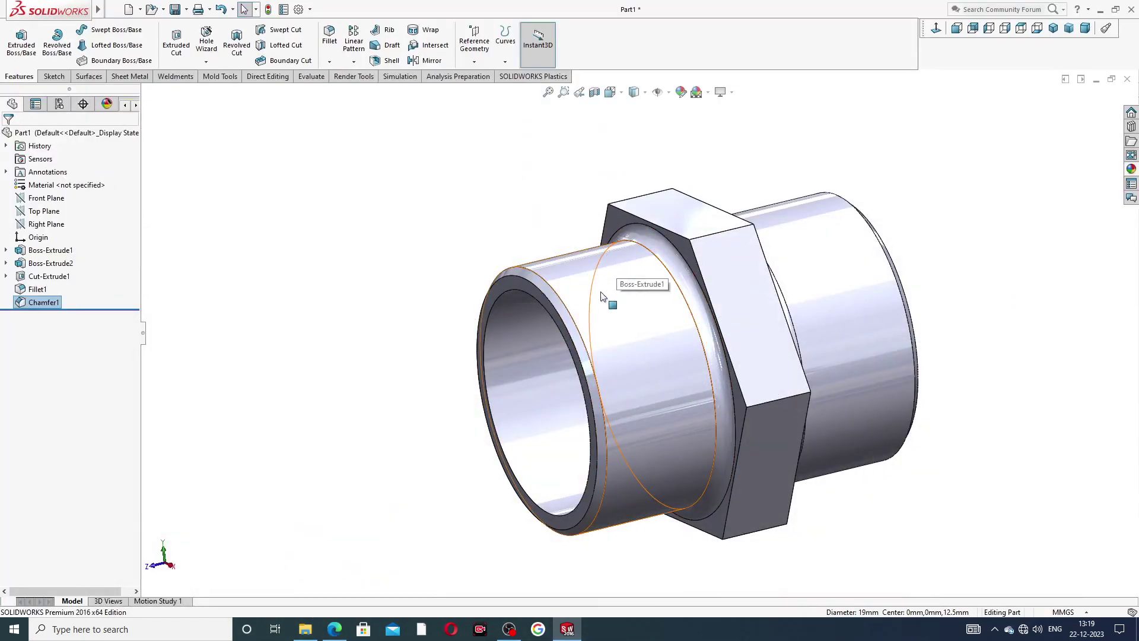
{"action": "mouse_move", "coordinate": [601, 297]}
{"action": "middle_mouse_down"}
{"action": "mouse_move", "coordinate": [665, 224]}
{"action": "mouse_move", "coordinate": [629, 255]}
{"action": "mouse_move", "coordinate": [643, 293]}
{"action": "mouse_move", "coordinate": [589, 304]}
{"action": "middle_mouse_up"}
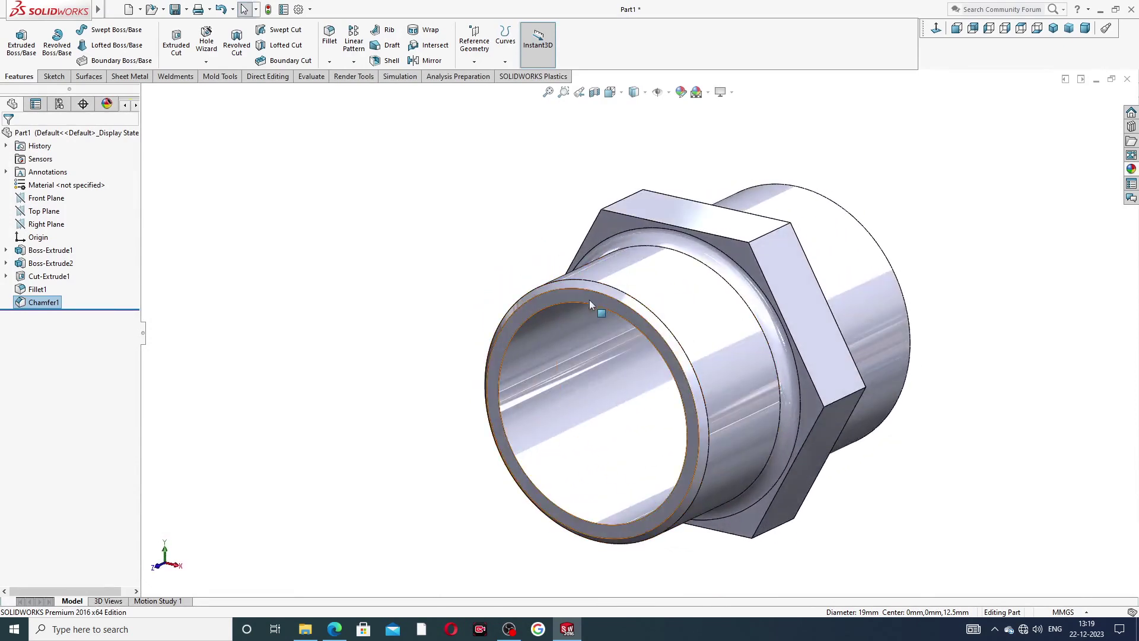
{"action": "left_click", "coordinate": [588, 298]}
{"action": "left_click", "coordinate": [633, 269]}
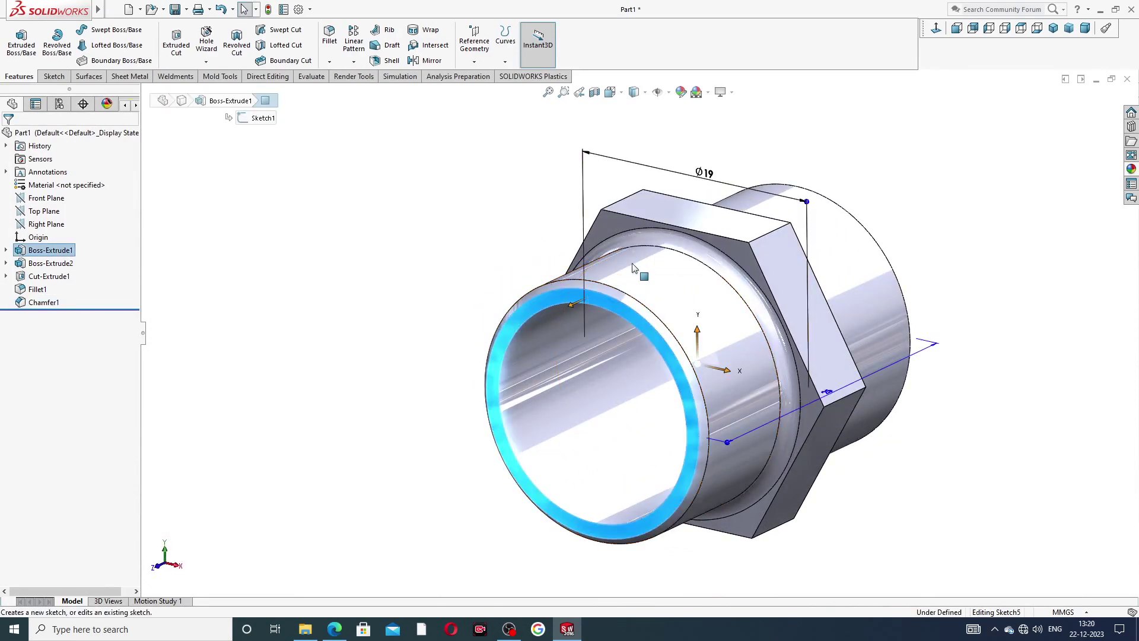
{"action": "middle_click_drag", "start_coordinate": [614, 324], "coordinate": [584, 315]}
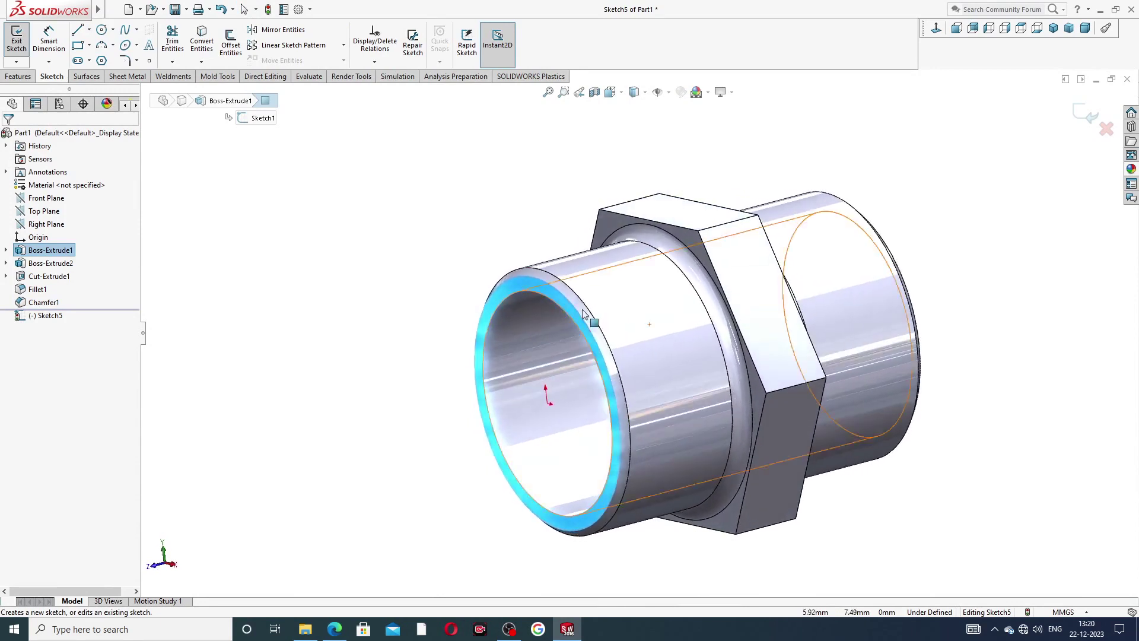
{"action": "left_click", "coordinate": [578, 295]}
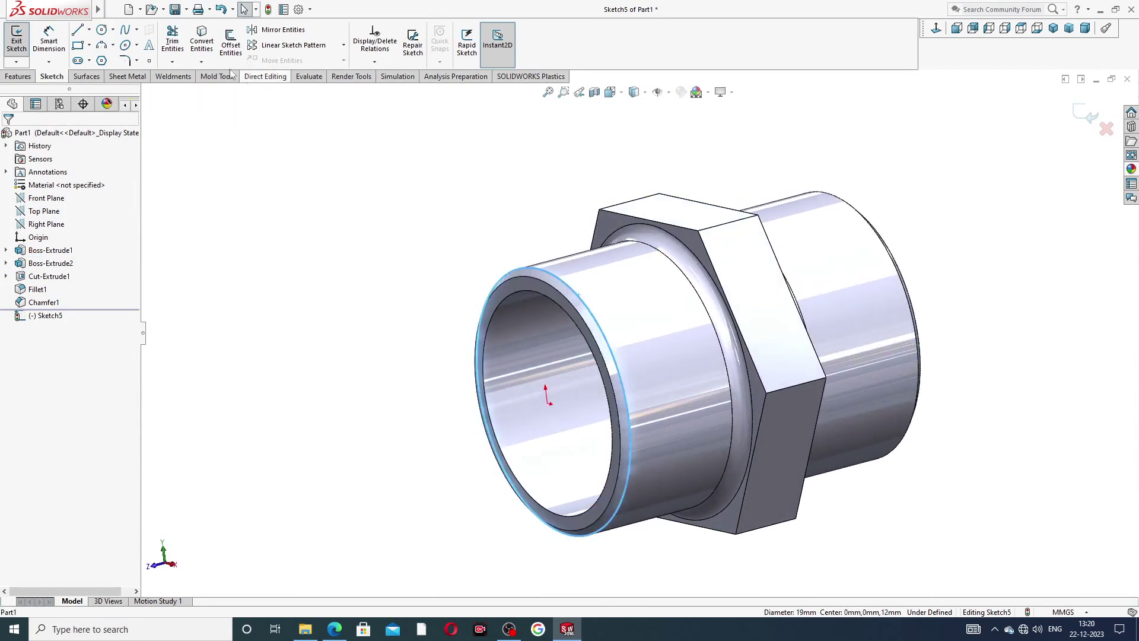
{"action": "left_click", "coordinate": [202, 41]}
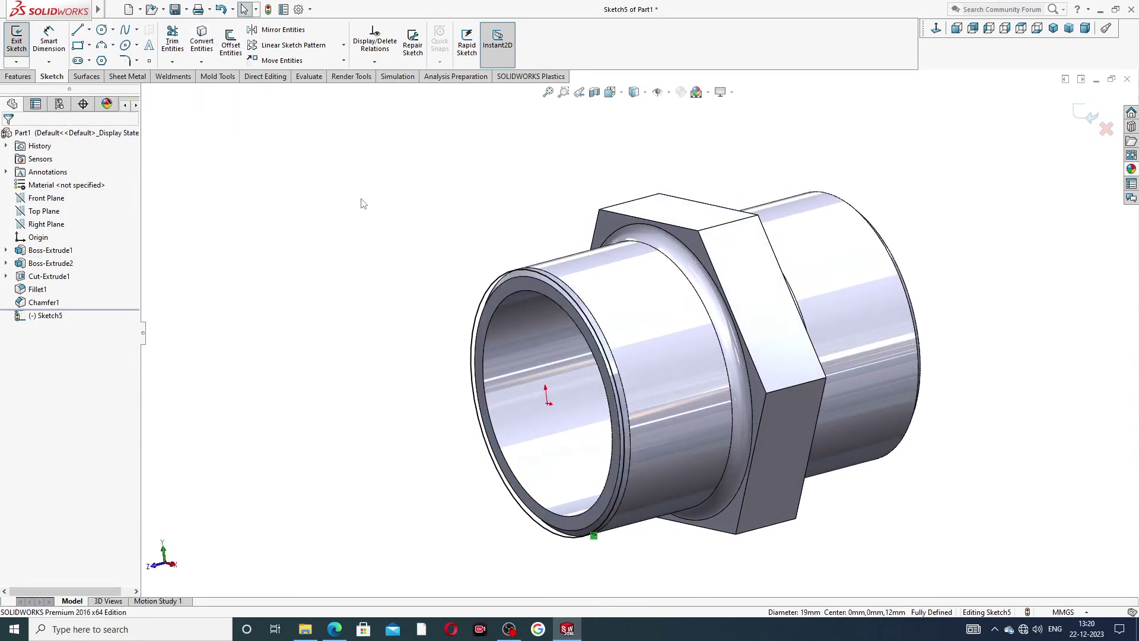
{"action": "left_click", "coordinate": [1090, 115]}
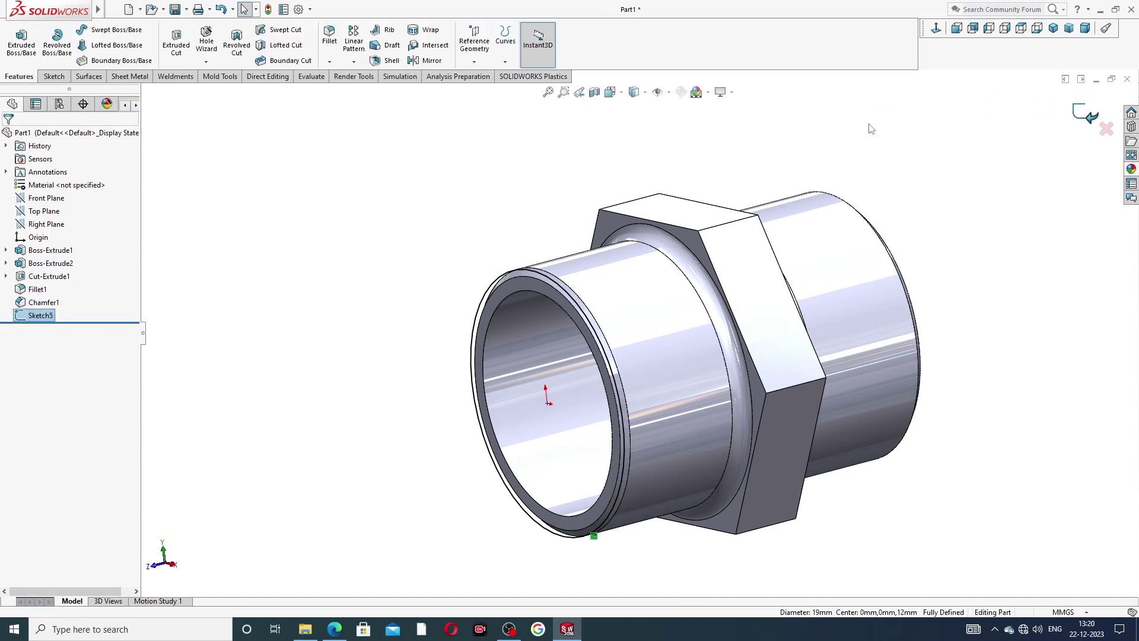
Create a clockwise helix from the converted circle with constant 2 mm pitch, 4.75 revolutions and 0° start angle, reversed to run toward the collar
{"action": "left_click", "coordinate": [505, 61]}
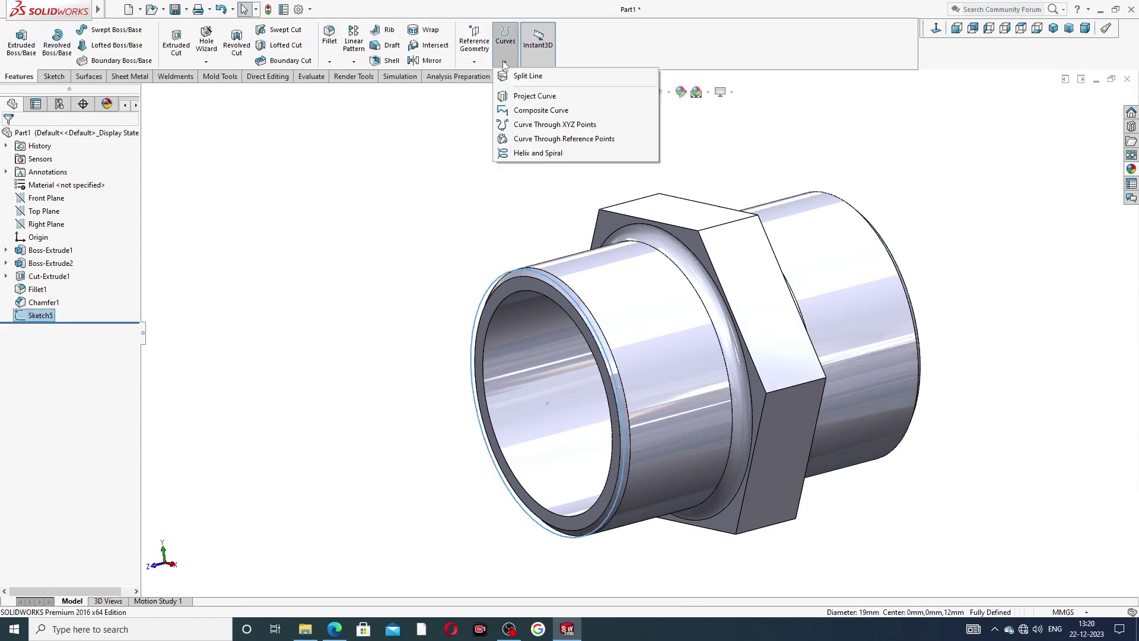
{"action": "left_click", "coordinate": [538, 154]}
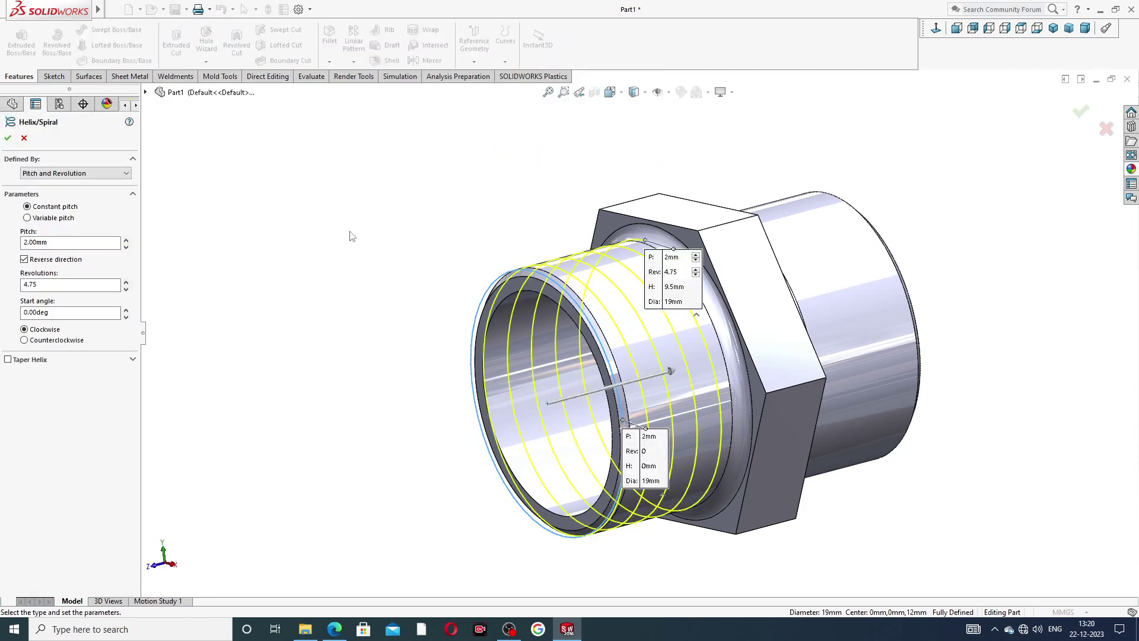
{"action": "middle_click_drag", "start_coordinate": [350, 233], "coordinate": [334, 214]}
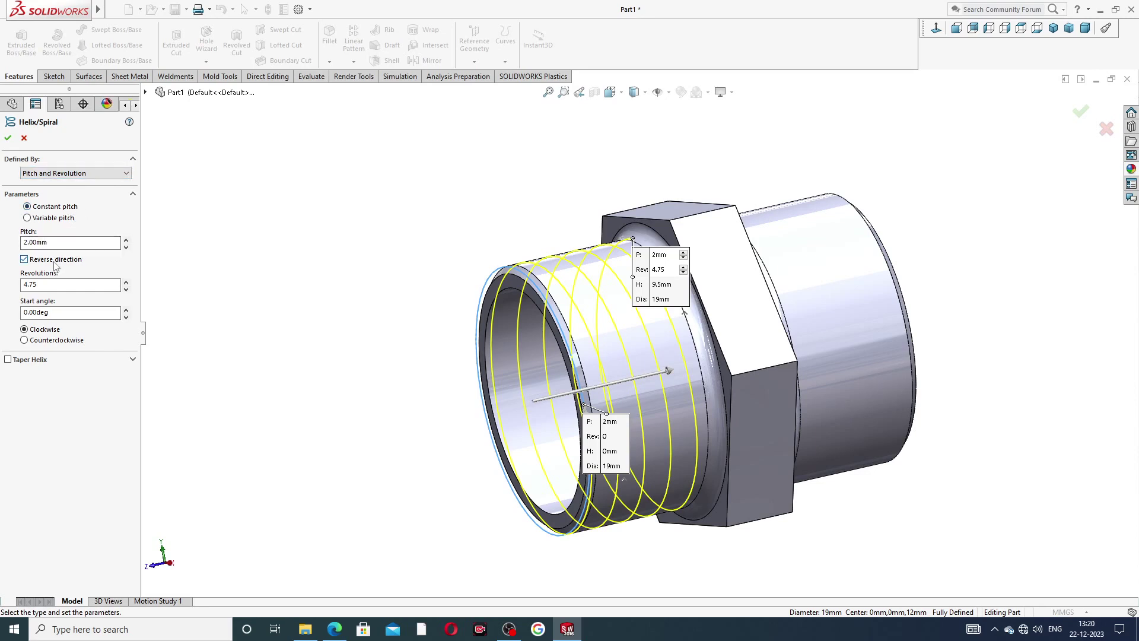
{"action": "left_click", "coordinate": [24, 260]}
{"action": "left_click", "coordinate": [27, 258]}
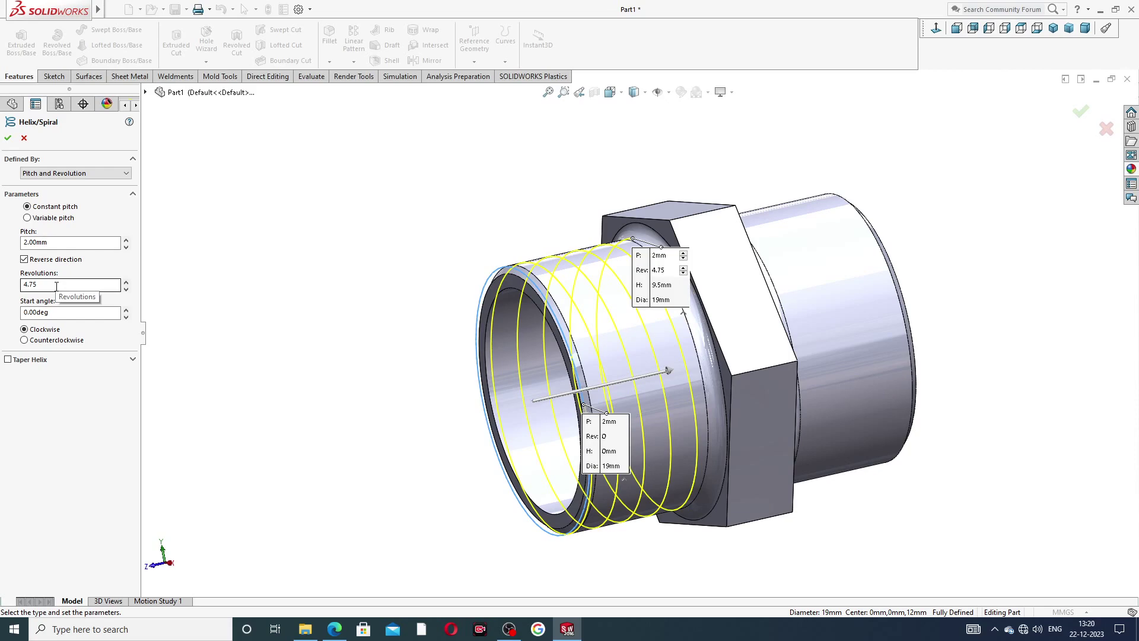
{"action": "left_click", "coordinate": [332, 631]}
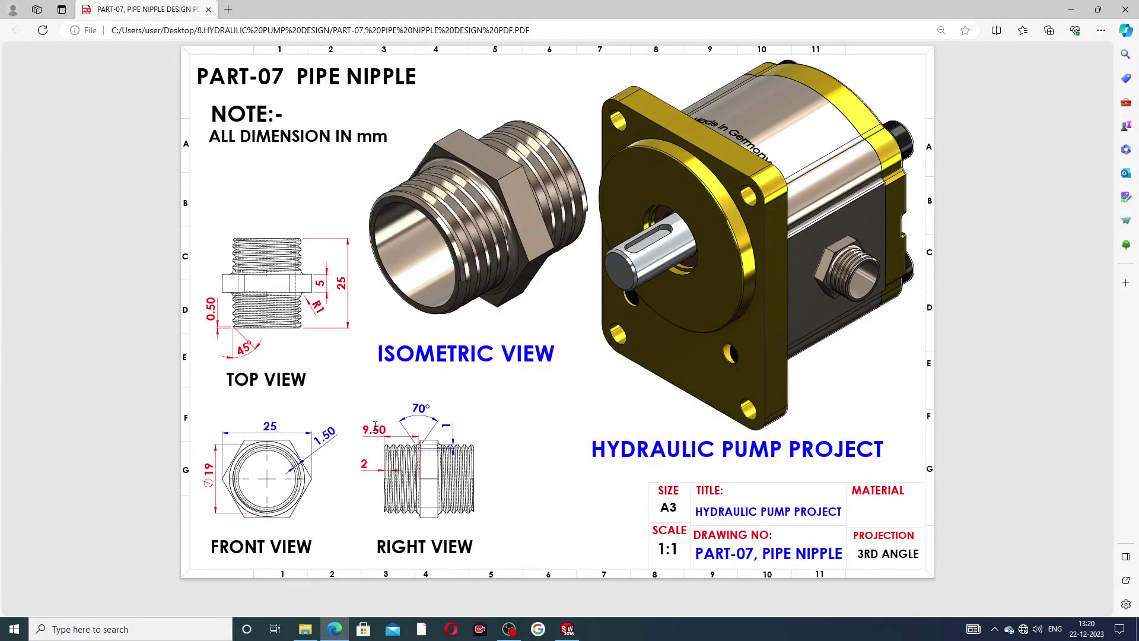
{"action": "left_click", "coordinate": [335, 629]}
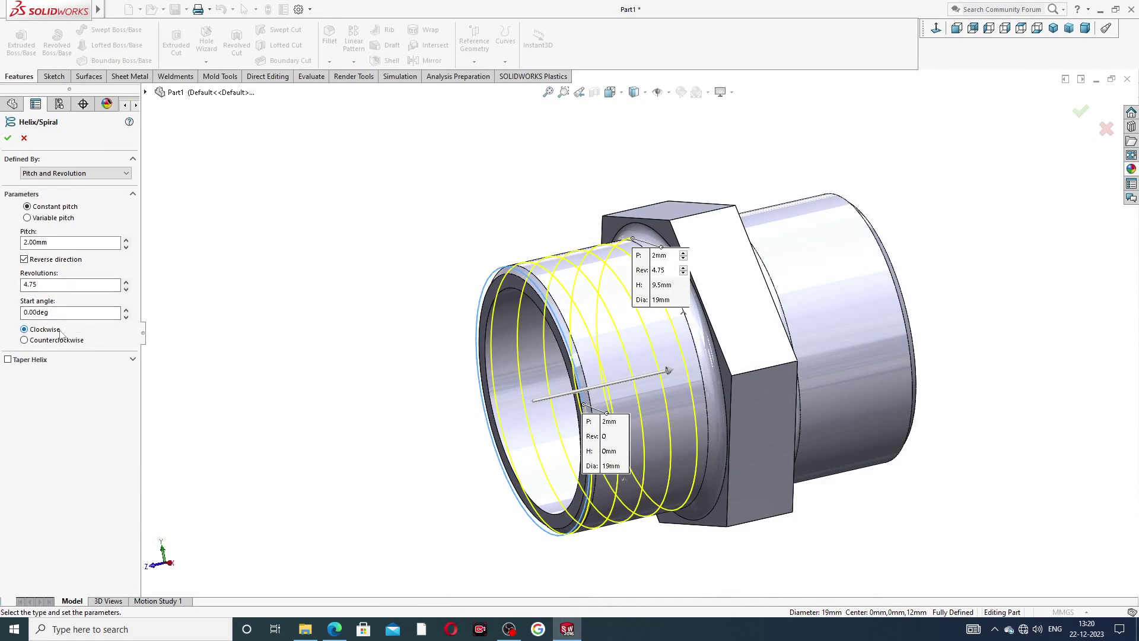
{"action": "left_click", "coordinate": [8, 139]}
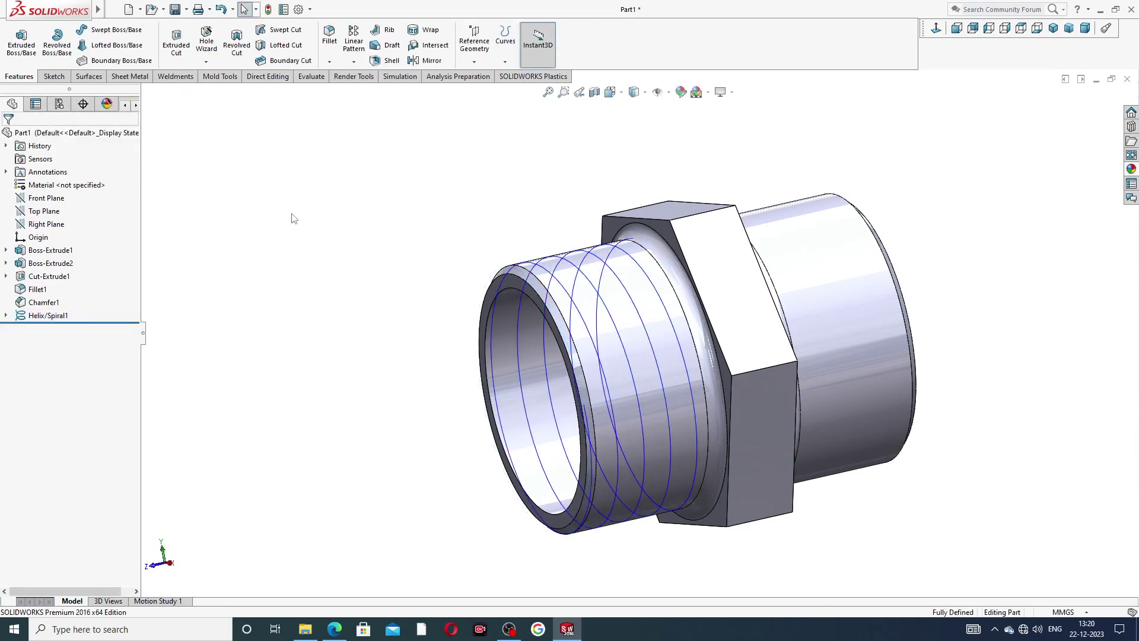
{"action": "middle_click_drag", "start_coordinate": [385, 298], "coordinate": [358, 265]}
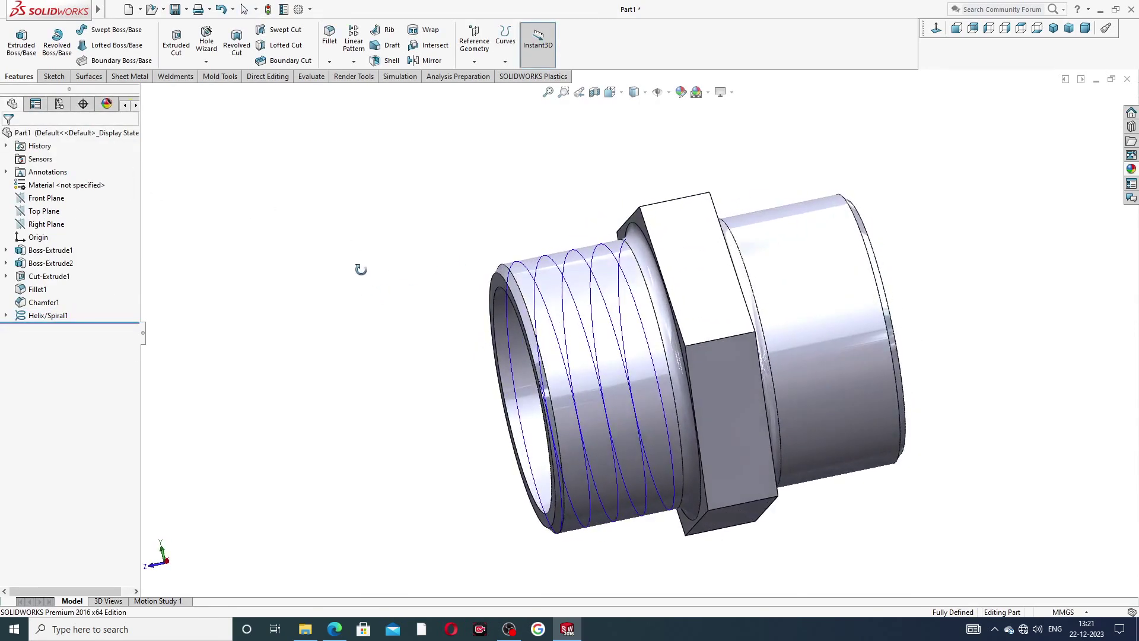
Start a new sketch on the Right Plane and view it face-on
{"action": "mouse_move", "coordinate": [489, 270]}
{"action": "middle_mouse_down"}
{"action": "mouse_move", "coordinate": [501, 183]}
{"action": "mouse_move", "coordinate": [488, 267]}
{"action": "mouse_move", "coordinate": [456, 255]}
{"action": "mouse_move", "coordinate": [483, 287]}
{"action": "middle_mouse_up"}
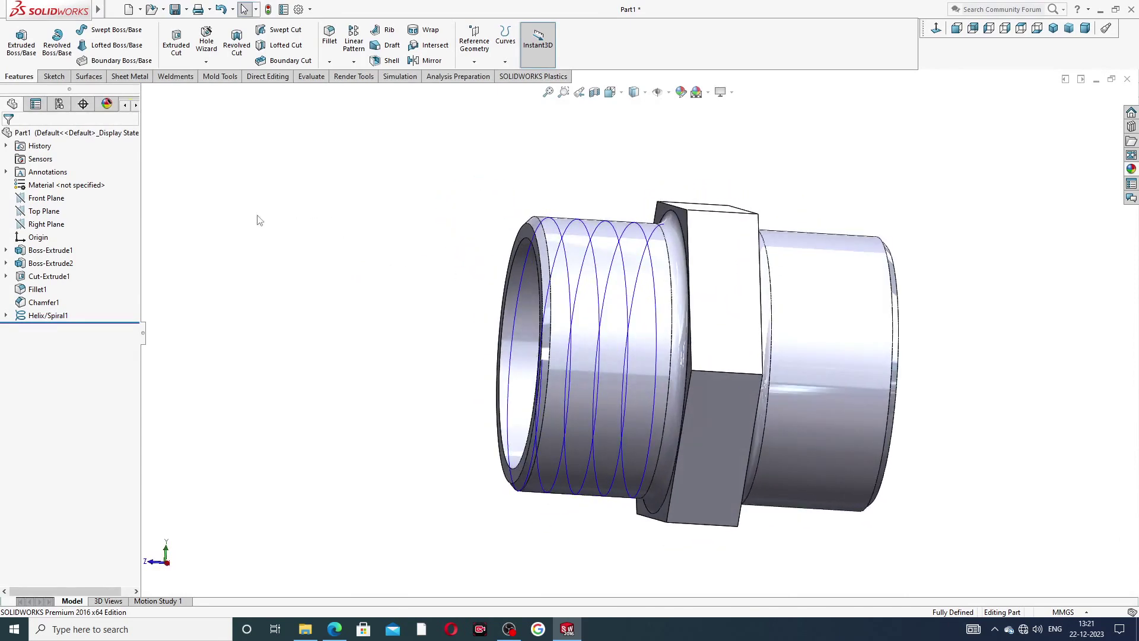
{"action": "left_click", "coordinate": [53, 226]}
{"action": "middle_click_drag", "start_coordinate": [299, 285], "coordinate": [279, 302]}
{"action": "left_click", "coordinate": [50, 224]}
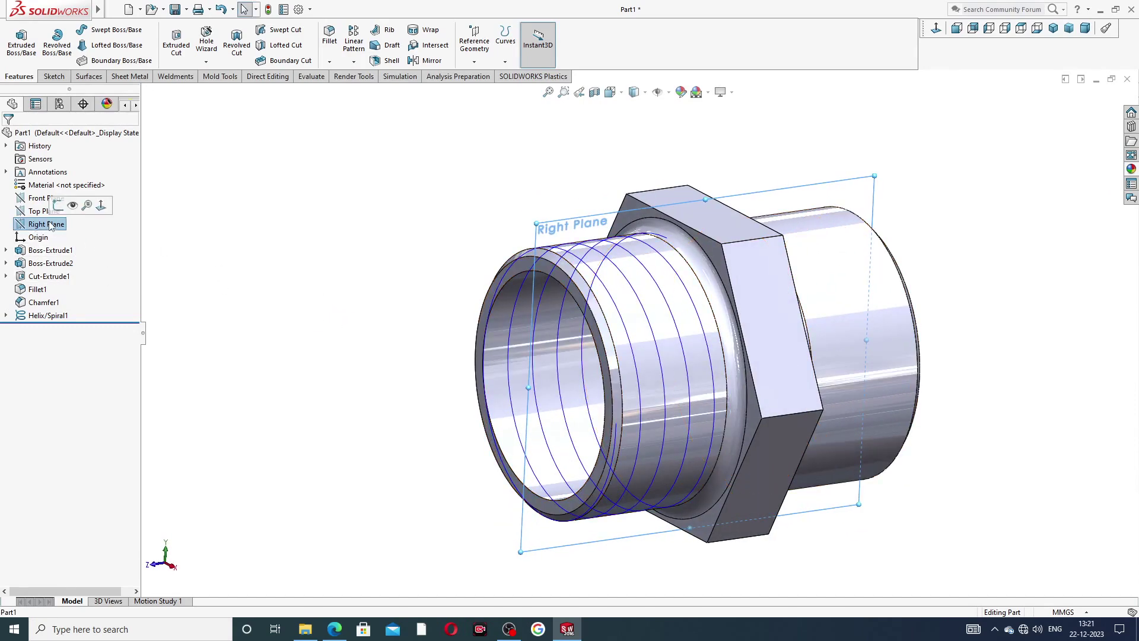
{"action": "left_click", "coordinate": [58, 205]}
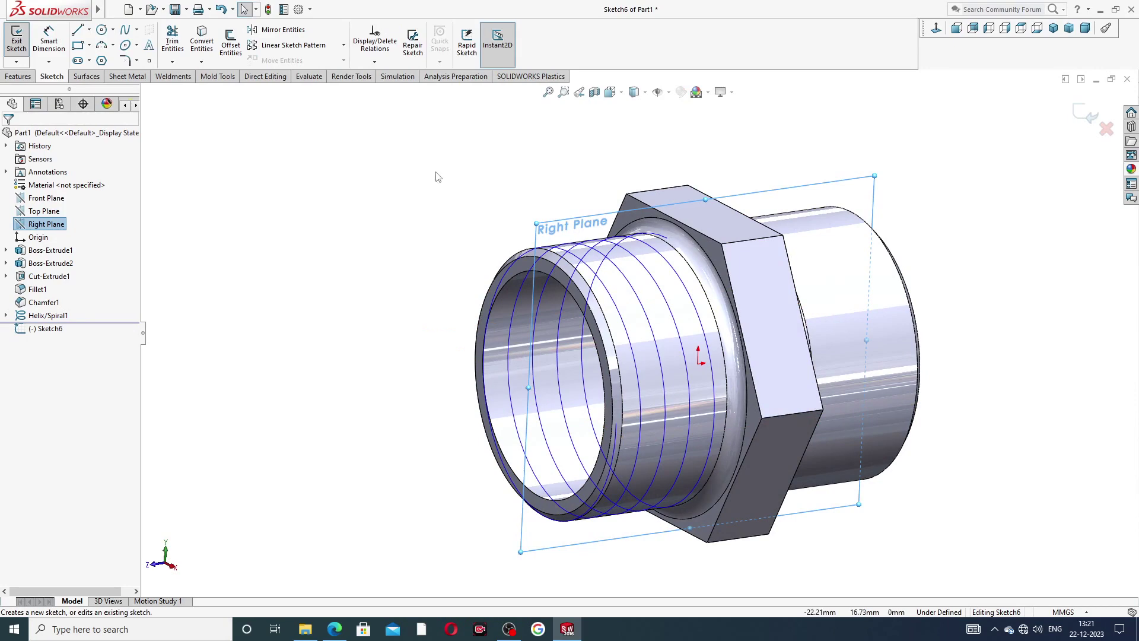
{"action": "left_click", "coordinate": [935, 29]}
Sketch a closed downward-pointing triangle at the helix end beside the collar, with a horizontal top side about 1.25 mm long on the nipple's outer edge
{"action": "scroll", "coordinate": [605, 249], "scroll_direction": "down", "scroll_amount": 5}
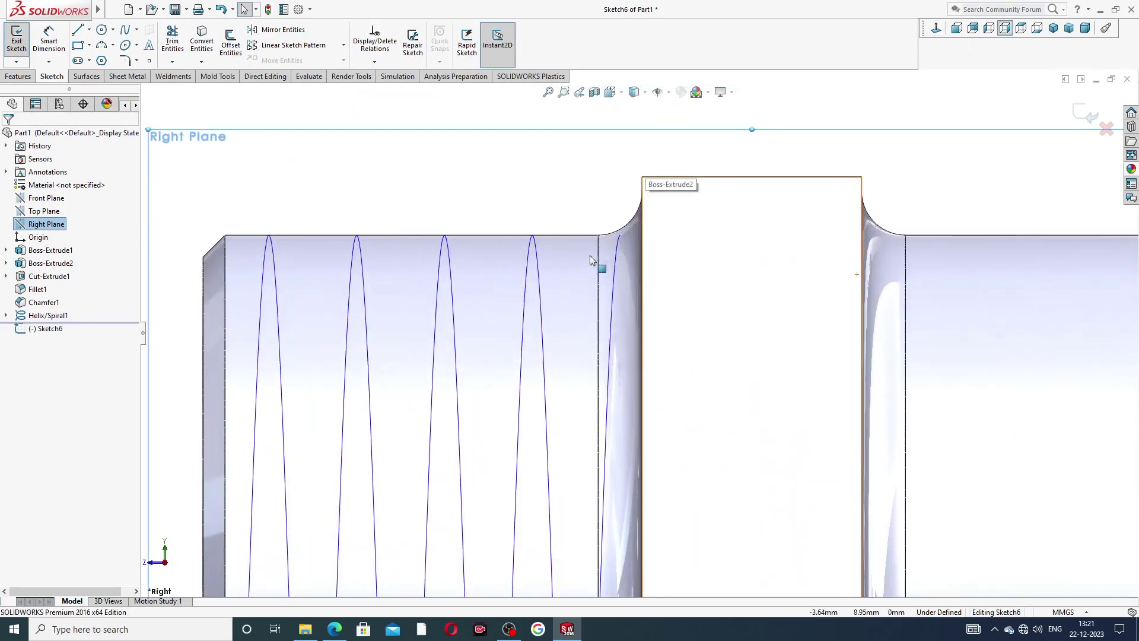
{"action": "scroll", "coordinate": [605, 261], "scroll_direction": "down", "scroll_amount": 8}
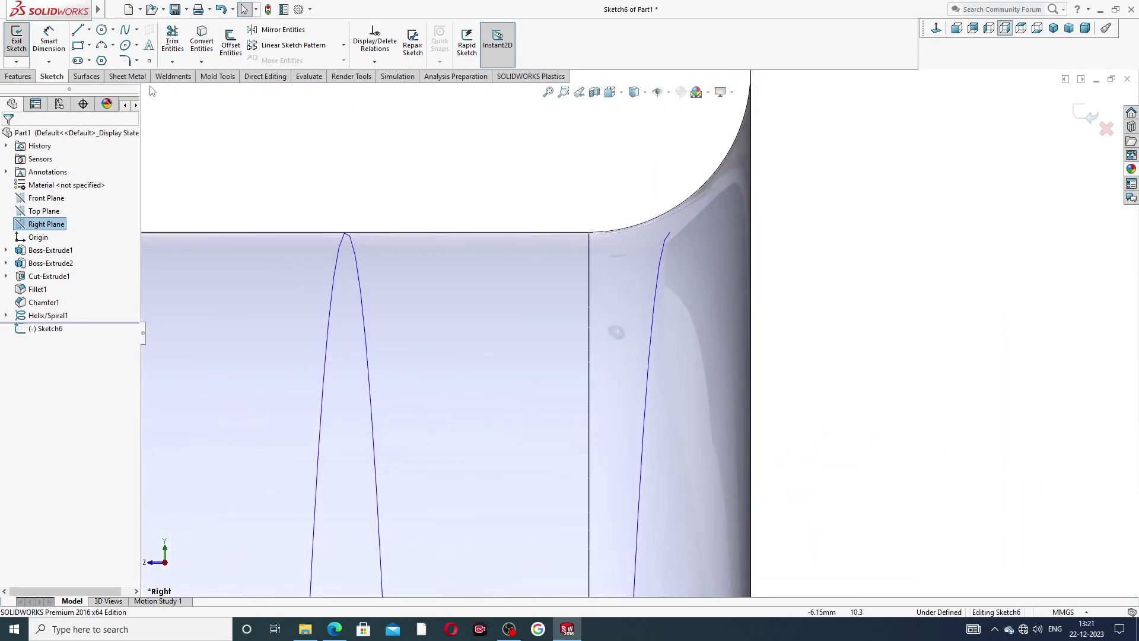
{"action": "left_click", "coordinate": [78, 30]}
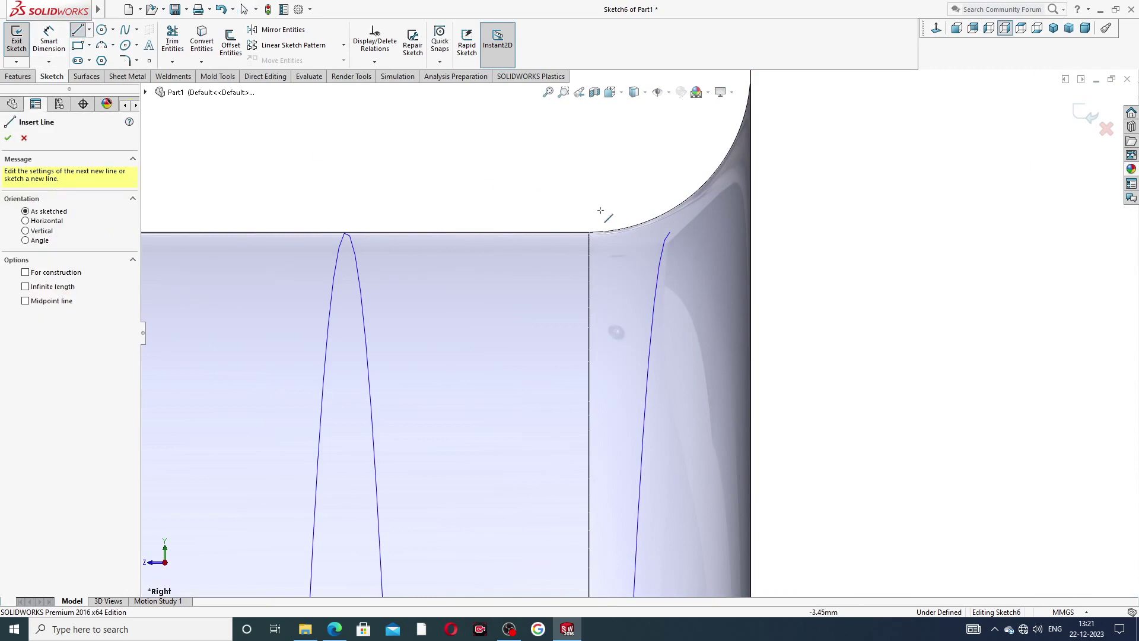
{"action": "left_click", "coordinate": [535, 232]}
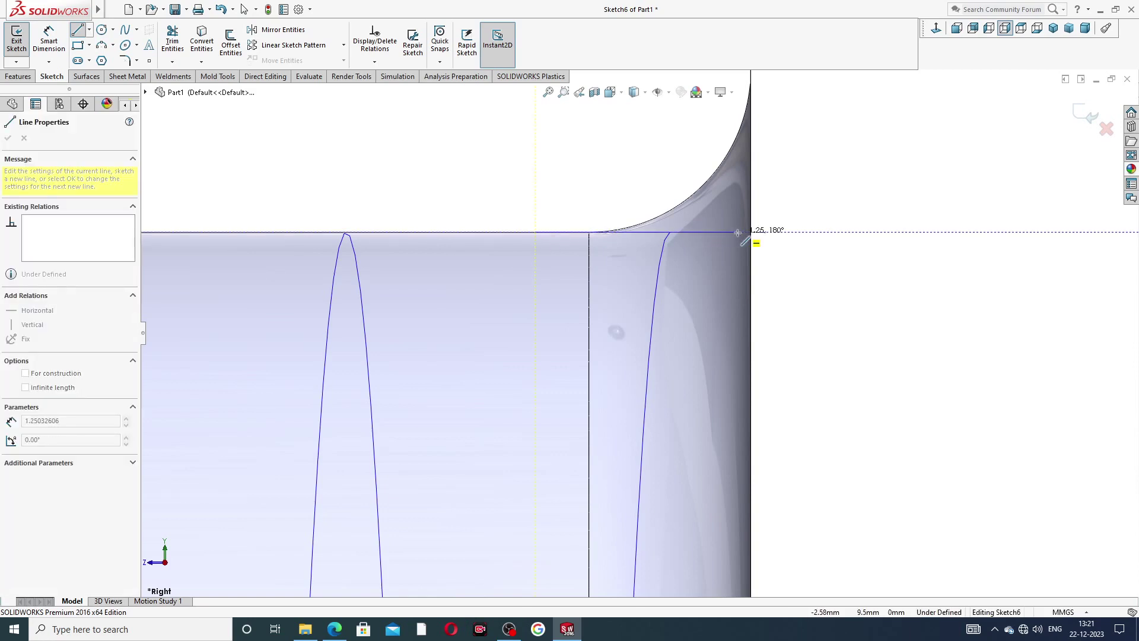
{"action": "left_click", "coordinate": [737, 232]}
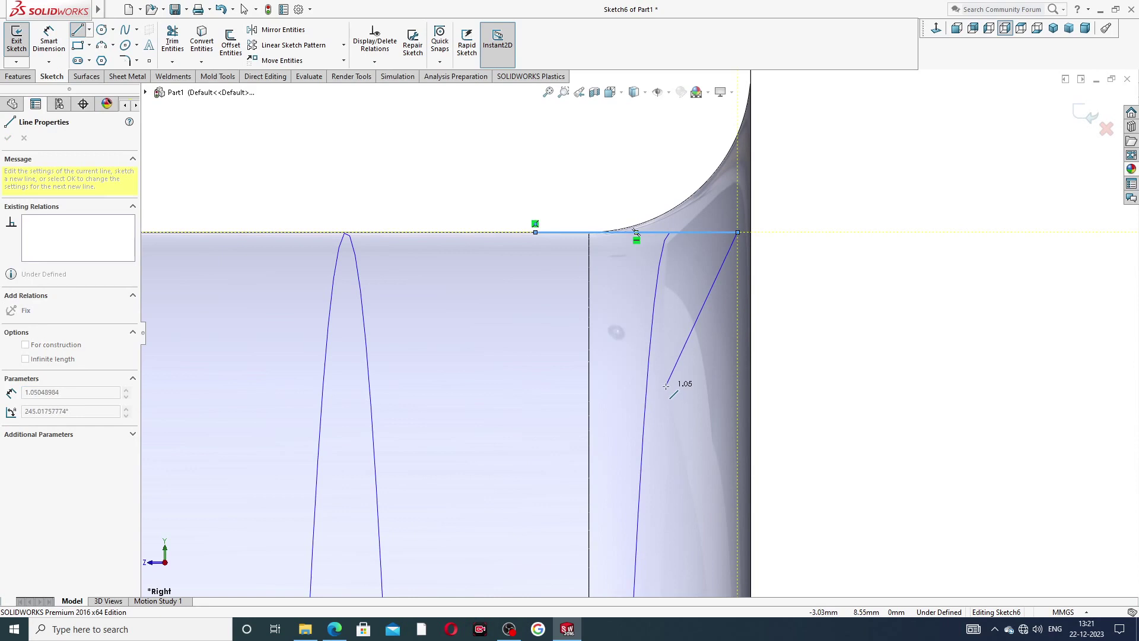
{"action": "left_click", "coordinate": [665, 386]}
{"action": "left_click", "coordinate": [535, 232]}
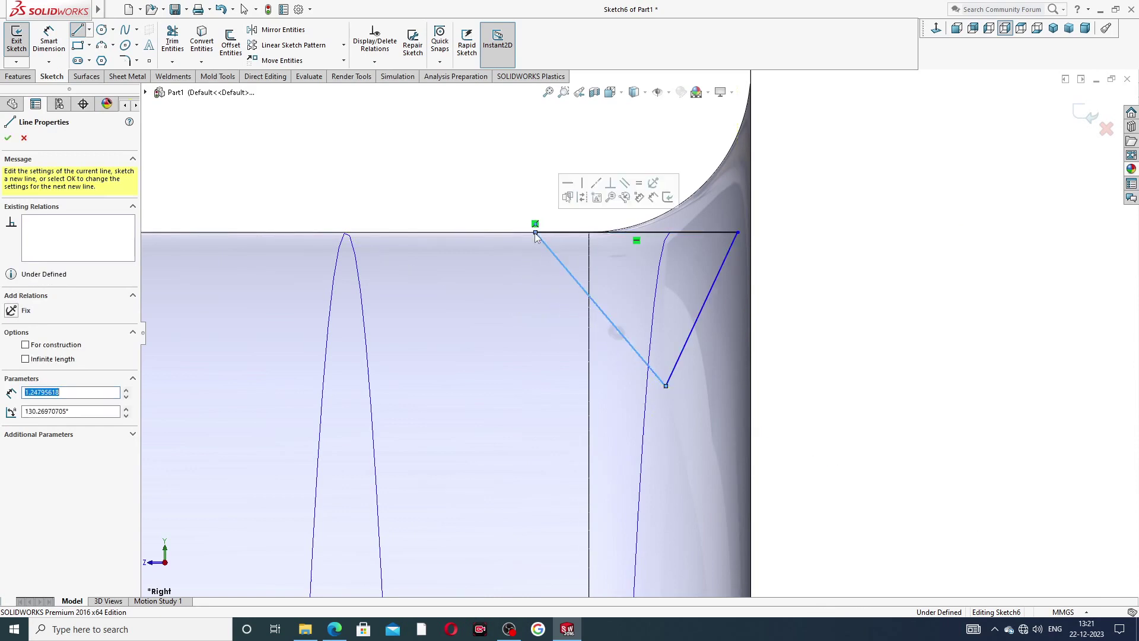
{"action": "right_click", "coordinate": [545, 159]}
{"action": "left_click", "coordinate": [572, 171]}
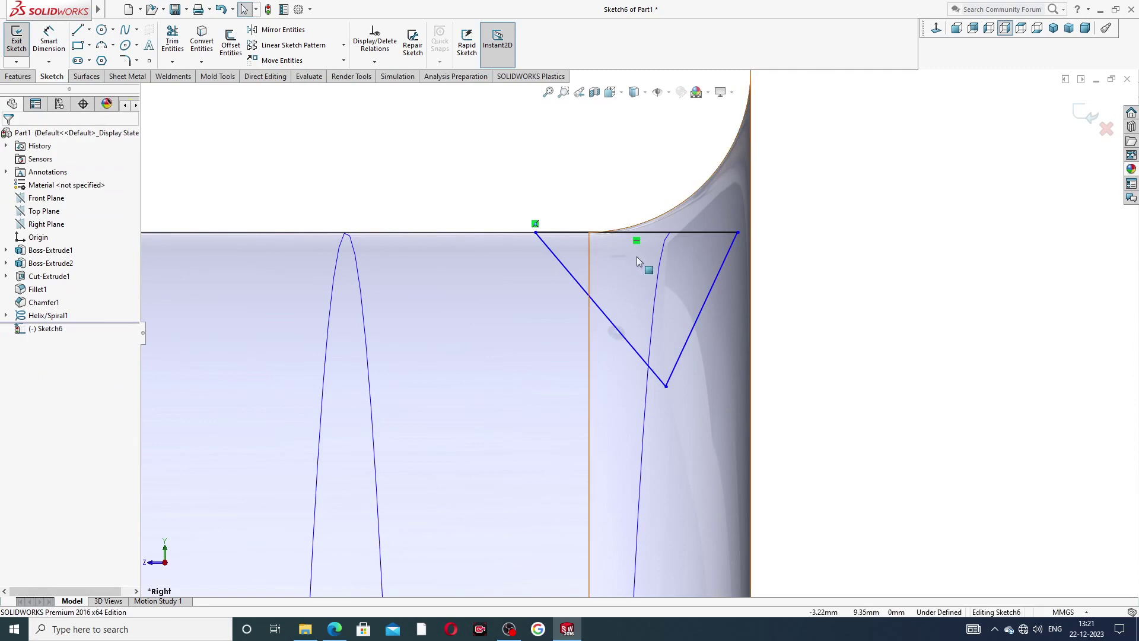
Draw a construction centerline from the midpoint of the triangle's top side to its lower vertex
{"action": "scroll", "coordinate": [658, 262], "scroll_direction": "down", "scroll_amount": 1}
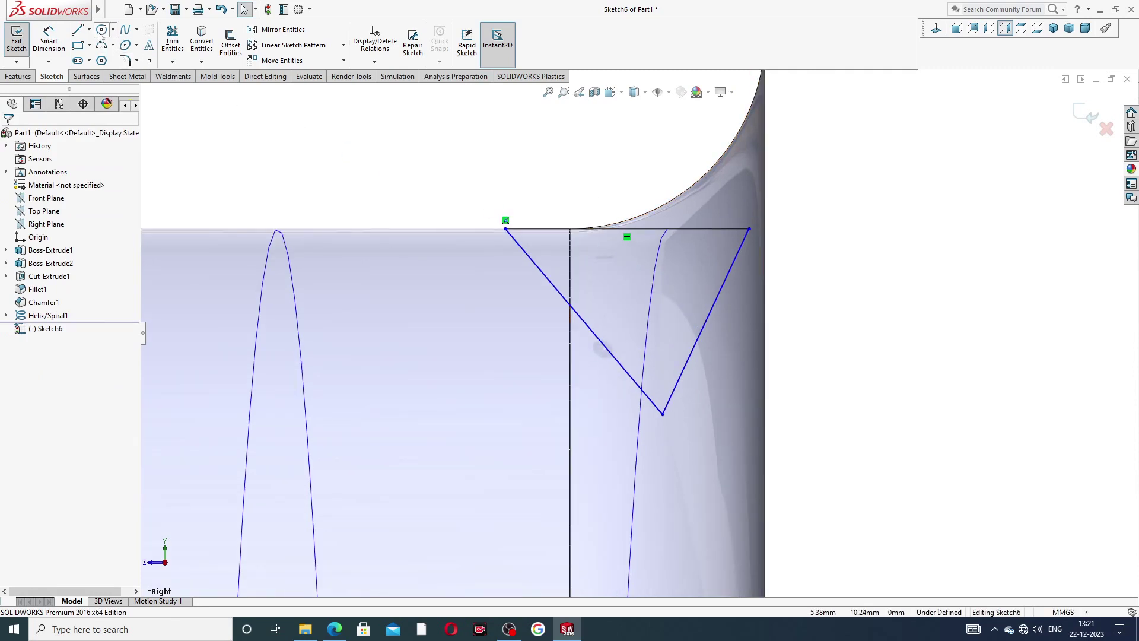
{"action": "left_click", "coordinate": [113, 30]}
{"action": "left_click", "coordinate": [89, 29]}
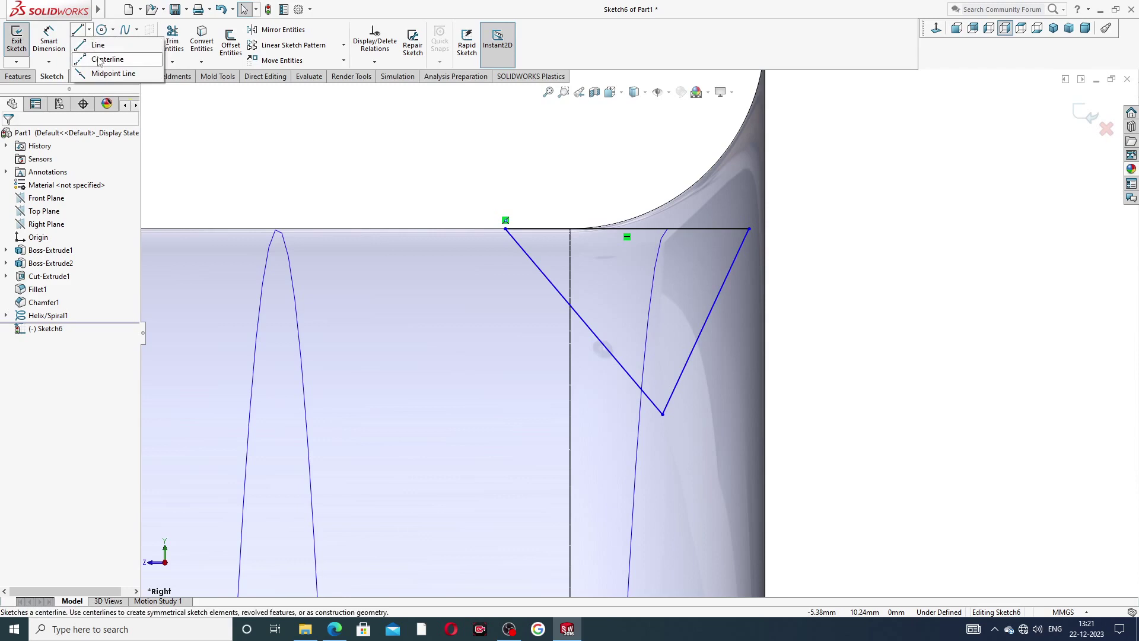
{"action": "left_click", "coordinate": [106, 59]}
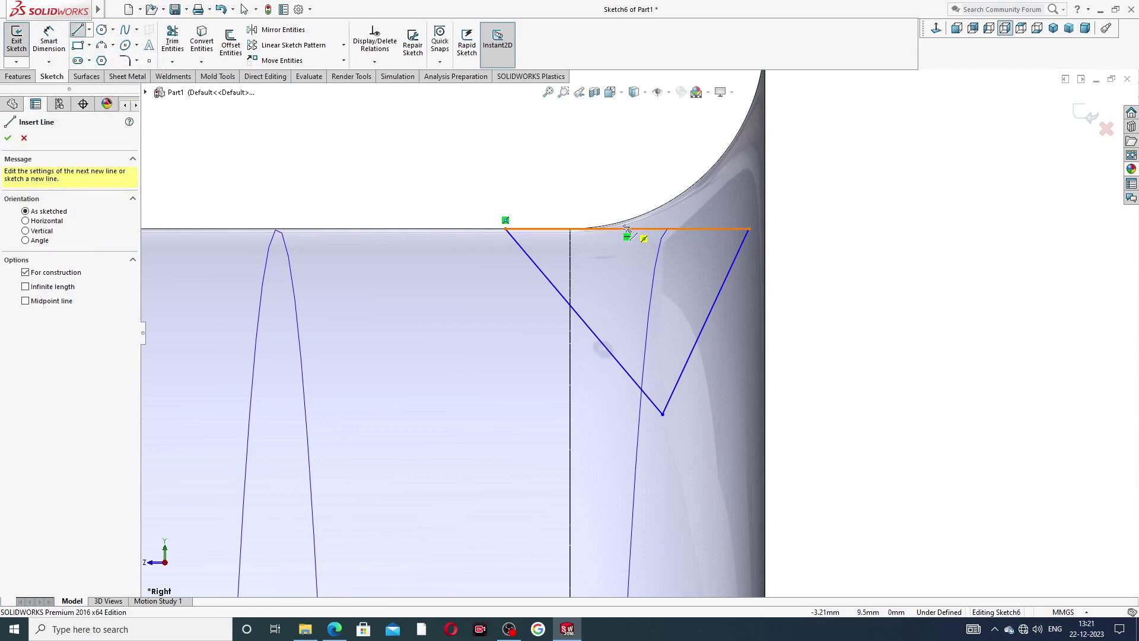
{"action": "left_click", "coordinate": [627, 230]}
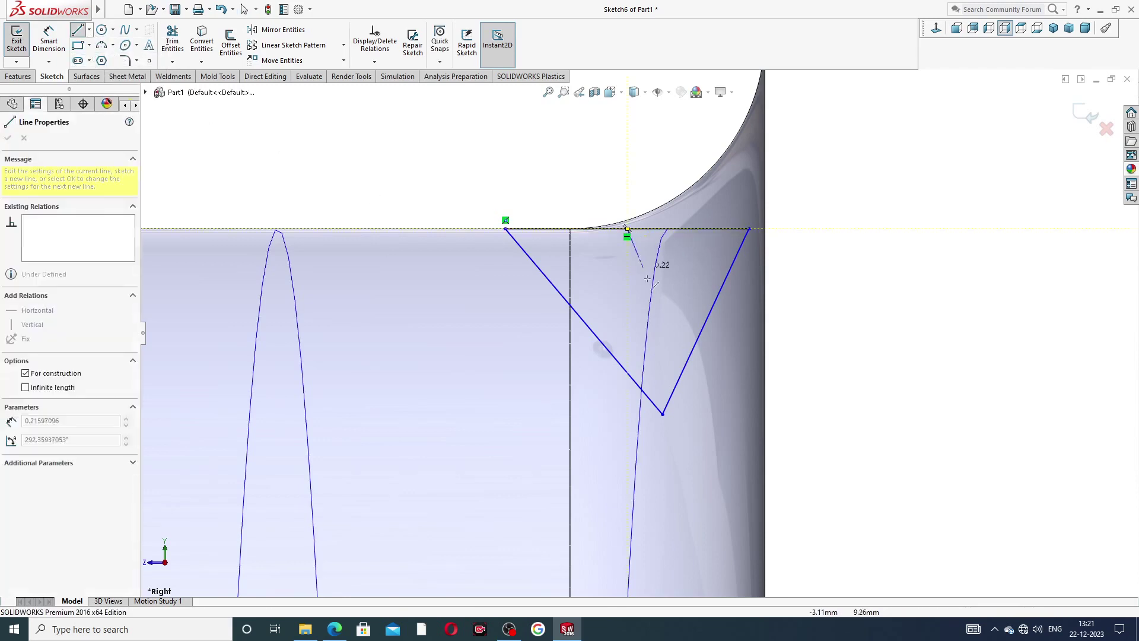
{"action": "left_click", "coordinate": [662, 413]}
{"action": "right_click", "coordinate": [811, 239]}
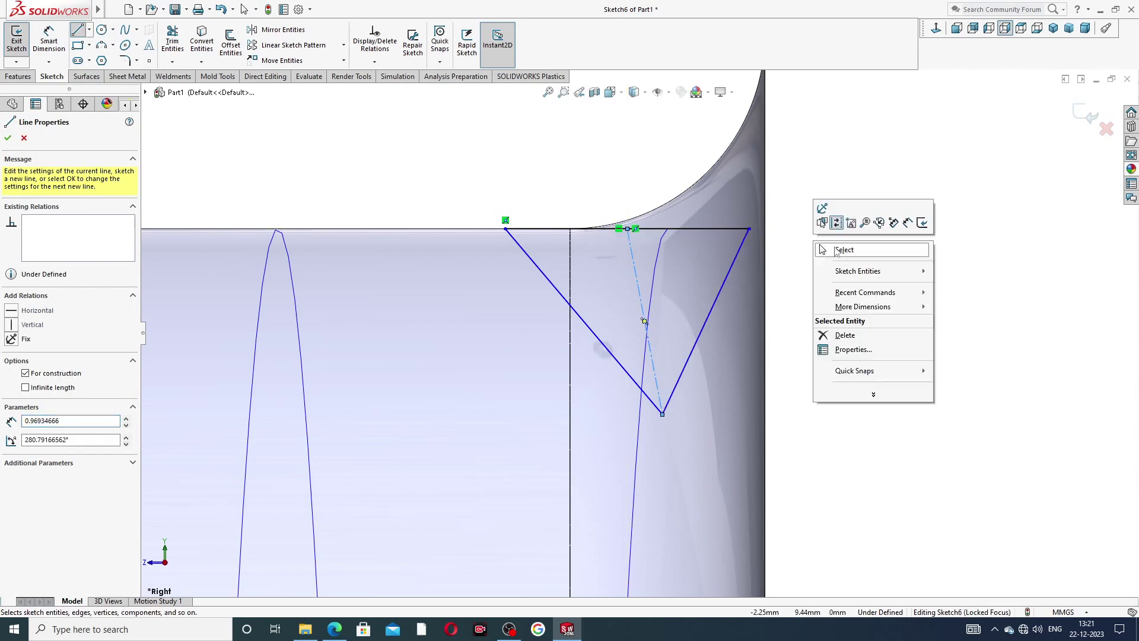
{"action": "left_click", "coordinate": [835, 248]}
Make the triangle's centerline vertical so that the thread profile is symmetric
{"action": "left_click", "coordinate": [636, 277]}
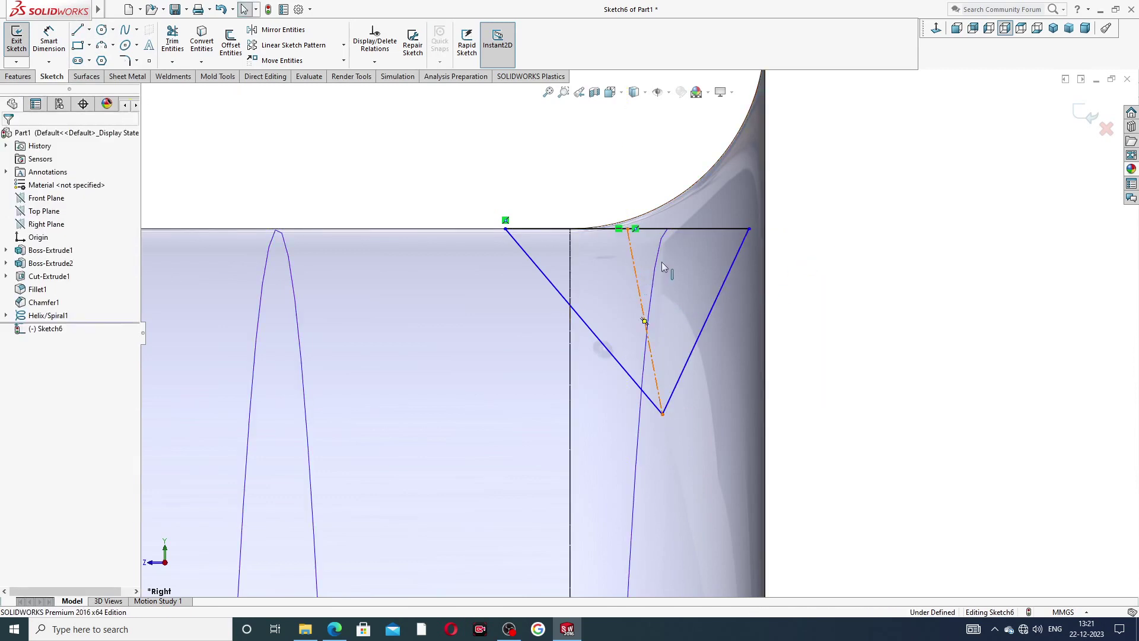
{"action": "left_click", "coordinate": [682, 229]}
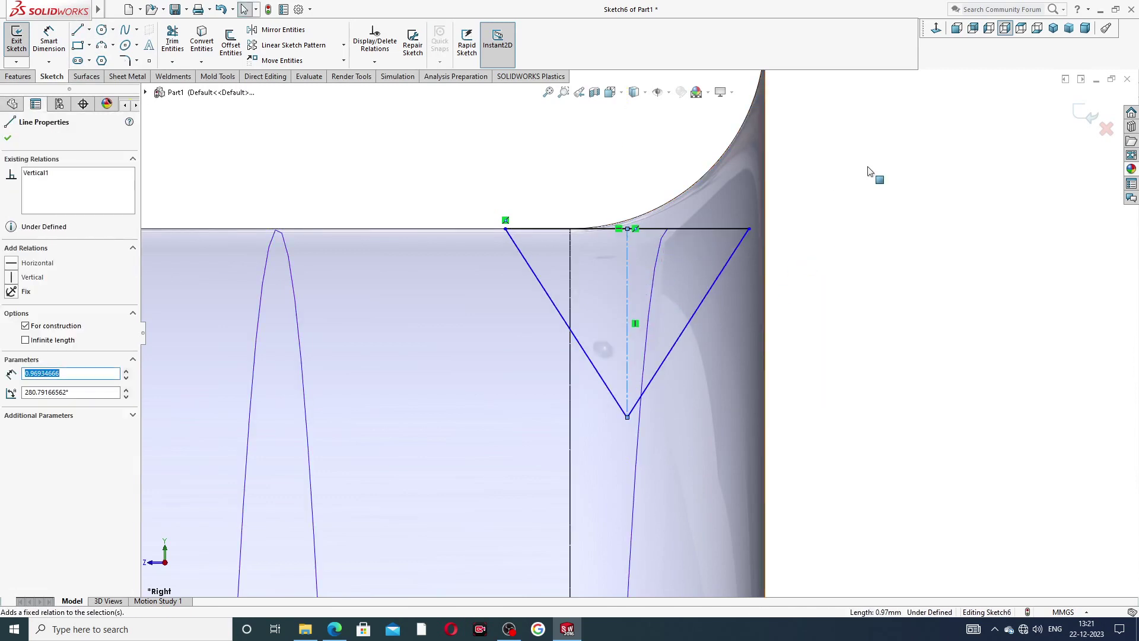
{"action": "left_click", "coordinate": [869, 170]}
{"action": "left_click", "coordinate": [518, 152]}
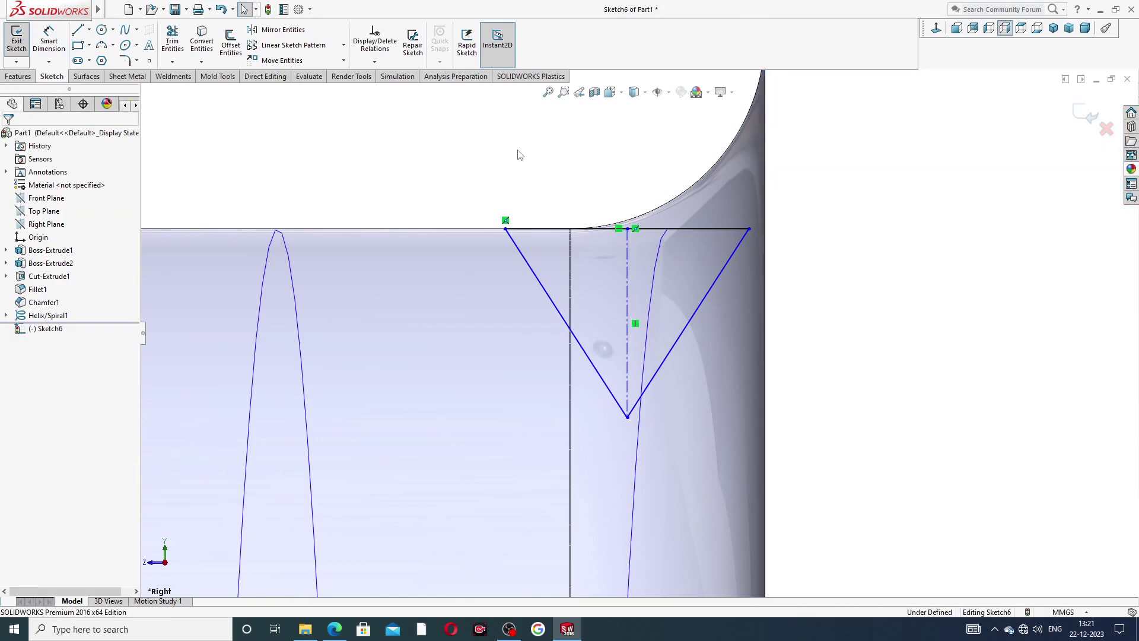
Dimension the angle between the triangle's two sloping sides as 70°
{"action": "scroll", "coordinate": [562, 205], "scroll_direction": "down", "scroll_amount": 1}
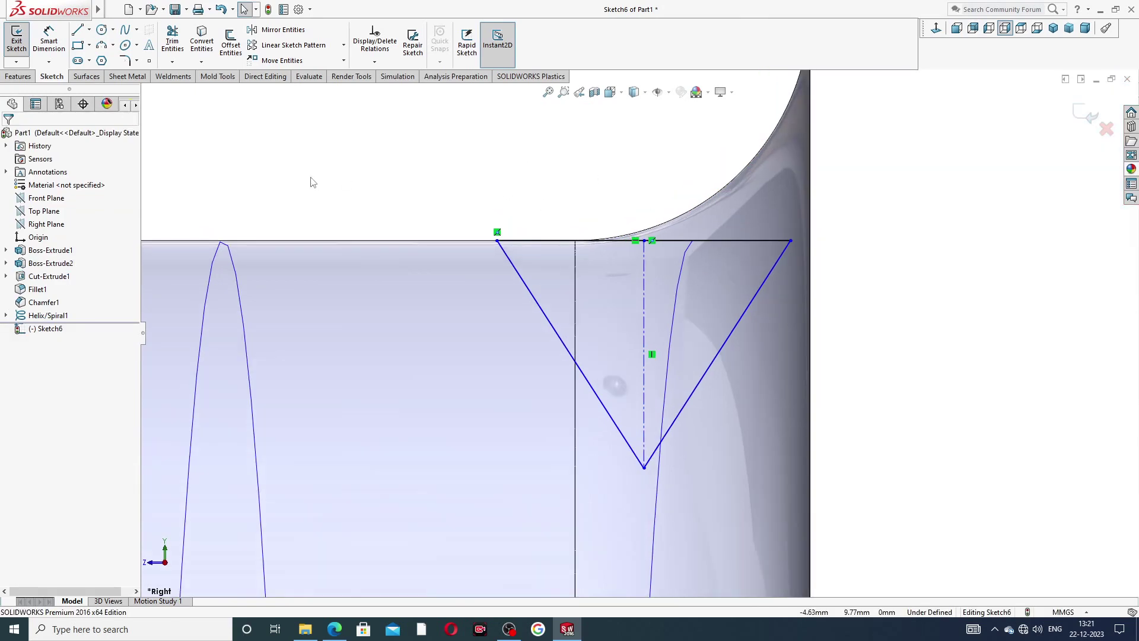
{"action": "left_click", "coordinate": [50, 43]}
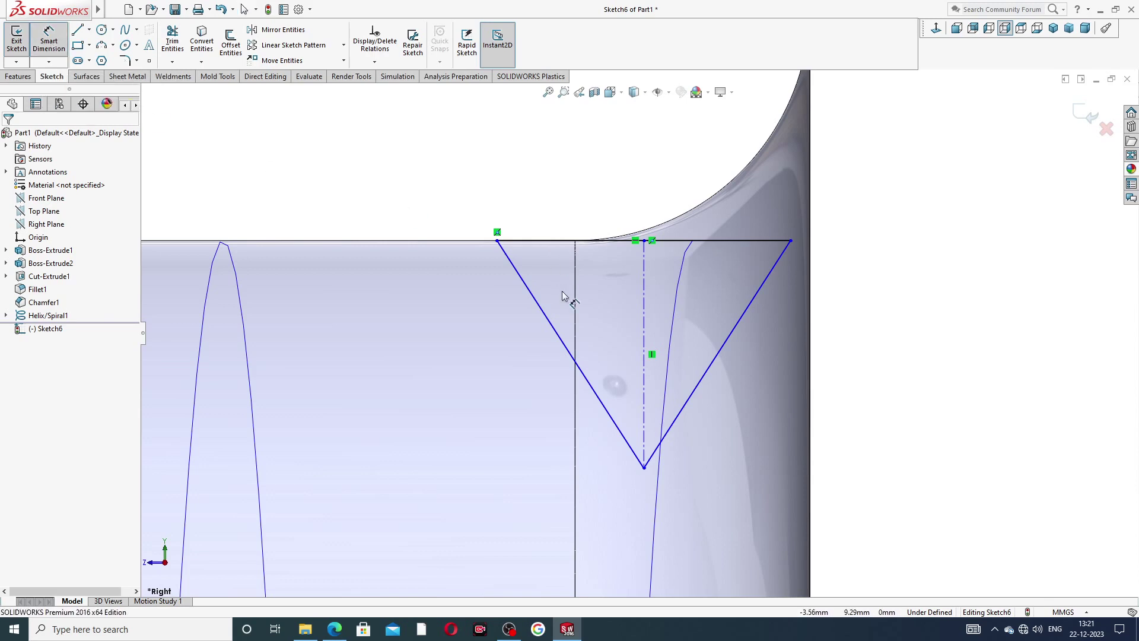
{"action": "left_click", "coordinate": [586, 381]}
{"action": "left_click", "coordinate": [717, 356]}
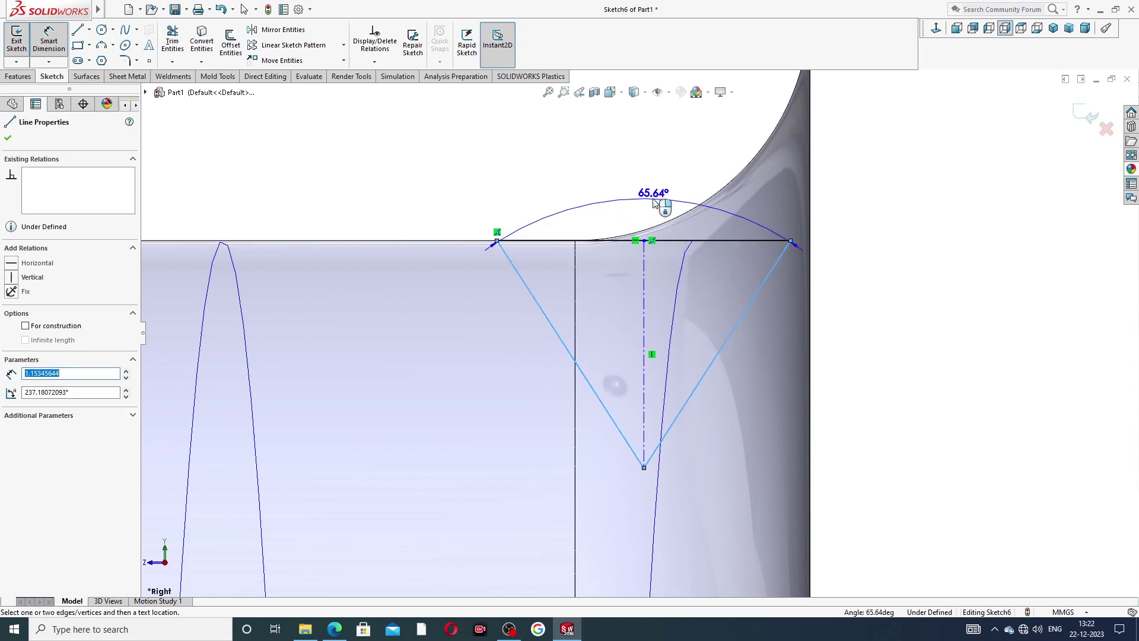
{"action": "left_click", "coordinate": [652, 201]}
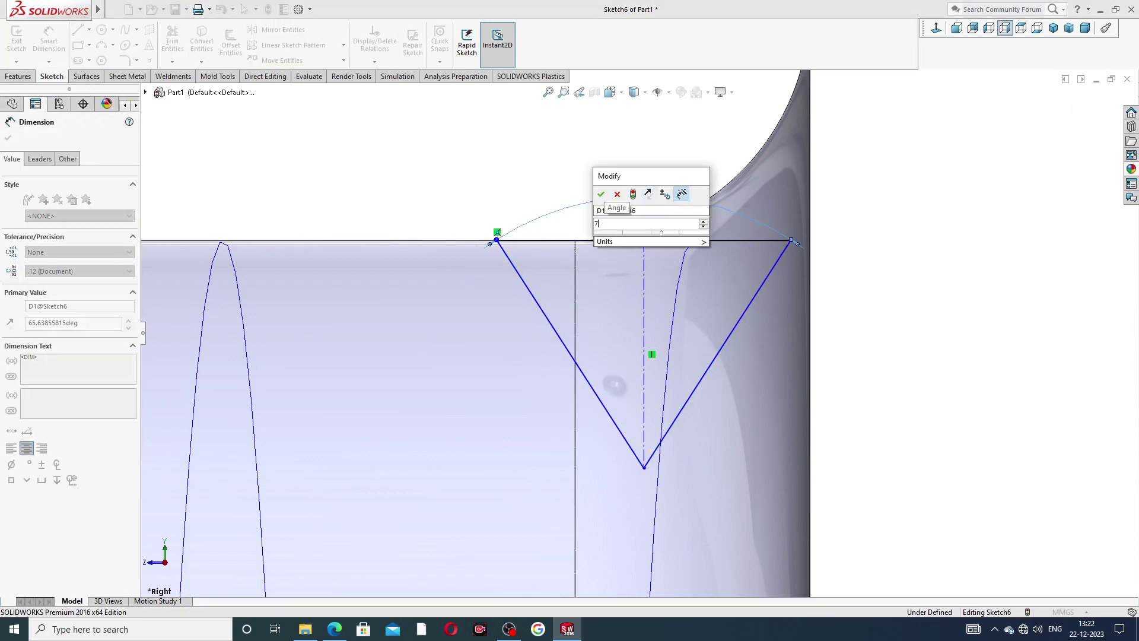
{"action": "key", "text": "Return"}
{"action": "left_click", "coordinate": [621, 157]}
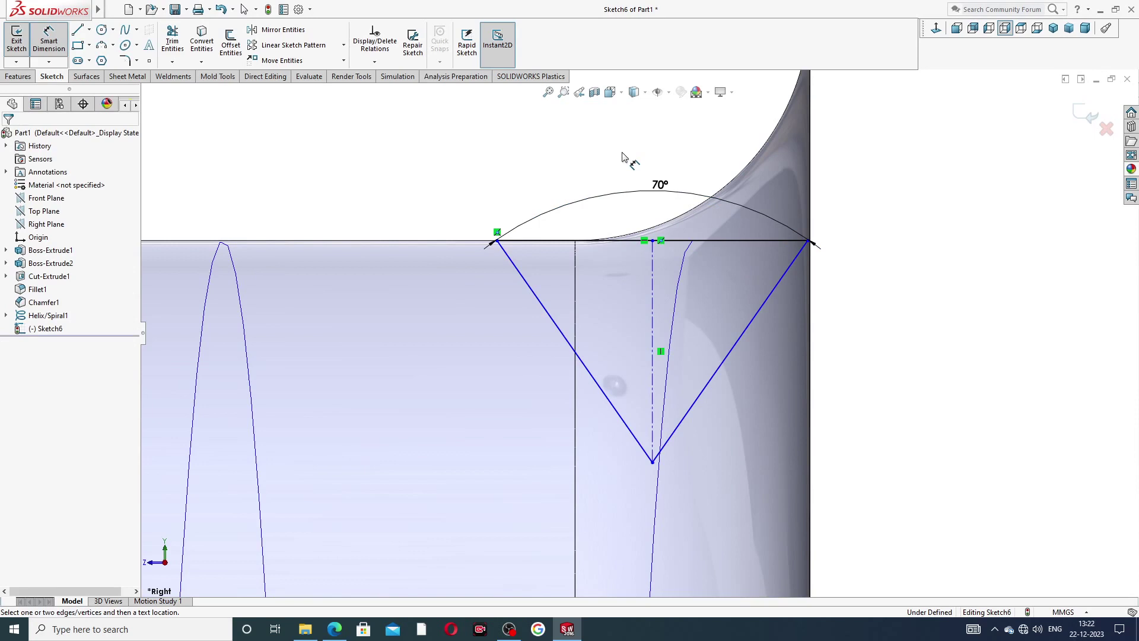
{"action": "right_click", "coordinate": [502, 167]}
{"action": "left_click", "coordinate": [531, 177]}
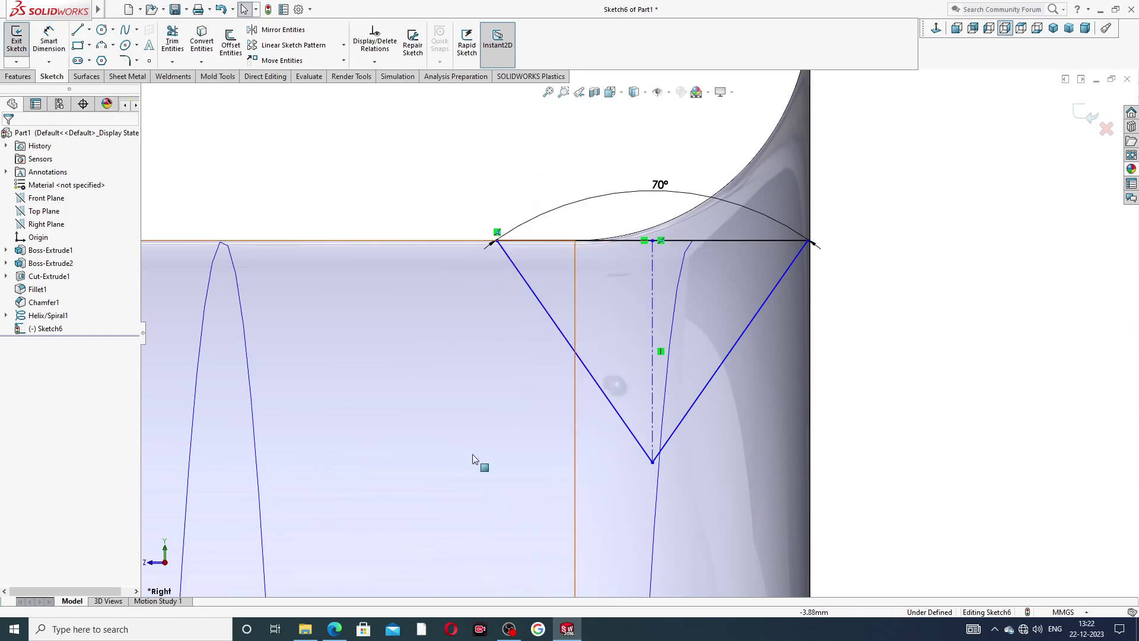
After checking the PDF drawing, dimension the triangle's centerline as 1 mm and move the 70° dimension higher above the profile
{"action": "left_click", "coordinate": [335, 629]}
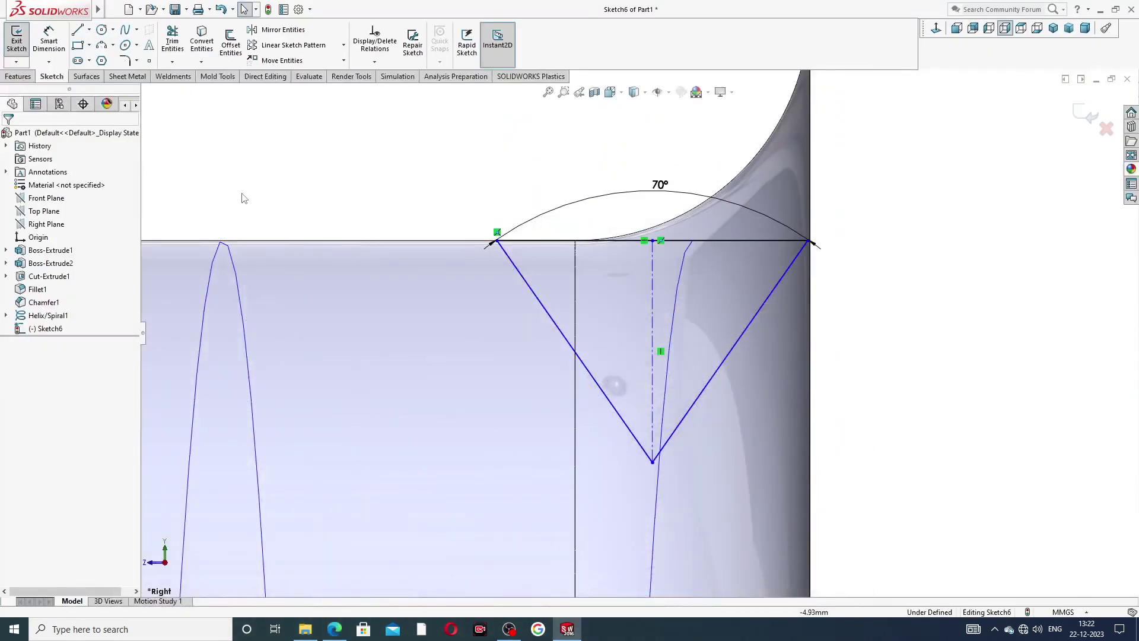
{"action": "left_click", "coordinate": [49, 39]}
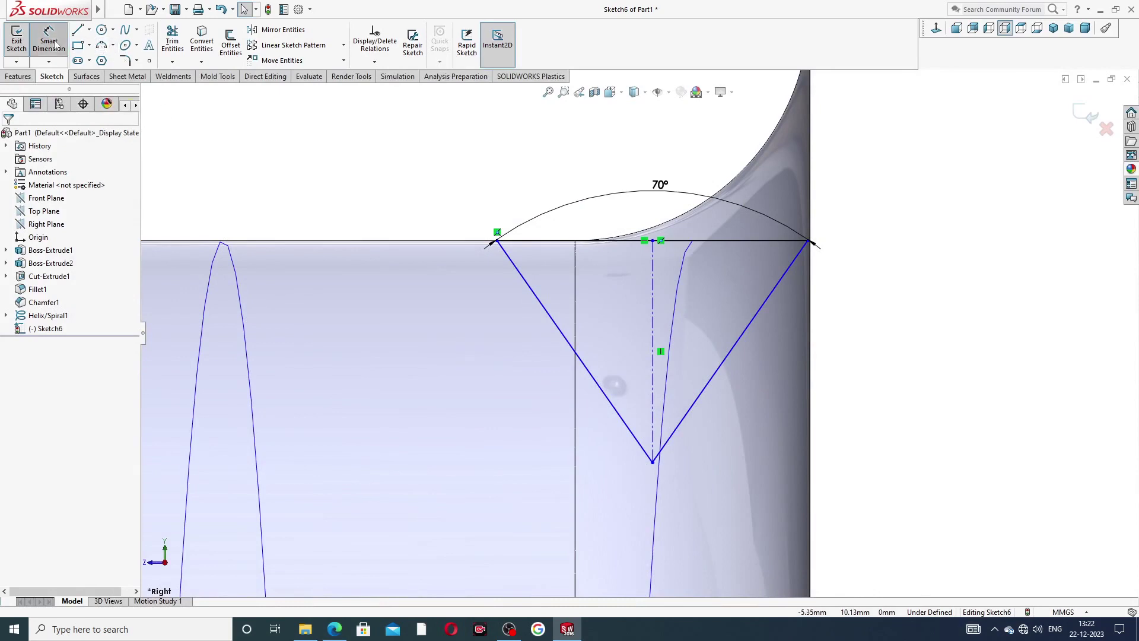
{"action": "left_click", "coordinate": [652, 294]}
{"action": "left_click", "coordinate": [479, 332]}
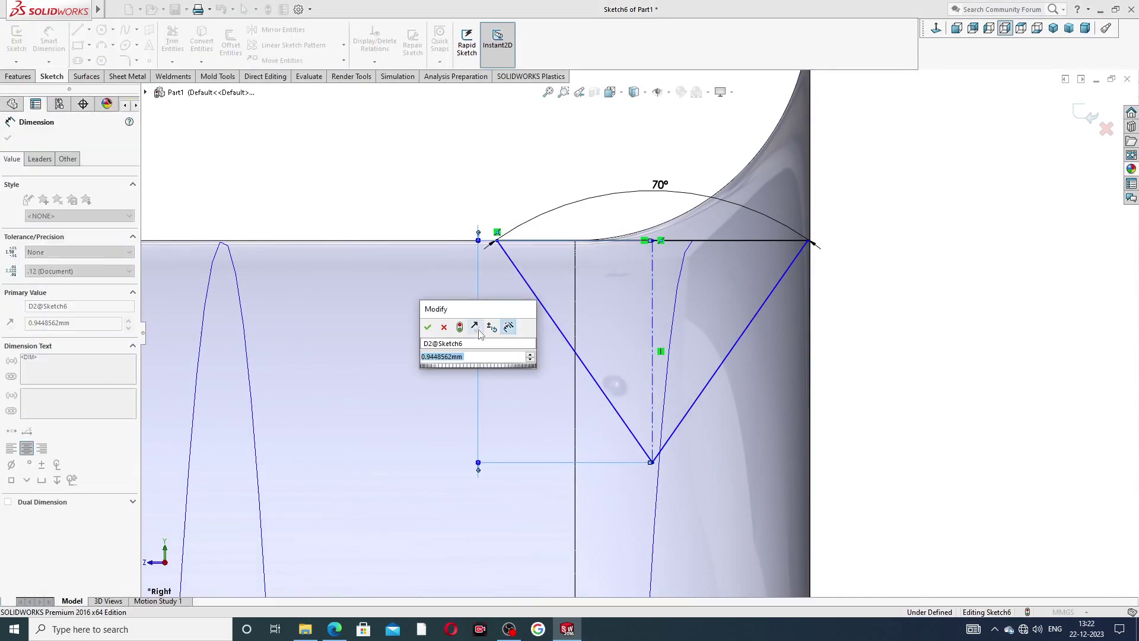
{"action": "type", "text": "1"}
{"action": "key", "text": "Return"}
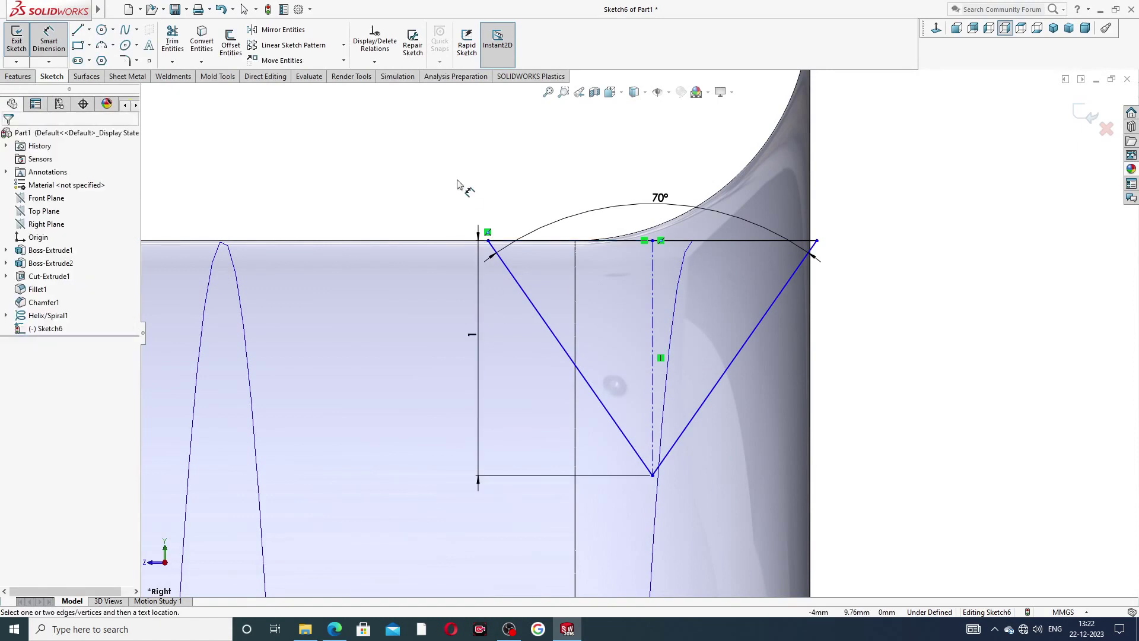
{"action": "left_click_drag", "start_coordinate": [658, 198], "coordinate": [654, 168]}
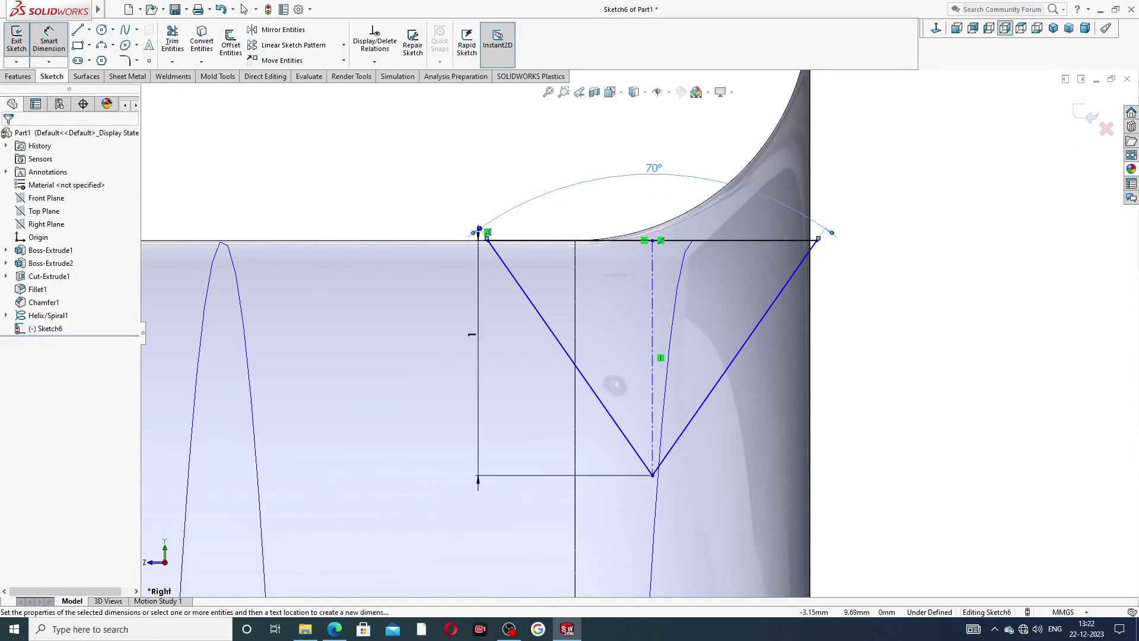
{"action": "left_click", "coordinate": [487, 160]}
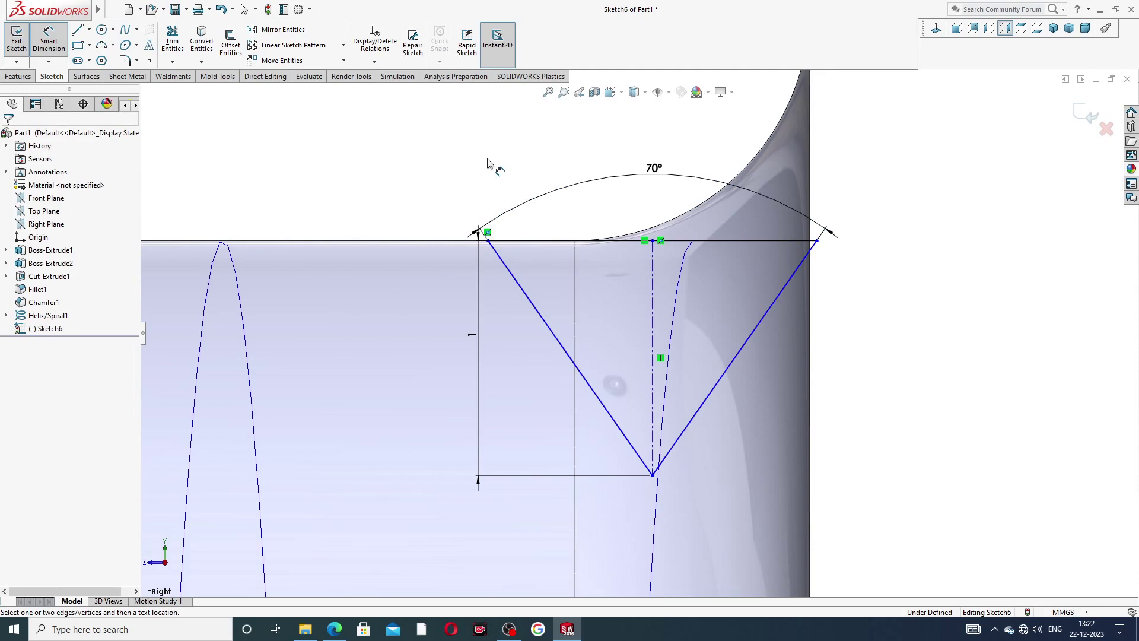
{"action": "scroll", "coordinate": [543, 218], "scroll_direction": "up", "scroll_amount": 5}
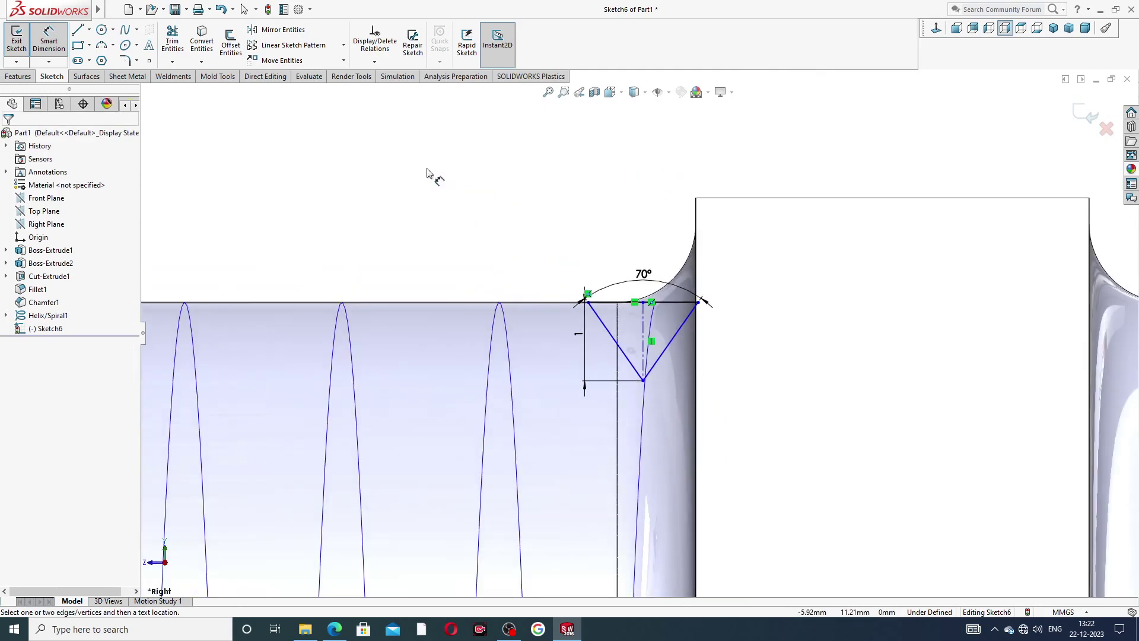
{"action": "right_click", "coordinate": [428, 173]}
{"action": "left_click", "coordinate": [465, 176]}
Shift the triangle along the nipple's outer edge, slightly away from the collar, so its upper corner clears the collar face
{"action": "scroll", "coordinate": [687, 335], "scroll_direction": "down", "scroll_amount": 6}
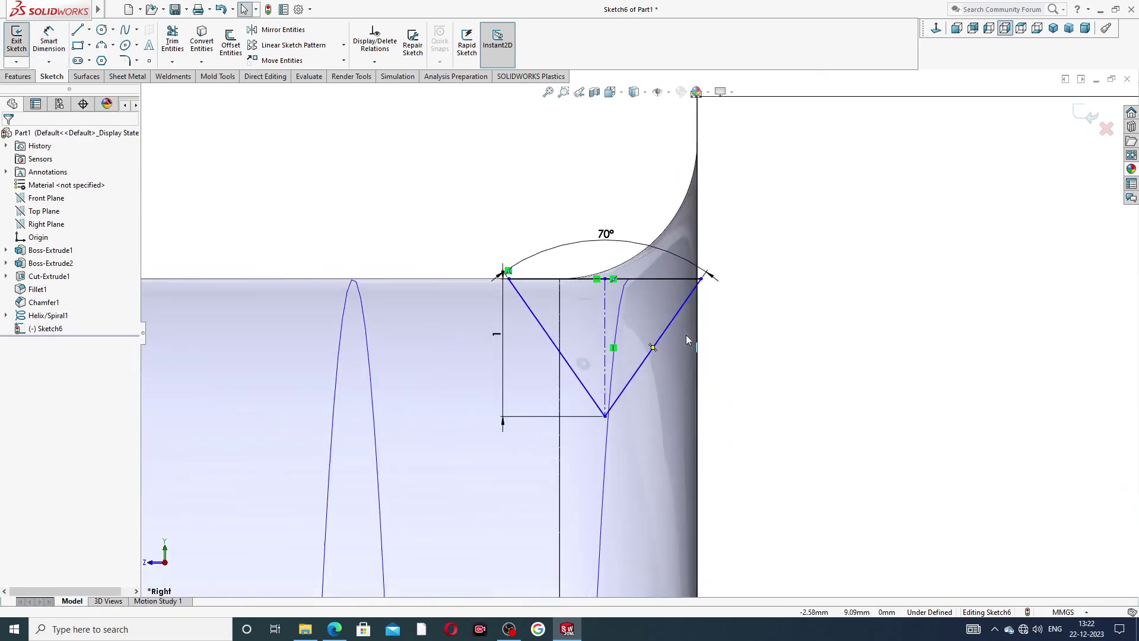
{"action": "left_click_drag", "start_coordinate": [692, 202], "coordinate": [669, 207]}
{"action": "left_click", "coordinate": [434, 135]}
{"action": "scroll", "coordinate": [461, 144], "scroll_direction": "up", "scroll_amount": 4}
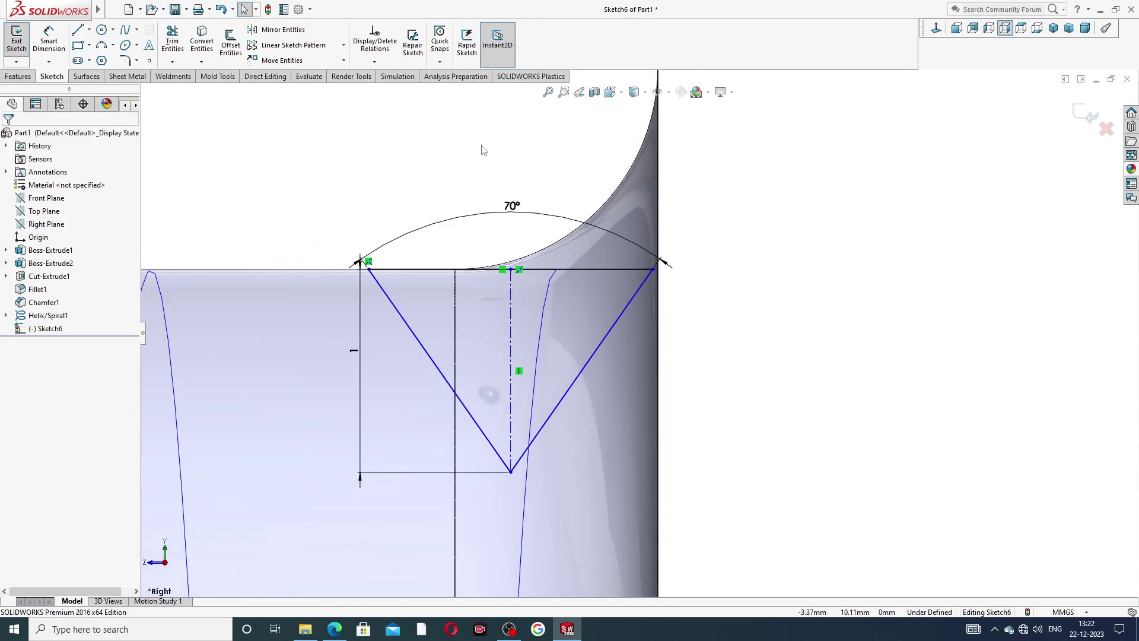
{"action": "left_click", "coordinate": [652, 270]}
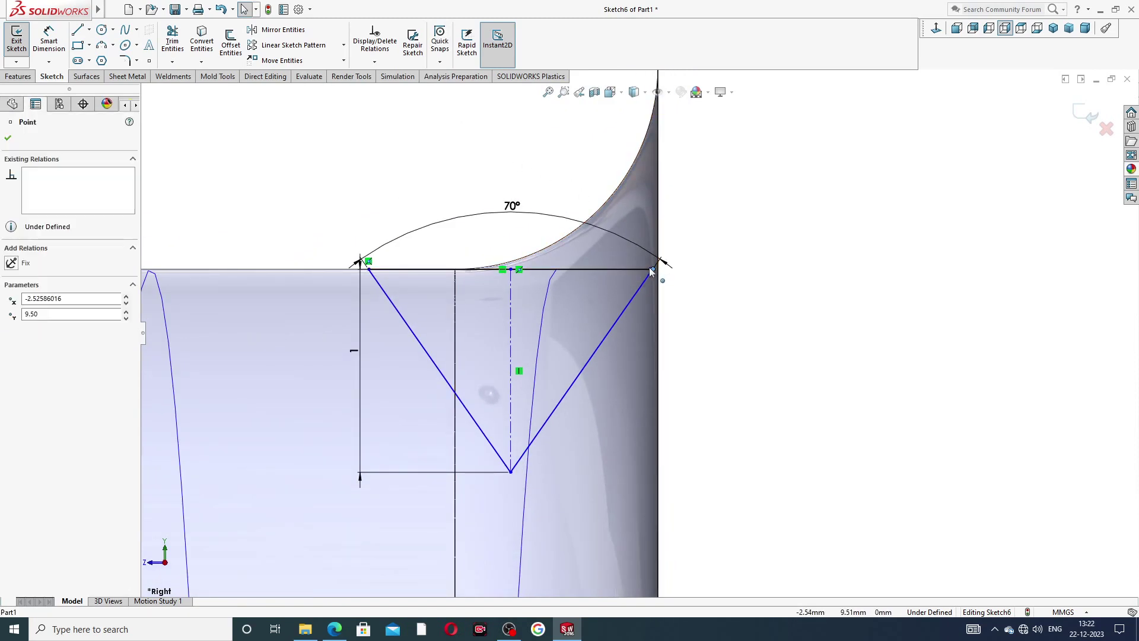
{"action": "left_click_drag", "start_coordinate": [652, 271], "coordinate": [646, 270]}
{"action": "left_click", "coordinate": [490, 189]}
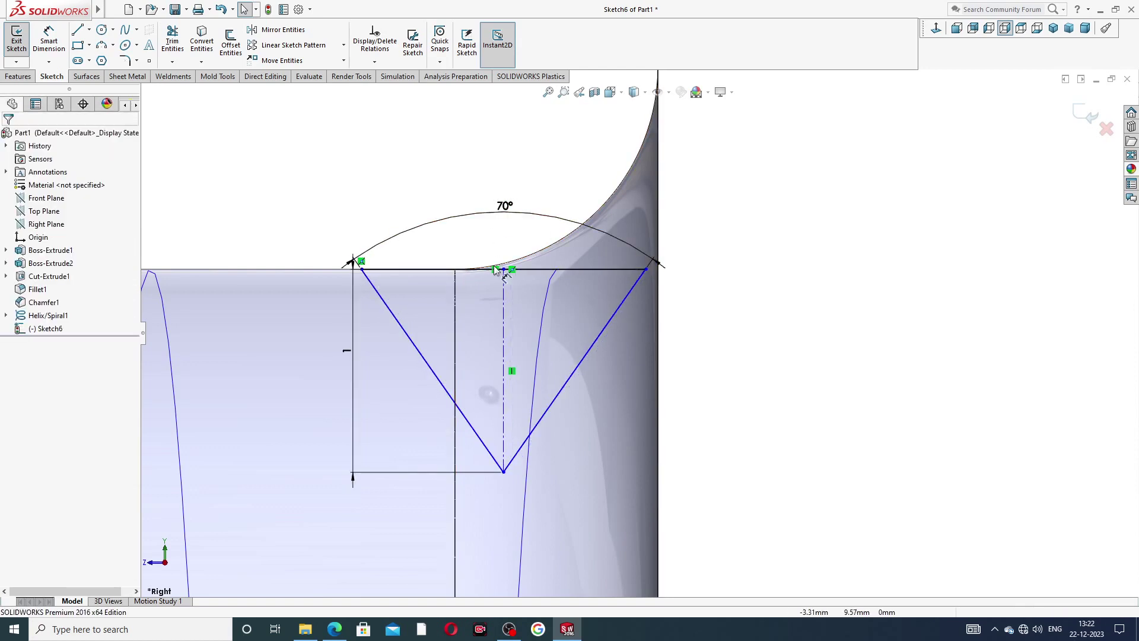
Finish the triangular thread-profile sketch and cut it as a sweep along the helix on the nipple's outer surface
{"action": "scroll", "coordinate": [478, 362], "scroll_direction": "down", "scroll_amount": 2}
{"action": "scroll", "coordinate": [487, 357], "scroll_direction": "up", "scroll_amount": 3}
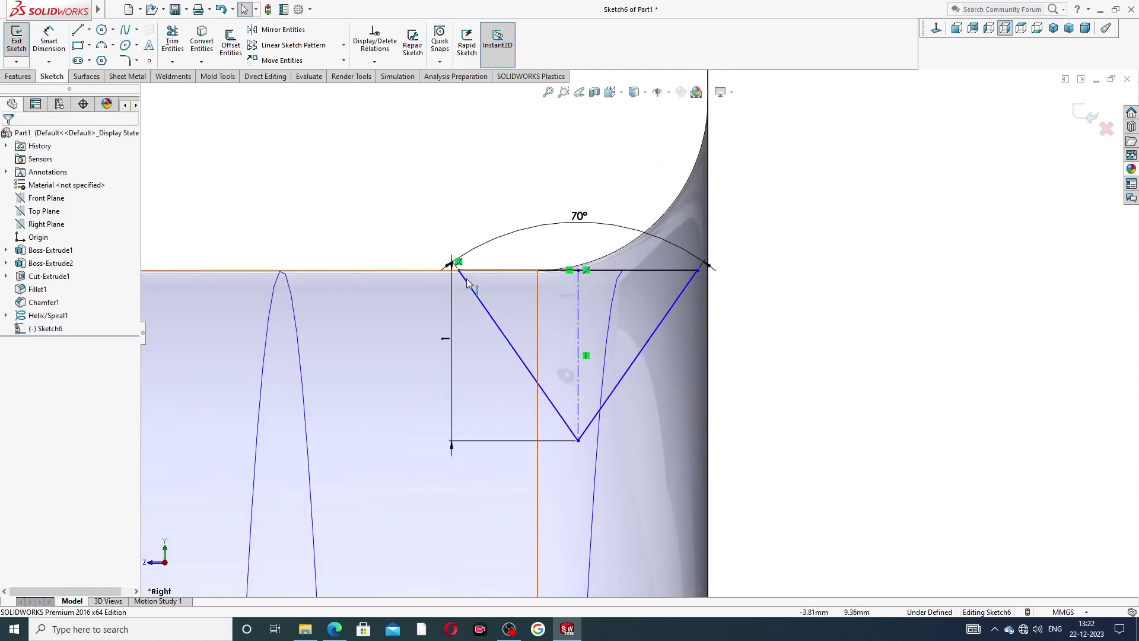
{"action": "left_click", "coordinate": [1087, 111]}
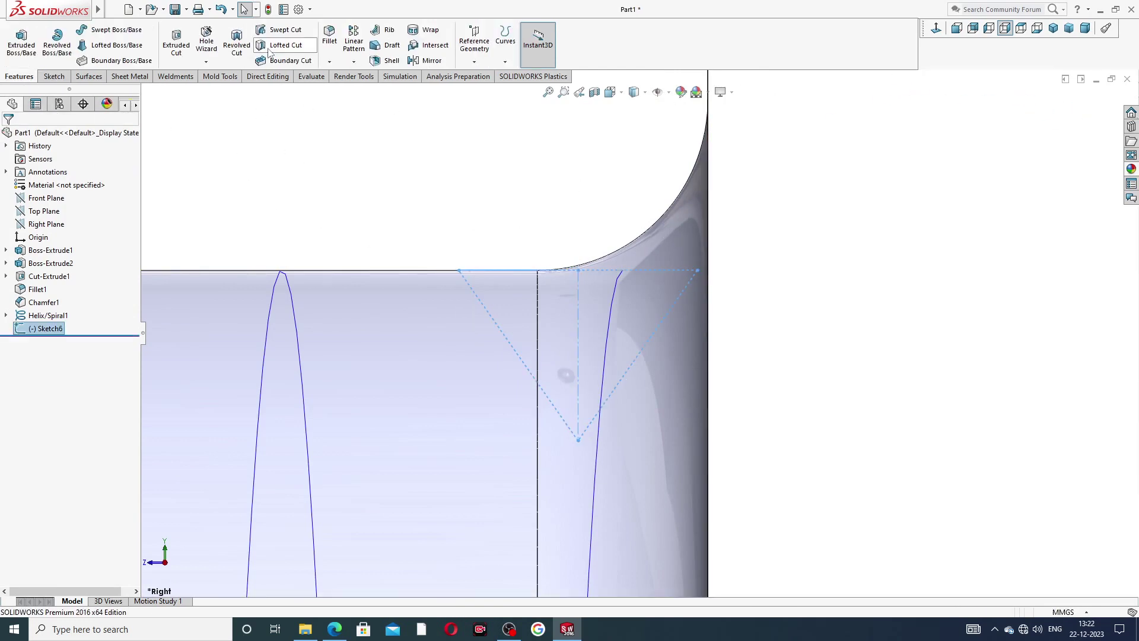
{"action": "left_click", "coordinate": [278, 31]}
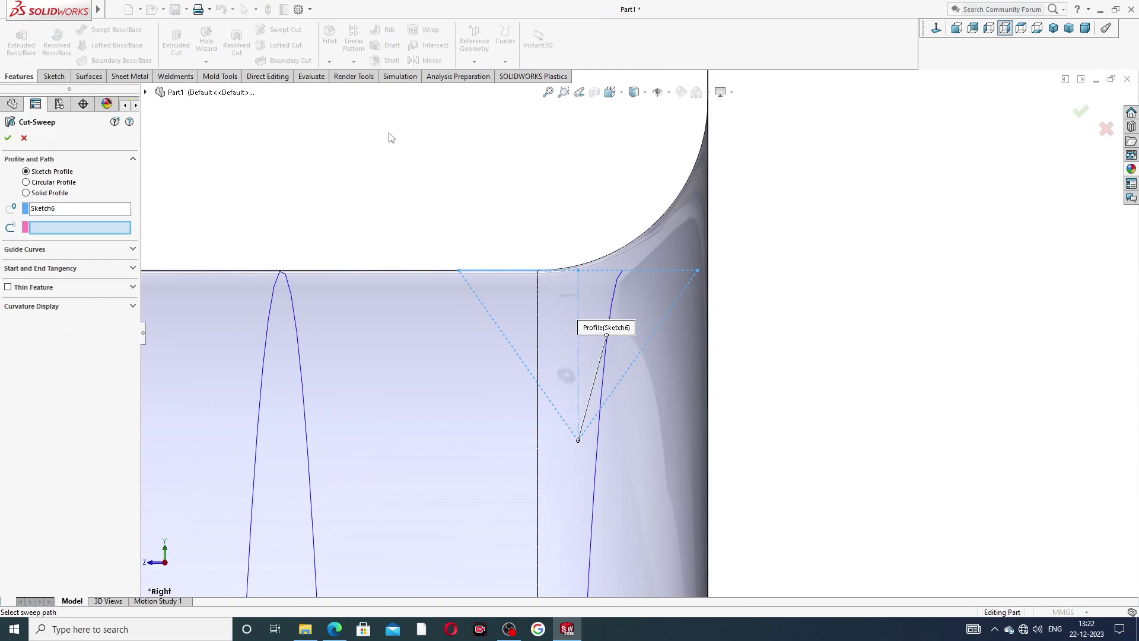
{"action": "scroll", "coordinate": [391, 138], "scroll_direction": "up", "scroll_amount": 4}
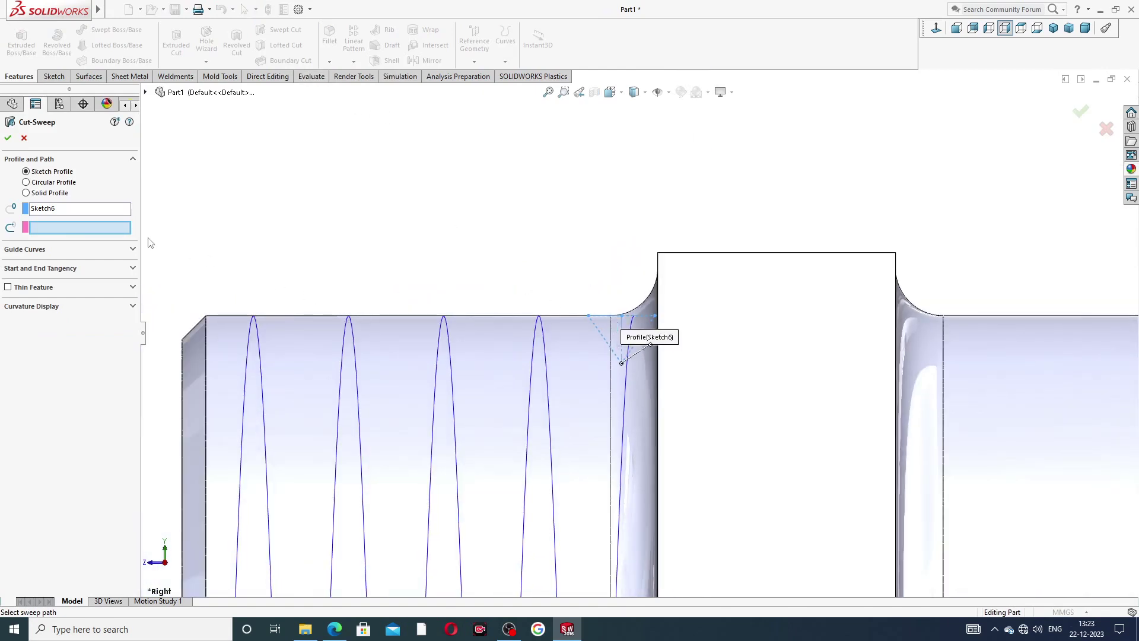
{"action": "left_click", "coordinate": [452, 337]}
{"action": "scroll", "coordinate": [451, 337], "scroll_direction": "up", "scroll_amount": 4}
{"action": "scroll", "coordinate": [469, 371], "scroll_direction": "up", "scroll_amount": 3}
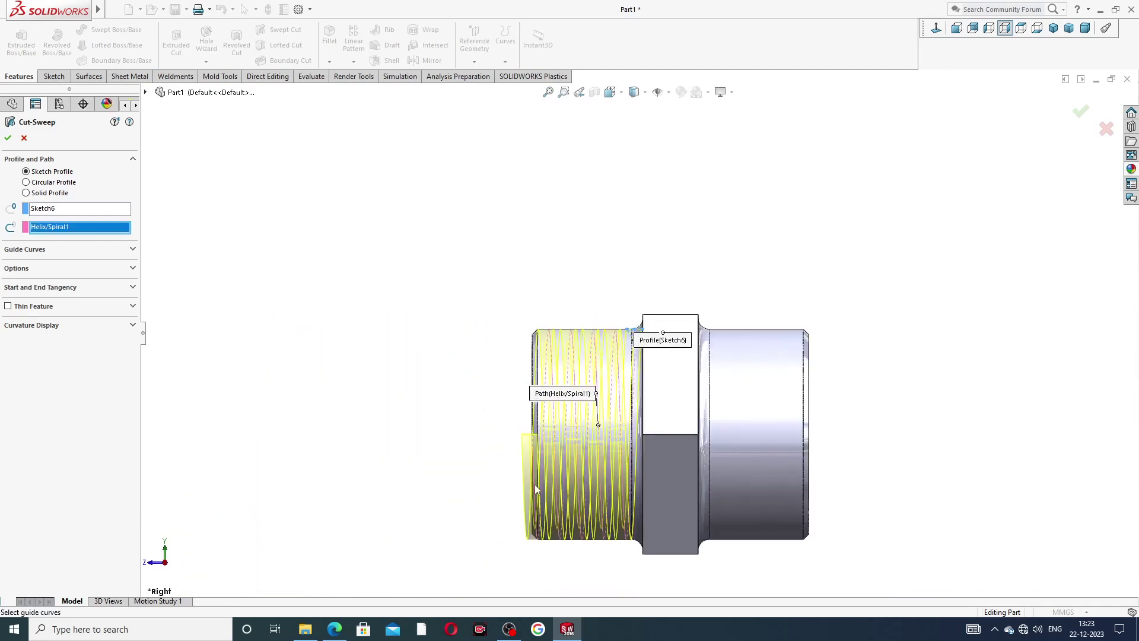
{"action": "scroll", "coordinate": [537, 485], "scroll_direction": "down", "scroll_amount": 2}
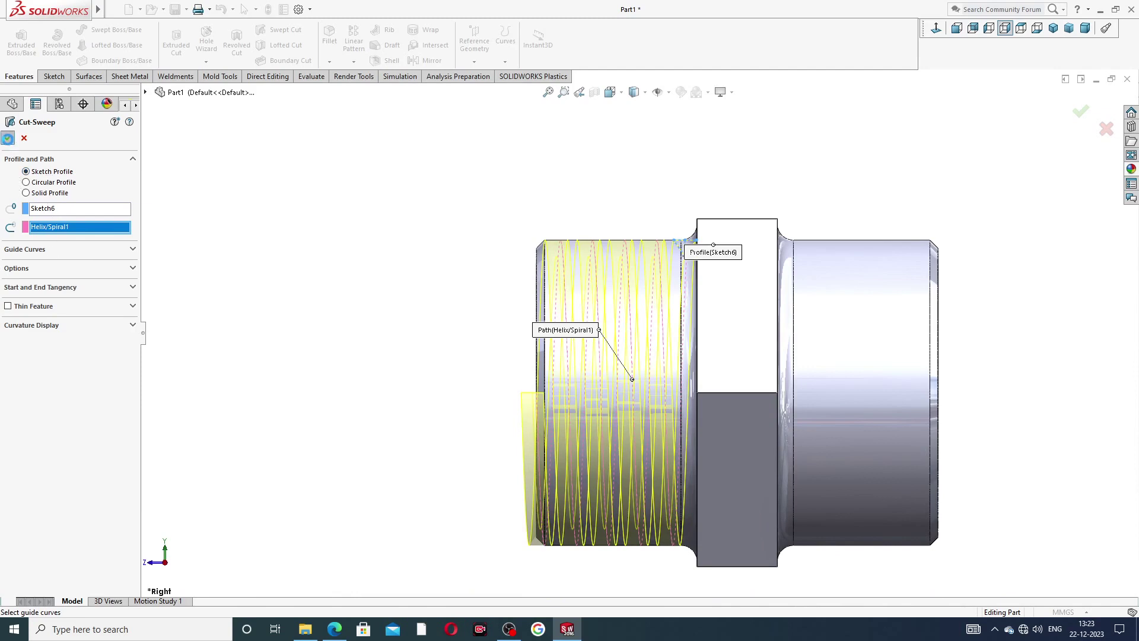
{"action": "left_click", "coordinate": [8, 138]}
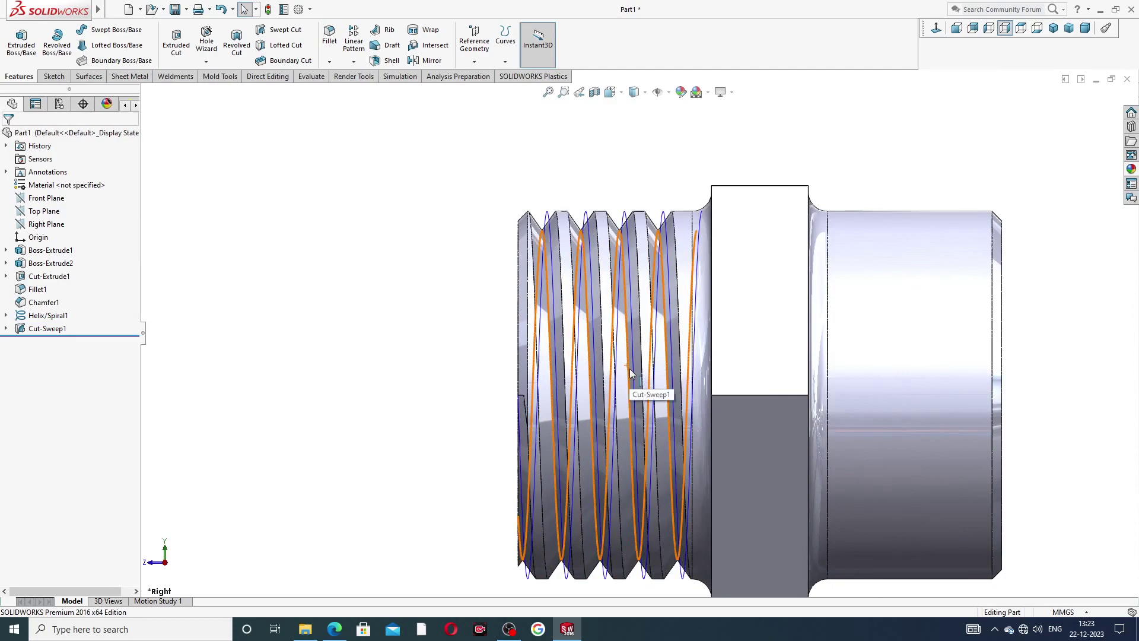
Hide the helix curve that runs around the nipple's threaded end
{"action": "middle_click_drag", "start_coordinate": [629, 368], "coordinate": [637, 295]}
{"action": "scroll", "coordinate": [570, 277], "scroll_direction": "up", "scroll_amount": 2}
{"action": "scroll", "coordinate": [570, 277], "scroll_direction": "down", "scroll_amount": 5}
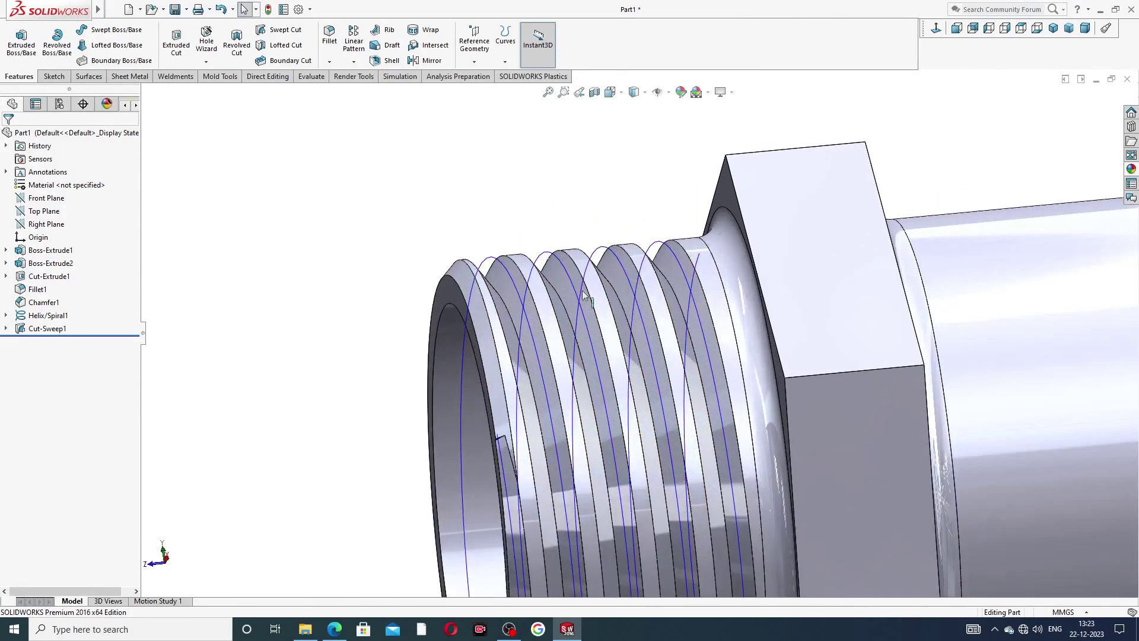
{"action": "left_click", "coordinate": [567, 272]}
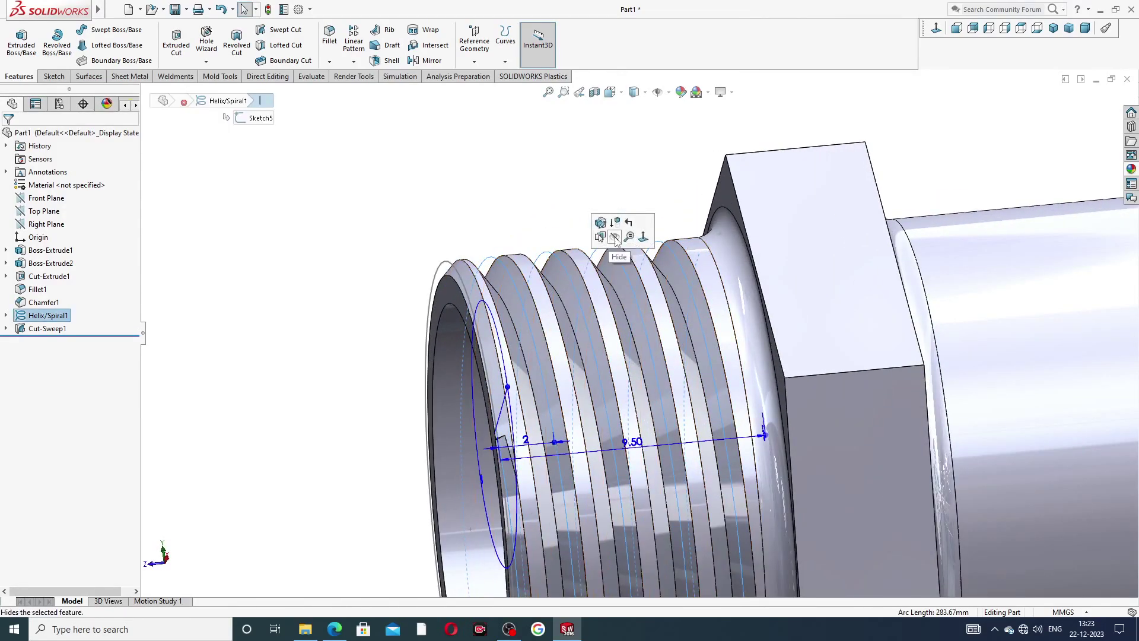
{"action": "left_click", "coordinate": [580, 212]}
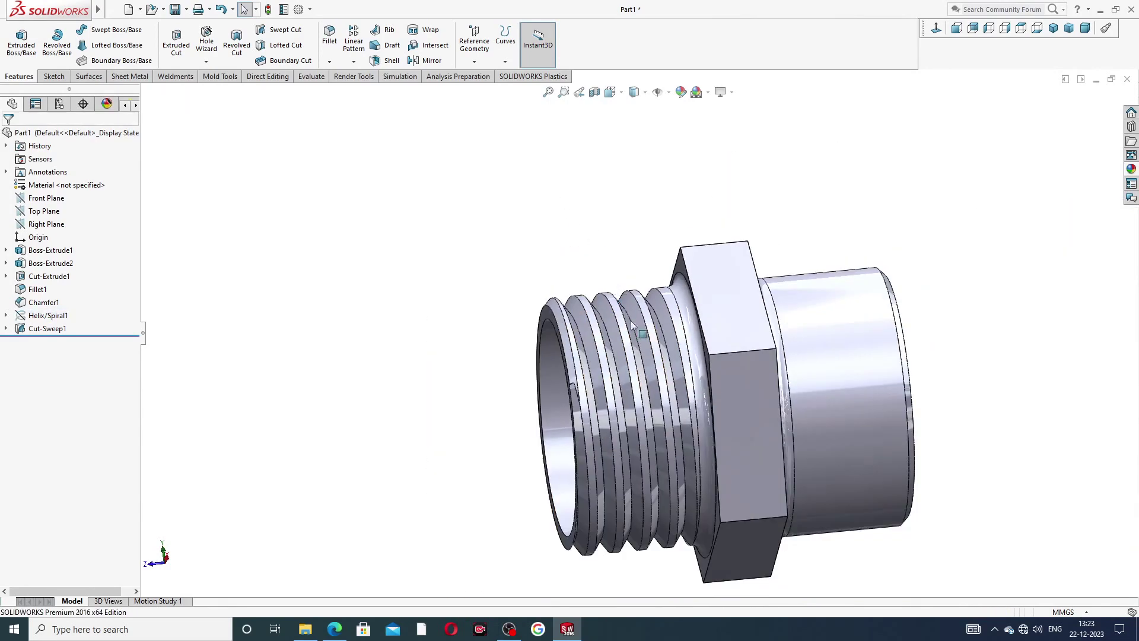
Examine the swept thread grooves up close, especially where they run out at the nipple's chamfered open end
{"action": "scroll", "coordinate": [633, 344], "scroll_direction": "up", "scroll_amount": 5}
{"action": "middle_click_drag", "start_coordinate": [633, 345], "coordinate": [534, 203]}
{"action": "scroll", "coordinate": [645, 410], "scroll_direction": "down", "scroll_amount": 2}
{"action": "scroll", "coordinate": [556, 430], "scroll_direction": "up", "scroll_amount": 3}
{"action": "scroll", "coordinate": [587, 155], "scroll_direction": "down", "scroll_amount": 8}
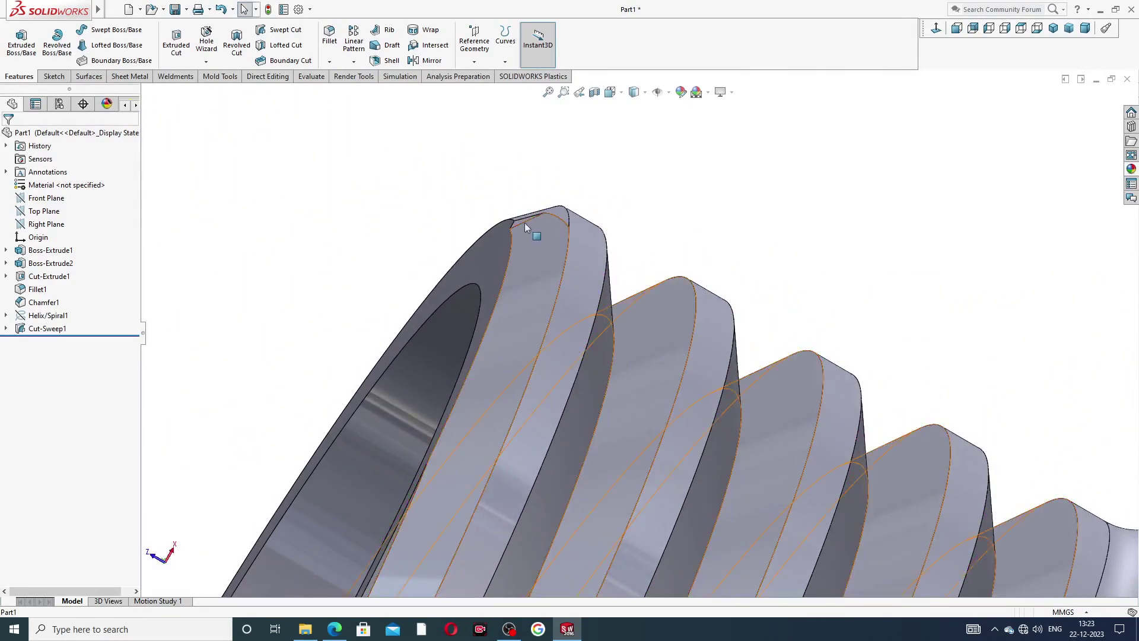
{"action": "scroll", "coordinate": [572, 267], "scroll_direction": "up", "scroll_amount": 8}
{"action": "middle_click_drag", "start_coordinate": [640, 335], "coordinate": [451, 264]}
{"action": "scroll", "coordinate": [426, 261], "scroll_direction": "down", "scroll_amount": 3}
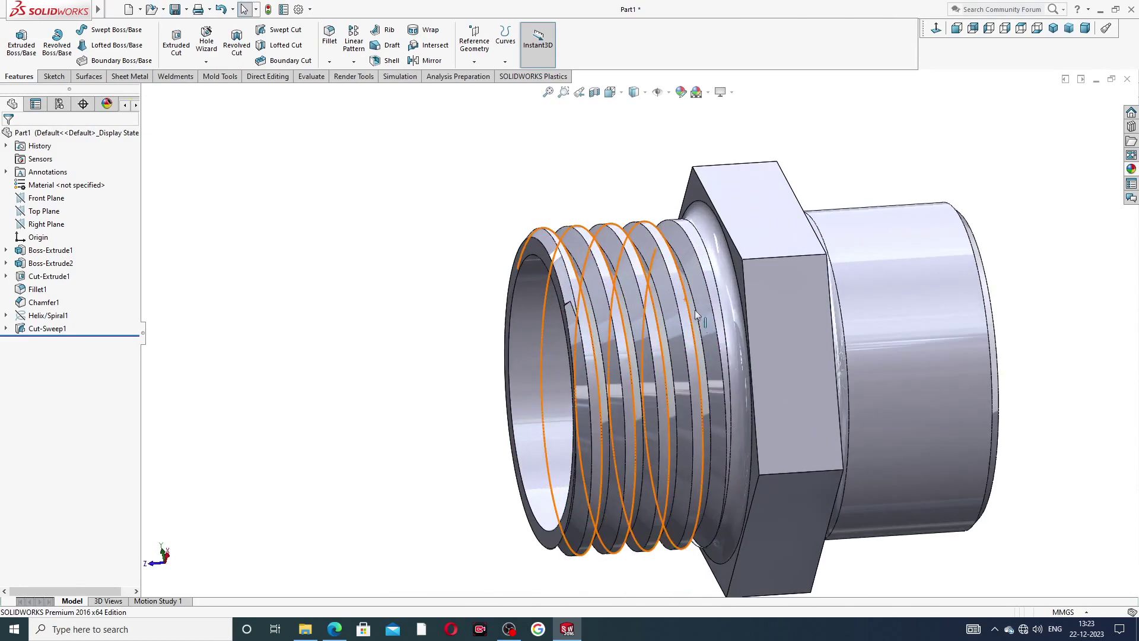
Mirror the swept thread cut about the Front Plane onto the nipple's other end
{"action": "left_click", "coordinate": [44, 204]}
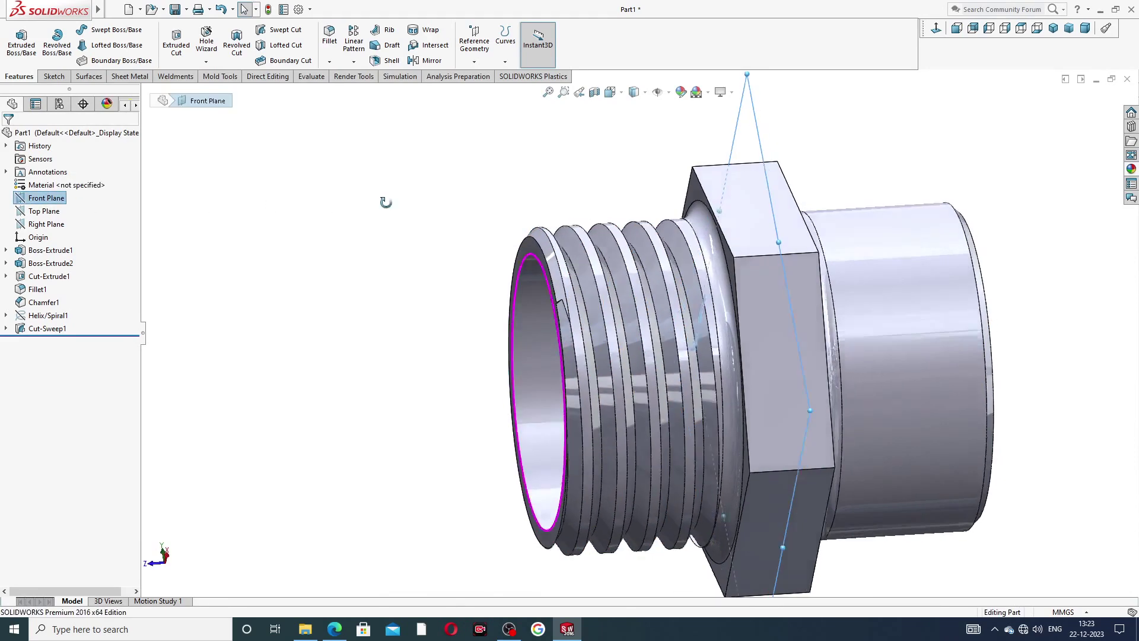
{"action": "key", "text": "ctrl+8"}
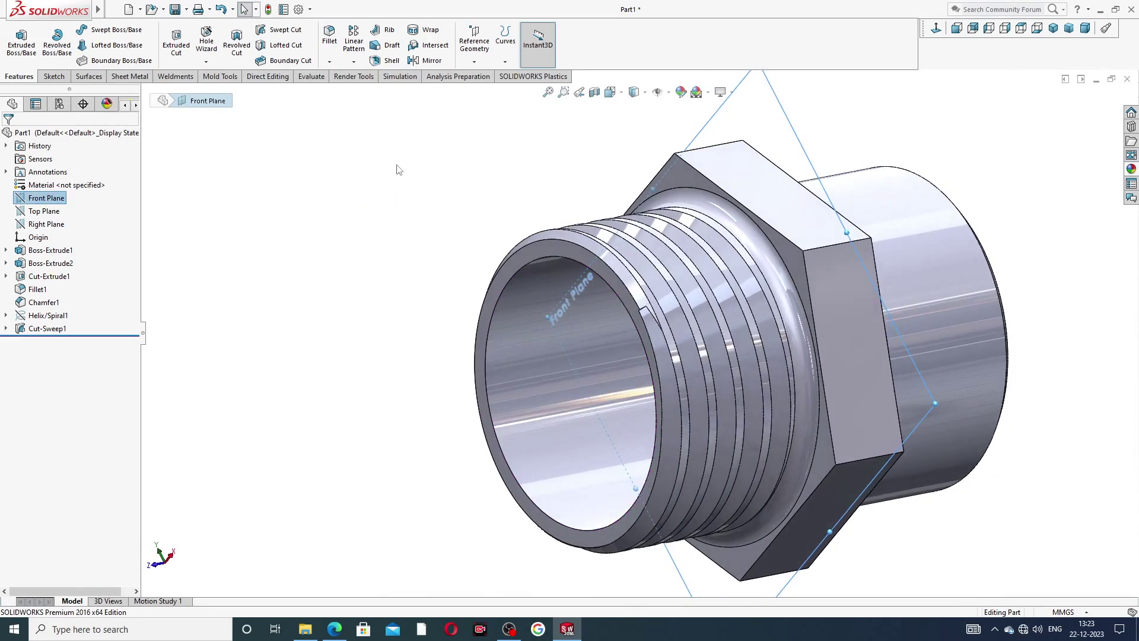
{"action": "left_click", "coordinate": [432, 61]}
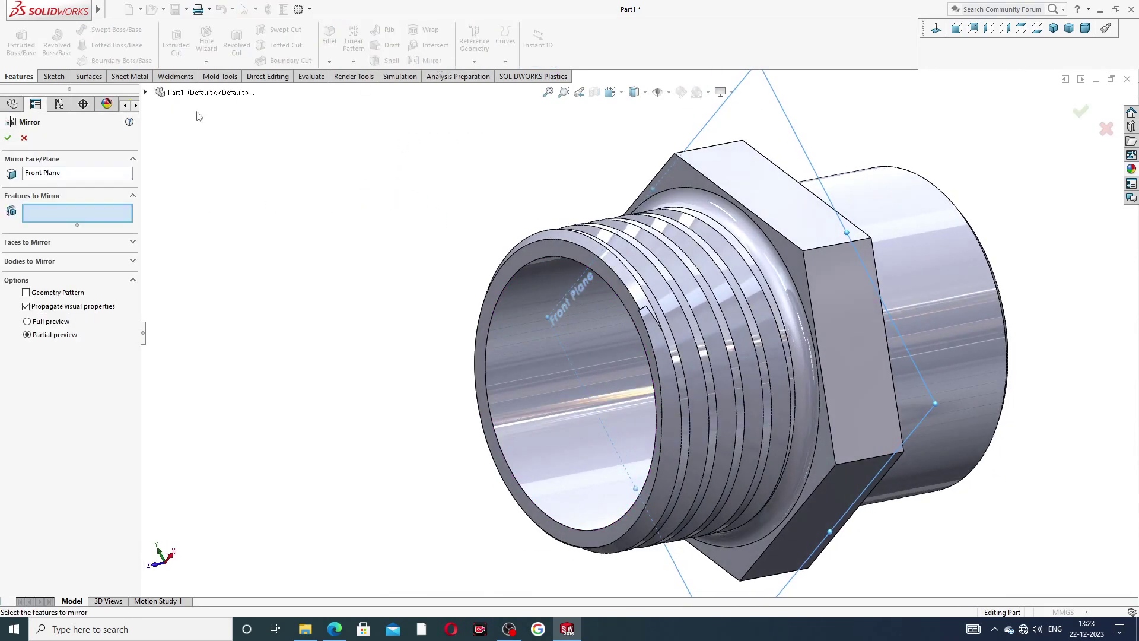
{"action": "left_click", "coordinate": [145, 93]}
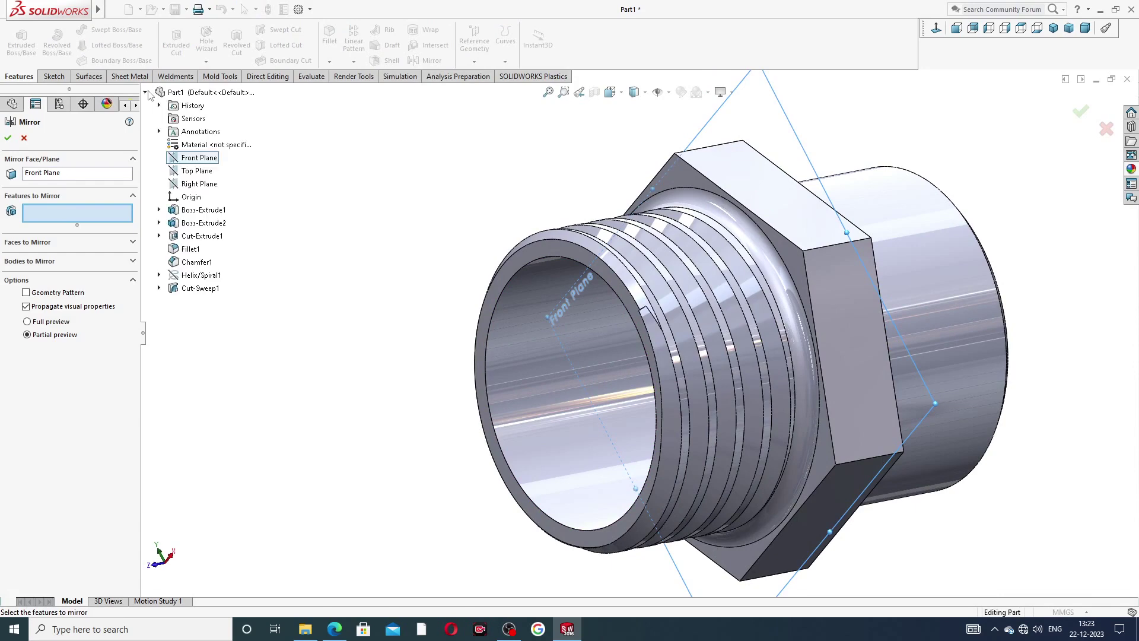
{"action": "left_click", "coordinate": [201, 289]}
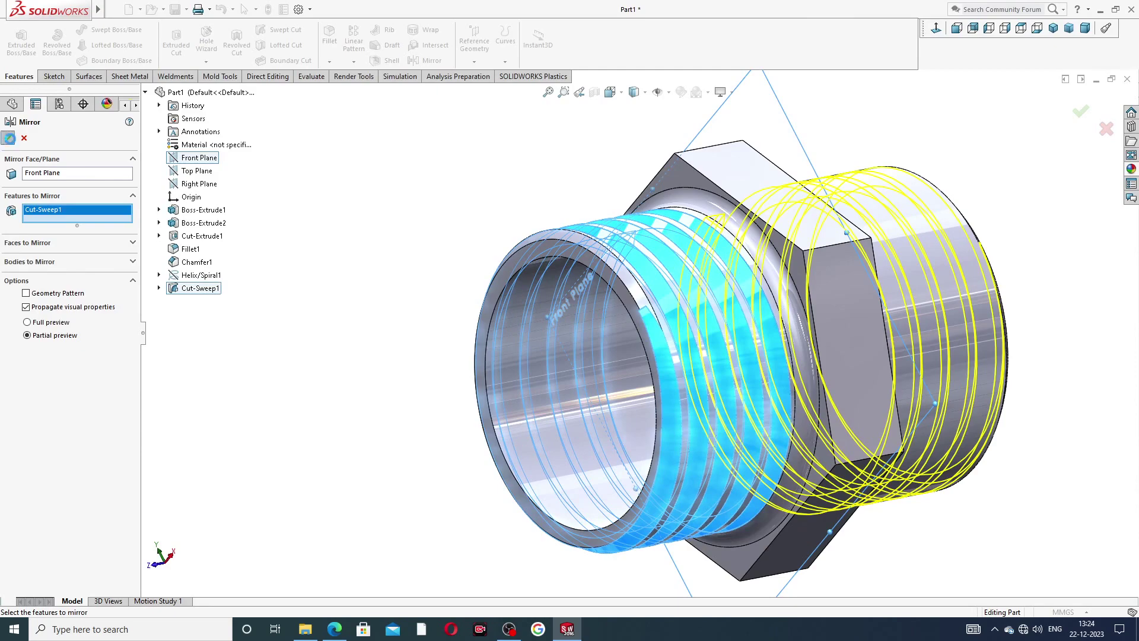
{"action": "left_click", "coordinate": [8, 137]}
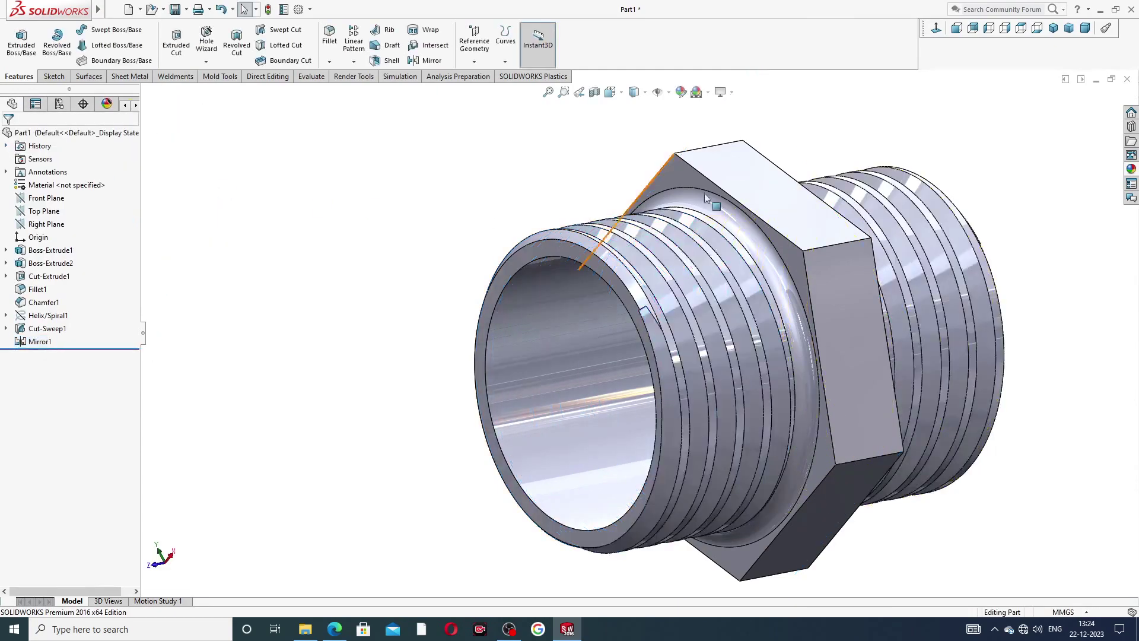
{"action": "scroll", "coordinate": [835, 236], "scroll_direction": "down", "scroll_amount": 3}
{"action": "scroll", "coordinate": [845, 237], "scroll_direction": "up", "scroll_amount": 6}
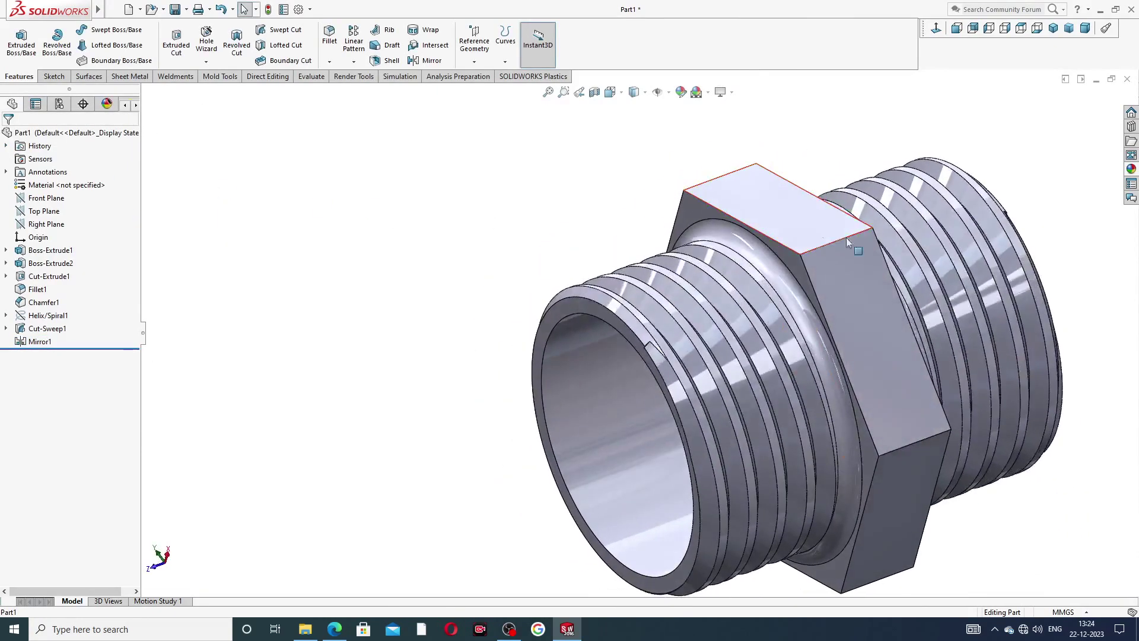
{"action": "middle_click_drag", "start_coordinate": [904, 266], "coordinate": [825, 331]}
{"action": "scroll", "coordinate": [825, 331], "scroll_direction": "down", "scroll_amount": 2}
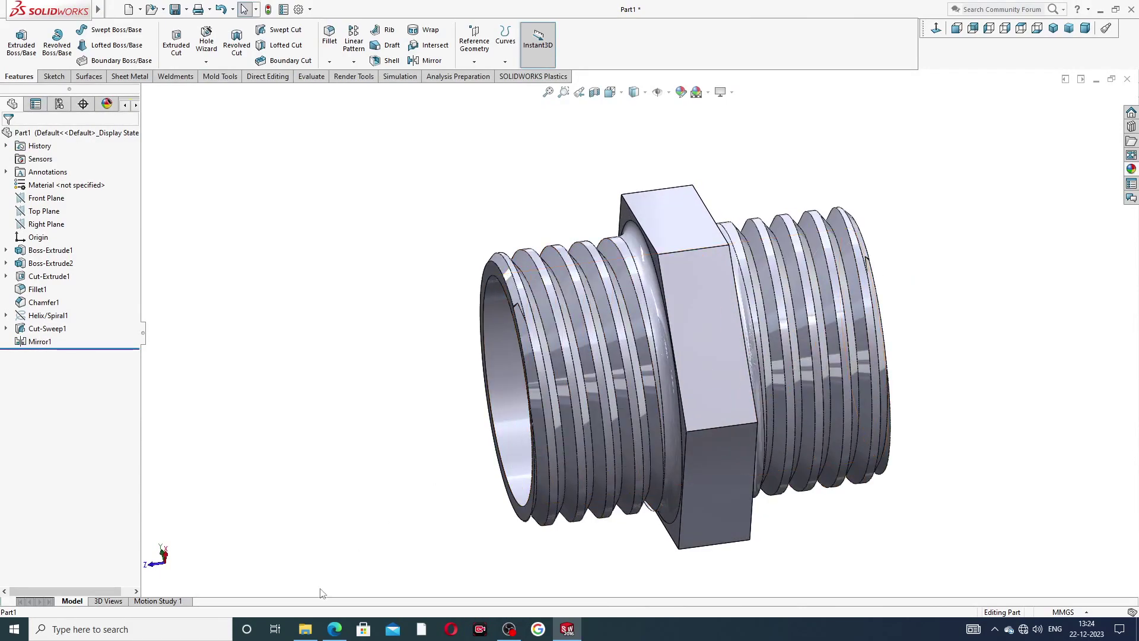
After comparing with the PDF drawing, apply the polished nickel metal appearance to the whole nipple
{"action": "left_click", "coordinate": [333, 627]}
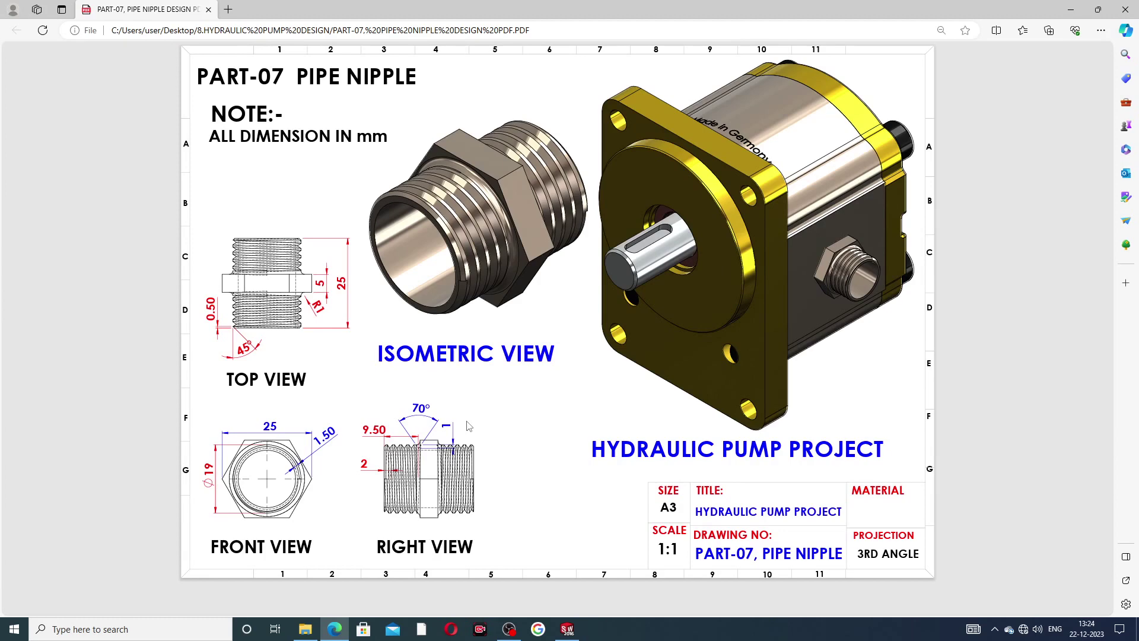
{"action": "left_click", "coordinate": [567, 629]}
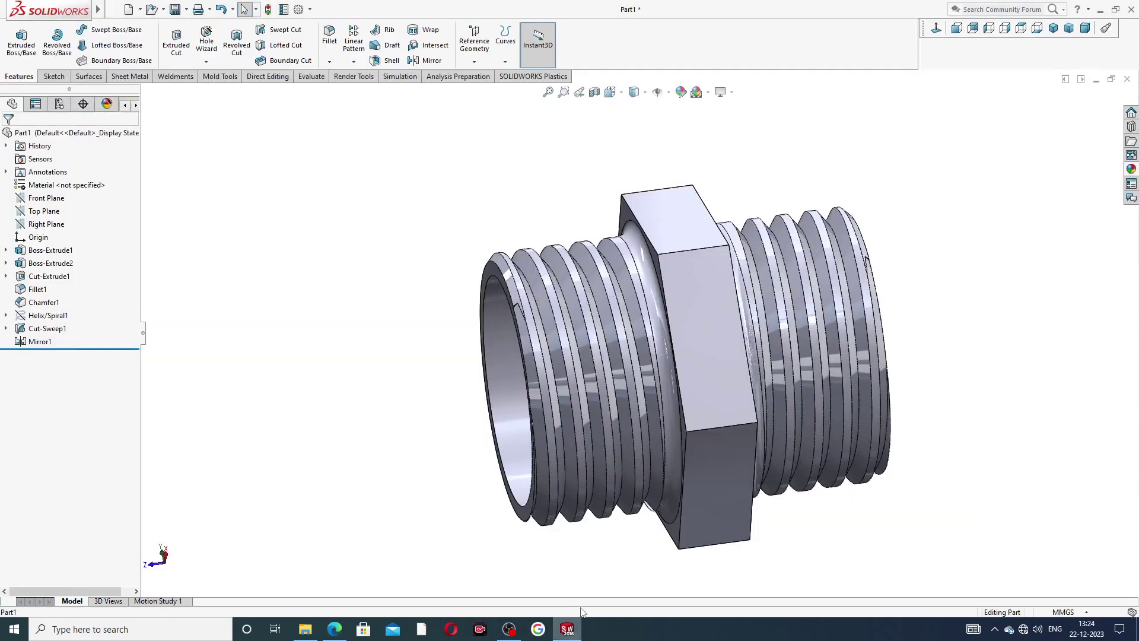
{"action": "left_click", "coordinate": [1131, 170]}
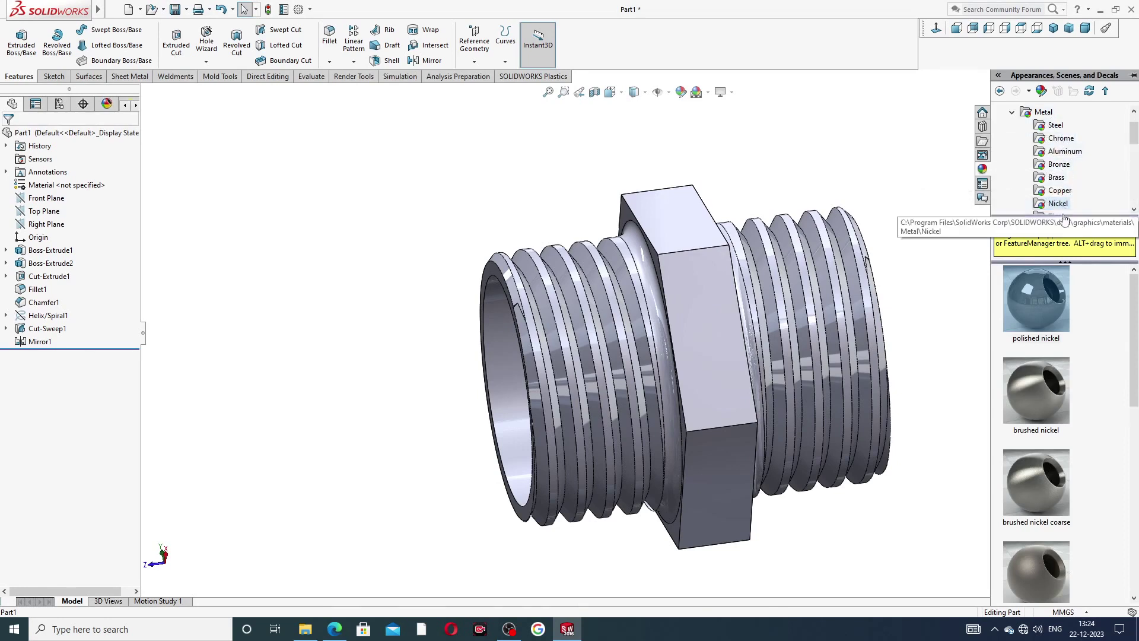
{"action": "double_click", "coordinate": [1046, 299]}
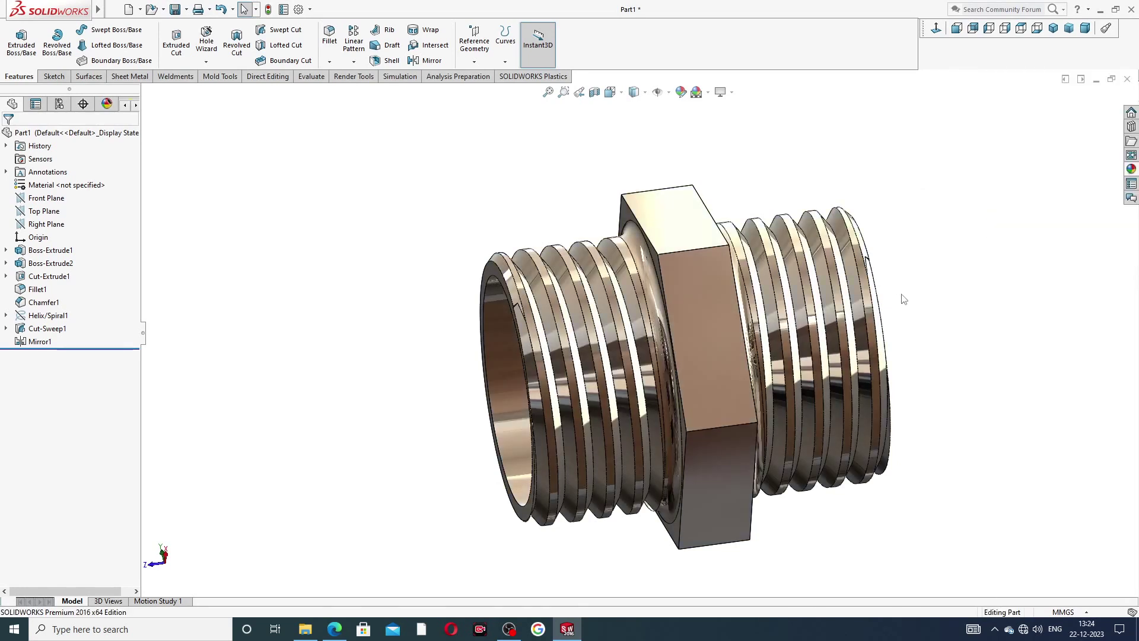
{"action": "middle_click_drag", "start_coordinate": [902, 300], "coordinate": [728, 305]}
{"action": "left_click", "coordinate": [936, 31]}
{"action": "scroll", "coordinate": [736, 327], "scroll_direction": "down", "scroll_amount": 2}
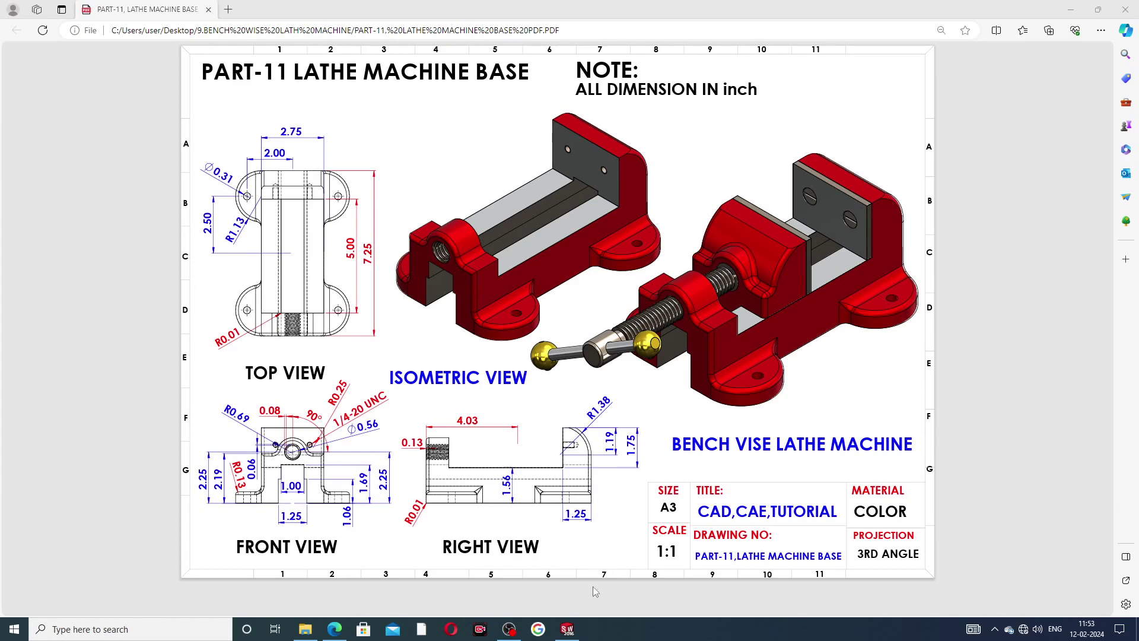
Switch from the PART-11 PDF drawing to SOLIDWORKS and examine the finished lathe machine base from several angles, including its threaded bore and mounting feet
{"action": "left_click", "coordinate": [567, 629]}
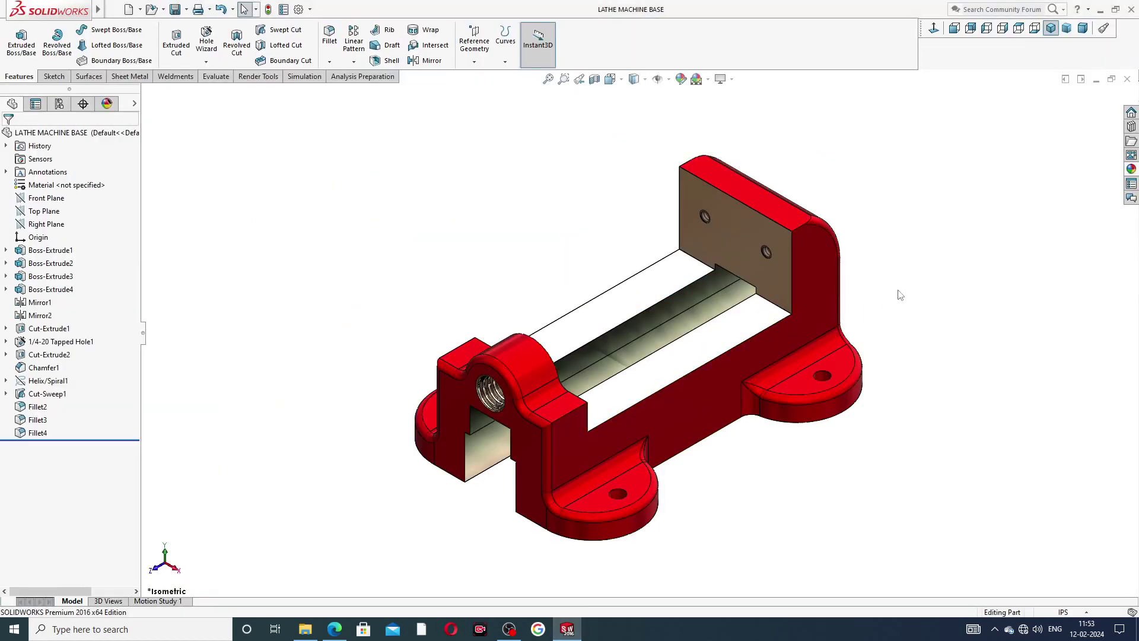
{"action": "middle_click_drag", "start_coordinate": [897, 292], "coordinate": [913, 229]}
{"action": "scroll", "coordinate": [676, 388], "scroll_direction": "down", "scroll_amount": 1}
{"action": "scroll", "coordinate": [682, 379], "scroll_direction": "down", "scroll_amount": 1}
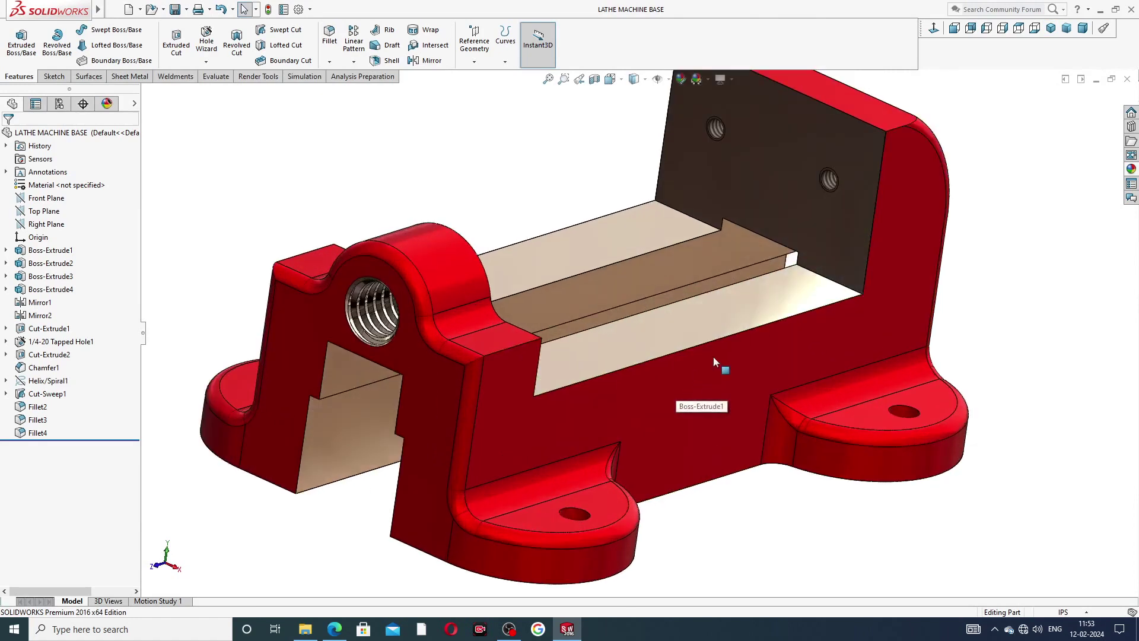
{"action": "scroll", "coordinate": [721, 344], "scroll_direction": "up", "scroll_amount": 2}
{"action": "middle_click_drag", "start_coordinate": [697, 320], "coordinate": [651, 320]}
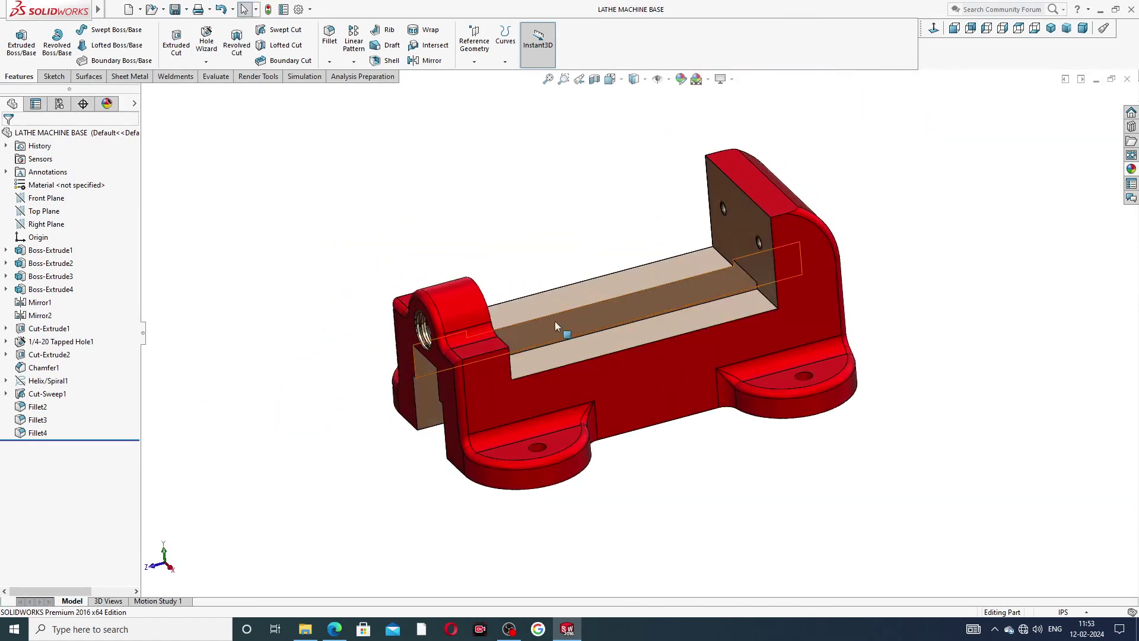
{"action": "middle_click_drag", "start_coordinate": [556, 319], "coordinate": [600, 302]}
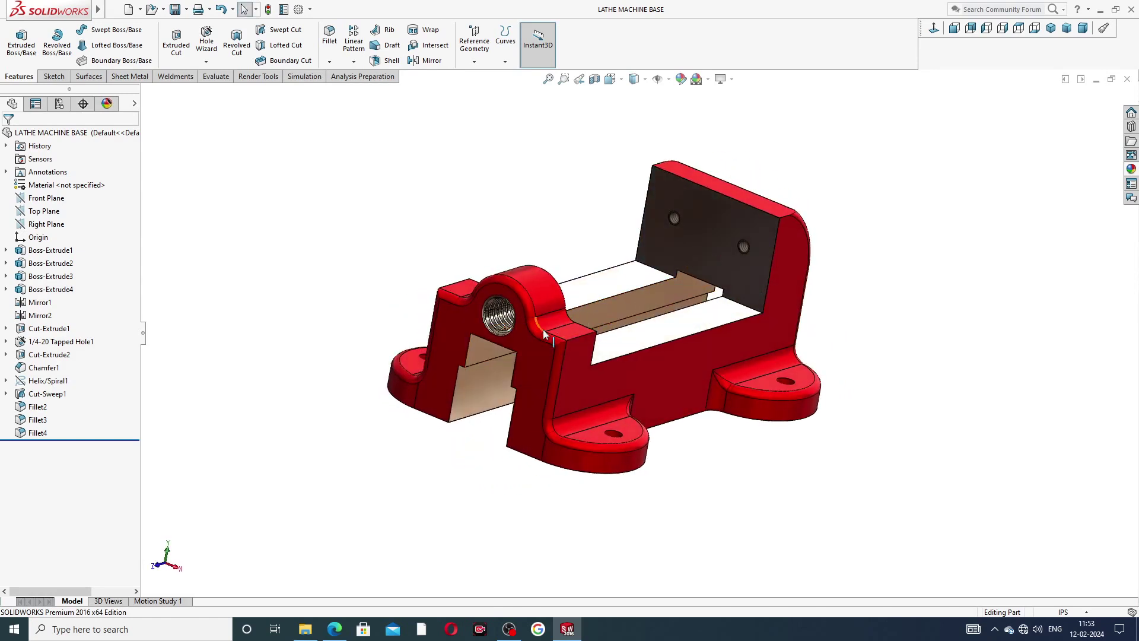
{"action": "scroll", "coordinate": [542, 329], "scroll_direction": "down", "scroll_amount": 2}
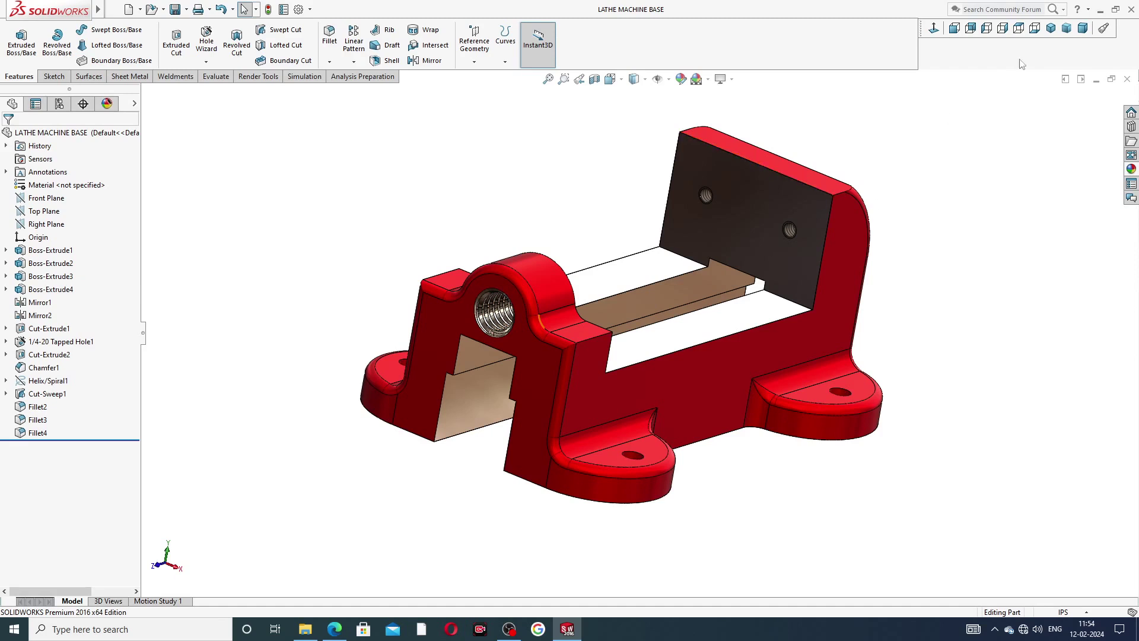
{"action": "left_click", "coordinate": [1050, 29]}
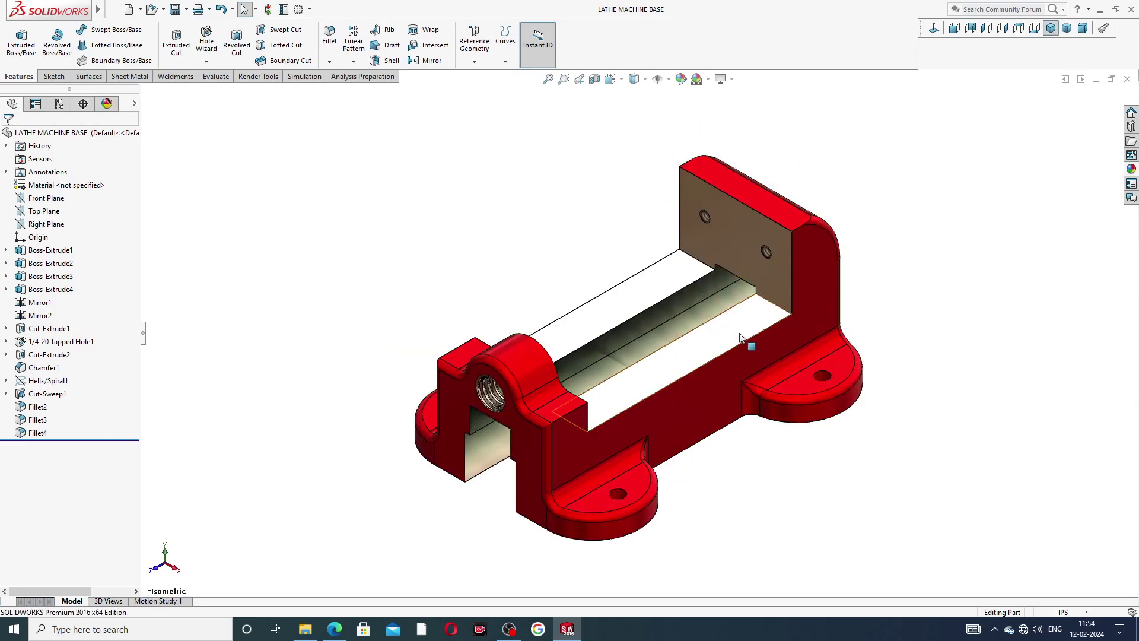
{"action": "middle_click_drag", "start_coordinate": [749, 338], "coordinate": [811, 340]}
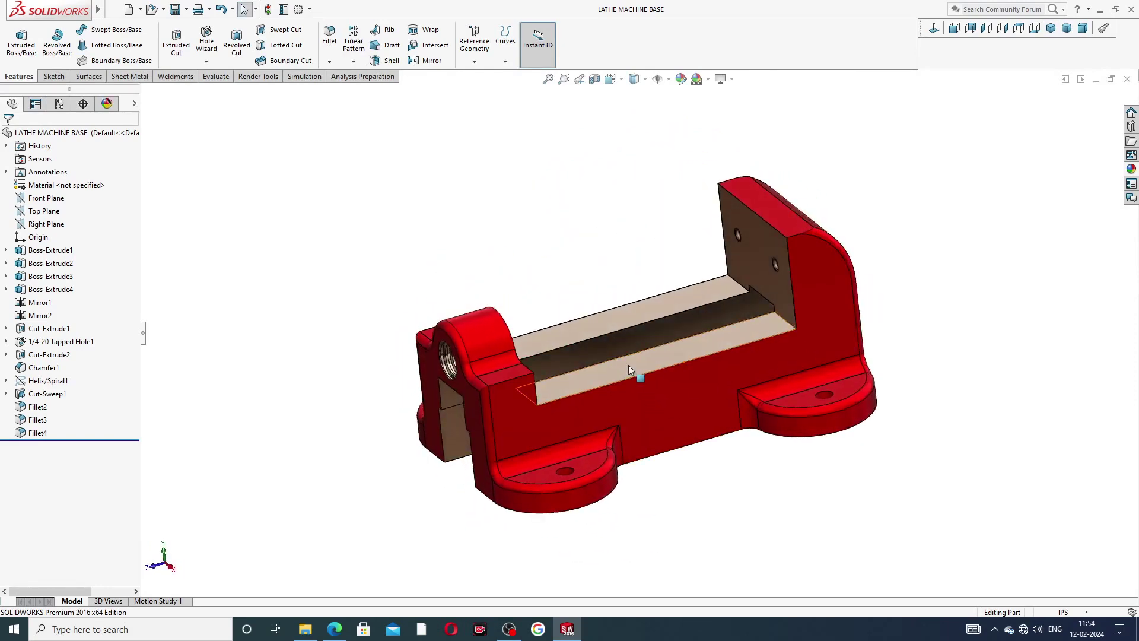
{"action": "middle_click_drag", "start_coordinate": [628, 364], "coordinate": [660, 401]}
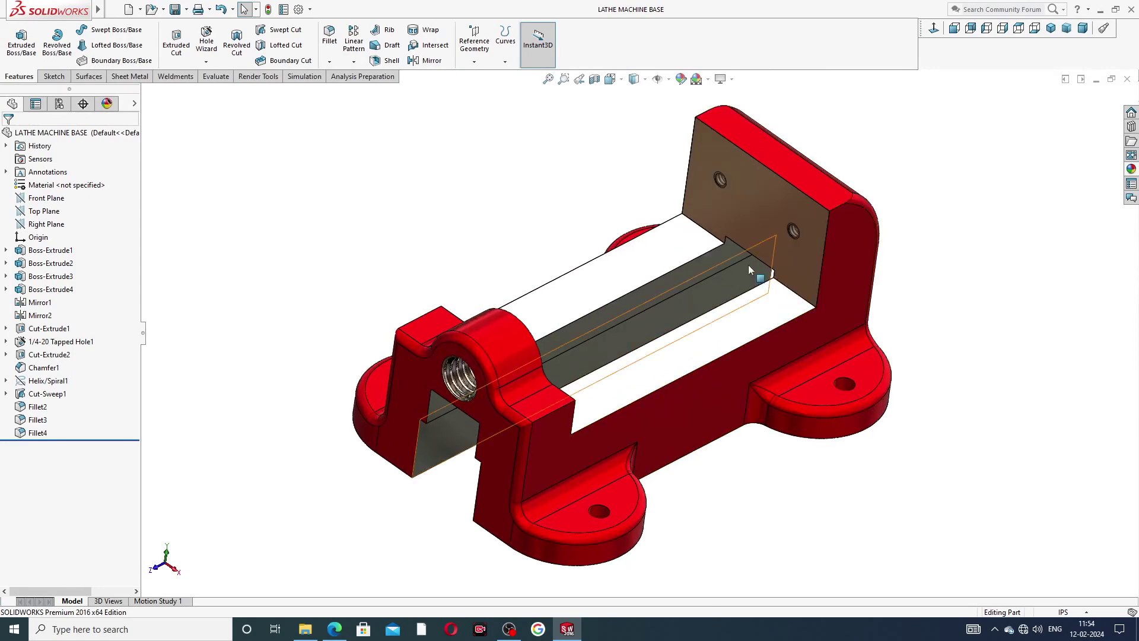
{"action": "mouse_move", "coordinate": [748, 265]}
{"action": "middle_mouse_down"}
{"action": "mouse_move", "coordinate": [696, 226]}
{"action": "mouse_move", "coordinate": [765, 258]}
{"action": "mouse_move", "coordinate": [803, 241]}
{"action": "mouse_move", "coordinate": [740, 279]}
{"action": "middle_mouse_up"}
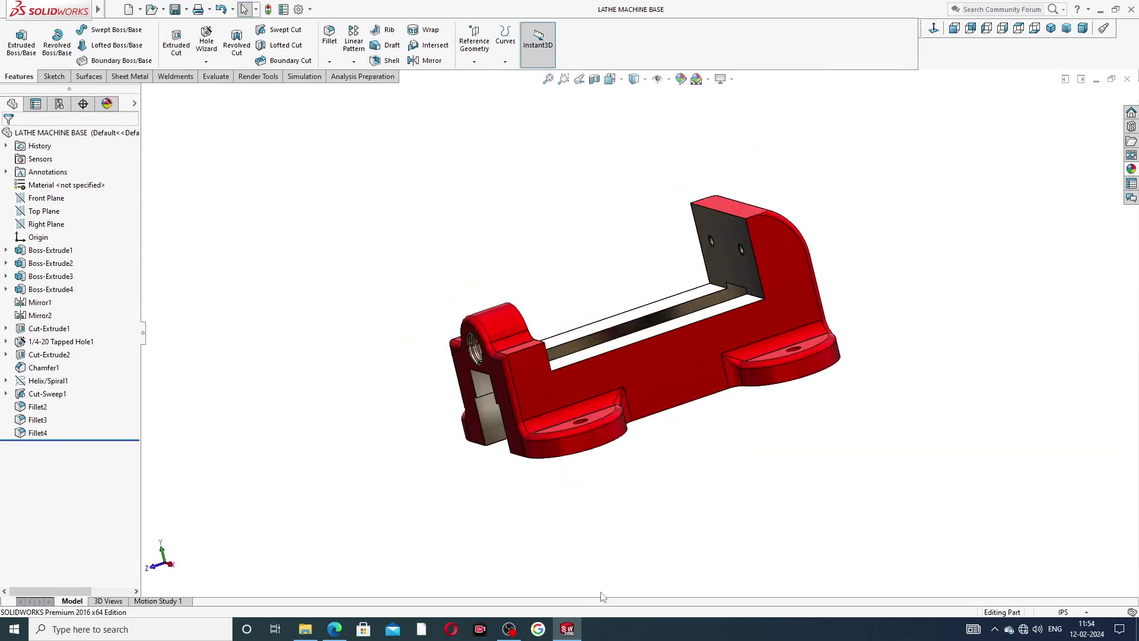
{"action": "scroll", "coordinate": [726, 339], "scroll_direction": "down", "scroll_amount": 2}
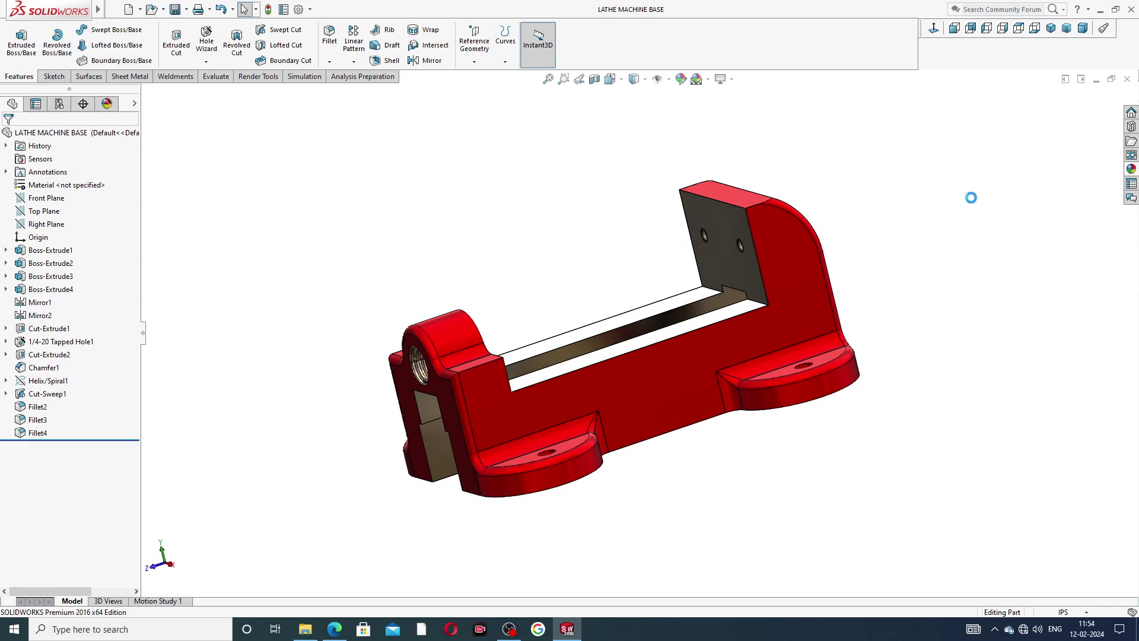
Close the finished lathe machine base and create a new part document that uses the Plain White scene
{"action": "left_click", "coordinate": [1127, 79]}
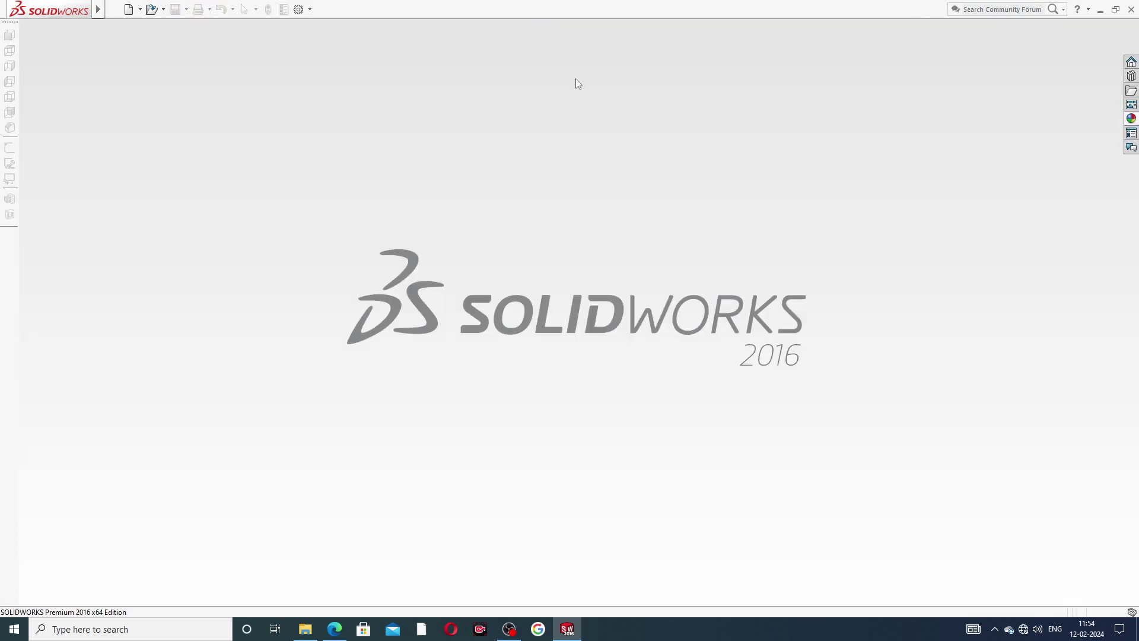
{"action": "left_click", "coordinate": [128, 9]}
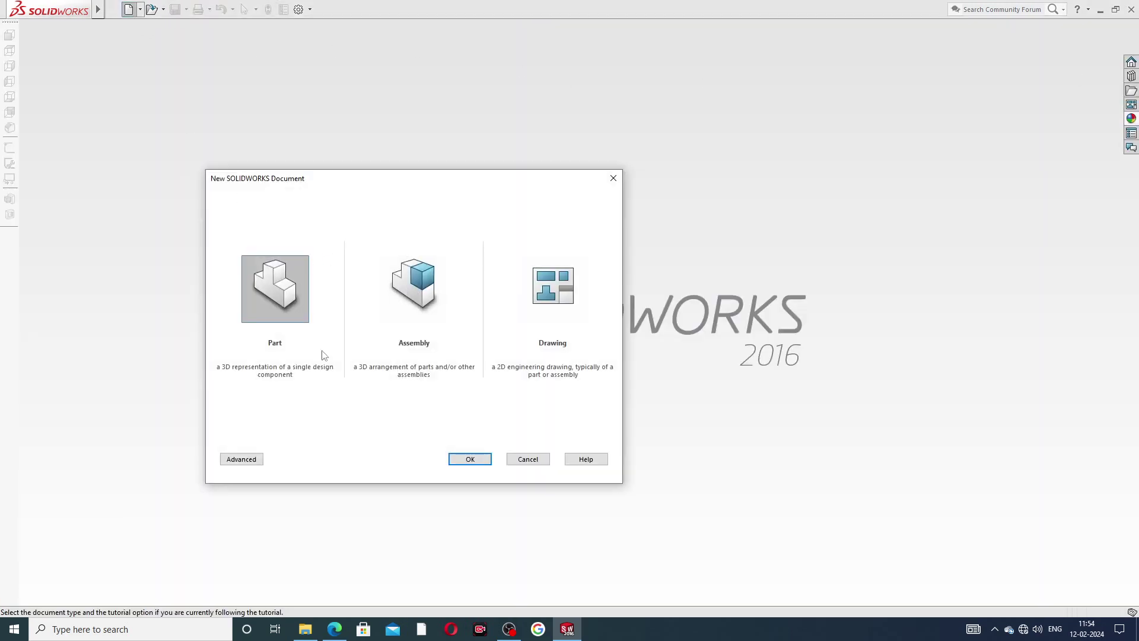
{"action": "left_click", "coordinate": [463, 460]}
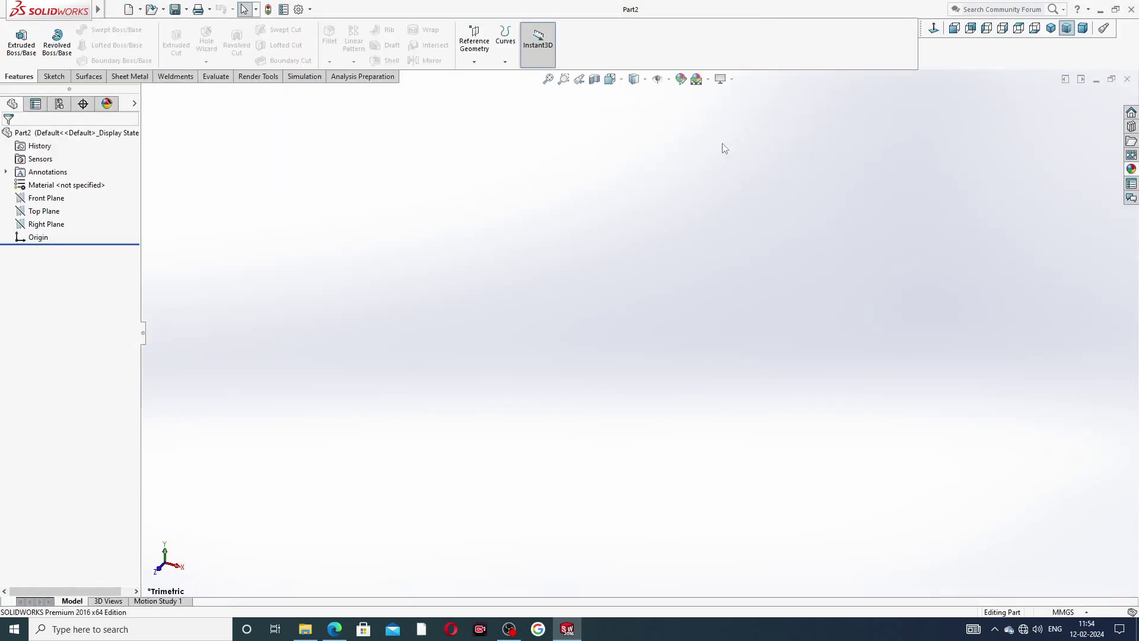
{"action": "left_click", "coordinate": [698, 80]}
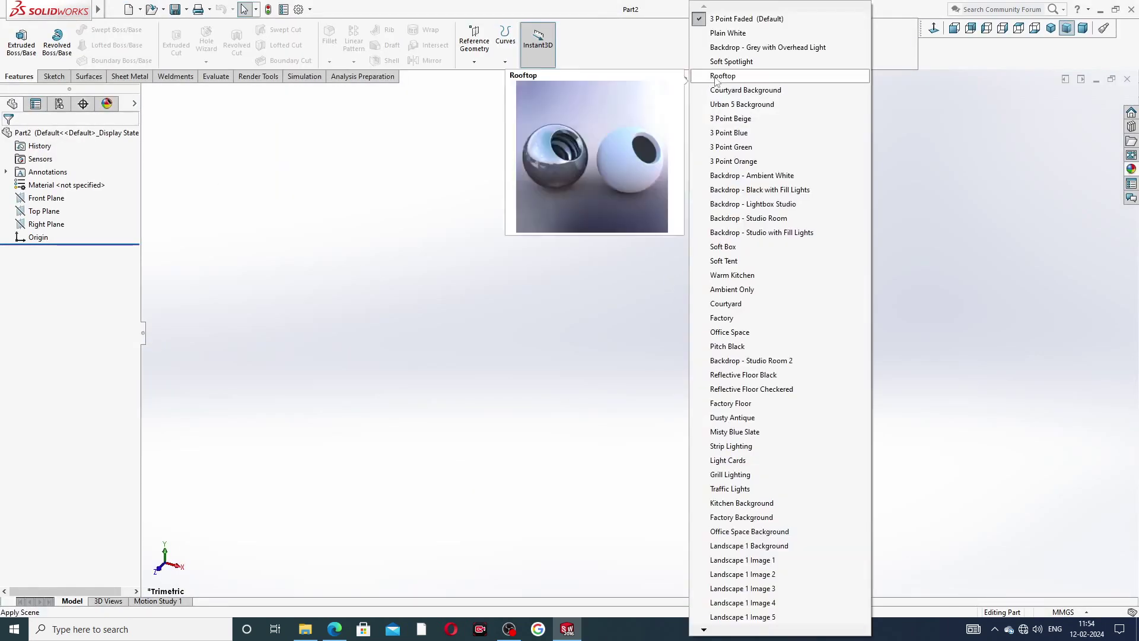
{"action": "left_click", "coordinate": [721, 34]}
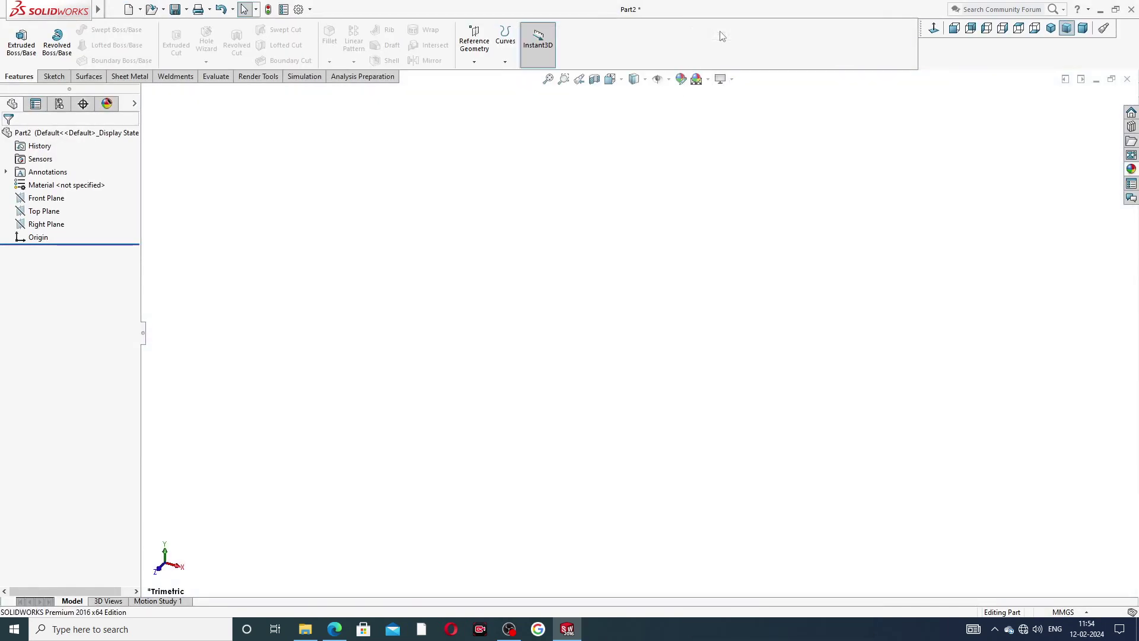
Set both image quality resolutions of the document to their highest level and the units to IPS (inch, pound, second)
{"action": "left_click", "coordinate": [300, 9]}
{"action": "left_click", "coordinate": [418, 113]}
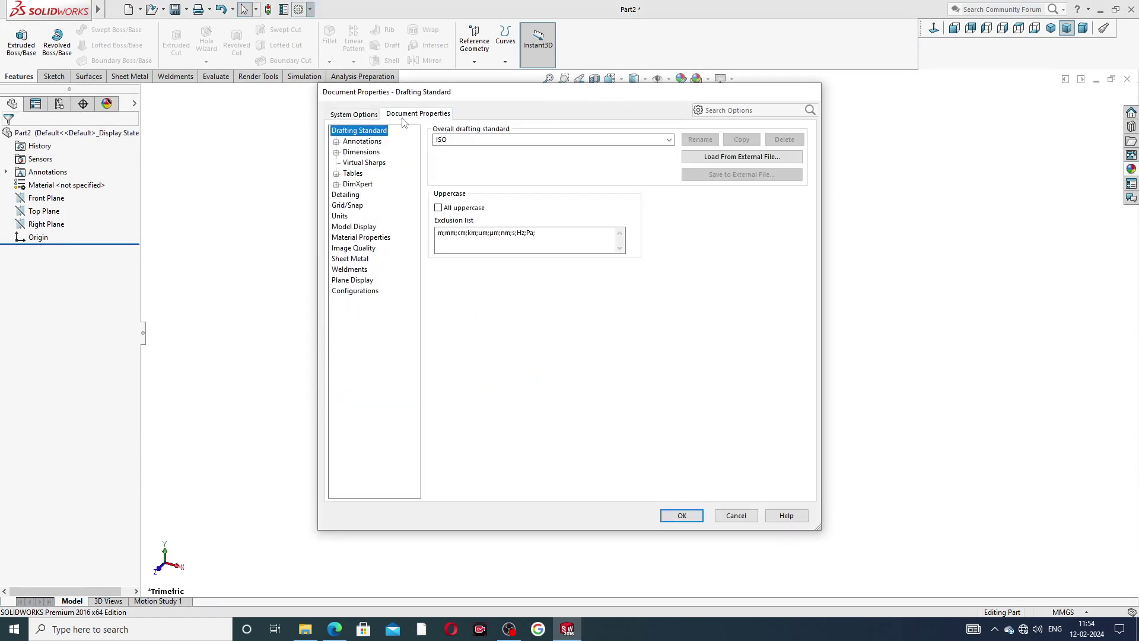
{"action": "left_click", "coordinate": [365, 249]}
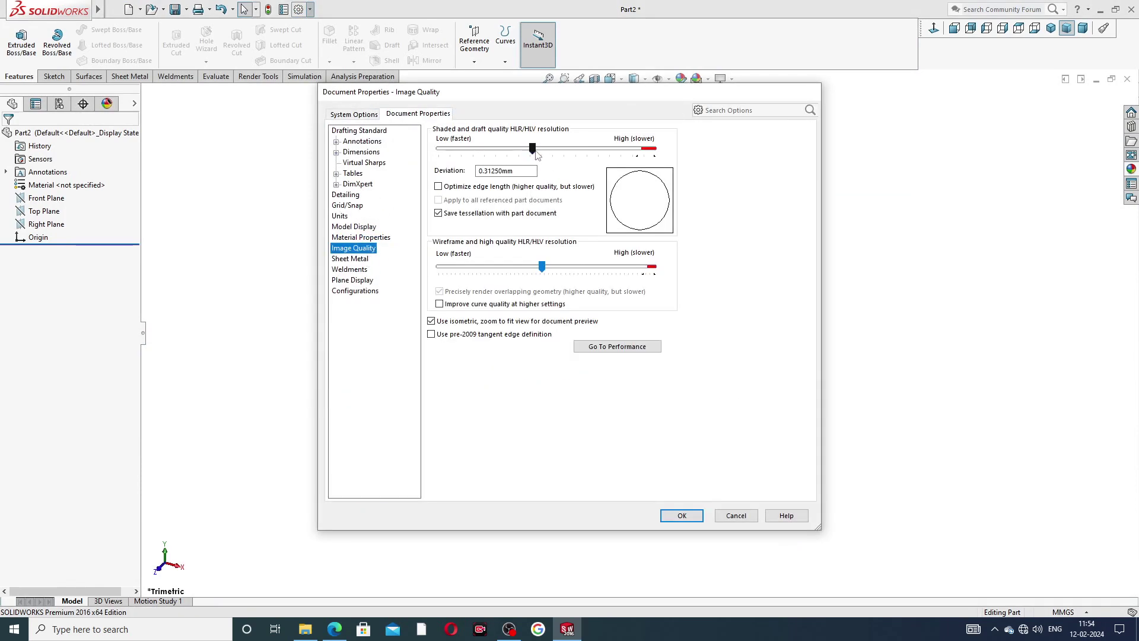
{"action": "left_click_drag", "start_coordinate": [542, 150], "coordinate": [653, 148]}
{"action": "left_click_drag", "start_coordinate": [542, 267], "coordinate": [654, 266]}
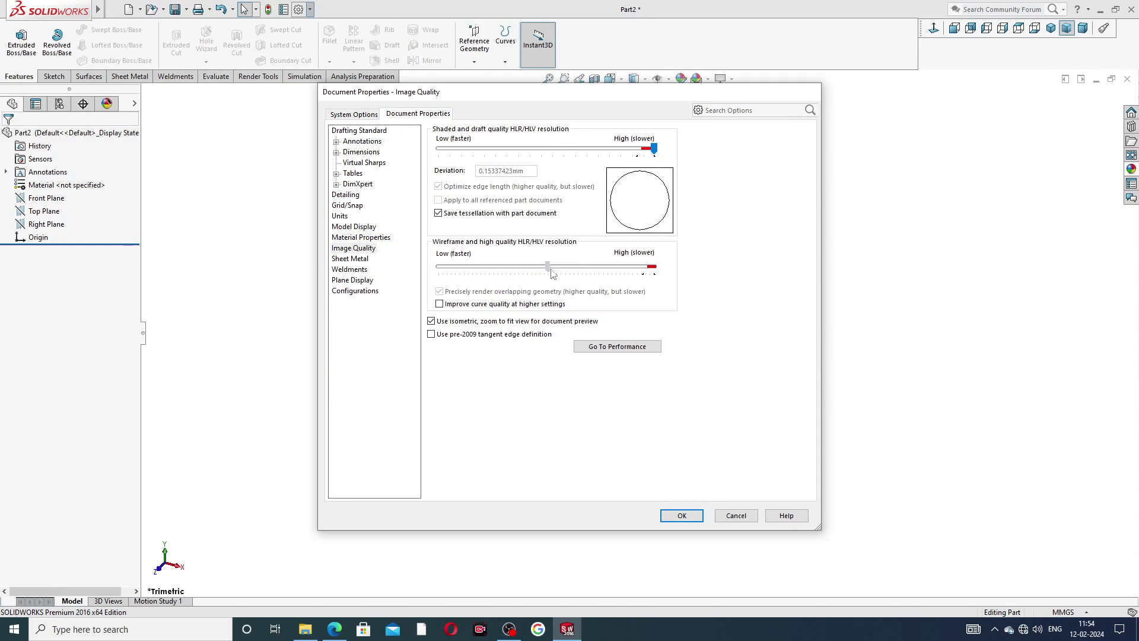
{"action": "left_click", "coordinate": [682, 515]}
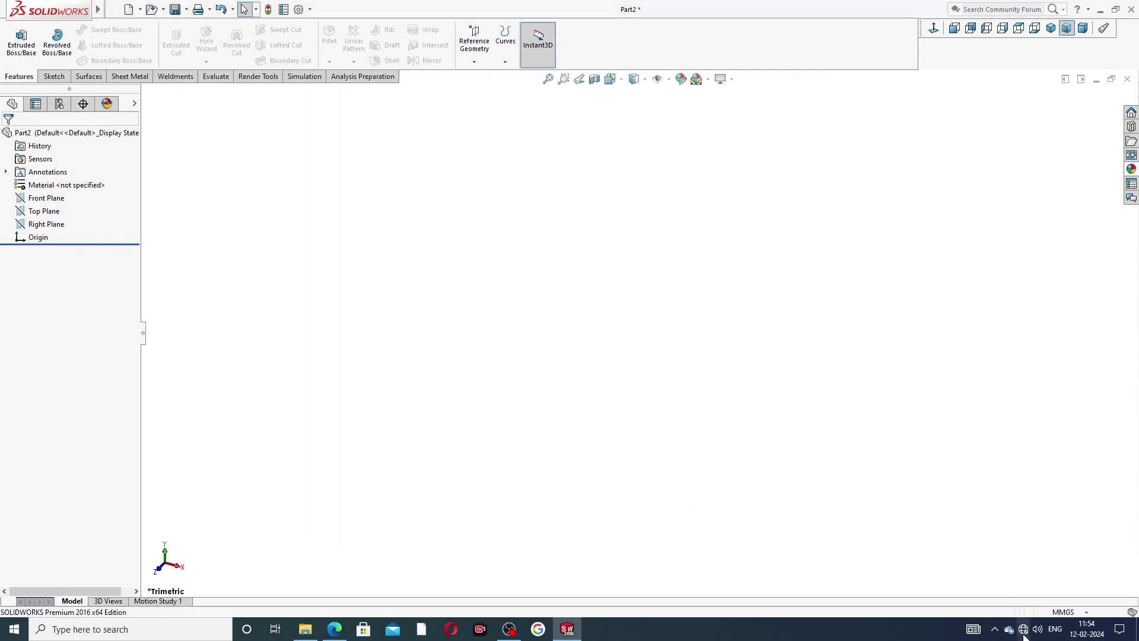
{"action": "left_click", "coordinate": [1063, 613]}
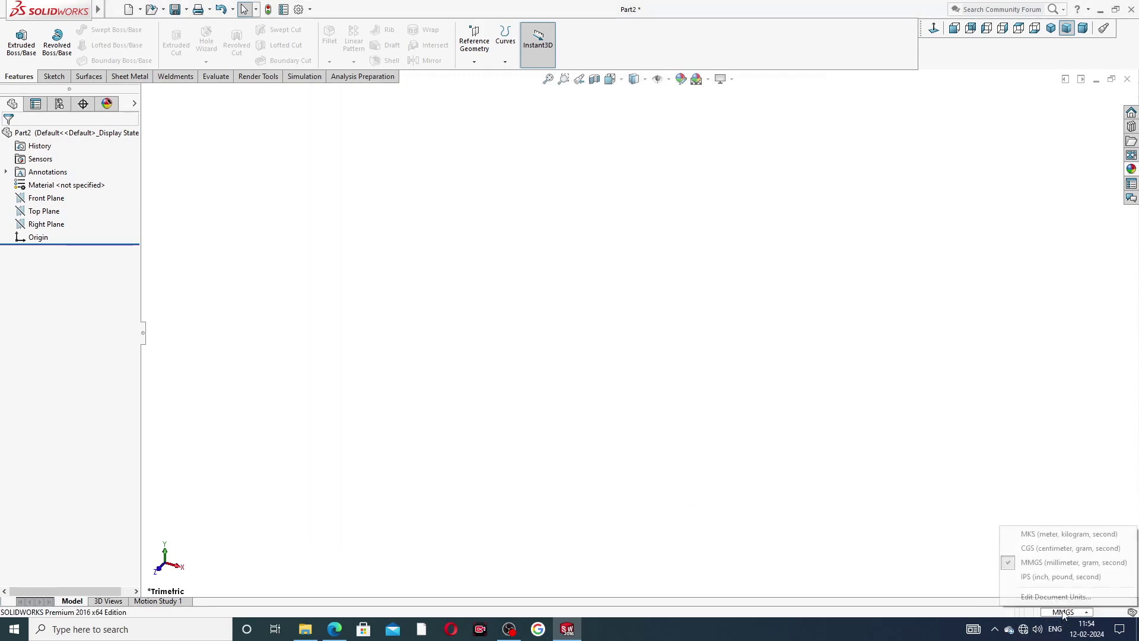
{"action": "left_click", "coordinate": [1052, 578]}
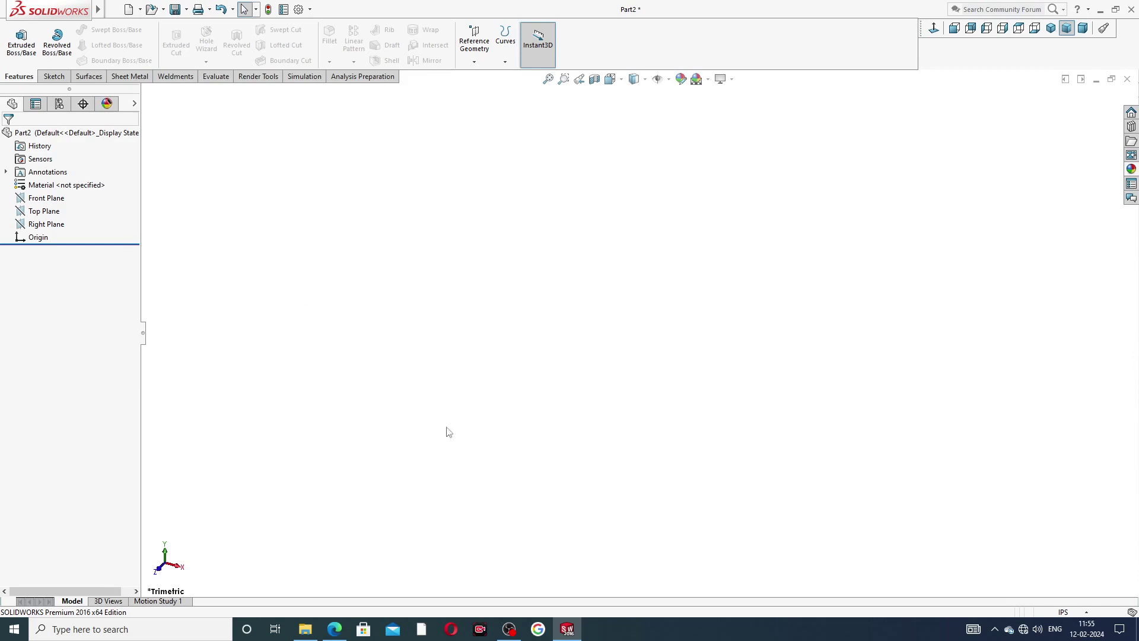
After checking the PART-11 PDF drawing, sketch a corner rectangle about 4 × 1.9 in on the Front Plane, its bottom edge level with the origin
{"action": "left_click", "coordinate": [335, 629]}
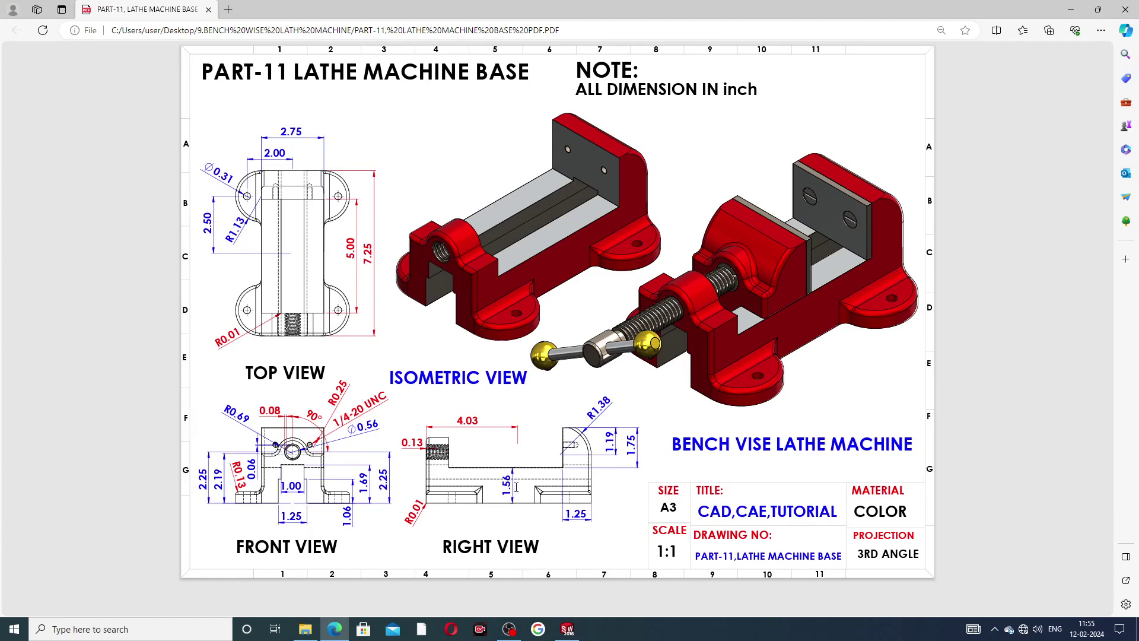
{"action": "left_click", "coordinate": [342, 630]}
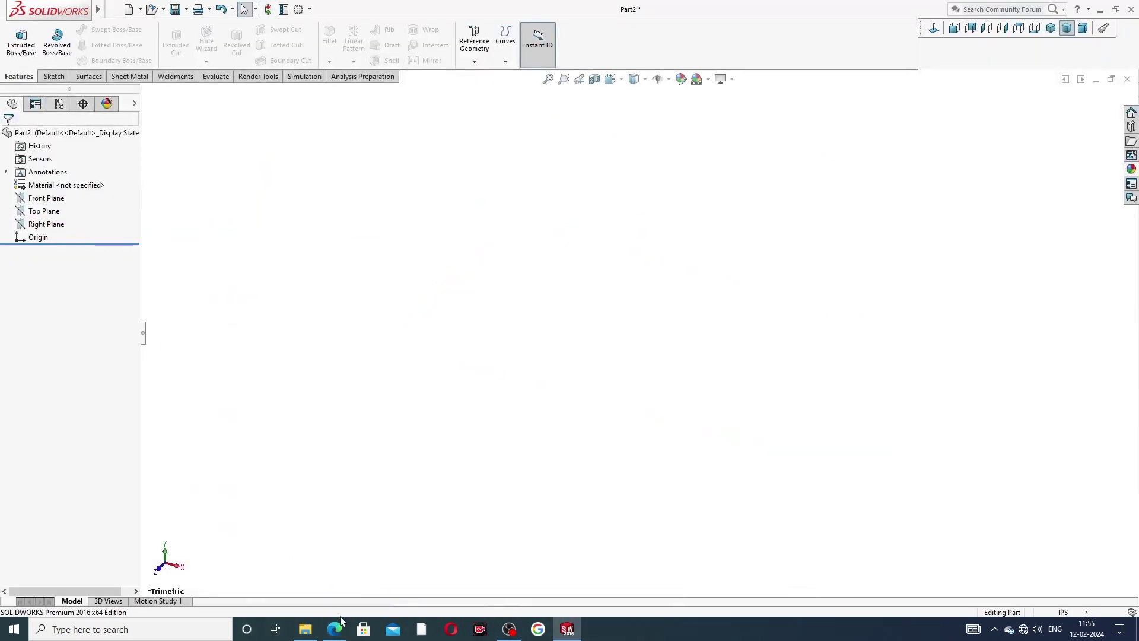
{"action": "left_click", "coordinate": [336, 633]}
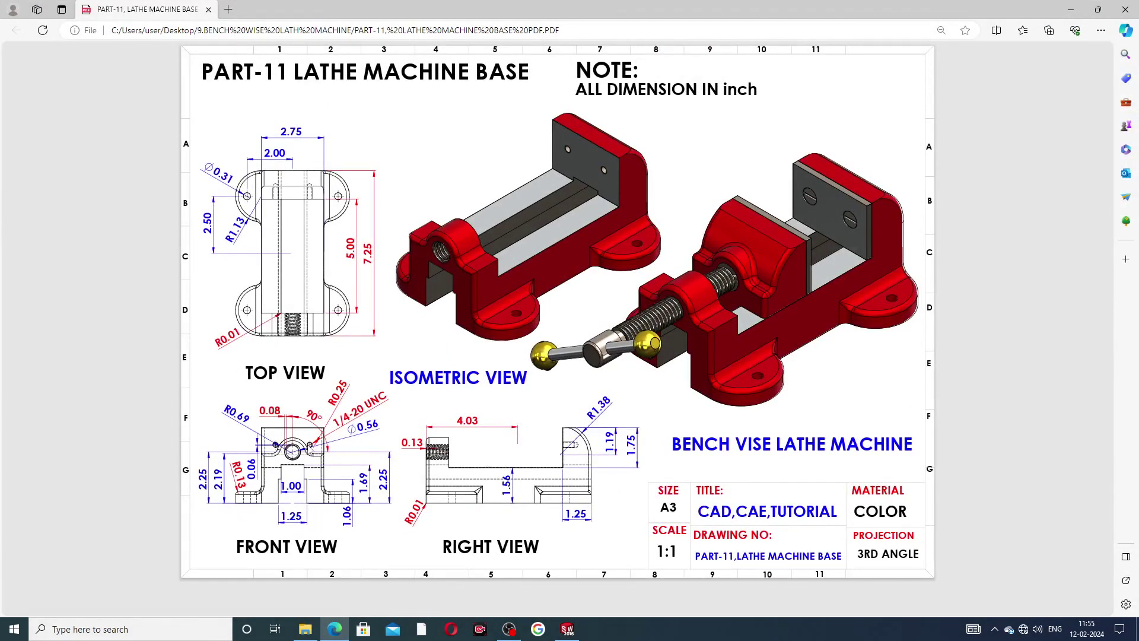
{"action": "left_click", "coordinate": [335, 630]}
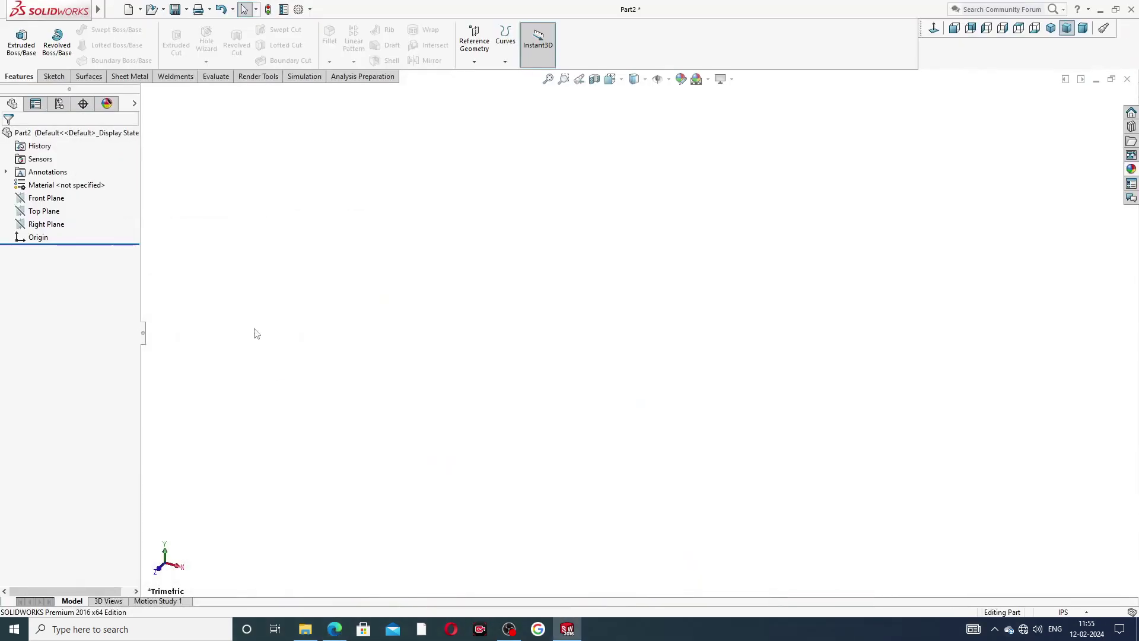
{"action": "left_click", "coordinate": [57, 200]}
{"action": "left_click", "coordinate": [62, 186]}
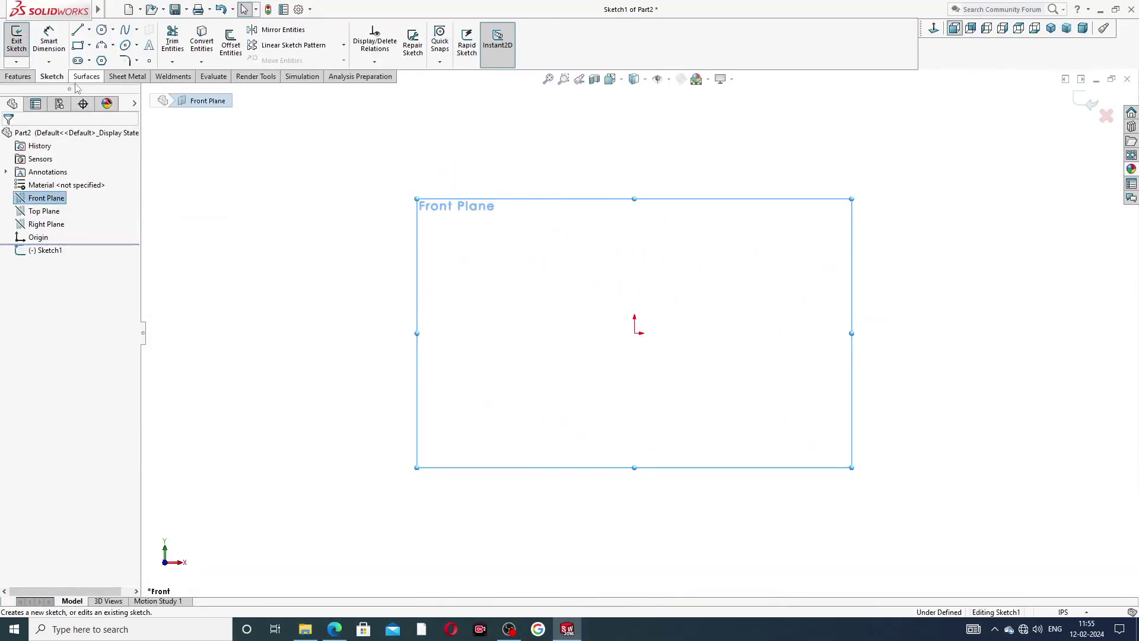
{"action": "left_click", "coordinate": [89, 45]}
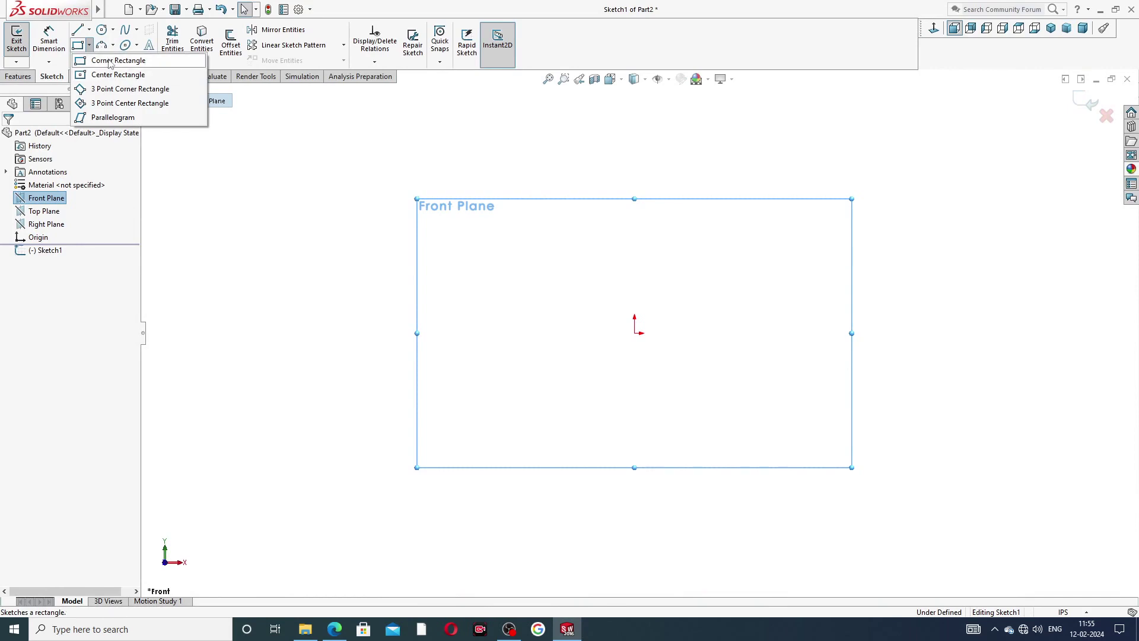
{"action": "left_click", "coordinate": [112, 61]}
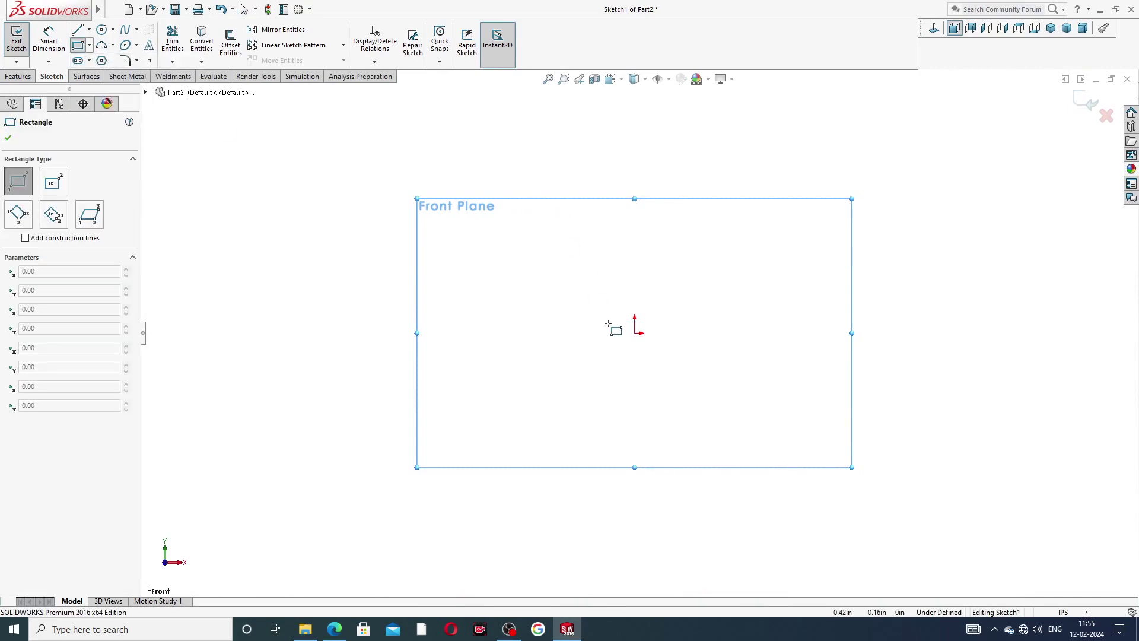
{"action": "left_click", "coordinate": [530, 333]}
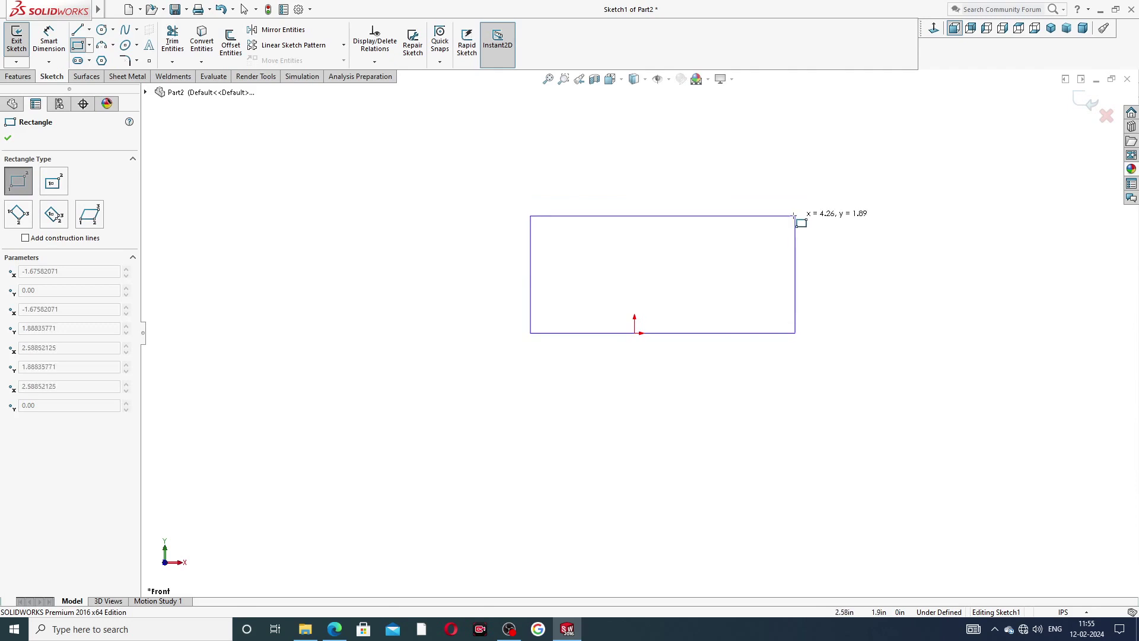
{"action": "left_click", "coordinate": [780, 212]}
{"action": "left_click", "coordinate": [877, 211]}
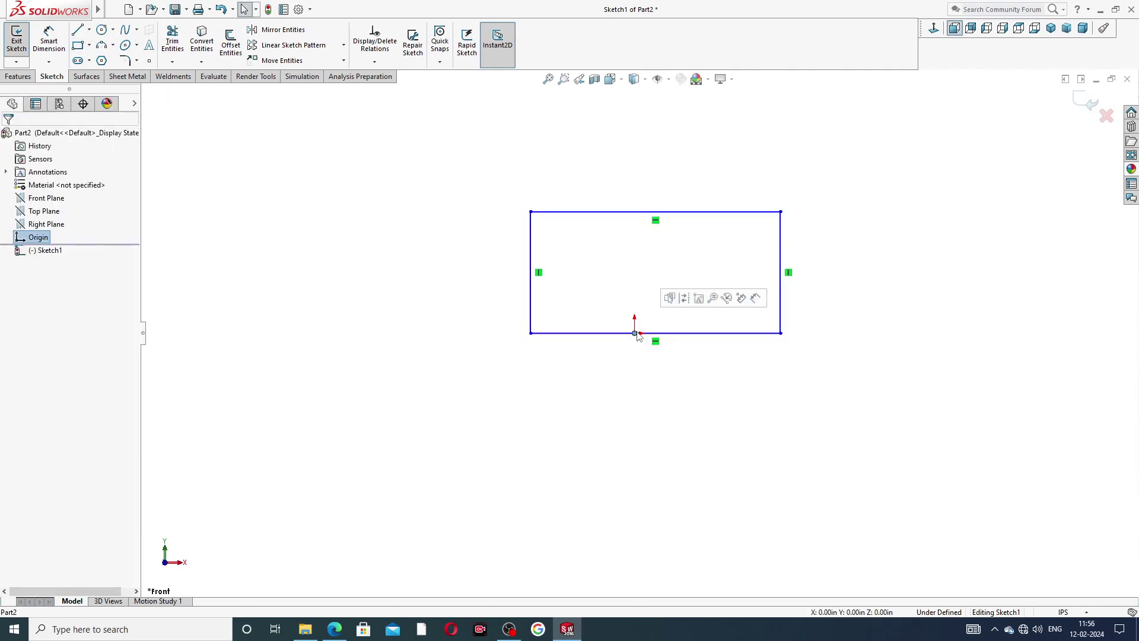
Add a Midpoint relation between the origin and the rectangle's bottom edge
{"action": "left_click", "coordinate": [681, 333], "text": "ctrl"}
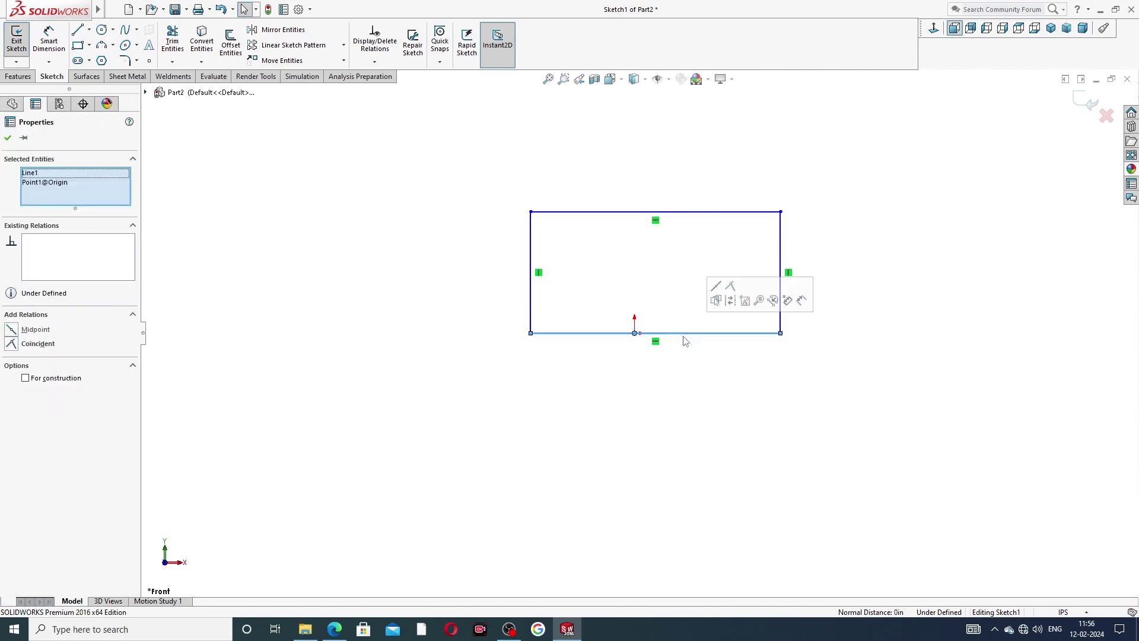
{"action": "left_click", "coordinate": [716, 298]}
{"action": "left_click", "coordinate": [801, 259]}
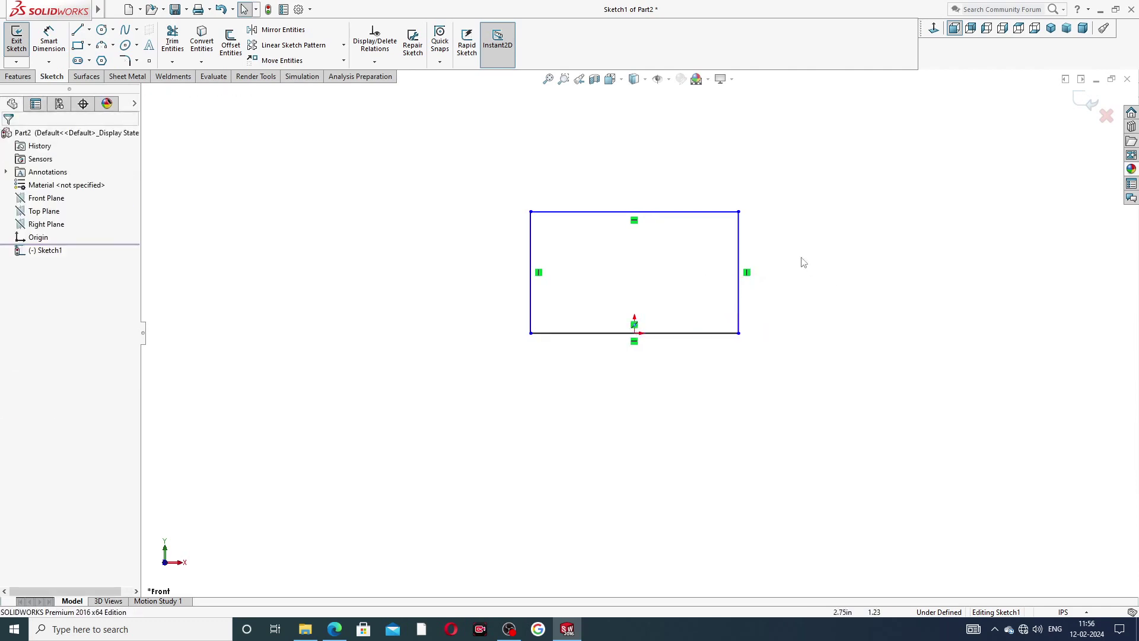
Dimension the rectangle's top edge and set the width to 2.75 in
{"action": "left_click", "coordinate": [49, 40]}
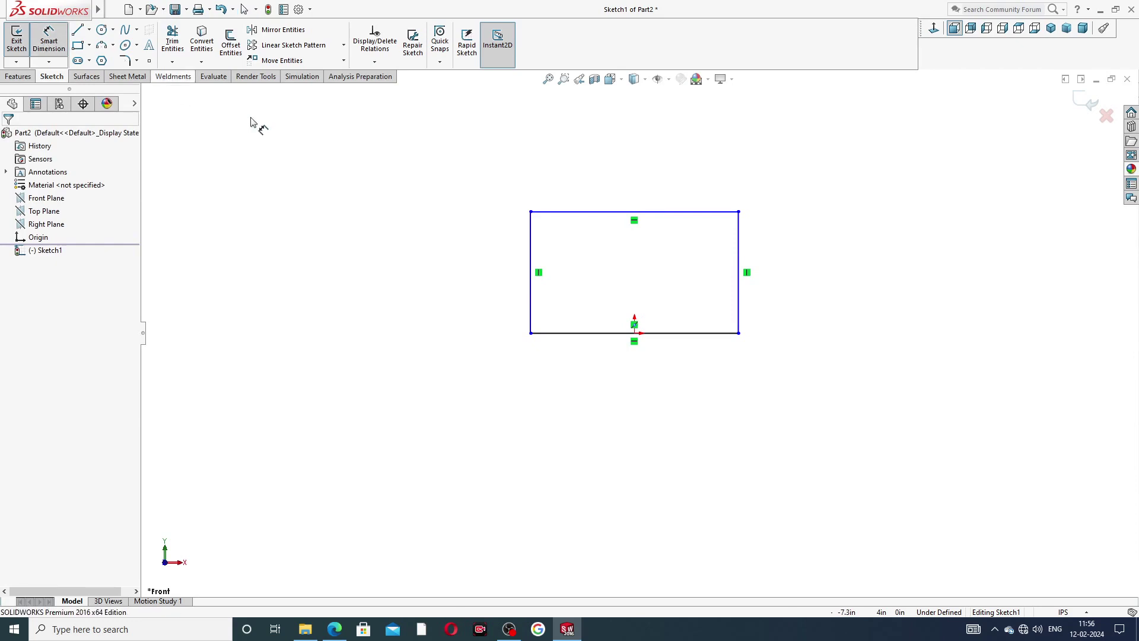
{"action": "left_click", "coordinate": [594, 212]}
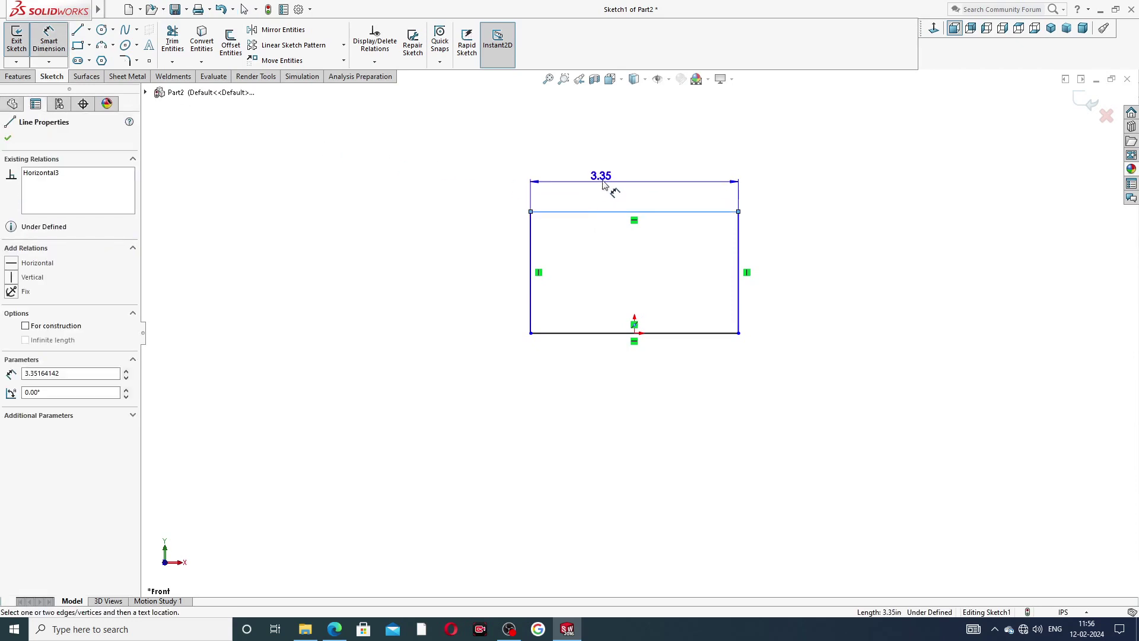
{"action": "left_click", "coordinate": [611, 181]}
{"action": "type", "text": "2.75"}
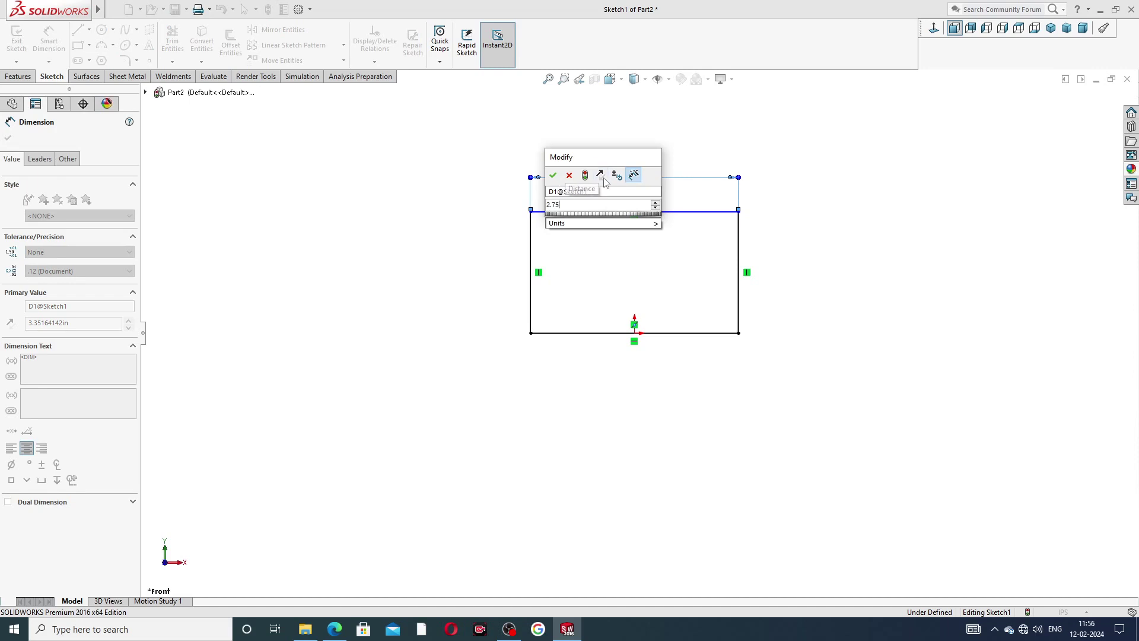
{"action": "key", "text": "Return"}
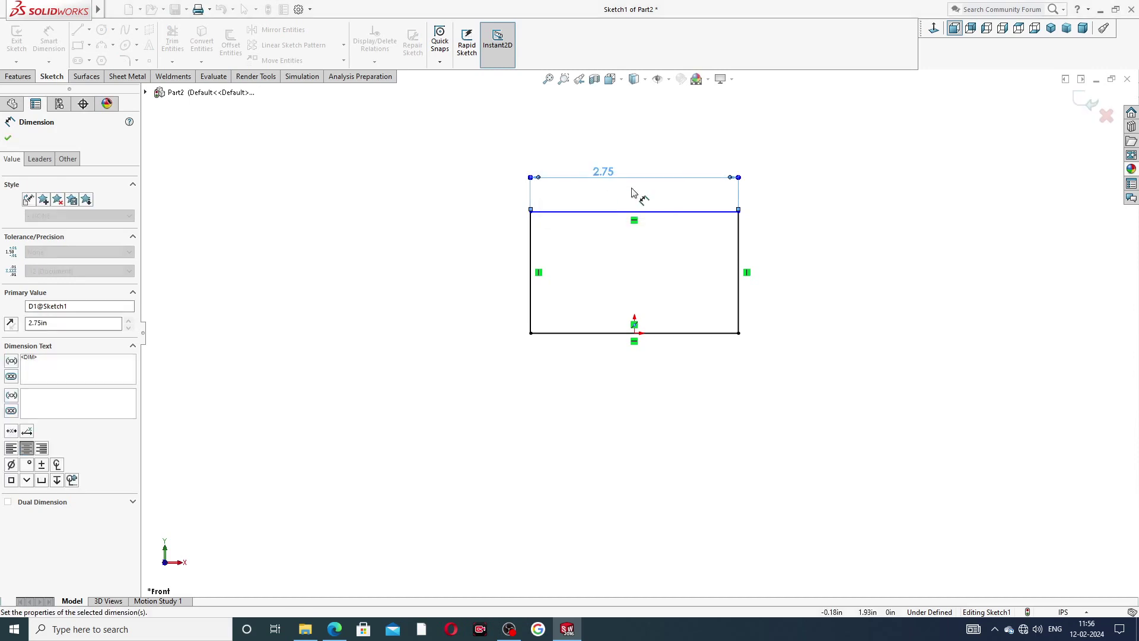
Add a height dimension to the rectangle's vertical side and set it to 156 in
{"action": "left_click", "coordinate": [739, 250]}
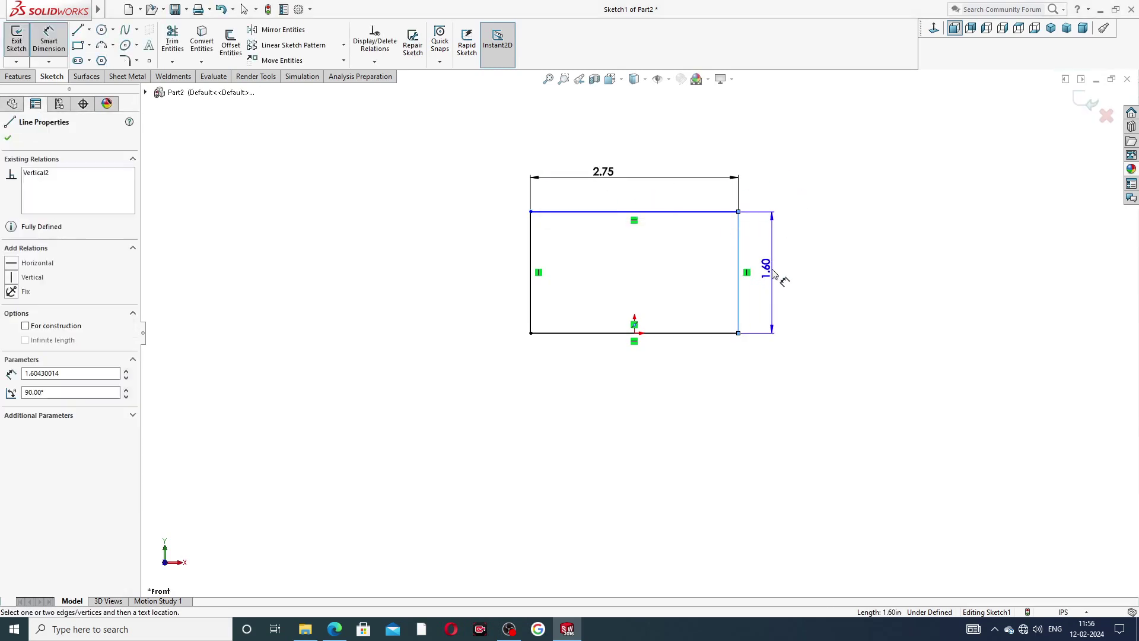
{"action": "left_click", "coordinate": [776, 274]}
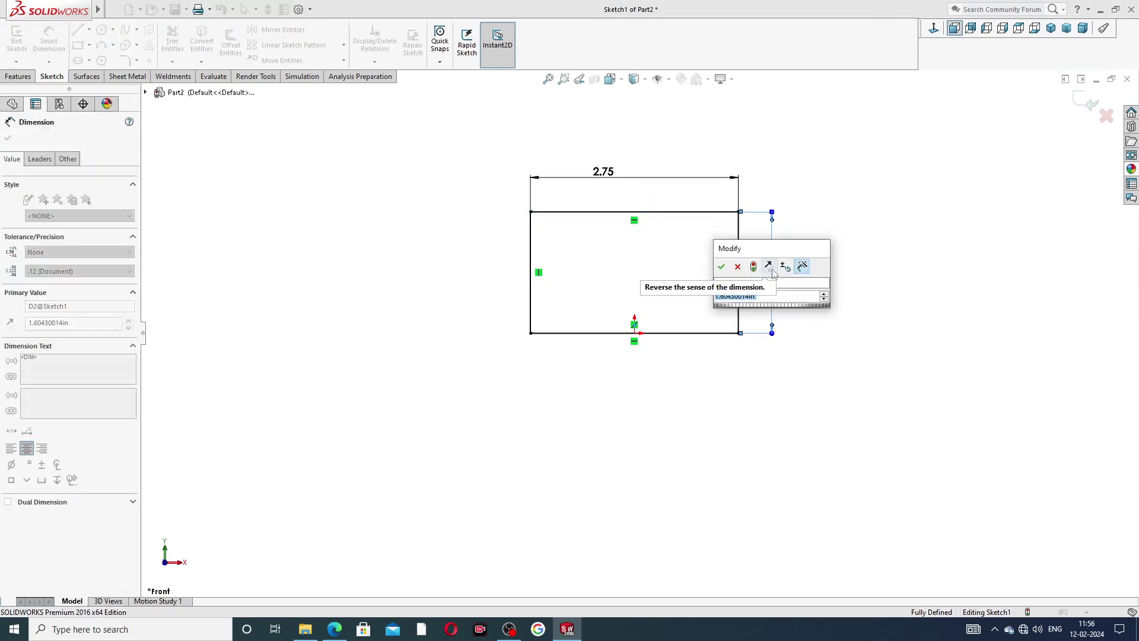
{"action": "type", "text": "7.5"}
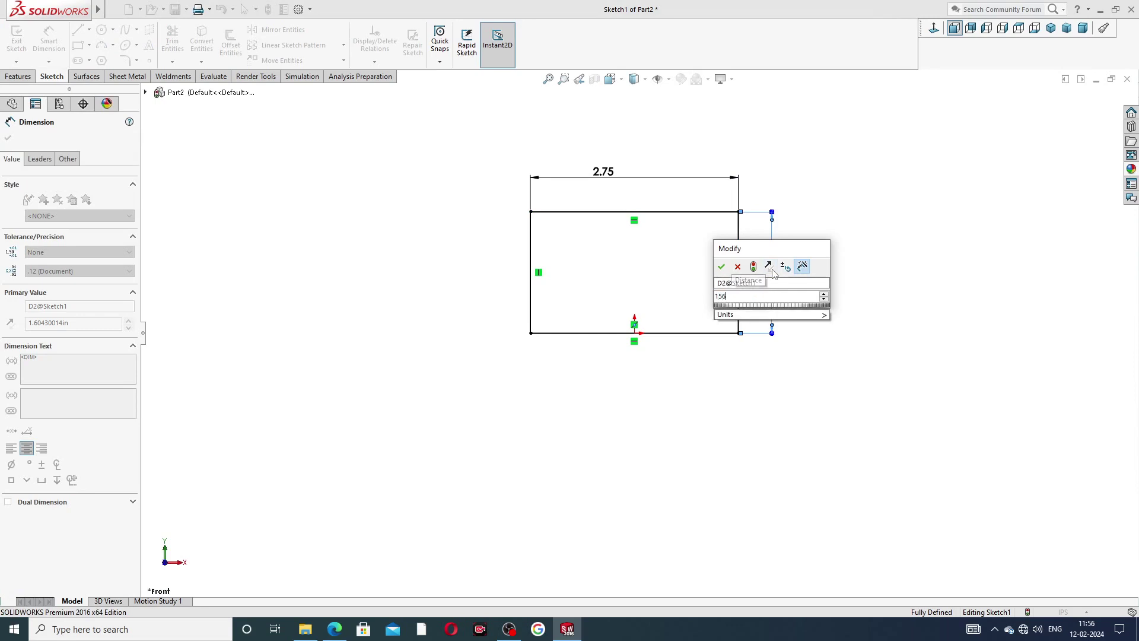
{"action": "key", "text": "Return"}
{"action": "left_click", "coordinate": [834, 257]}
Move the height dimension clear of the rectangle's edges and correct its value to 1.56 in
{"action": "scroll", "coordinate": [821, 185], "scroll_direction": "up", "scroll_amount": 12}
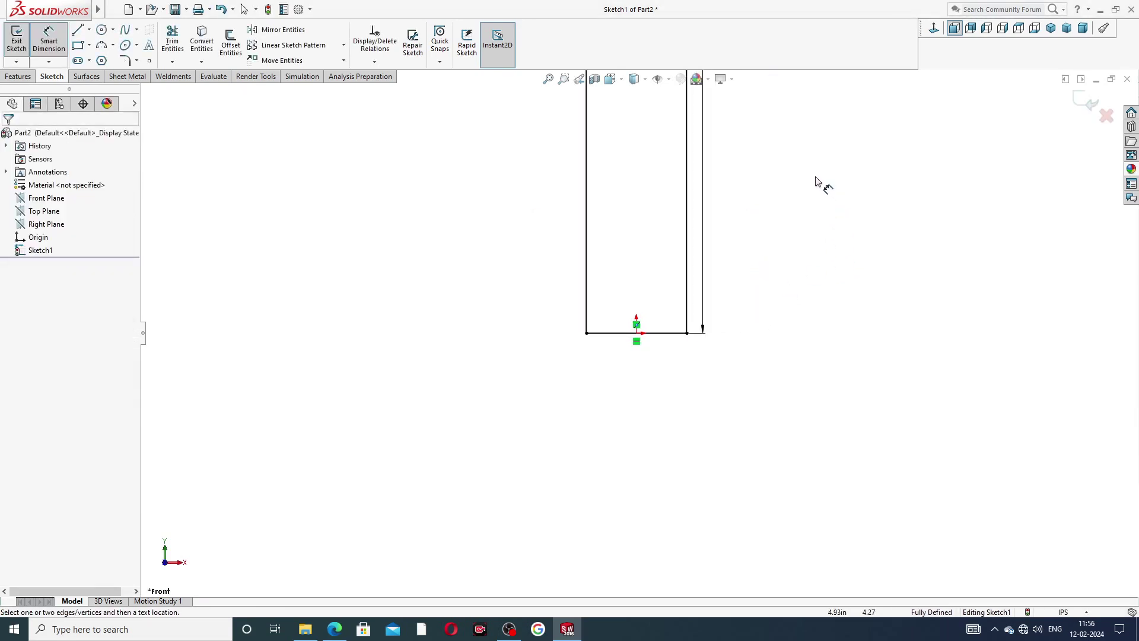
{"action": "scroll", "coordinate": [683, 118], "scroll_direction": "up", "scroll_amount": 6}
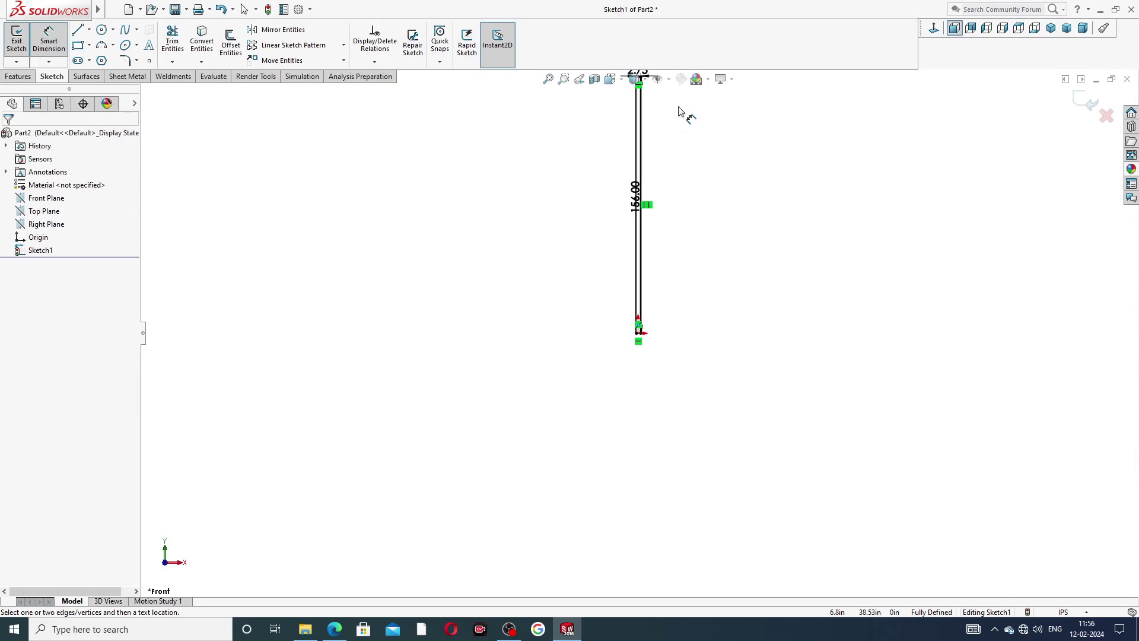
{"action": "middle_click_drag", "start_coordinate": [682, 112], "coordinate": [646, 221], "text": "ctrl"}
{"action": "left_click_drag", "start_coordinate": [635, 237], "coordinate": [664, 238]}
{"action": "double_click", "coordinate": [665, 238]}
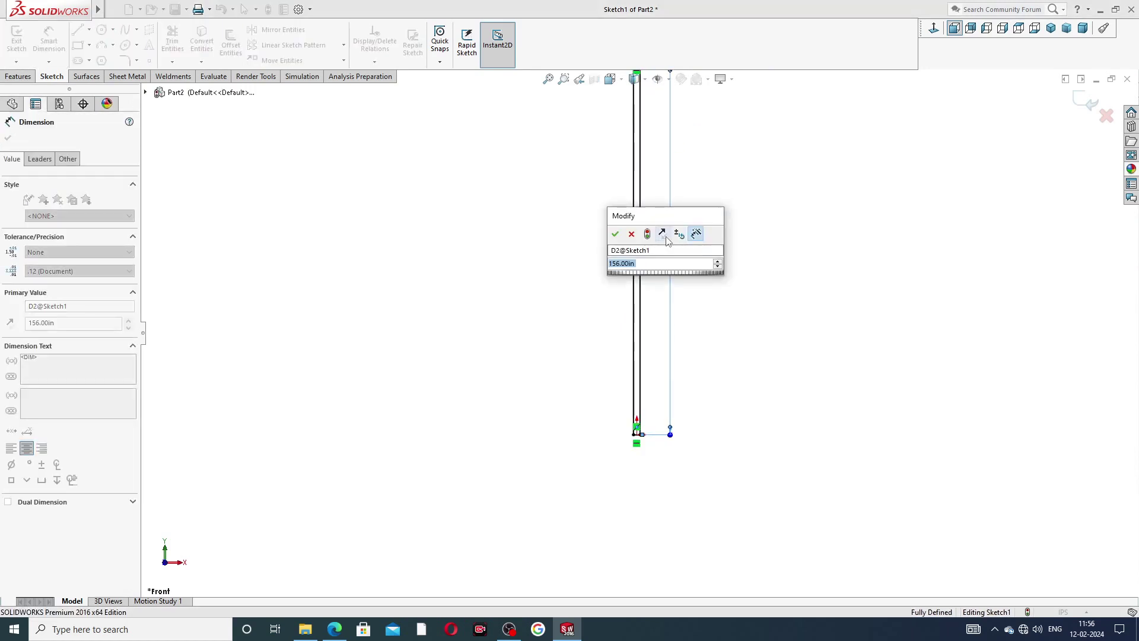
{"action": "type", "text": "1."}
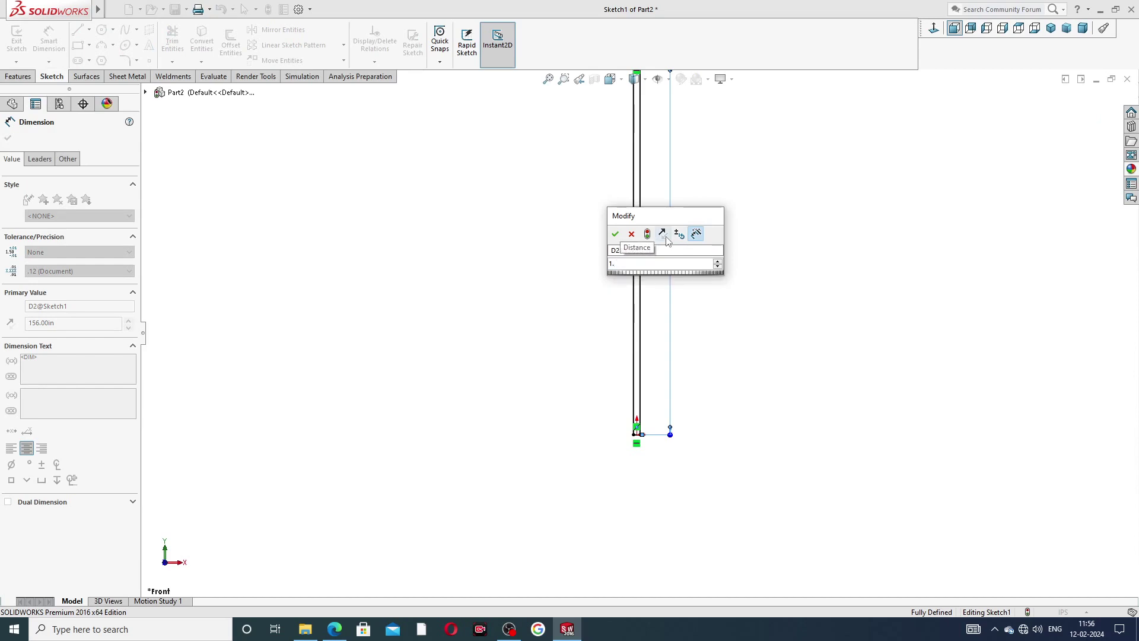
{"action": "type", "text": "56"}
{"action": "key", "text": "Return"}
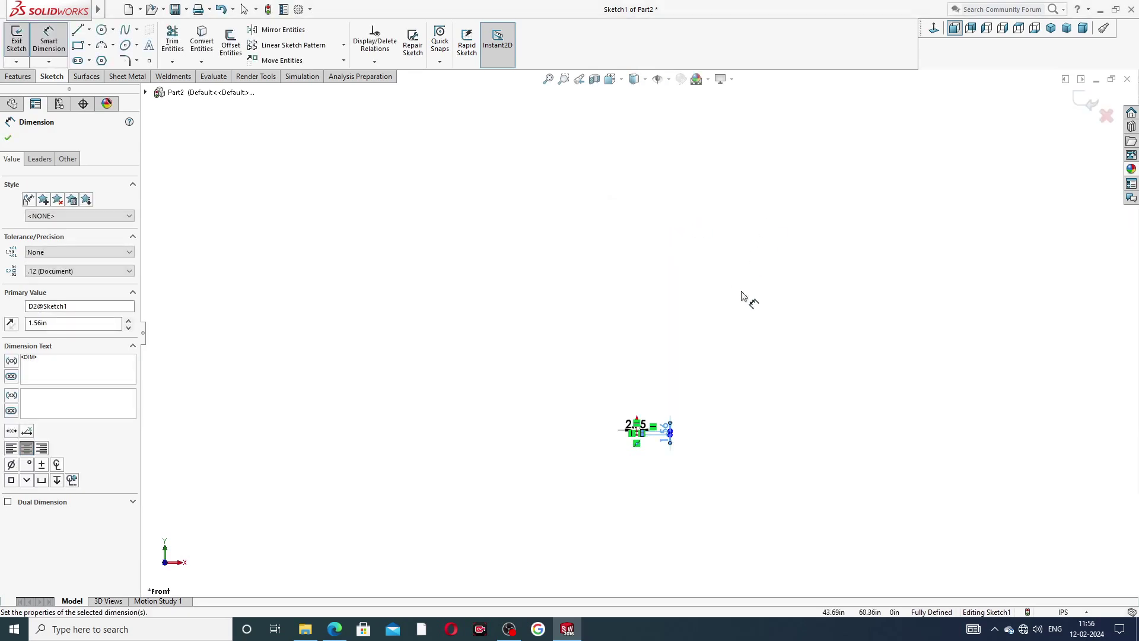
{"action": "left_click", "coordinate": [742, 296]}
{"action": "scroll", "coordinate": [652, 403], "scroll_direction": "down", "scroll_amount": 8}
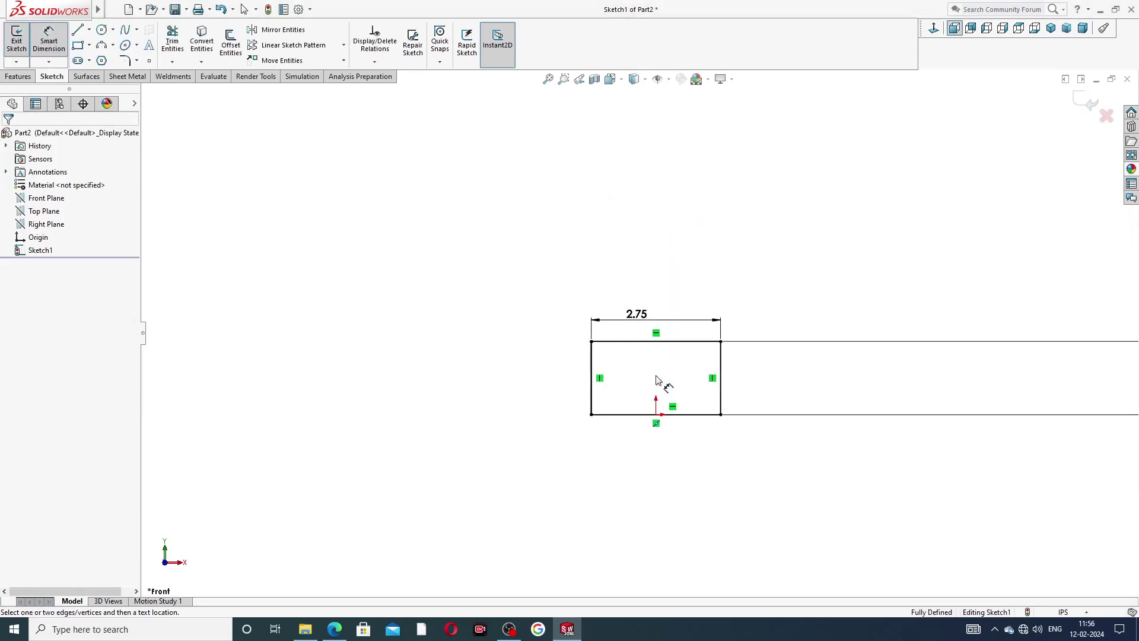
Move the width and height dimensions closer to the rectangle's edges and leave the dimension tool
{"action": "scroll", "coordinate": [902, 382], "scroll_direction": "up", "scroll_amount": 4}
{"action": "mouse_move", "coordinate": [963, 357]}
{"action": "left_mouse_down"}
{"action": "mouse_move", "coordinate": [687, 358]}
{"action": "mouse_move", "coordinate": [710, 369]}
{"action": "left_mouse_up"}
{"action": "left_click", "coordinate": [657, 386]}
{"action": "scroll", "coordinate": [659, 388], "scroll_direction": "down", "scroll_amount": 3}
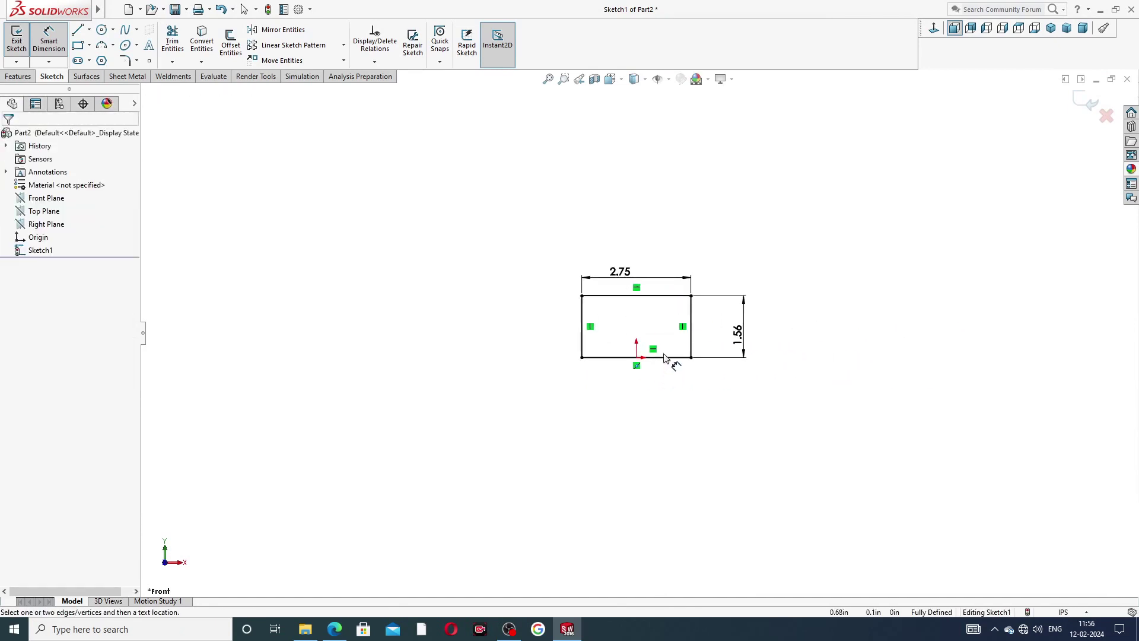
{"action": "scroll", "coordinate": [665, 358], "scroll_direction": "down", "scroll_amount": 3}
{"action": "left_click_drag", "start_coordinate": [606, 191], "coordinate": [606, 203]}
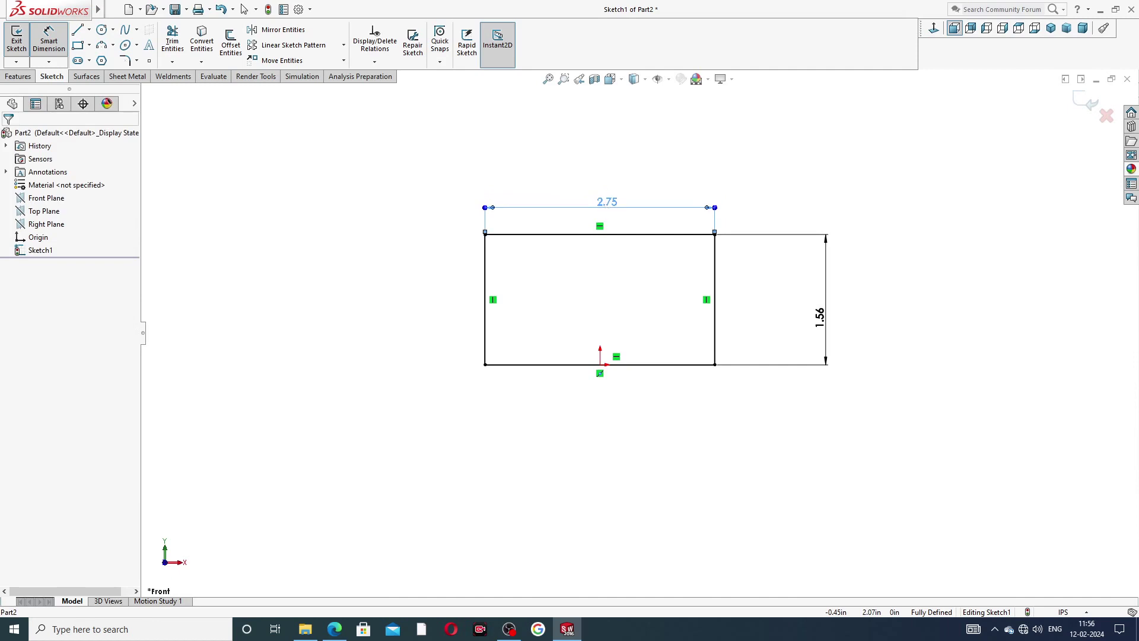
{"action": "left_click", "coordinate": [758, 211]}
{"action": "left_click_drag", "start_coordinate": [831, 320], "coordinate": [757, 297]}
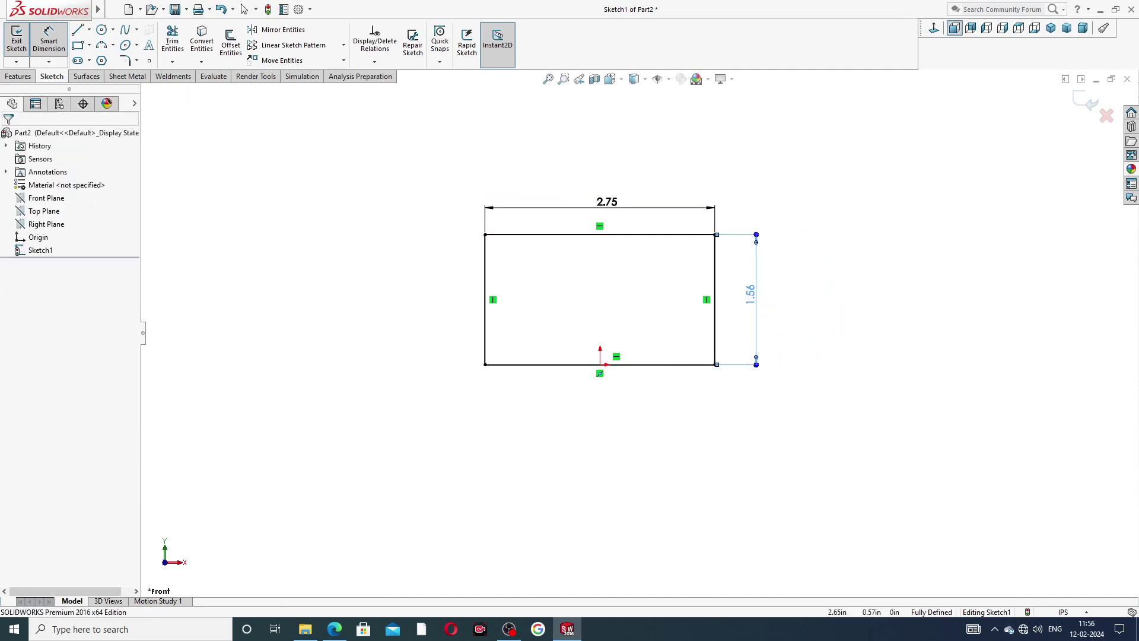
{"action": "left_click", "coordinate": [656, 308]}
{"action": "scroll", "coordinate": [628, 279], "scroll_direction": "down", "scroll_amount": 2}
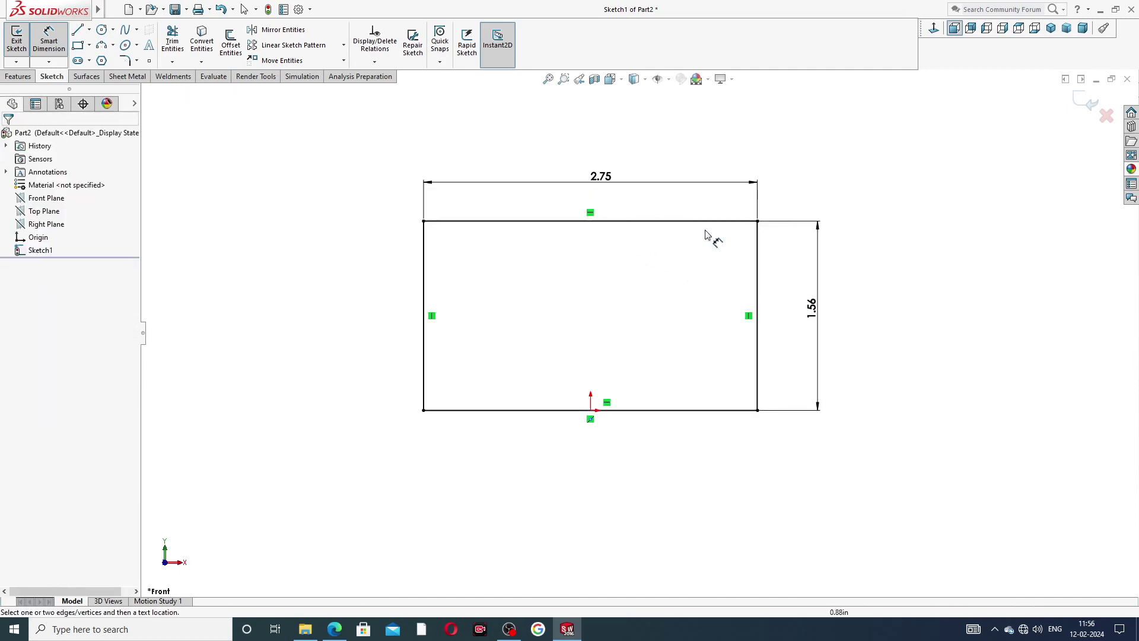
{"action": "right_click", "coordinate": [832, 166]}
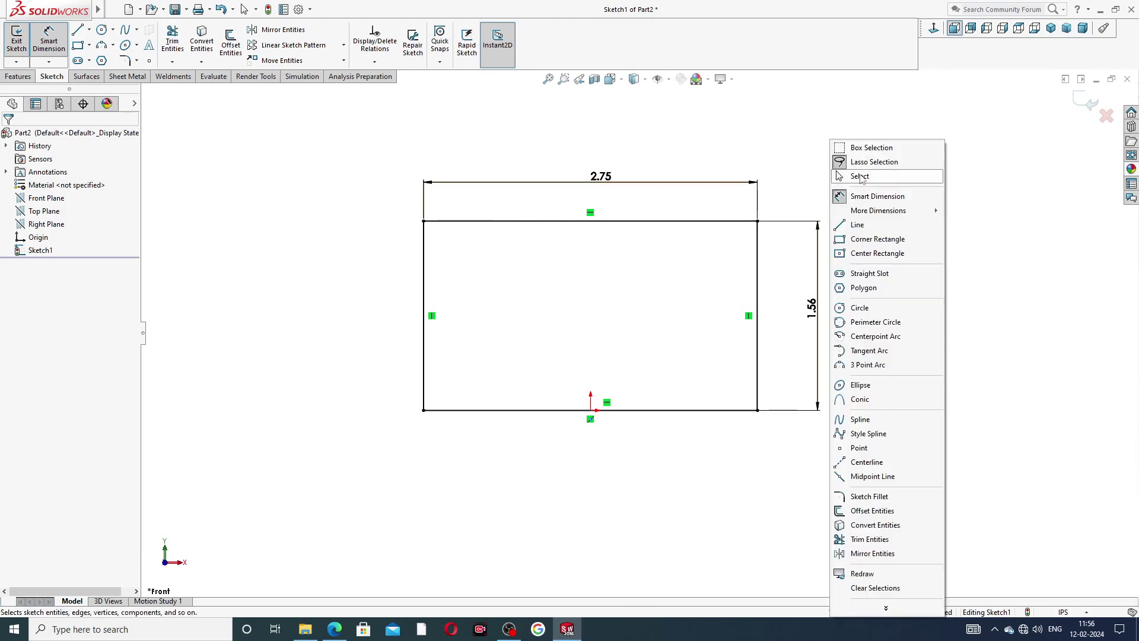
{"action": "left_click", "coordinate": [860, 176]}
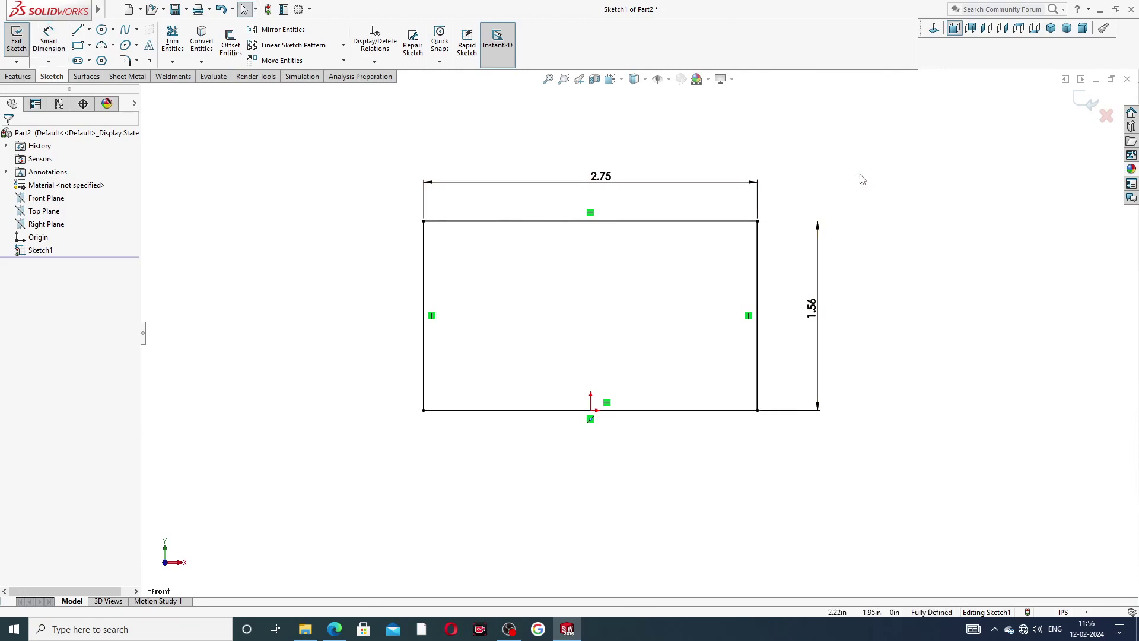
Extrude the rectangle 7.25 in with the Mid Plane end condition, checking the length against the PDF drawing
{"action": "left_click", "coordinate": [18, 76]}
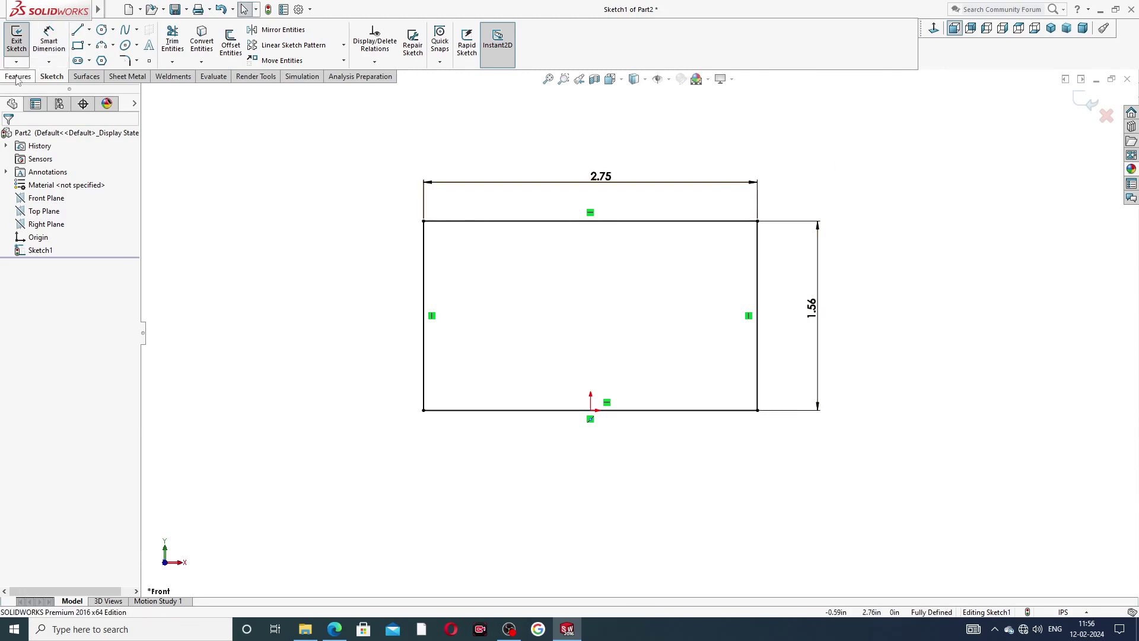
{"action": "left_click", "coordinate": [17, 48]}
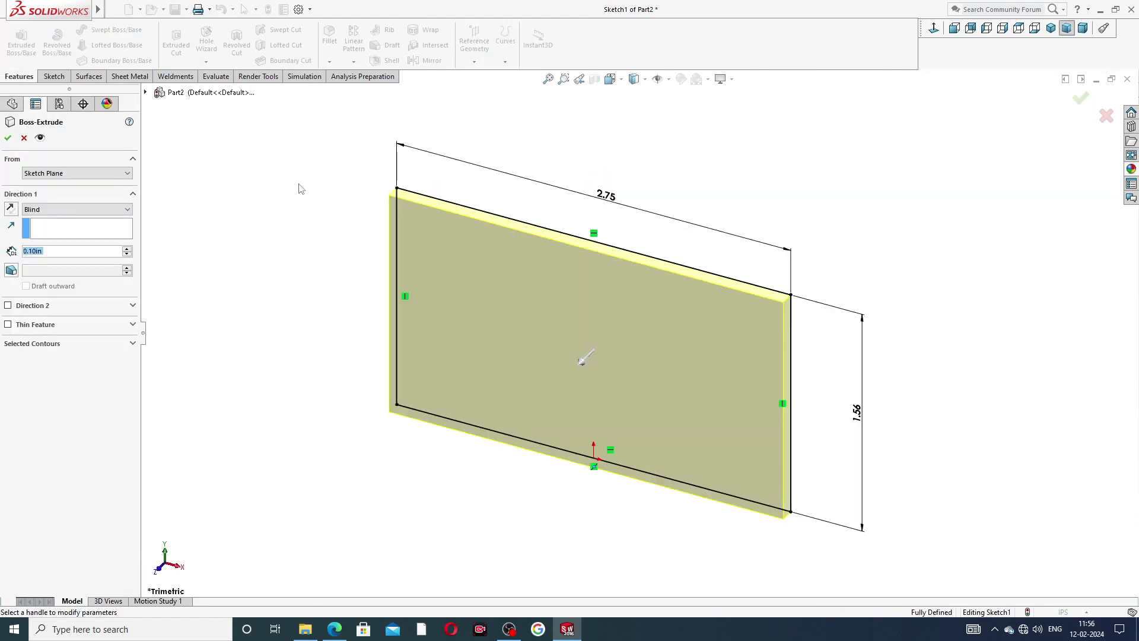
{"action": "left_click", "coordinate": [80, 210]}
{"action": "left_click", "coordinate": [76, 259]}
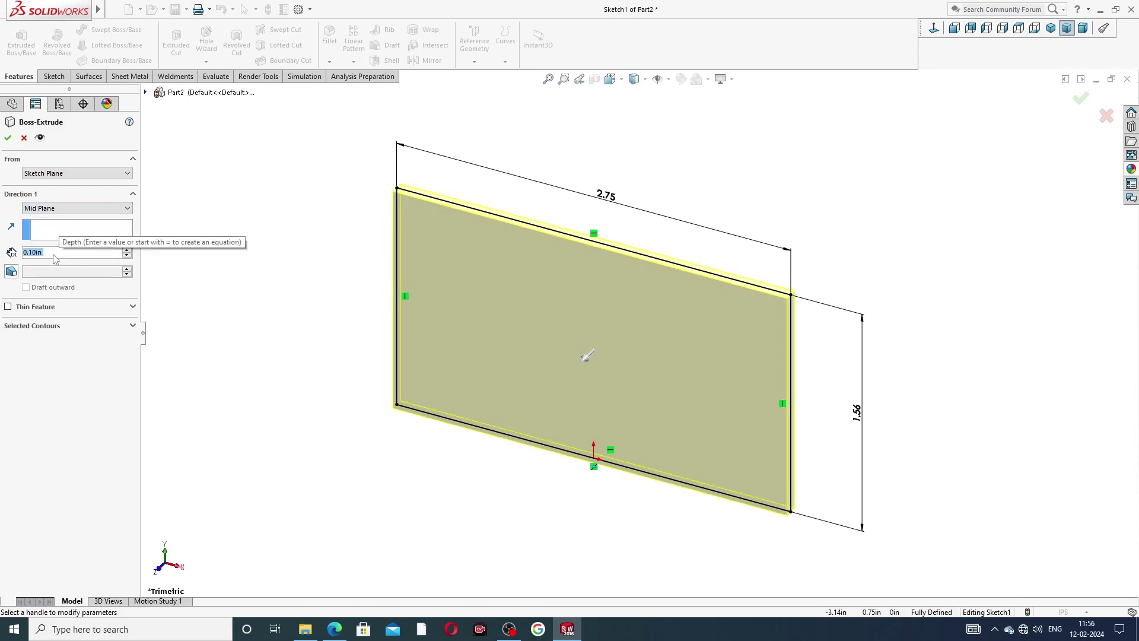
{"action": "type", "text": "7.25"}
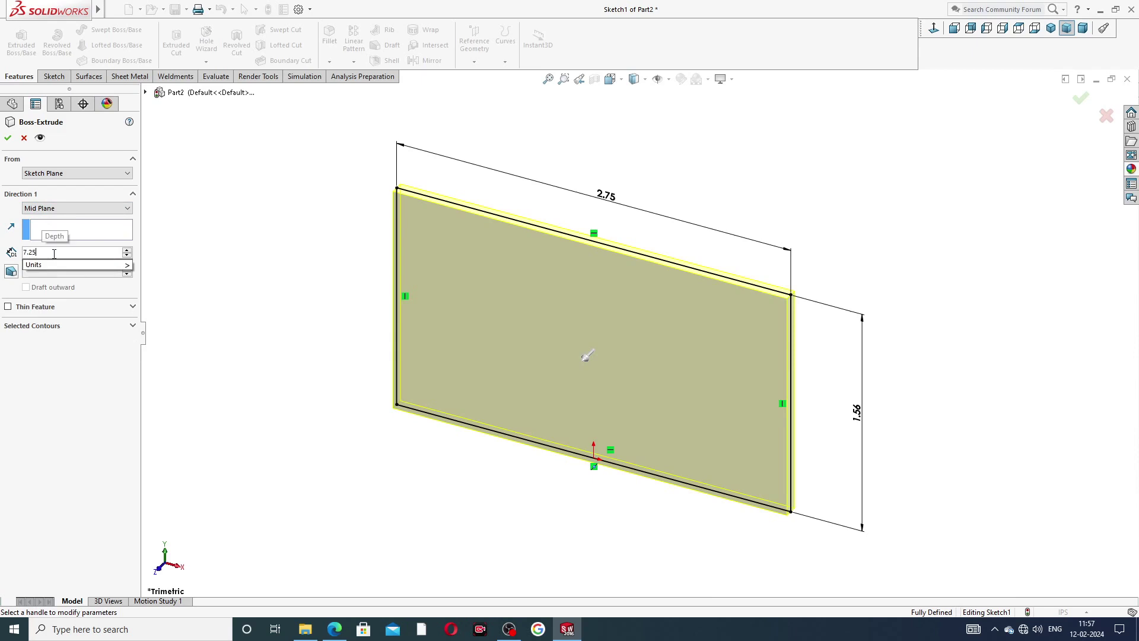
{"action": "key", "text": "Return"}
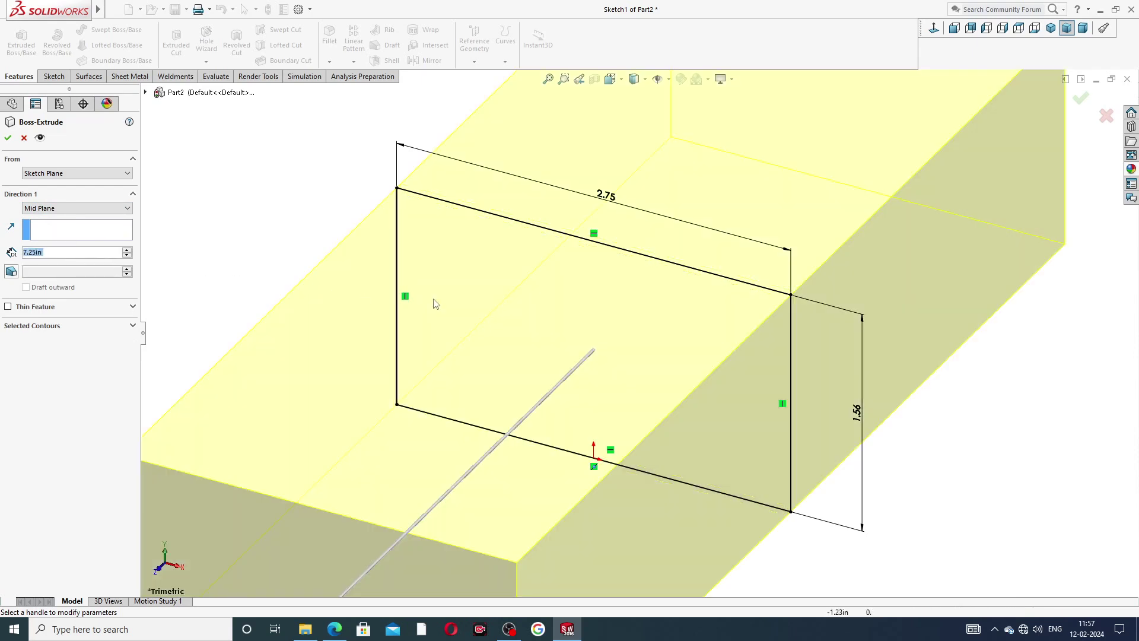
{"action": "middle_click_drag", "start_coordinate": [647, 252], "coordinate": [605, 258]}
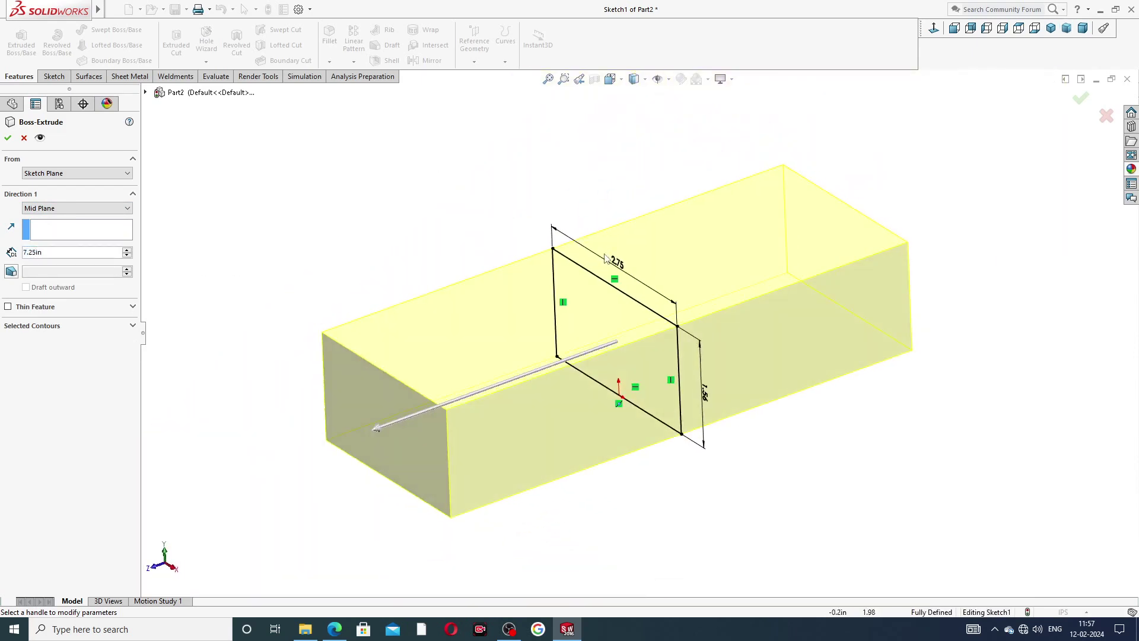
{"action": "left_click", "coordinate": [334, 630]}
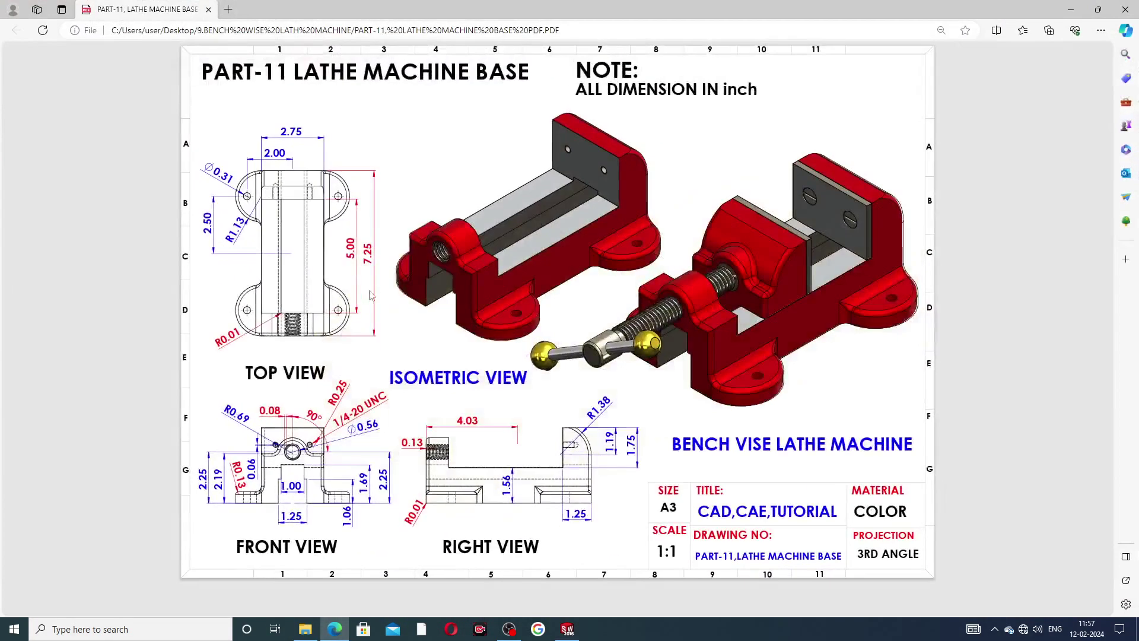
{"action": "left_click", "coordinate": [334, 629]}
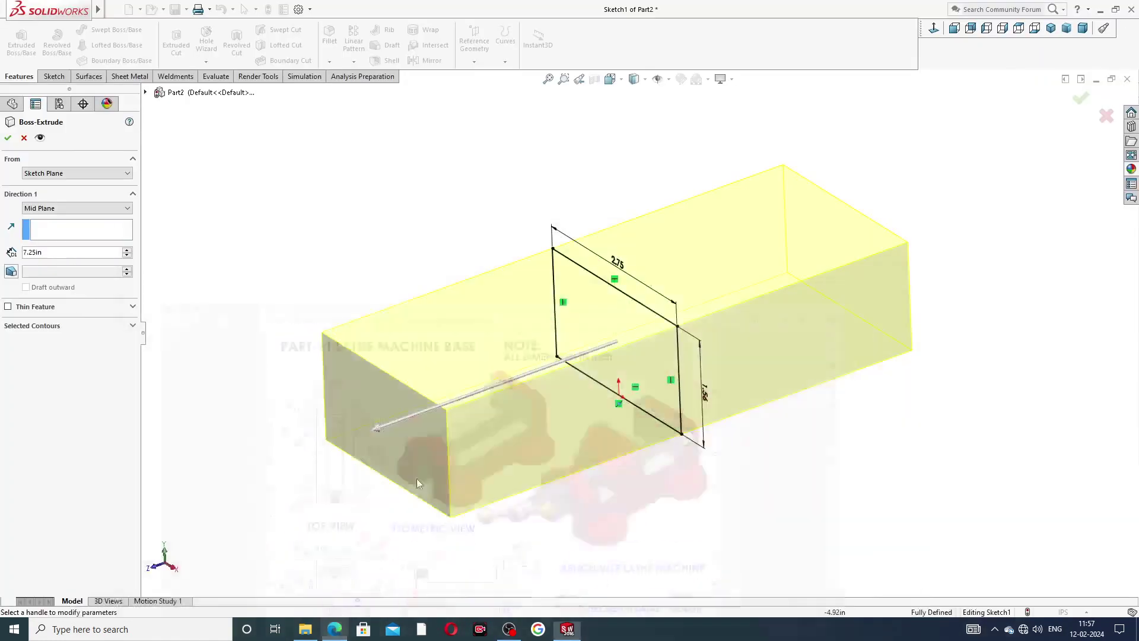
{"action": "left_click", "coordinate": [8, 138]}
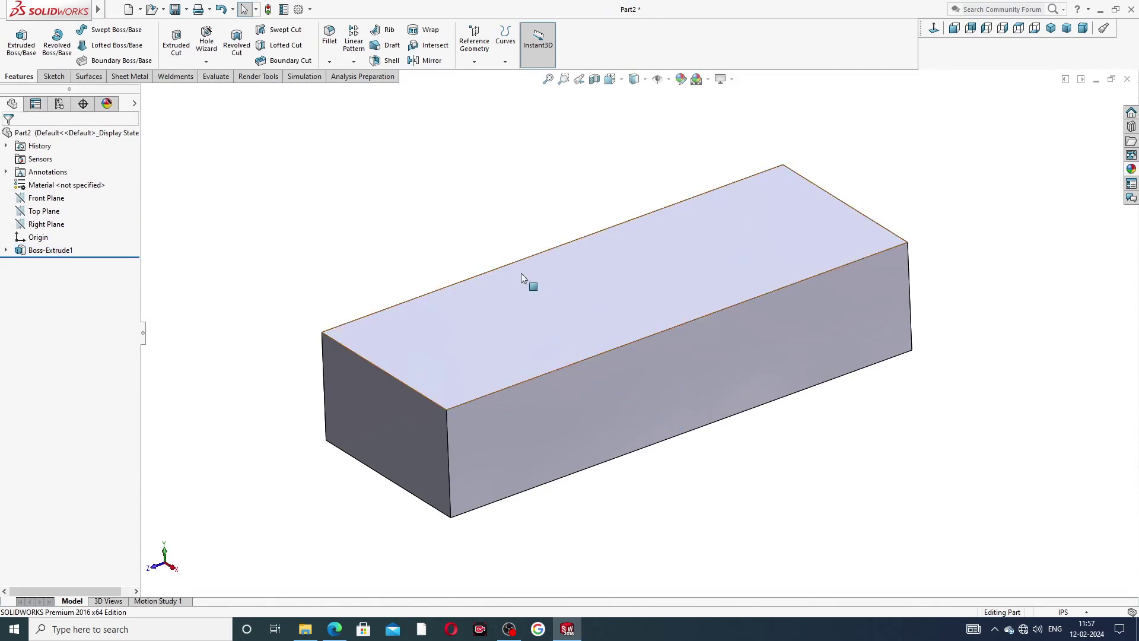
Apply the polished nickel metal appearance to the block
{"action": "middle_click_drag", "start_coordinate": [617, 312], "coordinate": [737, 287]}
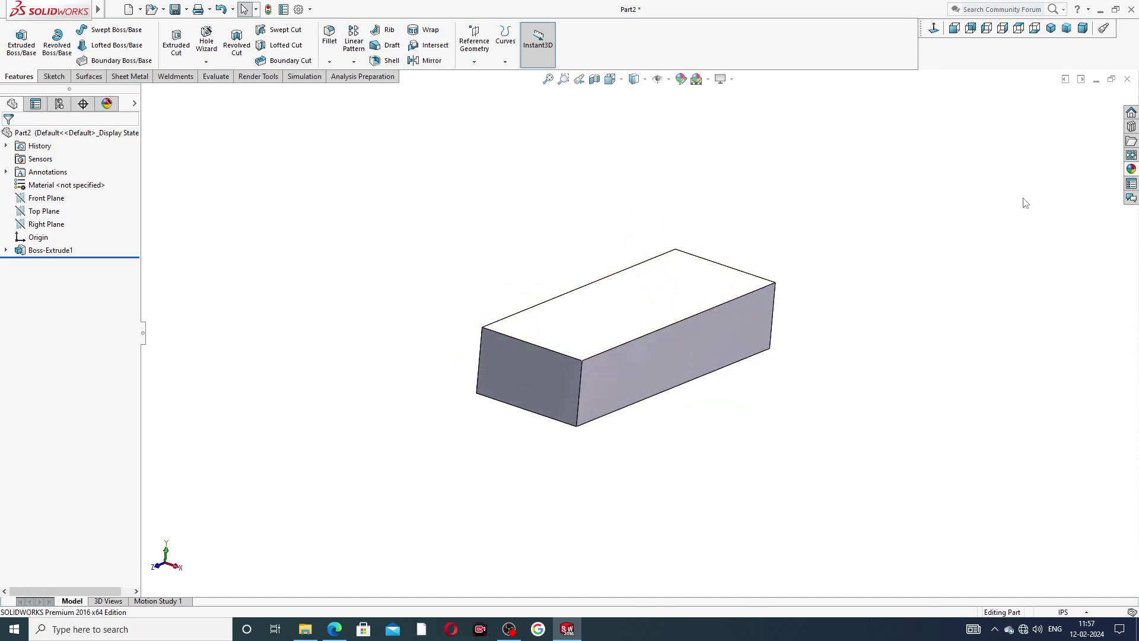
{"action": "left_click", "coordinate": [1132, 169]}
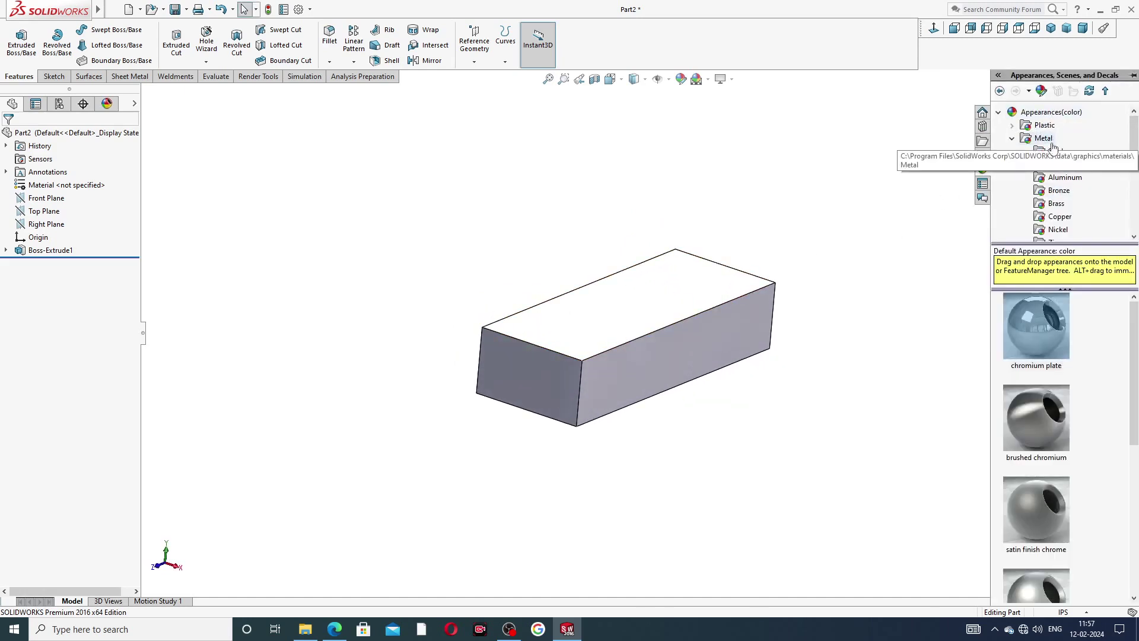
{"action": "left_click", "coordinate": [1061, 231]}
{"action": "double_click", "coordinate": [1044, 321]}
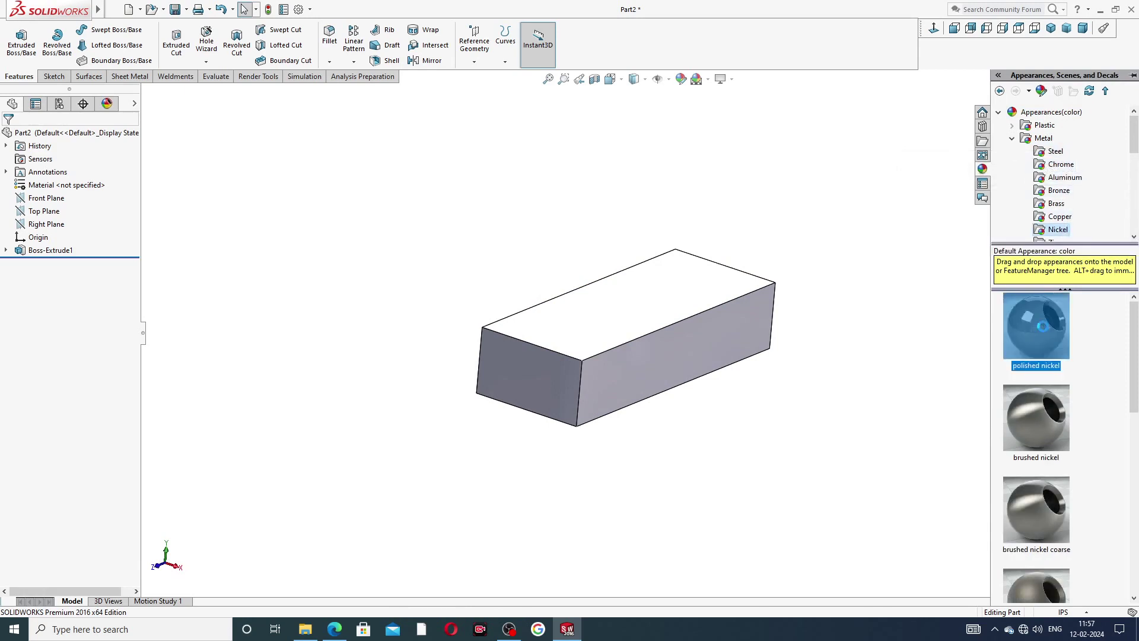
{"action": "left_click", "coordinate": [864, 284]}
{"action": "scroll", "coordinate": [539, 342], "scroll_direction": "down", "scroll_amount": 2}
{"action": "middle_click_drag", "start_coordinate": [719, 310], "coordinate": [692, 310]}
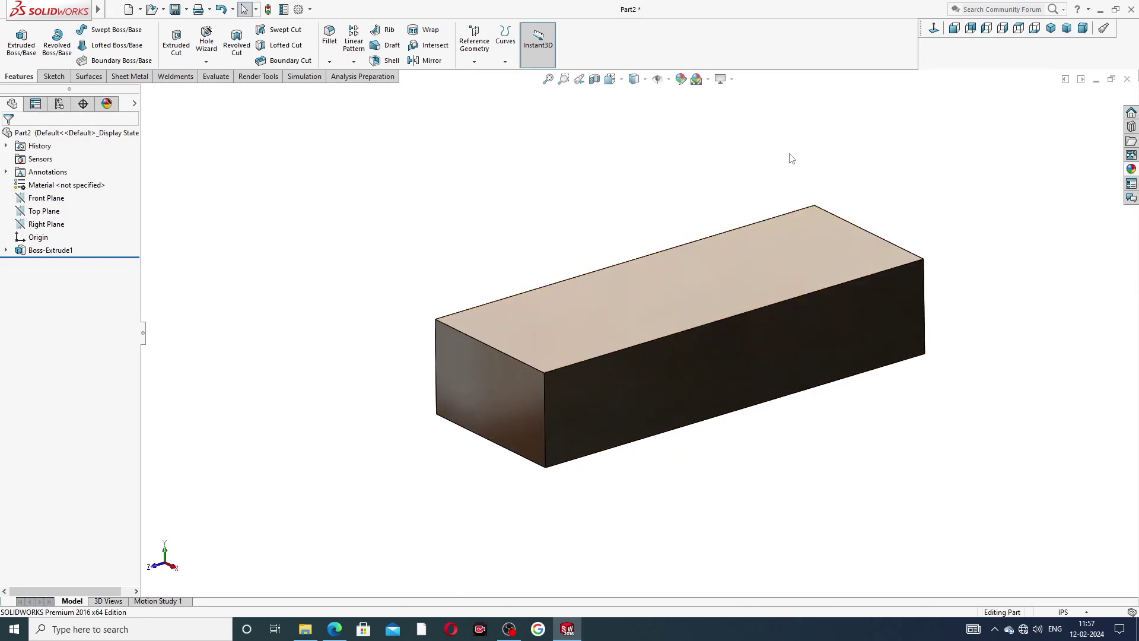
Check the PDF drawing's views and start a sketch on the block's long left side face, viewed normal to it
{"action": "left_click", "coordinate": [335, 629]}
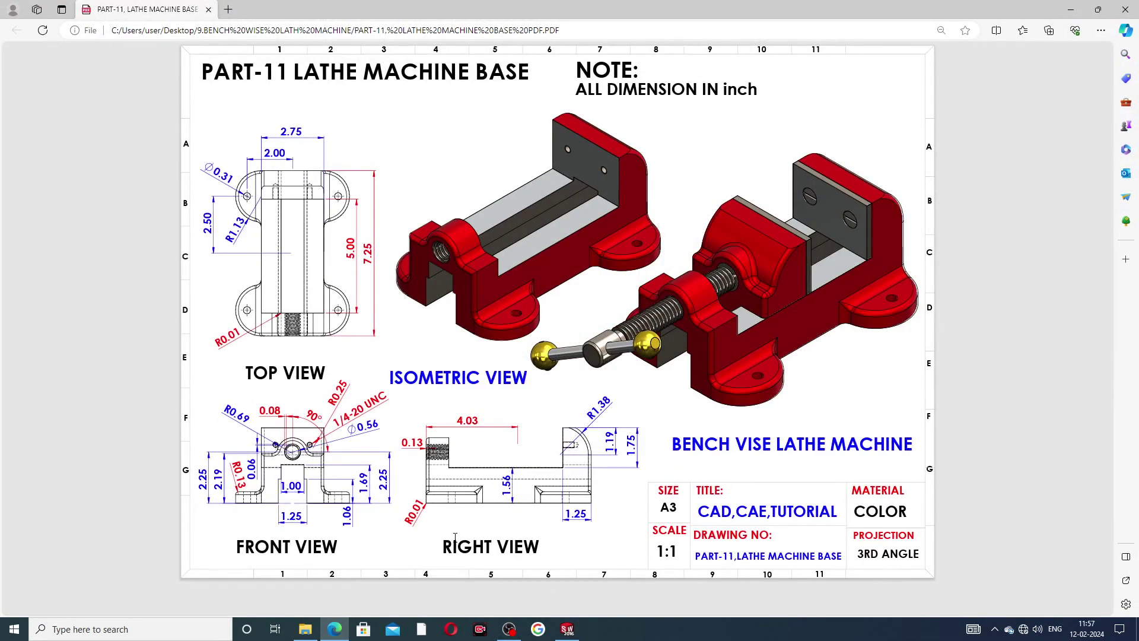
{"action": "left_click", "coordinate": [567, 629]}
{"action": "middle_click_drag", "start_coordinate": [640, 385], "coordinate": [685, 333]}
{"action": "left_click", "coordinate": [685, 333]}
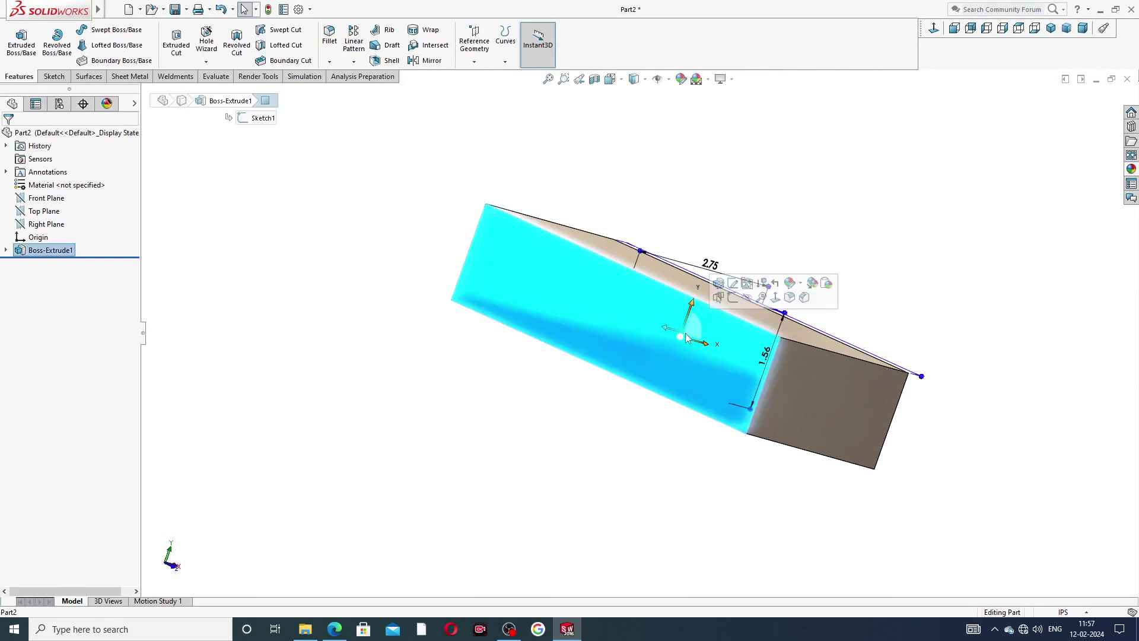
{"action": "left_click", "coordinate": [736, 300]}
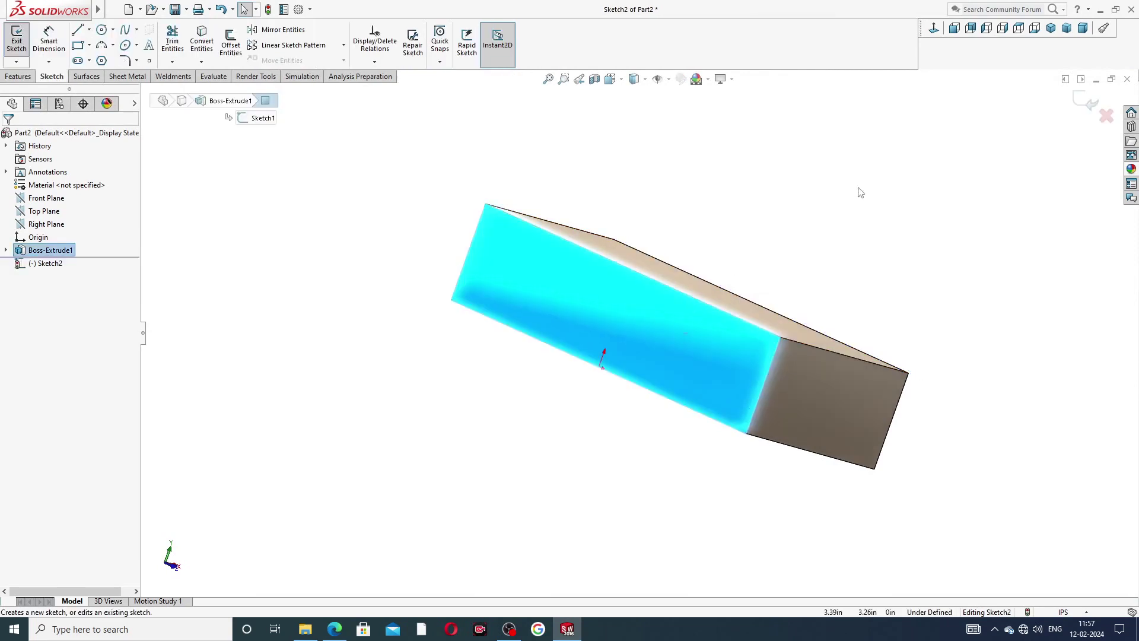
{"action": "left_click", "coordinate": [933, 30]}
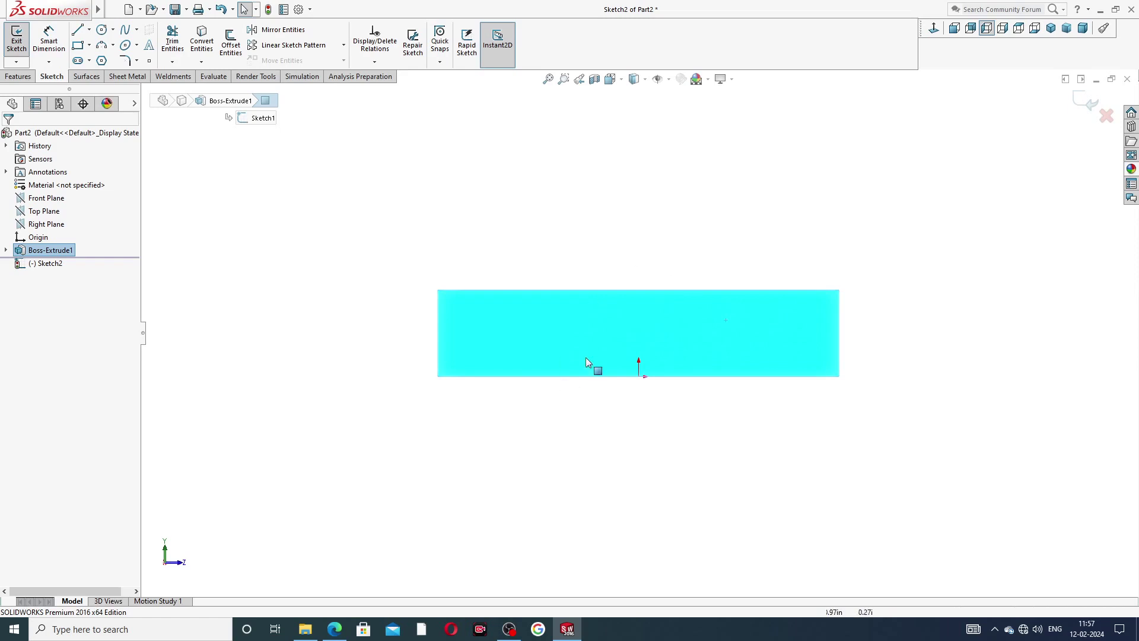
{"action": "scroll", "coordinate": [593, 291], "scroll_direction": "down", "scroll_amount": 1}
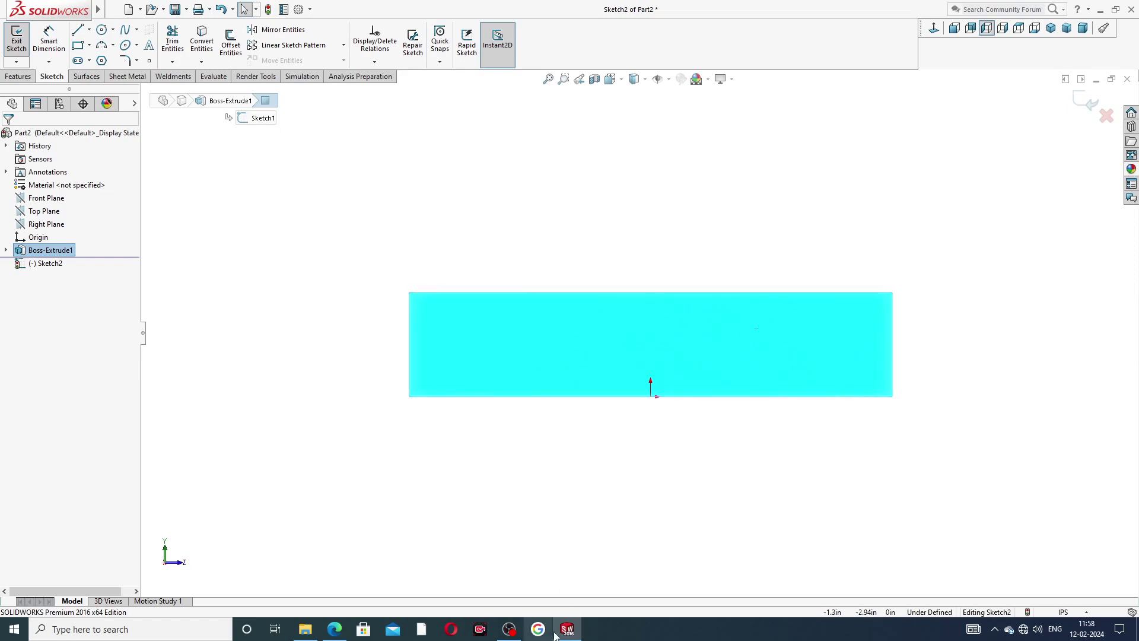
Check the rear jaw's profile dimensions in the right view of the PDF drawing and return to the sketch
{"action": "left_click", "coordinate": [334, 629]}
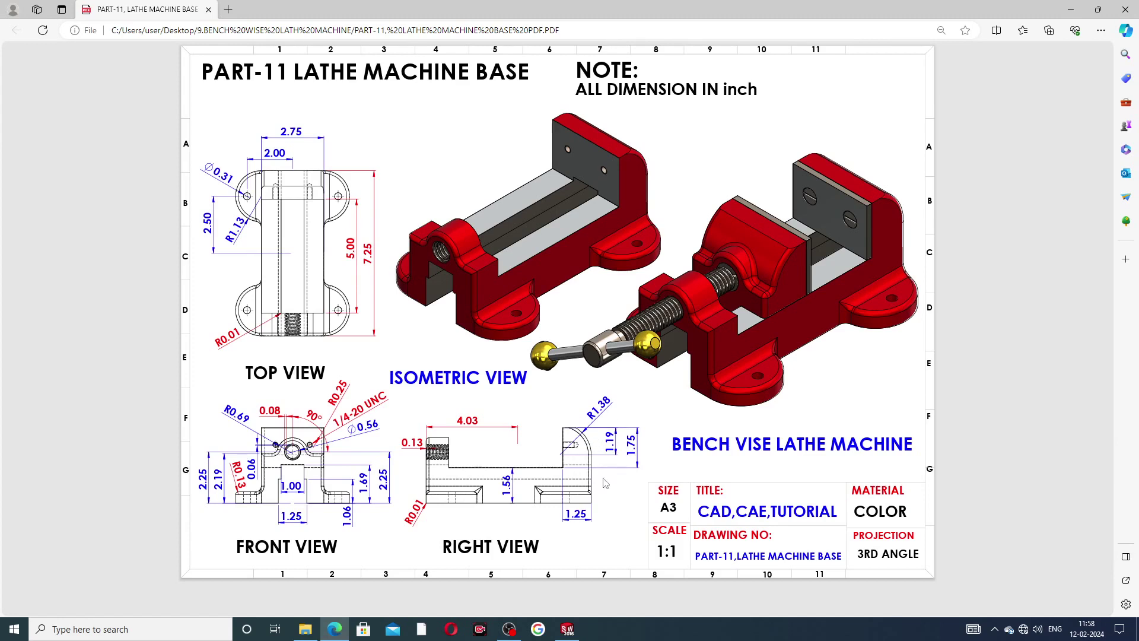
{"action": "left_click", "coordinate": [567, 630]}
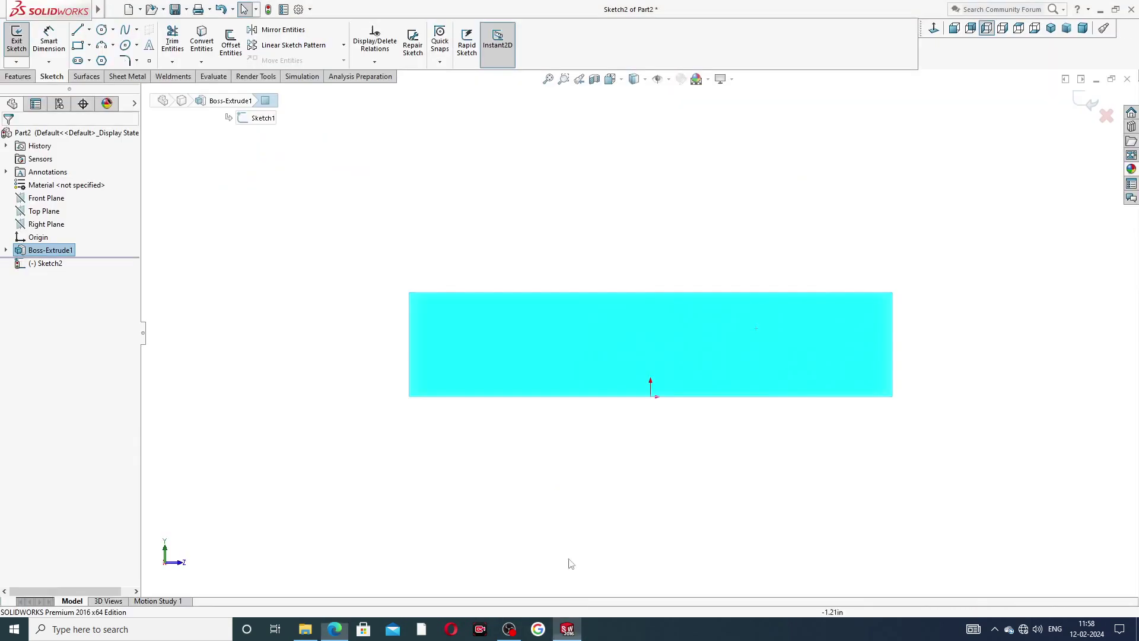
{"action": "left_click", "coordinate": [49, 40]}
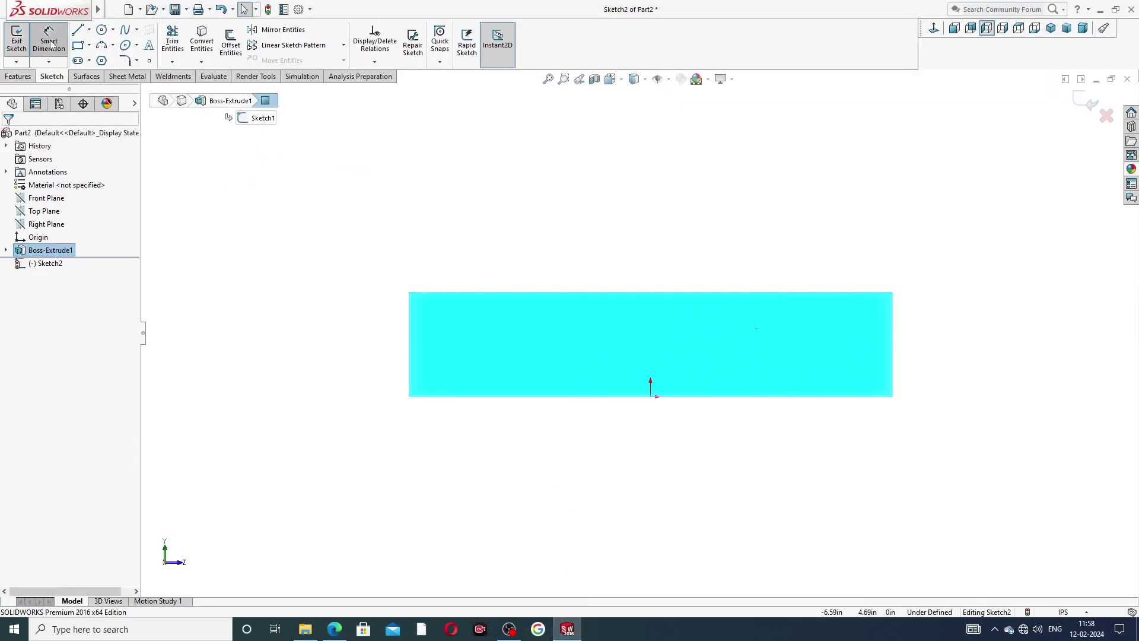
{"action": "scroll", "coordinate": [522, 225], "scroll_direction": "down", "scroll_amount": 3}
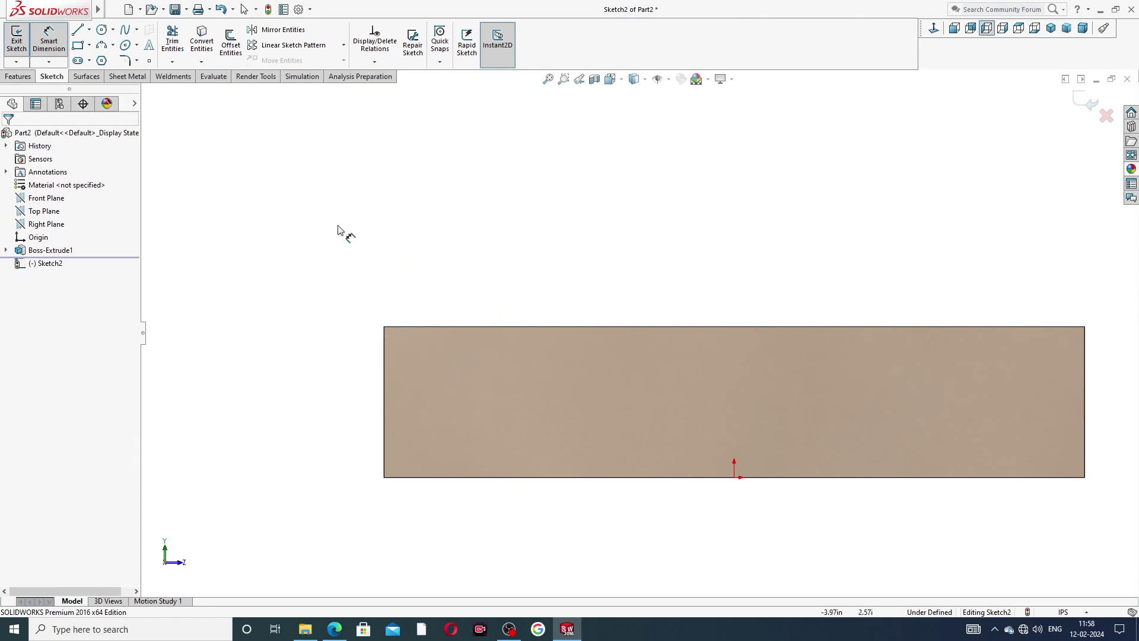
{"action": "left_click", "coordinate": [58, 52]}
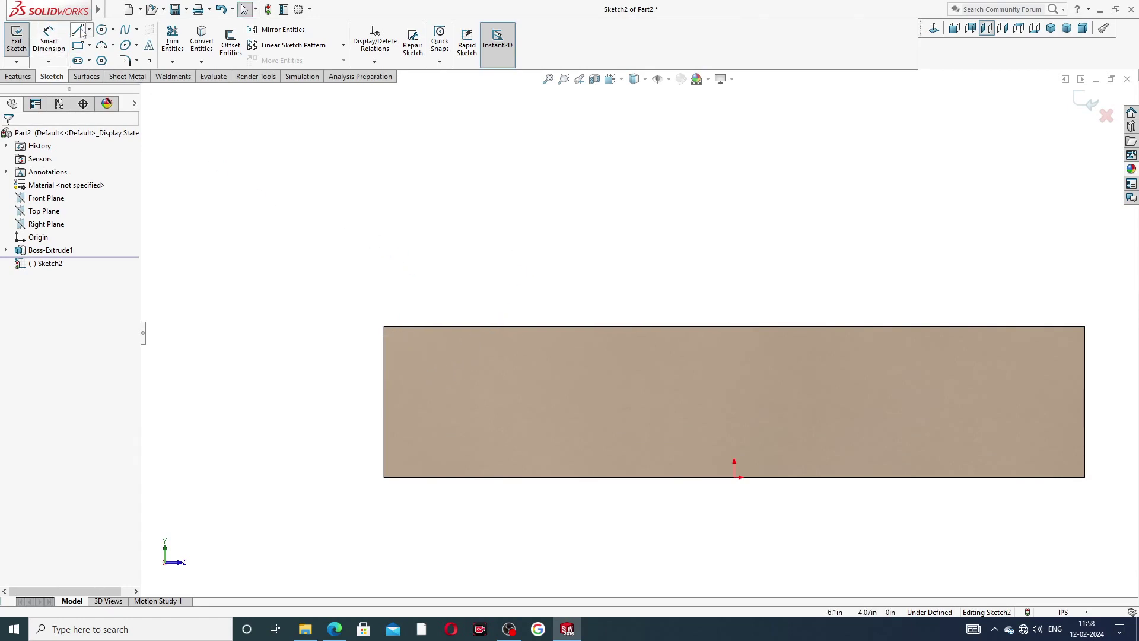
Sketch a closed jaw profile on the block's upper left corner with lines and a tangent arc, about 1.72 in wide
{"action": "left_click", "coordinate": [77, 30]}
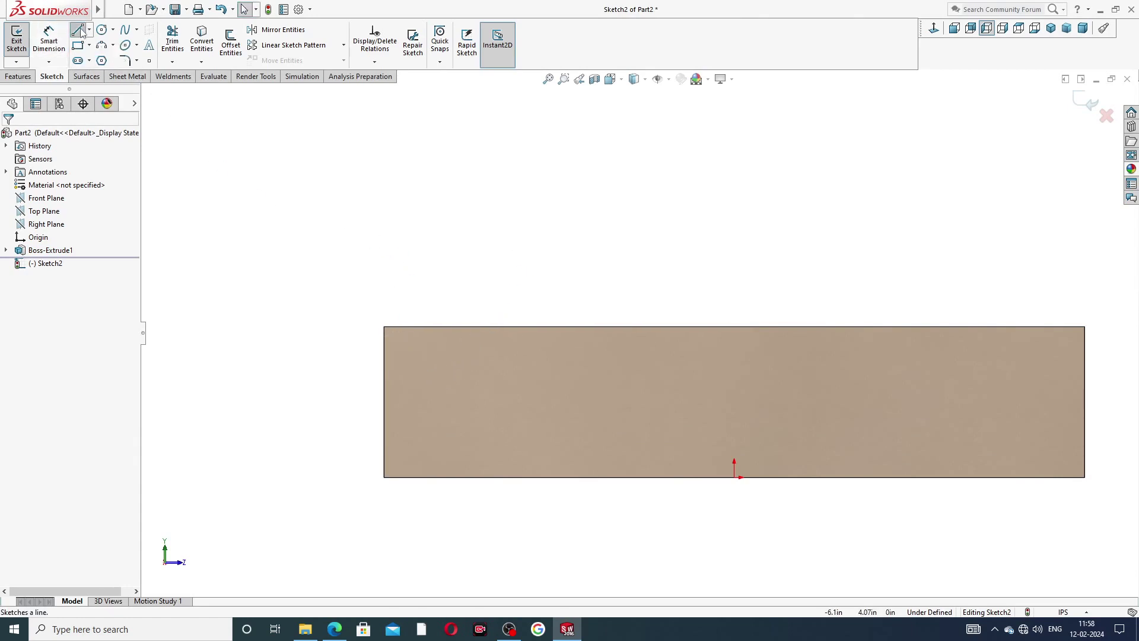
{"action": "left_click", "coordinate": [385, 327]}
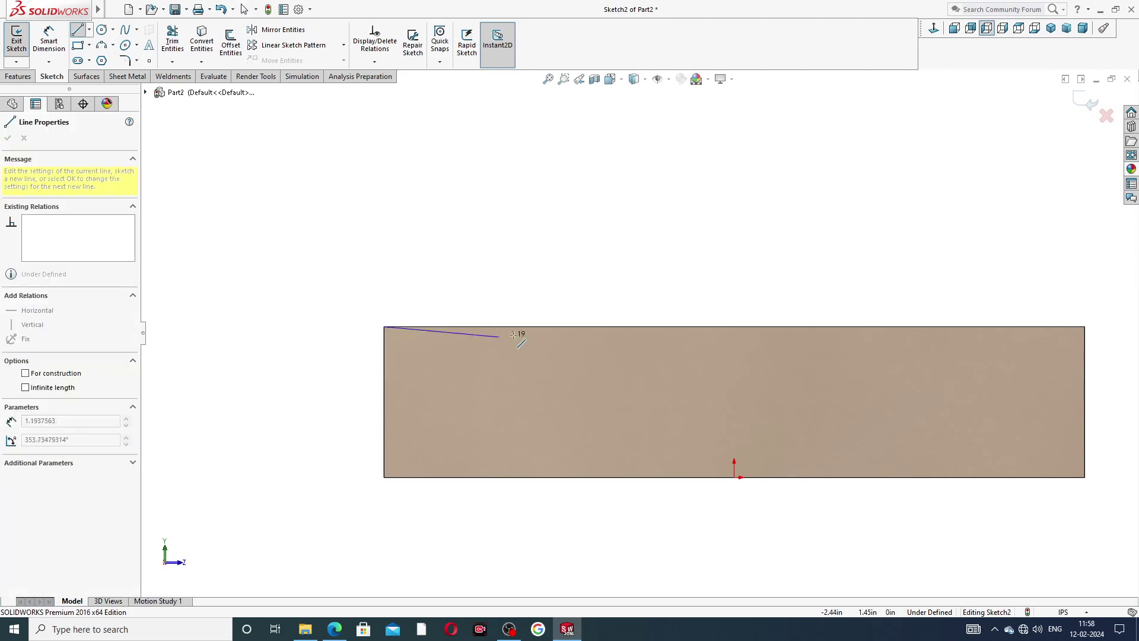
{"action": "left_click", "coordinate": [550, 327]}
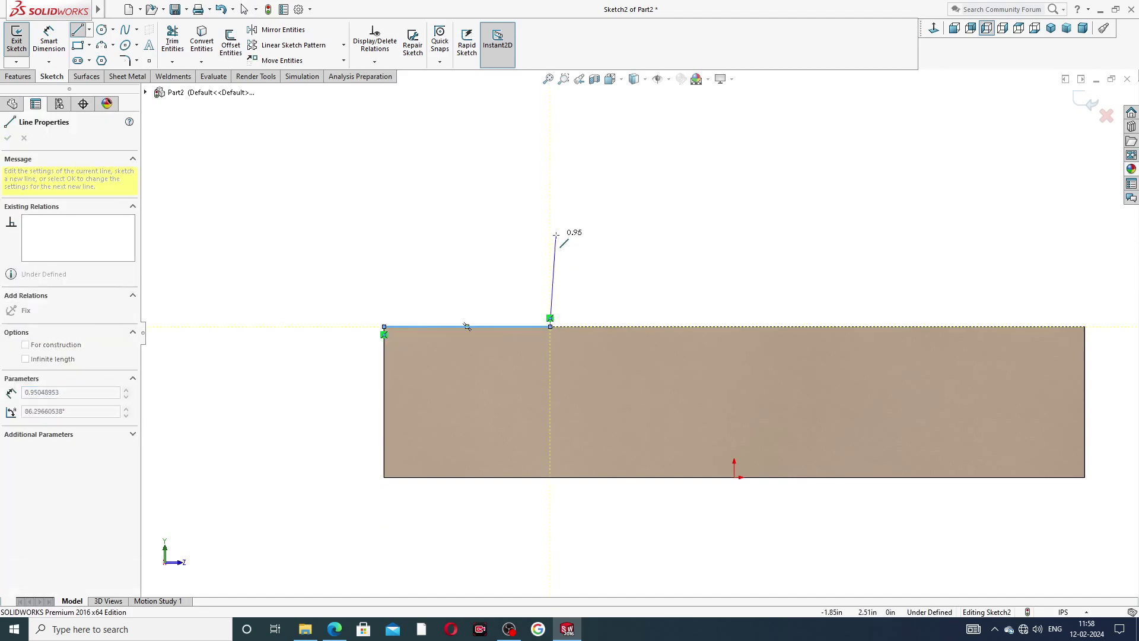
{"action": "left_click", "coordinate": [550, 132]}
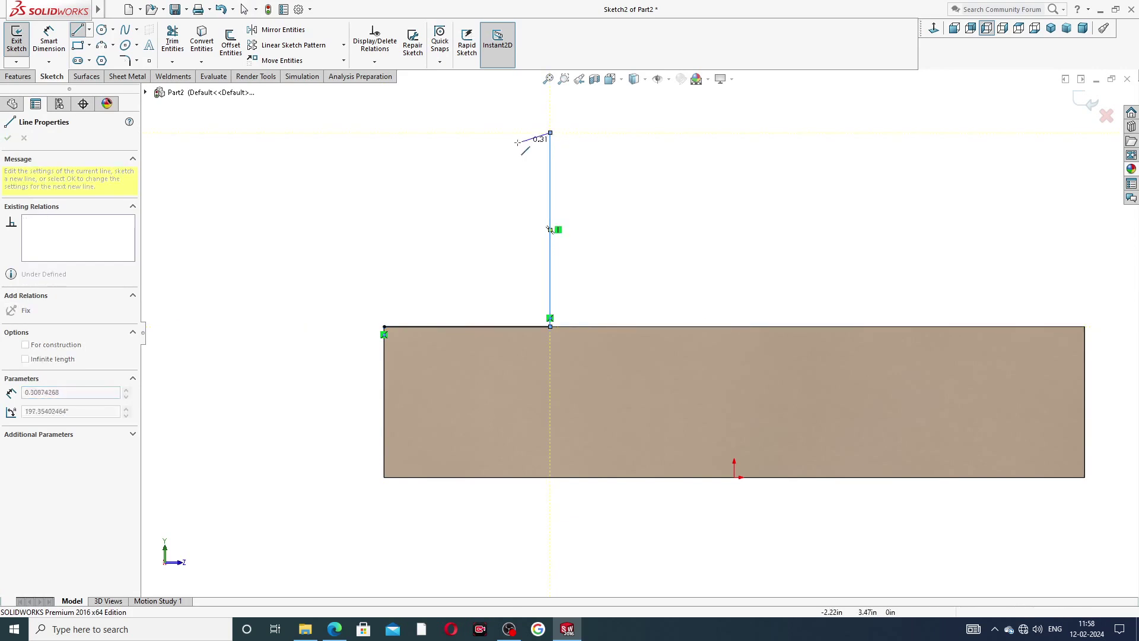
{"action": "double_click", "coordinate": [480, 132]}
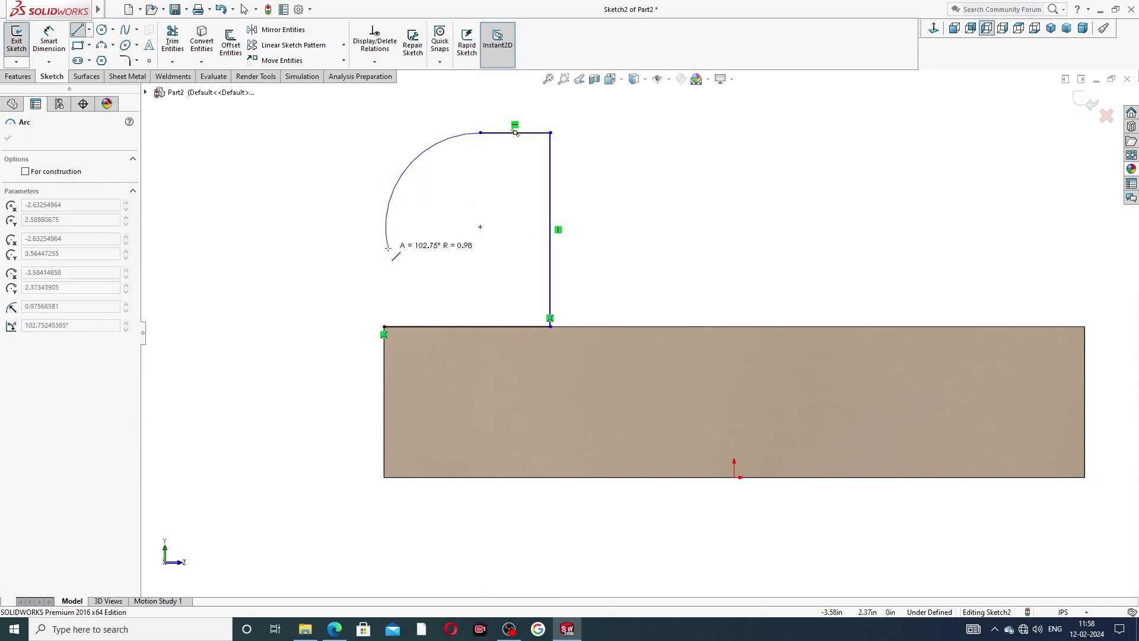
{"action": "left_click", "coordinate": [384, 263]}
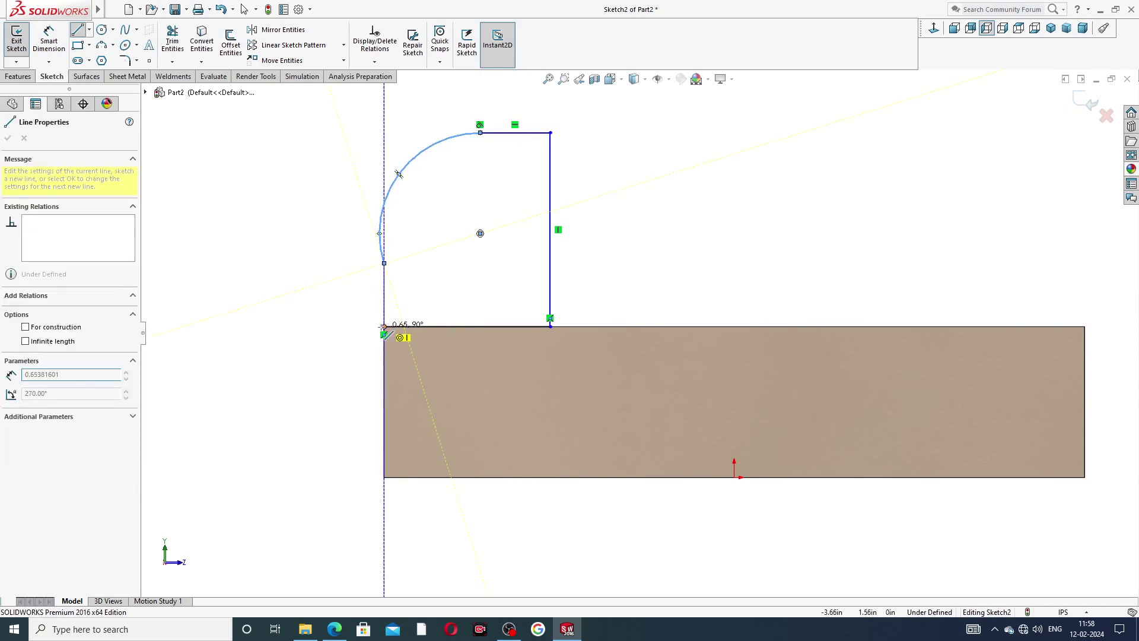
{"action": "left_click", "coordinate": [384, 326]}
{"action": "right_click", "coordinate": [468, 214]}
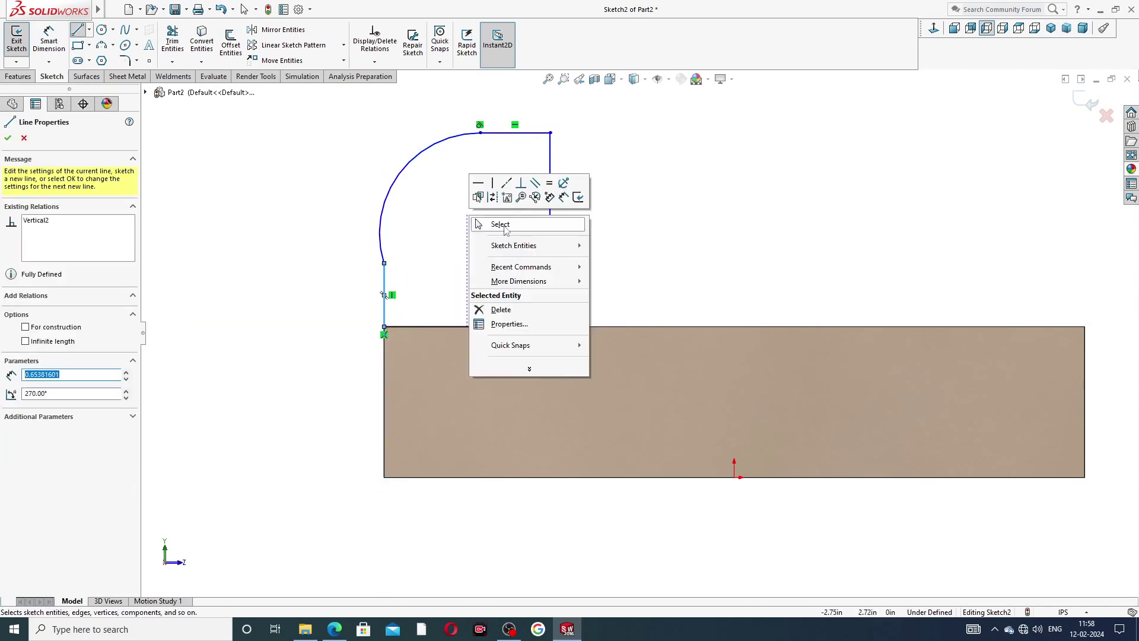
{"action": "left_click", "coordinate": [483, 225]}
Make the jaw profile's arc tangent to the short vertical line below it
{"action": "scroll", "coordinate": [633, 181], "scroll_direction": "up", "scroll_amount": 2}
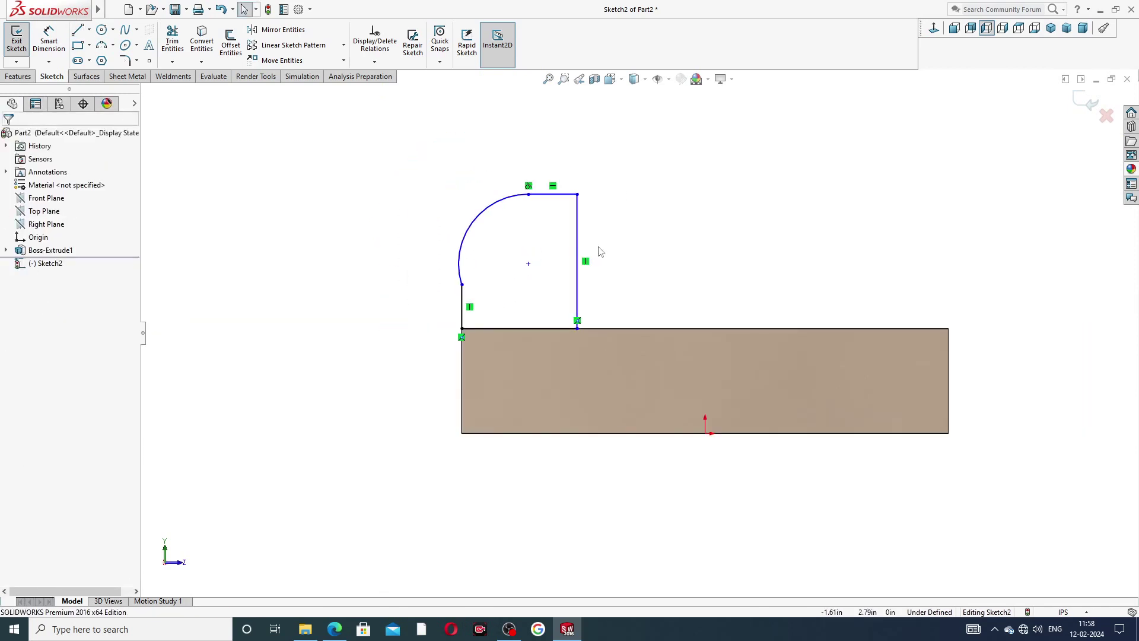
{"action": "scroll", "coordinate": [601, 245], "scroll_direction": "down", "scroll_amount": 2}
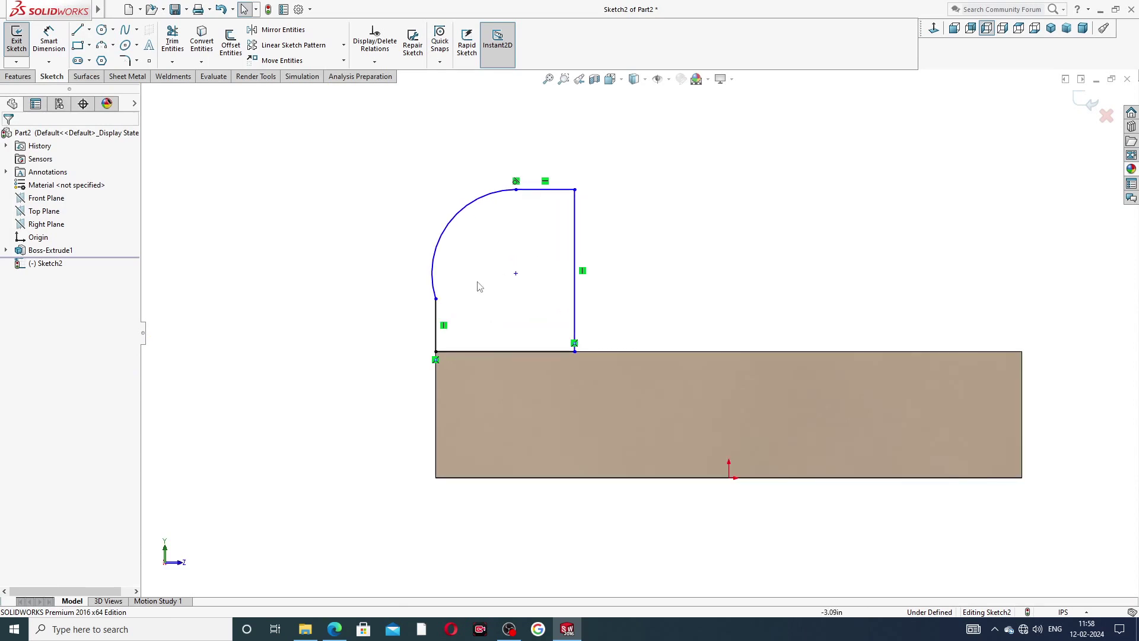
{"action": "left_click", "coordinate": [437, 301]}
{"action": "left_click", "coordinate": [436, 317], "text": "ctrl"}
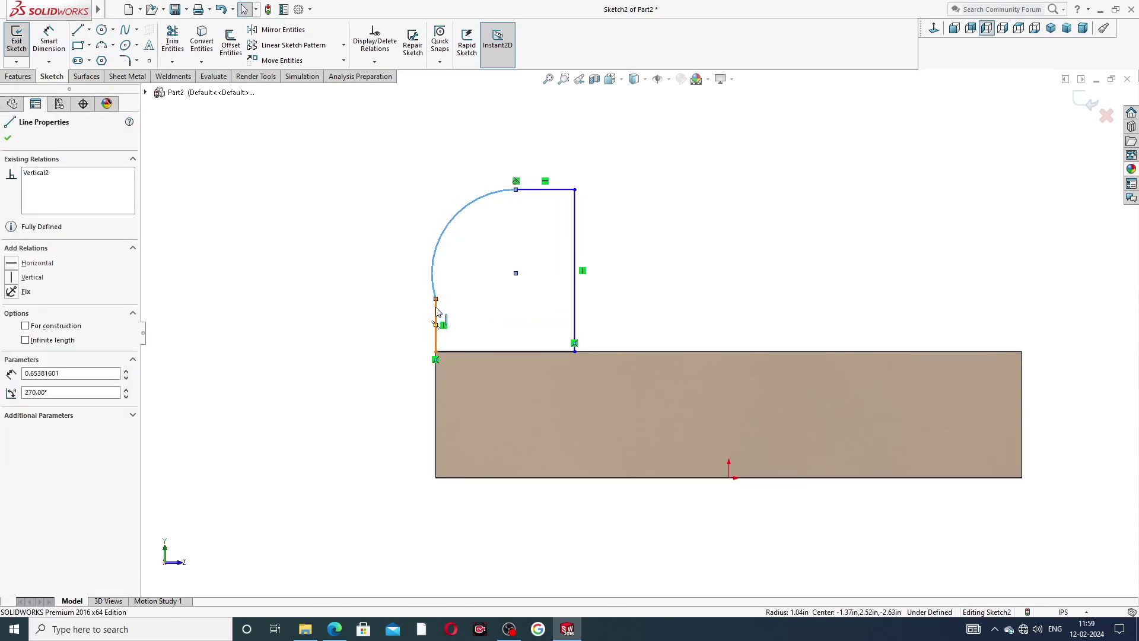
{"action": "left_click", "coordinate": [647, 243]}
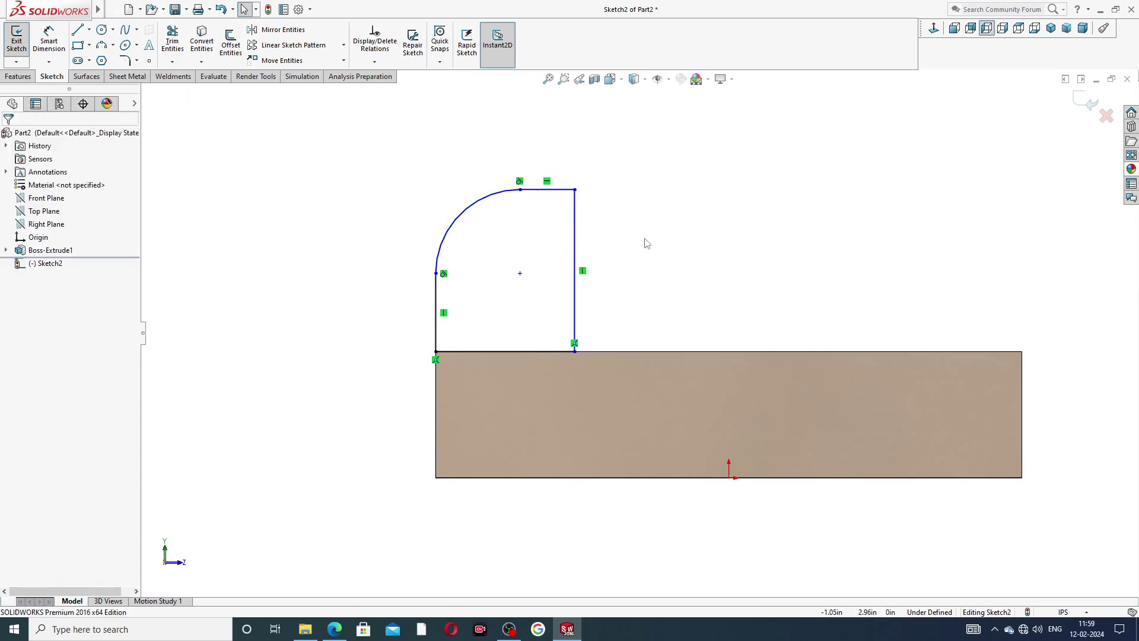
Dimension the jaw profile's arc with a radius of 1.38 in
{"action": "left_click", "coordinate": [49, 40]}
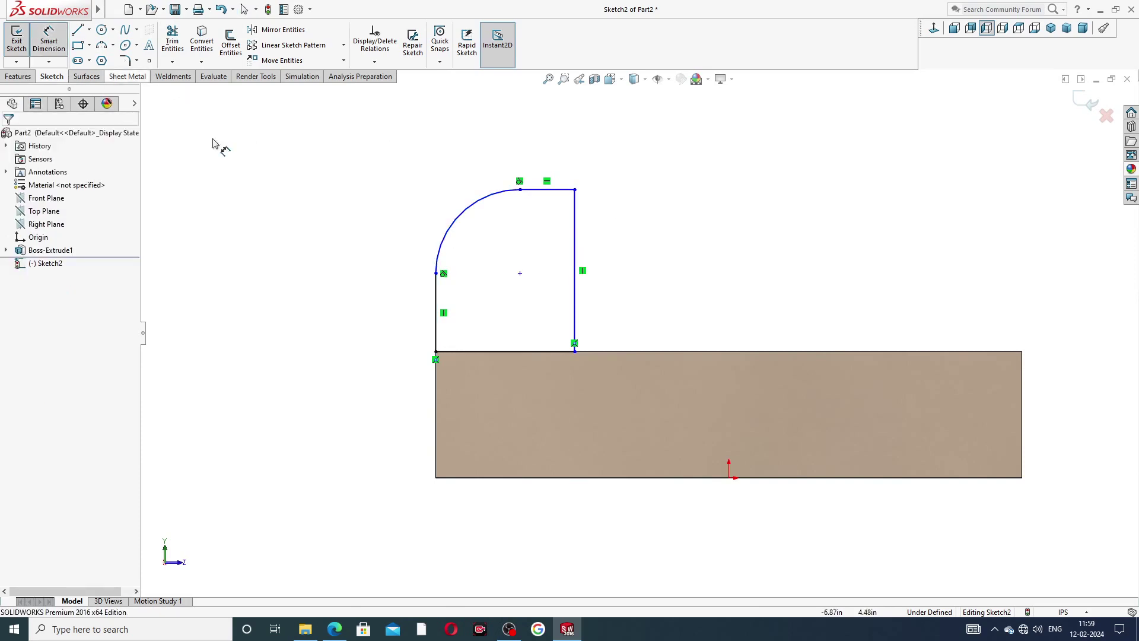
{"action": "left_click", "coordinate": [465, 210]}
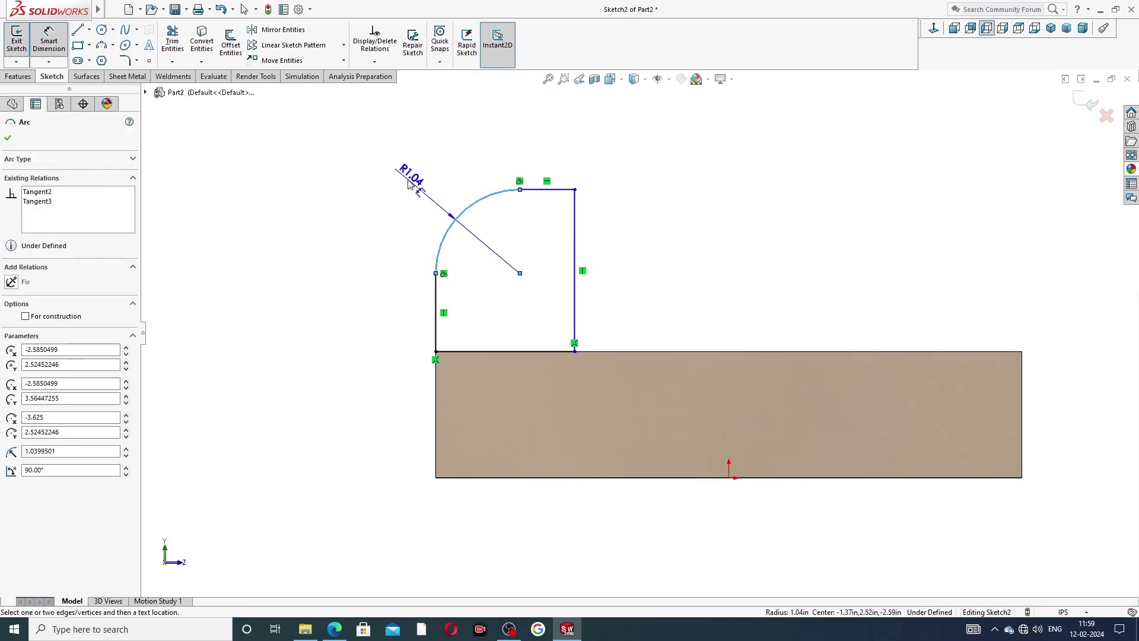
{"action": "left_click", "coordinate": [409, 185]}
{"action": "type", "text": "1"}
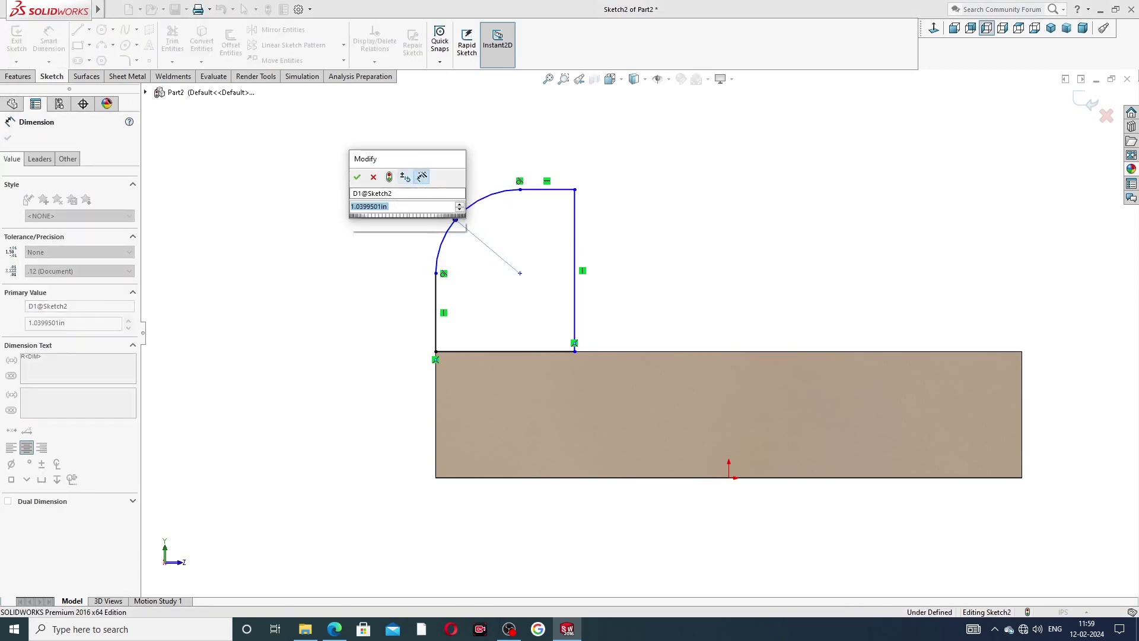
{"action": "type", "text": "."}
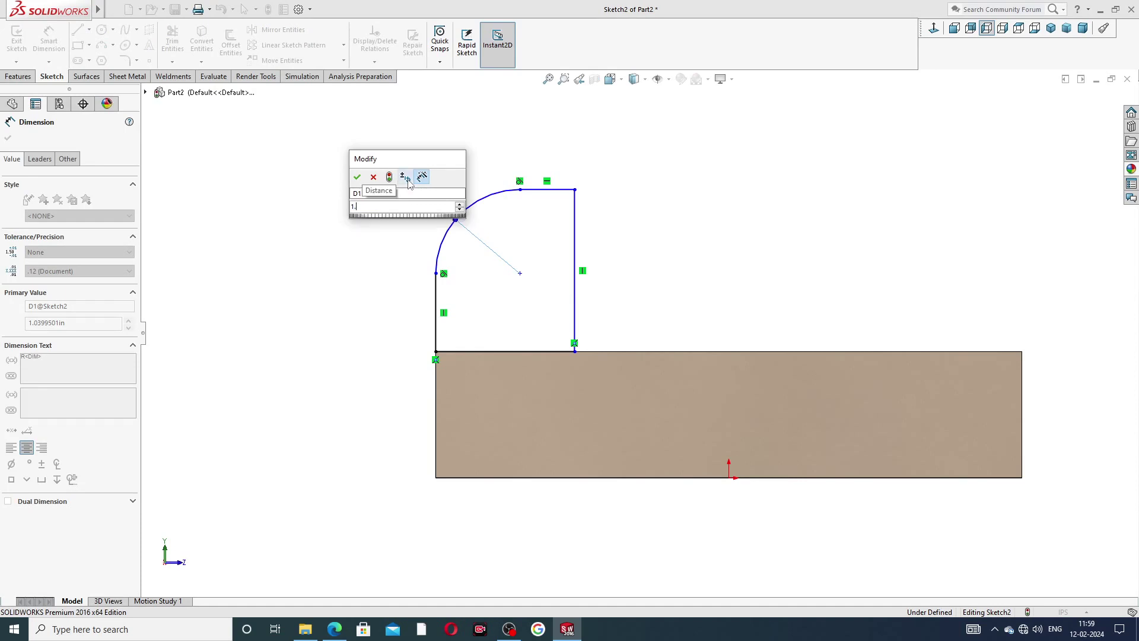
{"action": "type", "text": "38"}
{"action": "key", "text": "Return"}
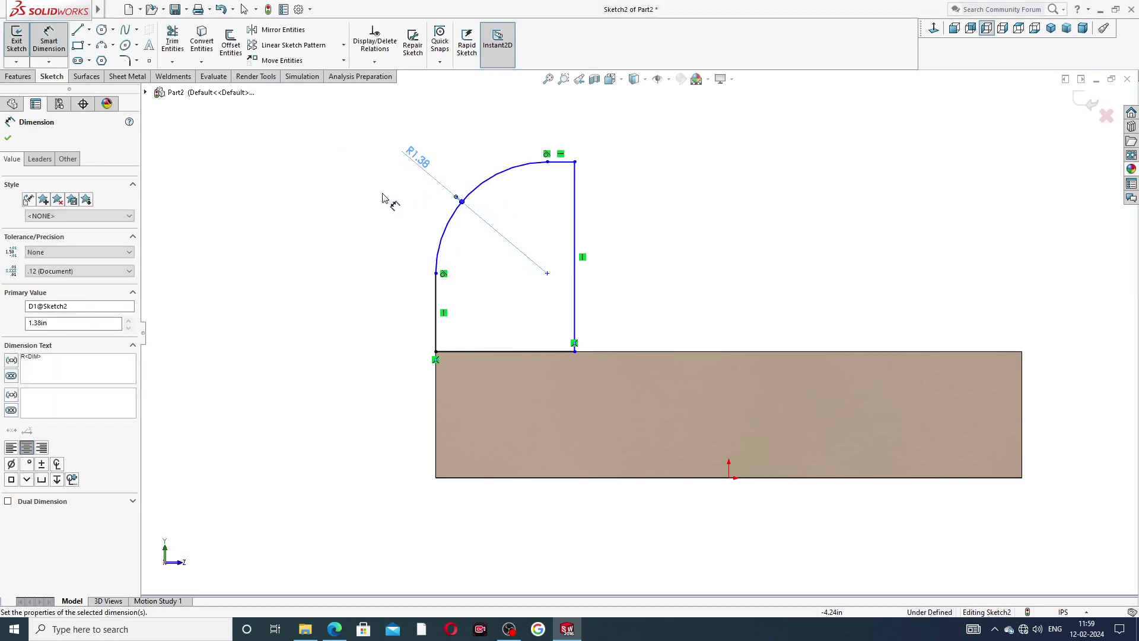
{"action": "left_click", "coordinate": [372, 199]}
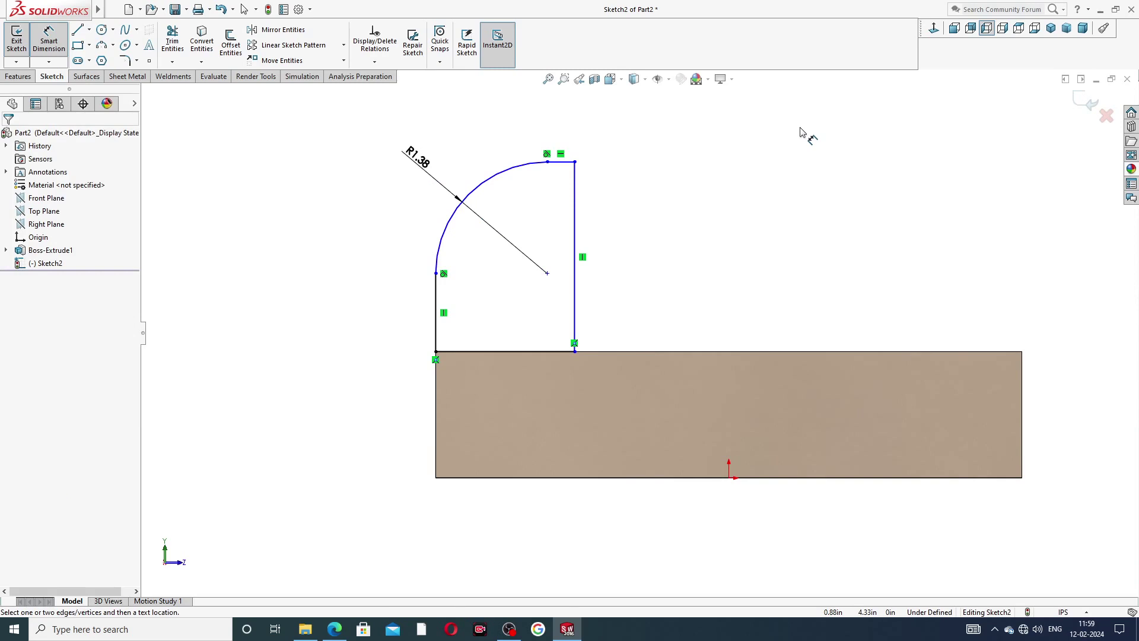
Dimension the jaw profile's long vertical line to a height of 1.75 in
{"action": "left_click", "coordinate": [575, 208]}
{"action": "left_click", "coordinate": [626, 240]}
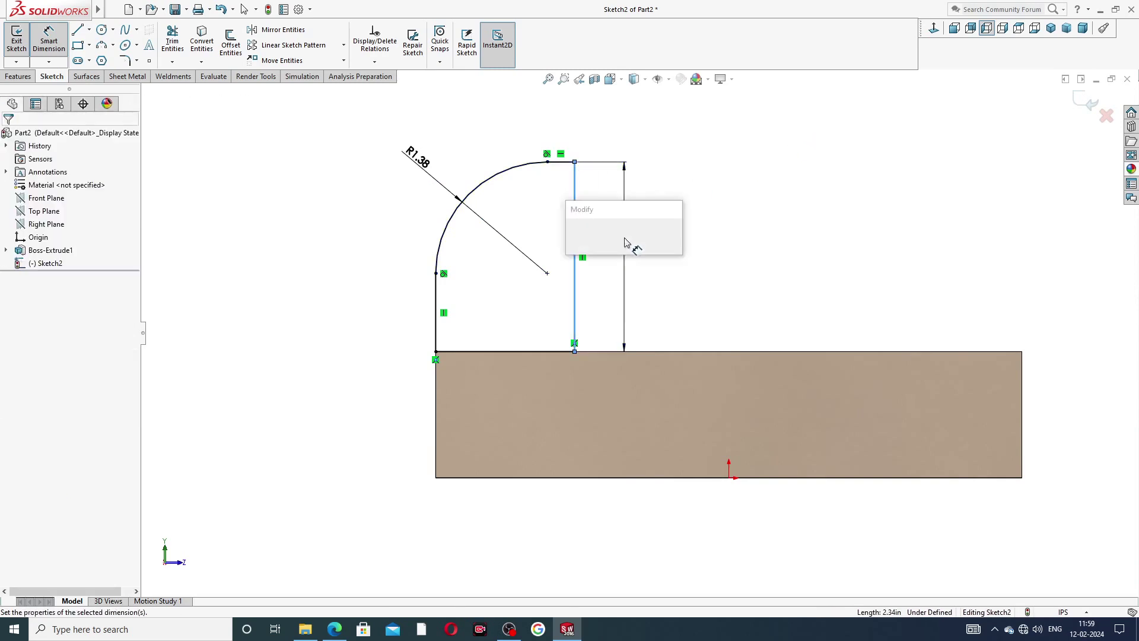
{"action": "type", "text": "1."}
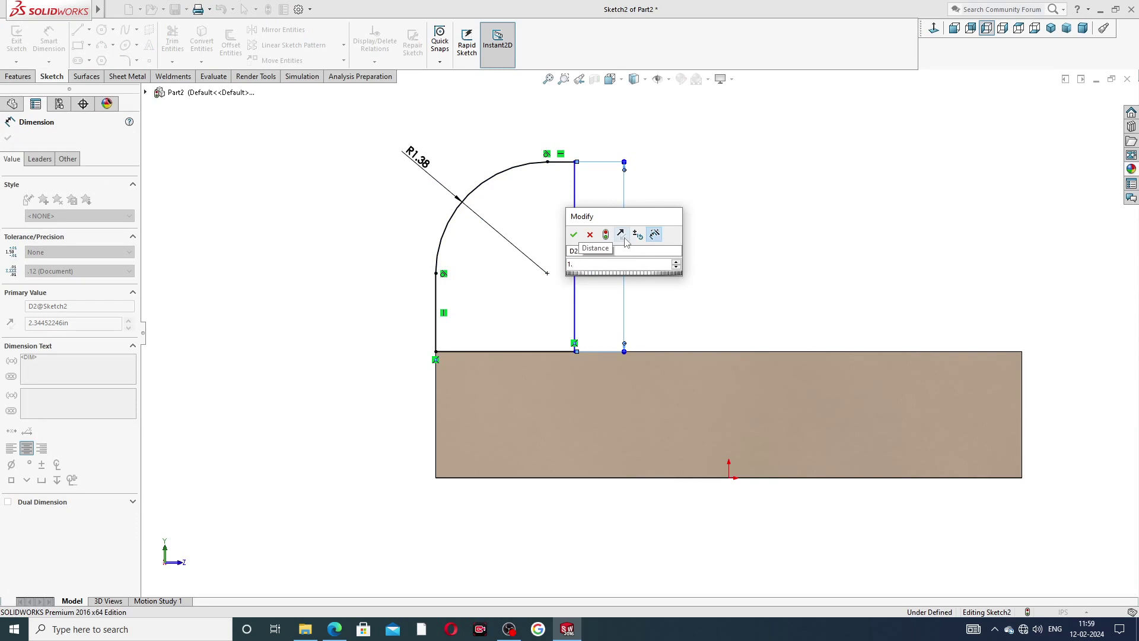
{"action": "type", "text": "75"}
{"action": "key", "text": "Return"}
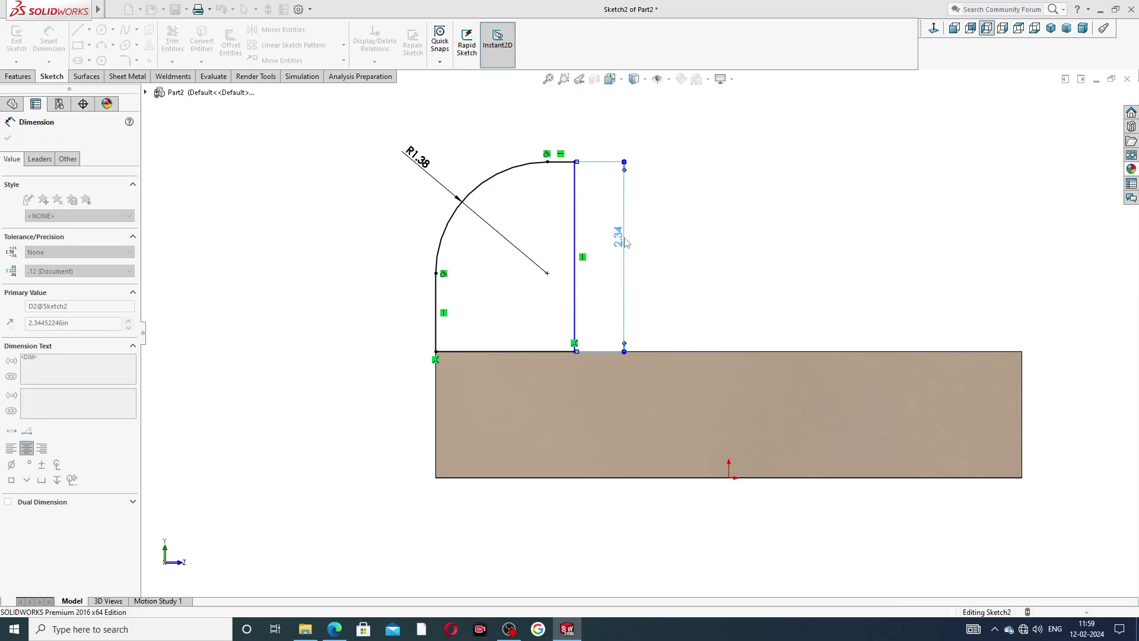
Dimension the jaw profile's base line to a width of 1.25 in and leave the dimension tool
{"action": "left_click", "coordinate": [535, 352]}
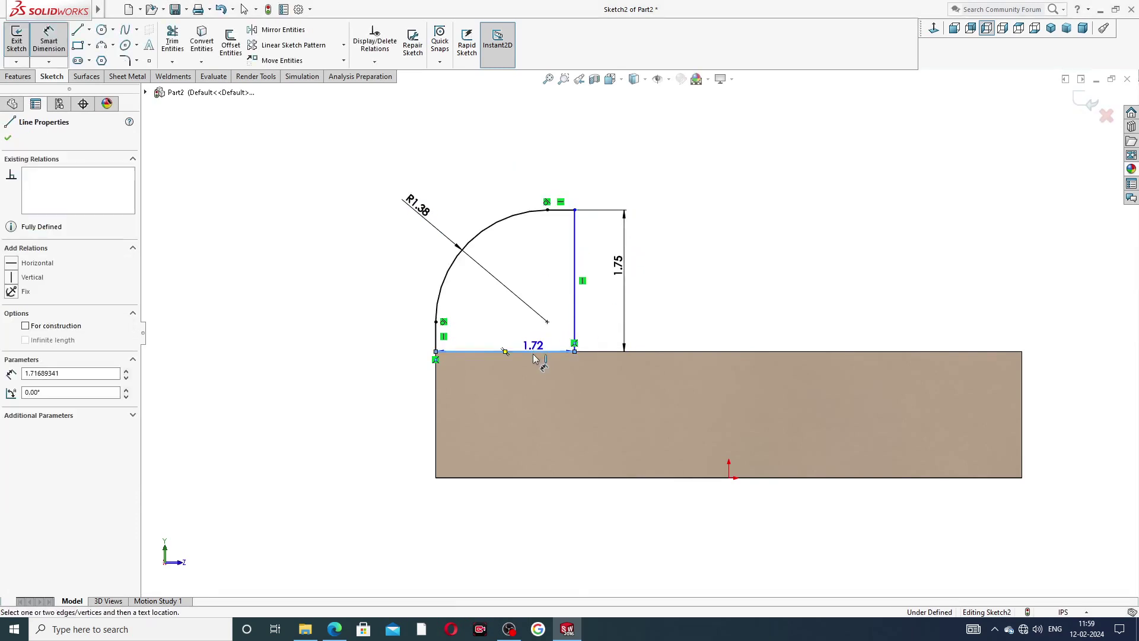
{"action": "left_click", "coordinate": [521, 389]}
{"action": "type", "text": "1."}
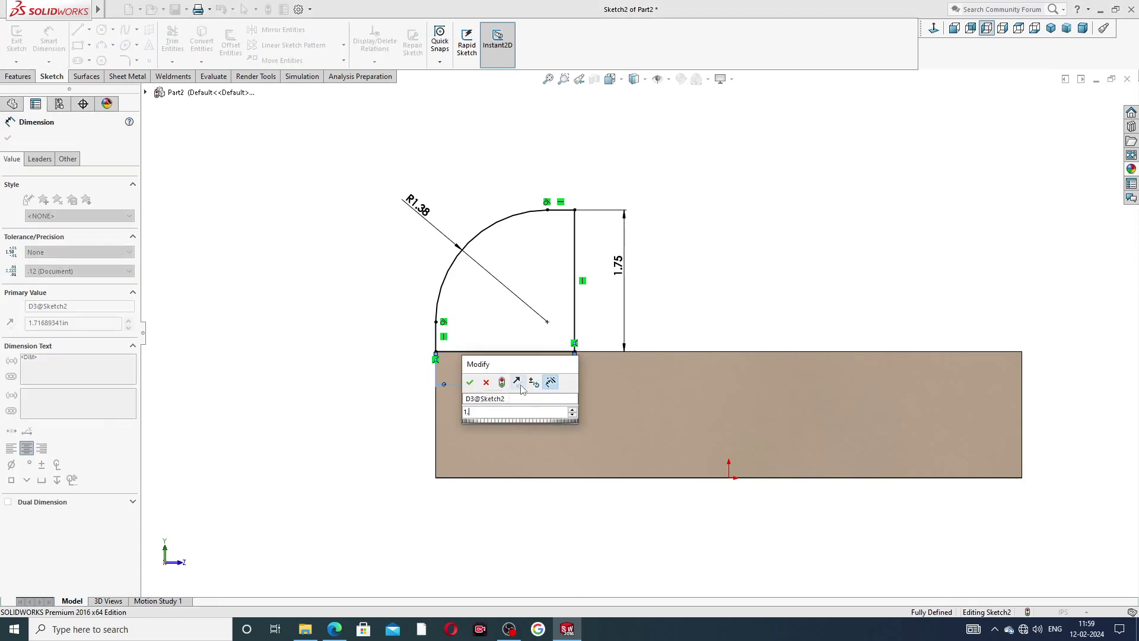
{"action": "type", "text": "25"}
{"action": "key", "text": "Return"}
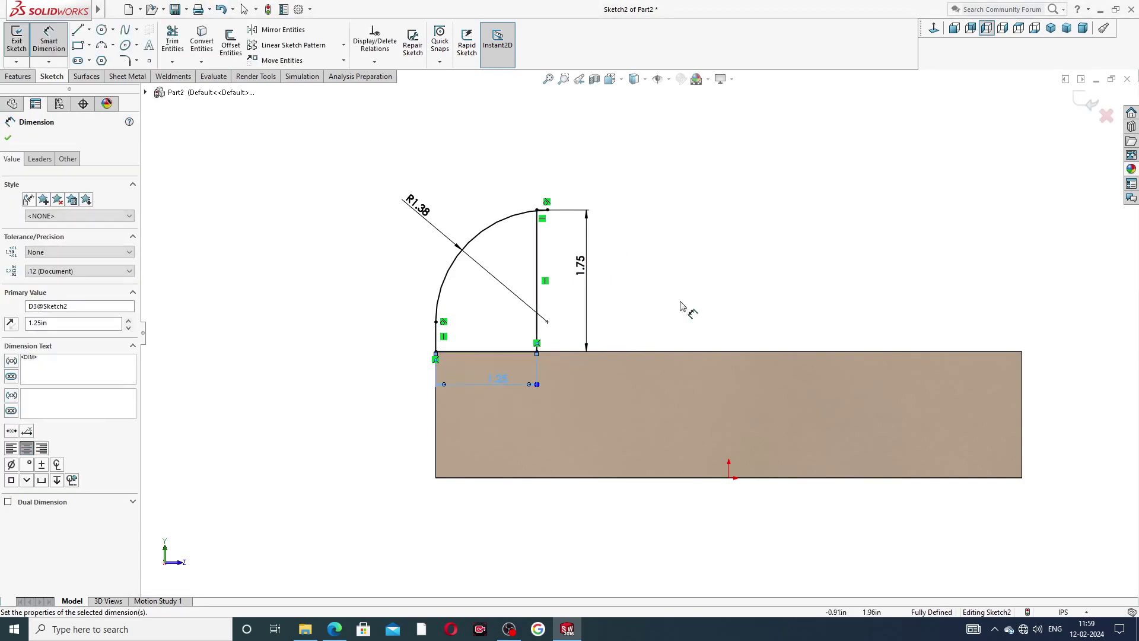
{"action": "left_click", "coordinate": [681, 306]}
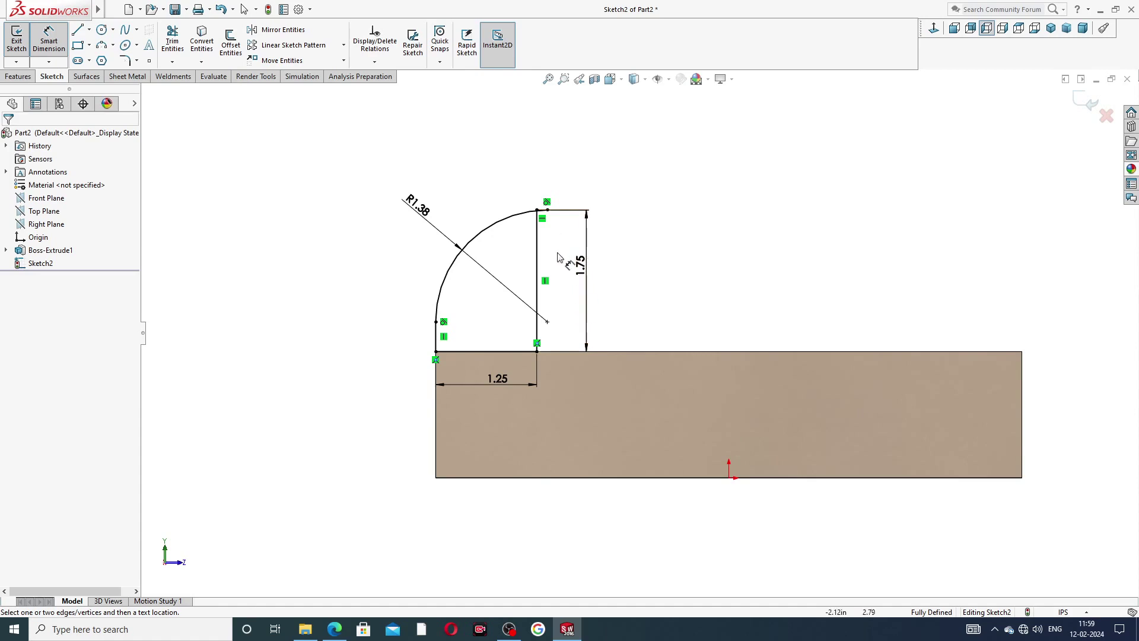
{"action": "right_click", "coordinate": [673, 181]}
{"action": "left_click", "coordinate": [703, 183]}
Delete the tangent relation between arc and top line, and move their shared endpoint outward until the top line is about 0.35 in long
{"action": "scroll", "coordinate": [528, 196], "scroll_direction": "down", "scroll_amount": 5}
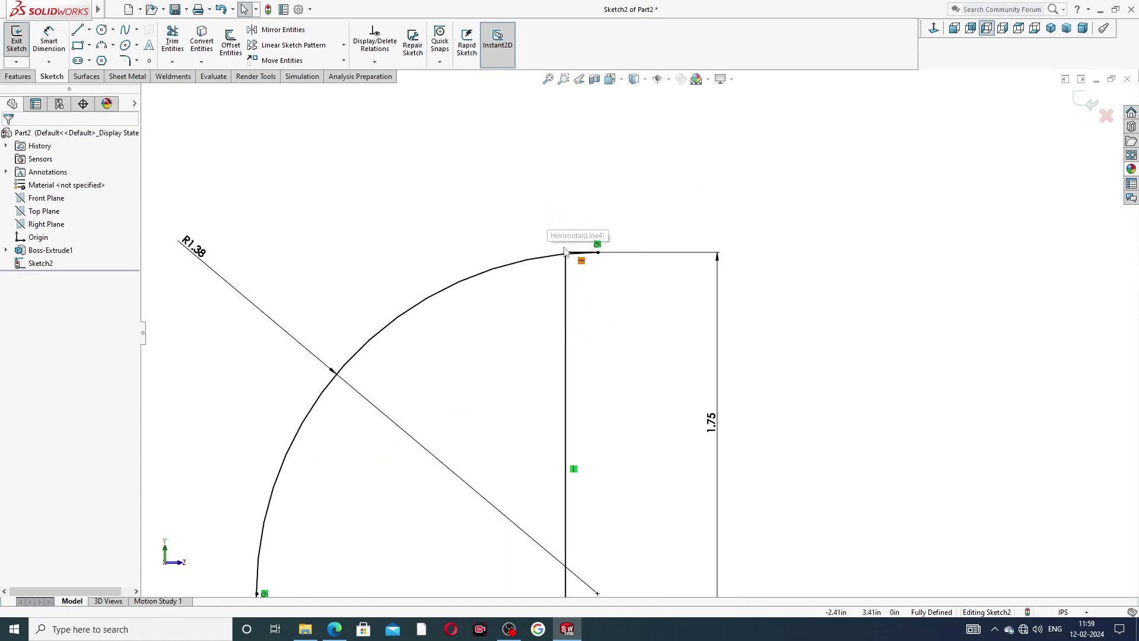
{"action": "left_click", "coordinate": [598, 245]}
{"action": "key", "text": "Delete"}
{"action": "left_click_drag", "start_coordinate": [597, 253], "coordinate": [521, 254]}
{"action": "left_click", "coordinate": [519, 204]}
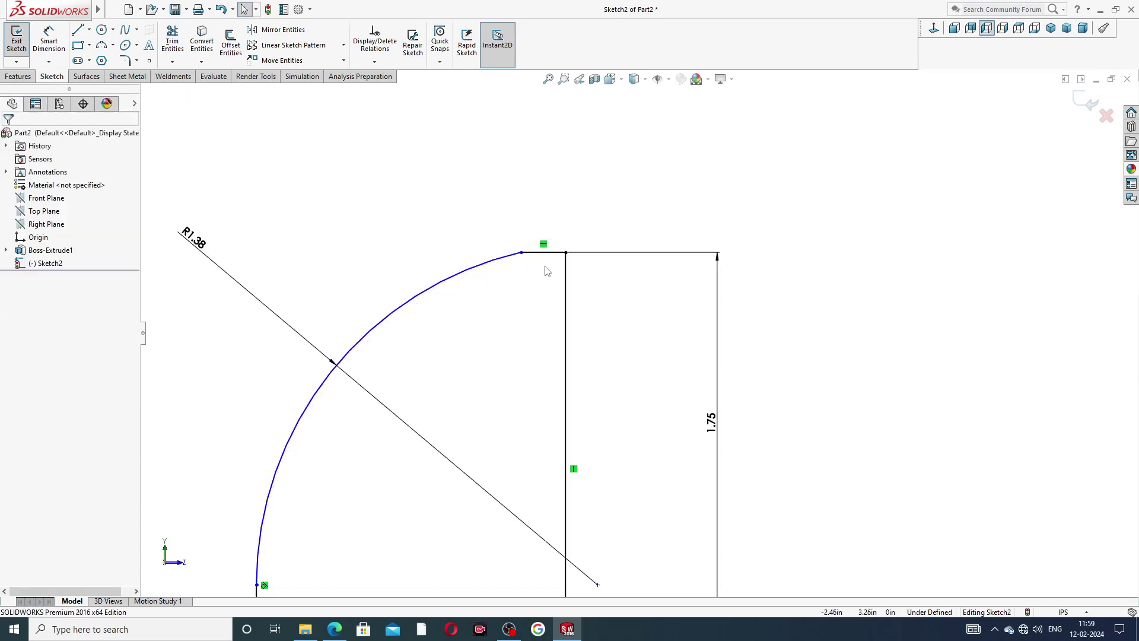
{"action": "scroll", "coordinate": [545, 267], "scroll_direction": "down", "scroll_amount": 3}
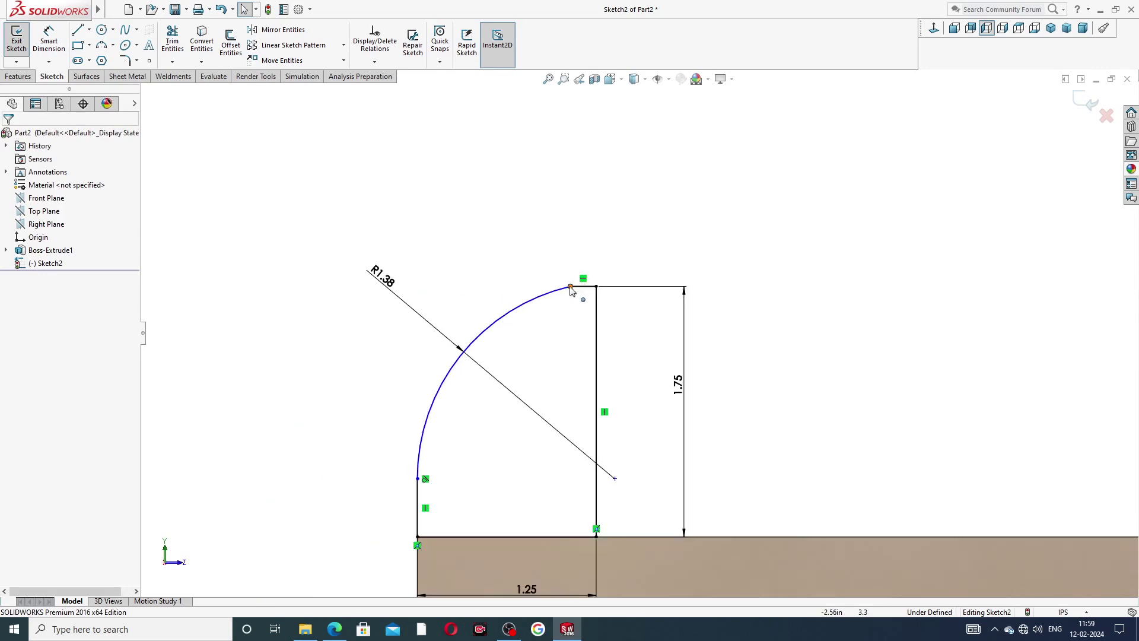
{"action": "left_click_drag", "start_coordinate": [576, 289], "coordinate": [547, 289]}
{"action": "left_click", "coordinate": [563, 221]}
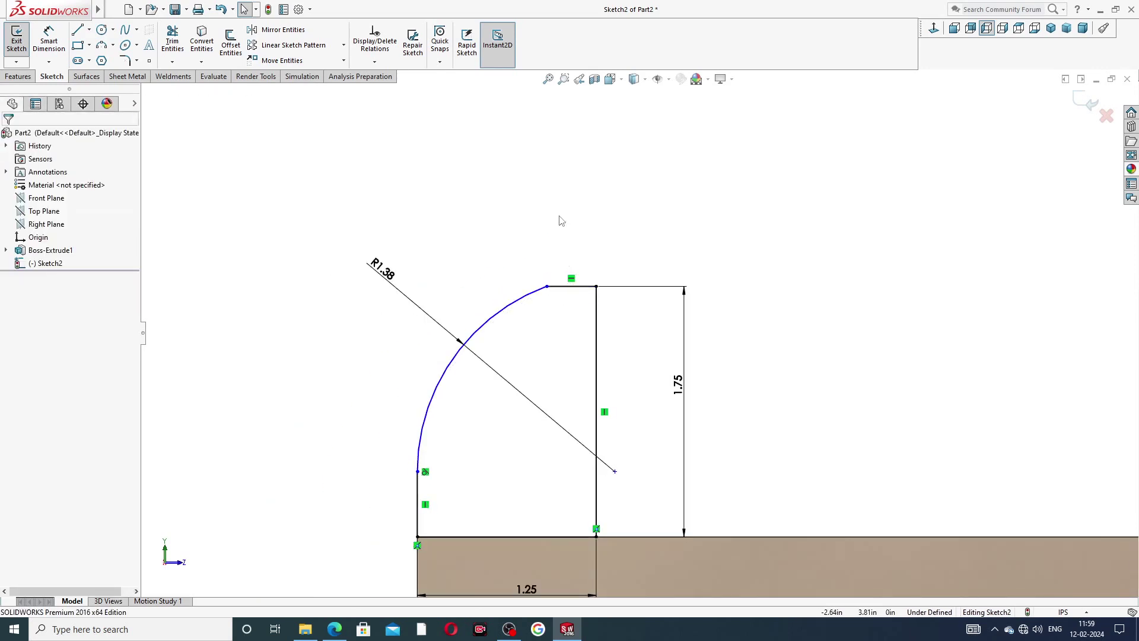
Check the short top line's properties and start dimensioning the remaining undefined part of the jaw profile
{"action": "left_click", "coordinate": [570, 284]}
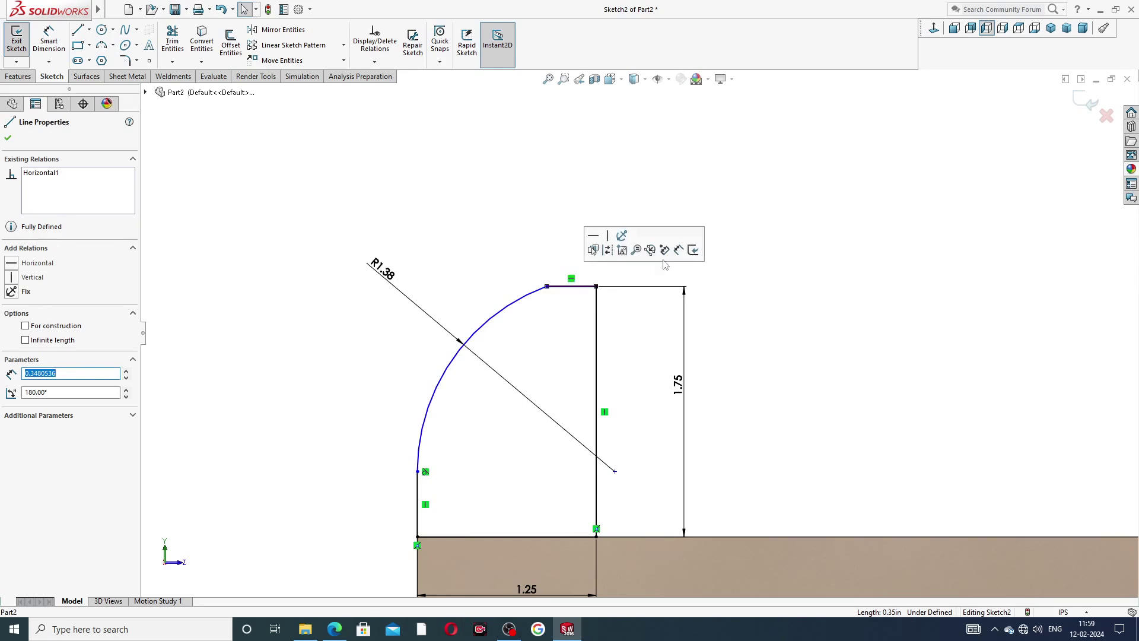
{"action": "left_click", "coordinate": [751, 229]}
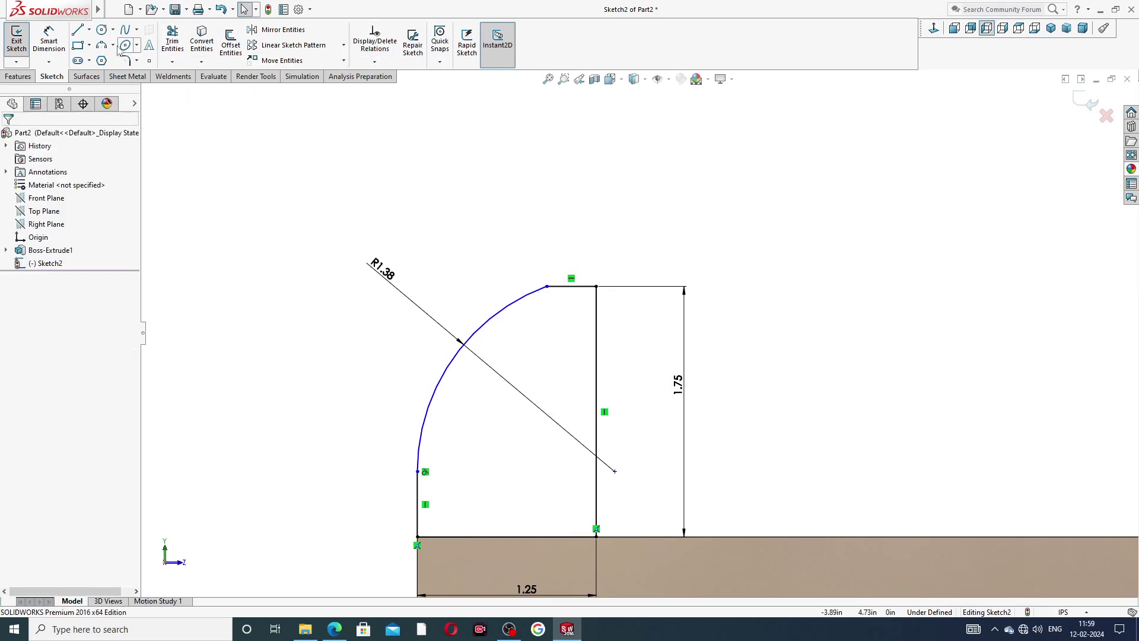
{"action": "left_click", "coordinate": [47, 42]}
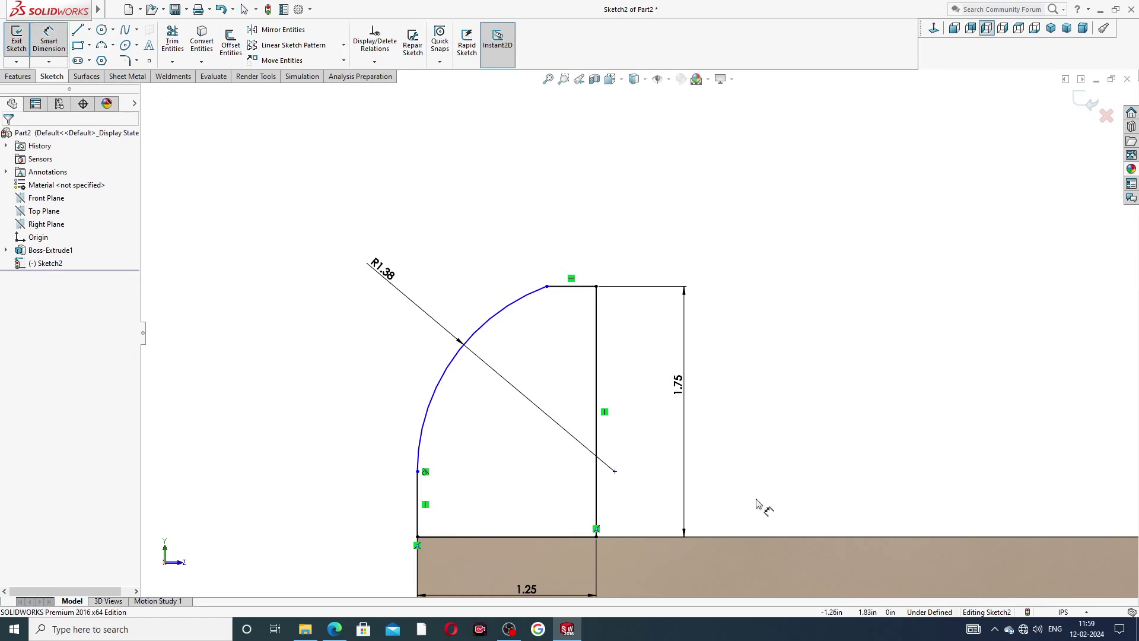
Dimension the vertical distance from the R1.38 arc's centre to the profile's top line as 1.19 in
{"action": "left_click", "coordinate": [596, 337]}
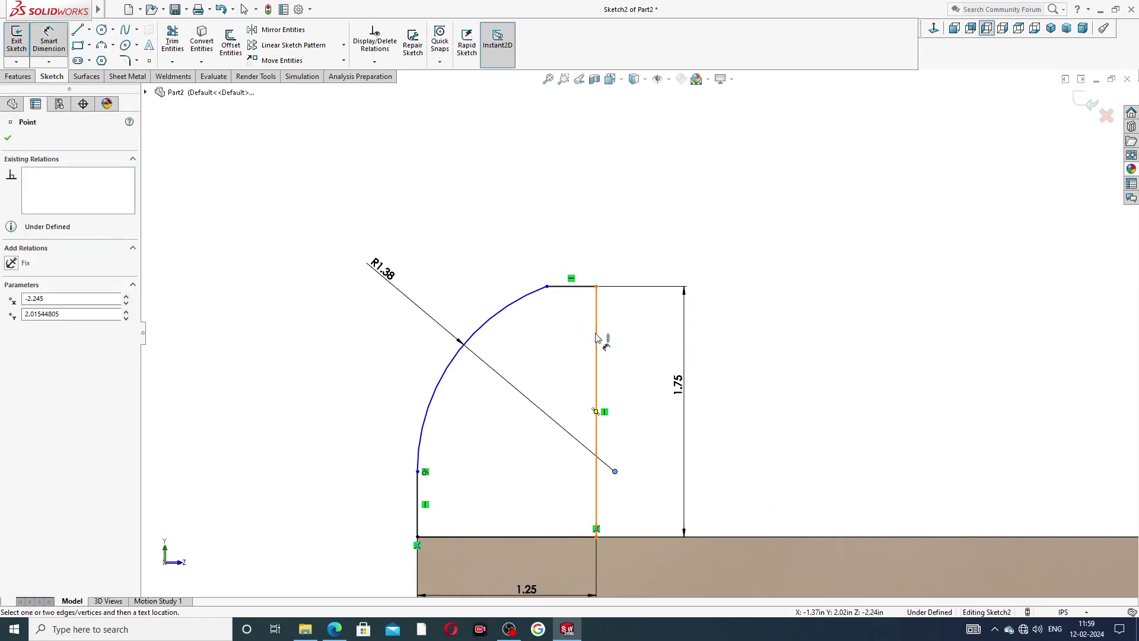
{"action": "left_click", "coordinate": [592, 287]}
{"action": "left_click", "coordinate": [630, 341]}
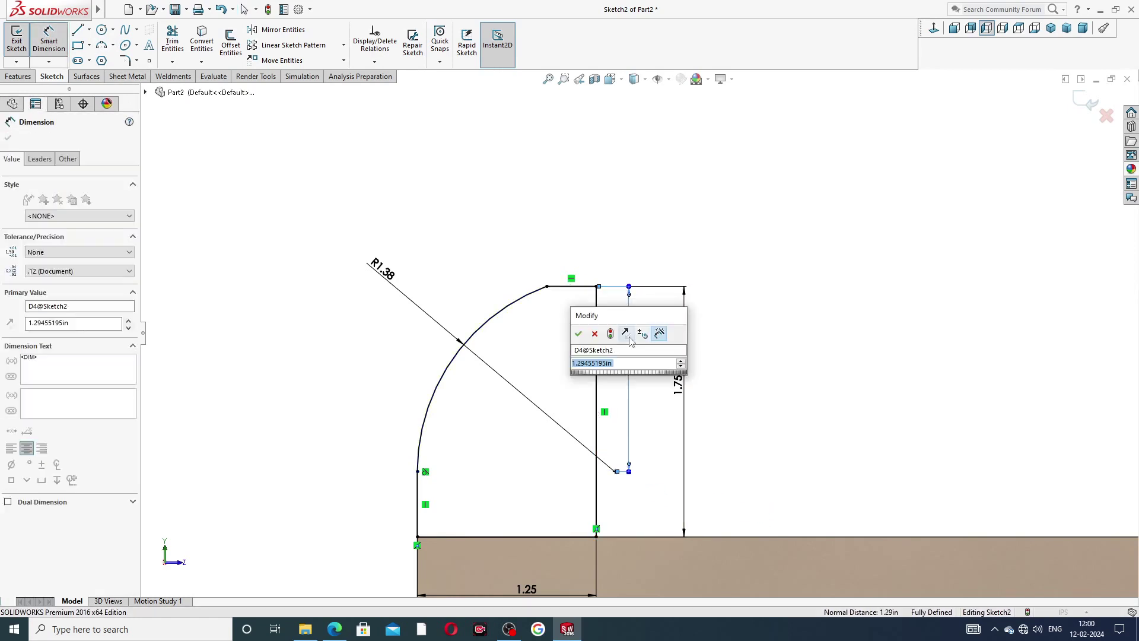
{"action": "left_click", "coordinate": [335, 629]}
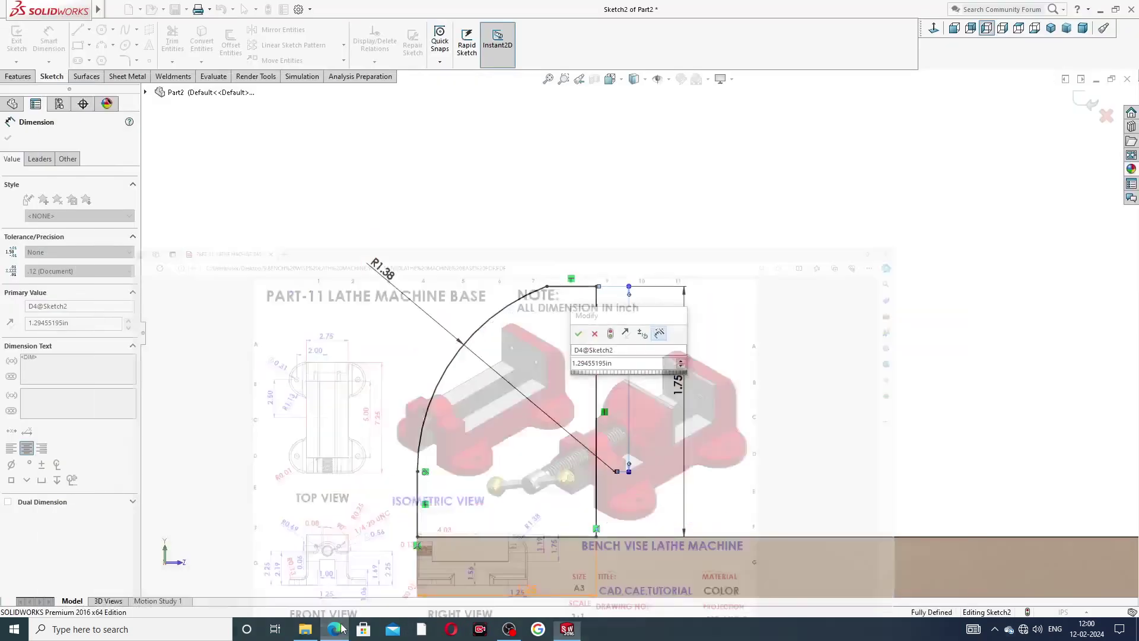
{"action": "left_click", "coordinate": [341, 630]}
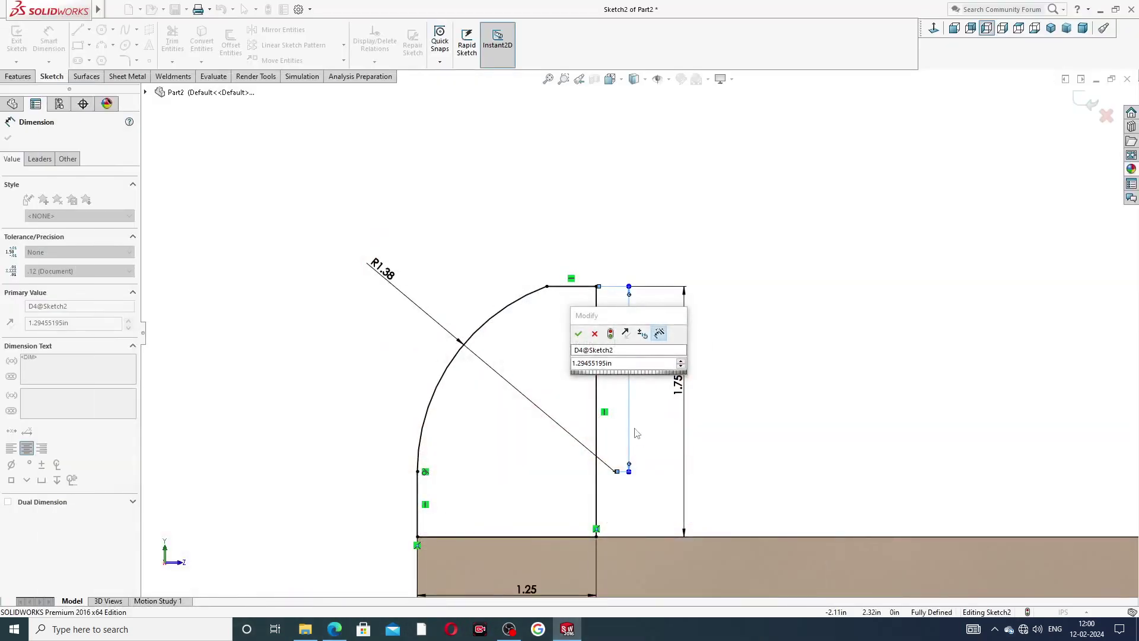
{"action": "left_click", "coordinate": [622, 367]}
{"action": "type", "text": "1"}
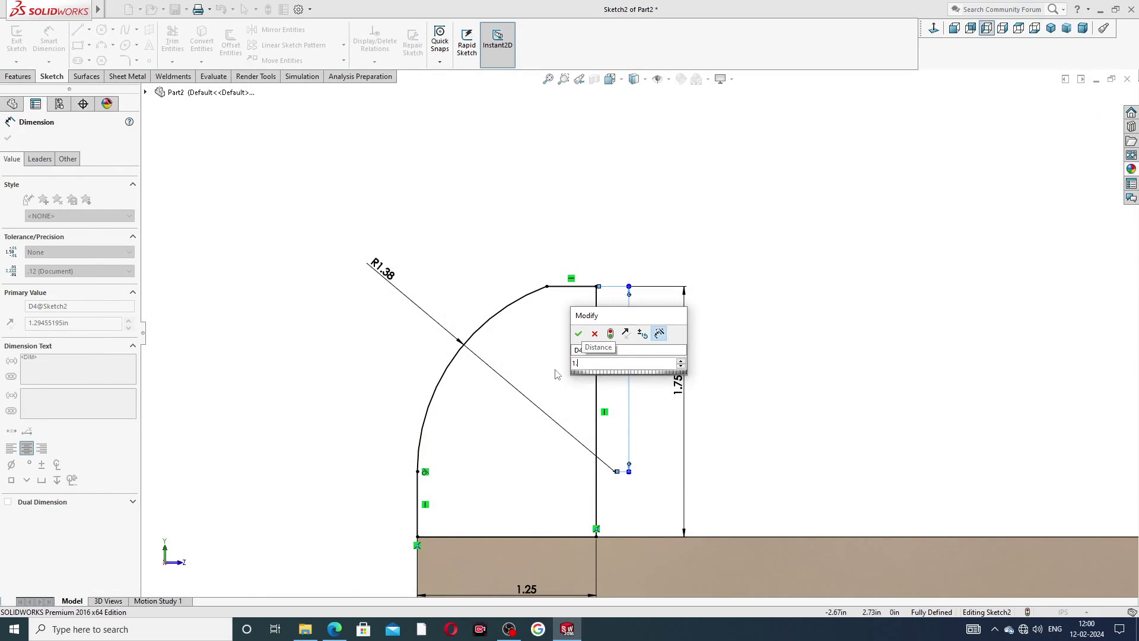
{"action": "type", "text": ".19"}
{"action": "key", "text": "Return"}
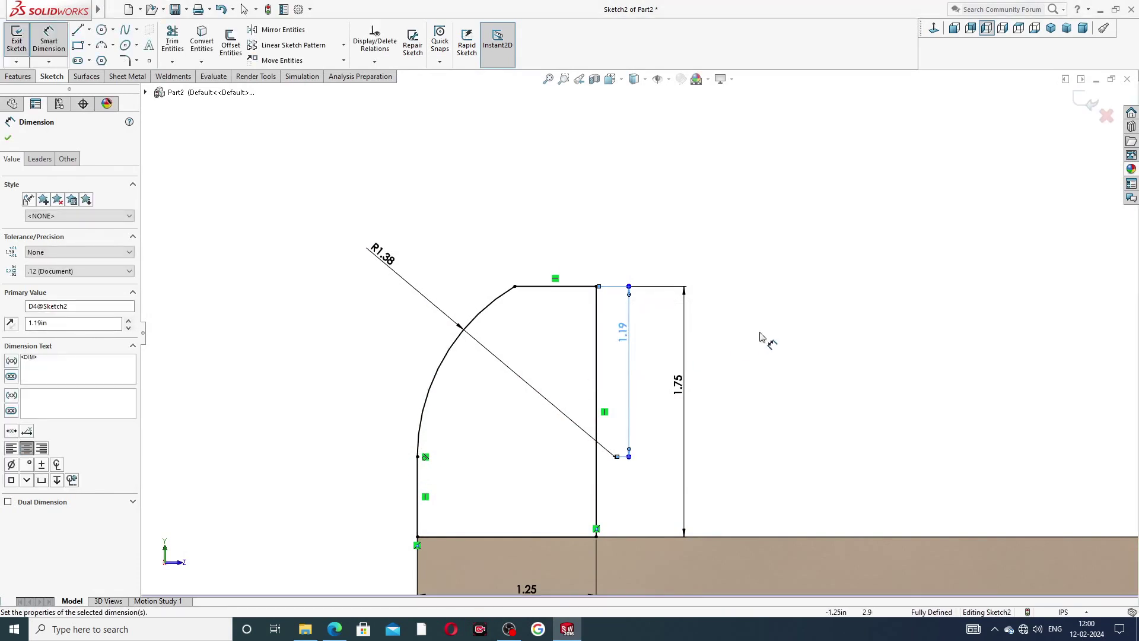
{"action": "key", "text": "f"}
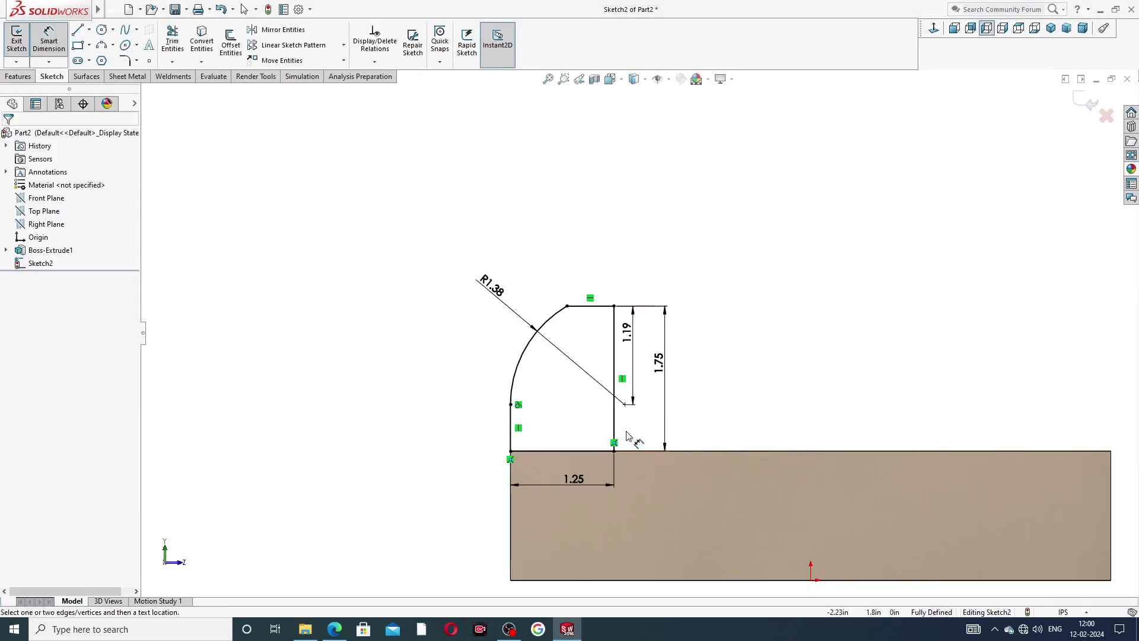
{"action": "right_click", "coordinate": [700, 286]}
{"action": "left_click", "coordinate": [726, 177]}
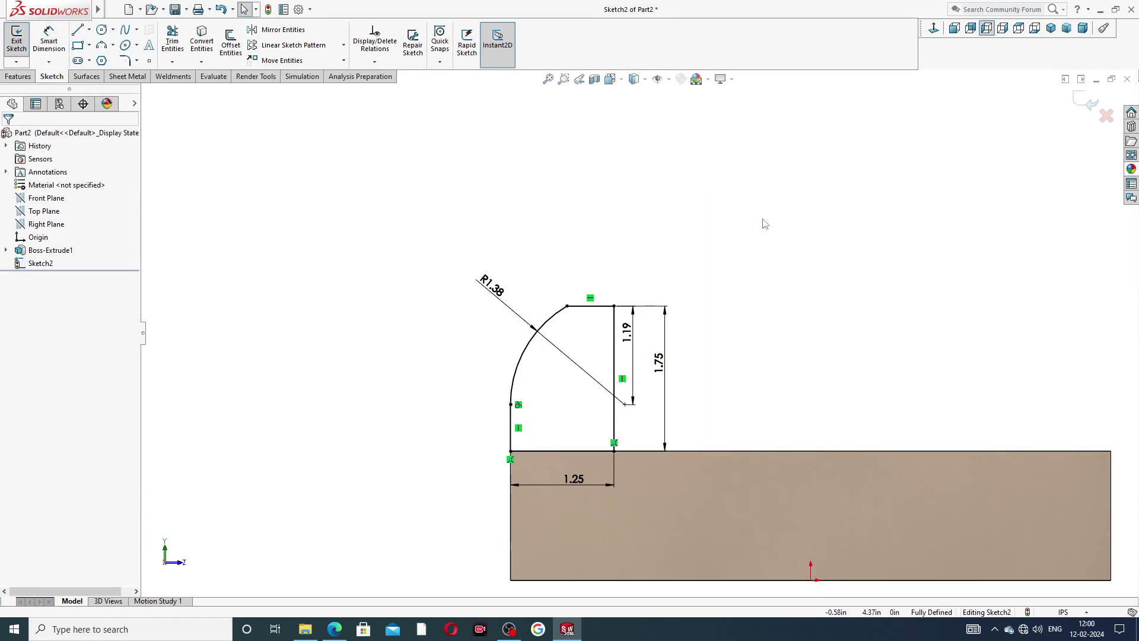
Extrude the jaw profile as a boss with the Up To Surface end condition, ending at the base block's opposite long side face
{"action": "left_click", "coordinate": [335, 628]}
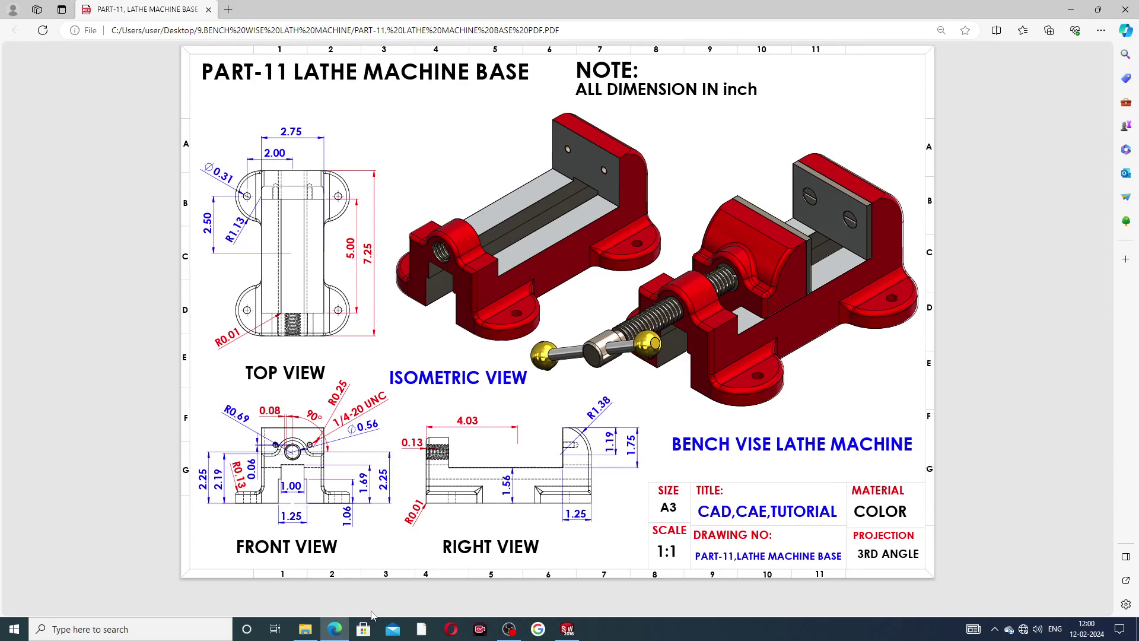
{"action": "left_click", "coordinate": [335, 629]}
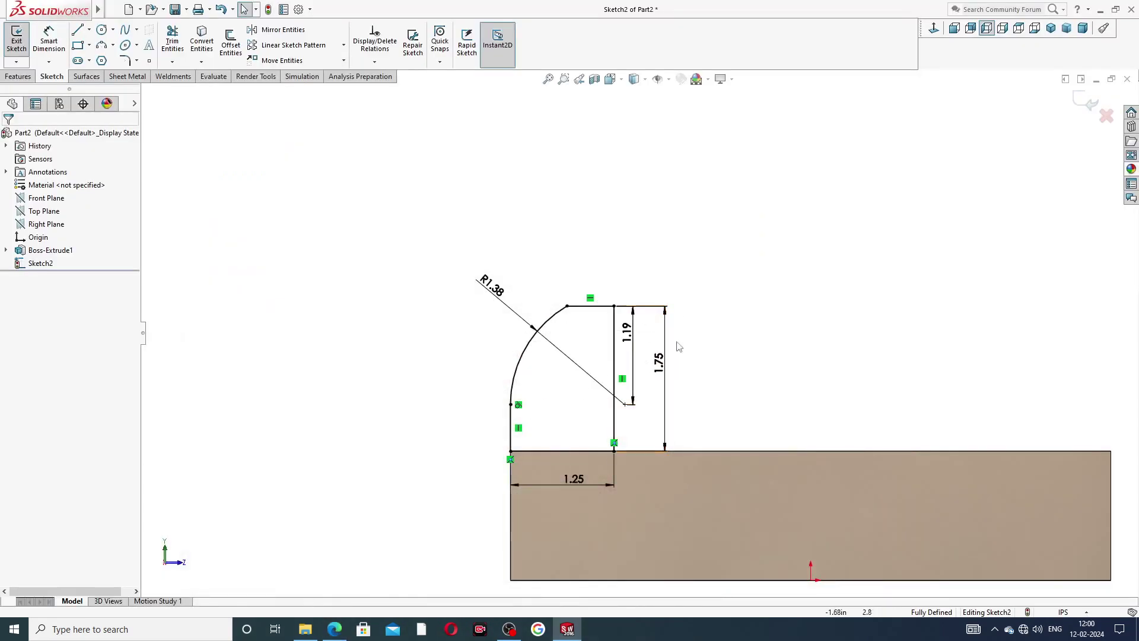
{"action": "left_click", "coordinate": [18, 76]}
{"action": "left_click", "coordinate": [21, 41]}
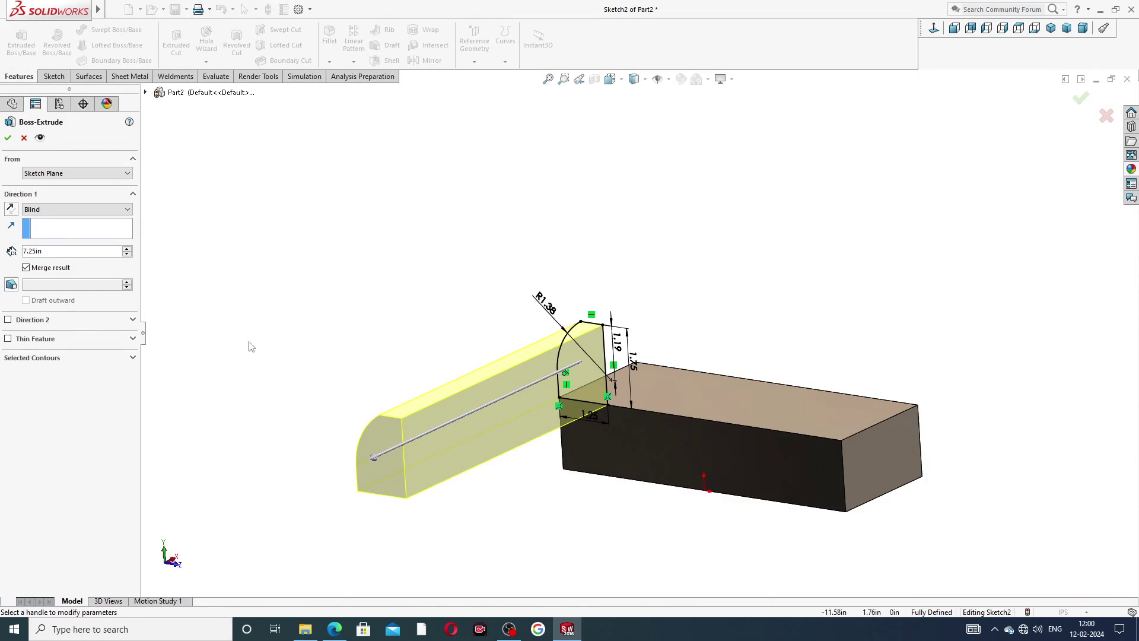
{"action": "left_click", "coordinate": [51, 211]}
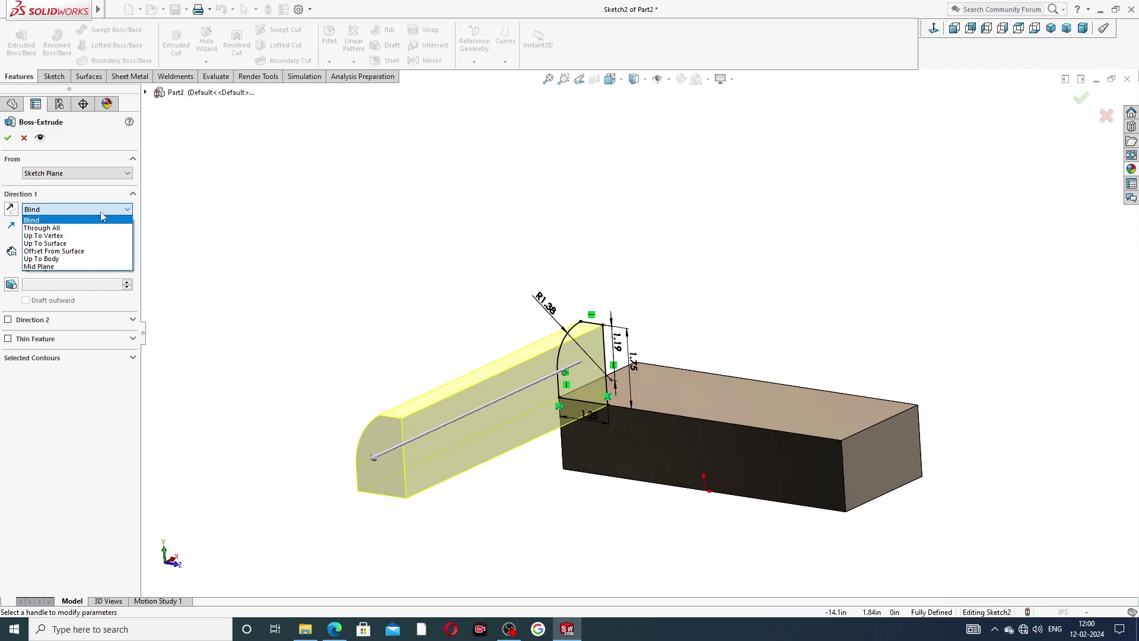
{"action": "left_click", "coordinate": [80, 244]}
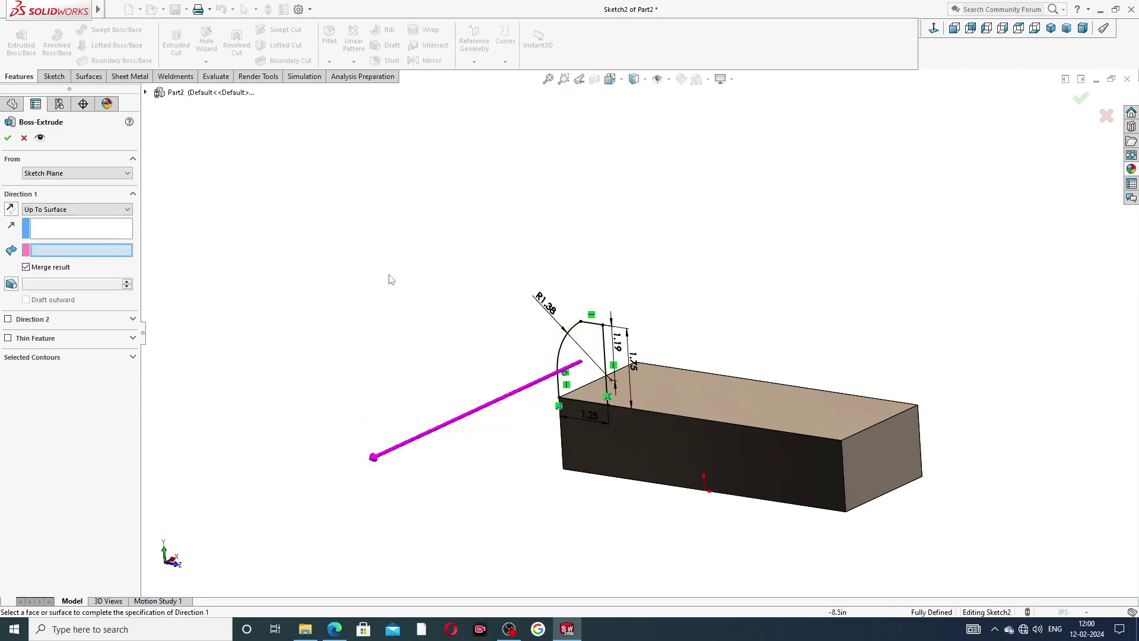
{"action": "middle_click_drag", "start_coordinate": [750, 313], "coordinate": [834, 340]}
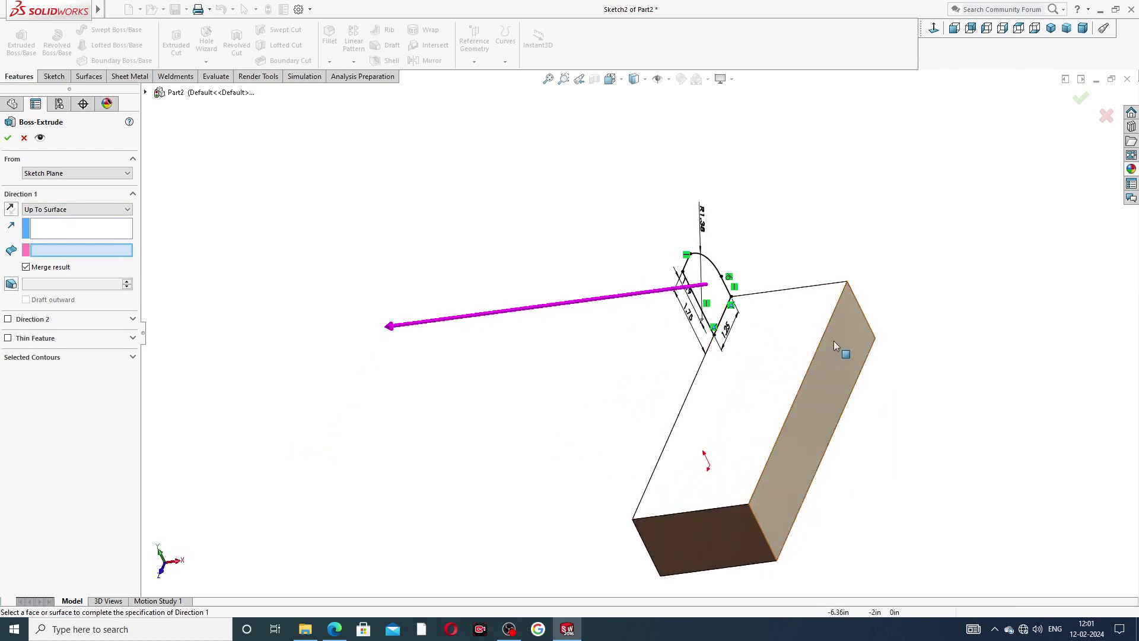
{"action": "left_click", "coordinate": [838, 337]}
{"action": "middle_click_drag", "start_coordinate": [823, 387], "coordinate": [905, 311]}
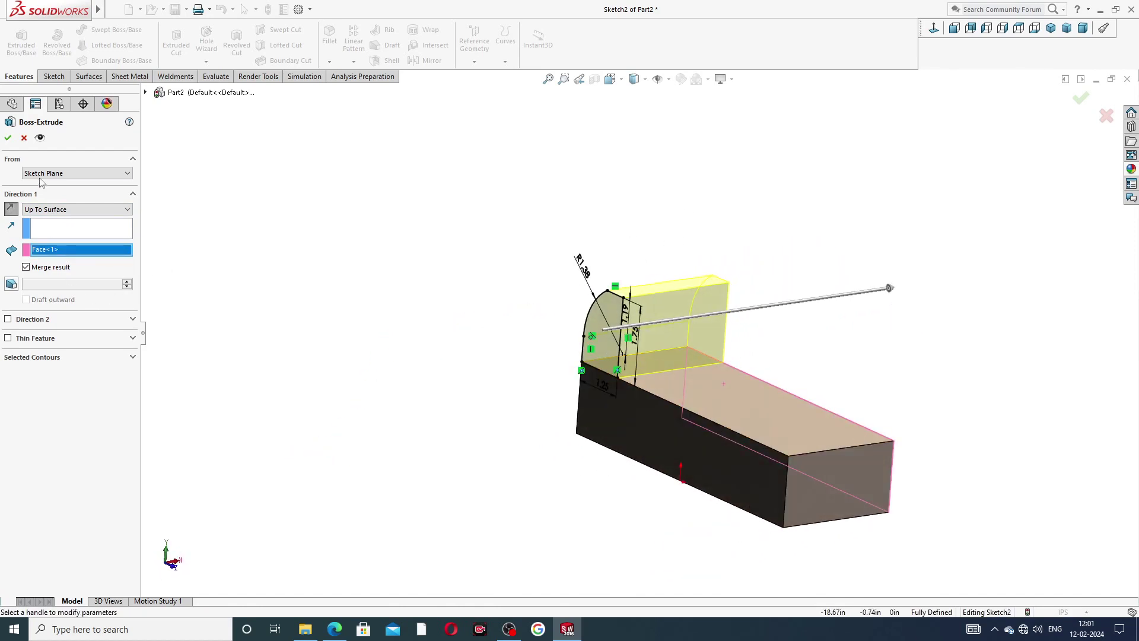
{"action": "left_click", "coordinate": [8, 138]}
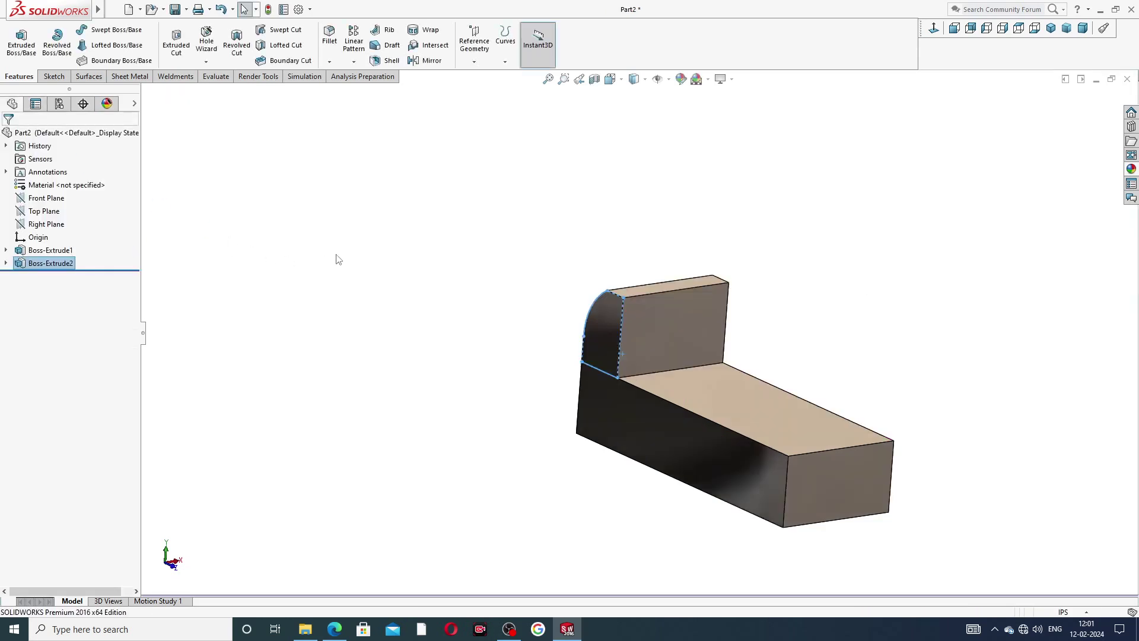
{"action": "left_click", "coordinate": [379, 257]}
Start a new sketch on the base block's end face away from the upright jaw, viewed normal to the face
{"action": "mouse_move", "coordinate": [470, 262]}
{"action": "middle_mouse_down"}
{"action": "mouse_move", "coordinate": [562, 213]}
{"action": "mouse_move", "coordinate": [487, 252]}
{"action": "middle_mouse_up"}
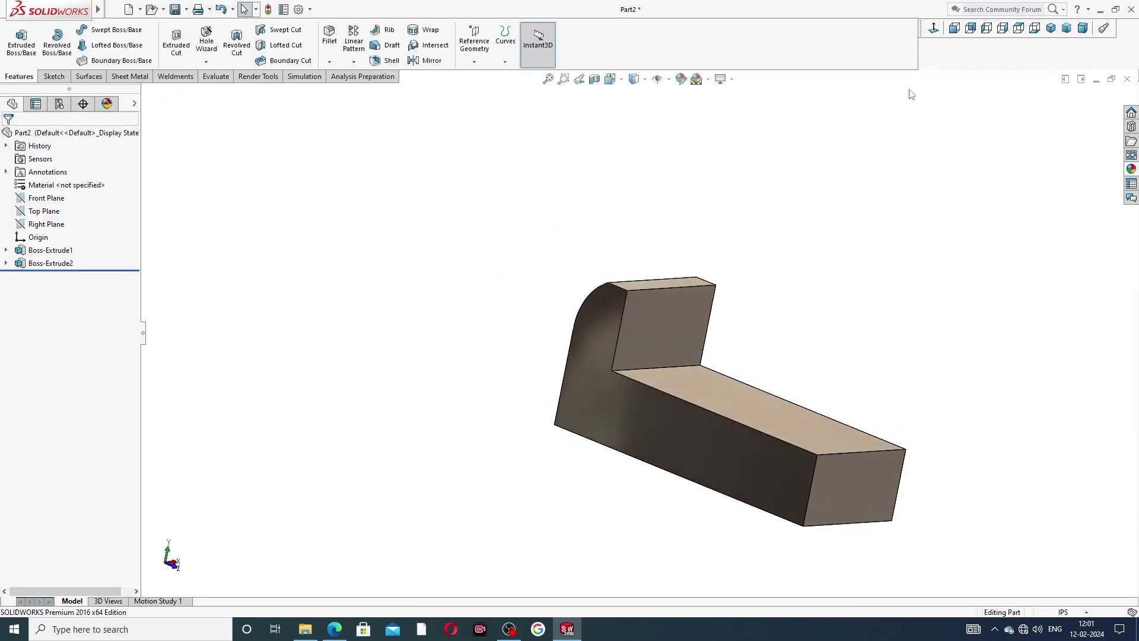
{"action": "left_click", "coordinate": [1050, 27]}
{"action": "middle_click_drag", "start_coordinate": [864, 155], "coordinate": [698, 209]}
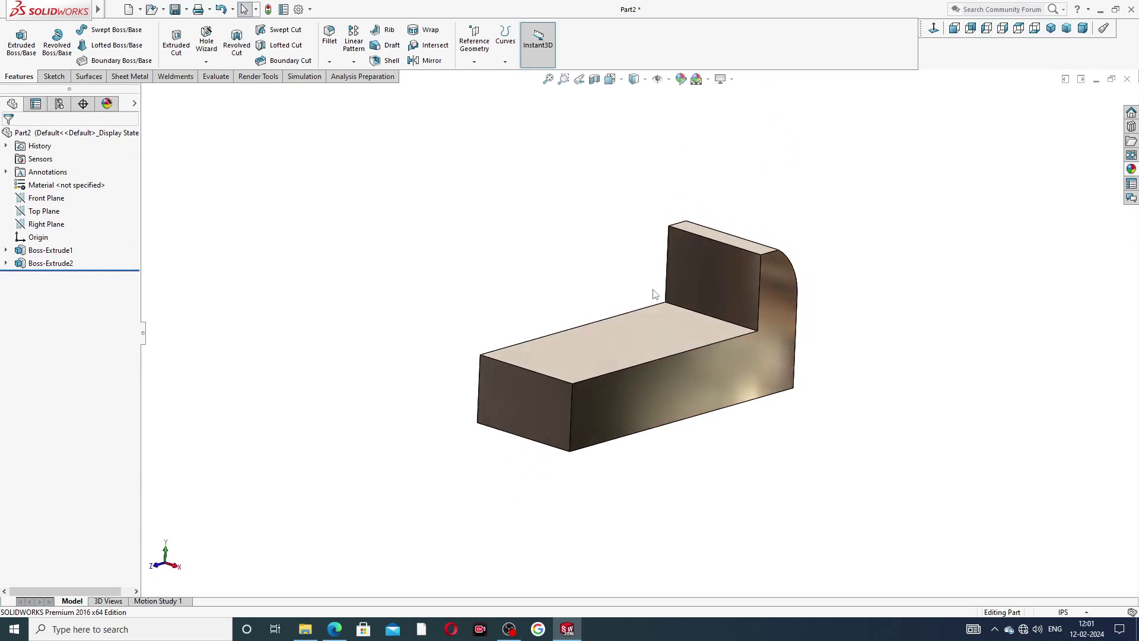
{"action": "scroll", "coordinate": [650, 294], "scroll_direction": "down", "scroll_amount": 2}
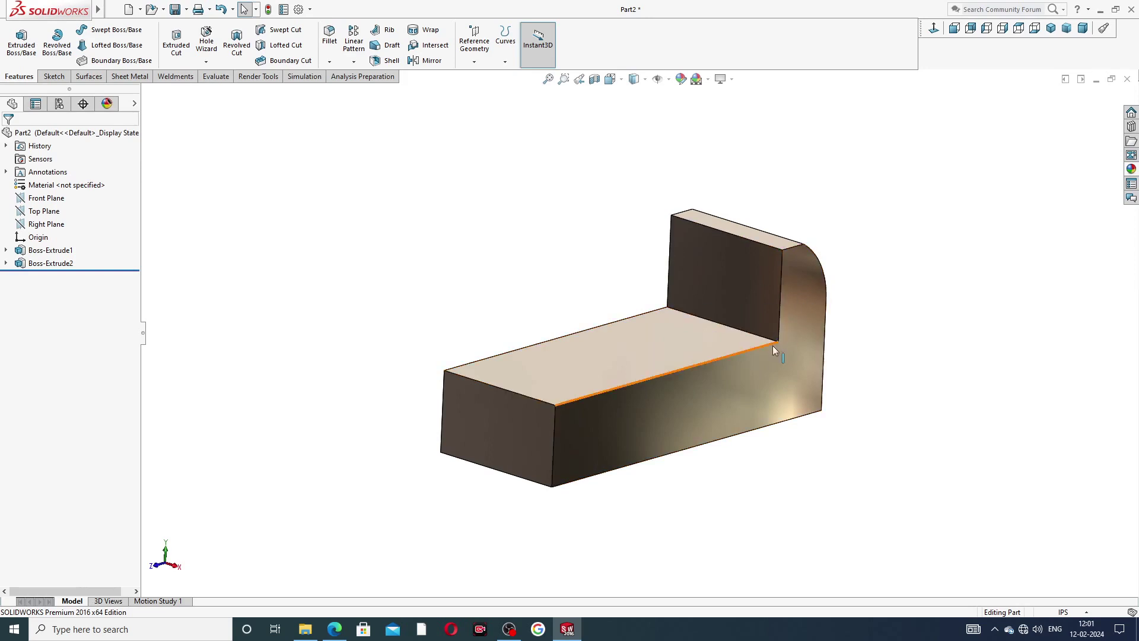
{"action": "middle_click_drag", "start_coordinate": [772, 345], "coordinate": [829, 320]}
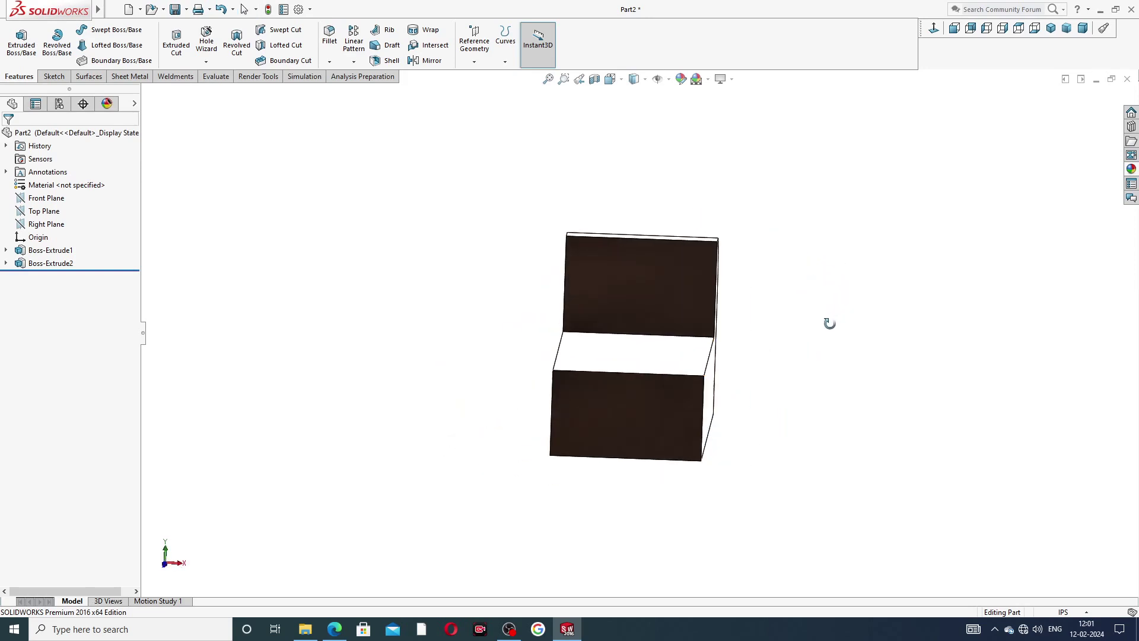
{"action": "left_click", "coordinate": [659, 396]}
{"action": "left_click", "coordinate": [450, 513]}
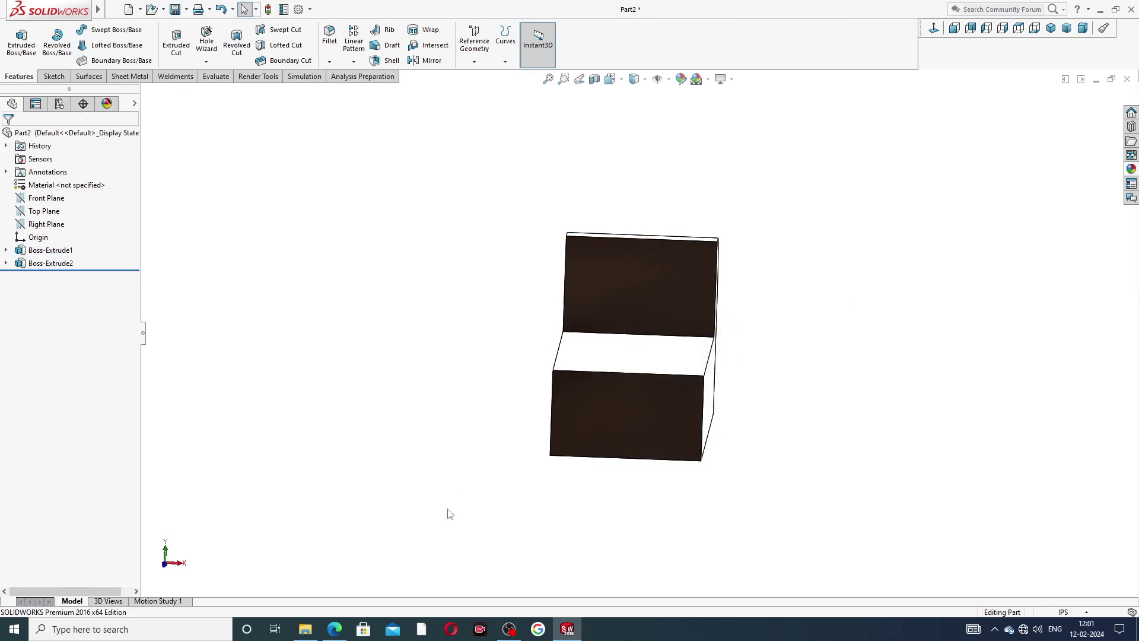
{"action": "left_click", "coordinate": [335, 630]}
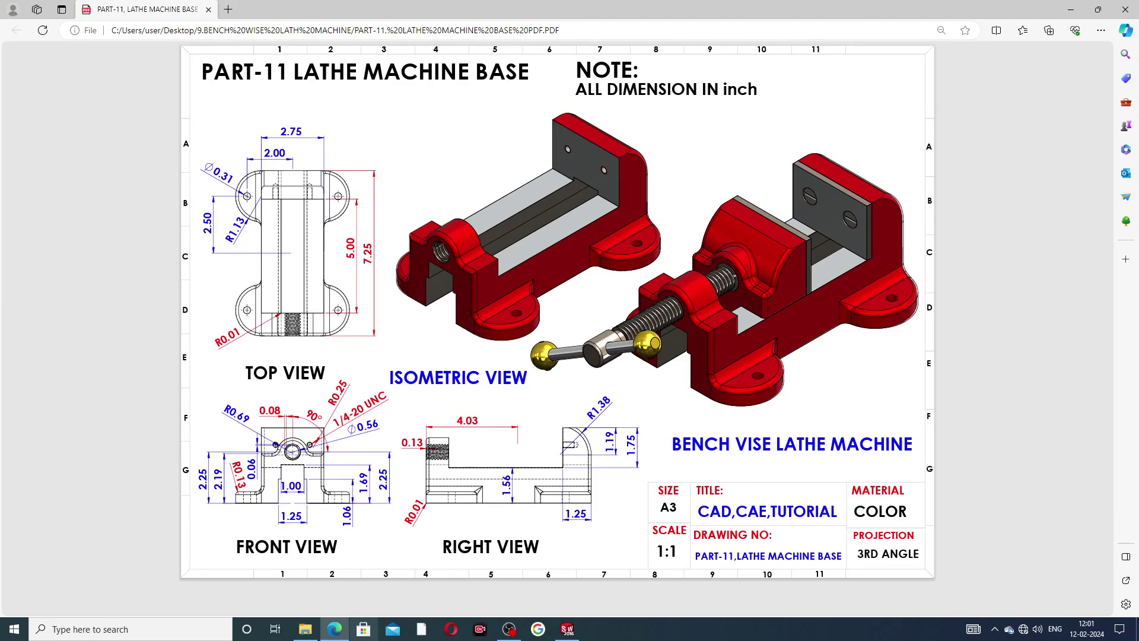
{"action": "left_click", "coordinate": [567, 629]}
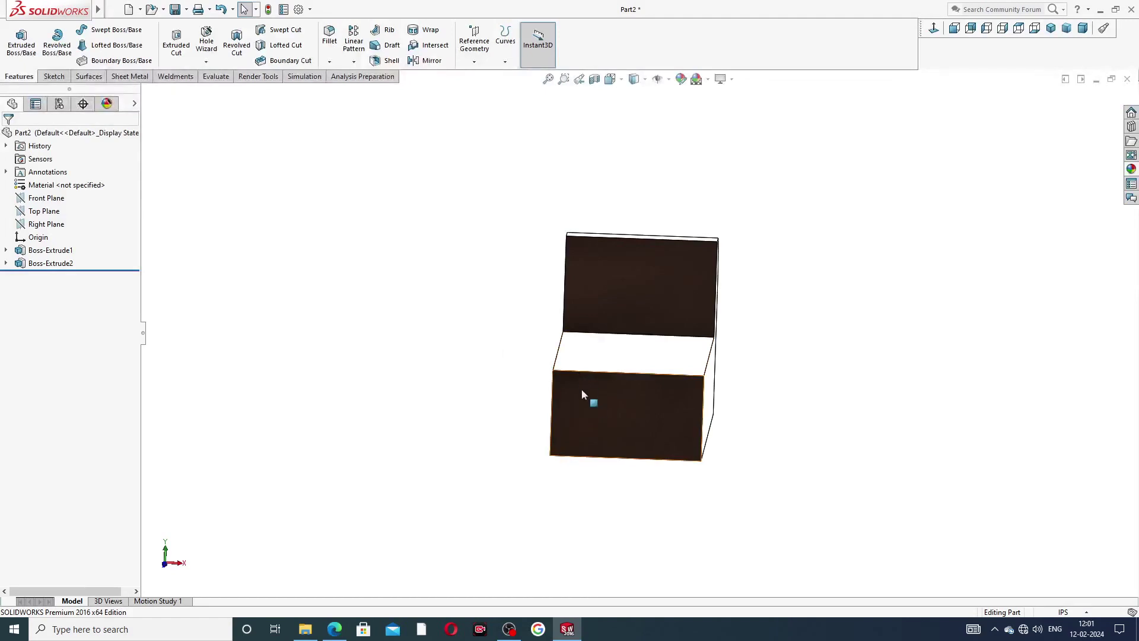
{"action": "left_click", "coordinate": [631, 409]}
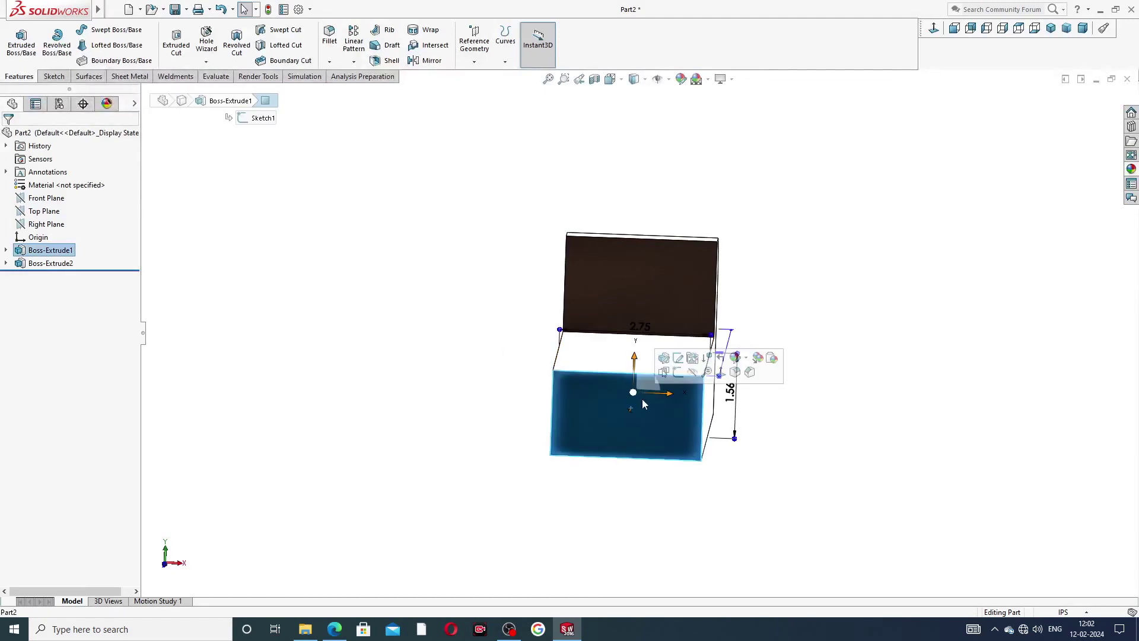
{"action": "left_click", "coordinate": [681, 371]}
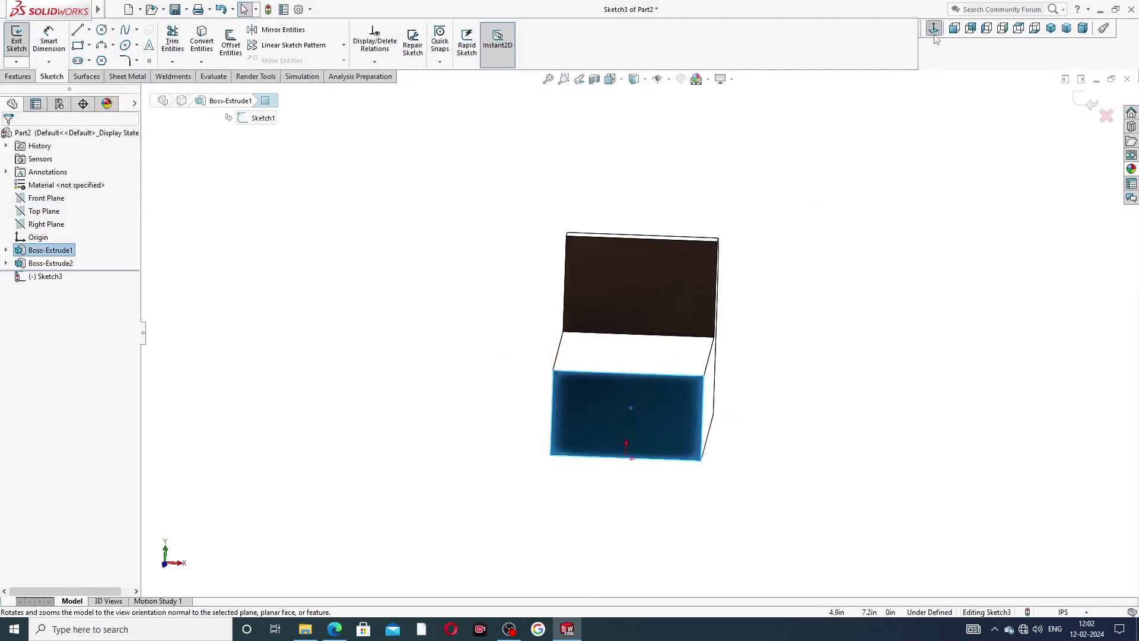
{"action": "left_click", "coordinate": [934, 29]}
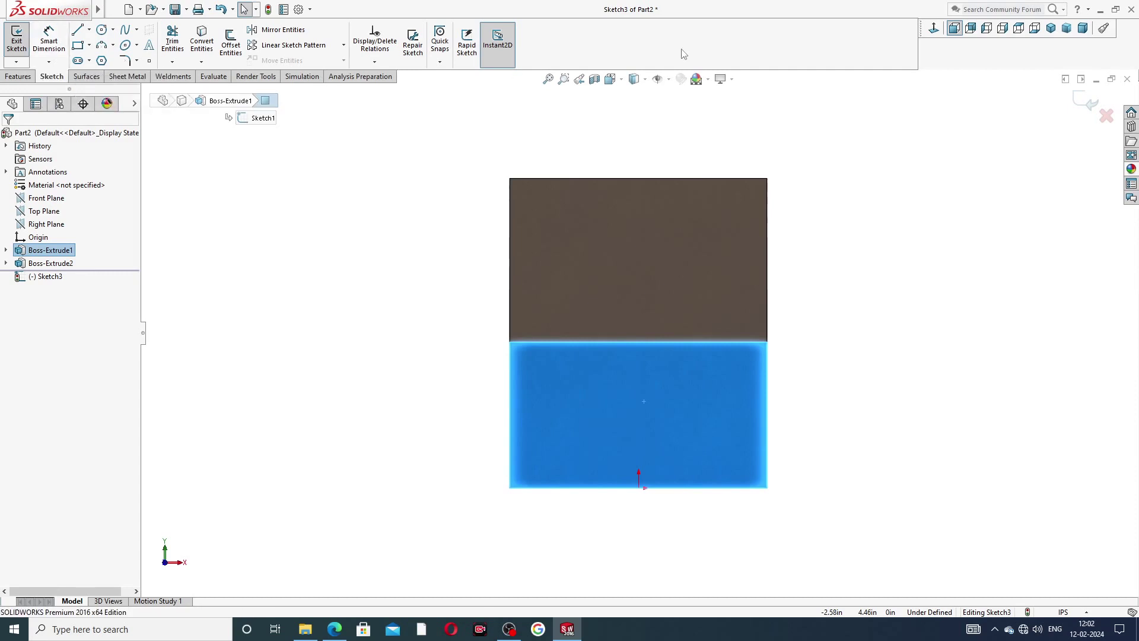
Sketch a vertical centerline about 1.87 in long, starting at the origin and extending above the base block's top edge
{"action": "left_click", "coordinate": [78, 30]}
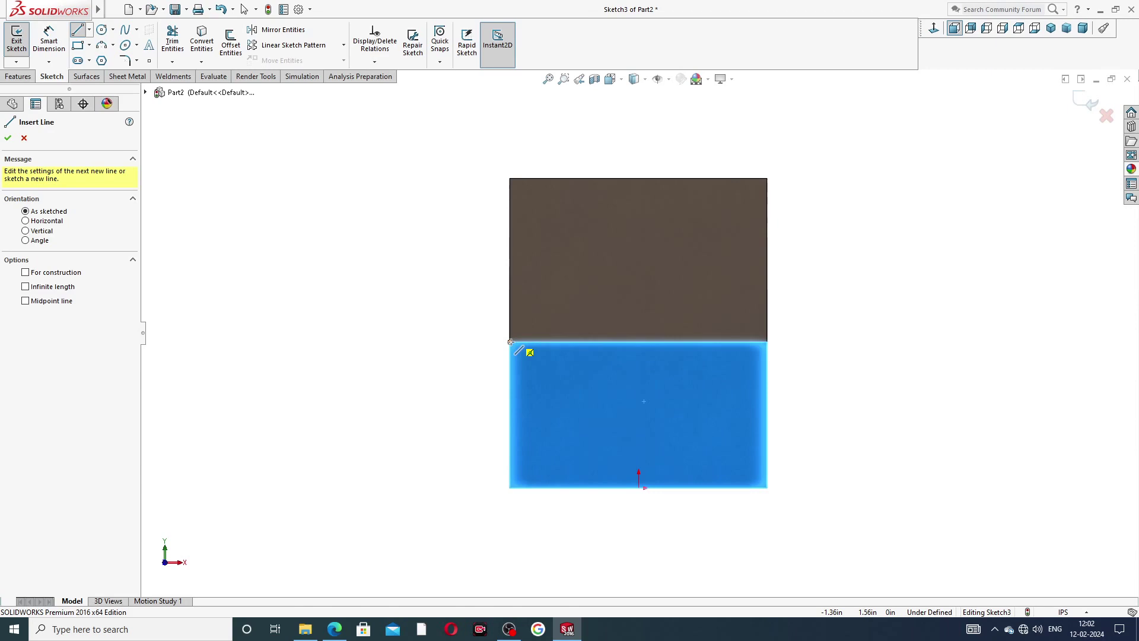
{"action": "left_click", "coordinate": [334, 629]}
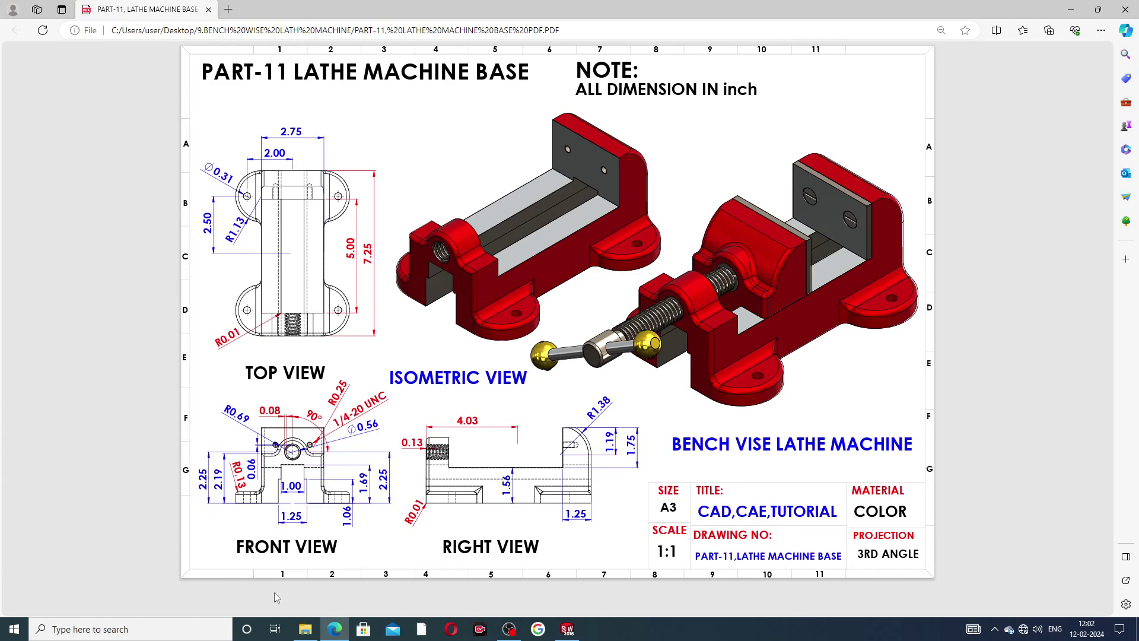
{"action": "left_click", "coordinate": [567, 629]}
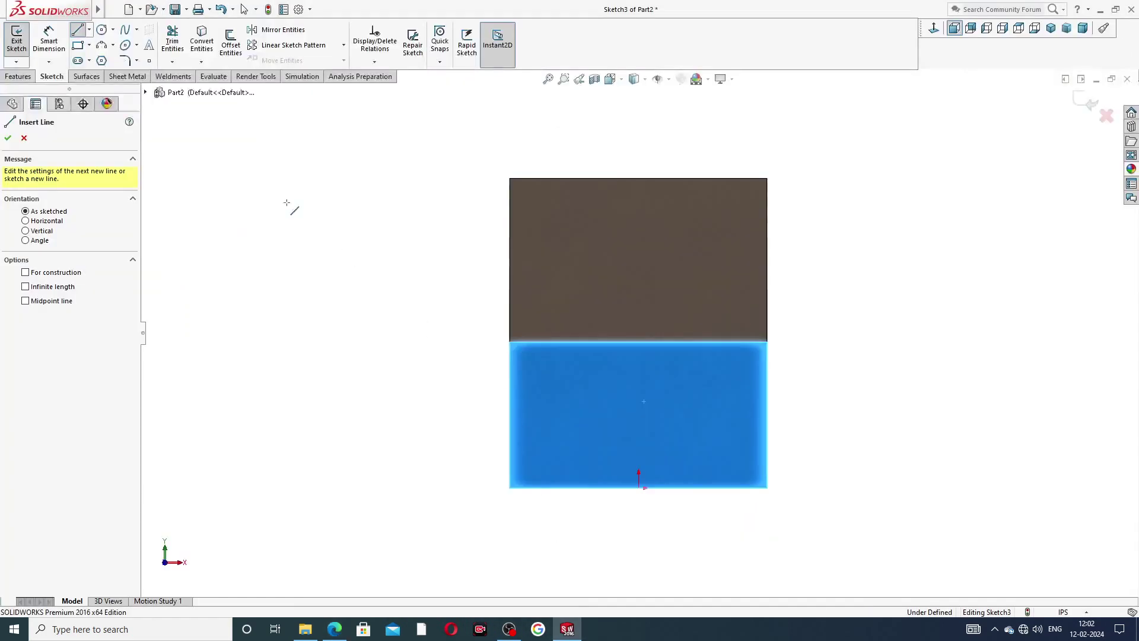
{"action": "left_click", "coordinate": [89, 30]}
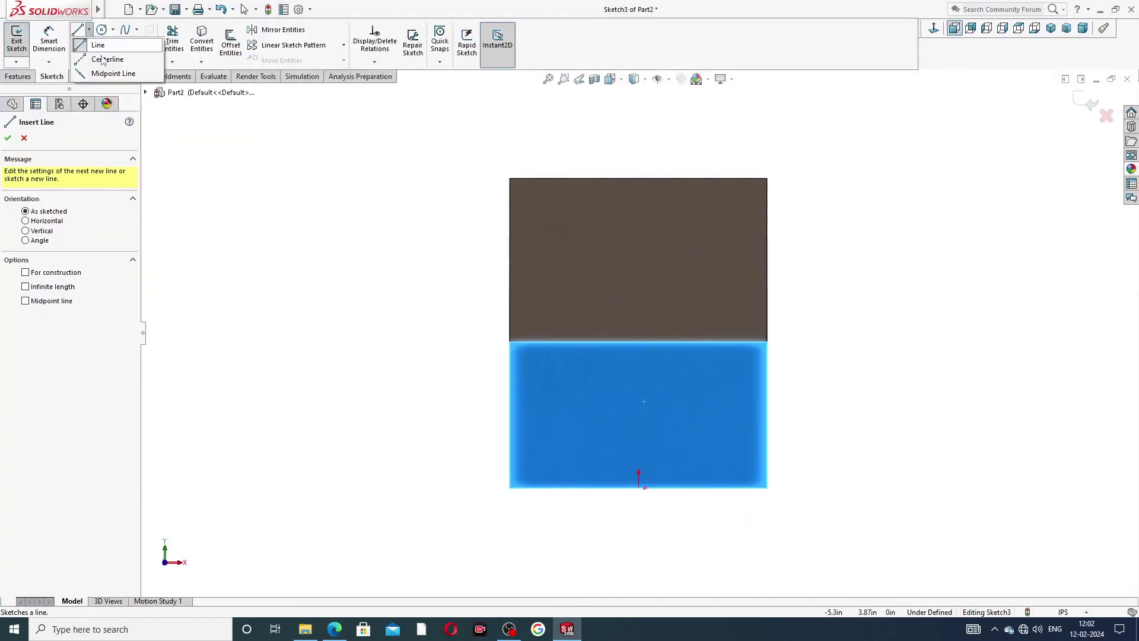
{"action": "left_click", "coordinate": [110, 54]}
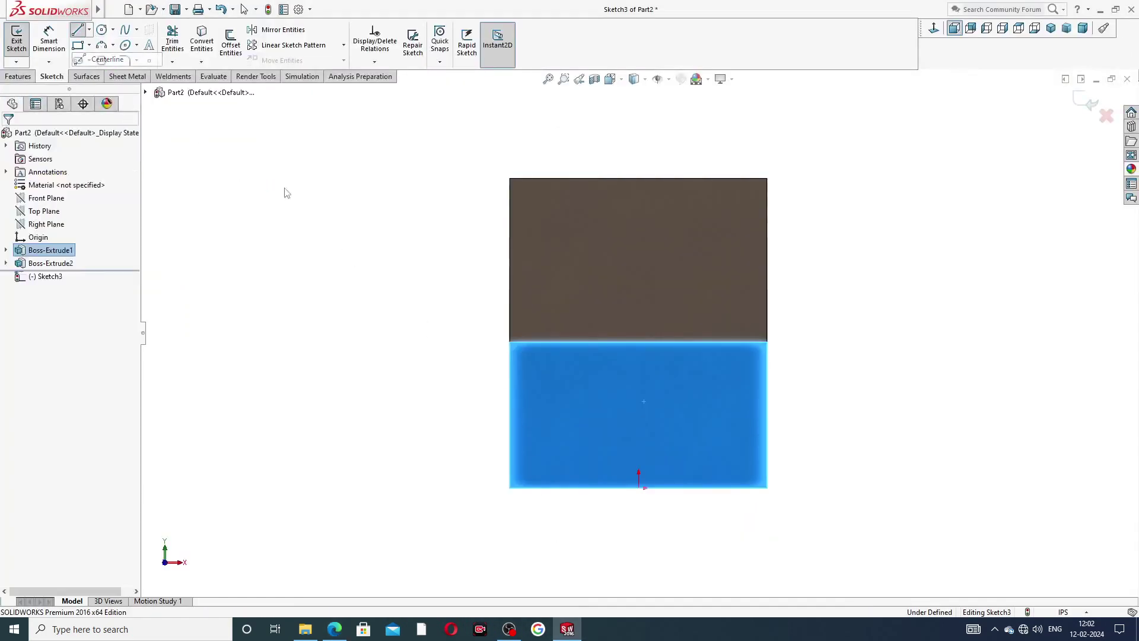
{"action": "left_click", "coordinate": [638, 488]}
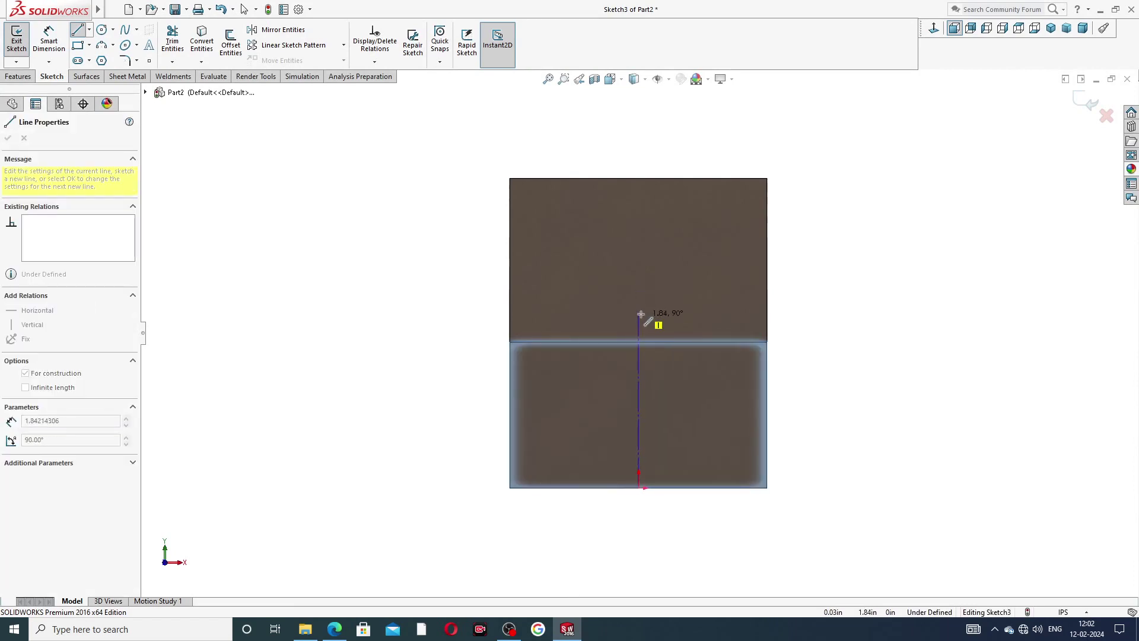
{"action": "left_click", "coordinate": [640, 312]}
{"action": "right_click", "coordinate": [686, 311]}
{"action": "left_click", "coordinate": [706, 318]}
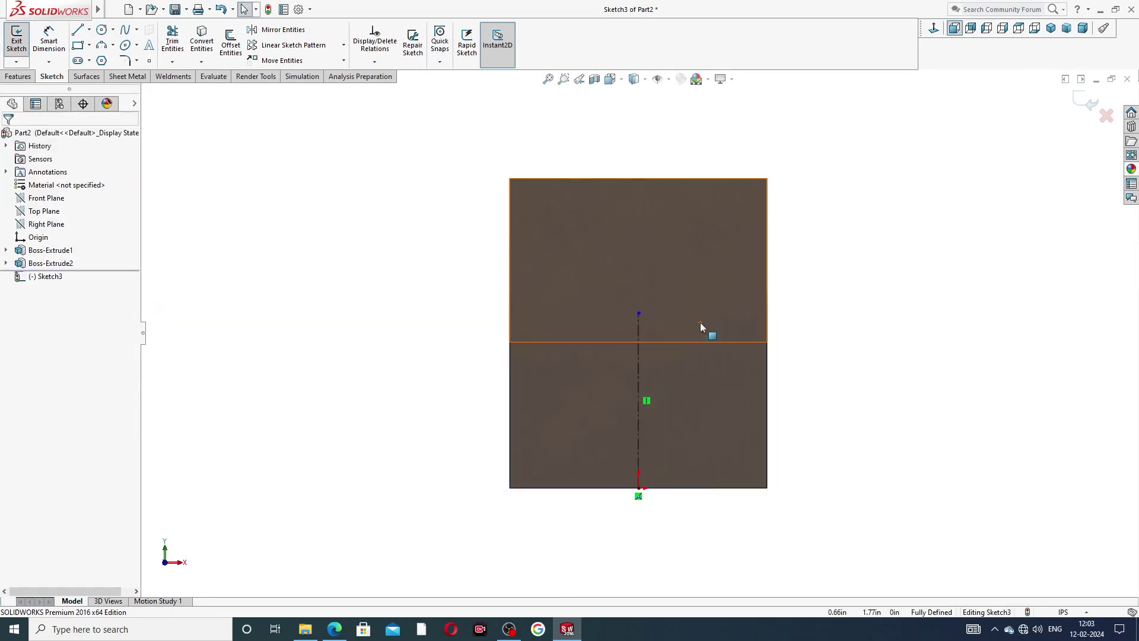
Set the vertical centerline's length to 2.25 in and check the front view in the PDF drawing
{"action": "left_click", "coordinate": [48, 38]}
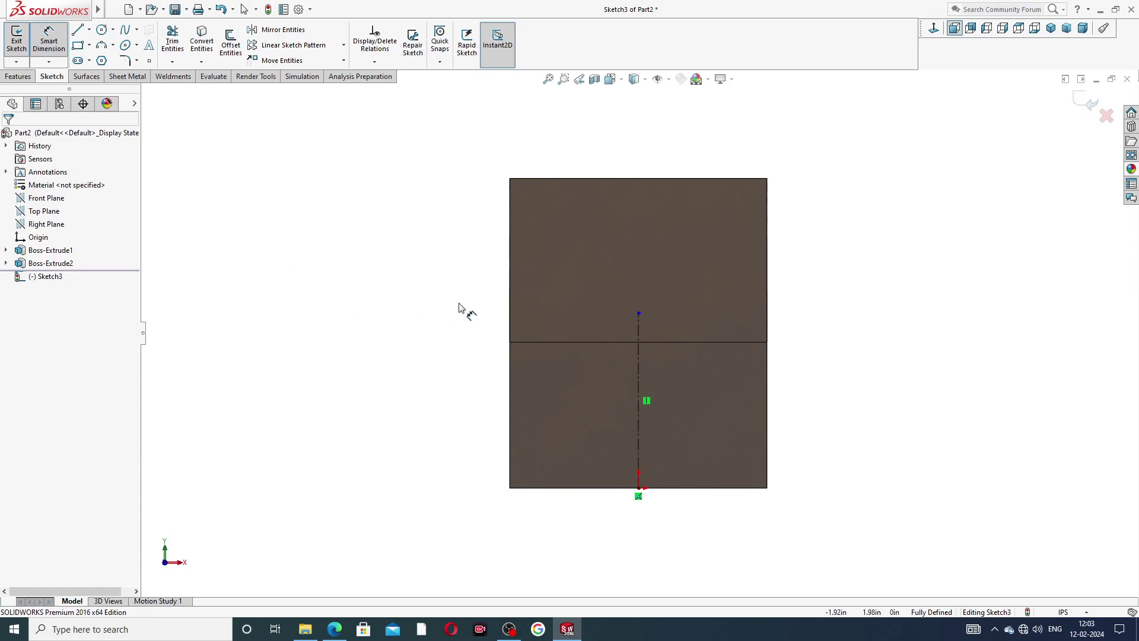
{"action": "left_click", "coordinate": [640, 368]}
{"action": "left_click", "coordinate": [802, 386]}
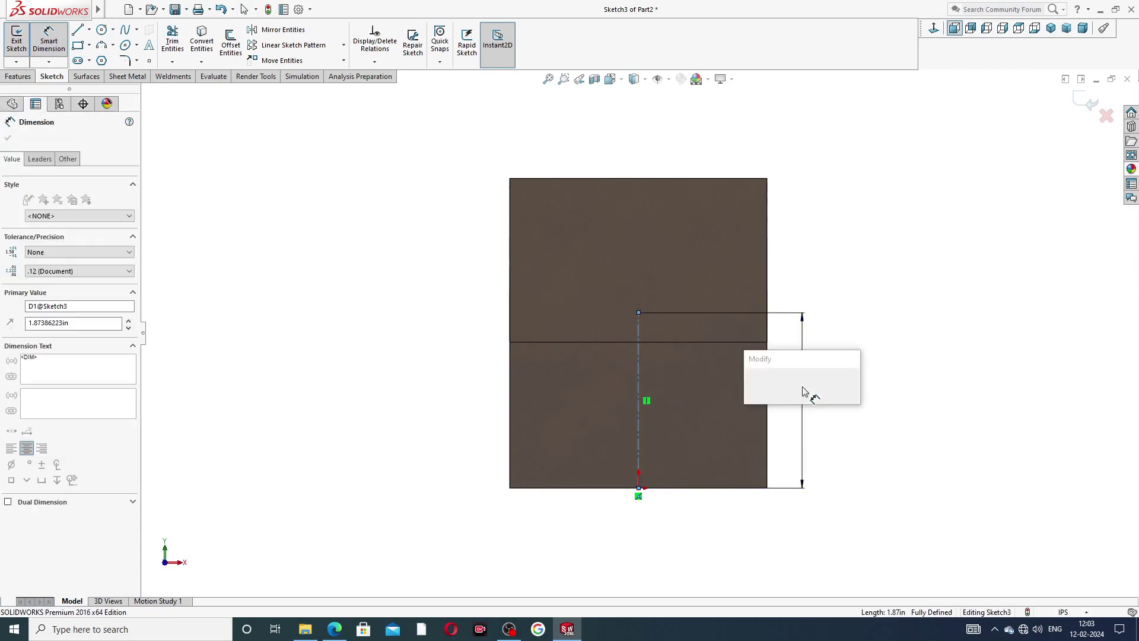
{"action": "type", "text": "2.2"}
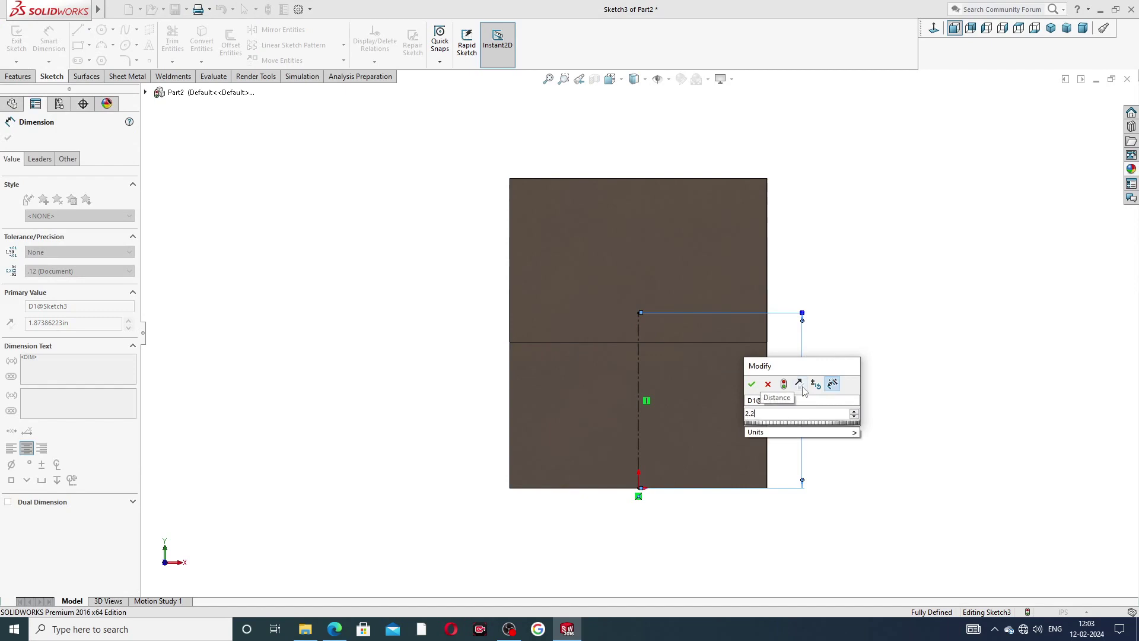
{"action": "type", "text": "5"}
{"action": "key", "text": "Return"}
{"action": "left_click", "coordinate": [864, 386]}
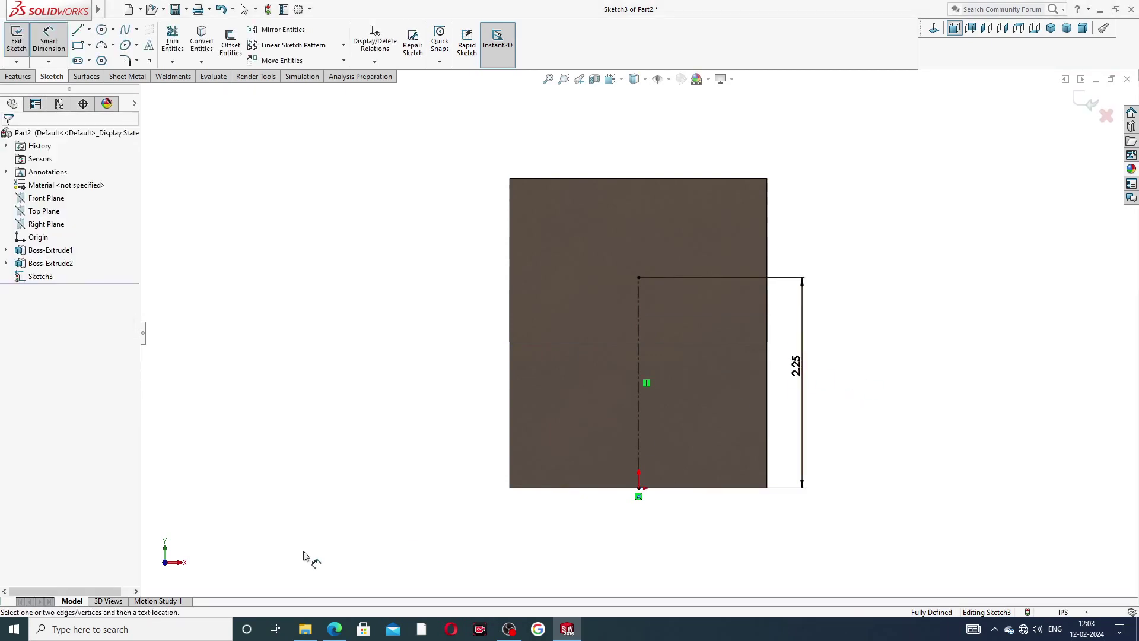
{"action": "left_click", "coordinate": [335, 628]}
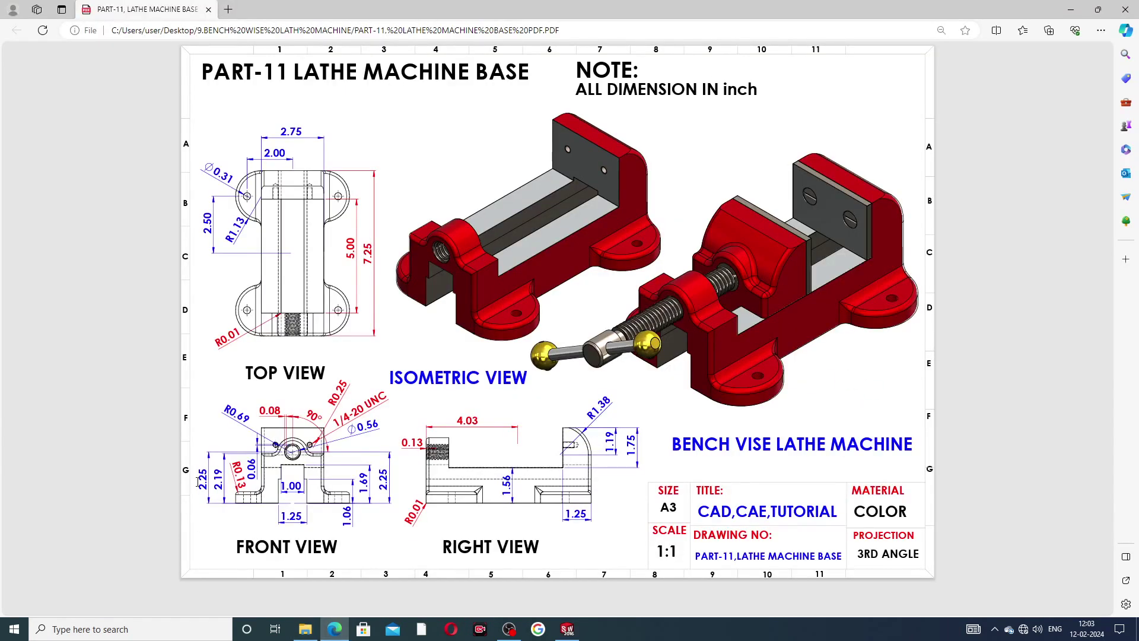
{"action": "left_click", "coordinate": [335, 629]}
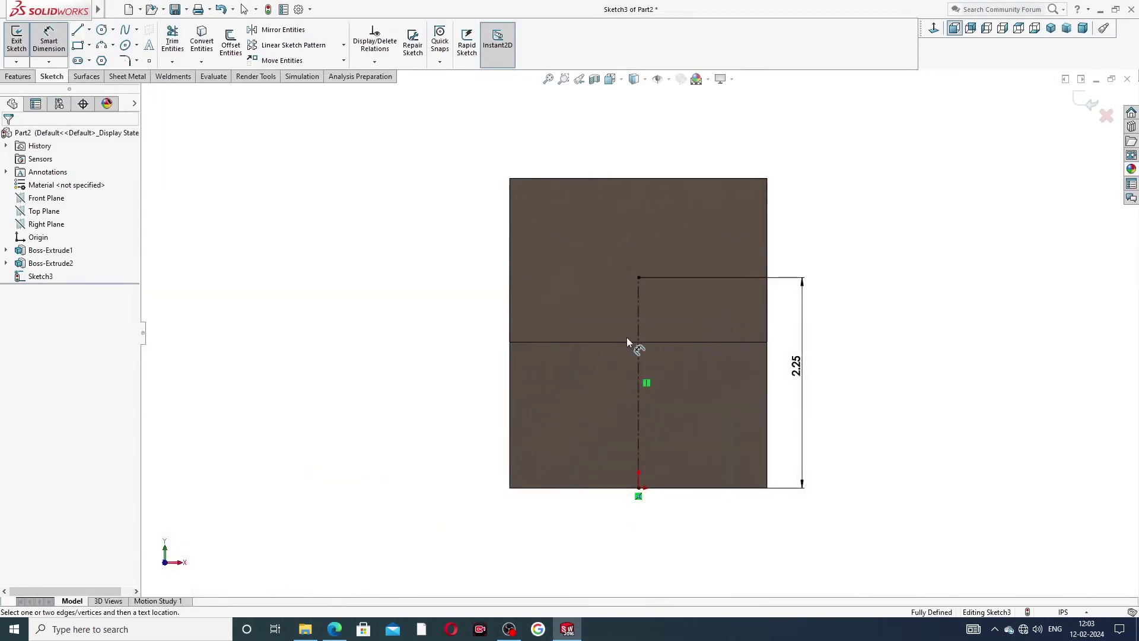
{"action": "right_click", "coordinate": [799, 219]}
{"action": "left_click", "coordinate": [830, 177]}
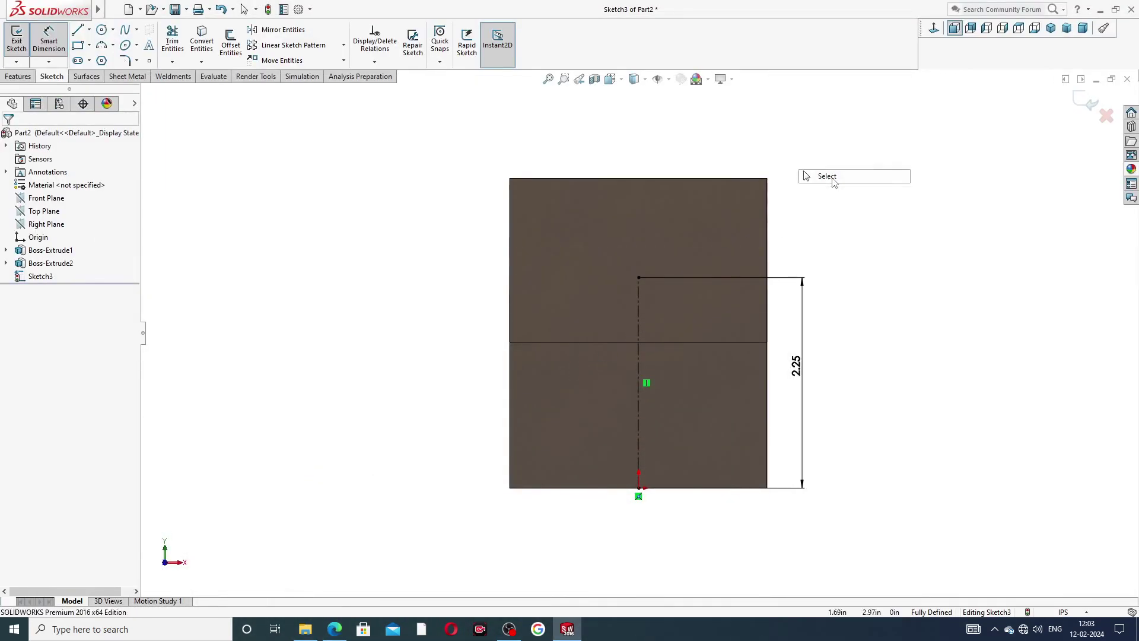
Sketch a vertical line up the jaw's right side edge from the base block's top corner and a horizontal line about 0.66 in long inward
{"action": "left_click", "coordinate": [77, 30]}
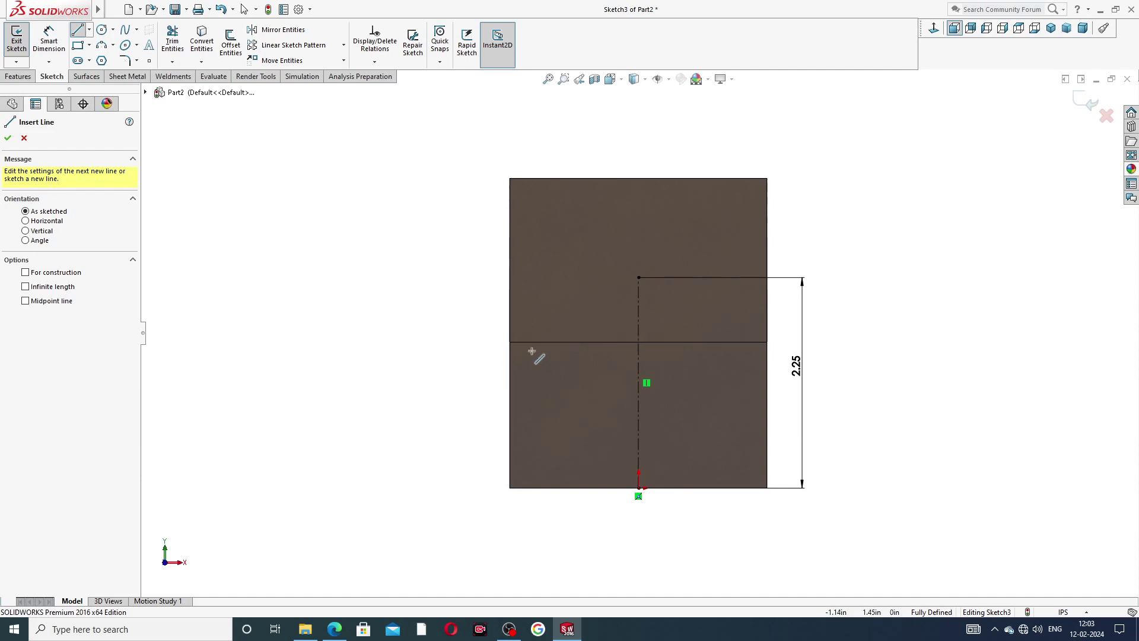
{"action": "left_click", "coordinate": [767, 343]}
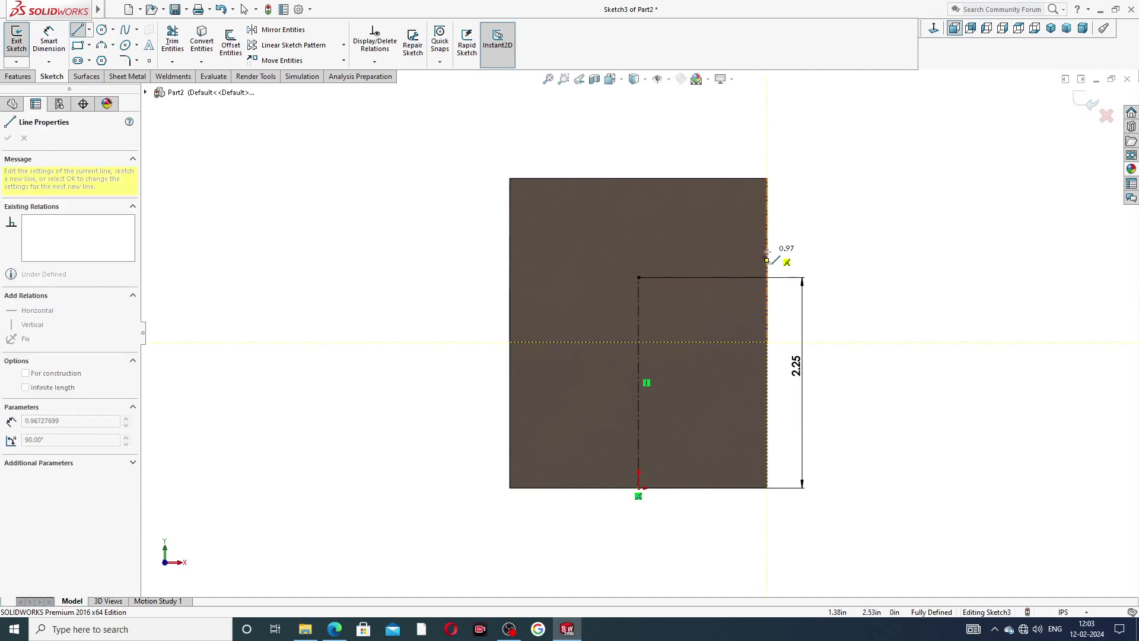
{"action": "left_click", "coordinate": [766, 281]}
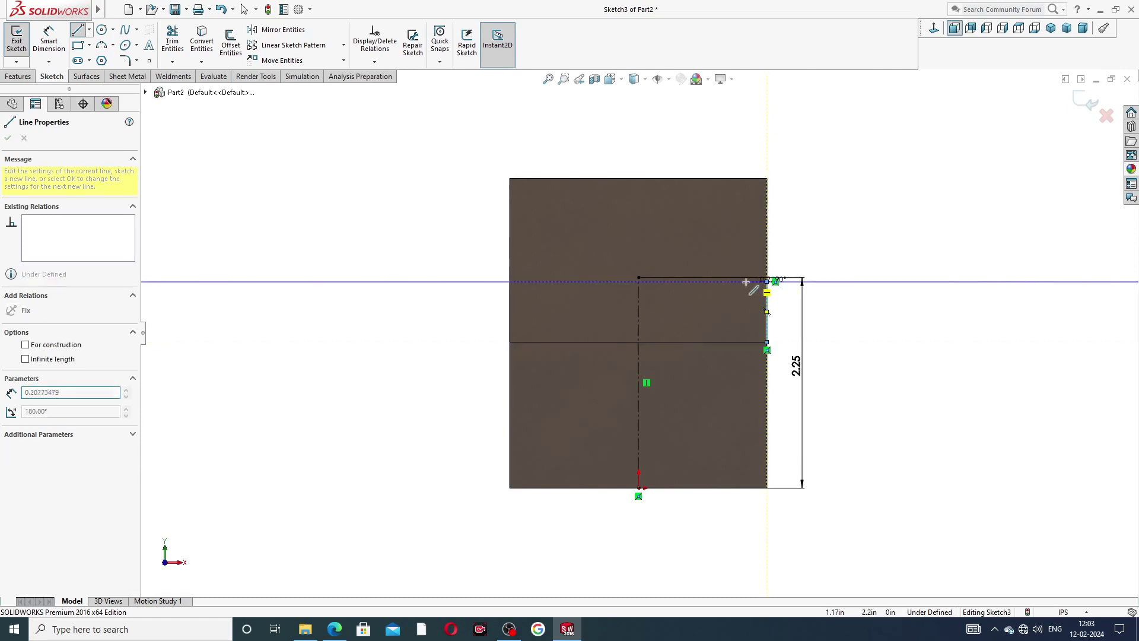
{"action": "double_click", "coordinate": [705, 284]}
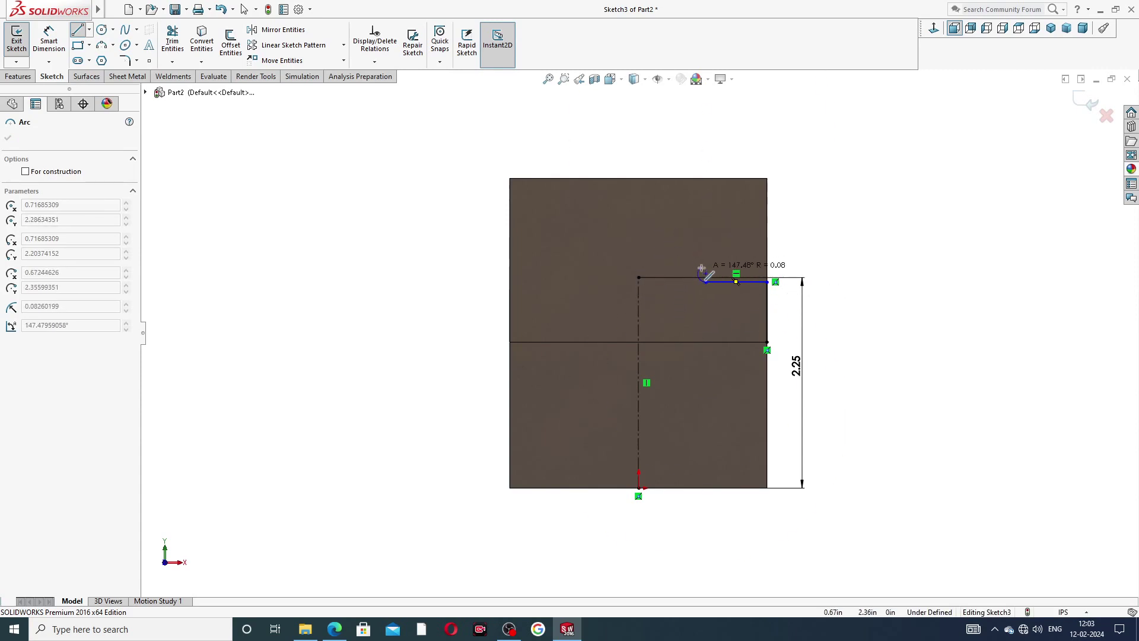
{"action": "key", "text": "Escape"}
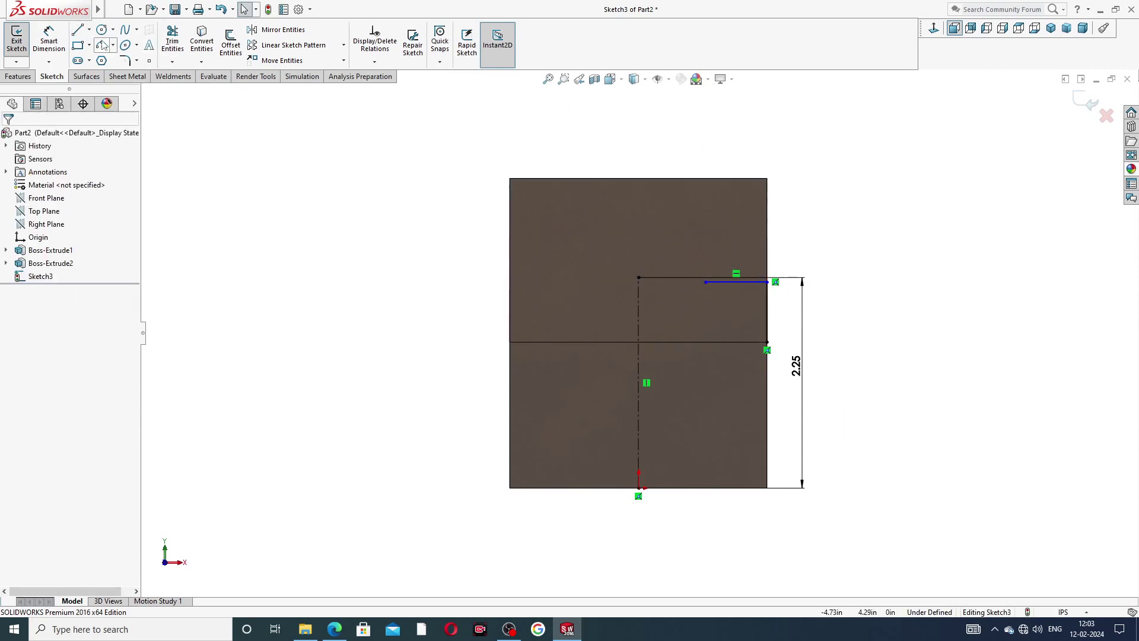
{"action": "left_click", "coordinate": [79, 30]}
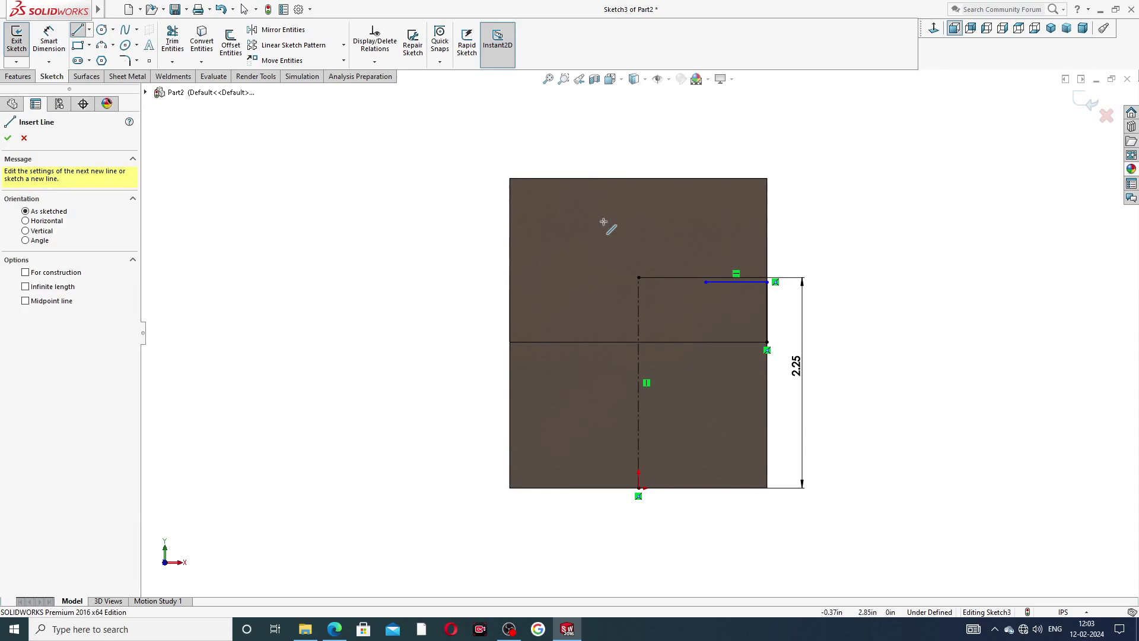
{"action": "left_click", "coordinate": [705, 280]}
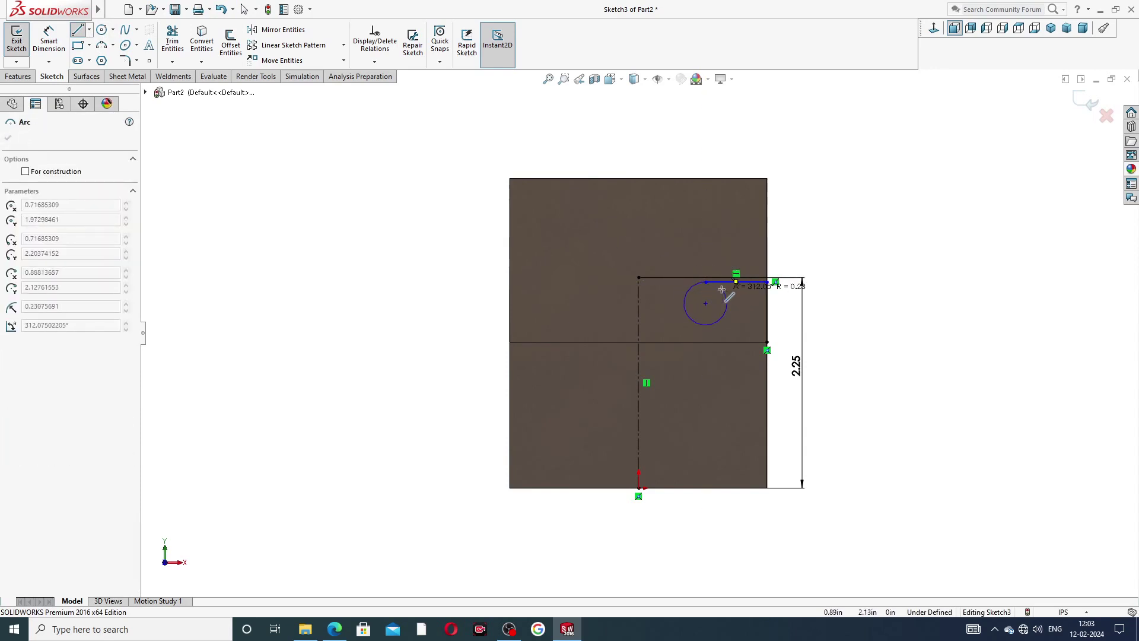
{"action": "key", "text": "Escape"}
{"action": "left_click", "coordinate": [78, 30]}
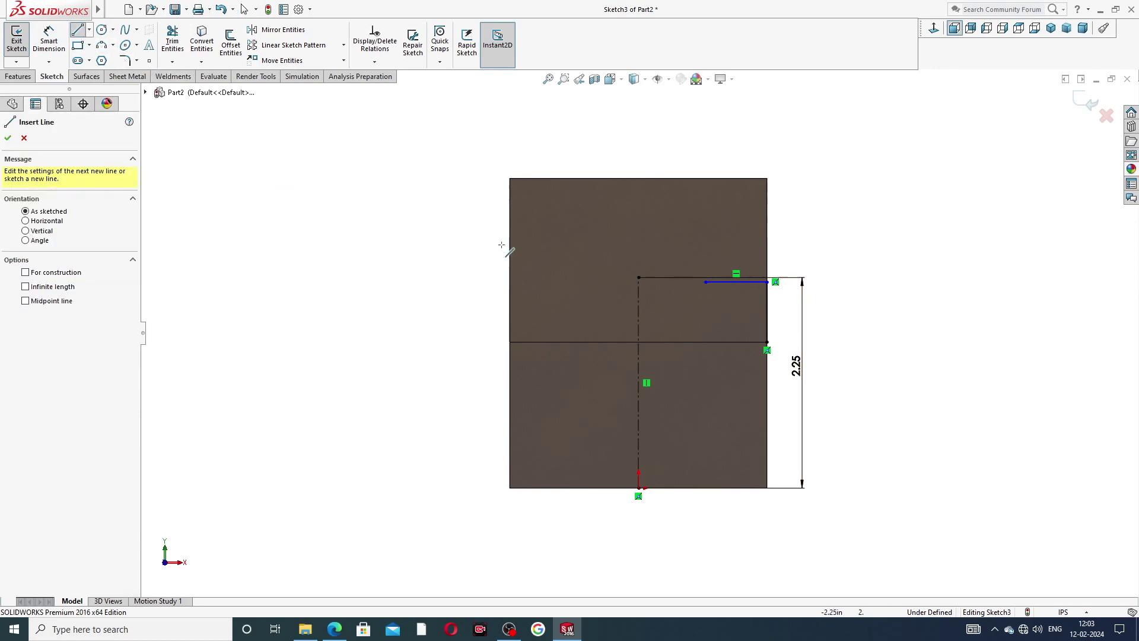
{"action": "scroll", "coordinate": [754, 284], "scroll_direction": "down", "scroll_amount": 4}
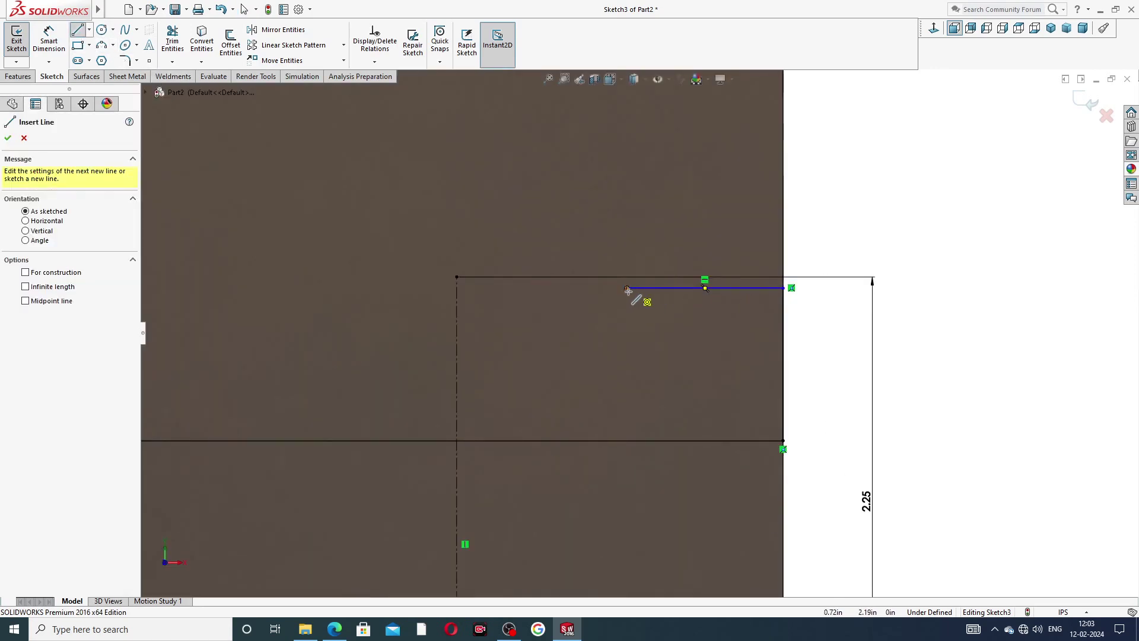
{"action": "left_click", "coordinate": [628, 291]}
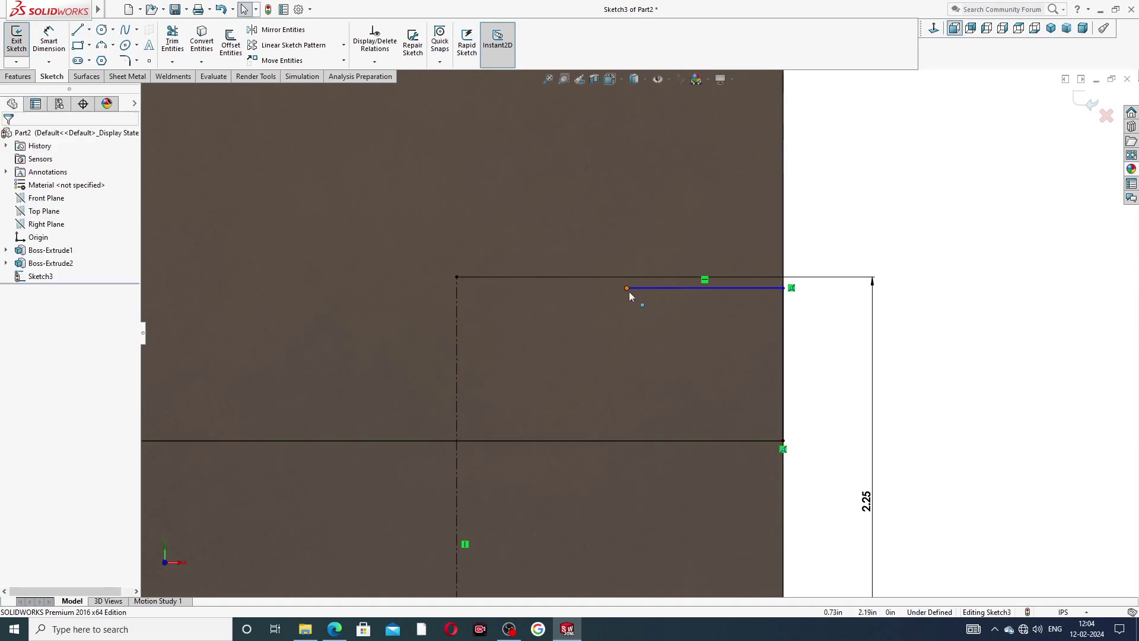
{"action": "key", "text": "Escape"}
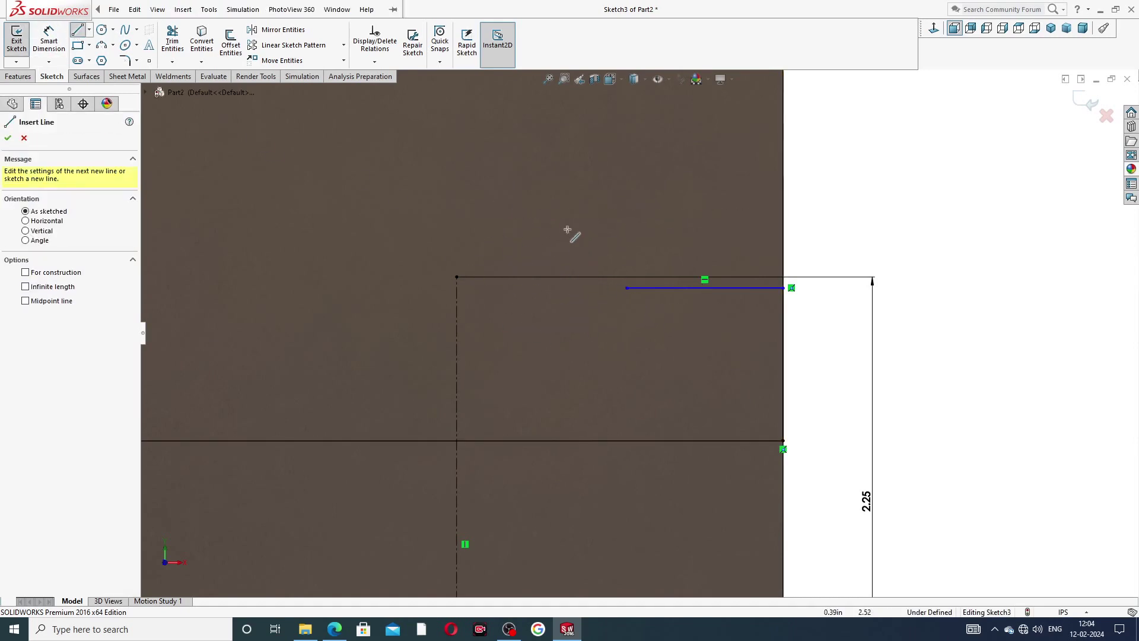
Sketch a 180° arc of about 0.60 in radius from the horizontal line's inner end, bulging upward across the centerline
{"action": "left_click", "coordinate": [627, 289]}
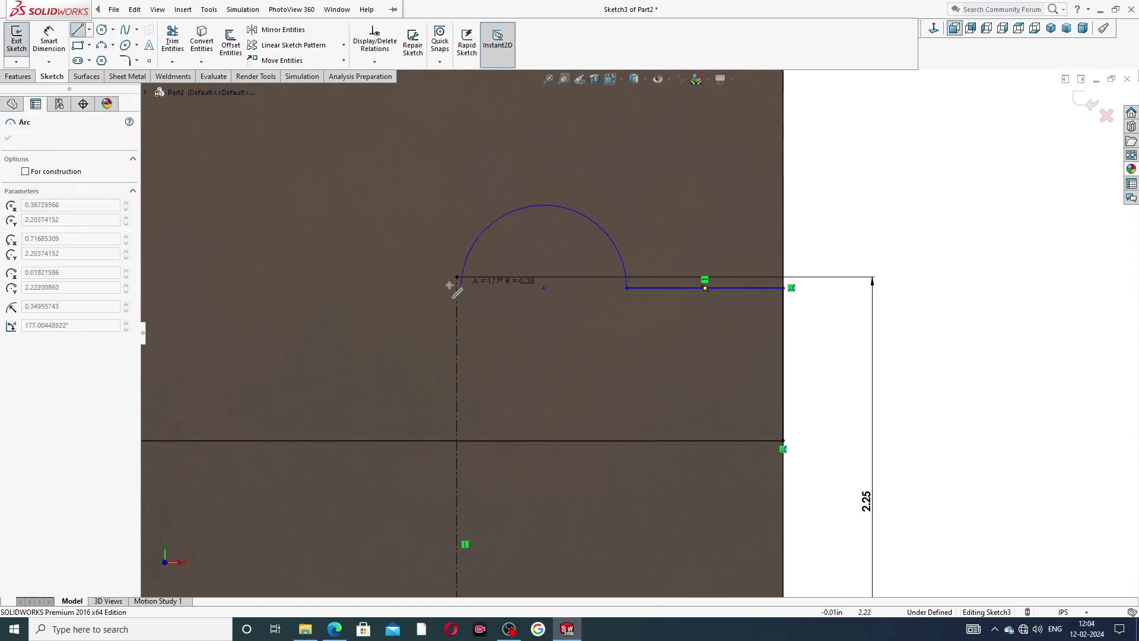
{"action": "scroll", "coordinate": [434, 297], "scroll_direction": "up", "scroll_amount": 2}
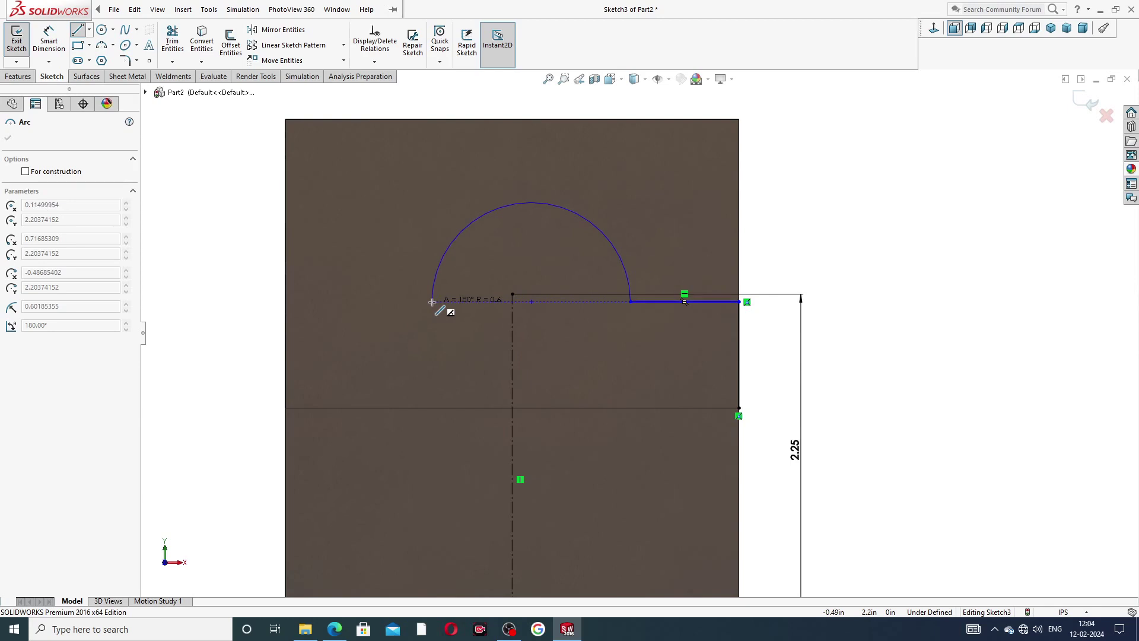
{"action": "left_click", "coordinate": [432, 302]}
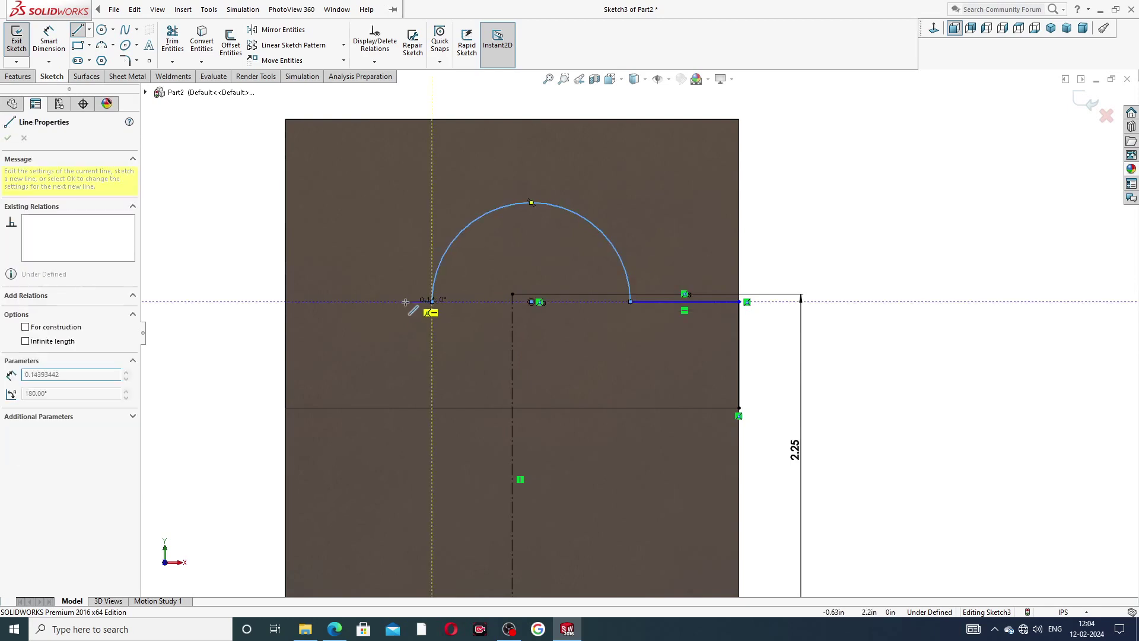
Close the profile with a horizontal line to the left side edge, a vertical line down it, and a 2.75 in line along the base block's top
{"action": "left_click", "coordinate": [286, 302]}
{"action": "left_click", "coordinate": [285, 408]}
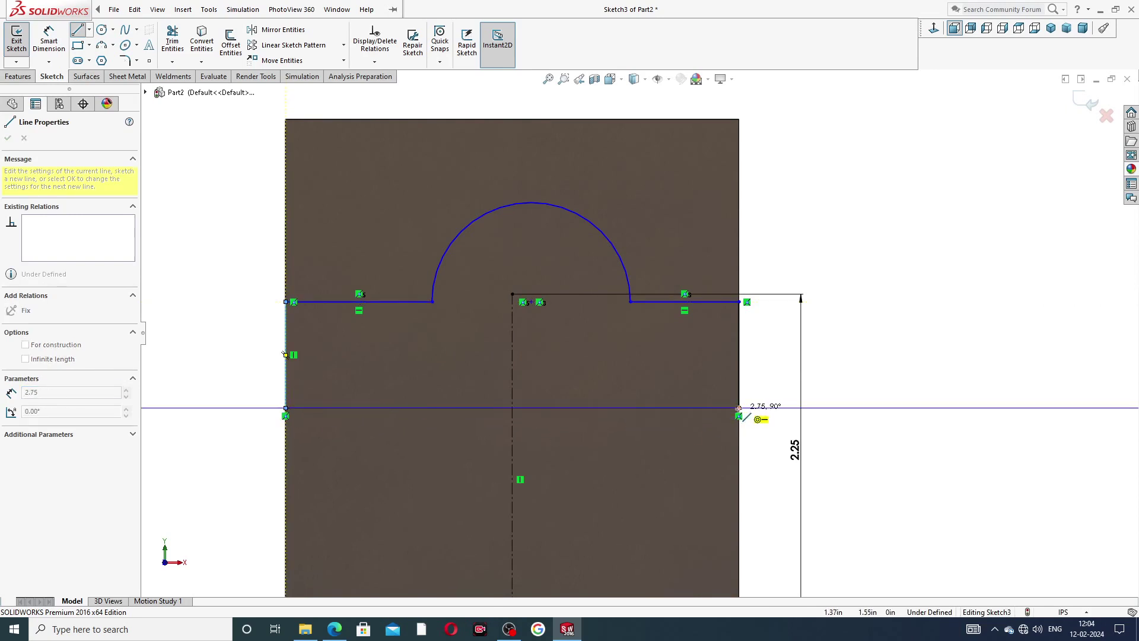
{"action": "left_click", "coordinate": [739, 408]}
{"action": "right_click", "coordinate": [817, 232]}
{"action": "left_click", "coordinate": [848, 246]}
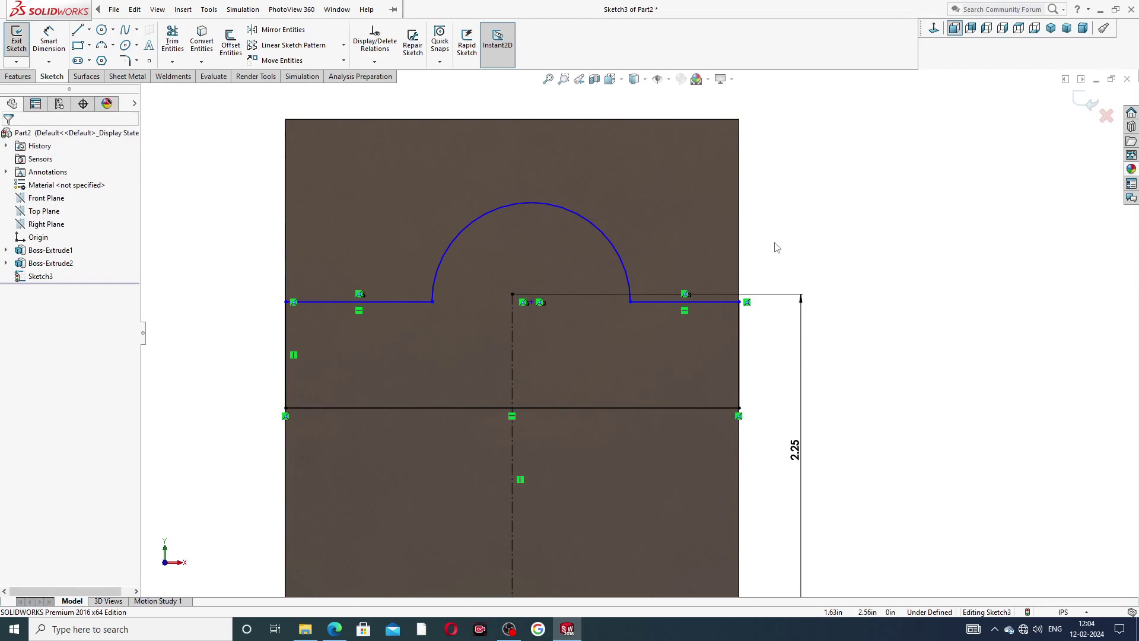
Make the two horizontal lines beside the arc collinear and equal in length
{"action": "scroll", "coordinate": [712, 237], "scroll_direction": "up", "scroll_amount": 2}
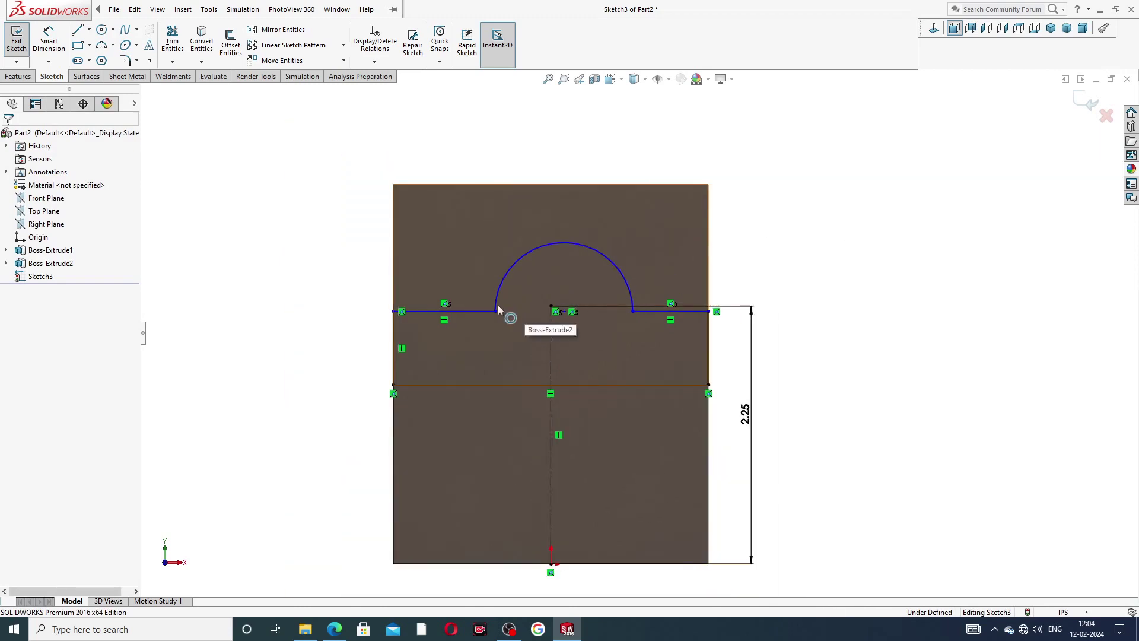
{"action": "left_click", "coordinate": [483, 312]}
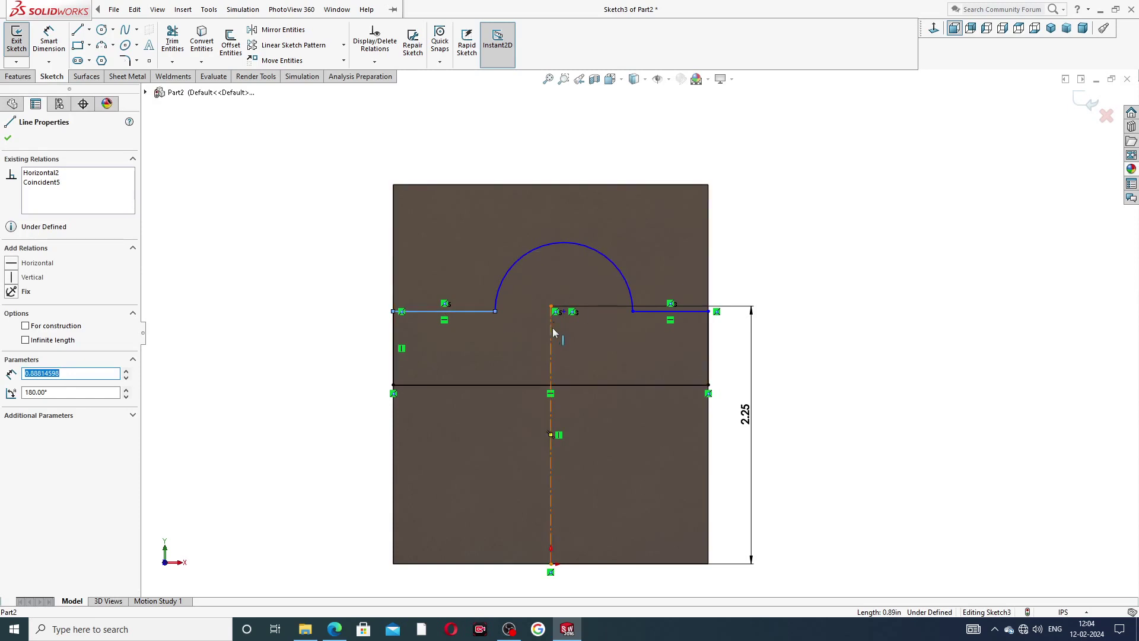
{"action": "left_click", "coordinate": [643, 309], "text": "ctrl"}
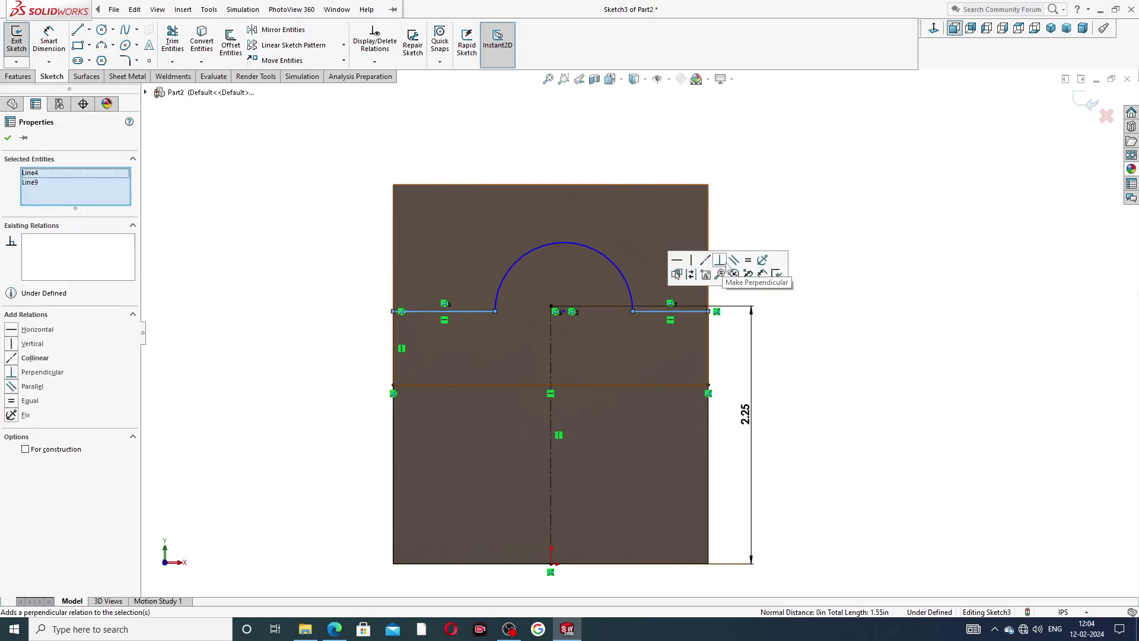
{"action": "left_click", "coordinate": [705, 261]}
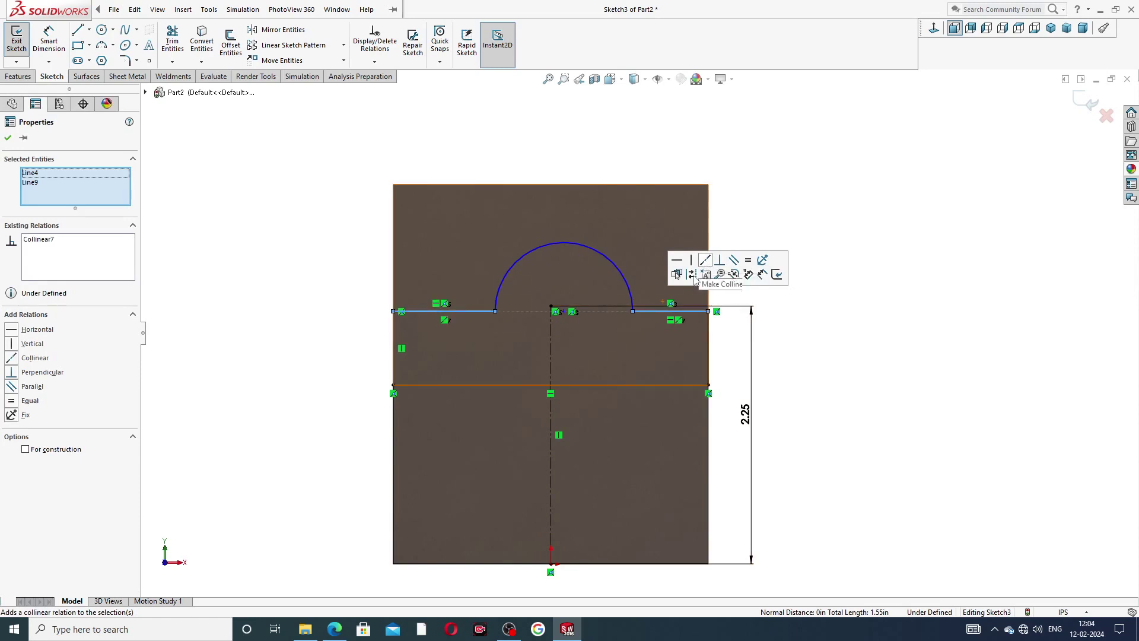
{"action": "left_click", "coordinate": [748, 260]}
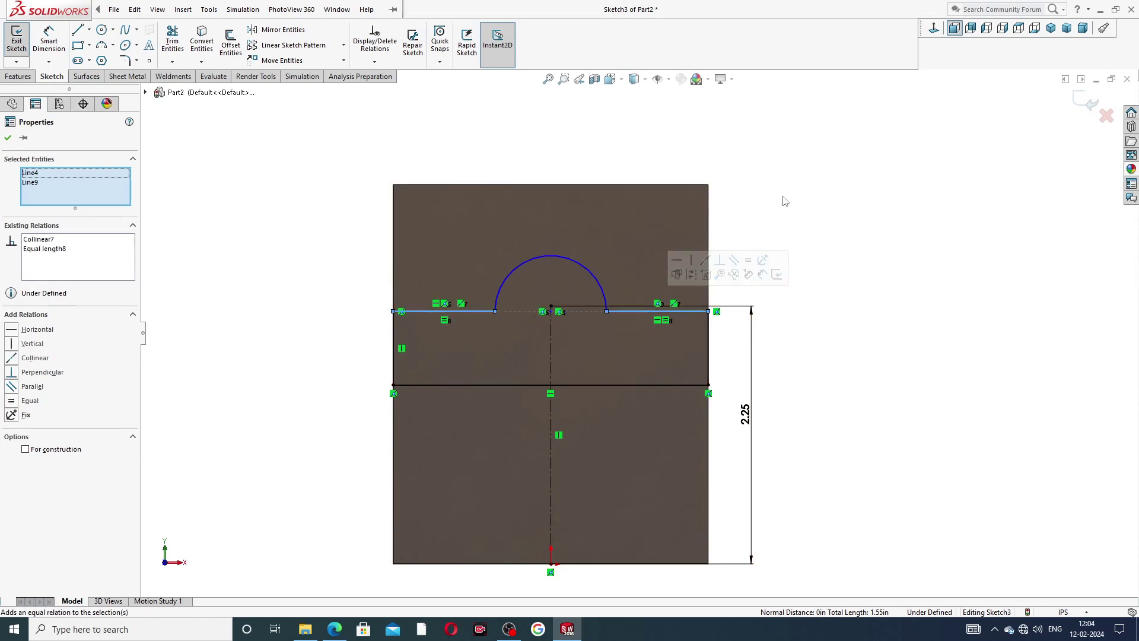
{"action": "left_click", "coordinate": [785, 200]}
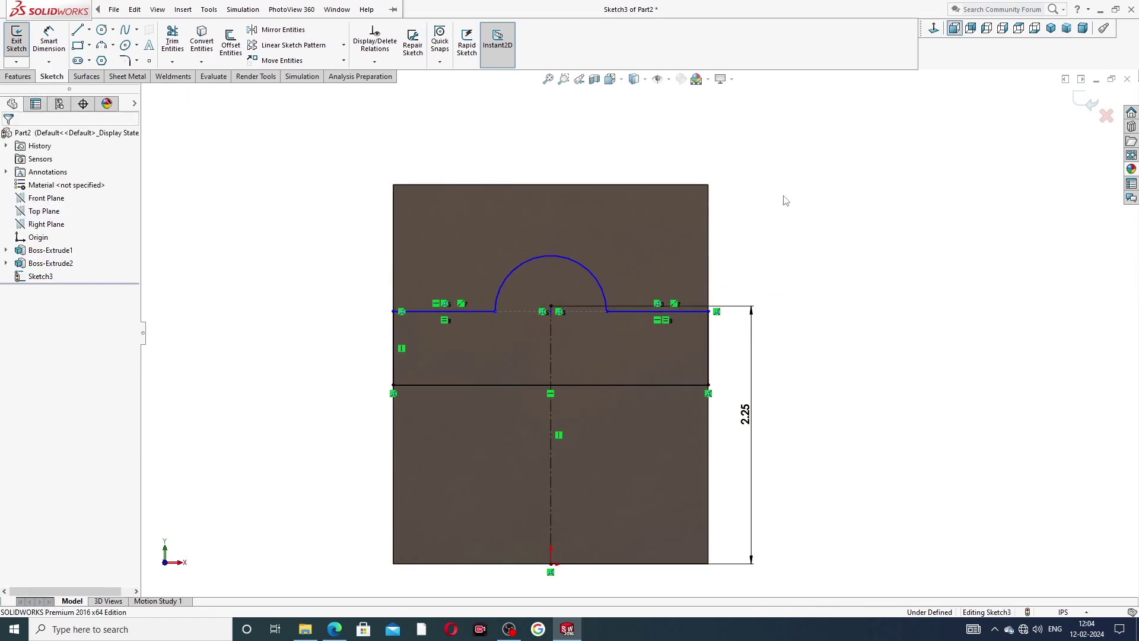
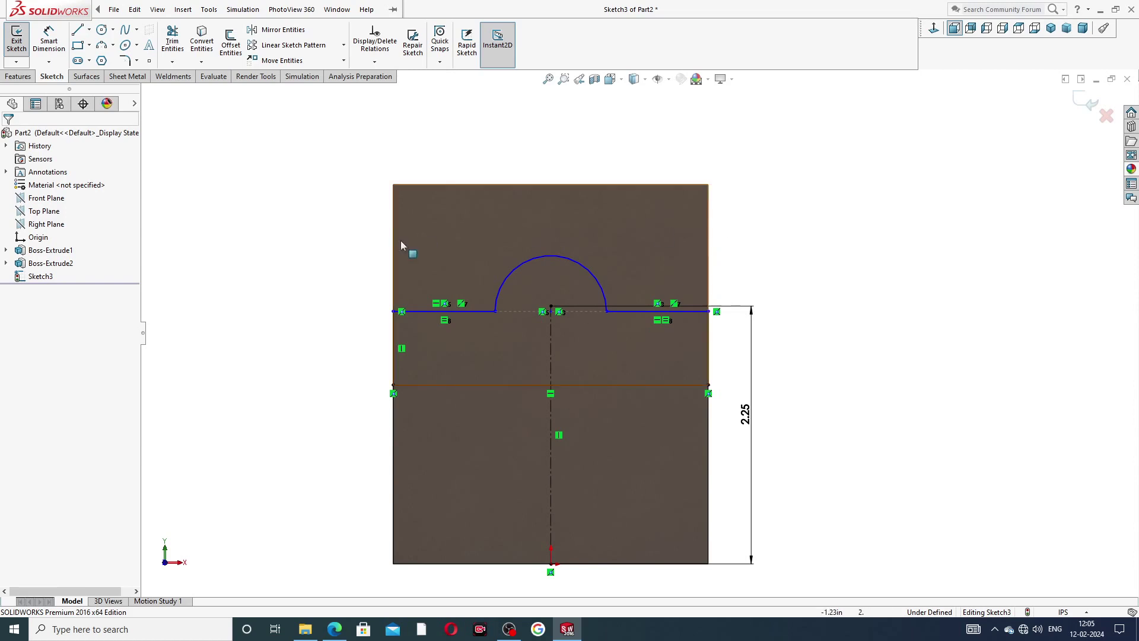
Dimension the arc's radius as 0.69 in
{"action": "left_click", "coordinate": [48, 41]}
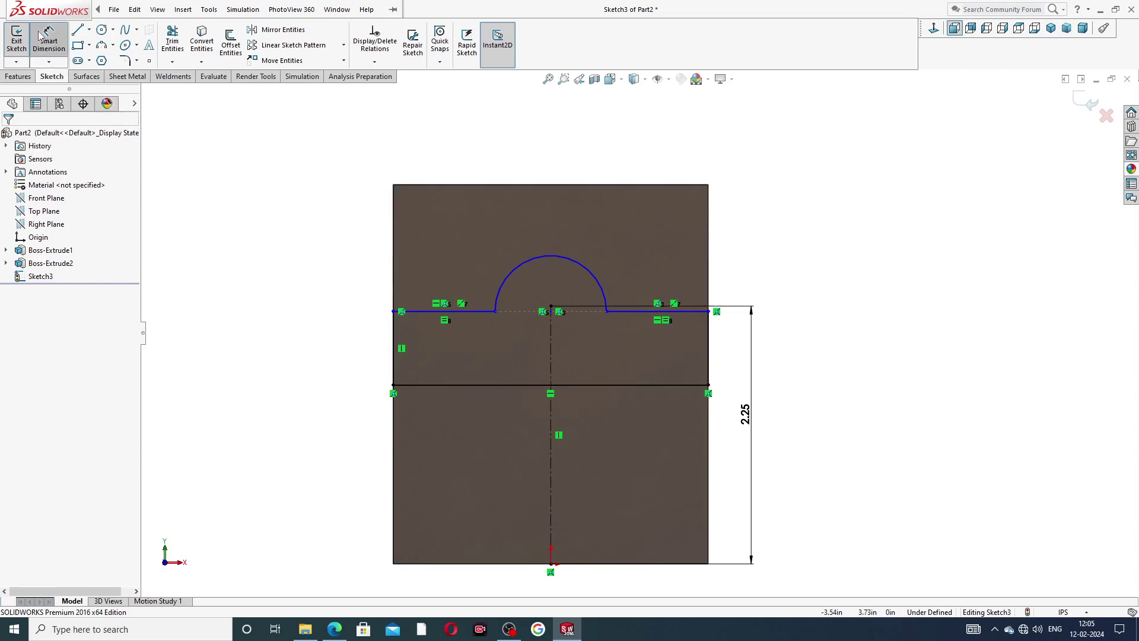
{"action": "left_click", "coordinate": [515, 267]}
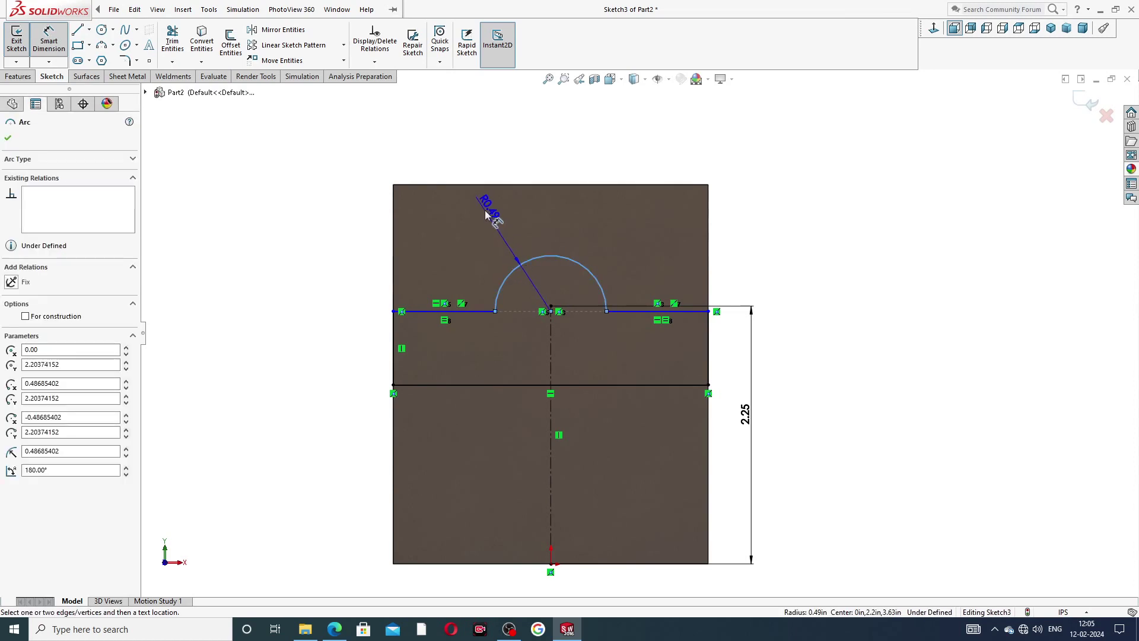
{"action": "left_click", "coordinate": [485, 215]}
{"action": "type", "text": "."}
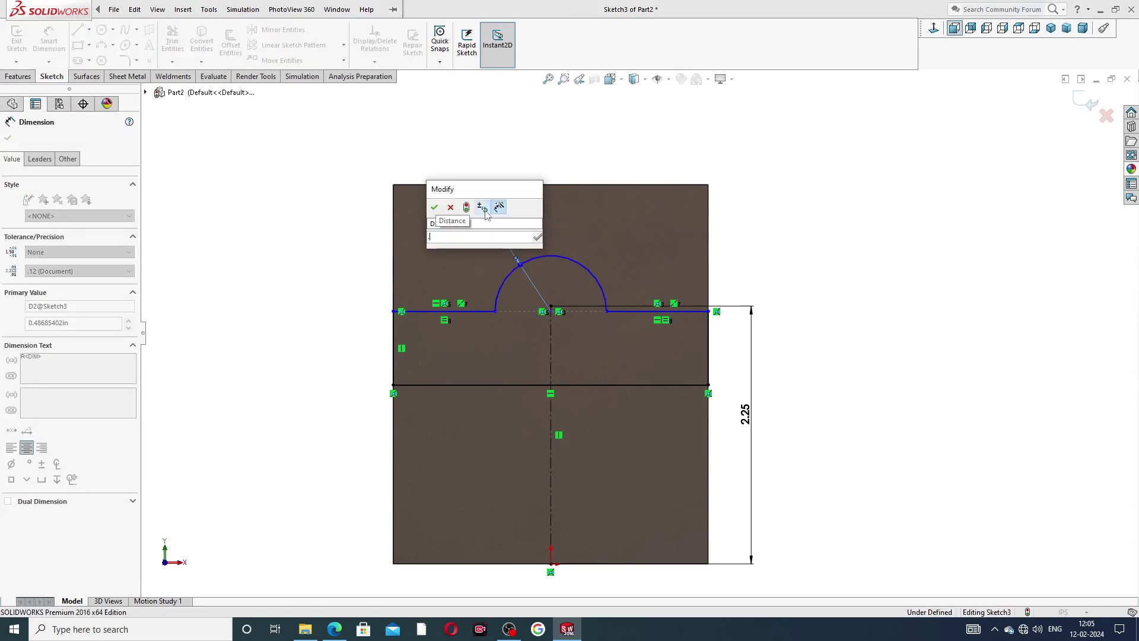
{"action": "type", "text": "69"}
{"action": "key", "text": "Return"}
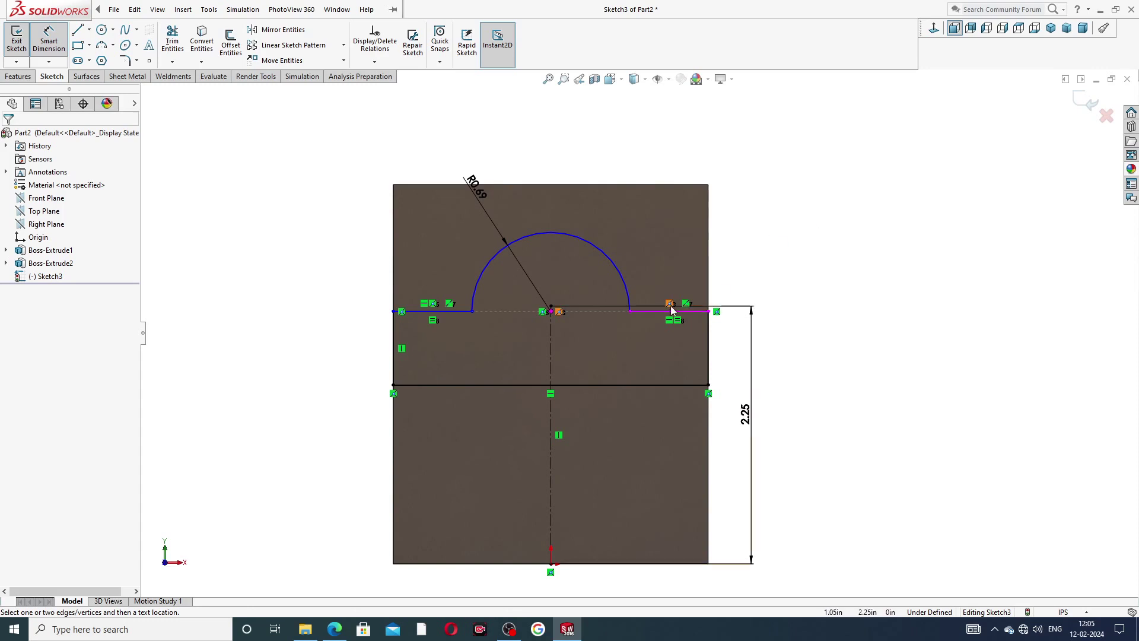
Dimension the height from the base block's bottom edge to the horizontal line beside the arc as 2.19 in
{"action": "left_click", "coordinate": [460, 311]}
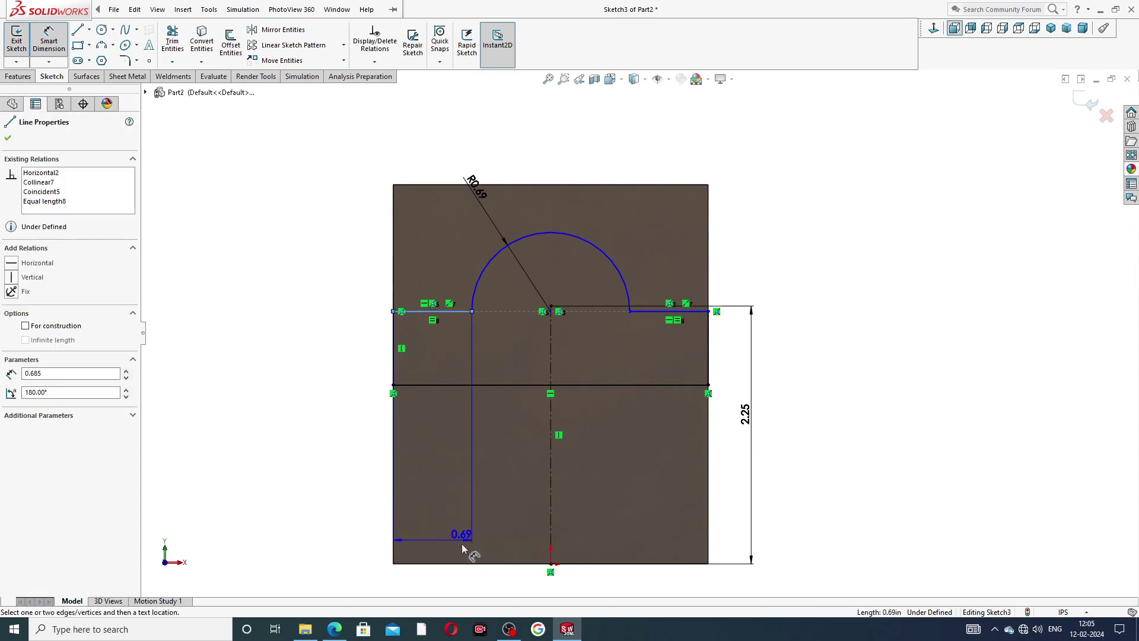
{"action": "left_click", "coordinate": [463, 563]}
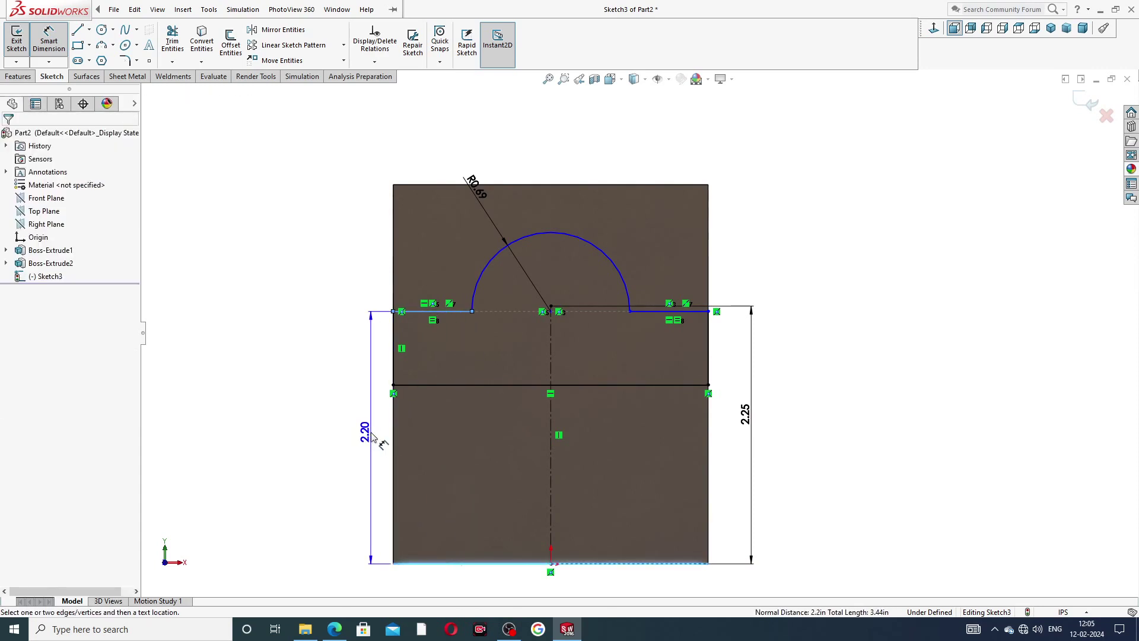
{"action": "left_click", "coordinate": [369, 436]}
{"action": "type", "text": "2."}
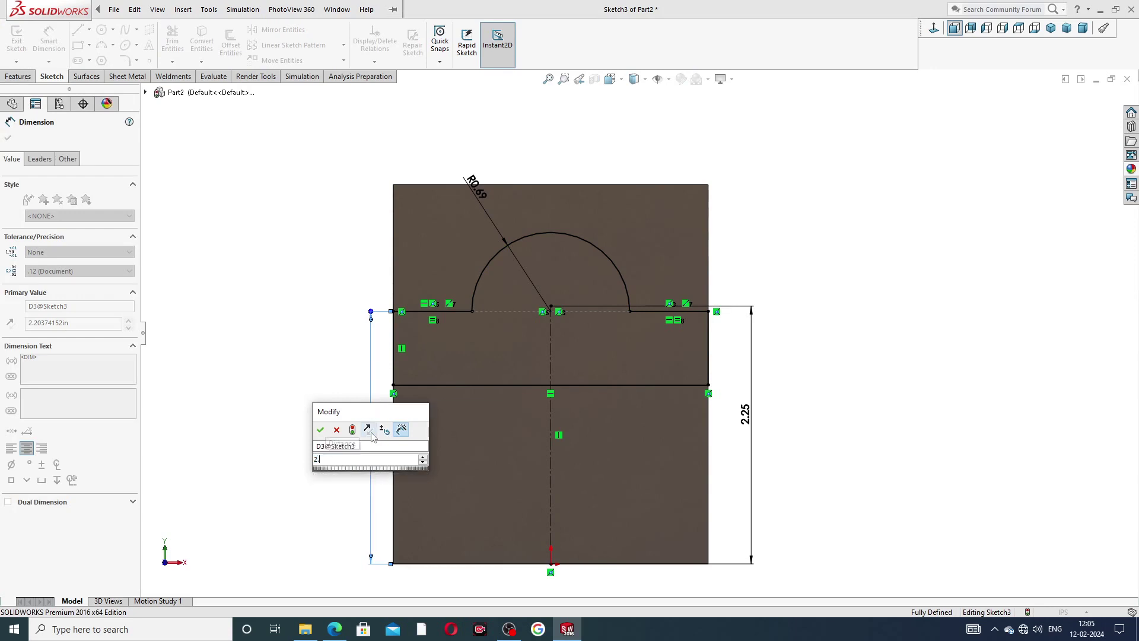
{"action": "type", "text": "19"}
{"action": "key", "text": "Return"}
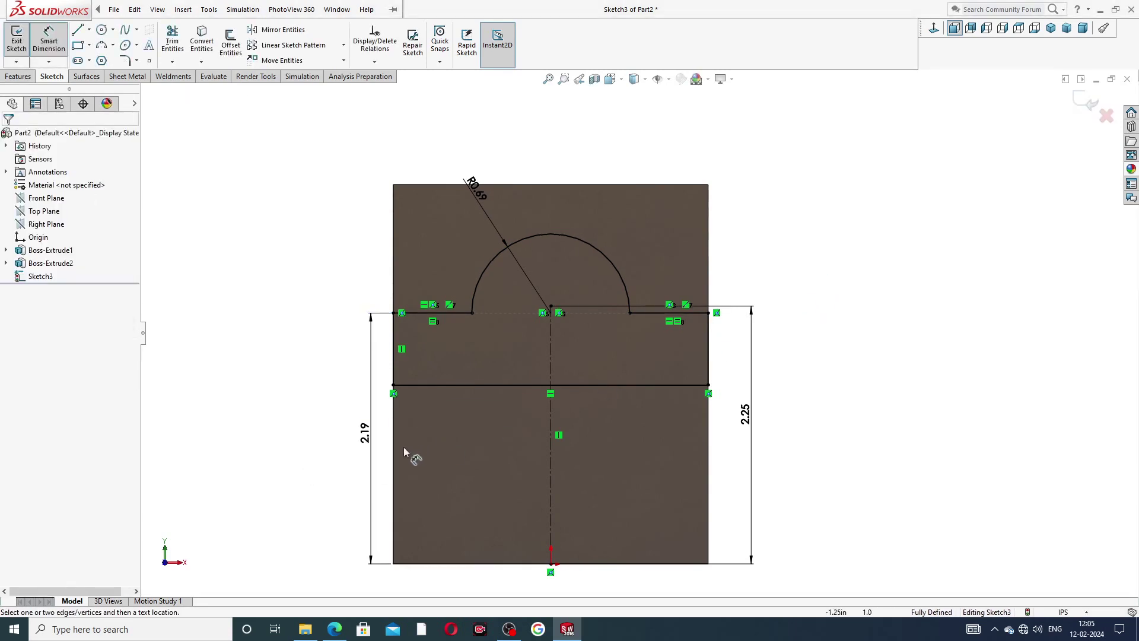
Move the 2.19 in height and R0.69 dimension labels farther outside the block and end dimensioning
{"action": "left_click_drag", "start_coordinate": [368, 437], "coordinate": [355, 437]}
{"action": "left_click", "coordinate": [836, 362]}
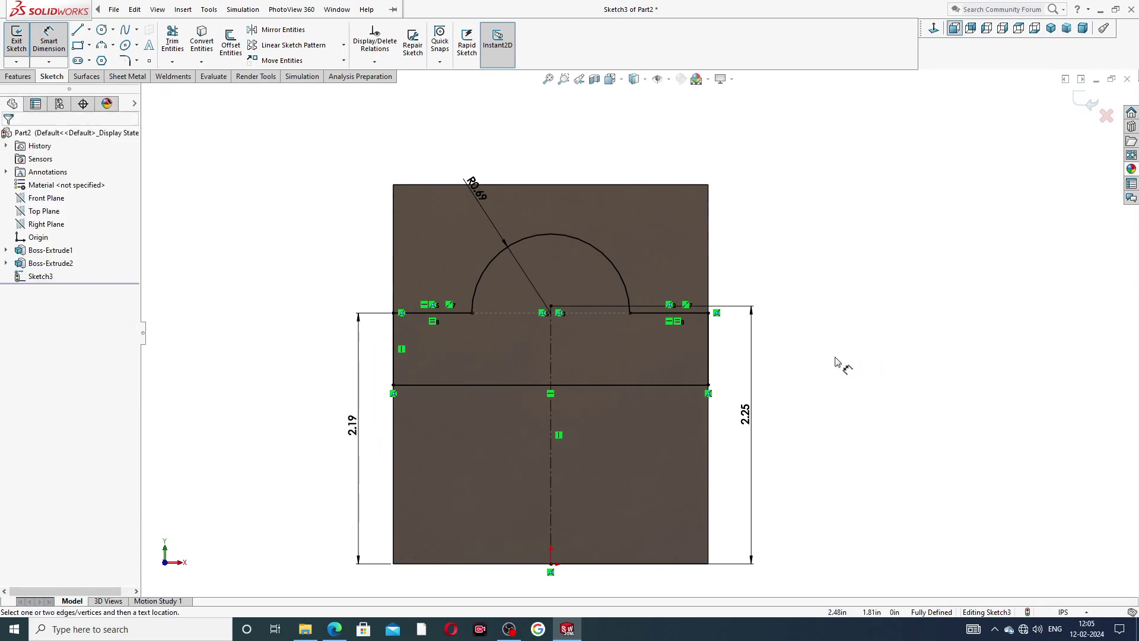
{"action": "mouse_move", "coordinate": [353, 425]}
{"action": "left_mouse_down"}
{"action": "mouse_move", "coordinate": [594, 425]}
{"action": "mouse_move", "coordinate": [739, 407]}
{"action": "mouse_move", "coordinate": [394, 398]}
{"action": "mouse_move", "coordinate": [343, 428]}
{"action": "left_mouse_up"}
{"action": "left_click", "coordinate": [795, 372]}
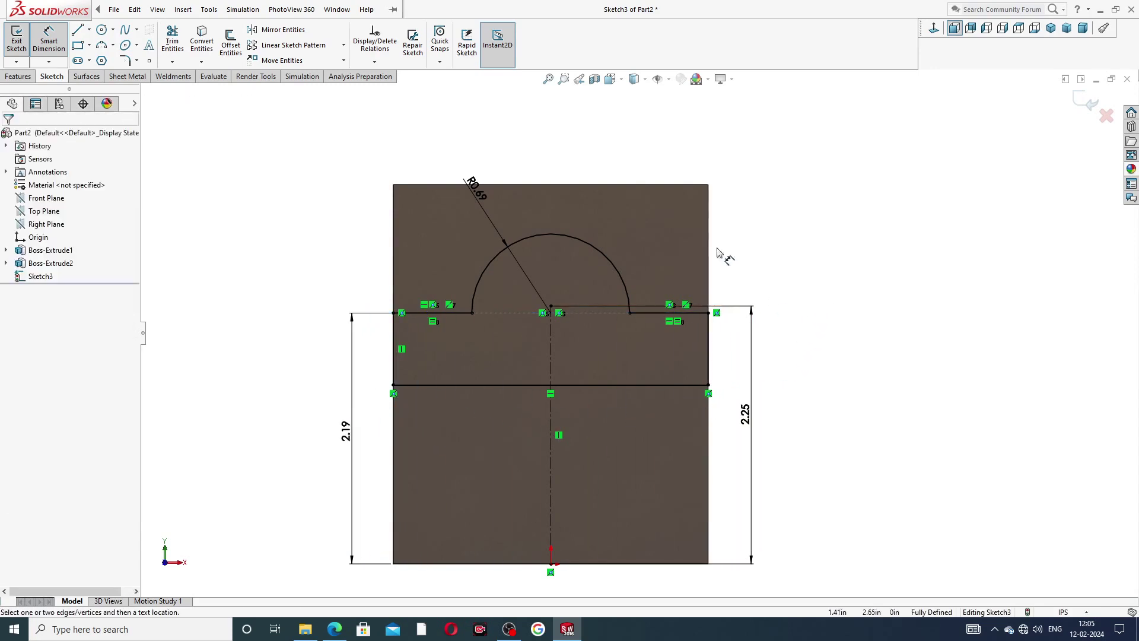
{"action": "left_click_drag", "start_coordinate": [471, 187], "coordinate": [465, 161]}
{"action": "right_click", "coordinate": [813, 202]}
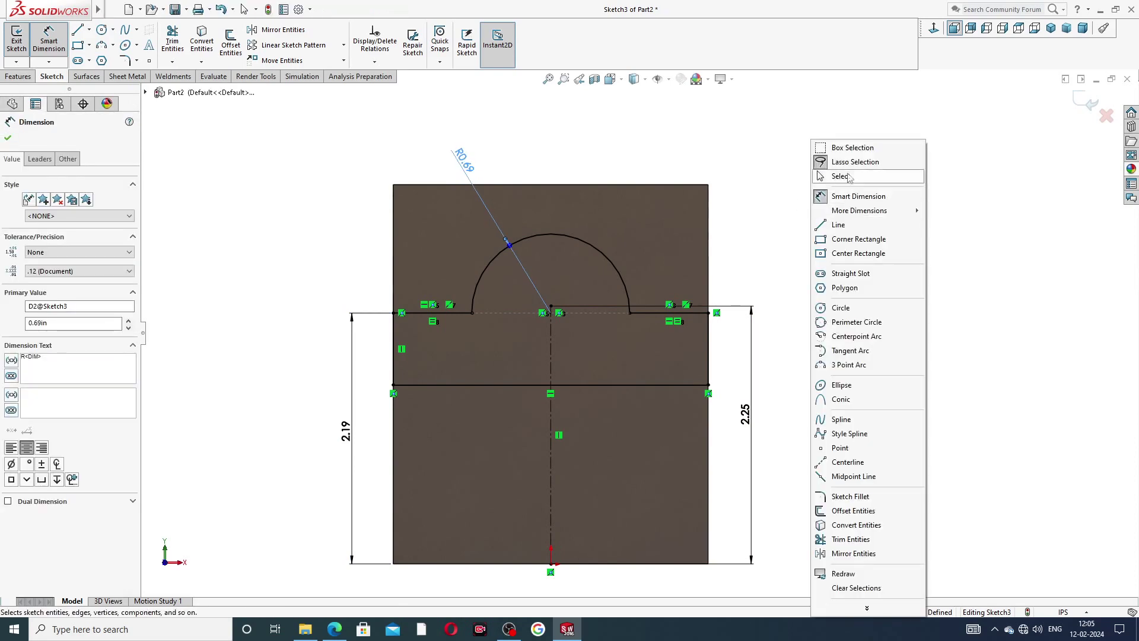
{"action": "left_click", "coordinate": [842, 177]}
Check the PDF drawing, then start a boss extrusion of the front support profile with a distance of 5 in
{"action": "left_click", "coordinate": [335, 629]}
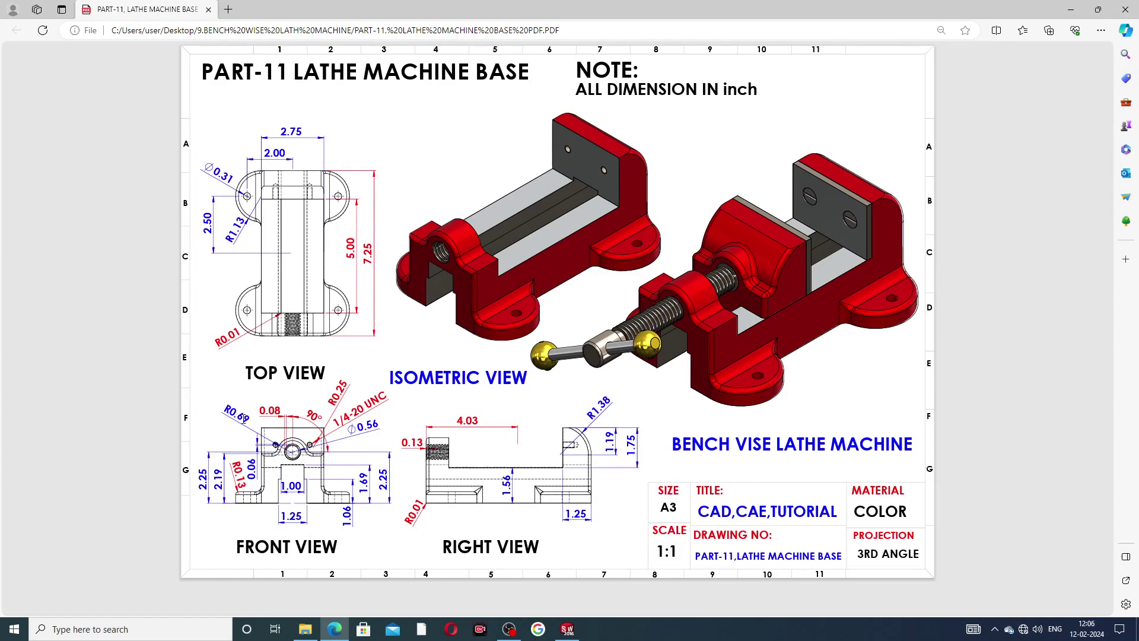
{"action": "left_click", "coordinate": [567, 629]}
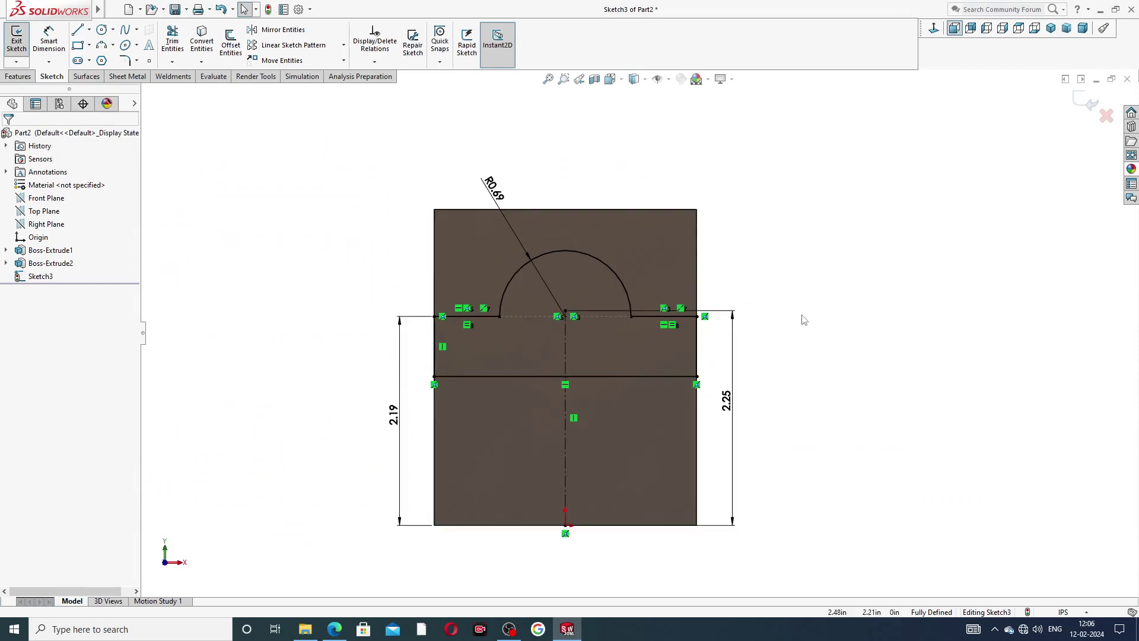
{"action": "middle_click_drag", "start_coordinate": [803, 318], "coordinate": [789, 345]}
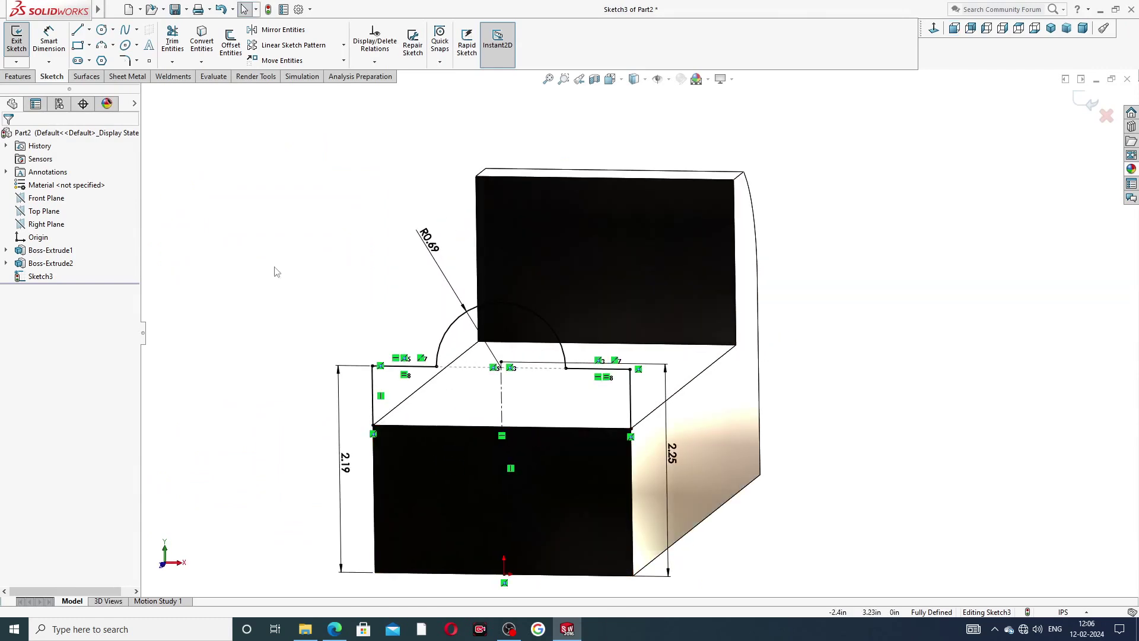
{"action": "left_click", "coordinate": [18, 76]}
{"action": "left_click", "coordinate": [21, 40]}
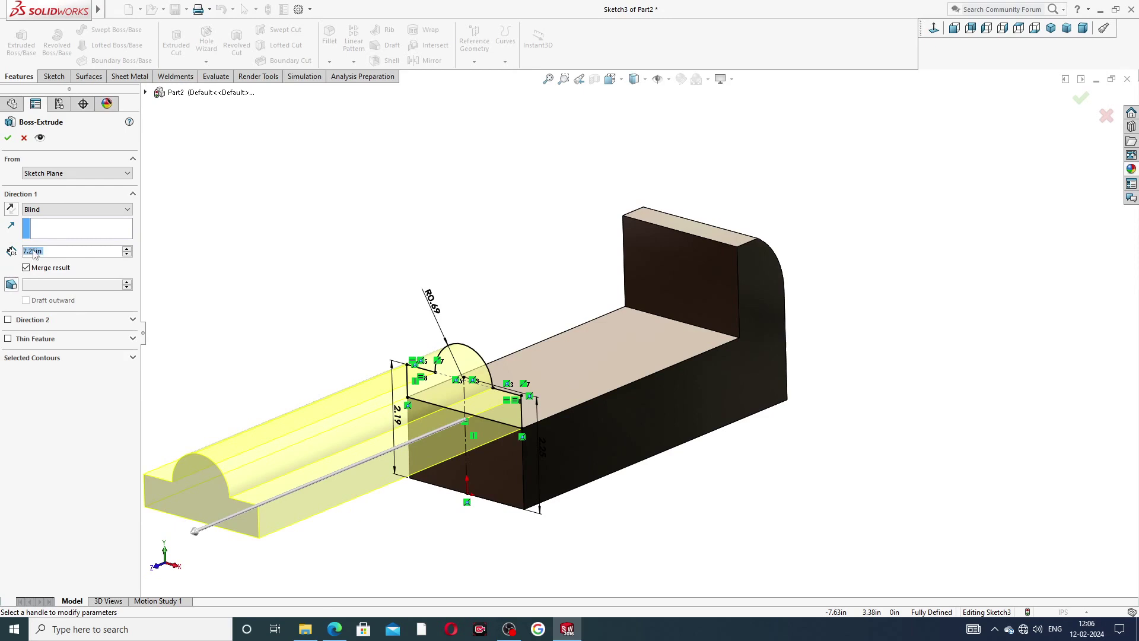
{"action": "type", "text": "5"}
{"action": "key", "text": "Return"}
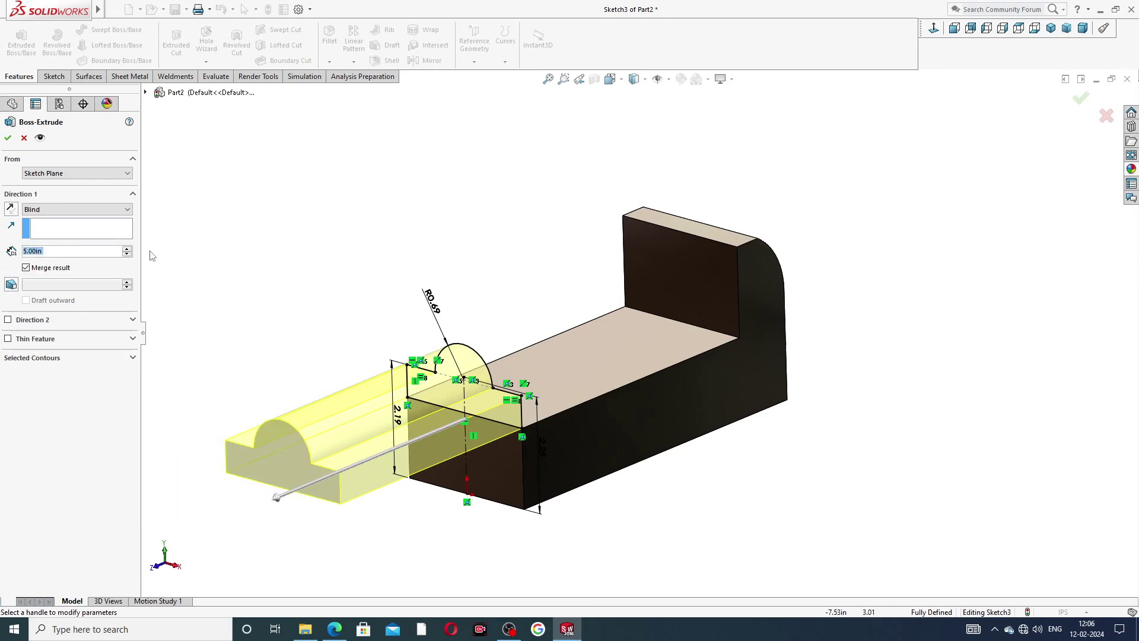
Set the extrusion to Offset From Surface, 5.00 in from the back jaw's inner face, and complete the front support
{"action": "left_click", "coordinate": [68, 211]}
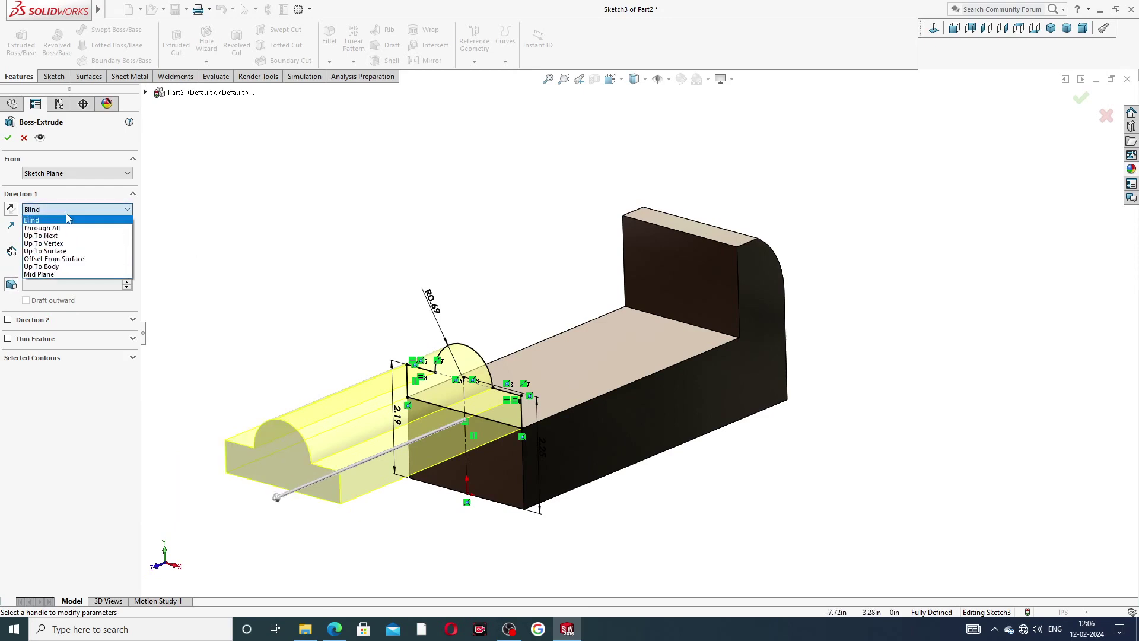
{"action": "left_click", "coordinate": [72, 264]}
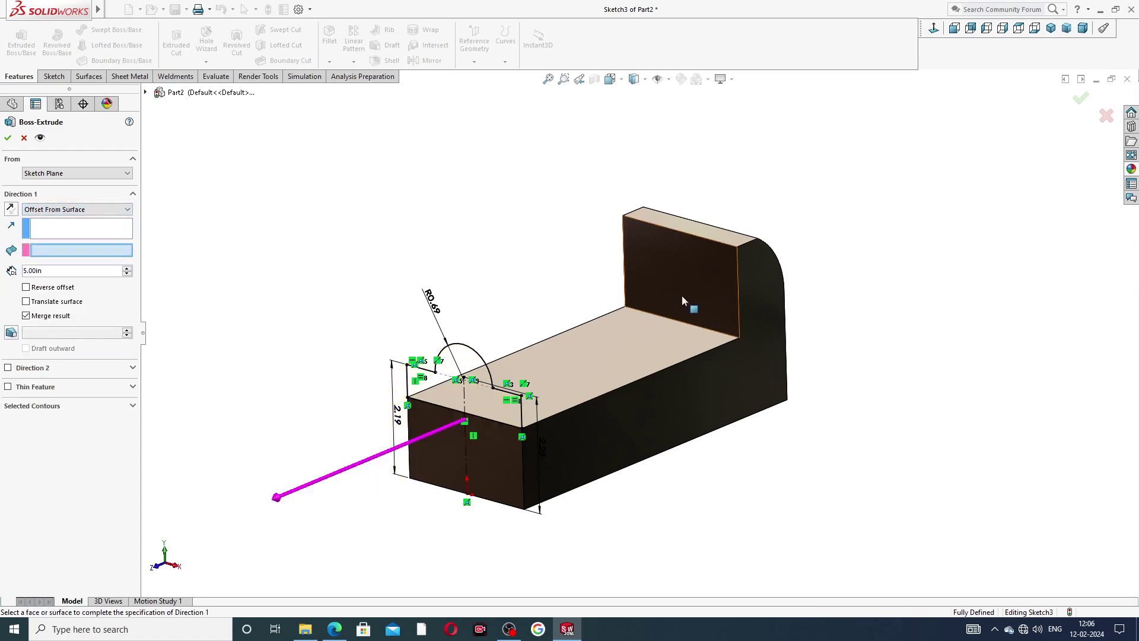
{"action": "left_click", "coordinate": [681, 294]}
{"action": "middle_click_drag", "start_coordinate": [532, 290], "coordinate": [532, 266]}
{"action": "scroll", "coordinate": [531, 401], "scroll_direction": "down", "scroll_amount": 1}
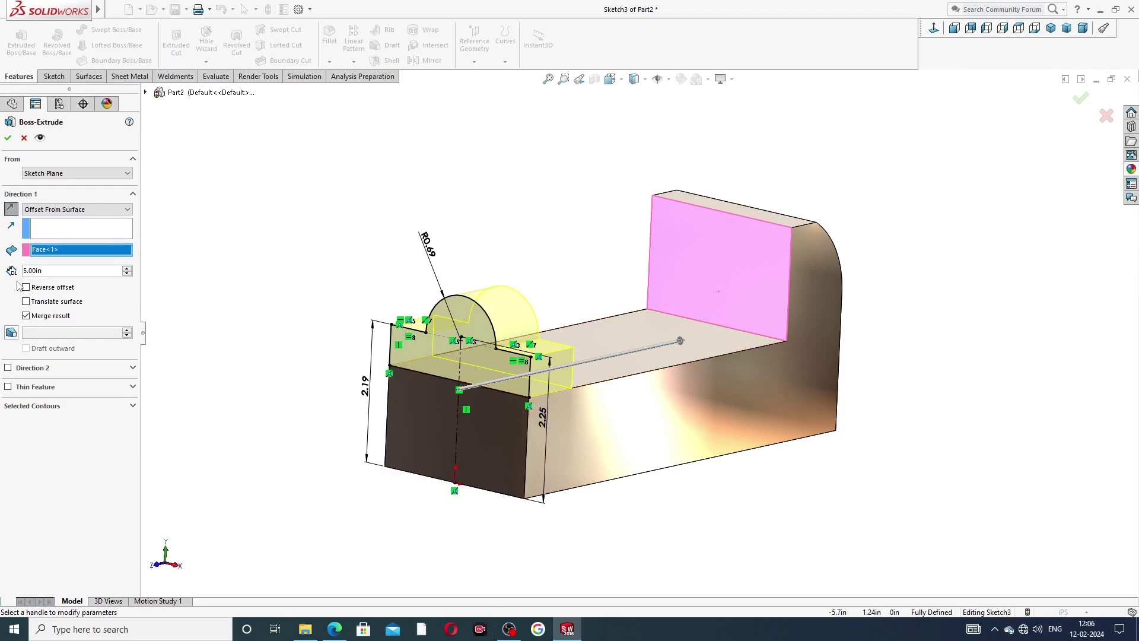
{"action": "left_click", "coordinate": [9, 140]}
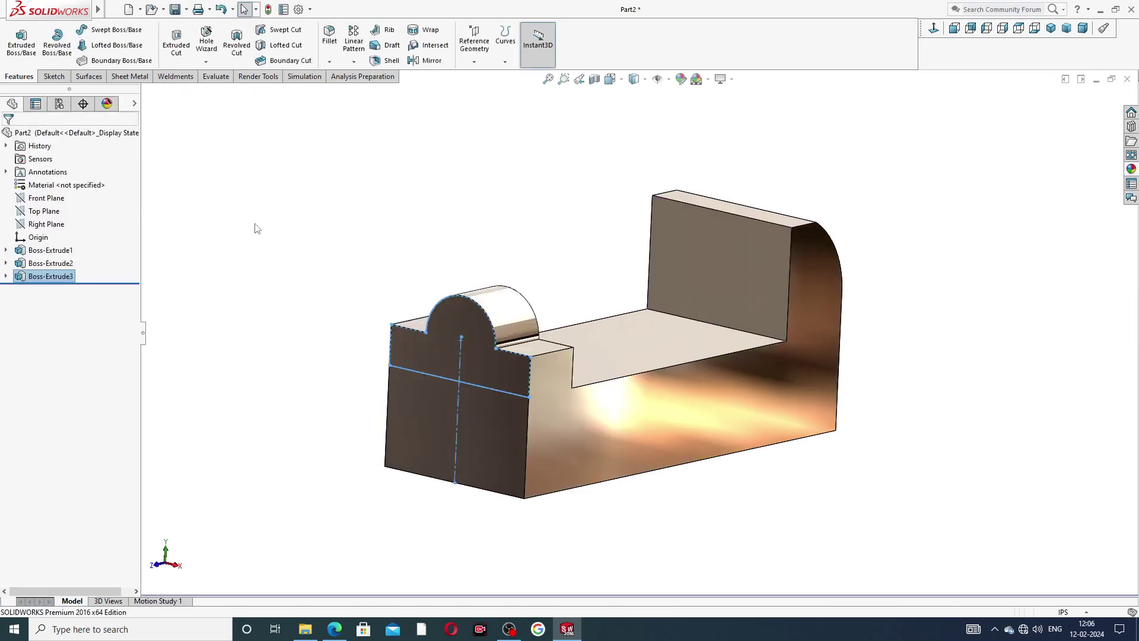
{"action": "middle_click_drag", "start_coordinate": [541, 278], "coordinate": [592, 325]}
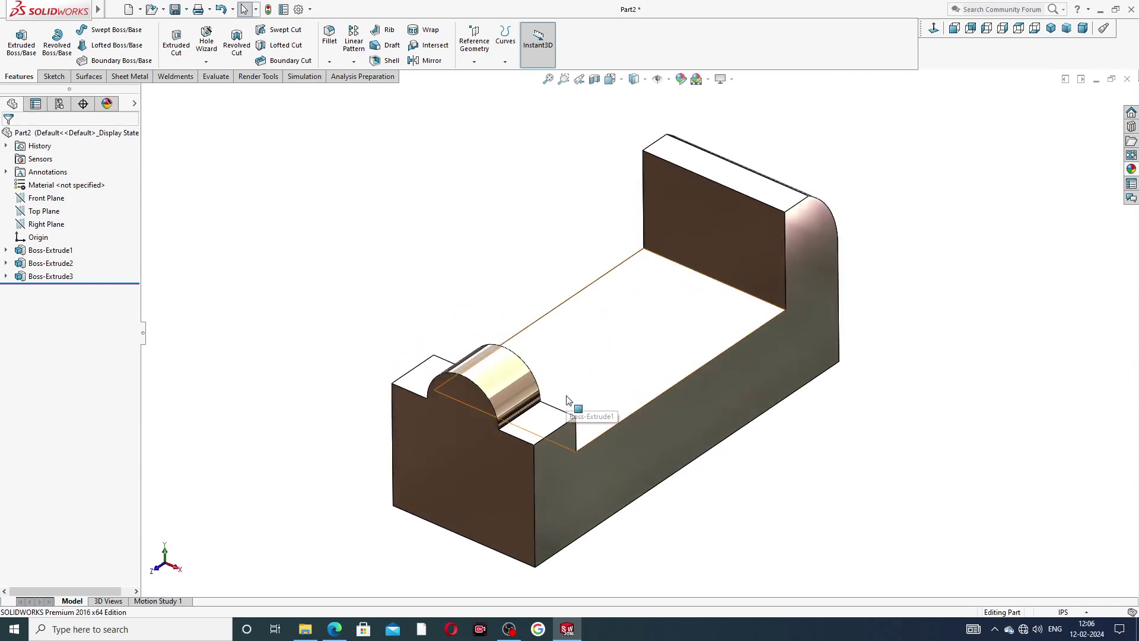
{"action": "scroll", "coordinate": [568, 395], "scroll_direction": "down", "scroll_amount": 1}
{"action": "scroll", "coordinate": [686, 275], "scroll_direction": "up", "scroll_amount": 3}
{"action": "middle_click_drag", "start_coordinate": [686, 277], "coordinate": [611, 301]}
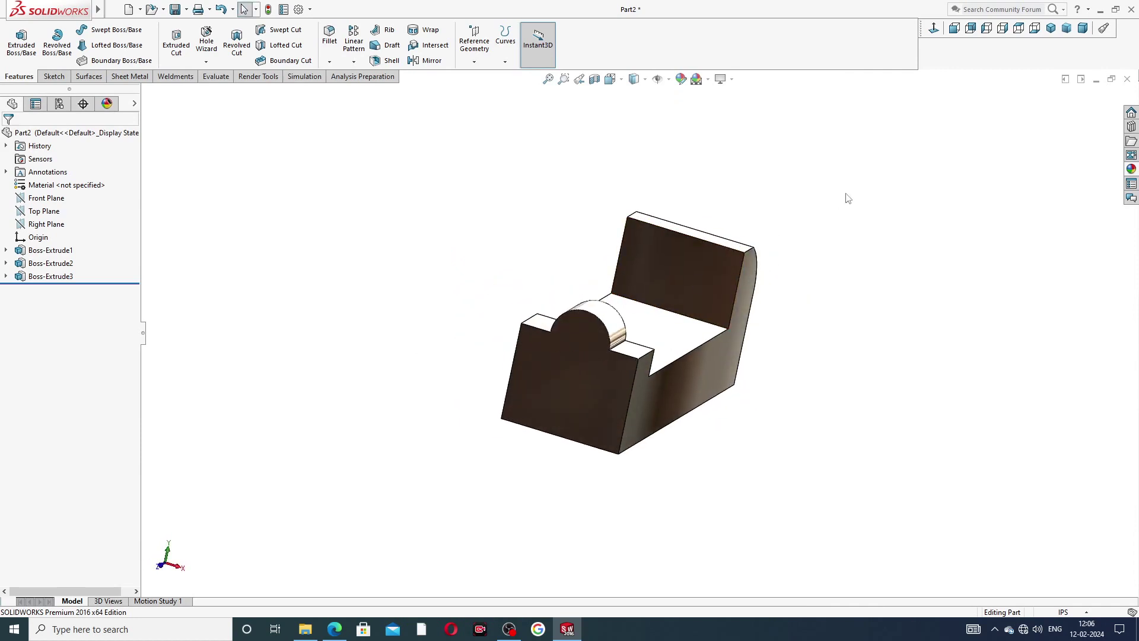
{"action": "middle_click_drag", "start_coordinate": [741, 302], "coordinate": [532, 323]}
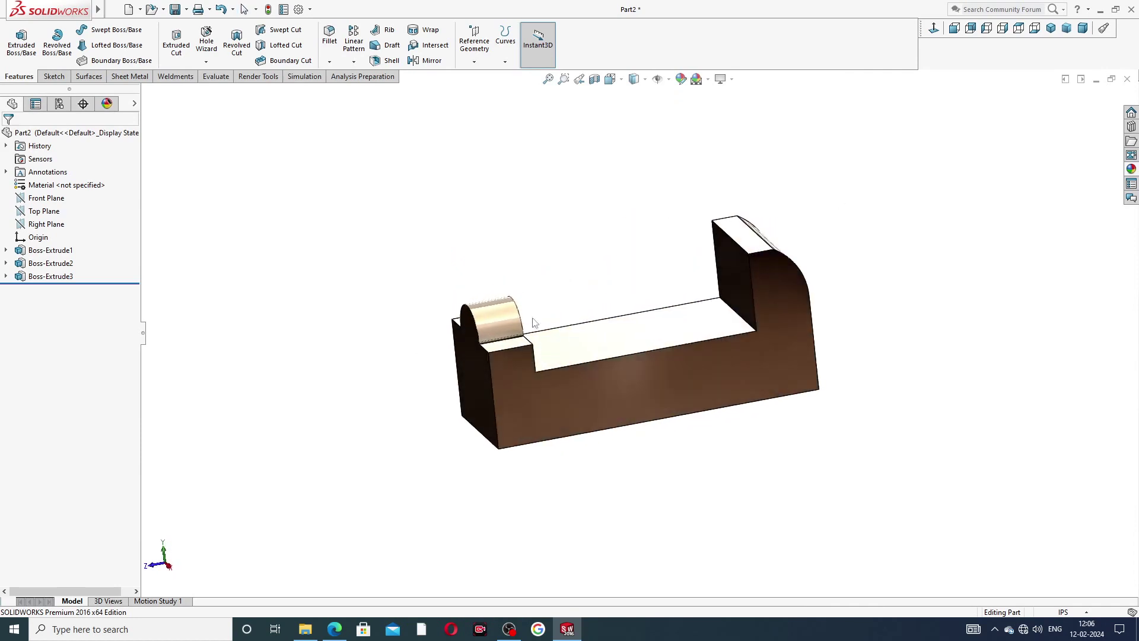
{"action": "scroll", "coordinate": [533, 332], "scroll_direction": "down", "scroll_amount": 2}
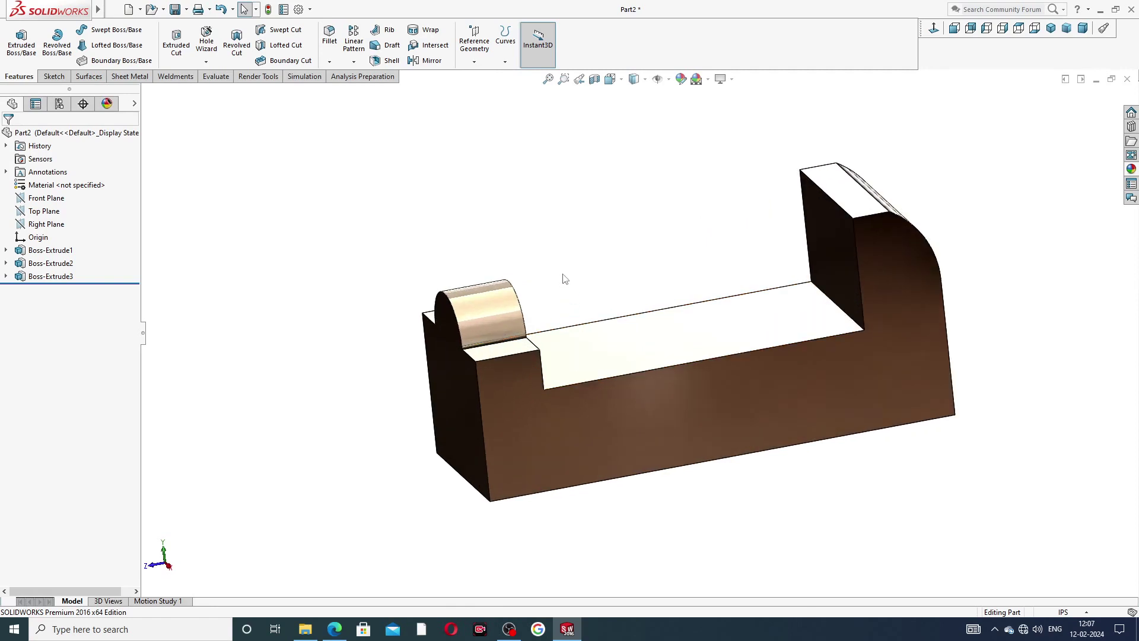
Save the part as BASE in the Desktop's New folder
{"action": "key", "text": "ctrl+s"}
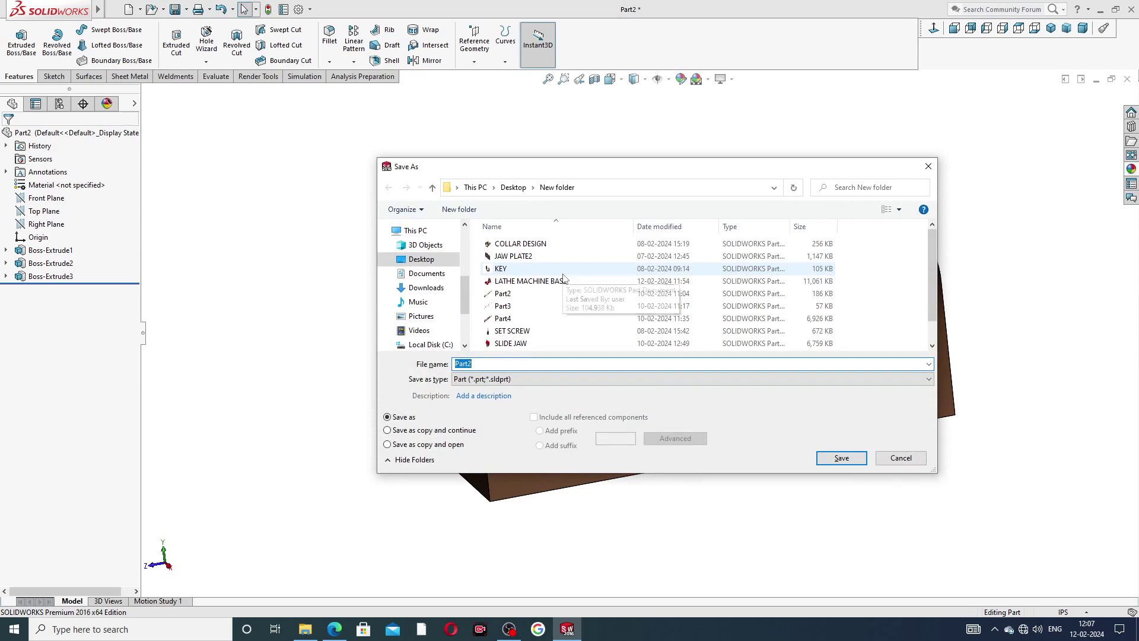
{"action": "type", "text": "BASE"}
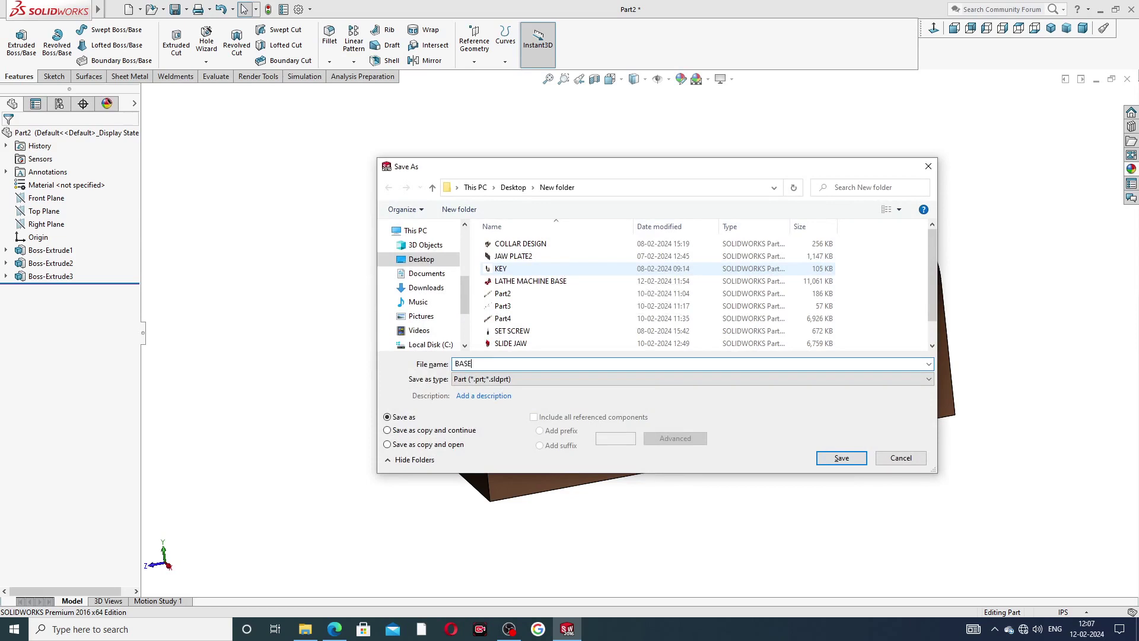
{"action": "key", "text": "Return"}
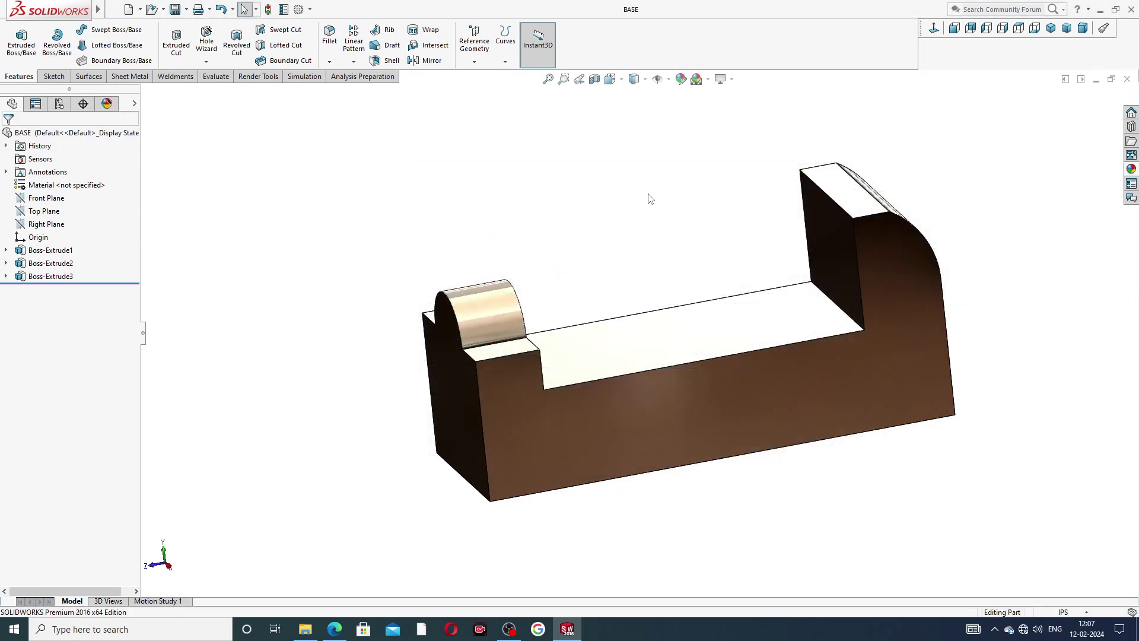
{"action": "mouse_move", "coordinate": [649, 196]}
{"action": "middle_mouse_down"}
{"action": "mouse_move", "coordinate": [698, 146]}
{"action": "mouse_move", "coordinate": [668, 242]}
{"action": "middle_mouse_up"}
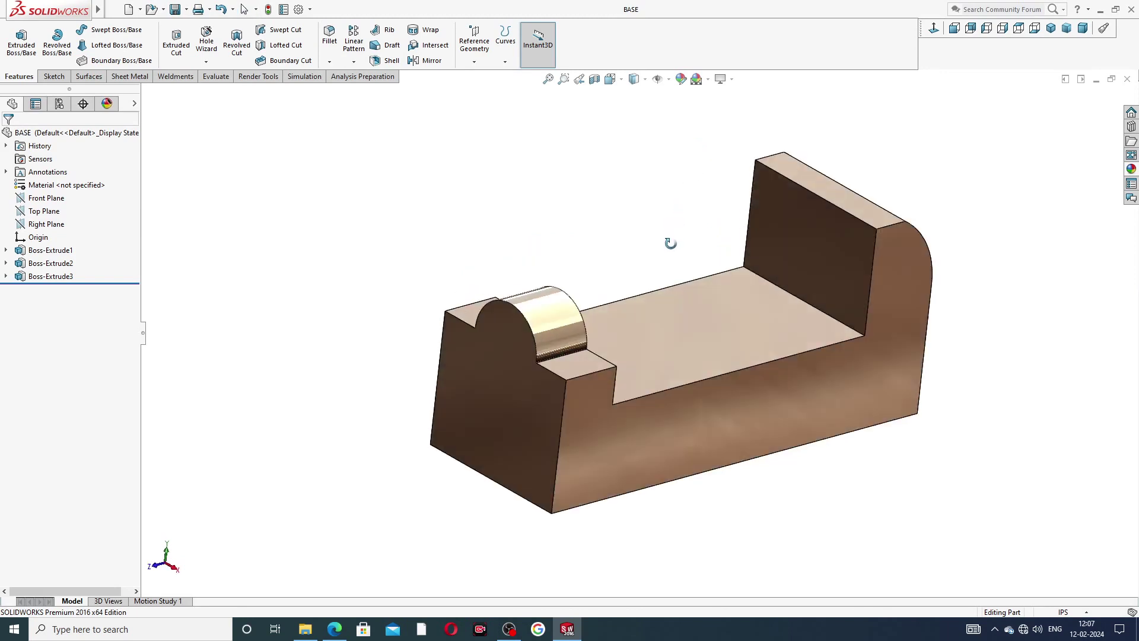
{"action": "left_click", "coordinate": [693, 442]}
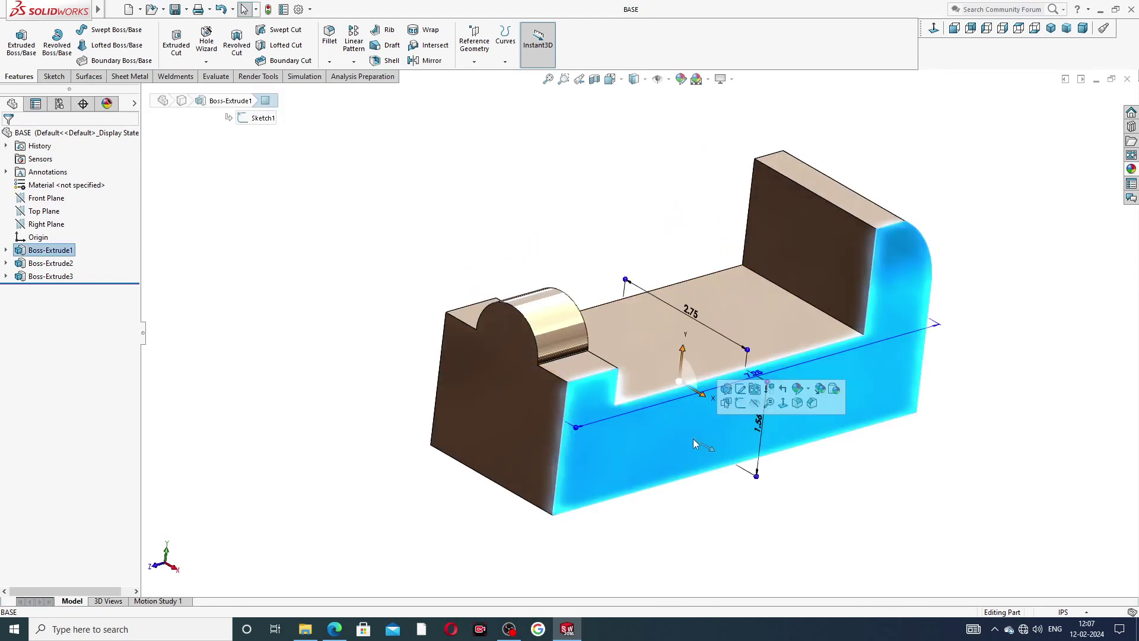
{"action": "left_click", "coordinate": [513, 397], "text": "ctrl"}
{"action": "left_click", "coordinate": [558, 357], "text": "ctrl"}
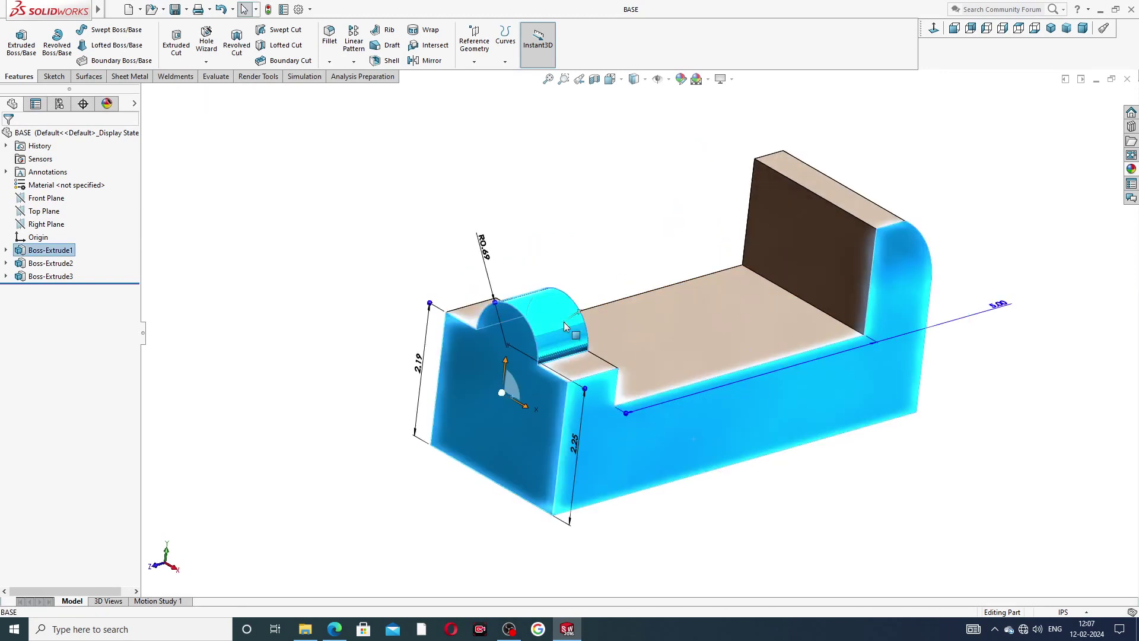
{"action": "left_click", "coordinate": [479, 310], "text": "ctrl"}
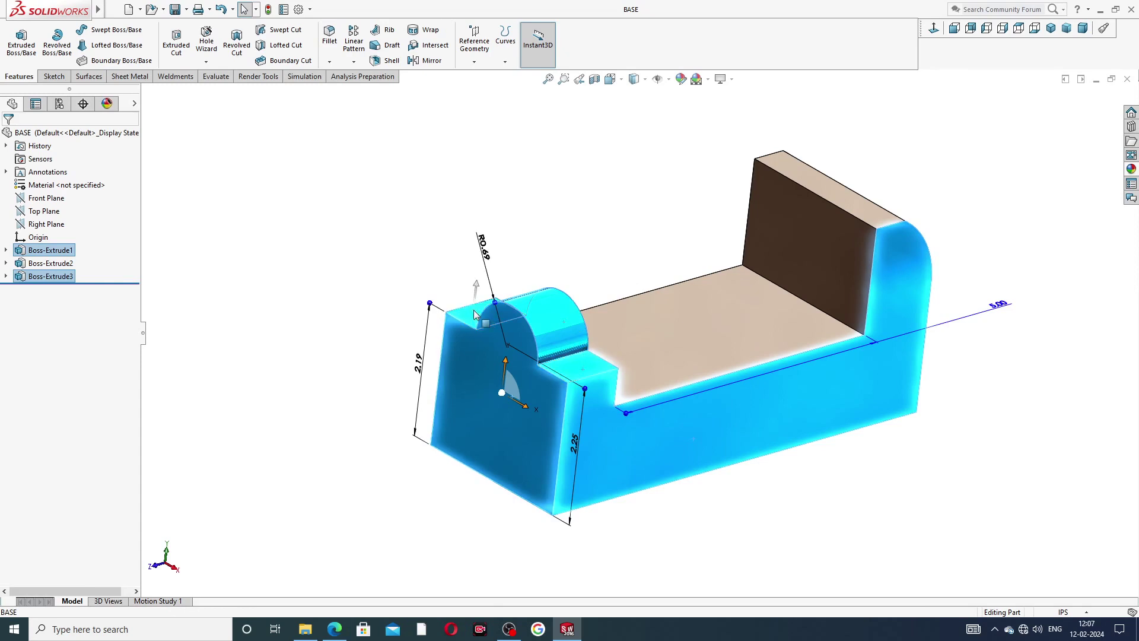
Apply a red Painted appearance to the base's side and front faces, the back jaw's top and rounded faces, and the front support's upper faces
{"action": "left_click", "coordinate": [871, 204]}
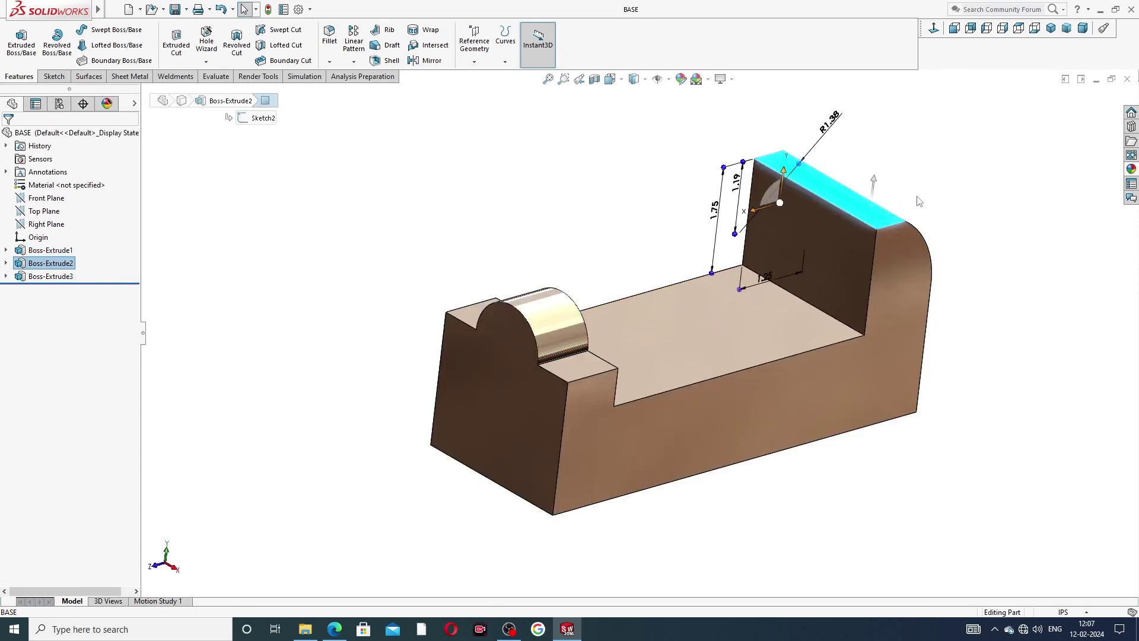
{"action": "middle_click_drag", "start_coordinate": [934, 208], "coordinate": [890, 222]}
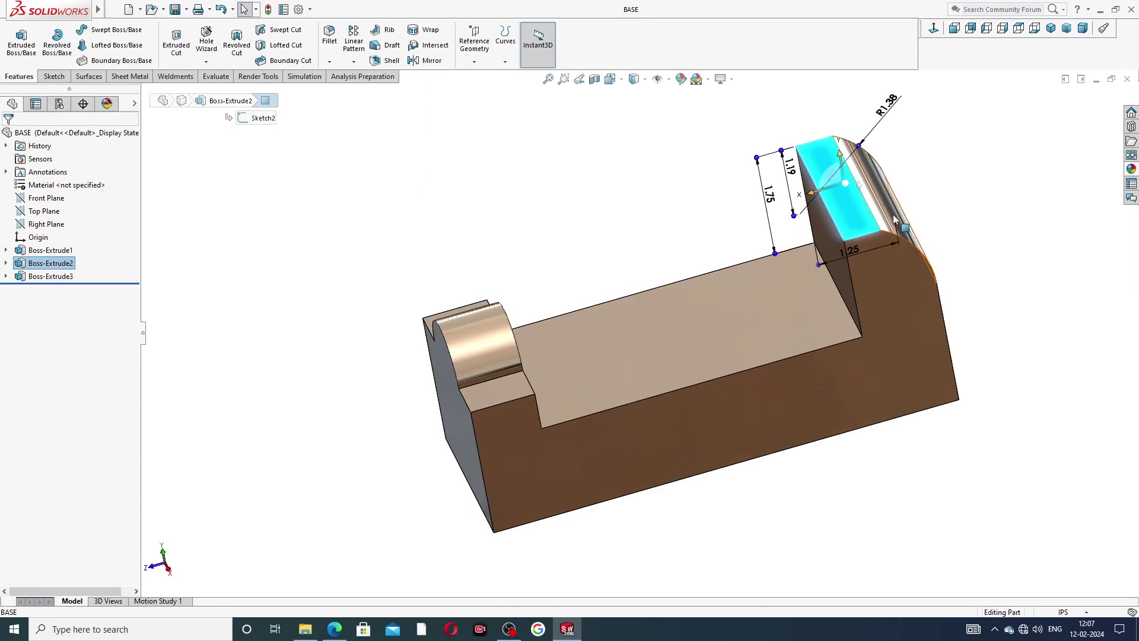
{"action": "left_click", "coordinate": [892, 215], "text": "ctrl"}
{"action": "left_click", "coordinate": [898, 299], "text": "ctrl"}
{"action": "left_click", "coordinate": [506, 376], "text": "ctrl"}
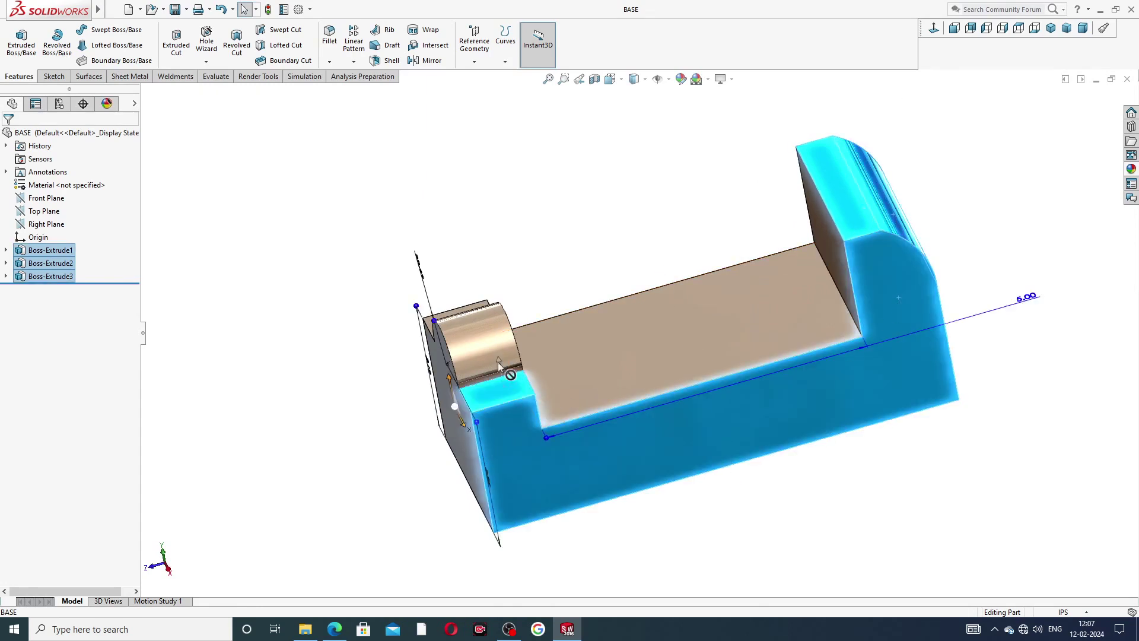
{"action": "left_click", "coordinate": [494, 346], "text": "ctrl"}
{"action": "middle_click_drag", "start_coordinate": [510, 264], "coordinate": [484, 336]}
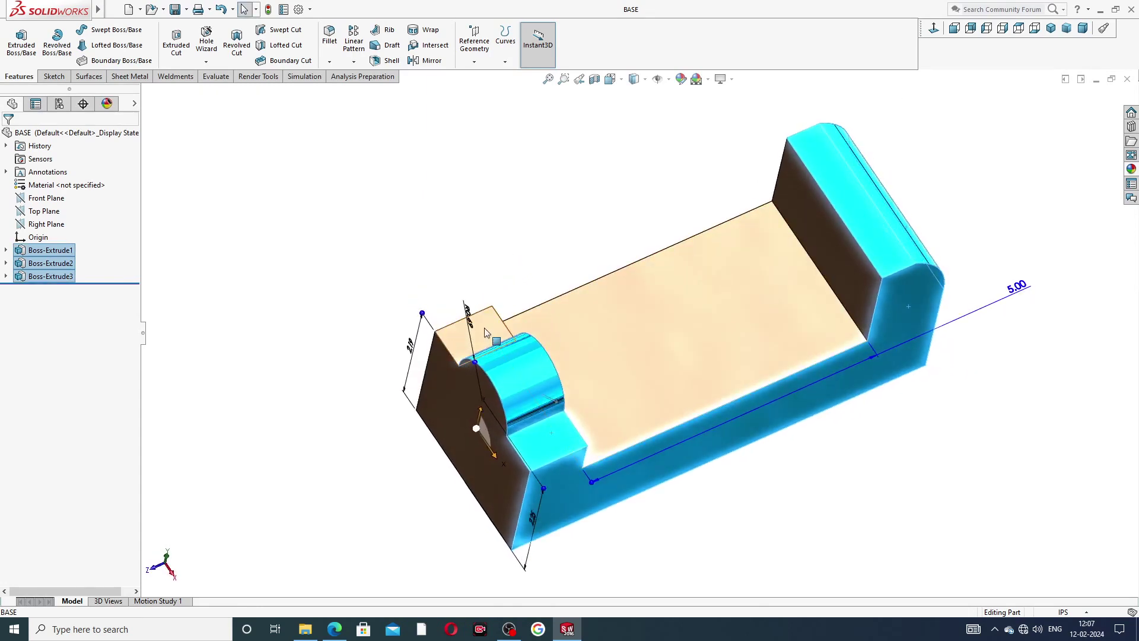
{"action": "middle_click_drag", "start_coordinate": [465, 410], "coordinate": [539, 326]}
{"action": "left_click", "coordinate": [540, 320], "text": "ctrl"}
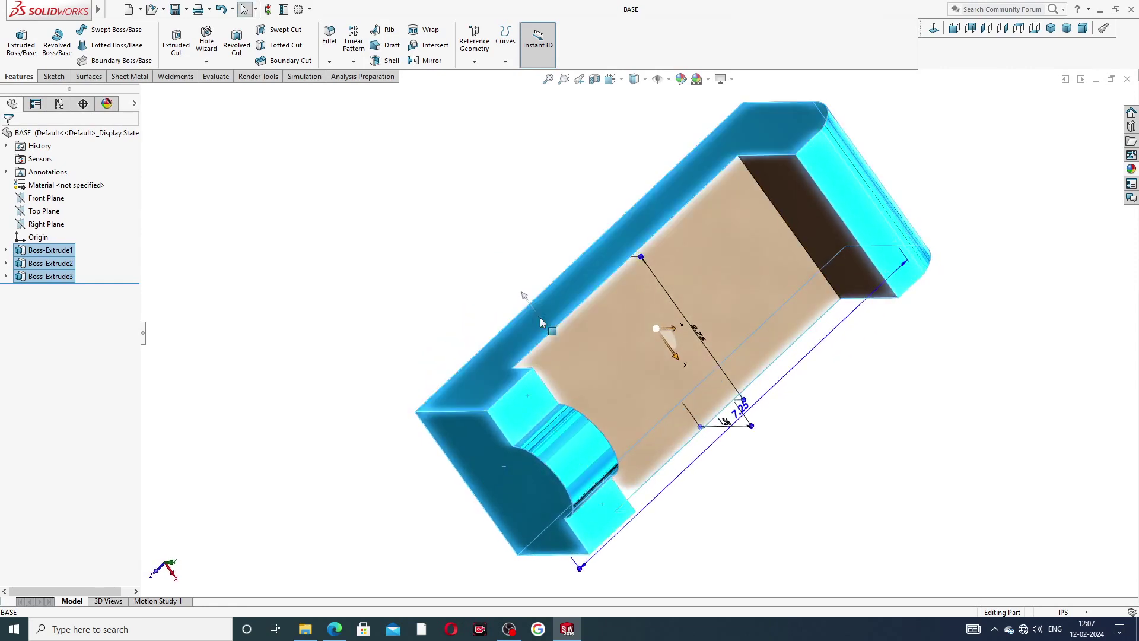
{"action": "left_click", "coordinate": [1132, 169]}
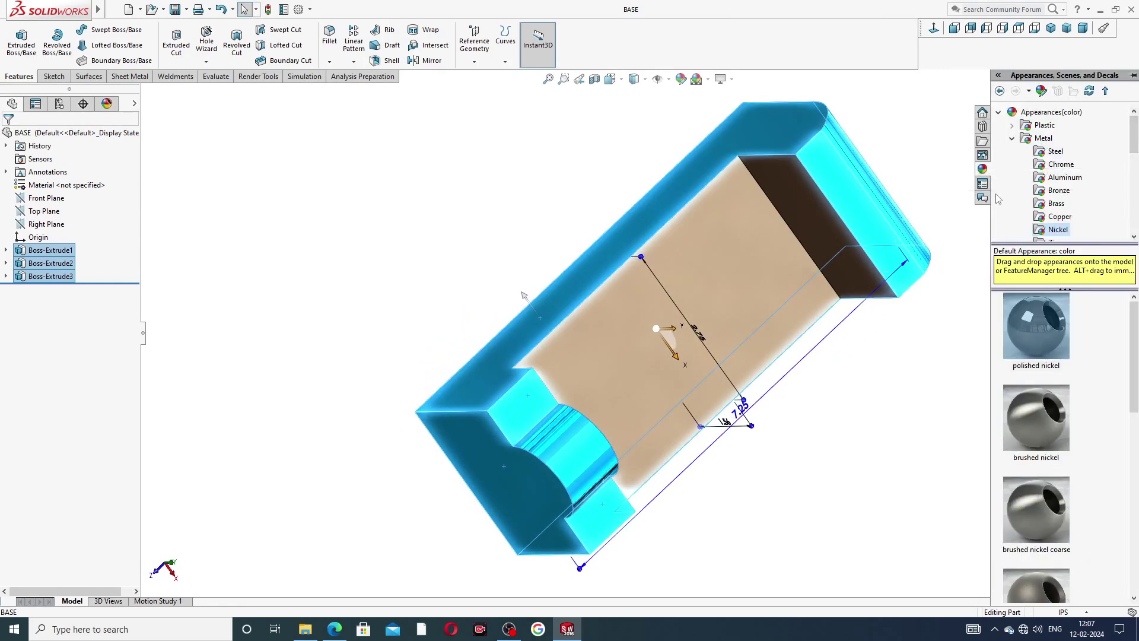
{"action": "scroll", "coordinate": [1010, 191], "scroll_direction": "down", "scroll_amount": 4}
{"action": "left_click", "coordinate": [1045, 217]}
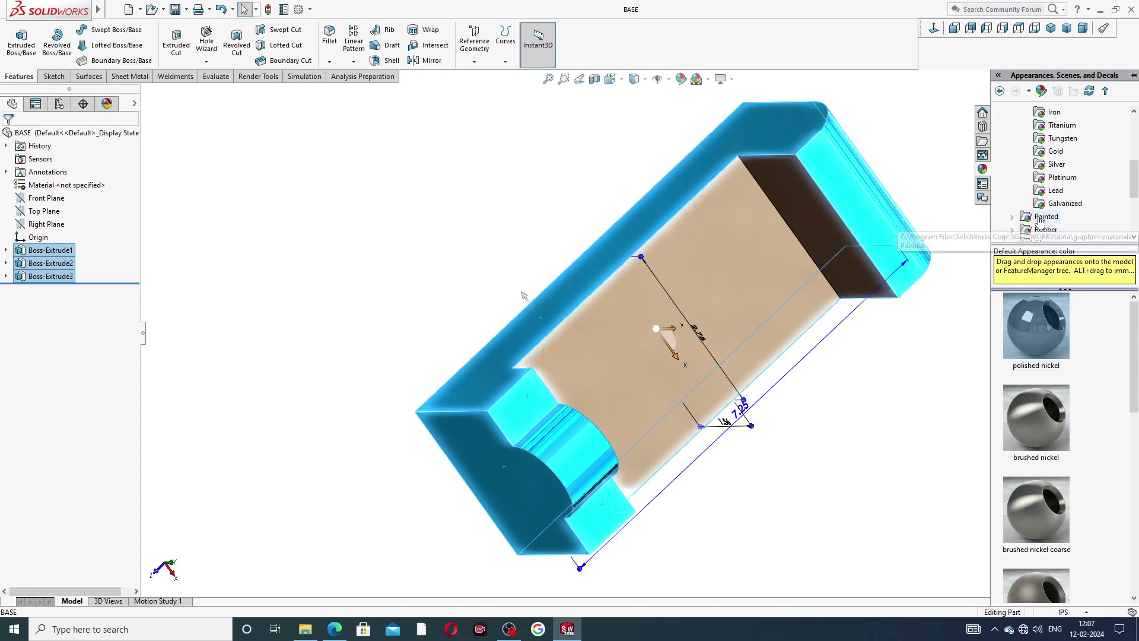
{"action": "double_click", "coordinate": [1038, 316]}
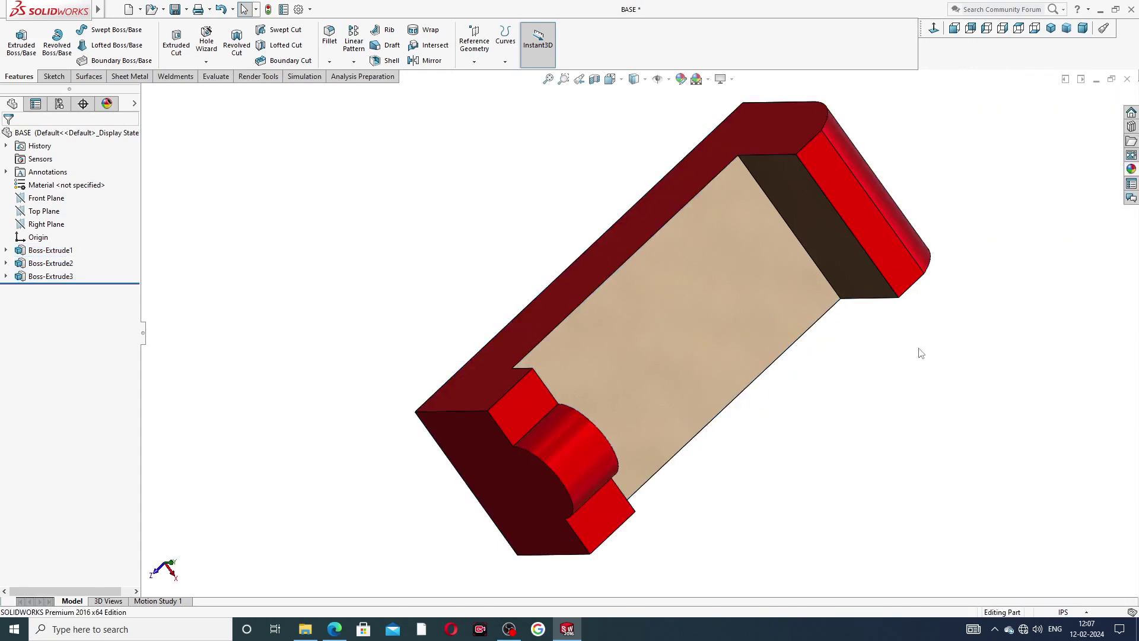
Apply the red Painted appearance to the flat outer rear face of the base
{"action": "middle_click_drag", "start_coordinate": [916, 350], "coordinate": [851, 242]}
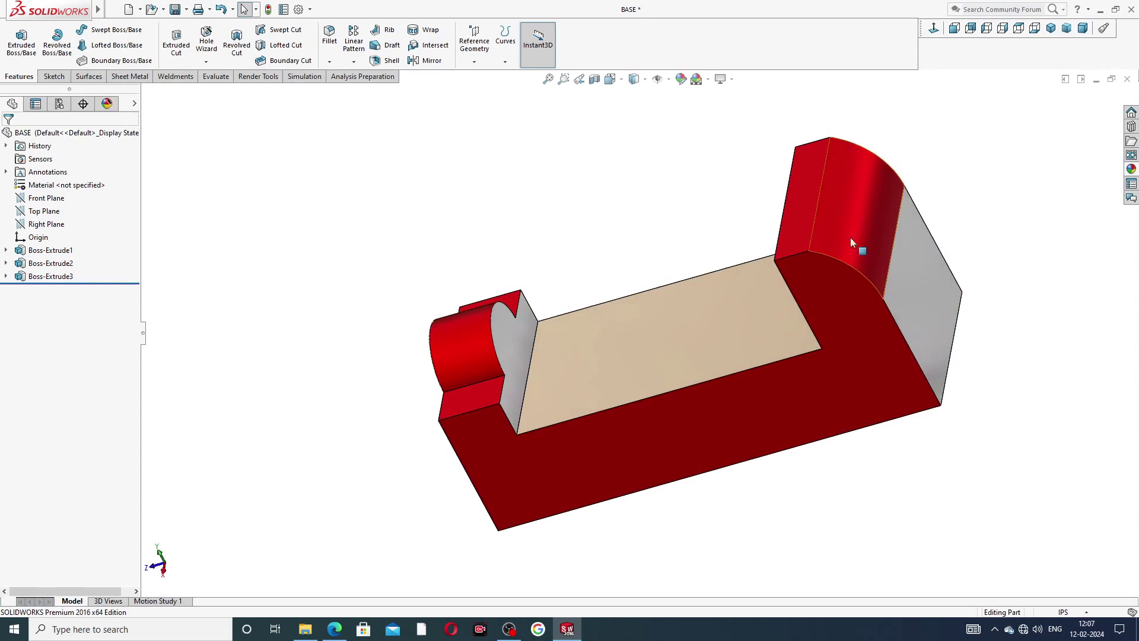
{"action": "left_click", "coordinate": [932, 263]}
{"action": "left_click", "coordinate": [1132, 171]}
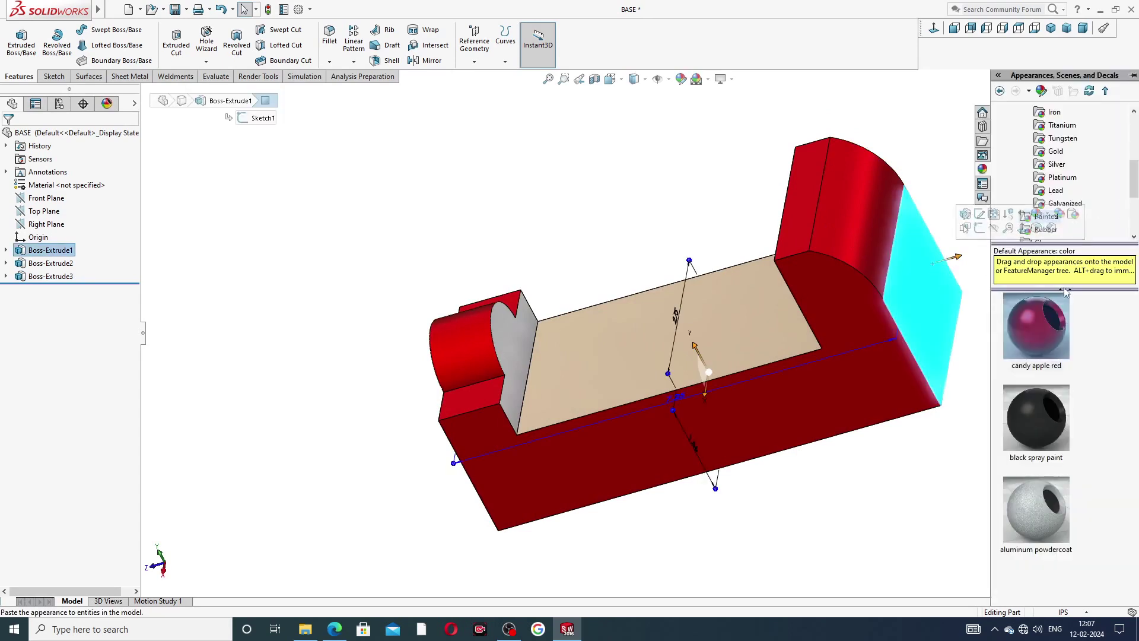
{"action": "left_click", "coordinate": [1050, 323]}
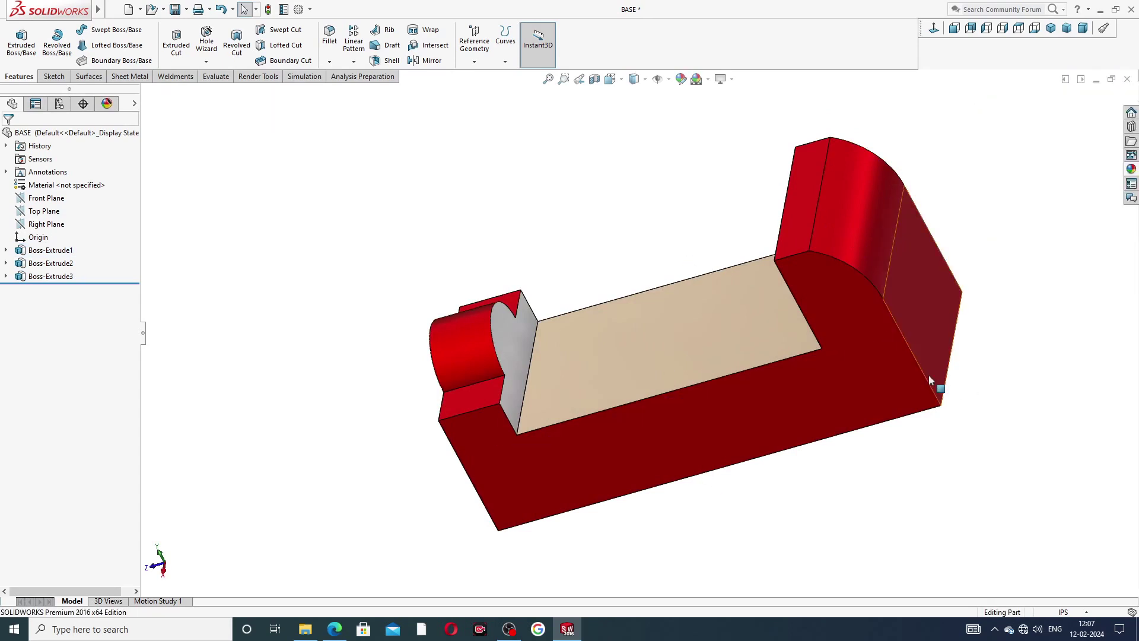
Start a sketch on the bottom face of the base and view it normal to that face
{"action": "middle_click_drag", "start_coordinate": [928, 375], "coordinate": [541, 323]}
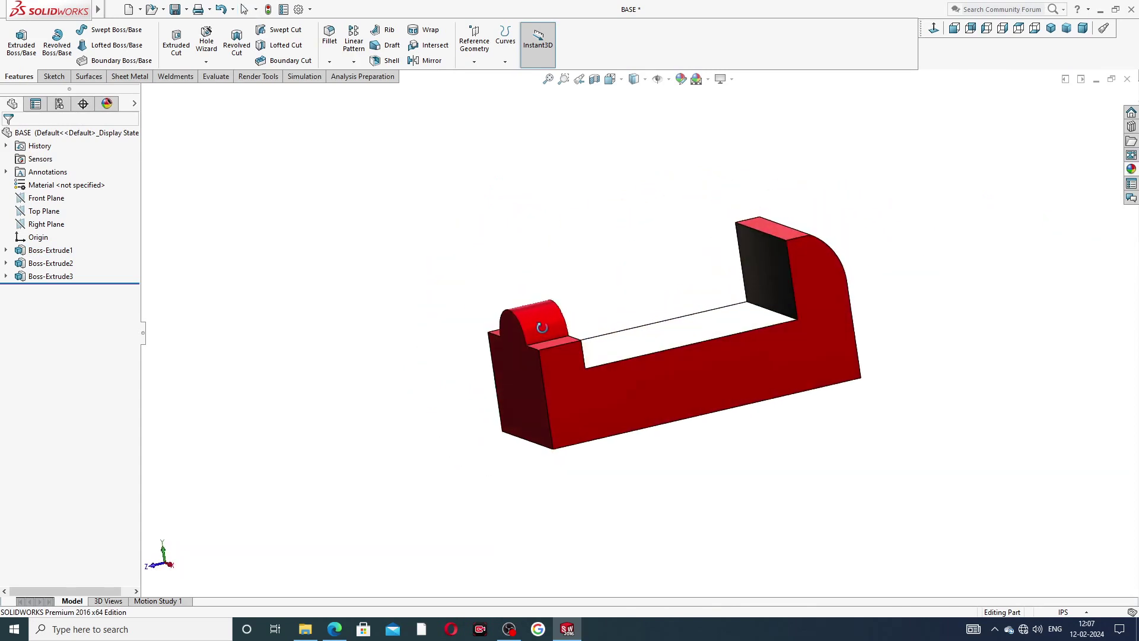
{"action": "scroll", "coordinate": [605, 351], "scroll_direction": "down", "scroll_amount": 3}
{"action": "middle_click_drag", "start_coordinate": [838, 297], "coordinate": [905, 267]}
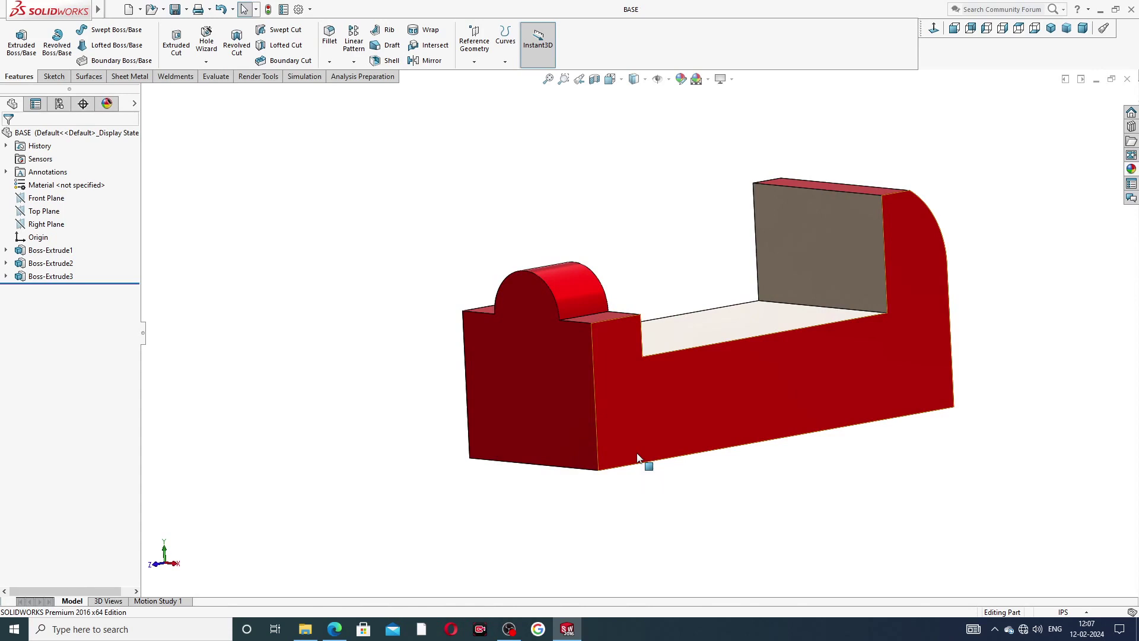
{"action": "middle_click_drag", "start_coordinate": [638, 365], "coordinate": [707, 407]}
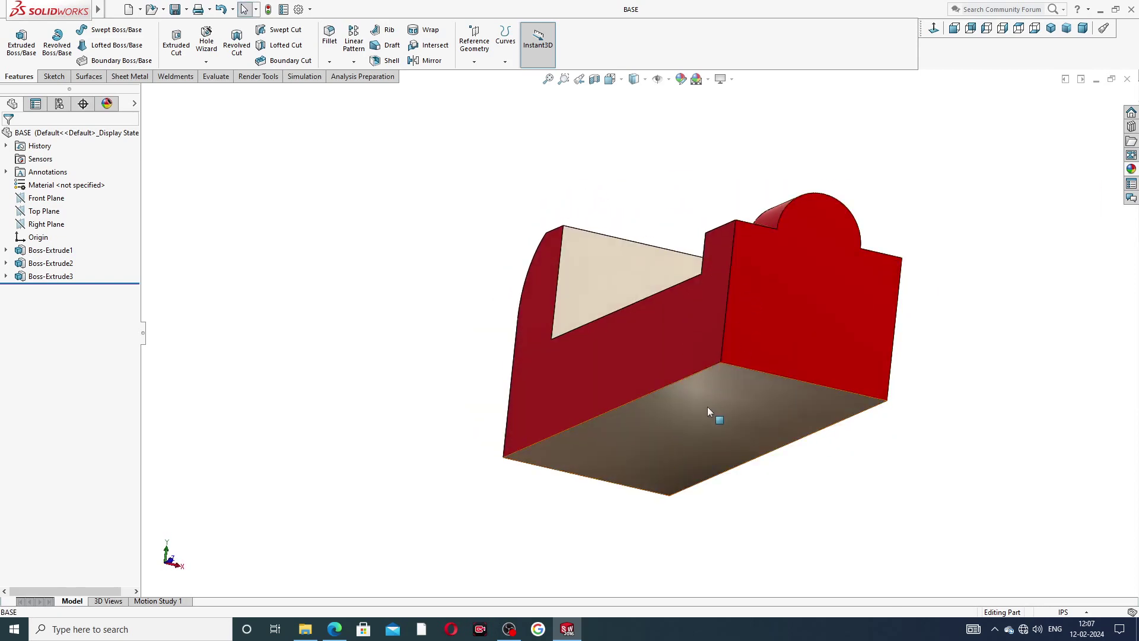
{"action": "left_click", "coordinate": [707, 407]}
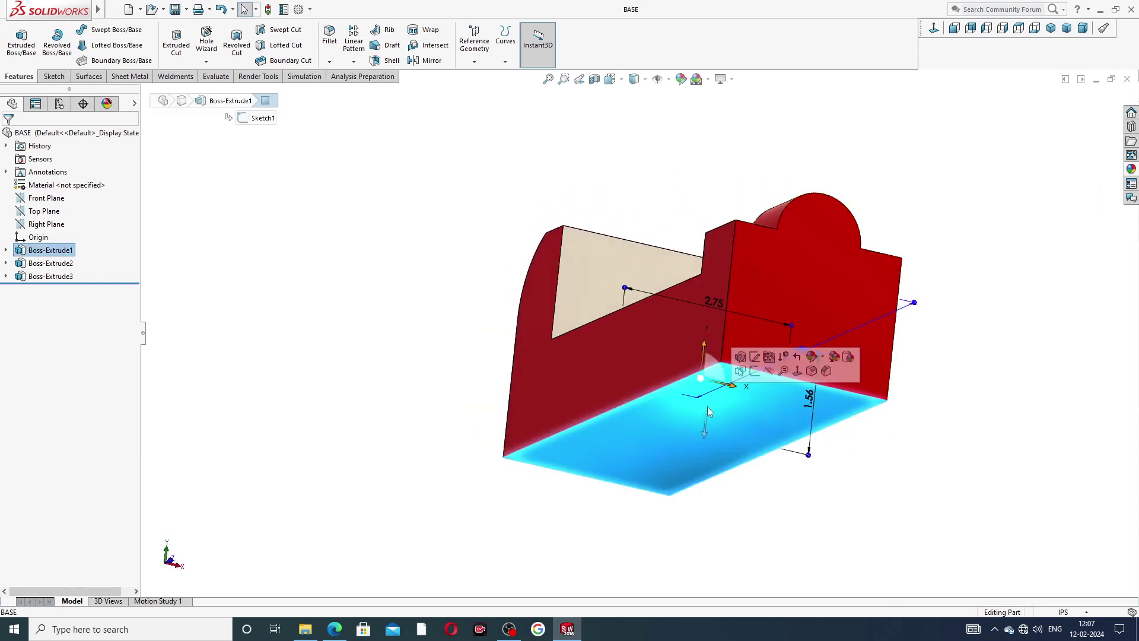
{"action": "left_click", "coordinate": [754, 371]}
{"action": "left_click", "coordinate": [935, 29]}
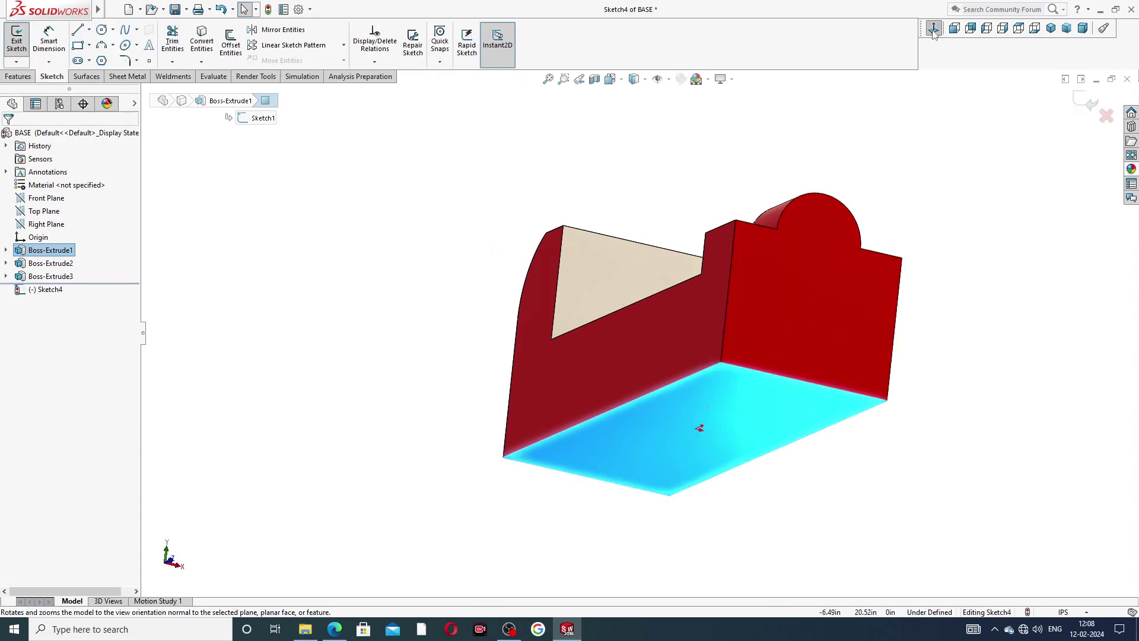
{"action": "scroll", "coordinate": [679, 369], "scroll_direction": "up", "scroll_amount": 3}
{"action": "scroll", "coordinate": [661, 384], "scroll_direction": "down", "scroll_amount": 3}
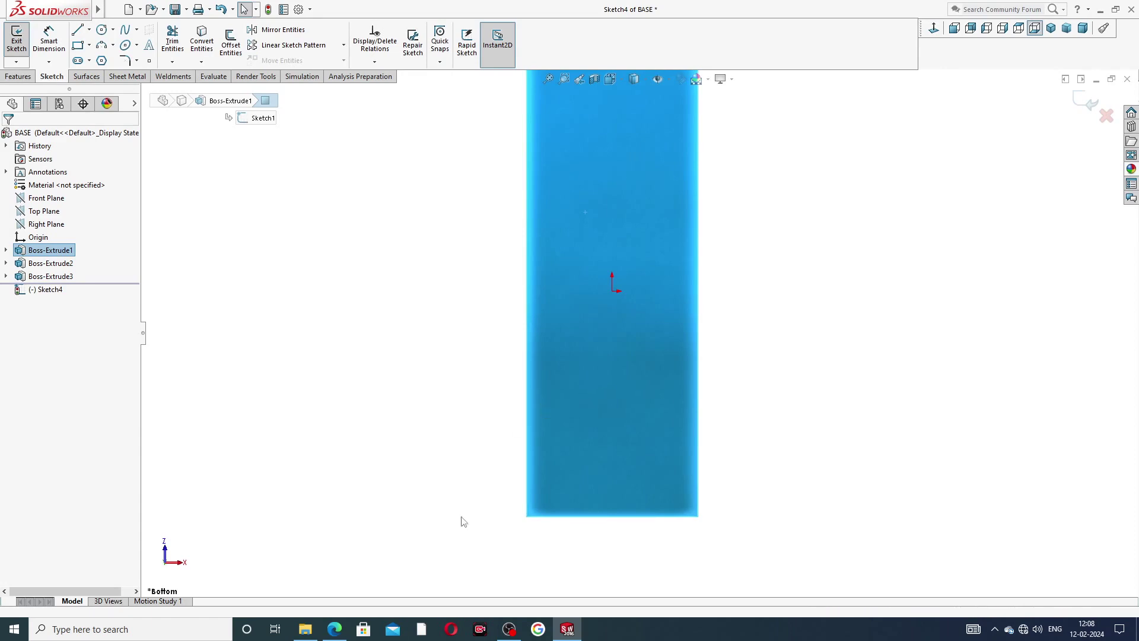
Check the PDF drawing, then sketch a vertical centerline from the origin to the back edge of the bottom face, 3.625 in long
{"action": "left_click", "coordinate": [335, 629]}
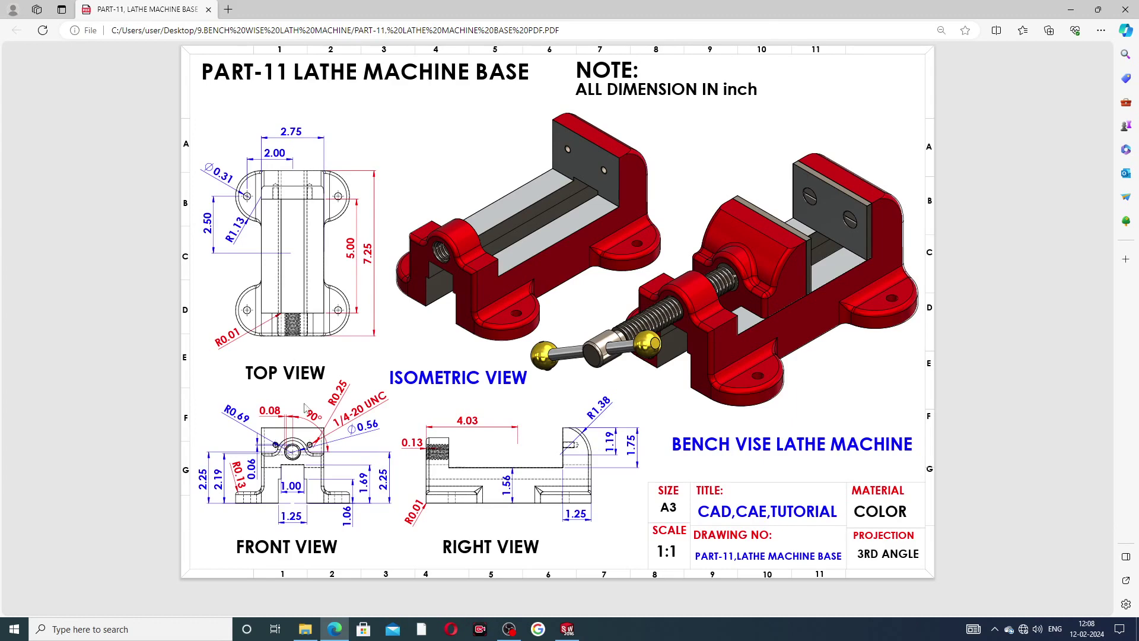
{"action": "left_click", "coordinate": [567, 629]}
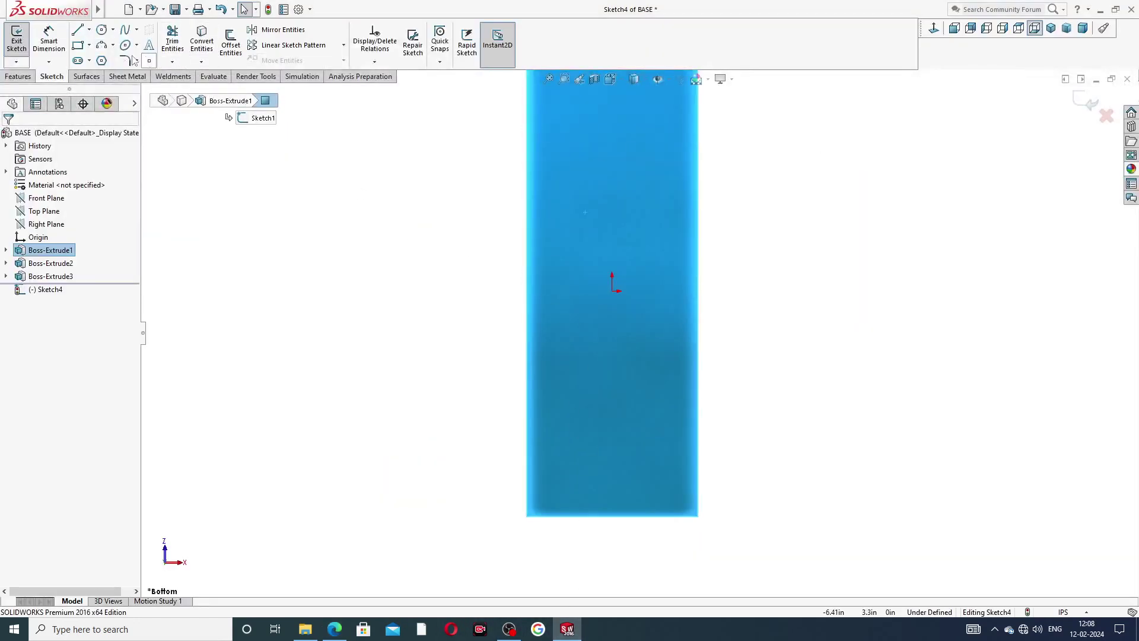
{"action": "left_click", "coordinate": [89, 30]}
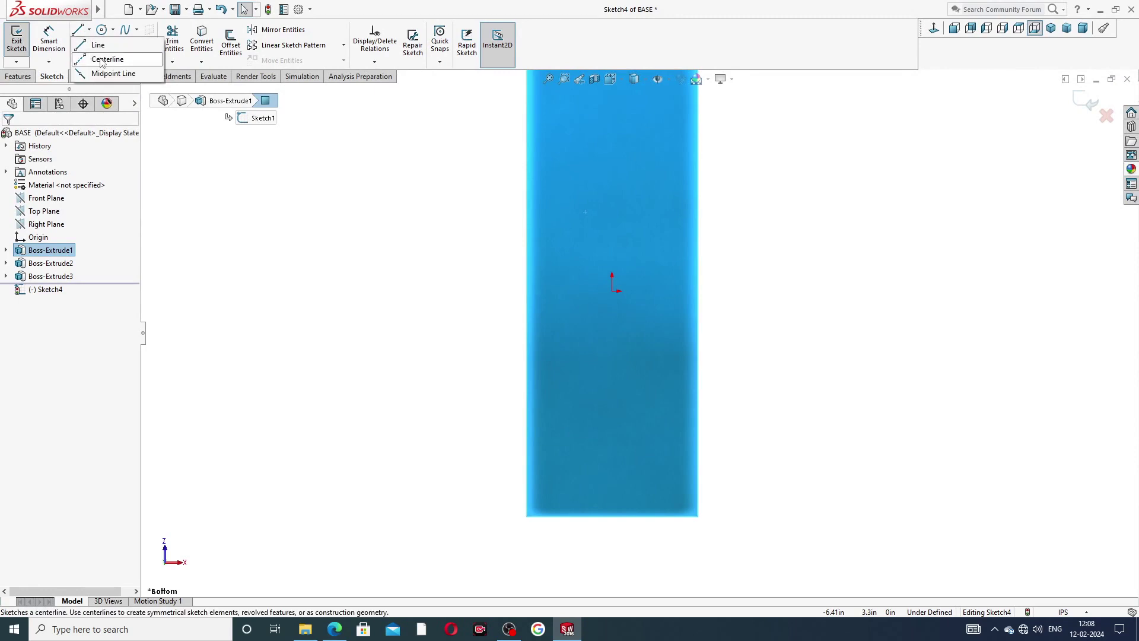
{"action": "left_click", "coordinate": [101, 60]}
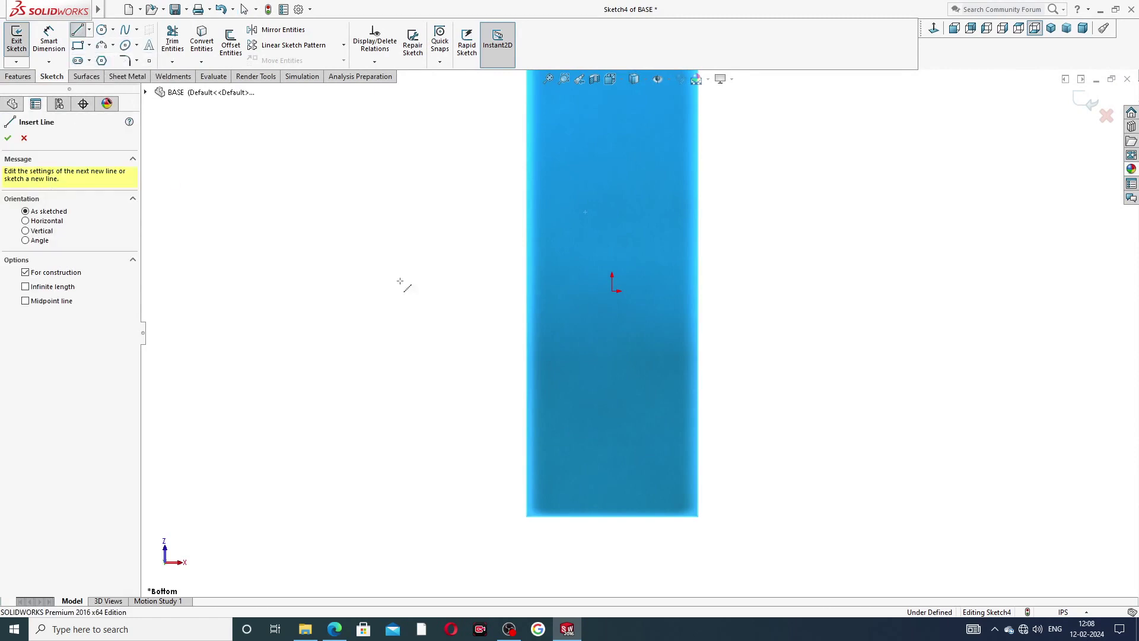
{"action": "left_click", "coordinate": [612, 292]}
{"action": "scroll", "coordinate": [625, 374], "scroll_direction": "down", "scroll_amount": 2}
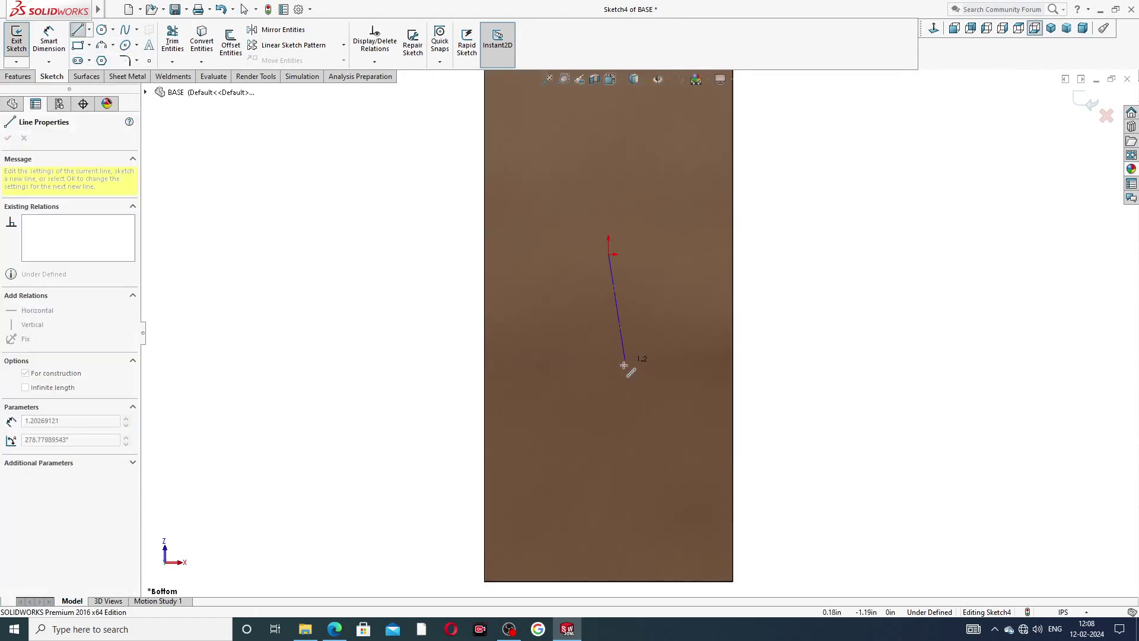
{"action": "scroll", "coordinate": [623, 501], "scroll_direction": "down", "scroll_amount": 2}
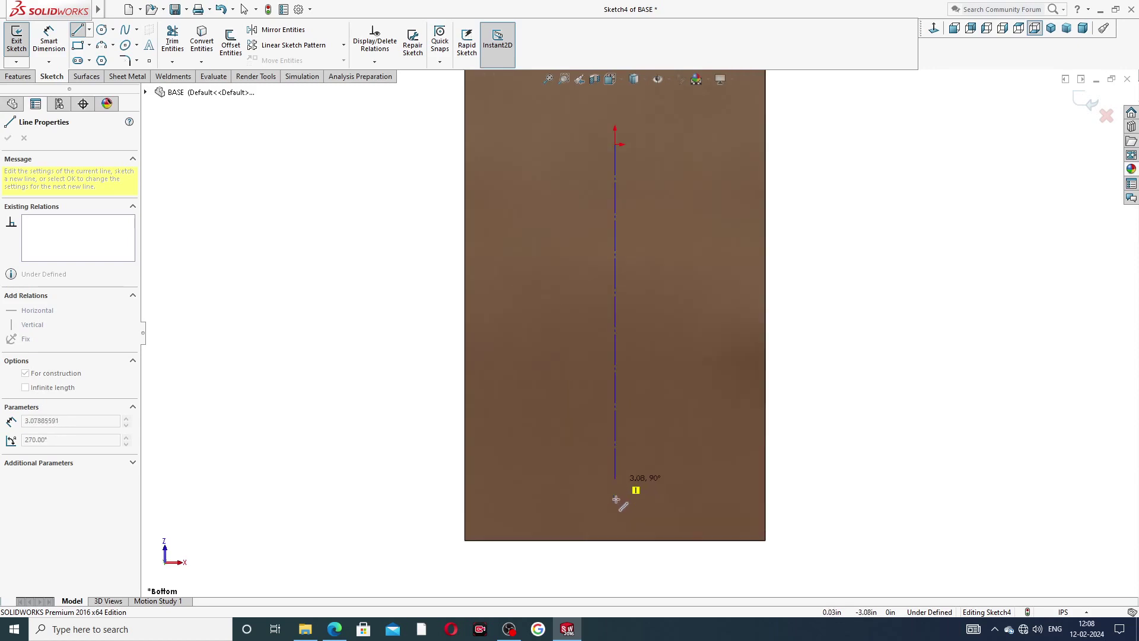
{"action": "left_click", "coordinate": [615, 540]}
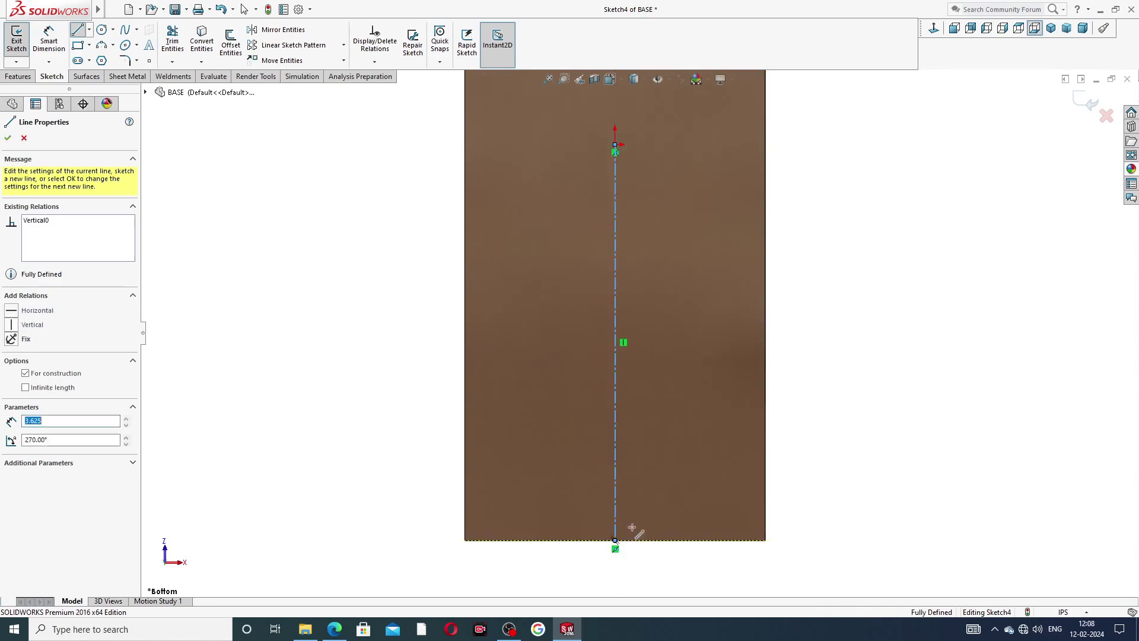
{"action": "right_click", "coordinate": [819, 342]}
{"action": "left_click", "coordinate": [845, 351]}
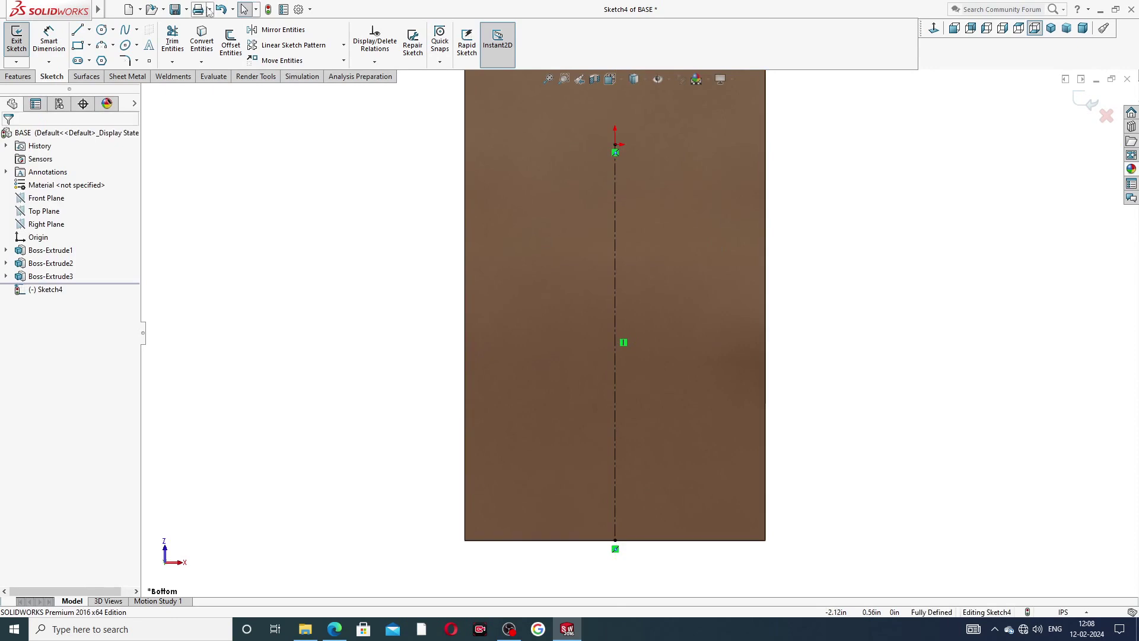
Sketch a horizontal midpoint line about 1.65 in long centered on the origin and convert it to construction geometry
{"action": "left_click", "coordinate": [89, 29]}
{"action": "left_click", "coordinate": [109, 66]}
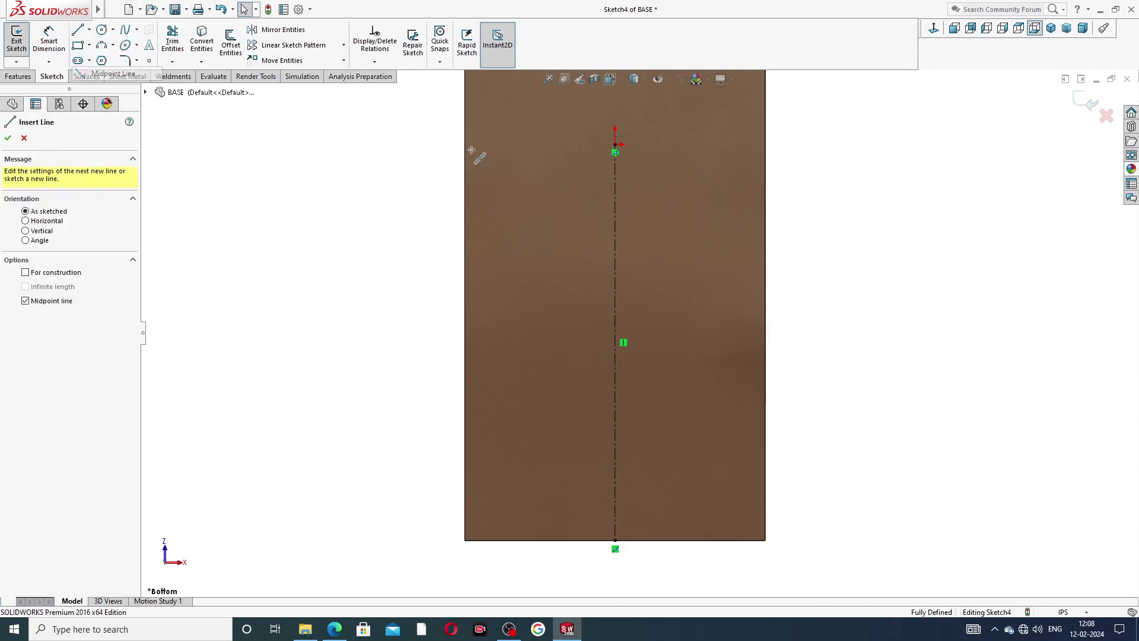
{"action": "left_click", "coordinate": [615, 144]}
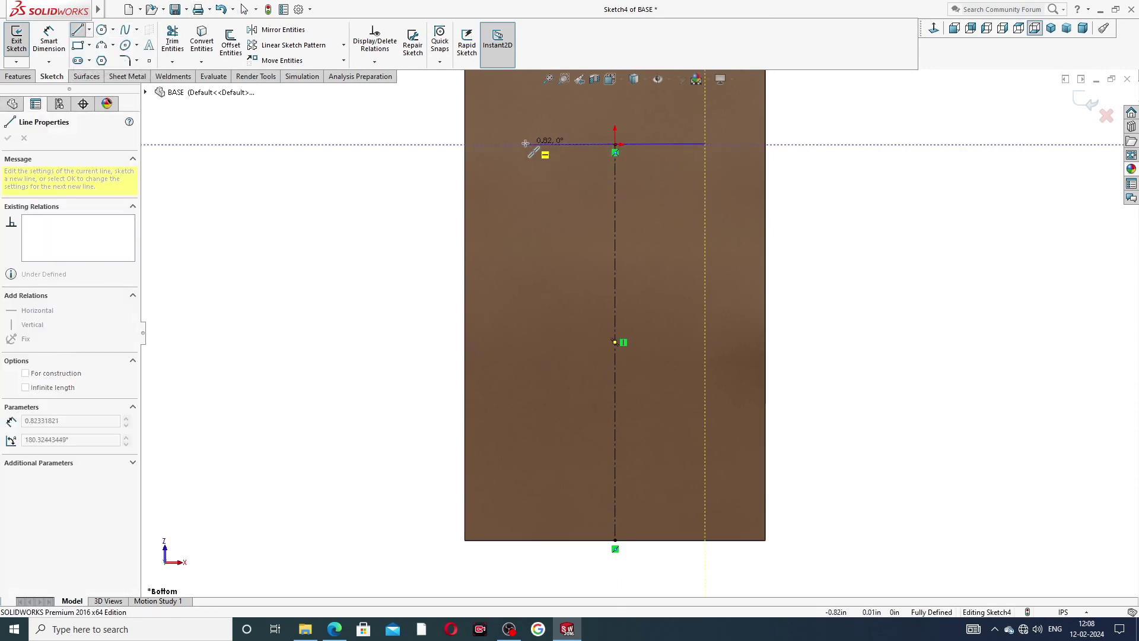
{"action": "left_click", "coordinate": [525, 143]}
{"action": "right_click", "coordinate": [781, 130]}
{"action": "left_click", "coordinate": [806, 138]}
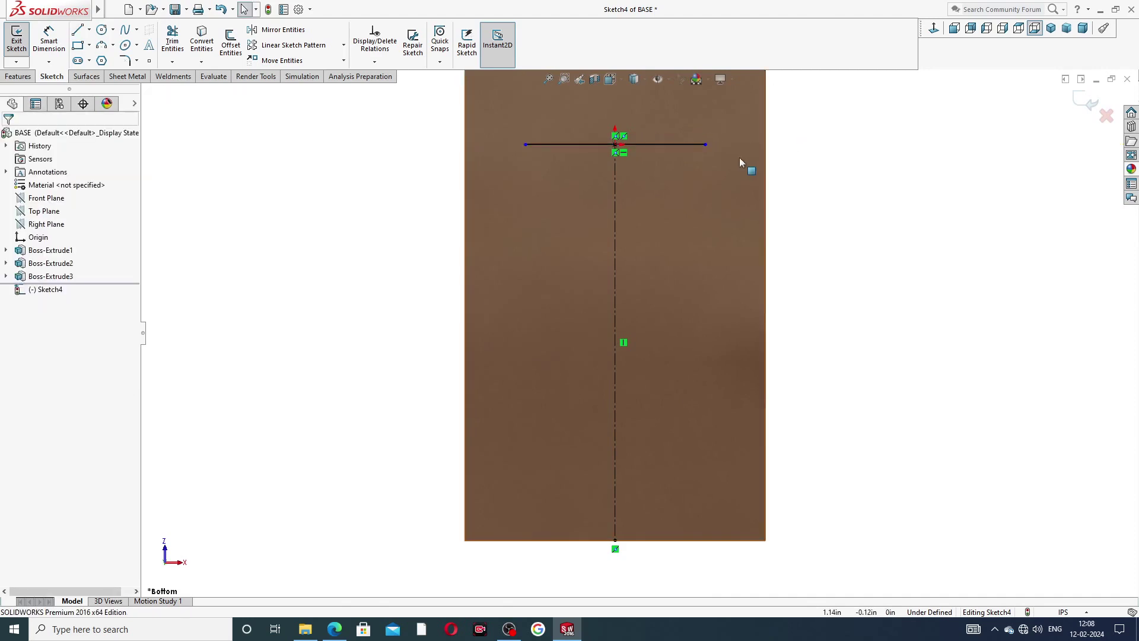
{"action": "left_click", "coordinate": [675, 144]}
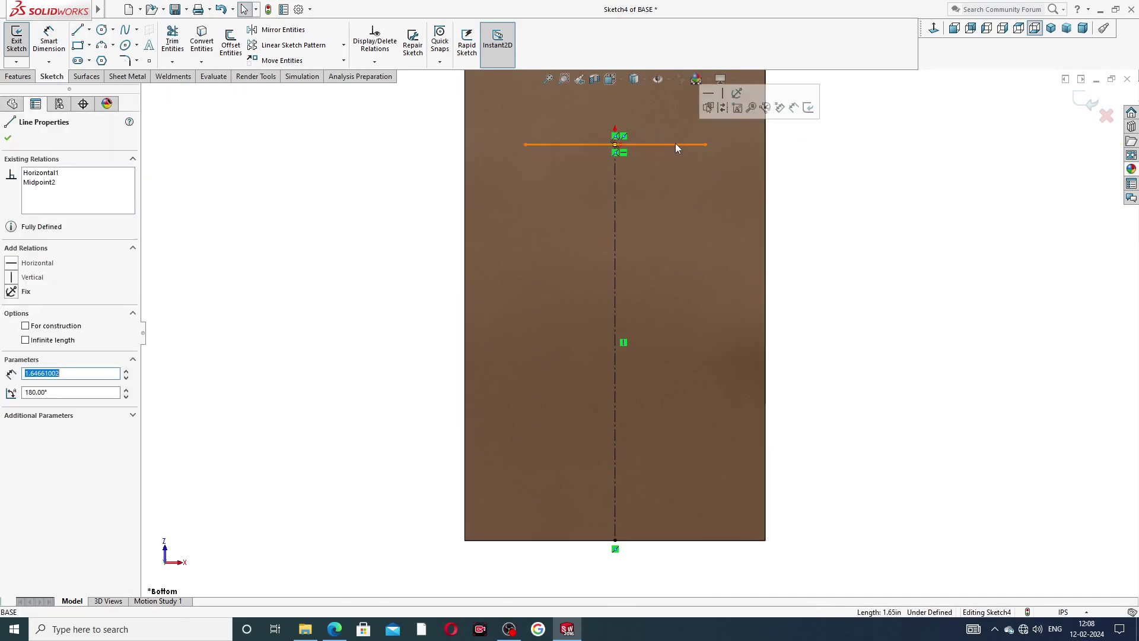
{"action": "left_click", "coordinate": [721, 108]}
{"action": "left_click", "coordinate": [869, 210]}
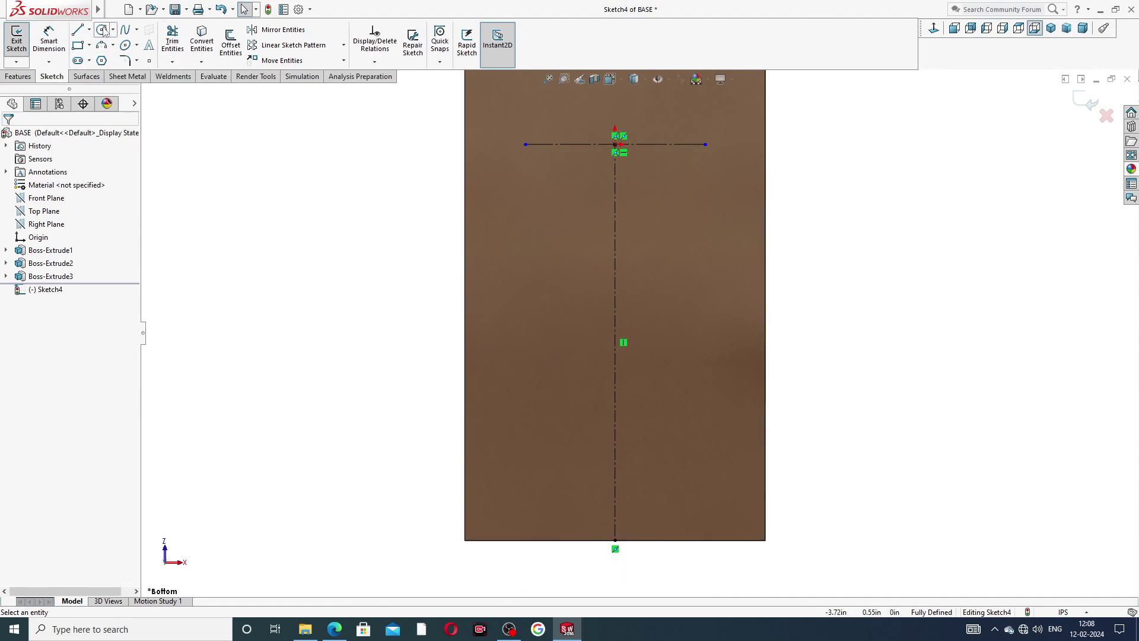
Sketch a circle of about 1.30 in radius centered on the -X long edge and passing through the back corner
{"action": "left_click", "coordinate": [103, 31]}
{"action": "scroll", "coordinate": [510, 451], "scroll_direction": "up", "scroll_amount": 3}
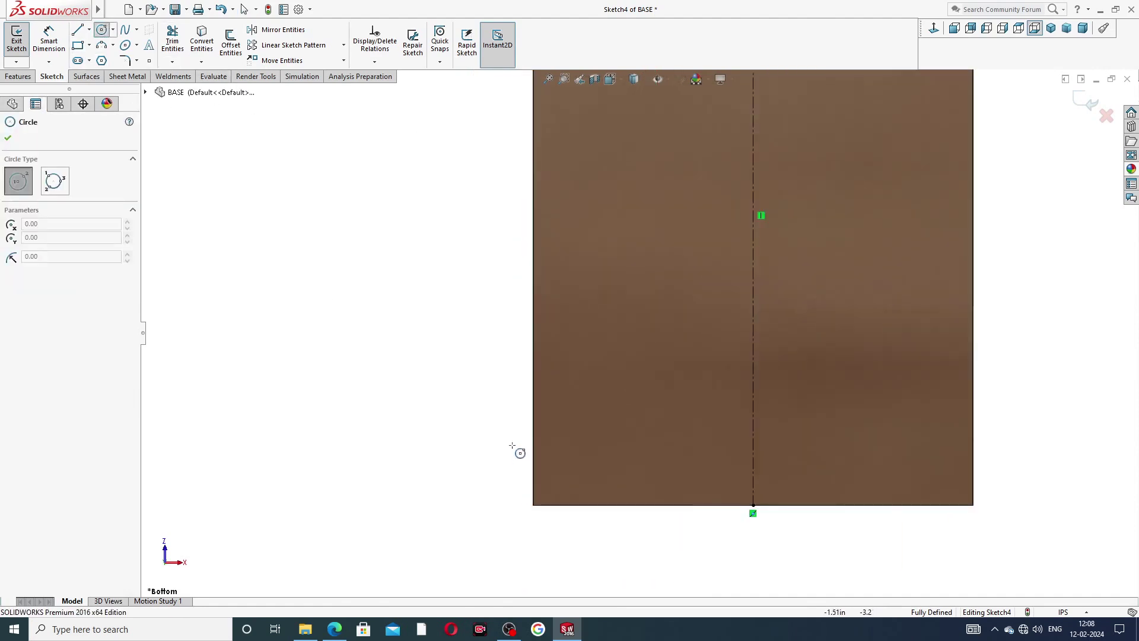
{"action": "scroll", "coordinate": [610, 371], "scroll_direction": "up", "scroll_amount": 3}
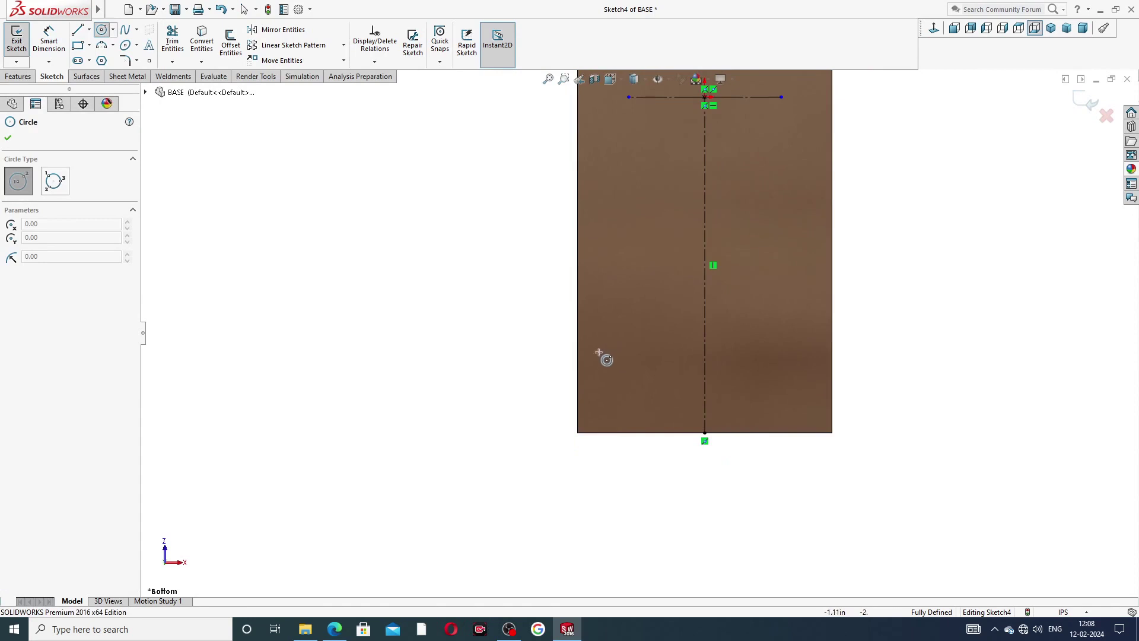
{"action": "left_click", "coordinate": [577, 313]}
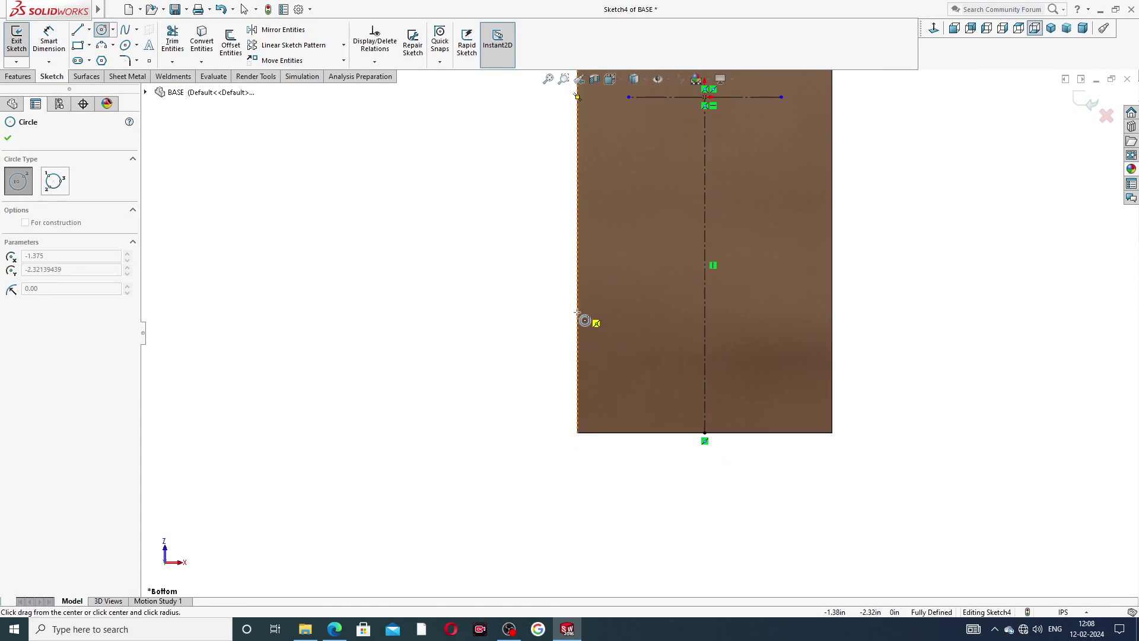
{"action": "left_click", "coordinate": [578, 433]}
{"action": "right_click", "coordinate": [554, 381]}
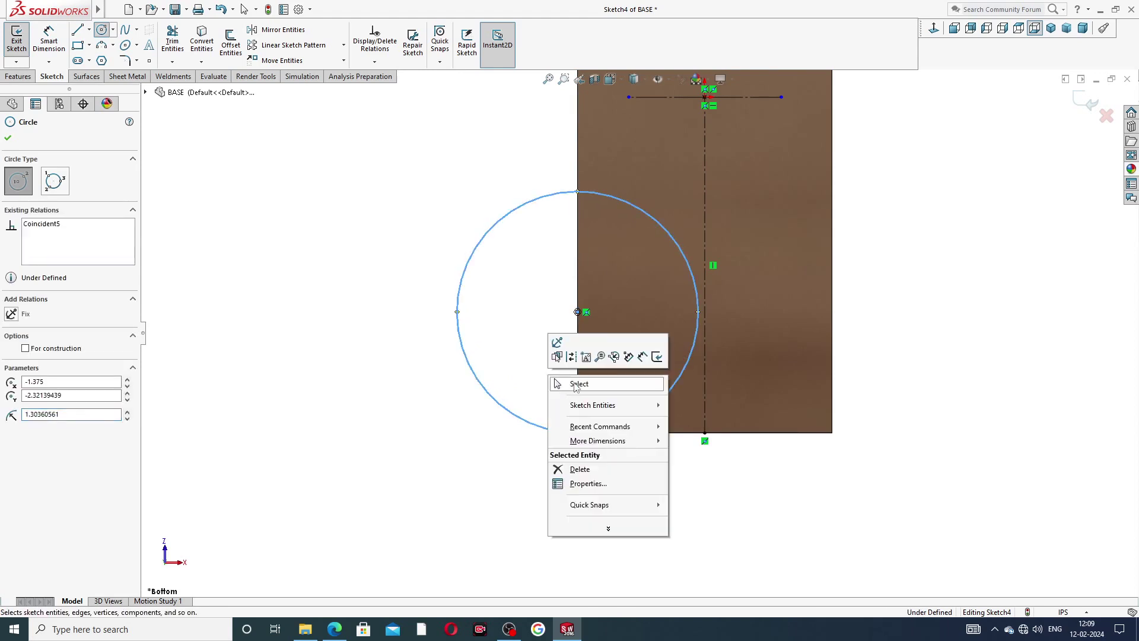
{"action": "left_click", "coordinate": [577, 385]}
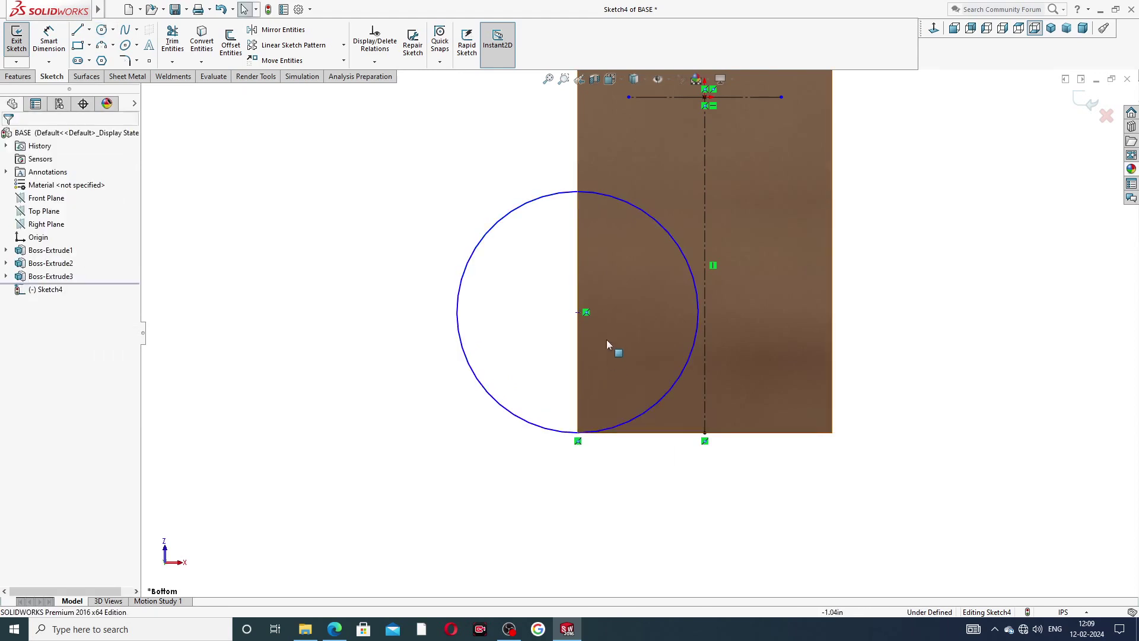
Add a vertical line across the circle's diameter along the long edge and trim away the half inside the base
{"action": "left_click", "coordinate": [79, 31]}
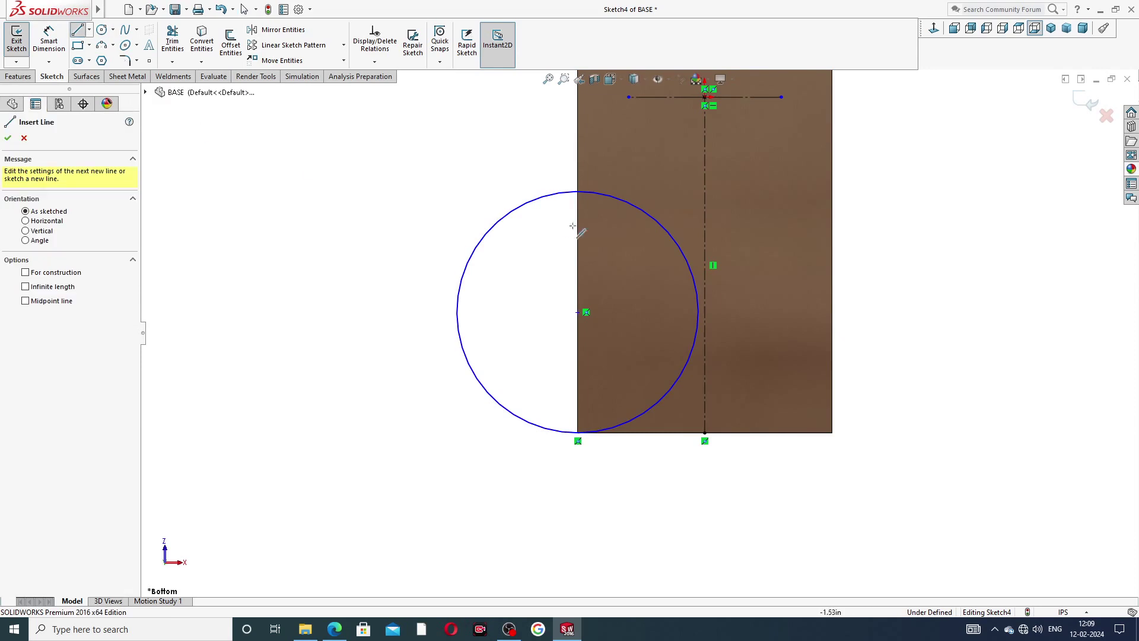
{"action": "left_click", "coordinate": [578, 192]}
{"action": "left_click", "coordinate": [578, 432]}
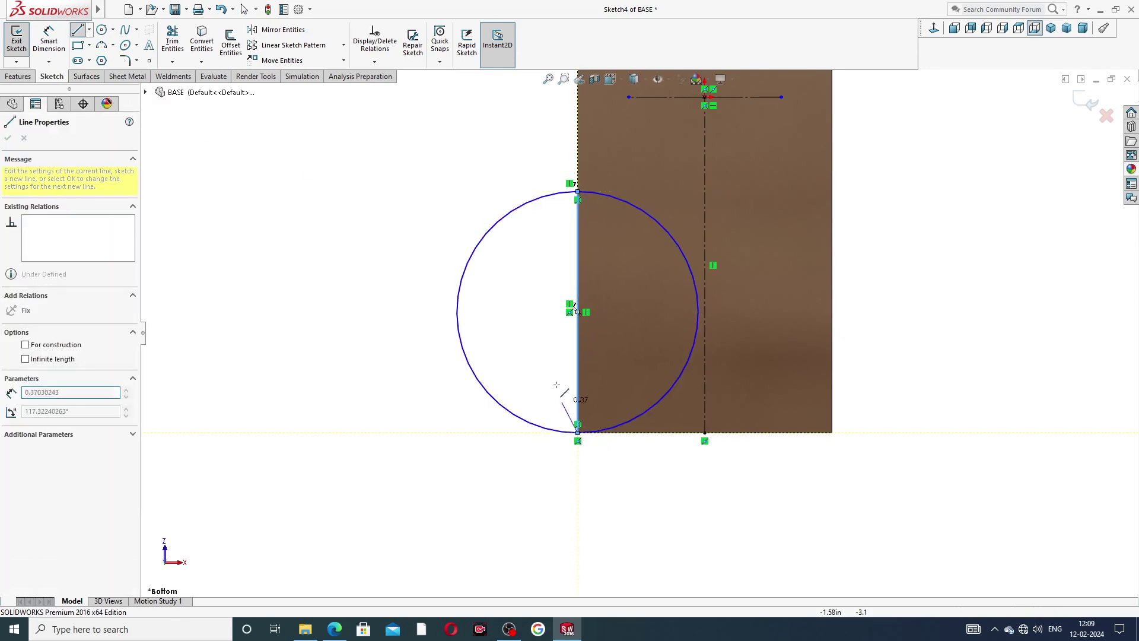
{"action": "right_click", "coordinate": [555, 339]}
{"action": "left_click", "coordinate": [580, 333]}
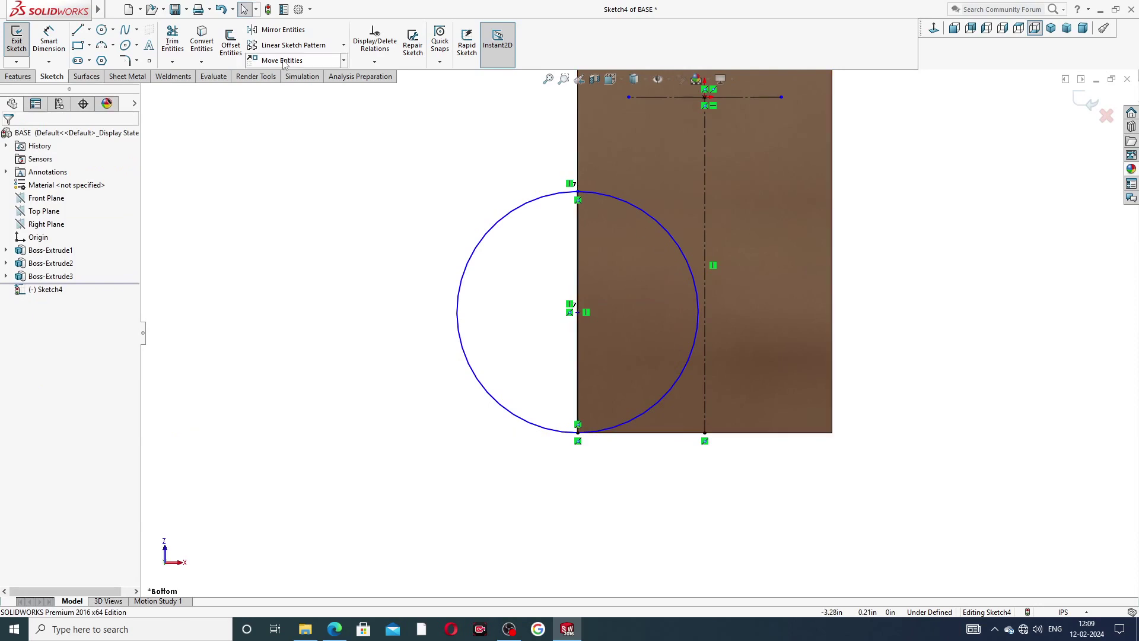
{"action": "left_click", "coordinate": [172, 40]}
{"action": "left_click", "coordinate": [665, 228]}
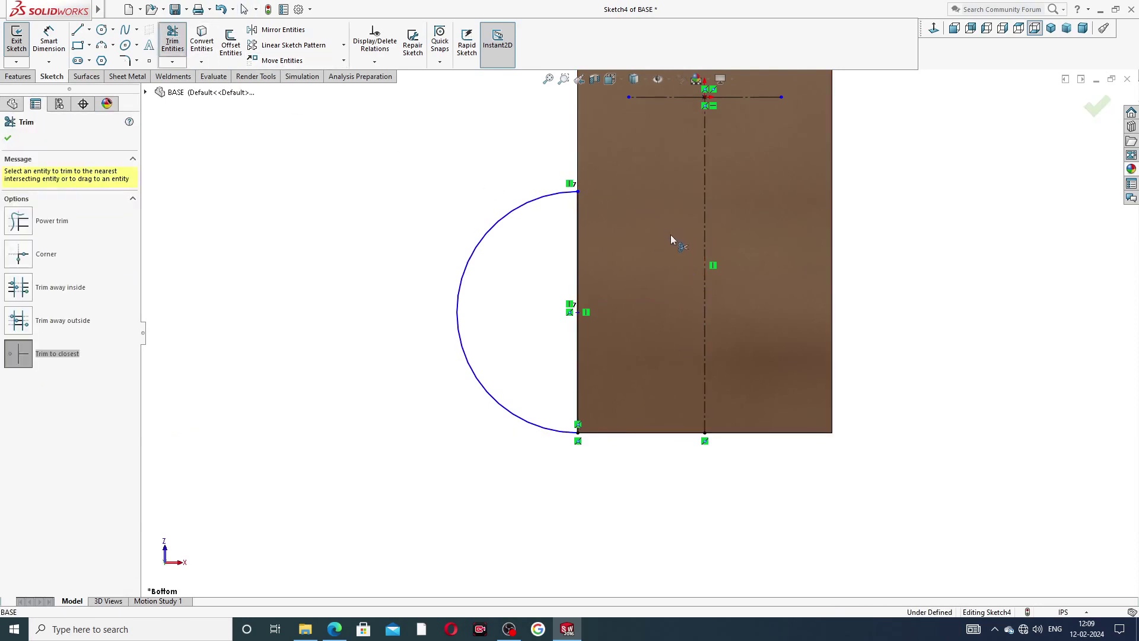
{"action": "right_click", "coordinate": [437, 127]}
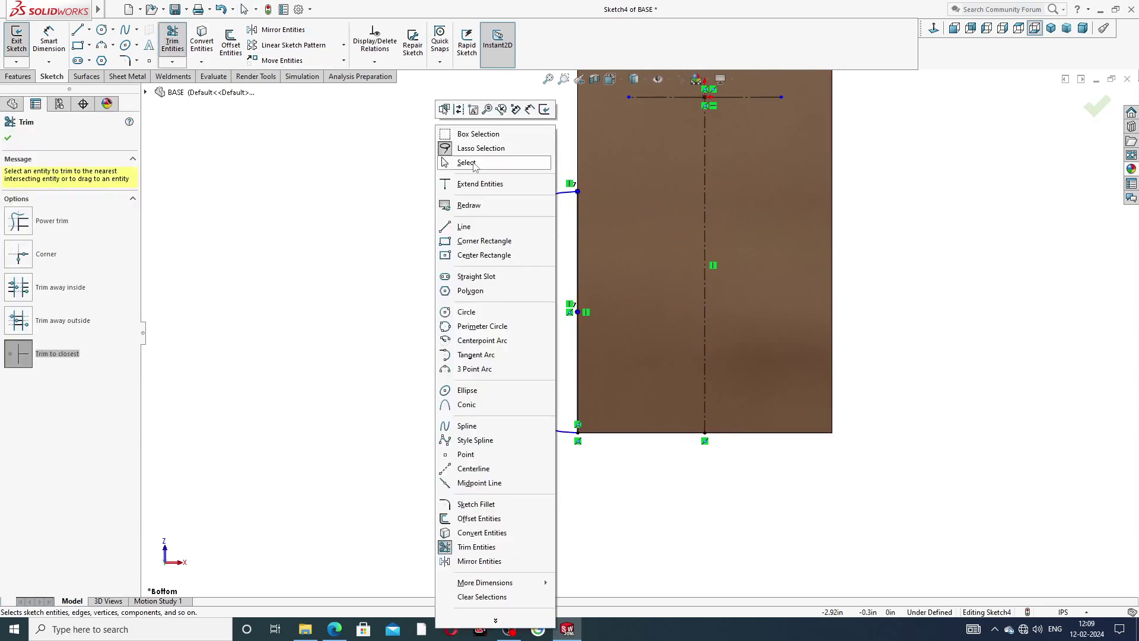
{"action": "left_click", "coordinate": [473, 164]}
Sketch a small hole circle of about 0.26 in radius inside the semicircular foot outline
{"action": "left_click", "coordinate": [102, 29]}
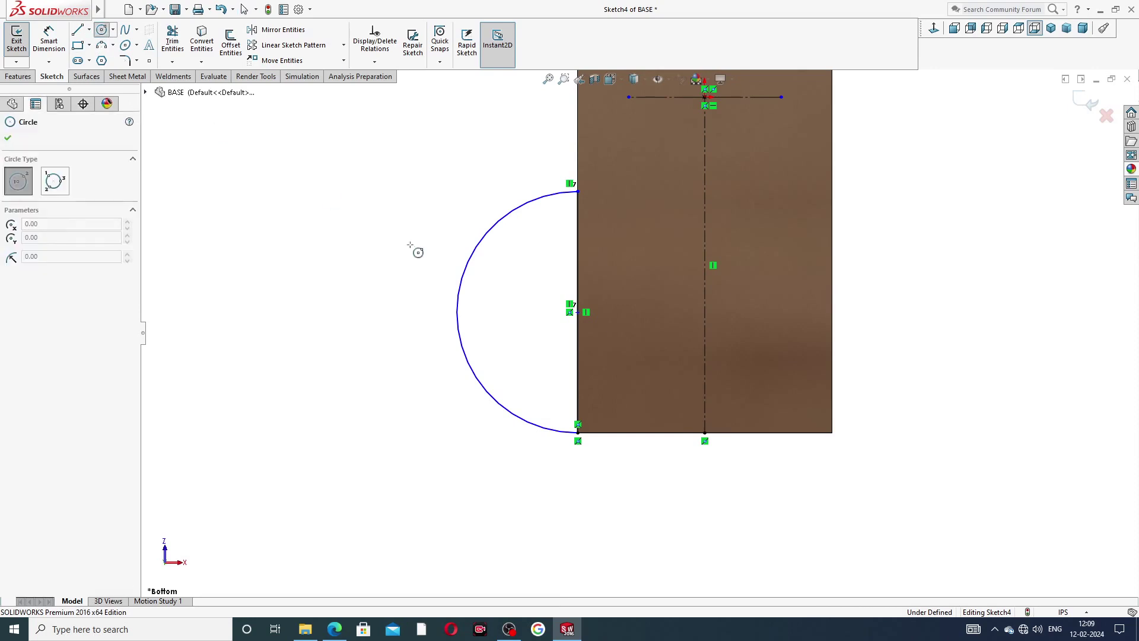
{"action": "left_click", "coordinate": [505, 298]}
{"action": "left_click", "coordinate": [514, 277]}
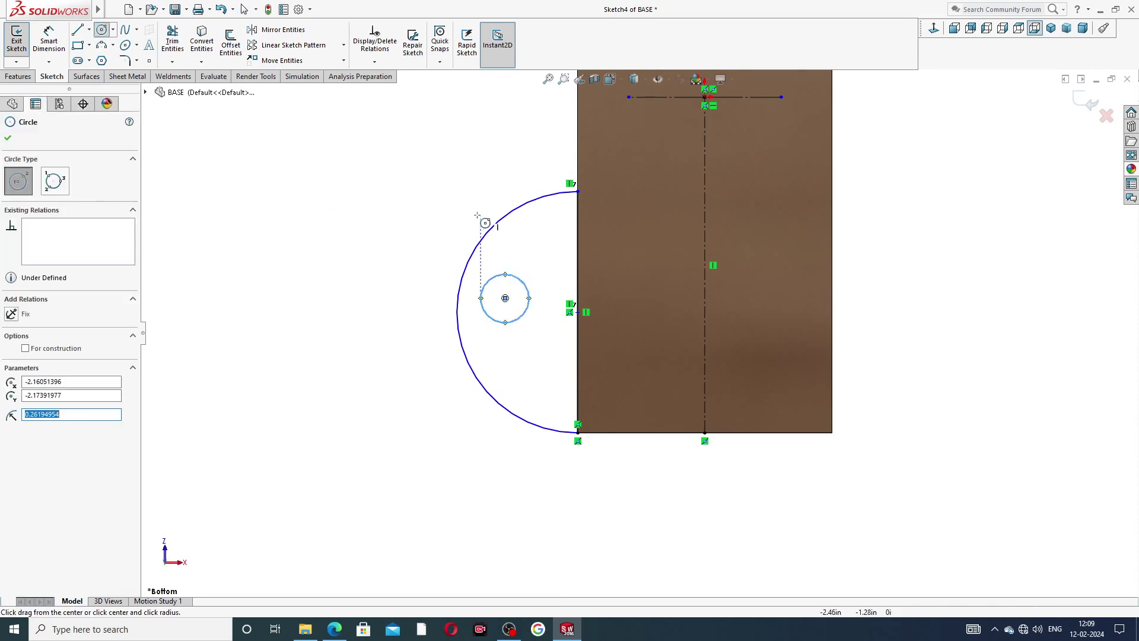
{"action": "right_click", "coordinate": [481, 220]}
{"action": "left_click", "coordinate": [502, 217]}
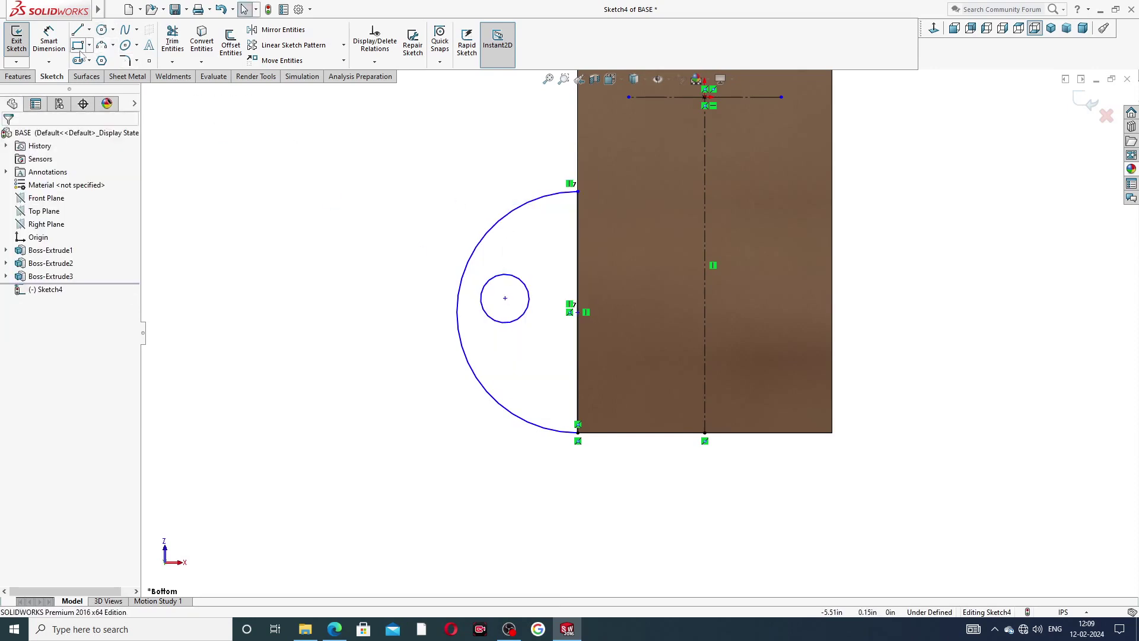
Dimension the semicircular foot arc with a radius of 1.13 in
{"action": "left_click", "coordinate": [48, 40]}
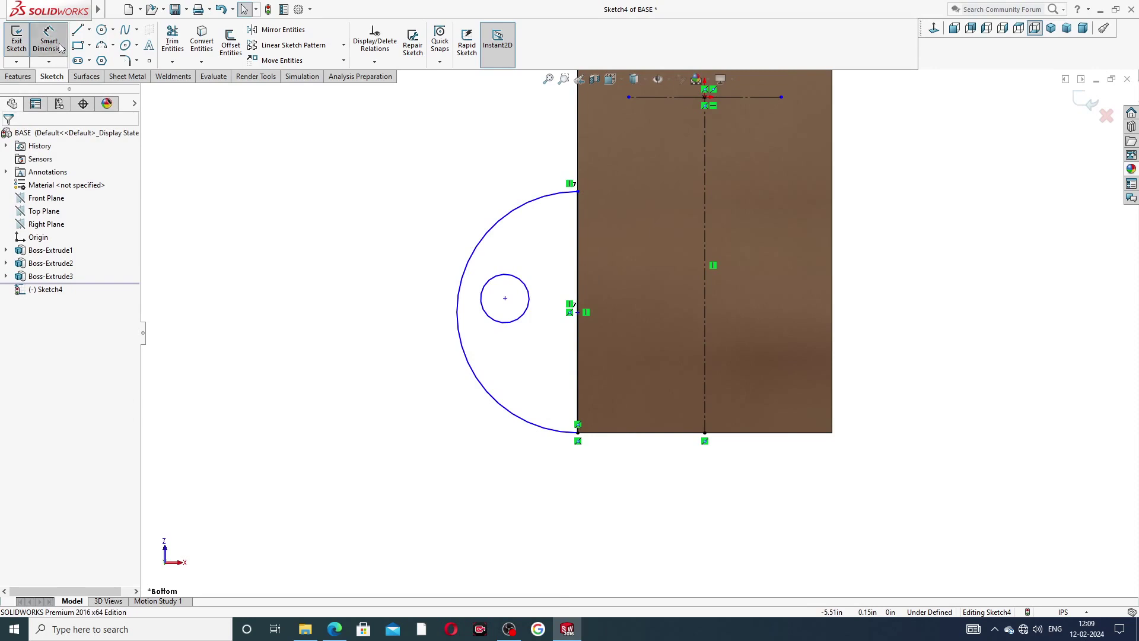
{"action": "left_click", "coordinate": [469, 257]}
{"action": "left_click", "coordinate": [427, 256]}
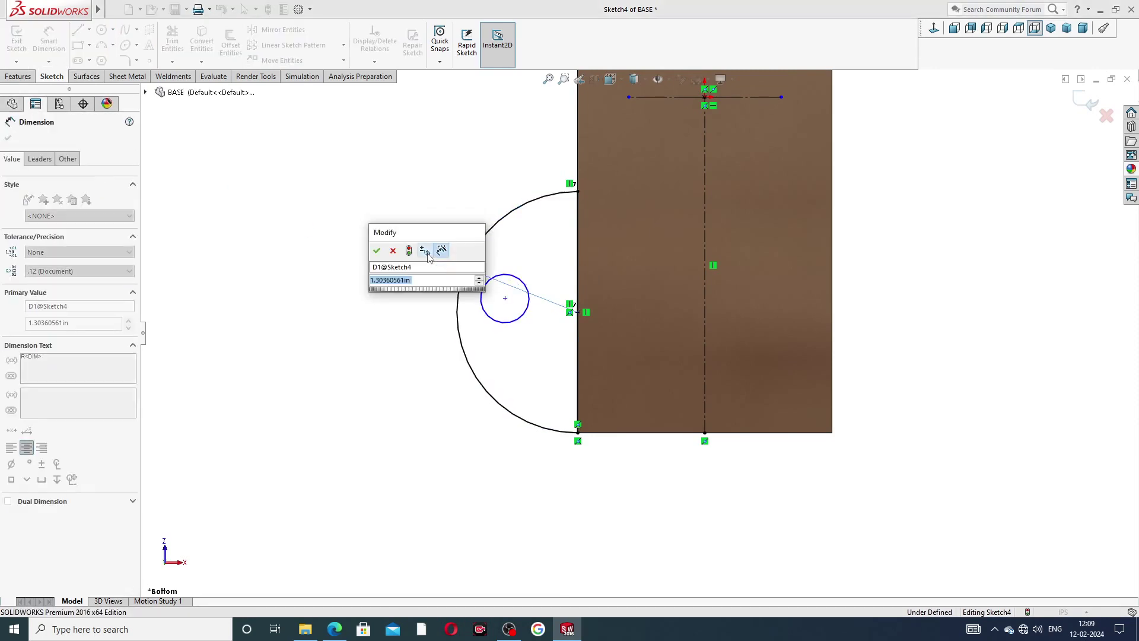
{"action": "type", "text": "1.13"}
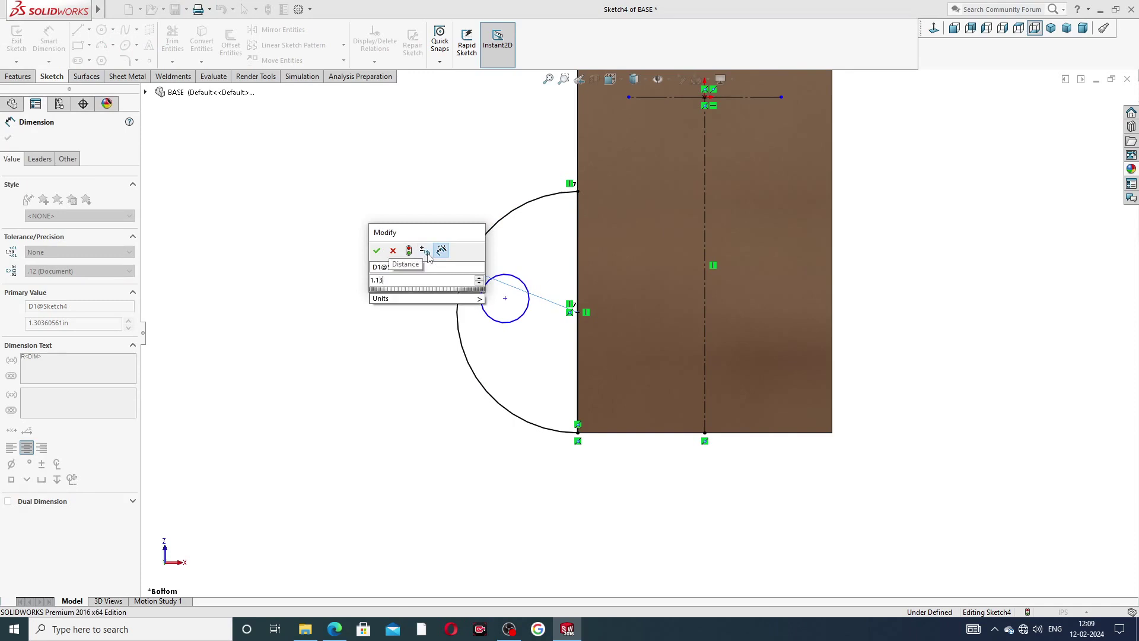
{"action": "key", "text": "Return"}
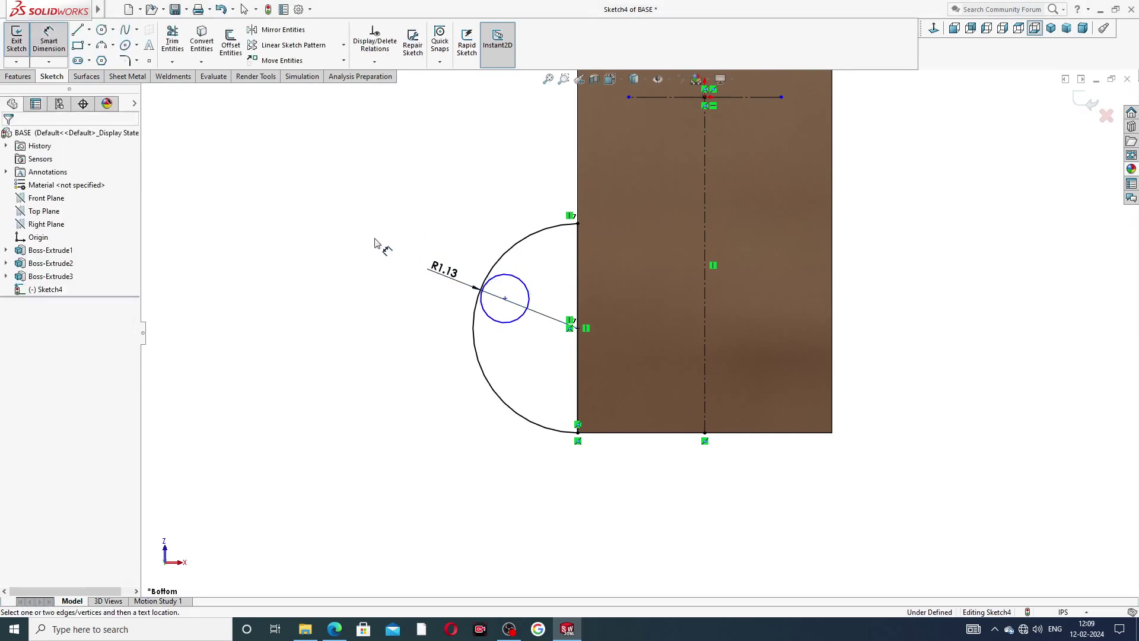
Dimension the small hole circle inside the foot with a diameter of 0.31 in
{"action": "left_click", "coordinate": [528, 298]}
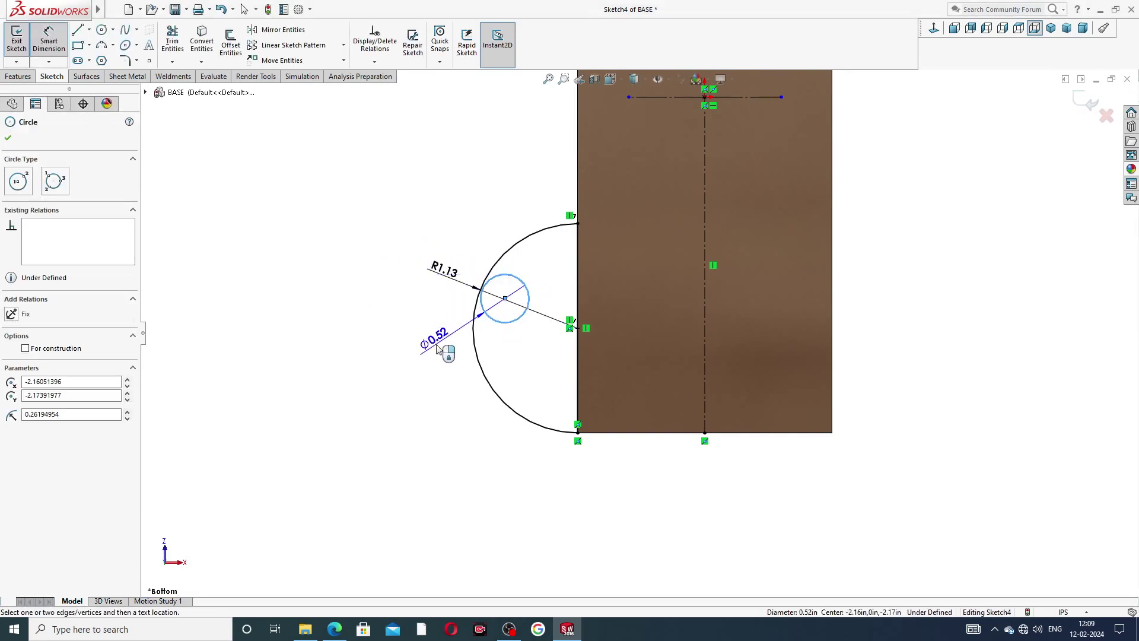
{"action": "left_click", "coordinate": [445, 348]}
{"action": "type", "text": "."}
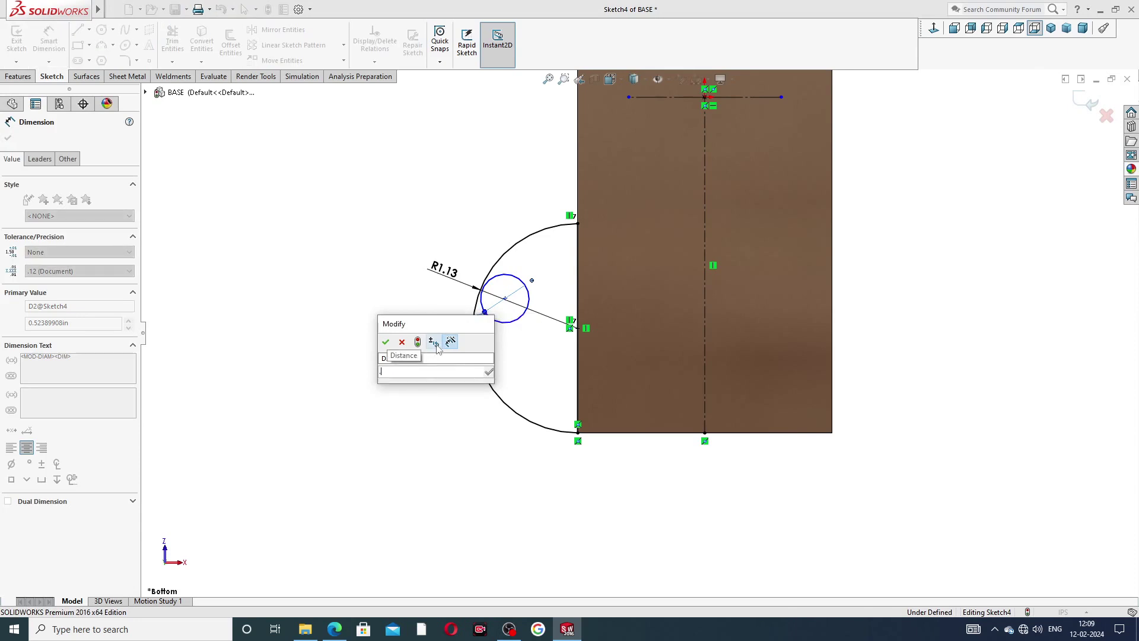
{"action": "type", "text": "31"}
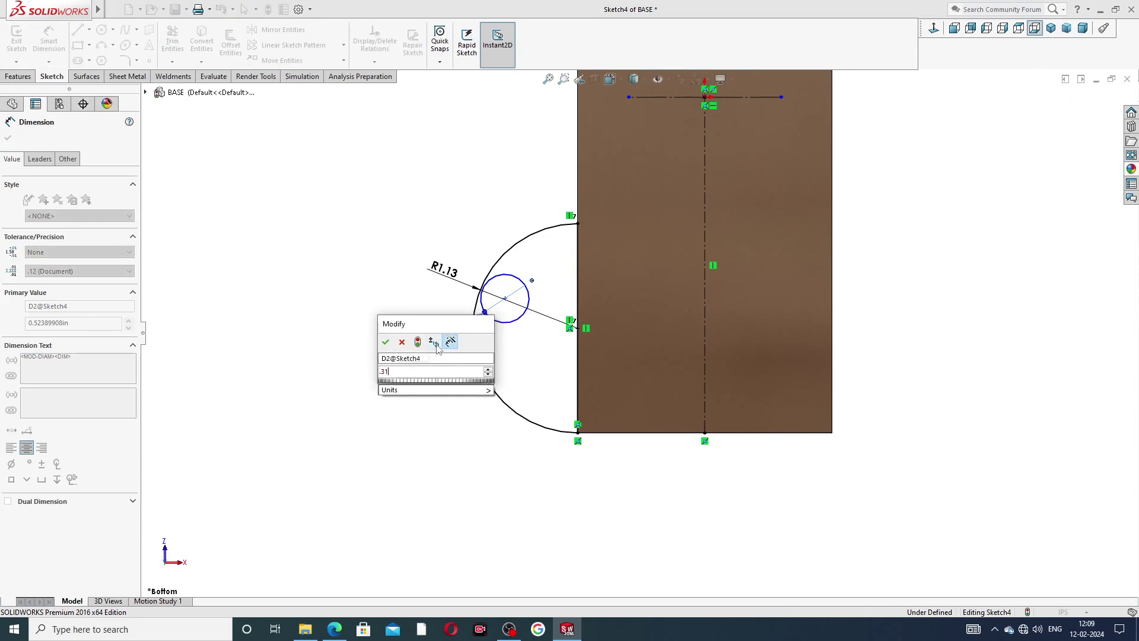
{"action": "key", "text": "Return"}
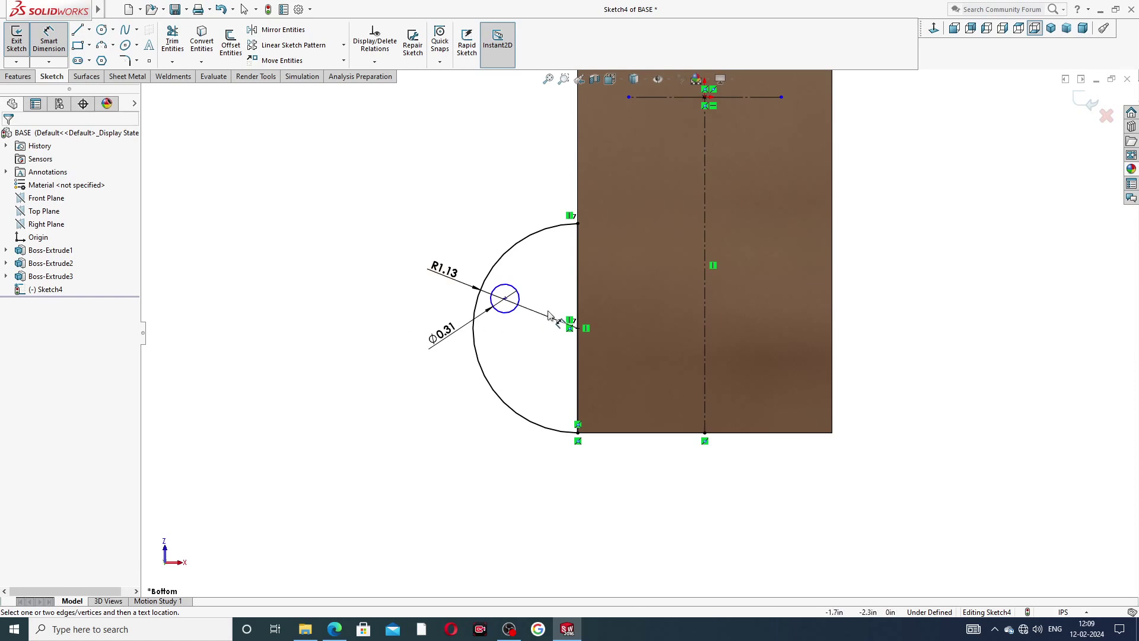
Dimension the horizontal distance from the hole center to the vertical centerline as 2.00 in
{"action": "left_click", "coordinate": [569, 324]}
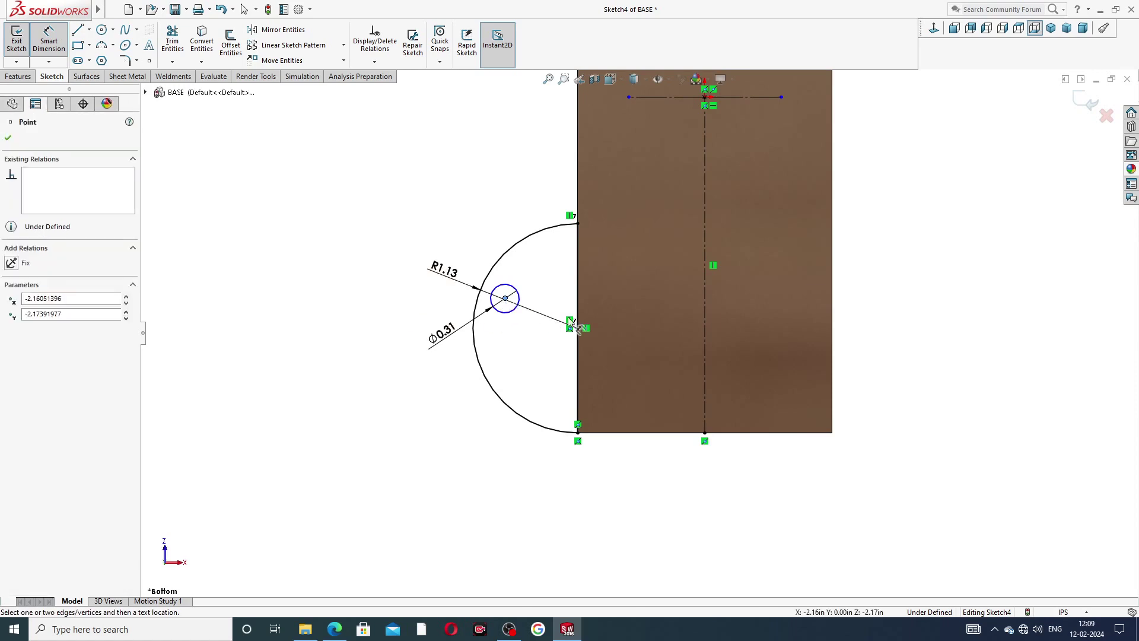
{"action": "left_click", "coordinate": [706, 308]}
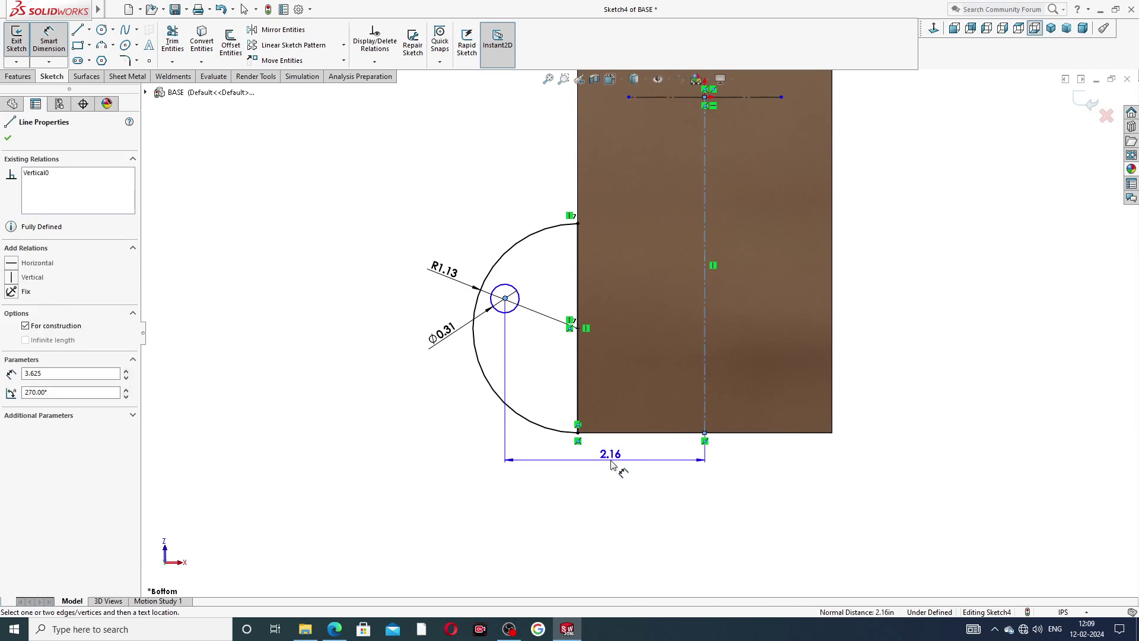
{"action": "left_click", "coordinate": [615, 462]}
{"action": "type", "text": "2"}
{"action": "key", "text": "Return"}
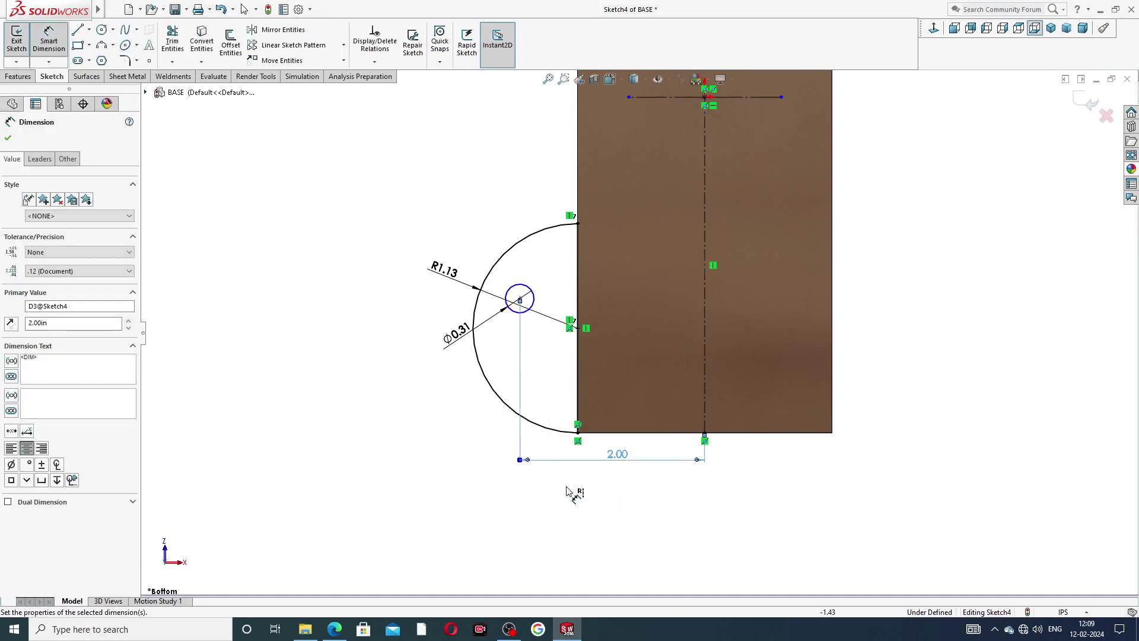
{"action": "key", "text": "Escape"}
Dimension the distance from the hole center to the horizontal construction line through the origin as 2.50 in
{"action": "left_click", "coordinate": [521, 299]}
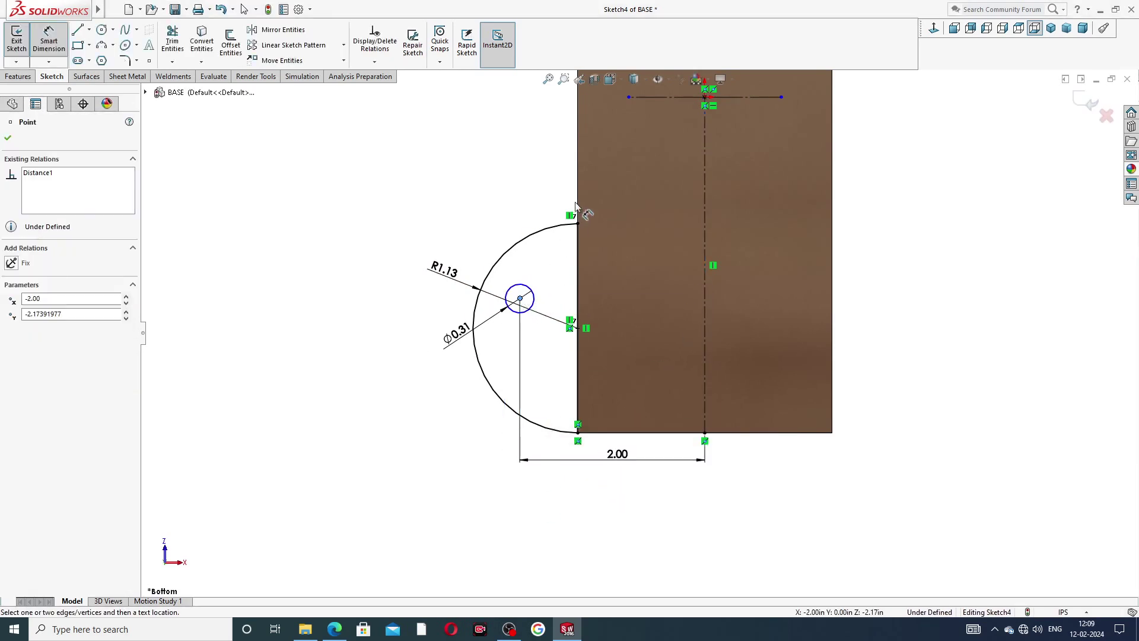
{"action": "left_click", "coordinate": [647, 97]}
{"action": "left_click", "coordinate": [529, 174]}
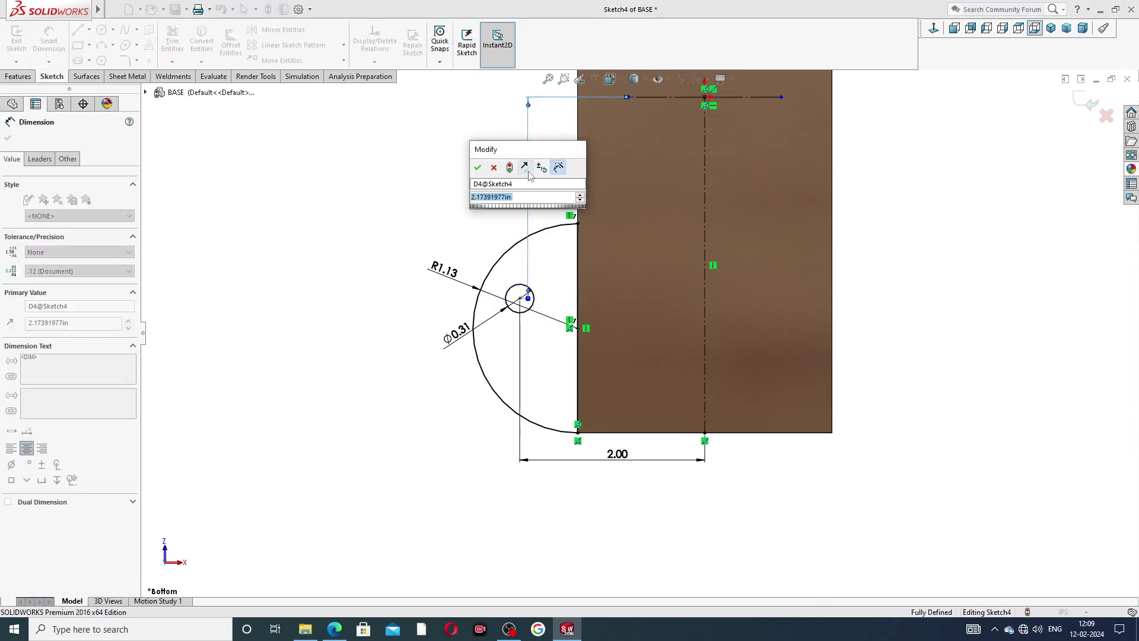
{"action": "type", "text": "2.5"}
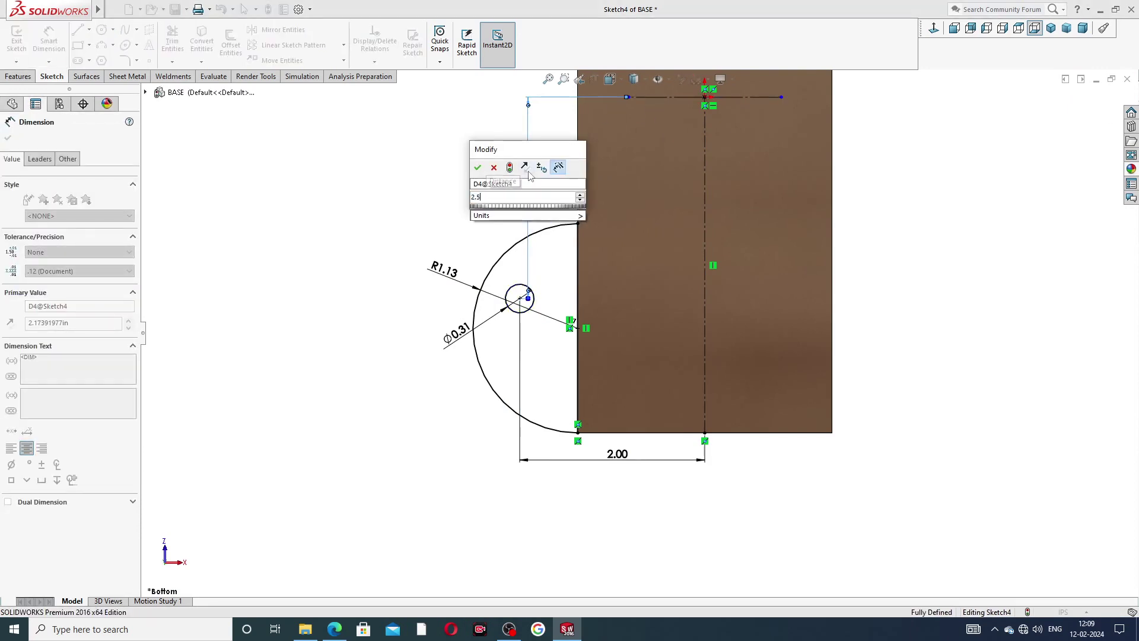
{"action": "key", "text": "Return"}
{"action": "key", "text": "Escape"}
Reposition the 2.50, 2.00, R1.13 and Ø0.31 dimension labels neatly around the foot sketch
{"action": "scroll", "coordinate": [585, 247], "scroll_direction": "up", "scroll_amount": 2}
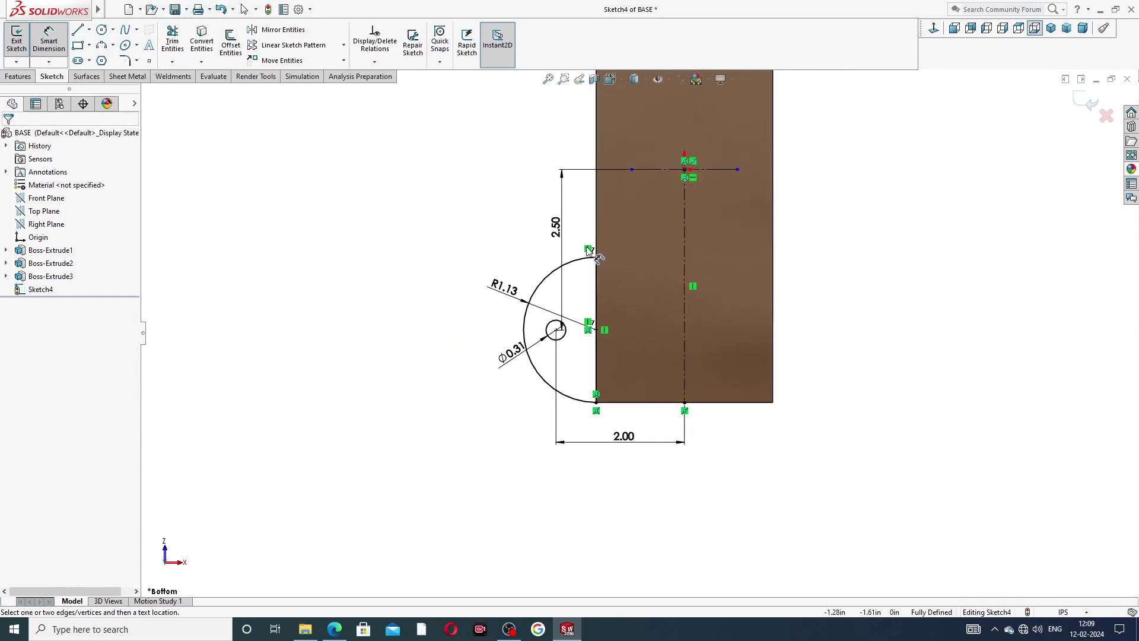
{"action": "scroll", "coordinate": [714, 208], "scroll_direction": "down", "scroll_amount": 1}
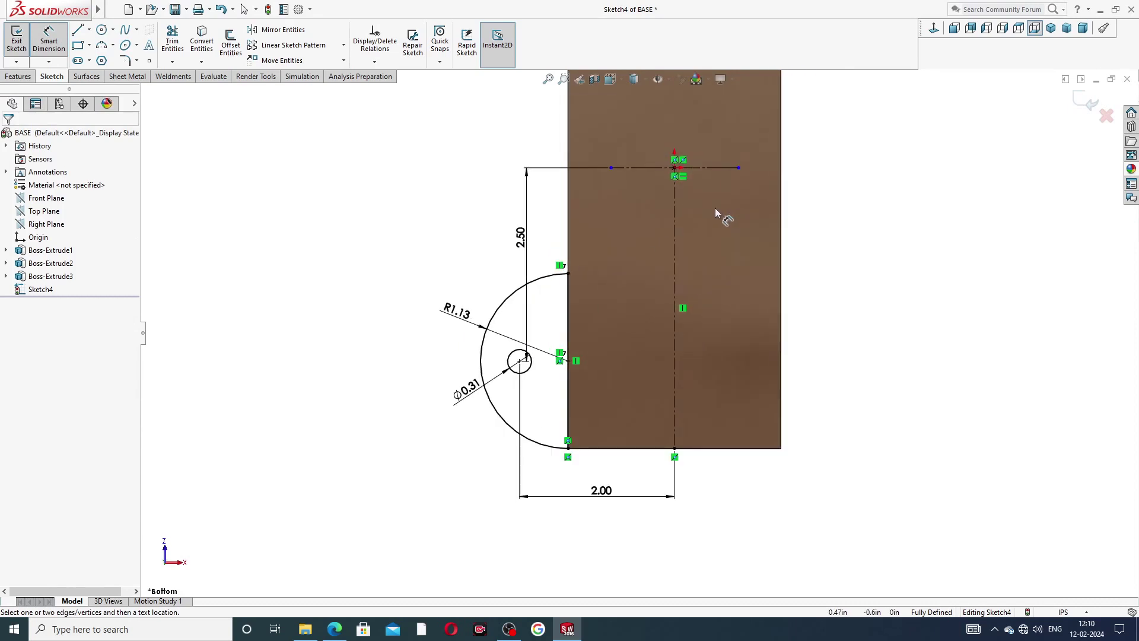
{"action": "left_click", "coordinate": [520, 240]}
{"action": "left_click_drag", "start_coordinate": [601, 499], "coordinate": [593, 485]}
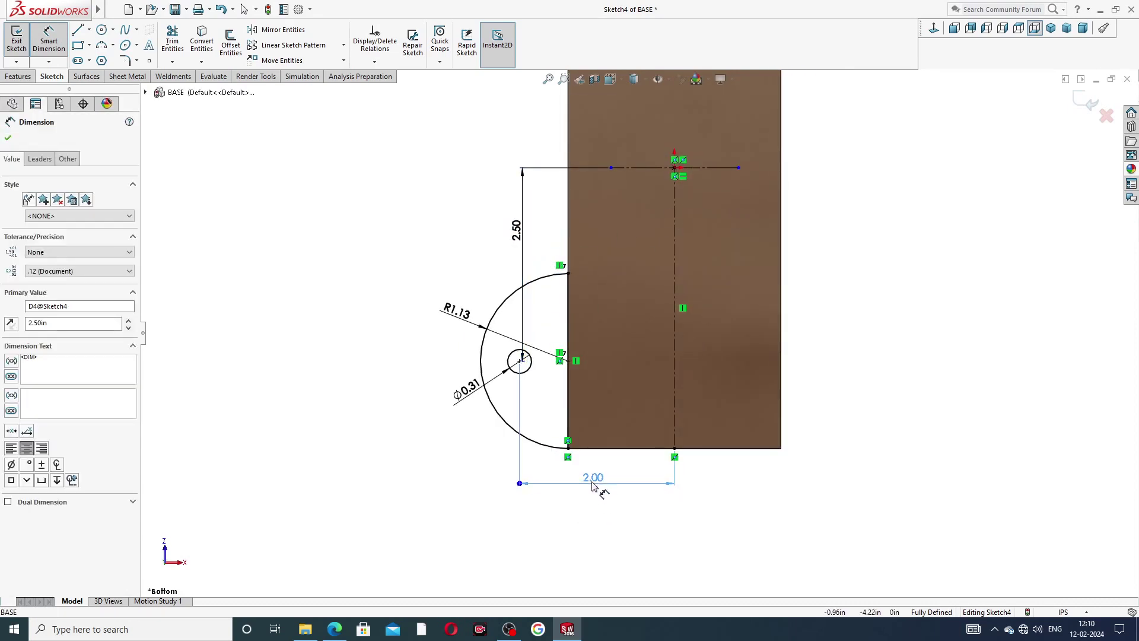
{"action": "left_click", "coordinate": [854, 361]}
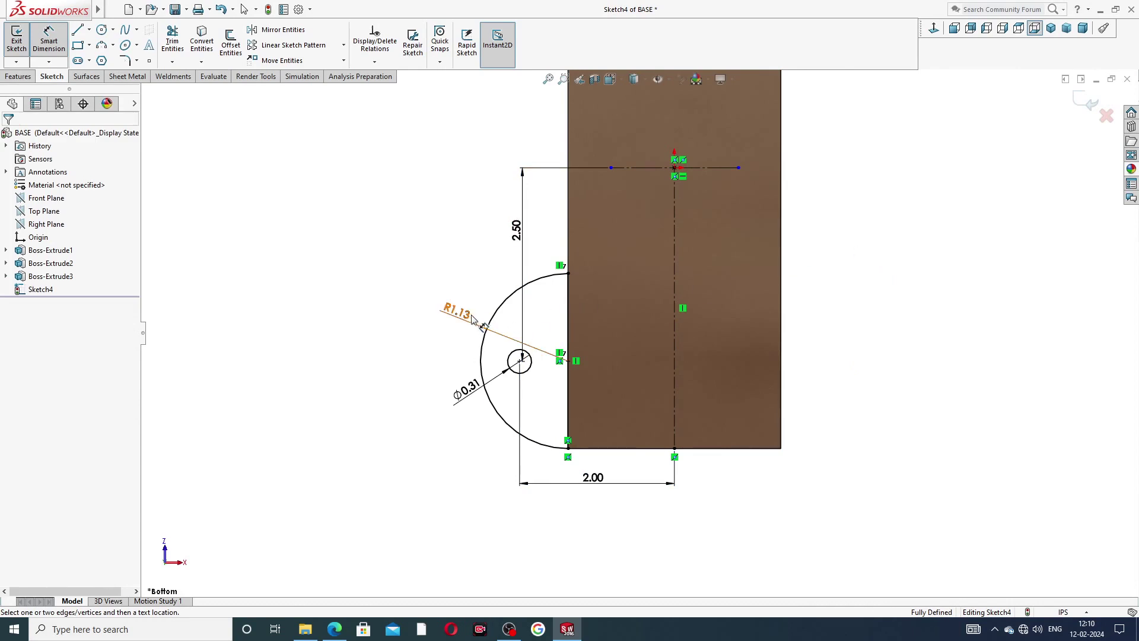
{"action": "left_click_drag", "start_coordinate": [457, 311], "coordinate": [447, 292]}
{"action": "left_click", "coordinate": [372, 393]}
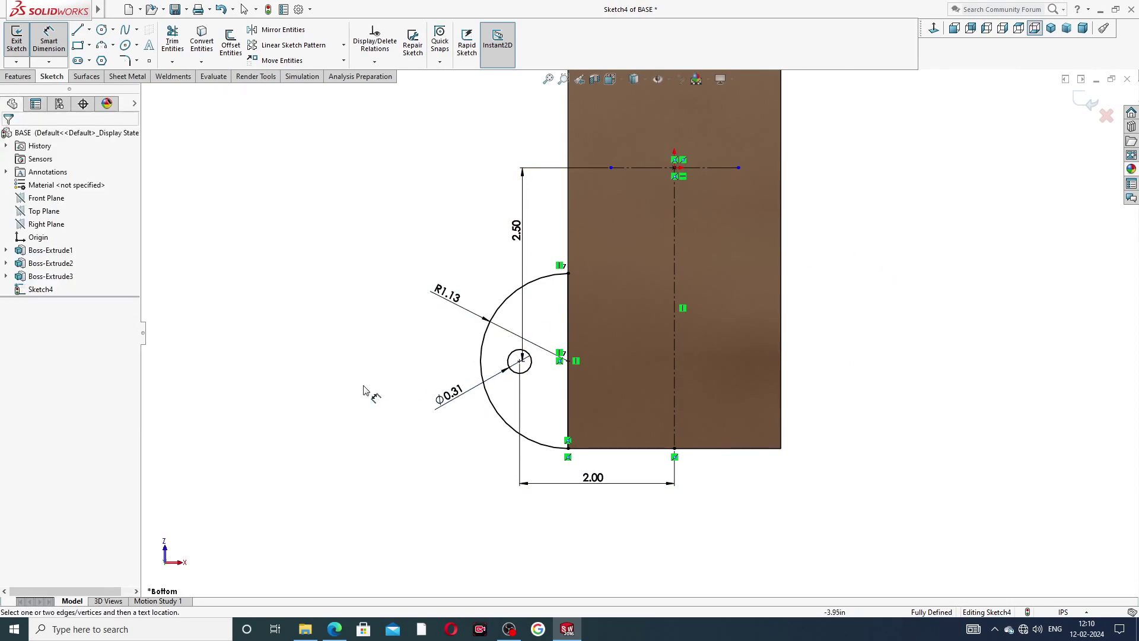
Check the base's PDF drawing in Edge, and back in SOLIDWORKS extrude the foot sketch 0.50 in blind in the reversed direction, merged with the base
{"action": "left_click", "coordinate": [335, 628]}
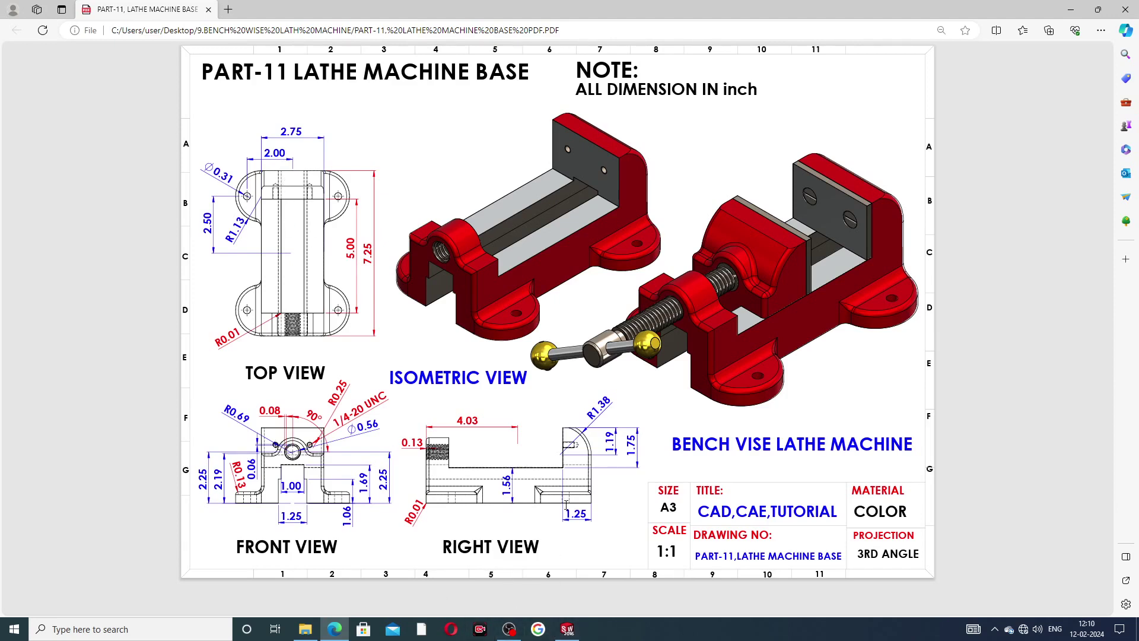
{"action": "left_click", "coordinate": [567, 628]}
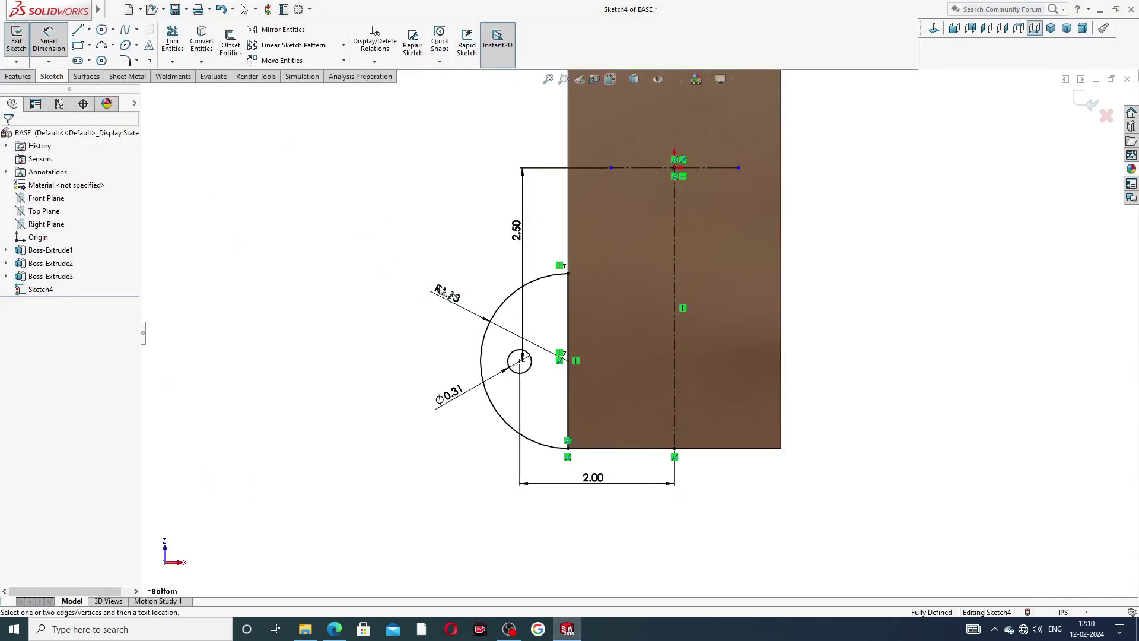
{"action": "right_click", "coordinate": [342, 168]}
{"action": "left_click", "coordinate": [363, 181]}
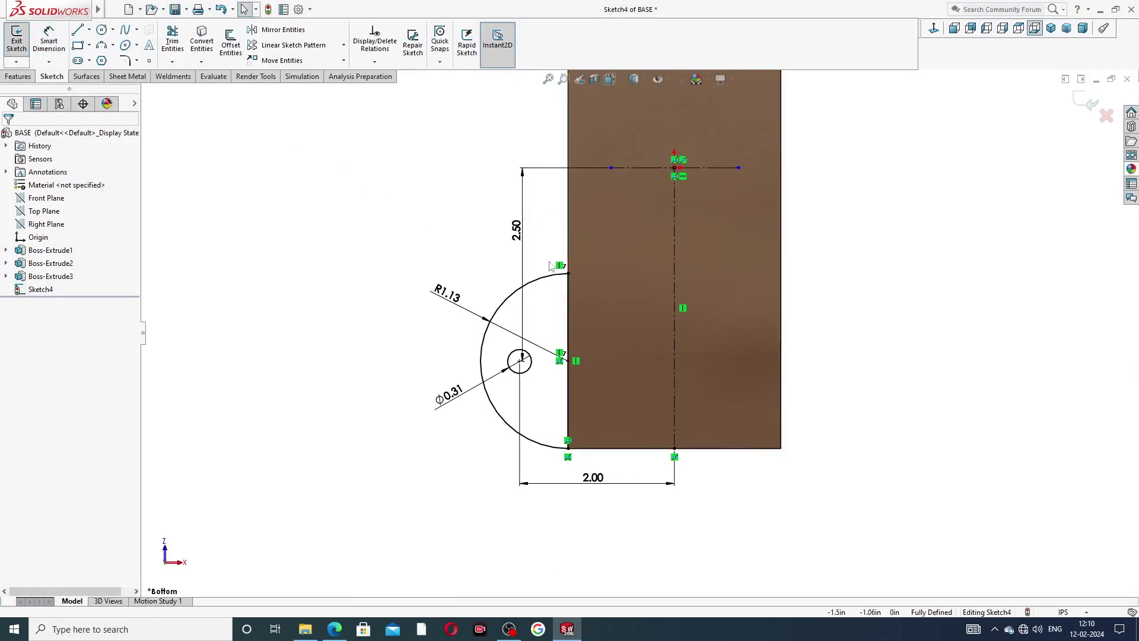
{"action": "left_click", "coordinate": [17, 77]}
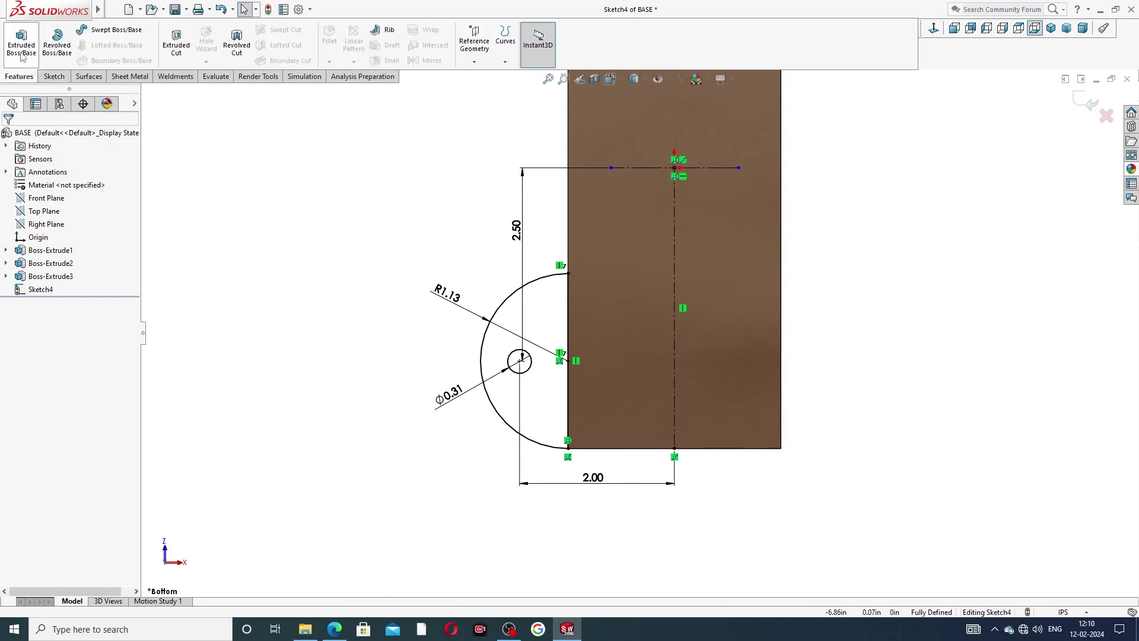
{"action": "left_click", "coordinate": [22, 47]}
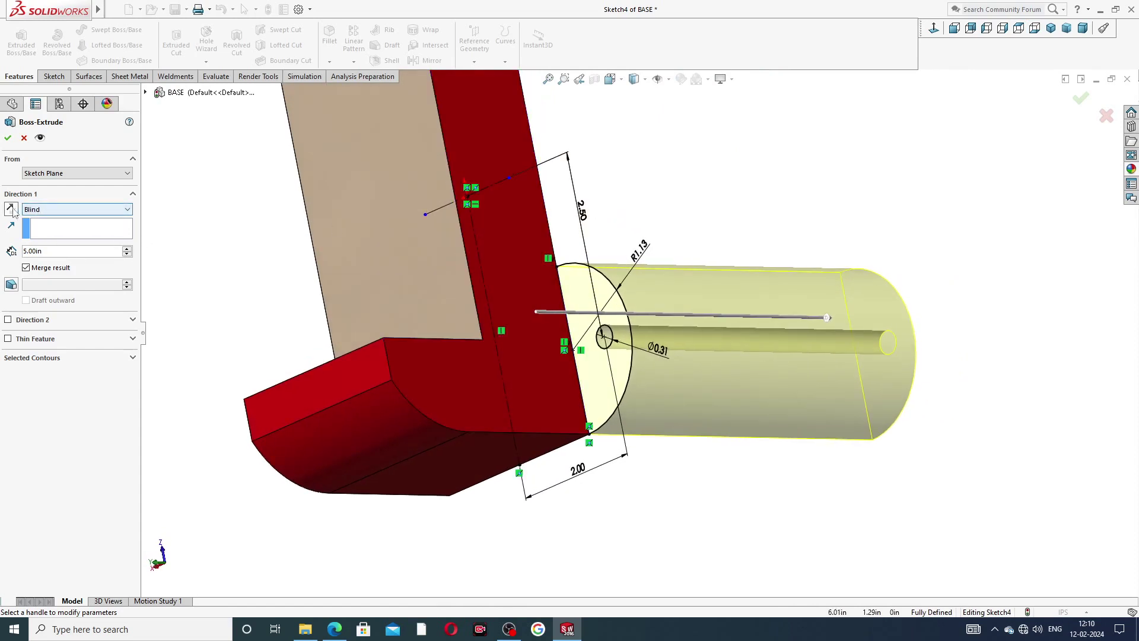
{"action": "left_click", "coordinate": [11, 209]}
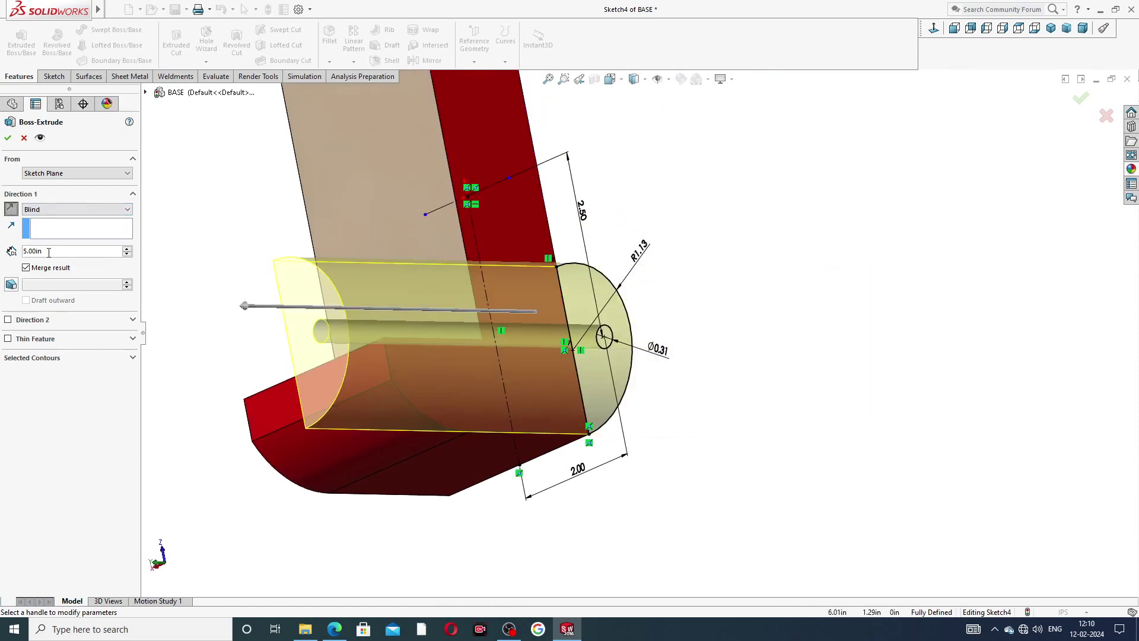
{"action": "left_click_drag", "start_coordinate": [49, 252], "coordinate": [2, 258]}
{"action": "type", "text": ".5"}
{"action": "key", "text": "Return"}
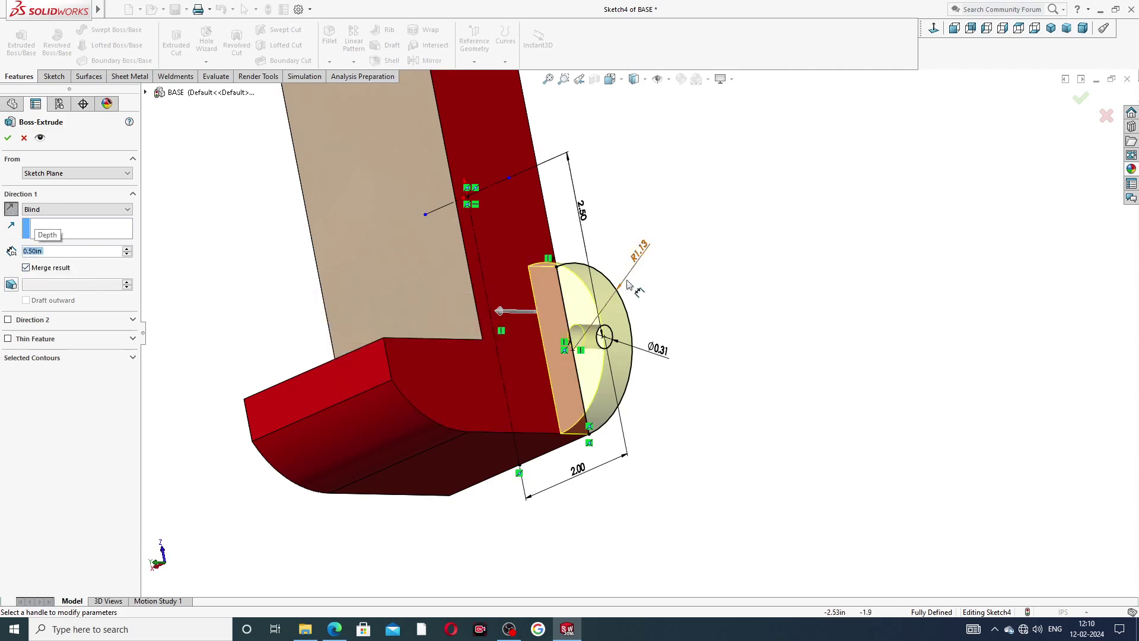
{"action": "middle_click_drag", "start_coordinate": [614, 284], "coordinate": [656, 201]}
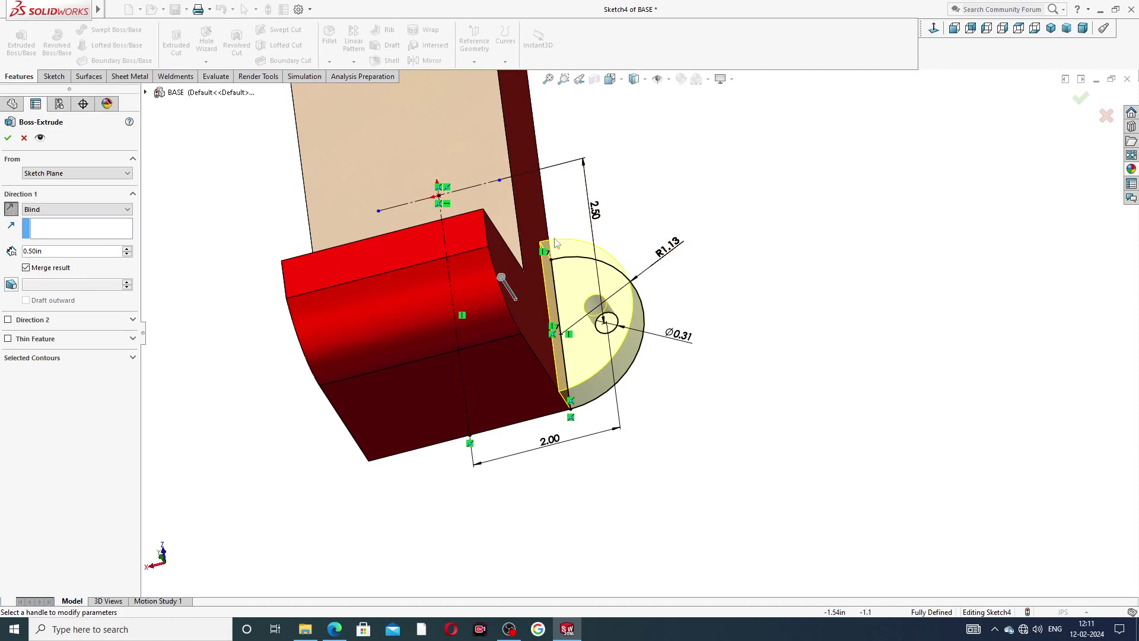
{"action": "left_click", "coordinate": [8, 137]}
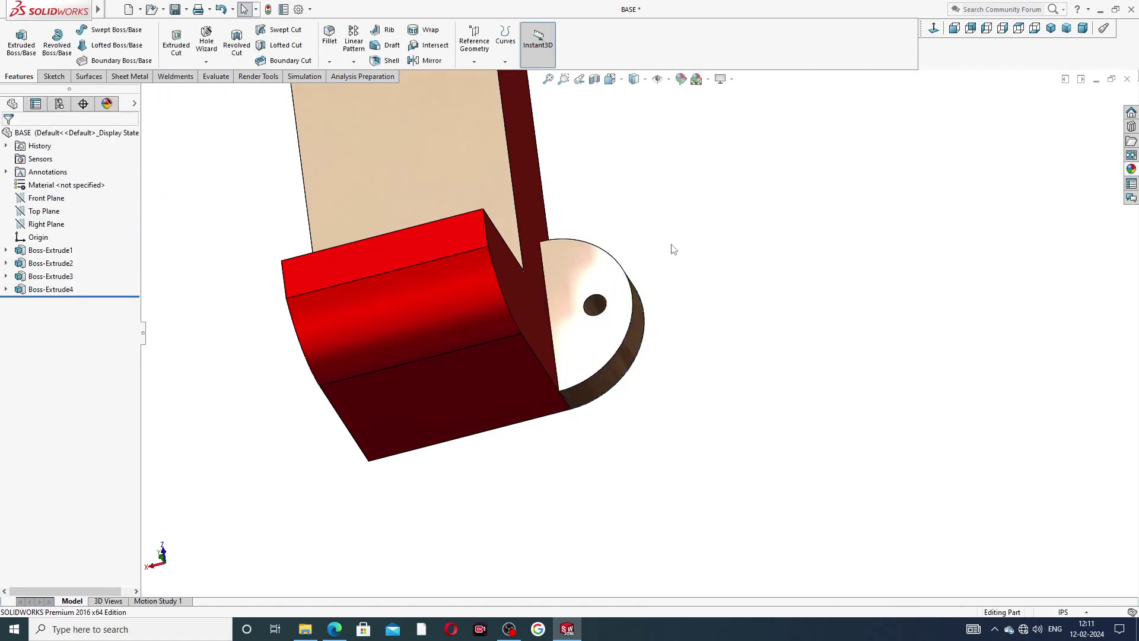
Apply the candy apple red painted appearance to the whole extruded foot feature
{"action": "middle_click_drag", "start_coordinate": [673, 249], "coordinate": [615, 214]}
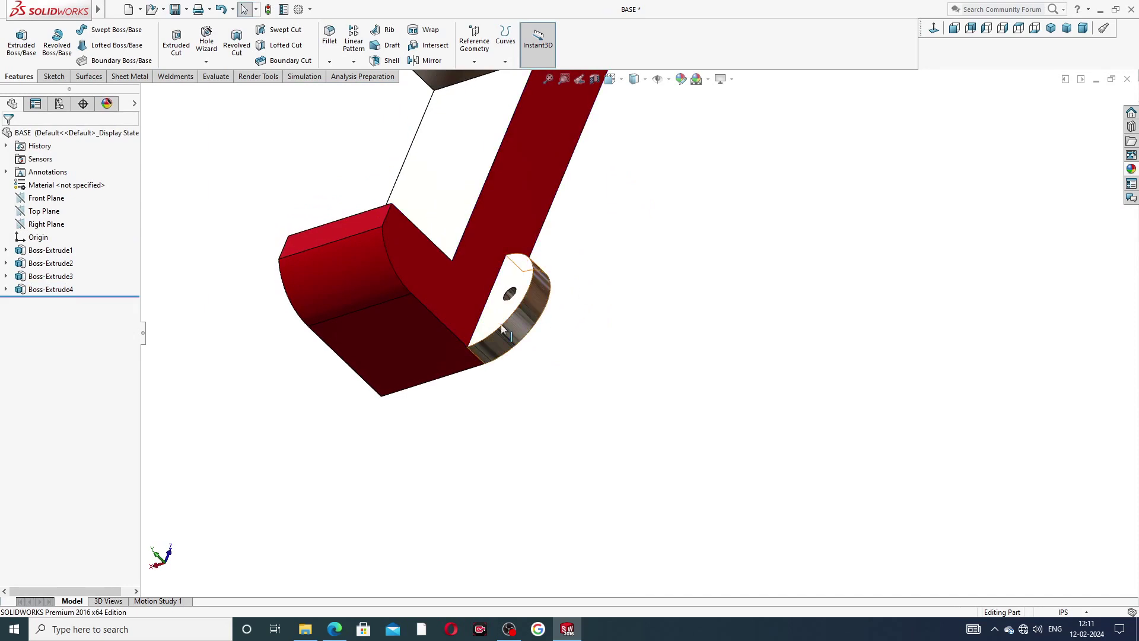
{"action": "left_click", "coordinate": [70, 290]}
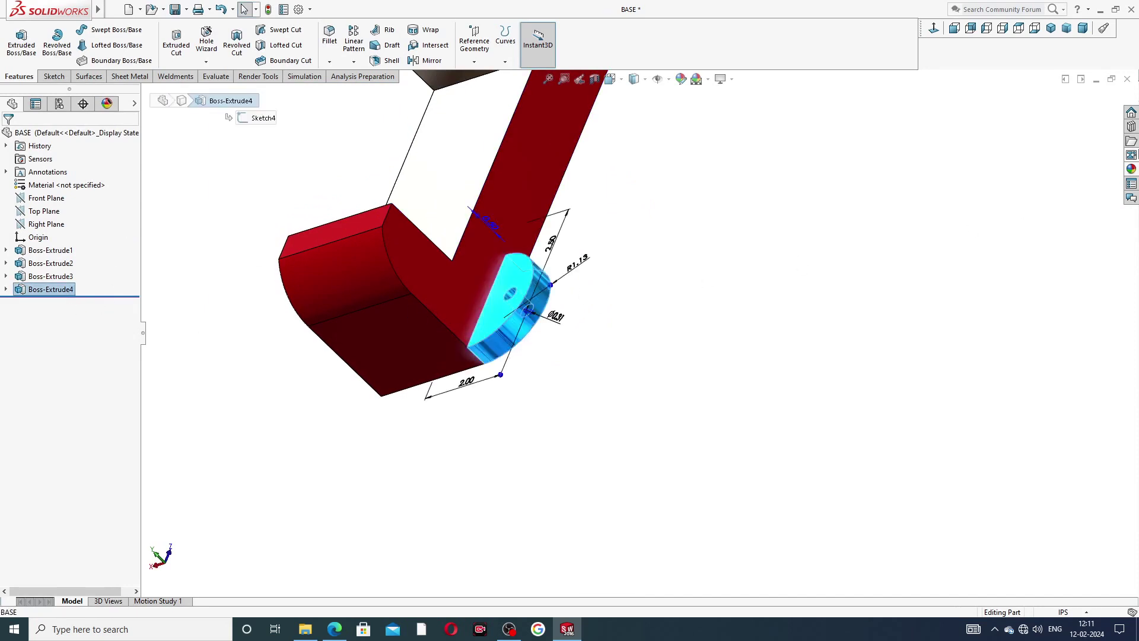
{"action": "left_click", "coordinate": [1131, 169]}
{"action": "left_click", "coordinate": [1035, 326]}
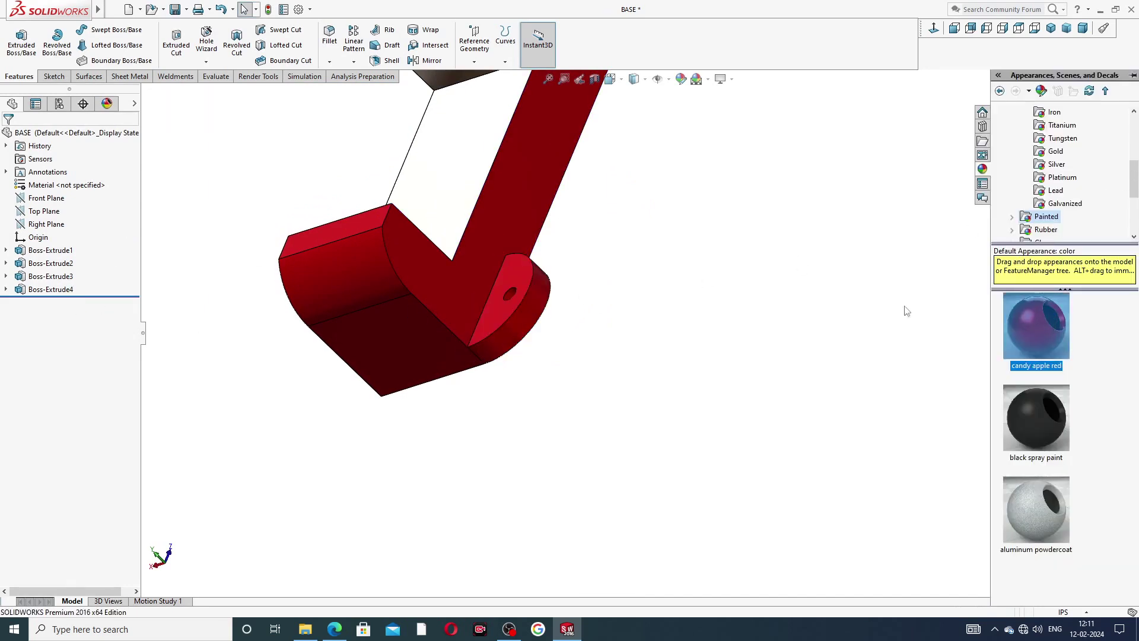
{"action": "left_click", "coordinate": [816, 266]}
Mirror the rounded mounting foot feature about the Right Plane to the opposite side of the base
{"action": "scroll", "coordinate": [749, 217], "scroll_direction": "up", "scroll_amount": 5}
{"action": "middle_click_drag", "start_coordinate": [738, 185], "coordinate": [590, 245]}
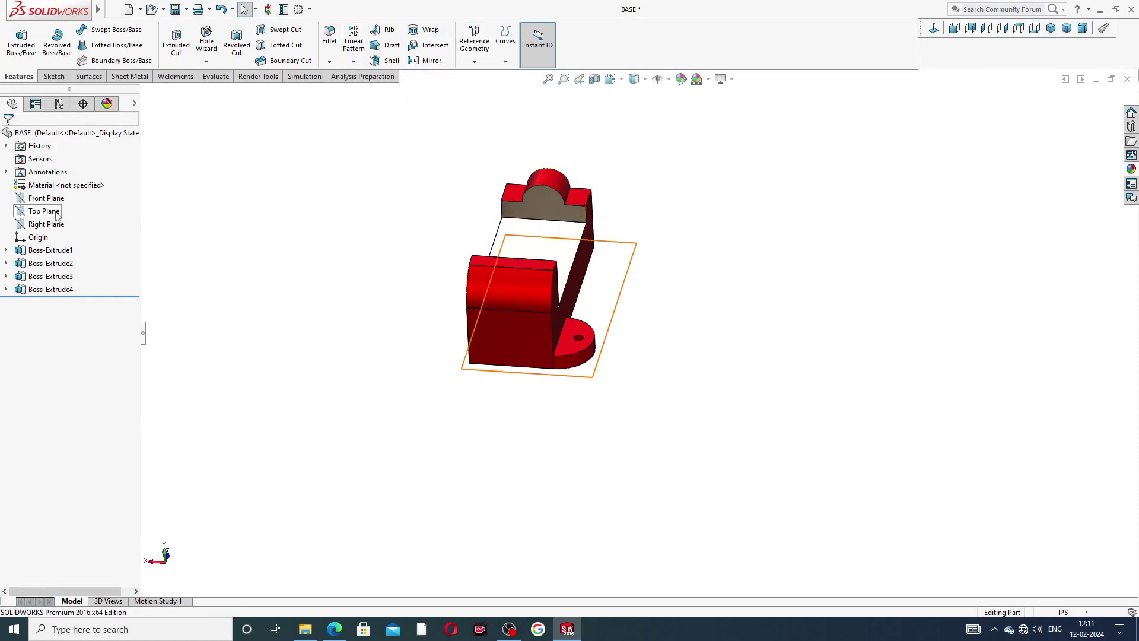
{"action": "left_click", "coordinate": [54, 224]}
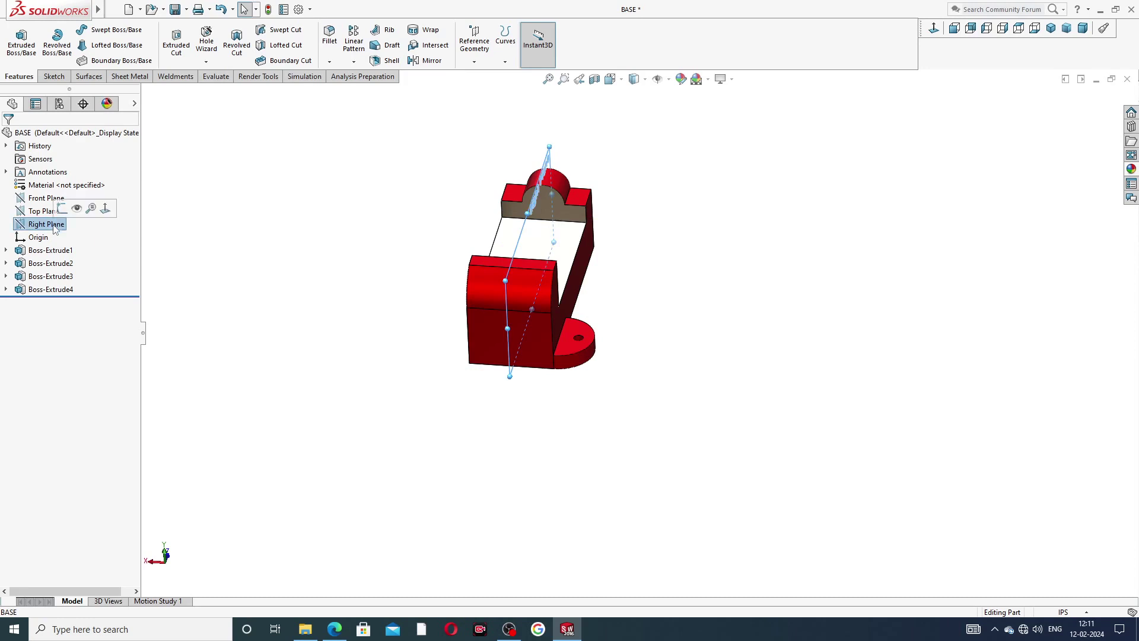
{"action": "left_click", "coordinate": [431, 60]}
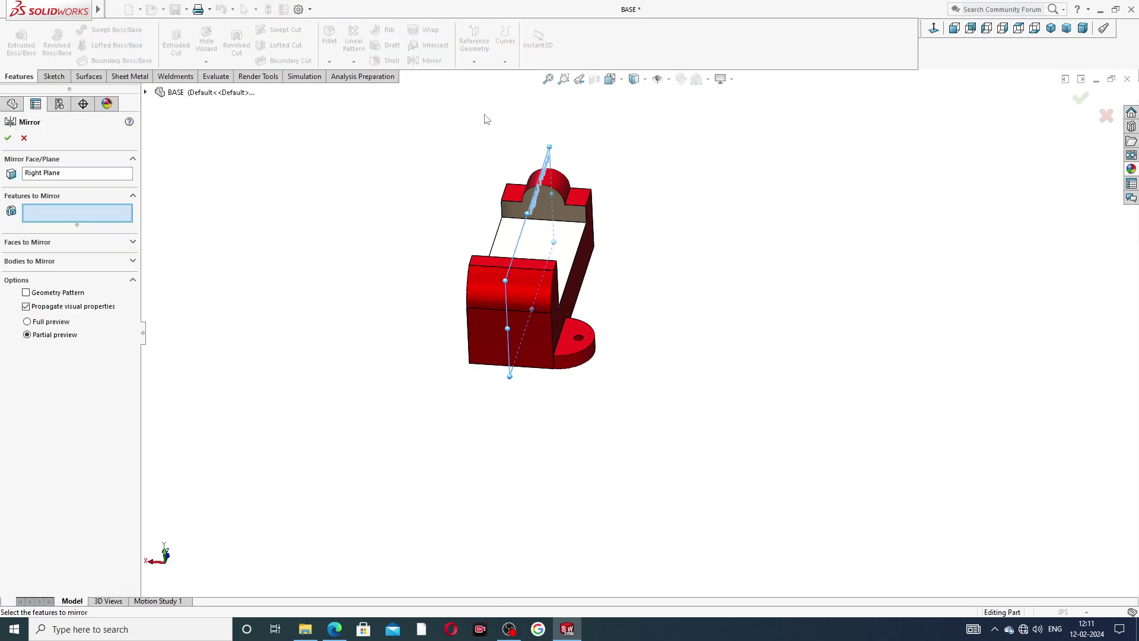
{"action": "left_click", "coordinate": [579, 344]}
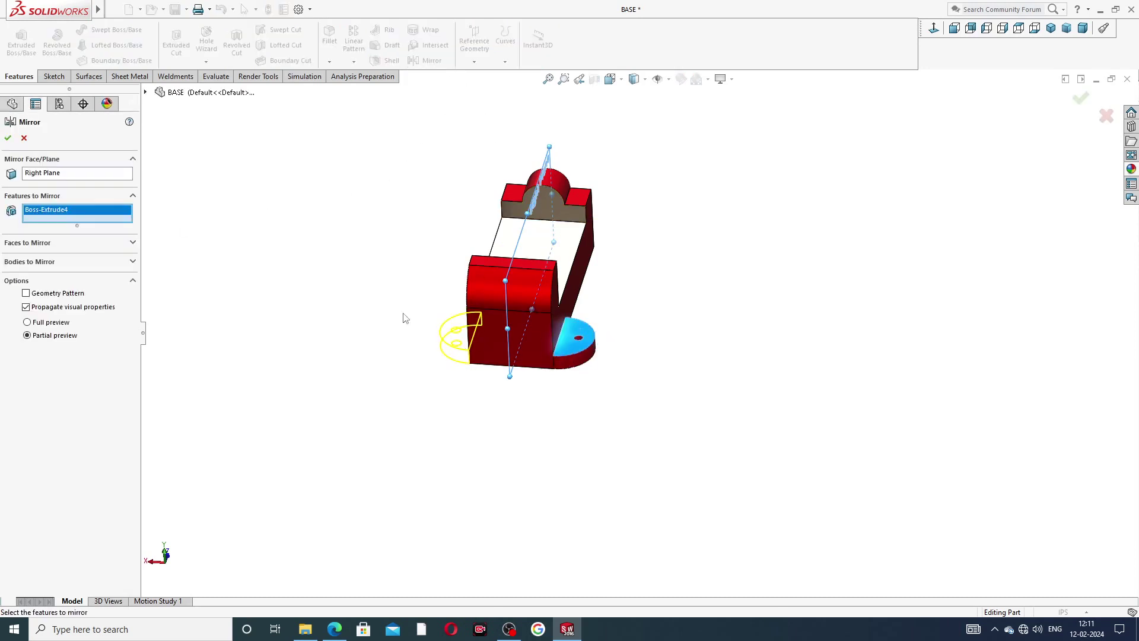
{"action": "left_click", "coordinate": [8, 138]}
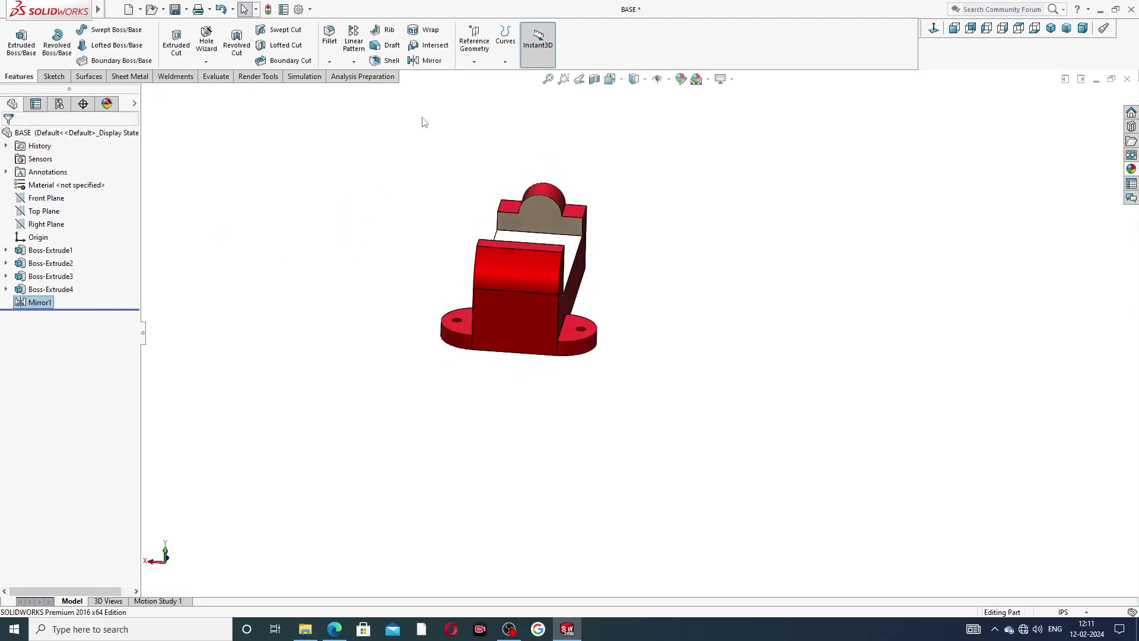
Mirror the Mirror1 foot feature about the Front Plane to add the two feet at the other end
{"action": "left_click", "coordinate": [52, 199]}
{"action": "middle_click_drag", "start_coordinate": [317, 207], "coordinate": [250, 296]}
{"action": "left_click", "coordinate": [426, 60]}
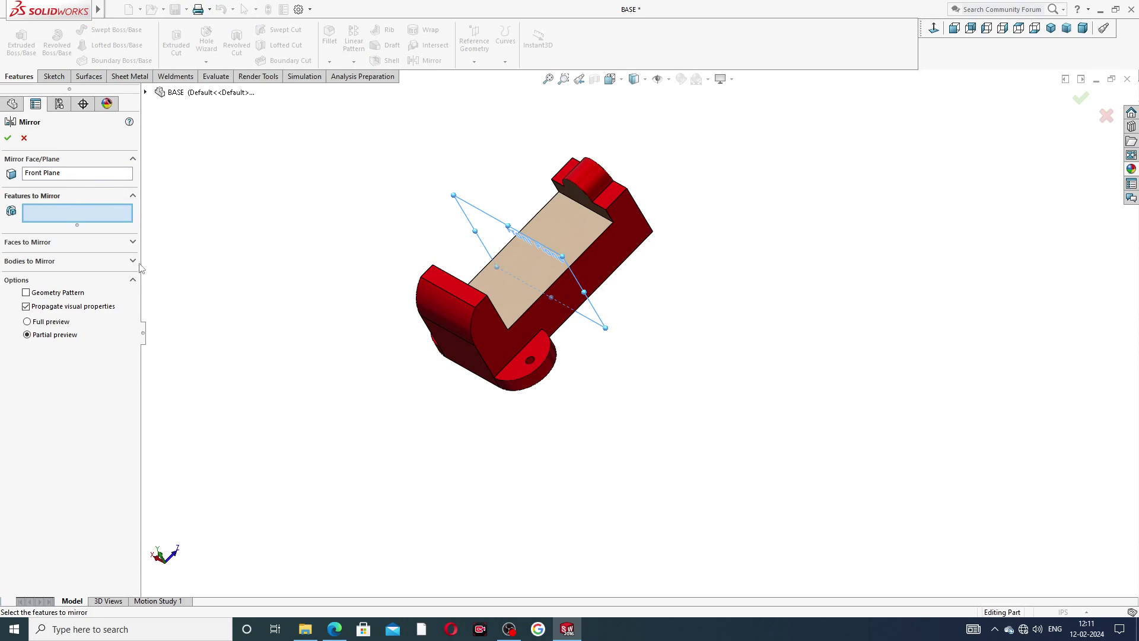
{"action": "left_click", "coordinate": [146, 92]}
{"action": "left_click", "coordinate": [191, 261]}
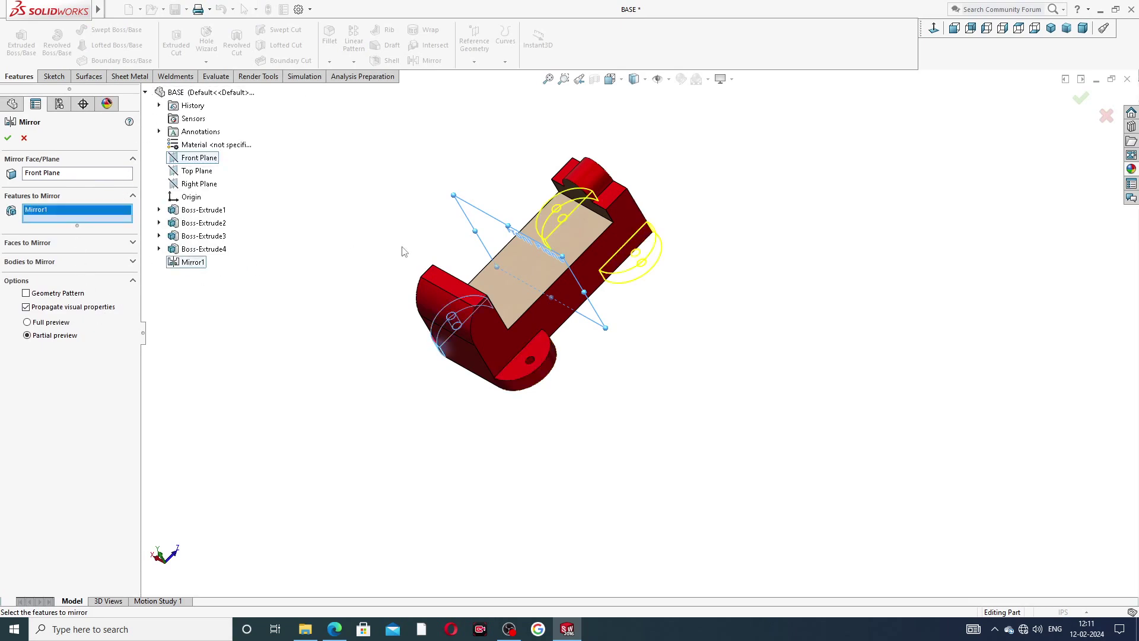
{"action": "middle_click_drag", "start_coordinate": [403, 251], "coordinate": [451, 300]}
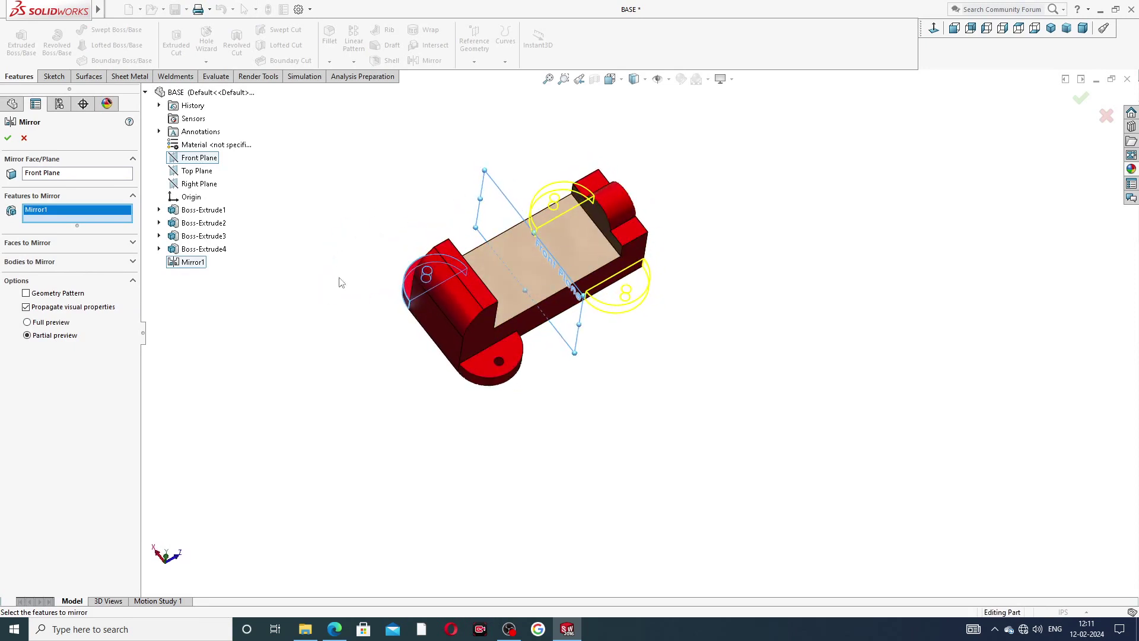
{"action": "left_click", "coordinate": [8, 138]}
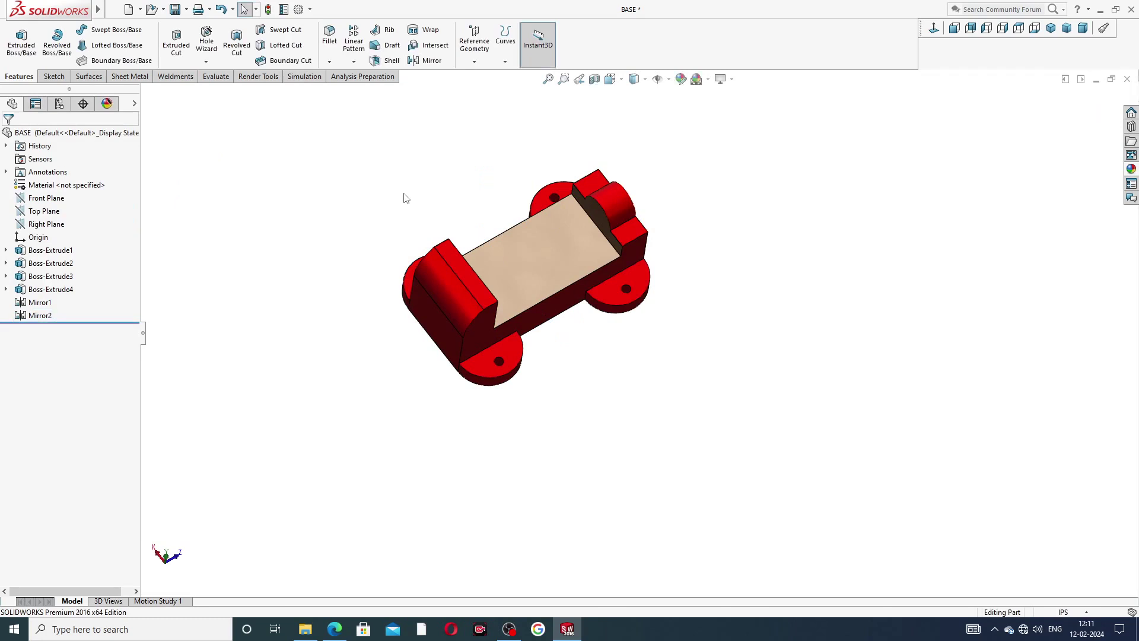
Inspect the four mounting feet from the side and save the BASE part
{"action": "middle_click_drag", "start_coordinate": [690, 212], "coordinate": [618, 163]}
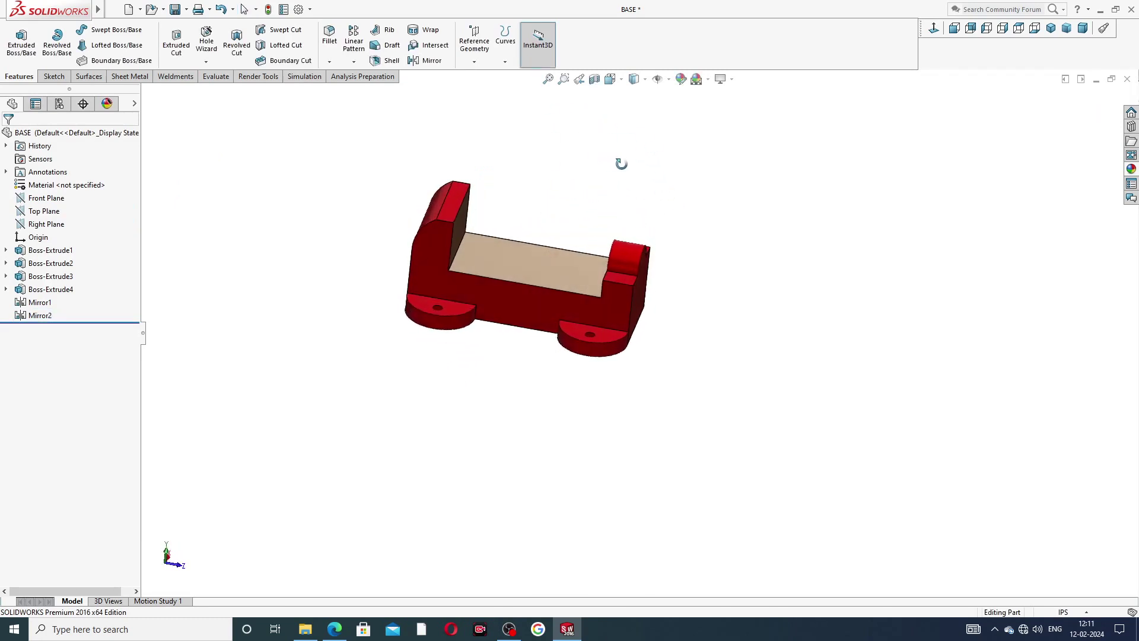
{"action": "scroll", "coordinate": [535, 245], "scroll_direction": "down", "scroll_amount": 2}
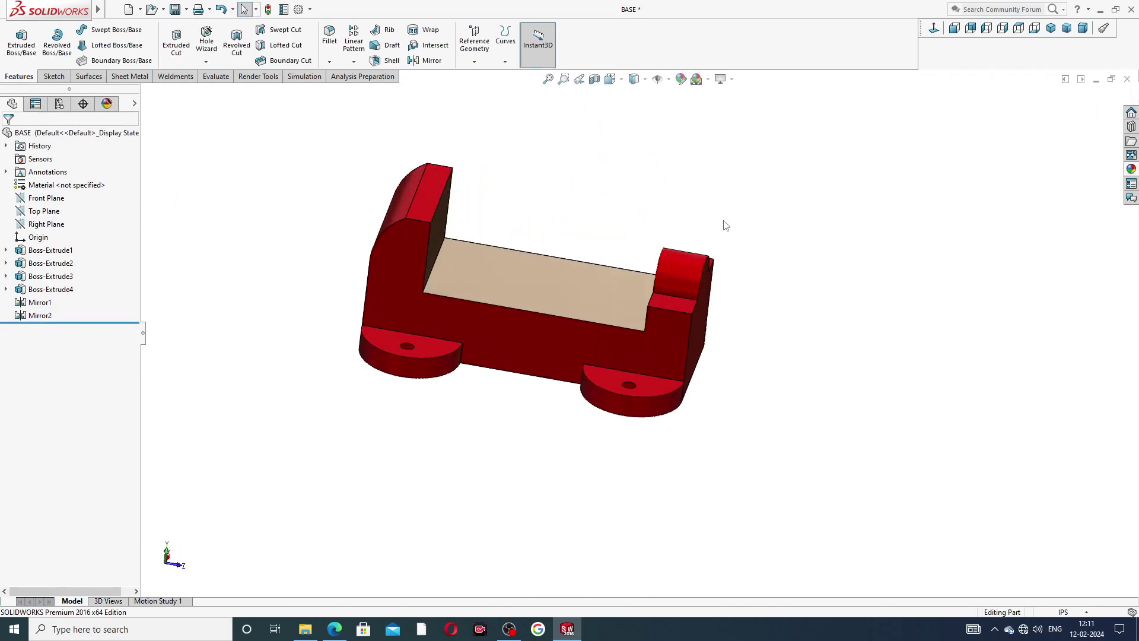
{"action": "key", "text": "ctrl+s"}
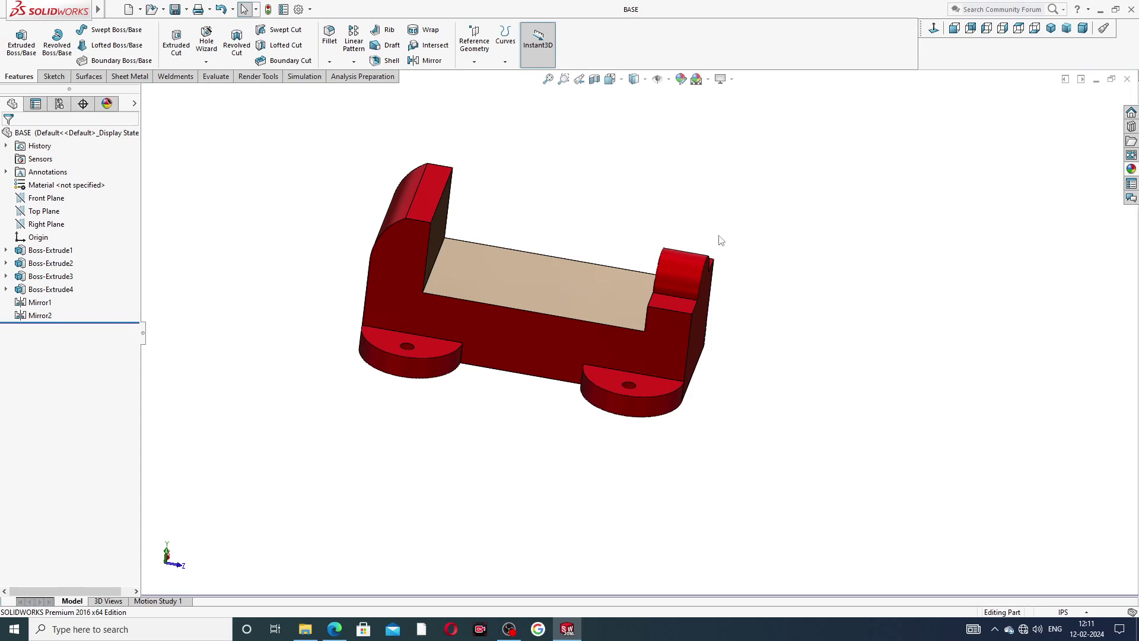
Examine the base's end with the rounded boss and compare it with the front view in the PDF drawing in Edge
{"action": "middle_click_drag", "start_coordinate": [720, 240], "coordinate": [632, 212]}
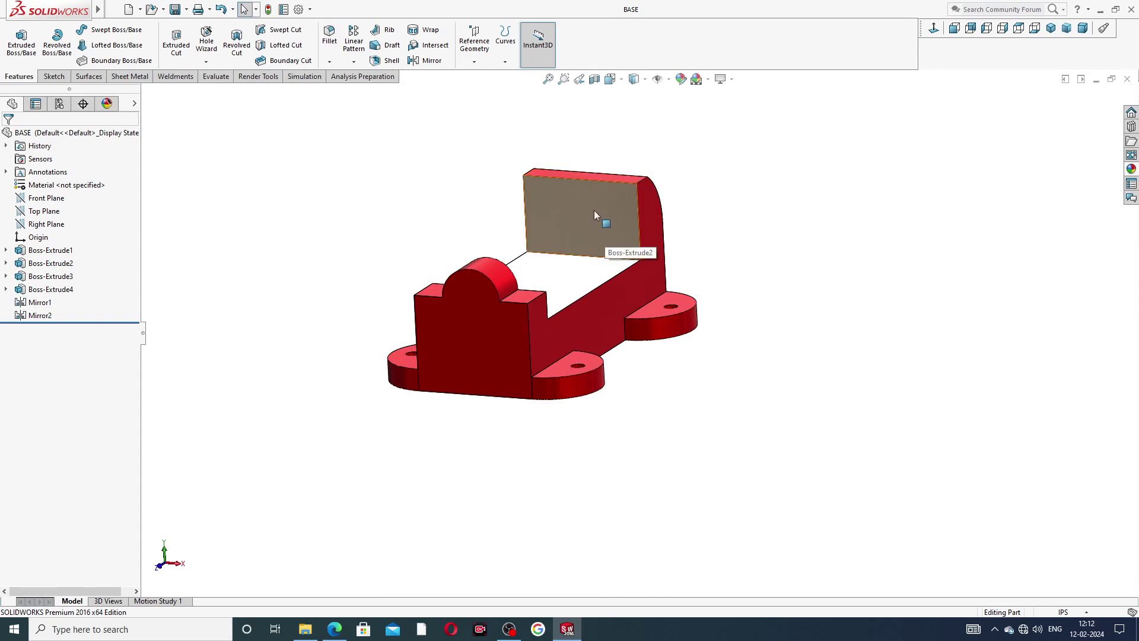
{"action": "scroll", "coordinate": [734, 224], "scroll_direction": "up", "scroll_amount": 2}
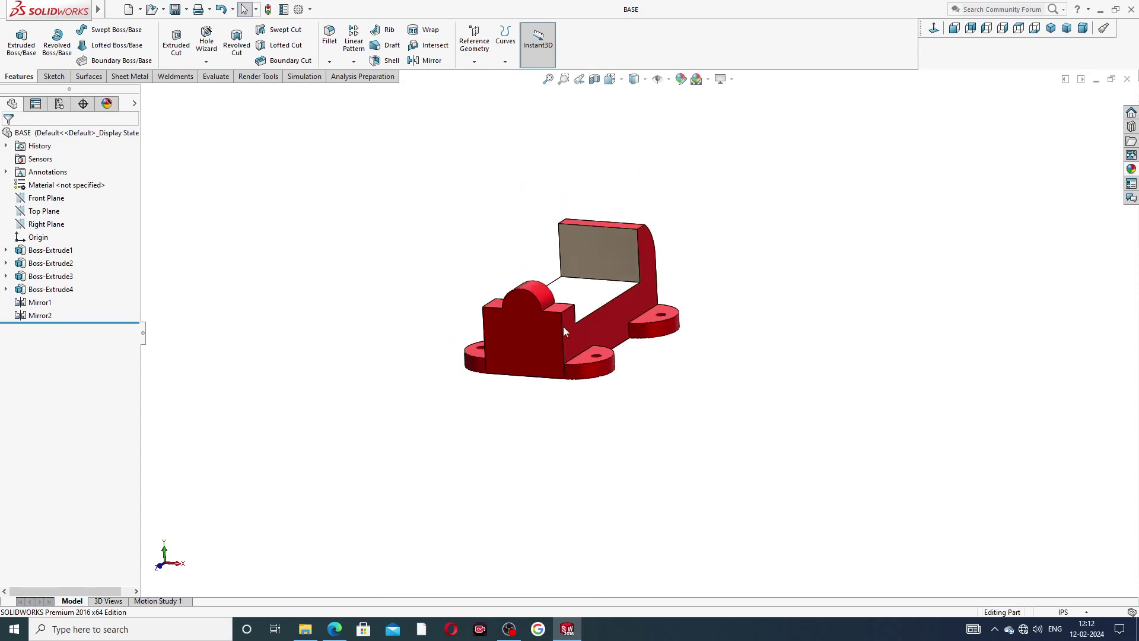
{"action": "middle_click_drag", "start_coordinate": [563, 330], "coordinate": [546, 344]}
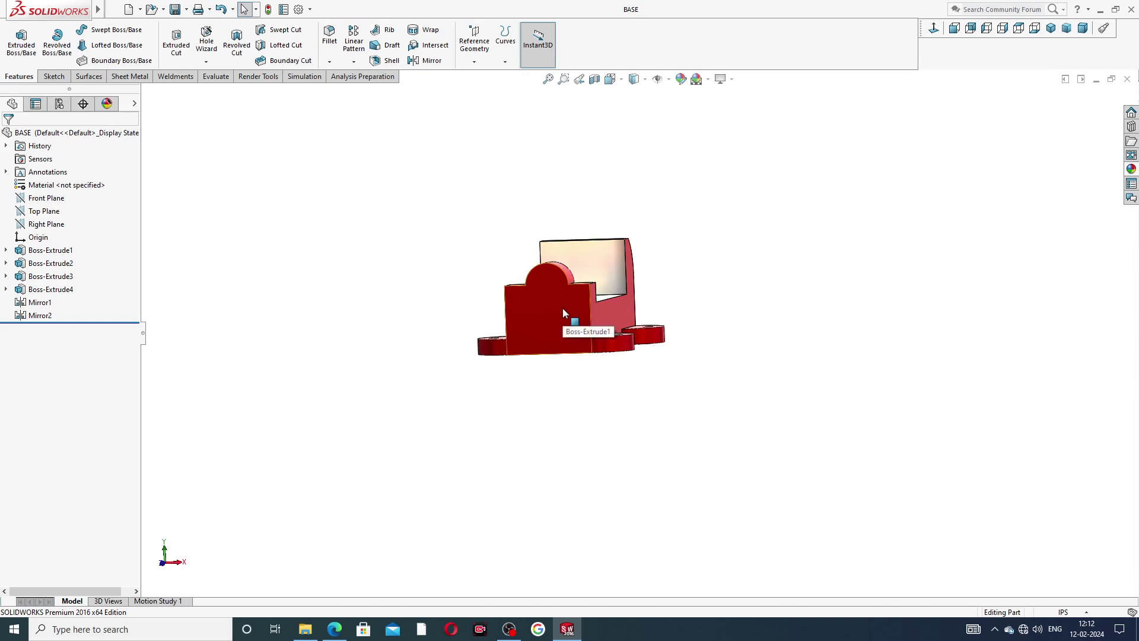
{"action": "scroll", "coordinate": [560, 271], "scroll_direction": "down", "scroll_amount": 3}
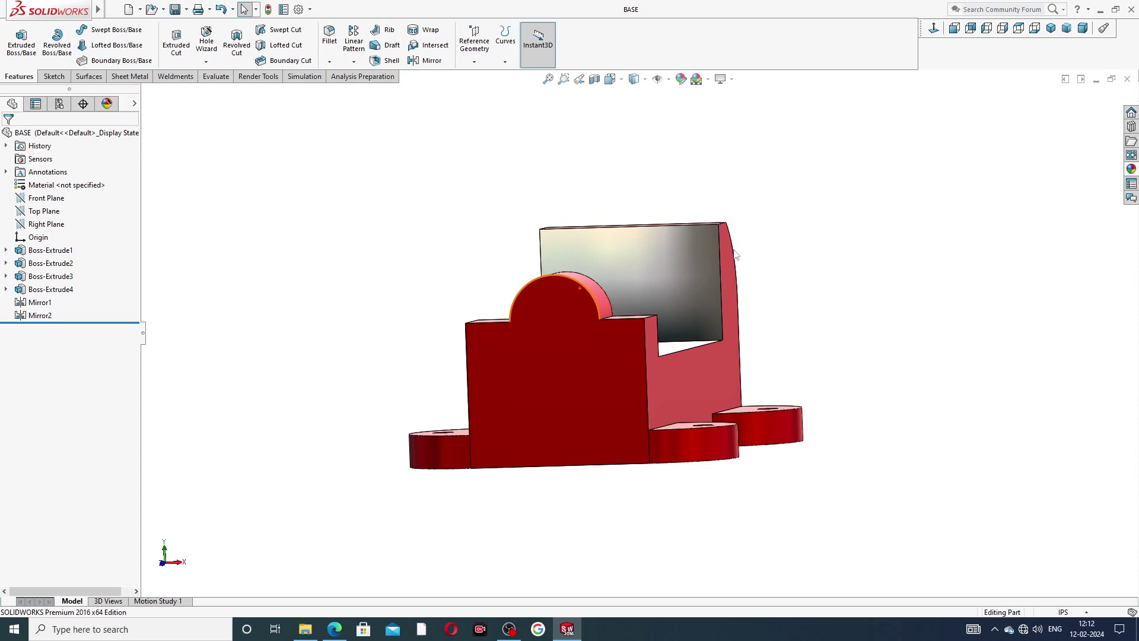
{"action": "left_click", "coordinate": [344, 578]}
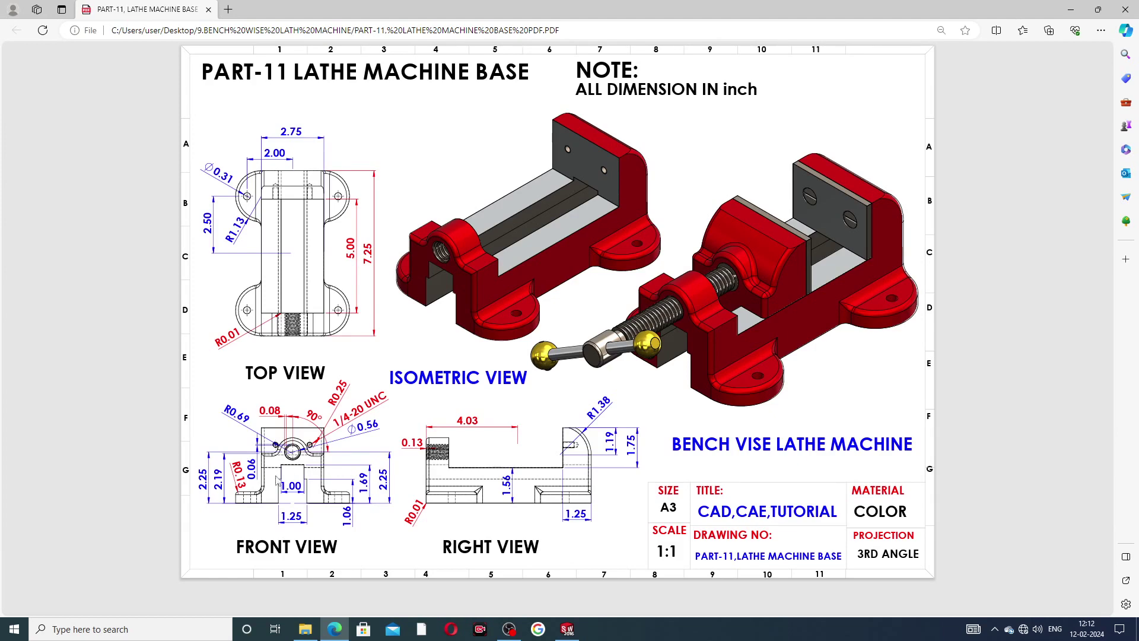
Switch back to SOLIDWORKS and open a new sketch on the flat end face with the rounded boss
{"action": "left_click", "coordinate": [567, 629]}
{"action": "left_click", "coordinate": [545, 371]}
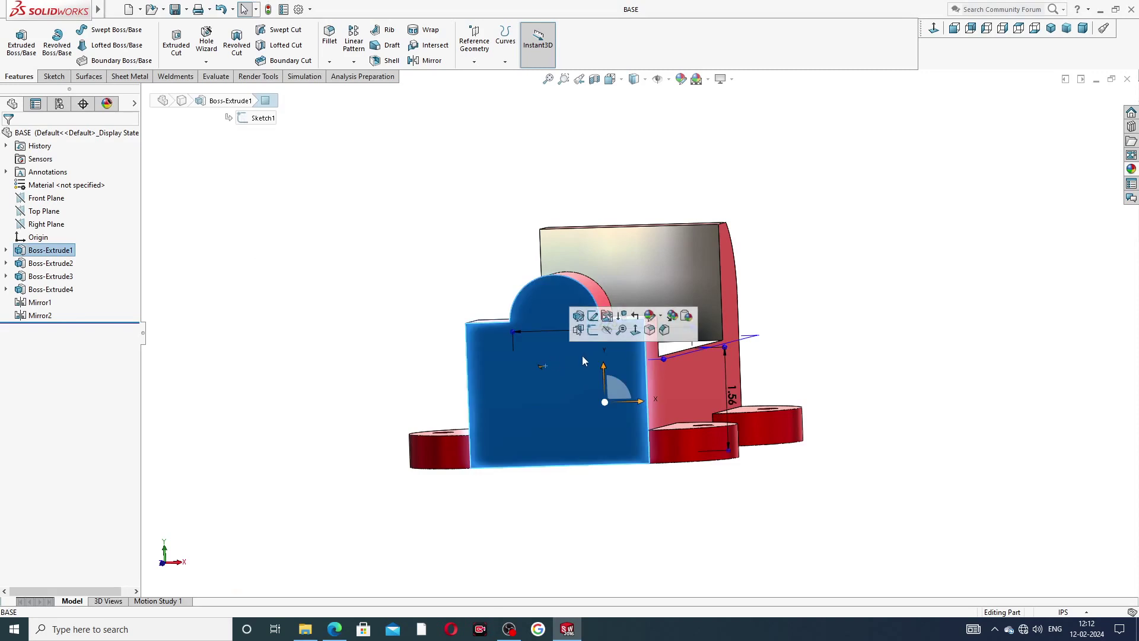
{"action": "left_click", "coordinate": [596, 334]}
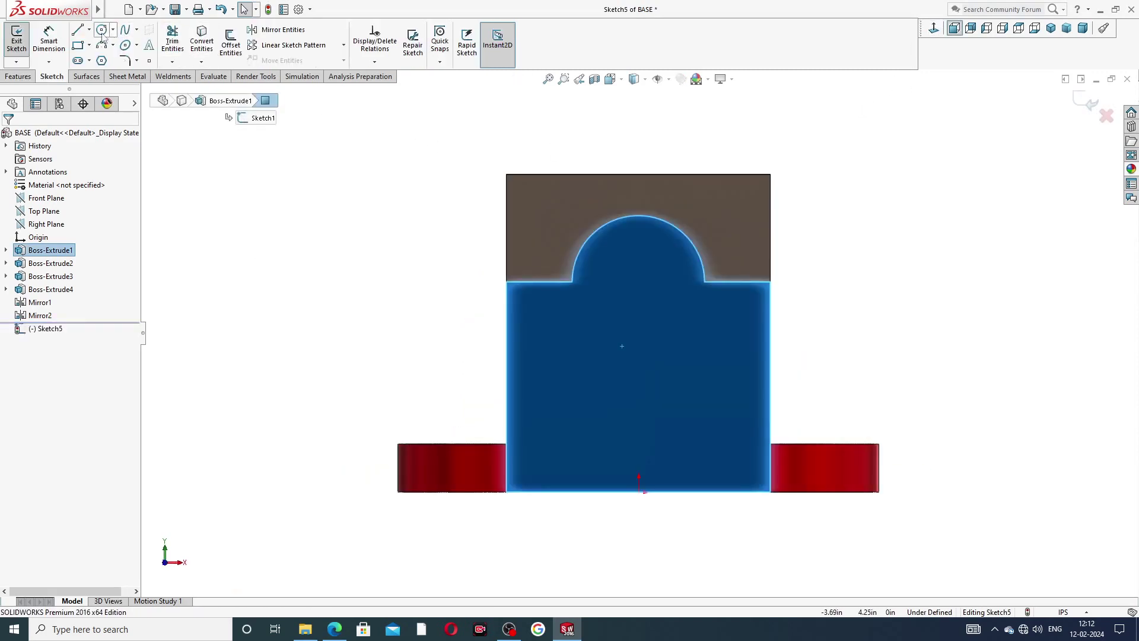
Sketch a closed stepped slot profile with lines on the end face, wide at the base's bottom edge and narrower above
{"action": "left_click", "coordinate": [78, 31]}
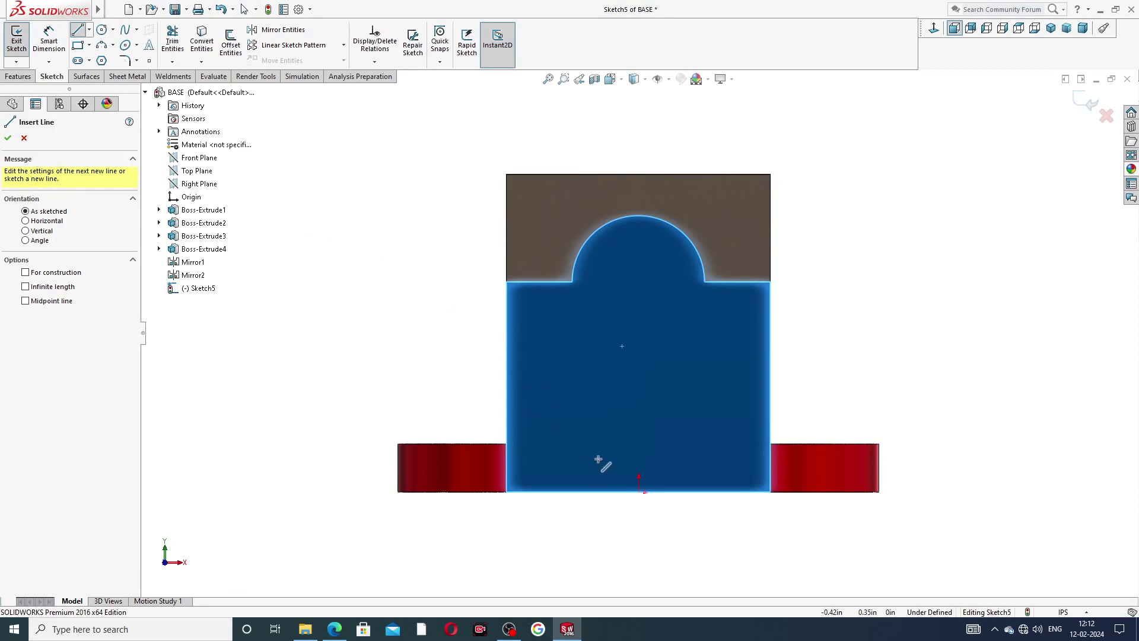
{"action": "left_click", "coordinate": [581, 492]}
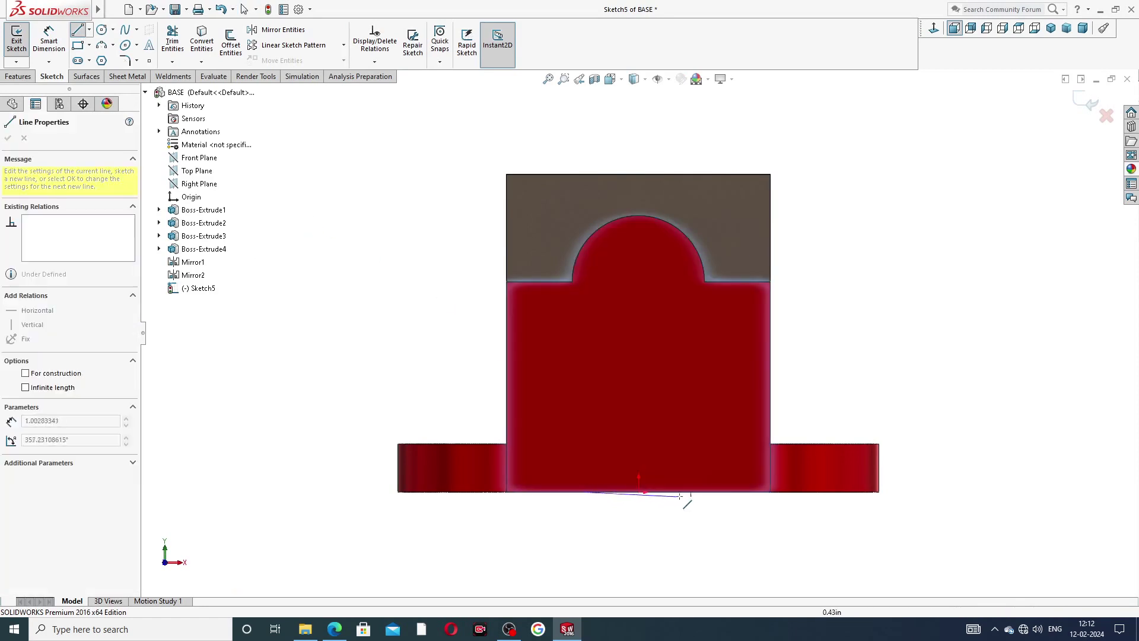
{"action": "left_click", "coordinate": [710, 492]}
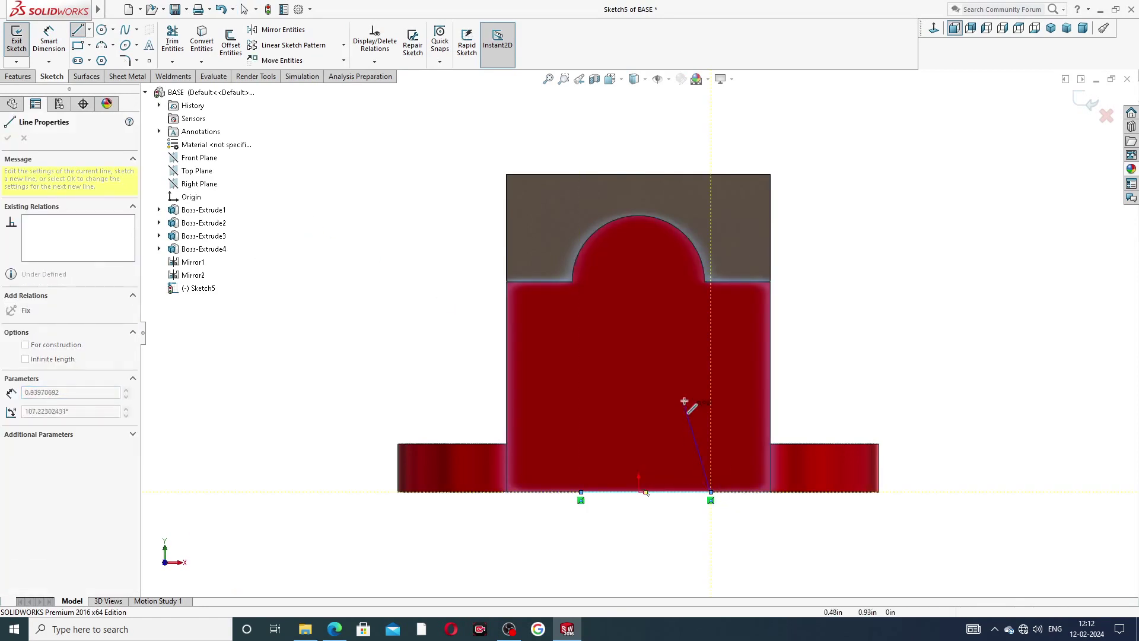
{"action": "left_click", "coordinate": [710, 358]}
{"action": "left_click", "coordinate": [681, 359]}
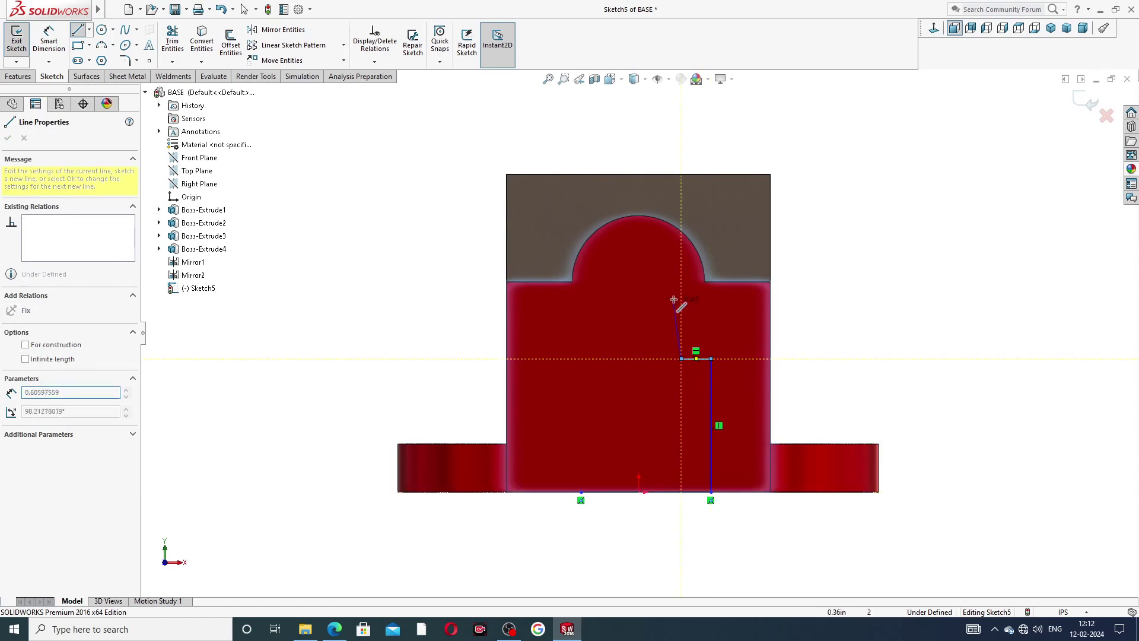
{"action": "left_click", "coordinate": [681, 284]}
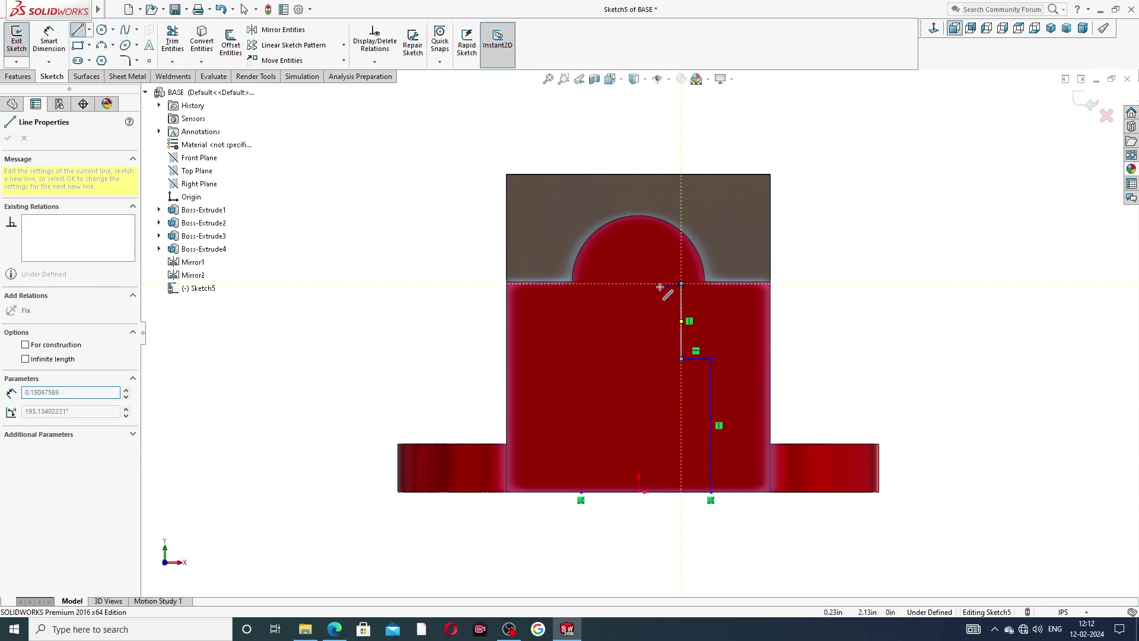
{"action": "left_click", "coordinate": [614, 283]}
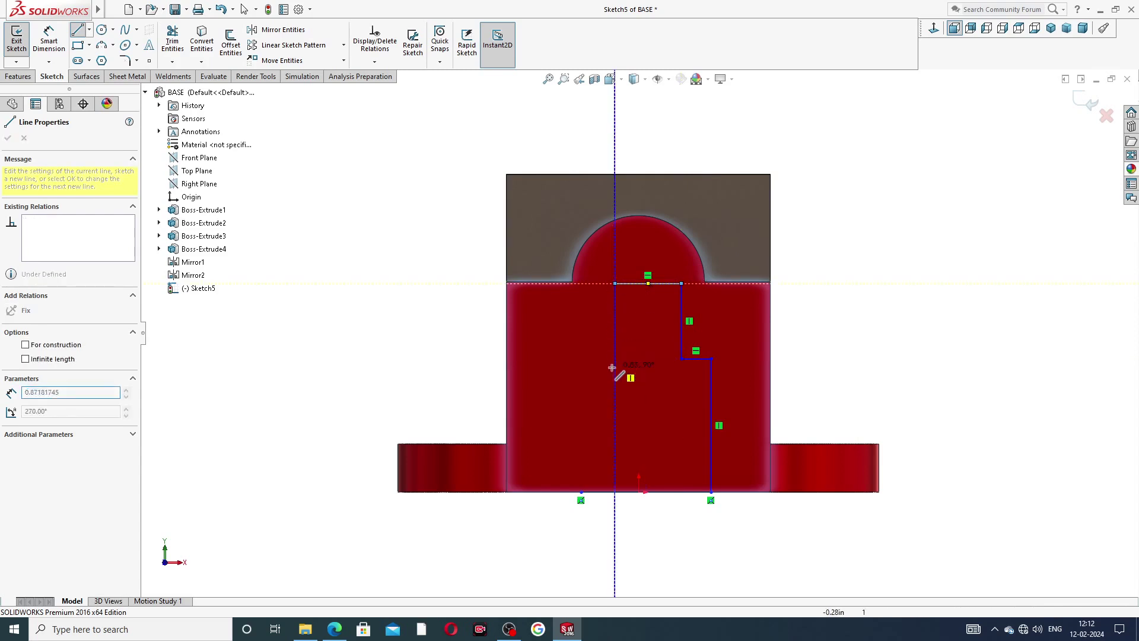
{"action": "left_click", "coordinate": [615, 359]}
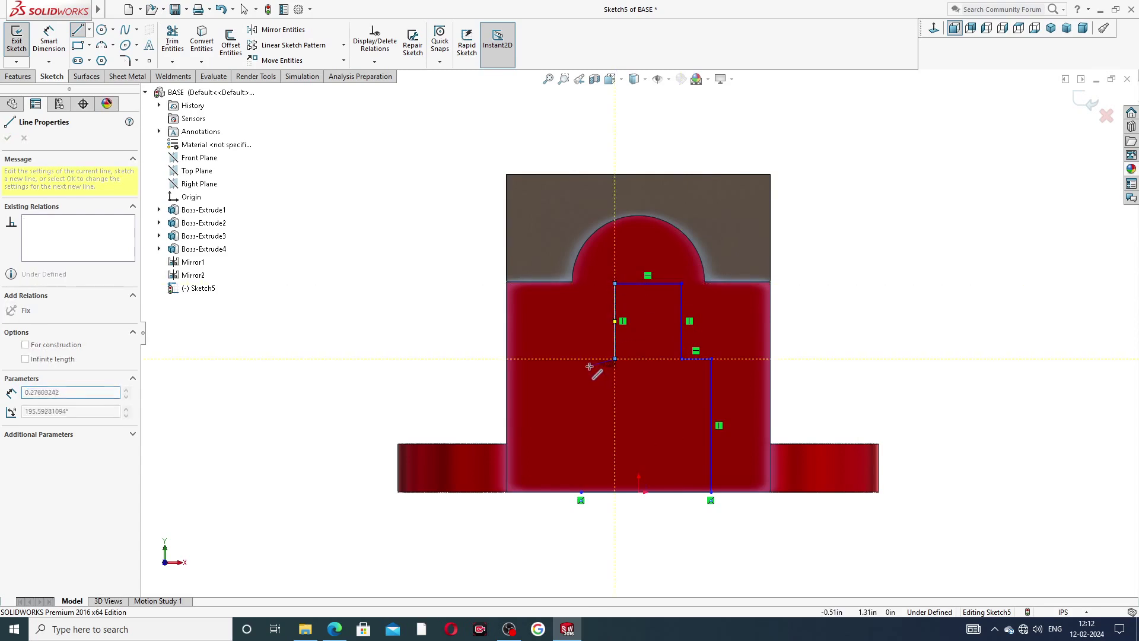
{"action": "left_click", "coordinate": [581, 358]}
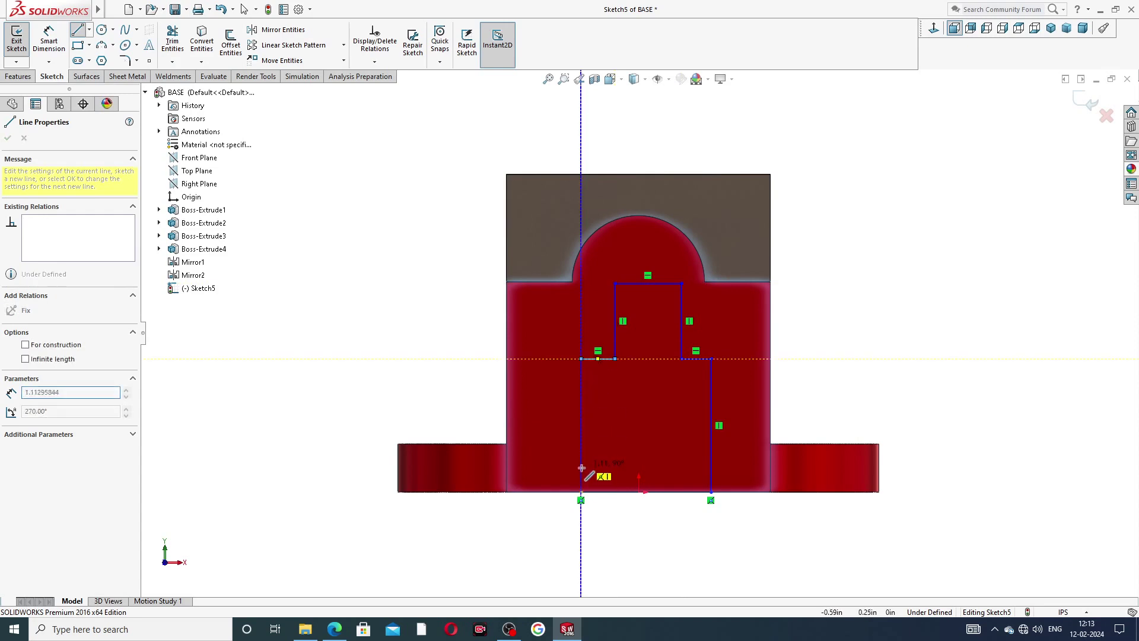
{"action": "left_click", "coordinate": [582, 492]}
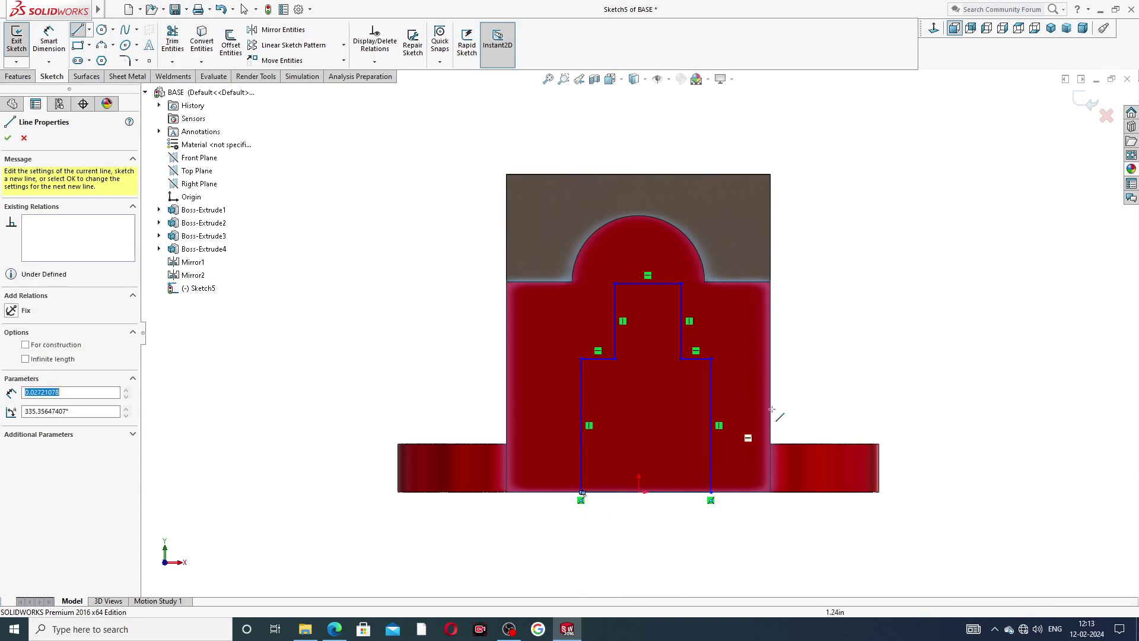
{"action": "right_click", "coordinate": [870, 355]}
{"action": "left_click", "coordinate": [897, 363]}
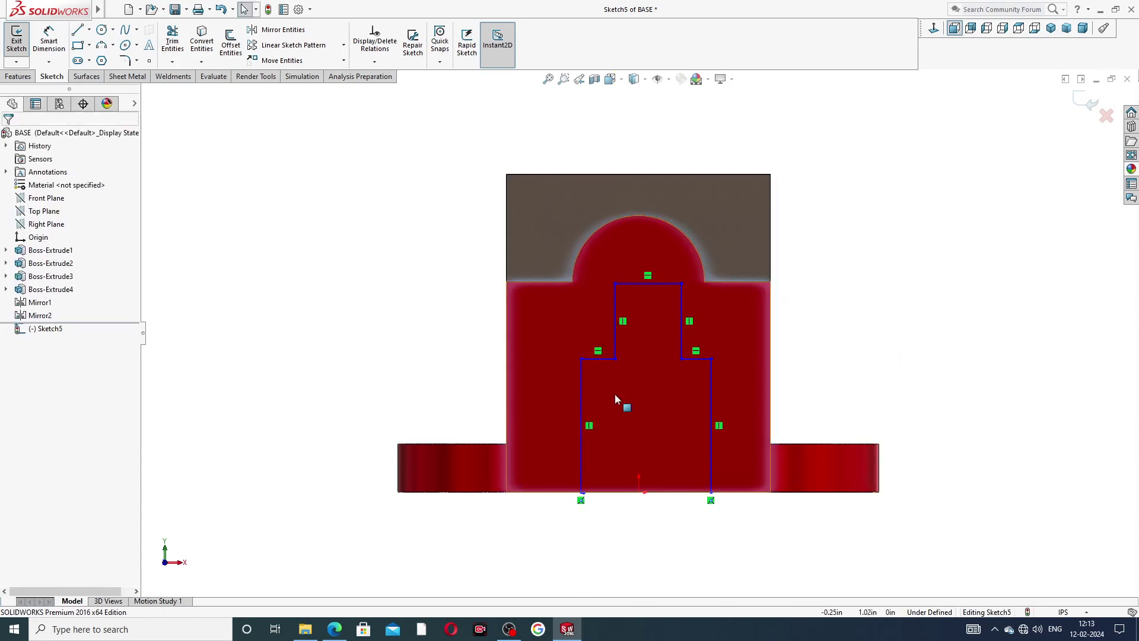
{"action": "mouse_move", "coordinate": [544, 390]}
{"action": "left_mouse_down"}
{"action": "mouse_move", "coordinate": [693, 398]}
{"action": "mouse_move", "coordinate": [738, 378]}
{"action": "left_mouse_up"}
{"action": "left_click", "coordinate": [834, 286]}
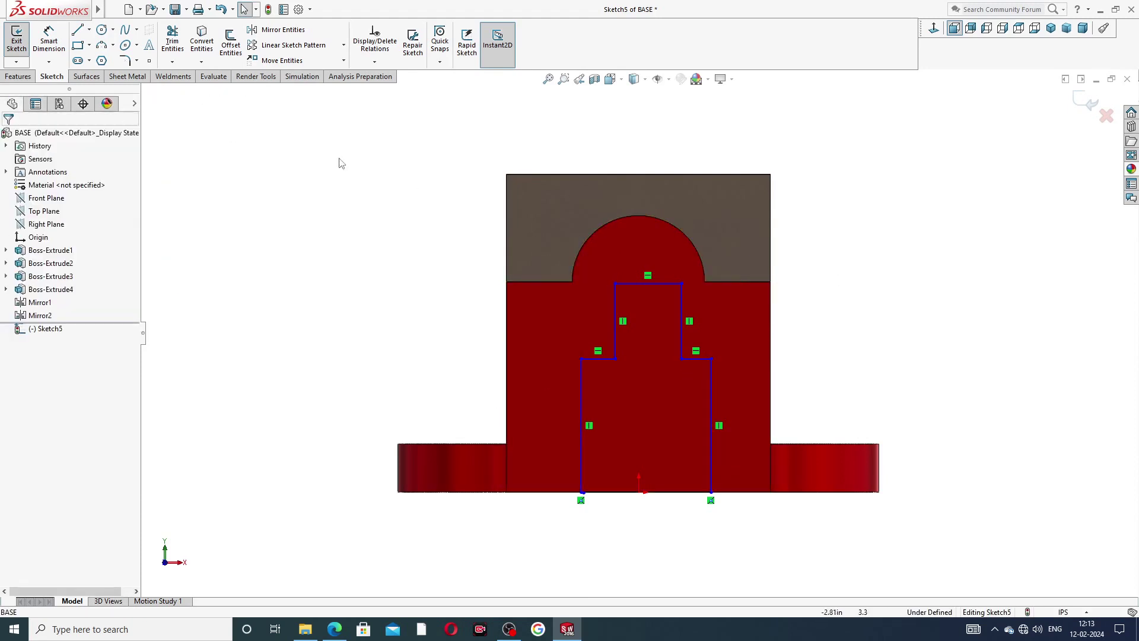
Draw a vertical centerline from the origin upward through the middle of the stepped slot profile
{"action": "left_click", "coordinate": [89, 30]}
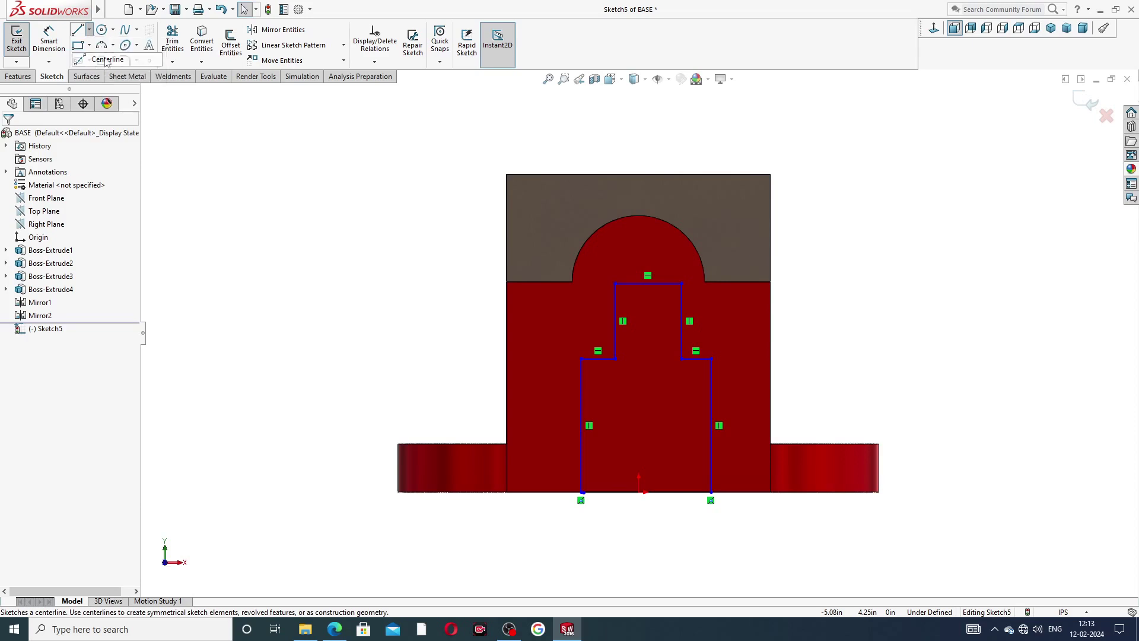
{"action": "left_click", "coordinate": [104, 58]}
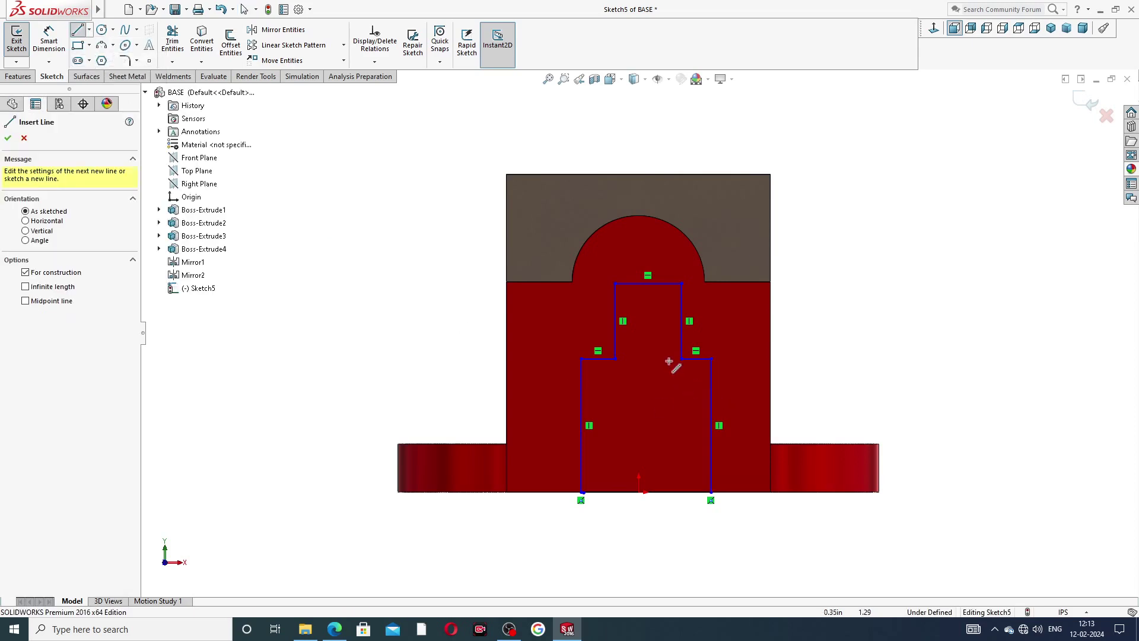
{"action": "left_click", "coordinate": [638, 493]}
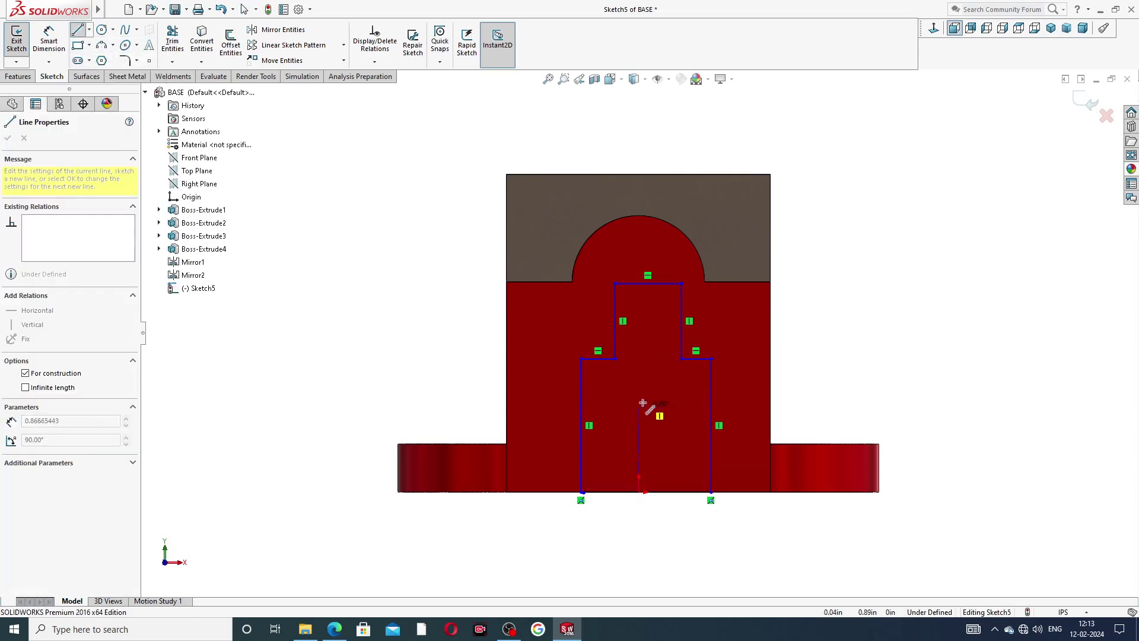
{"action": "left_click", "coordinate": [642, 339]}
{"action": "right_click", "coordinate": [808, 336]}
{"action": "left_click", "coordinate": [817, 353]}
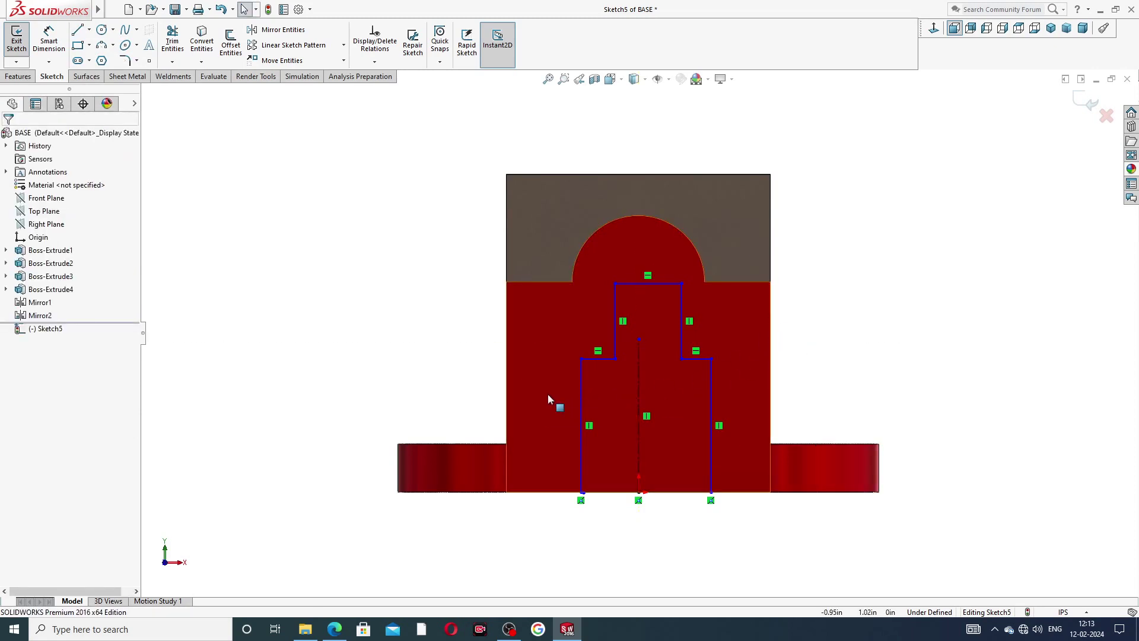
Make the two lower vertical lines of the slot profile symmetric about the vertical centerline
{"action": "left_click_drag", "start_coordinate": [549, 398], "coordinate": [742, 379]}
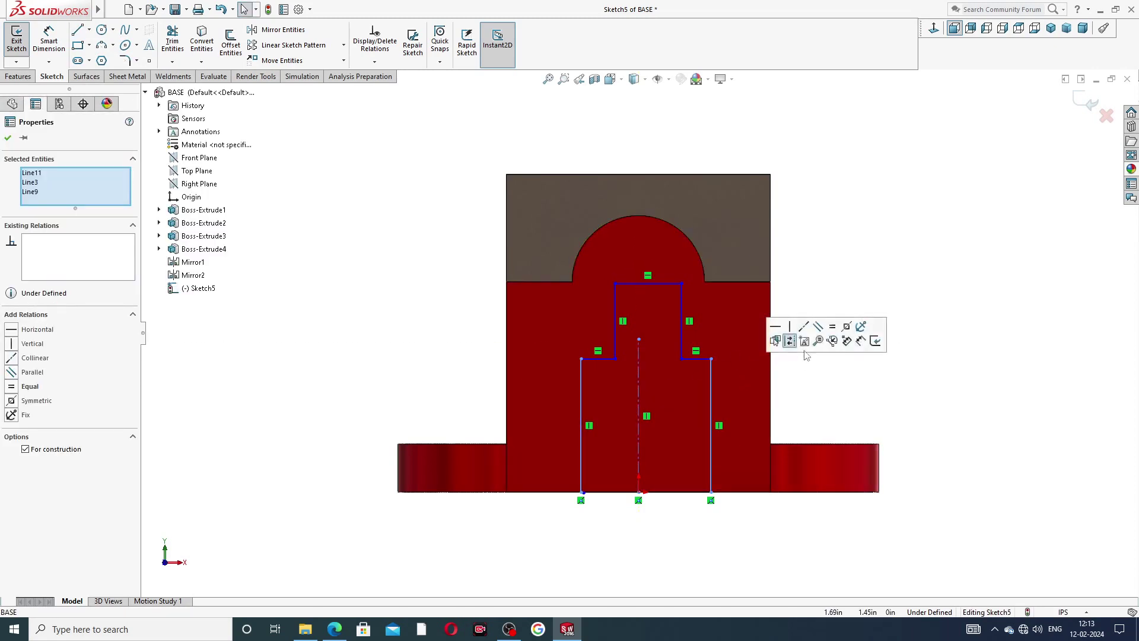
{"action": "left_click", "coordinate": [845, 330]}
{"action": "left_click", "coordinate": [841, 376]}
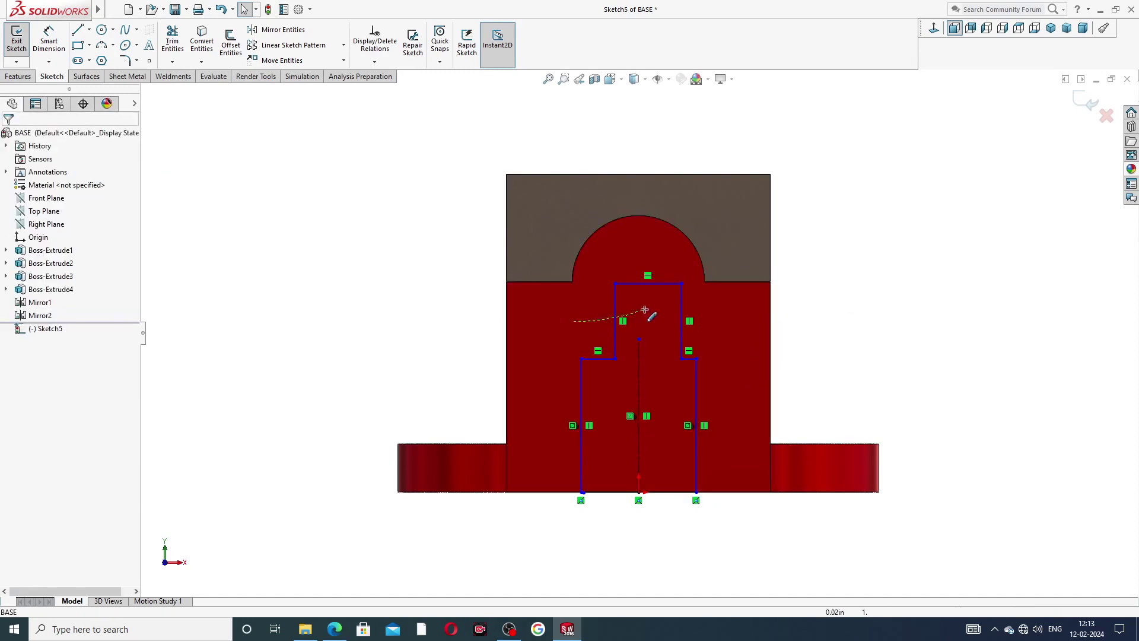
{"action": "left_click_drag", "start_coordinate": [644, 309], "coordinate": [667, 300]}
{"action": "left_click", "coordinate": [812, 326]}
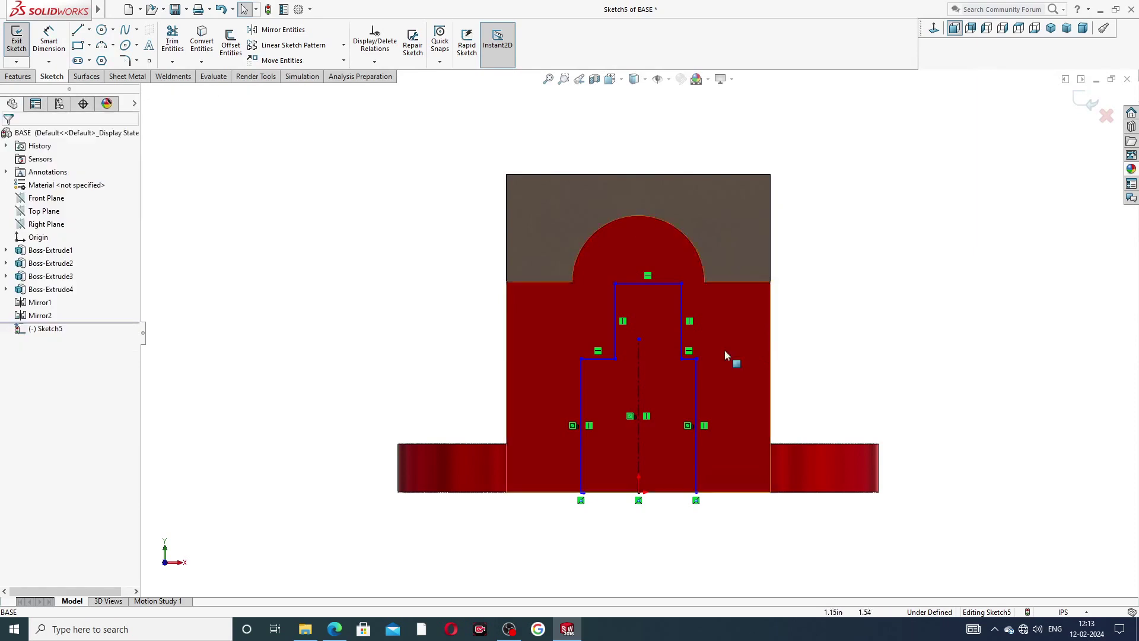
Extend the centerline's upper end past the profile's top line and make the two upper vertical lines symmetric about it
{"action": "left_click_drag", "start_coordinate": [638, 339], "coordinate": [638, 278]}
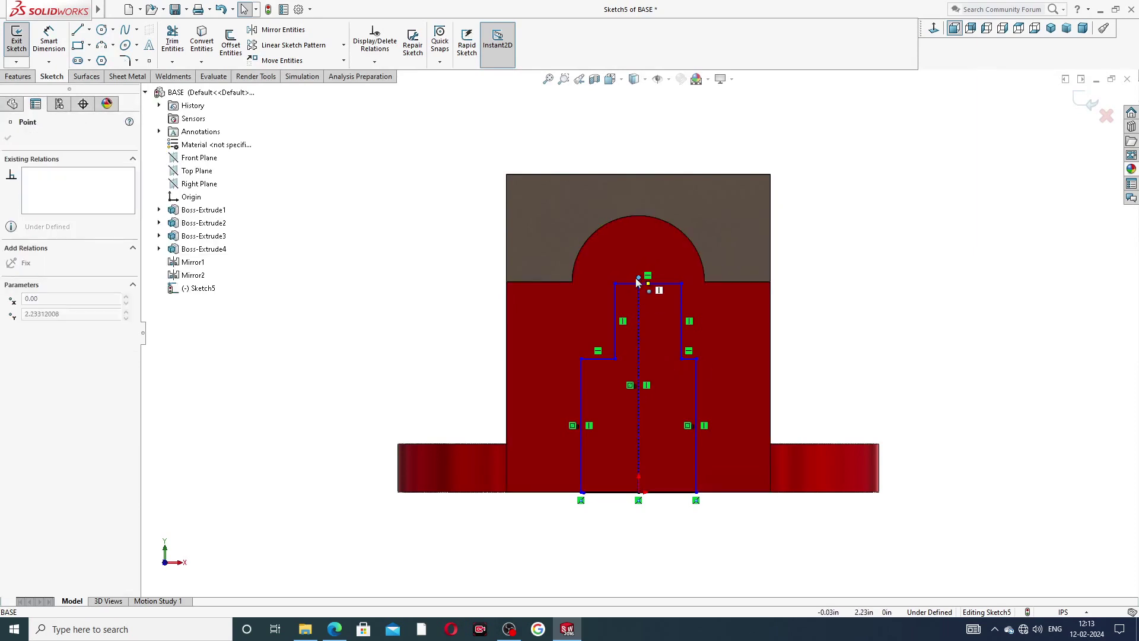
{"action": "left_click", "coordinate": [829, 351]}
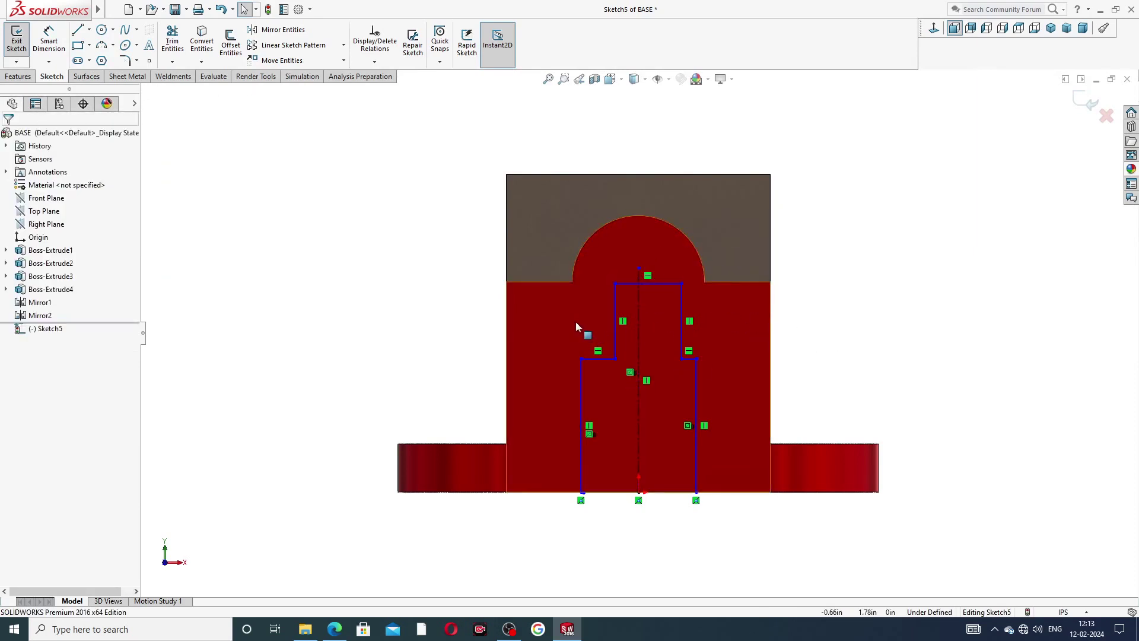
{"action": "mouse_move", "coordinate": [575, 326]}
{"action": "left_mouse_down"}
{"action": "mouse_move", "coordinate": [718, 318]}
{"action": "mouse_move", "coordinate": [714, 301]}
{"action": "left_mouse_up"}
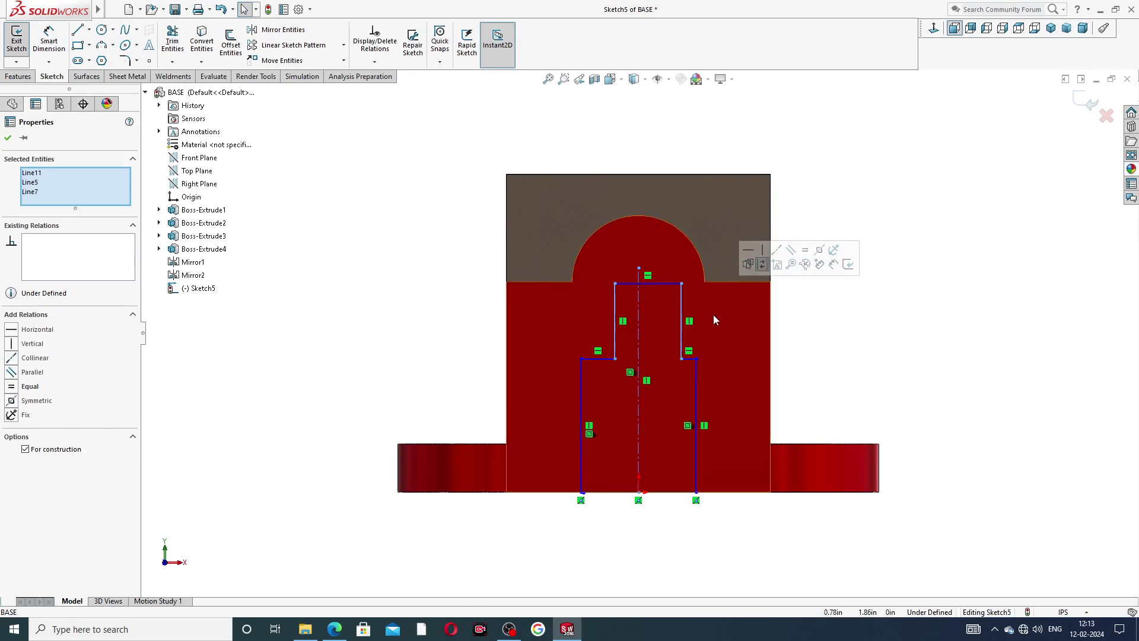
{"action": "left_click", "coordinate": [799, 316]}
{"action": "mouse_move", "coordinate": [590, 304]}
{"action": "left_mouse_down"}
{"action": "mouse_move", "coordinate": [691, 304]}
{"action": "mouse_move", "coordinate": [714, 293]}
{"action": "left_mouse_up"}
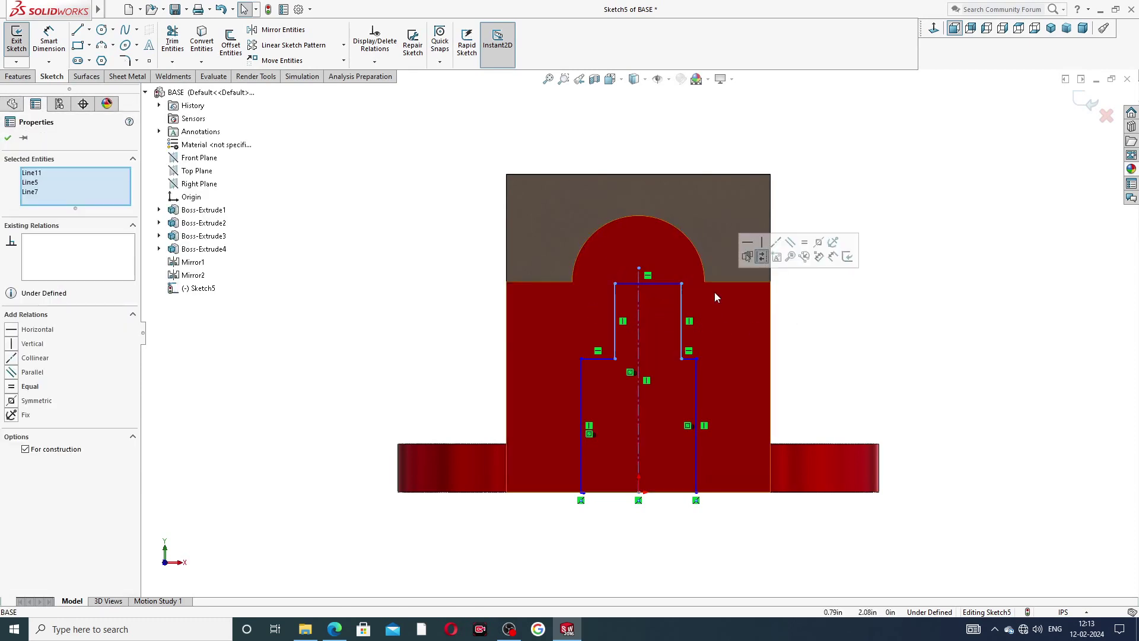
{"action": "left_click", "coordinate": [818, 242]}
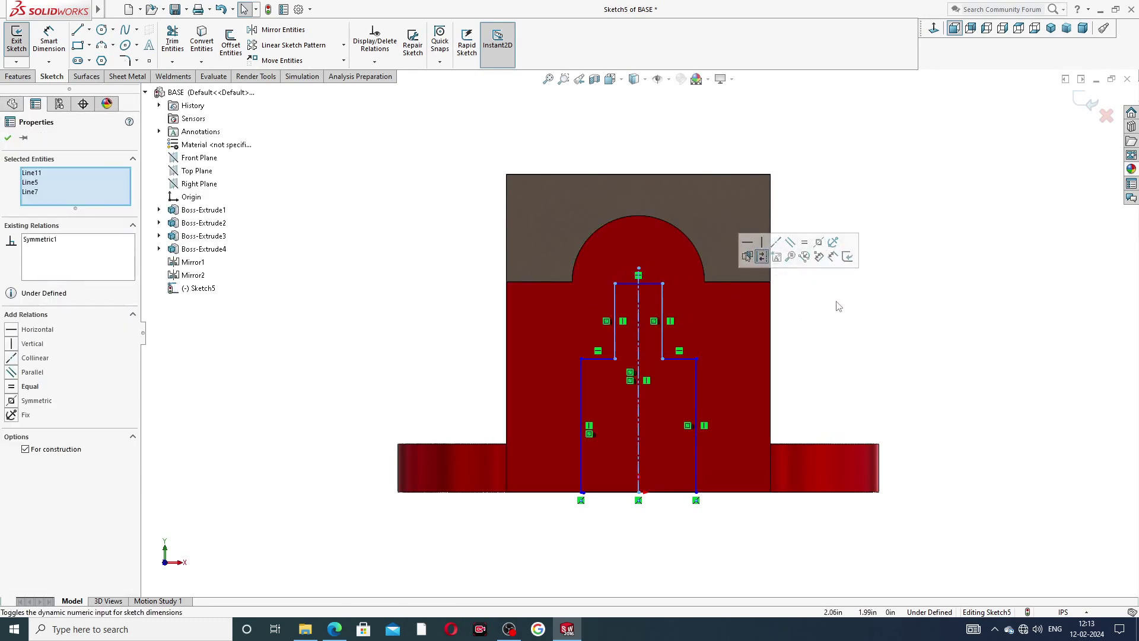
{"action": "left_click", "coordinate": [839, 306]}
Dimension the top line of the slot profile to a width of 1.00 in
{"action": "scroll", "coordinate": [661, 300], "scroll_direction": "down", "scroll_amount": 2}
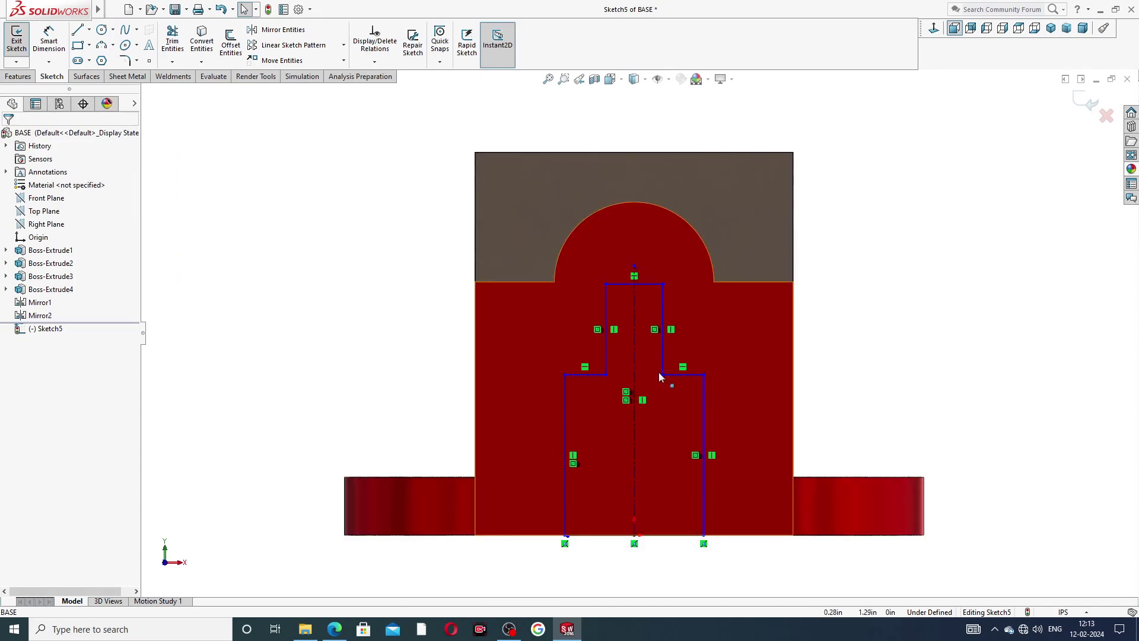
{"action": "left_click", "coordinate": [49, 40]}
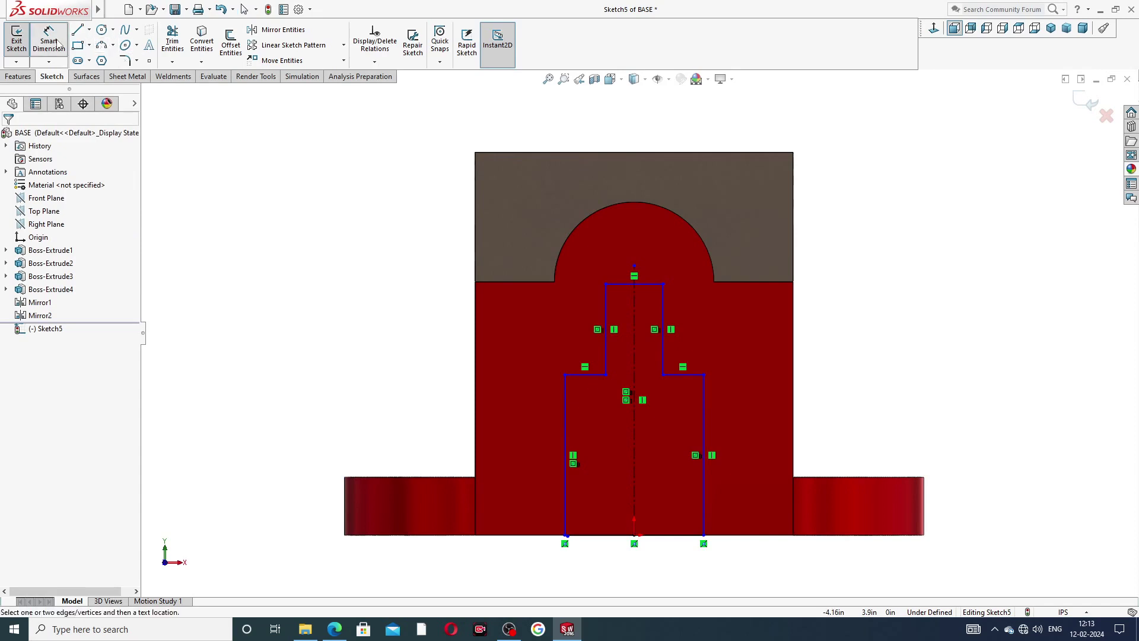
{"action": "left_click", "coordinate": [614, 284]}
{"action": "left_click", "coordinate": [634, 245]}
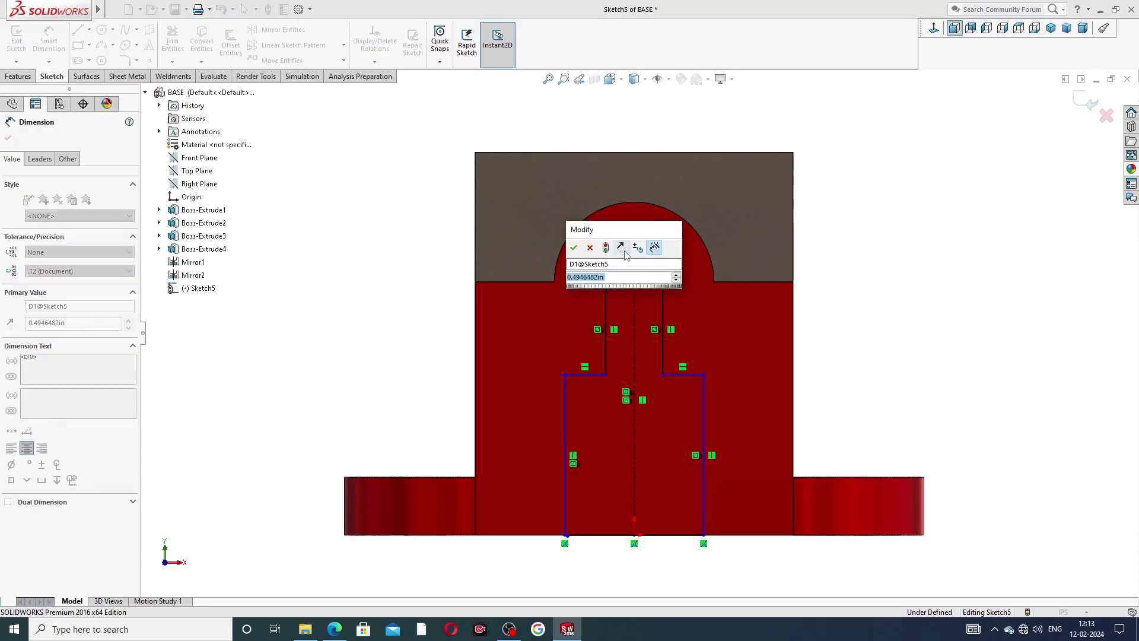
{"action": "type", "text": "1"}
{"action": "key", "text": "Return"}
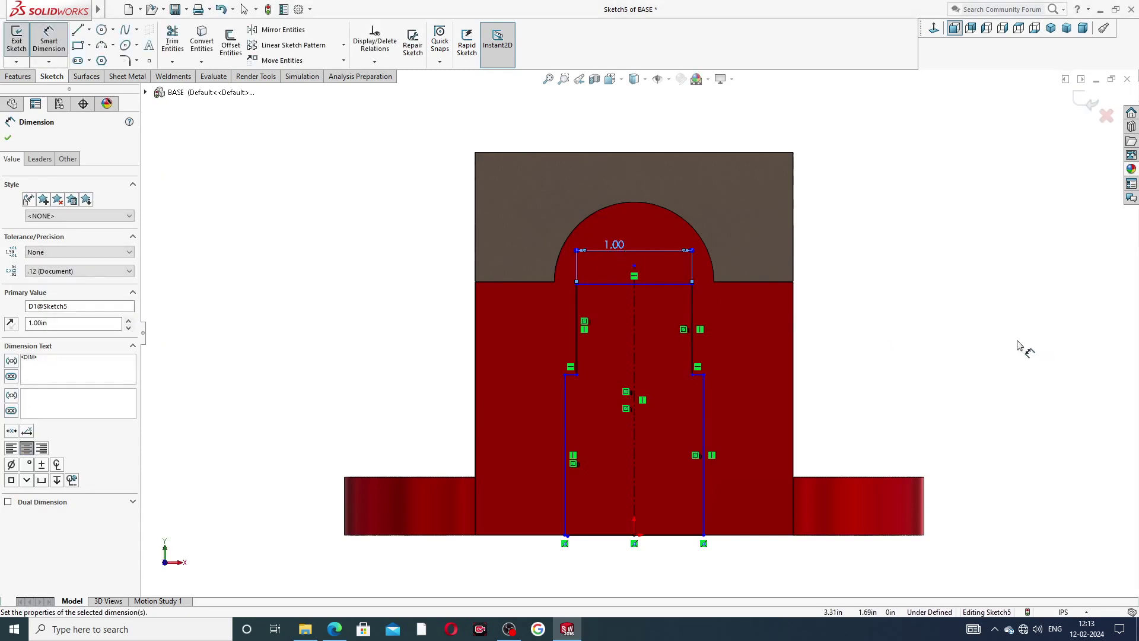
Dimension the bottom line of the slot profile to a width of 1.25 in
{"action": "left_click", "coordinate": [677, 536]}
{"action": "left_click", "coordinate": [640, 557]}
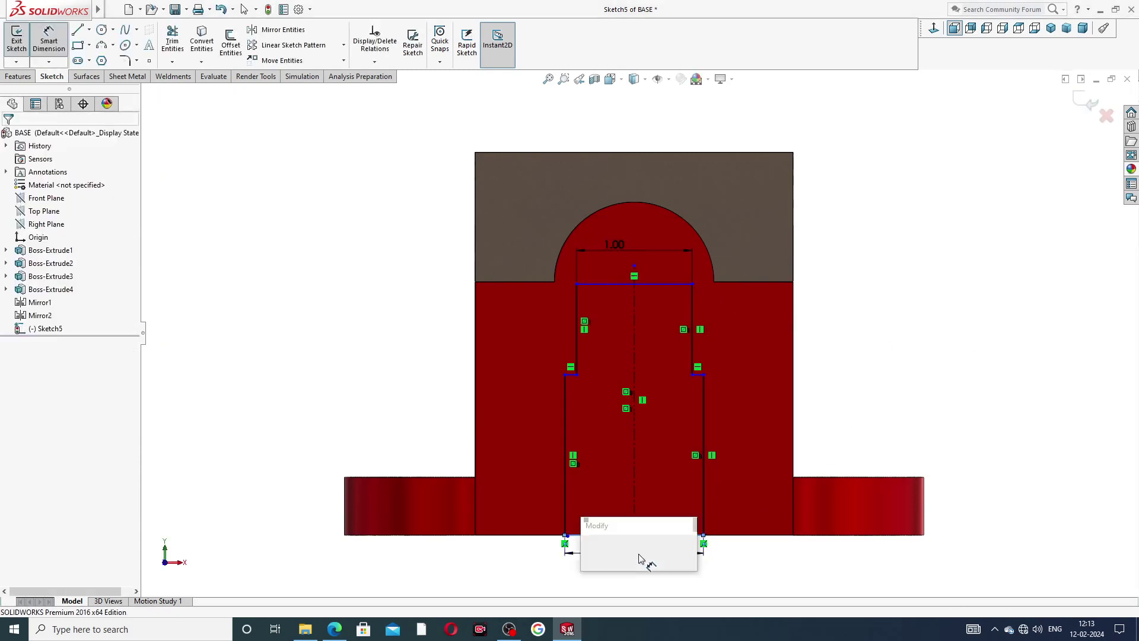
{"action": "type", "text": "1.25"}
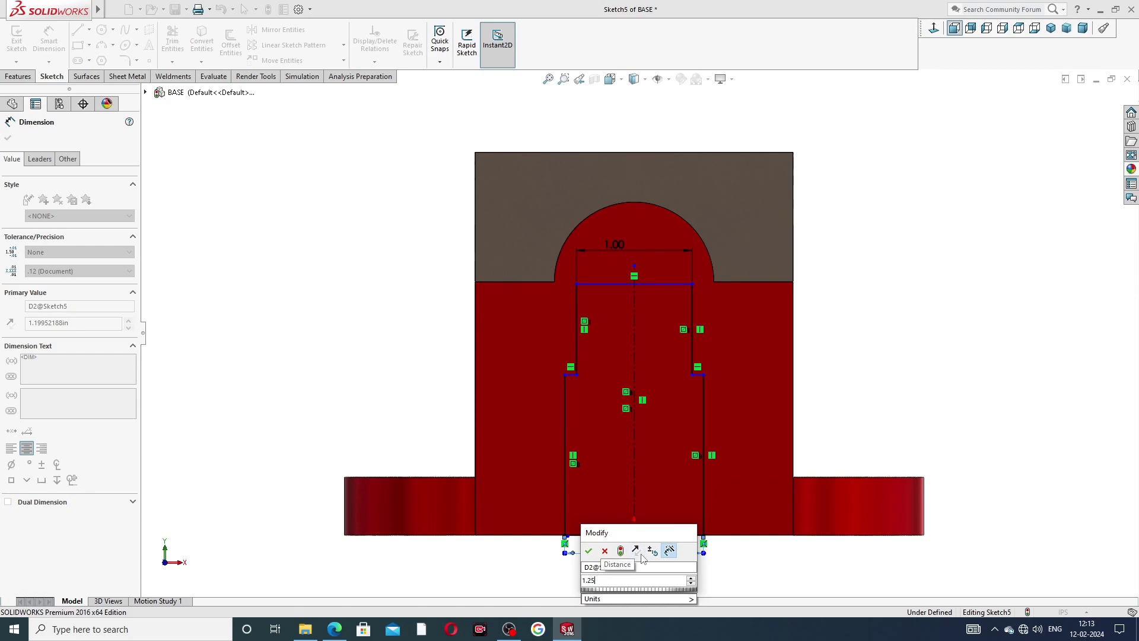
{"action": "key", "text": "Return"}
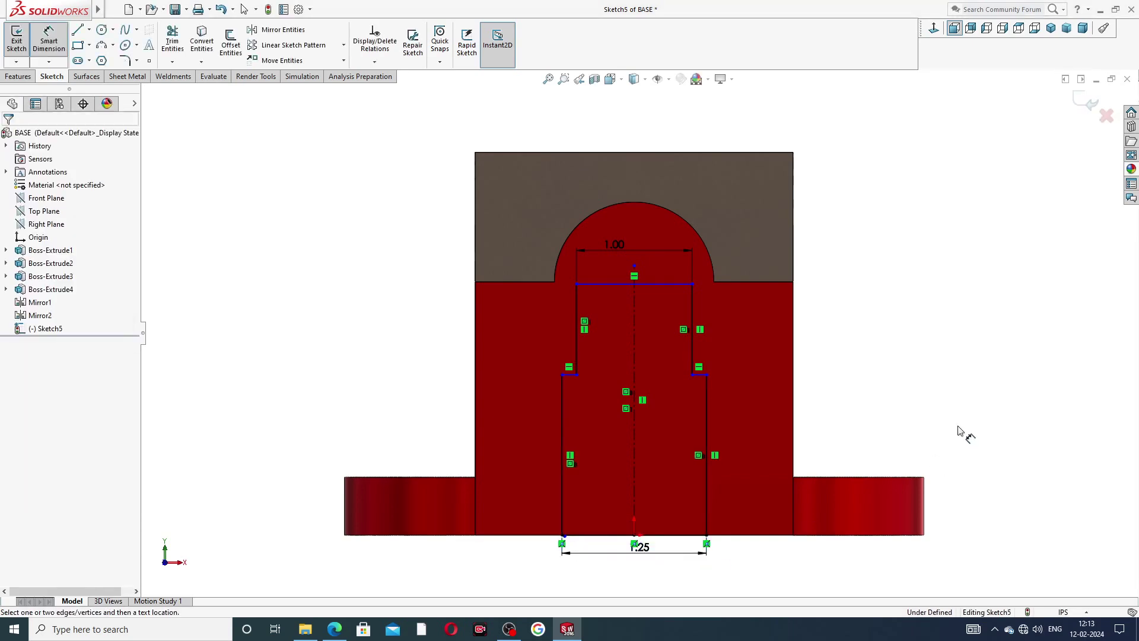
Dimension the slot profile's overall height between its top and bottom lines as 1.69 in, checking the front view in the Edge PDF
{"action": "scroll", "coordinate": [682, 326], "scroll_direction": "up", "scroll_amount": 2}
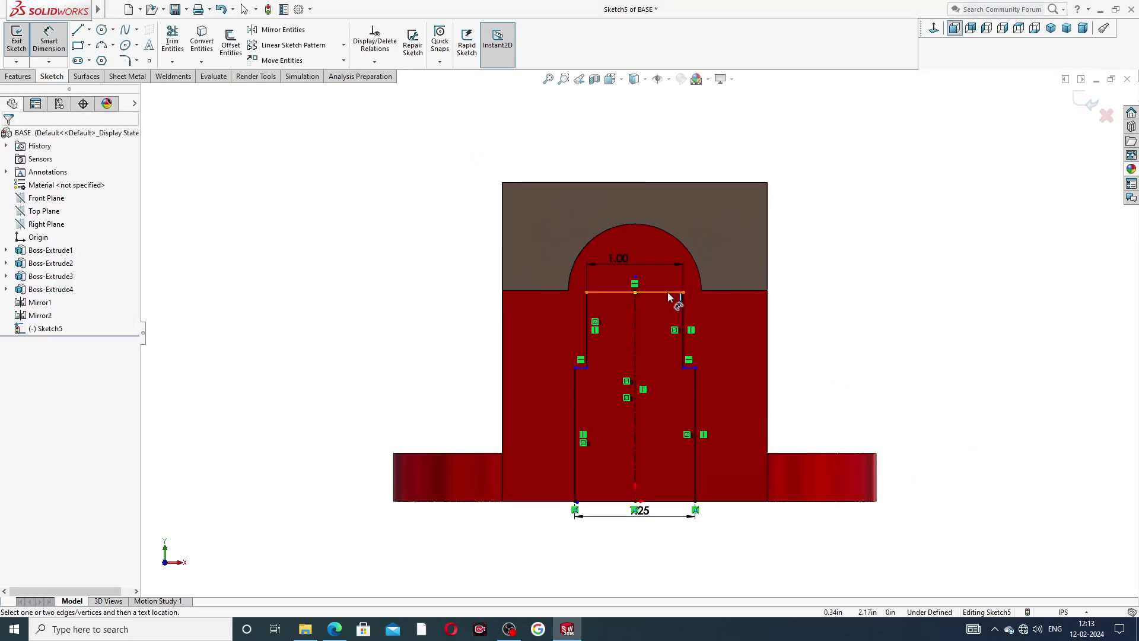
{"action": "left_click", "coordinate": [674, 293]}
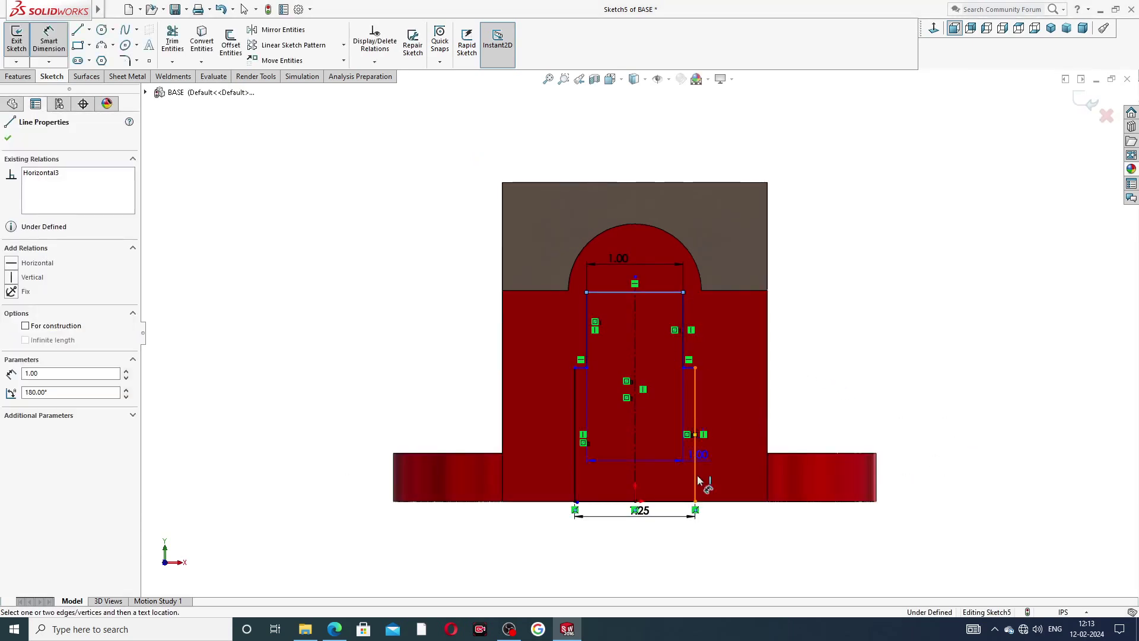
{"action": "left_click", "coordinate": [669, 506]}
{"action": "left_click", "coordinate": [937, 439]}
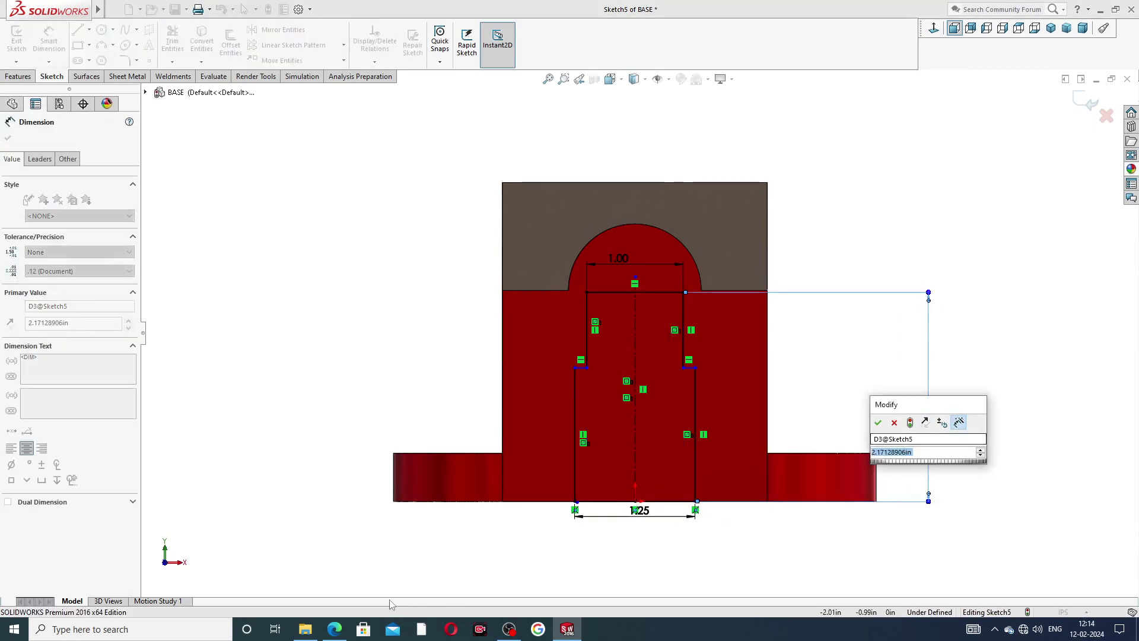
{"action": "left_click", "coordinate": [344, 631]}
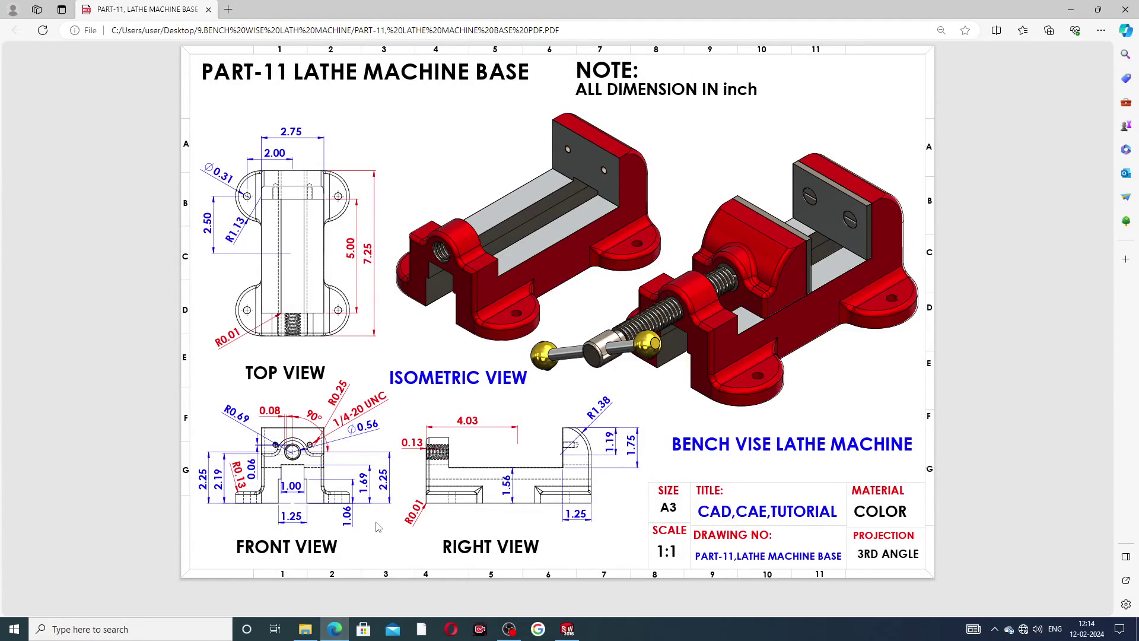
{"action": "left_click", "coordinate": [346, 622]}
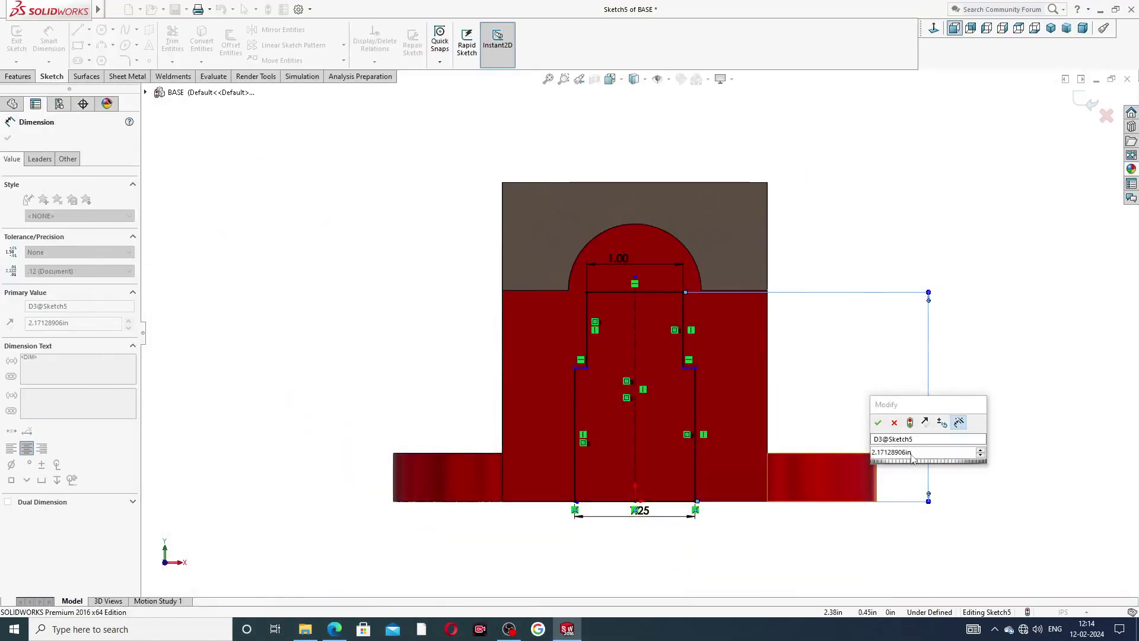
{"action": "left_click_drag", "start_coordinate": [912, 455], "coordinate": [865, 462]}
{"action": "type", "text": "1"}
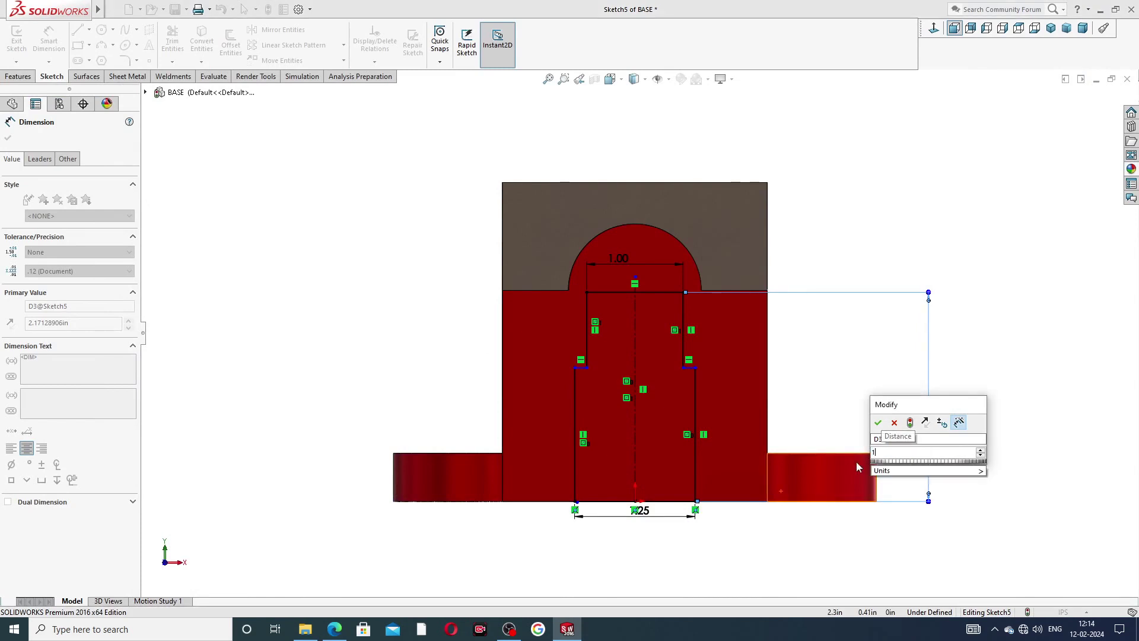
{"action": "type", "text": ".69"}
{"action": "key", "text": "Return"}
{"action": "left_click", "coordinate": [1008, 362]}
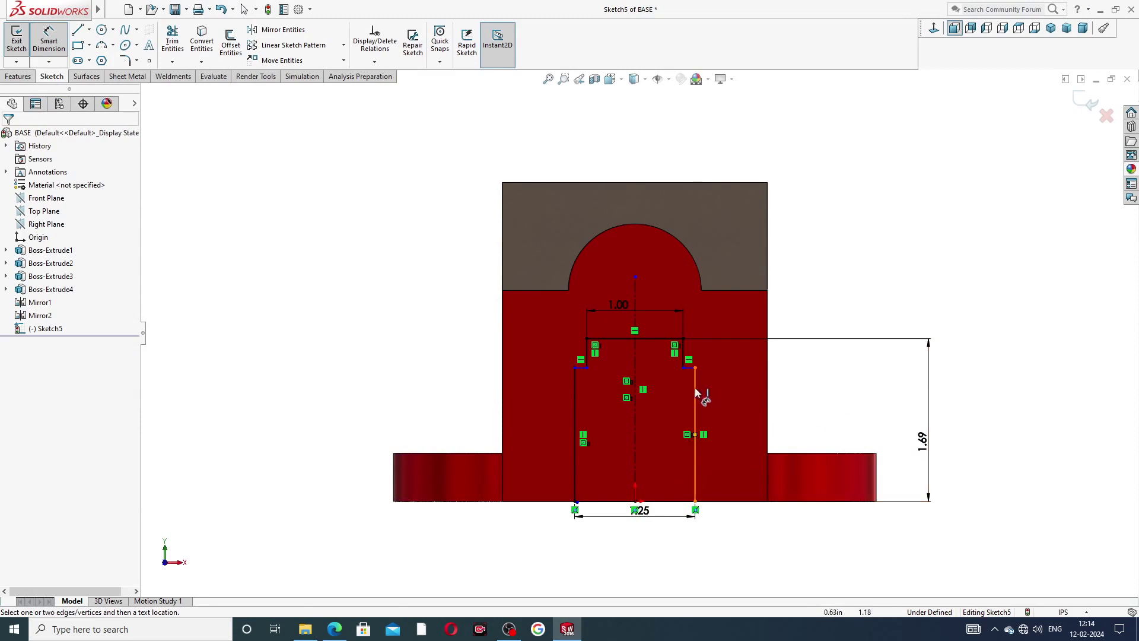
Dimension the right step's height above the profile's bottom line as 1.06 in and end dimensioning
{"action": "scroll", "coordinate": [695, 380], "scroll_direction": "down", "scroll_amount": 3}
{"action": "left_click", "coordinate": [681, 357]}
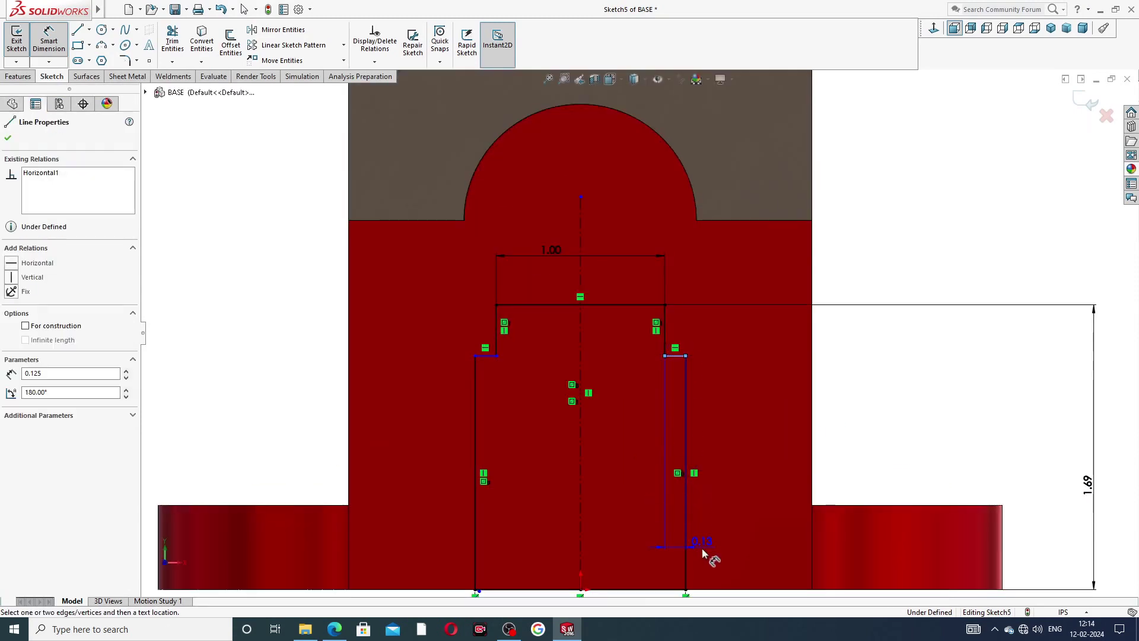
{"action": "scroll", "coordinate": [706, 551], "scroll_direction": "up", "scroll_amount": 1}
{"action": "left_click", "coordinate": [666, 547]}
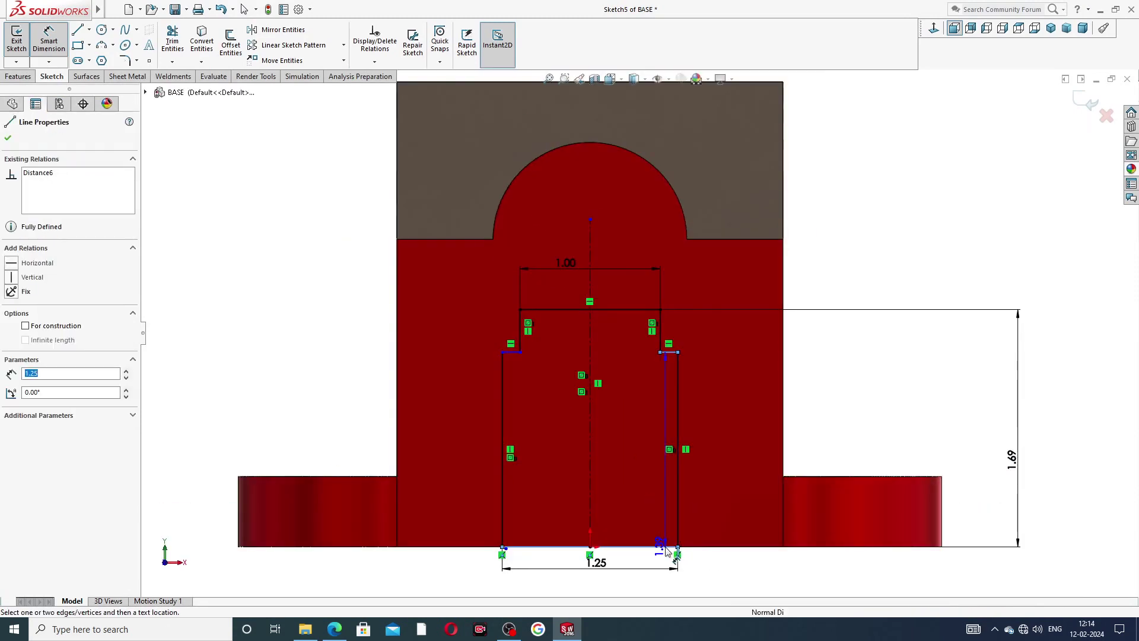
{"action": "left_click", "coordinate": [973, 473]}
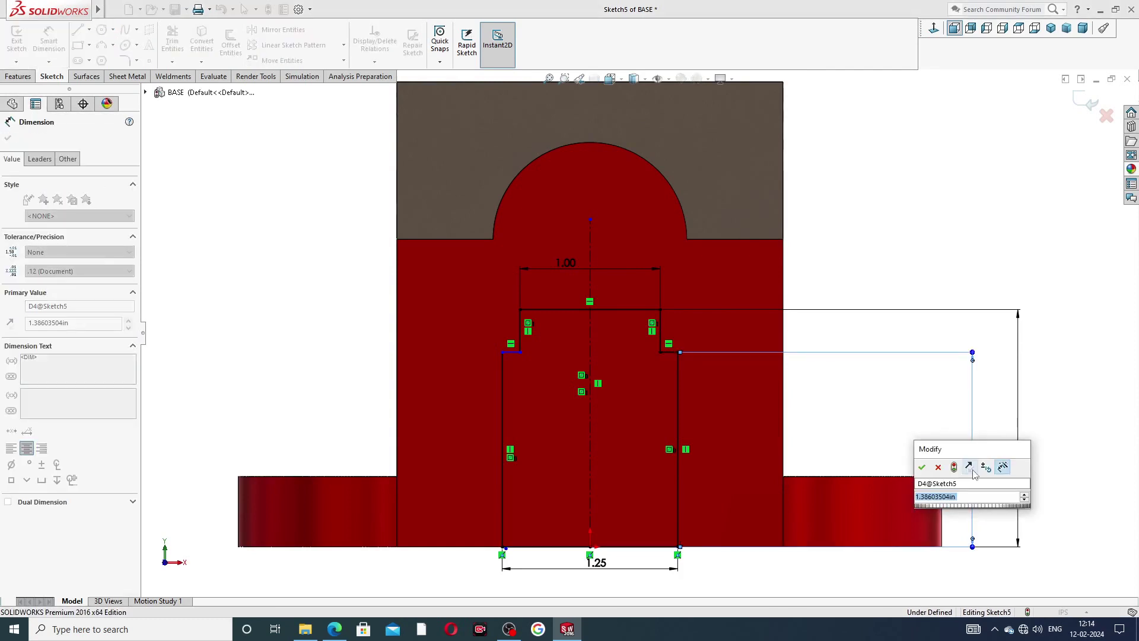
{"action": "type", "text": "1.0"}
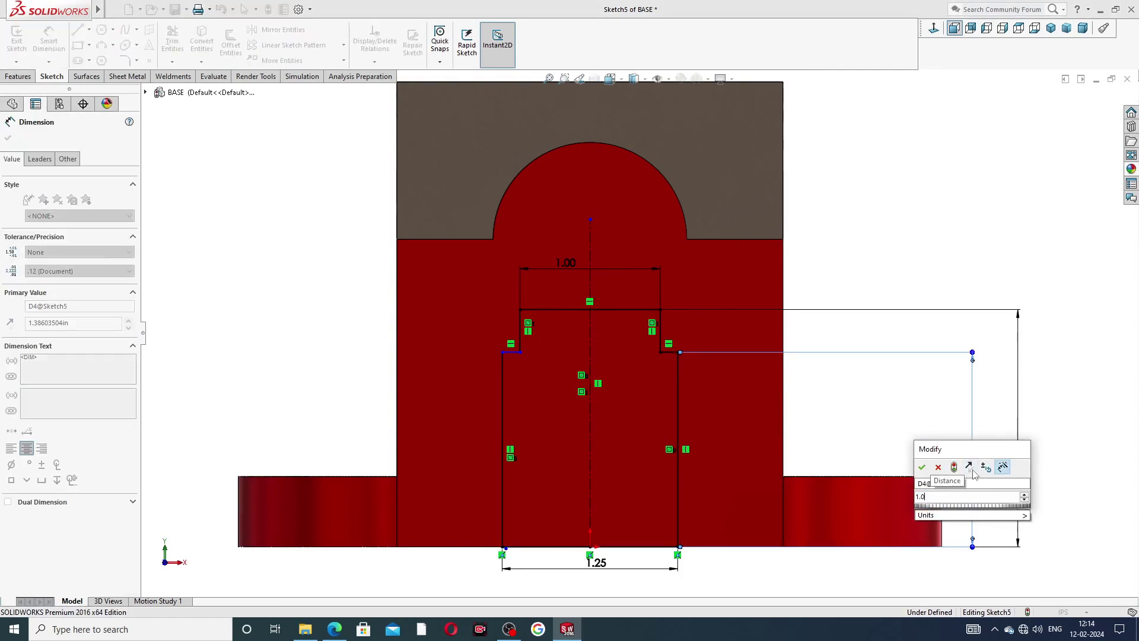
{"action": "type", "text": "6"}
{"action": "key", "text": "Return"}
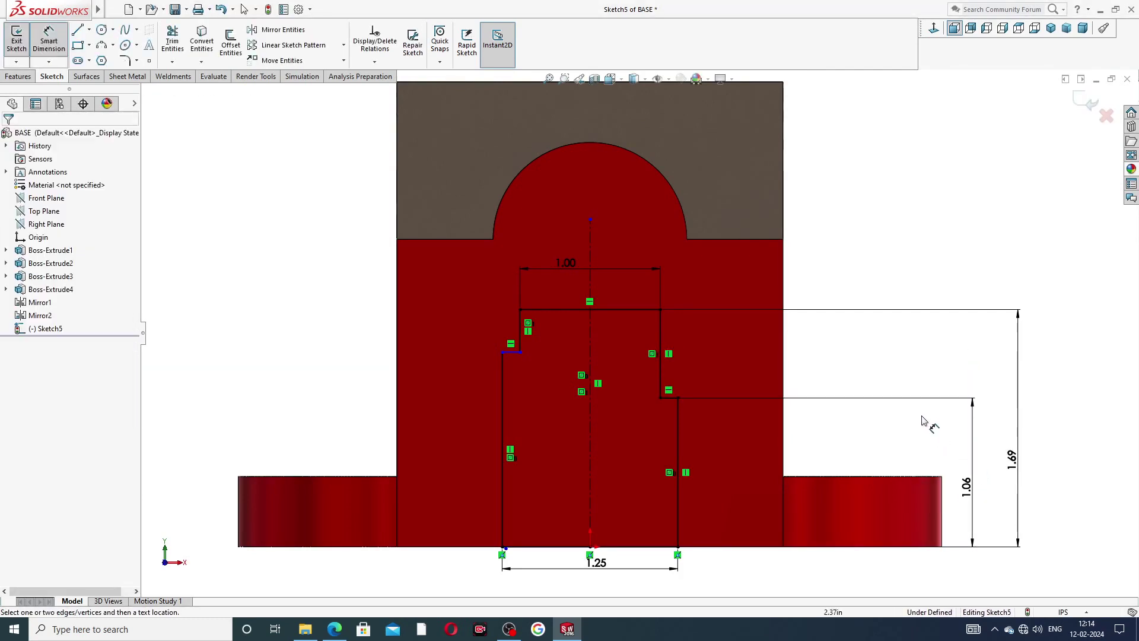
{"action": "right_click", "coordinate": [888, 295]}
{"action": "left_click", "coordinate": [925, 177]}
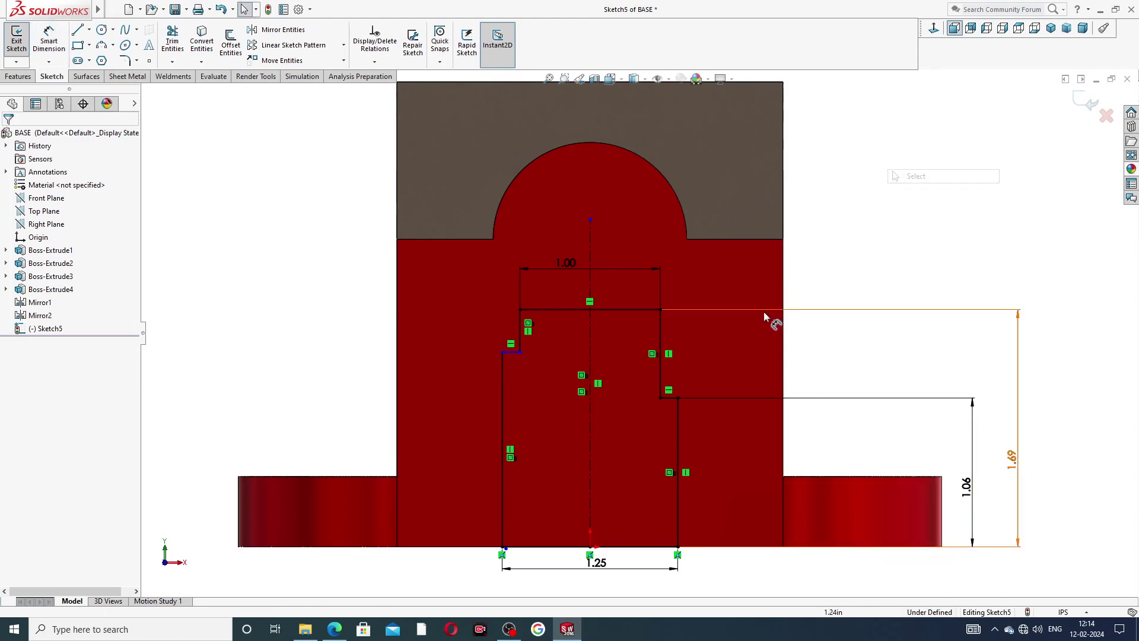
Make the two short horizontal step lines of the slot profile collinear and fit the model in view
{"action": "left_click", "coordinate": [514, 353]}
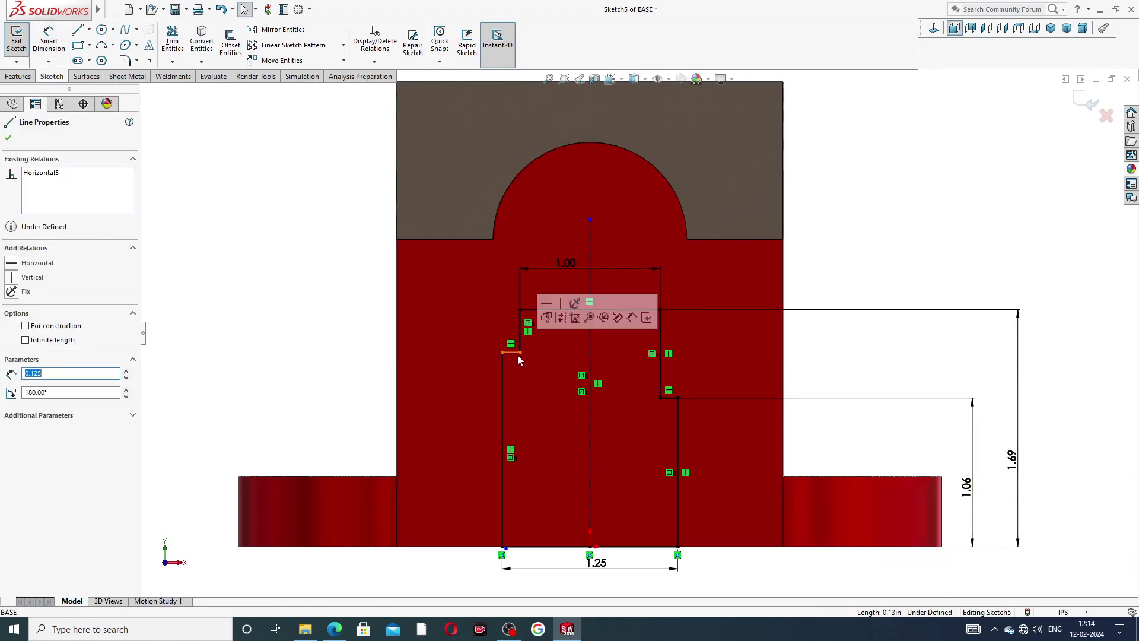
{"action": "left_click", "coordinate": [673, 397]}
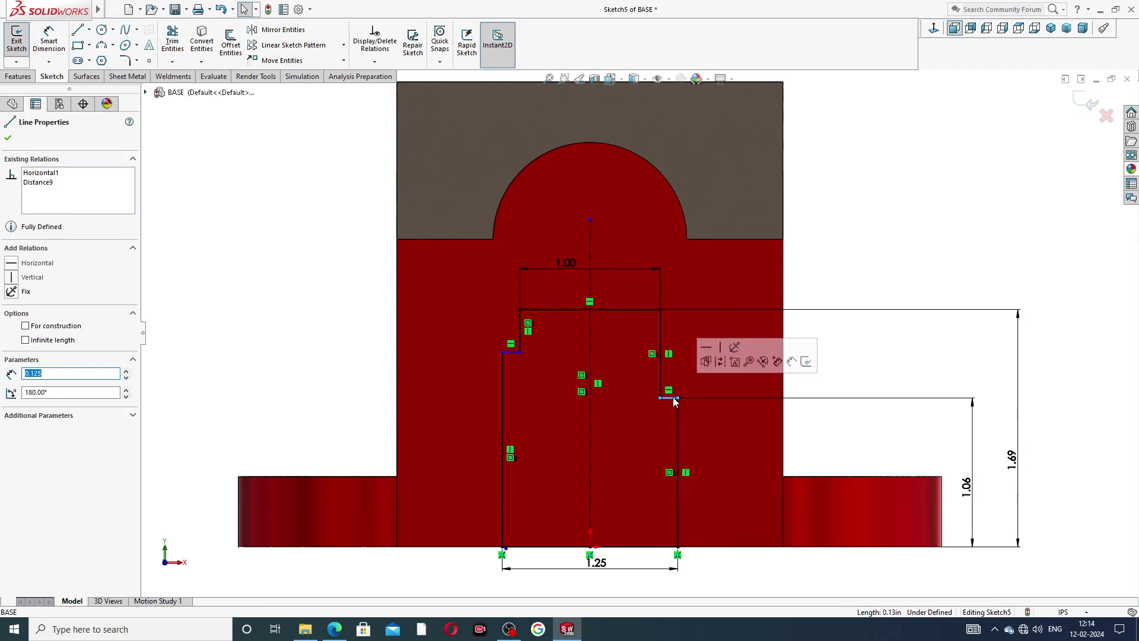
{"action": "key", "text": "Escape"}
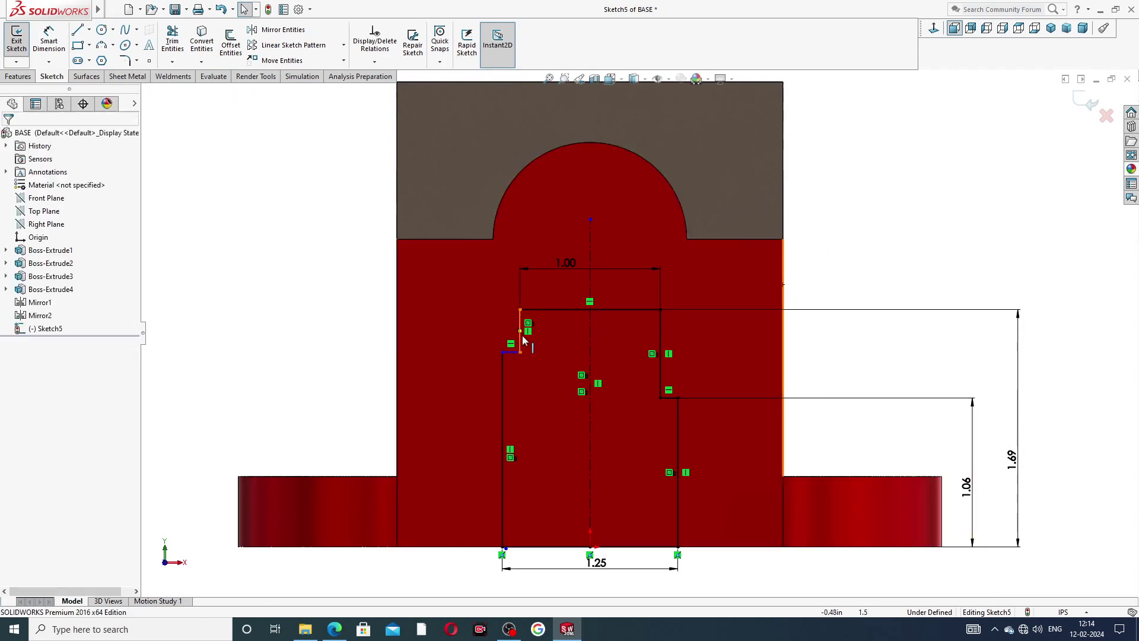
{"action": "left_click", "coordinate": [516, 352]}
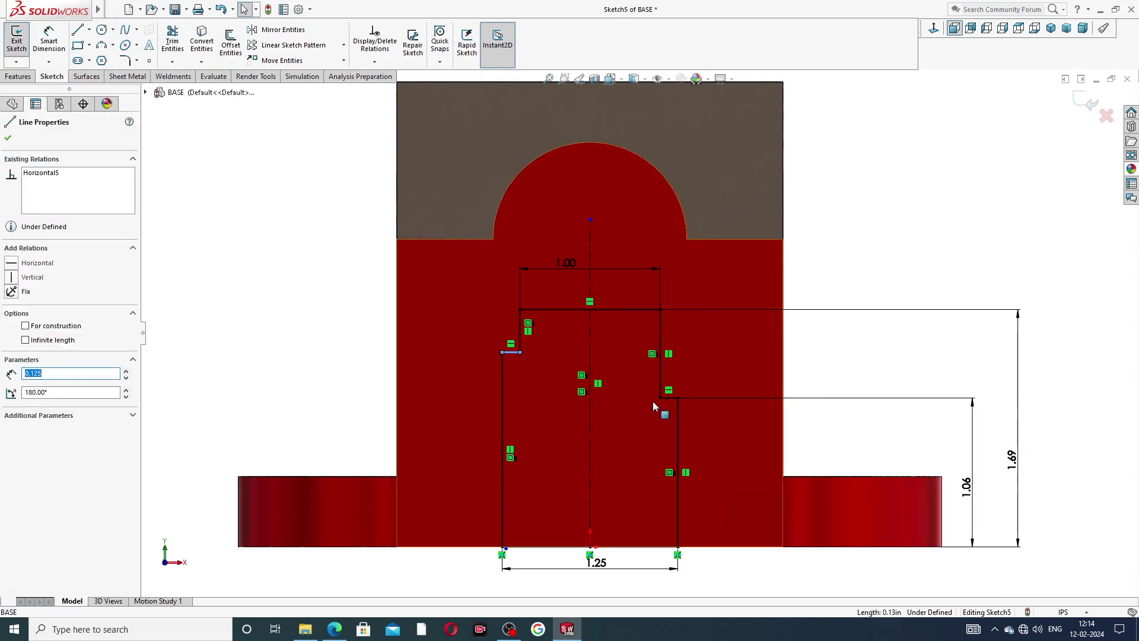
{"action": "left_click", "coordinate": [672, 398], "text": "ctrl"}
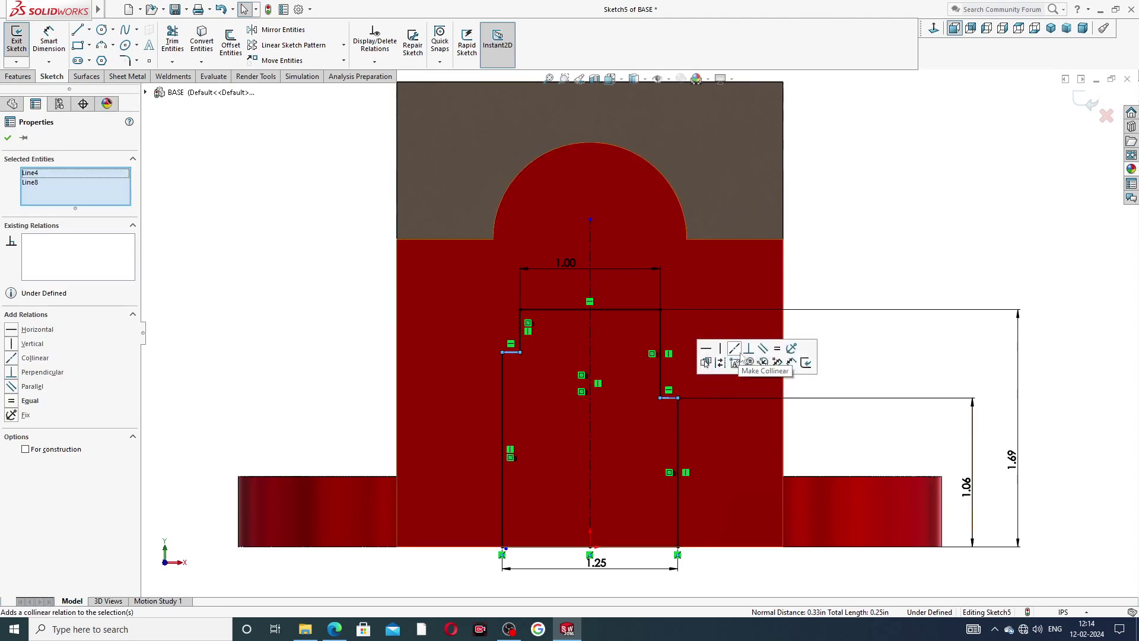
{"action": "left_click", "coordinate": [734, 349]}
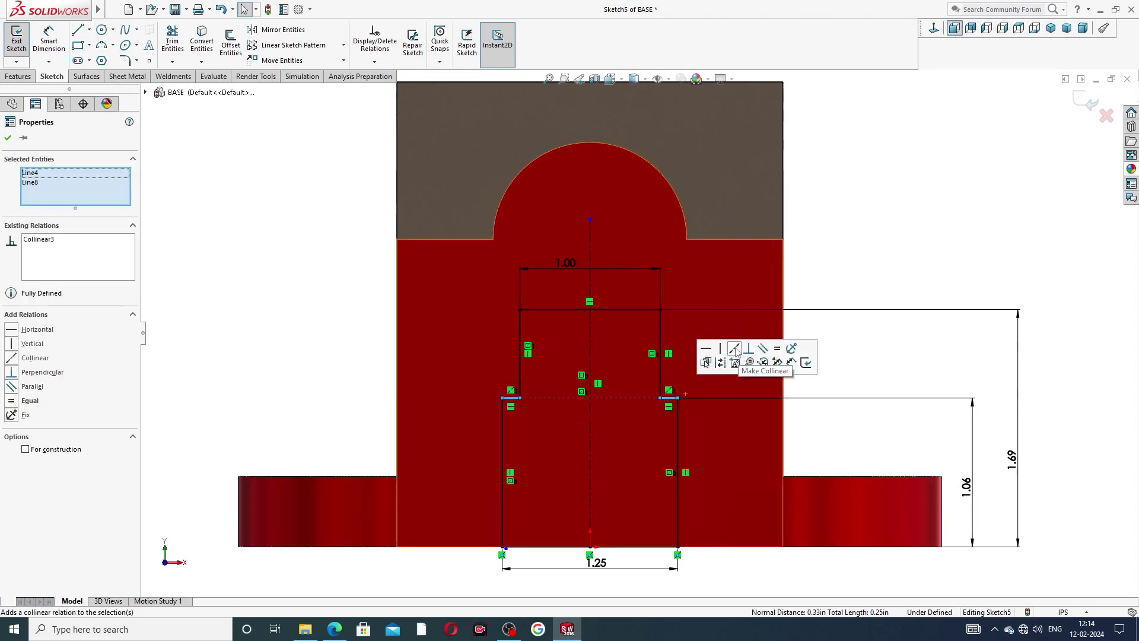
{"action": "left_click", "coordinate": [836, 260]}
{"action": "key", "text": "f"}
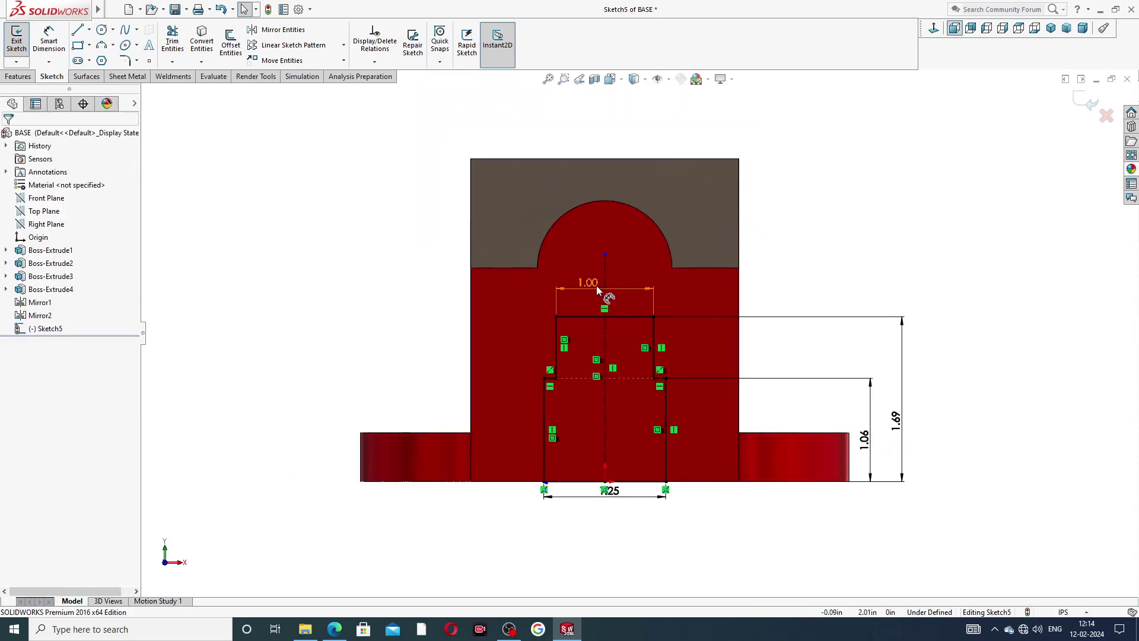
Reposition the 1.00 and 1.25 width dimensions clear of the slot profile, checking the front view in the Edge PDF
{"action": "left_click", "coordinate": [612, 283]}
{"action": "left_click_drag", "start_coordinate": [621, 286], "coordinate": [626, 295]}
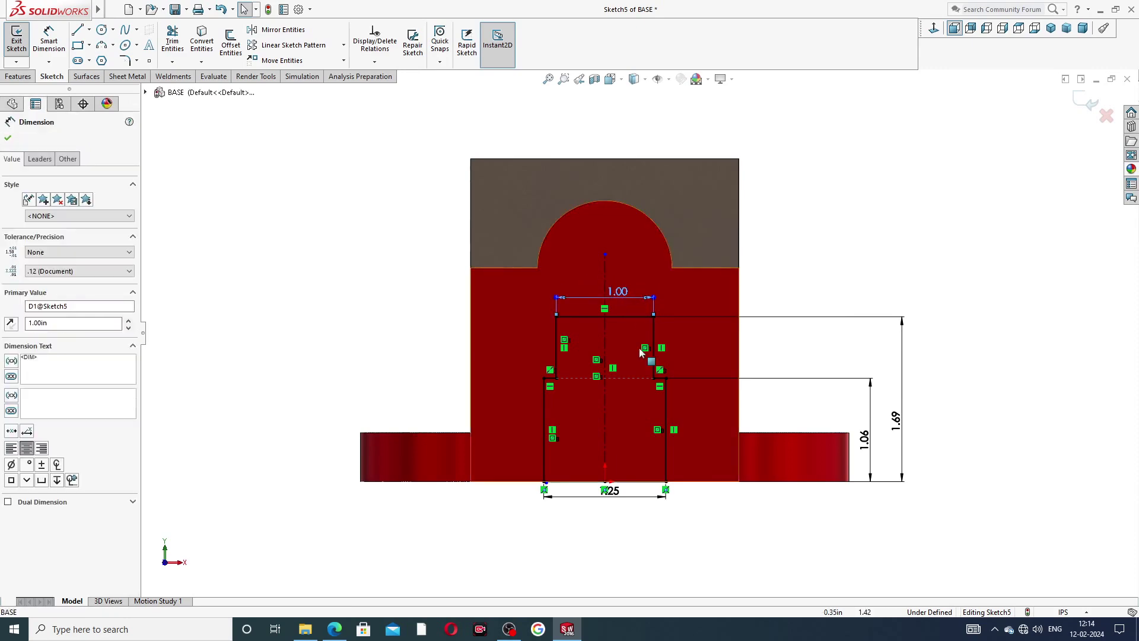
{"action": "left_click_drag", "start_coordinate": [613, 496], "coordinate": [611, 505]}
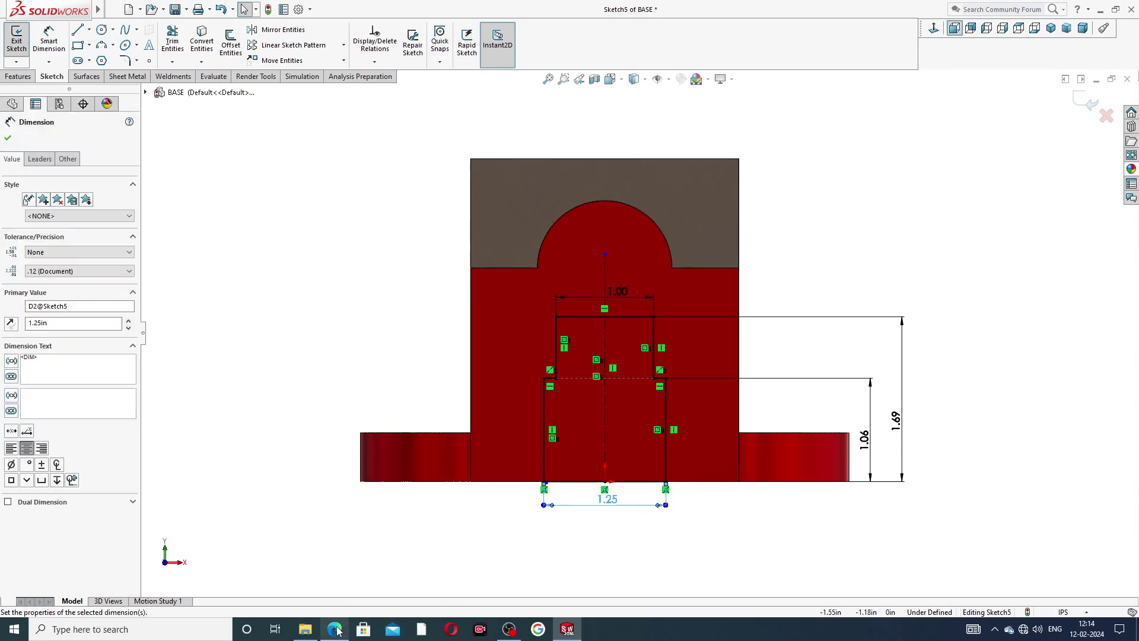
{"action": "left_click", "coordinate": [335, 629]}
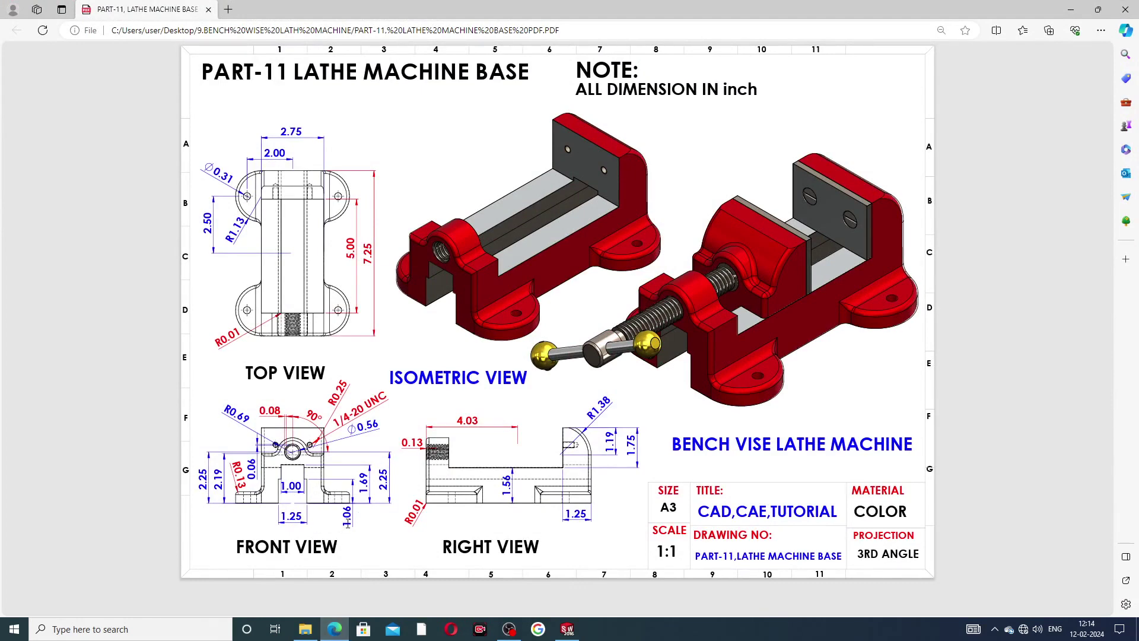
{"action": "left_click", "coordinate": [336, 629]}
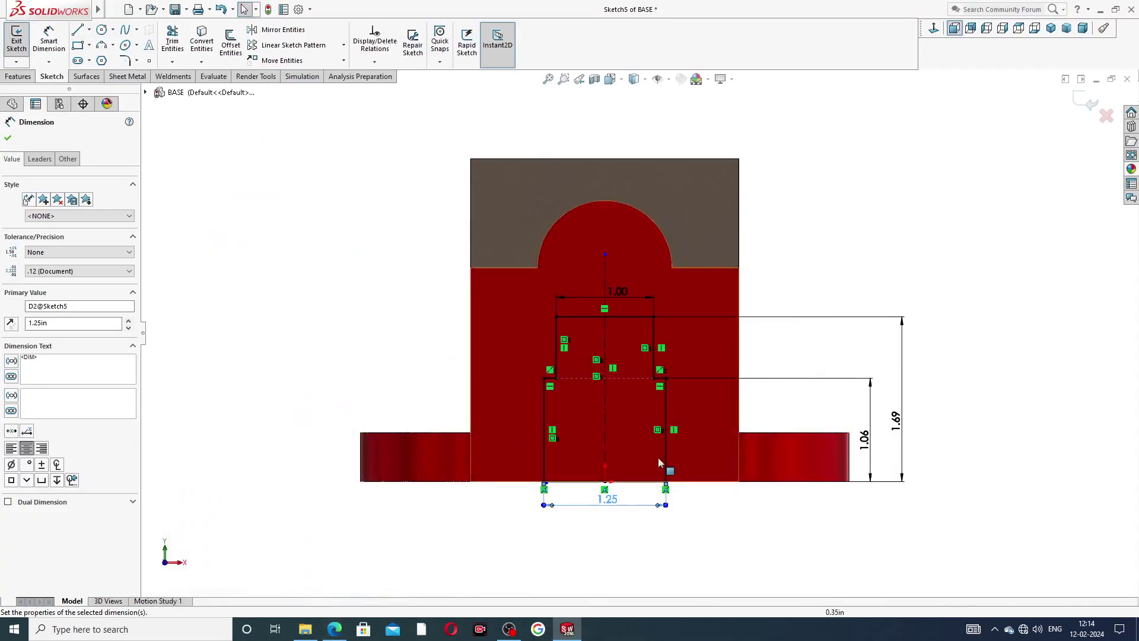
{"action": "left_click", "coordinate": [608, 514]}
{"action": "key", "text": "Escape"}
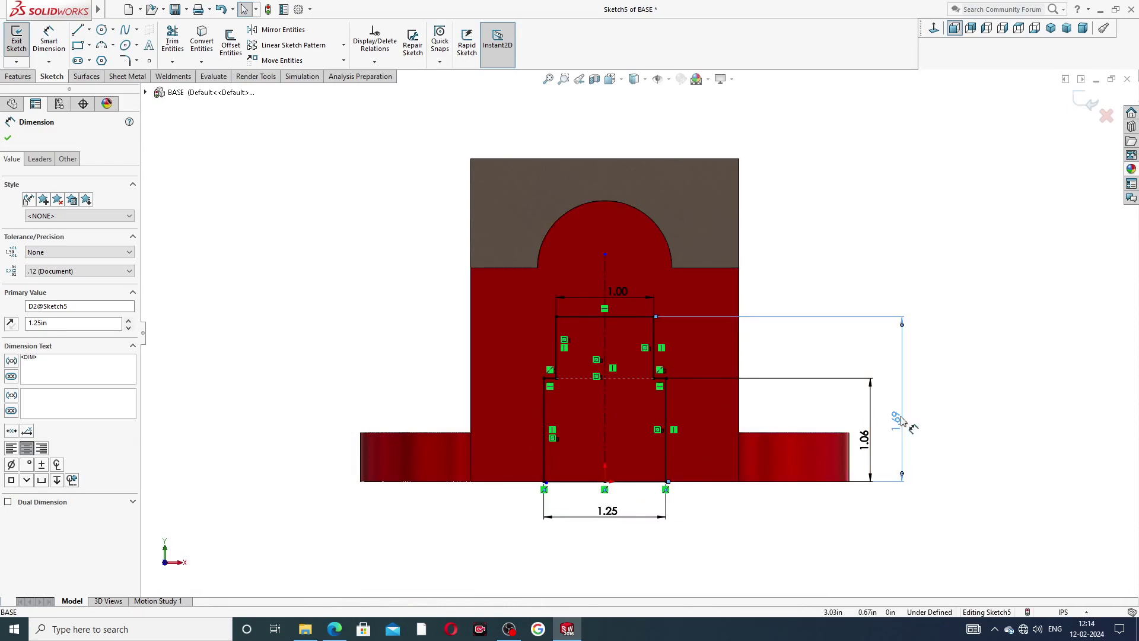
{"action": "left_click", "coordinate": [17, 77]}
{"action": "left_click", "coordinate": [176, 45]}
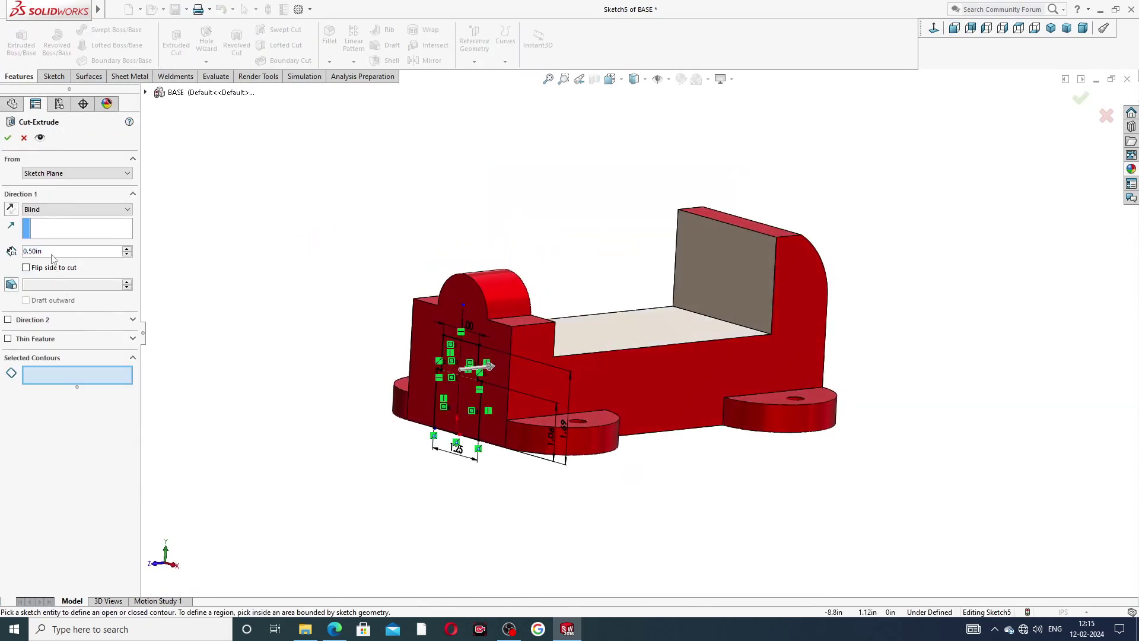
{"action": "left_click", "coordinate": [47, 209]}
{"action": "left_click", "coordinate": [58, 228]}
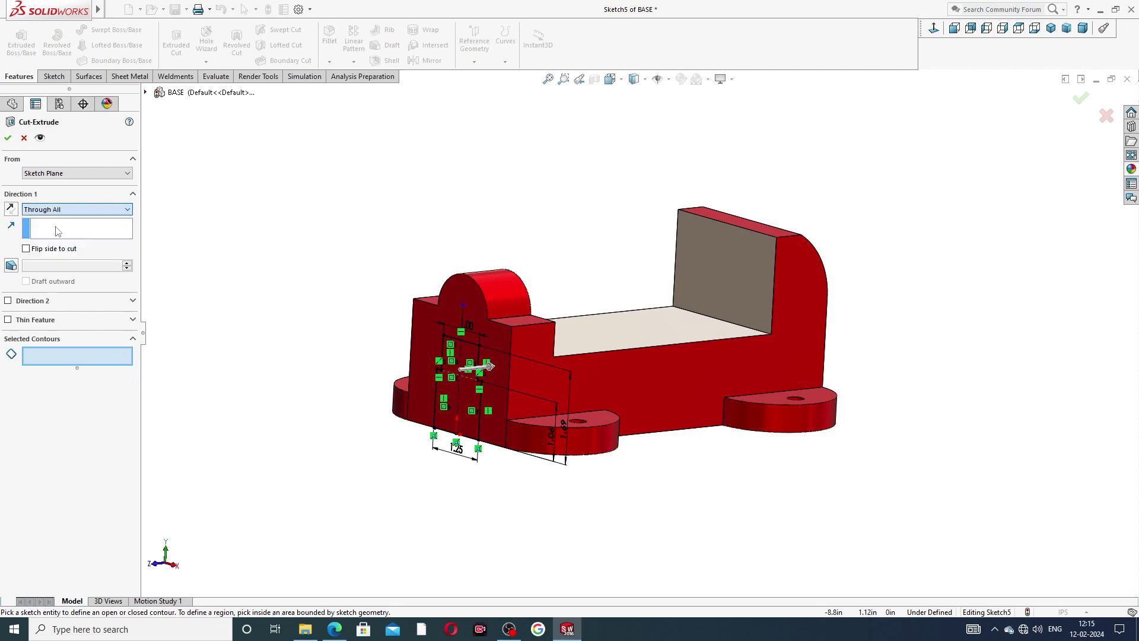
{"action": "middle_click_drag", "start_coordinate": [299, 294], "coordinate": [292, 325]}
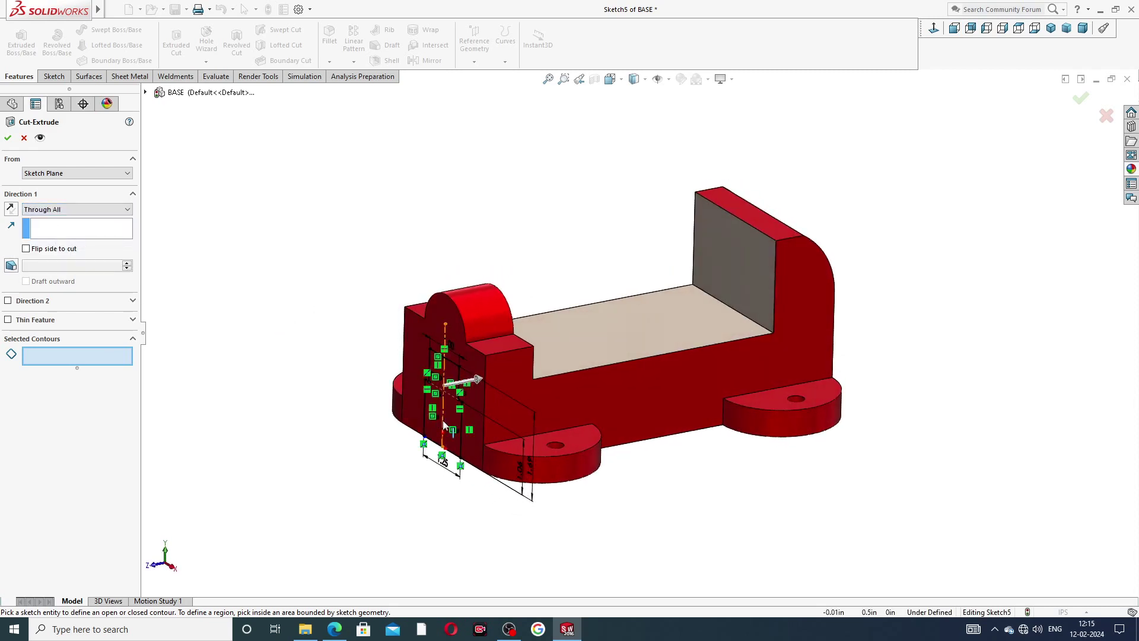
{"action": "scroll", "coordinate": [442, 449], "scroll_direction": "down", "scroll_amount": 4}
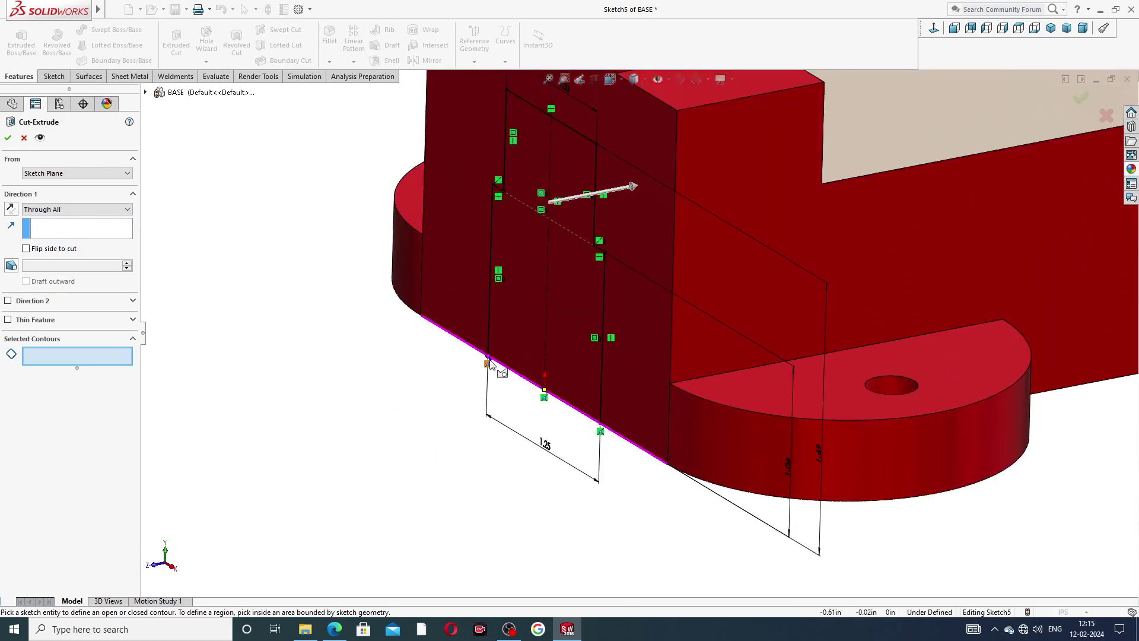
{"action": "left_click", "coordinate": [23, 139]}
Delete the short stray slanted line at the slot profile's lower-left corner in the front view
{"action": "left_click", "coordinate": [955, 28]}
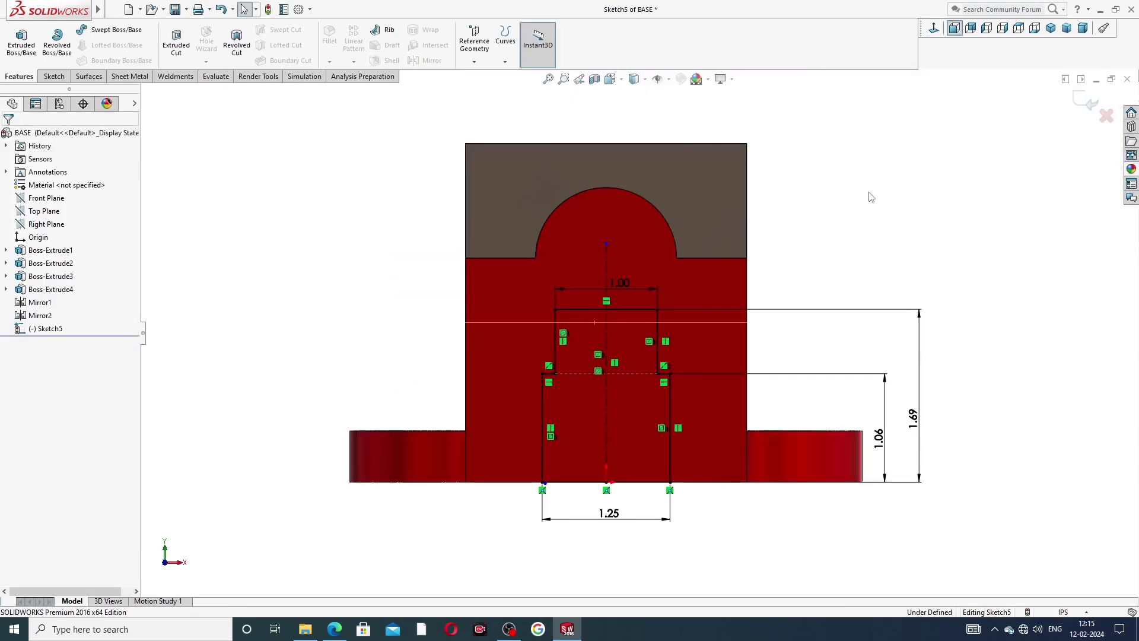
{"action": "scroll", "coordinate": [584, 474], "scroll_direction": "down", "scroll_amount": 5}
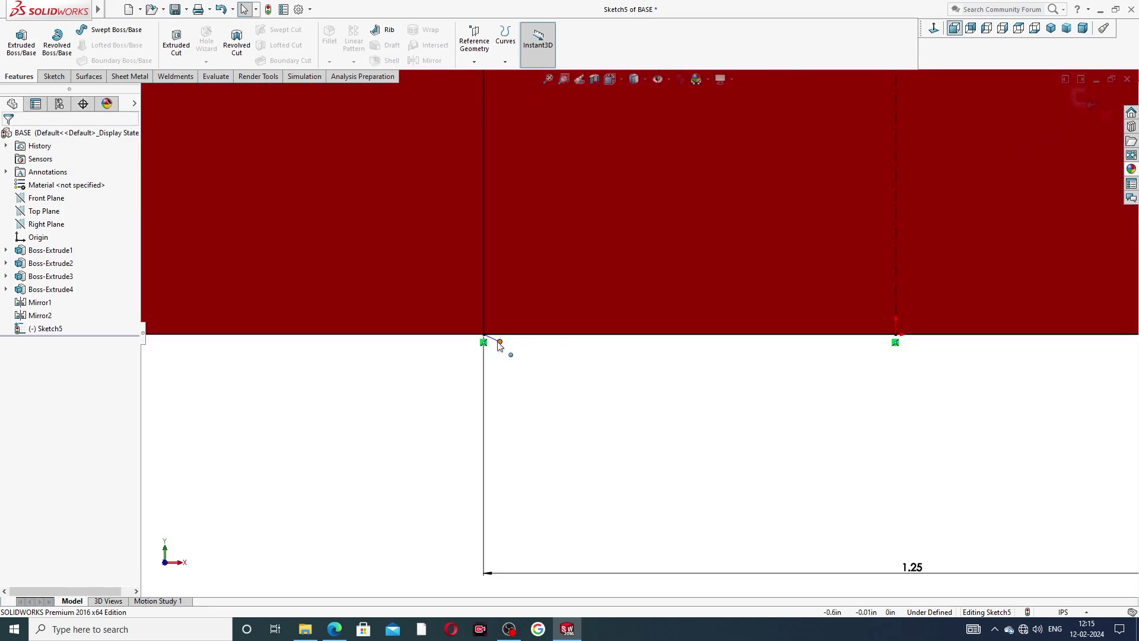
{"action": "scroll", "coordinate": [500, 346], "scroll_direction": "down", "scroll_amount": 2}
{"action": "left_click", "coordinate": [531, 335]}
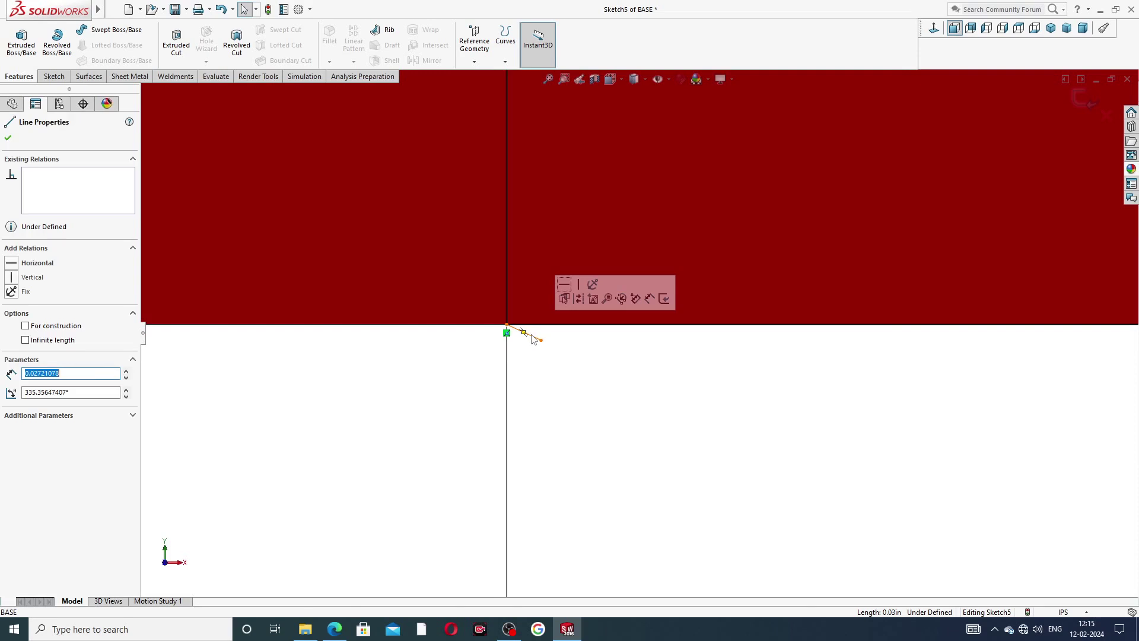
{"action": "key", "text": "Delete"}
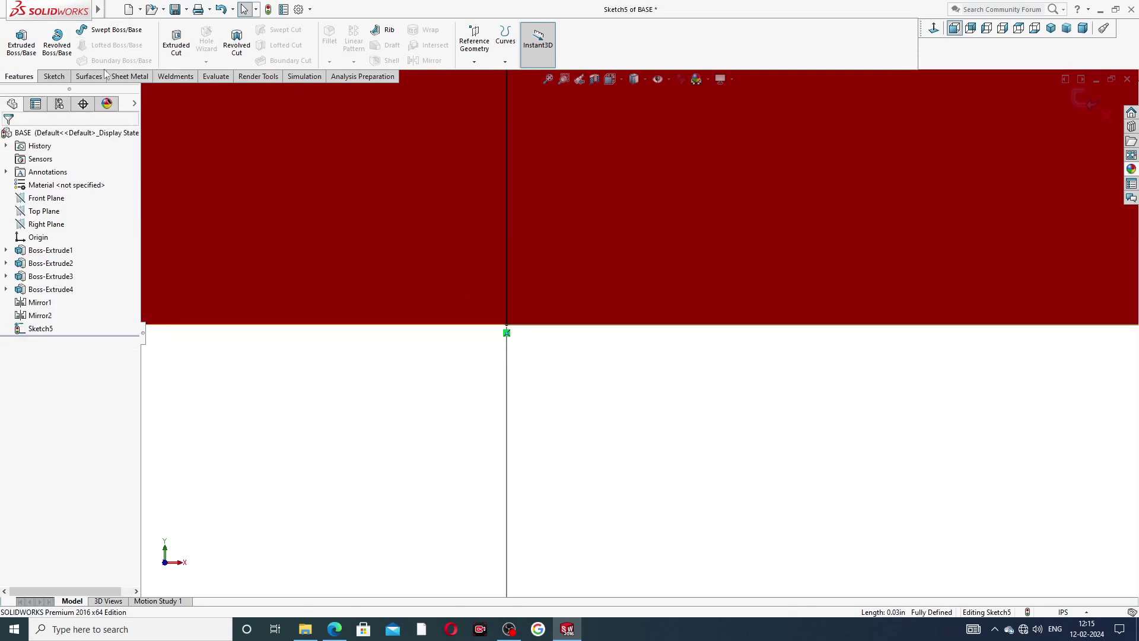
Close the slot profile with a horizontal 1.25 in line between its two lower corners along the base's bottom edge
{"action": "left_click", "coordinate": [52, 77]}
{"action": "left_click", "coordinate": [79, 30]}
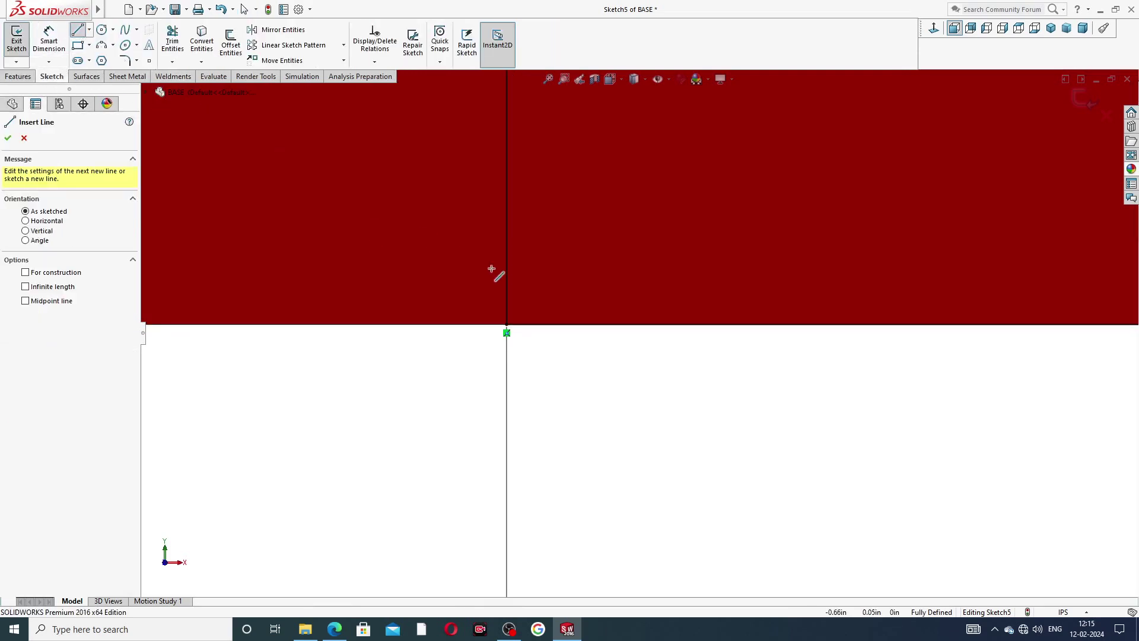
{"action": "left_click", "coordinate": [506, 325]}
{"action": "scroll", "coordinate": [890, 332], "scroll_direction": "up", "scroll_amount": 2}
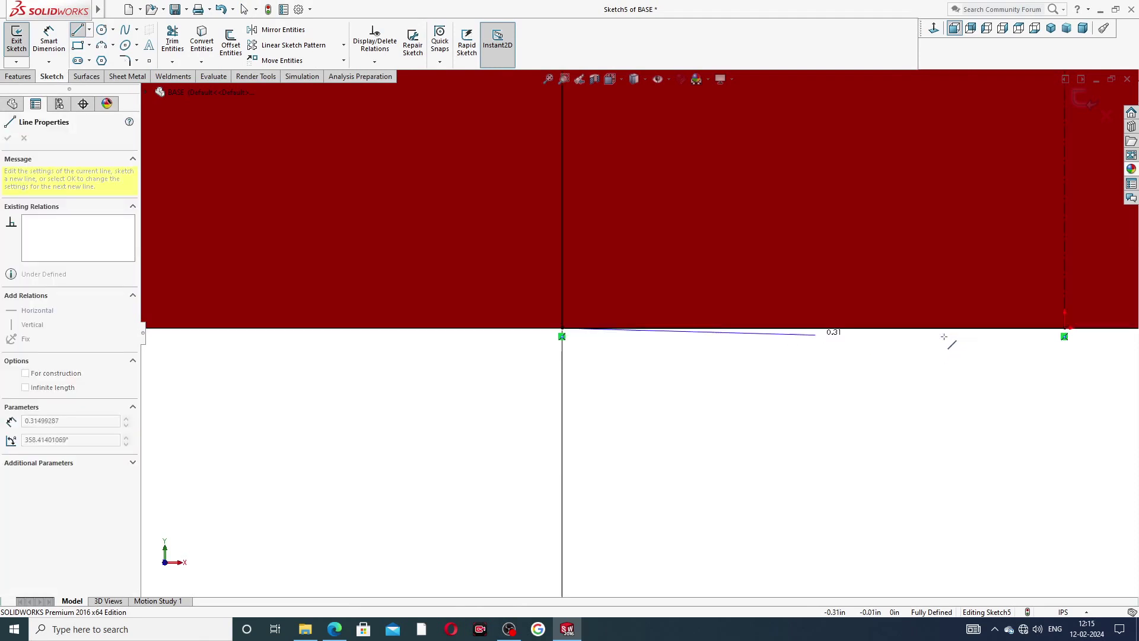
{"action": "scroll", "coordinate": [965, 326], "scroll_direction": "up", "scroll_amount": 3}
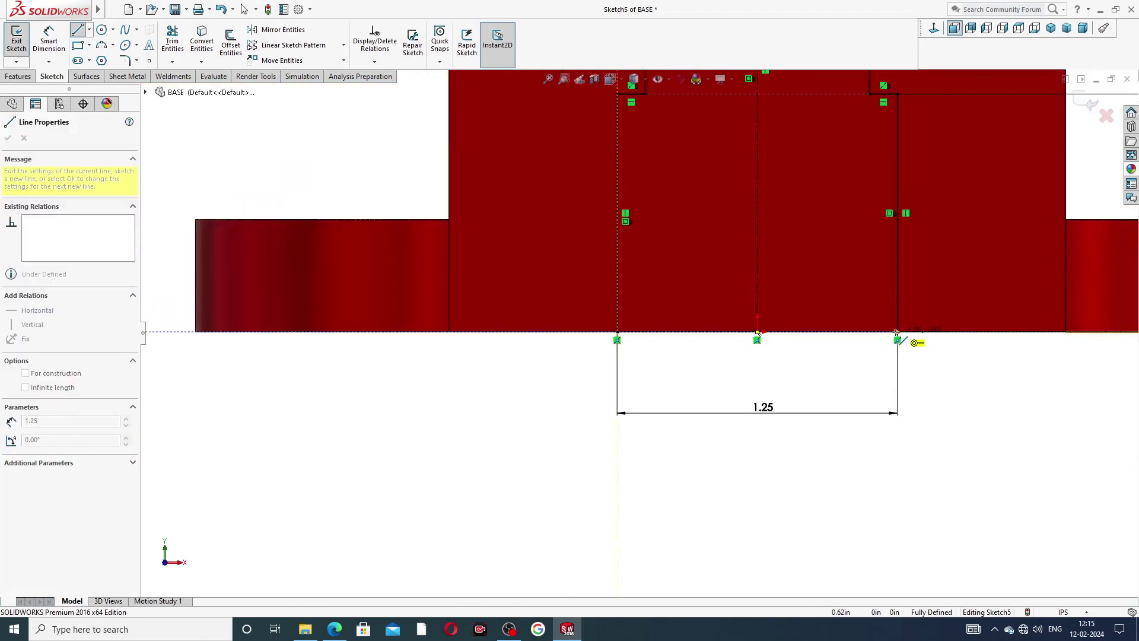
{"action": "left_click", "coordinate": [897, 332]}
{"action": "right_click", "coordinate": [945, 382]}
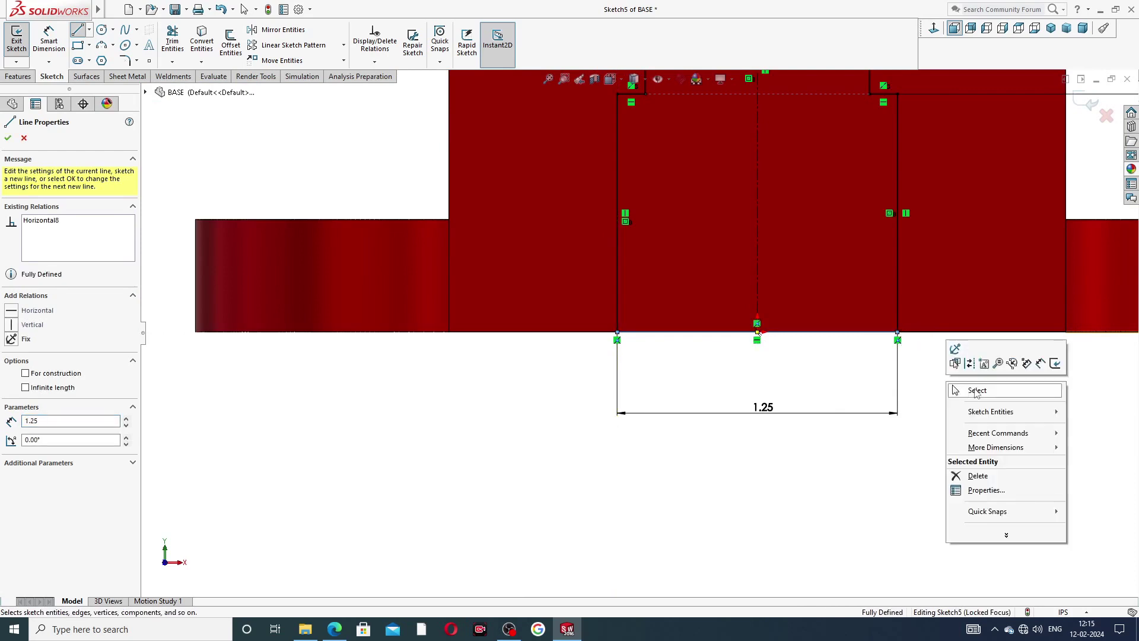
{"action": "left_click", "coordinate": [961, 386]}
{"action": "scroll", "coordinate": [843, 319], "scroll_direction": "down", "scroll_amount": 3}
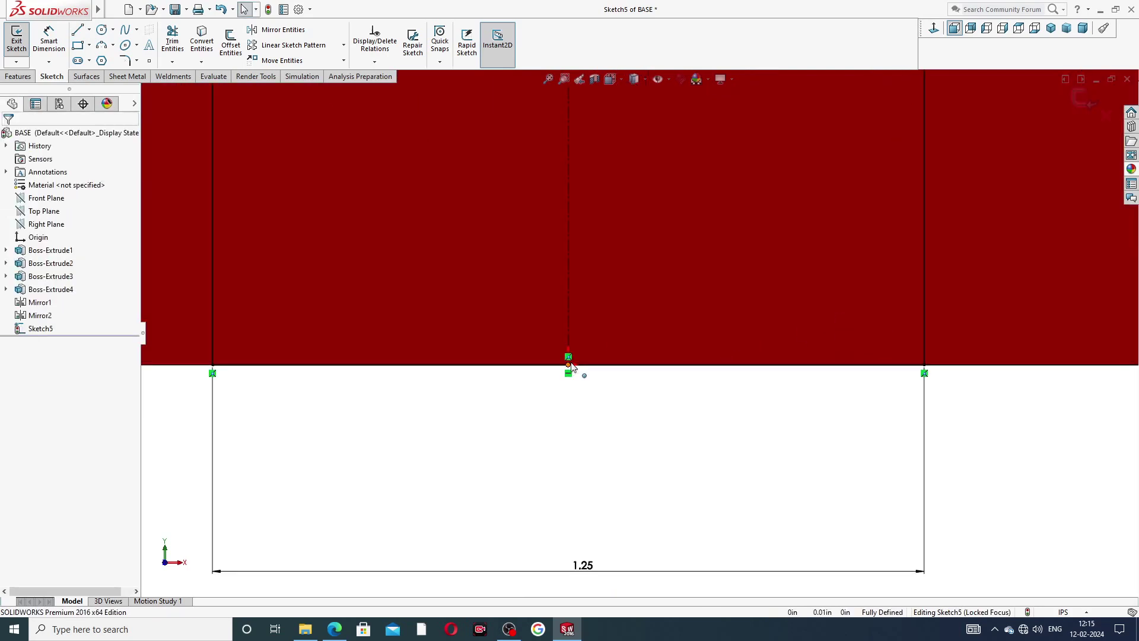
{"action": "scroll", "coordinate": [703, 260], "scroll_direction": "up", "scroll_amount": 8}
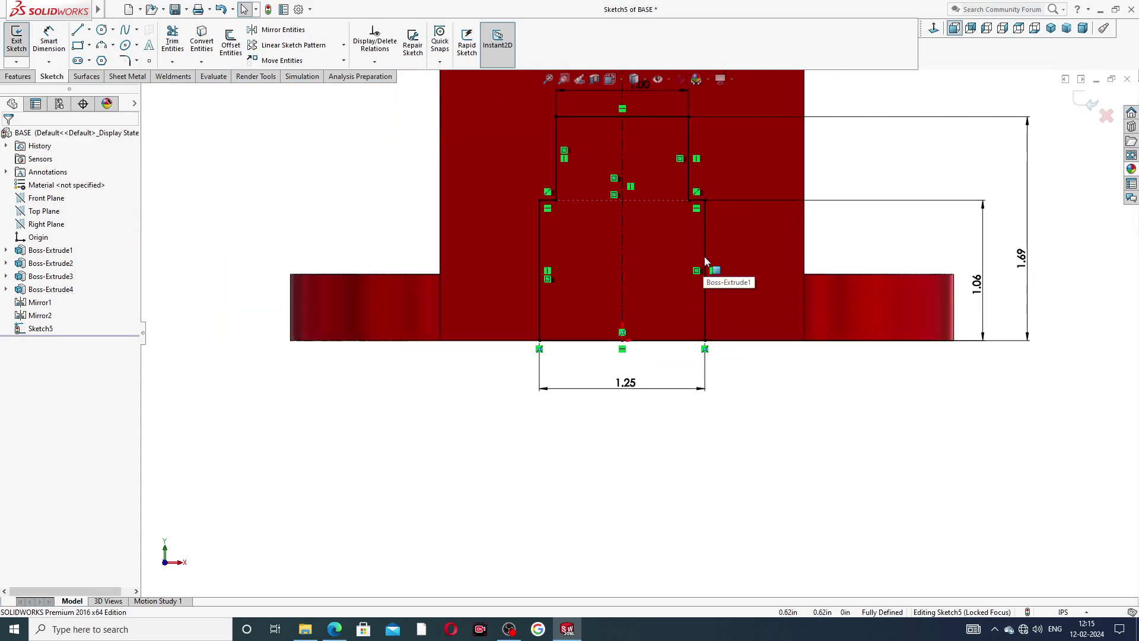
Cut-extrude both halves of the stepped slot profile Through All along the length of the base
{"action": "left_click", "coordinate": [19, 77]}
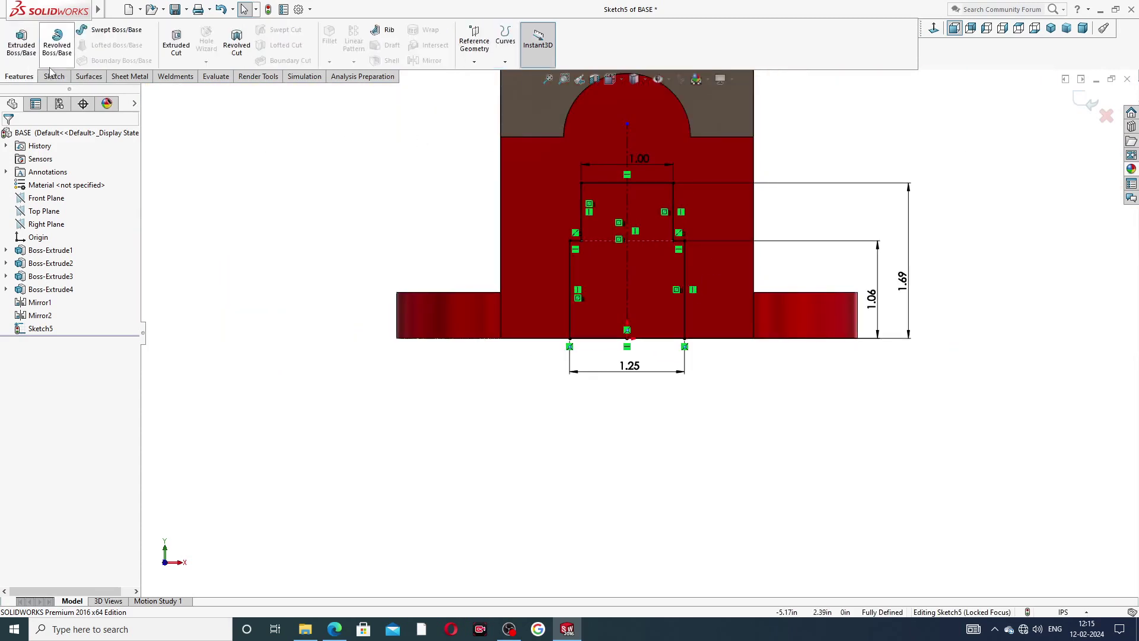
{"action": "left_click", "coordinate": [176, 45]}
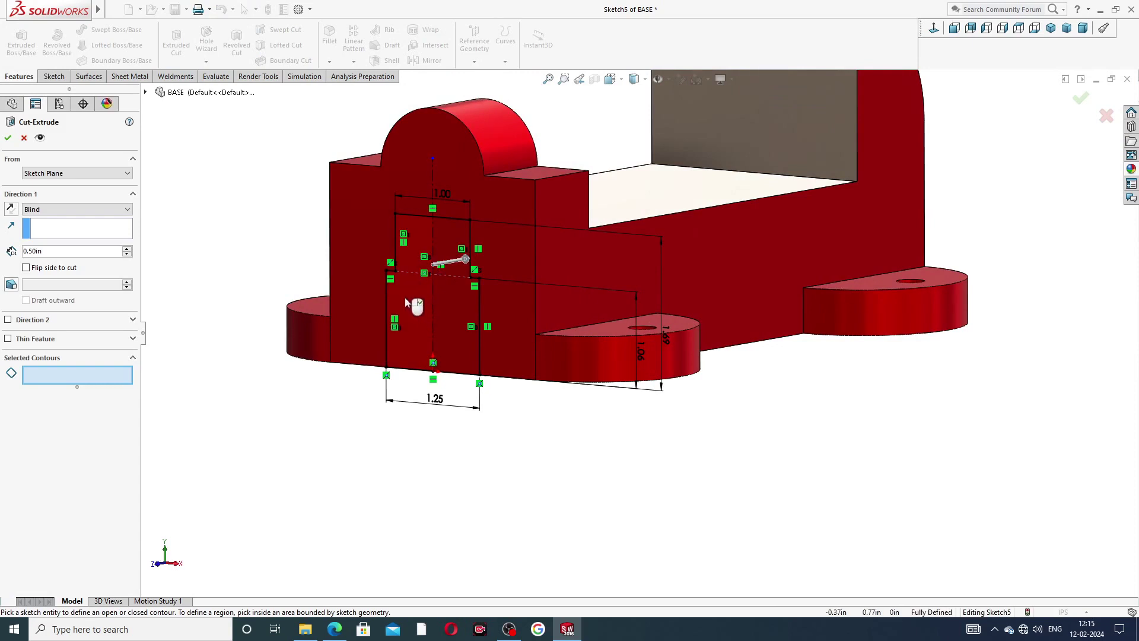
{"action": "left_click", "coordinate": [423, 242]}
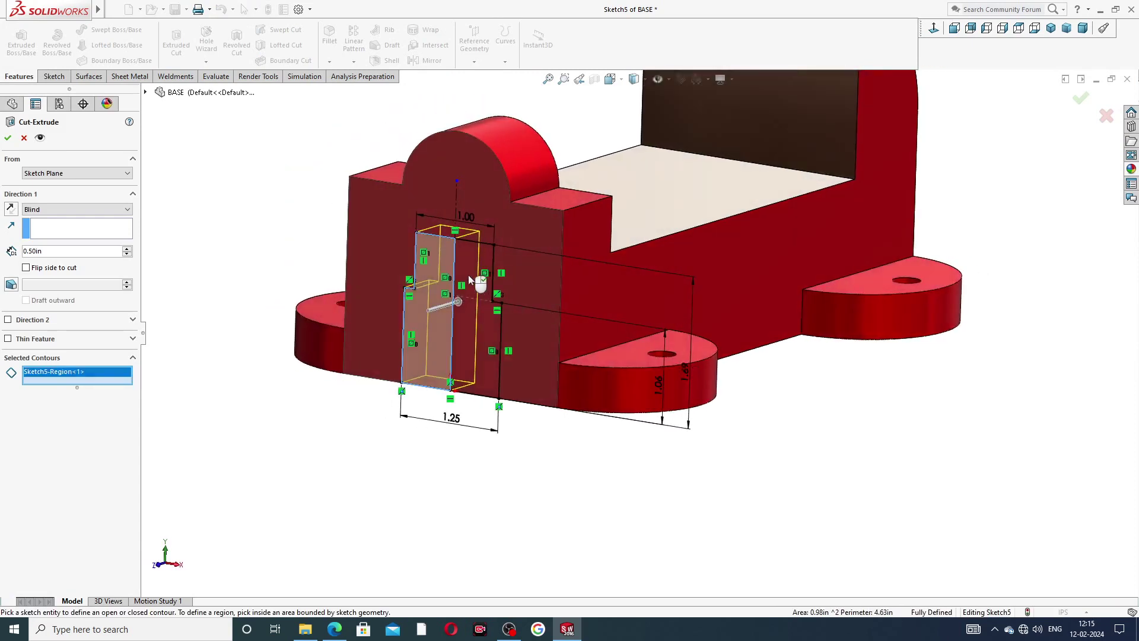
{"action": "left_click", "coordinate": [468, 275]}
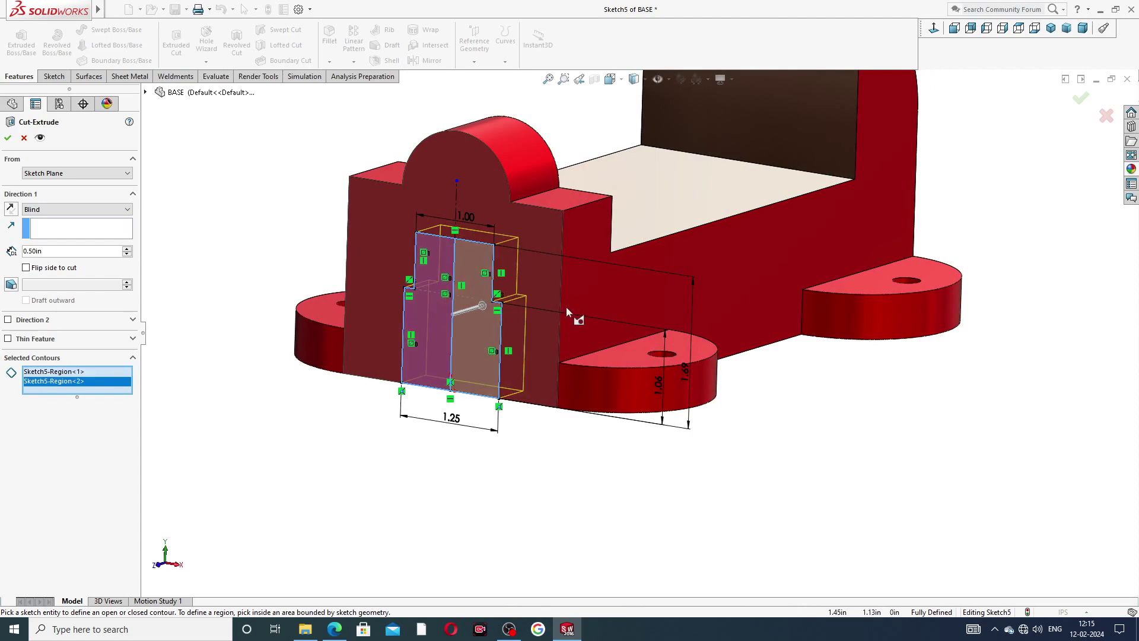
{"action": "mouse_move", "coordinate": [567, 308]}
{"action": "middle_mouse_down"}
{"action": "mouse_move", "coordinate": [572, 287]}
{"action": "mouse_move", "coordinate": [572, 303]}
{"action": "middle_mouse_up"}
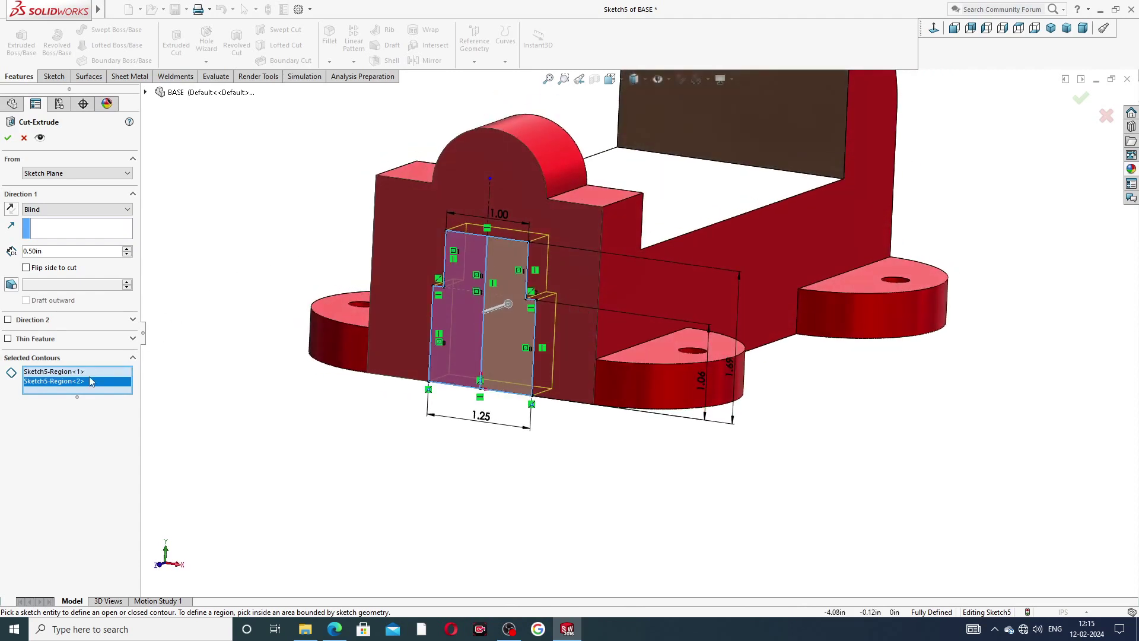
{"action": "left_click", "coordinate": [47, 210]}
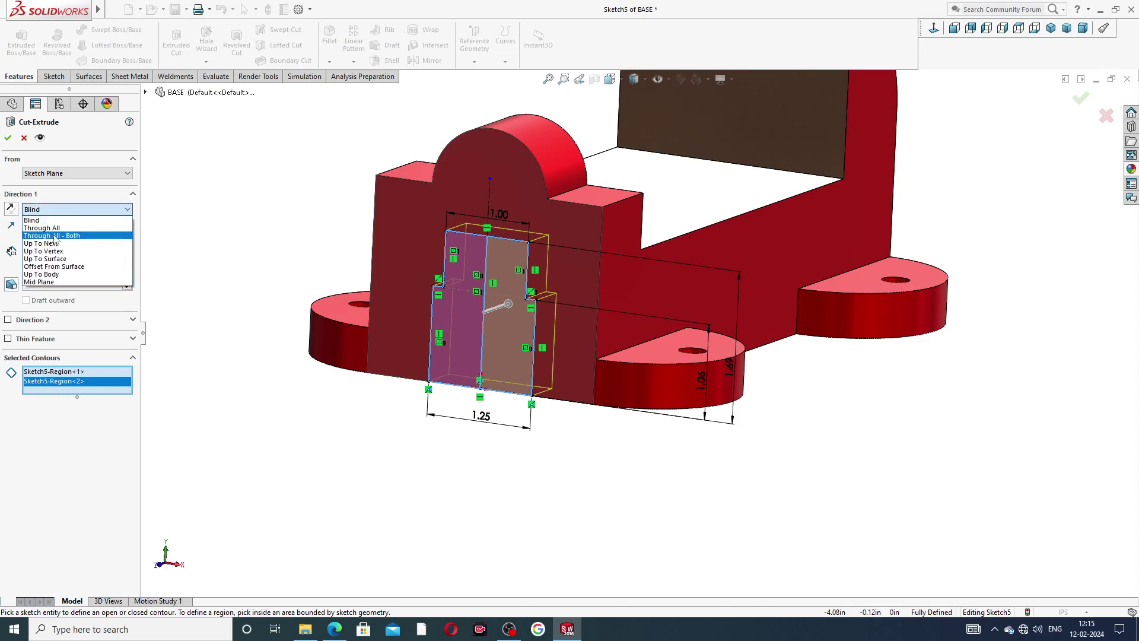
{"action": "left_click", "coordinate": [47, 228]}
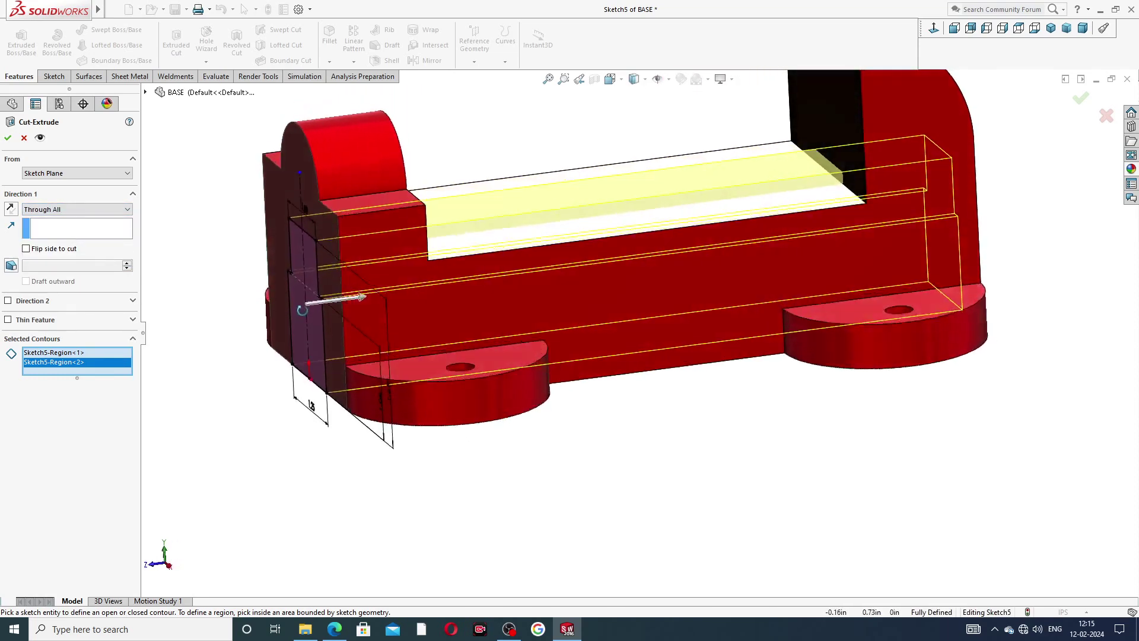
{"action": "left_click", "coordinate": [8, 139]}
{"action": "left_click", "coordinate": [196, 198]}
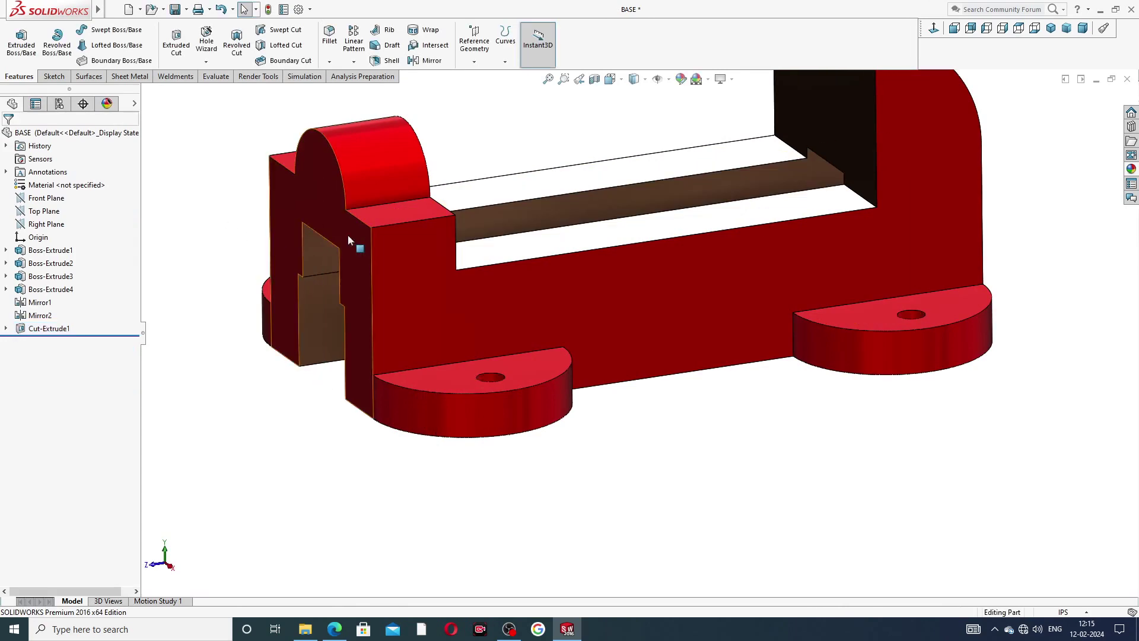
Inspect the stepped slot from several angles and save the part
{"action": "middle_click_drag", "start_coordinate": [348, 233], "coordinate": [396, 226]}
{"action": "middle_click_drag", "start_coordinate": [494, 123], "coordinate": [490, 242]}
{"action": "scroll", "coordinate": [489, 242], "scroll_direction": "down", "scroll_amount": 5}
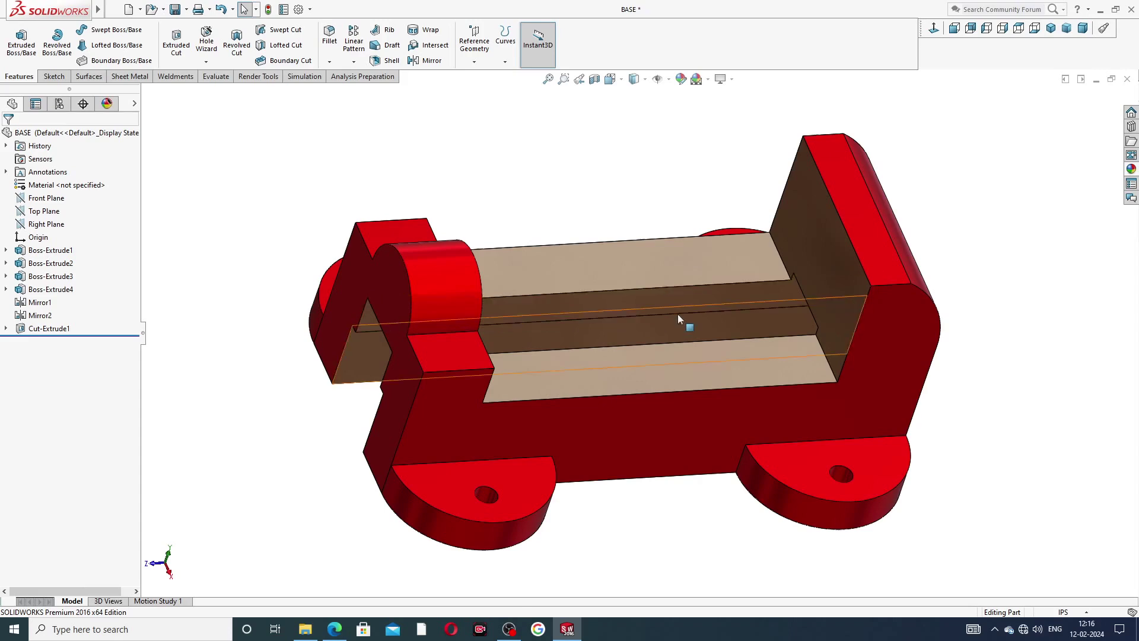
{"action": "middle_click_drag", "start_coordinate": [680, 318], "coordinate": [690, 229]}
{"action": "scroll", "coordinate": [691, 234], "scroll_direction": "up", "scroll_amount": 2}
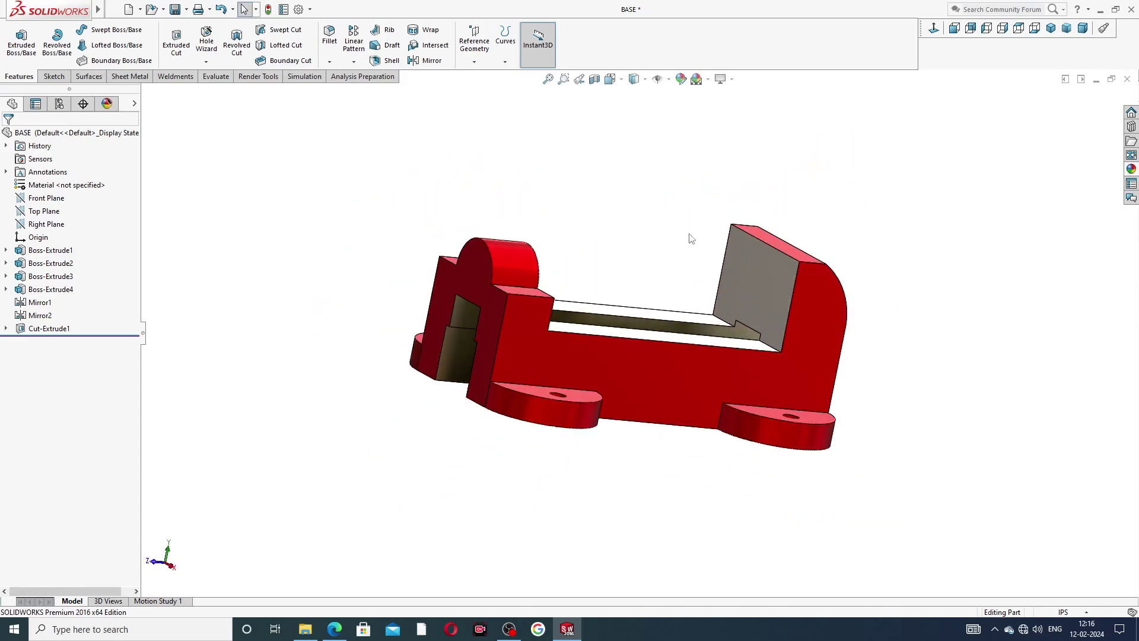
{"action": "key", "text": "ctrl+s"}
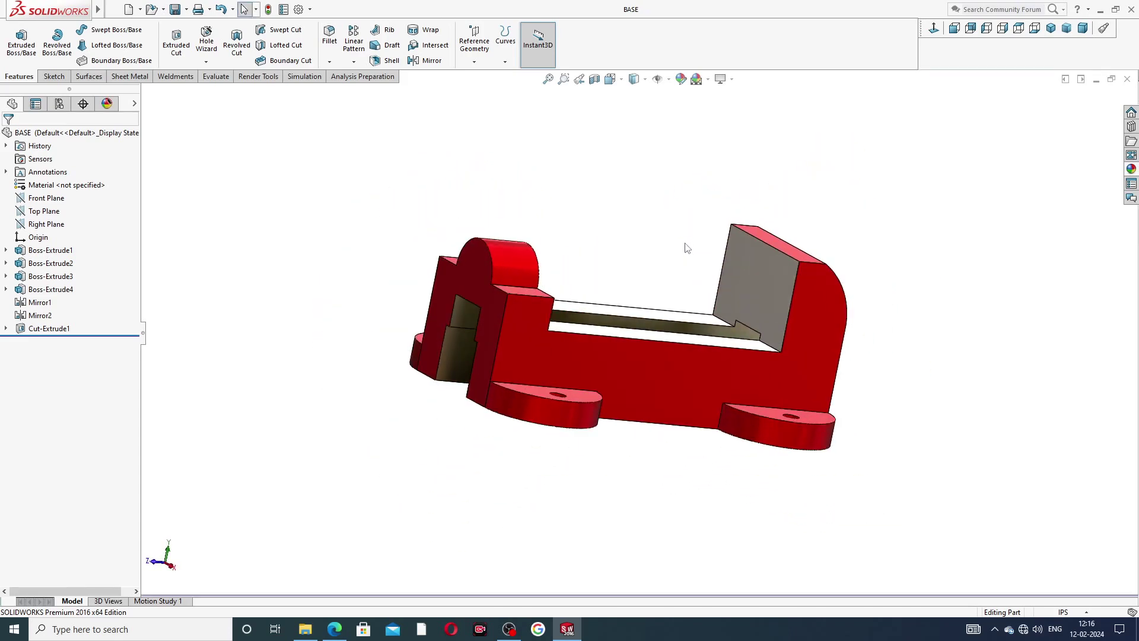
Start a 1/4-20 ANSI Inch bottoming tapped hole on the jaw wall's inner face with a blind hole depth of 0.63 in
{"action": "middle_click_drag", "start_coordinate": [660, 238], "coordinate": [703, 282]}
{"action": "scroll", "coordinate": [702, 286], "scroll_direction": "down", "scroll_amount": 3}
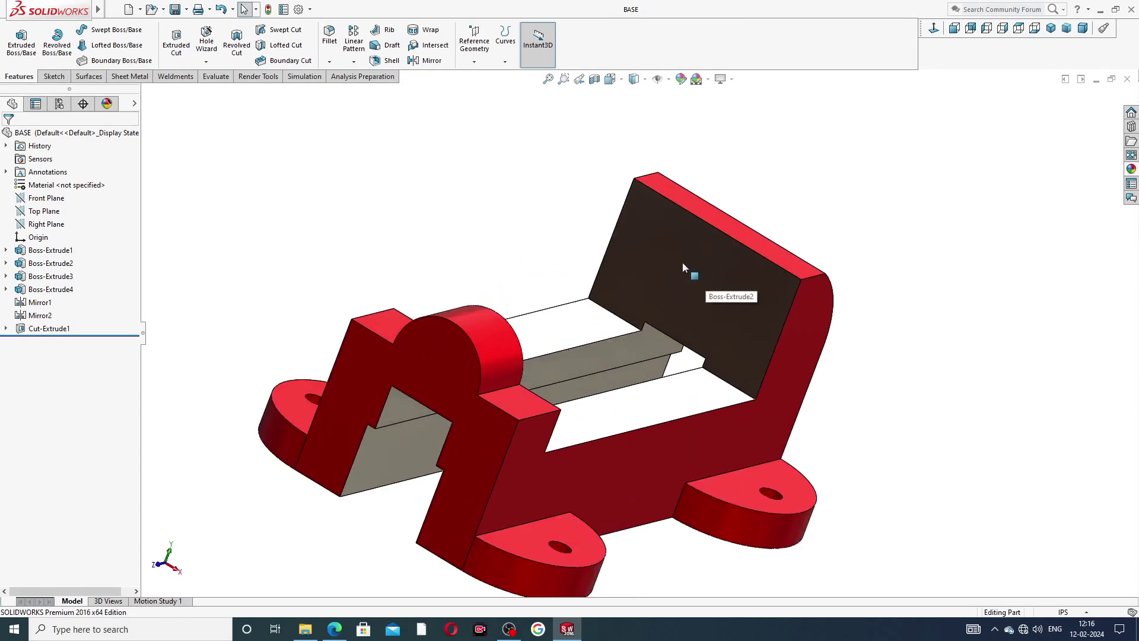
{"action": "left_click", "coordinate": [685, 262]}
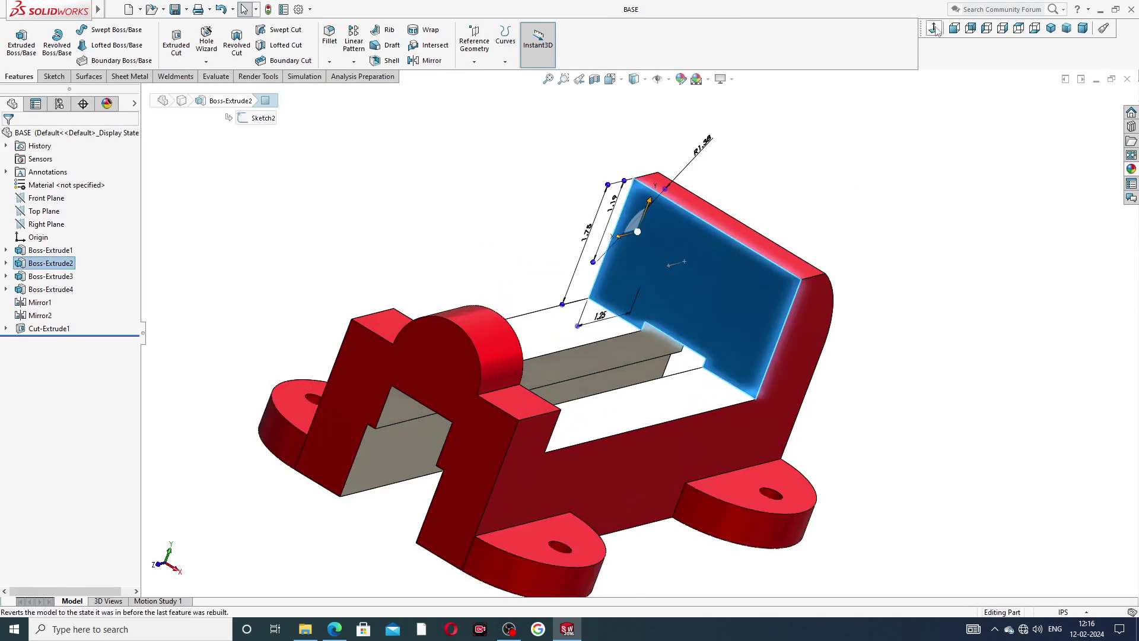
{"action": "left_click", "coordinate": [932, 30]}
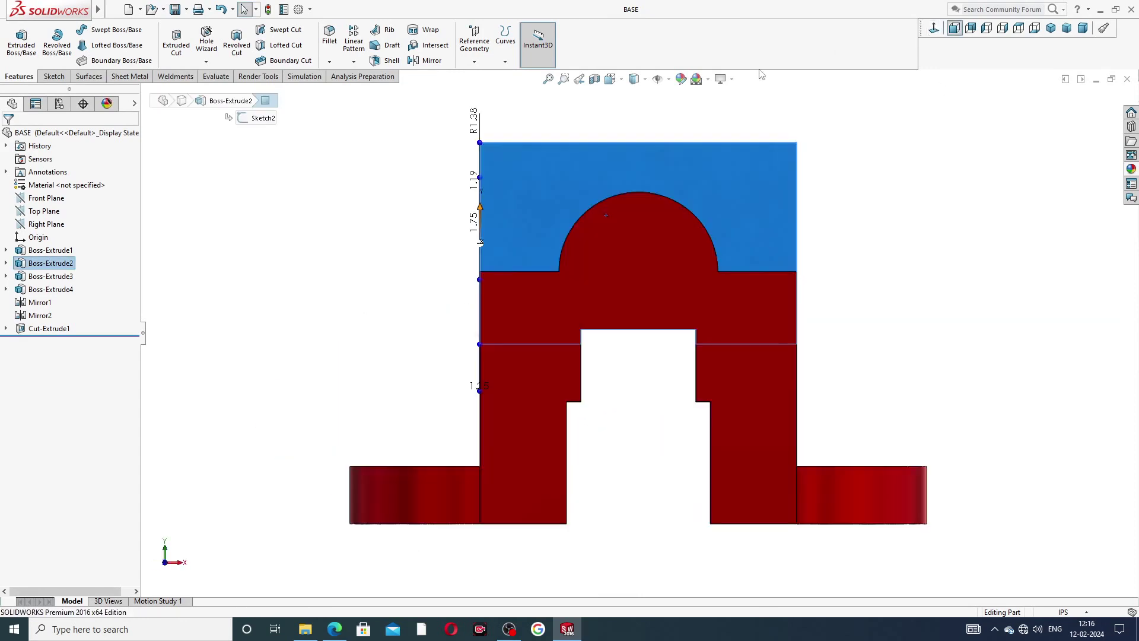
{"action": "left_click", "coordinate": [207, 41]}
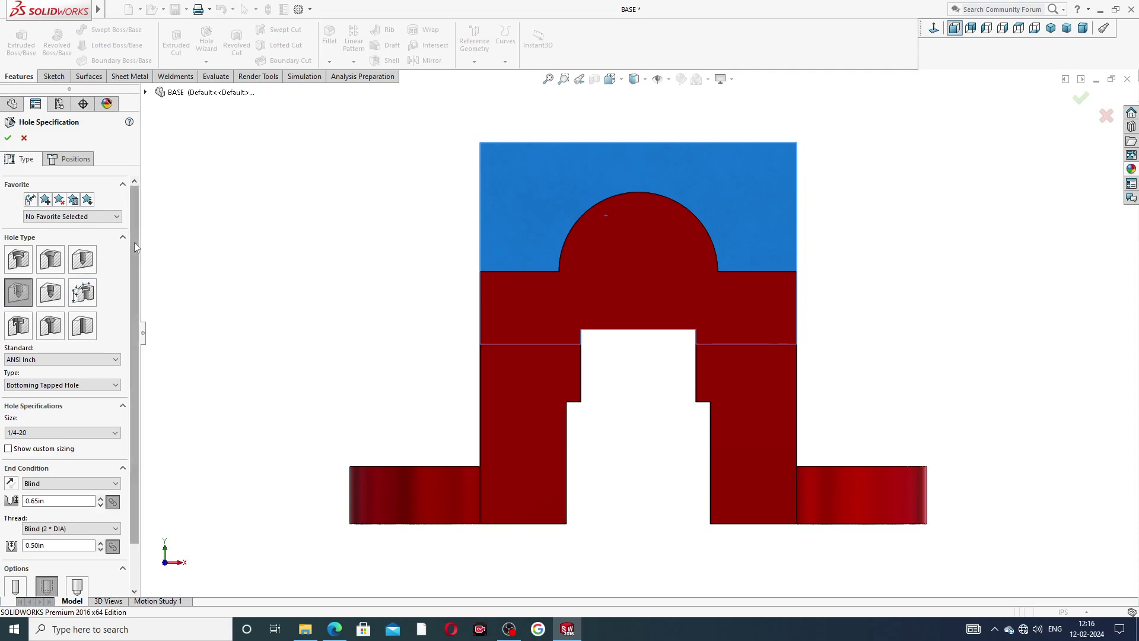
{"action": "scroll", "coordinate": [134, 249], "scroll_direction": "down", "scroll_amount": 2}
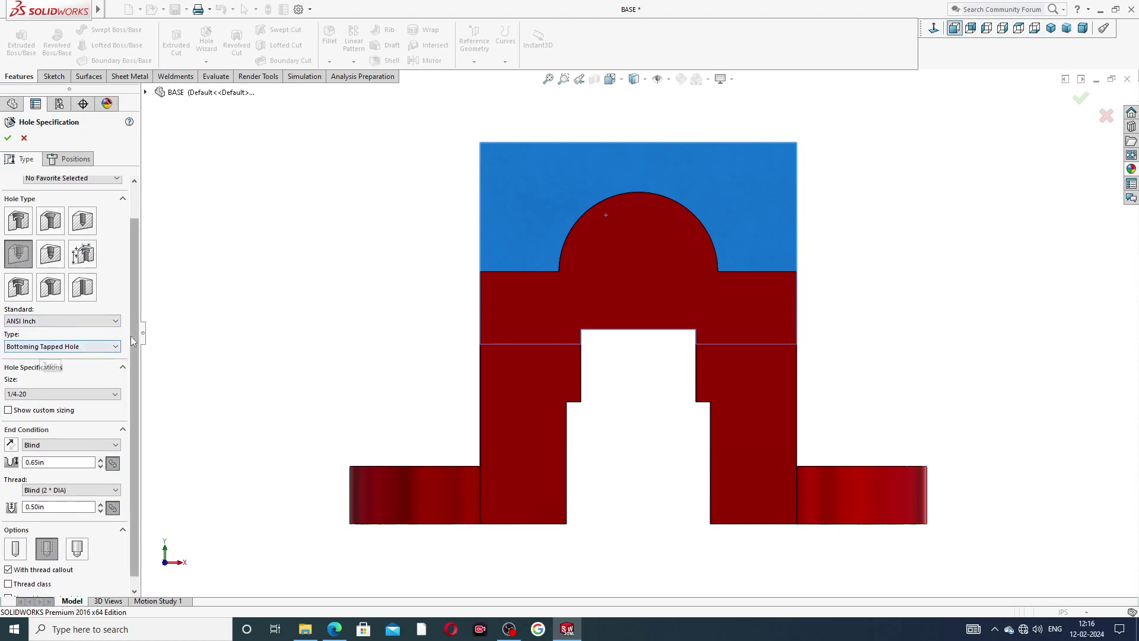
{"action": "scroll", "coordinate": [134, 356], "scroll_direction": "down", "scroll_amount": 1}
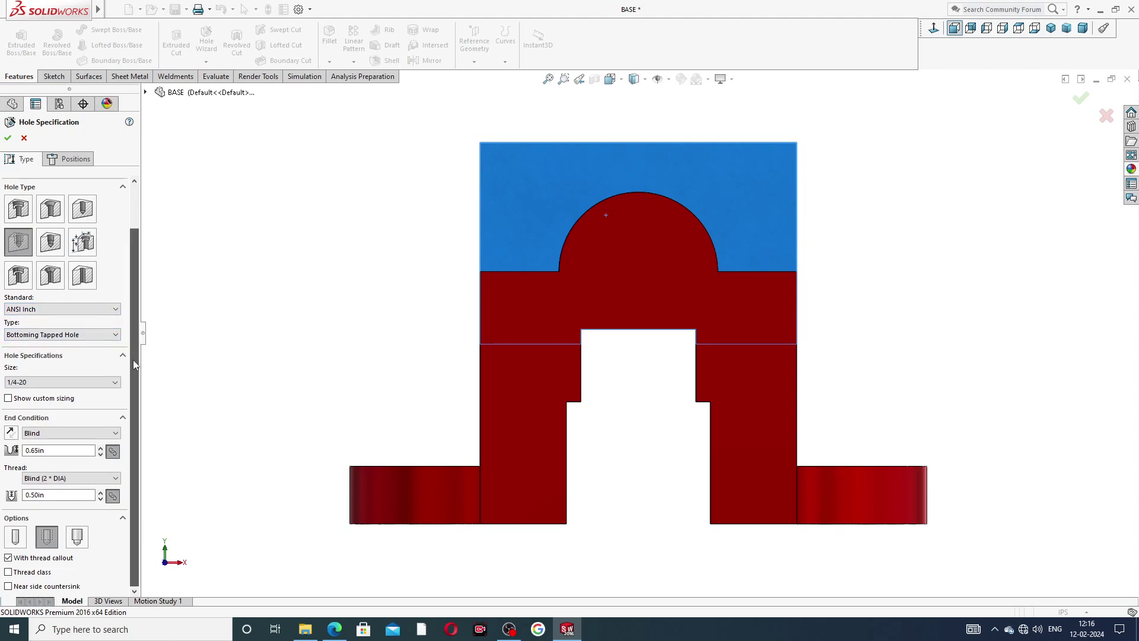
{"action": "left_click", "coordinate": [43, 385]}
{"action": "left_click", "coordinate": [43, 385]}
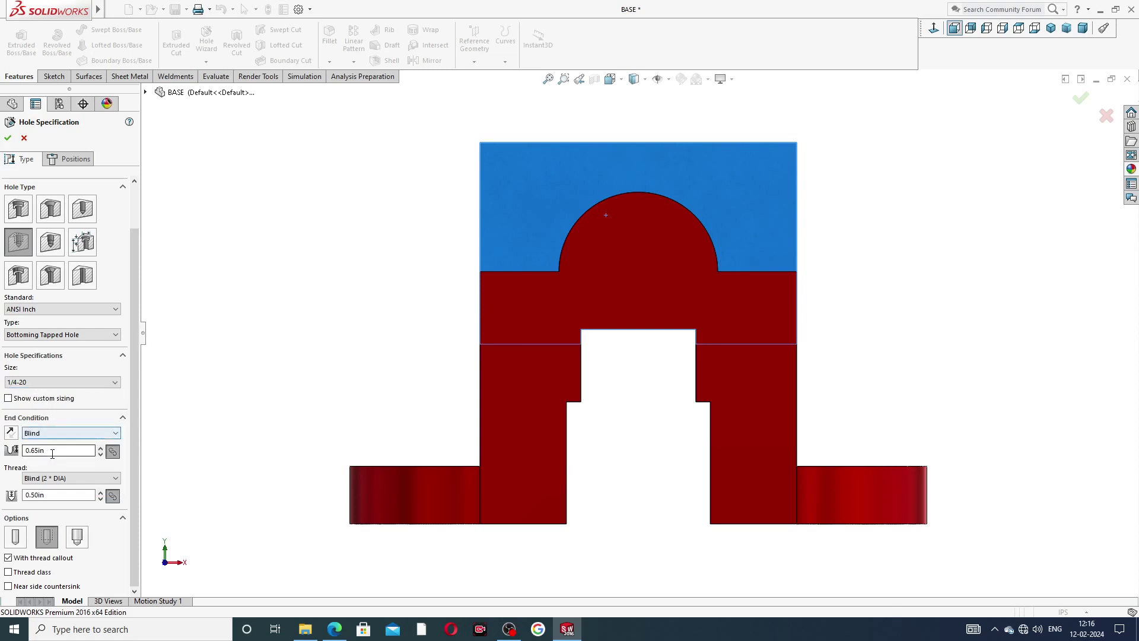
{"action": "left_click_drag", "start_coordinate": [44, 450], "coordinate": [2, 457]}
{"action": "type", "text": "."}
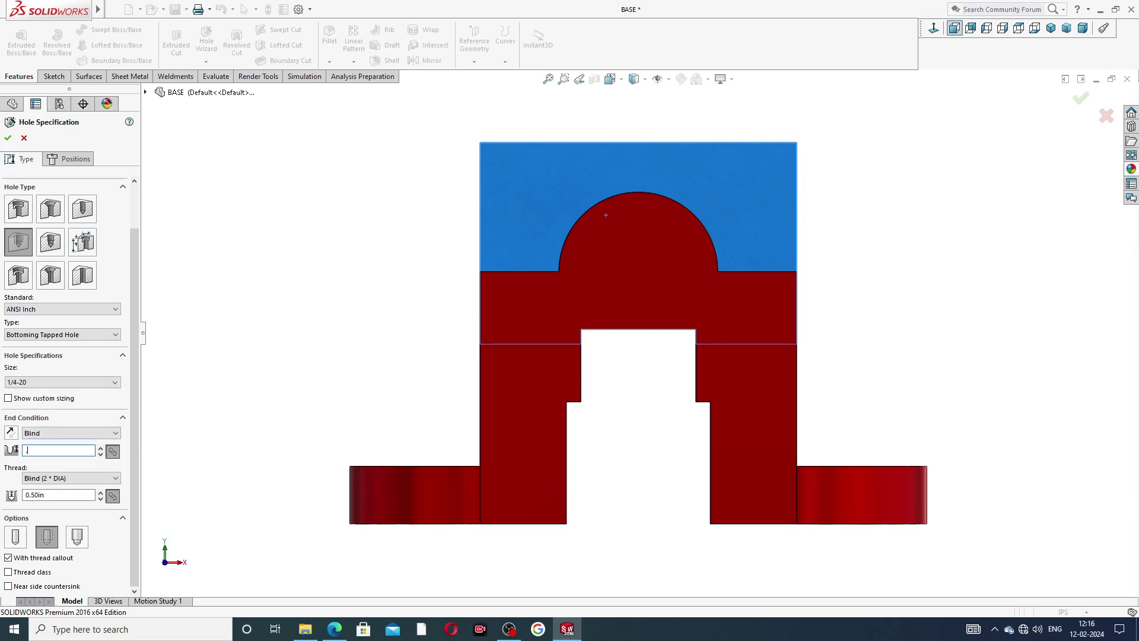
{"action": "type", "text": "63"}
{"action": "key", "text": "Return"}
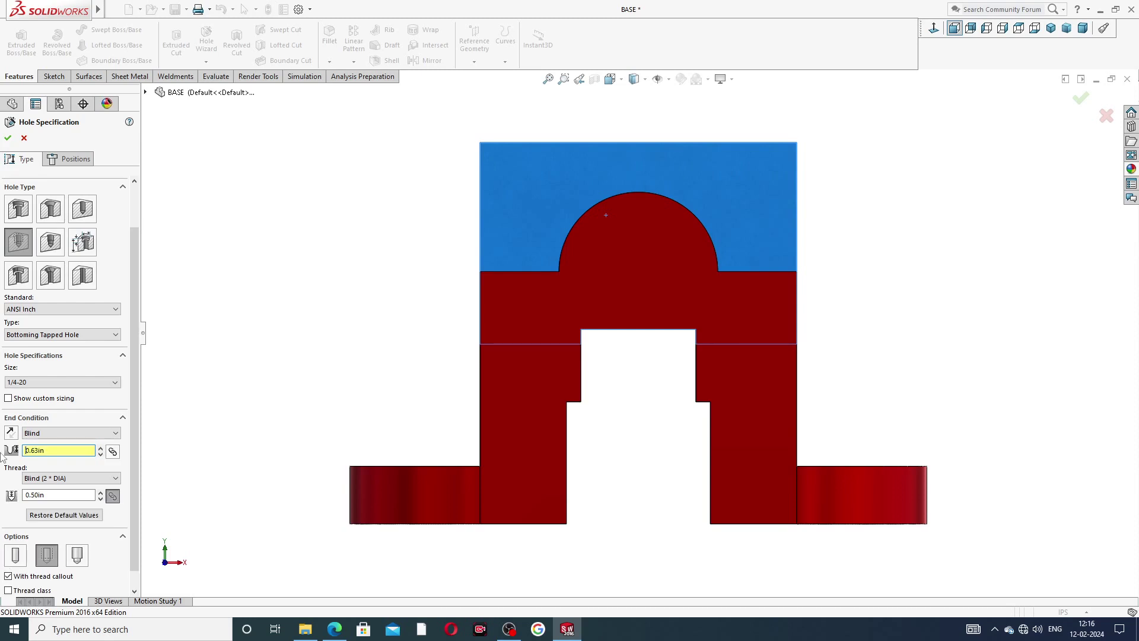
{"action": "scroll", "coordinate": [12, 442], "scroll_direction": "down", "scroll_amount": 1}
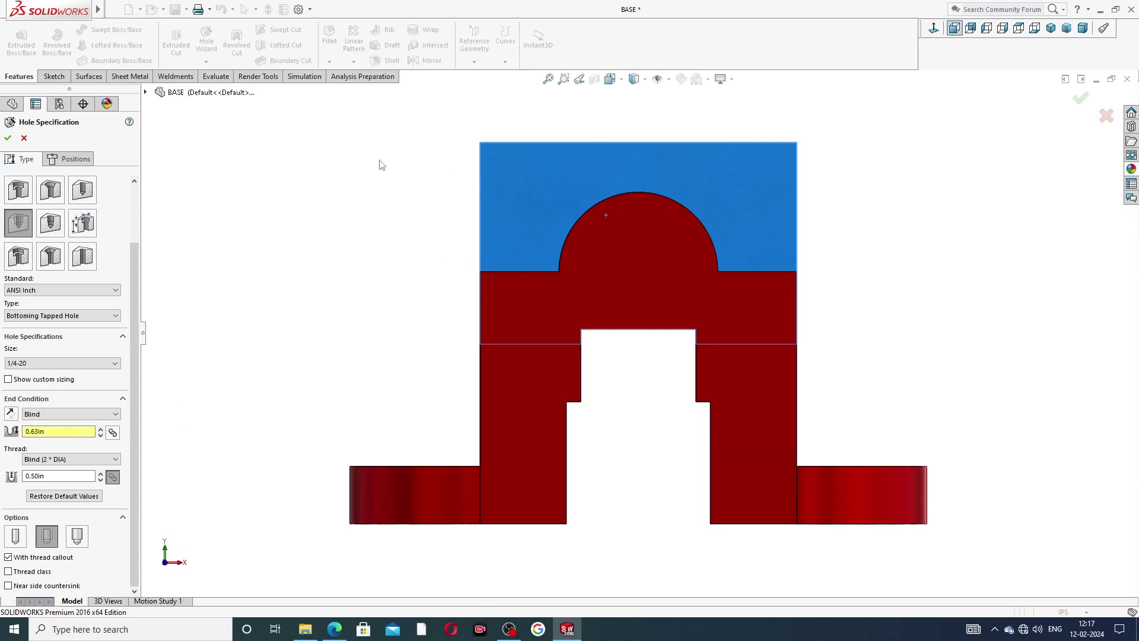
Place one hole point on the jaw wall's inner face, about 0.66 in left of centre and 1.12 in above the wall's lower edge
{"action": "left_click", "coordinate": [71, 159]}
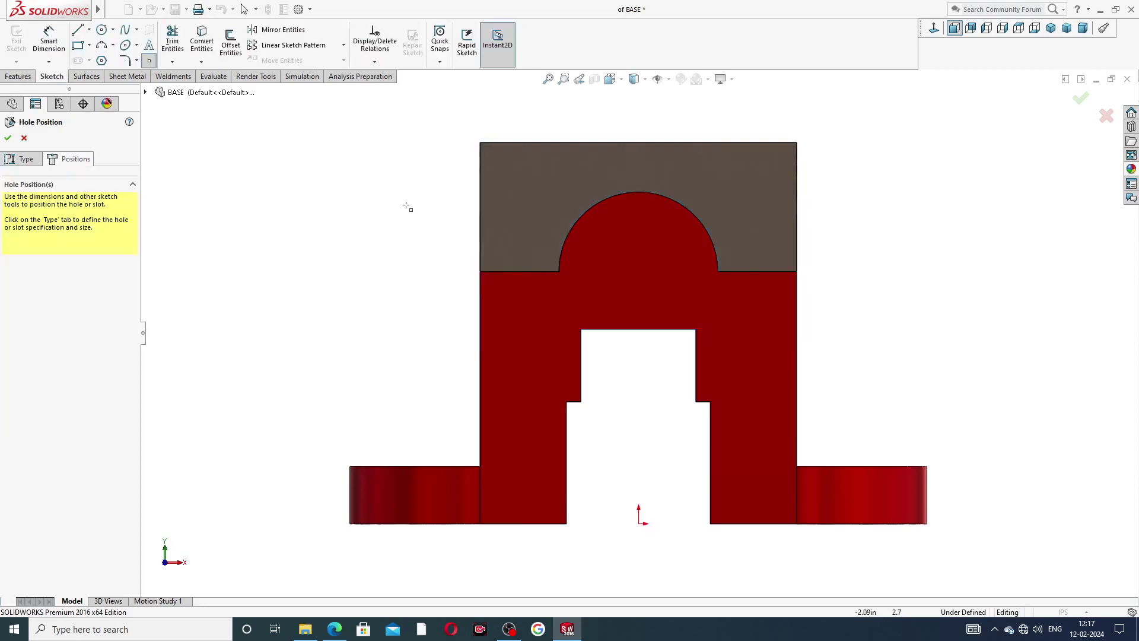
{"action": "left_click", "coordinate": [625, 188]}
{"action": "middle_click_drag", "start_coordinate": [625, 188], "coordinate": [626, 209]}
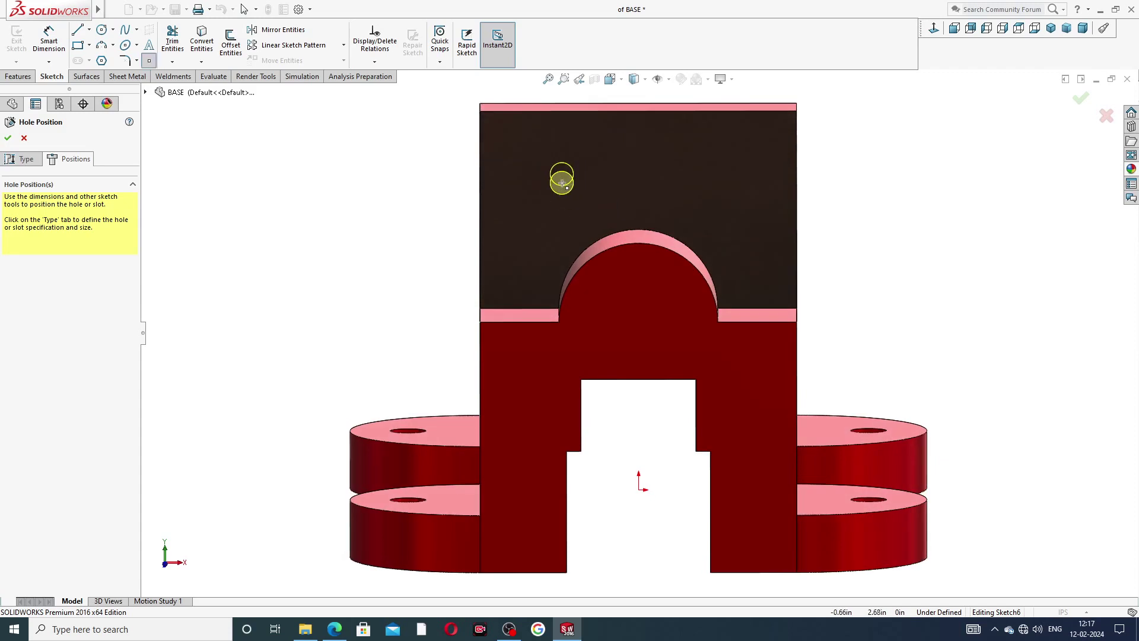
{"action": "left_click", "coordinate": [562, 182]}
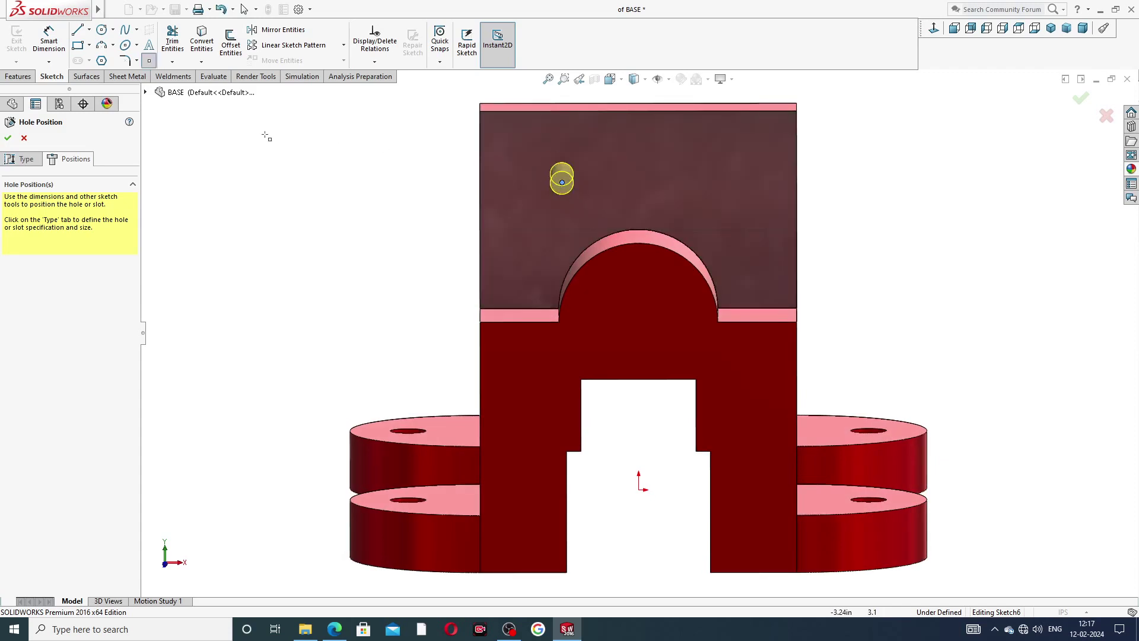
Draw a vertical construction centerline about 3.05 in long from the origin up to near the jaw wall's top edge
{"action": "left_click", "coordinate": [86, 76]}
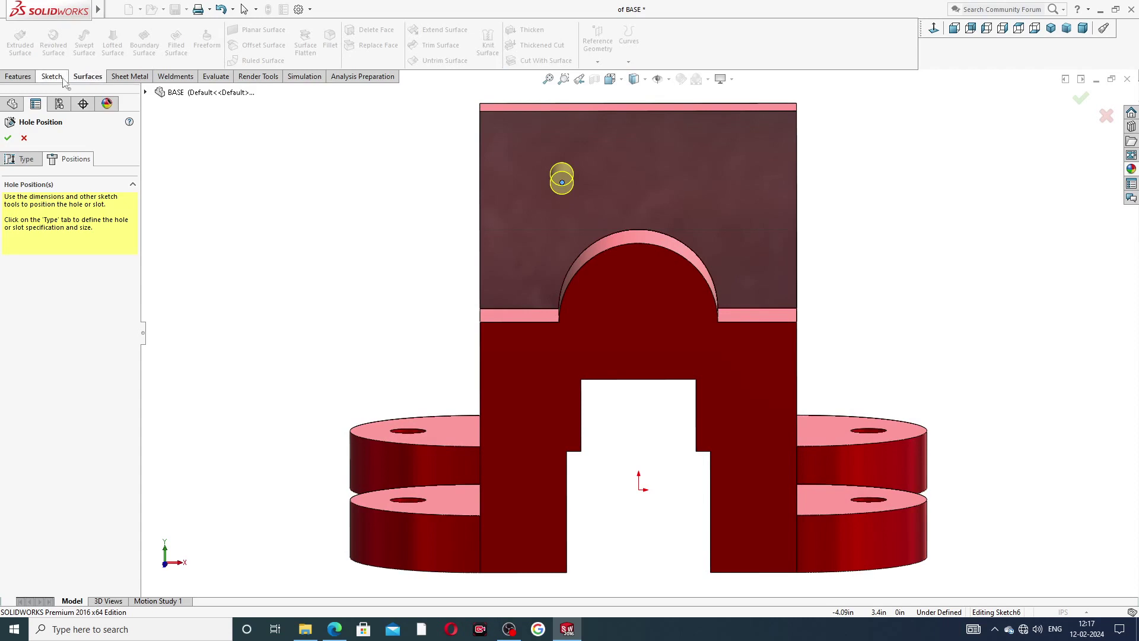
{"action": "left_click", "coordinate": [53, 77]}
{"action": "left_click", "coordinate": [90, 31]}
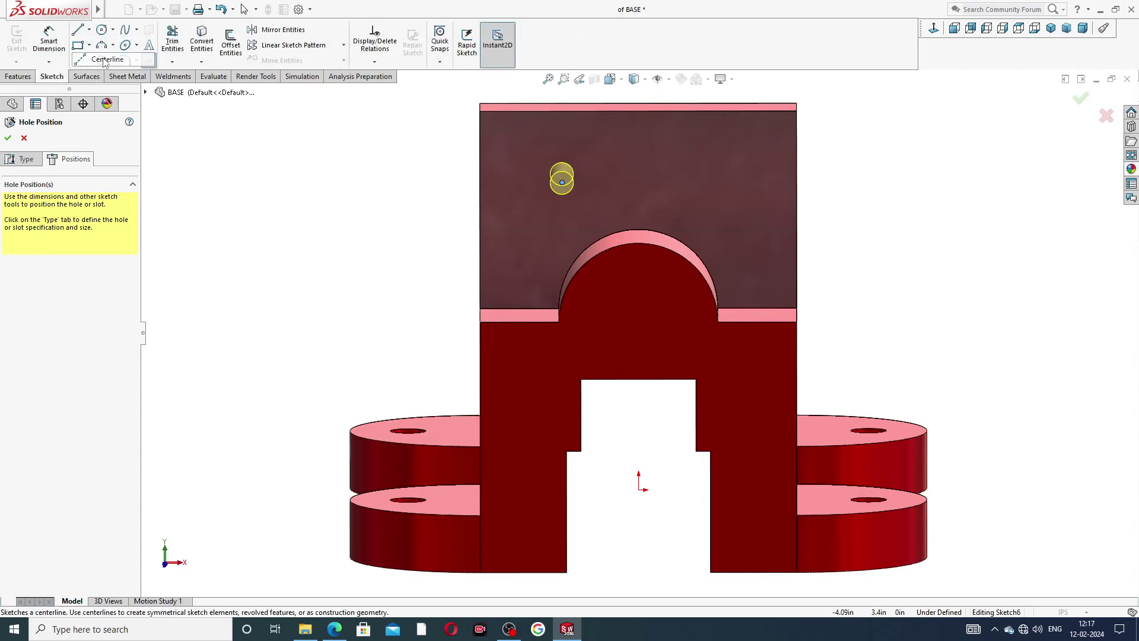
{"action": "left_click", "coordinate": [99, 51]}
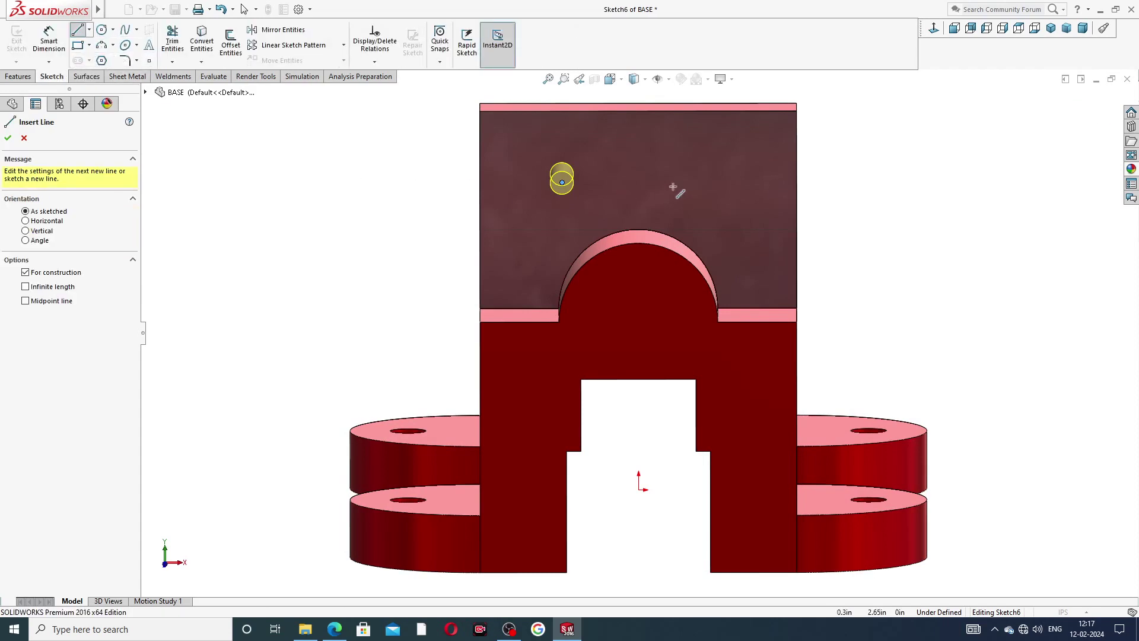
{"action": "left_click", "coordinate": [639, 488]}
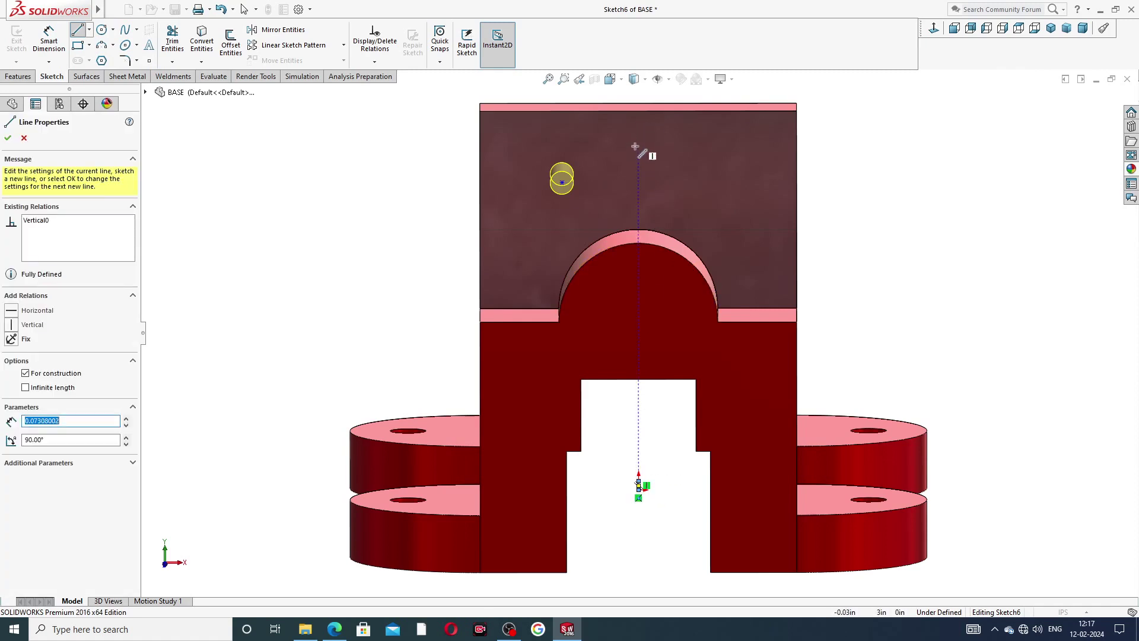
{"action": "left_click", "coordinate": [638, 145]}
{"action": "right_click", "coordinate": [823, 145]}
{"action": "left_click", "coordinate": [845, 155]}
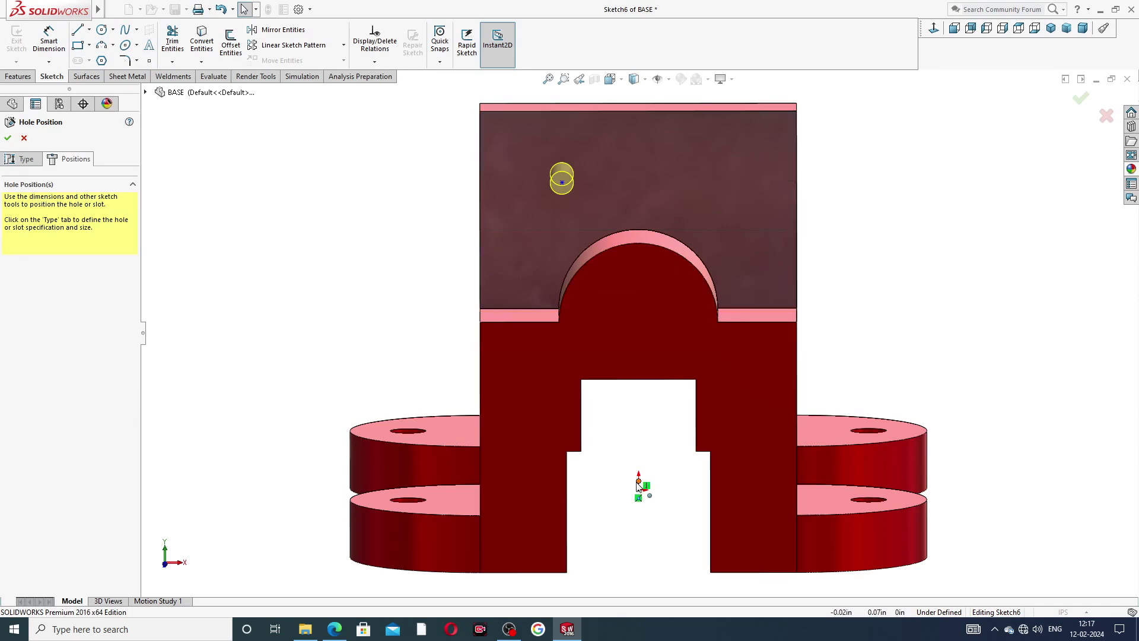
{"action": "left_click_drag", "start_coordinate": [638, 481], "coordinate": [638, 141]}
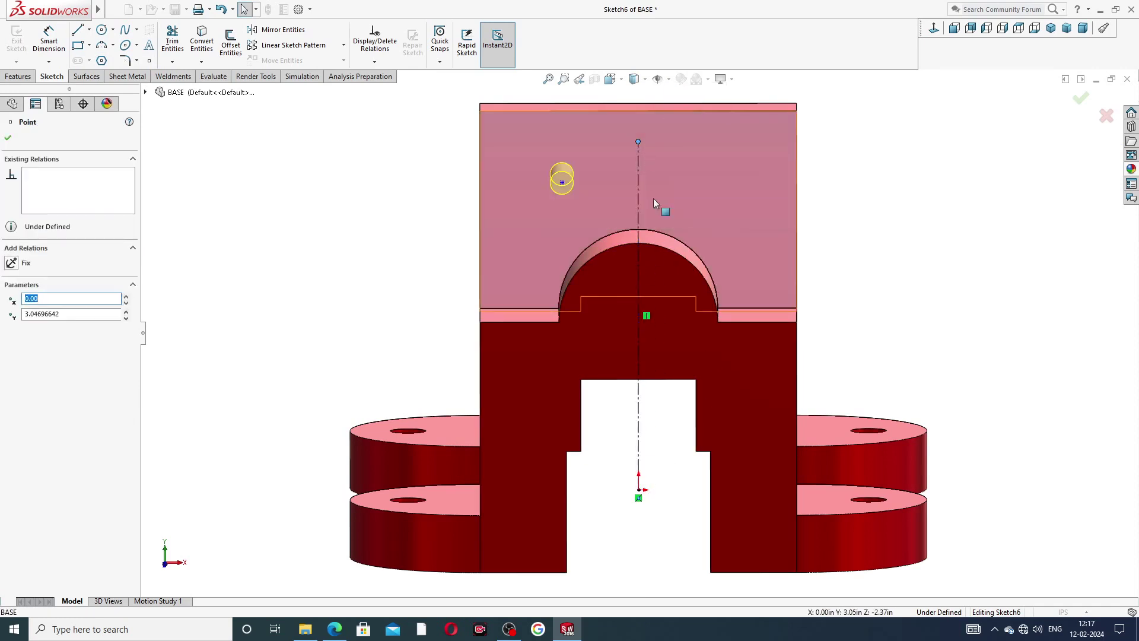
{"action": "left_click", "coordinate": [867, 239]}
{"action": "mouse_move", "coordinate": [867, 239]}
{"action": "middle_mouse_down"}
{"action": "mouse_move", "coordinate": [866, 206]}
{"action": "mouse_move", "coordinate": [863, 221]}
{"action": "middle_mouse_up"}
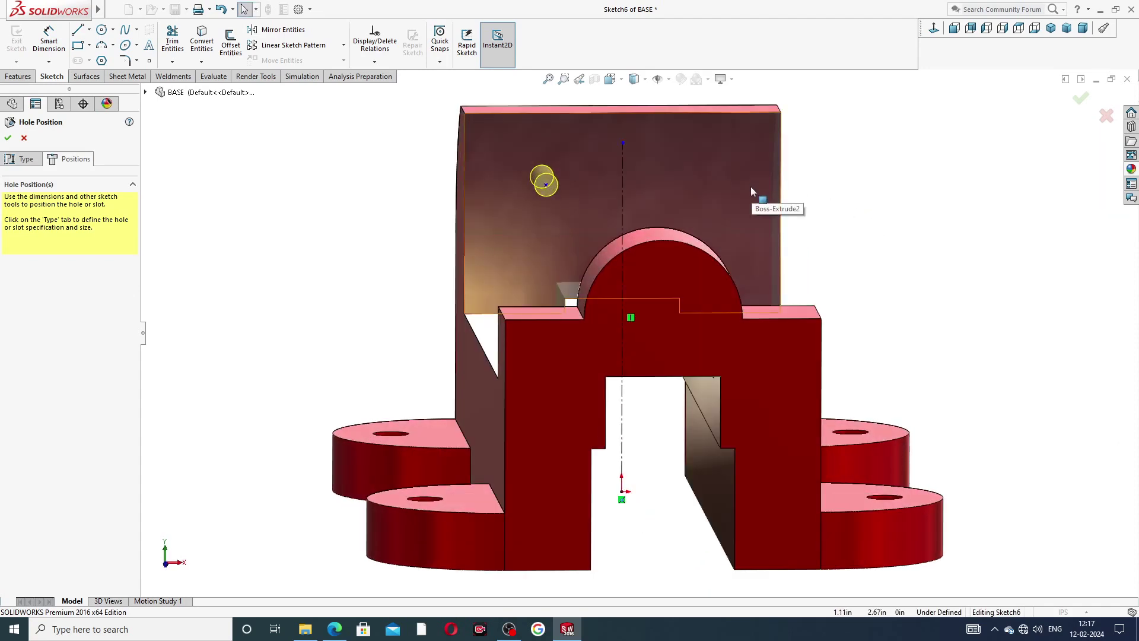
{"action": "key", "text": "f"}
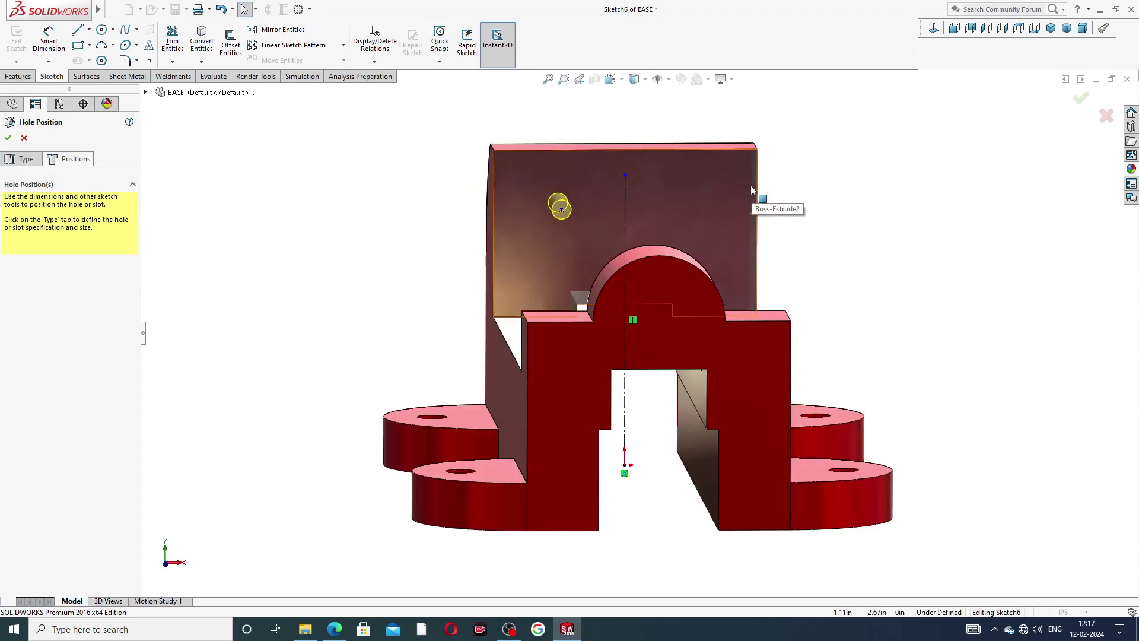
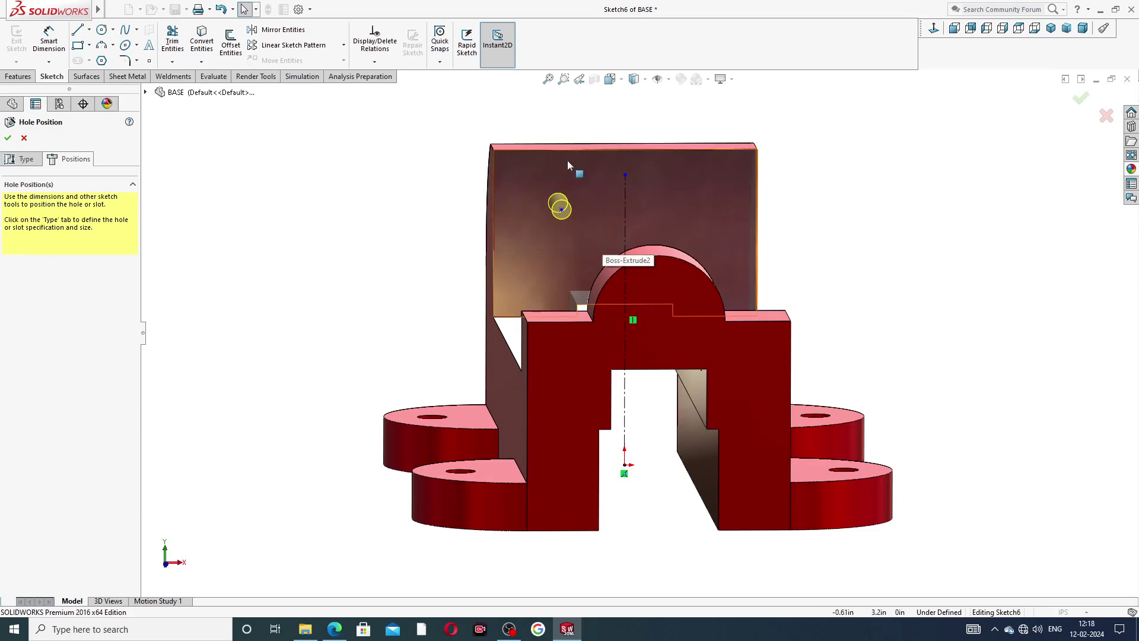
Dimension the hole point's horizontal distance from the vertical centerline and set it to 0.75 in
{"action": "key", "text": "f"}
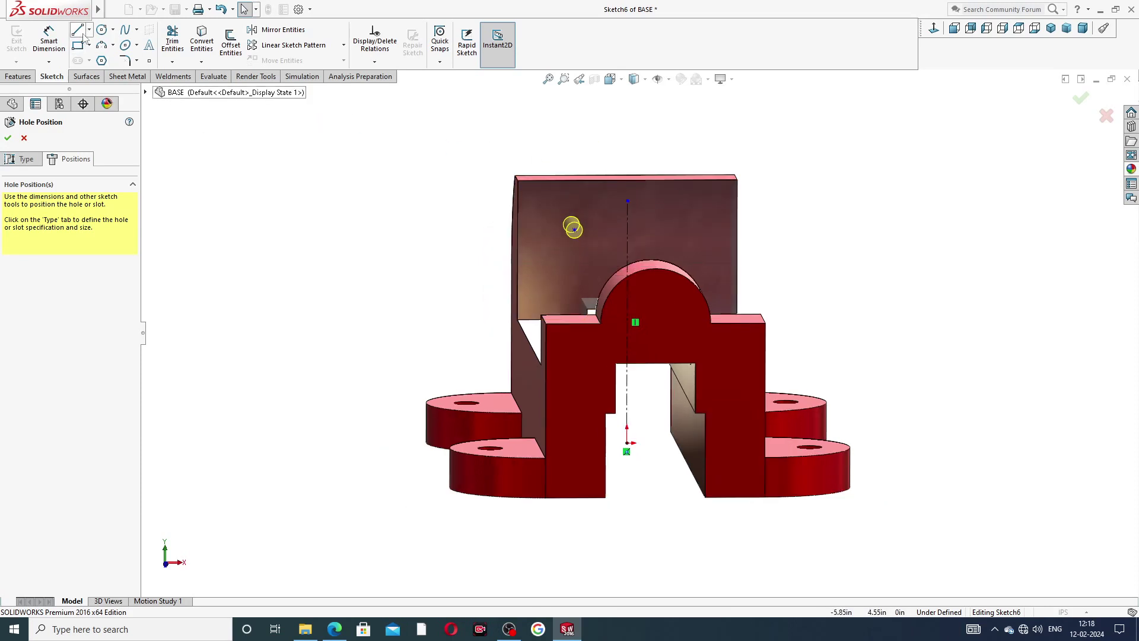
{"action": "left_click", "coordinate": [62, 50]}
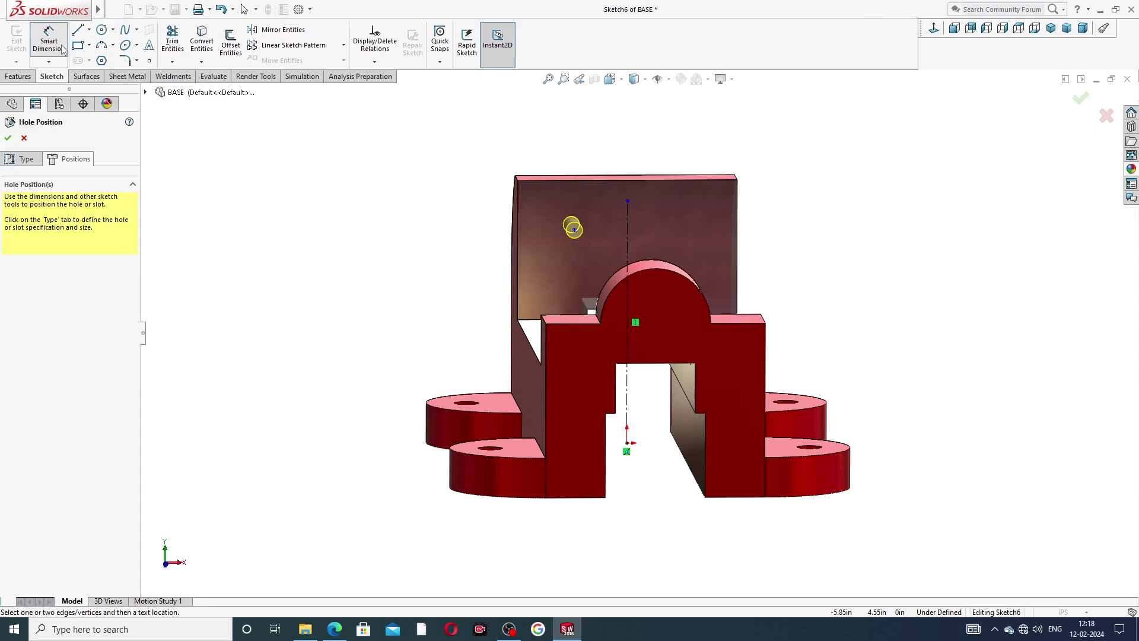
{"action": "left_click", "coordinate": [575, 230]}
{"action": "left_click", "coordinate": [628, 220]}
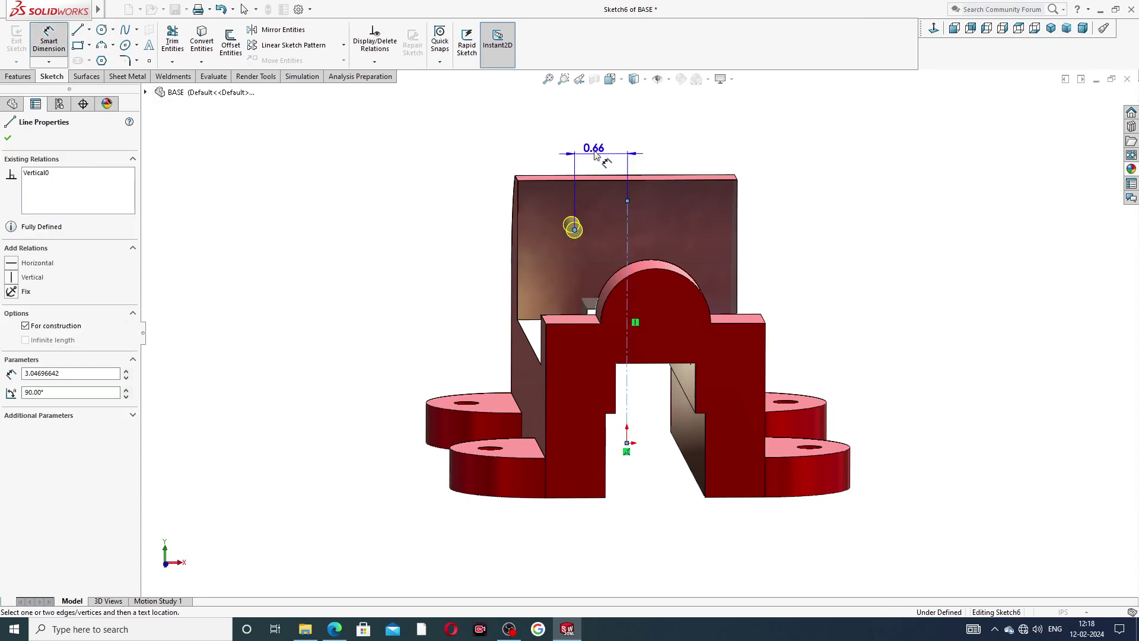
{"action": "left_click", "coordinate": [599, 151]}
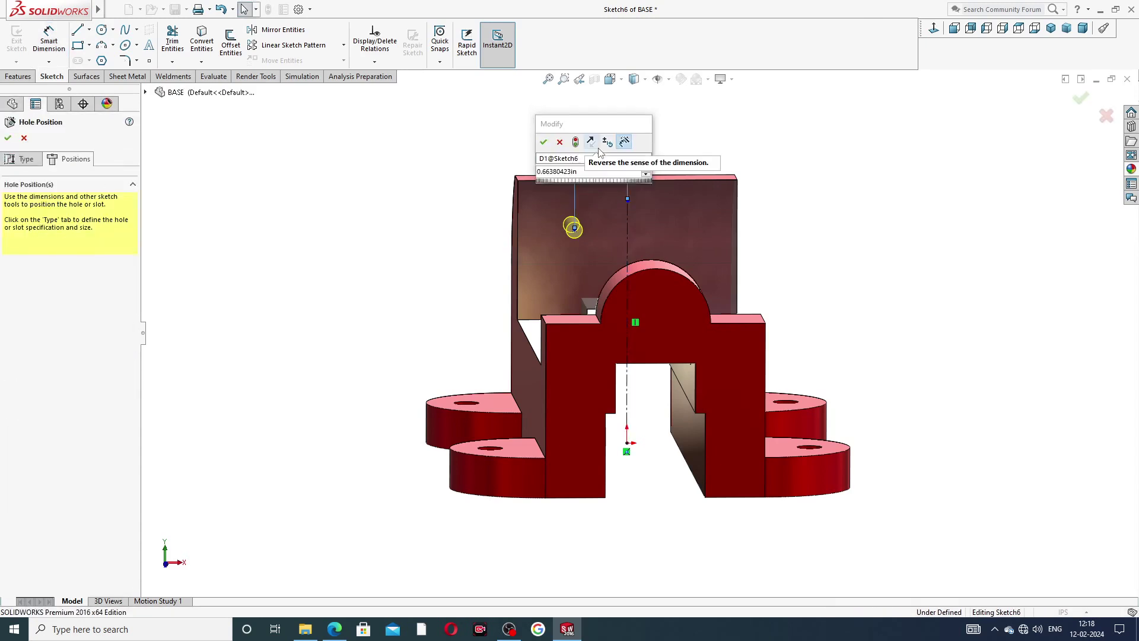
{"action": "key", "text": "Return"}
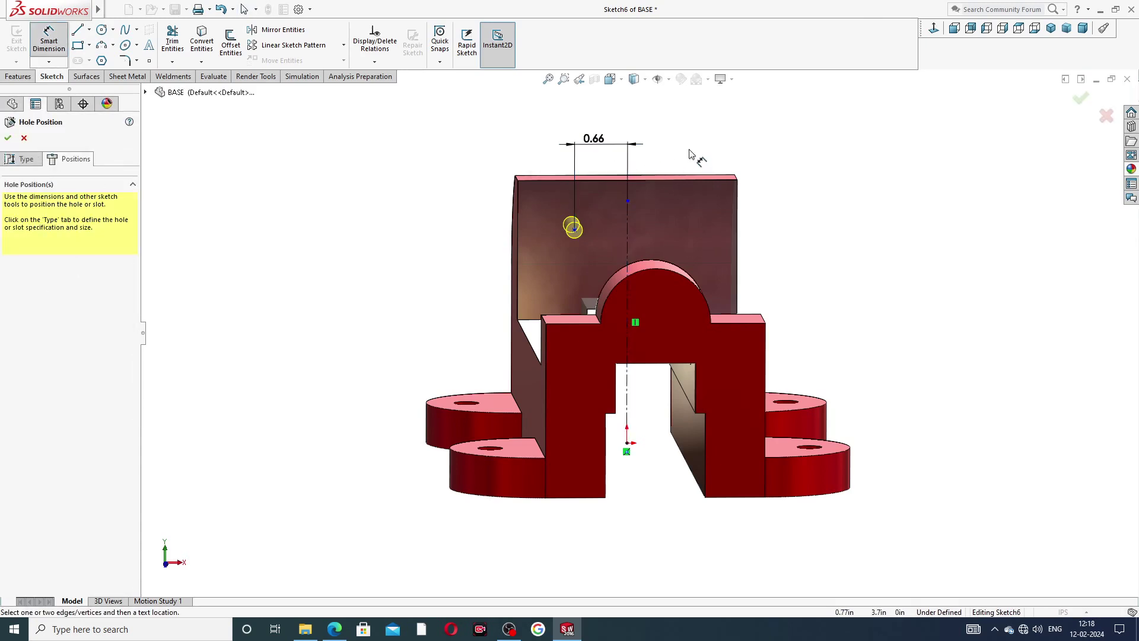
{"action": "double_click", "coordinate": [594, 139]}
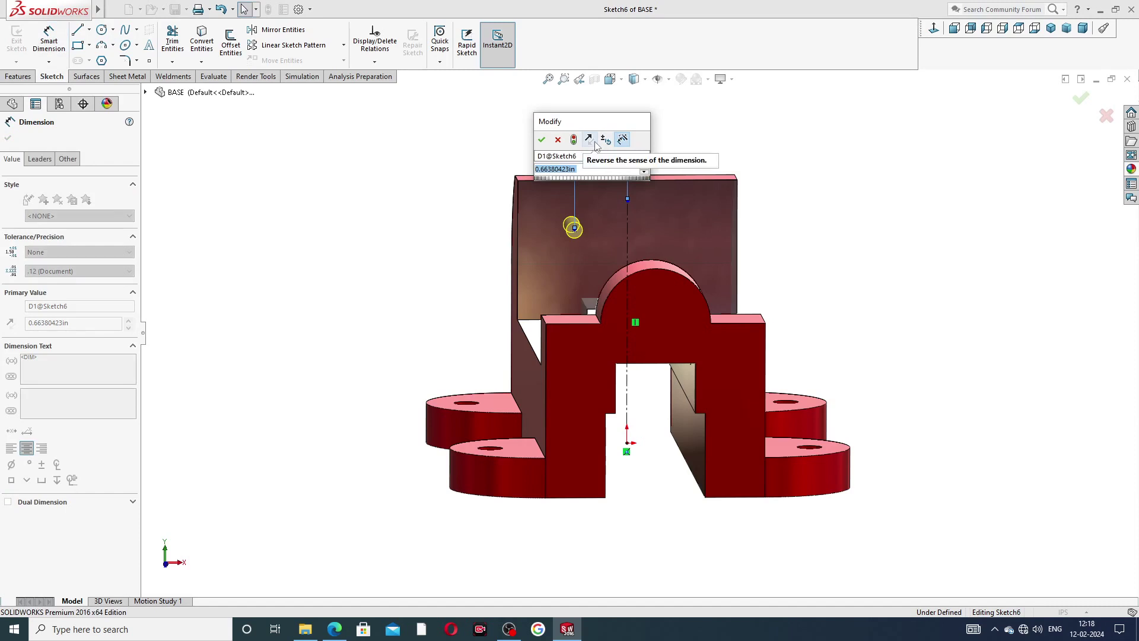
{"action": "type", "text": "."}
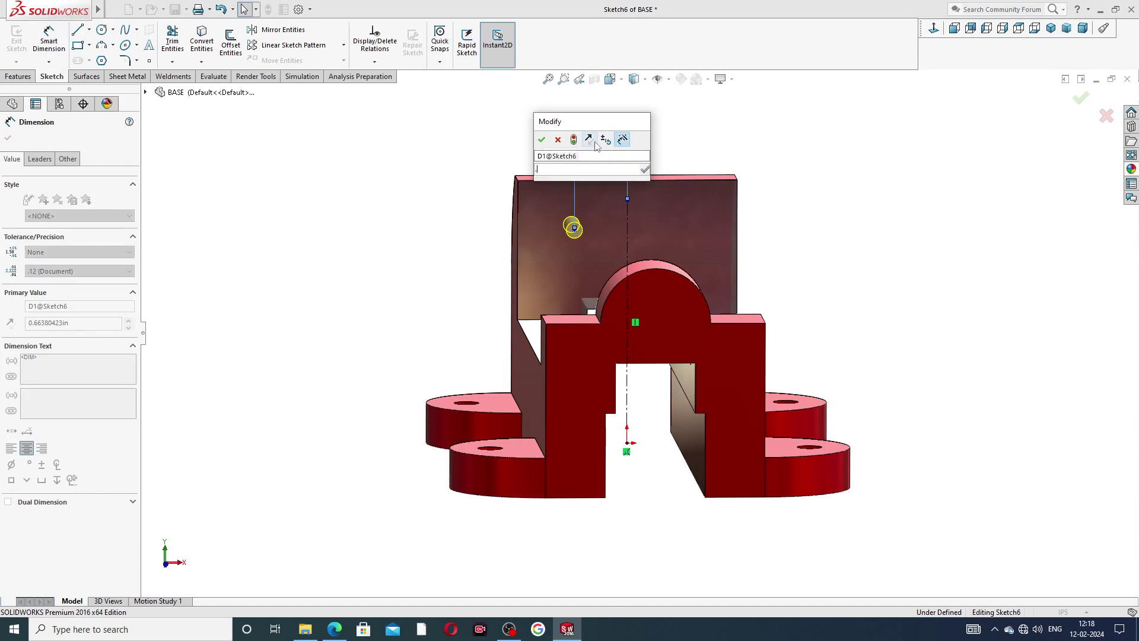
{"action": "type", "text": "75"}
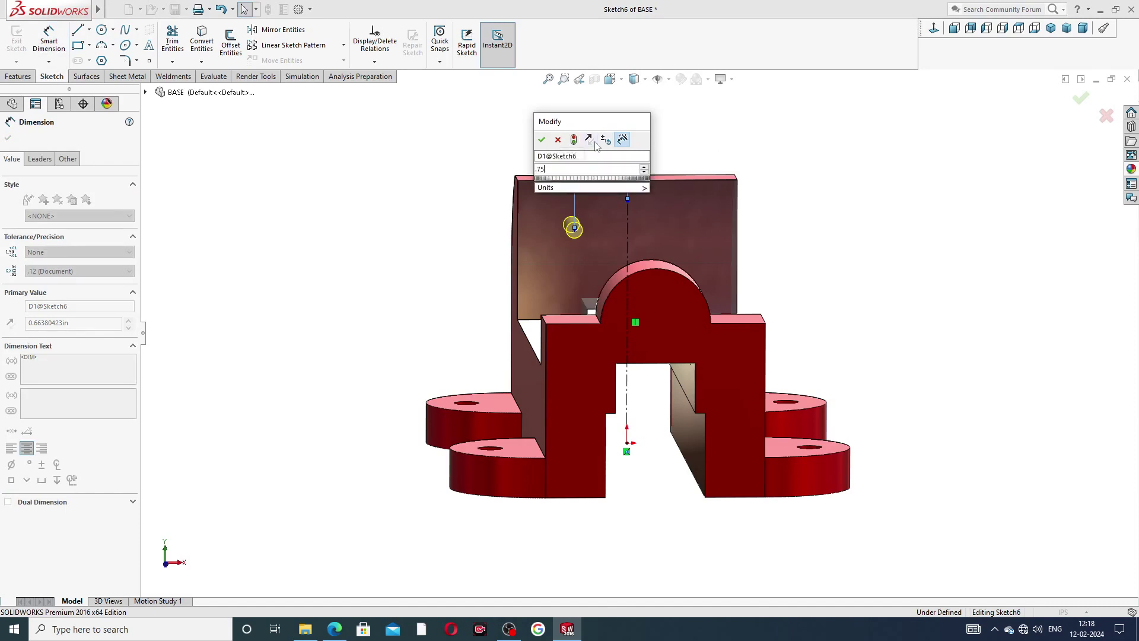
{"action": "key", "text": "Return"}
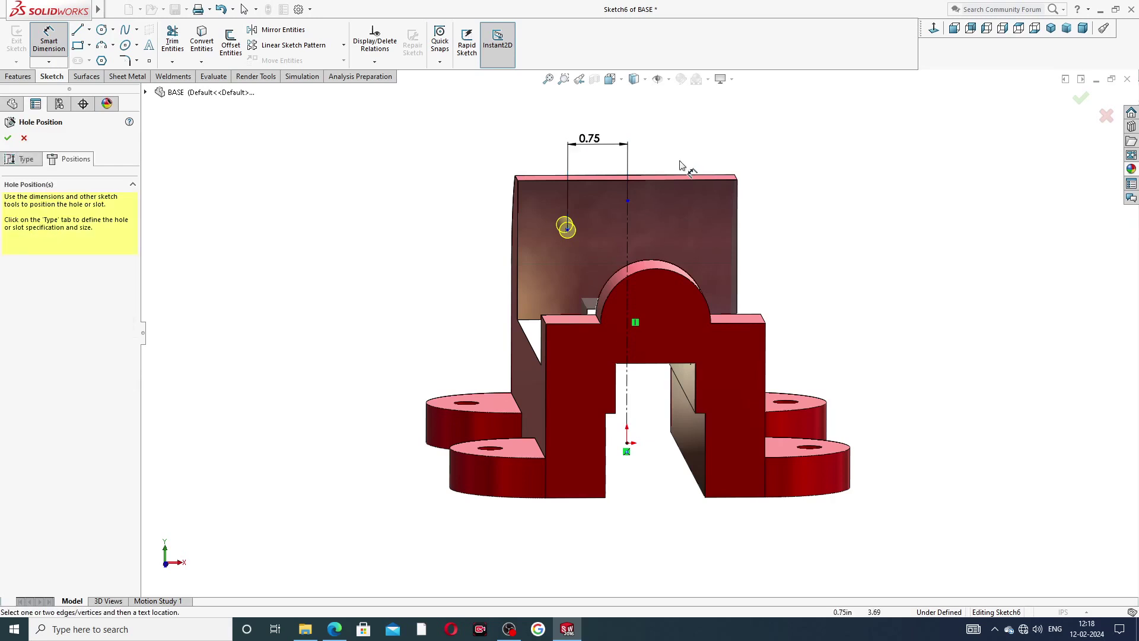
Dimension the hole point's vertical distance from the jaw wall's lower edge and set it to 1 in
{"action": "left_click", "coordinate": [567, 229]}
{"action": "middle_click_drag", "start_coordinate": [576, 260], "coordinate": [570, 283]}
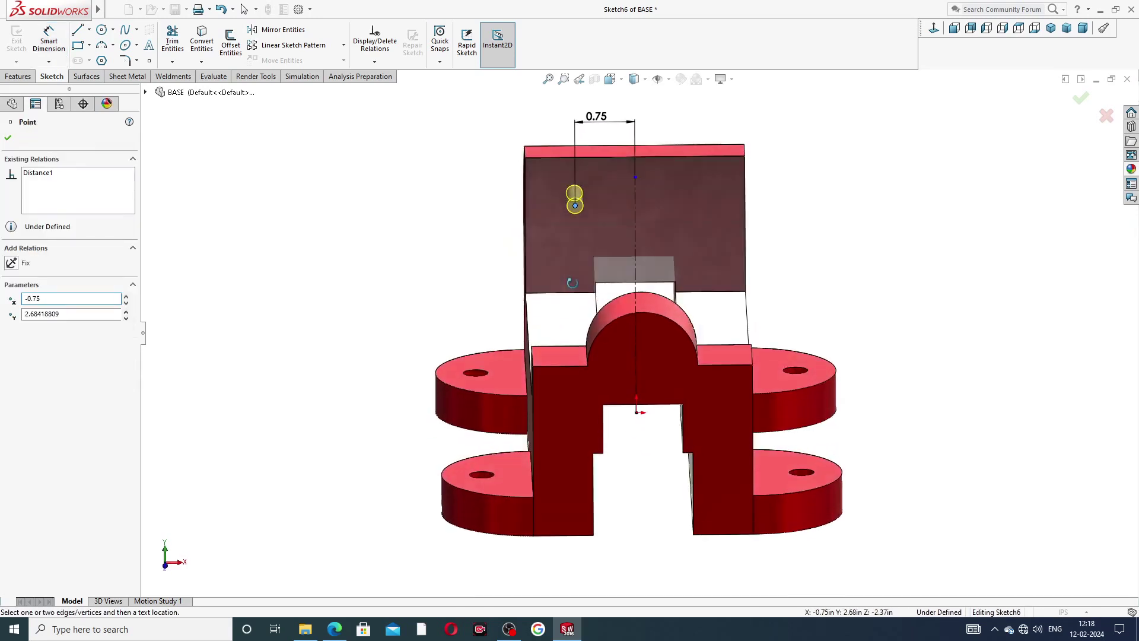
{"action": "left_click", "coordinate": [568, 293]}
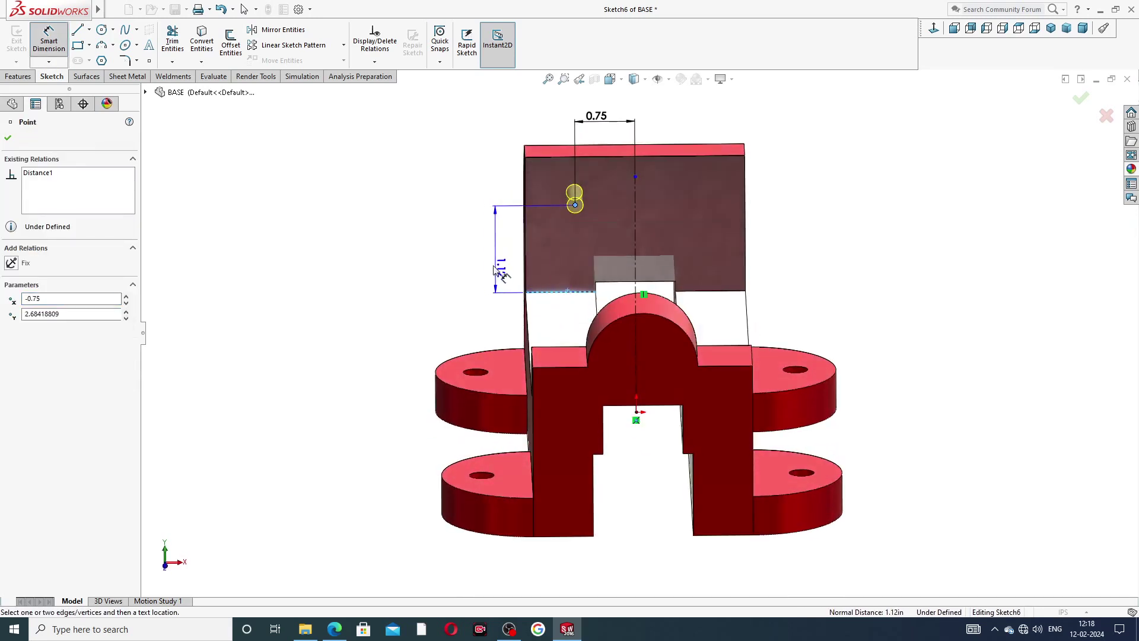
{"action": "left_click", "coordinate": [489, 251]}
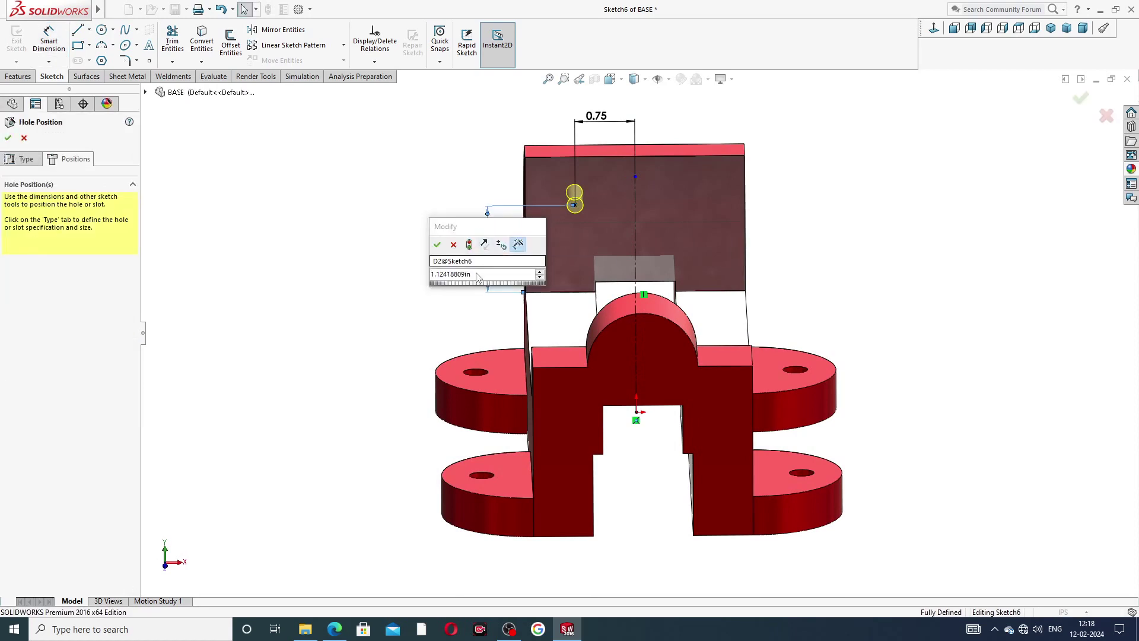
{"action": "type", "text": "1"}
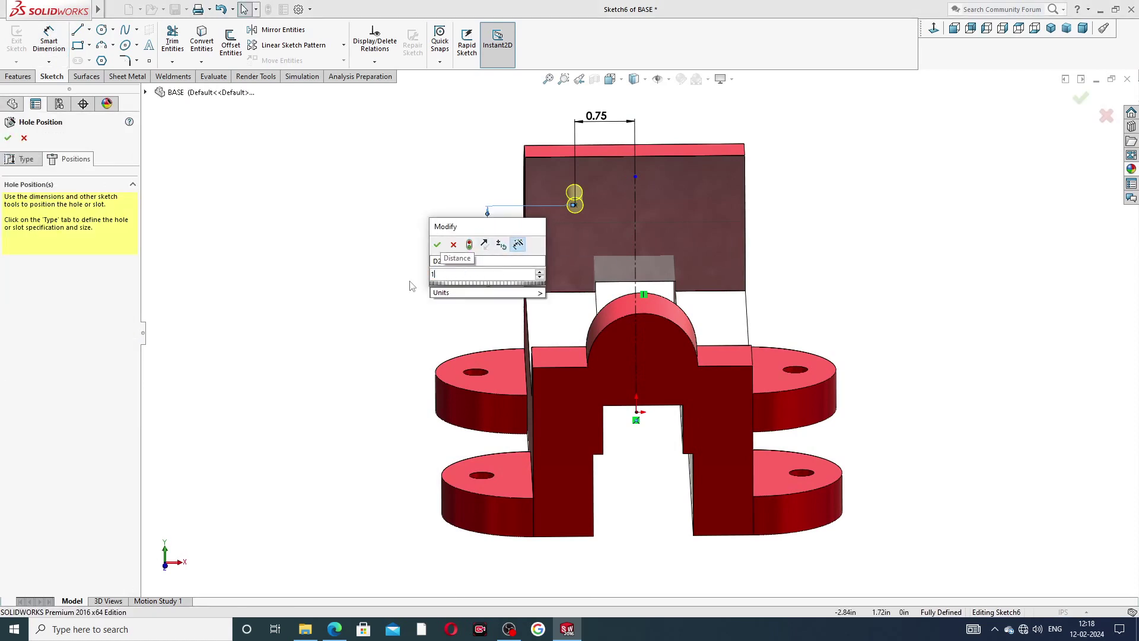
{"action": "key", "text": "Return"}
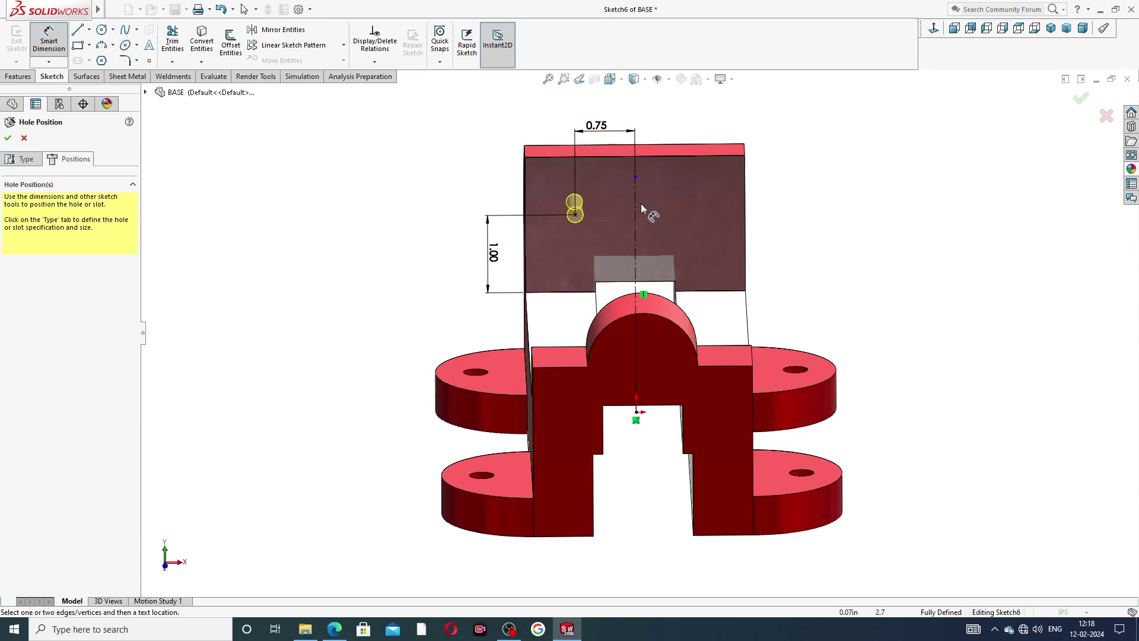
{"action": "right_click", "coordinate": [769, 140]}
{"action": "left_click", "coordinate": [802, 173]}
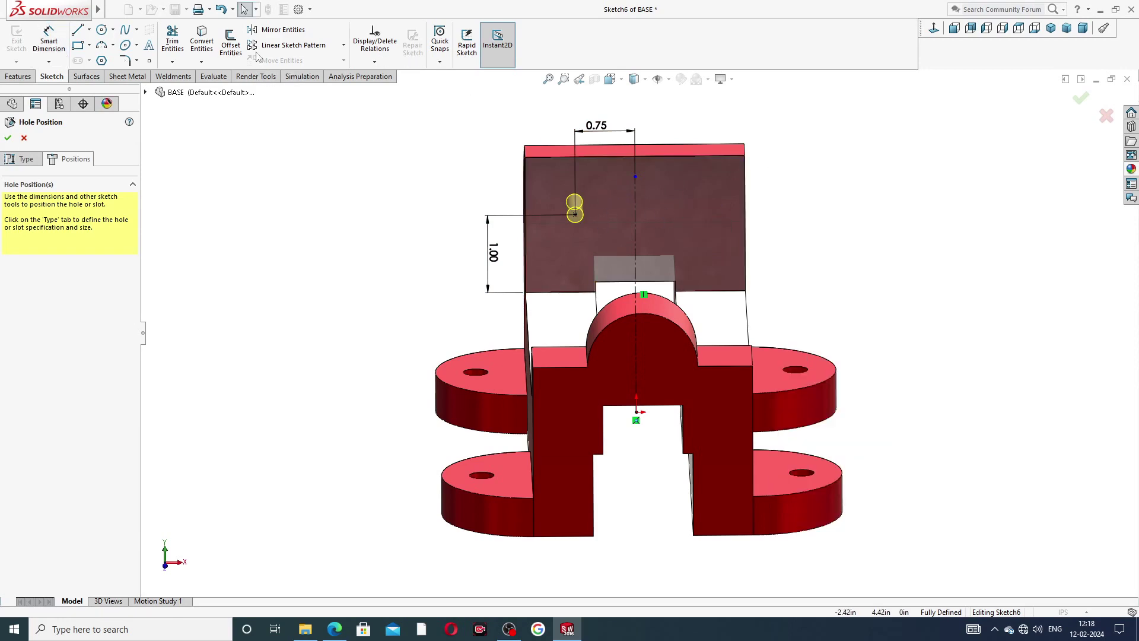
Mirror the hole point about the vertical construction centerline and finish the 1/4-20 tapped hole feature
{"action": "left_click", "coordinate": [279, 30]}
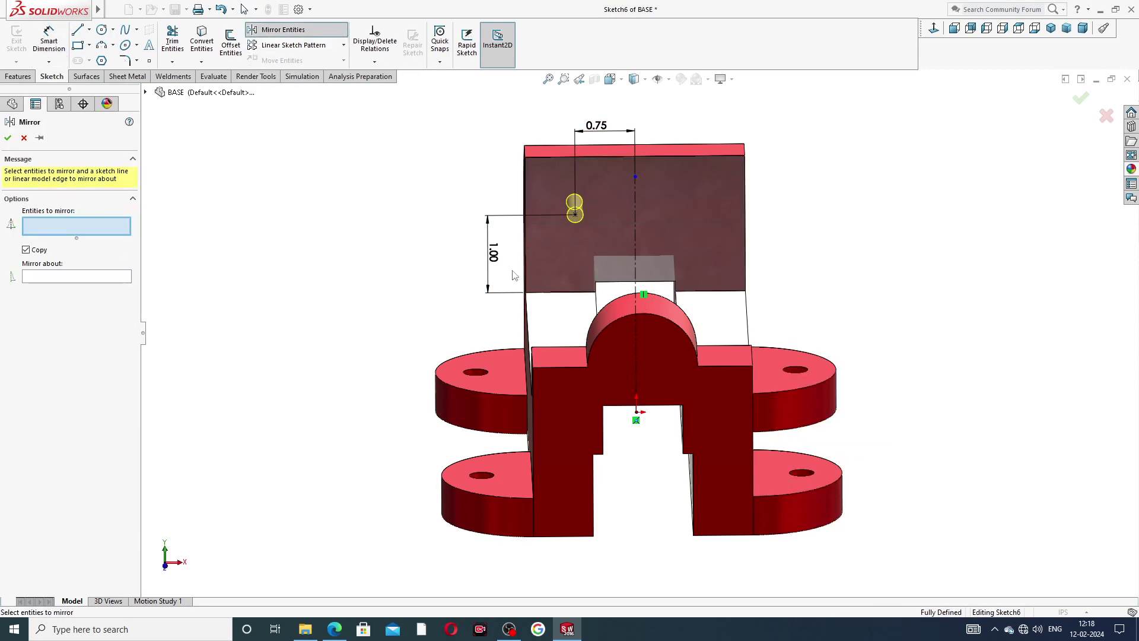
{"action": "left_click", "coordinate": [576, 214]}
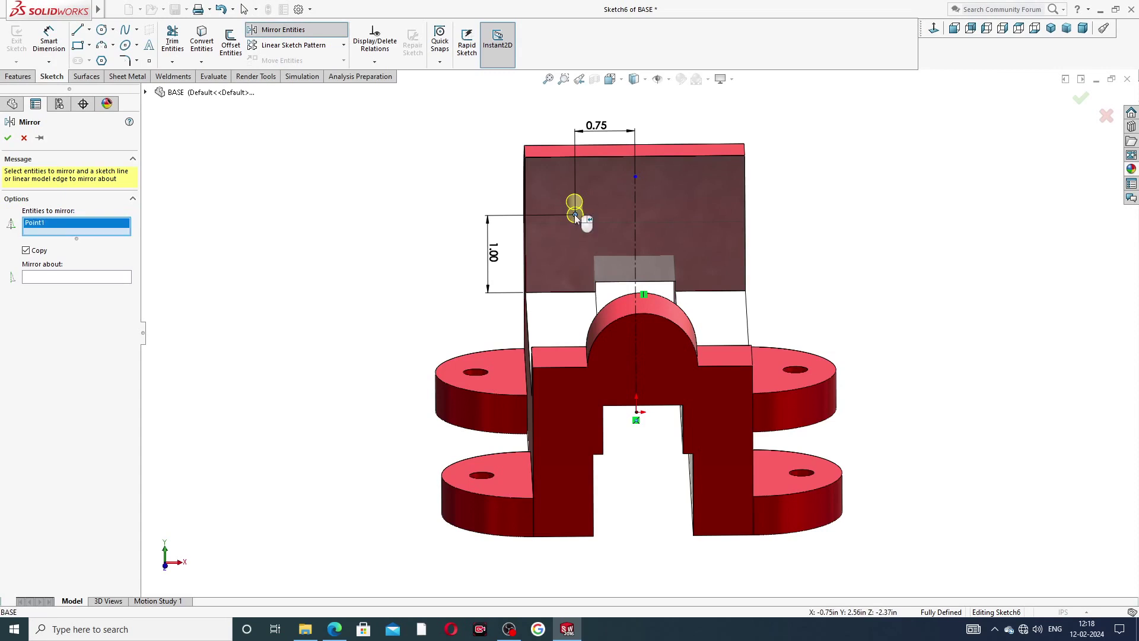
{"action": "left_click", "coordinate": [100, 279]}
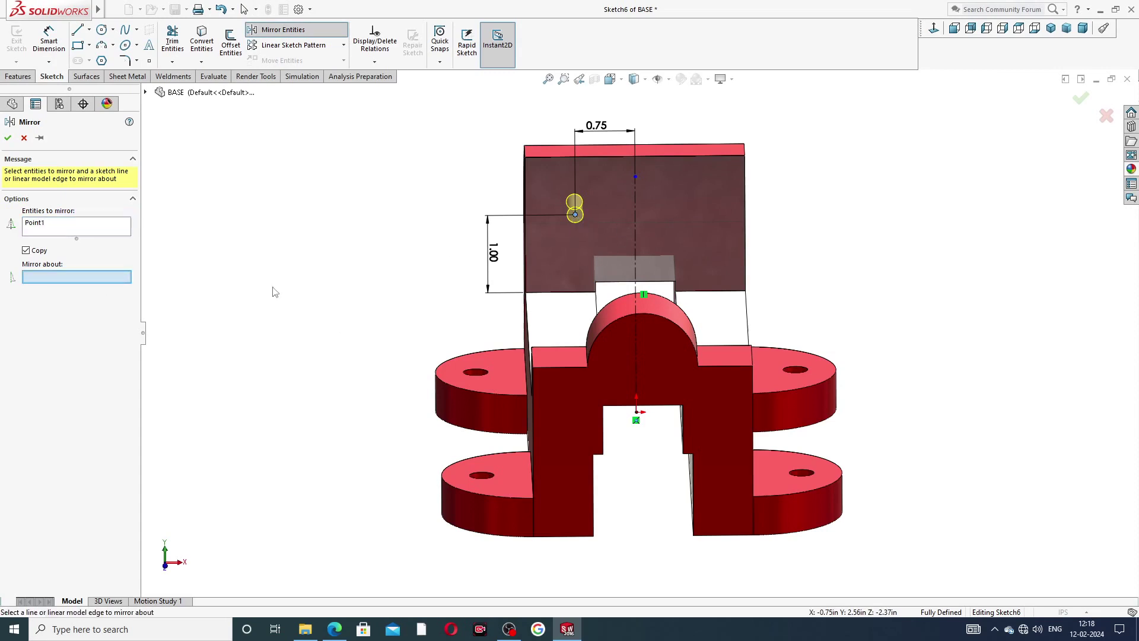
{"action": "left_click", "coordinate": [634, 211]}
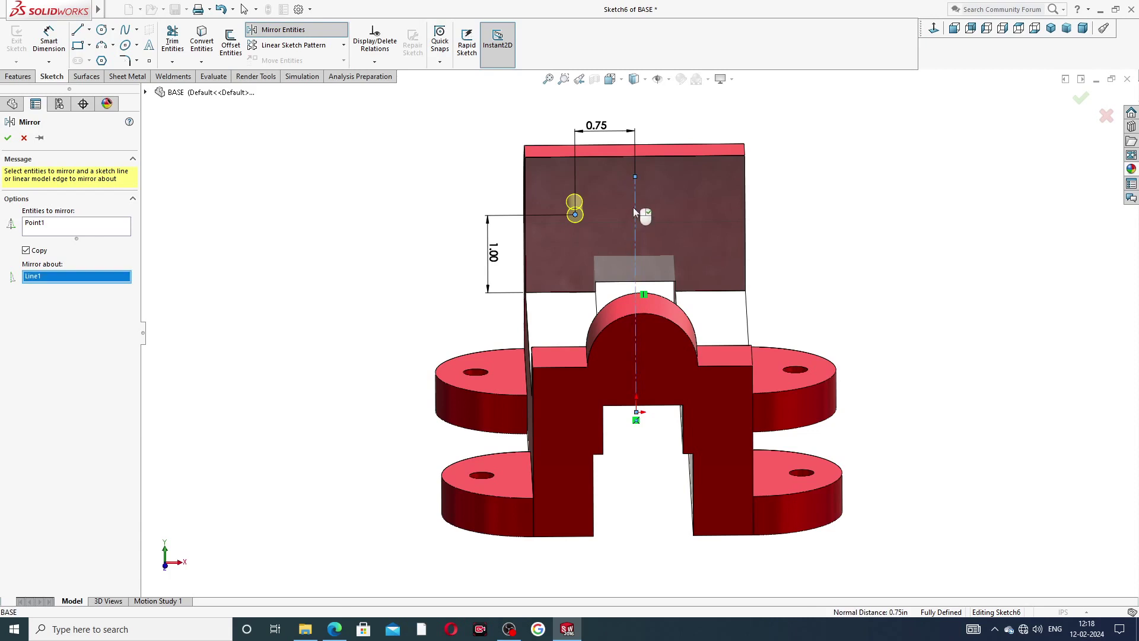
{"action": "left_click", "coordinate": [7, 138]}
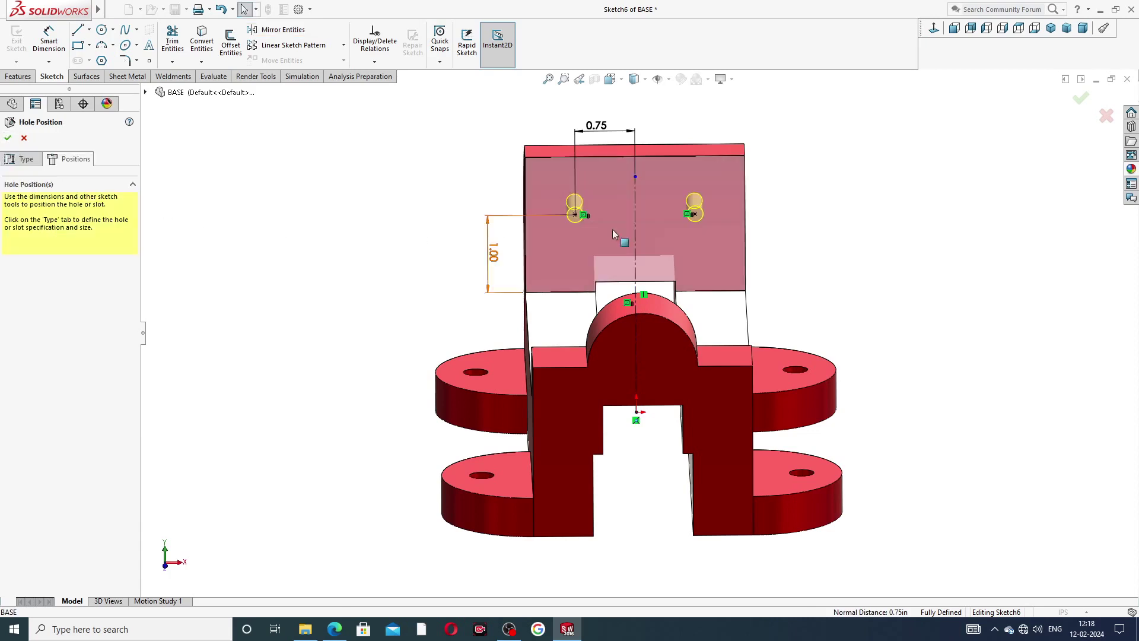
{"action": "mouse_move", "coordinate": [761, 229]}
{"action": "middle_mouse_down"}
{"action": "mouse_move", "coordinate": [781, 180]}
{"action": "mouse_move", "coordinate": [788, 194]}
{"action": "middle_mouse_up"}
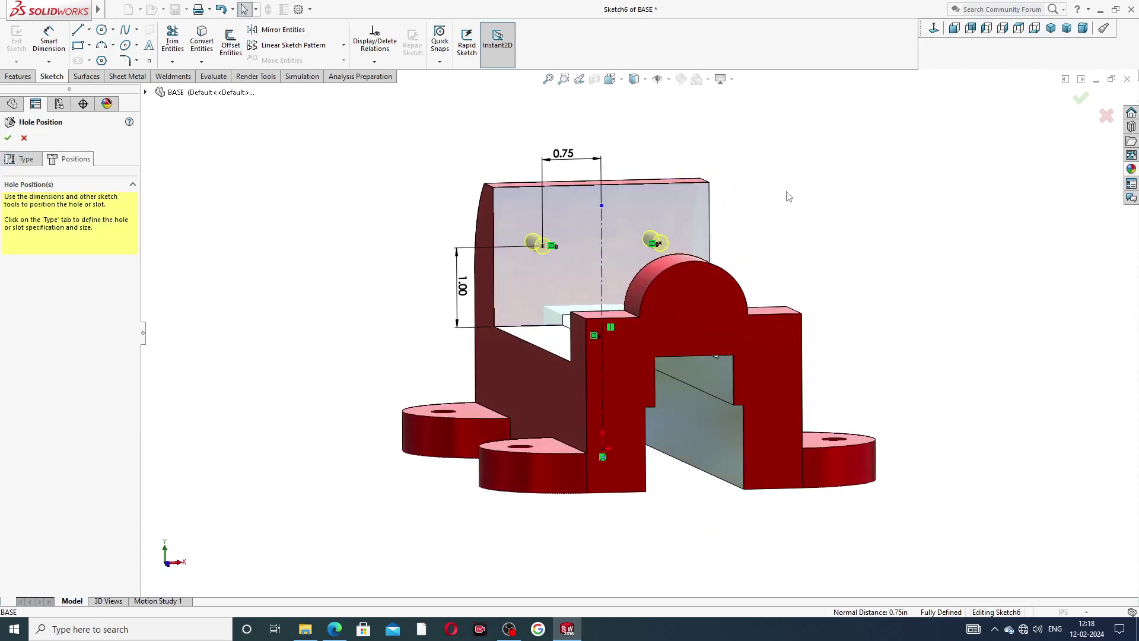
{"action": "left_click", "coordinate": [8, 138]}
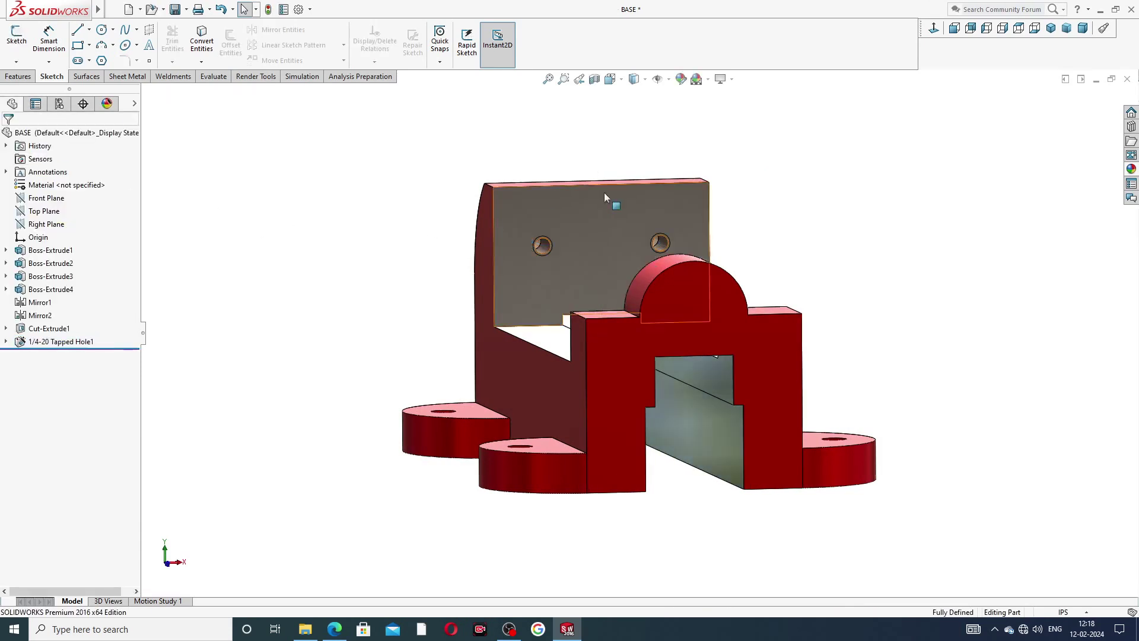
Enable shaded cosmetic threads in the document's detailing properties and inspect a tapped hole on the jaw wall up close
{"action": "scroll", "coordinate": [614, 237], "scroll_direction": "down", "scroll_amount": 4}
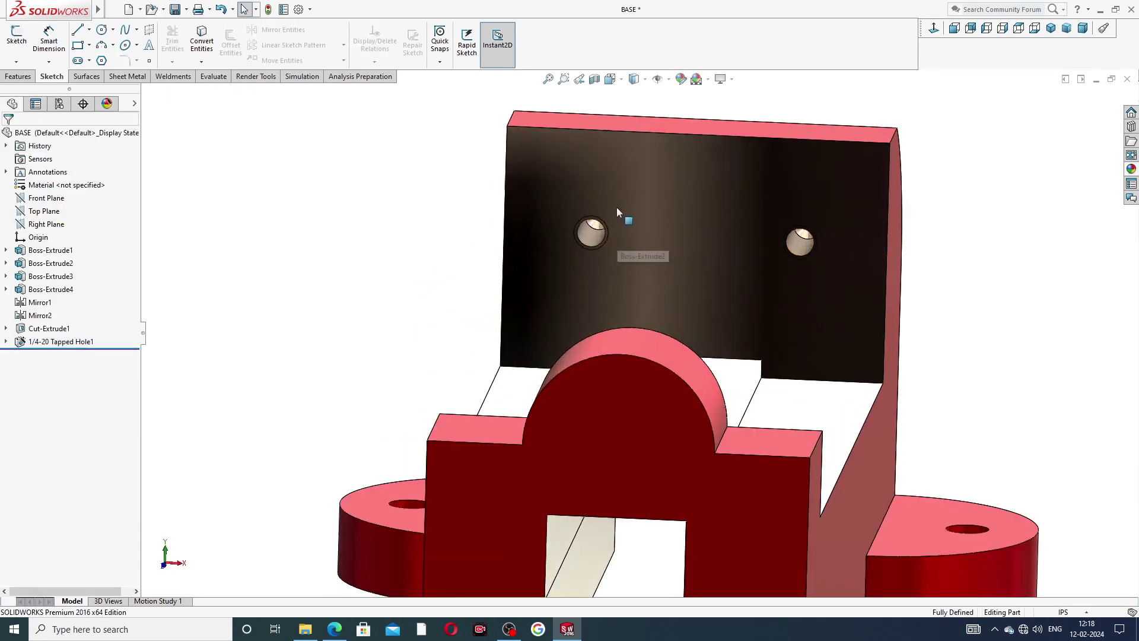
{"action": "left_click", "coordinate": [298, 10]}
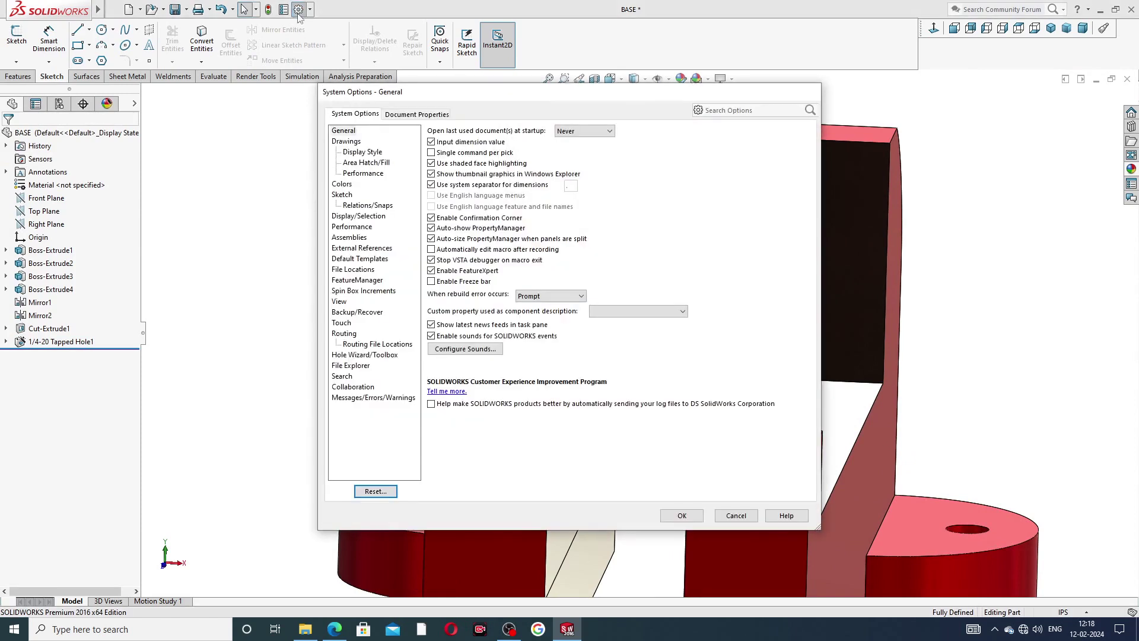
{"action": "left_click", "coordinate": [418, 115]}
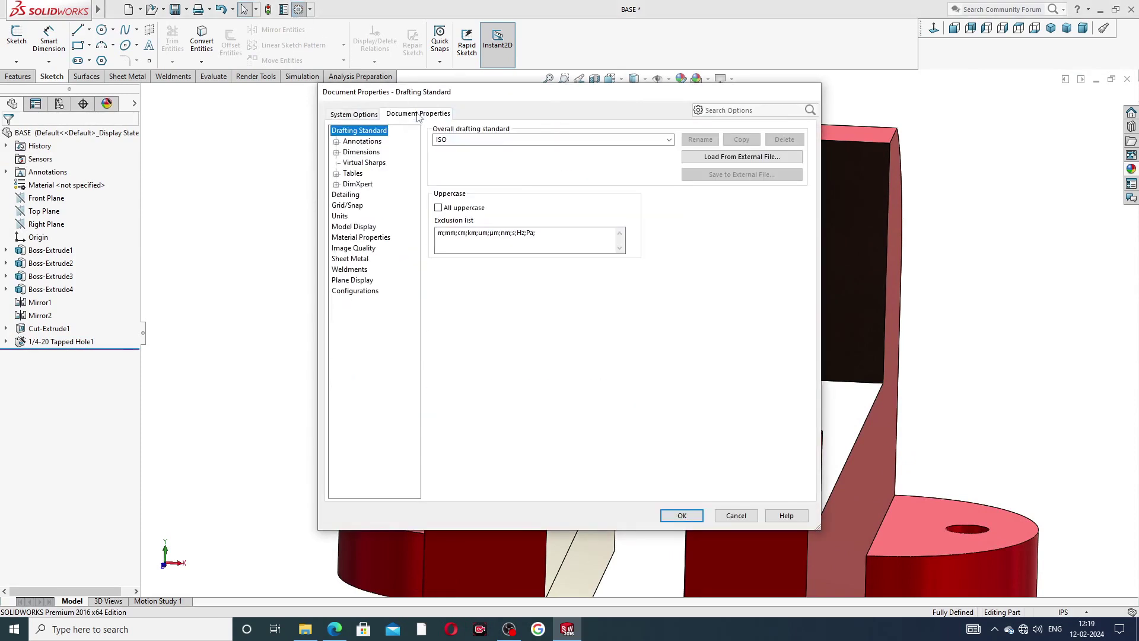
{"action": "left_click", "coordinate": [350, 195]}
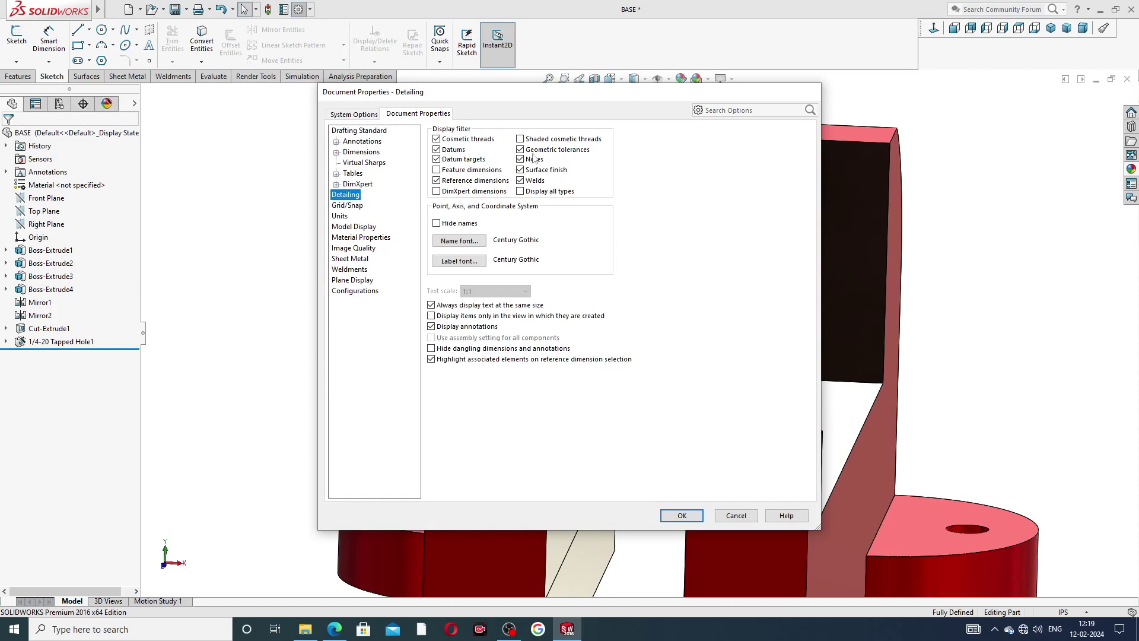
{"action": "left_click", "coordinate": [541, 143]}
{"action": "left_click", "coordinate": [682, 515]}
{"action": "scroll", "coordinate": [757, 244], "scroll_direction": "down", "scroll_amount": 3}
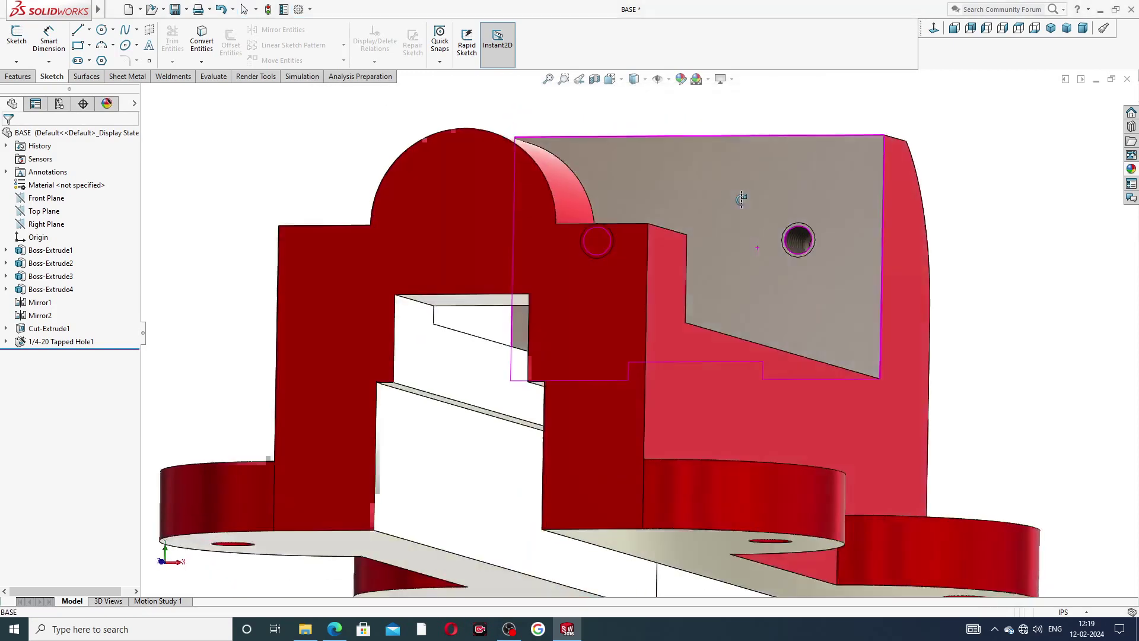
{"action": "middle_click_drag", "start_coordinate": [741, 199], "coordinate": [730, 249]}
{"action": "scroll", "coordinate": [707, 278], "scroll_direction": "down", "scroll_amount": 10}
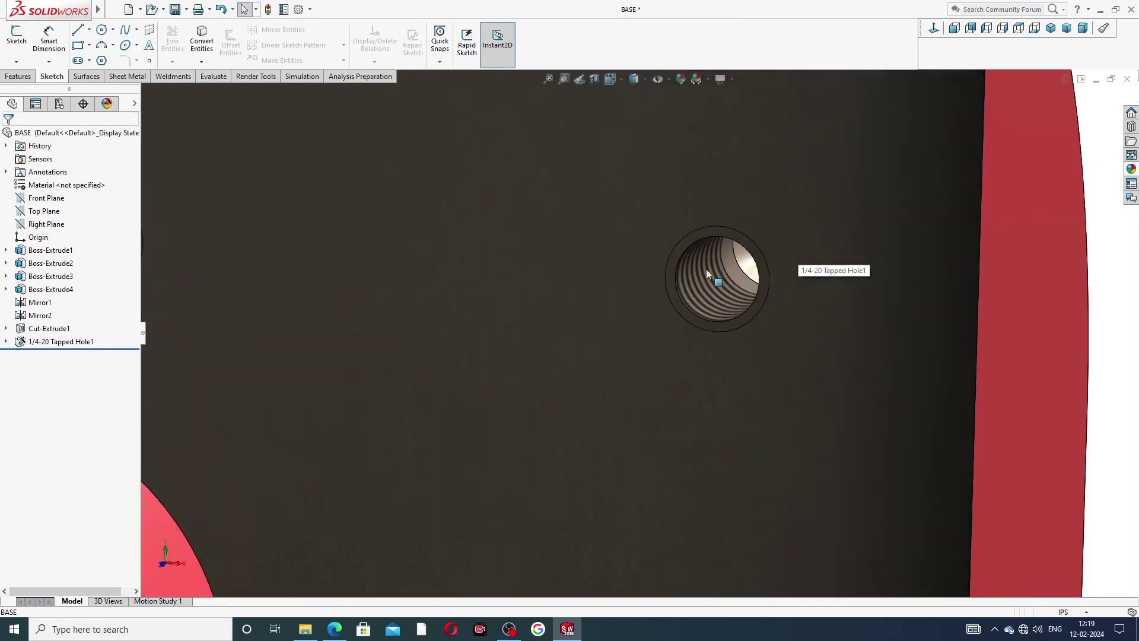
{"action": "scroll", "coordinate": [706, 273], "scroll_direction": "up", "scroll_amount": 10}
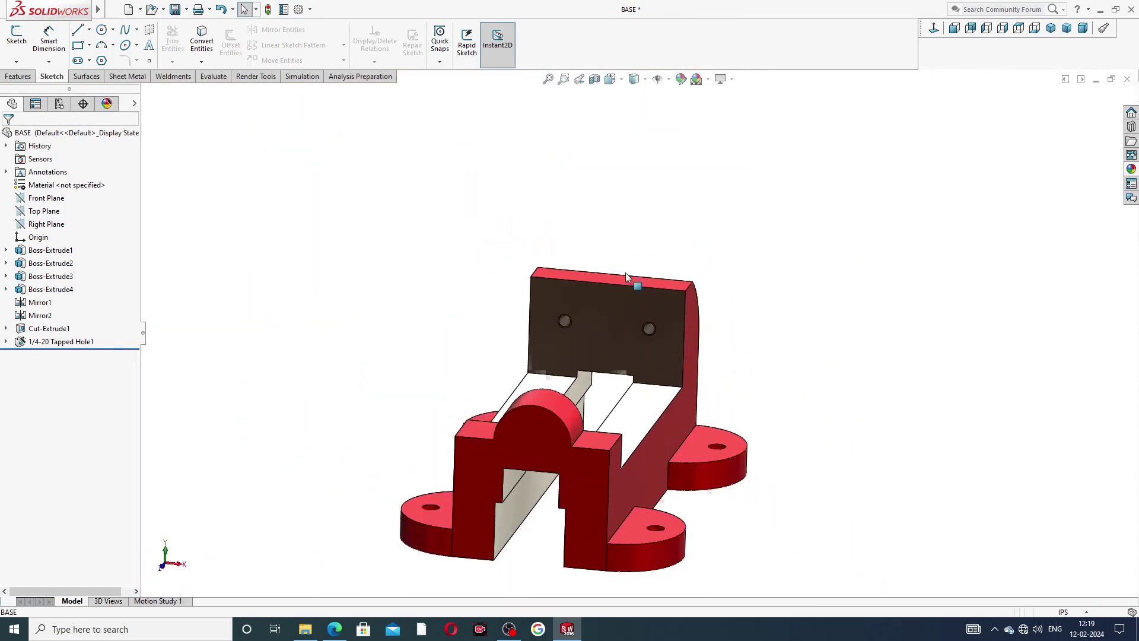
Start a sketch on the base's front end face and draw a circle about 0.79 in in diameter, concentric with the rounded top
{"action": "middle_click_drag", "start_coordinate": [626, 273], "coordinate": [595, 440]}
{"action": "scroll", "coordinate": [591, 456], "scroll_direction": "up", "scroll_amount": 1}
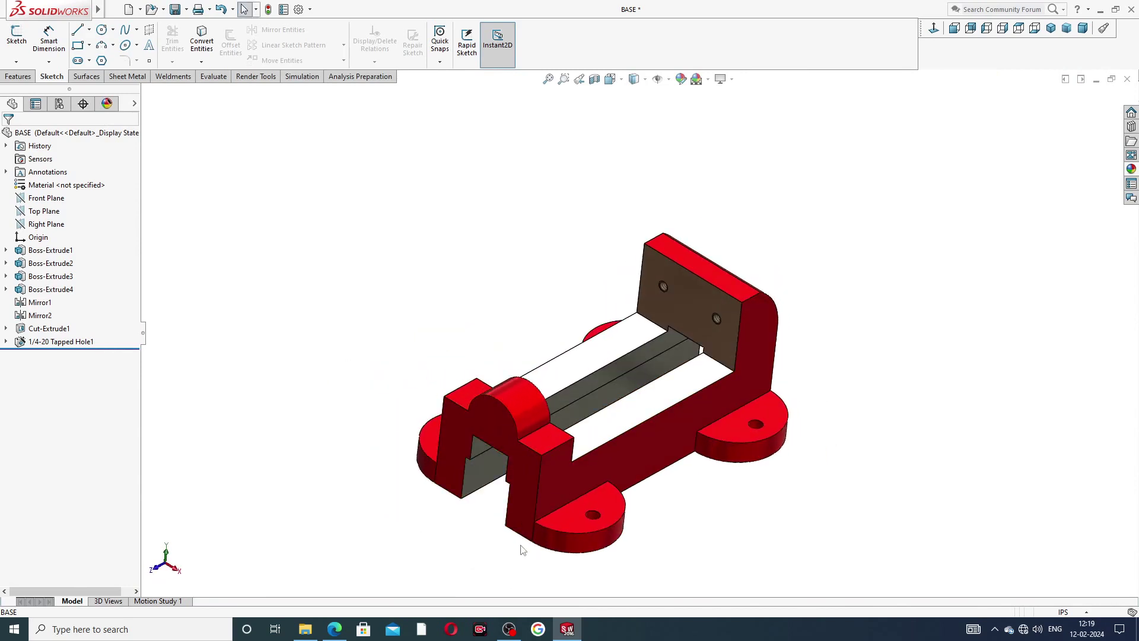
{"action": "left_click", "coordinate": [503, 417]}
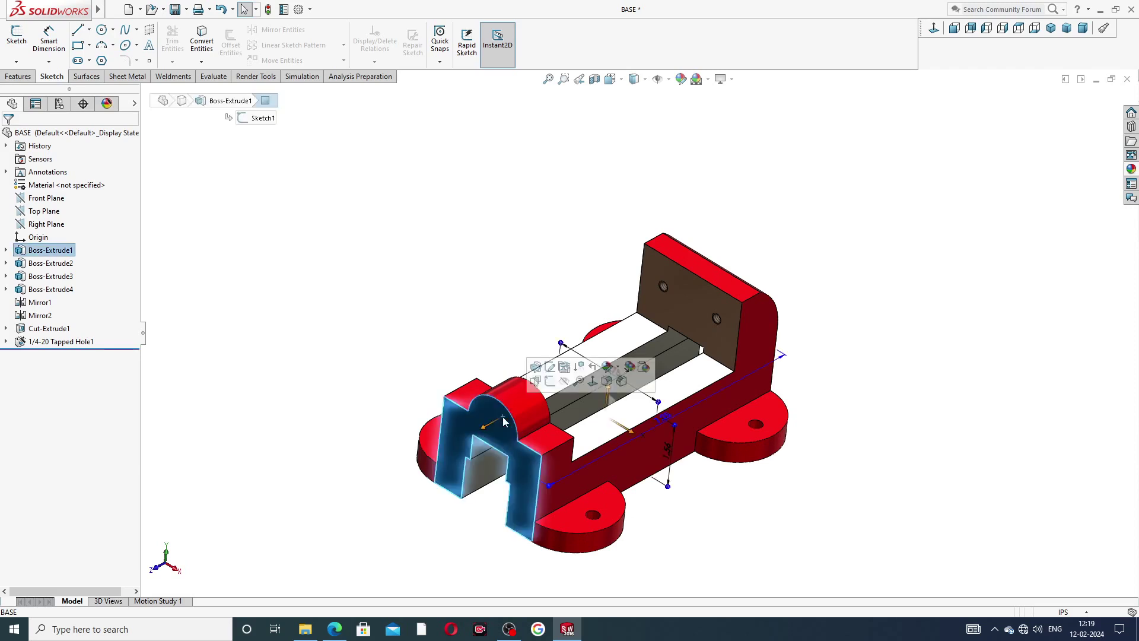
{"action": "left_click", "coordinate": [554, 384]}
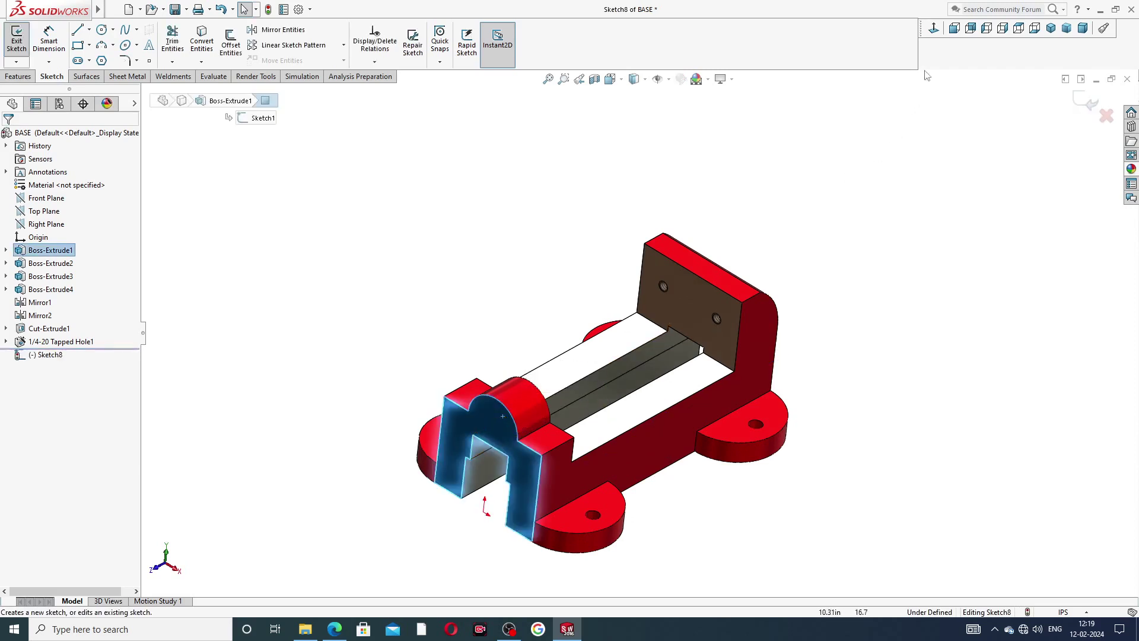
{"action": "left_click", "coordinate": [933, 28]}
{"action": "scroll", "coordinate": [725, 290], "scroll_direction": "down", "scroll_amount": 2}
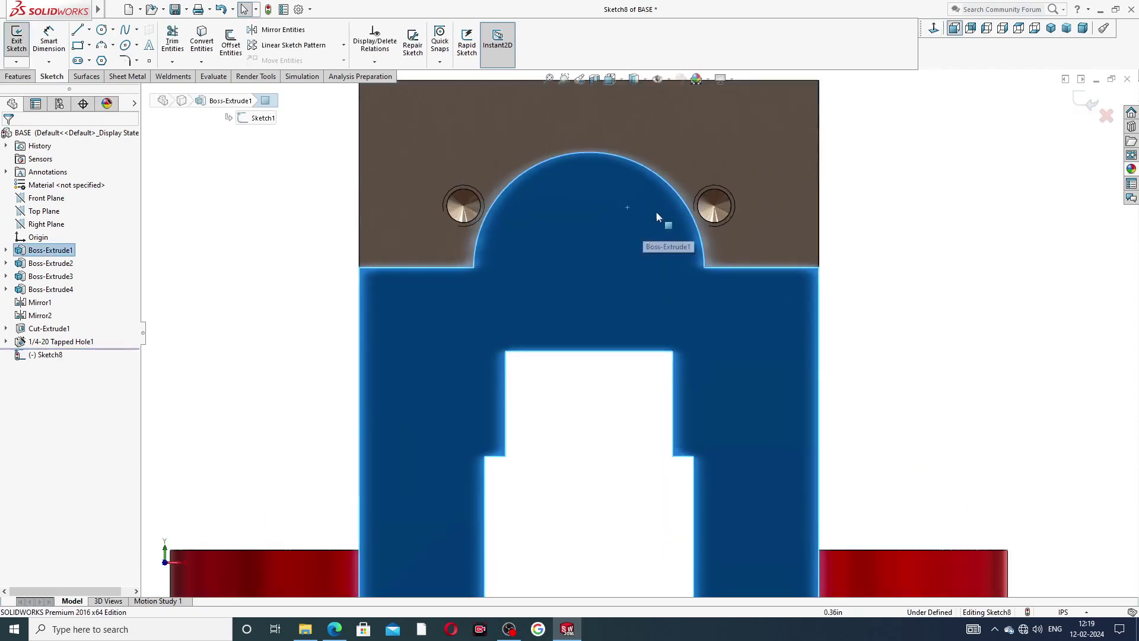
{"action": "left_click", "coordinate": [102, 29]}
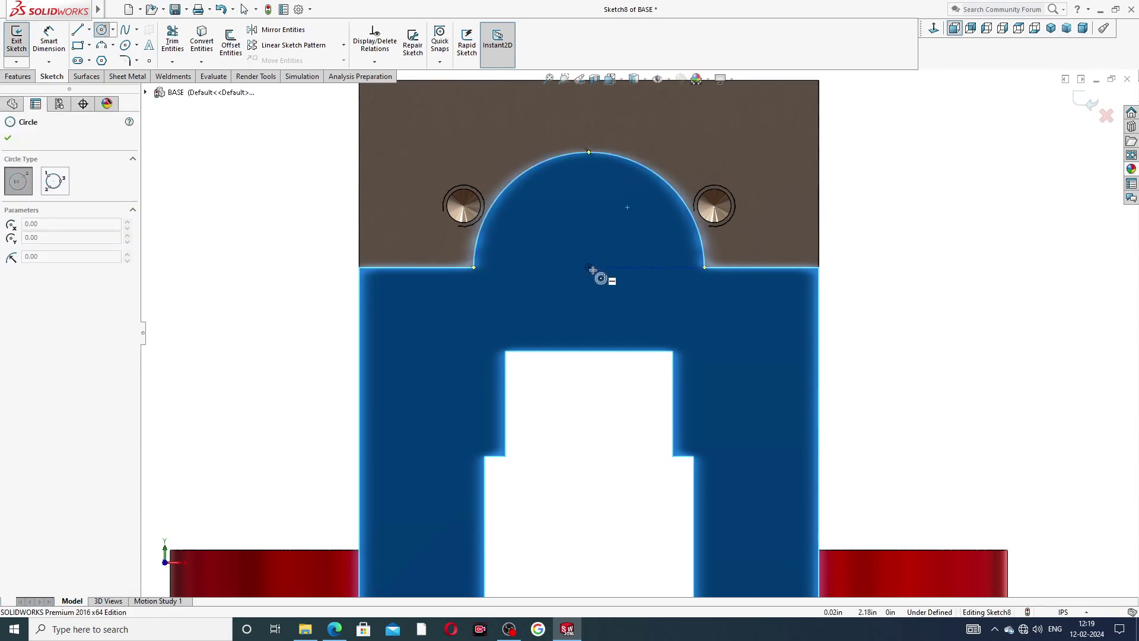
{"action": "left_click", "coordinate": [590, 269]}
{"action": "left_click", "coordinate": [604, 206]}
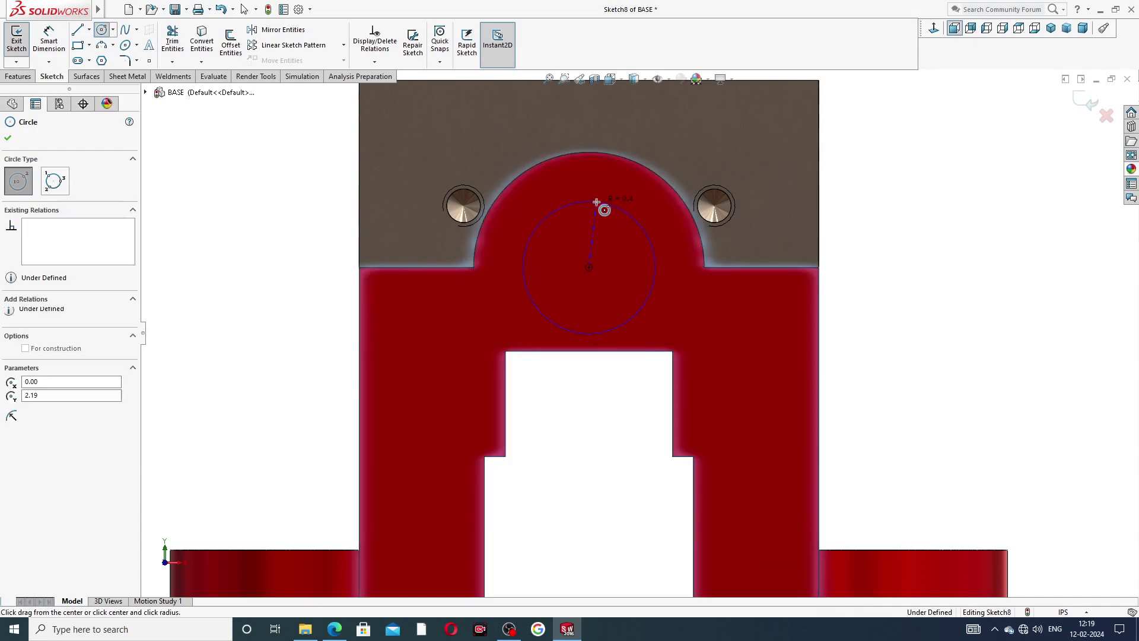
{"action": "right_click", "coordinate": [644, 211]}
{"action": "left_click", "coordinate": [654, 208]}
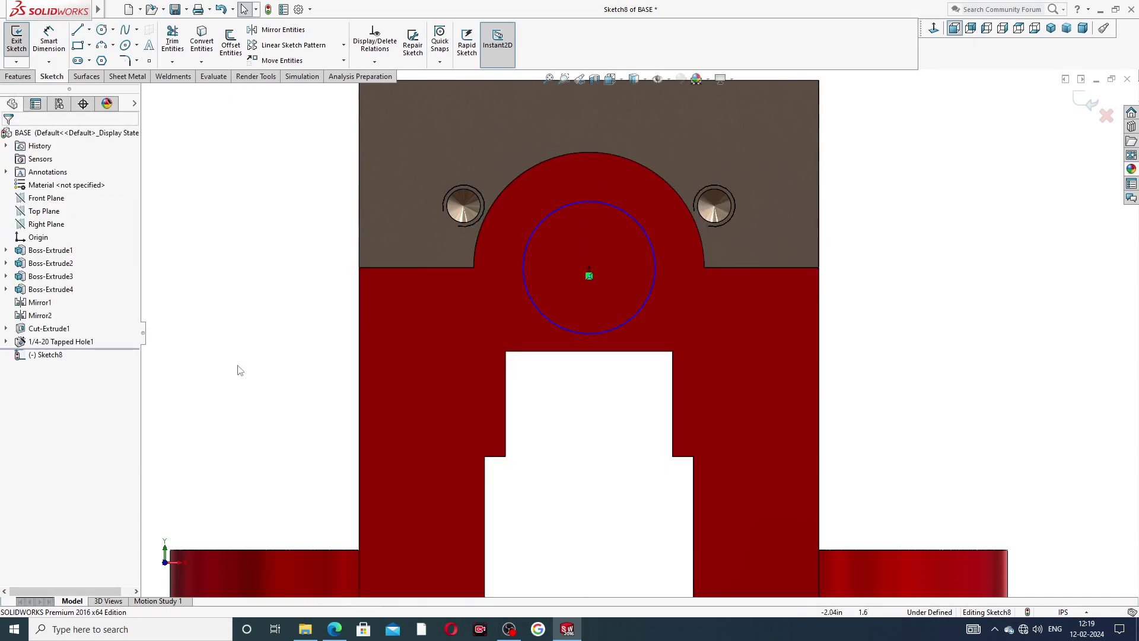
Look up the bore diameter in the PDF drawing's front view and dimension the sketched circle to 0.56 in
{"action": "left_click", "coordinate": [334, 630]}
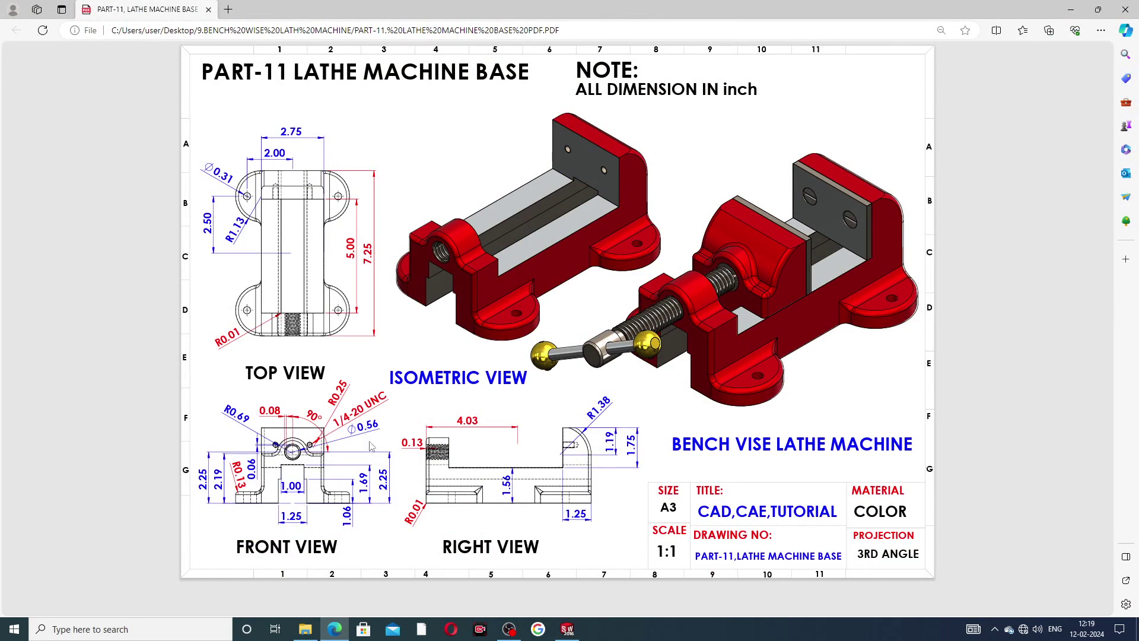
{"action": "left_click", "coordinate": [568, 629]}
{"action": "key", "text": "d"}
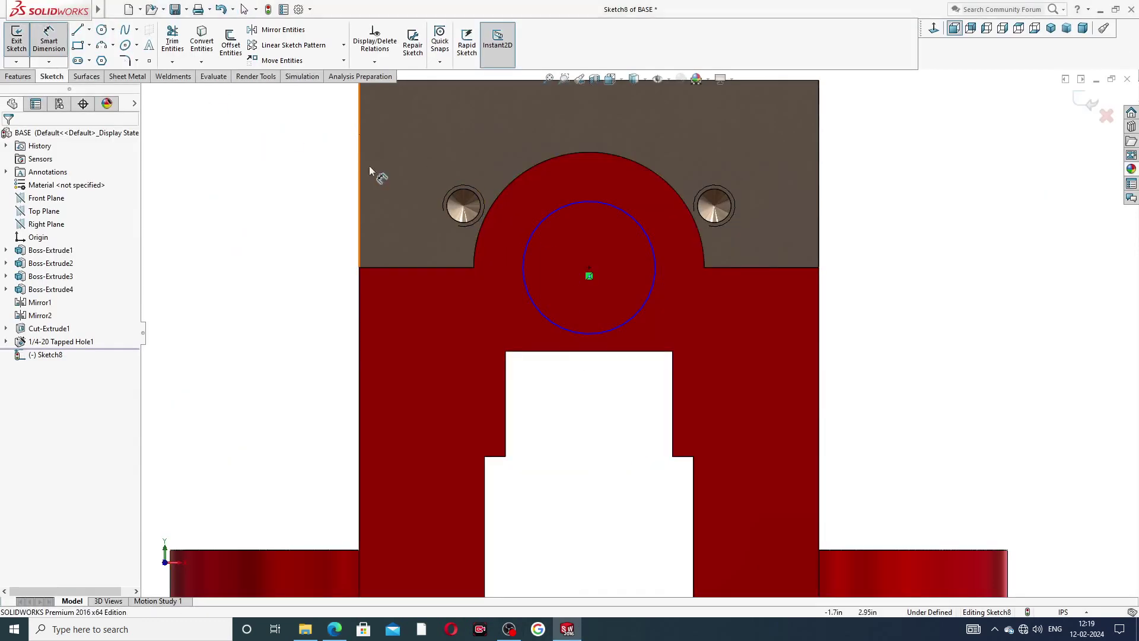
{"action": "left_click", "coordinate": [627, 211]}
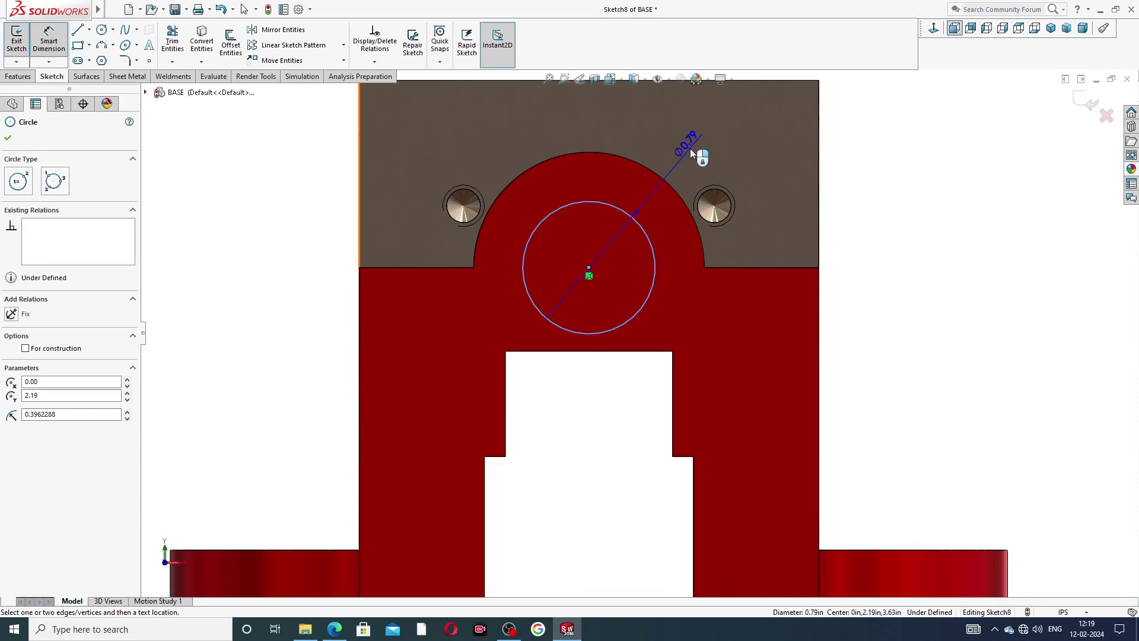
{"action": "left_click", "coordinate": [691, 150]}
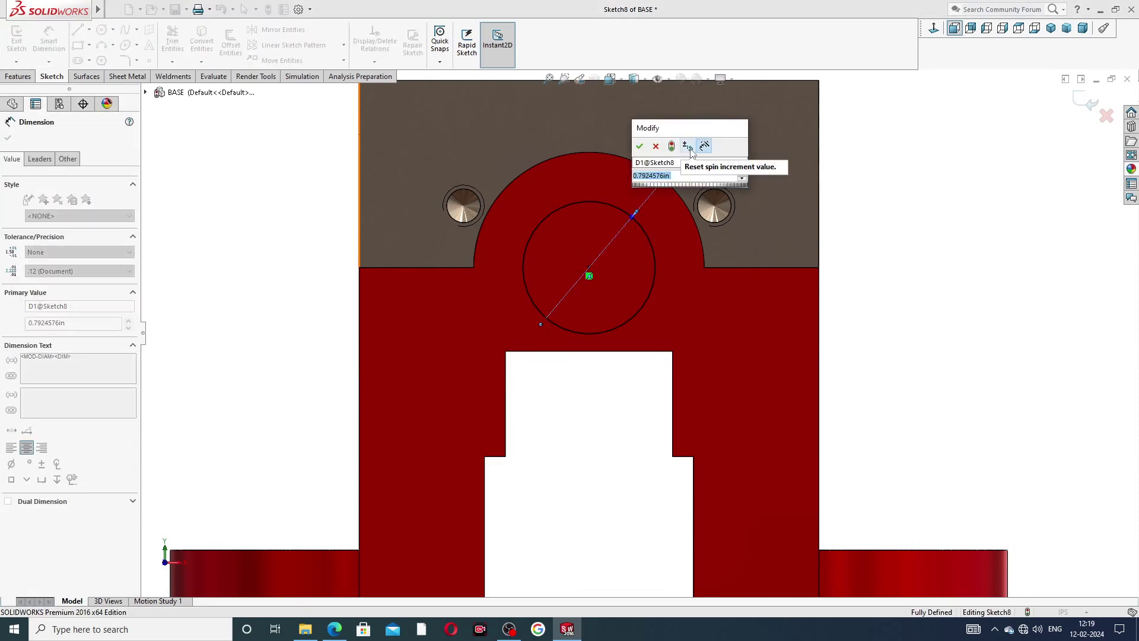
{"action": "key", "text": "BackSpace"}
{"action": "type", "text": ".56"}
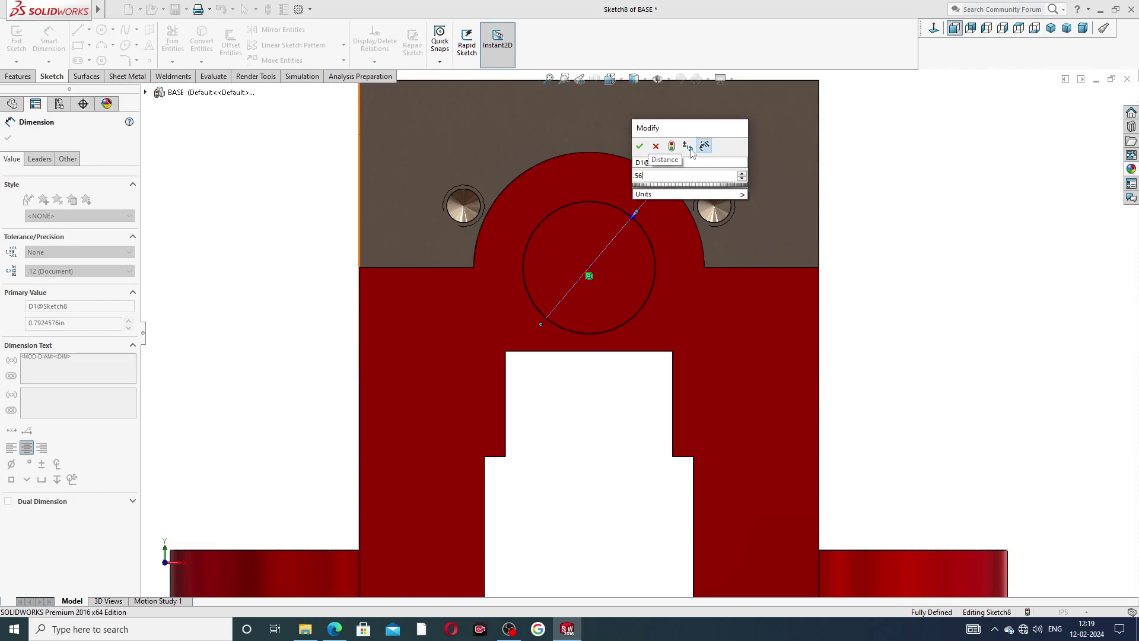
{"action": "key", "text": "Return"}
{"action": "left_click", "coordinate": [864, 203]}
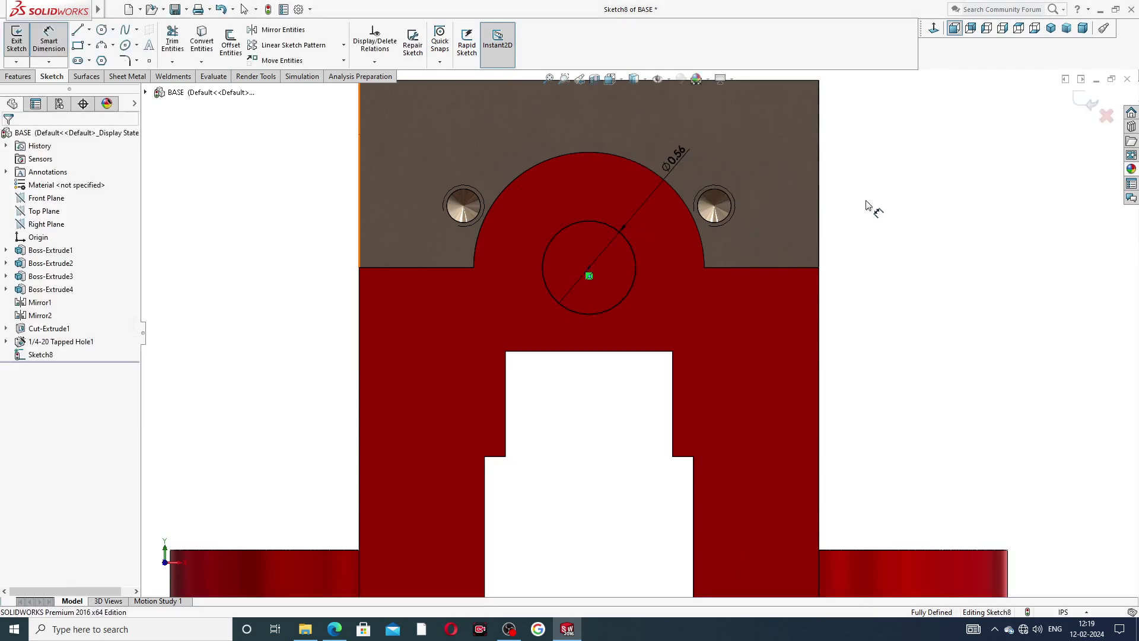
Cut the 0.56 in circle through the rounded boss with an Extruded Cut ending Up To Next
{"action": "right_click", "coordinate": [882, 142]}
{"action": "left_click", "coordinate": [907, 176]}
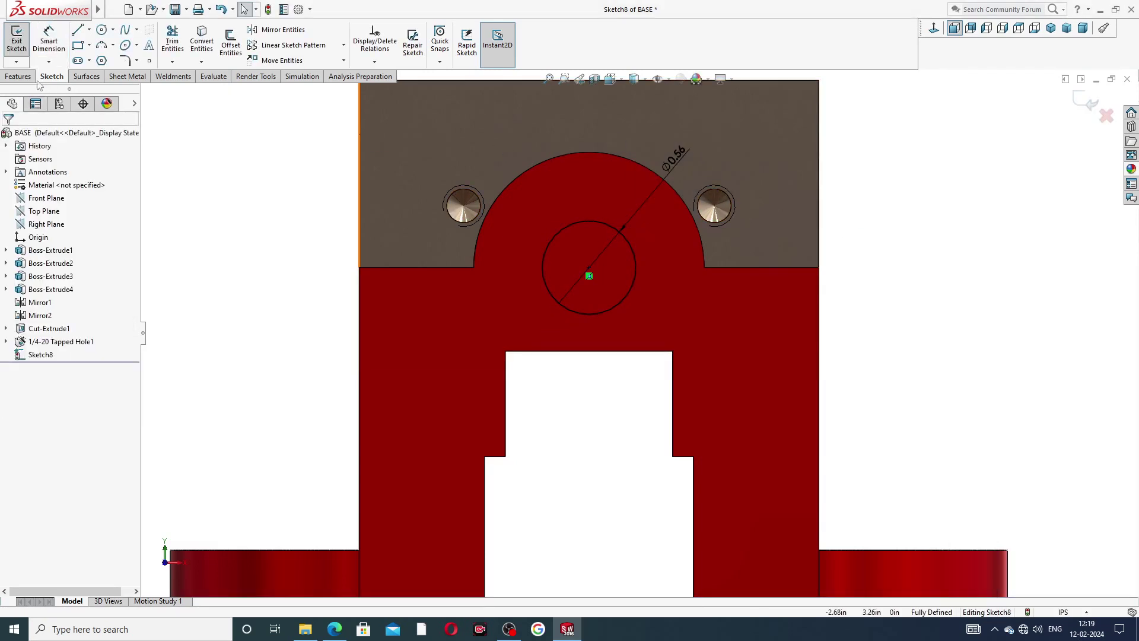
{"action": "left_click", "coordinate": [19, 76]}
{"action": "left_click", "coordinate": [188, 41]}
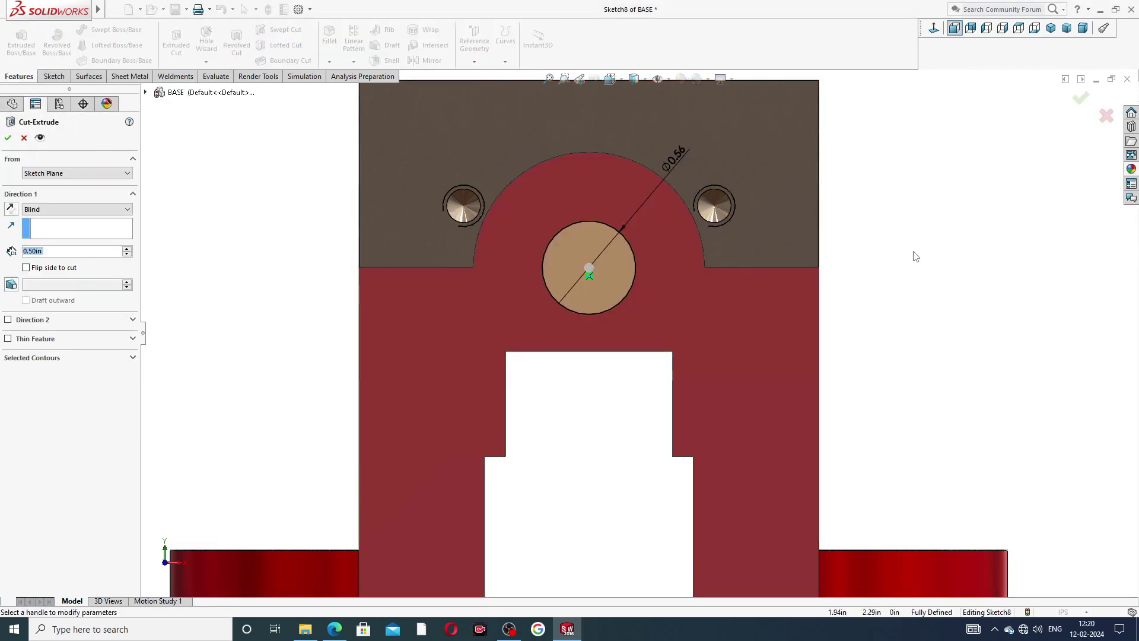
{"action": "middle_click_drag", "start_coordinate": [880, 241], "coordinate": [749, 323]}
{"action": "scroll", "coordinate": [749, 324], "scroll_direction": "up", "scroll_amount": 2}
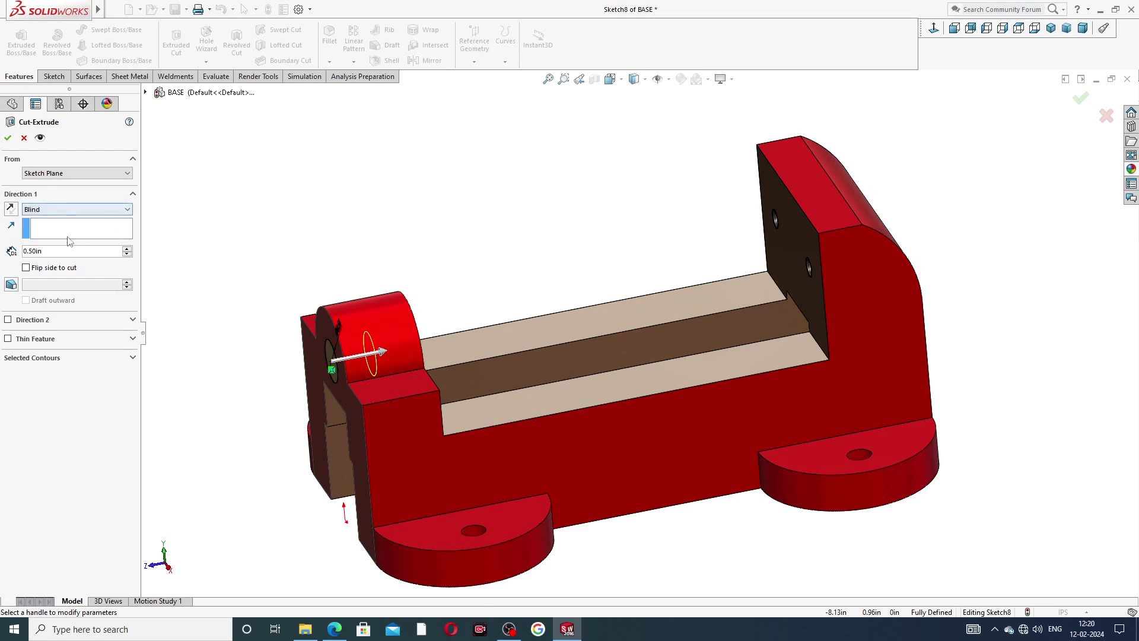
{"action": "left_click", "coordinate": [65, 210]}
{"action": "left_click", "coordinate": [70, 245]}
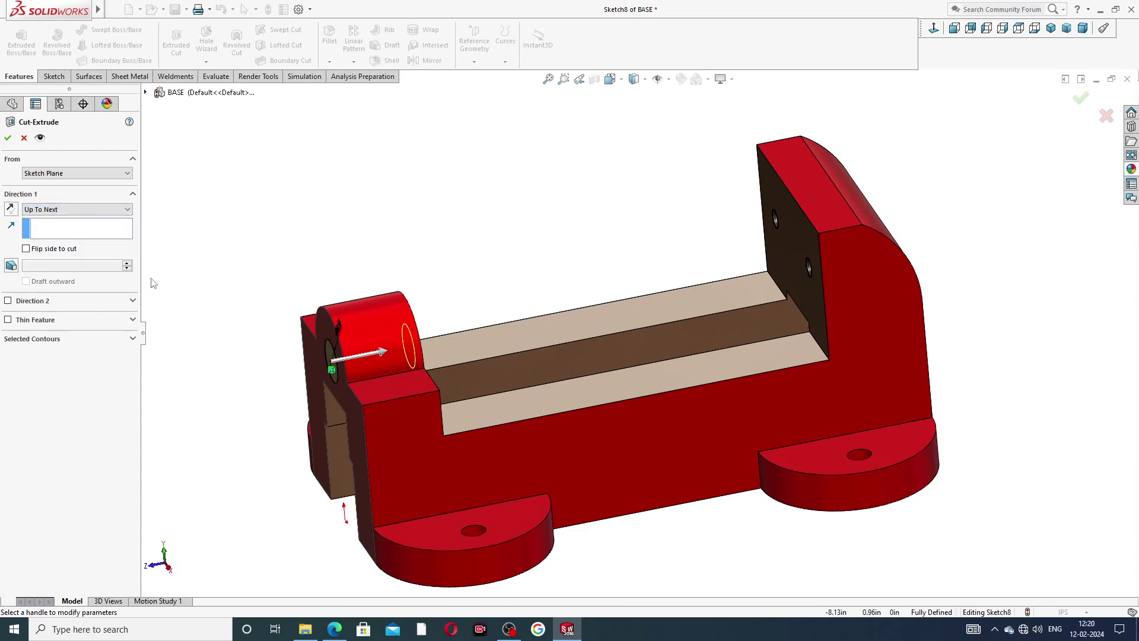
{"action": "key", "text": "f"}
{"action": "middle_click_drag", "start_coordinate": [361, 261], "coordinate": [358, 337]}
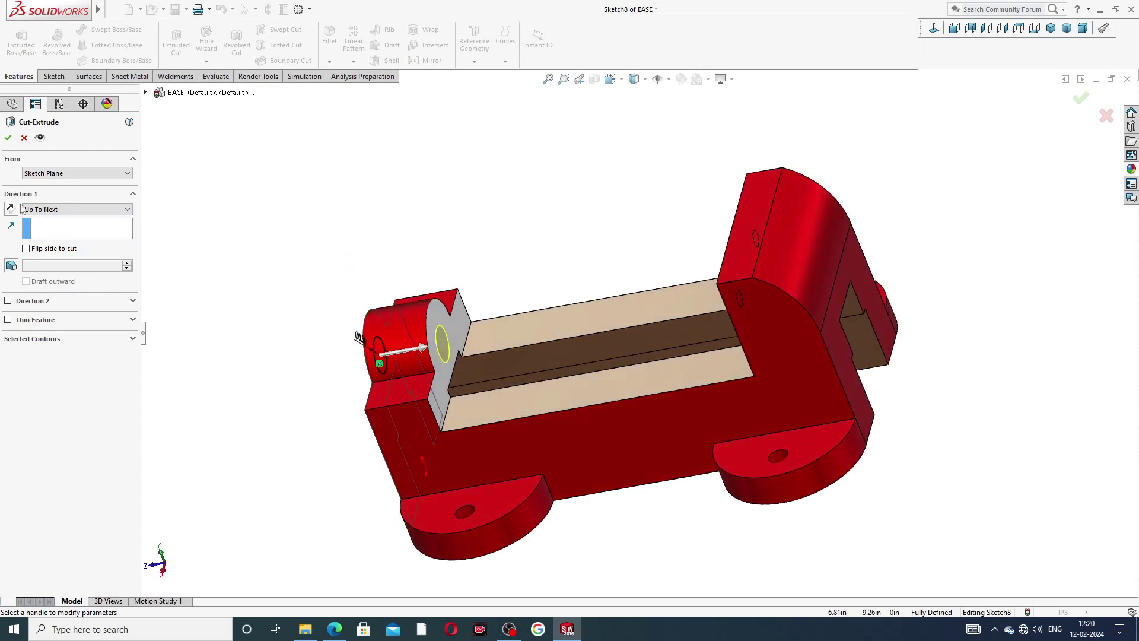
{"action": "left_click", "coordinate": [8, 138]}
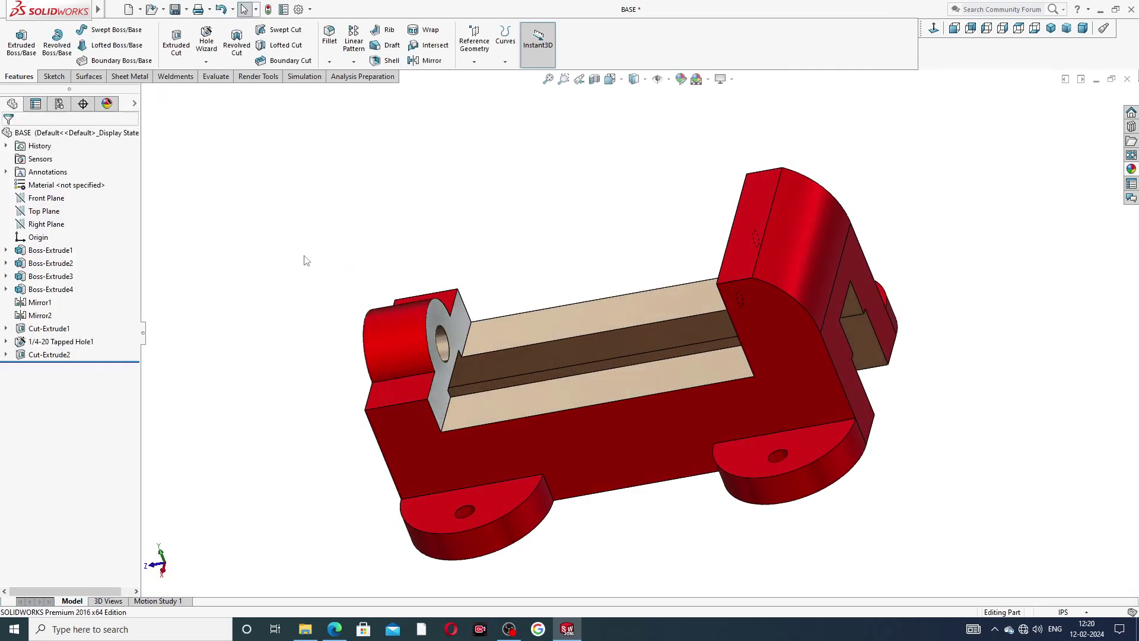
Chamfer the front edge of the boss hole with a 0.075 in distance and 45° angle
{"action": "middle_click_drag", "start_coordinate": [306, 261], "coordinate": [561, 296]}
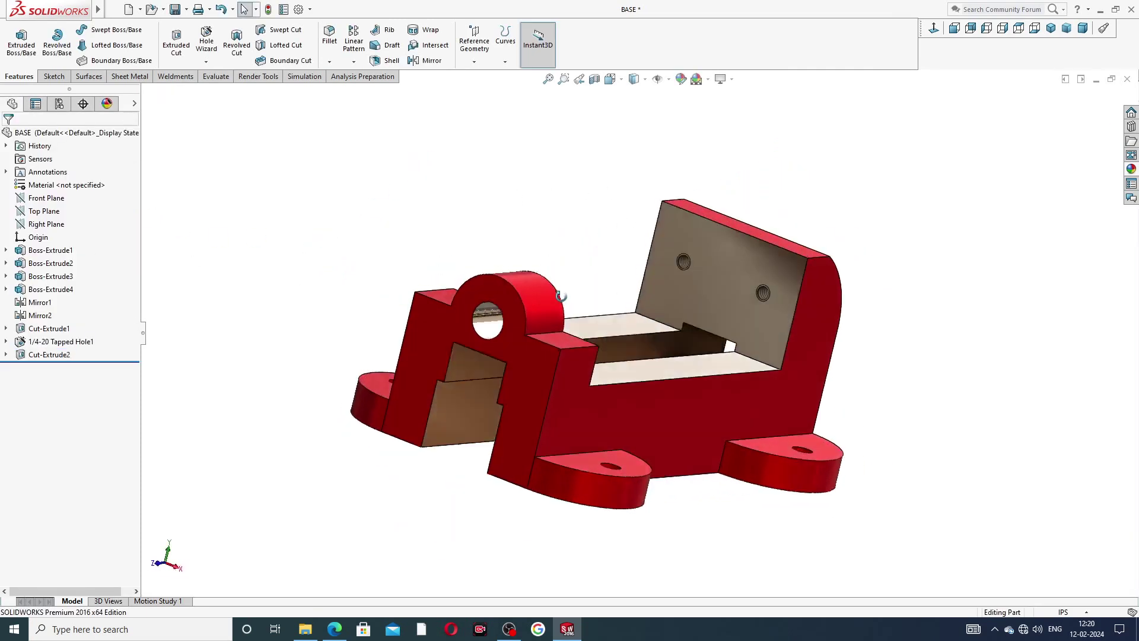
{"action": "scroll", "coordinate": [572, 254], "scroll_direction": "down", "scroll_amount": 4}
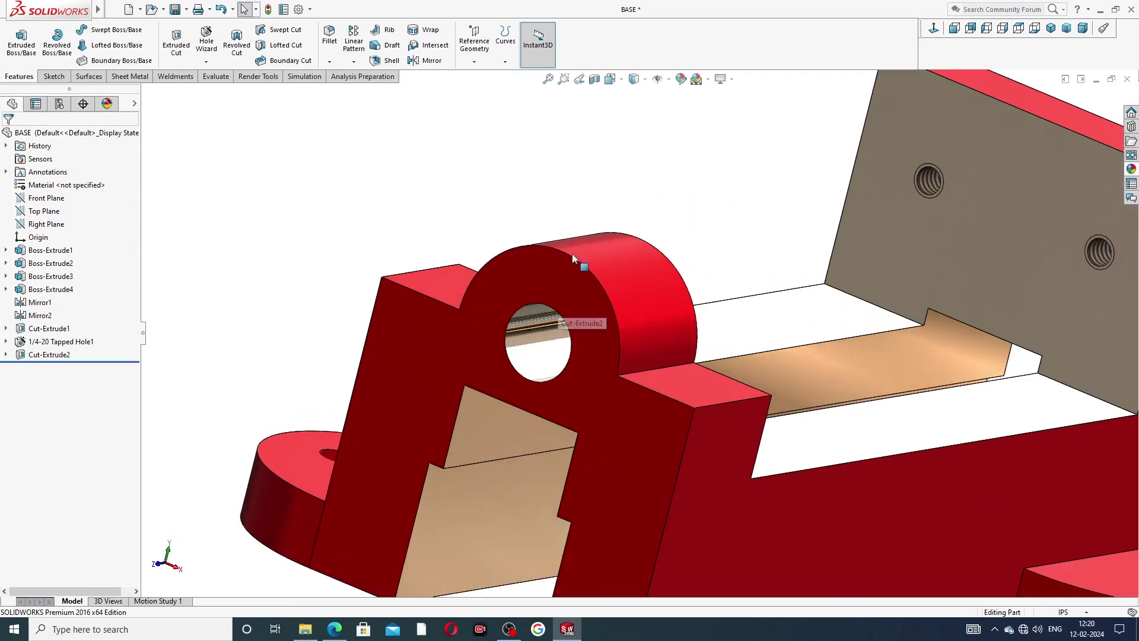
{"action": "left_click", "coordinate": [330, 62]}
{"action": "left_click", "coordinate": [344, 90]}
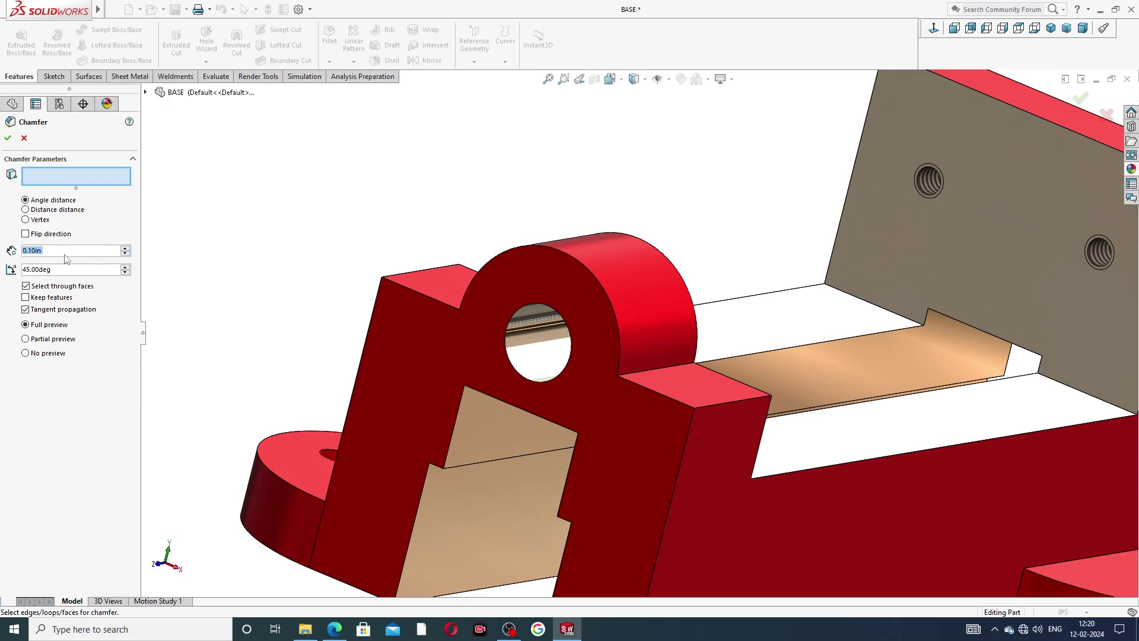
{"action": "type", "text": ".075"}
{"action": "key", "text": "Return"}
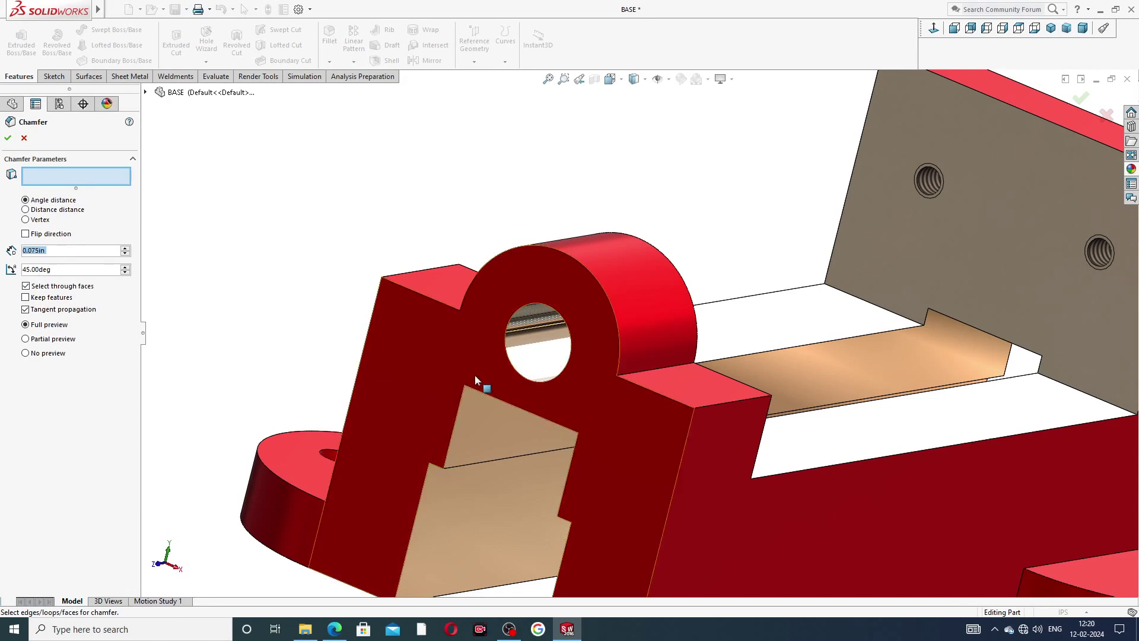
{"action": "left_click", "coordinate": [545, 307]}
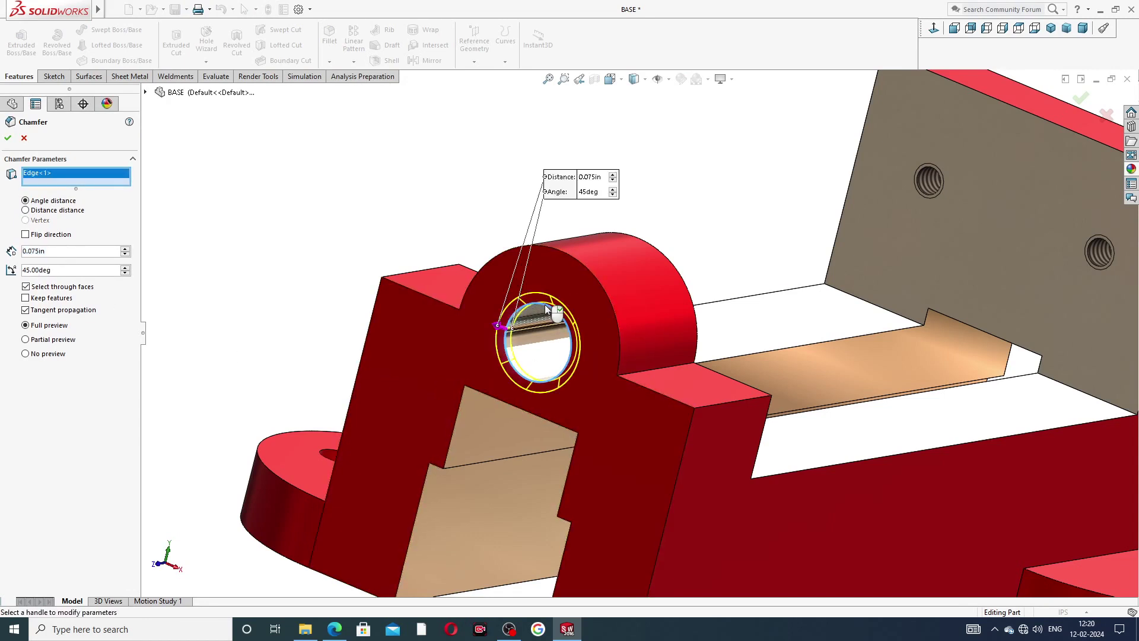
{"action": "left_click", "coordinate": [7, 138]}
{"action": "key", "text": "f"}
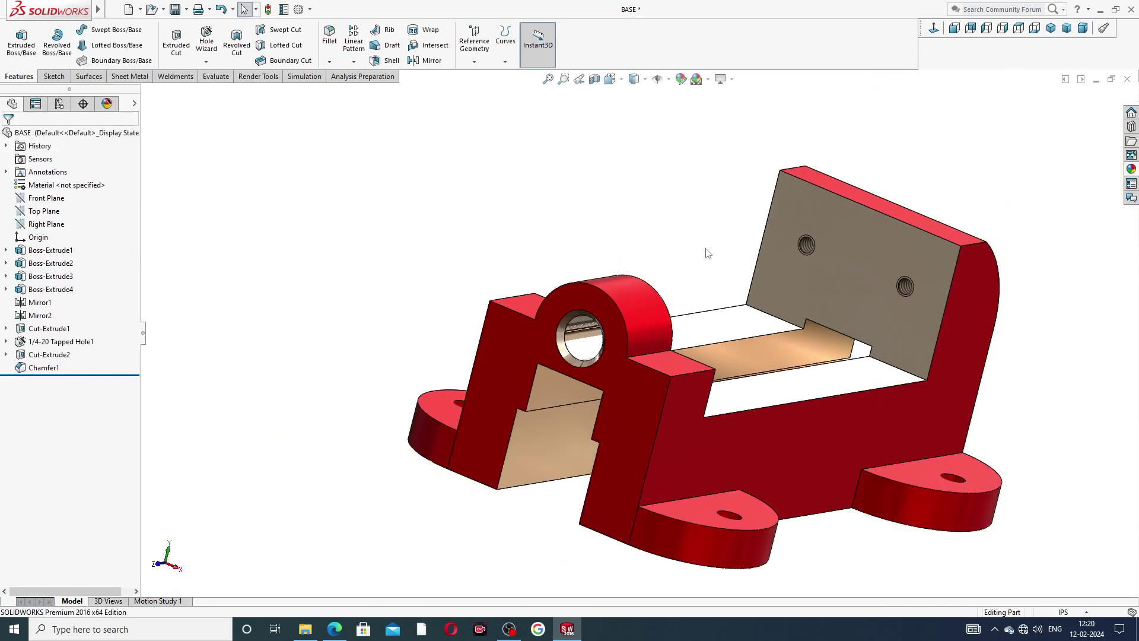
Start a sketch on the front face of the base and convert the hole's inner circular edge into it
{"action": "middle_click_drag", "start_coordinate": [708, 253], "coordinate": [671, 247]}
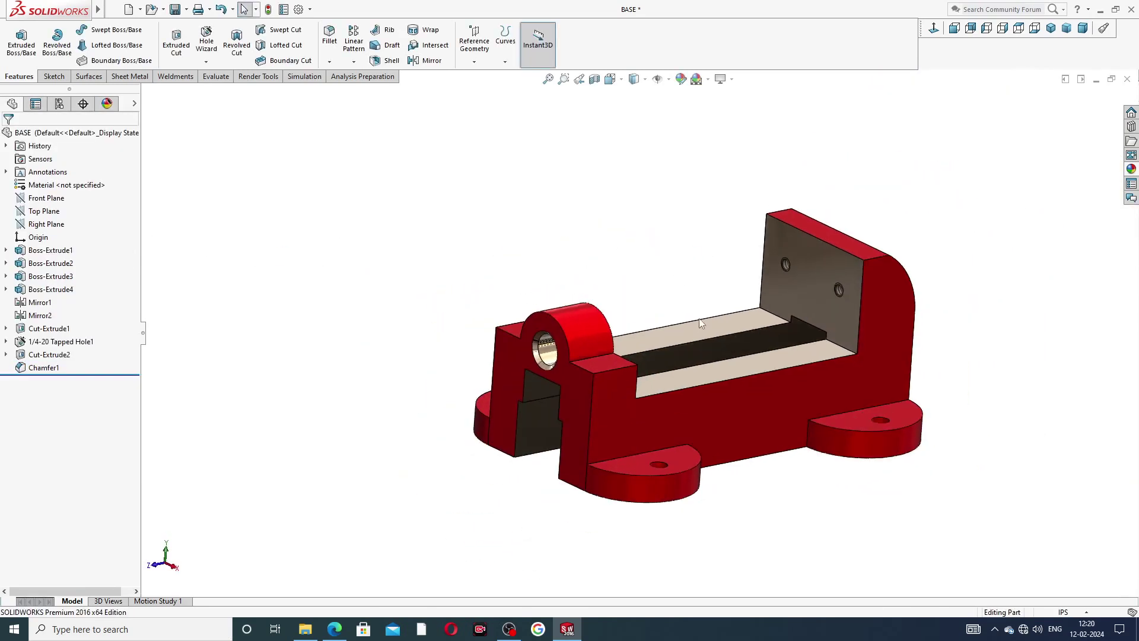
{"action": "middle_click_drag", "start_coordinate": [700, 322], "coordinate": [600, 303]}
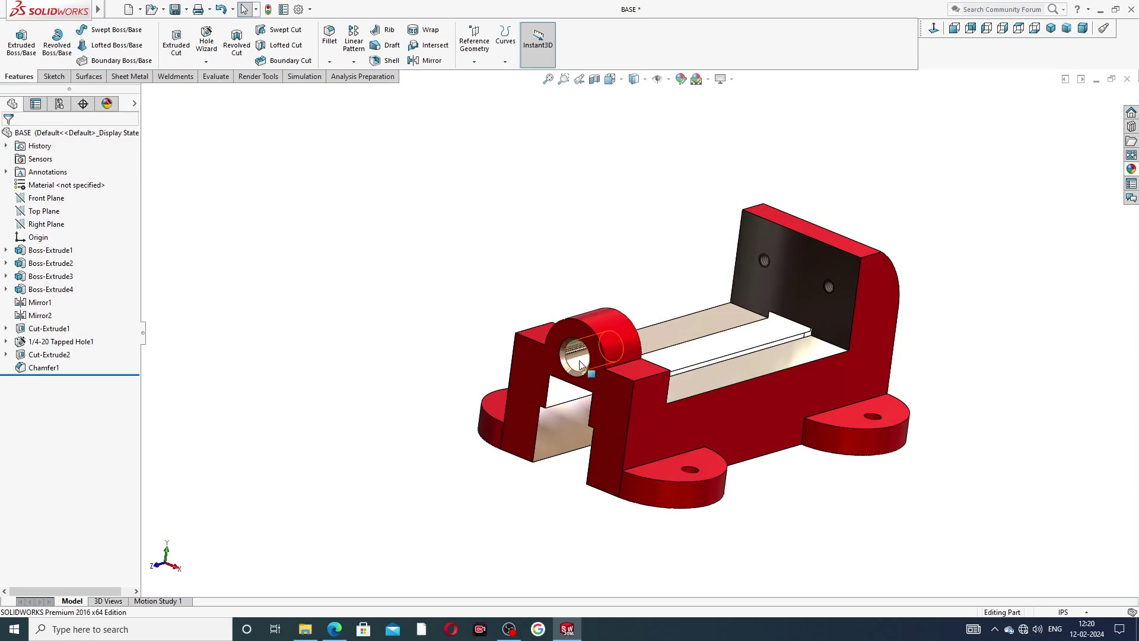
{"action": "scroll", "coordinate": [581, 364], "scroll_direction": "down", "scroll_amount": 3}
{"action": "left_click", "coordinate": [586, 298]}
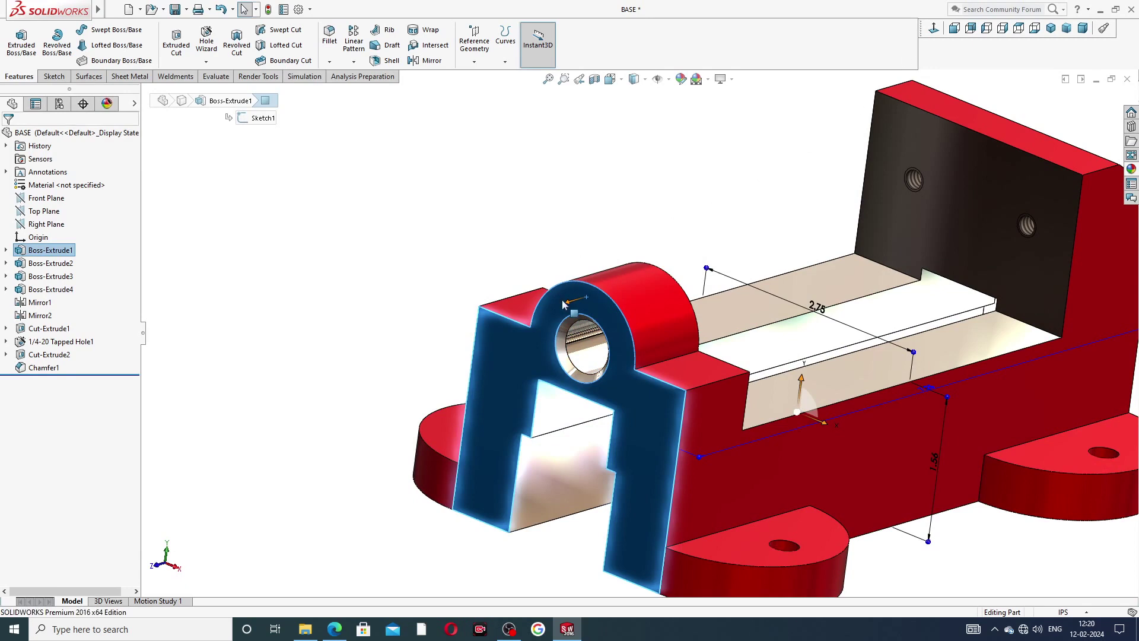
{"action": "left_click", "coordinate": [613, 309]}
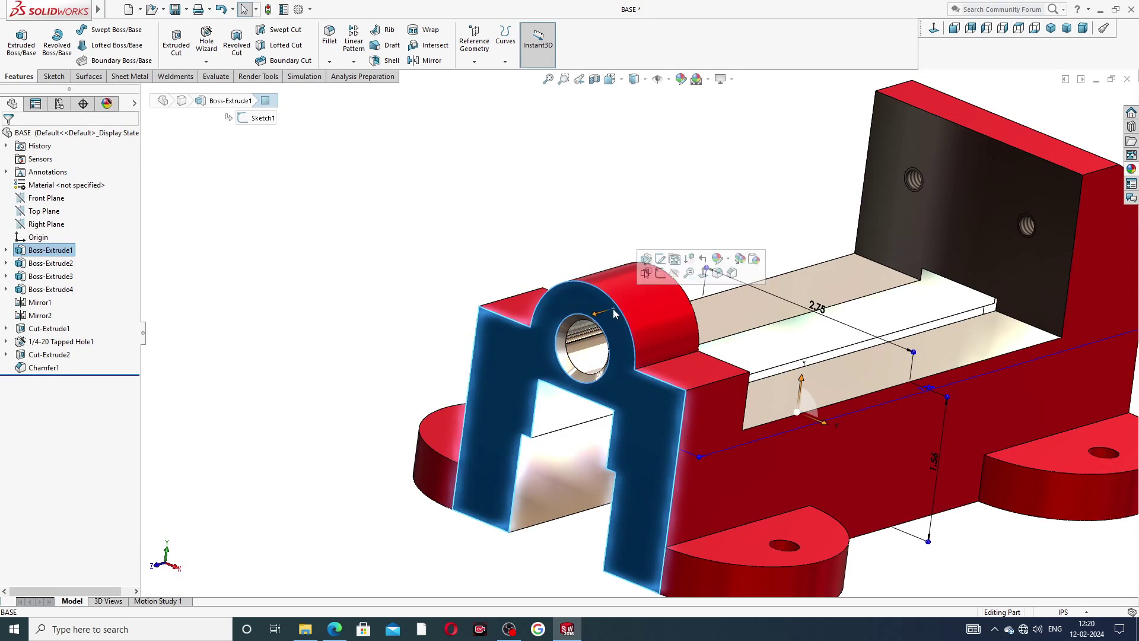
{"action": "left_click", "coordinate": [661, 272]}
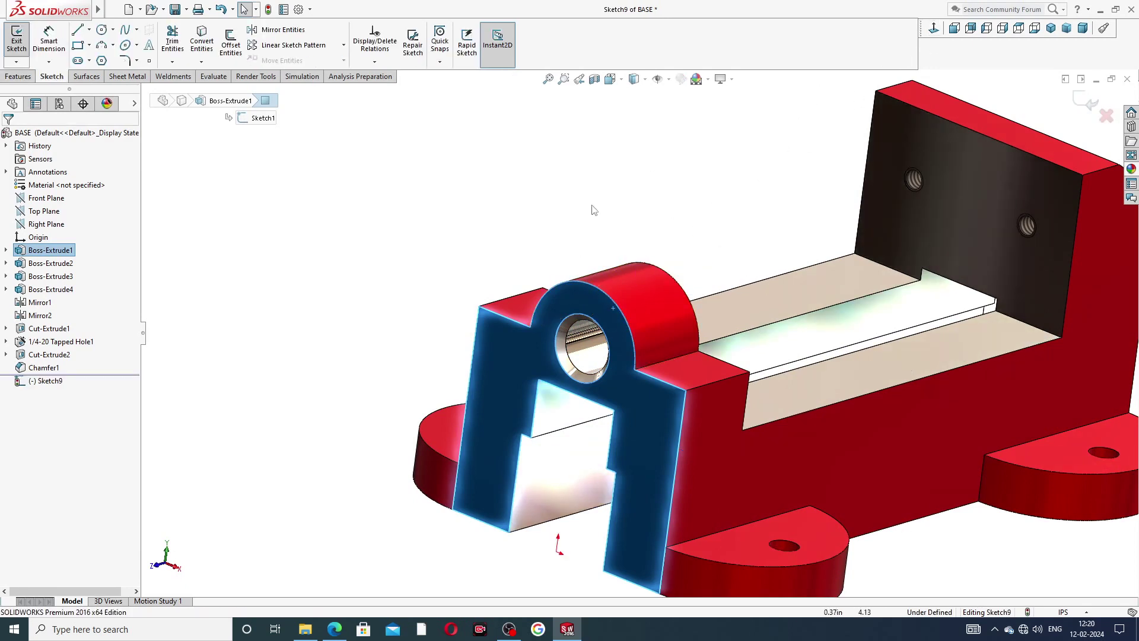
{"action": "scroll", "coordinate": [577, 329], "scroll_direction": "down", "scroll_amount": 3}
{"action": "left_click", "coordinate": [575, 319]}
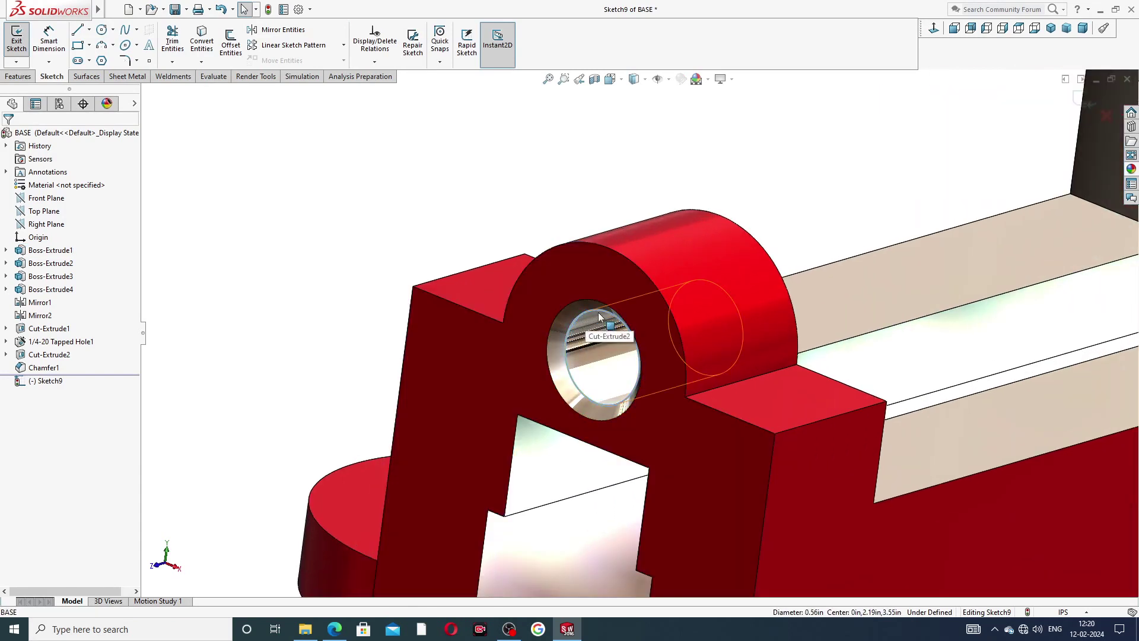
{"action": "left_click", "coordinate": [202, 39]}
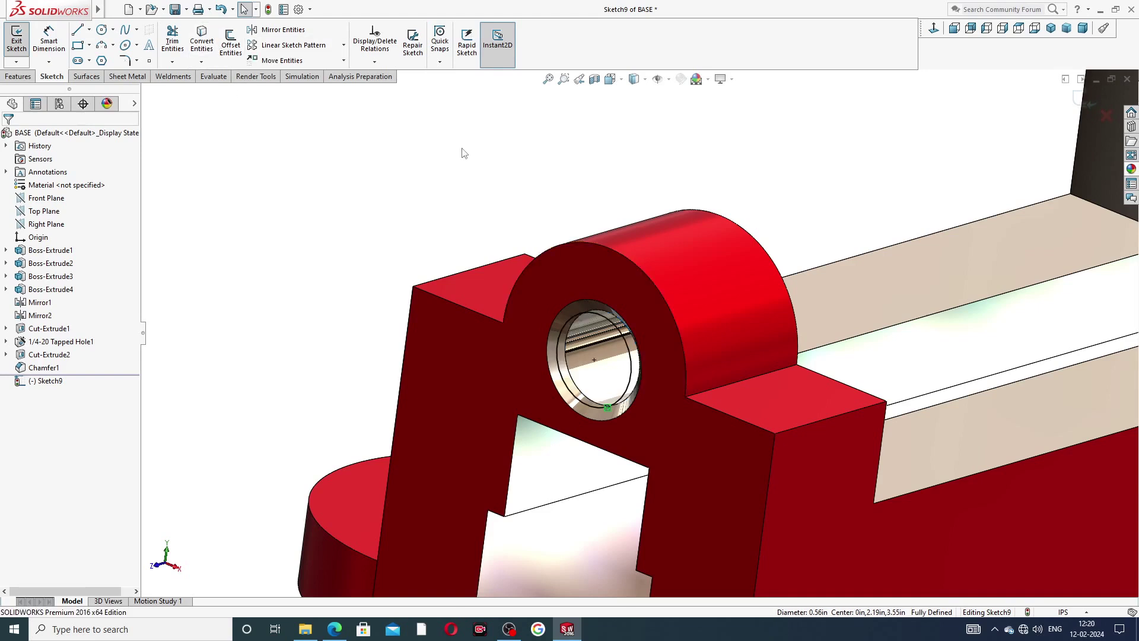
Create a clockwise helix from the converted circle with 4.025 in height, 0.125 in constant pitch, reversed direction and 90° start angle
{"action": "left_click", "coordinate": [19, 79]}
{"action": "left_click", "coordinate": [506, 63]}
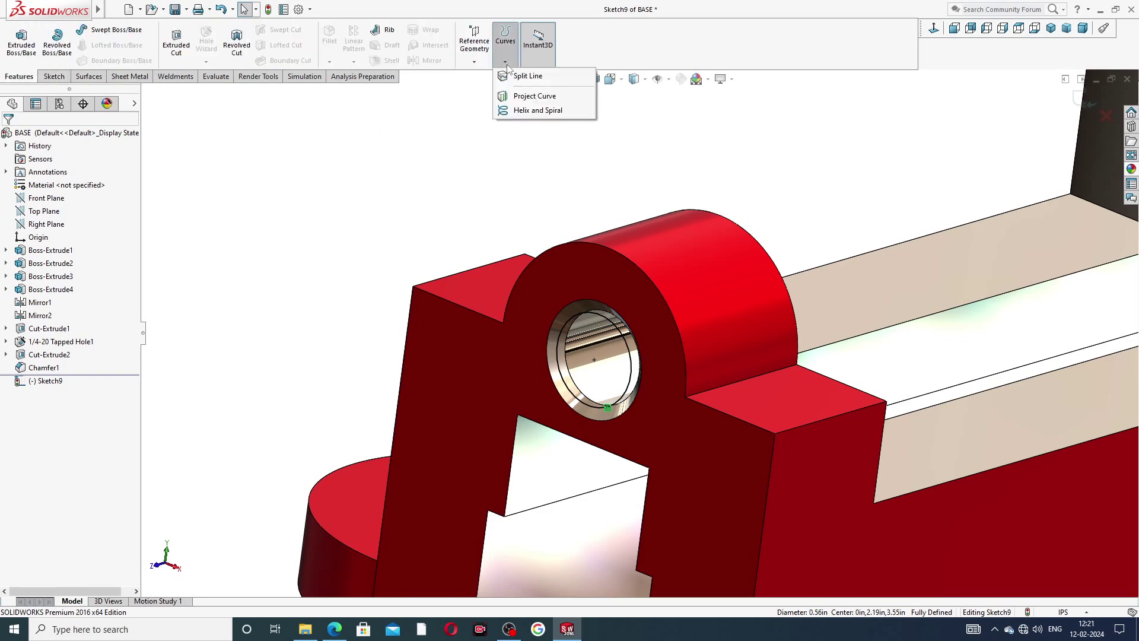
{"action": "left_click", "coordinate": [535, 111]}
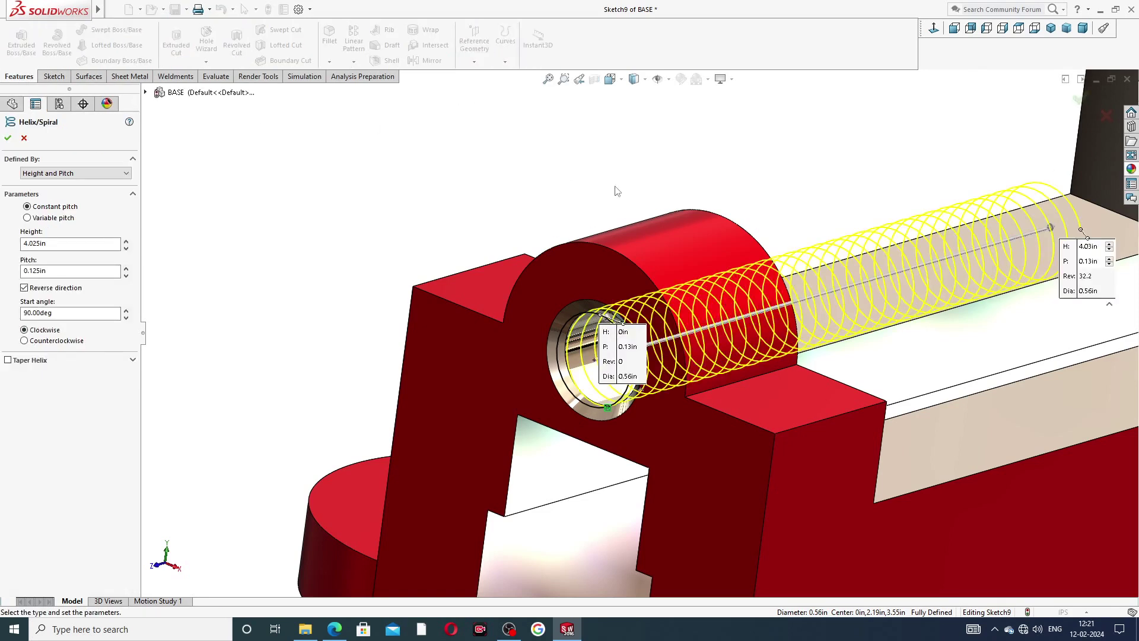
{"action": "scroll", "coordinate": [760, 195], "scroll_direction": "up", "scroll_amount": 2}
{"action": "scroll", "coordinate": [684, 296], "scroll_direction": "down", "scroll_amount": 2}
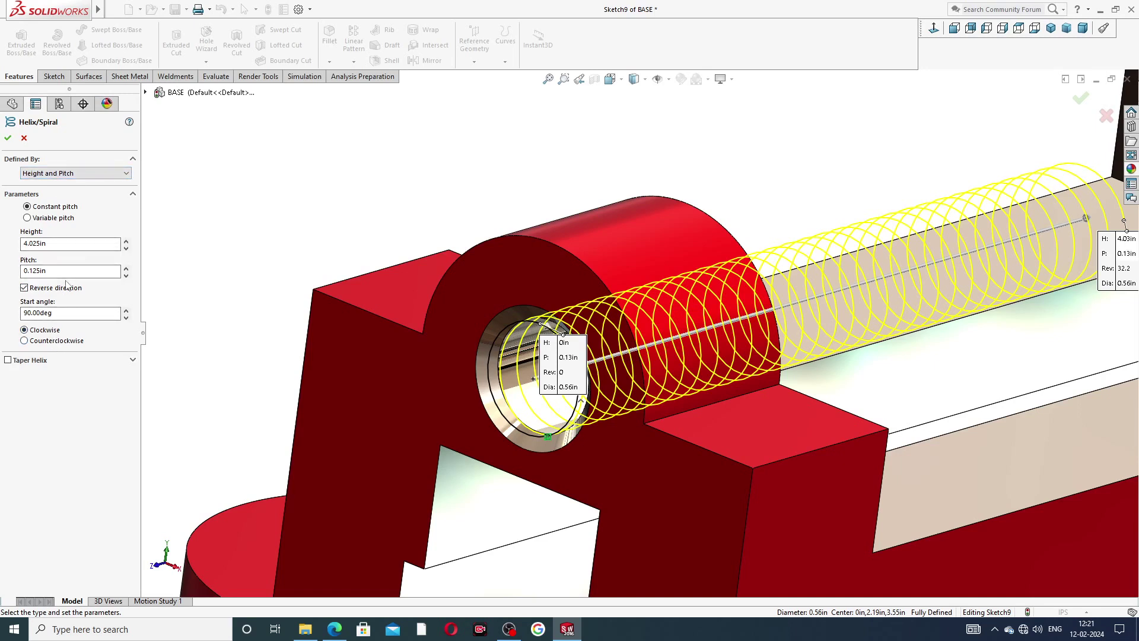
{"action": "left_click", "coordinate": [8, 137]}
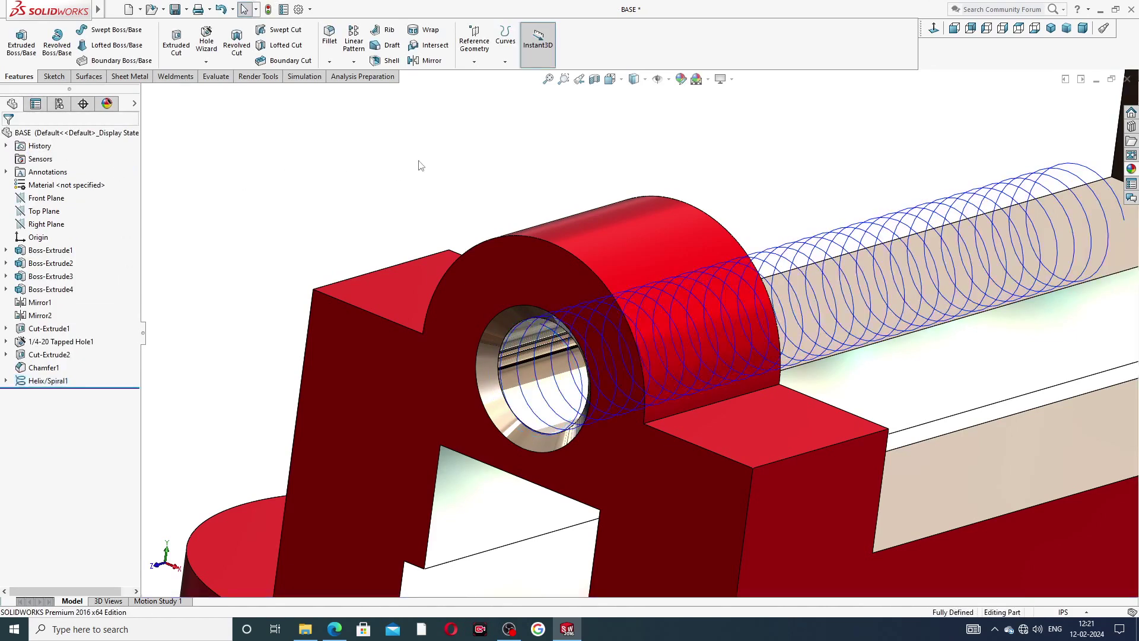
Start a new sketch on the Right Plane for the thread profile at the helix's front end
{"action": "middle_click_drag", "start_coordinate": [557, 176], "coordinate": [665, 293]}
{"action": "scroll", "coordinate": [666, 294], "scroll_direction": "up", "scroll_amount": 3}
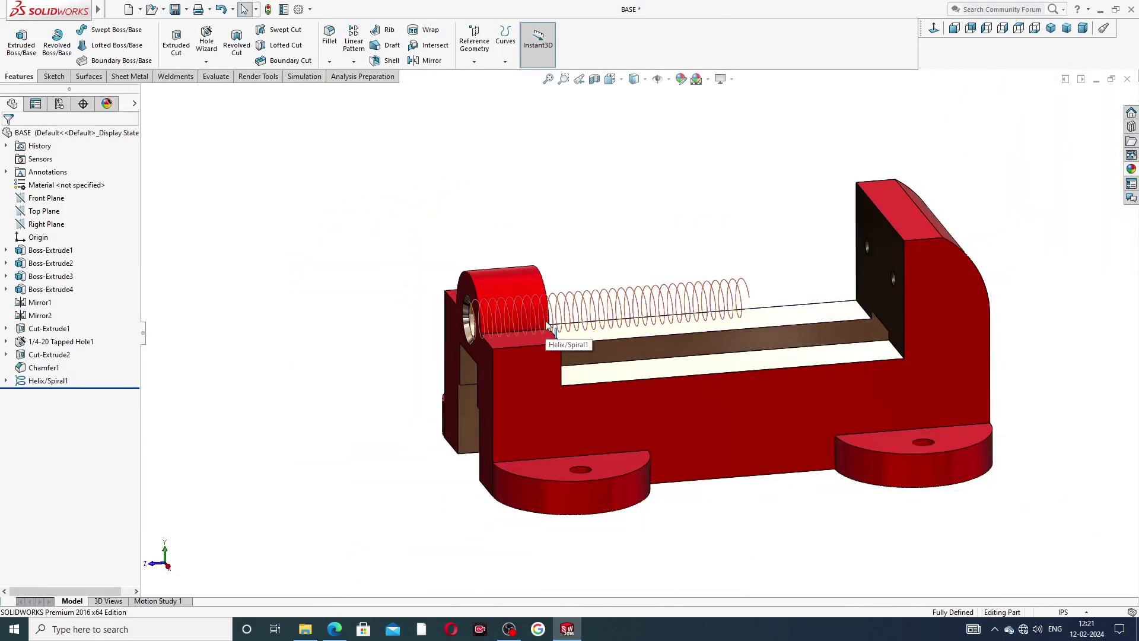
{"action": "scroll", "coordinate": [546, 320], "scroll_direction": "down", "scroll_amount": 1}
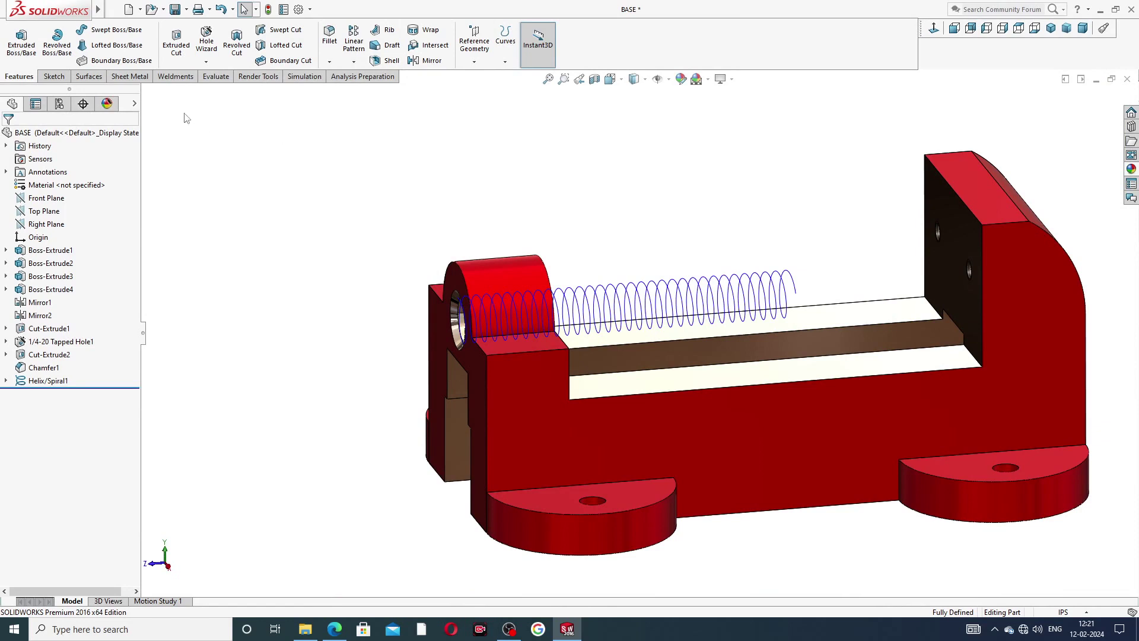
{"action": "left_click", "coordinate": [59, 224]}
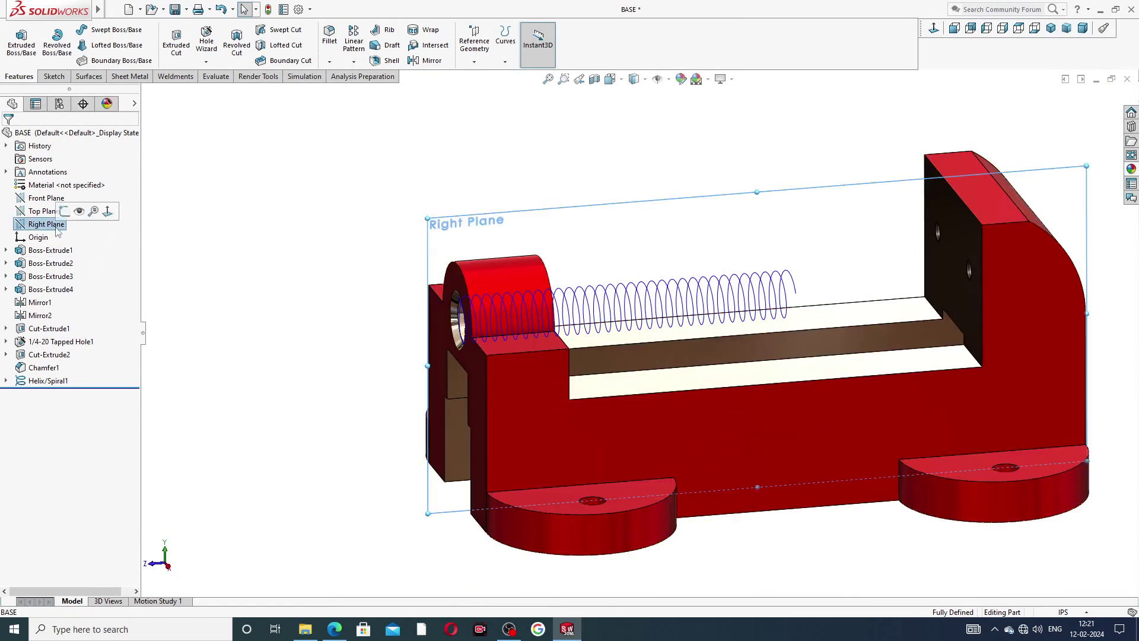
{"action": "left_click", "coordinate": [64, 211]}
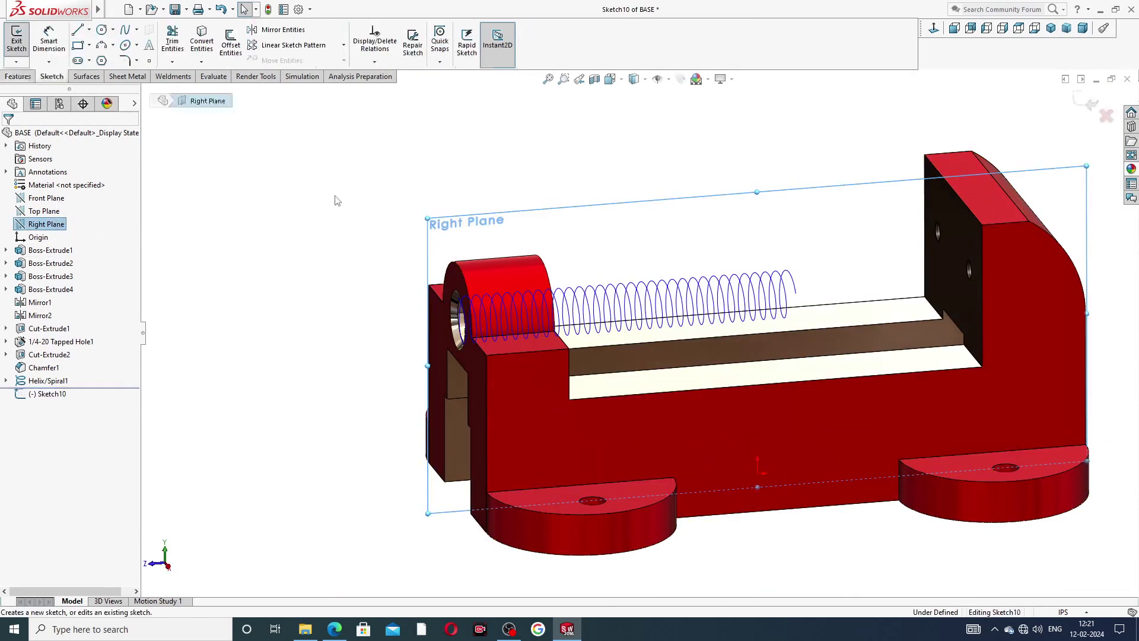
{"action": "left_click", "coordinate": [933, 30]}
{"action": "scroll", "coordinate": [407, 287], "scroll_direction": "down", "scroll_amount": 6}
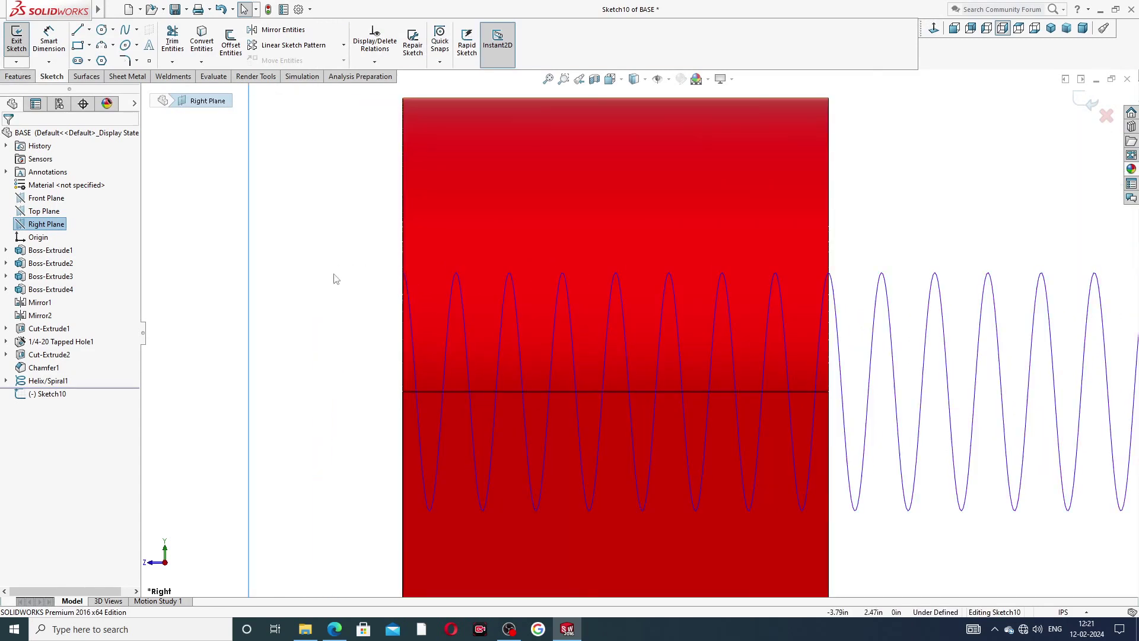
{"action": "scroll", "coordinate": [391, 324], "scroll_direction": "down", "scroll_amount": 1}
{"action": "scroll", "coordinate": [391, 324], "scroll_direction": "down", "scroll_amount": 1}
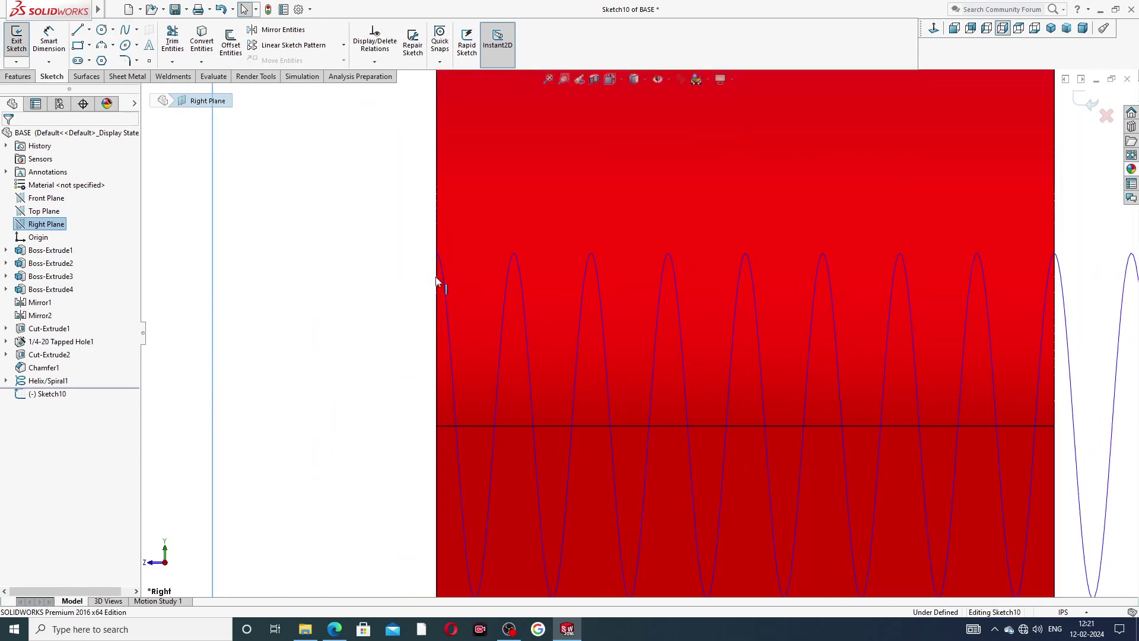
{"action": "left_click", "coordinate": [78, 30]}
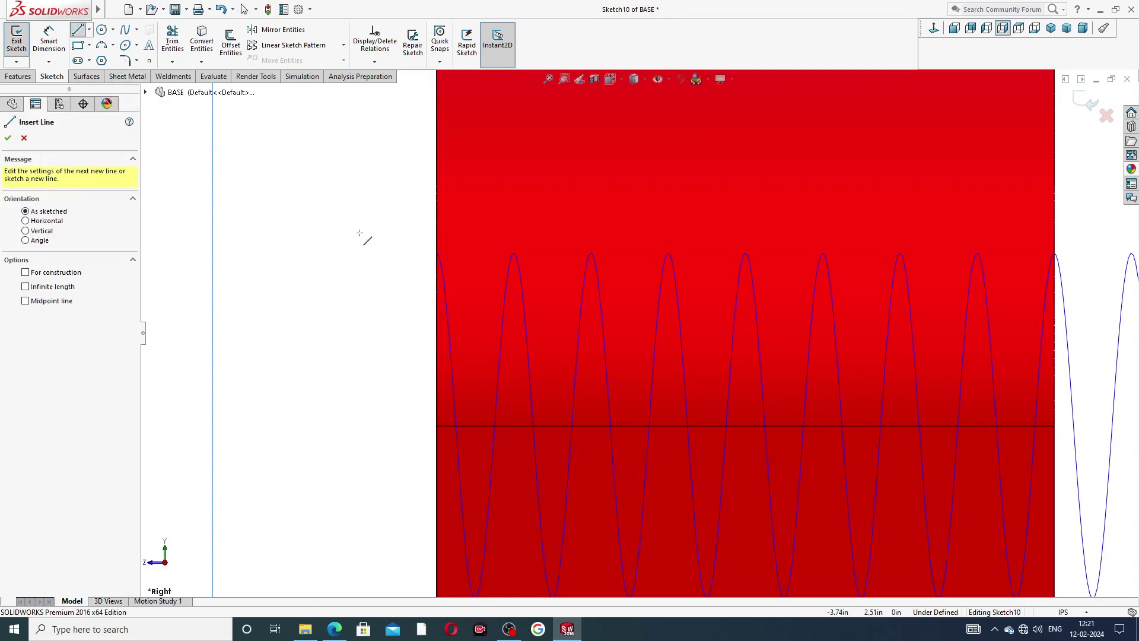
{"action": "left_click", "coordinate": [340, 244]}
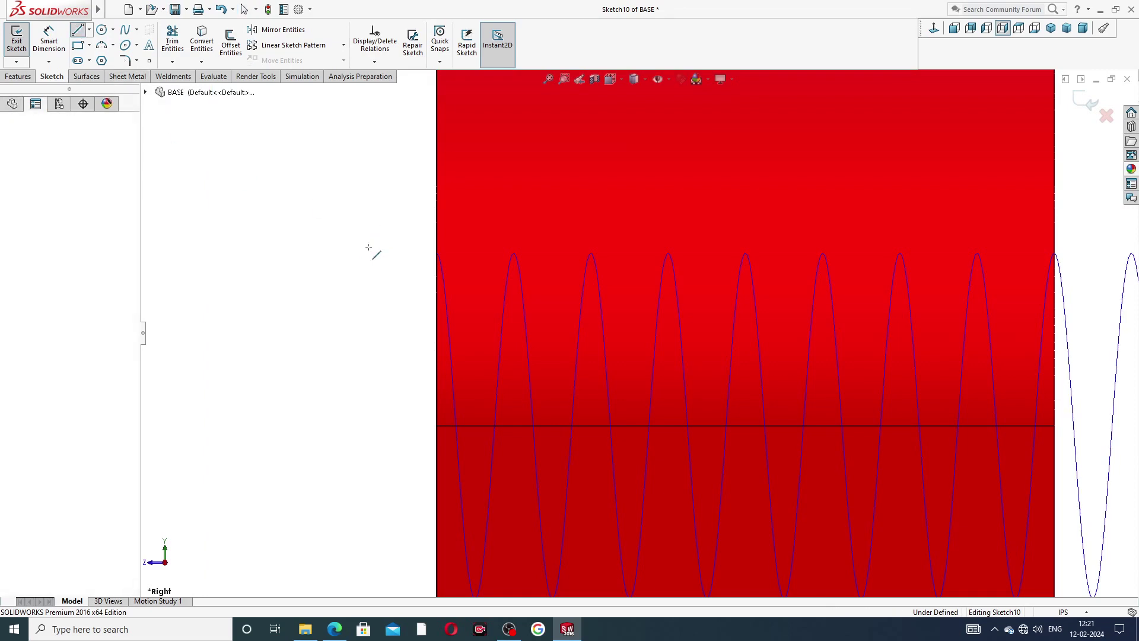
{"action": "left_click", "coordinate": [411, 308]}
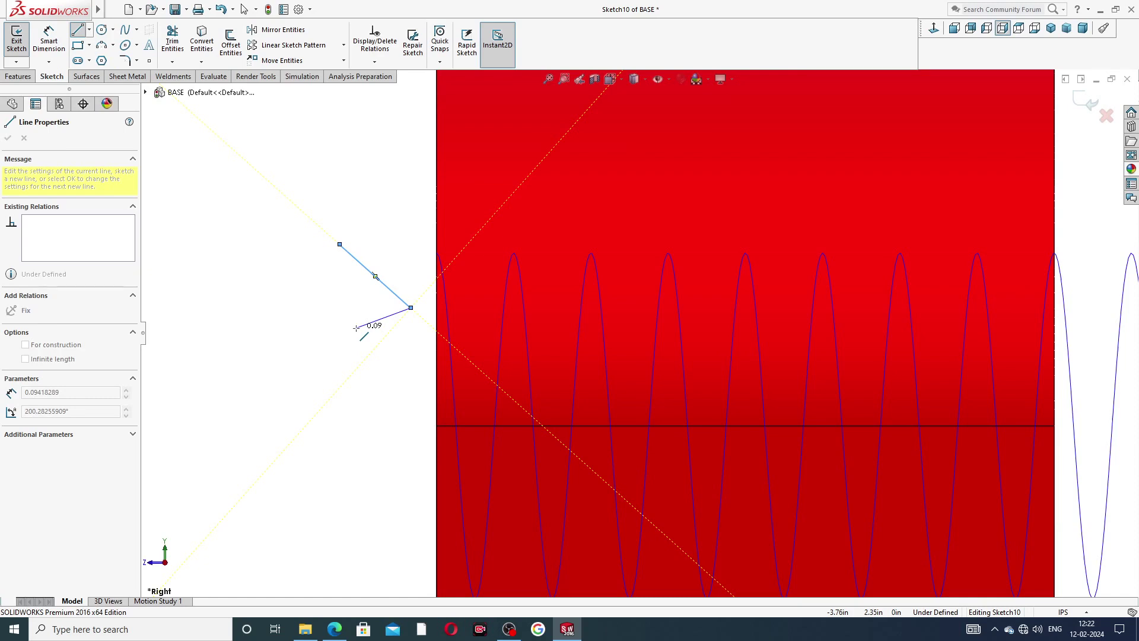
{"action": "key", "text": "Escape"}
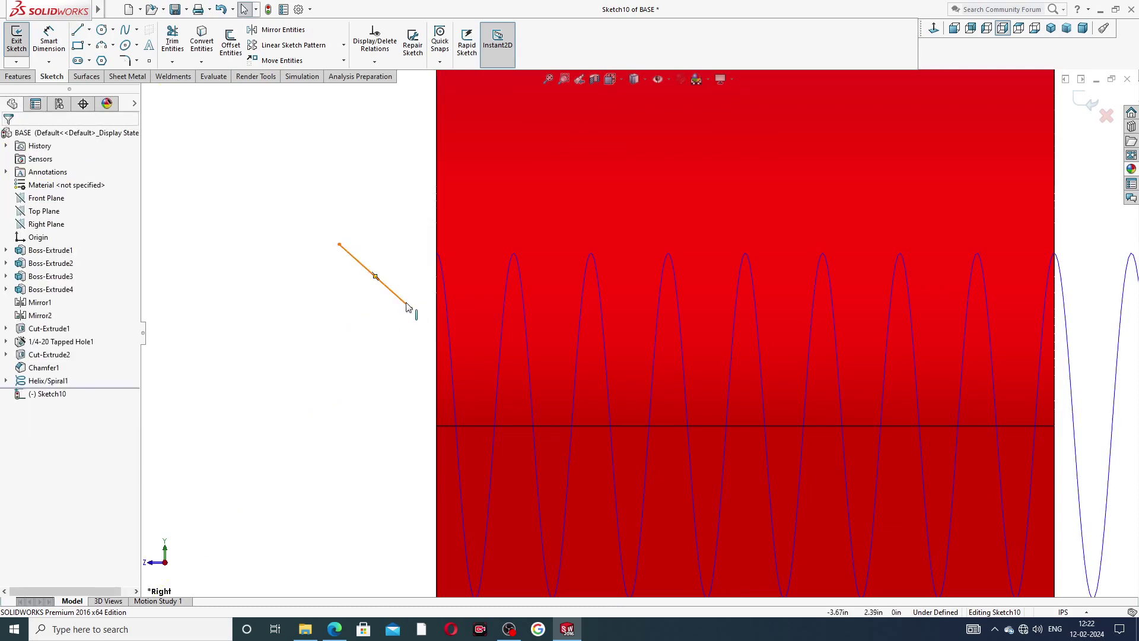
{"action": "left_click", "coordinate": [407, 306]}
{"action": "key", "text": "Delete"}
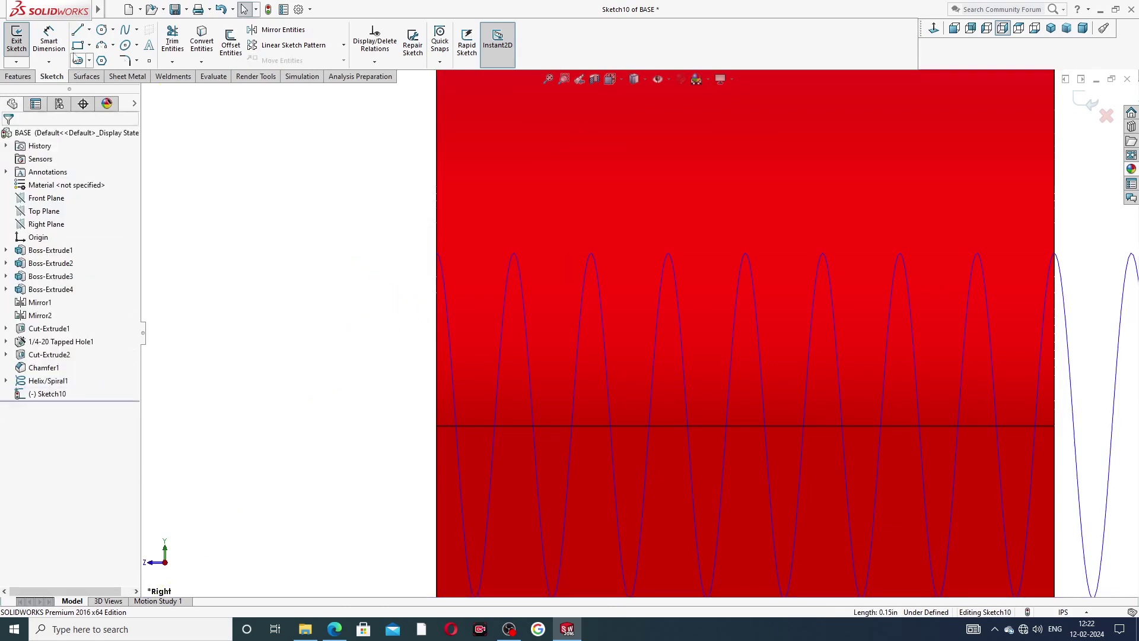
Sketch a closed trapezoid beside the base's front end, about 0.12 in wide along its top and about 0.13 in tall, wider at the base
{"action": "left_click", "coordinate": [77, 30]}
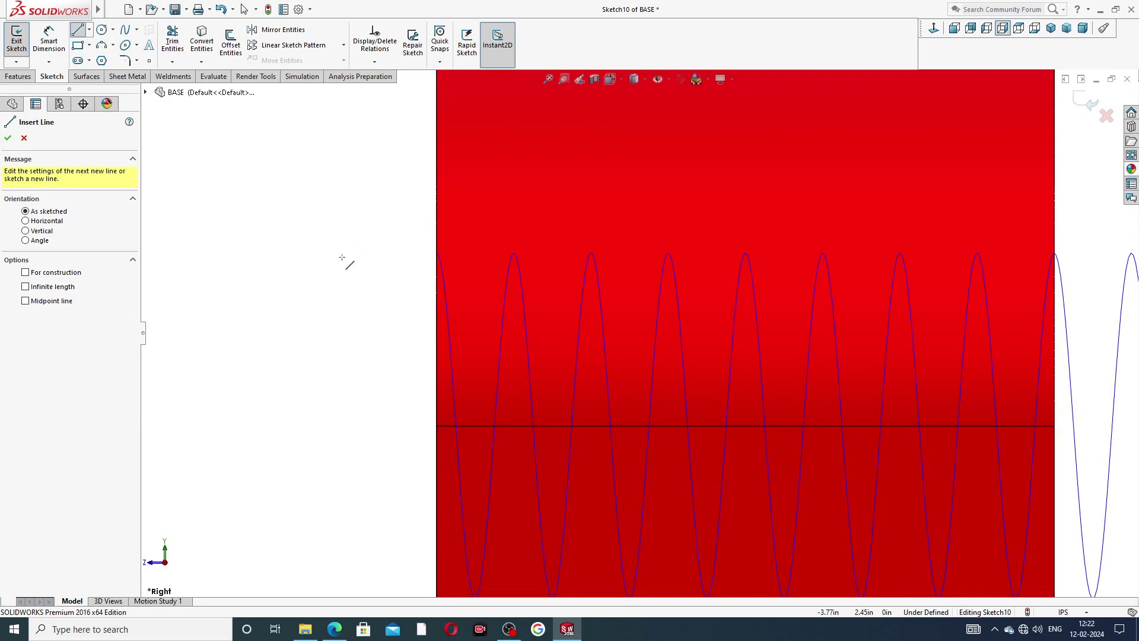
{"action": "left_click", "coordinate": [327, 243]}
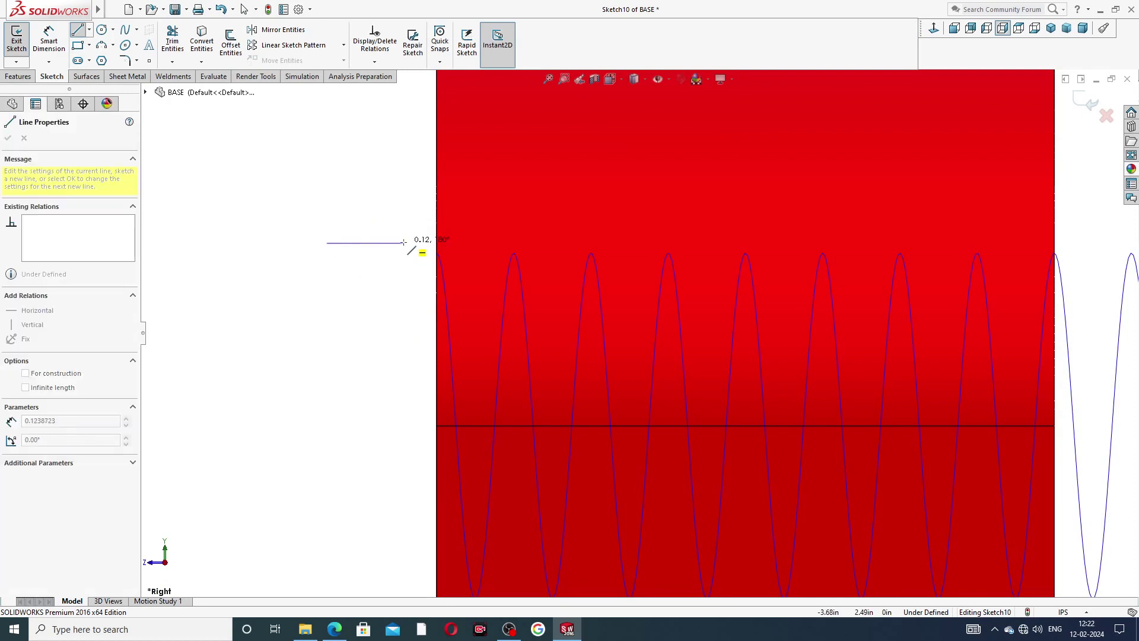
{"action": "left_click", "coordinate": [403, 243]}
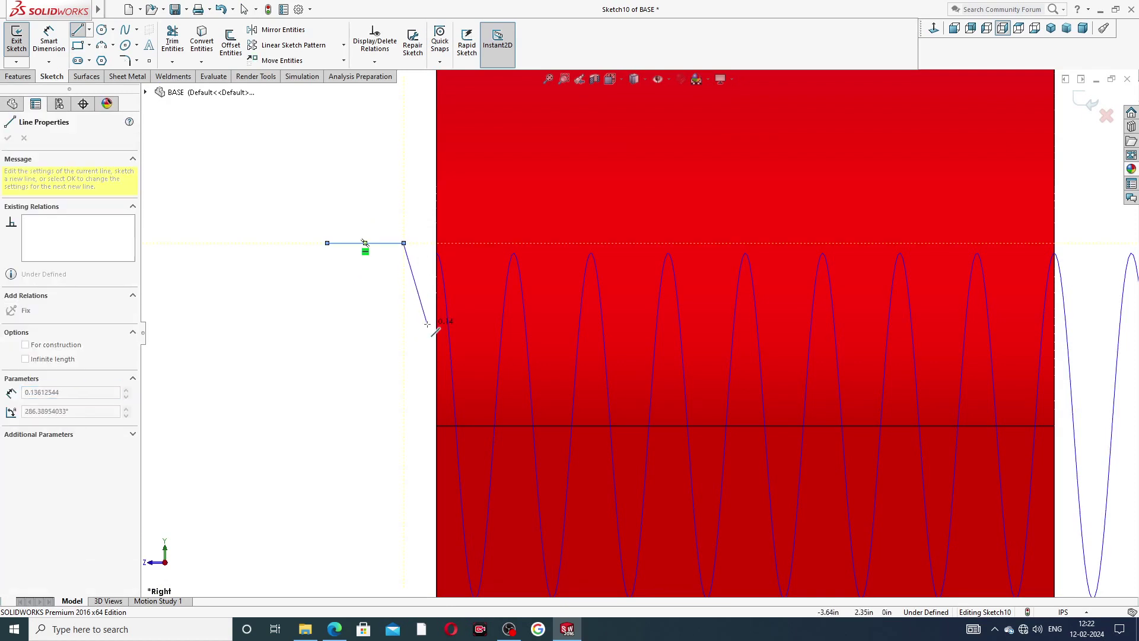
{"action": "left_click", "coordinate": [427, 324]}
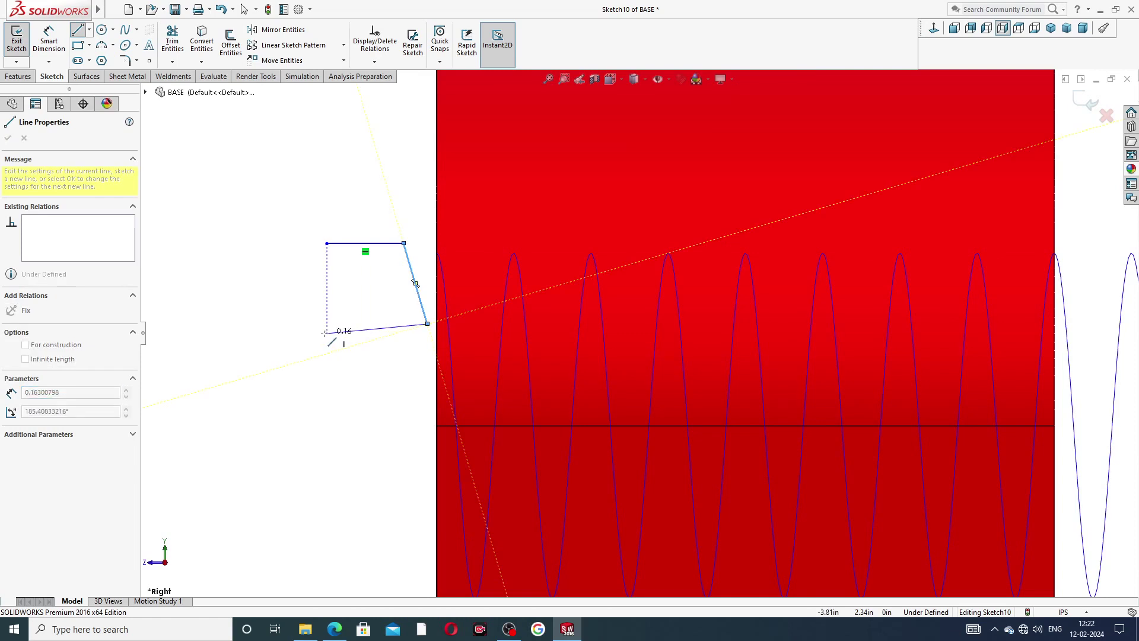
{"action": "left_click", "coordinate": [285, 323]}
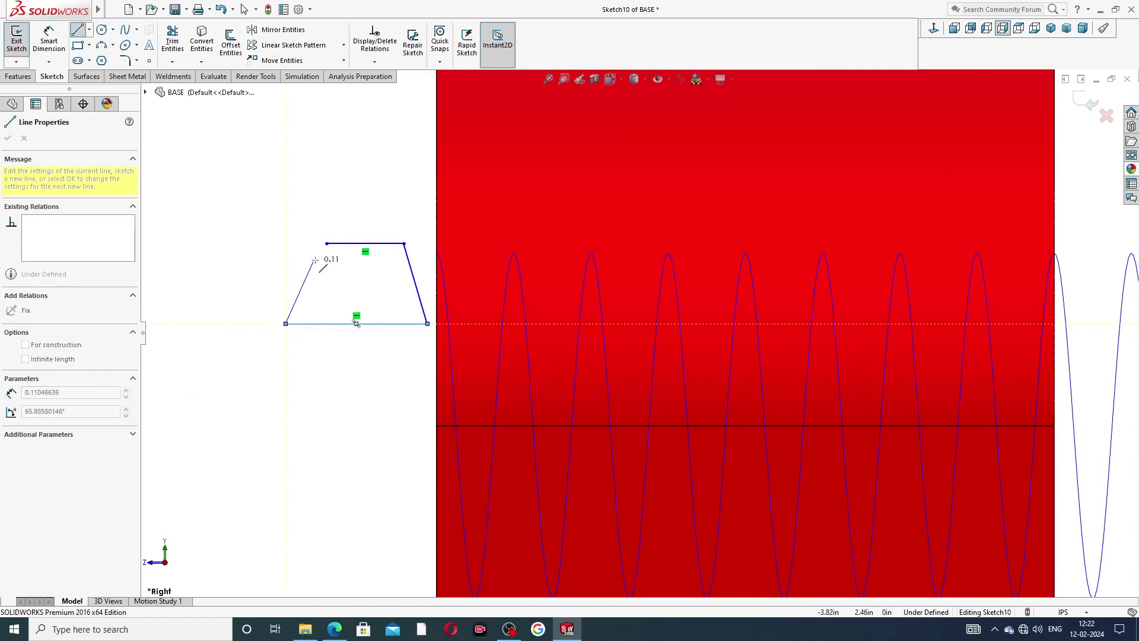
{"action": "left_click", "coordinate": [327, 243]}
{"action": "right_click", "coordinate": [380, 178]}
{"action": "left_click", "coordinate": [407, 191]}
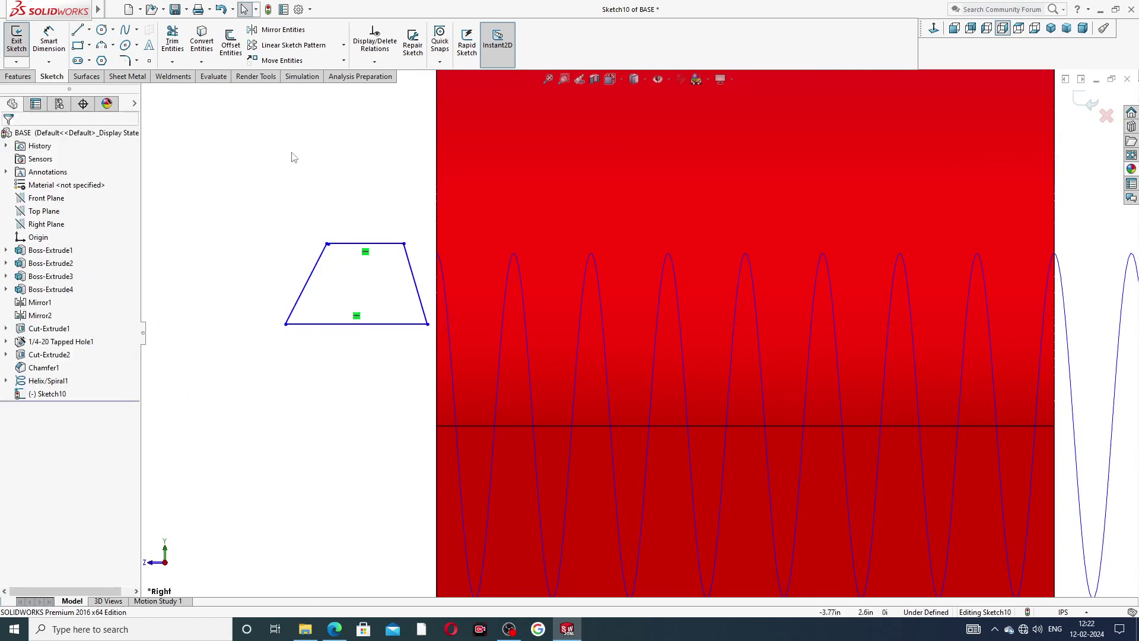
Draw a centerline joining the midpoints of the trapezoid's top and bottom edges and constrain it vertical
{"action": "left_click", "coordinate": [89, 30]}
{"action": "left_click", "coordinate": [107, 59]}
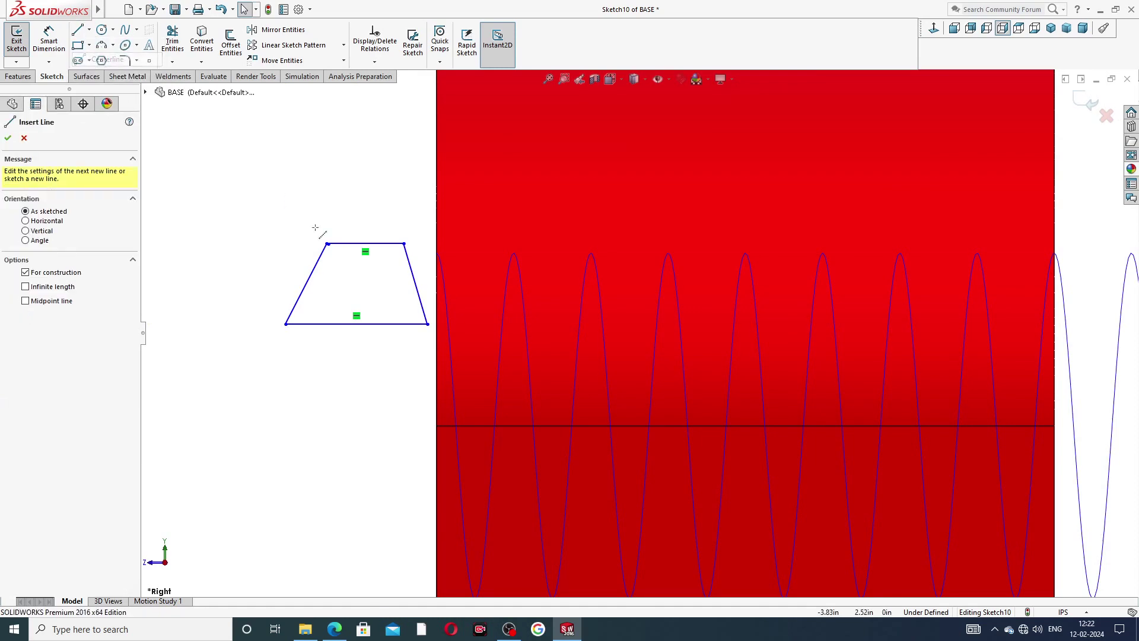
{"action": "scroll", "coordinate": [317, 273], "scroll_direction": "down", "scroll_amount": 3}
{"action": "left_click", "coordinate": [401, 221]}
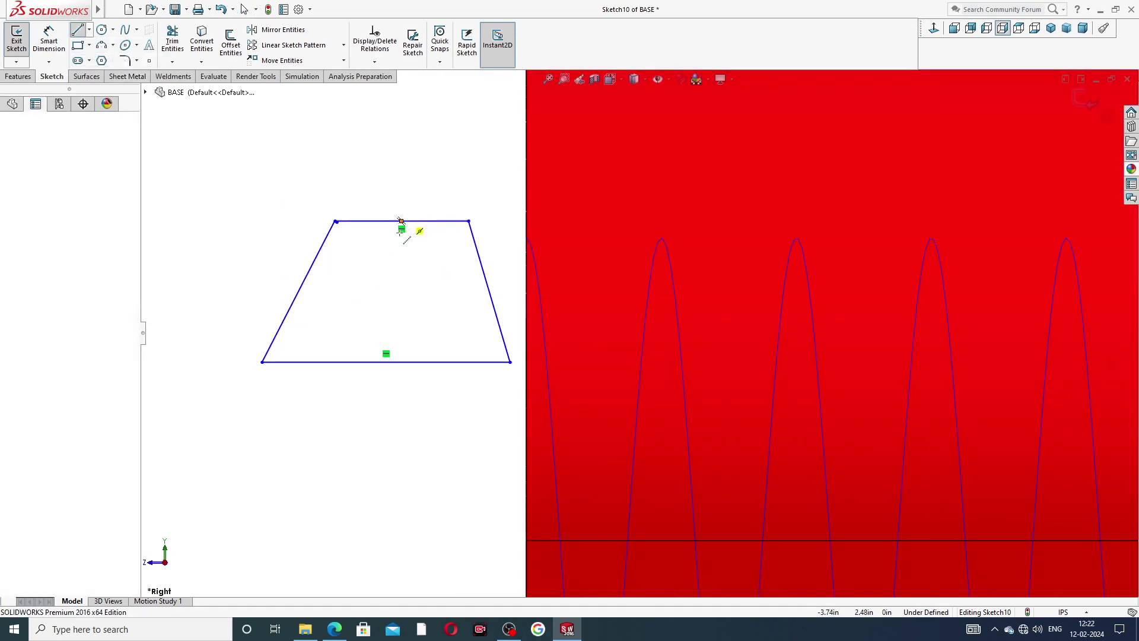
{"action": "left_click", "coordinate": [386, 362]}
{"action": "right_click", "coordinate": [425, 309]}
{"action": "left_click", "coordinate": [442, 325]}
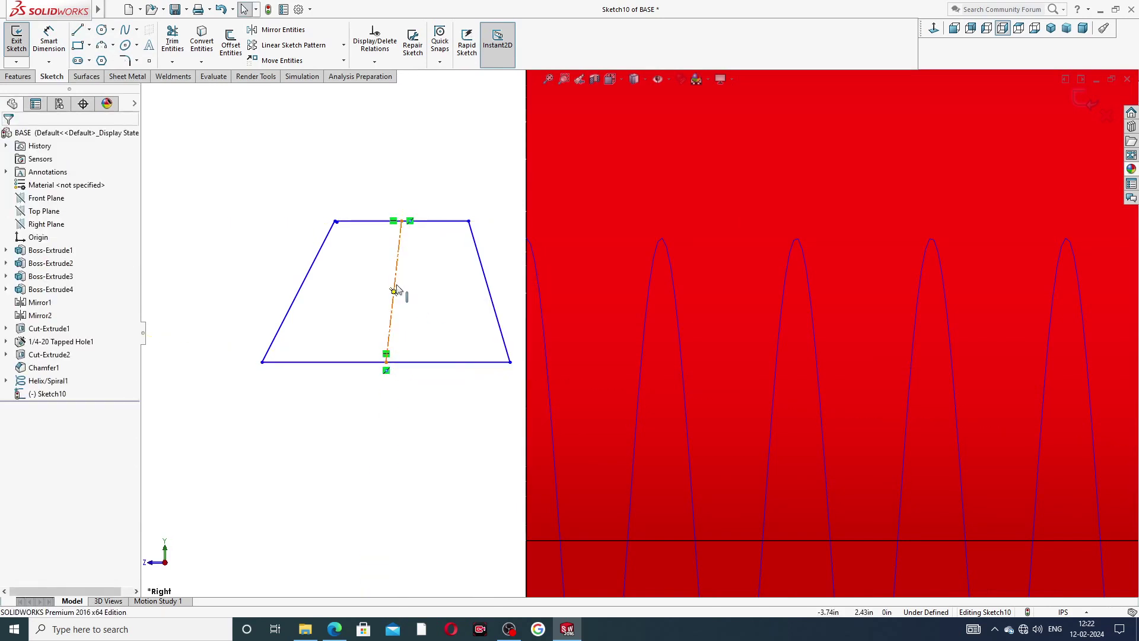
{"action": "left_click", "coordinate": [395, 288]}
{"action": "left_click", "coordinate": [443, 227]}
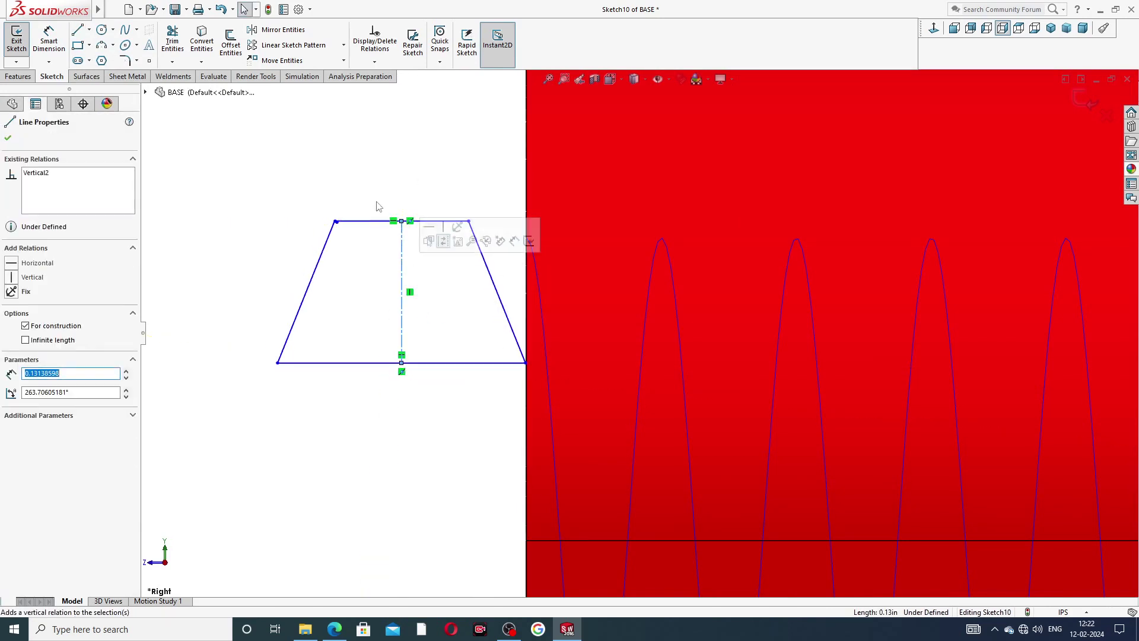
Delete the stray short line at the trapezoid's upper-left corner and pull its lower-right corner slightly away from the base's front edge
{"action": "scroll", "coordinate": [369, 234], "scroll_direction": "up", "scroll_amount": 5}
{"action": "scroll", "coordinate": [482, 304], "scroll_direction": "up", "scroll_amount": 2}
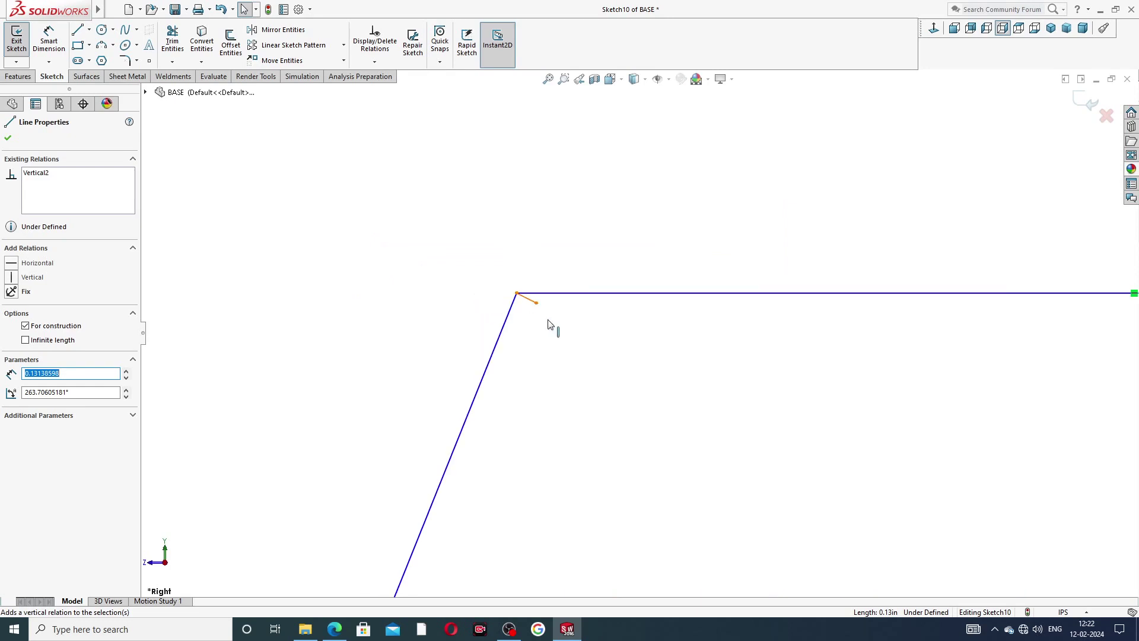
{"action": "key", "text": "Escape"}
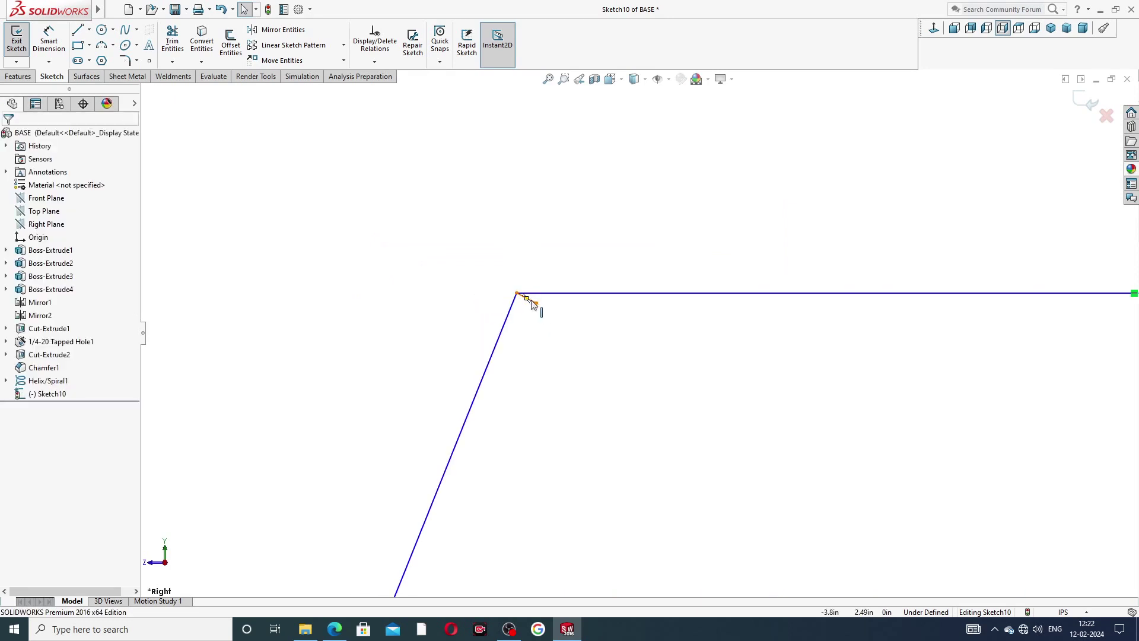
{"action": "left_click", "coordinate": [536, 303]}
{"action": "left_click", "coordinate": [528, 304]}
{"action": "left_click", "coordinate": [529, 301]}
{"action": "key", "text": "Delete"}
{"action": "scroll", "coordinate": [620, 345], "scroll_direction": "up", "scroll_amount": 5}
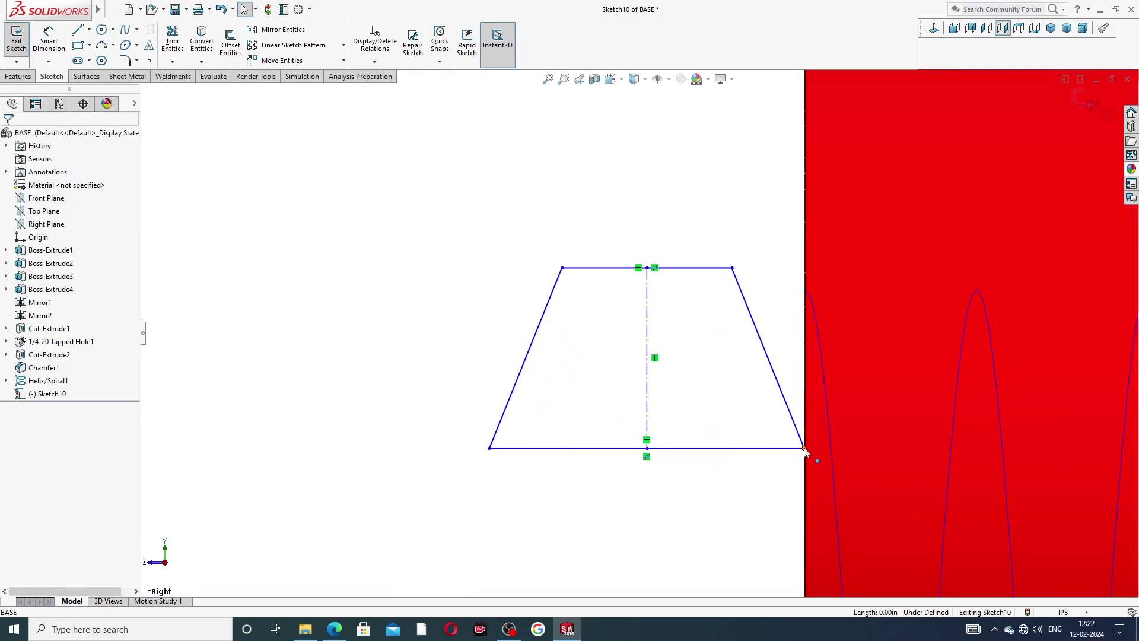
{"action": "left_click_drag", "start_coordinate": [800, 451], "coordinate": [789, 446]}
{"action": "left_click", "coordinate": [716, 242]}
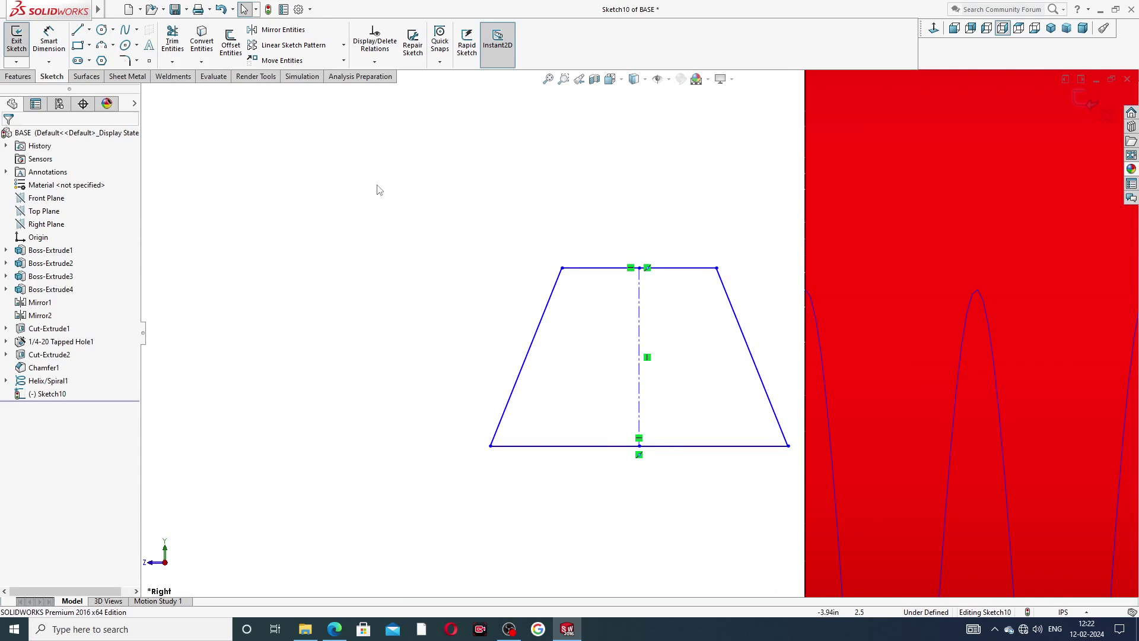
Dimension the distance between the trapezoid's top and bottom edges as 0.06 in
{"action": "left_click", "coordinate": [44, 41]}
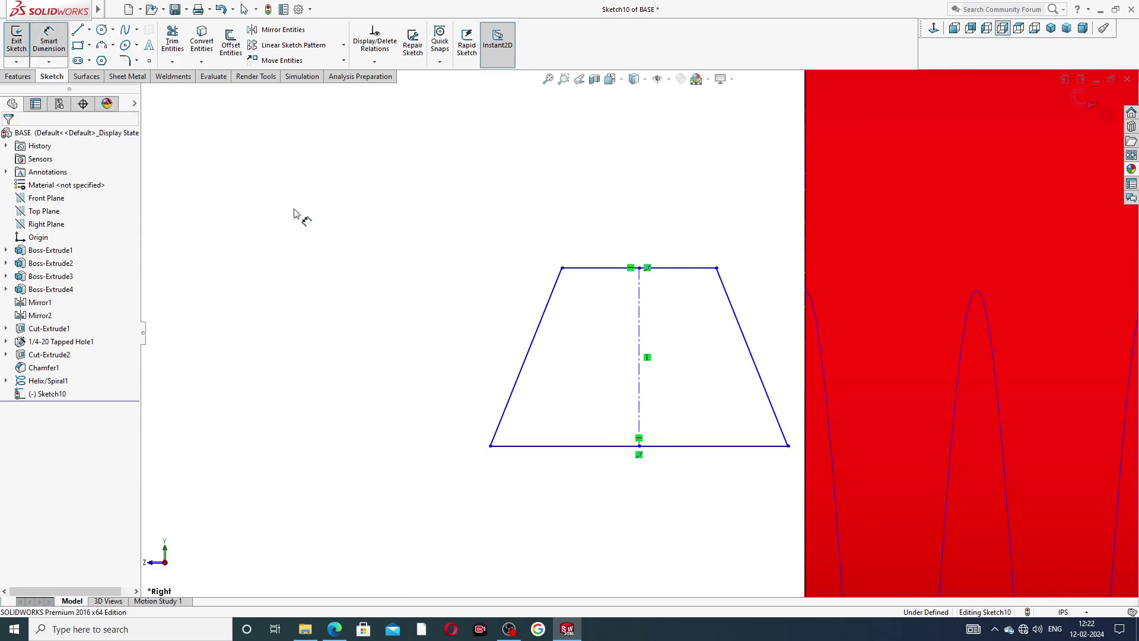
{"action": "left_click", "coordinate": [589, 268]}
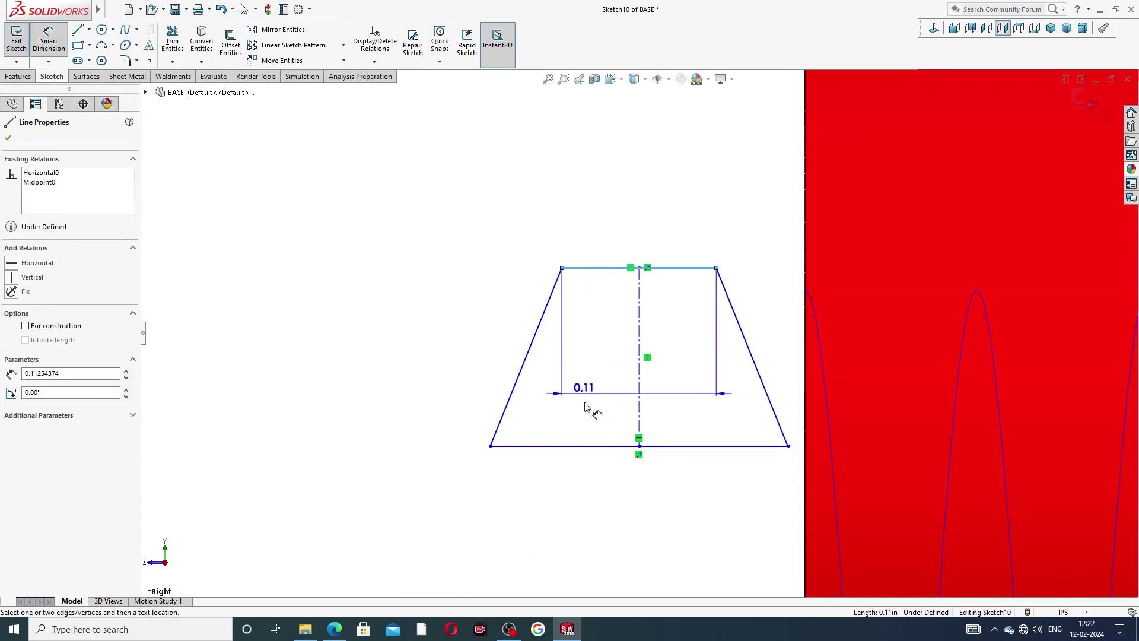
{"action": "left_click", "coordinate": [585, 446]}
{"action": "left_click", "coordinate": [455, 374]}
{"action": "type", "text": ".0"}
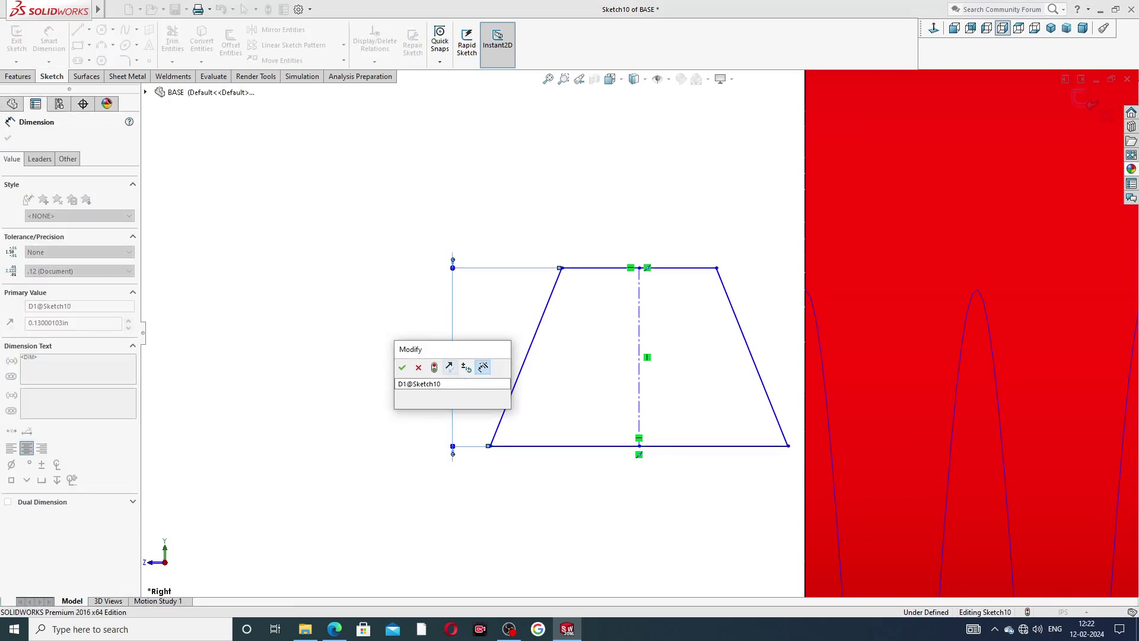
{"action": "type", "text": "6"}
{"action": "key", "text": "Return"}
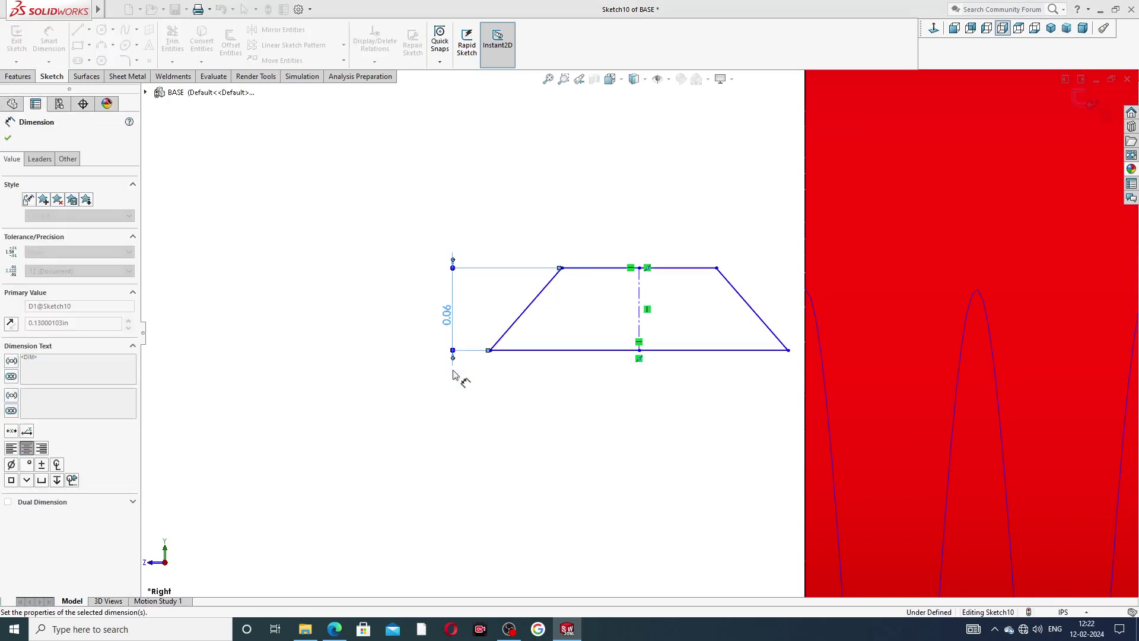
Dimension the trapezoid's bottom edge as 0.08 in and finish dimensioning
{"action": "left_click", "coordinate": [586, 351]}
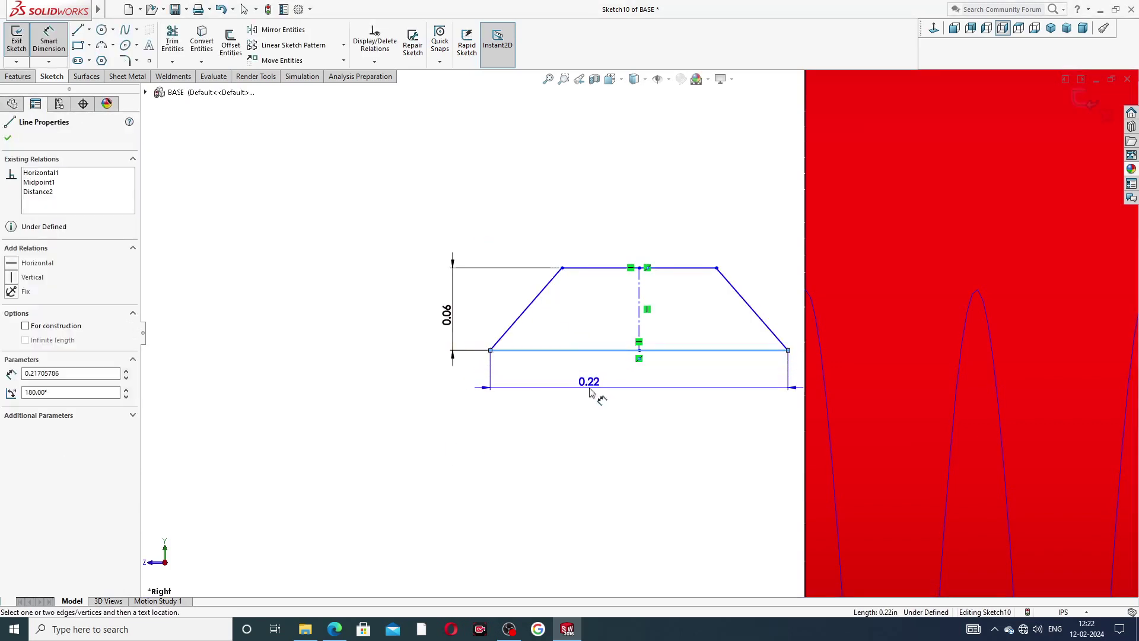
{"action": "left_click", "coordinate": [591, 388]}
{"action": "type", "text": ".08"}
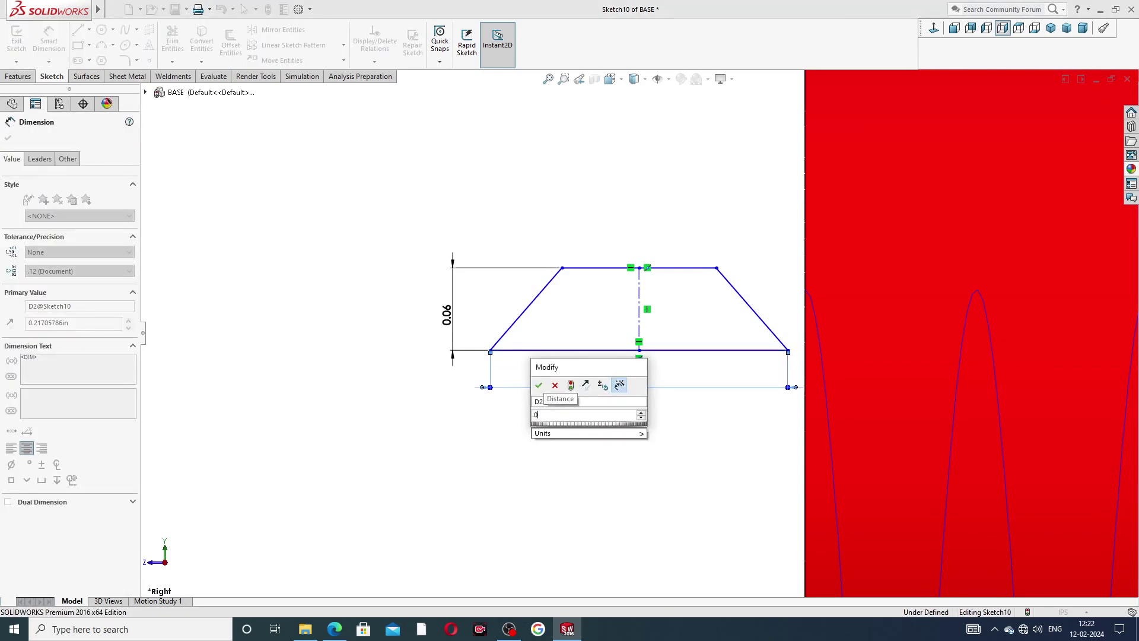
{"action": "key", "text": "Return"}
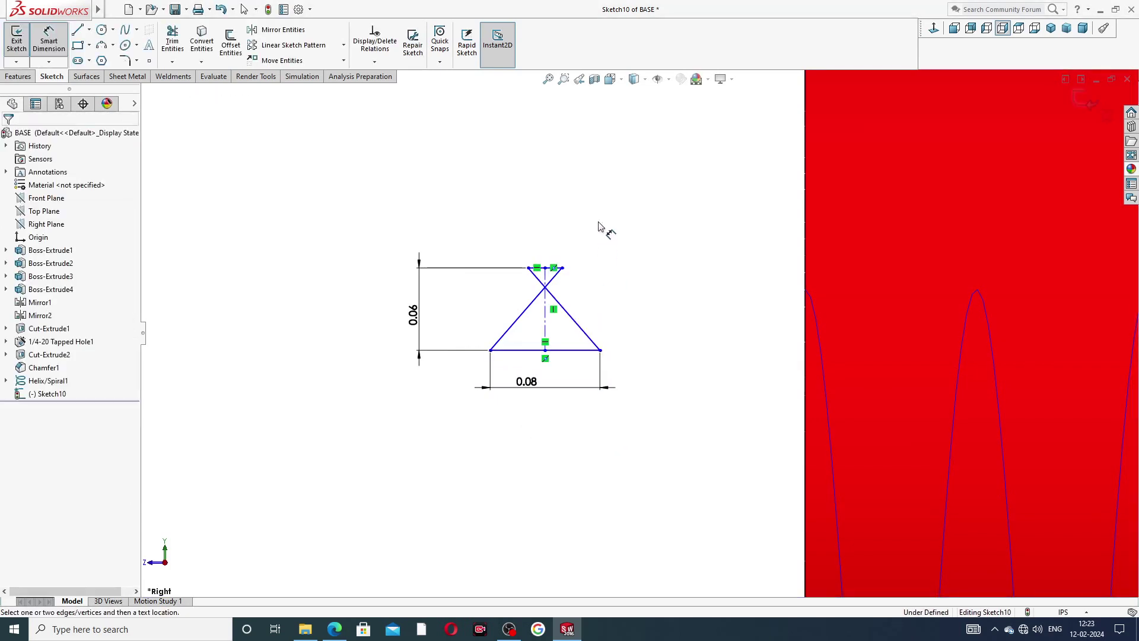
{"action": "right_click", "coordinate": [602, 227]}
{"action": "left_click", "coordinate": [636, 178]}
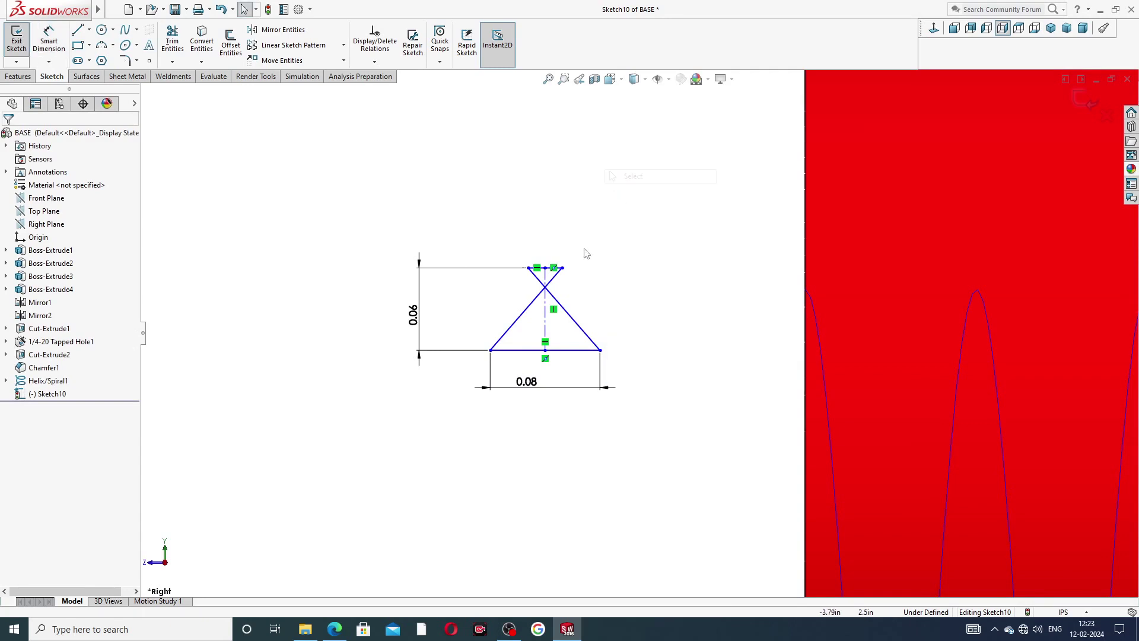
Reshape the profile's top edge so the slanted sides no longer cross, and reposition the height and width dimensions neatly around it
{"action": "mouse_move", "coordinate": [556, 271]}
{"action": "left_mouse_down"}
{"action": "mouse_move", "coordinate": [608, 263]}
{"action": "mouse_move", "coordinate": [525, 257]}
{"action": "mouse_move", "coordinate": [546, 272]}
{"action": "mouse_move", "coordinate": [566, 257]}
{"action": "left_mouse_up"}
{"action": "left_click", "coordinate": [558, 281]}
{"action": "left_click", "coordinate": [552, 228]}
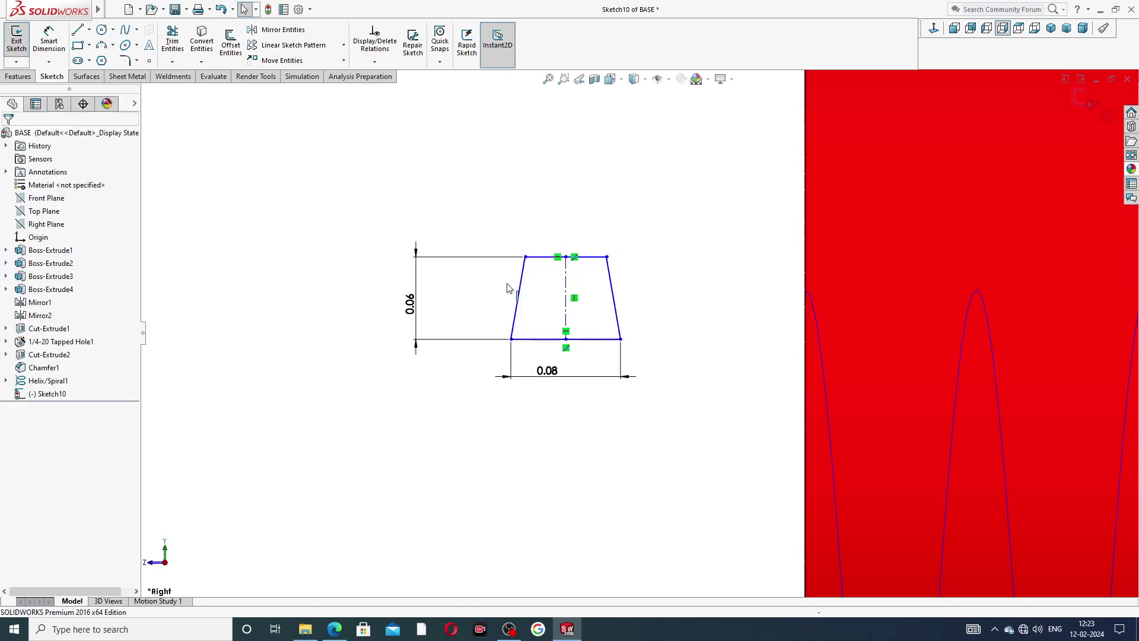
{"action": "left_click_drag", "start_coordinate": [410, 303], "coordinate": [474, 291]}
{"action": "left_click", "coordinate": [568, 377]}
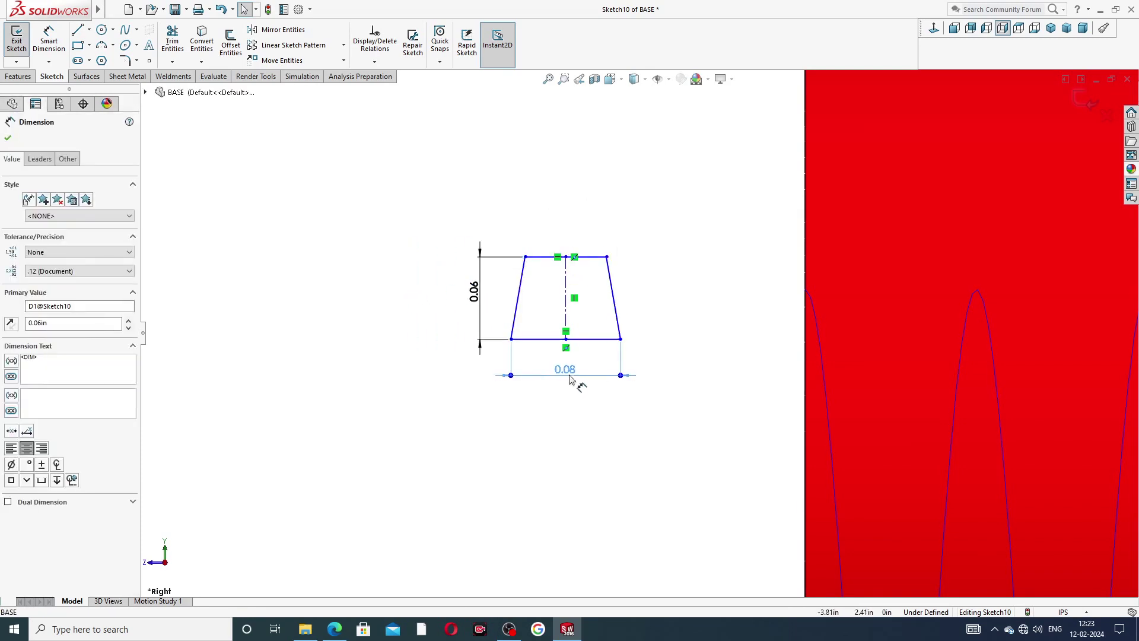
{"action": "left_click", "coordinate": [645, 281]}
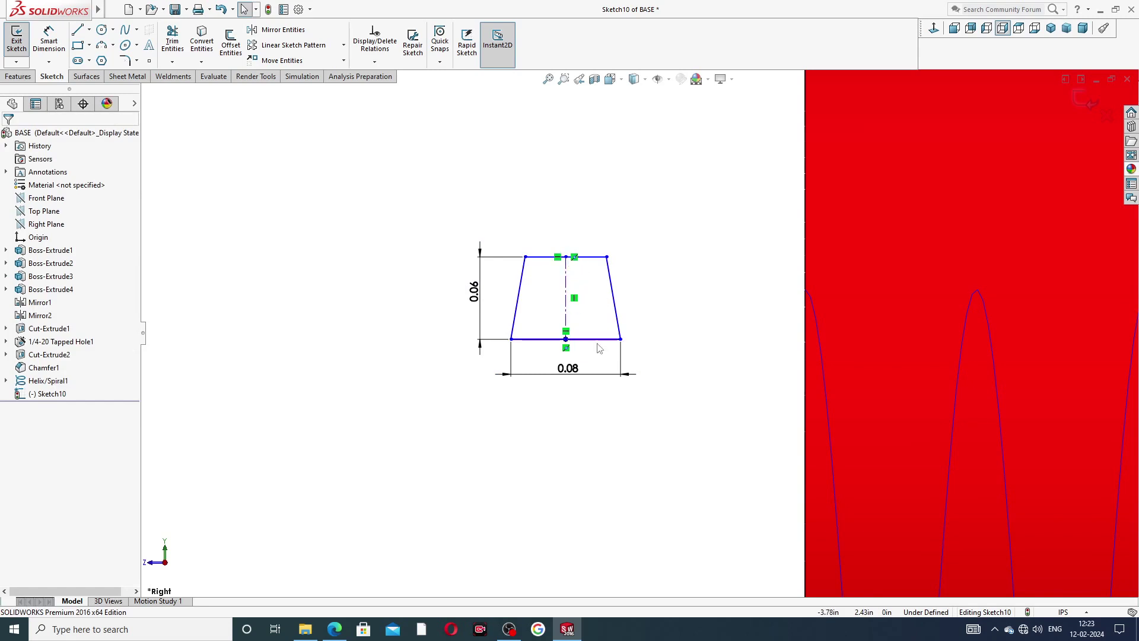
Dimension the angle between the trapezoid's two slanted sides as 29° and finish dimensioning
{"action": "scroll", "coordinate": [618, 284], "scroll_direction": "down", "scroll_amount": 2}
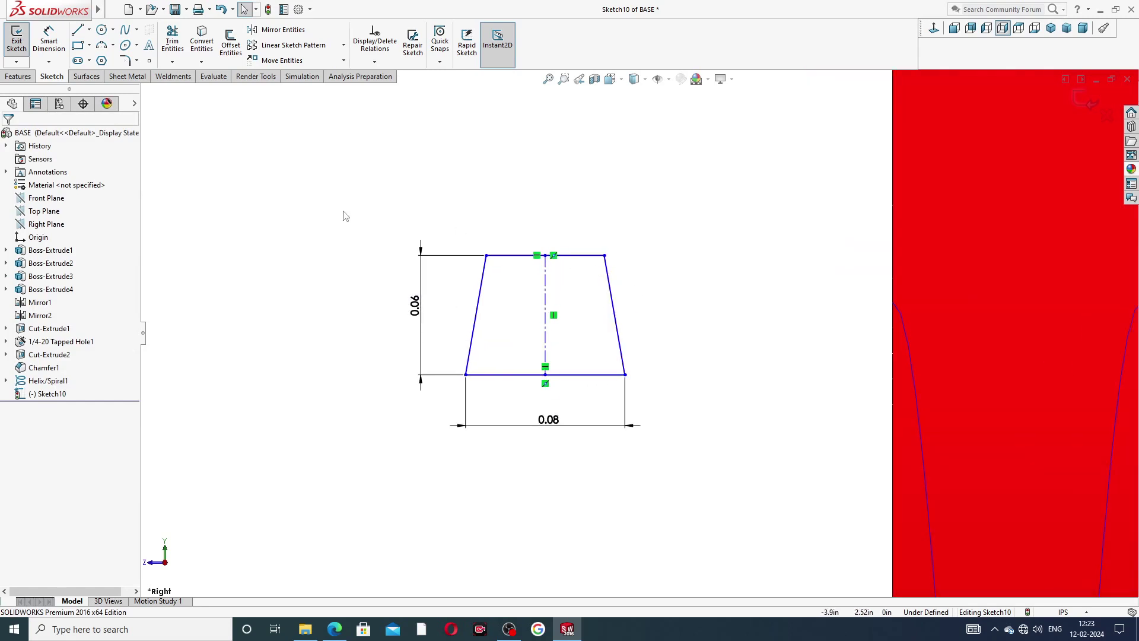
{"action": "left_click", "coordinate": [49, 39]}
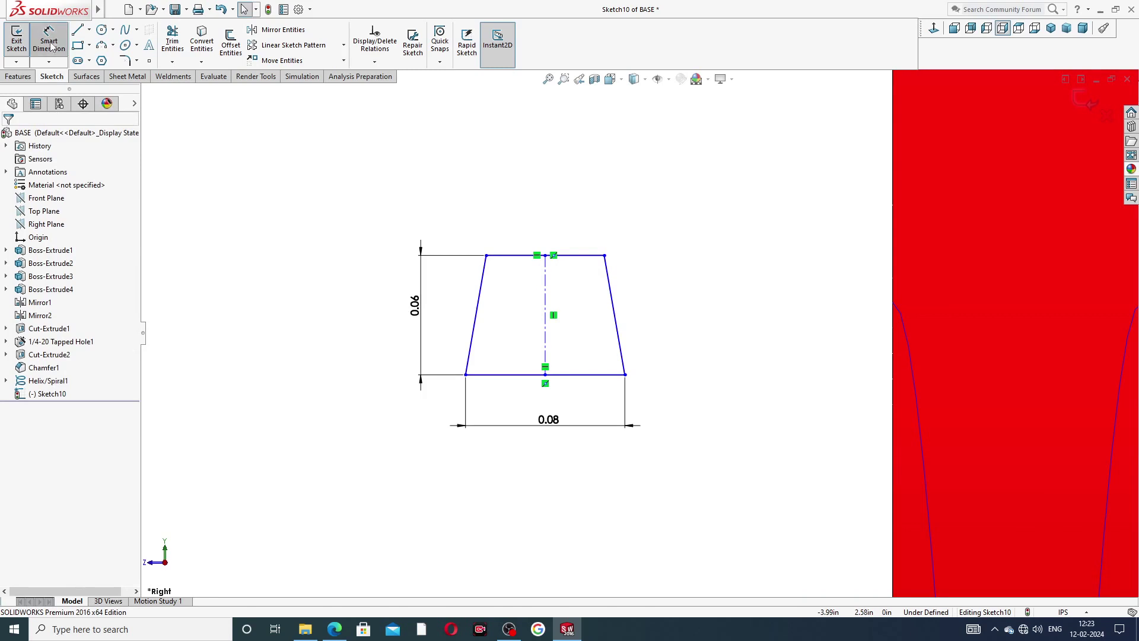
{"action": "left_click", "coordinate": [476, 318]}
{"action": "left_click", "coordinate": [616, 324]}
{"action": "left_click", "coordinate": [563, 406]}
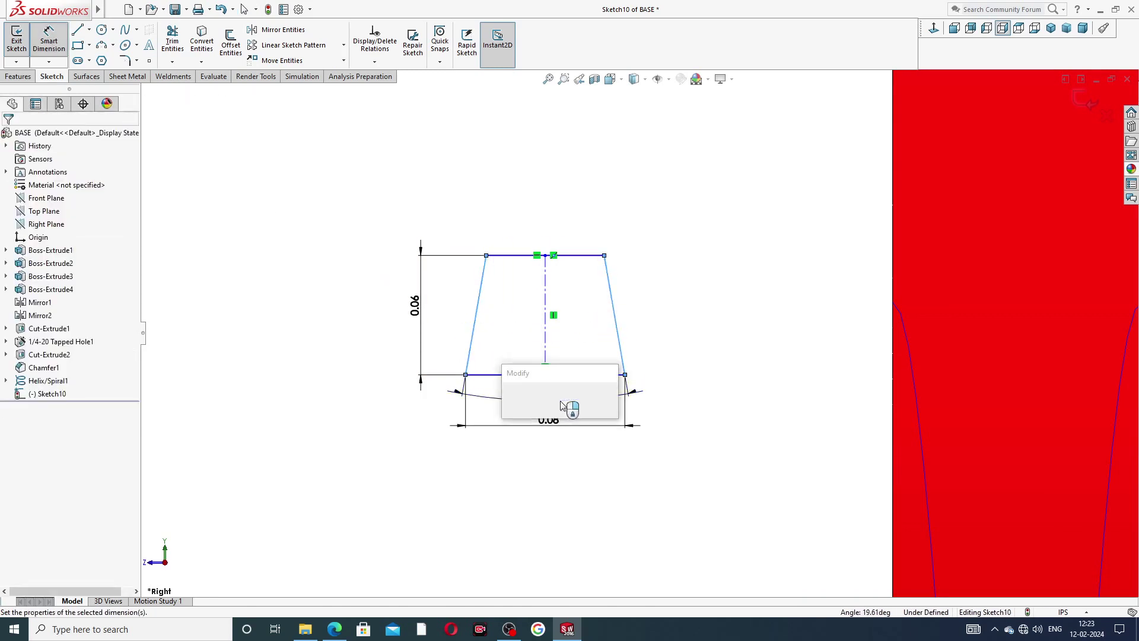
{"action": "type", "text": "29"}
{"action": "key", "text": "Return"}
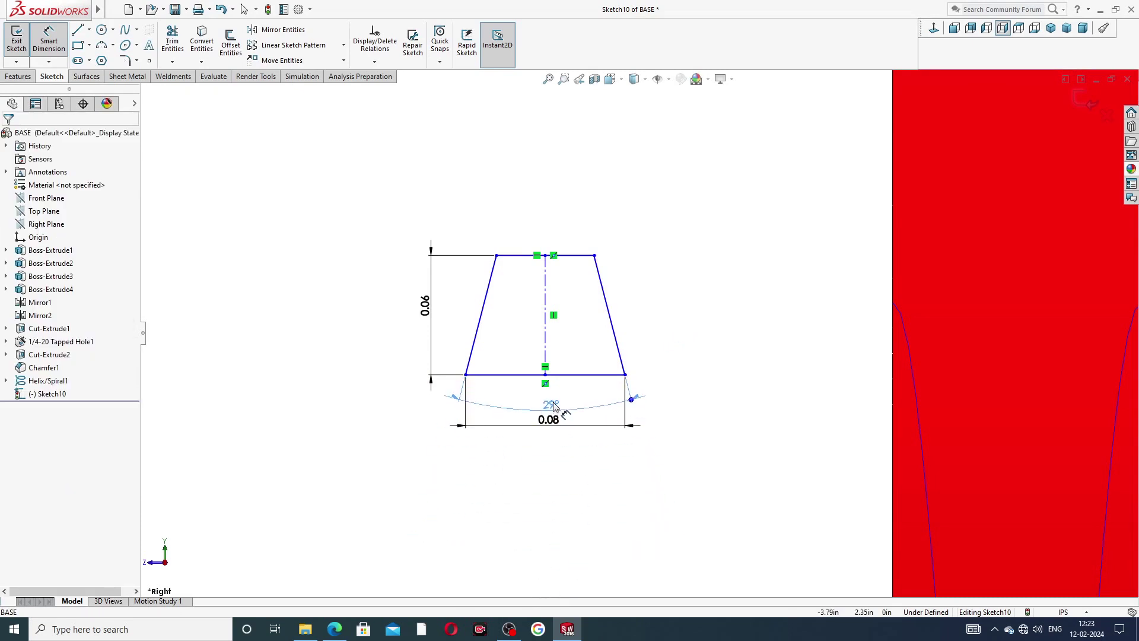
{"action": "left_click", "coordinate": [334, 629]}
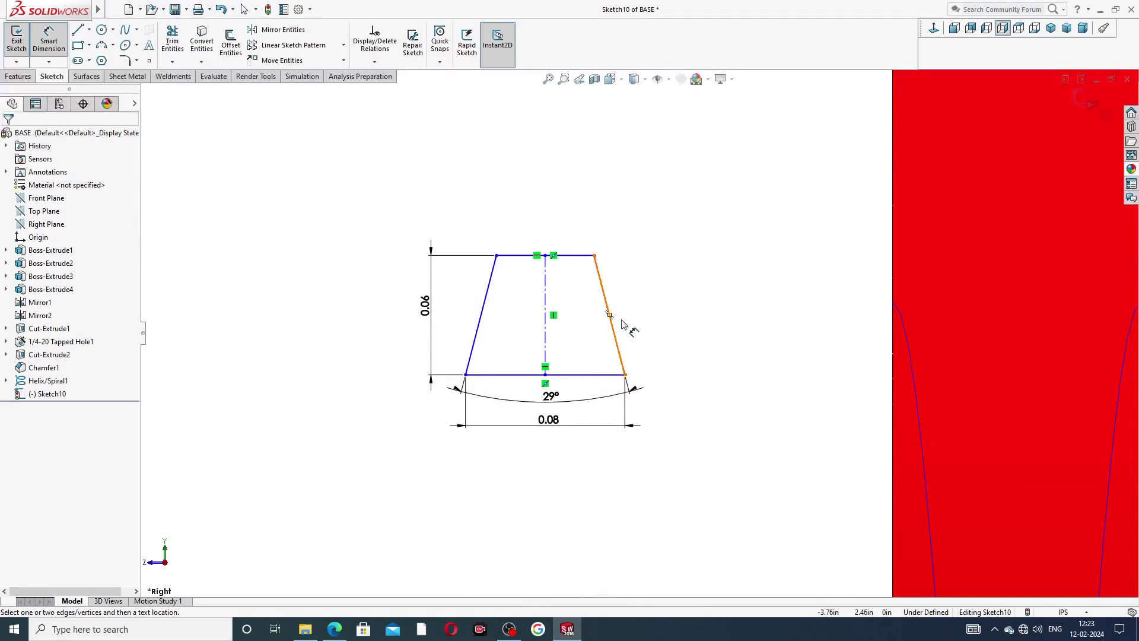
{"action": "right_click", "coordinate": [662, 313]}
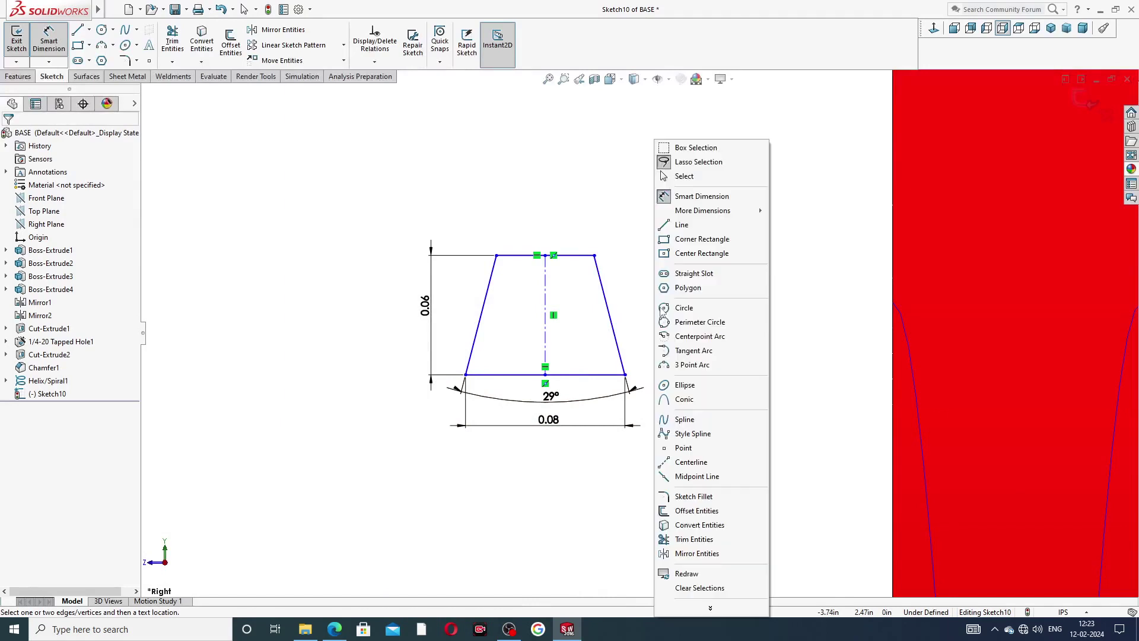
{"action": "left_click", "coordinate": [682, 177]}
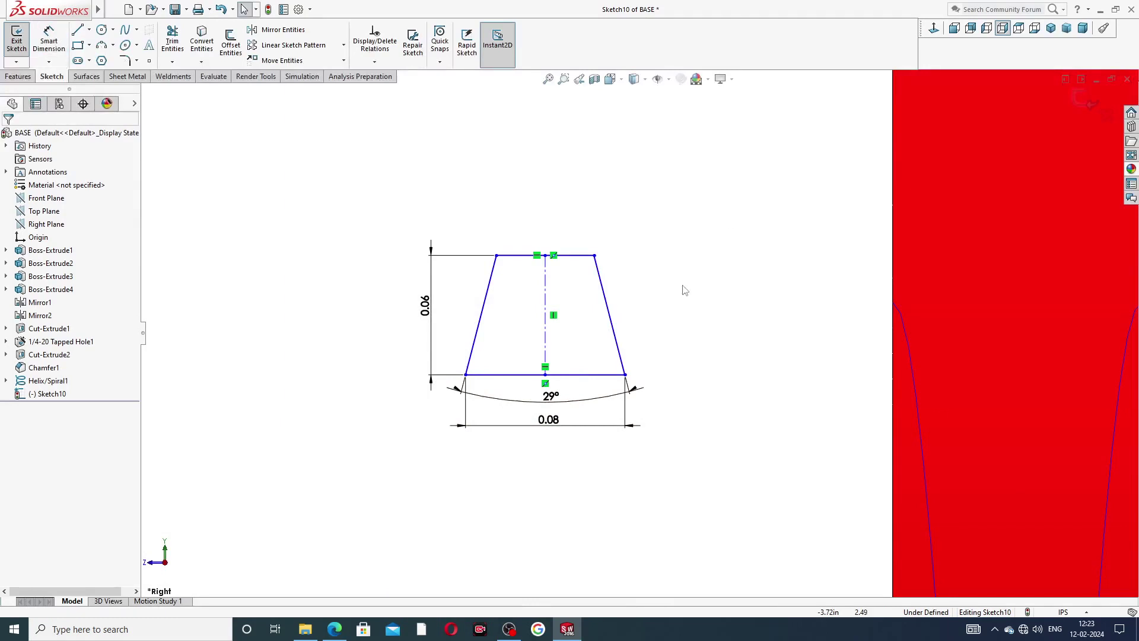
{"action": "left_click", "coordinate": [626, 375]}
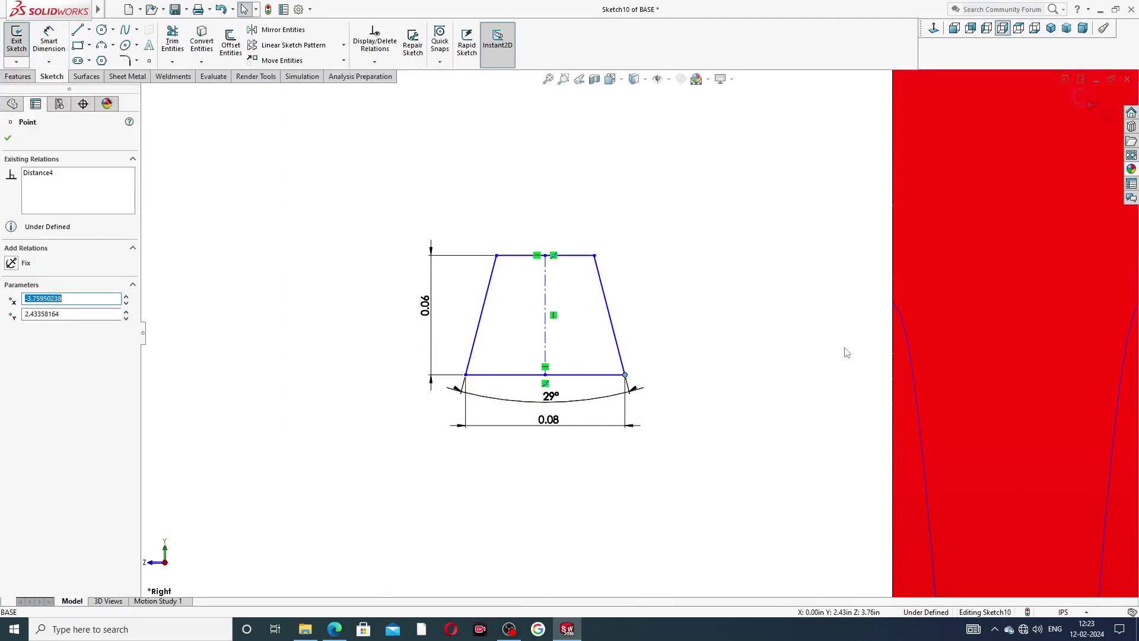
{"action": "left_click", "coordinate": [899, 315], "text": "ctrl"}
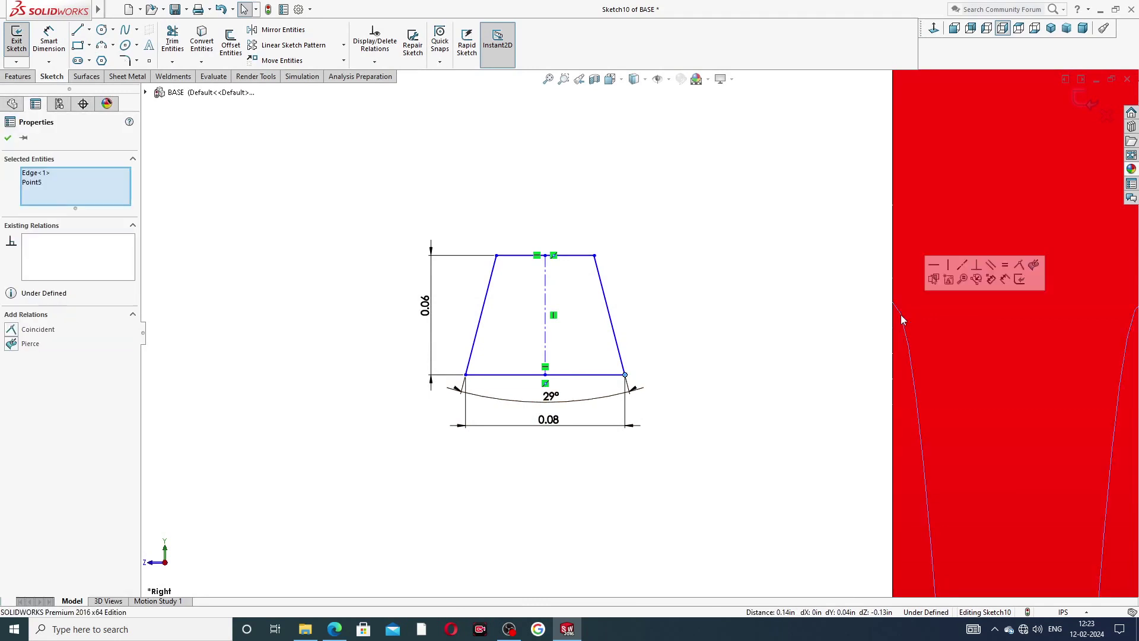
{"action": "left_click", "coordinate": [837, 287]}
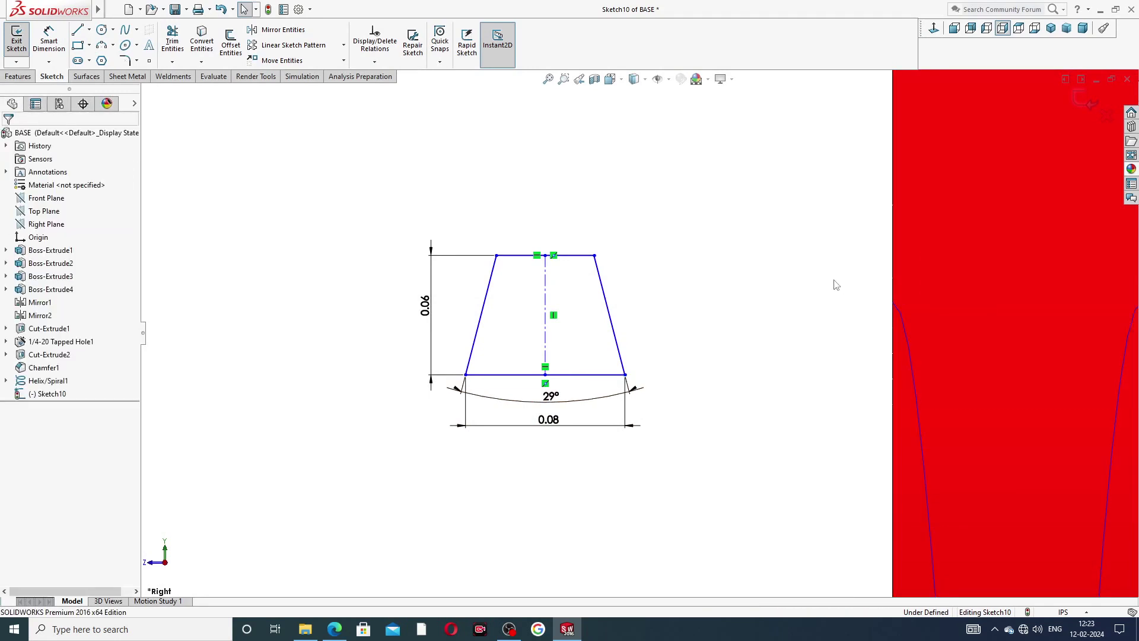
Add a Pierce relation between the trapezoid's lower corner nearest the body and the helix, and exit the sketch
{"action": "left_click", "coordinate": [626, 376]}
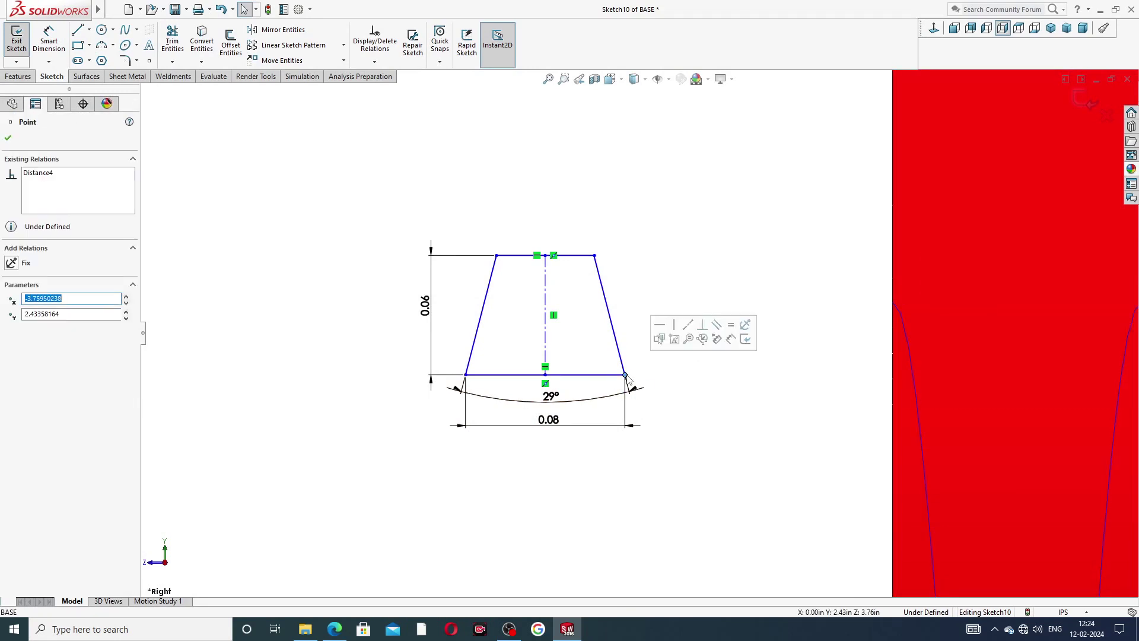
{"action": "left_click", "coordinate": [901, 310], "text": "ctrl"}
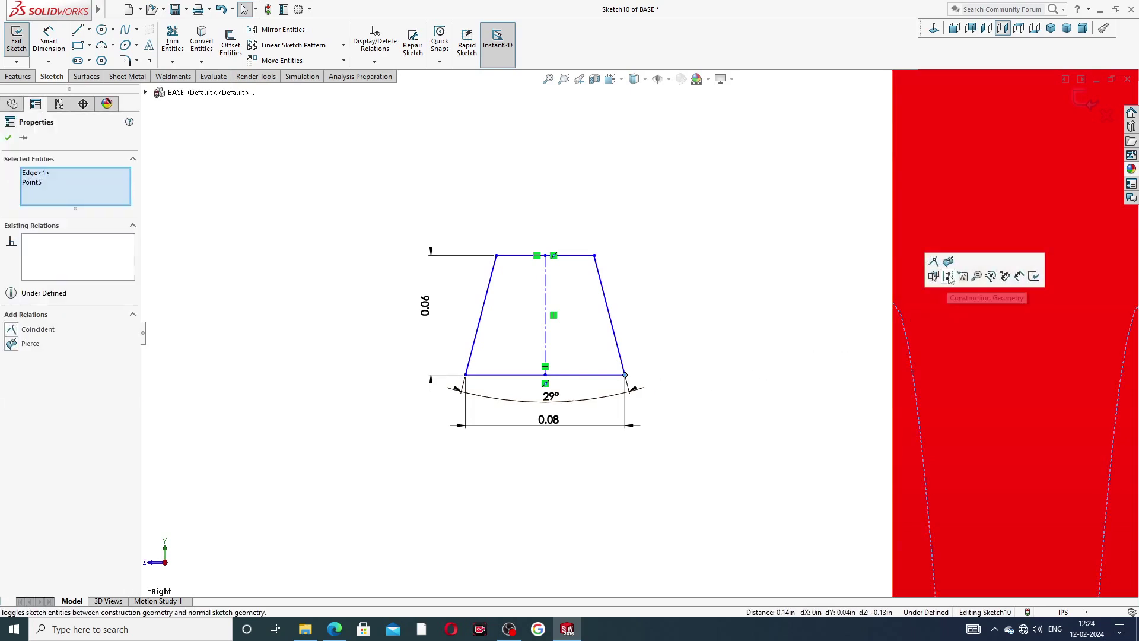
{"action": "left_click", "coordinate": [948, 262]}
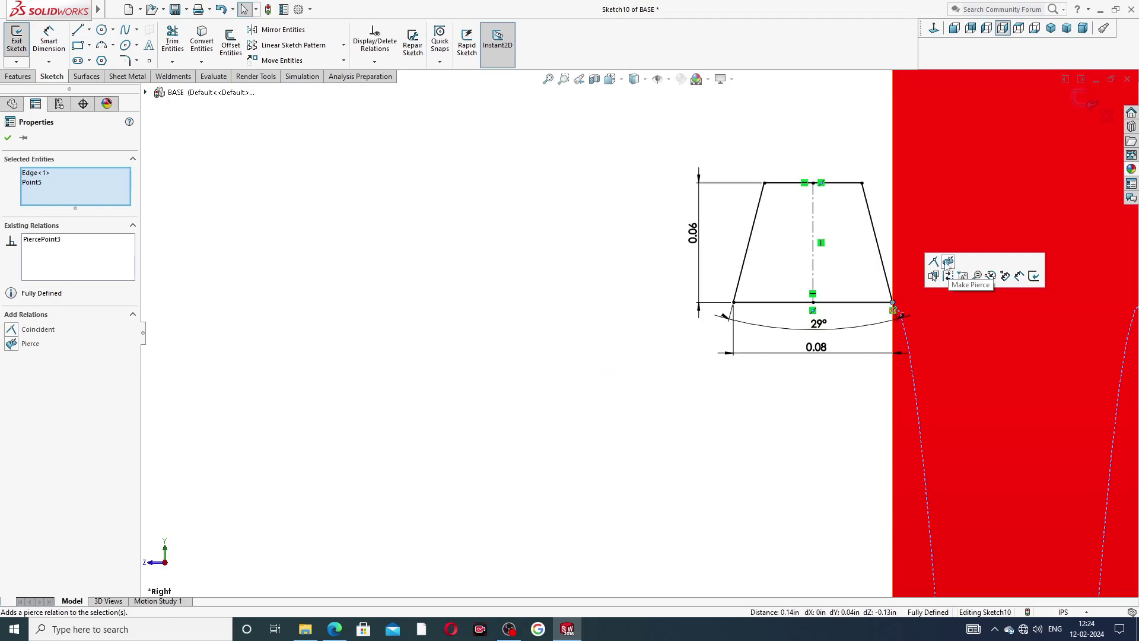
{"action": "left_click", "coordinate": [638, 310]}
{"action": "scroll", "coordinate": [866, 251], "scroll_direction": "up", "scroll_amount": 4}
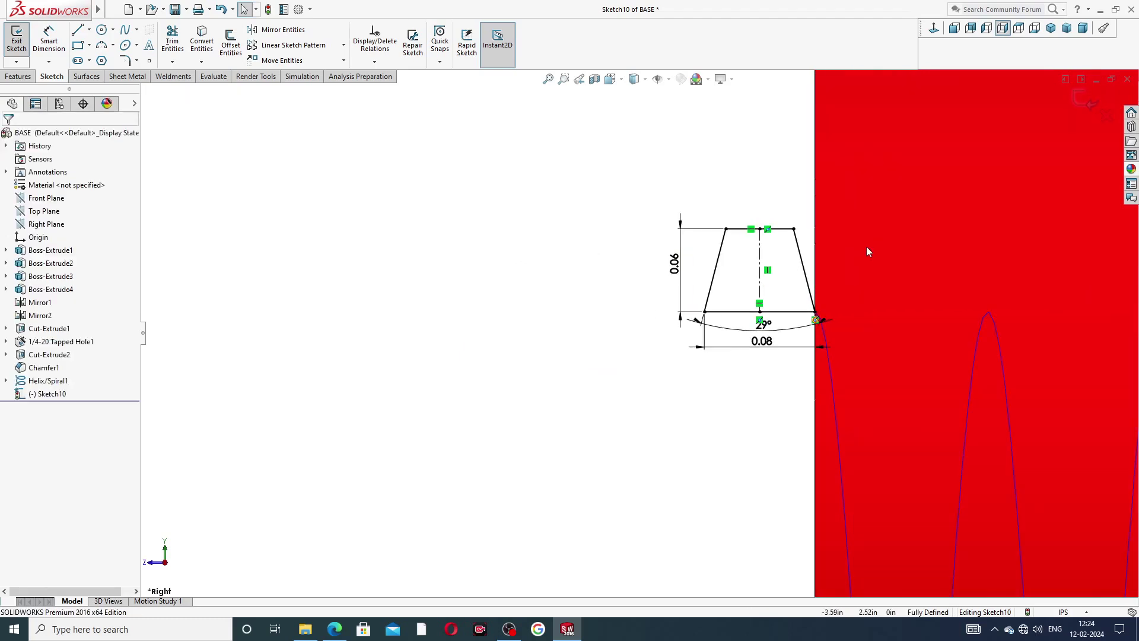
{"action": "scroll", "coordinate": [810, 269], "scroll_direction": "down", "scroll_amount": 2}
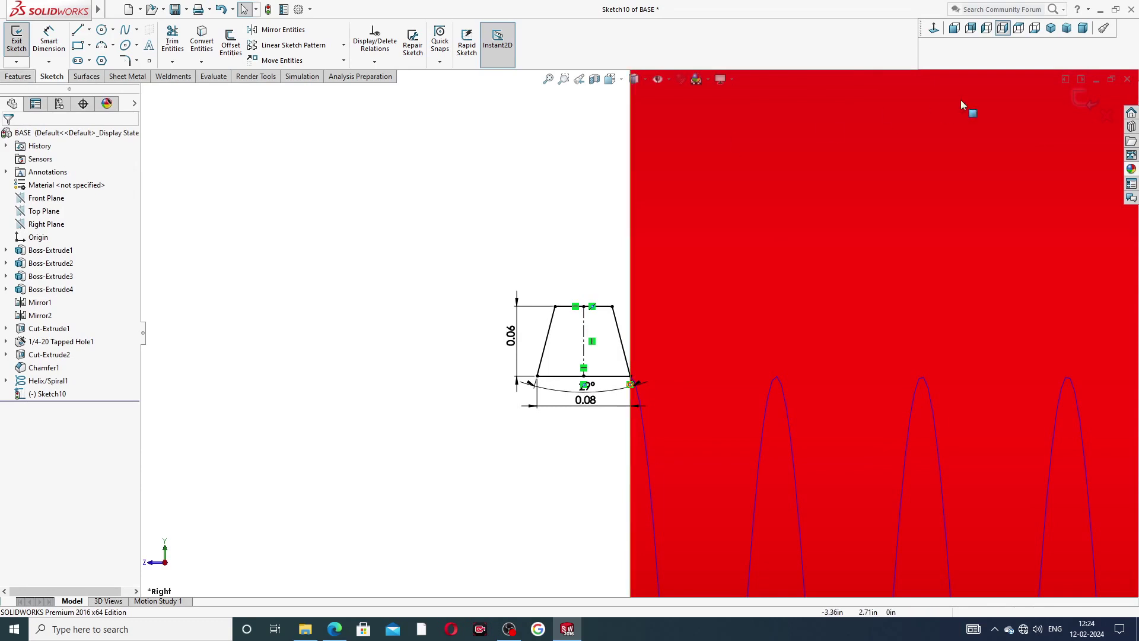
{"action": "left_click", "coordinate": [1081, 97]}
Create a swept cut of the trapezoidal profile along the helix to form the internal thread
{"action": "scroll", "coordinate": [842, 178], "scroll_direction": "up", "scroll_amount": 5}
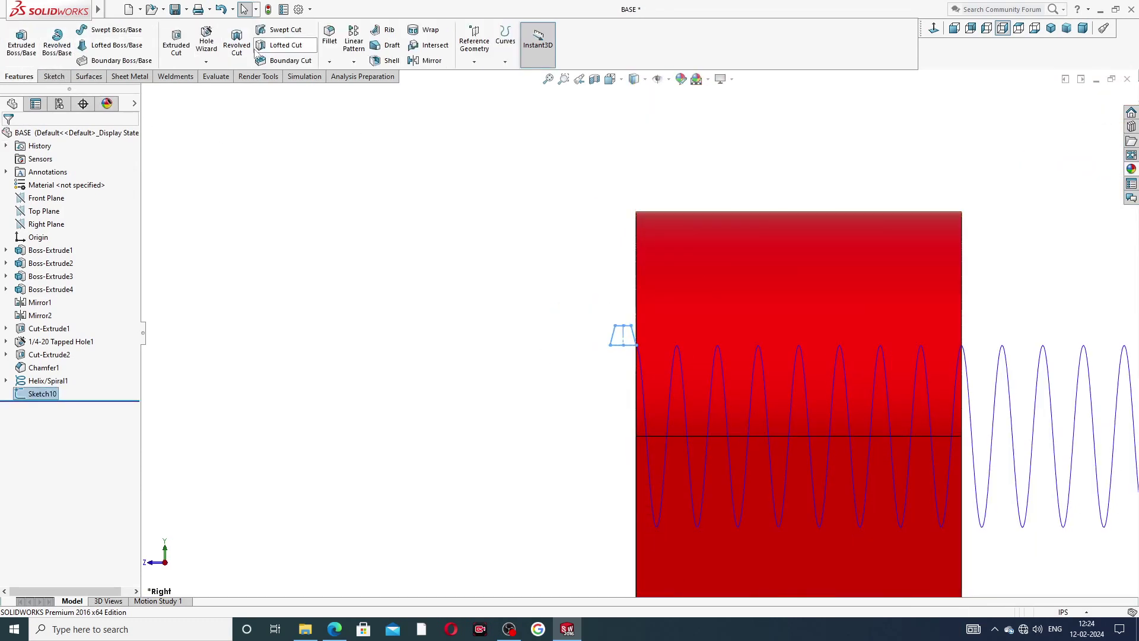
{"action": "left_click", "coordinate": [279, 30]}
{"action": "scroll", "coordinate": [765, 379], "scroll_direction": "up", "scroll_amount": 2}
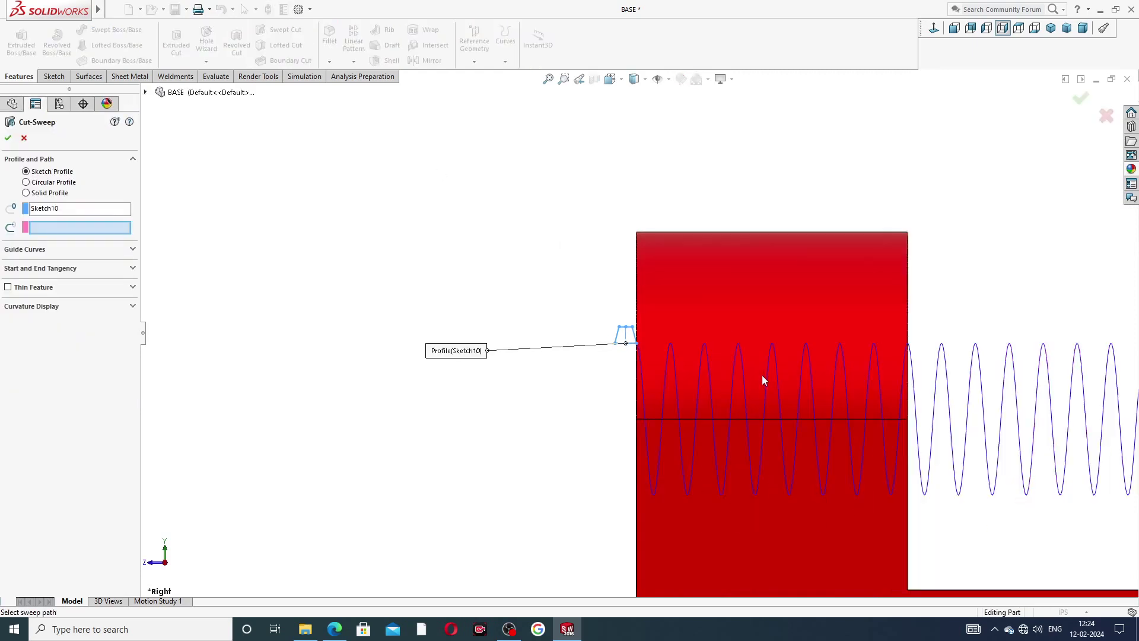
{"action": "scroll", "coordinate": [651, 377], "scroll_direction": "down", "scroll_amount": 3}
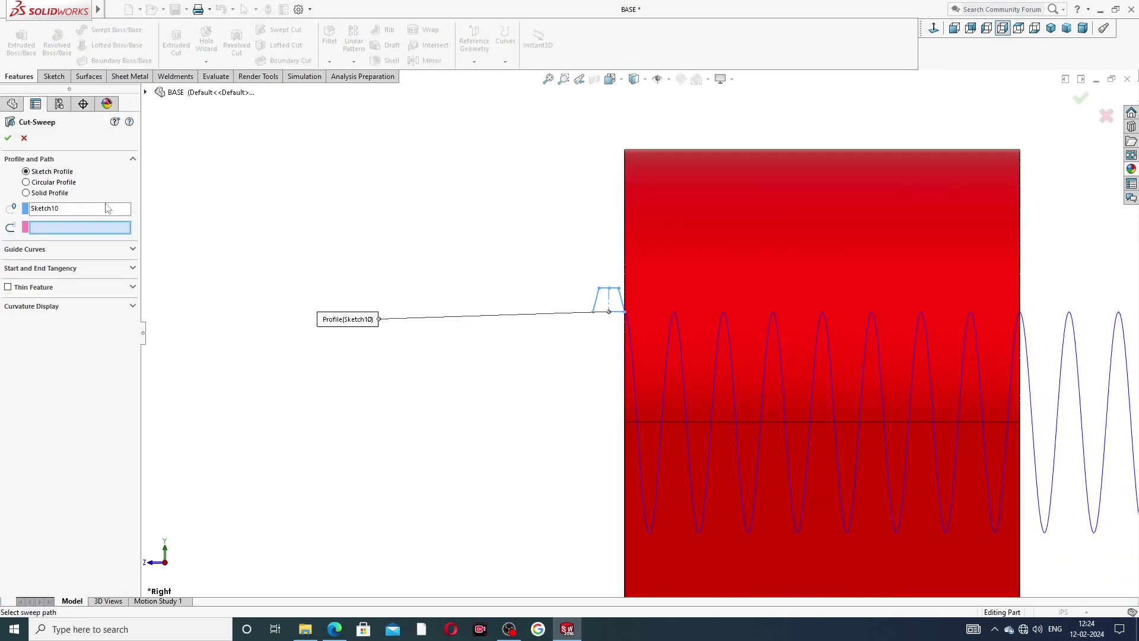
{"action": "scroll", "coordinate": [649, 363], "scroll_direction": "down", "scroll_amount": 3}
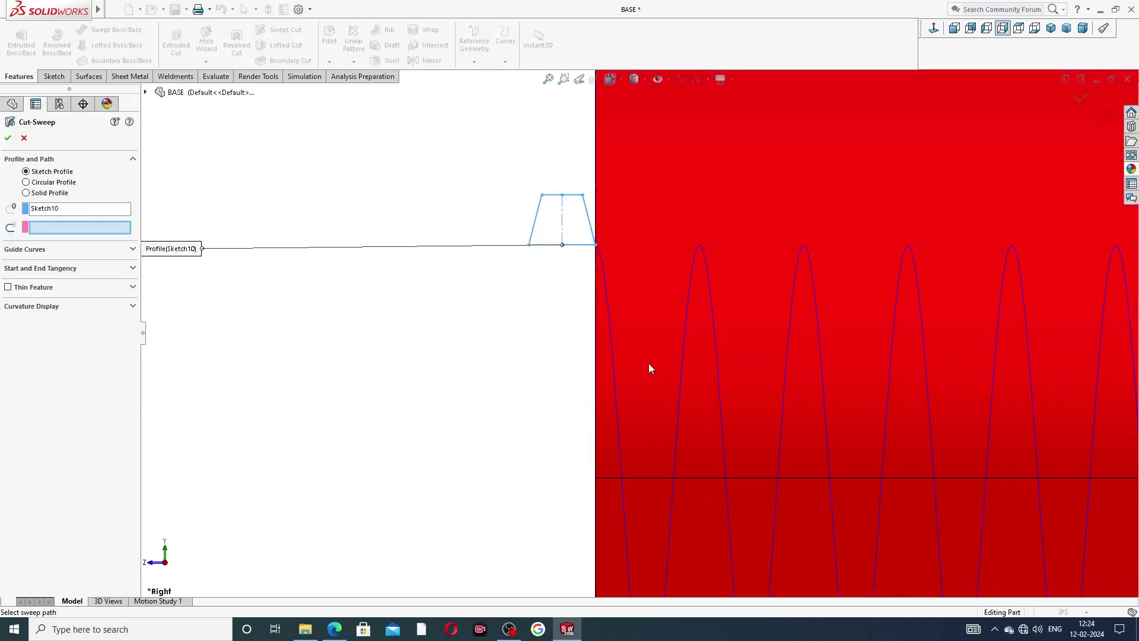
{"action": "left_click", "coordinate": [610, 336]}
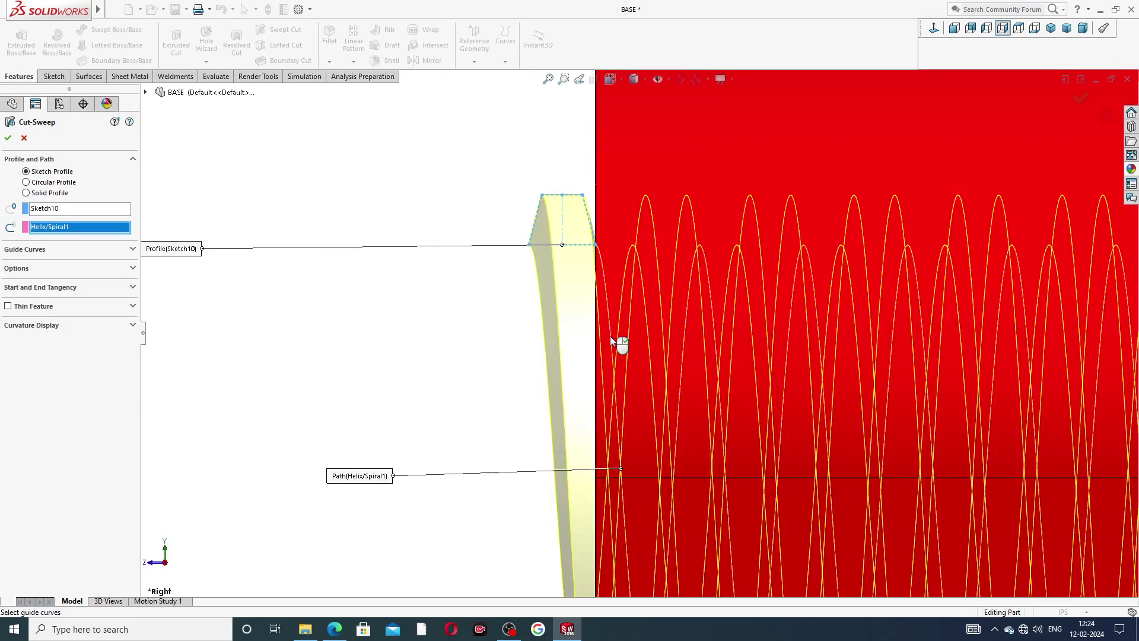
{"action": "scroll", "coordinate": [655, 349], "scroll_direction": "up", "scroll_amount": 4}
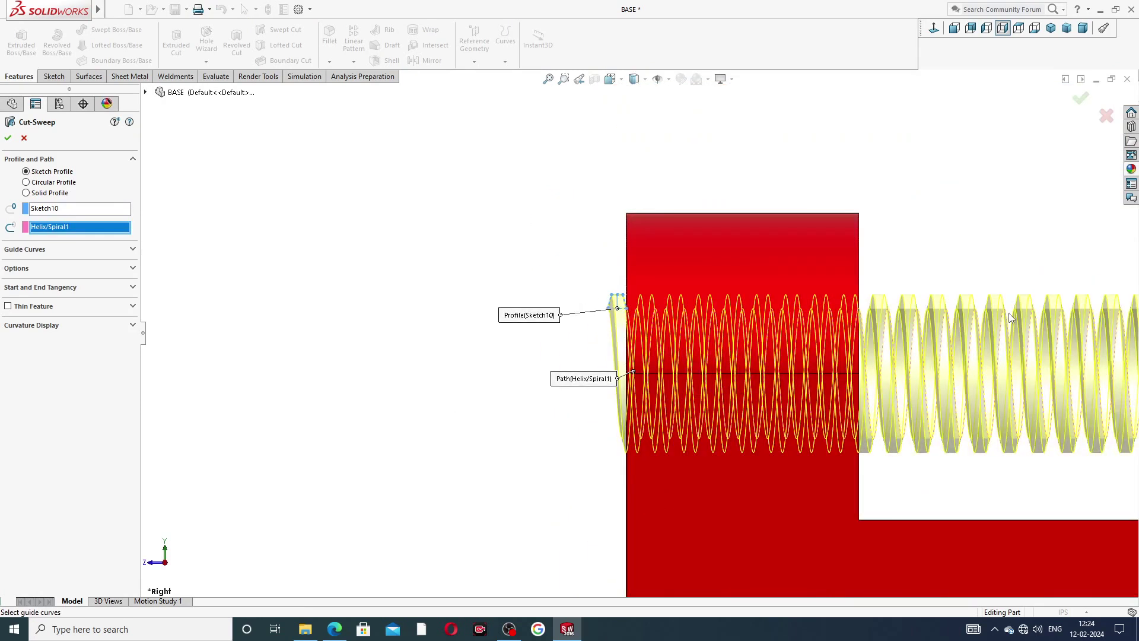
{"action": "scroll", "coordinate": [917, 352], "scroll_direction": "down", "scroll_amount": 2}
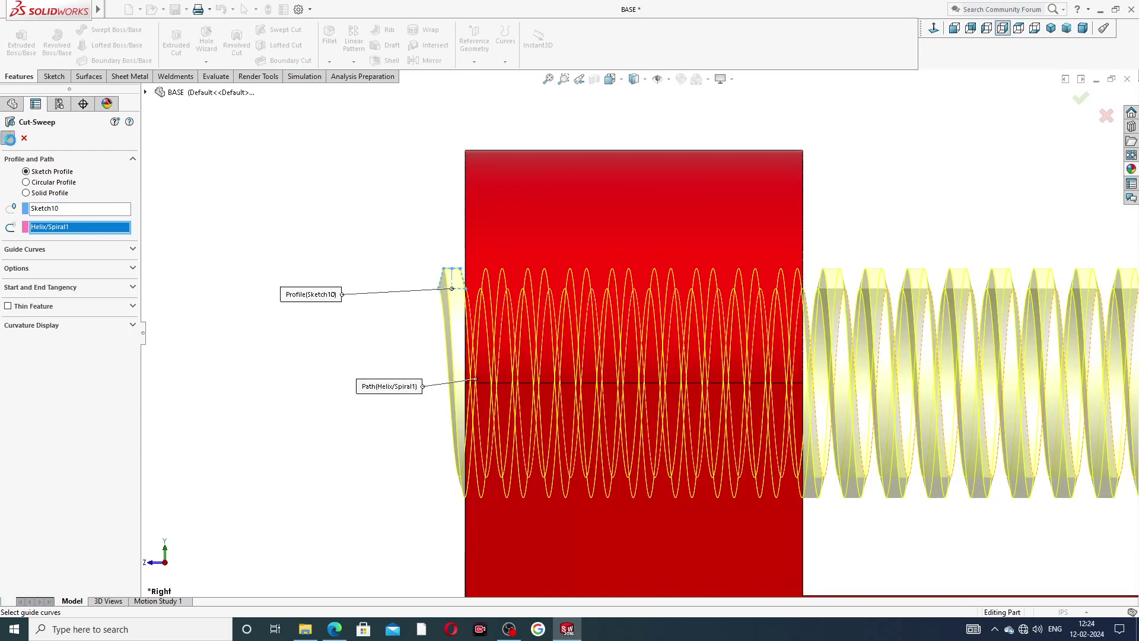
{"action": "key", "text": "Return"}
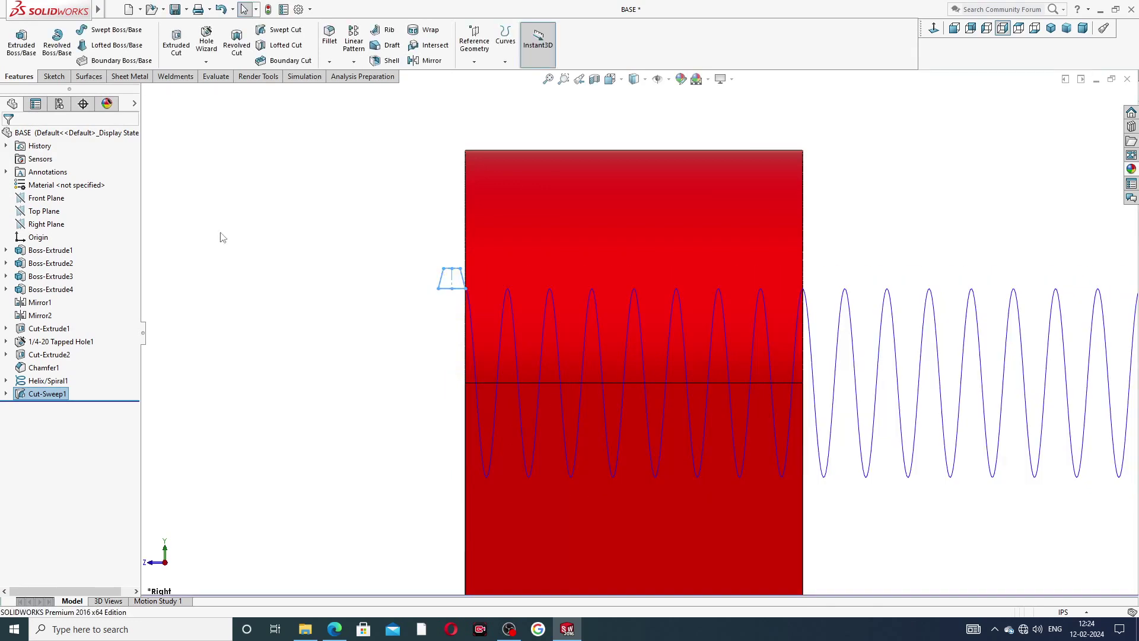
Hide the helix curve and examine the threaded hole and the whole base from several sides
{"action": "middle_click_drag", "start_coordinate": [376, 295], "coordinate": [624, 343]}
{"action": "left_click", "coordinate": [770, 318]}
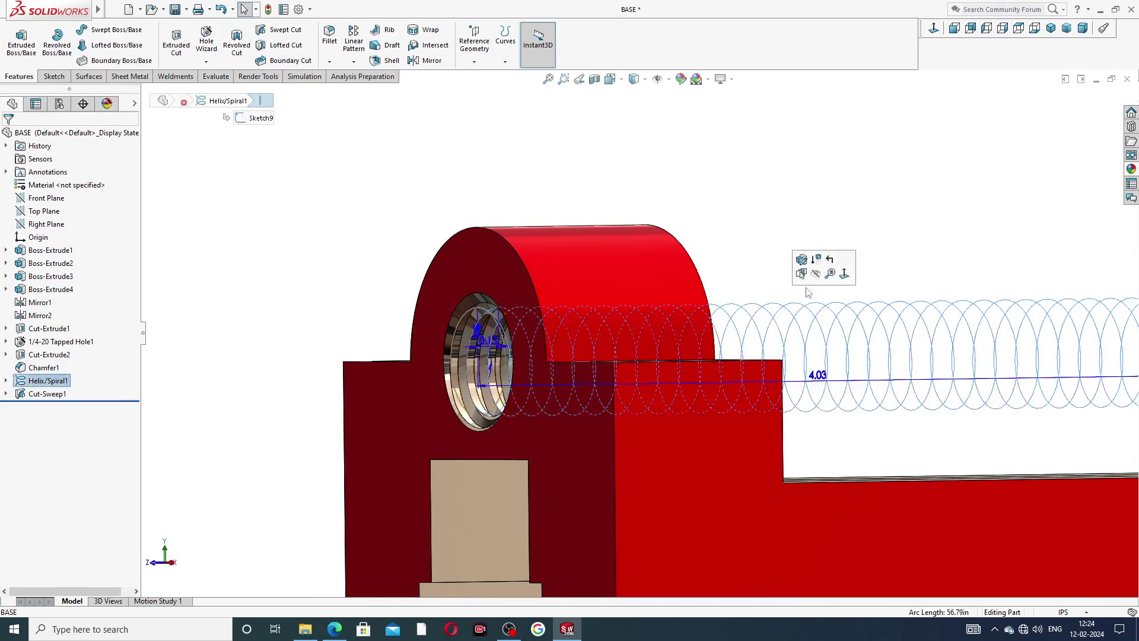
{"action": "left_click", "coordinate": [816, 274]}
{"action": "middle_click_drag", "start_coordinate": [720, 222], "coordinate": [679, 388]}
{"action": "scroll", "coordinate": [569, 391], "scroll_direction": "up", "scroll_amount": 3}
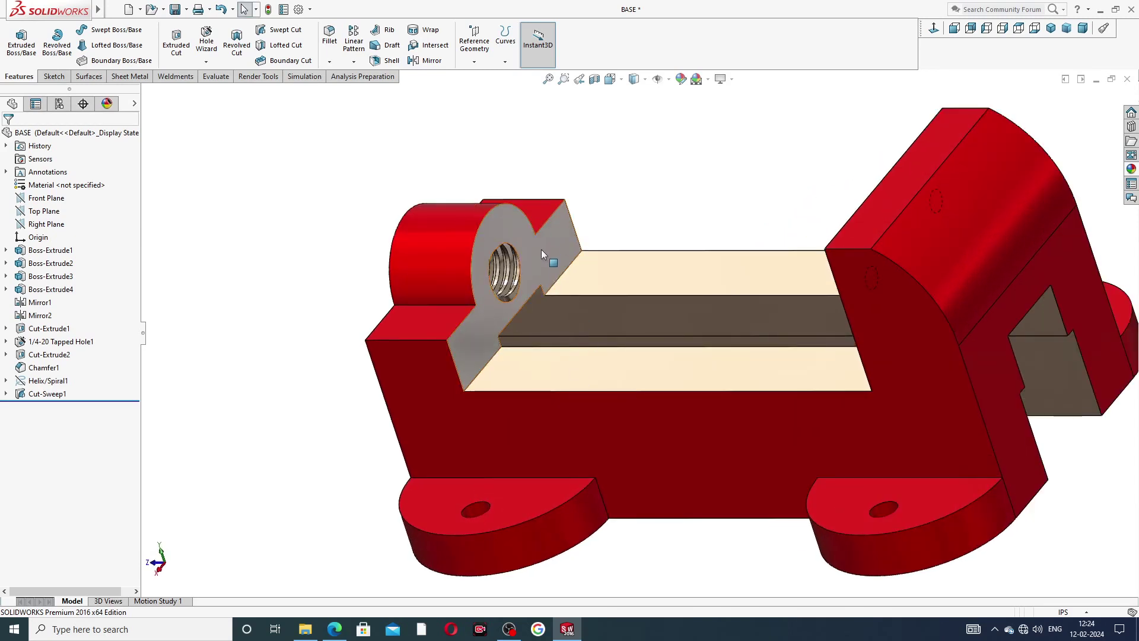
{"action": "middle_click_drag", "start_coordinate": [577, 267], "coordinate": [636, 302]}
{"action": "scroll", "coordinate": [641, 321], "scroll_direction": "up", "scroll_amount": 2}
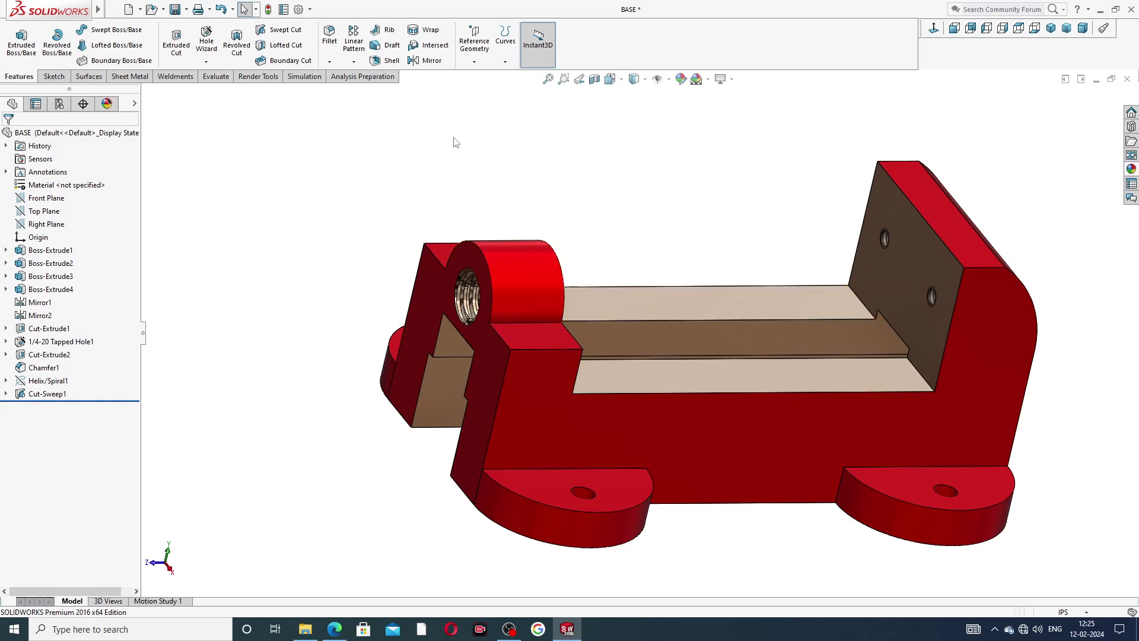
Consult the base drawing PDF in the browser and start a 0.25 in fillet on the edge joining the threaded boss to its shoulder
{"action": "left_click", "coordinate": [334, 628]}
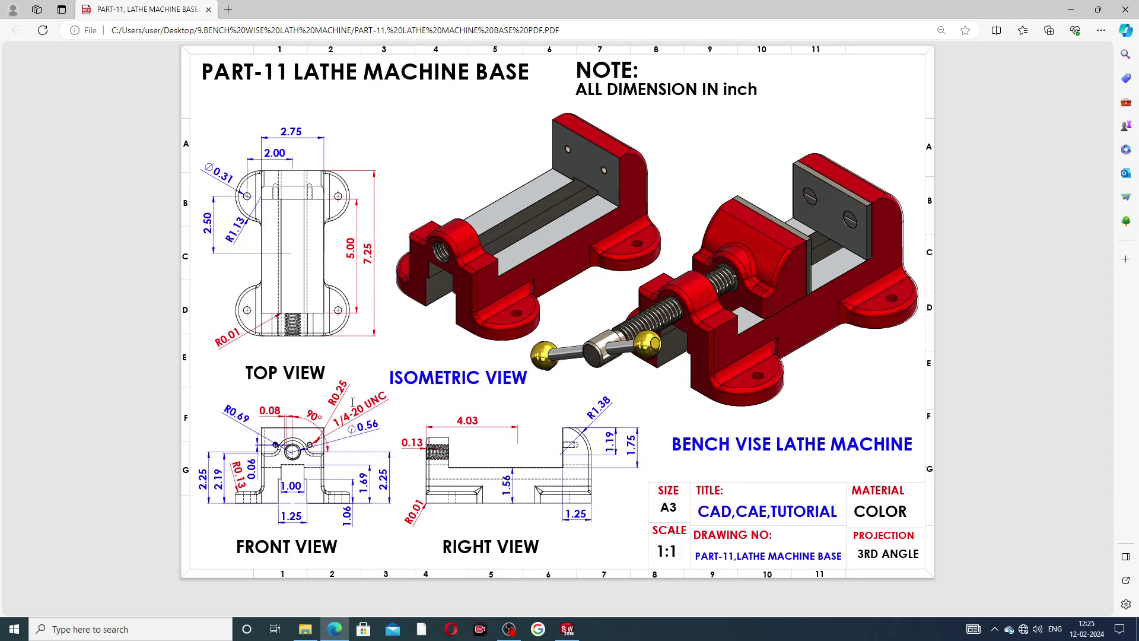
{"action": "left_click", "coordinate": [567, 629]}
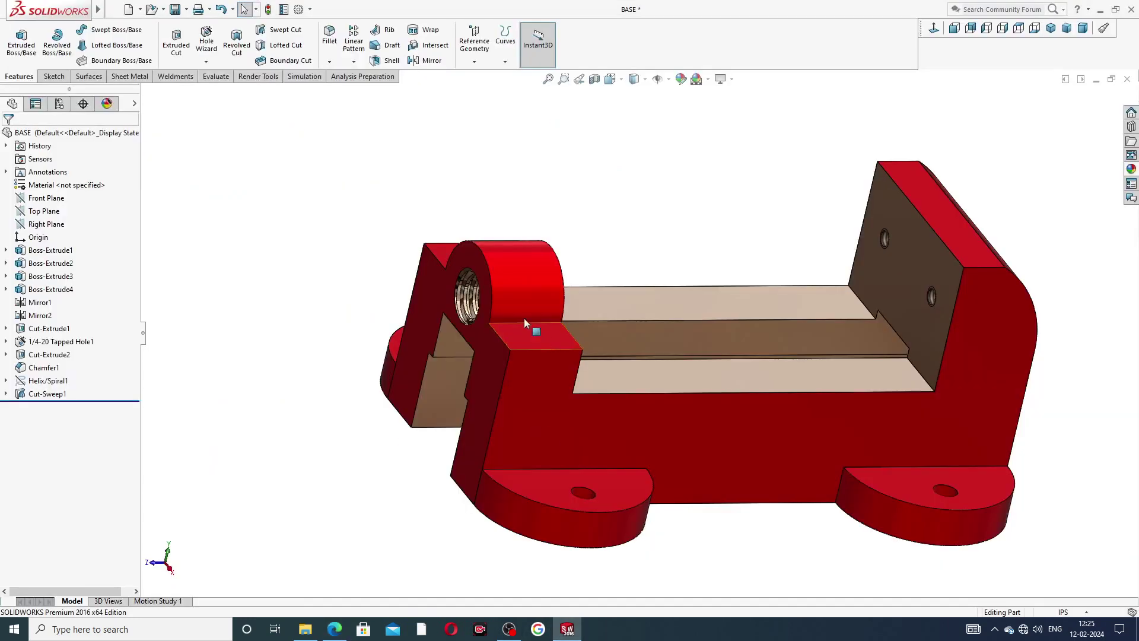
{"action": "left_click", "coordinate": [335, 47]}
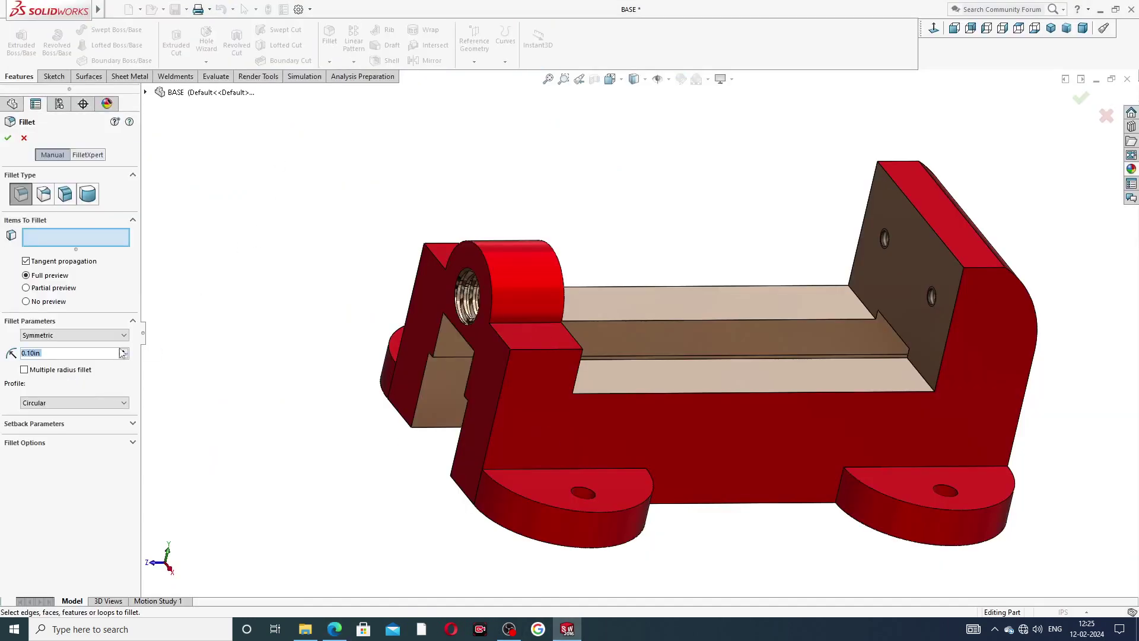
{"action": "type", "text": "0.25"}
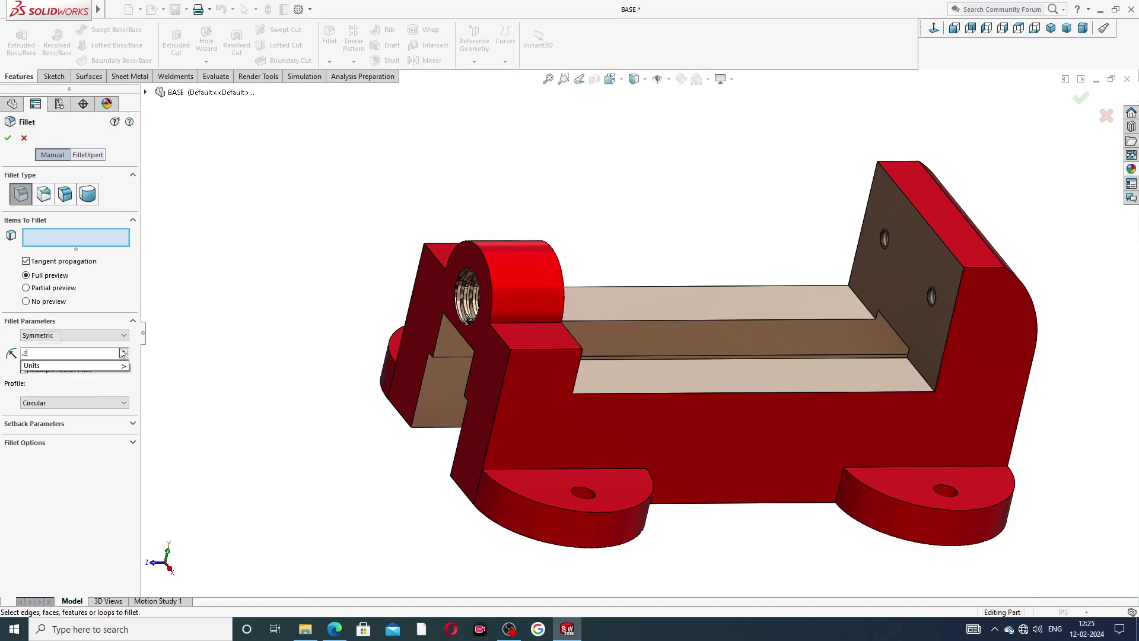
{"action": "key", "text": "Return"}
{"action": "scroll", "coordinate": [431, 405], "scroll_direction": "down", "scroll_amount": 3}
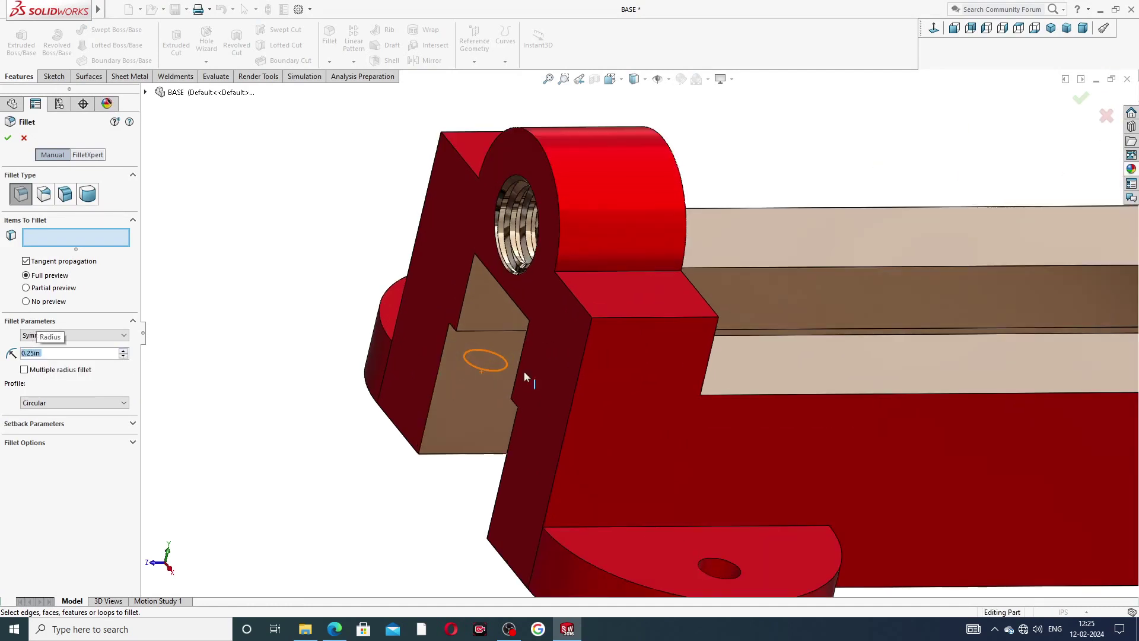
{"action": "left_click", "coordinate": [610, 272]}
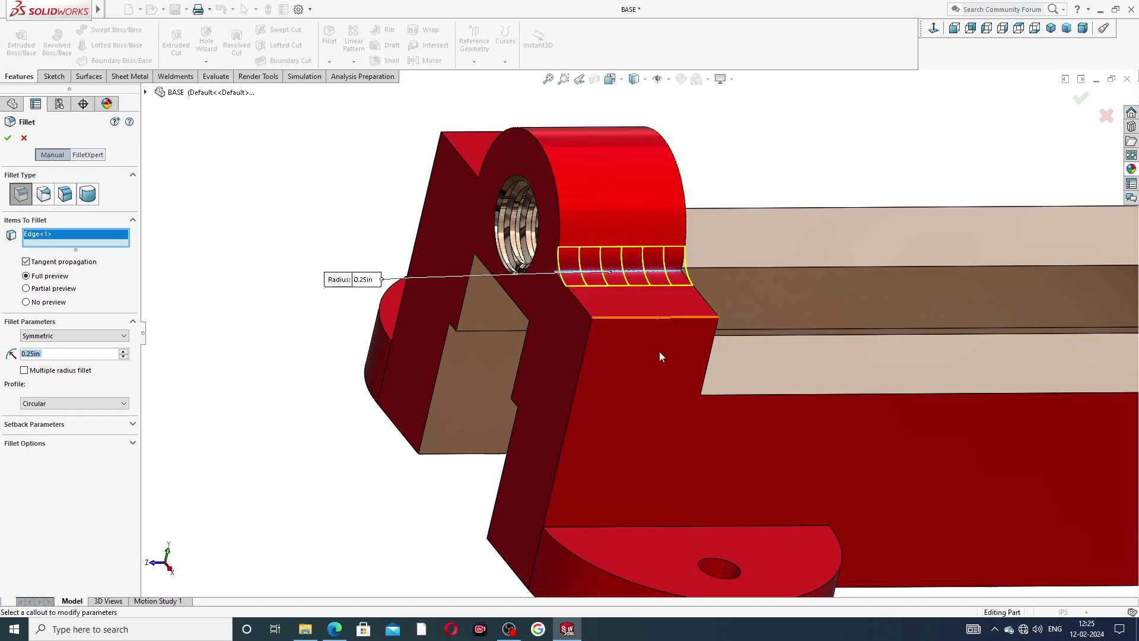
Add to the fillet the long top edges and inner vertical edges where the two mounting feet on the same side meet the body
{"action": "left_click", "coordinate": [674, 524]}
{"action": "scroll", "coordinate": [718, 510], "scroll_direction": "up", "scroll_amount": 3}
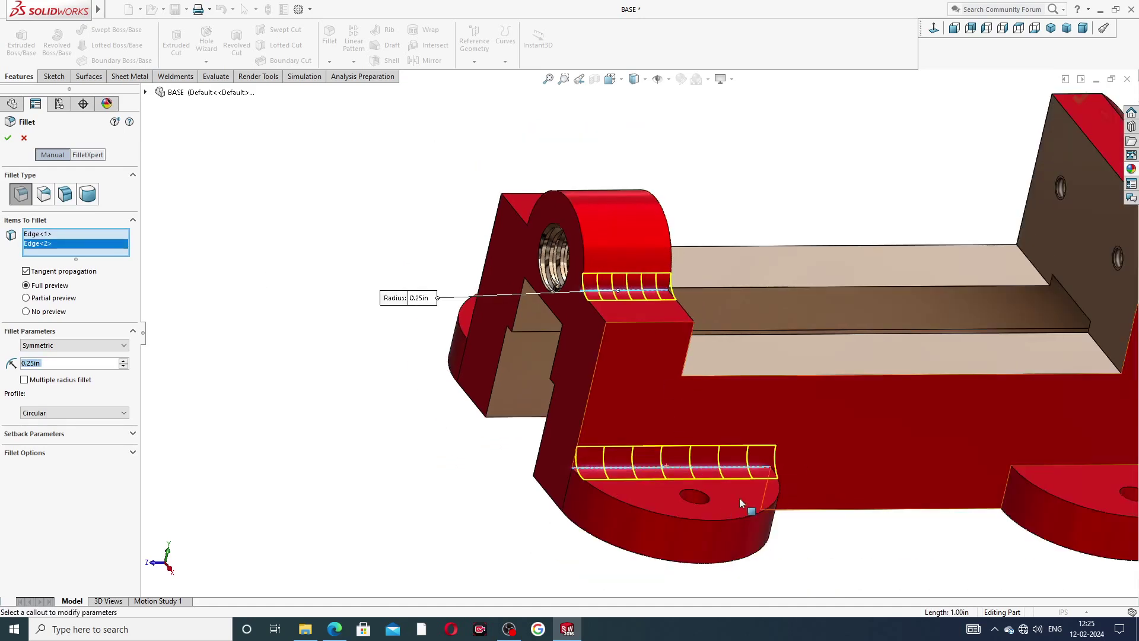
{"action": "scroll", "coordinate": [854, 448], "scroll_direction": "up", "scroll_amount": 2}
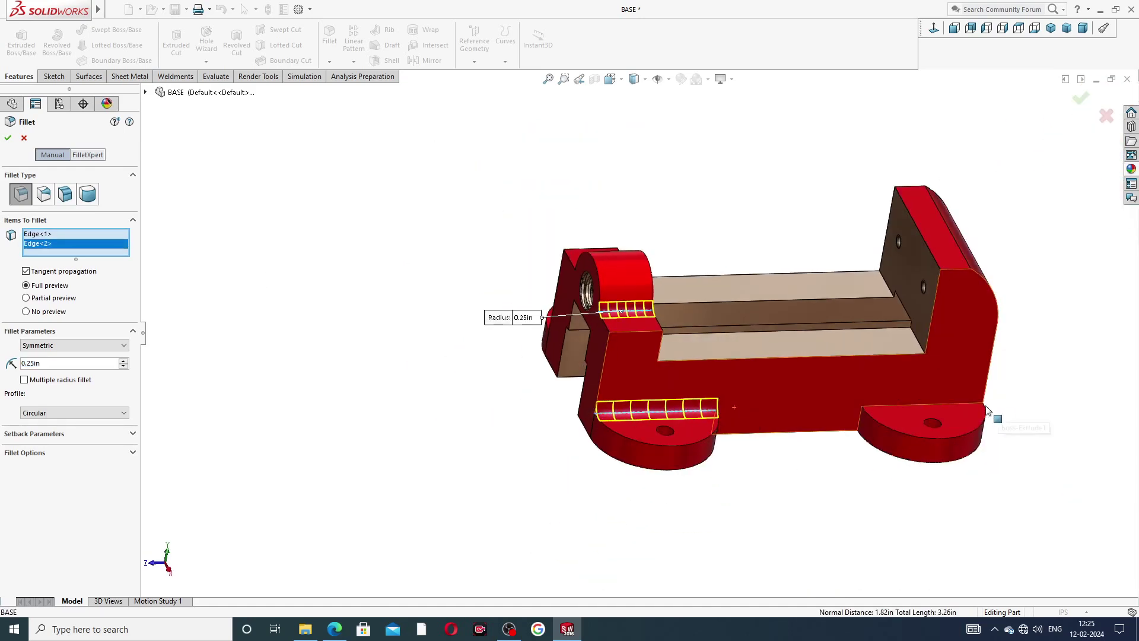
{"action": "left_click", "coordinate": [940, 408]}
{"action": "scroll", "coordinate": [828, 434], "scroll_direction": "down", "scroll_amount": 4}
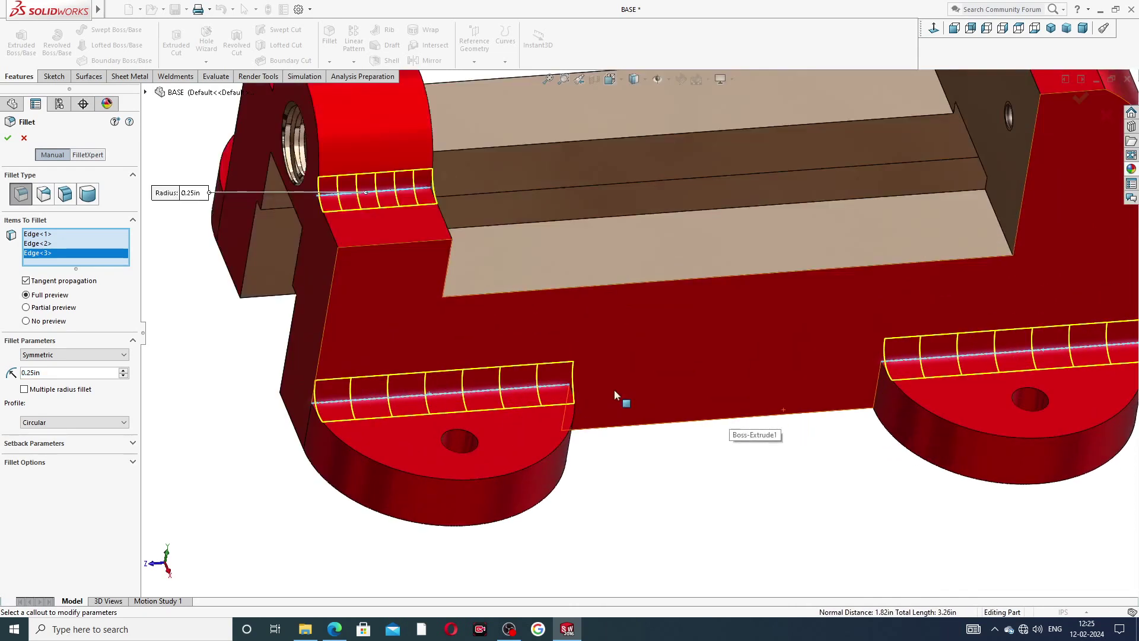
{"action": "left_click", "coordinate": [880, 377]}
{"action": "middle_click_drag", "start_coordinate": [795, 364], "coordinate": [622, 380]}
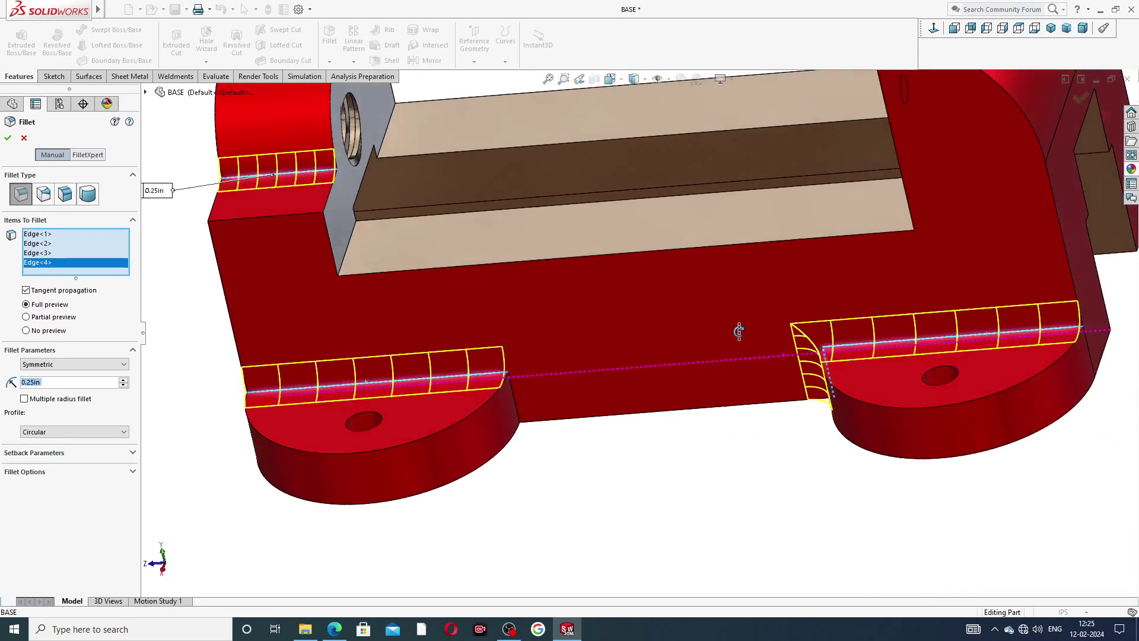
{"action": "left_click", "coordinate": [510, 392]}
Add to the fillet the edge joining the threaded boss to the shoulder on its opposite side
{"action": "scroll", "coordinate": [510, 392], "scroll_direction": "up", "scroll_amount": 5}
{"action": "middle_click_drag", "start_coordinate": [596, 270], "coordinate": [636, 276]}
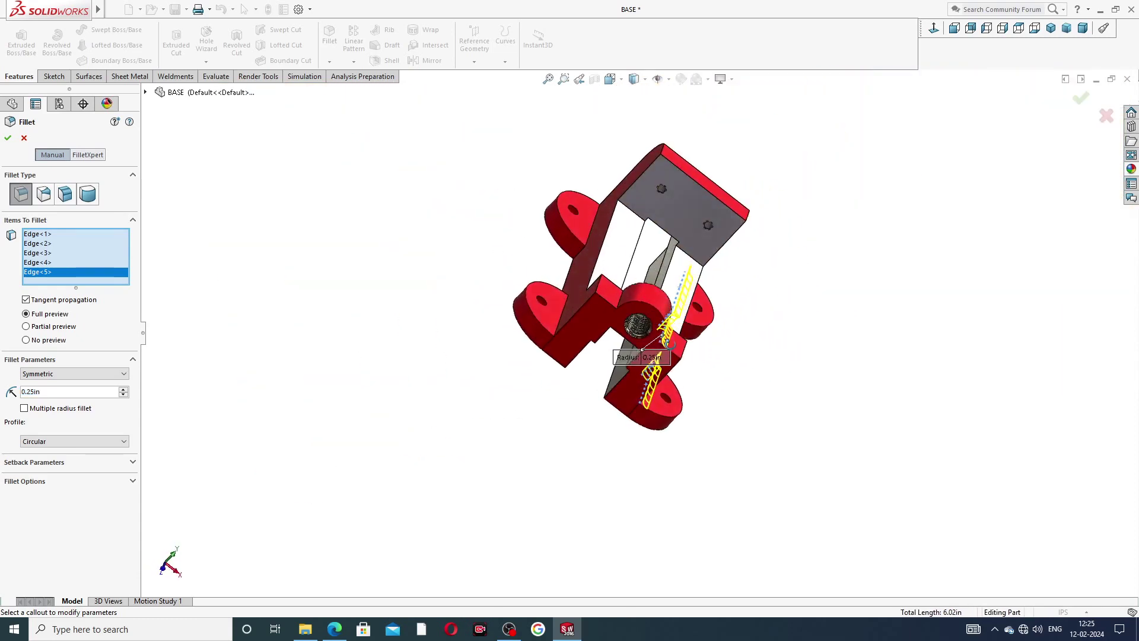
{"action": "scroll", "coordinate": [636, 278], "scroll_direction": "down", "scroll_amount": 5}
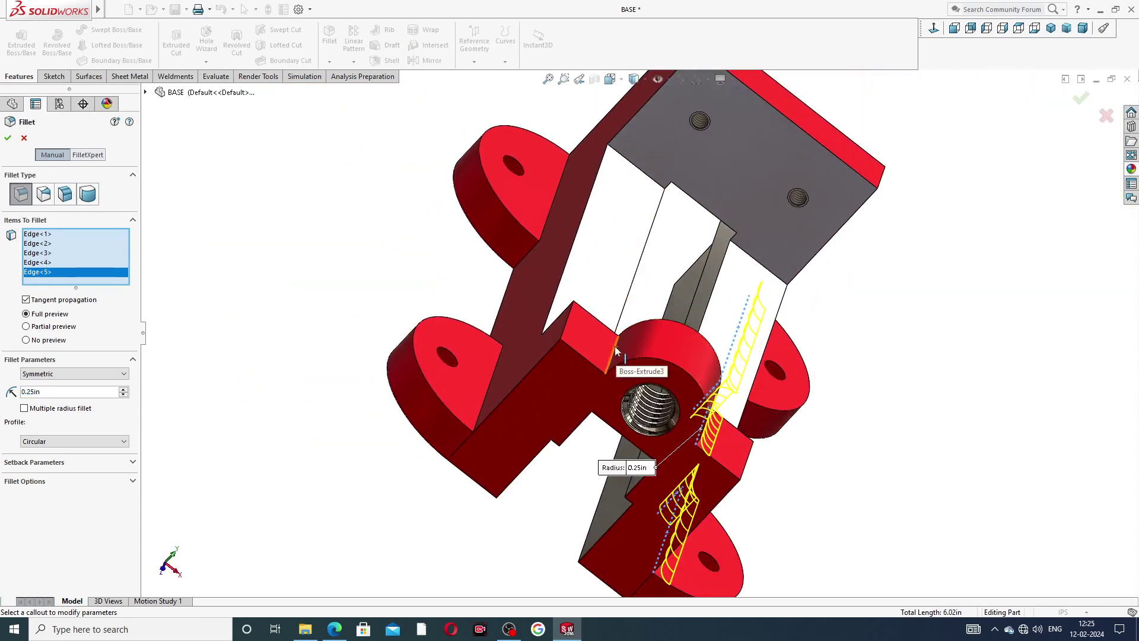
{"action": "left_click", "coordinate": [620, 354]}
Add to the fillet the long top edges and inner vertical edges where the two mounting feet on the other side meet the body
{"action": "middle_click_drag", "start_coordinate": [574, 347], "coordinate": [514, 364]}
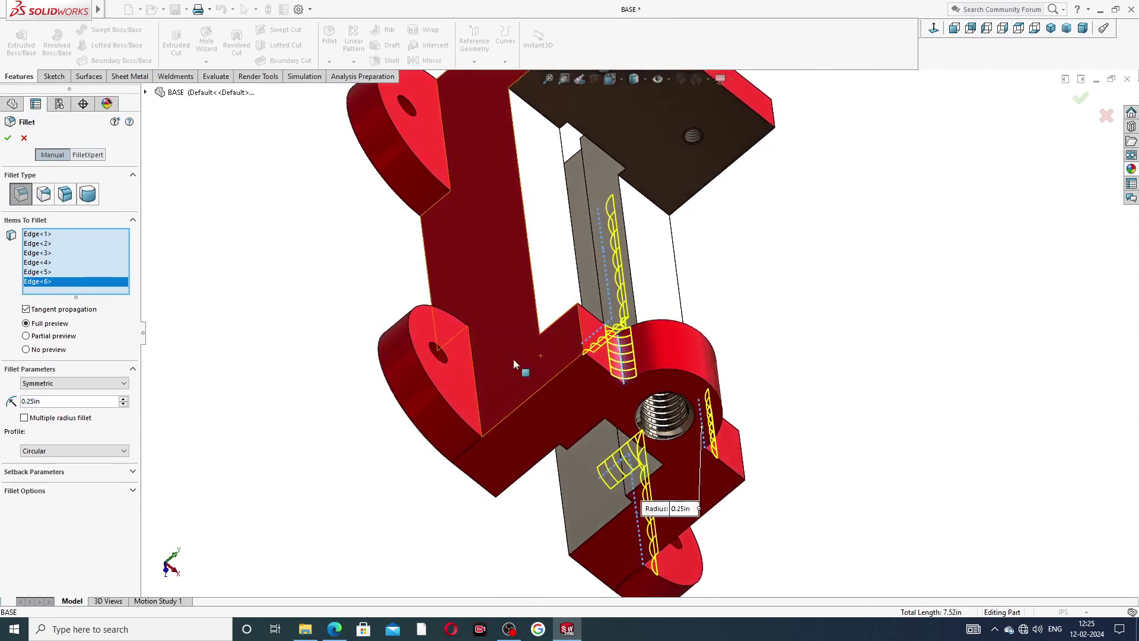
{"action": "left_click", "coordinate": [474, 368]}
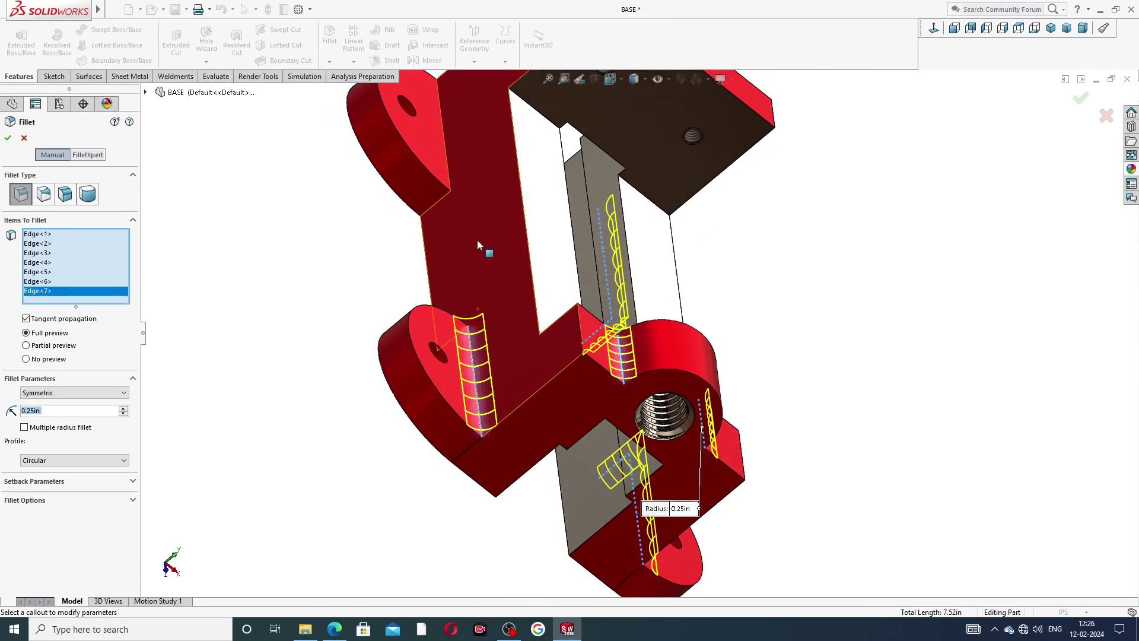
{"action": "left_click", "coordinate": [454, 172]}
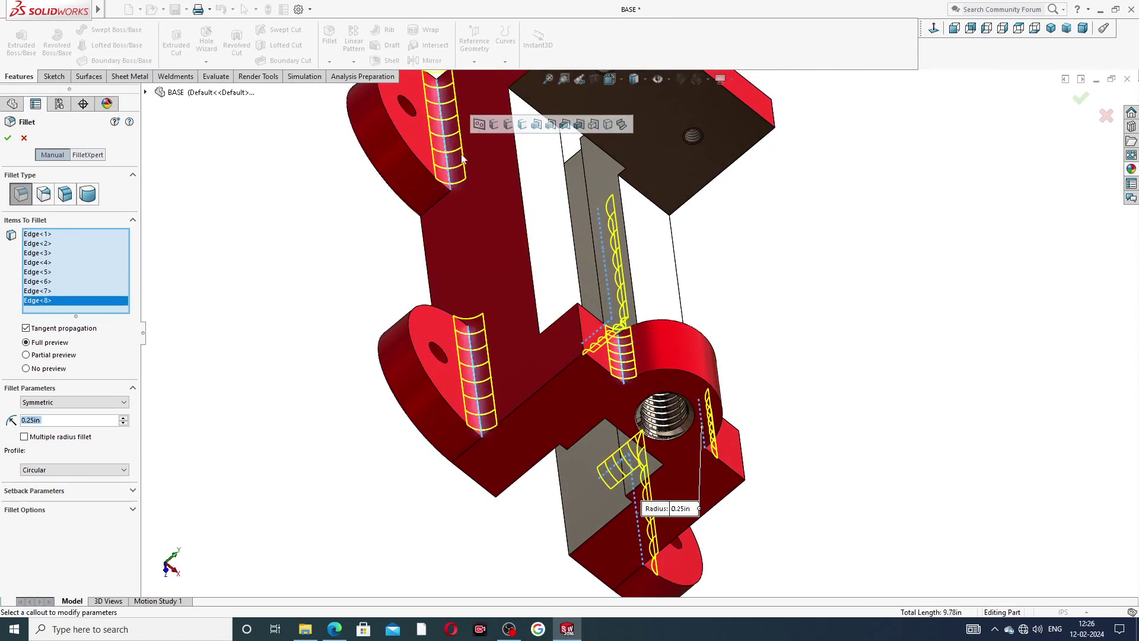
{"action": "left_click", "coordinate": [446, 202]}
{"action": "middle_click_drag", "start_coordinate": [465, 247], "coordinate": [463, 416]}
{"action": "scroll", "coordinate": [465, 368], "scroll_direction": "down", "scroll_amount": 3}
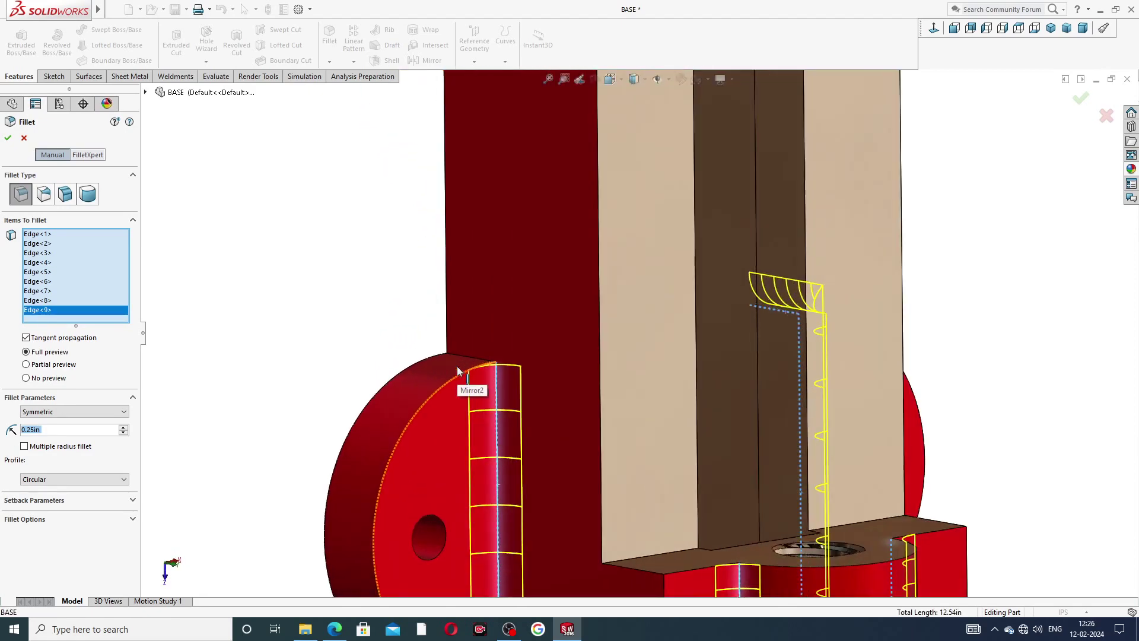
{"action": "left_click", "coordinate": [465, 363]}
{"action": "scroll", "coordinate": [551, 356], "scroll_direction": "up", "scroll_amount": 5}
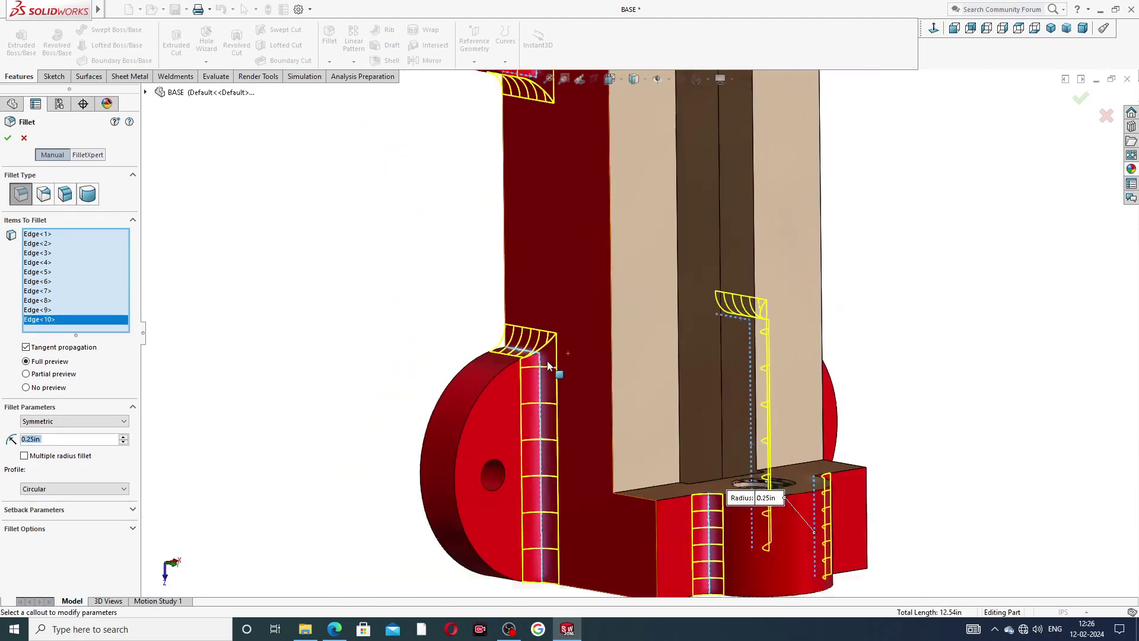
Check the selected edges from both sides and apply the 0.25 in fillet to the boss and mounting-foot edges
{"action": "middle_click_drag", "start_coordinate": [766, 255], "coordinate": [727, 107]}
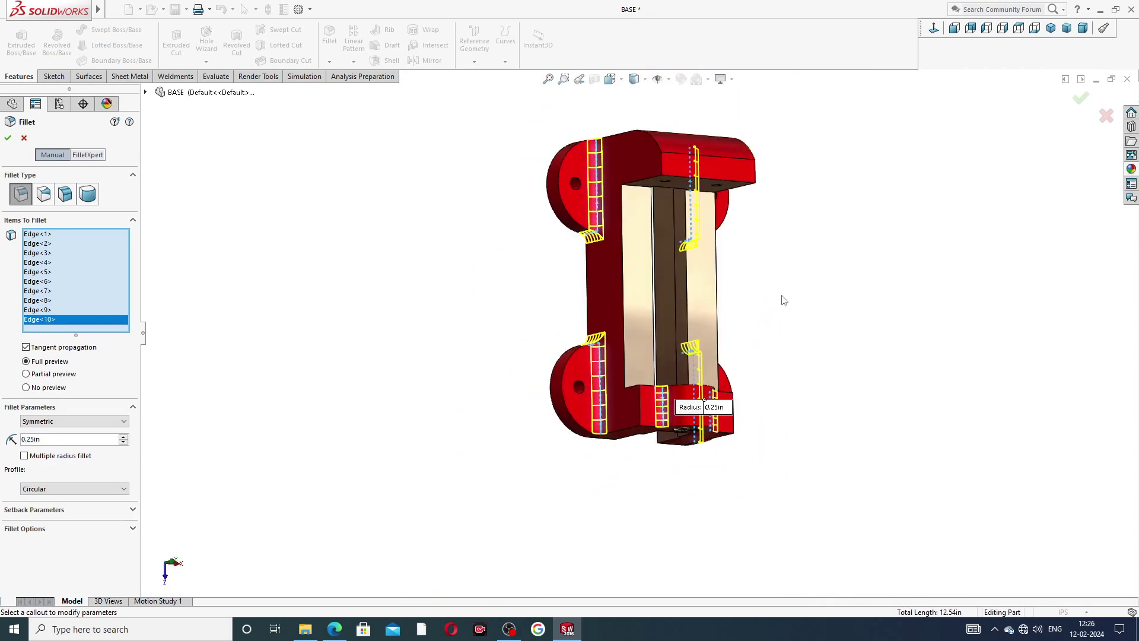
{"action": "middle_click_drag", "start_coordinate": [784, 299], "coordinate": [722, 198]}
{"action": "middle_click_drag", "start_coordinate": [801, 331], "coordinate": [931, 196]}
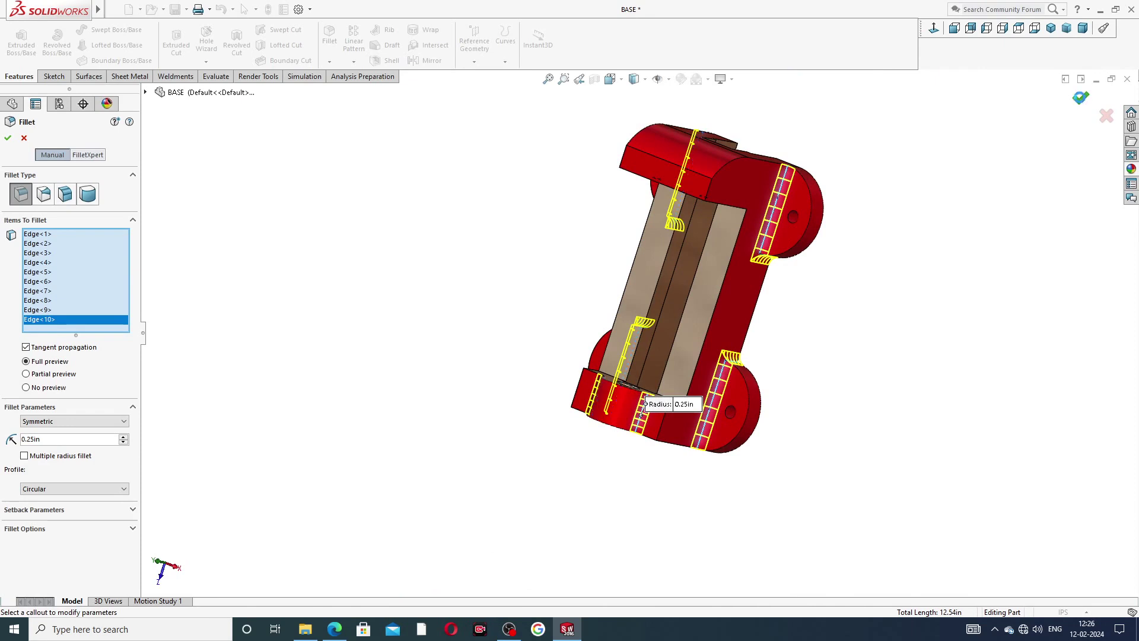
{"action": "left_click", "coordinate": [1081, 98]}
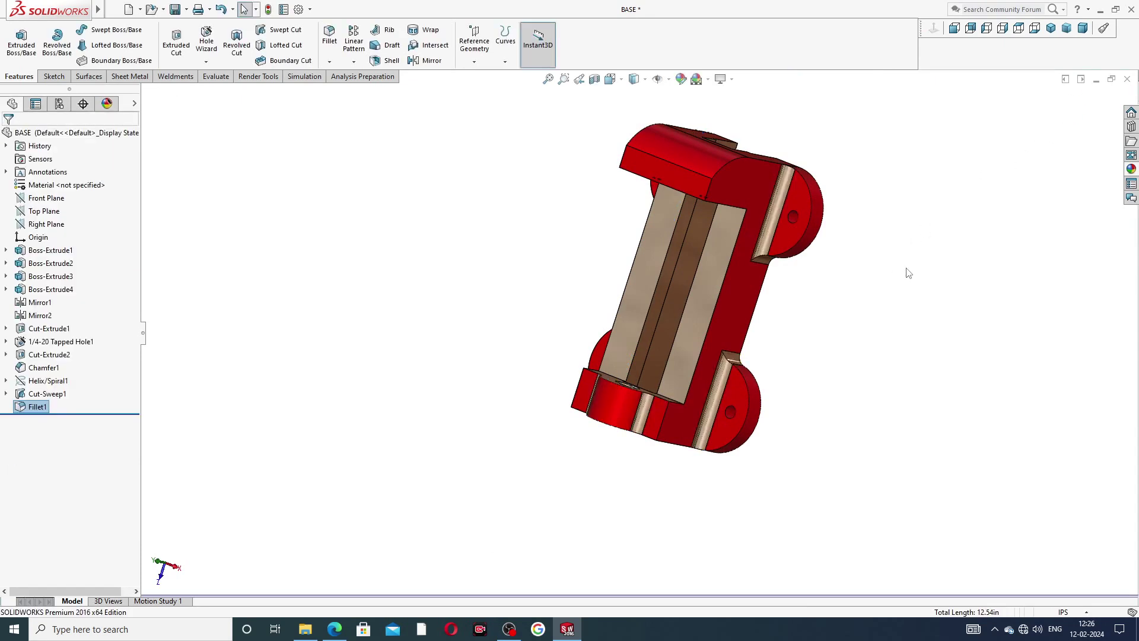
{"action": "middle_click_drag", "start_coordinate": [811, 284], "coordinate": [838, 179]}
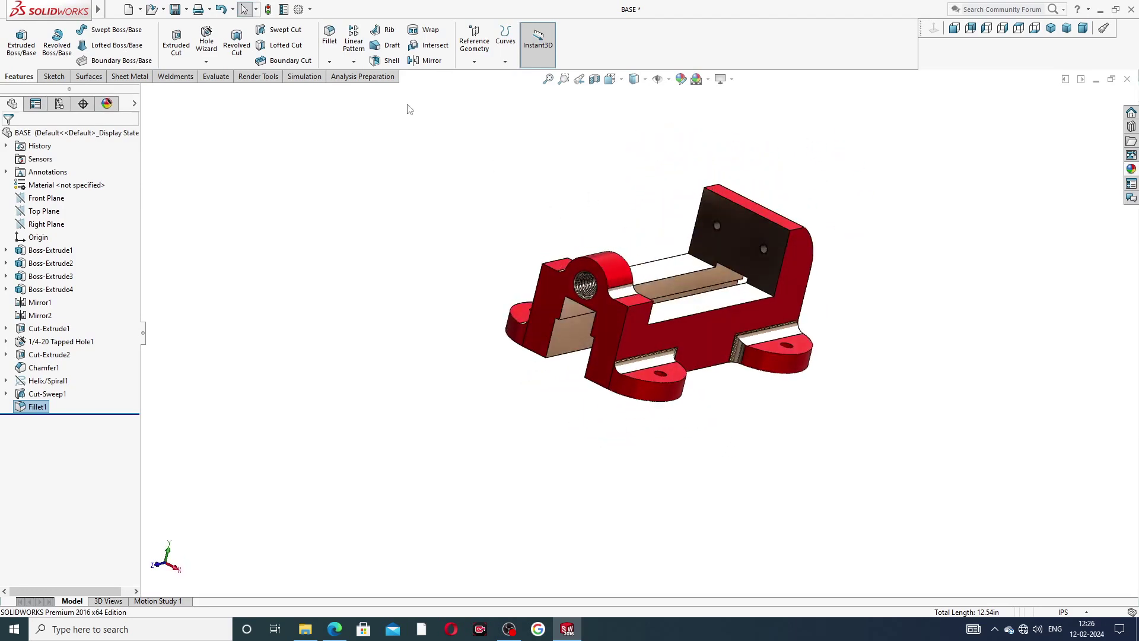
Start a 0.13 in fillet on the boss end's outer face, selecting its curved top edge and both outer vertical edges
{"action": "left_click", "coordinate": [329, 36]}
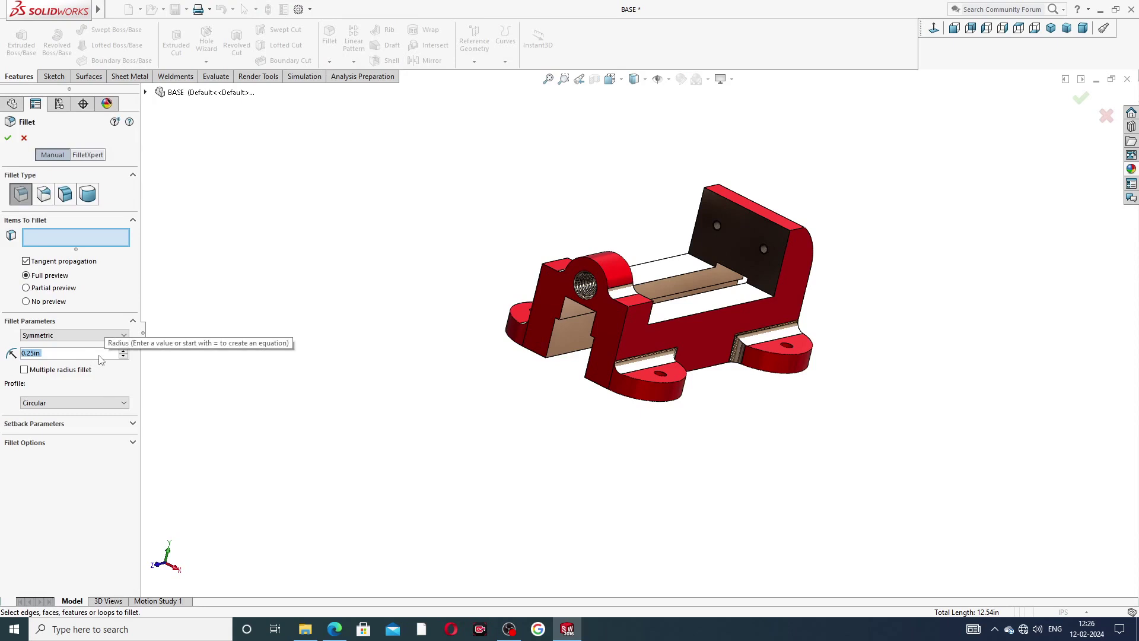
{"action": "type", "text": ".13"}
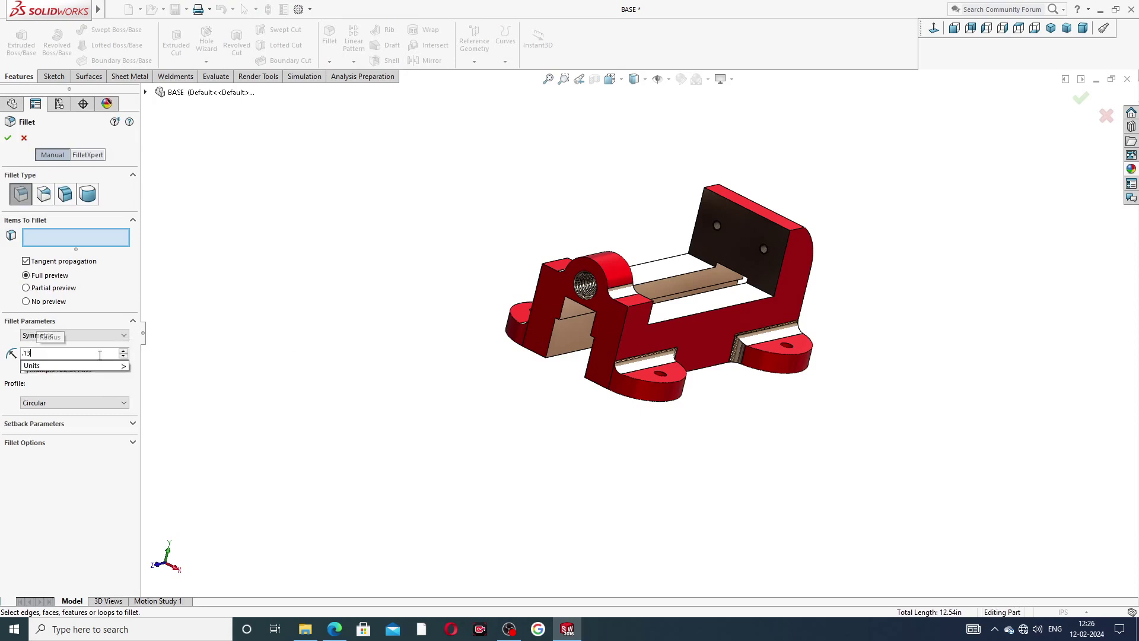
{"action": "key", "text": "Return"}
{"action": "scroll", "coordinate": [550, 289], "scroll_direction": "down", "scroll_amount": 3}
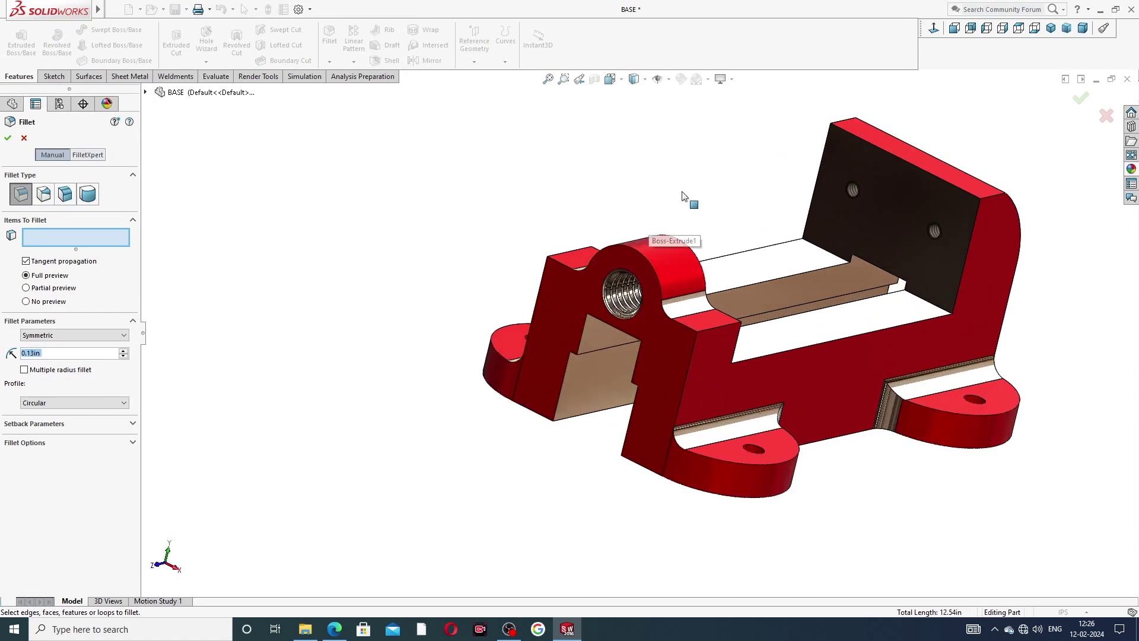
{"action": "left_click", "coordinate": [646, 258]}
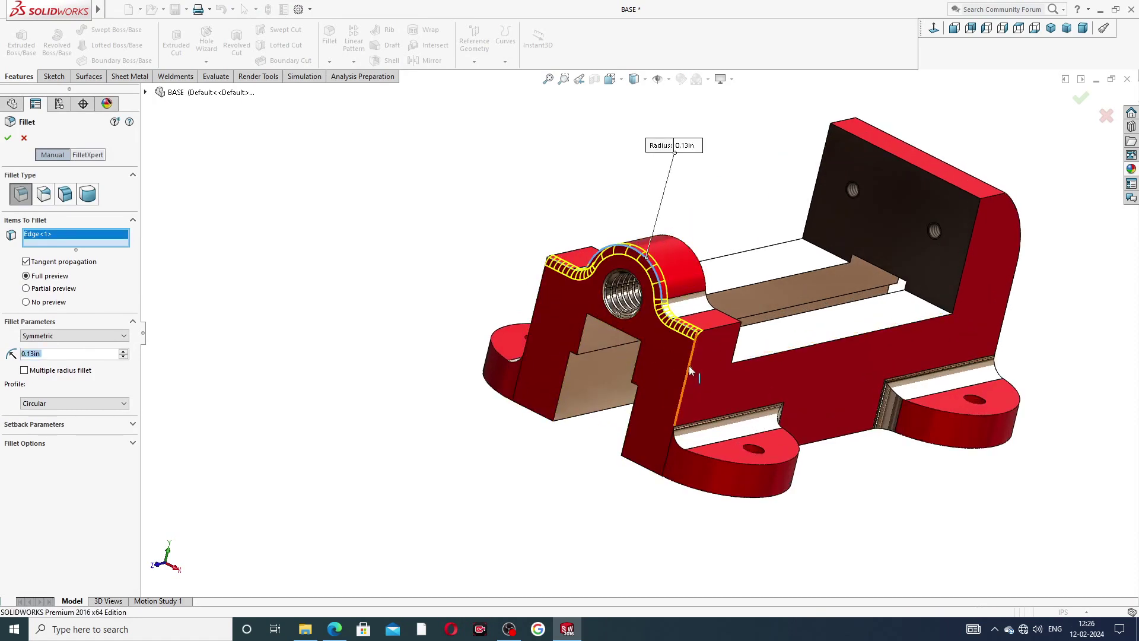
{"action": "left_click", "coordinate": [689, 371]}
{"action": "middle_click_drag", "start_coordinate": [517, 318], "coordinate": [557, 343]}
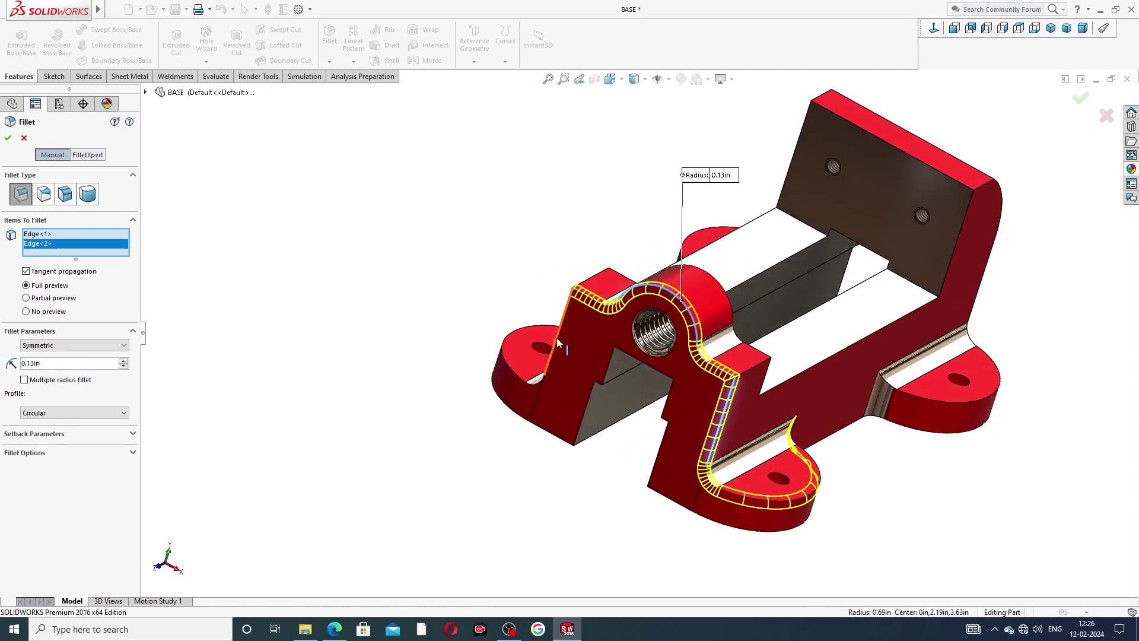
{"action": "left_click", "coordinate": [558, 342]}
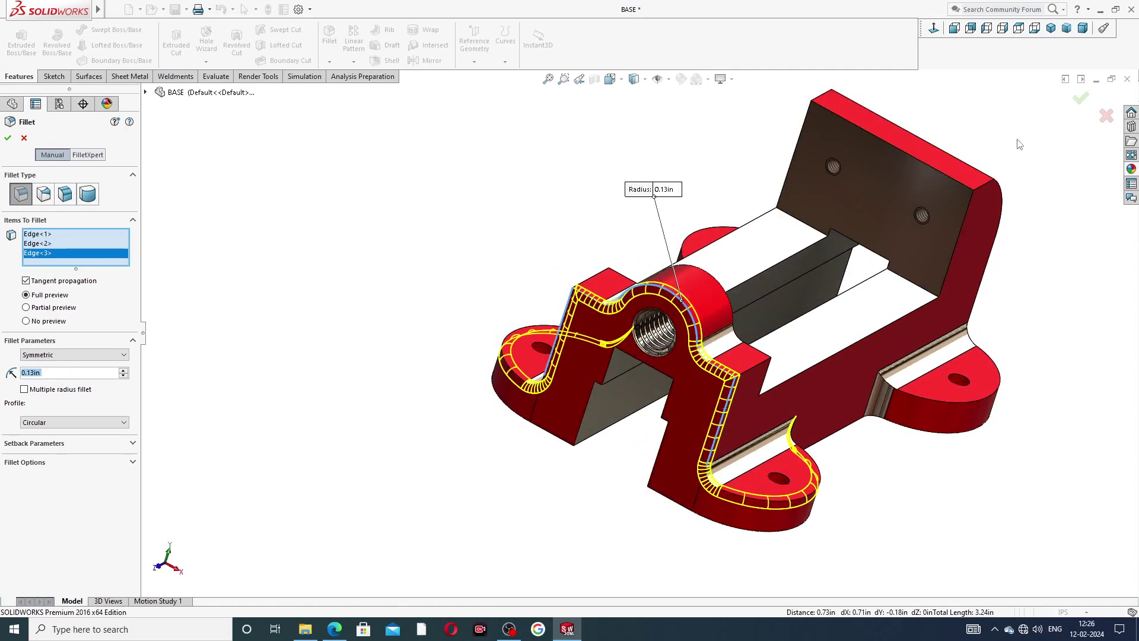
Add the outer side edges of the fixed jaw end on both sides and apply the 0.13 in fillet
{"action": "middle_click_drag", "start_coordinate": [1019, 144], "coordinate": [931, 106]}
{"action": "left_click", "coordinate": [996, 182]}
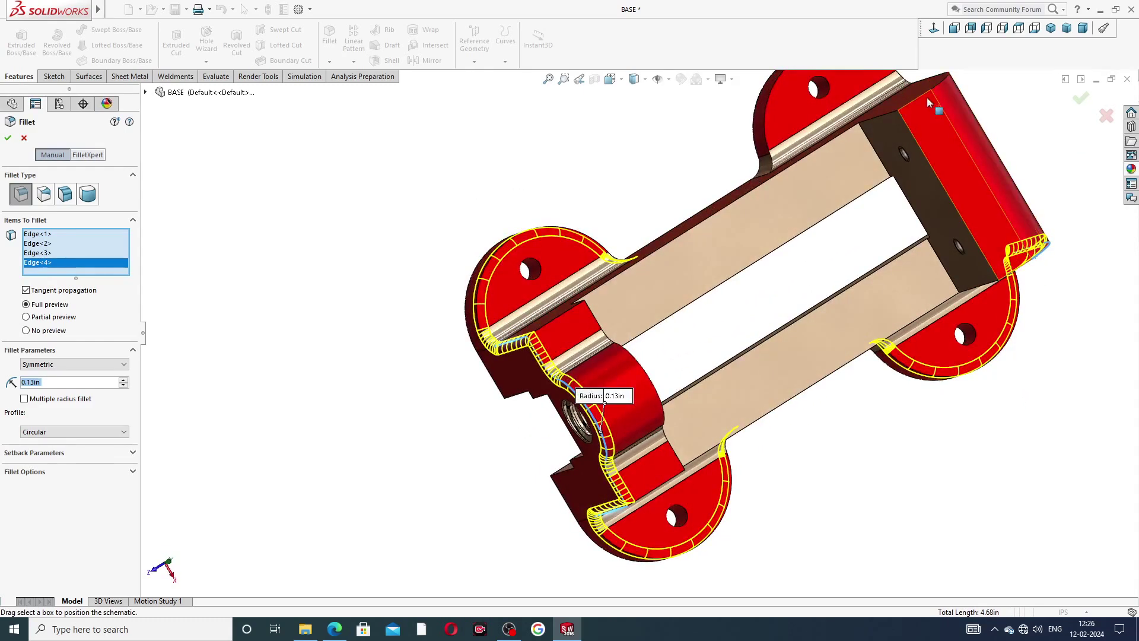
{"action": "left_click", "coordinate": [973, 127]}
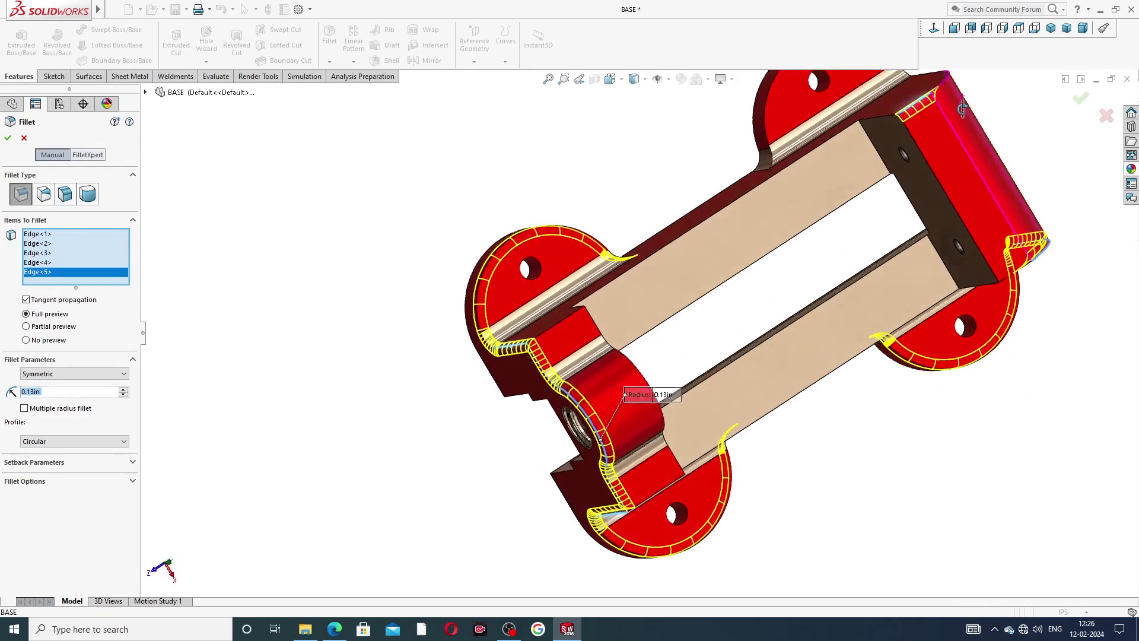
{"action": "middle_click_drag", "start_coordinate": [962, 108], "coordinate": [950, 92]}
{"action": "left_click", "coordinate": [956, 101]}
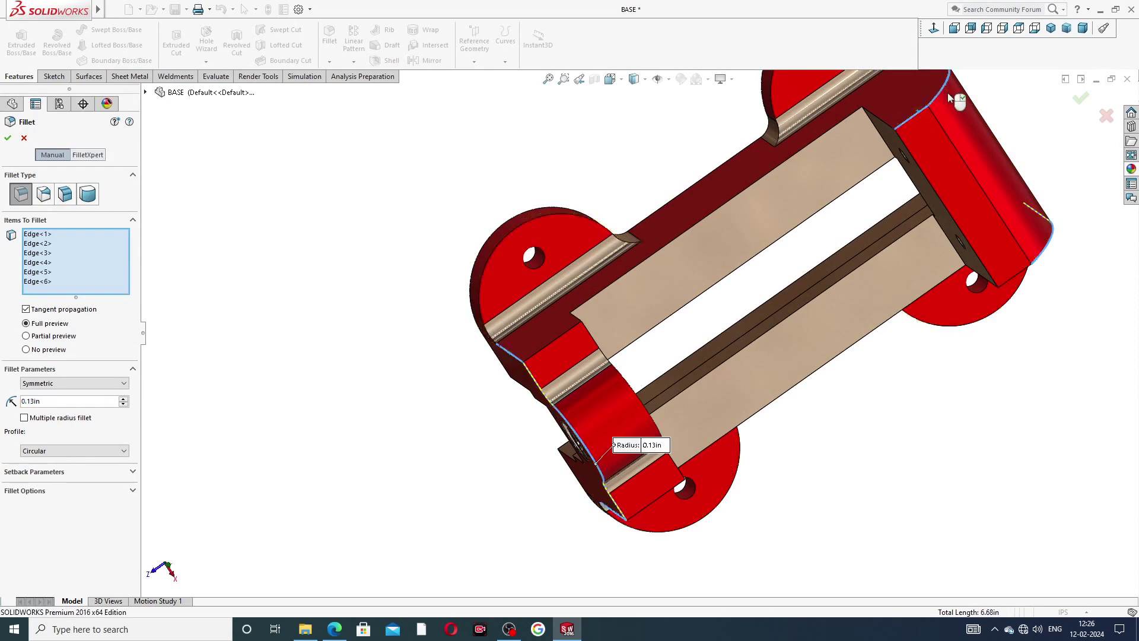
{"action": "scroll", "coordinate": [944, 143], "scroll_direction": "up", "scroll_amount": 3}
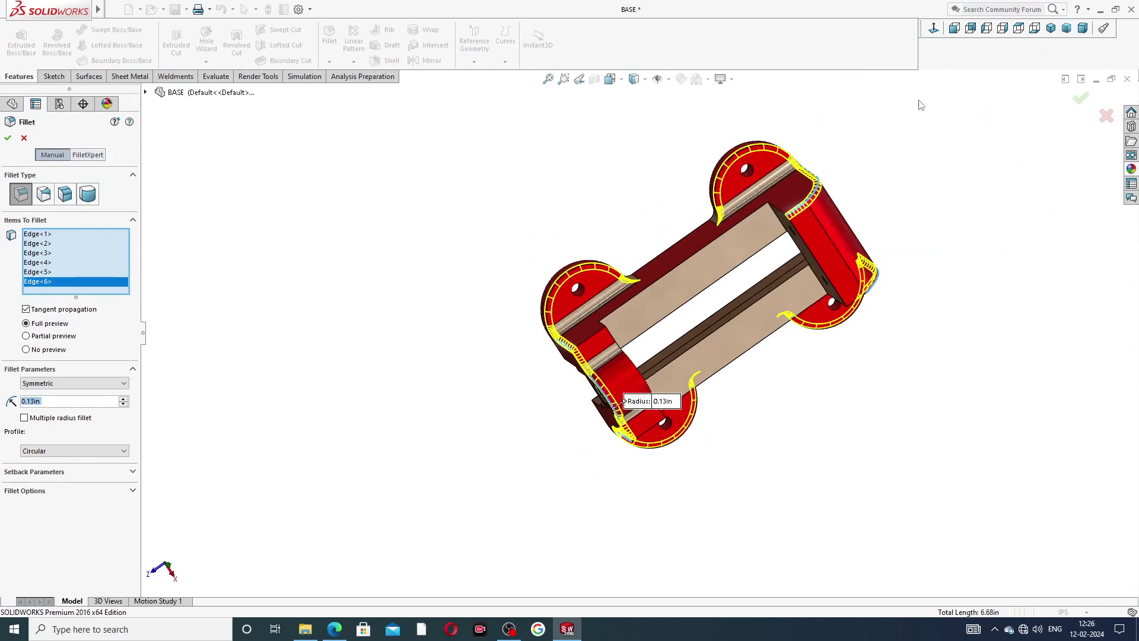
{"action": "middle_click_drag", "start_coordinate": [905, 208], "coordinate": [956, 208]}
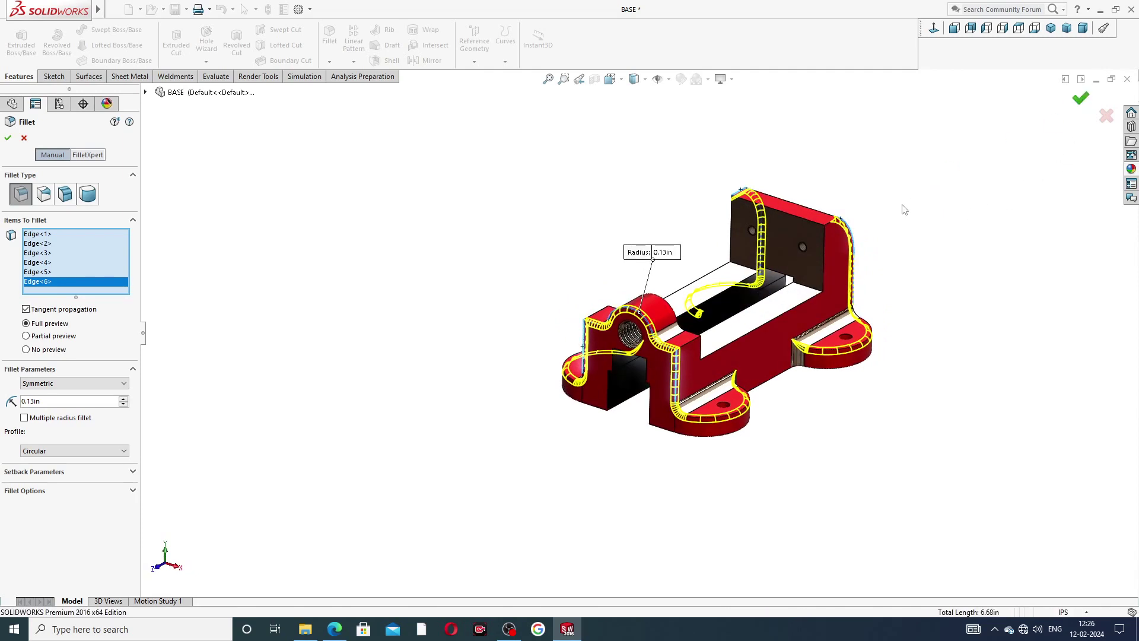
{"action": "key", "text": "Return"}
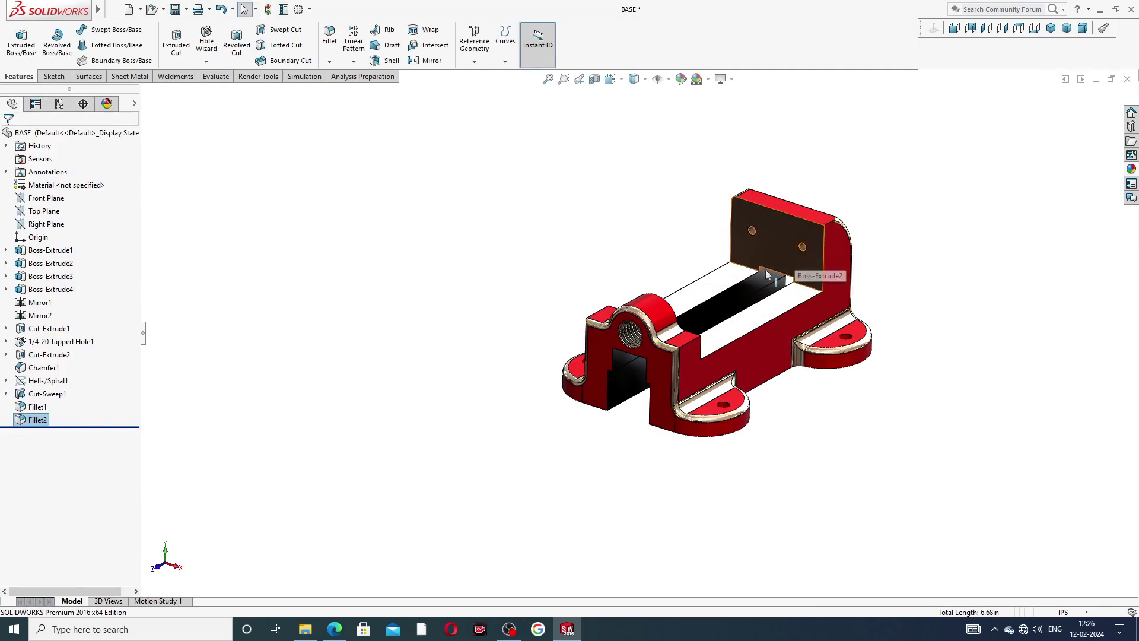
Start a 0.001 in fillet and select the two bottom faces of the base on either side of the slot
{"action": "middle_click_drag", "start_coordinate": [765, 269], "coordinate": [623, 305]}
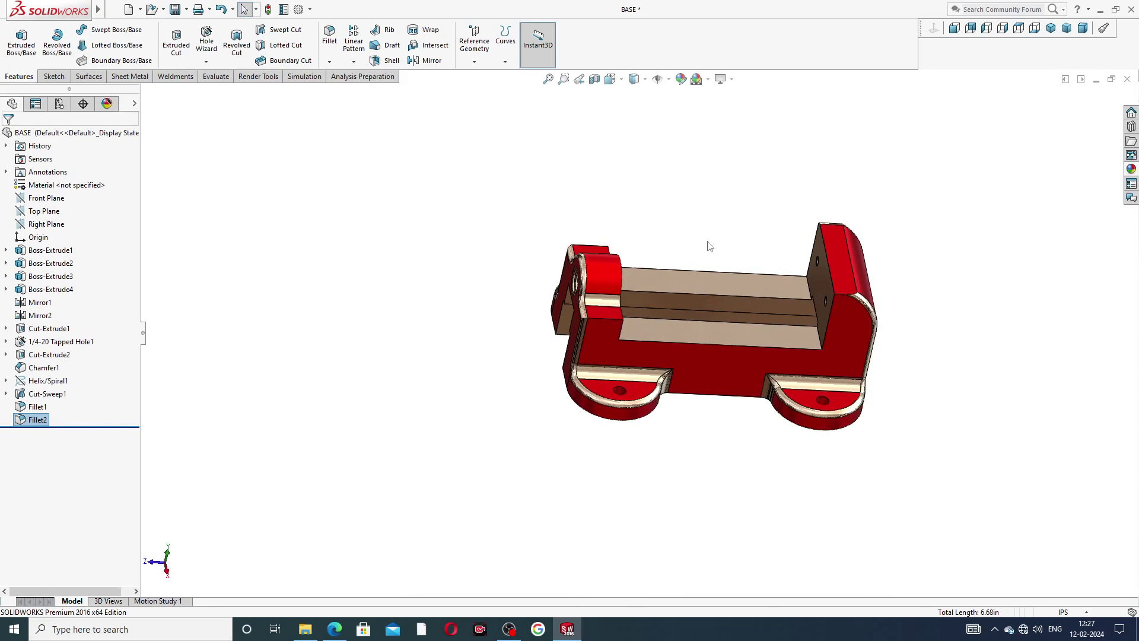
{"action": "middle_click_drag", "start_coordinate": [712, 247], "coordinate": [680, 223]}
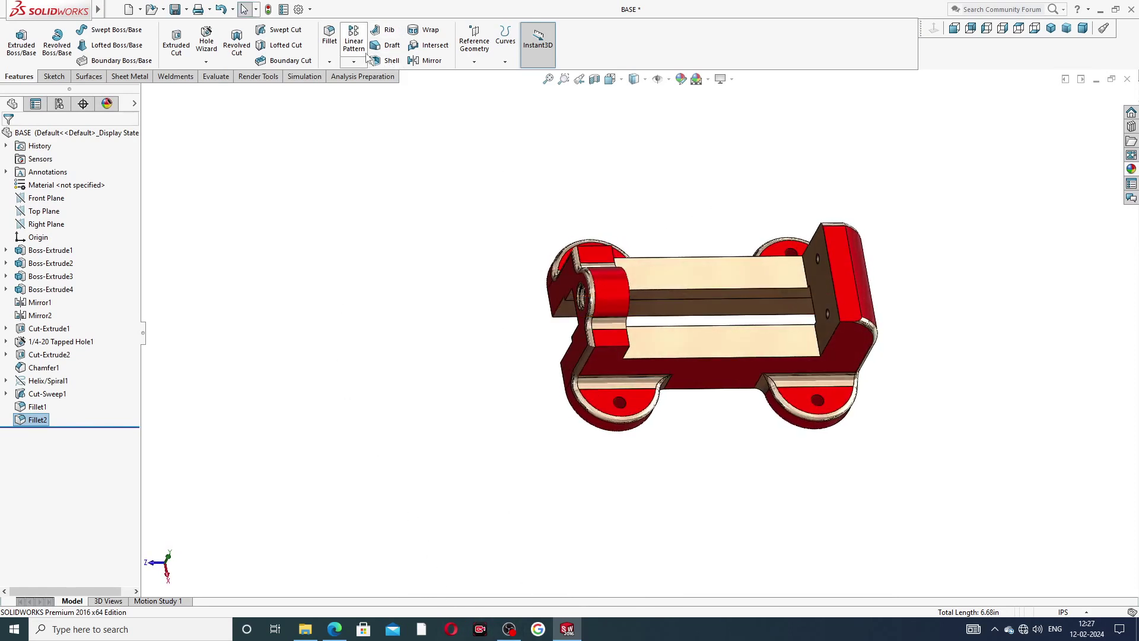
{"action": "left_click", "coordinate": [331, 37]}
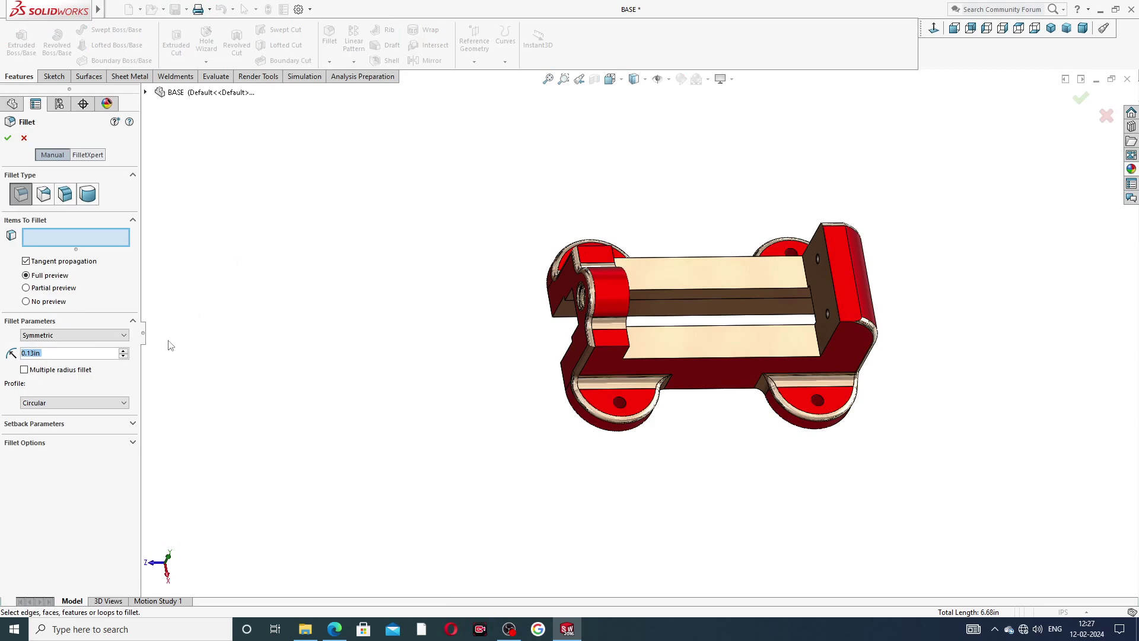
{"action": "type", "text": ".001"}
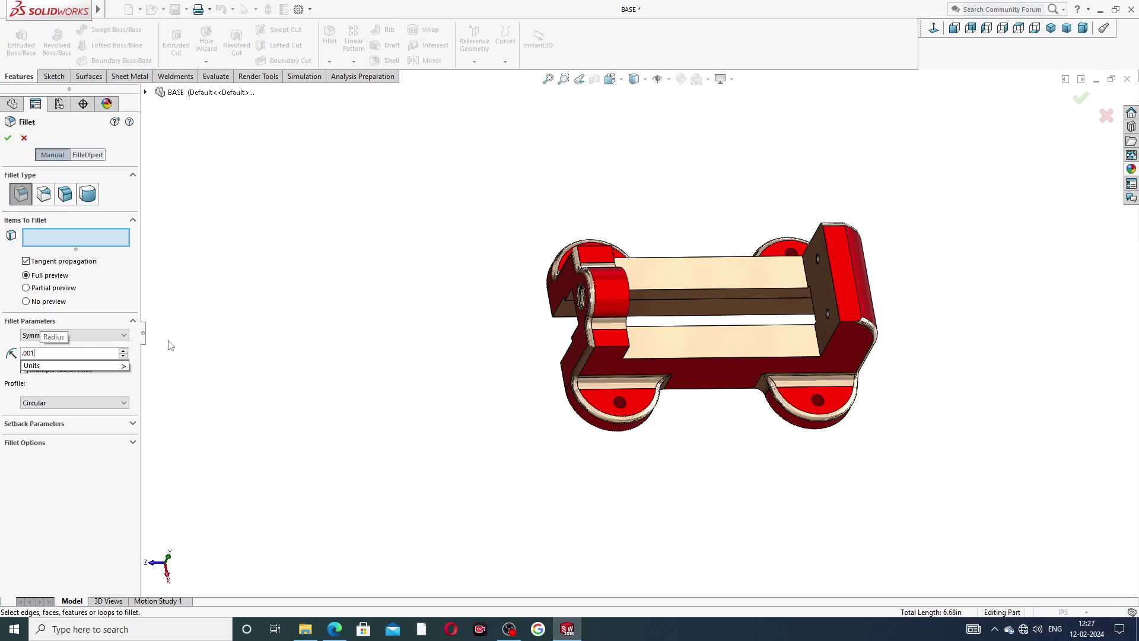
{"action": "key", "text": "Return"}
{"action": "middle_click_drag", "start_coordinate": [636, 439], "coordinate": [754, 82]}
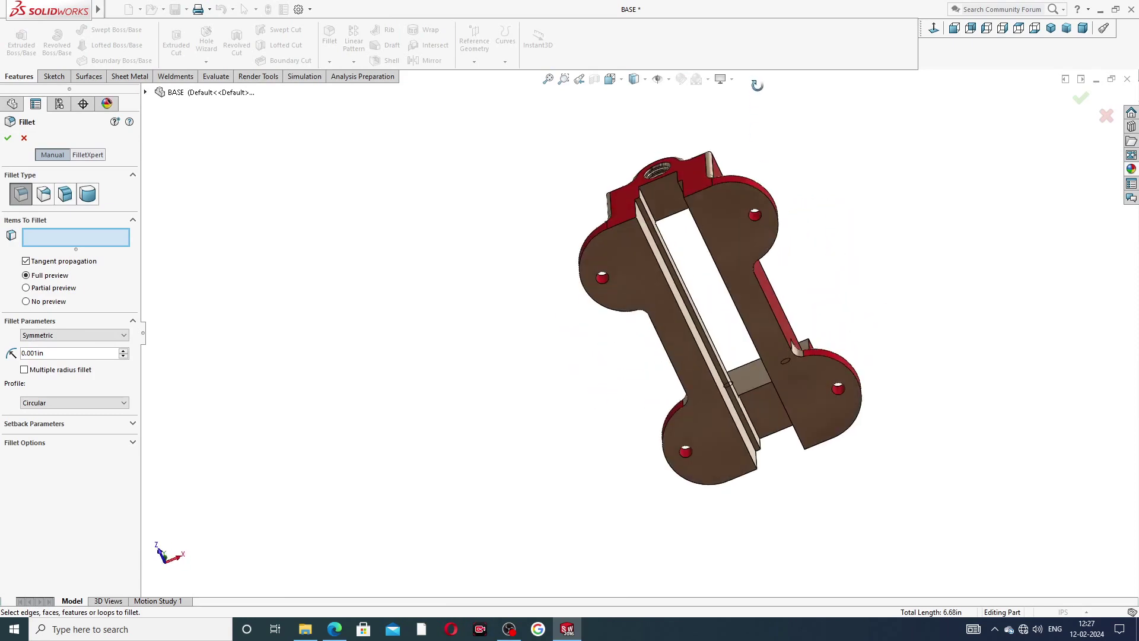
{"action": "left_click", "coordinate": [733, 240]}
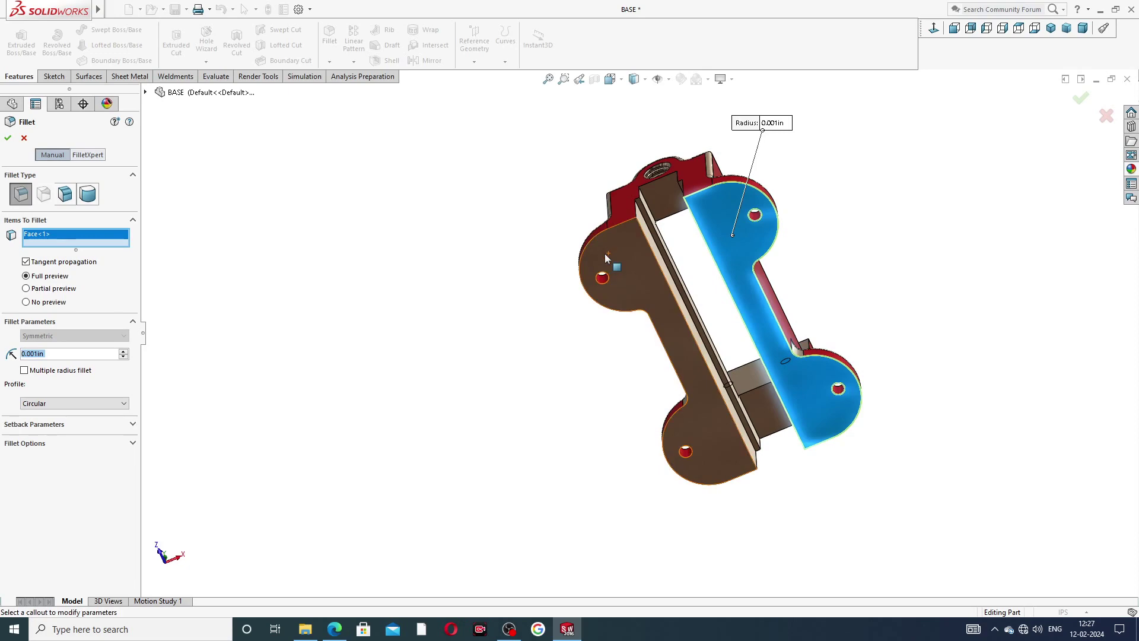
{"action": "left_click", "coordinate": [653, 279]}
Add the fixed jaw's face with the tapped holes to the fillet, then try the threaded boss's inner face and remove it
{"action": "middle_click_drag", "start_coordinate": [702, 303], "coordinate": [558, 552]}
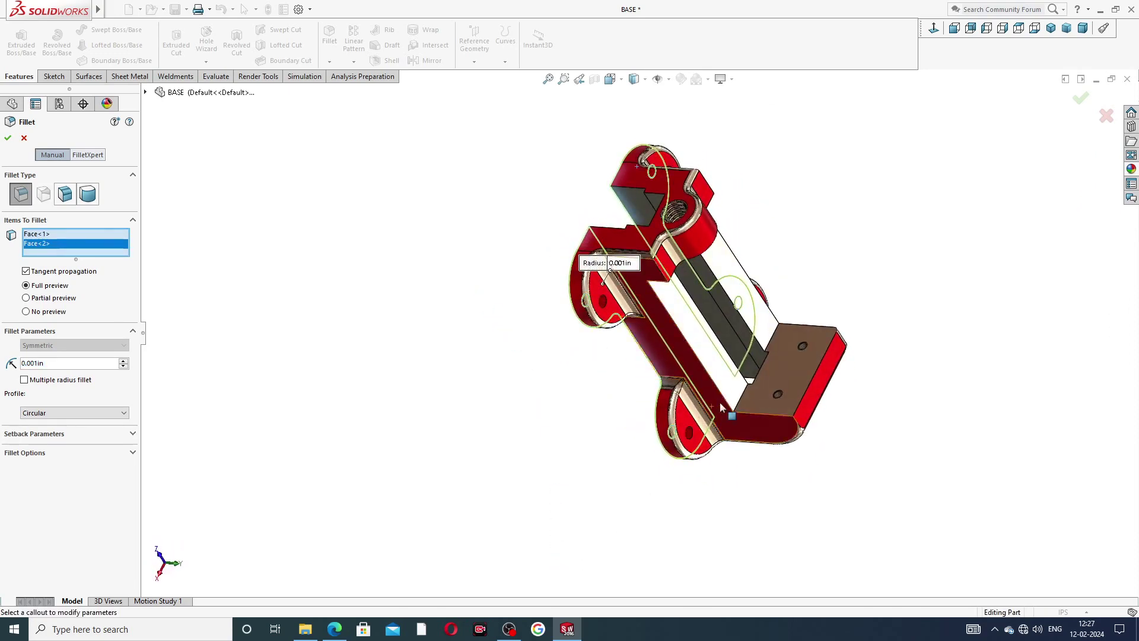
{"action": "left_click", "coordinate": [790, 373]}
{"action": "middle_click_drag", "start_coordinate": [774, 271], "coordinate": [707, 143]}
{"action": "left_click", "coordinate": [698, 245]}
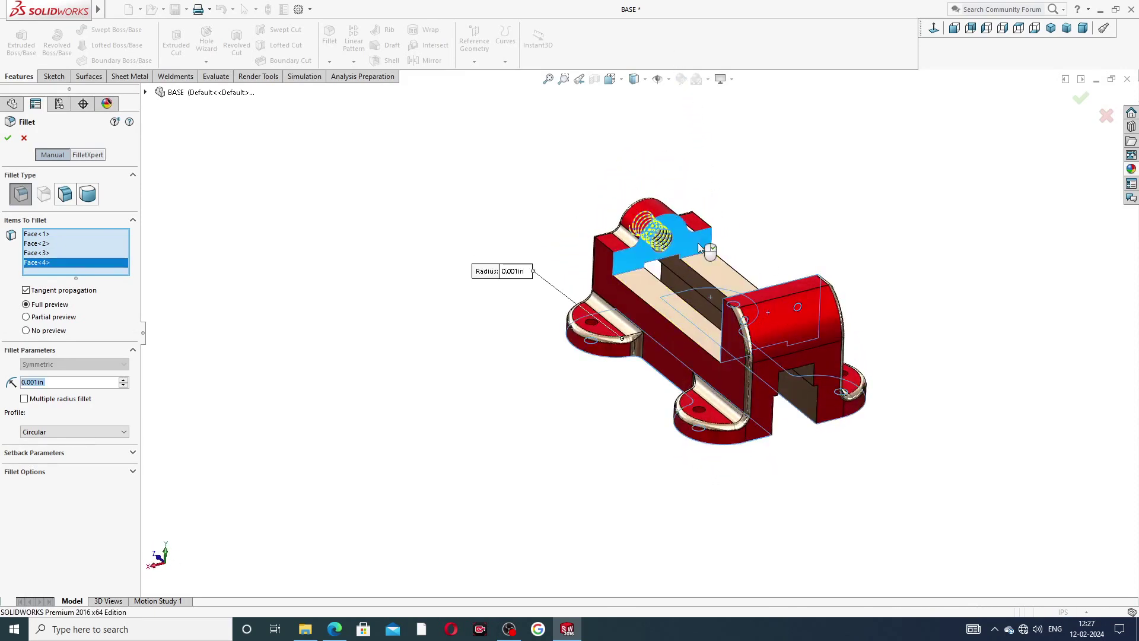
{"action": "right_click", "coordinate": [62, 267]}
{"action": "left_click", "coordinate": [98, 282]}
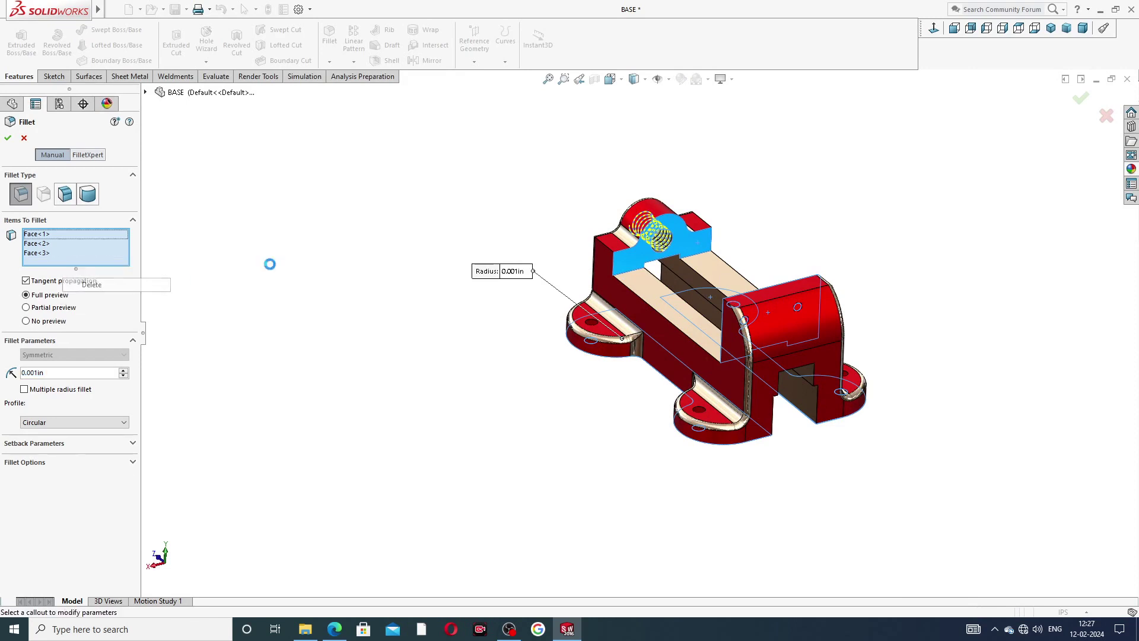
Add the boss's curved top face and the edges where its inner face meets the bed and slot, and apply the 0.001 in fillet
{"action": "scroll", "coordinate": [636, 248], "scroll_direction": "down", "scroll_amount": 8}
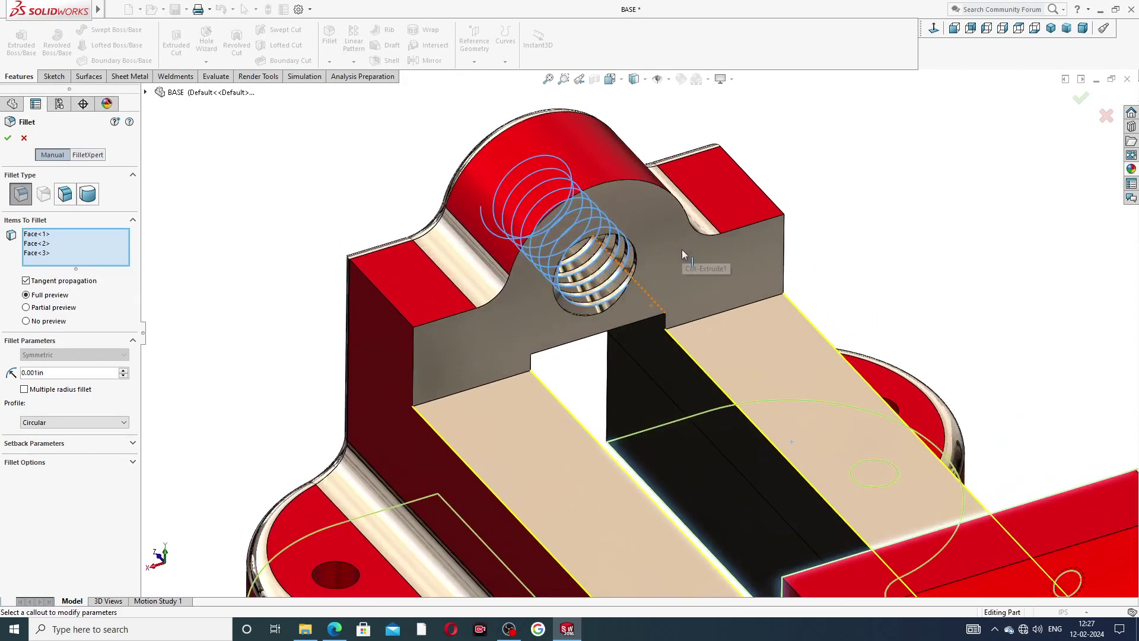
{"action": "left_click", "coordinate": [629, 177]}
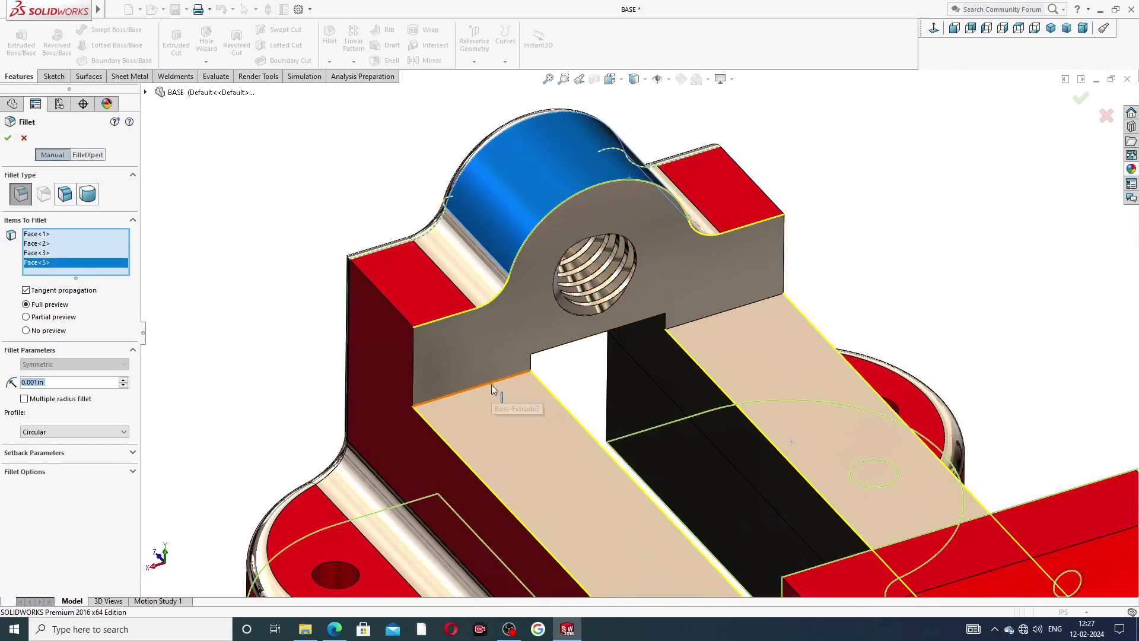
{"action": "left_click", "coordinate": [528, 372]}
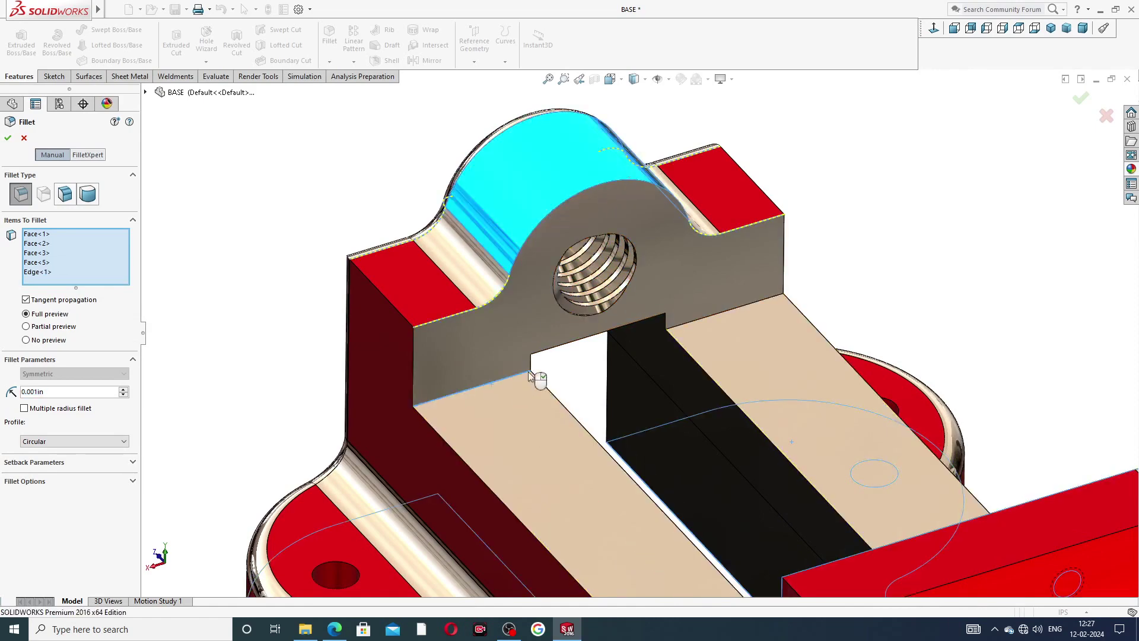
{"action": "left_click", "coordinate": [692, 325]}
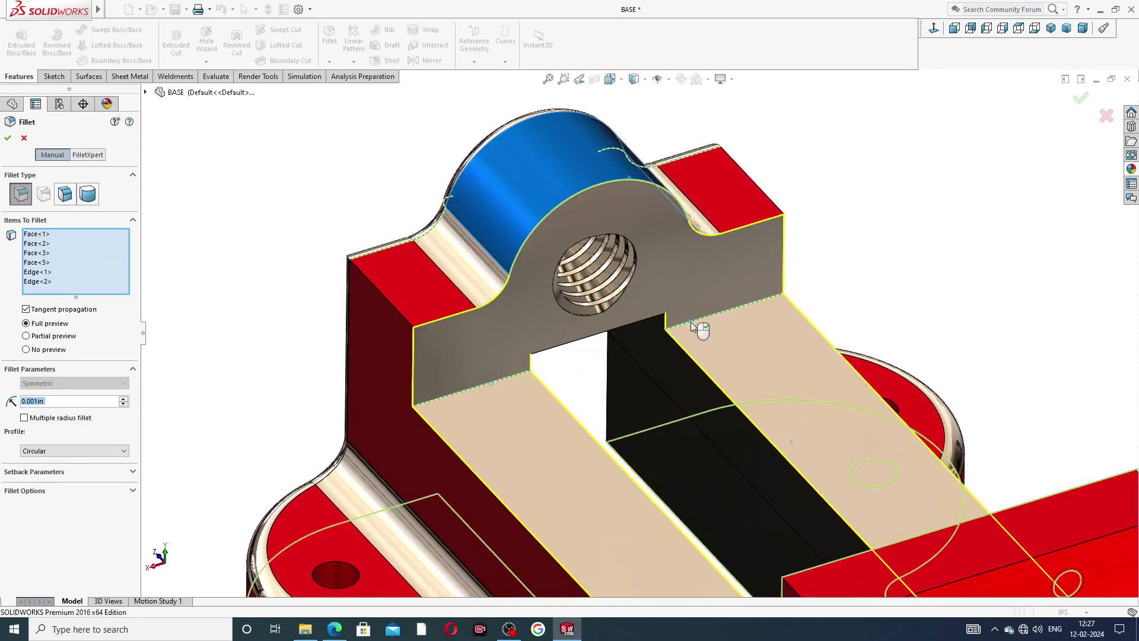
{"action": "left_click", "coordinate": [655, 329]}
{"action": "scroll", "coordinate": [828, 279], "scroll_direction": "up", "scroll_amount": 3}
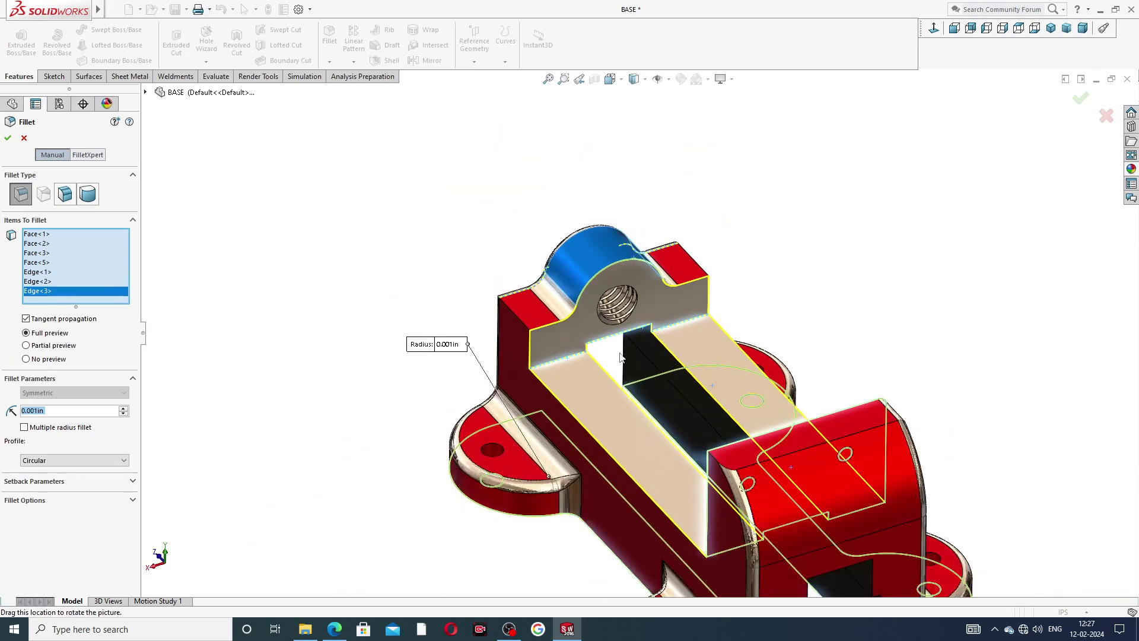
{"action": "mouse_move", "coordinate": [620, 357]}
{"action": "middle_mouse_down"}
{"action": "mouse_move", "coordinate": [700, 299]}
{"action": "mouse_move", "coordinate": [735, 349]}
{"action": "mouse_move", "coordinate": [600, 352]}
{"action": "middle_mouse_up"}
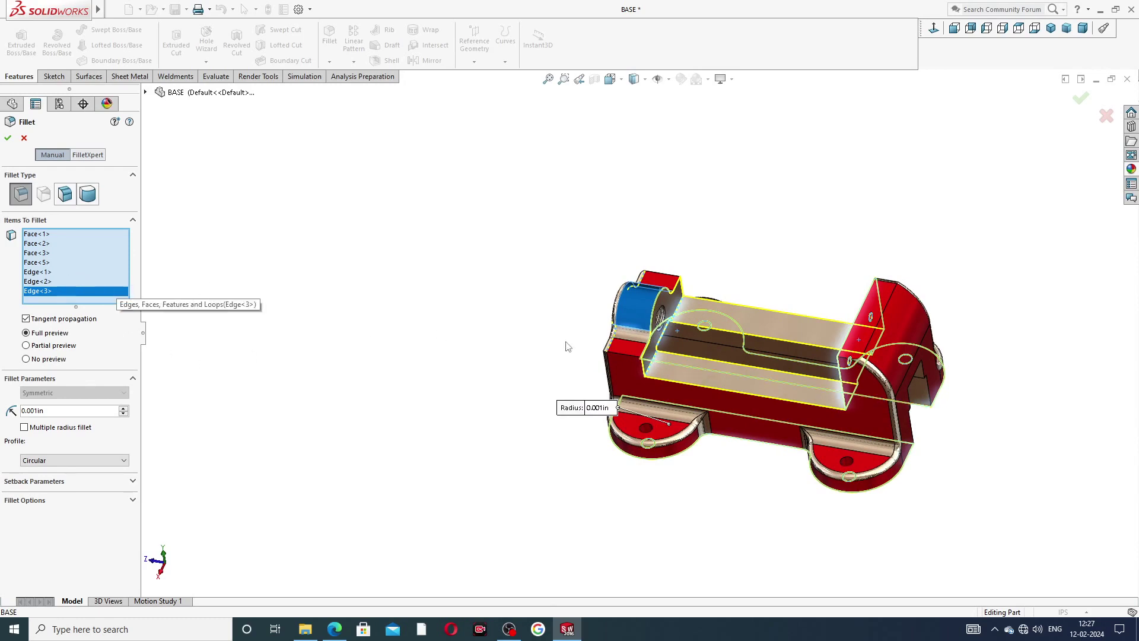
{"action": "middle_click_drag", "start_coordinate": [706, 352], "coordinate": [757, 355]}
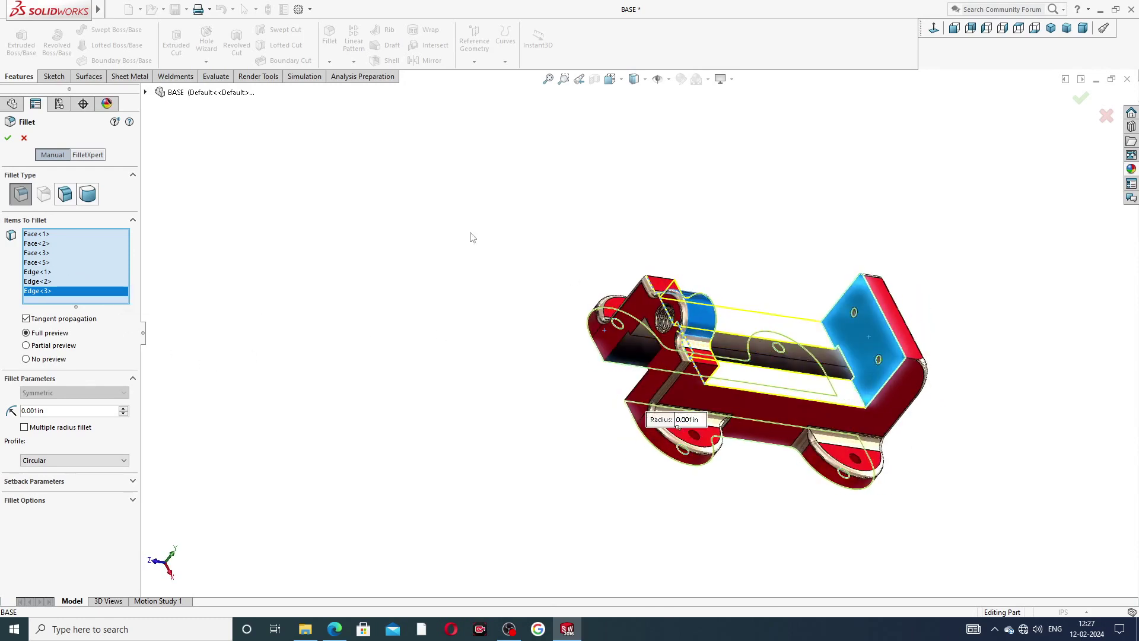
{"action": "left_click", "coordinate": [8, 138]}
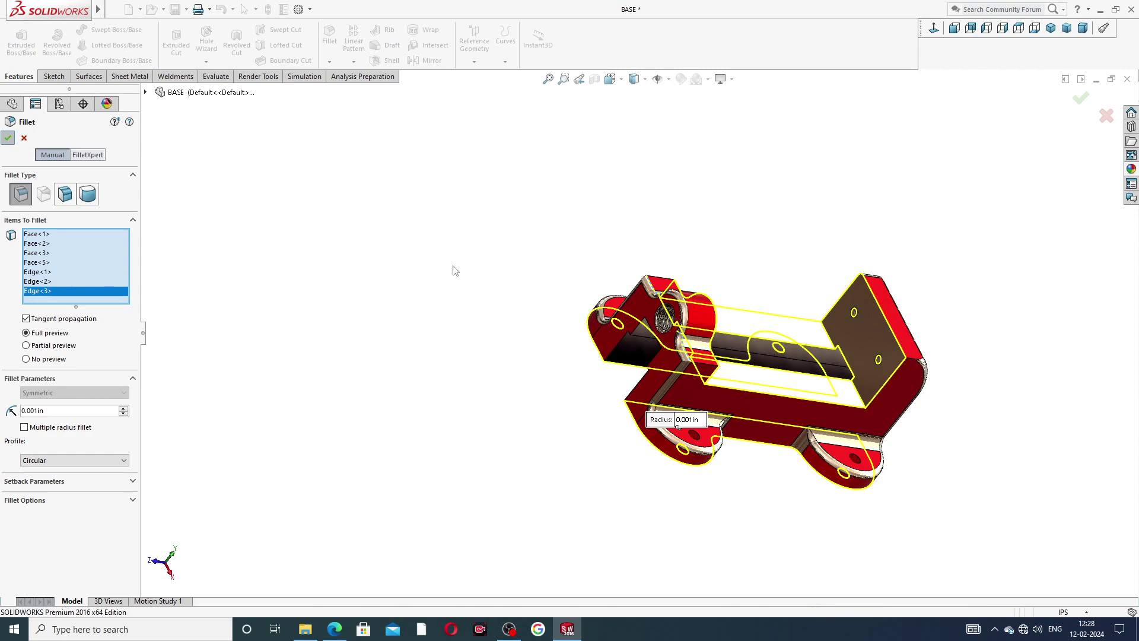
Apply the candy apple red painted appearance to Fillet1, Fillet2 and Fillet3 together
{"action": "middle_click_drag", "start_coordinate": [704, 321], "coordinate": [617, 314]}
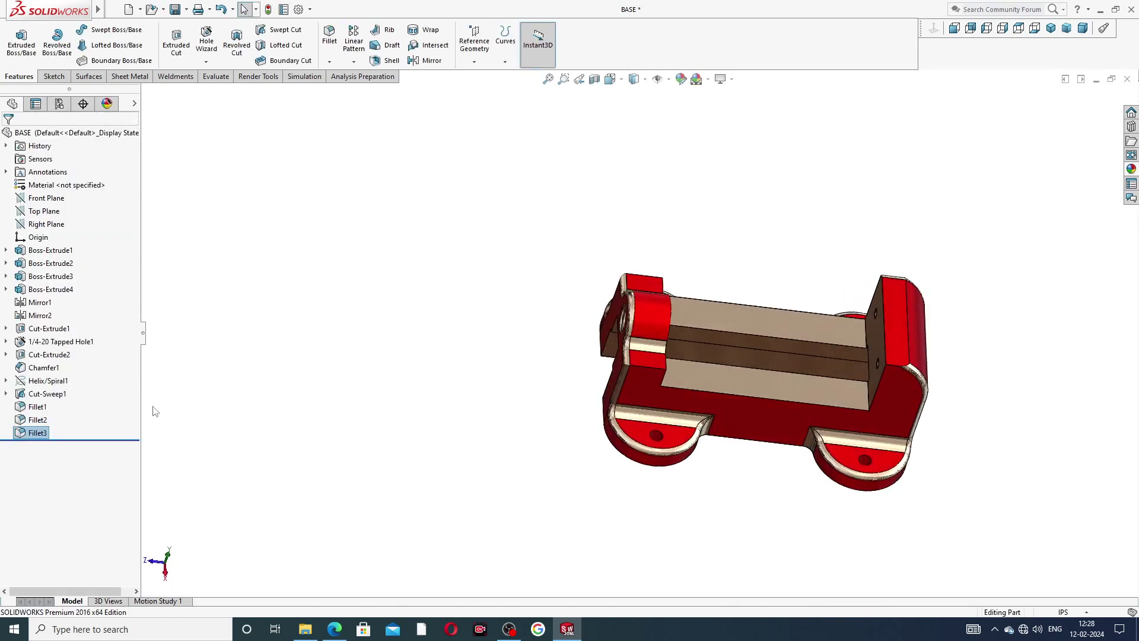
{"action": "left_click", "coordinate": [45, 409]}
{"action": "left_click", "coordinate": [37, 432], "text": "shift"}
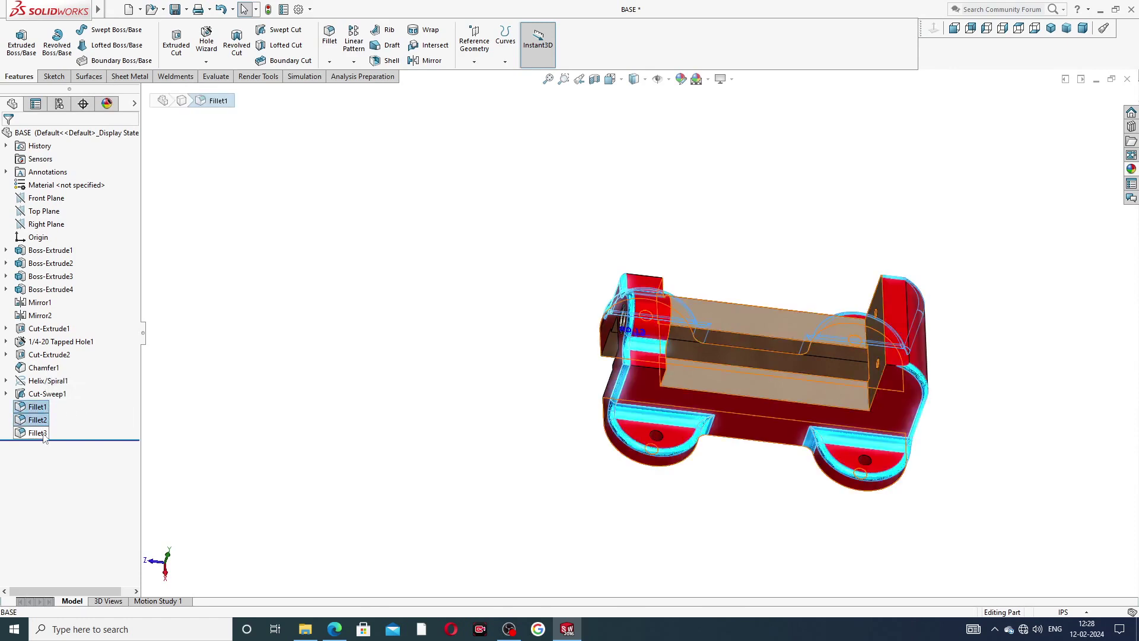
{"action": "left_click", "coordinate": [1137, 169]}
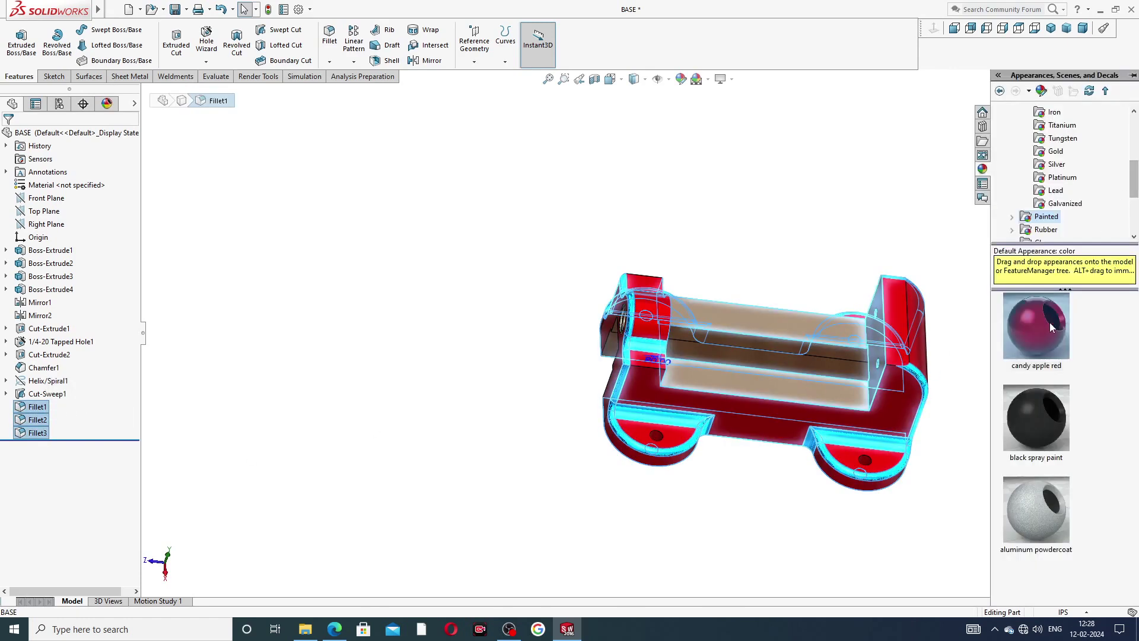
{"action": "double_click", "coordinate": [1045, 327]}
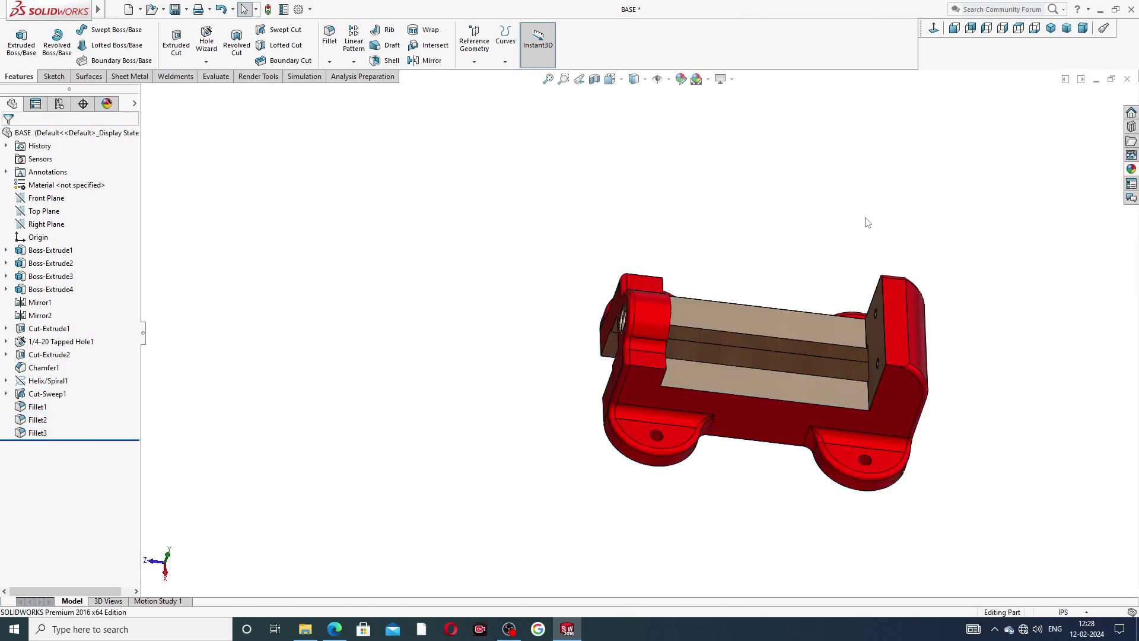
Inspect the painted base from several angles and finish in the isometric view
{"action": "middle_click_drag", "start_coordinate": [865, 221], "coordinate": [933, 202]}
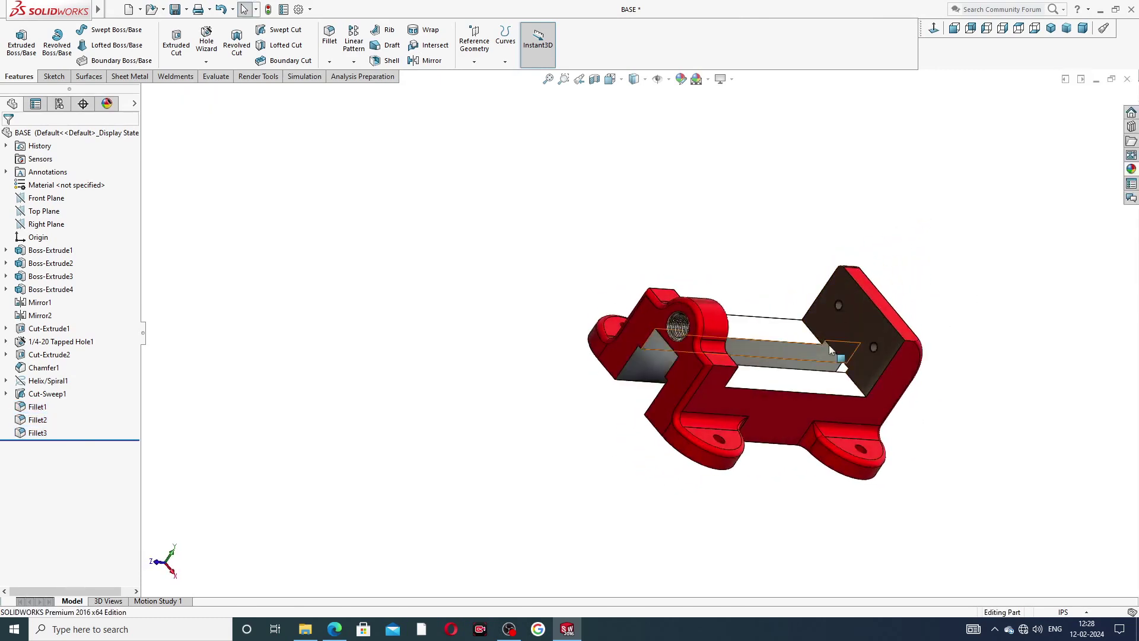
{"action": "scroll", "coordinate": [828, 344], "scroll_direction": "down", "scroll_amount": 5}
{"action": "middle_click_drag", "start_coordinate": [825, 395], "coordinate": [837, 339]}
{"action": "scroll", "coordinate": [830, 347], "scroll_direction": "up", "scroll_amount": 3}
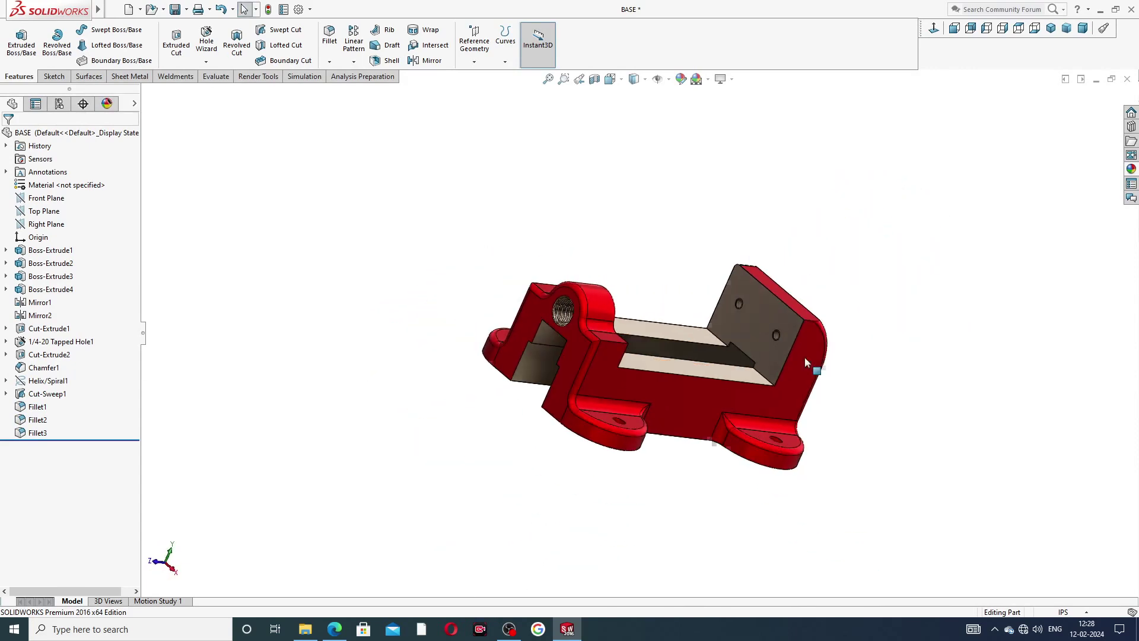
{"action": "middle_click_drag", "start_coordinate": [732, 219], "coordinate": [687, 458]}
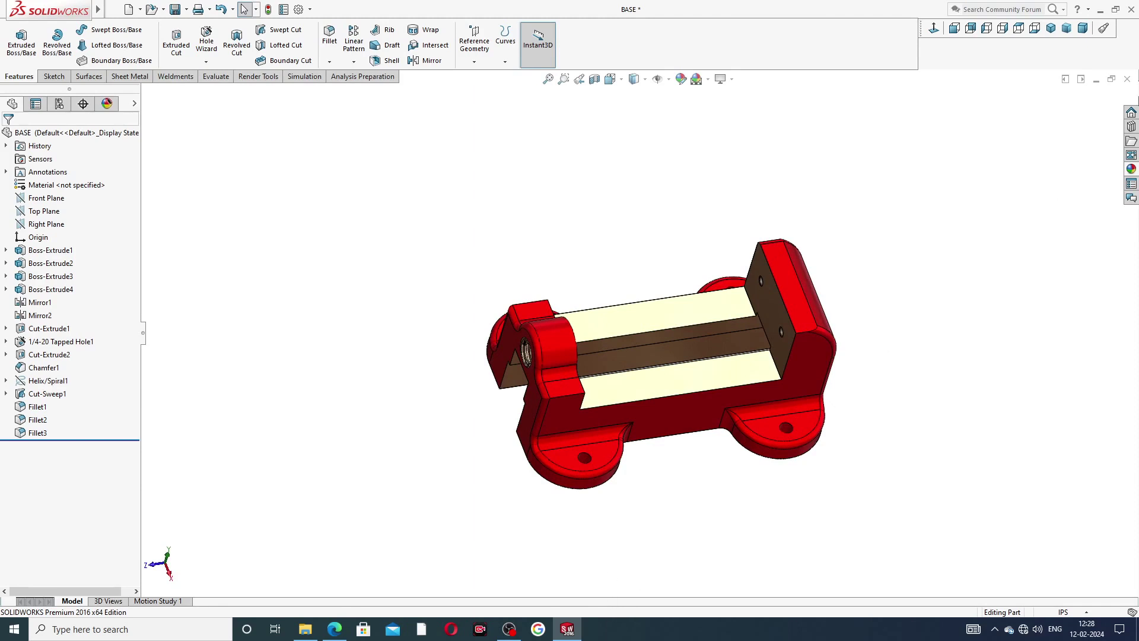
{"action": "left_click", "coordinate": [1051, 27]}
{"action": "scroll", "coordinate": [650, 311], "scroll_direction": "down", "scroll_amount": 2}
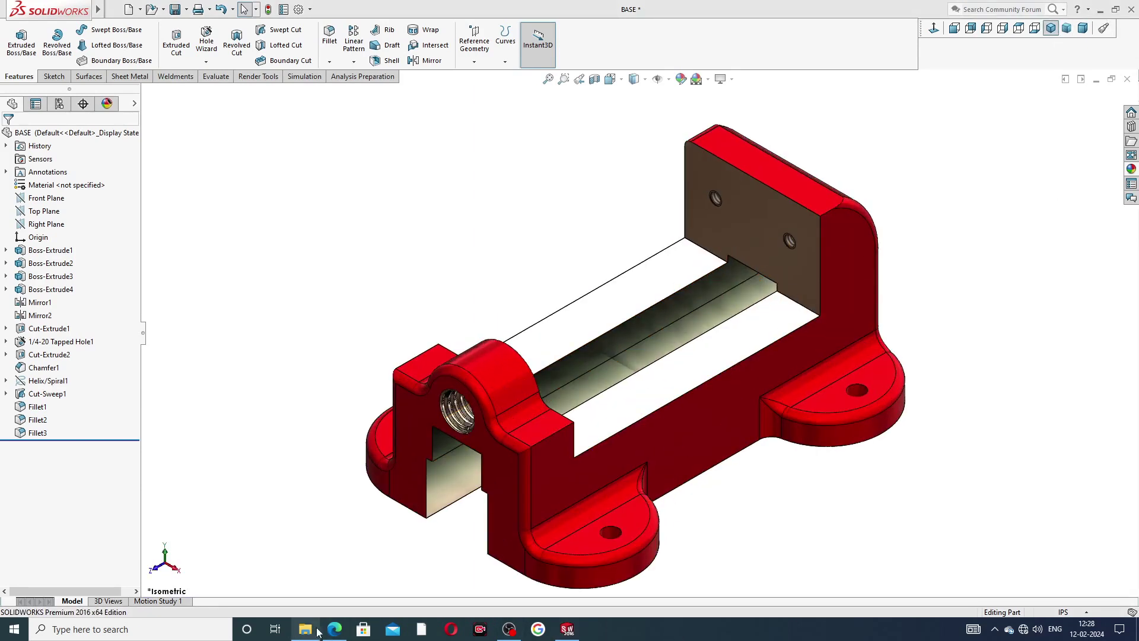
Switch to the PRACTICE TUTORIAL drawing, return to SOLIDWORKS, and examine the pipe model's shaft, end collars and internal thread from several angles
{"action": "left_click", "coordinate": [335, 629]}
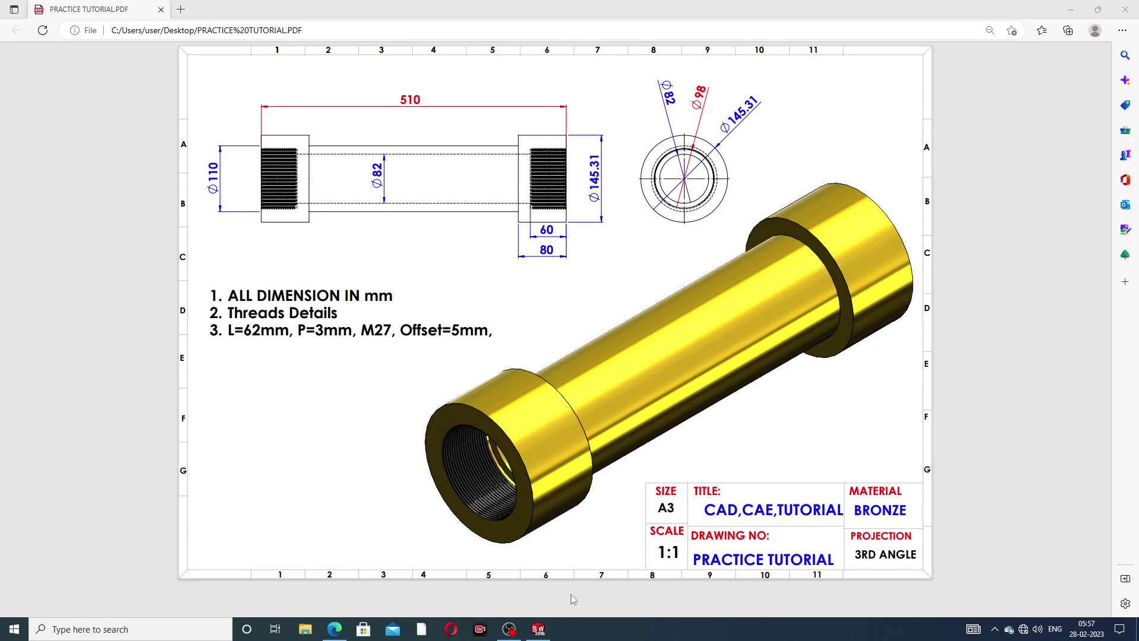
{"action": "left_click", "coordinate": [538, 629]}
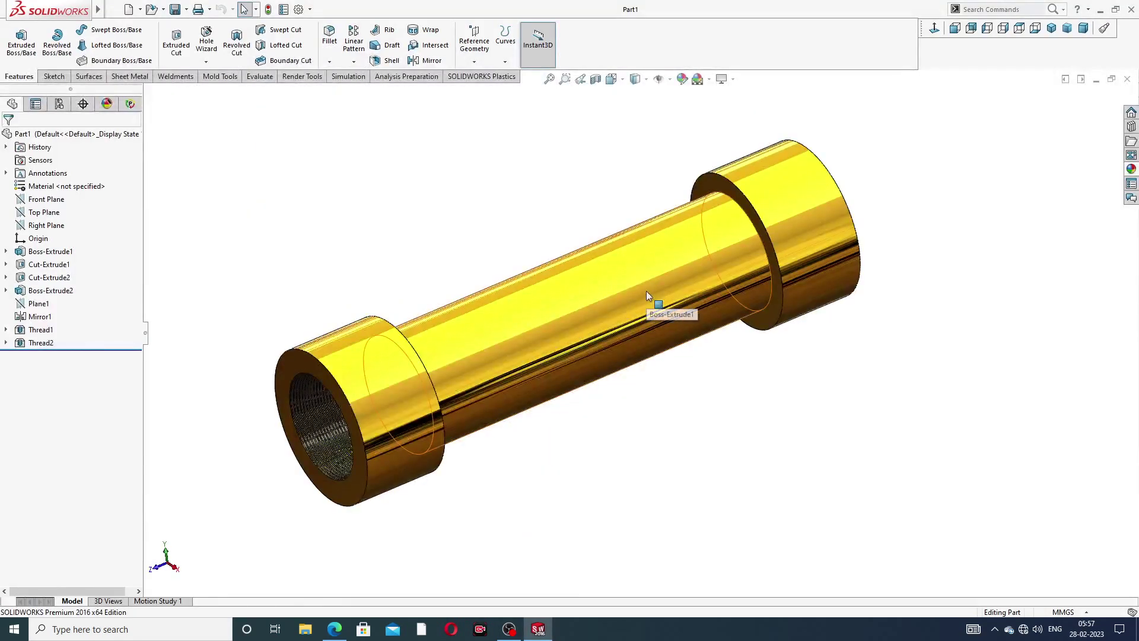
{"action": "middle_click_drag", "start_coordinate": [646, 290], "coordinate": [529, 337]}
{"action": "scroll", "coordinate": [529, 337], "scroll_direction": "down", "scroll_amount": 3}
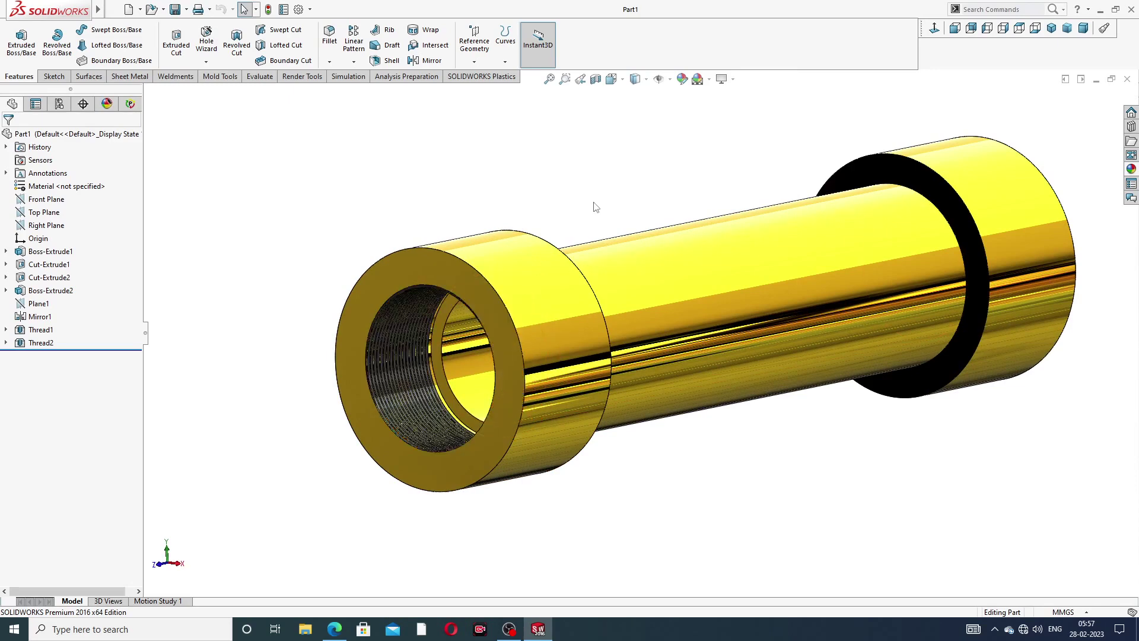
{"action": "scroll", "coordinate": [653, 279], "scroll_direction": "up", "scroll_amount": 2}
{"action": "middle_click_drag", "start_coordinate": [669, 288], "coordinate": [621, 319]}
{"action": "scroll", "coordinate": [703, 323], "scroll_direction": "down", "scroll_amount": 3}
{"action": "scroll", "coordinate": [630, 347], "scroll_direction": "down", "scroll_amount": 2}
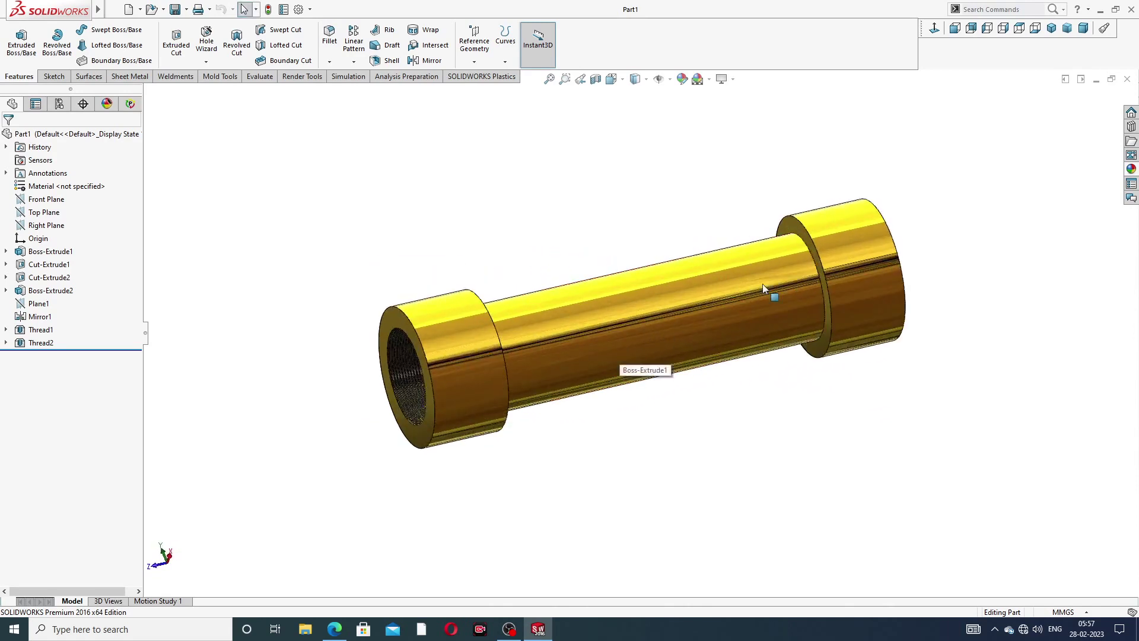
{"action": "middle_click_drag", "start_coordinate": [526, 348], "coordinate": [509, 304]}
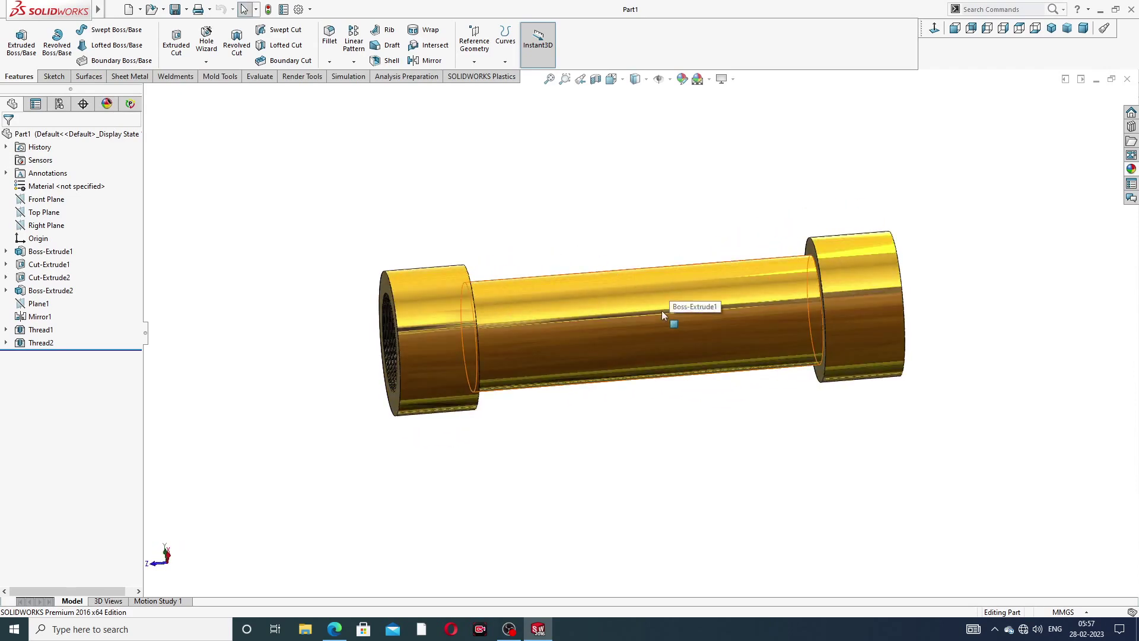
{"action": "middle_click_drag", "start_coordinate": [661, 310], "coordinate": [681, 234]}
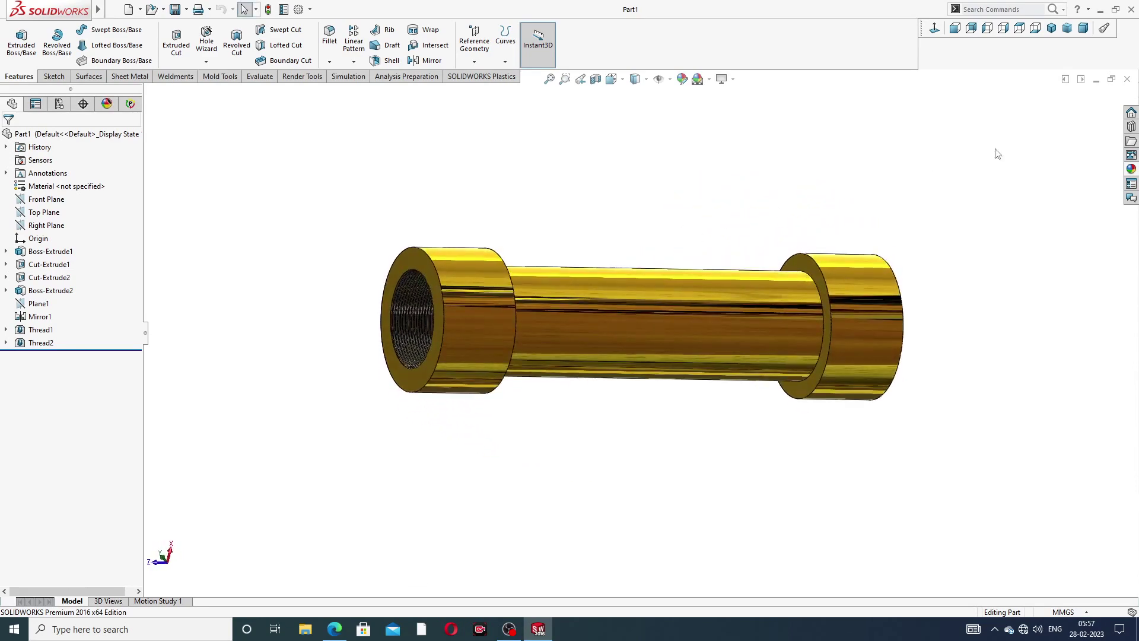
Close the finished pipe model and create a new part document
{"action": "left_click", "coordinate": [1126, 80]}
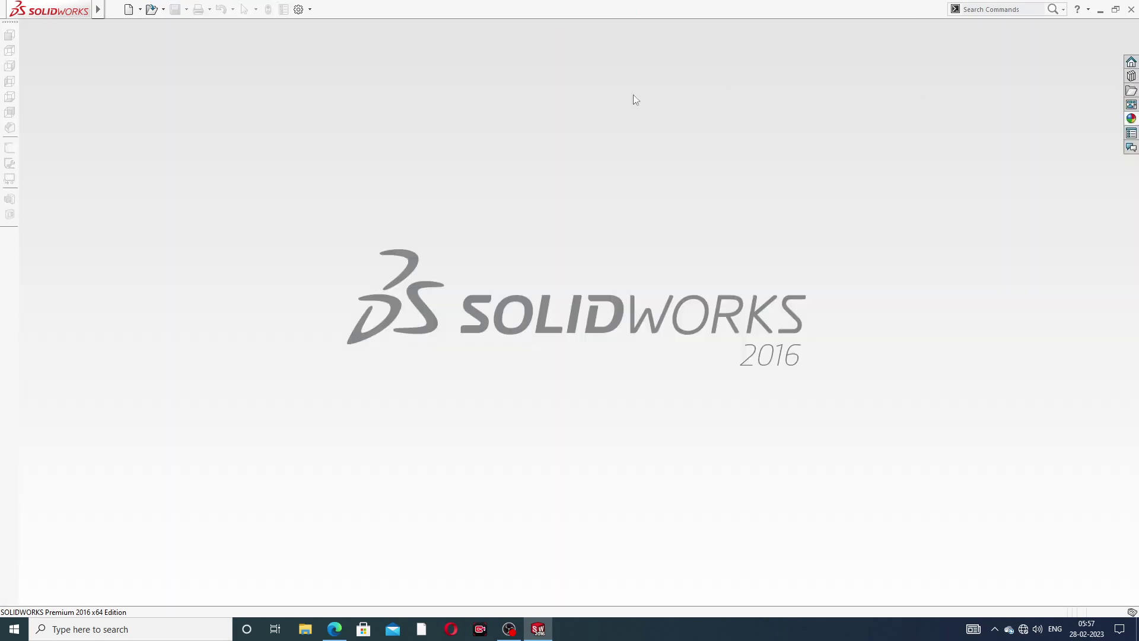
{"action": "left_click", "coordinate": [129, 10]}
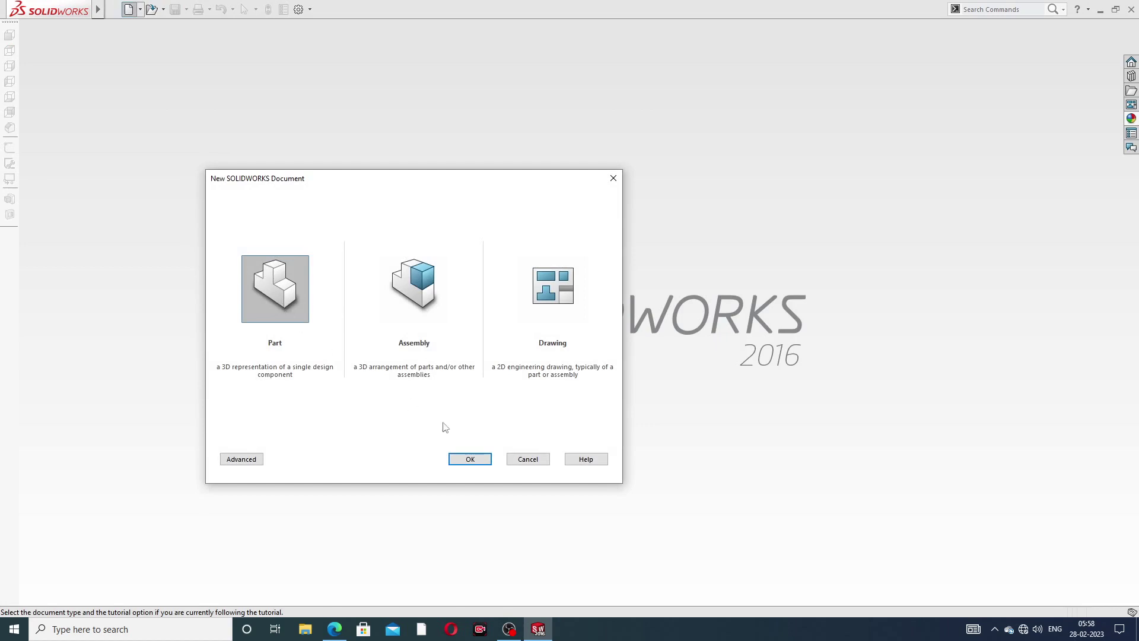
{"action": "left_click", "coordinate": [472, 465]}
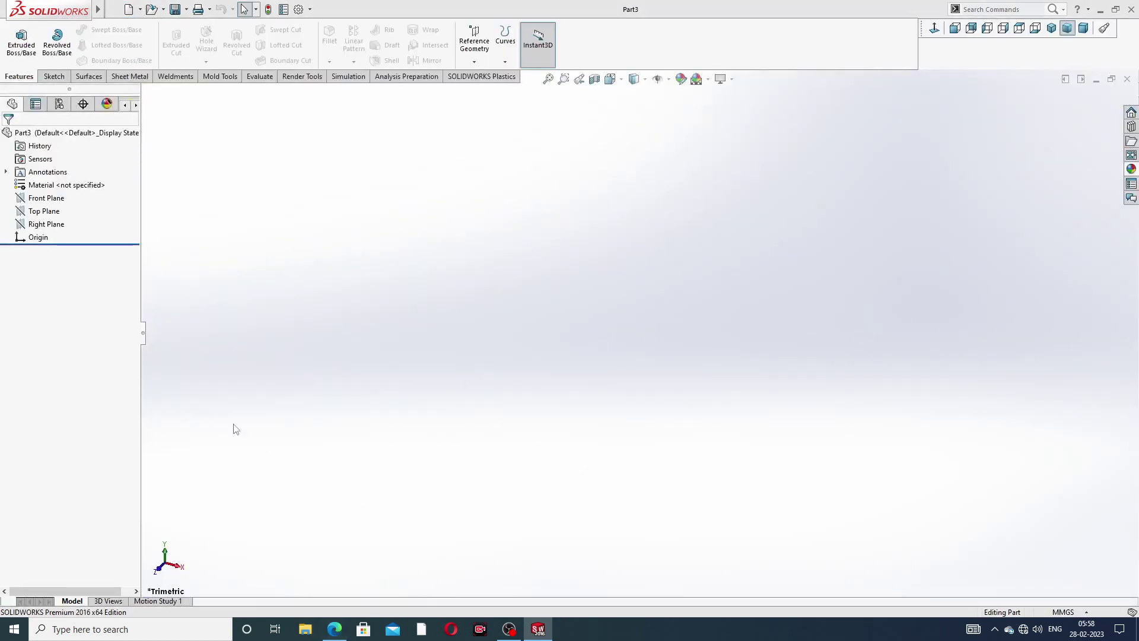
Start a sketch on the Front Plane, check the PDF drawing, and sketch a circle about 99 mm in diameter centred on the origin
{"action": "left_click", "coordinate": [54, 198]}
{"action": "left_click", "coordinate": [77, 185]}
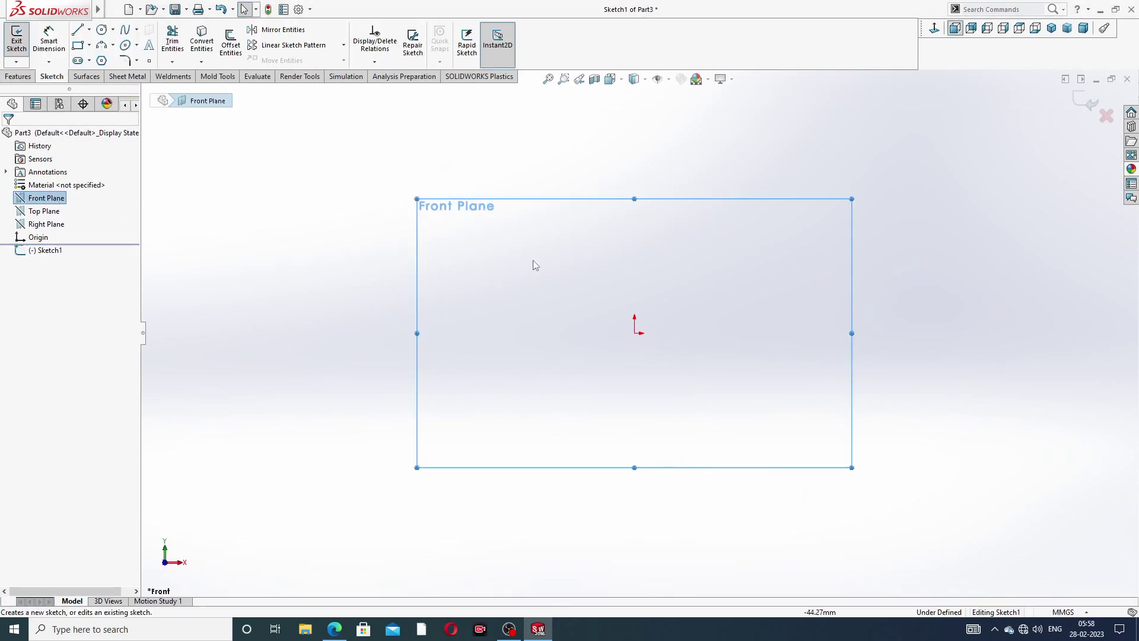
{"action": "left_click", "coordinate": [334, 629]}
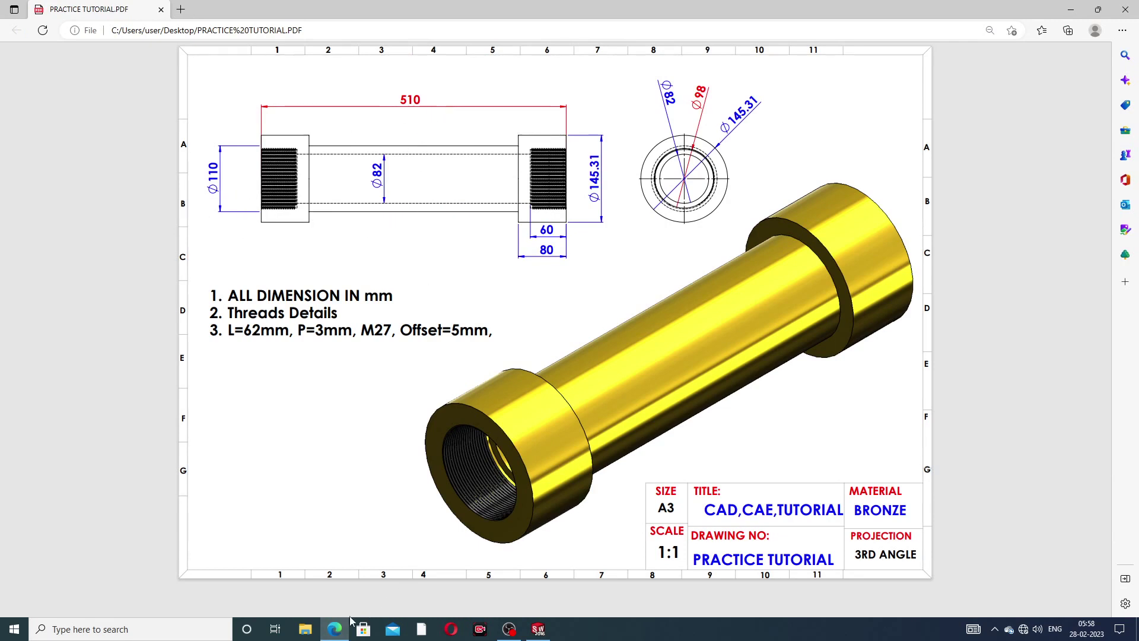
{"action": "left_click", "coordinate": [349, 623]}
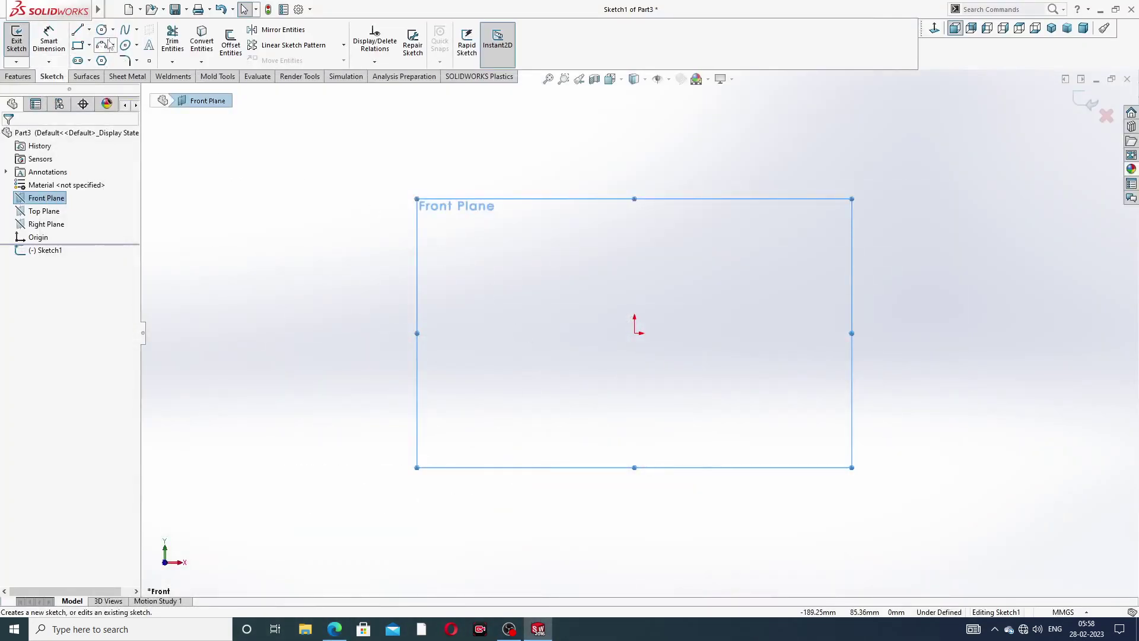
{"action": "left_click", "coordinate": [101, 29]}
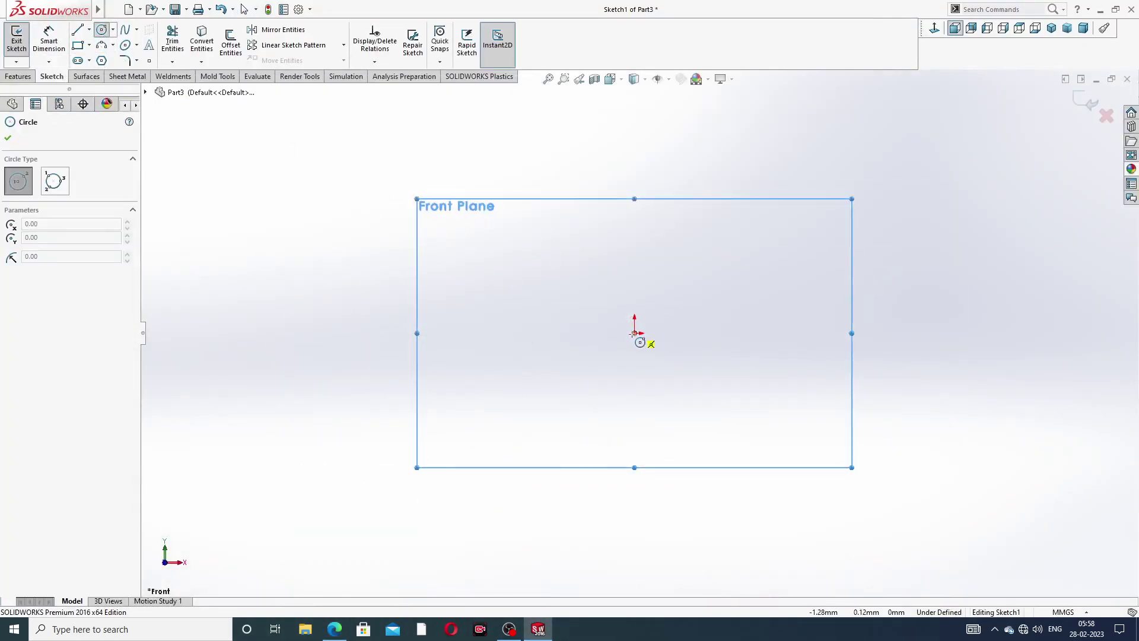
{"action": "left_click_drag", "start_coordinate": [635, 332], "coordinate": [701, 228]}
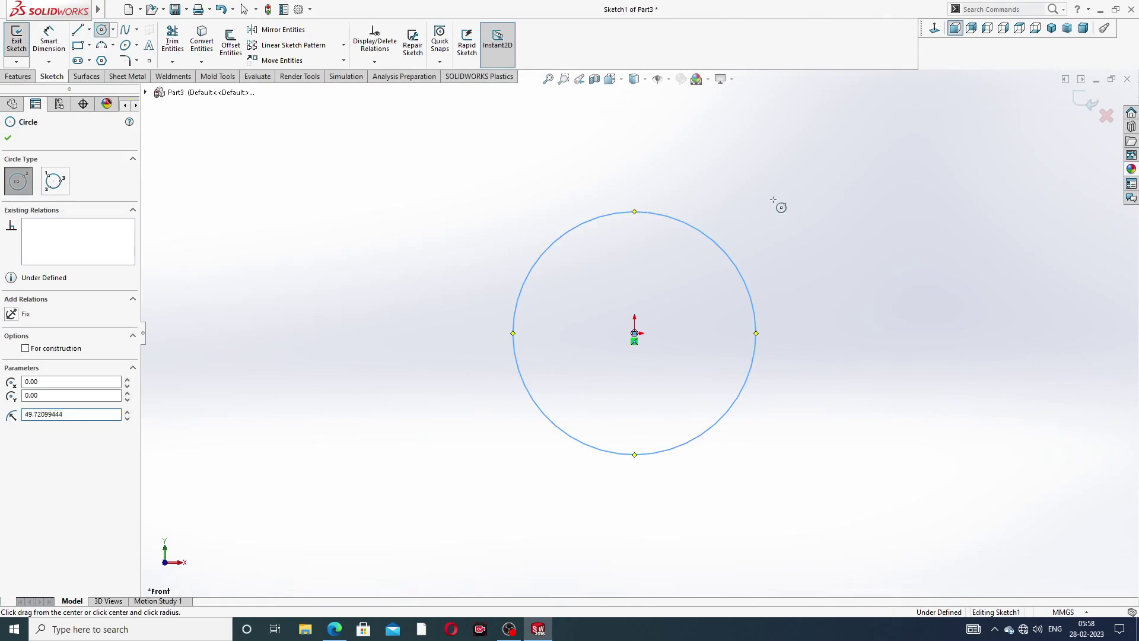
{"action": "right_click", "coordinate": [773, 200]}
{"action": "left_click", "coordinate": [801, 210]}
Dimension the circle's diameter to 110 mm and end the dimension command
{"action": "left_click", "coordinate": [48, 38]}
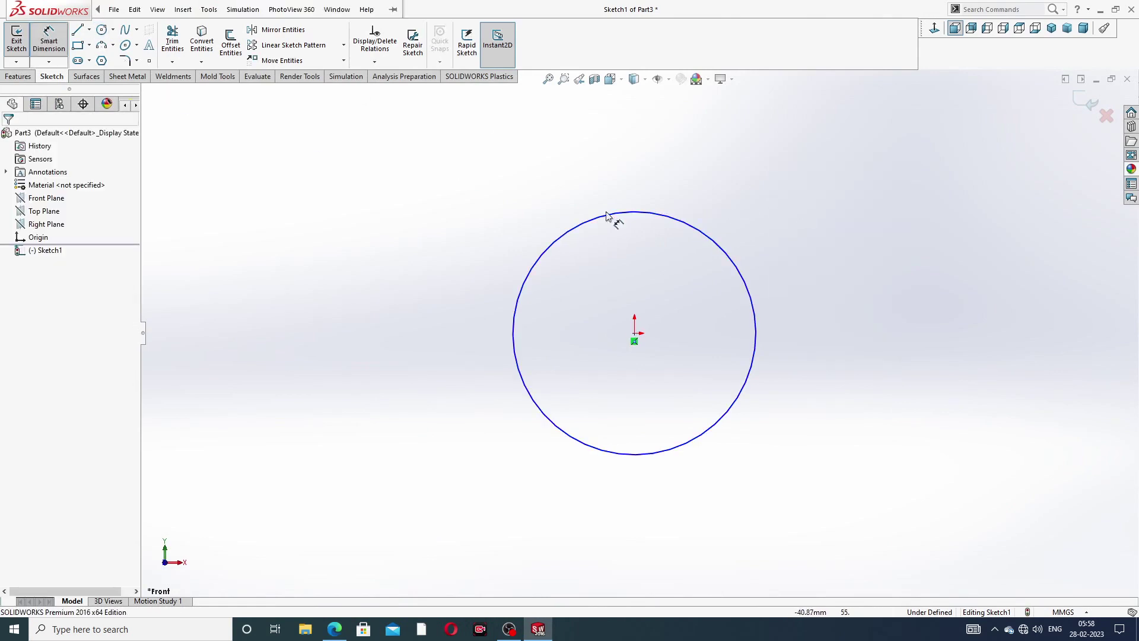
{"action": "left_click", "coordinate": [735, 256]}
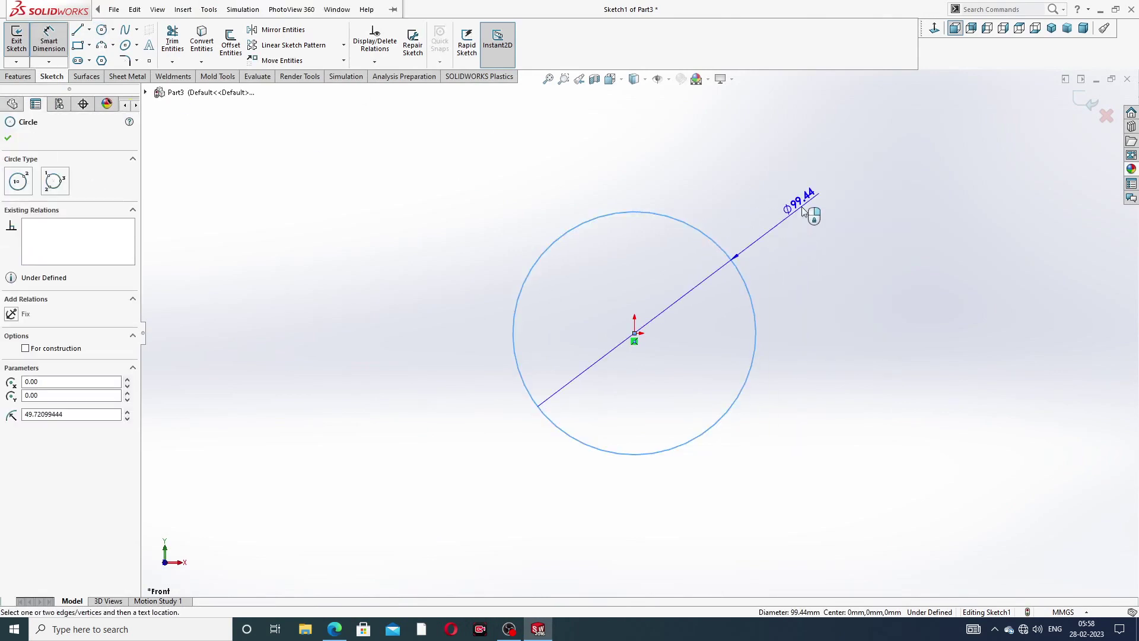
{"action": "left_click", "coordinate": [802, 210]}
{"action": "type", "text": "110"}
{"action": "key", "text": "Return"}
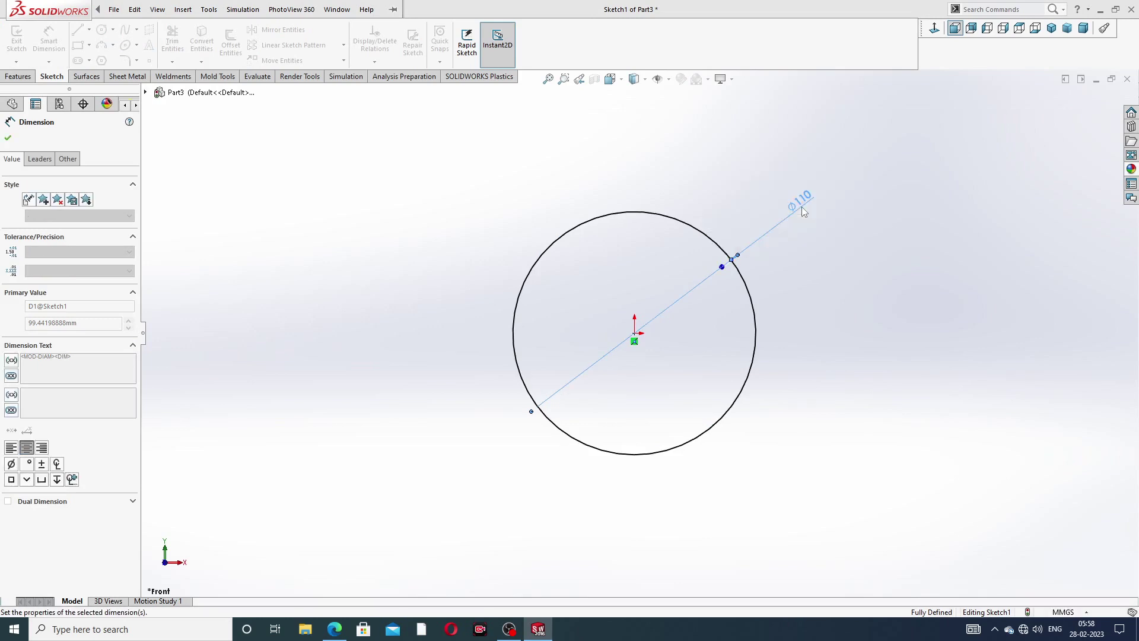
{"action": "left_click", "coordinate": [877, 200]}
{"action": "right_click", "coordinate": [877, 193]}
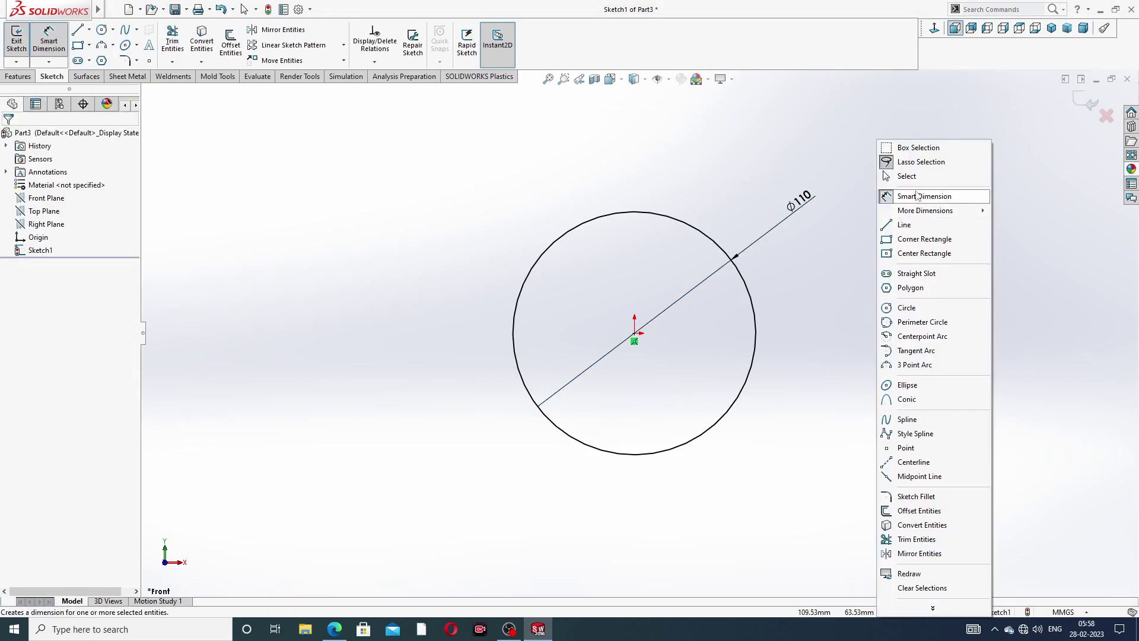
{"action": "left_click", "coordinate": [916, 196]}
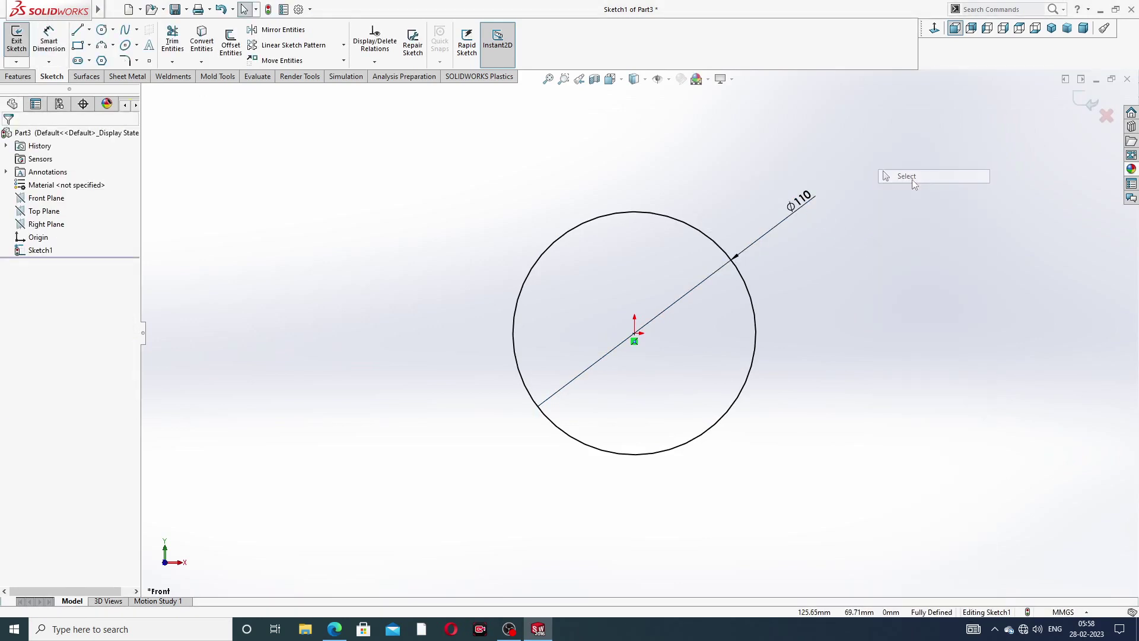
Extrude the 110 mm circle as a blind boss 510 mm deep to form the pipe's shaft
{"action": "left_click", "coordinate": [18, 77]}
{"action": "left_click", "coordinate": [22, 41]}
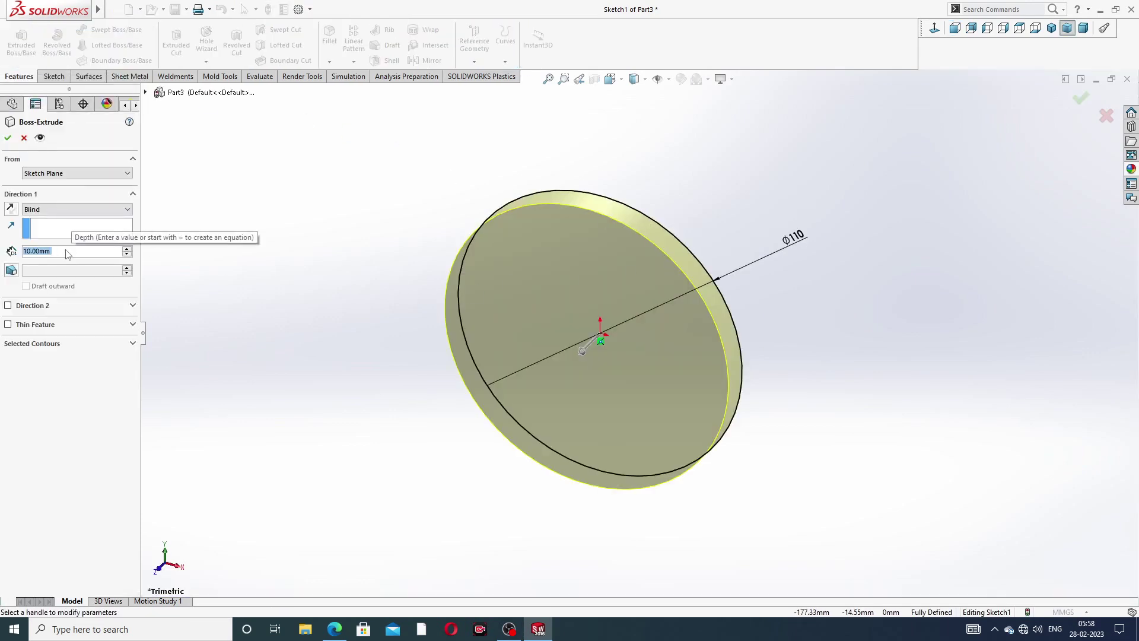
{"action": "type", "text": "510"}
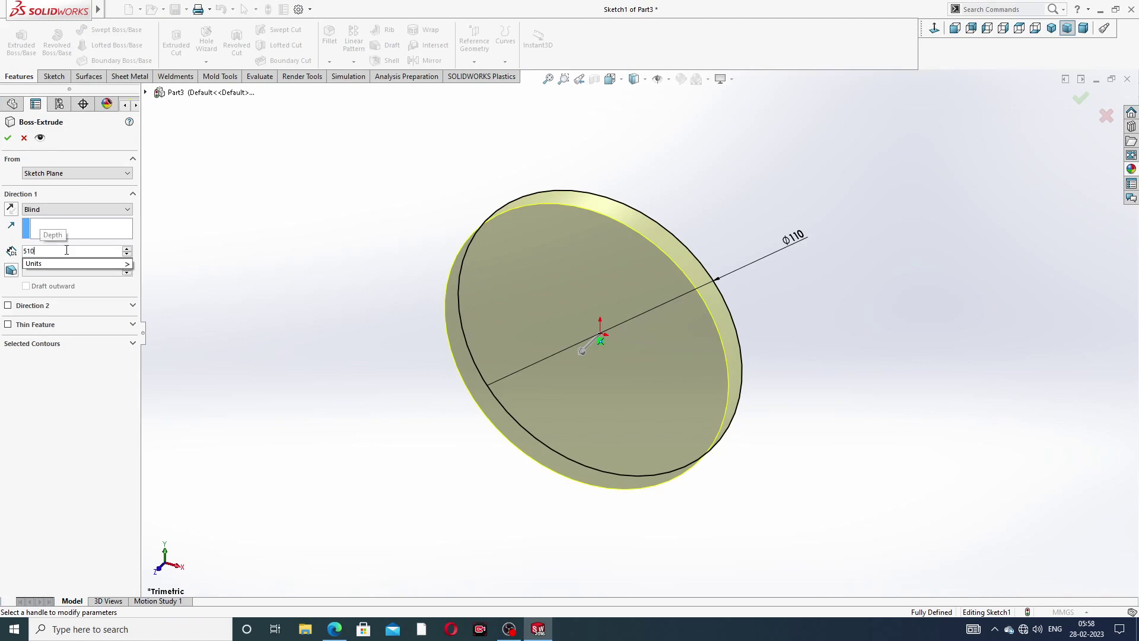
{"action": "key", "text": "Return"}
{"action": "scroll", "coordinate": [565, 388], "scroll_direction": "up", "scroll_amount": 5}
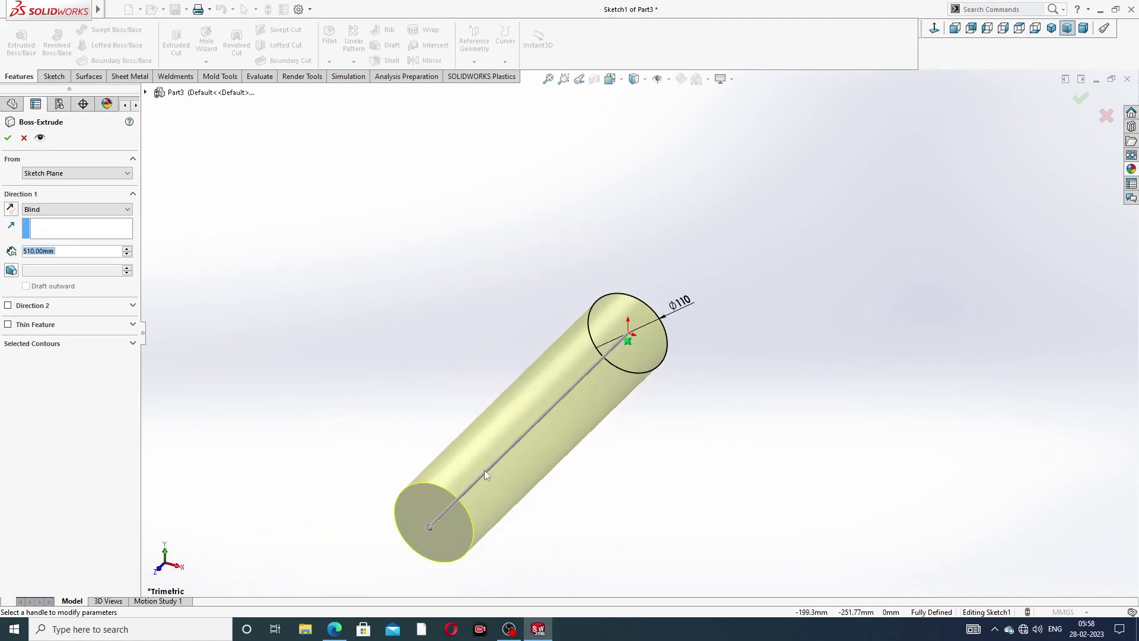
{"action": "middle_click_drag", "start_coordinate": [484, 470], "coordinate": [453, 407]}
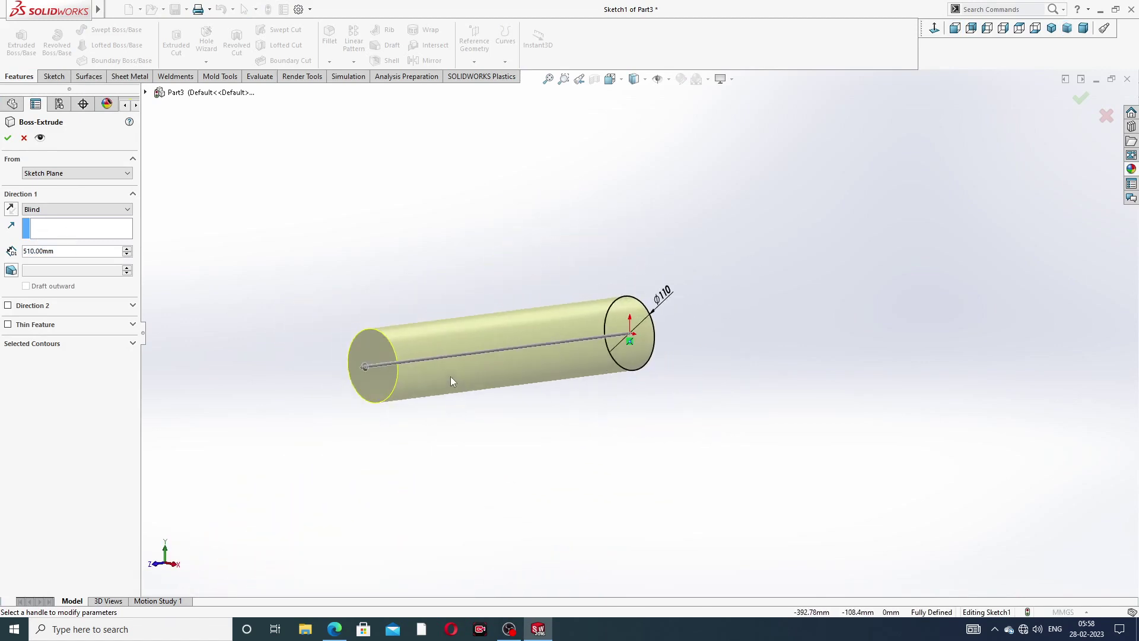
{"action": "scroll", "coordinate": [450, 376], "scroll_direction": "down", "scroll_amount": 2}
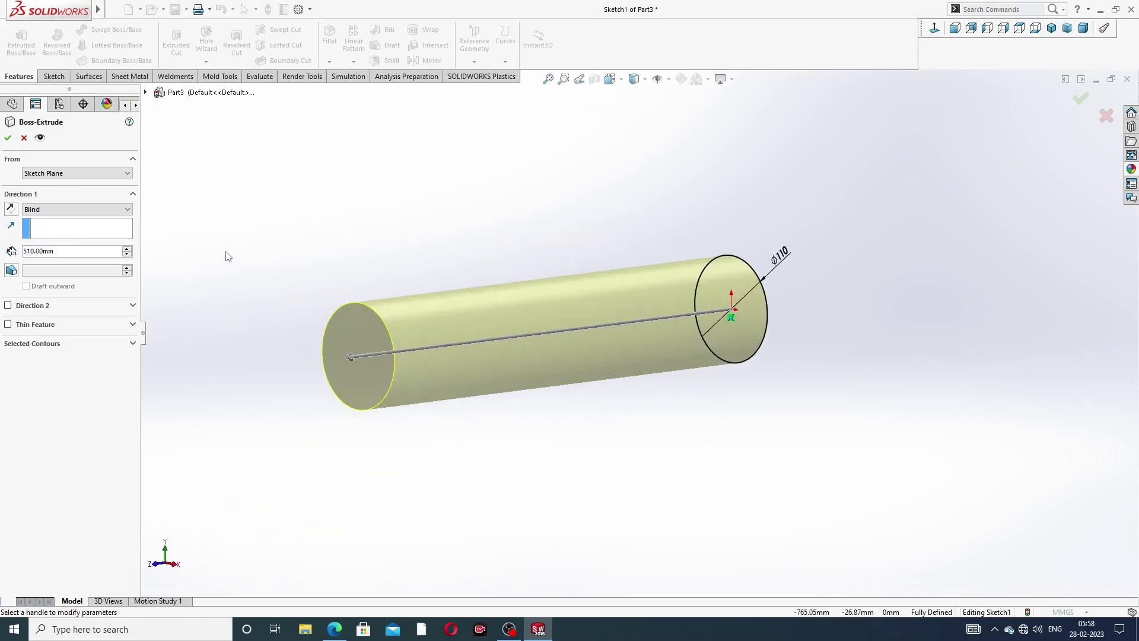
{"action": "left_click", "coordinate": [8, 140]}
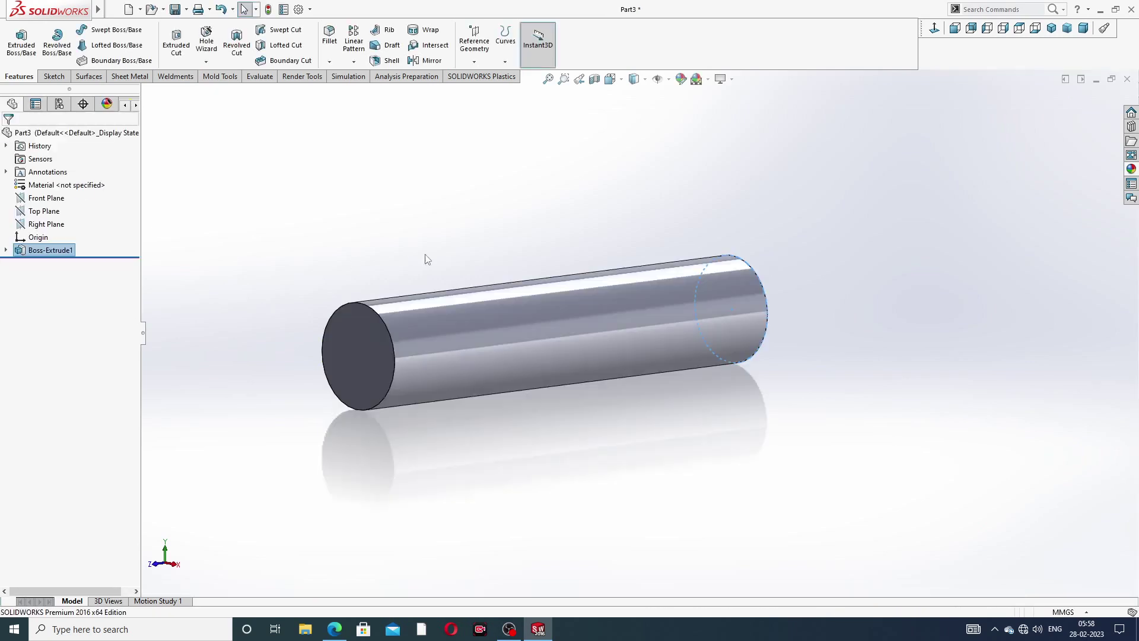
Apply a plain white scene background and raise both the shaded and wireframe image quality resolutions to their maximum
{"action": "left_click", "coordinate": [708, 79]}
{"action": "left_click", "coordinate": [735, 36]}
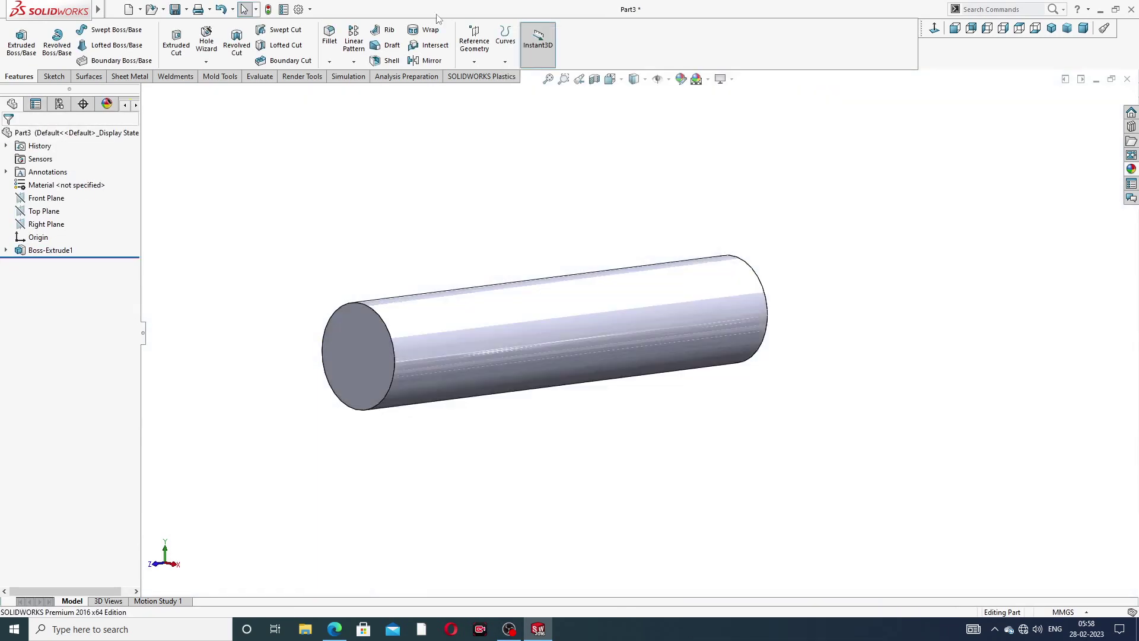
{"action": "left_click", "coordinate": [298, 10]}
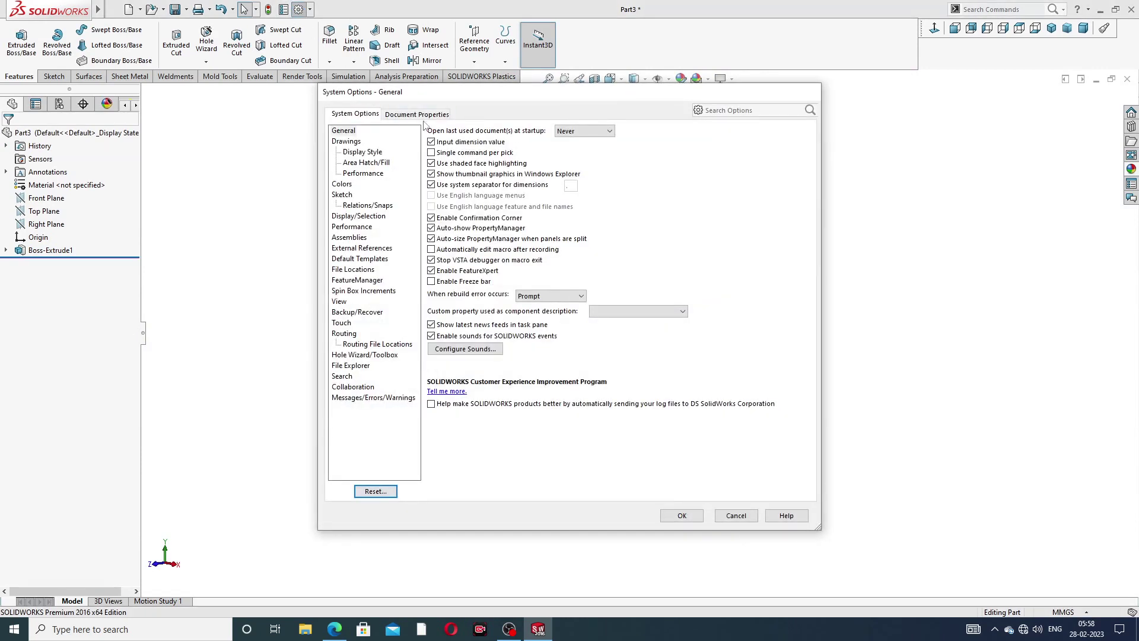
{"action": "left_click", "coordinate": [424, 116]}
{"action": "left_click", "coordinate": [356, 248]}
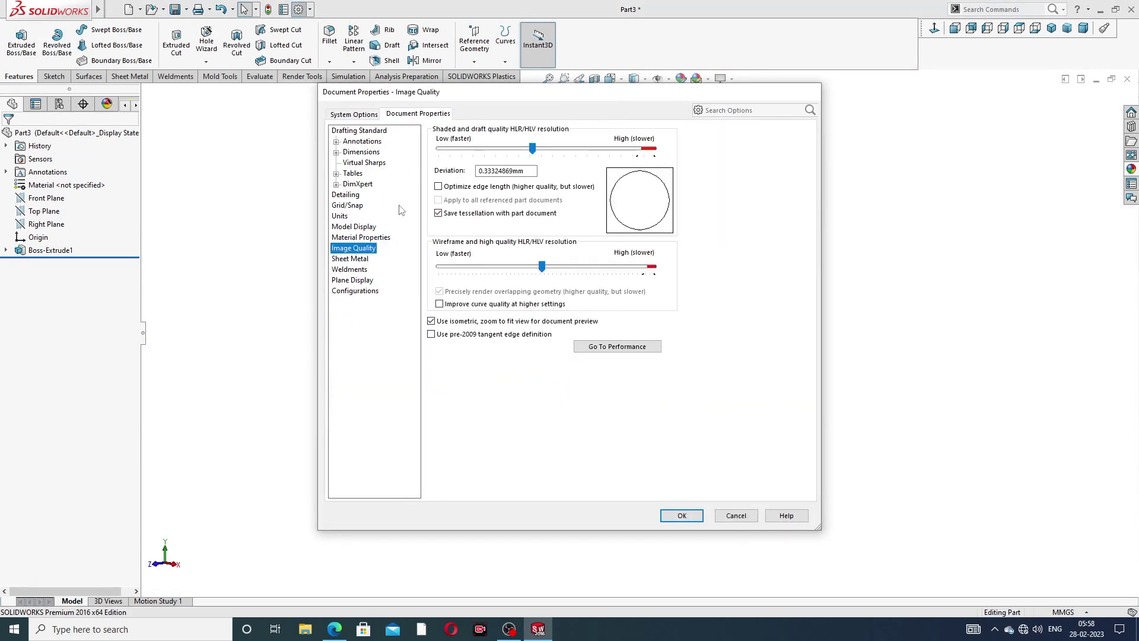
{"action": "left_click_drag", "start_coordinate": [532, 148], "coordinate": [653, 148]}
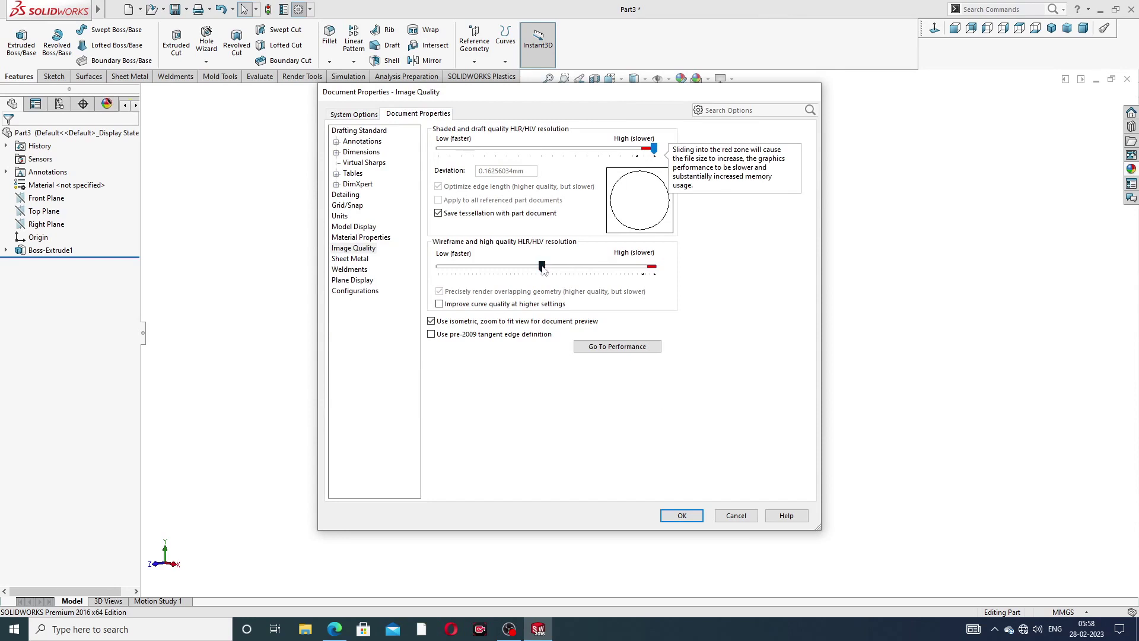
{"action": "left_click_drag", "start_coordinate": [542, 266], "coordinate": [654, 266]}
{"action": "left_click", "coordinate": [682, 516]}
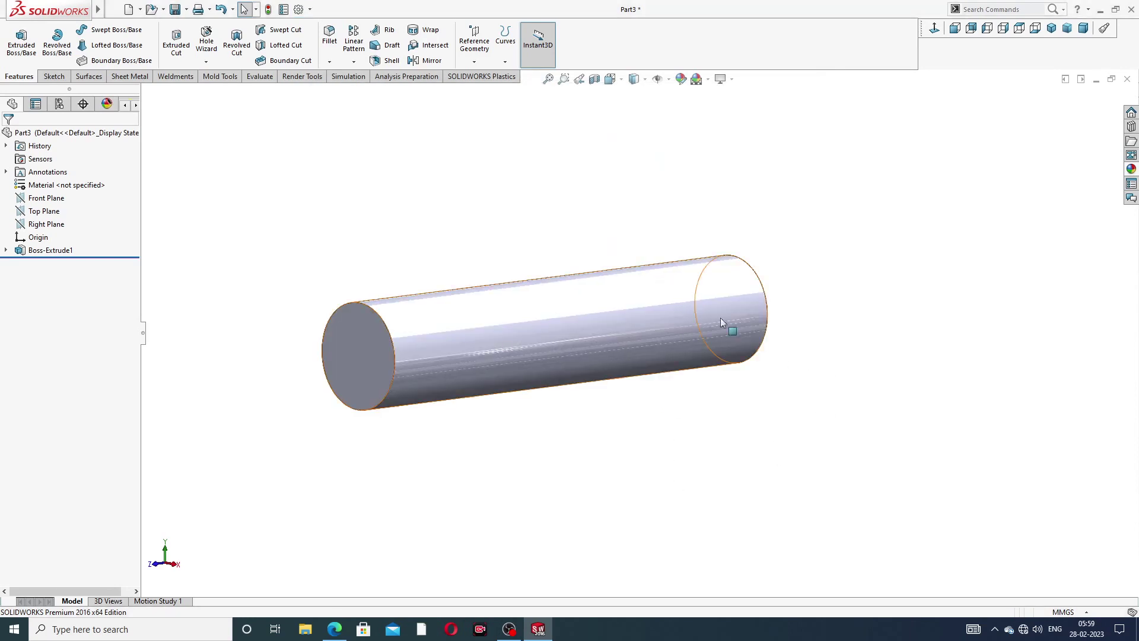
{"action": "middle_click_drag", "start_coordinate": [564, 319], "coordinate": [539, 289]}
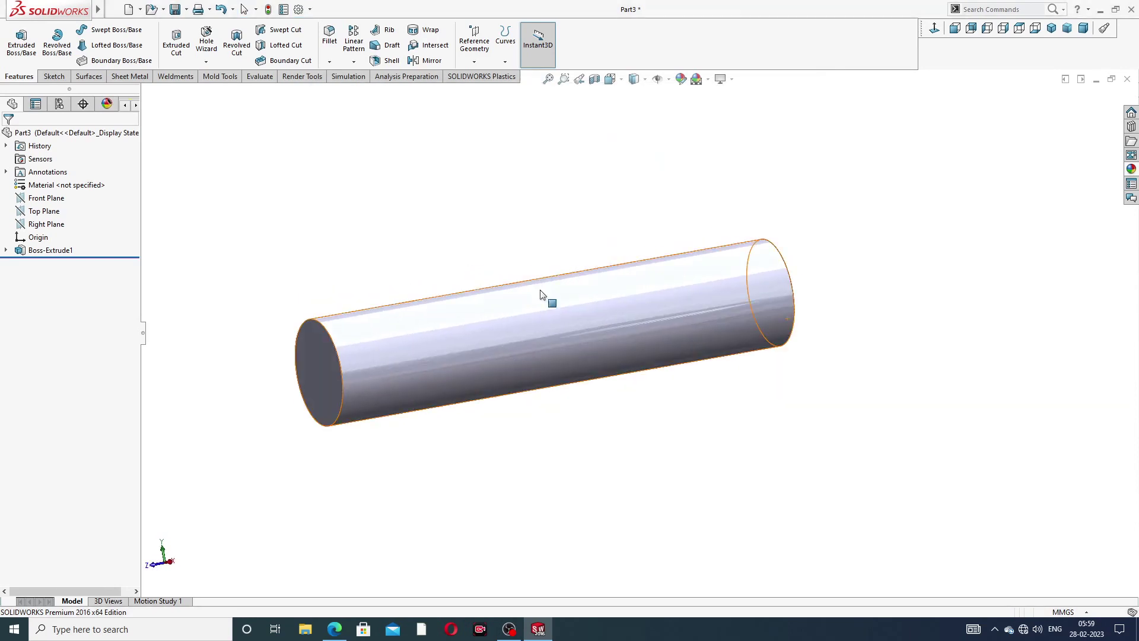
{"action": "scroll", "coordinate": [457, 338], "scroll_direction": "down", "scroll_amount": 2}
{"action": "scroll", "coordinate": [493, 324], "scroll_direction": "up", "scroll_amount": 3}
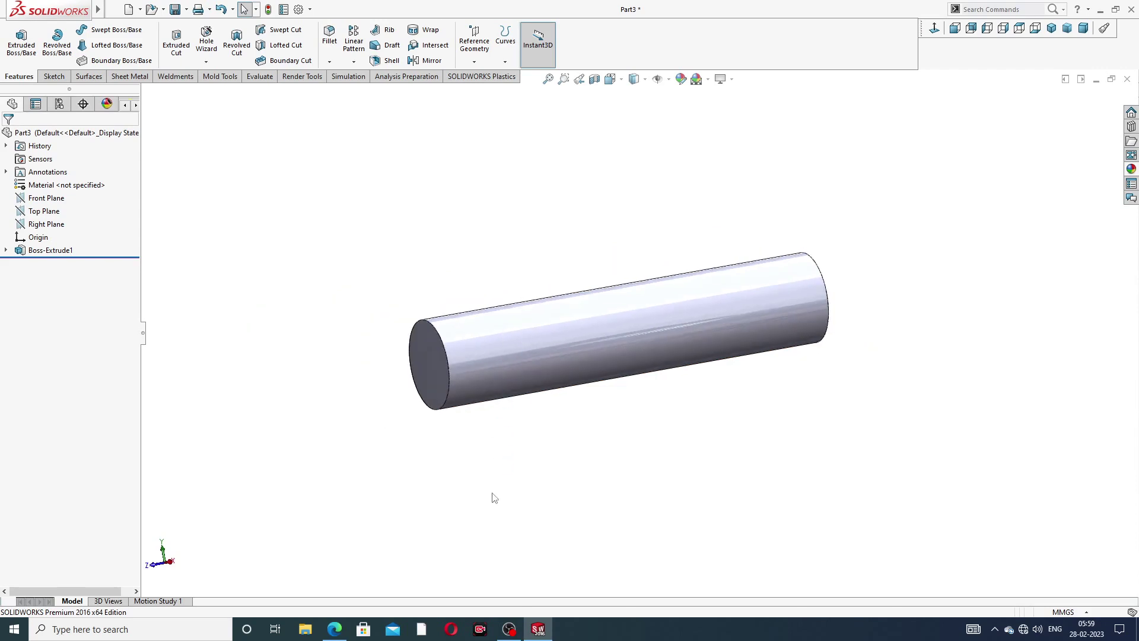
Check the PDF drawing, return to SOLIDWORKS, and start a sketch on the shaft's flat end face in front view
{"action": "left_click", "coordinate": [335, 629]}
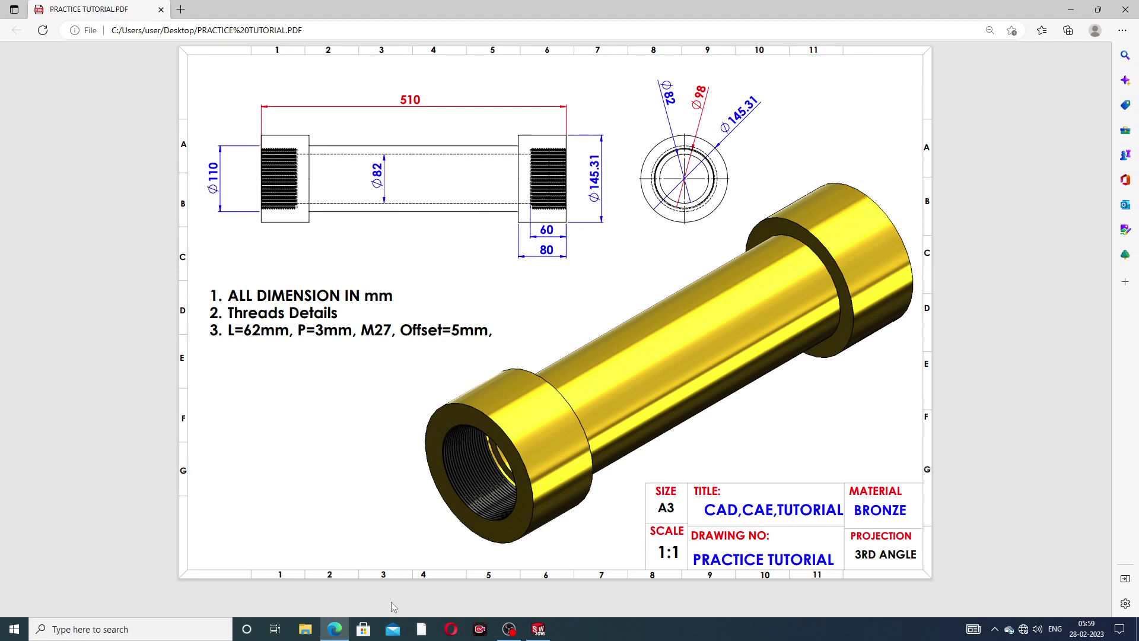
{"action": "left_click", "coordinate": [538, 629]}
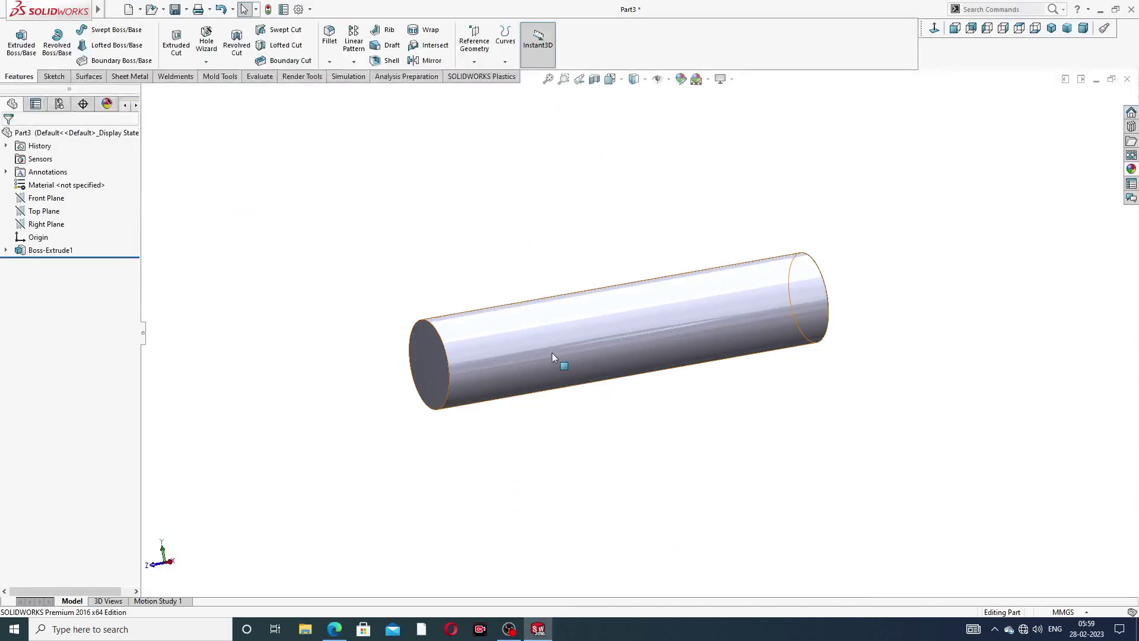
{"action": "middle_click_drag", "start_coordinate": [532, 365], "coordinate": [586, 358]}
{"action": "scroll", "coordinate": [511, 361], "scroll_direction": "down", "scroll_amount": 3}
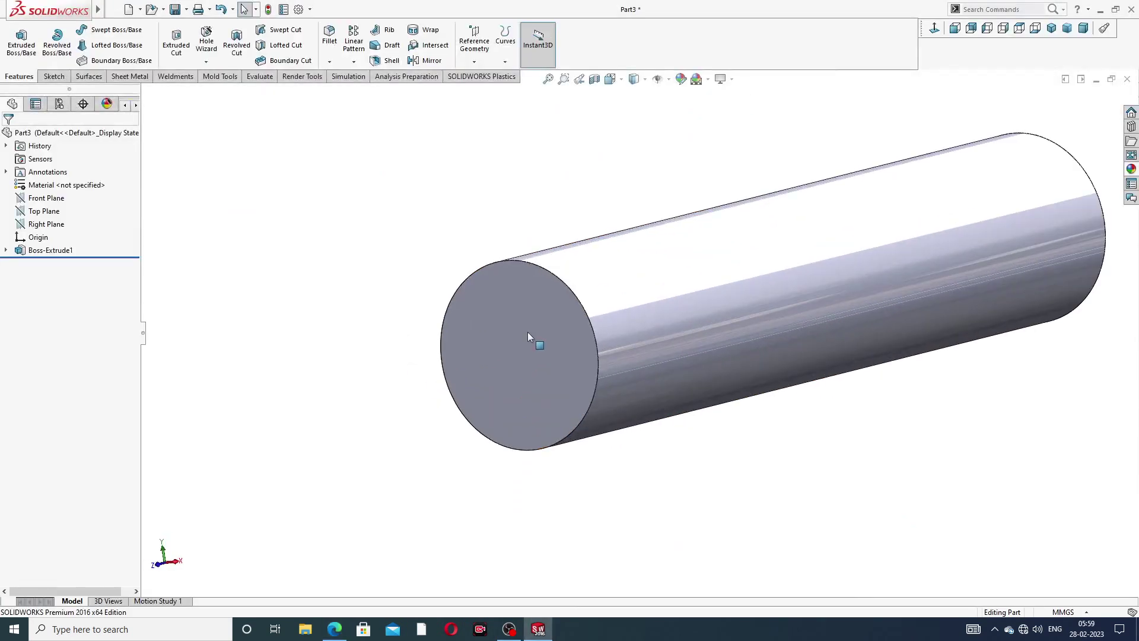
{"action": "left_click", "coordinate": [528, 332]}
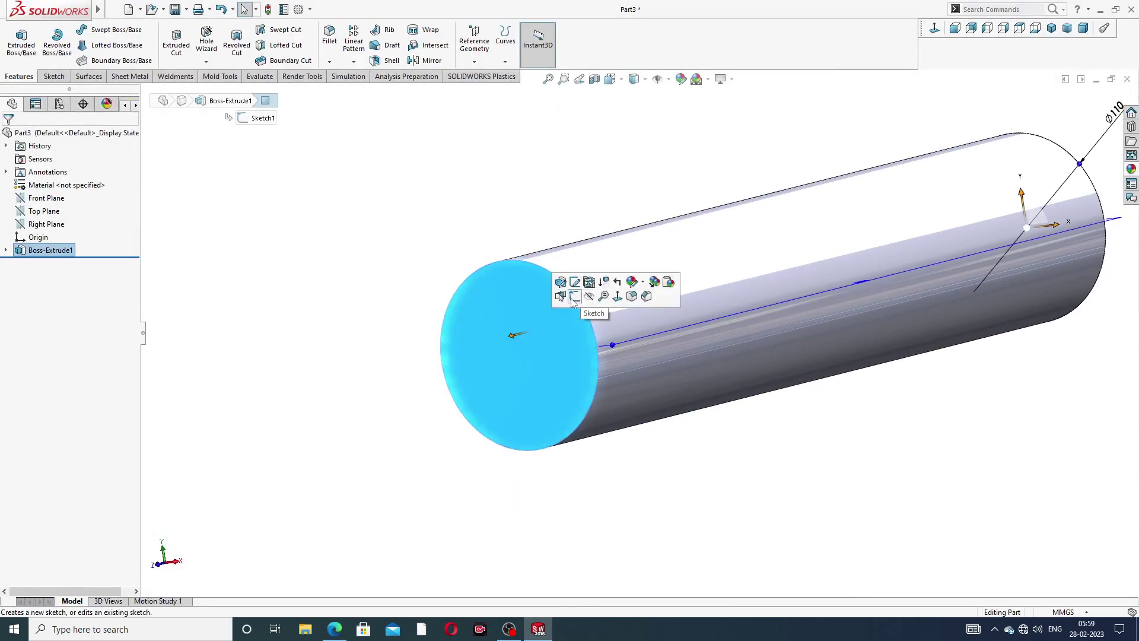
{"action": "left_click", "coordinate": [574, 296]}
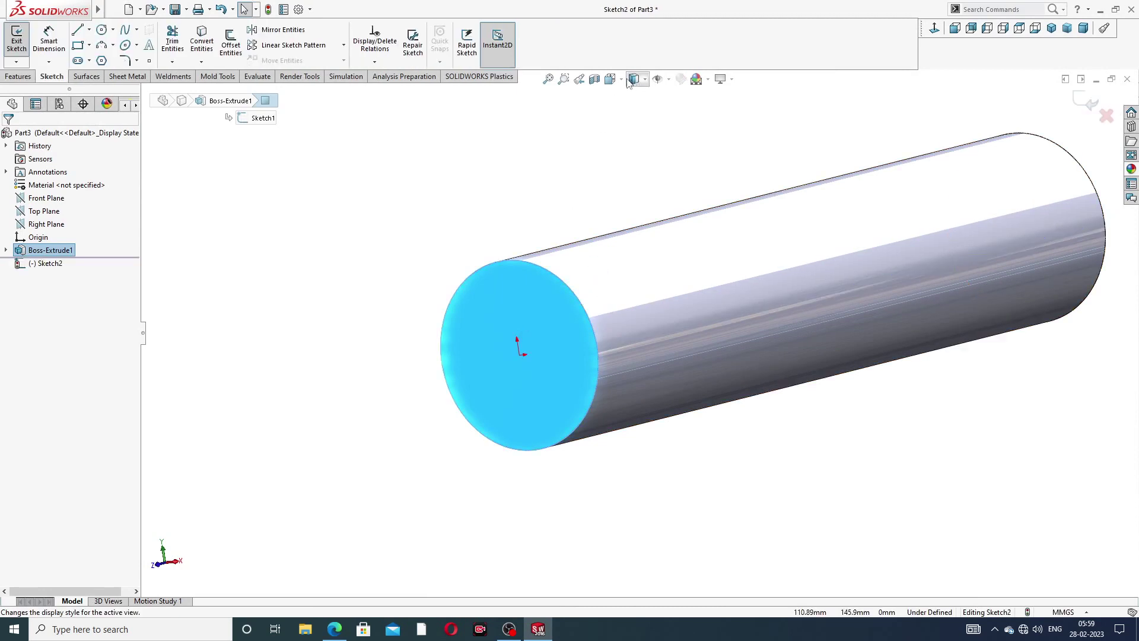
{"action": "left_click", "coordinate": [953, 29]}
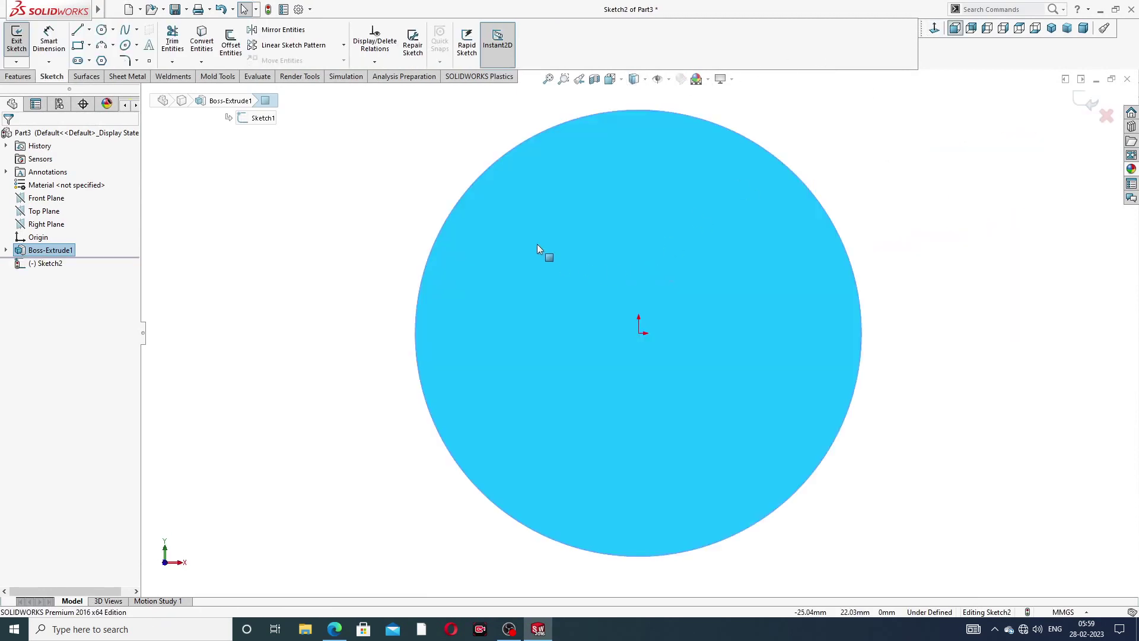
Sketch a circle about 89 mm in diameter centred on the origin, inside the shaft's outer edge
{"action": "left_click", "coordinate": [101, 29]}
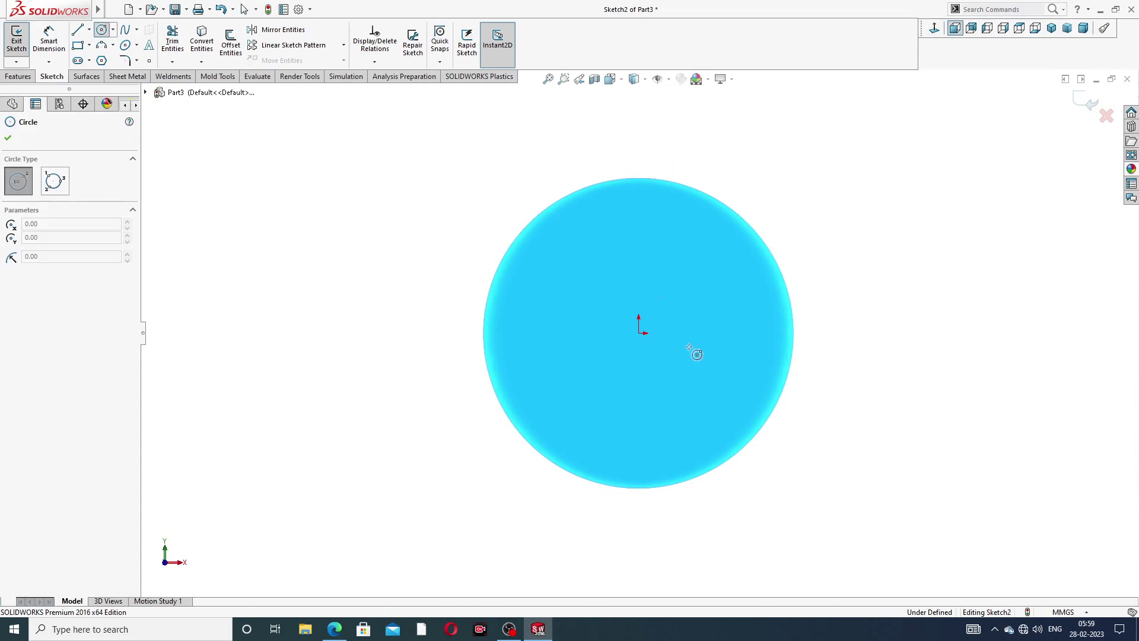
{"action": "left_click", "coordinate": [639, 333]}
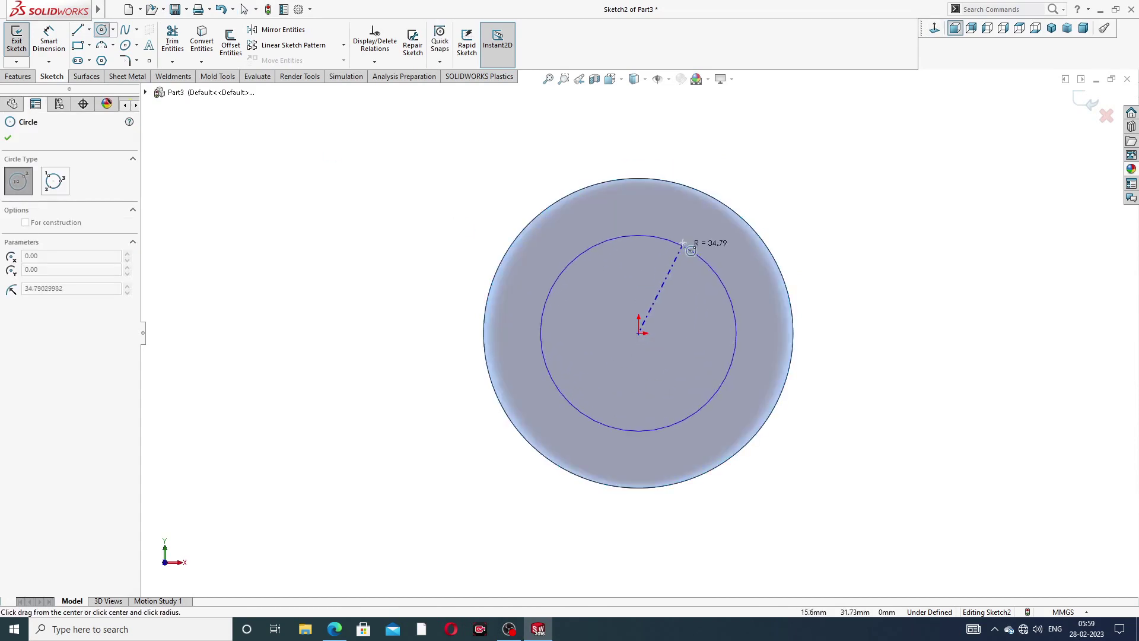
{"action": "left_click", "coordinate": [689, 220]}
{"action": "right_click", "coordinate": [749, 142]}
{"action": "left_click", "coordinate": [777, 148]}
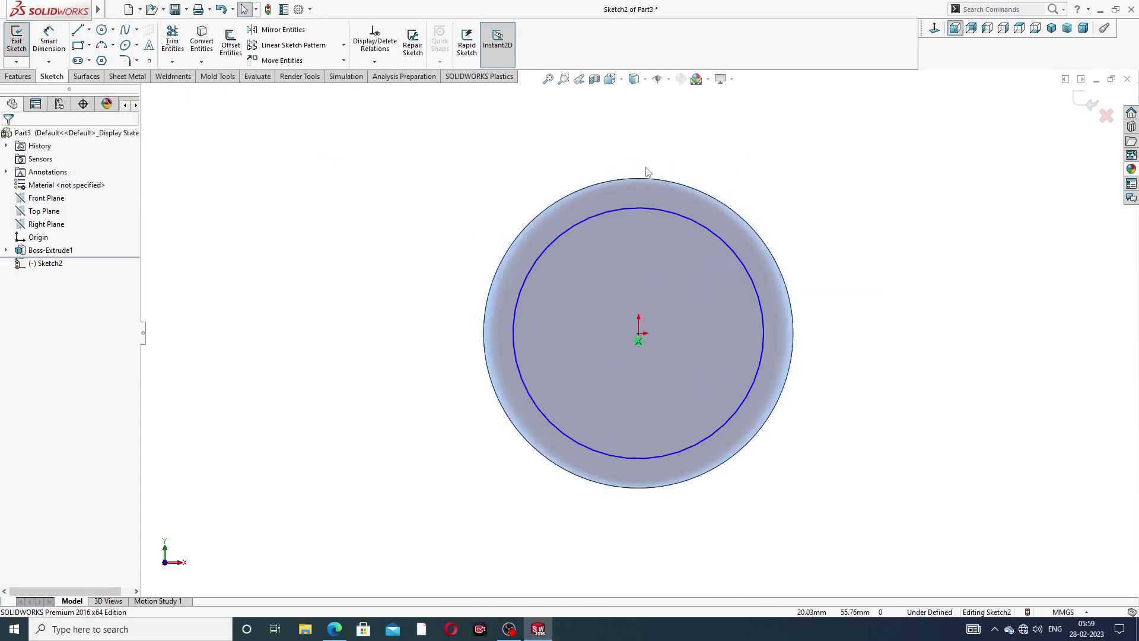
Dimension the inner circle's diameter to 82 mm and end the dimension command
{"action": "left_click", "coordinate": [49, 39]}
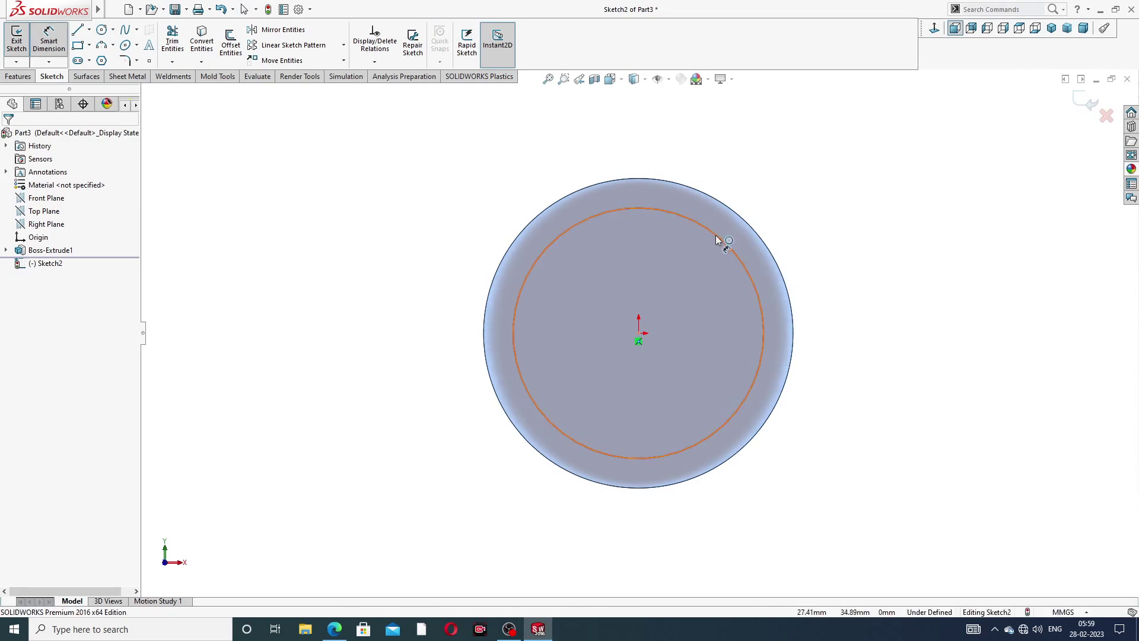
{"action": "left_click", "coordinate": [720, 241]}
{"action": "left_click", "coordinate": [812, 195]}
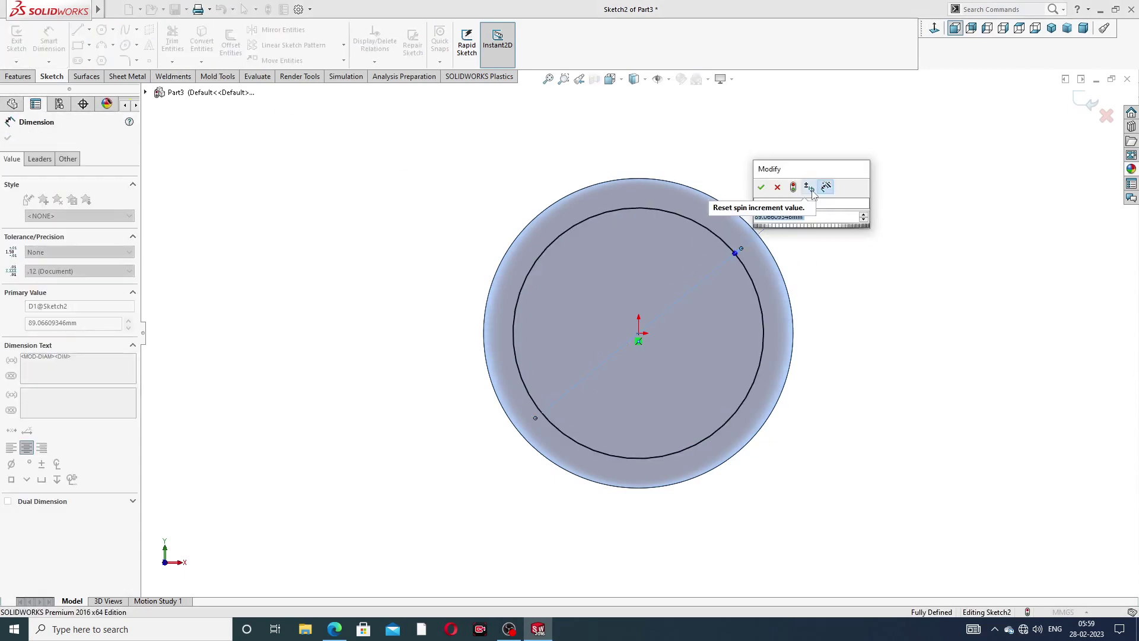
{"action": "type", "text": "82"}
{"action": "key", "text": "Return"}
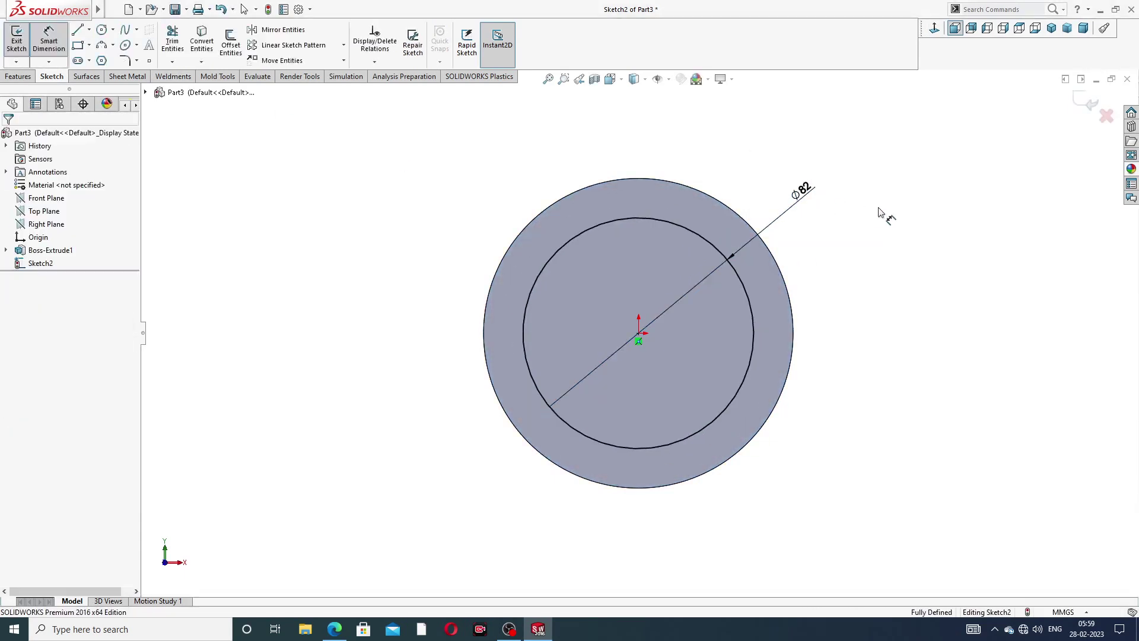
{"action": "right_click", "coordinate": [898, 172]}
{"action": "left_click", "coordinate": [925, 178]}
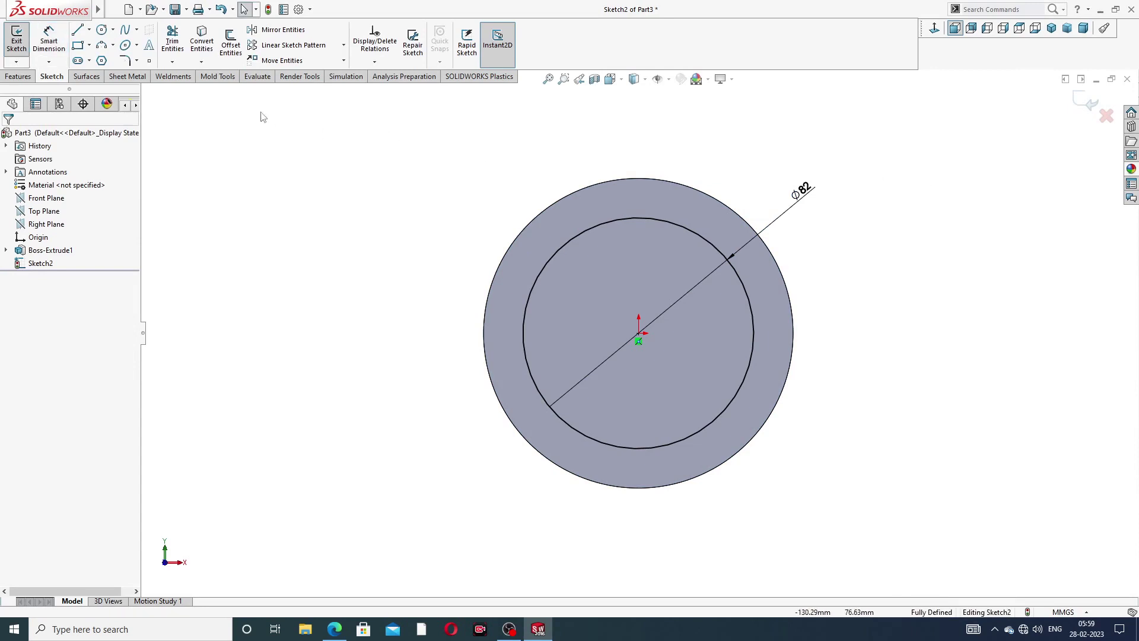
Cut-extrude the 82 mm circle as a blind cut 510 mm deep to bore through the whole shaft
{"action": "left_click", "coordinate": [19, 76]}
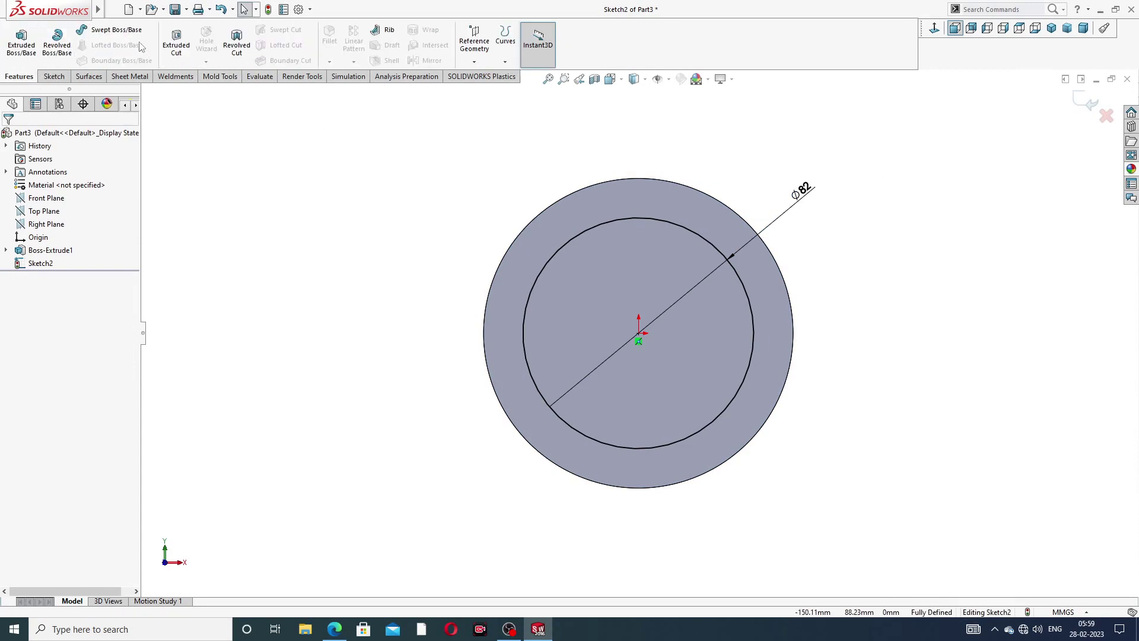
{"action": "left_click", "coordinate": [176, 43]}
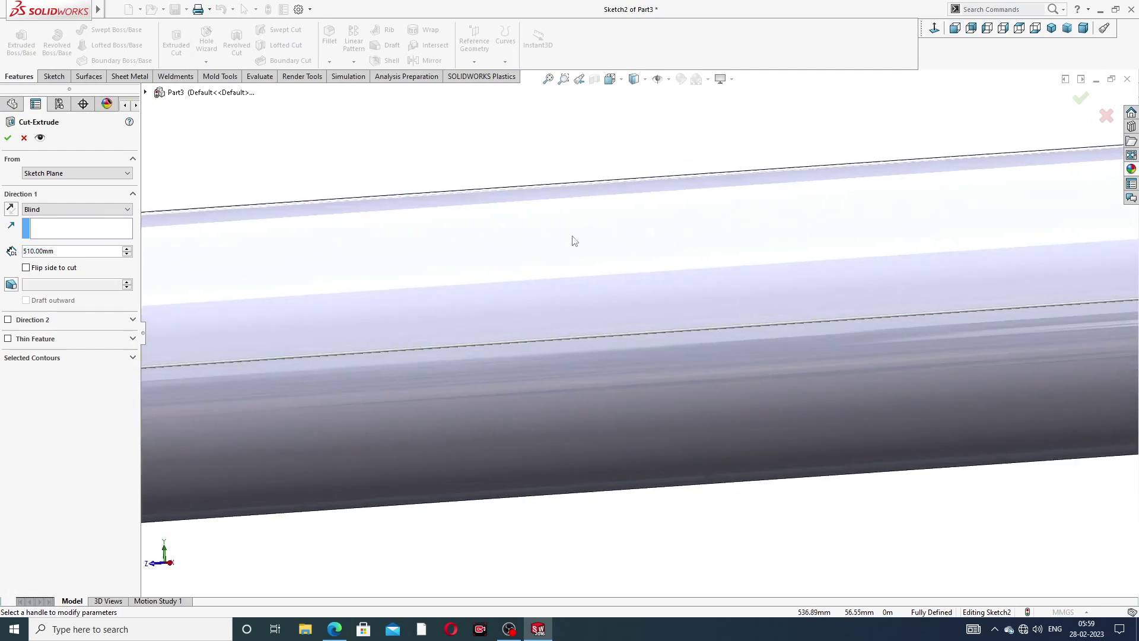
{"action": "left_click", "coordinate": [8, 138]}
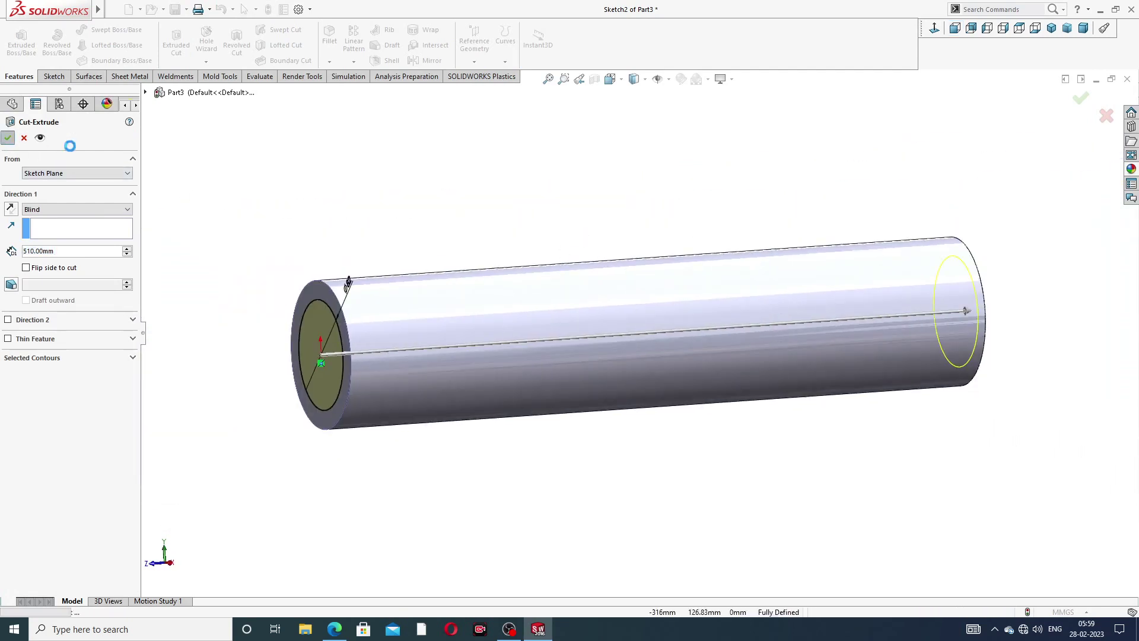
{"action": "middle_click_drag", "start_coordinate": [398, 248], "coordinate": [491, 239]}
{"action": "scroll", "coordinate": [503, 235], "scroll_direction": "up", "scroll_amount": 3}
{"action": "scroll", "coordinate": [605, 284], "scroll_direction": "down", "scroll_amount": 3}
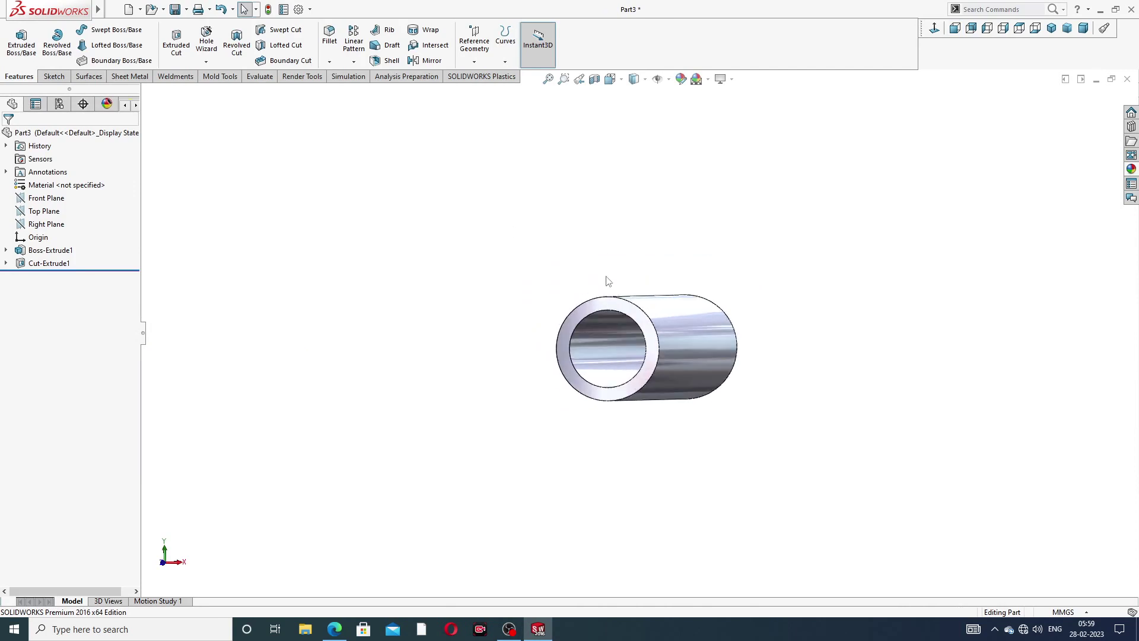
Start a sketch on the pipe's ring-shaped end face and sketch a circle about 152 mm in diameter centred on the origin
{"action": "left_click", "coordinate": [604, 314]}
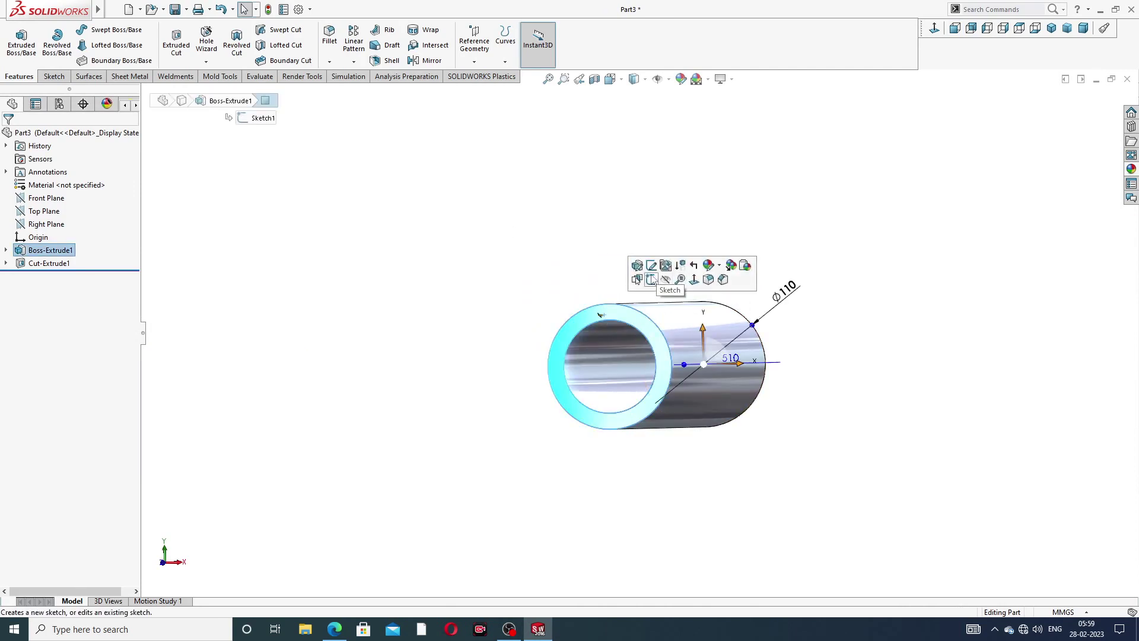
{"action": "left_click", "coordinate": [651, 279]}
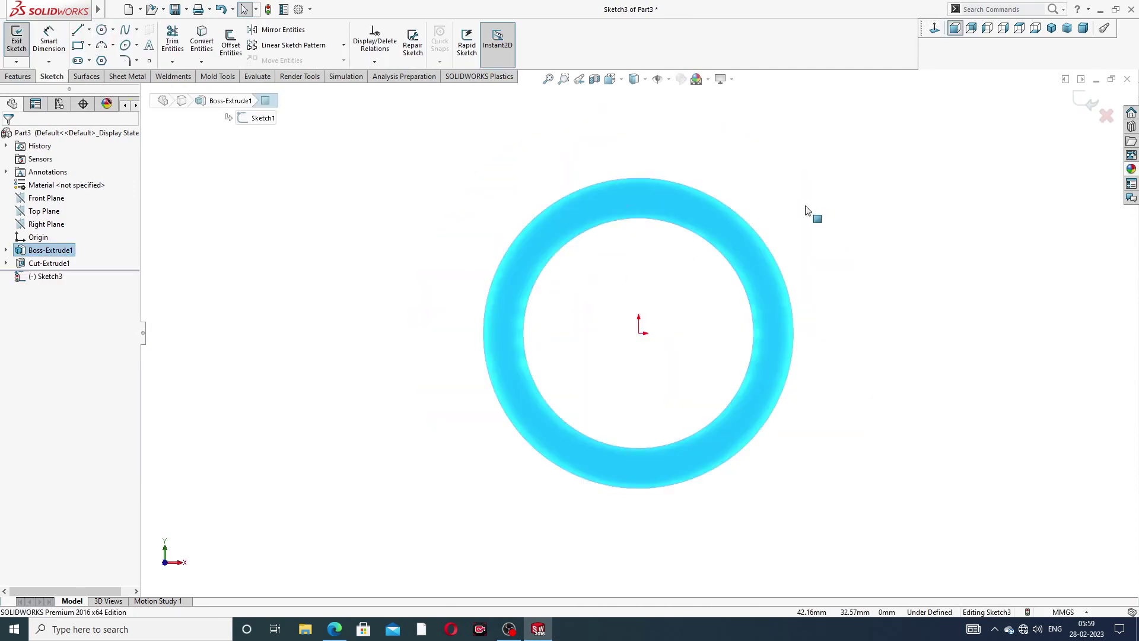
{"action": "left_click", "coordinate": [102, 30]}
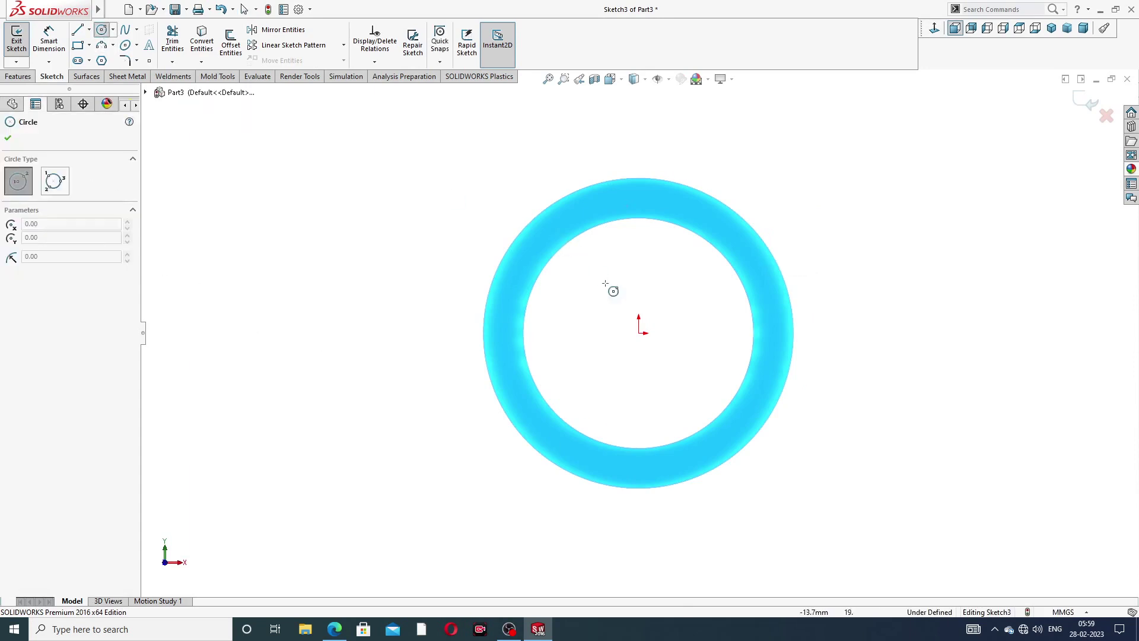
{"action": "left_click", "coordinate": [638, 332]}
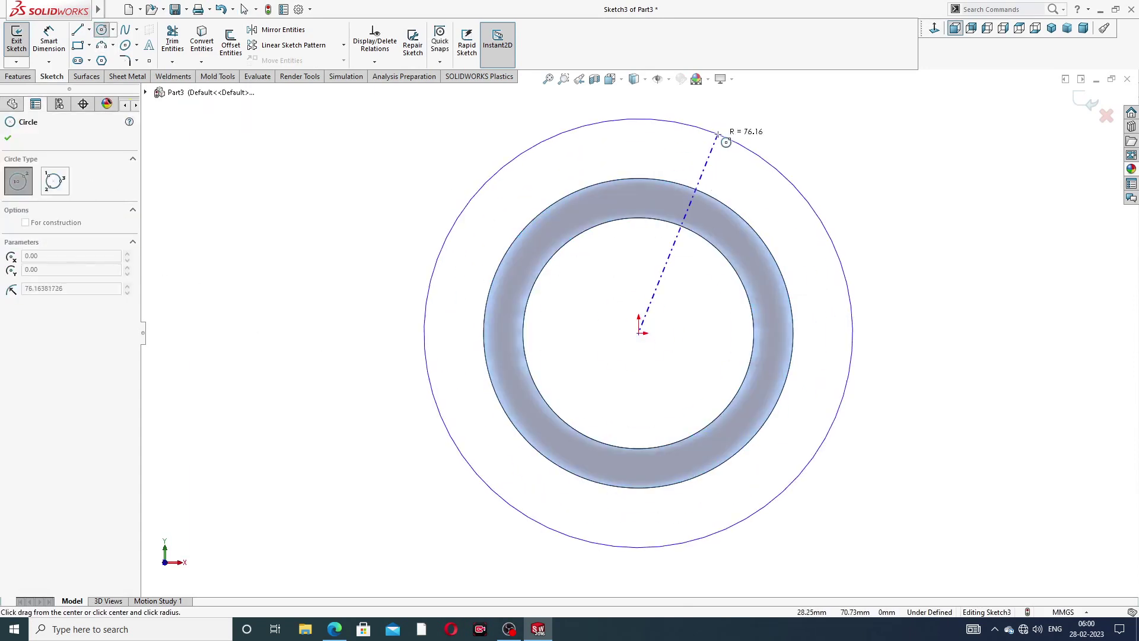
{"action": "left_click", "coordinate": [728, 139]}
{"action": "right_click", "coordinate": [772, 117]}
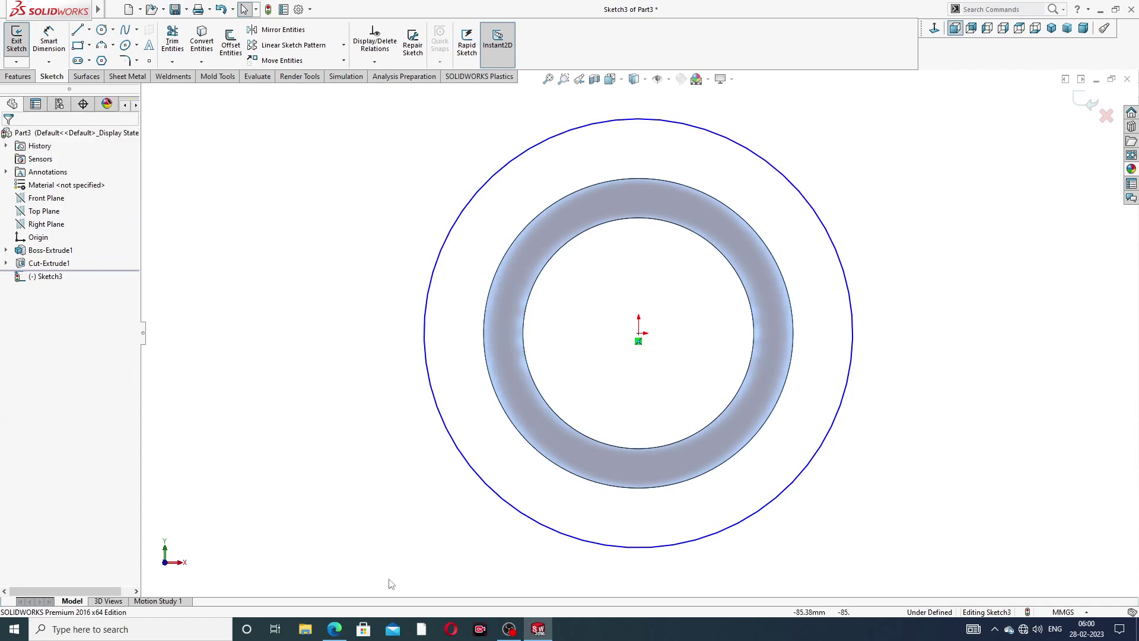
Check the collar diameter in the PRACTICE TUTORIAL drawing, dimension the outer circle's diameter to 145.3 mm and end the dimension command
{"action": "left_click", "coordinate": [335, 629]}
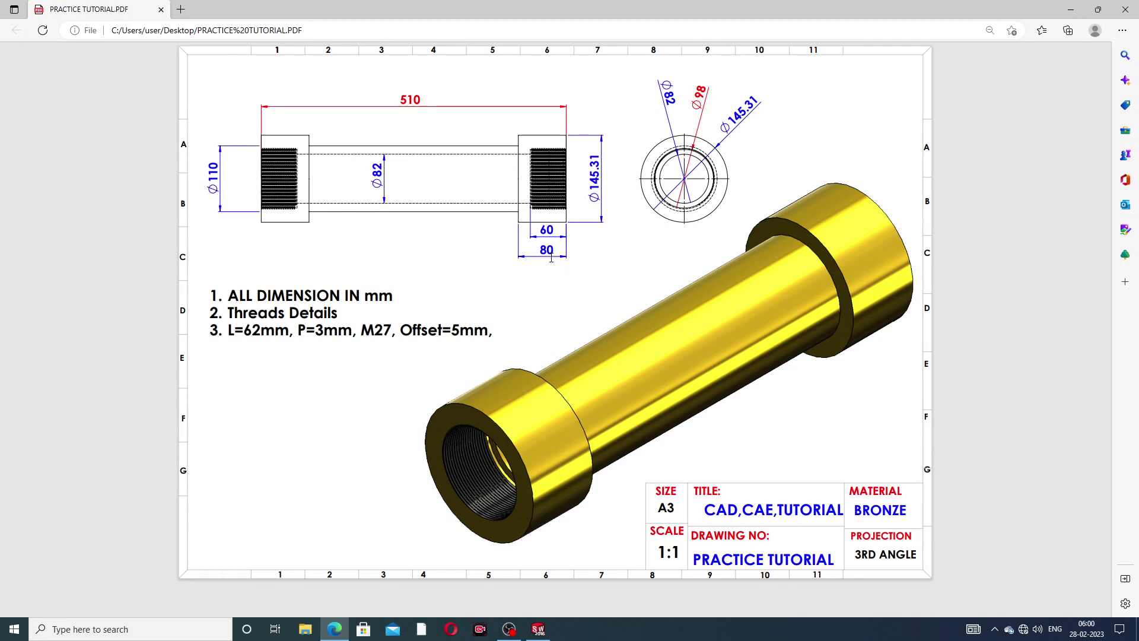
{"action": "left_click", "coordinate": [335, 629]}
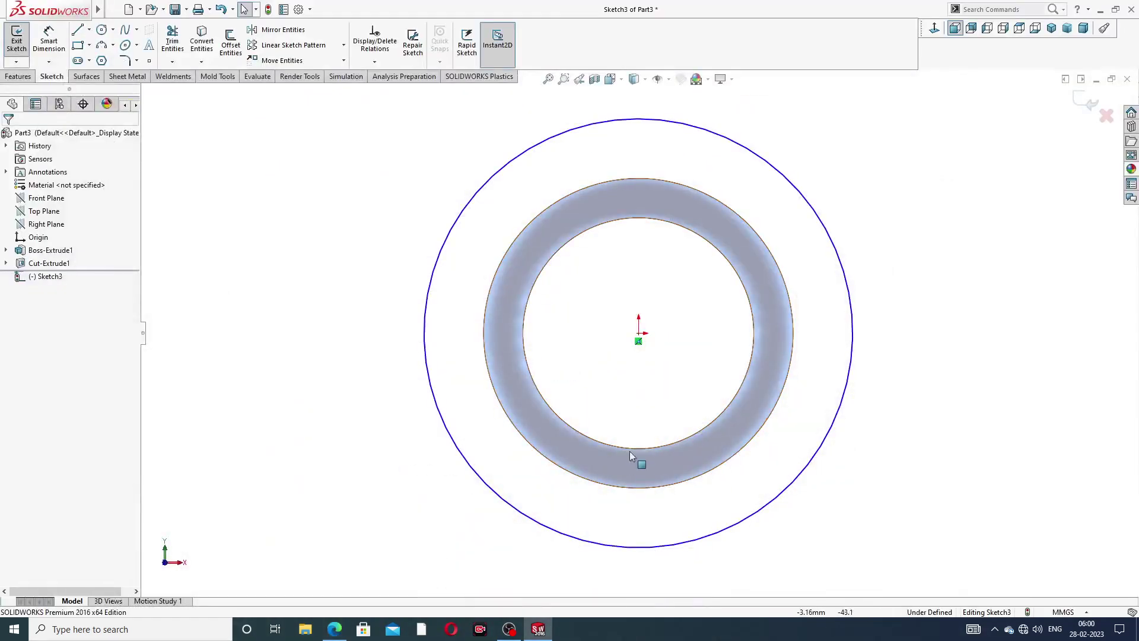
{"action": "left_click", "coordinate": [49, 40]}
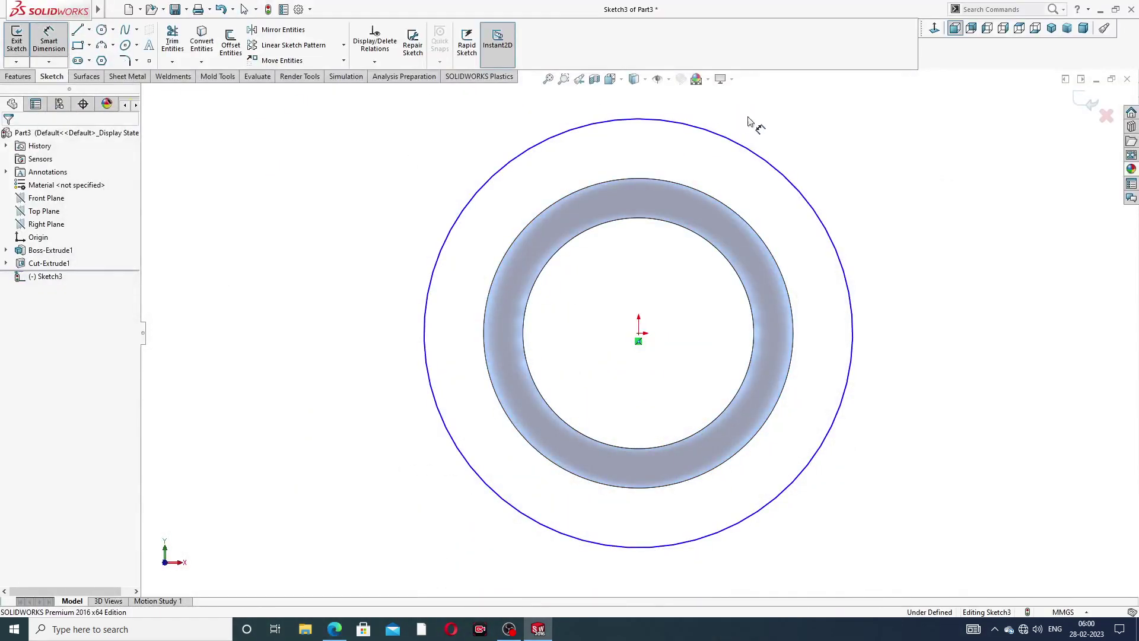
{"action": "left_click", "coordinate": [764, 162]}
{"action": "left_click", "coordinate": [824, 122]}
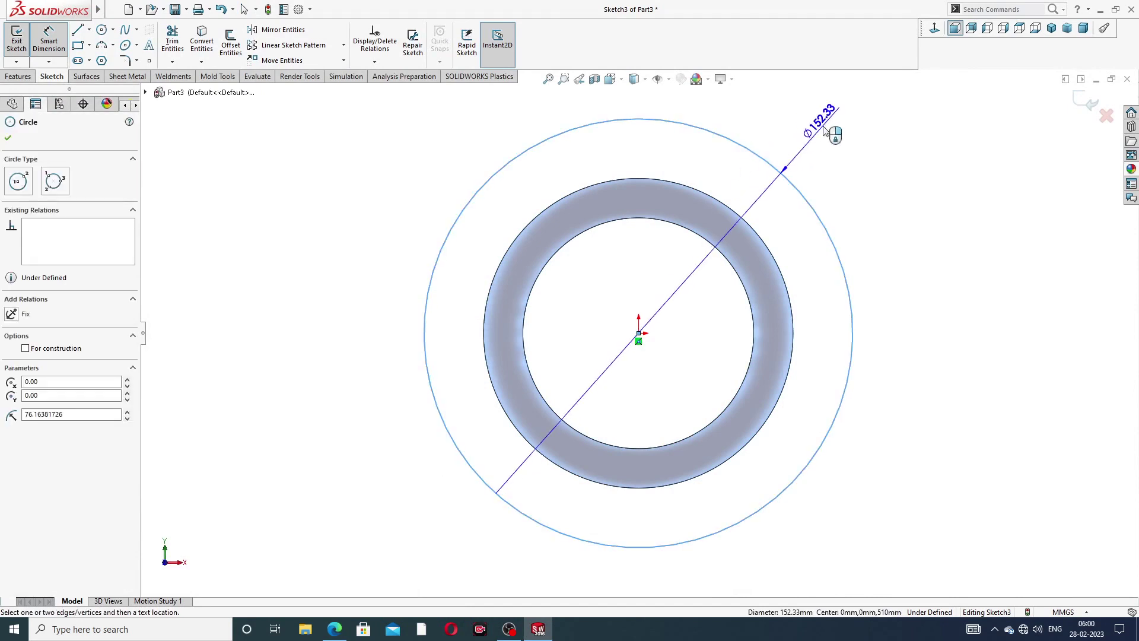
{"action": "type", "text": "14"}
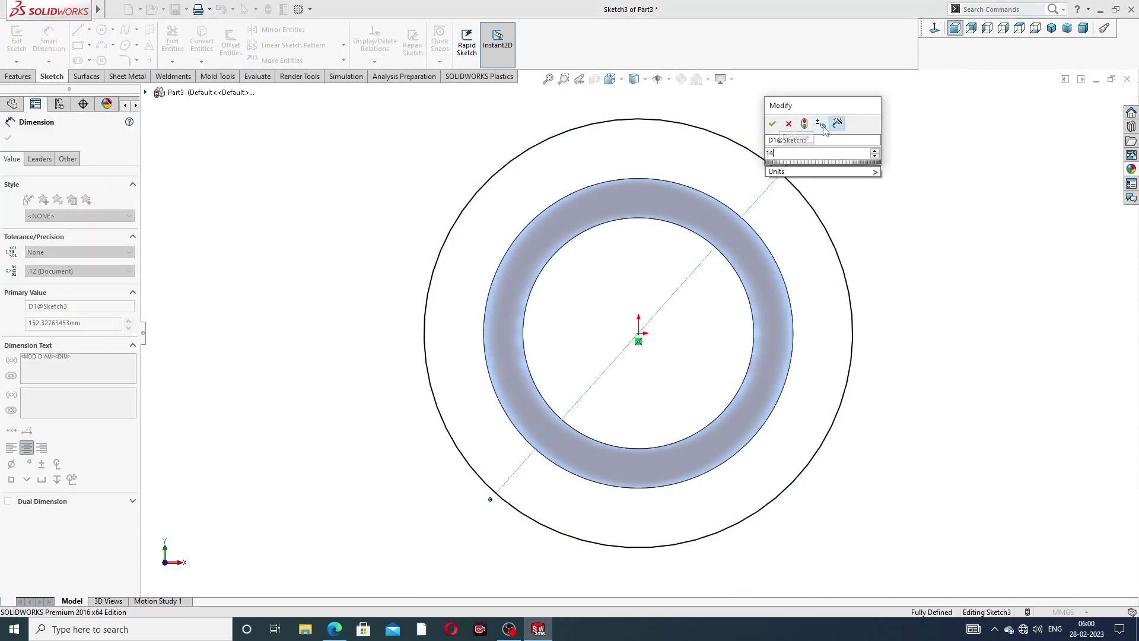
{"action": "type", "text": "5.3"}
{"action": "key", "text": "Return"}
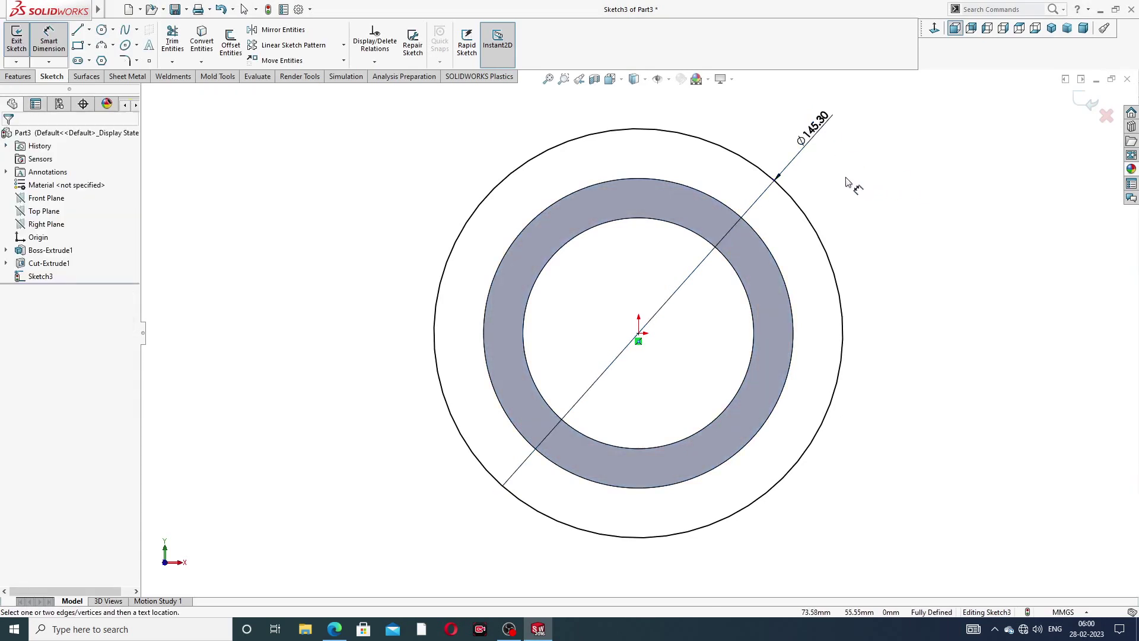
{"action": "right_click", "coordinate": [857, 176]}
{"action": "left_click", "coordinate": [888, 176]}
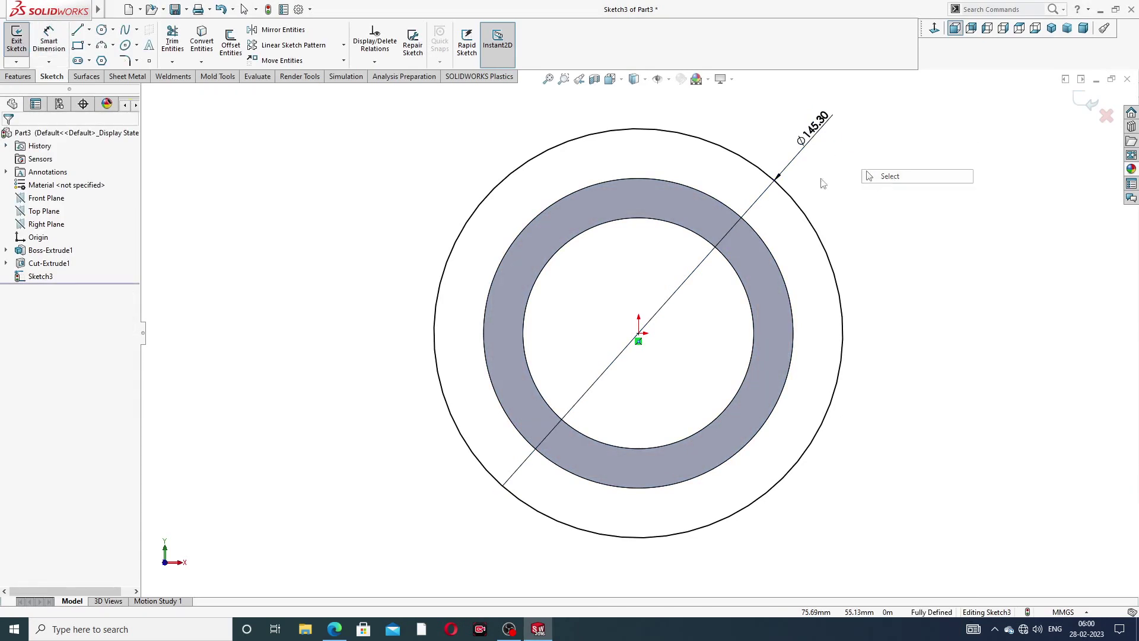
{"action": "left_click", "coordinate": [691, 189]}
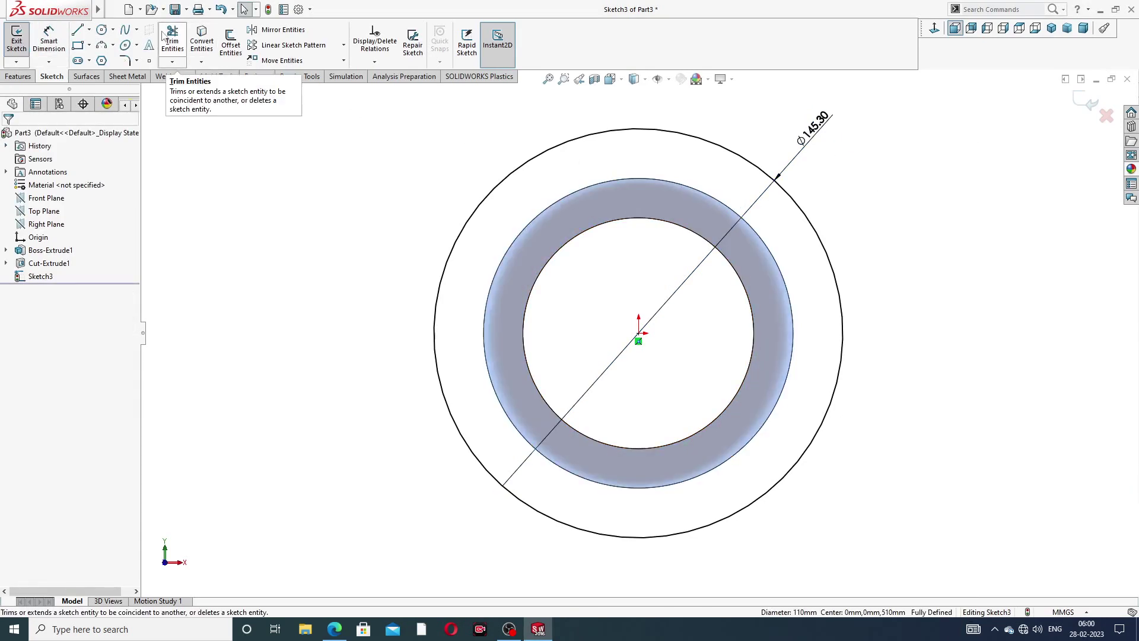
{"action": "left_click", "coordinate": [209, 46]}
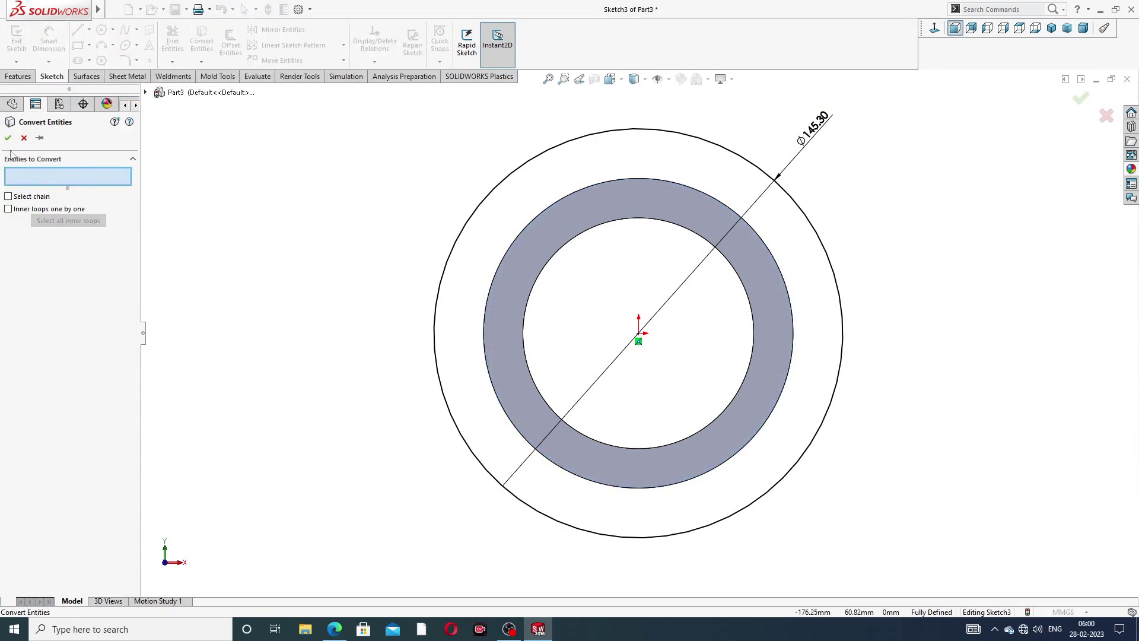
{"action": "left_click", "coordinate": [8, 139]}
Convert the shaft's outer circular edge on the end face into a sketch circle
{"action": "key", "text": "ctrl+7"}
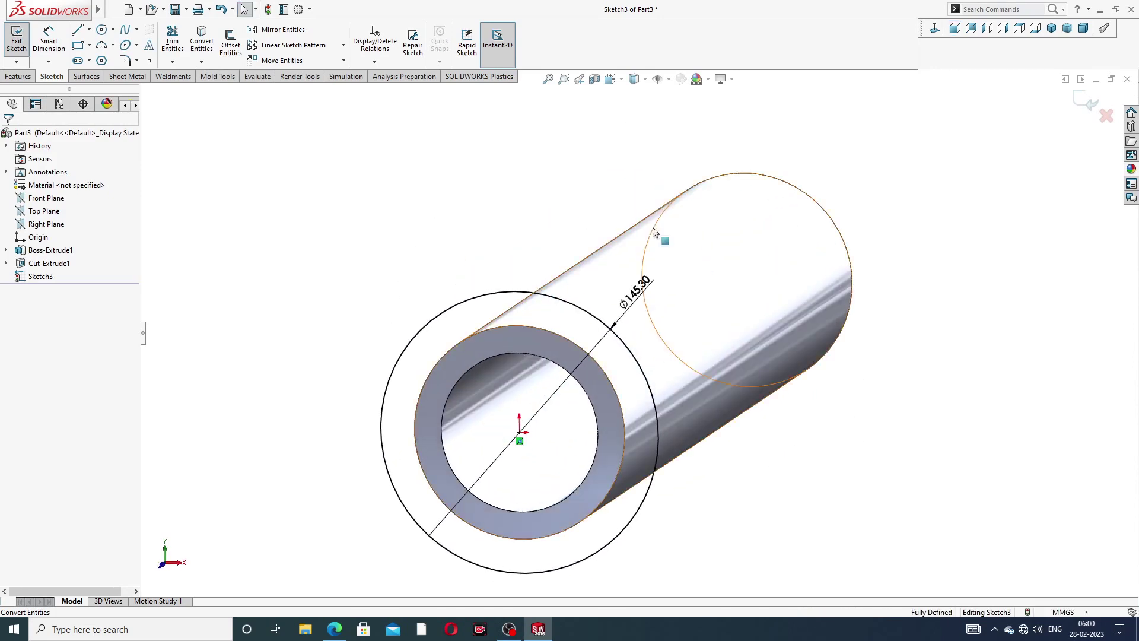
{"action": "left_click", "coordinate": [543, 329]}
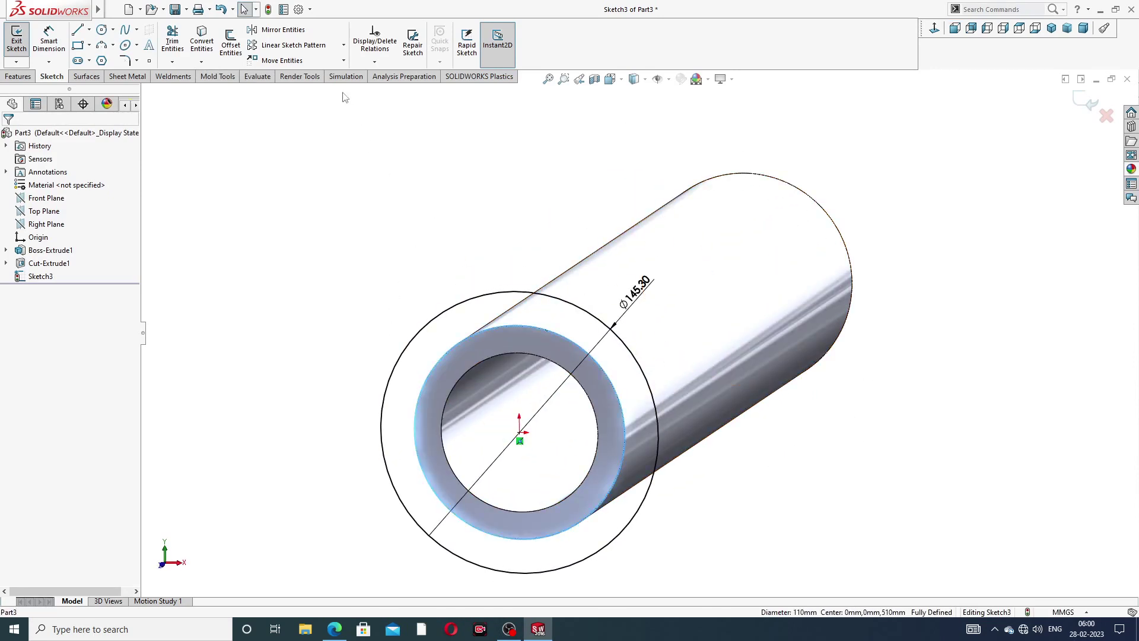
{"action": "left_click", "coordinate": [204, 47]}
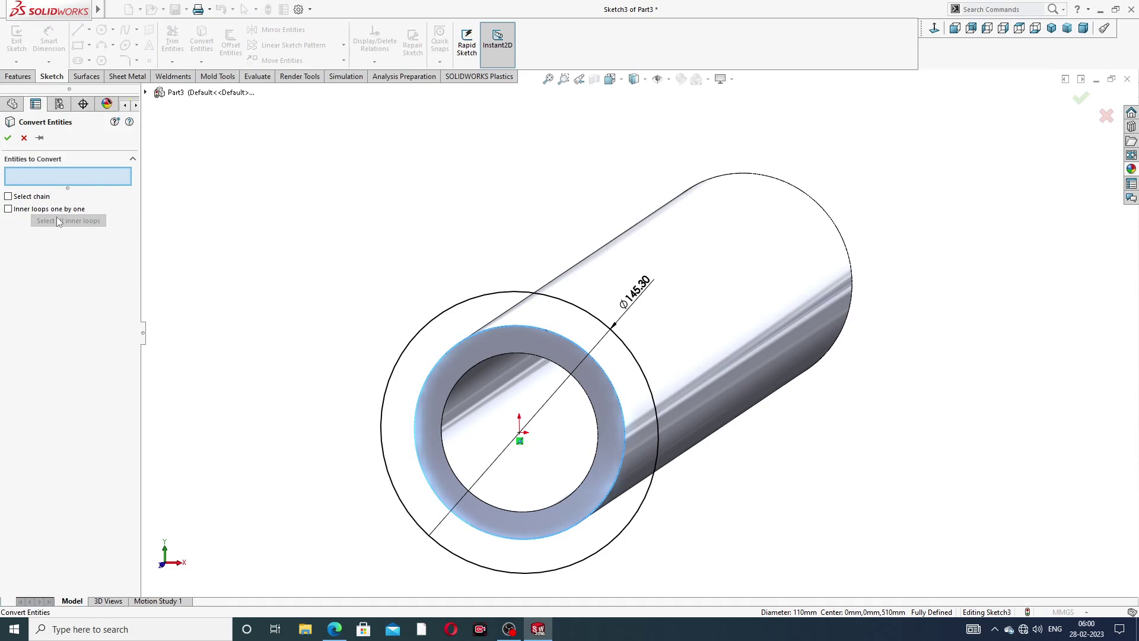
{"action": "left_click", "coordinate": [537, 330]}
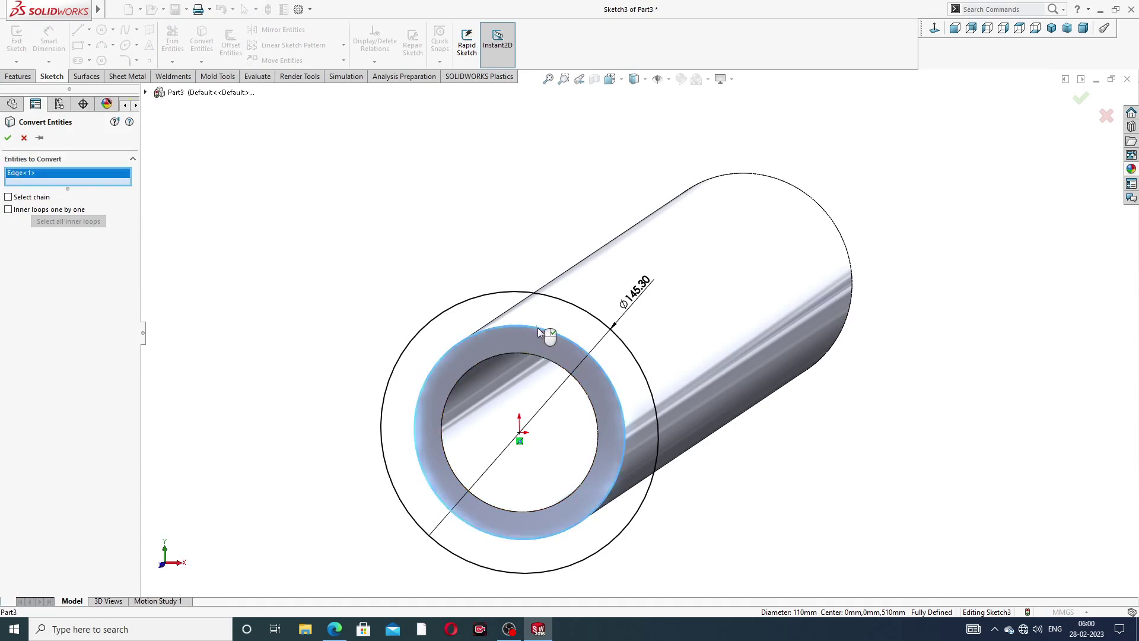
{"action": "left_click", "coordinate": [7, 138]}
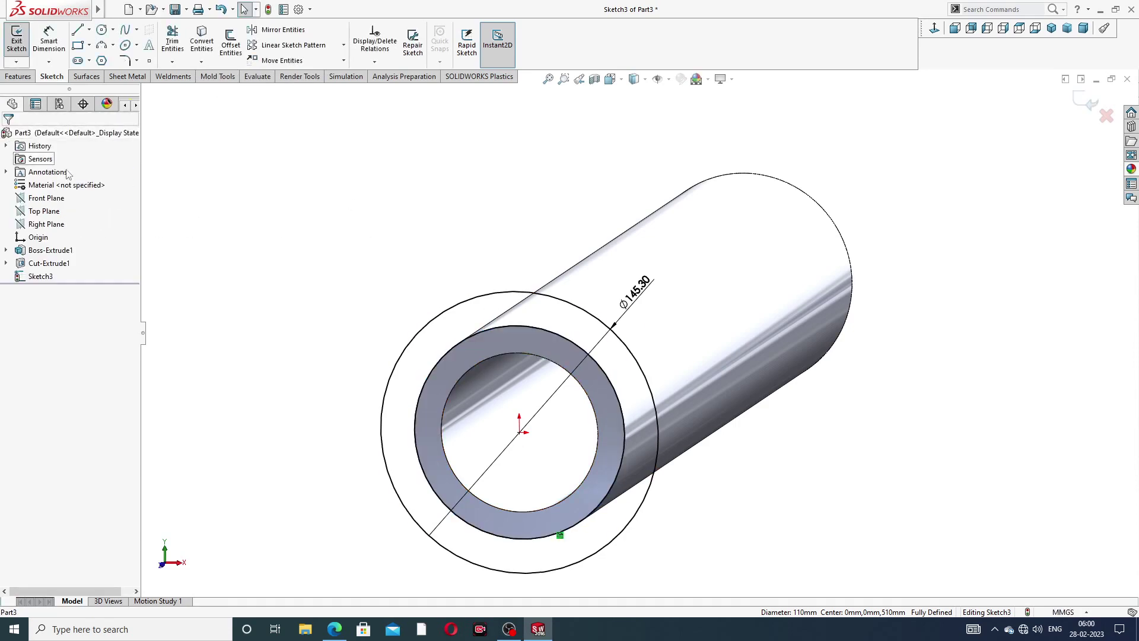
Extrude the ring between the two circles as an 80 mm blind boss, reversed to run back along the shaft and merged with it
{"action": "middle_click_drag", "start_coordinate": [500, 295], "coordinate": [160, 173]}
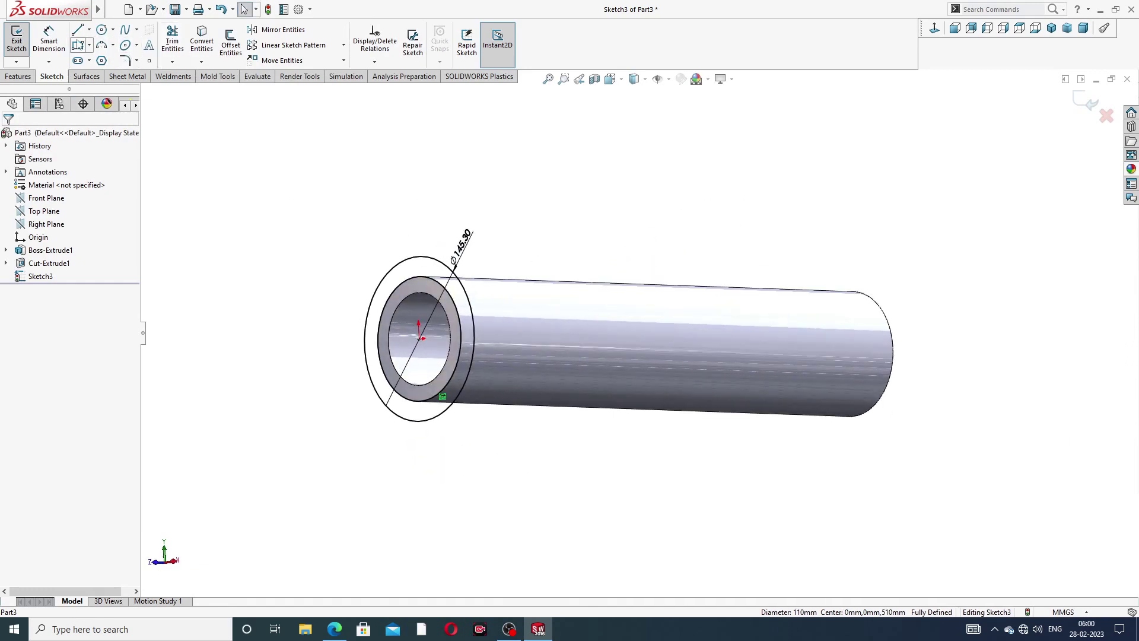
{"action": "left_click", "coordinate": [19, 77]}
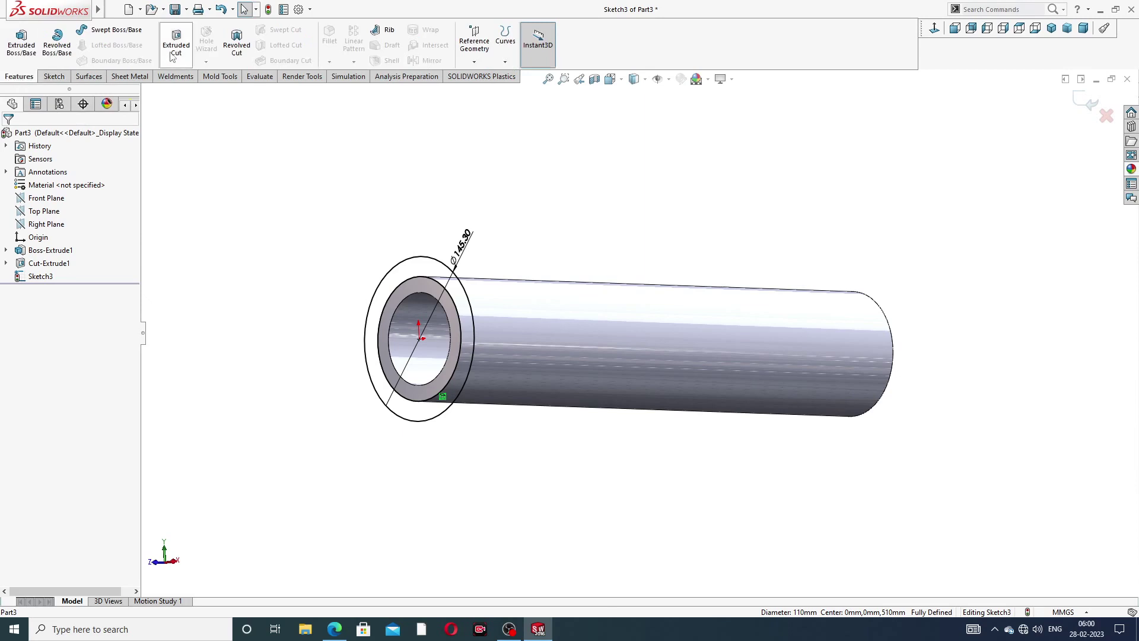
{"action": "left_click", "coordinate": [34, 51]}
{"action": "middle_click_drag", "start_coordinate": [399, 211], "coordinate": [407, 248]}
{"action": "scroll", "coordinate": [434, 233], "scroll_direction": "up", "scroll_amount": 3}
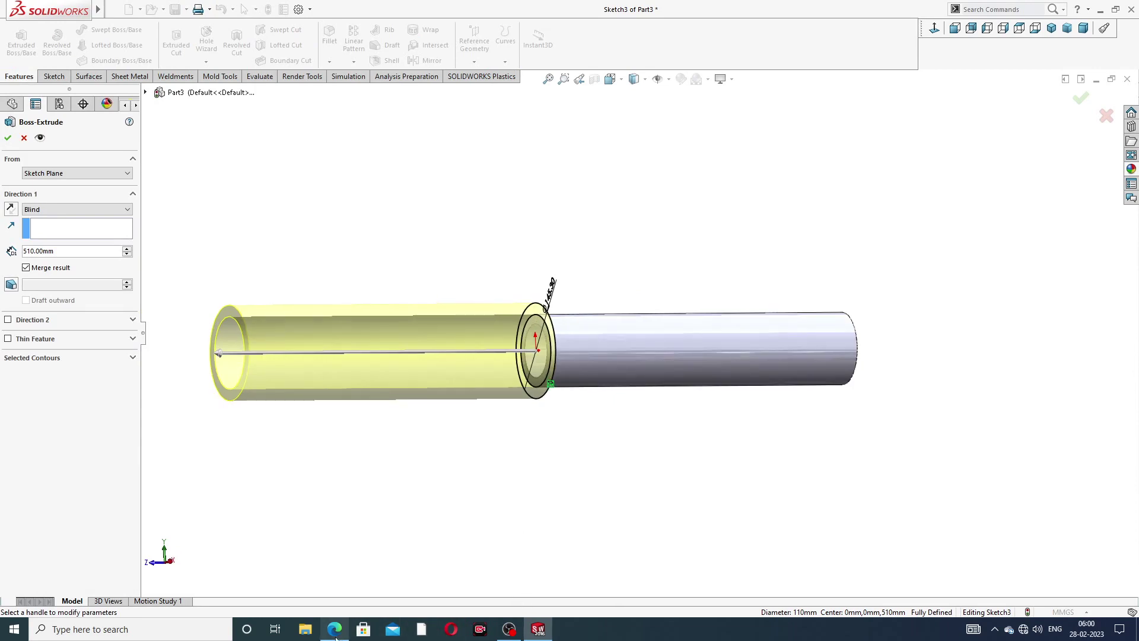
{"action": "left_click", "coordinate": [334, 629]}
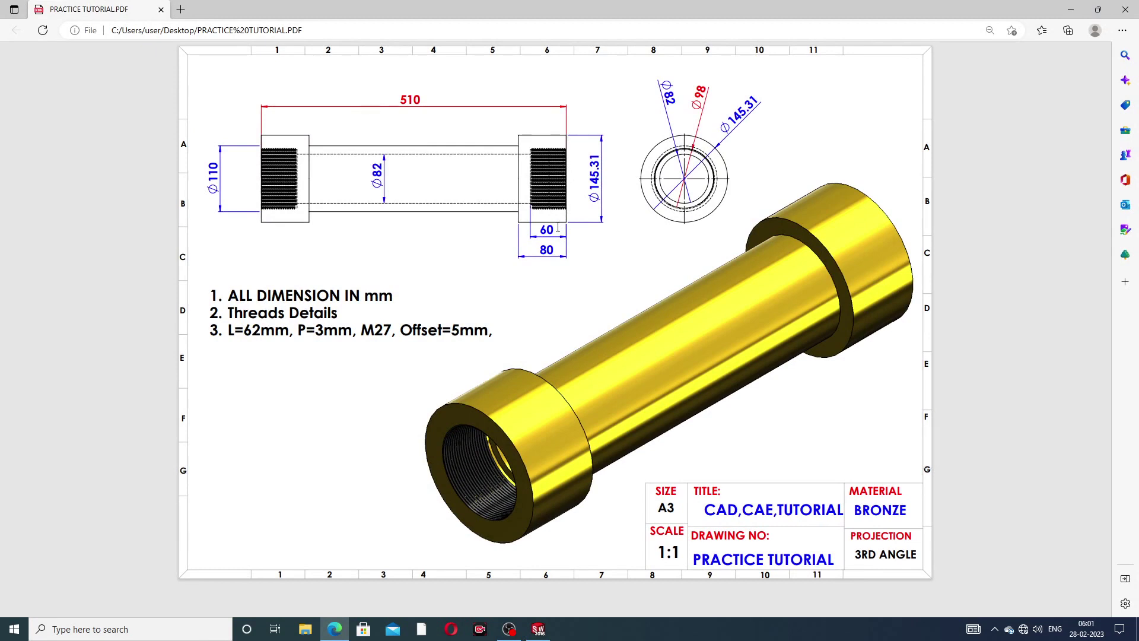
{"action": "left_click", "coordinate": [343, 623]}
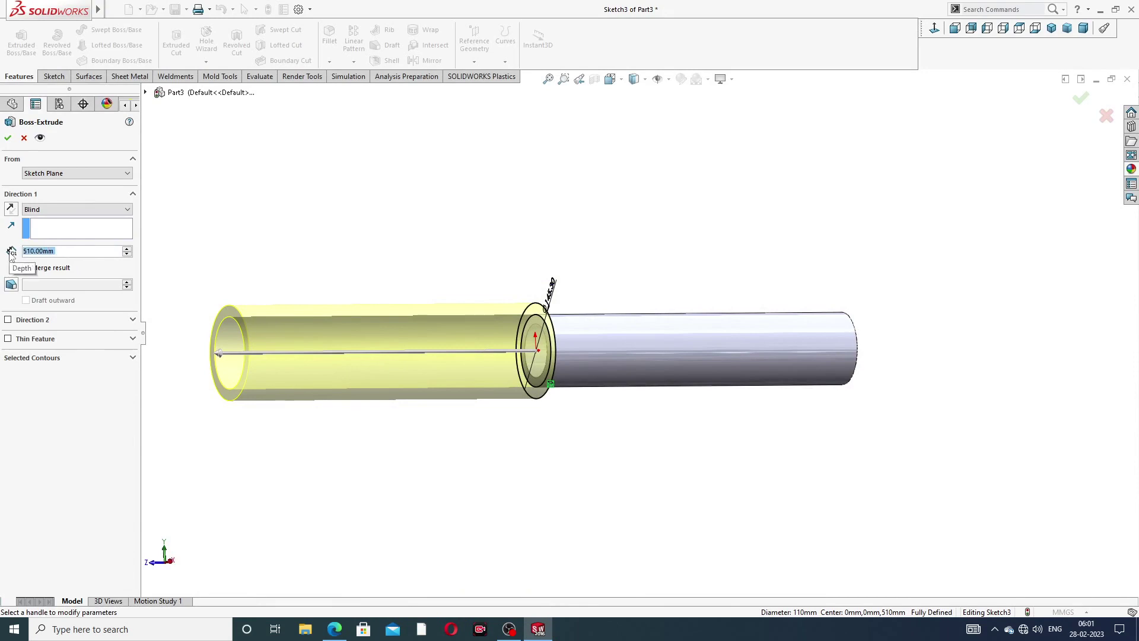
{"action": "type", "text": "80"}
{"action": "key", "text": "Return"}
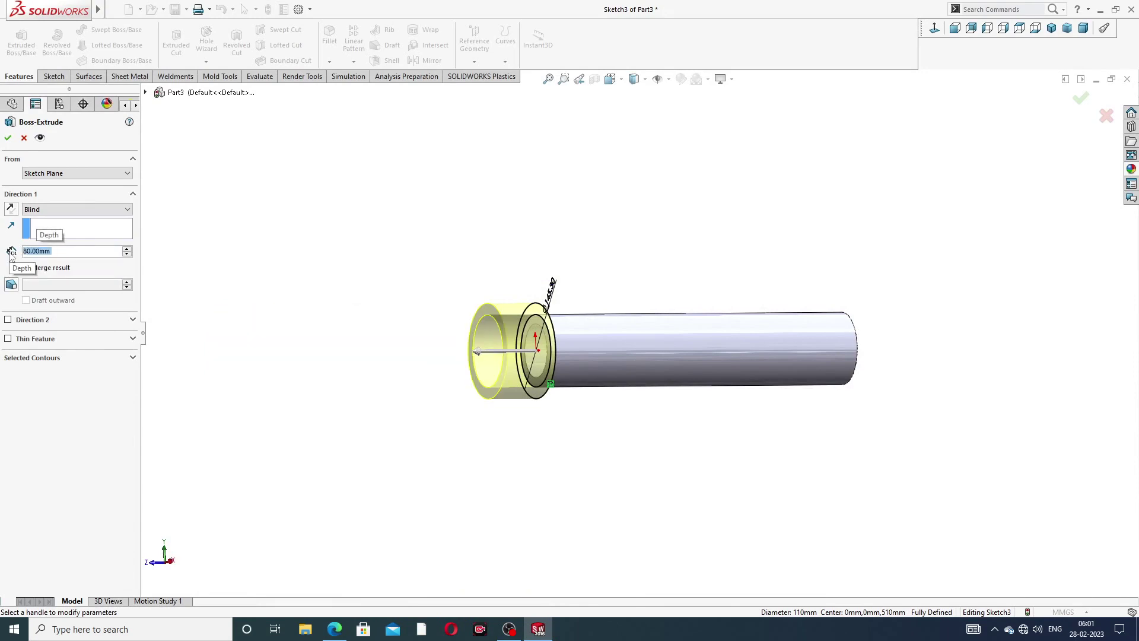
{"action": "left_click", "coordinate": [11, 208]}
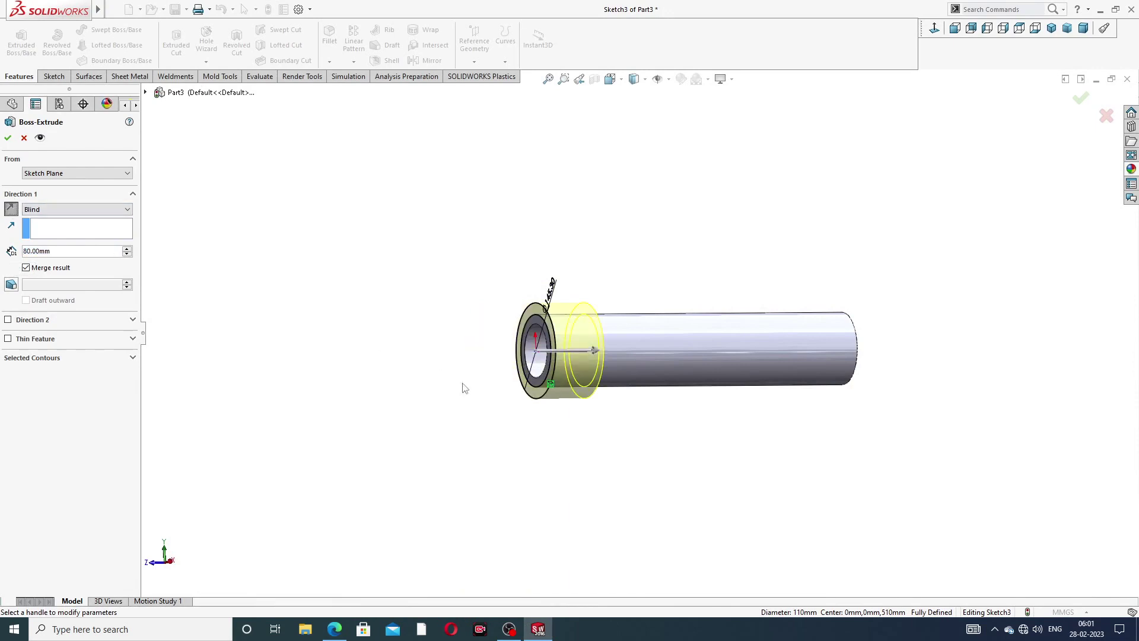
{"action": "middle_click_drag", "start_coordinate": [467, 380], "coordinate": [650, 322]}
{"action": "left_click", "coordinate": [7, 138]}
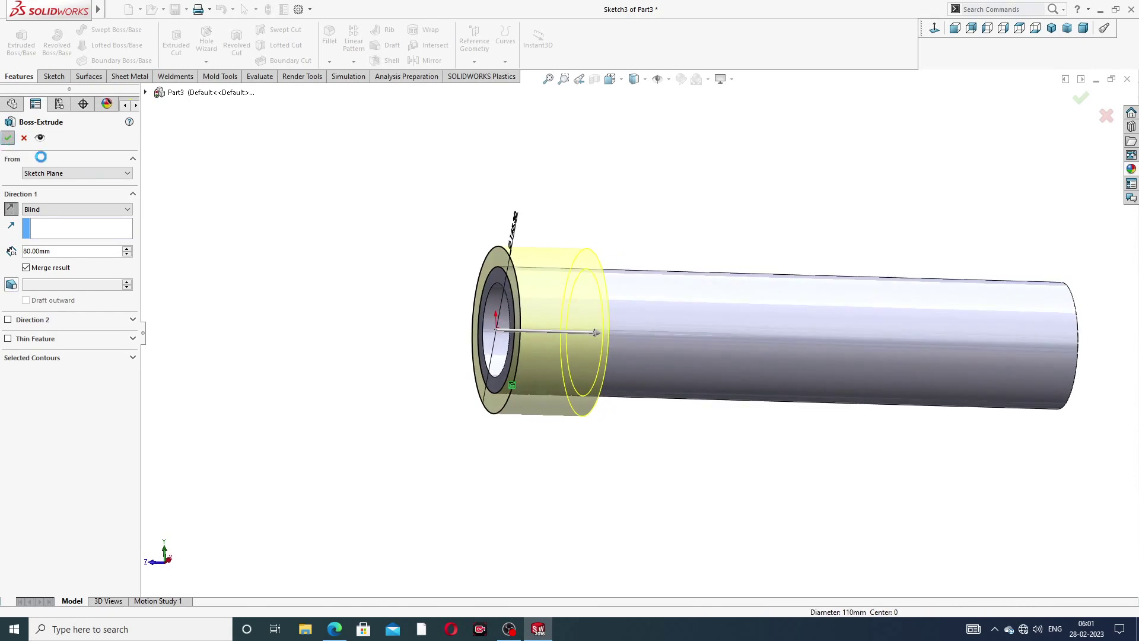
Start a sketch on the collar's outer end face and sketch a circle about 114 mm in diameter centred on the origin
{"action": "middle_click_drag", "start_coordinate": [436, 322], "coordinate": [642, 344]}
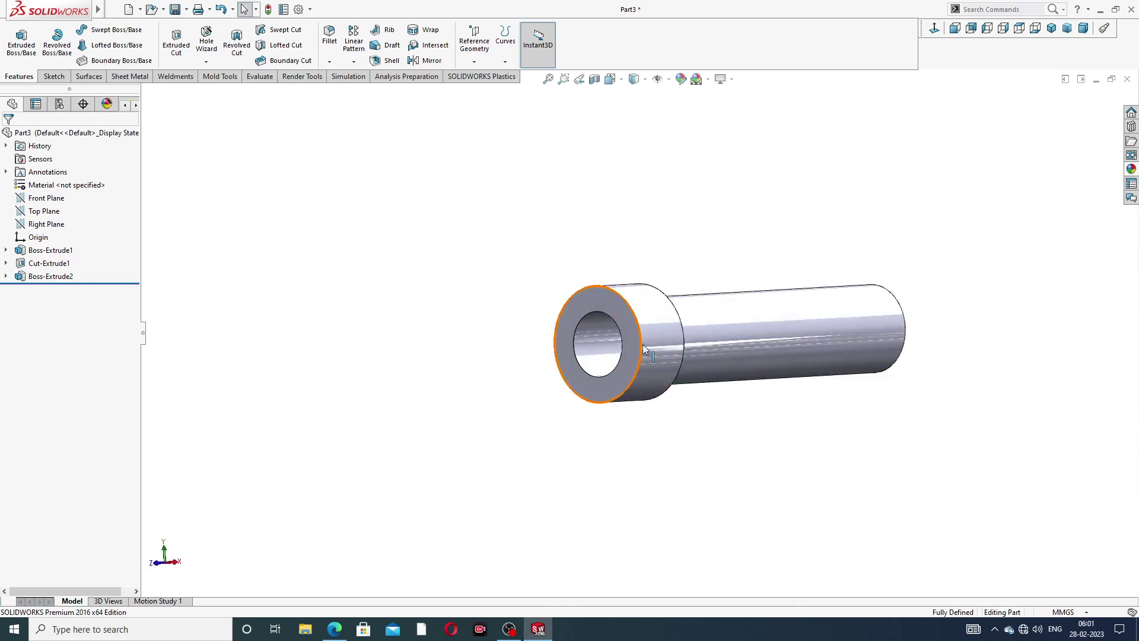
{"action": "scroll", "coordinate": [643, 344], "scroll_direction": "down", "scroll_amount": 2}
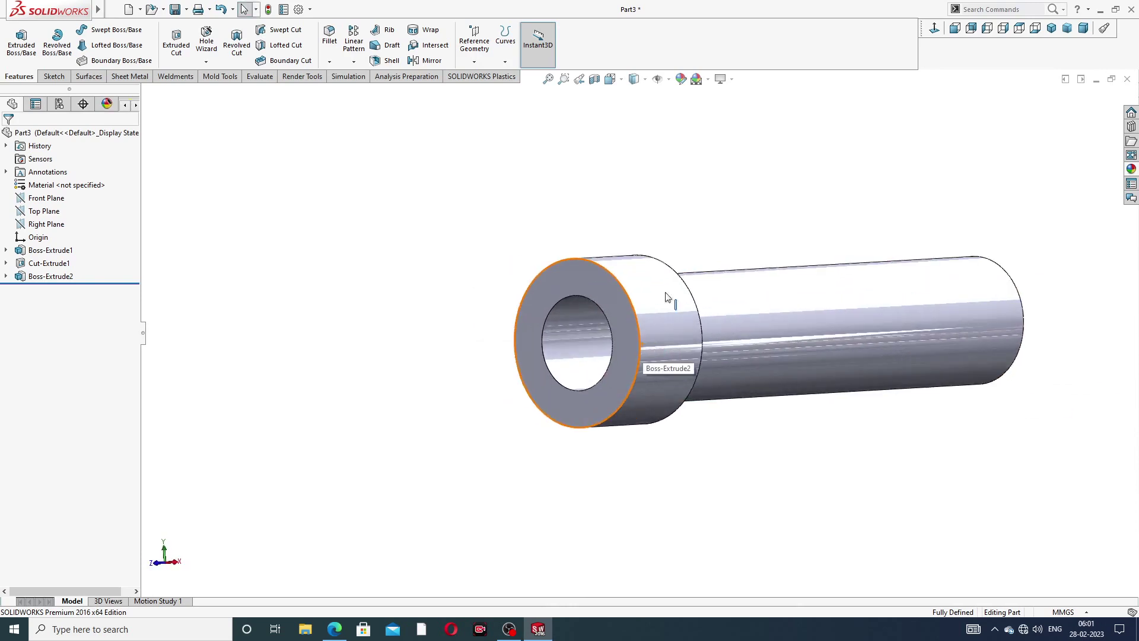
{"action": "left_click", "coordinate": [591, 285]}
{"action": "left_click", "coordinate": [637, 254]}
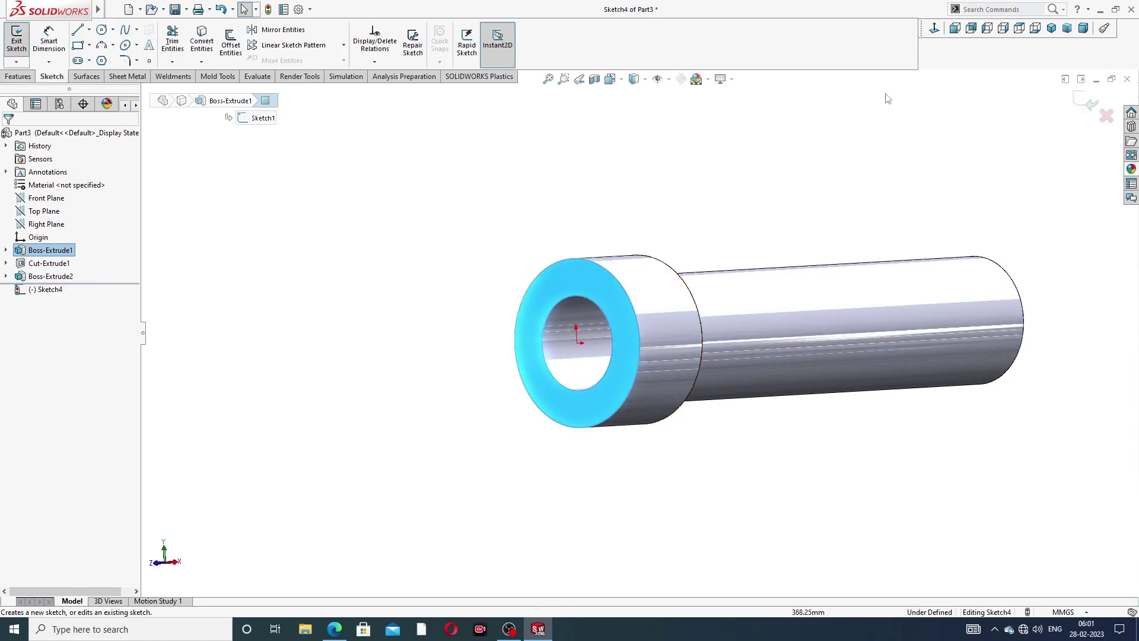
{"action": "left_click", "coordinate": [935, 28]}
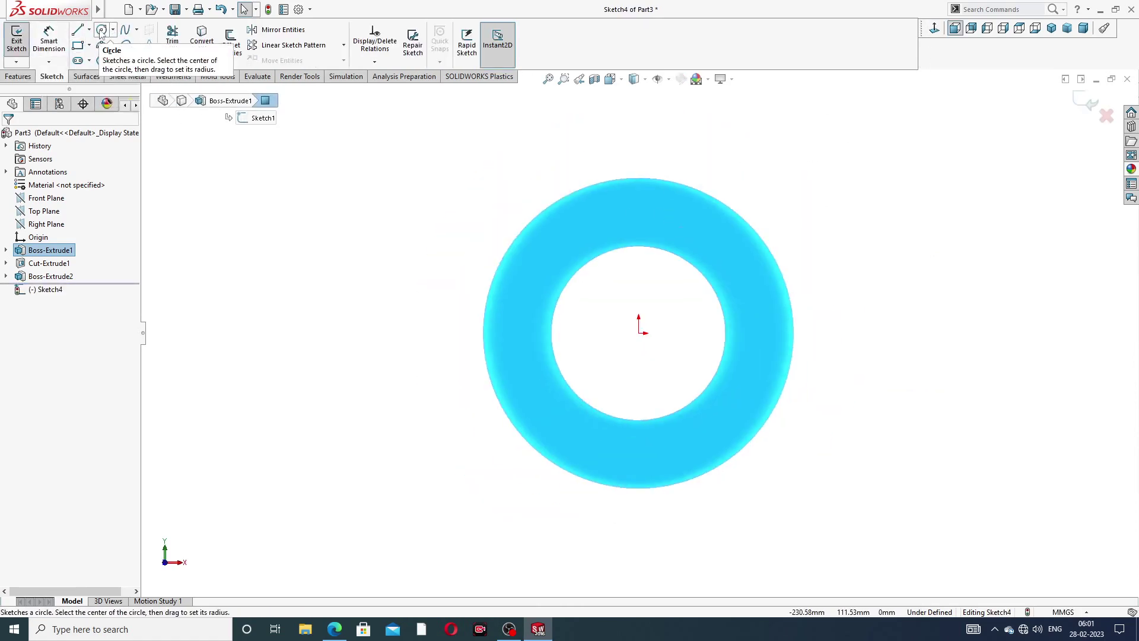
{"action": "left_click", "coordinate": [102, 31]}
{"action": "left_click", "coordinate": [639, 333]}
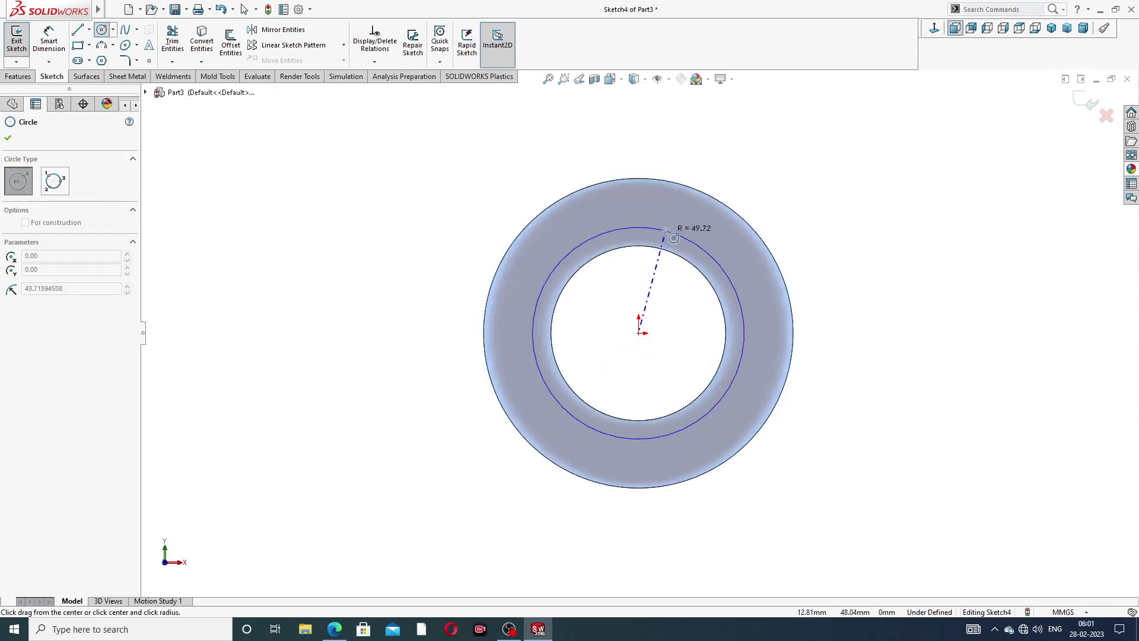
{"action": "left_click", "coordinate": [650, 211]}
{"action": "right_click", "coordinate": [790, 139]}
{"action": "left_click", "coordinate": [820, 147]}
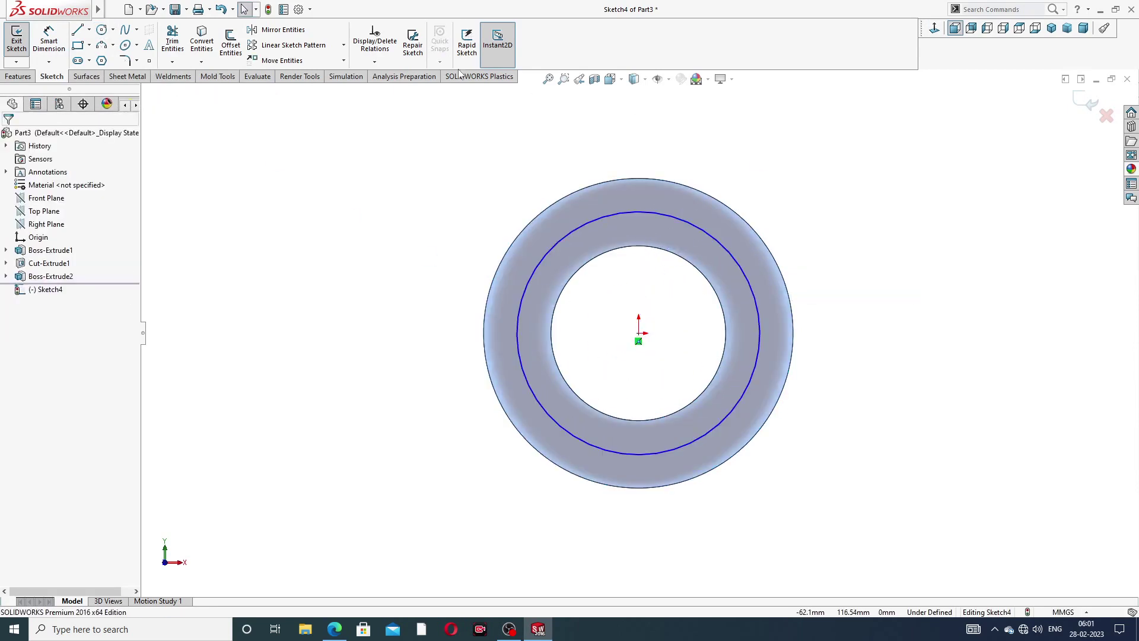
Dimension the new circle's diameter to 98 mm and end the dimension command
{"action": "left_click", "coordinate": [49, 40]}
{"action": "left_click", "coordinate": [682, 223]}
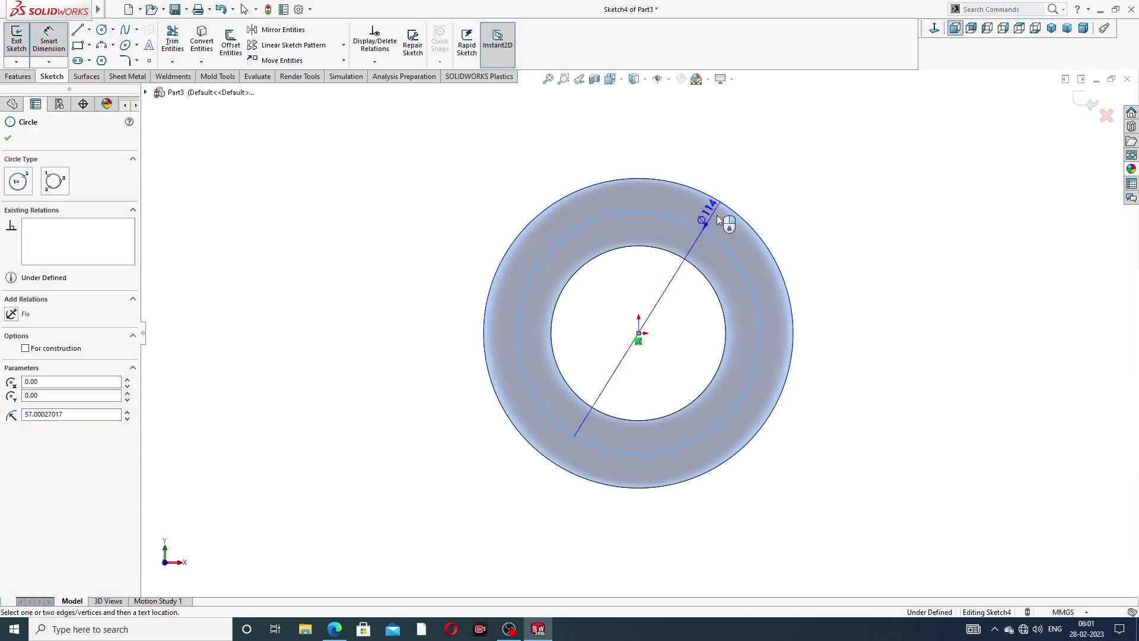
{"action": "left_click", "coordinate": [793, 203]}
{"action": "type", "text": "98"}
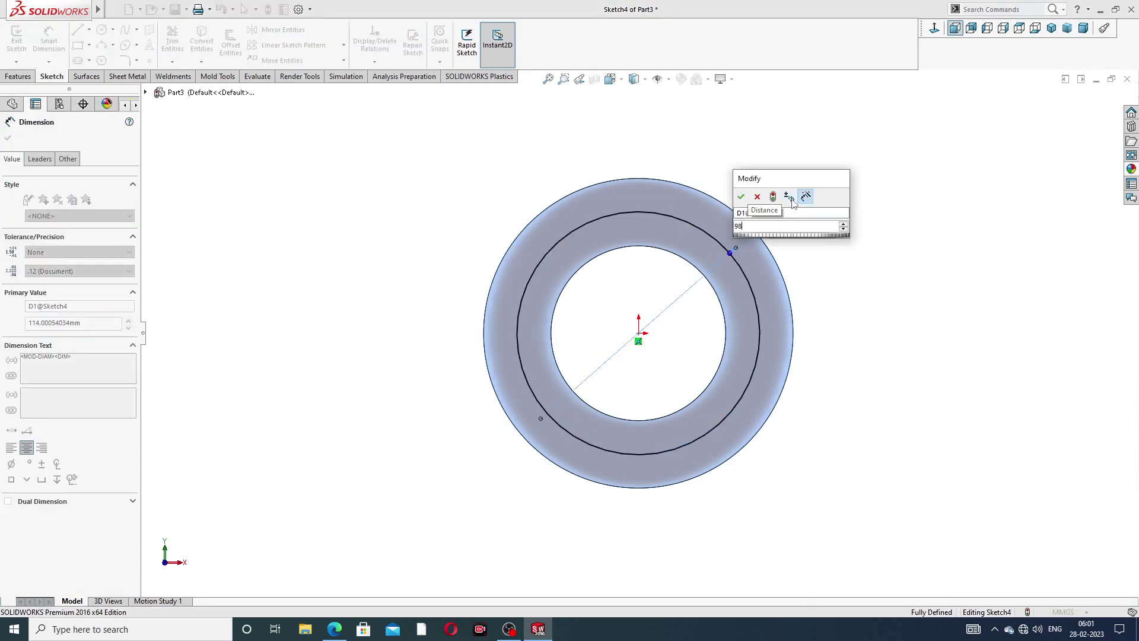
{"action": "key", "text": "Return"}
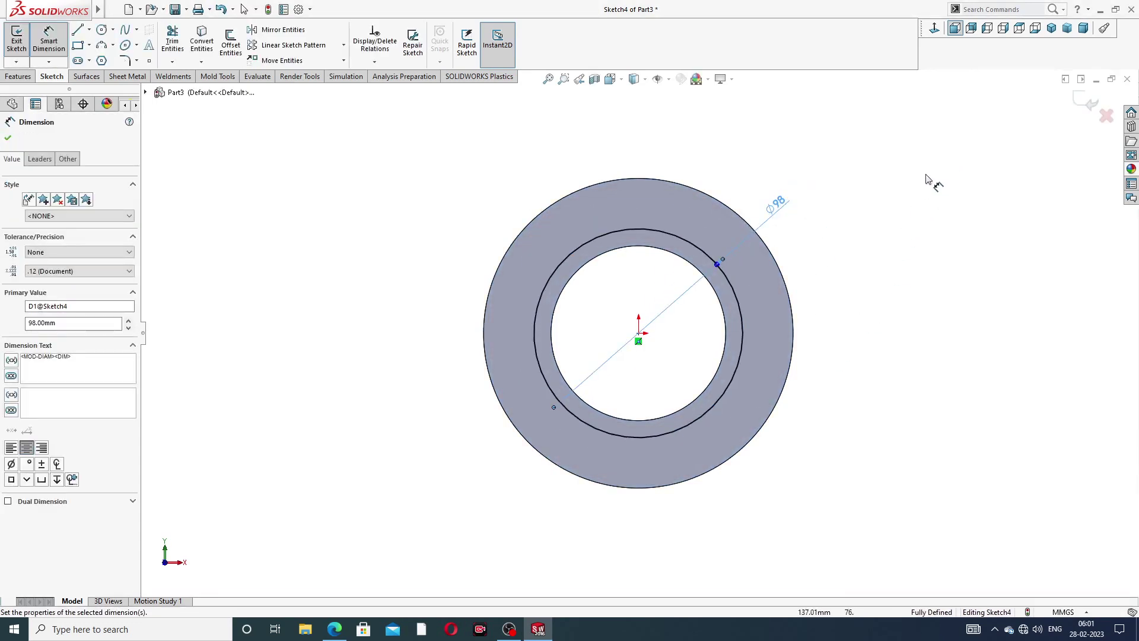
{"action": "right_click", "coordinate": [912, 200]}
{"action": "left_click", "coordinate": [929, 177]}
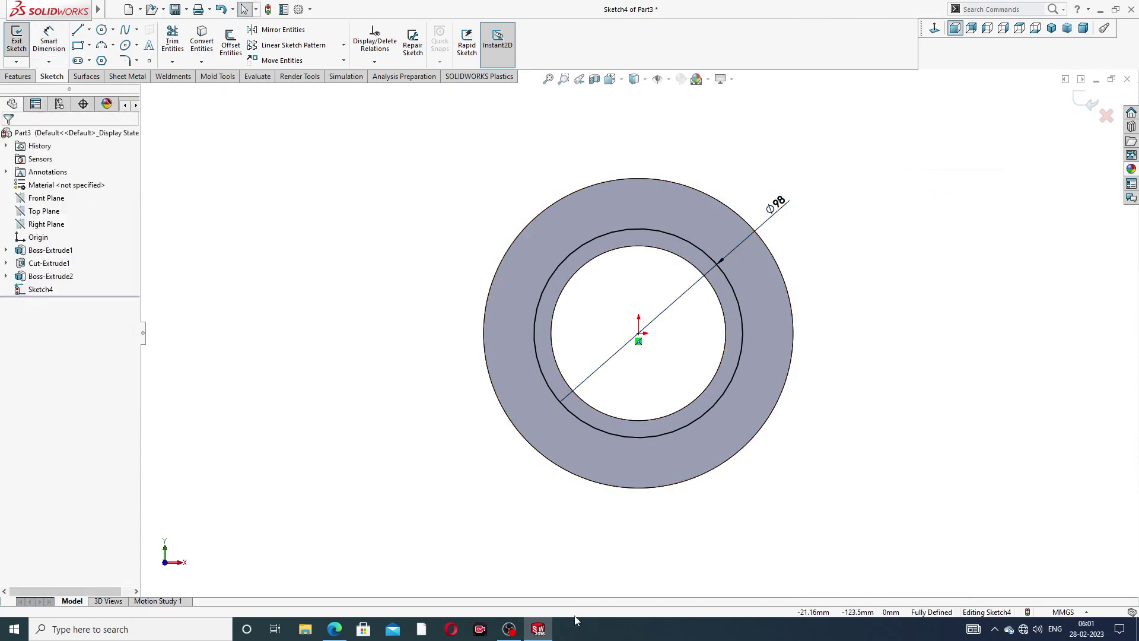
Check the end view in the PDF drawing, and set the sketch circle's diameter on the collar face to 120 mm
{"action": "left_click", "coordinate": [537, 632]}
{"action": "left_click", "coordinate": [534, 632]}
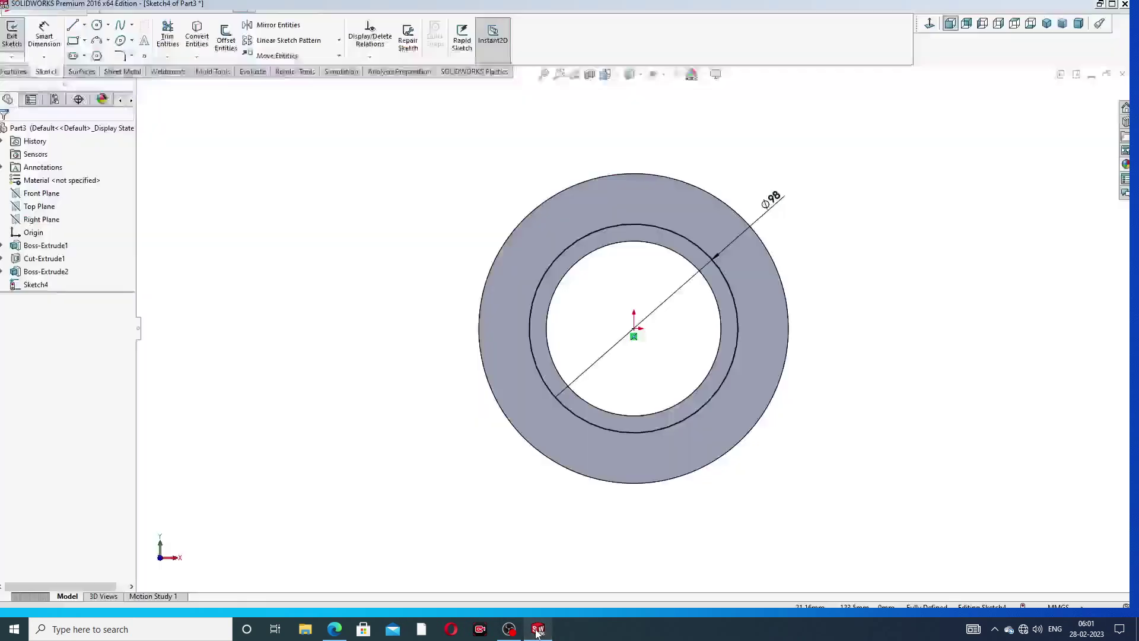
{"action": "left_click", "coordinate": [335, 630]}
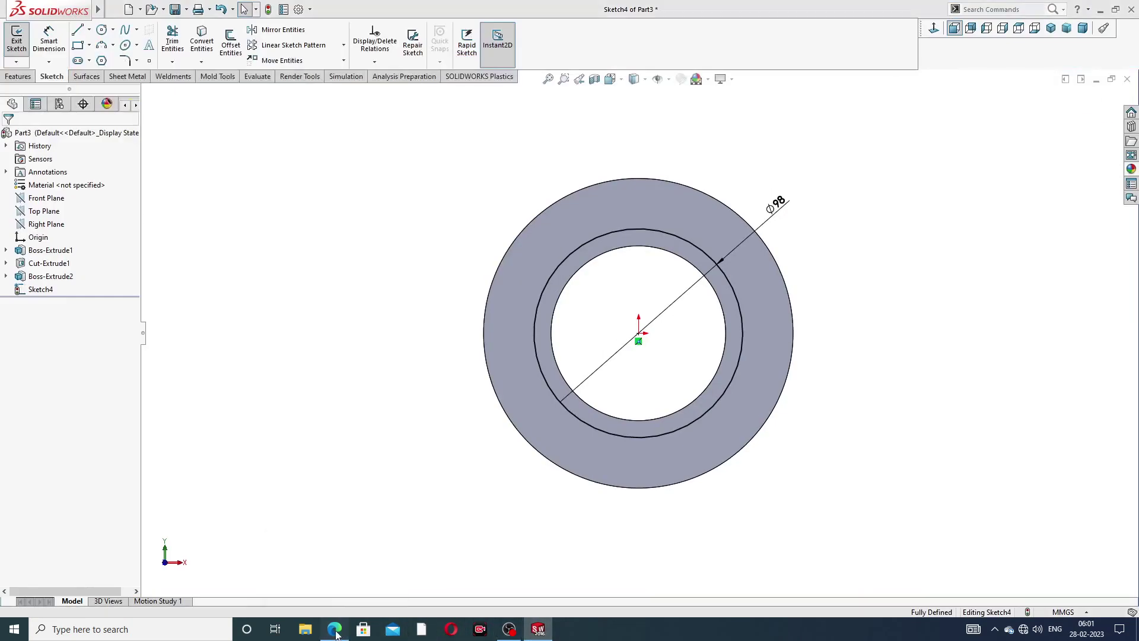
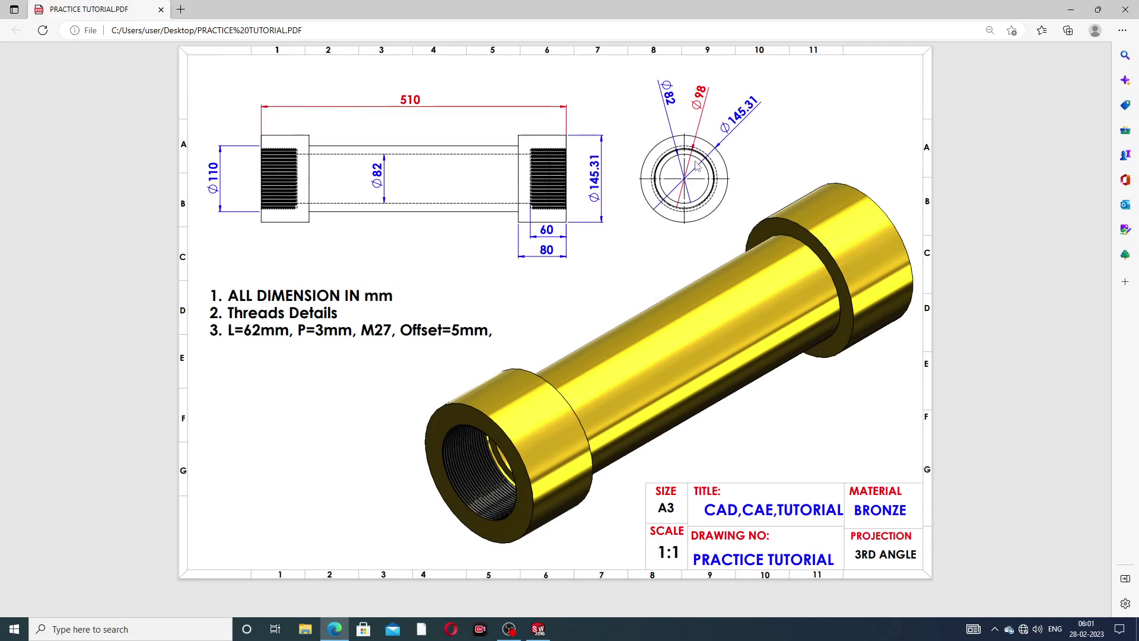
{"action": "left_click", "coordinate": [538, 629]}
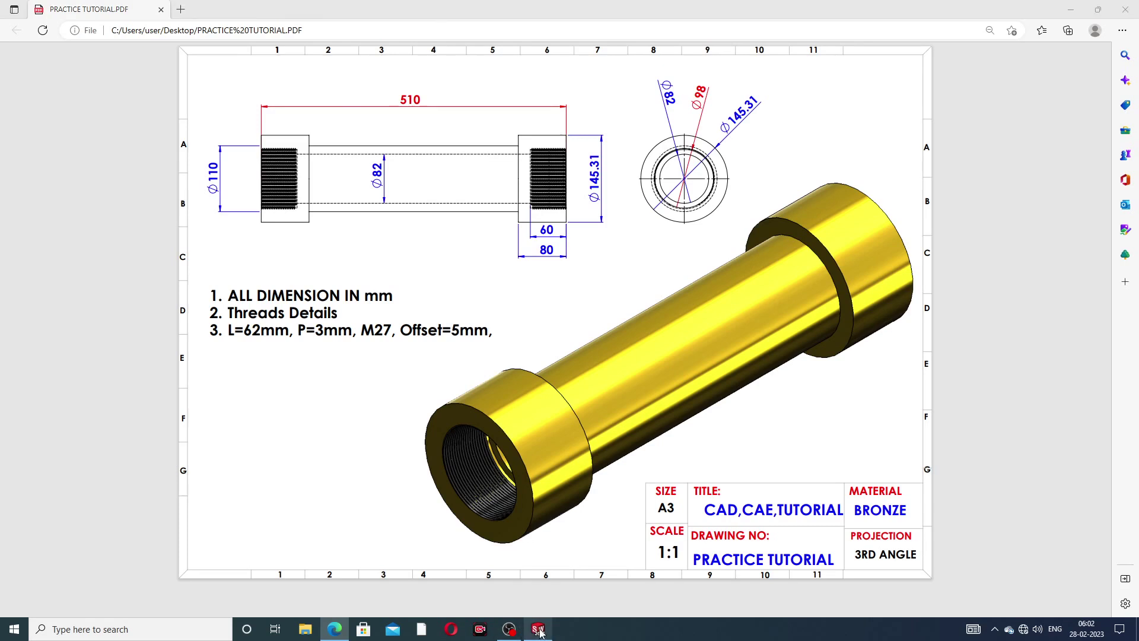
{"action": "double_click", "coordinate": [780, 203]}
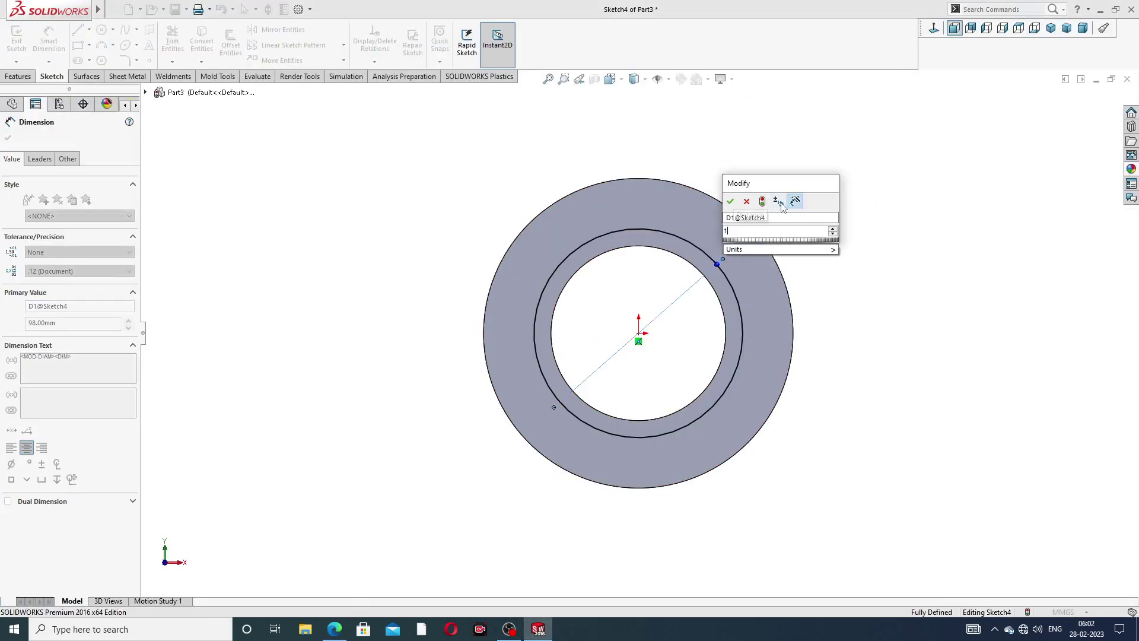
{"action": "type", "text": "120"}
{"action": "key", "text": "Return"}
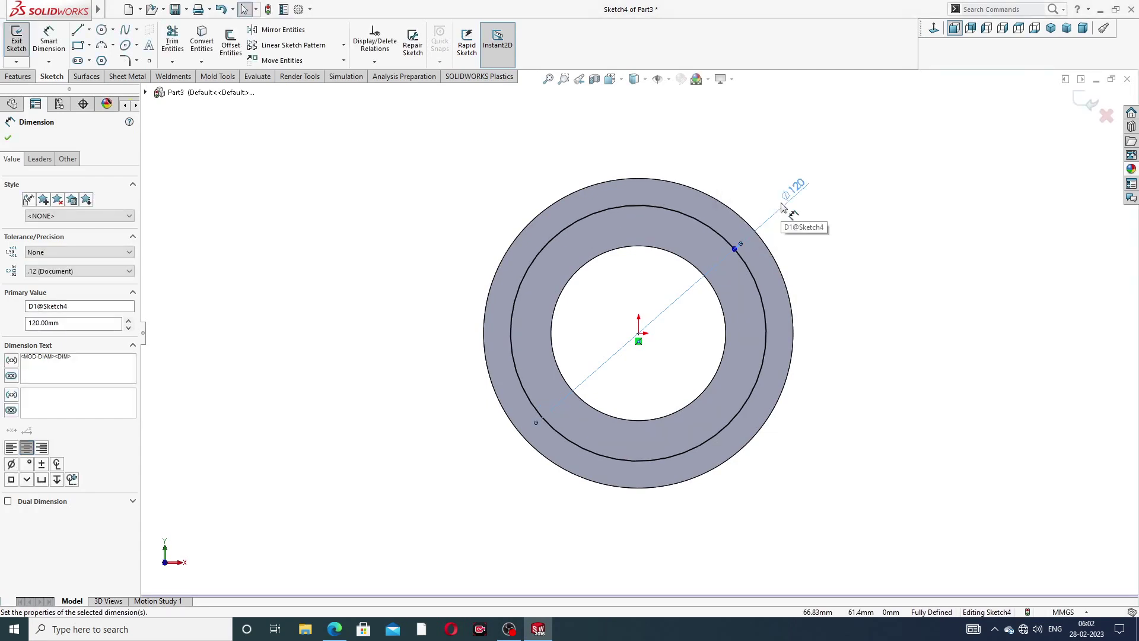
{"action": "left_click", "coordinate": [837, 167]}
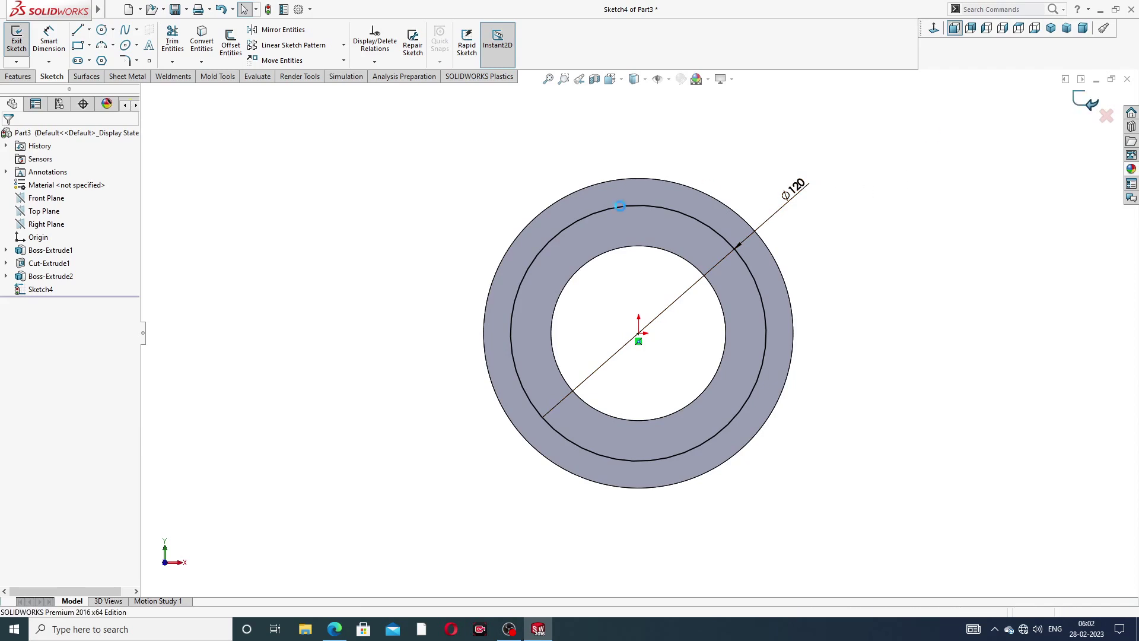
{"action": "left_click", "coordinate": [1080, 105]}
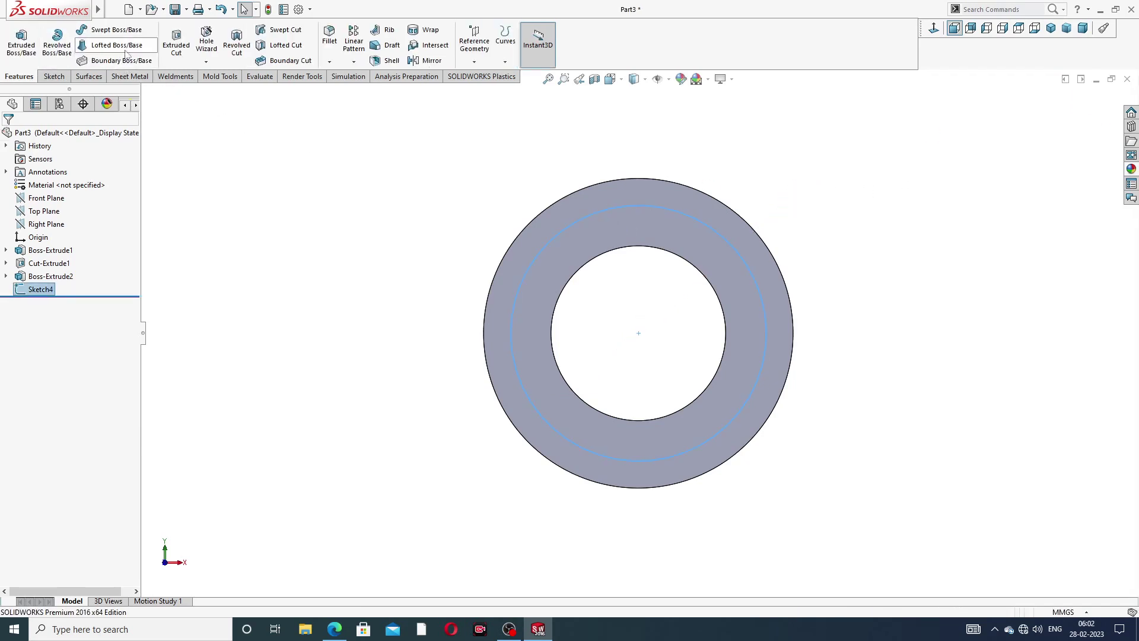
Cut the 120 mm circle into the collar as a blind Extruded Cut 60 mm deep, checking the depth against the drawing
{"action": "left_click", "coordinate": [176, 41]}
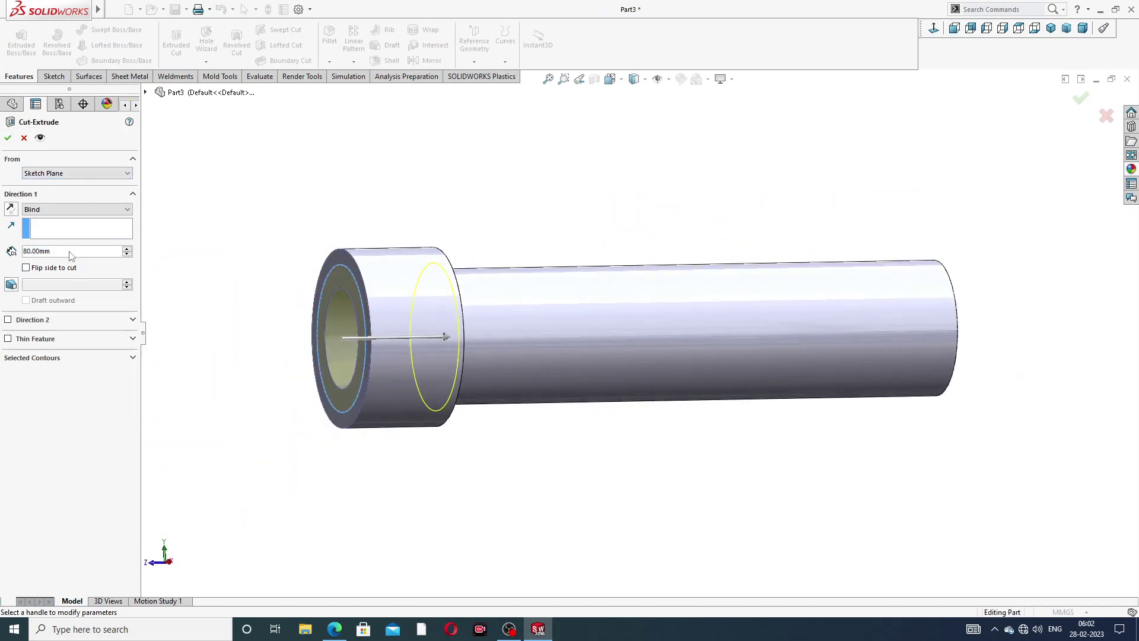
{"action": "type", "text": "60"}
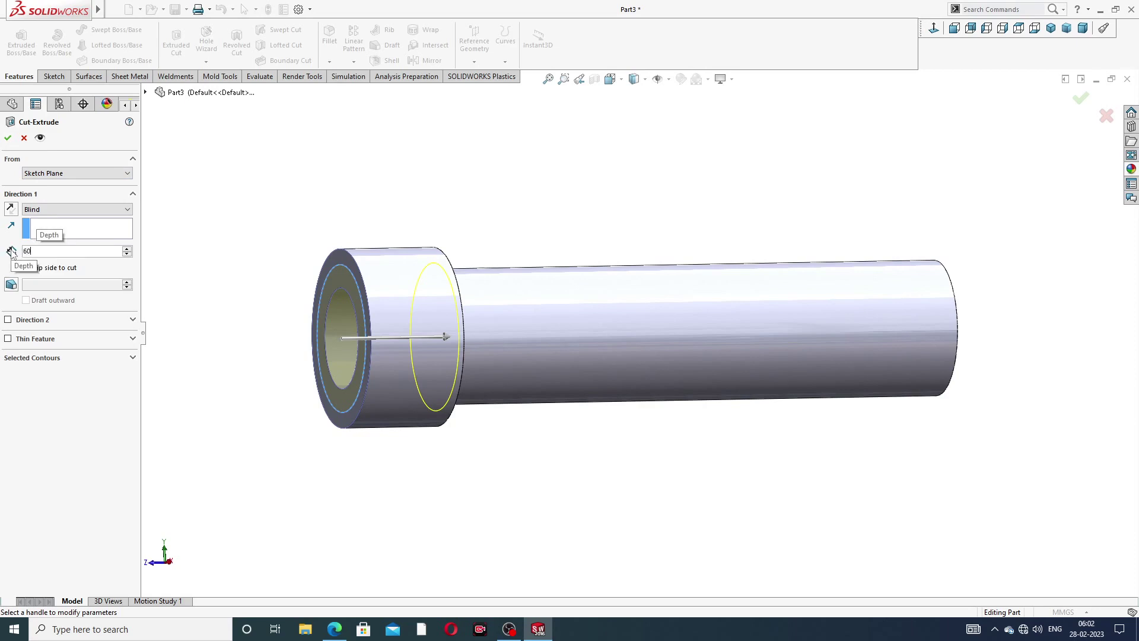
{"action": "key", "text": "Return"}
{"action": "left_click", "coordinate": [334, 629]}
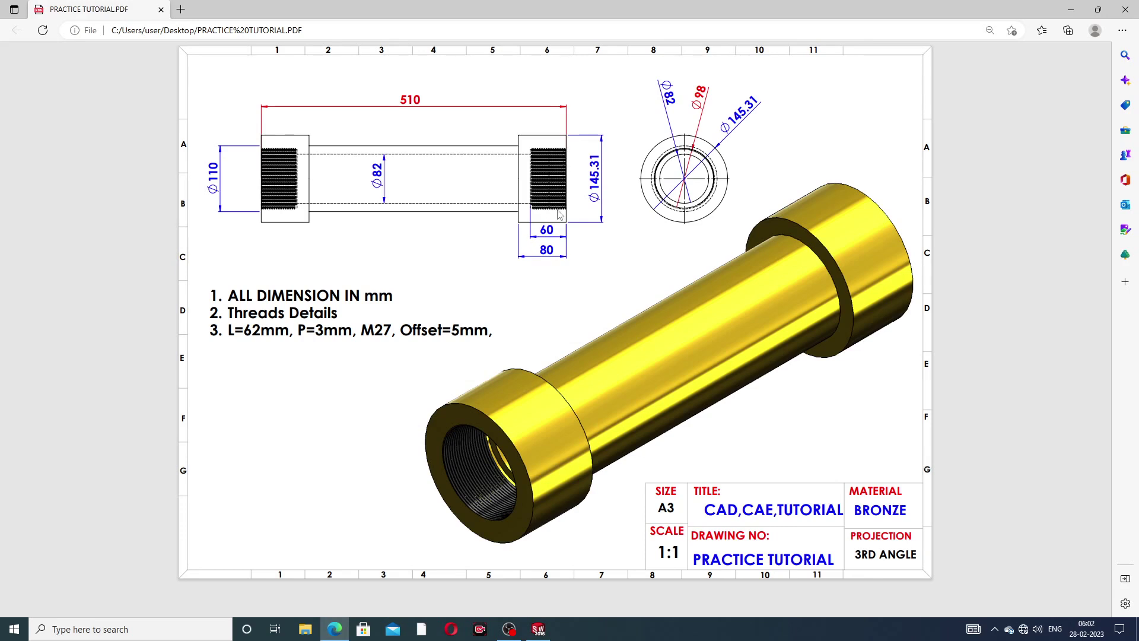
{"action": "left_click", "coordinate": [334, 629]}
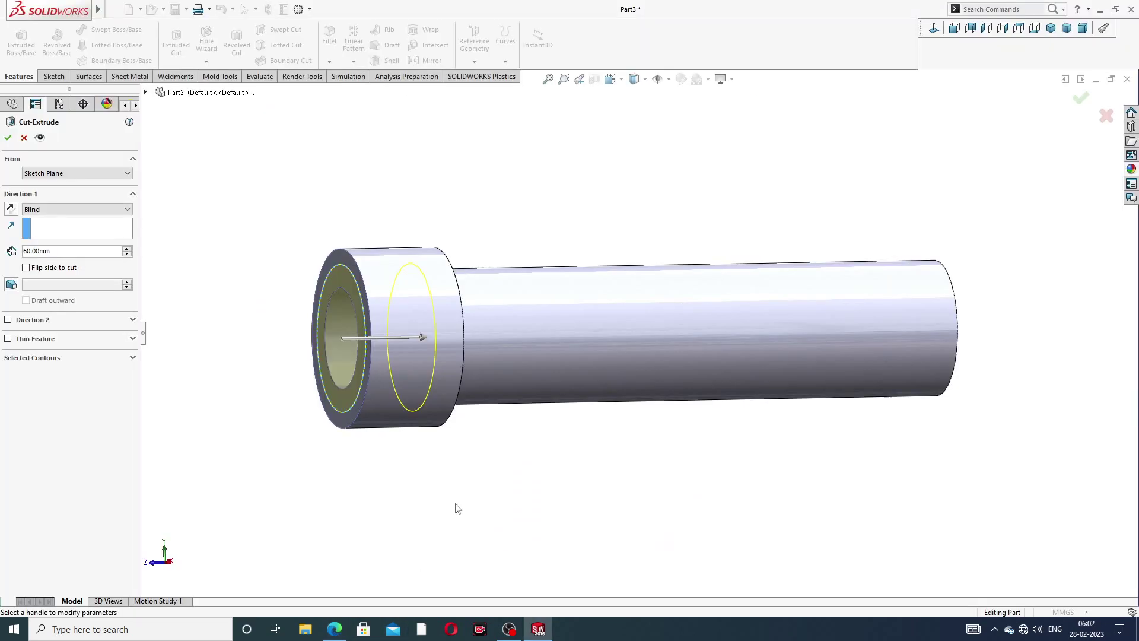
{"action": "left_click", "coordinate": [8, 140]}
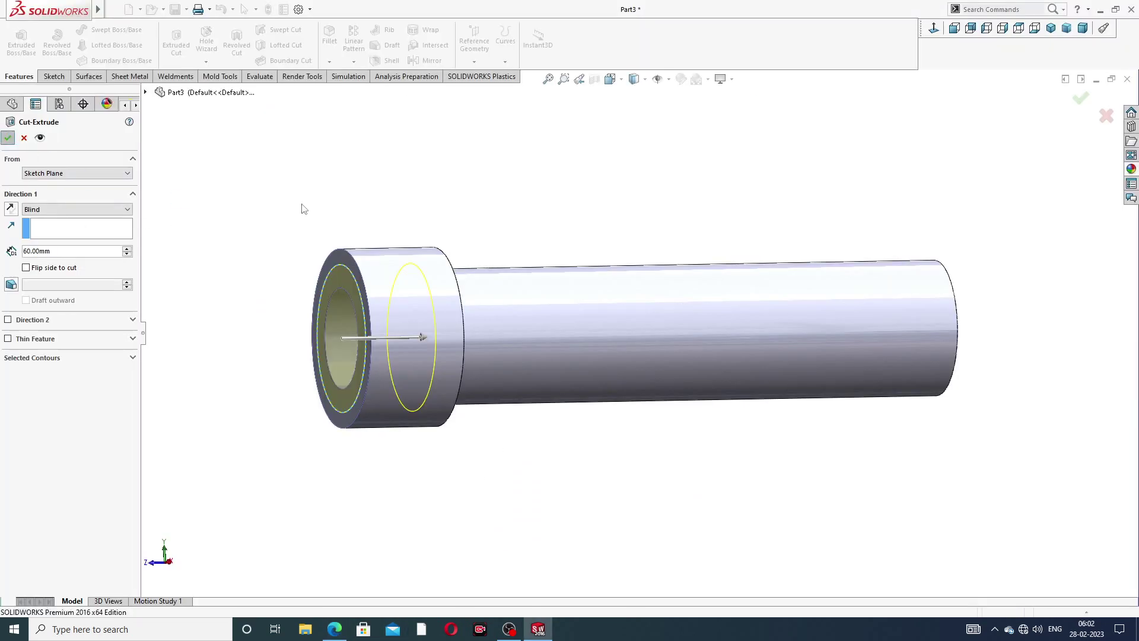
Edit the collar's counterbore cut and set its blind depth to 70 mm
{"action": "mouse_move", "coordinate": [355, 300]}
{"action": "middle_mouse_down"}
{"action": "mouse_move", "coordinate": [424, 303]}
{"action": "mouse_move", "coordinate": [437, 318]}
{"action": "mouse_move", "coordinate": [409, 307]}
{"action": "mouse_move", "coordinate": [414, 296]}
{"action": "mouse_move", "coordinate": [503, 269]}
{"action": "mouse_move", "coordinate": [403, 196]}
{"action": "mouse_move", "coordinate": [401, 280]}
{"action": "mouse_move", "coordinate": [381, 285]}
{"action": "mouse_move", "coordinate": [485, 253]}
{"action": "mouse_move", "coordinate": [442, 305]}
{"action": "middle_mouse_up"}
{"action": "left_click", "coordinate": [47, 289]}
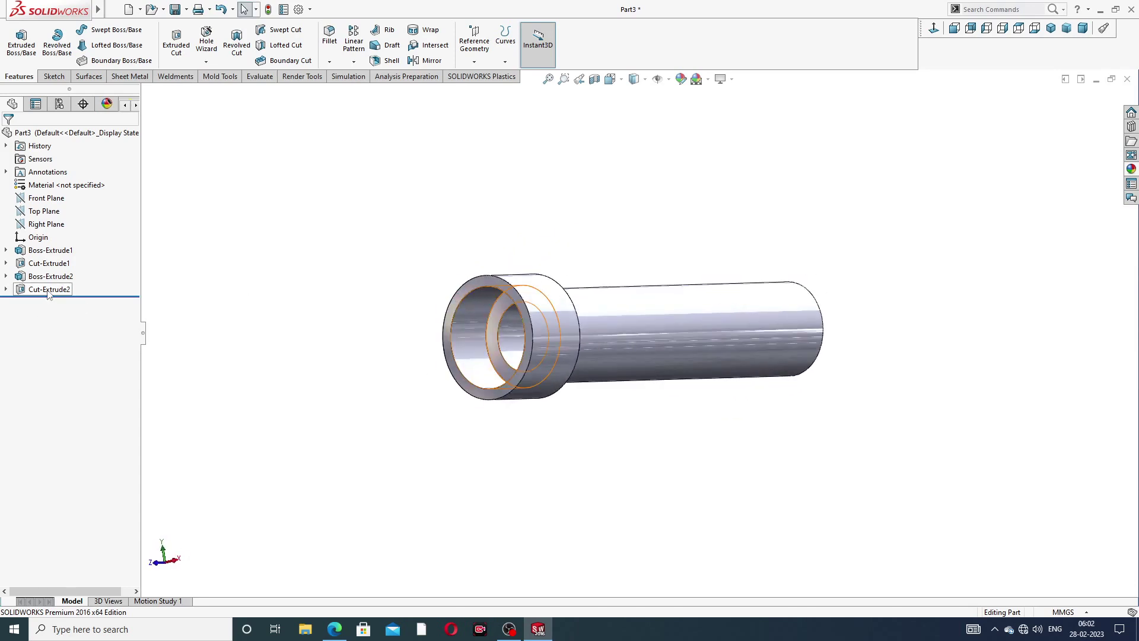
{"action": "left_click", "coordinate": [59, 262]}
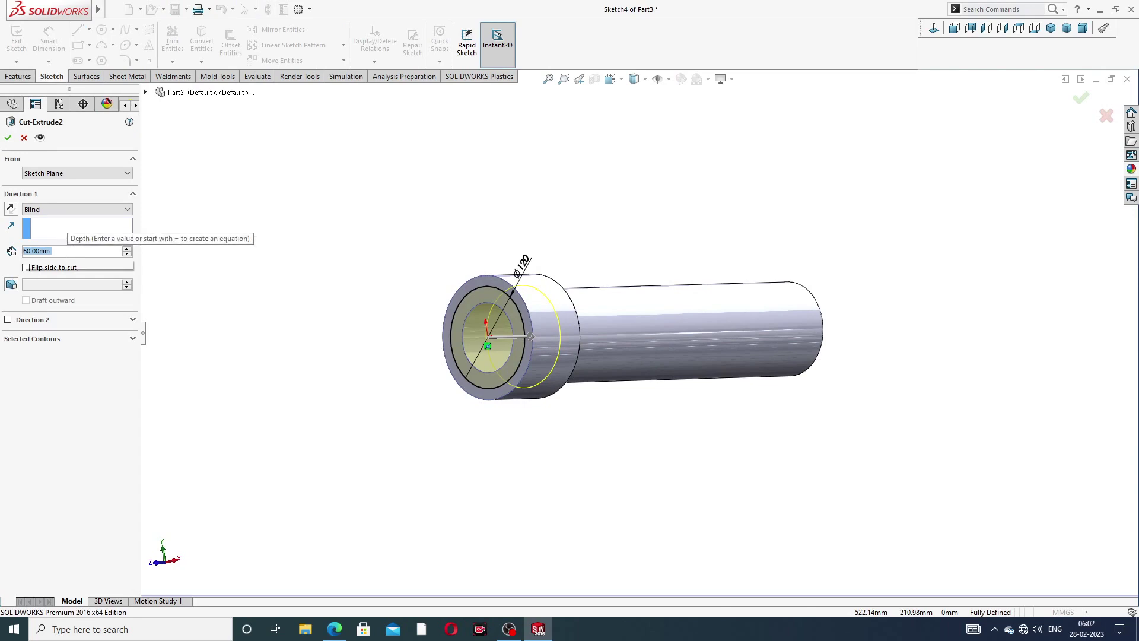
{"action": "type", "text": "70"}
{"action": "key", "text": "Return"}
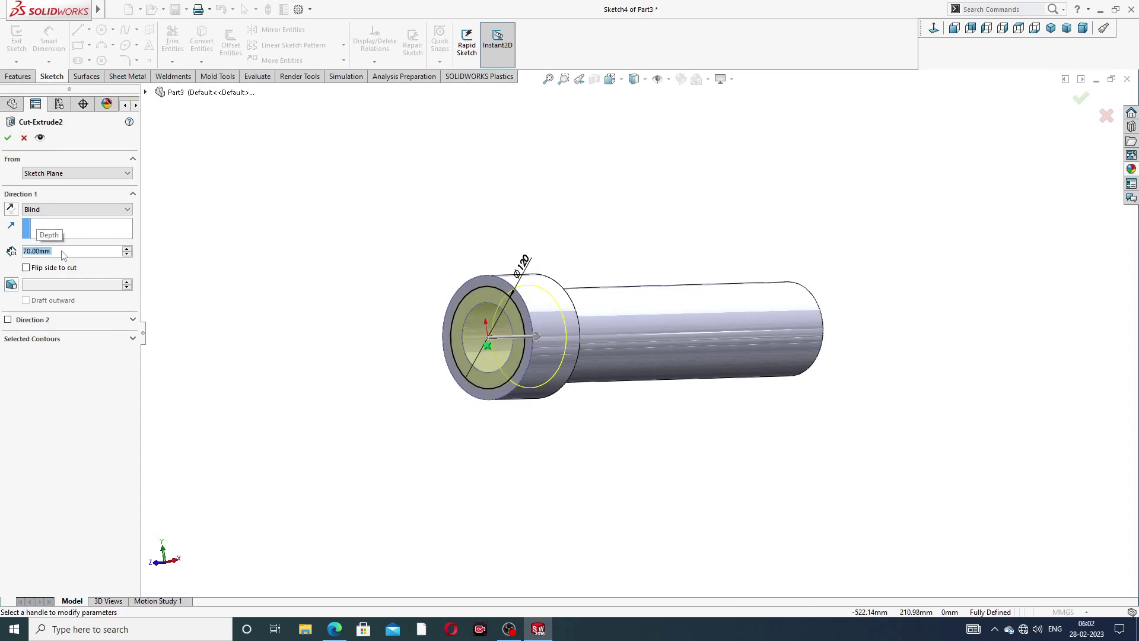
{"action": "left_click", "coordinate": [8, 138]}
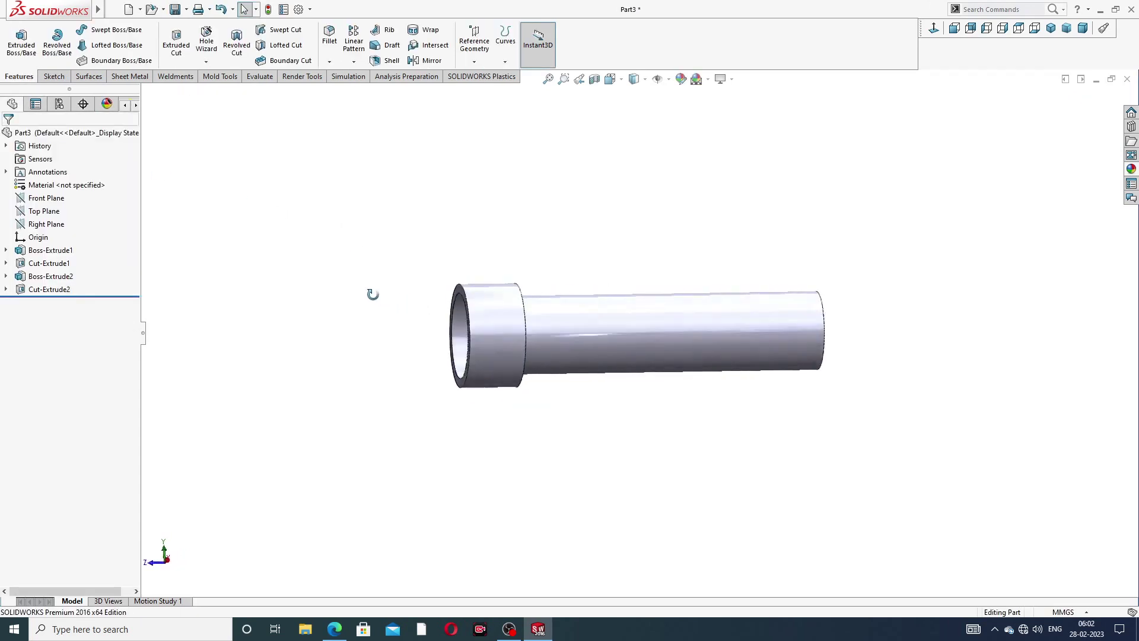
Create a reference plane midway between the collar's outer end face and the shaft's opposite end face
{"action": "middle_click_drag", "start_coordinate": [372, 294], "coordinate": [617, 287]}
{"action": "left_click", "coordinate": [474, 61]}
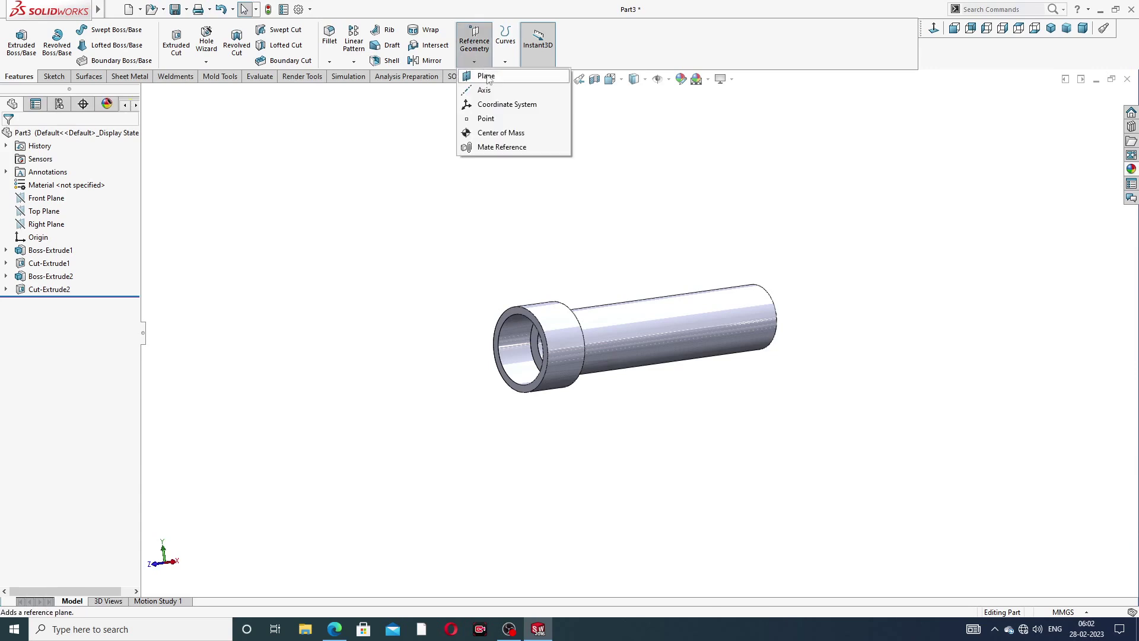
{"action": "left_click", "coordinate": [486, 76]}
{"action": "scroll", "coordinate": [580, 288], "scroll_direction": "down", "scroll_amount": 1}
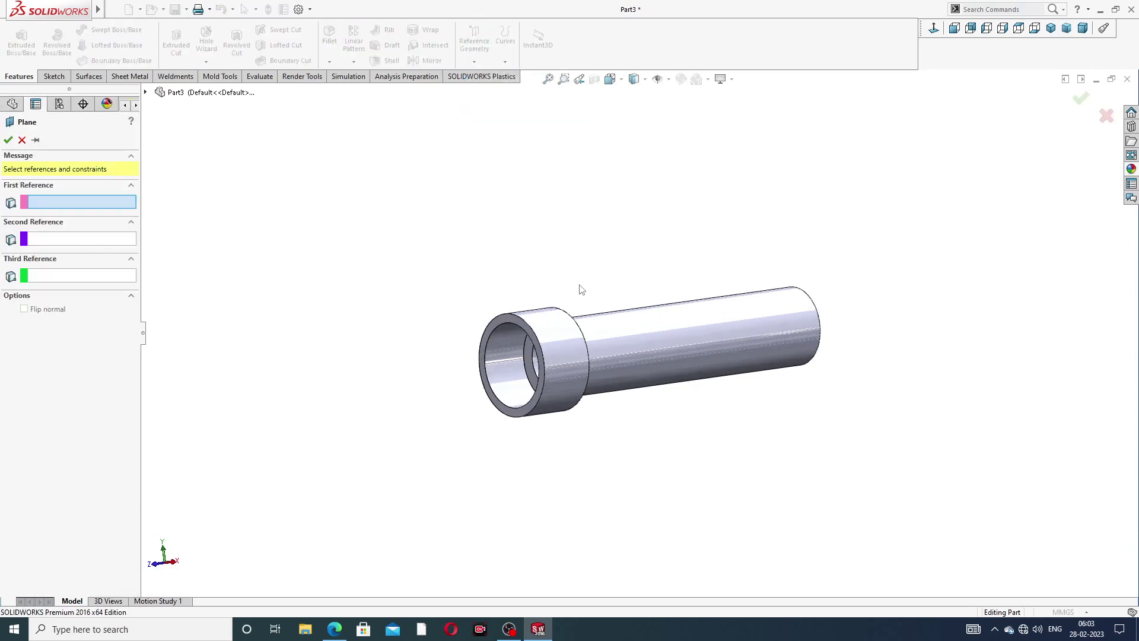
{"action": "scroll", "coordinate": [582, 288], "scroll_direction": "down", "scroll_amount": 2}
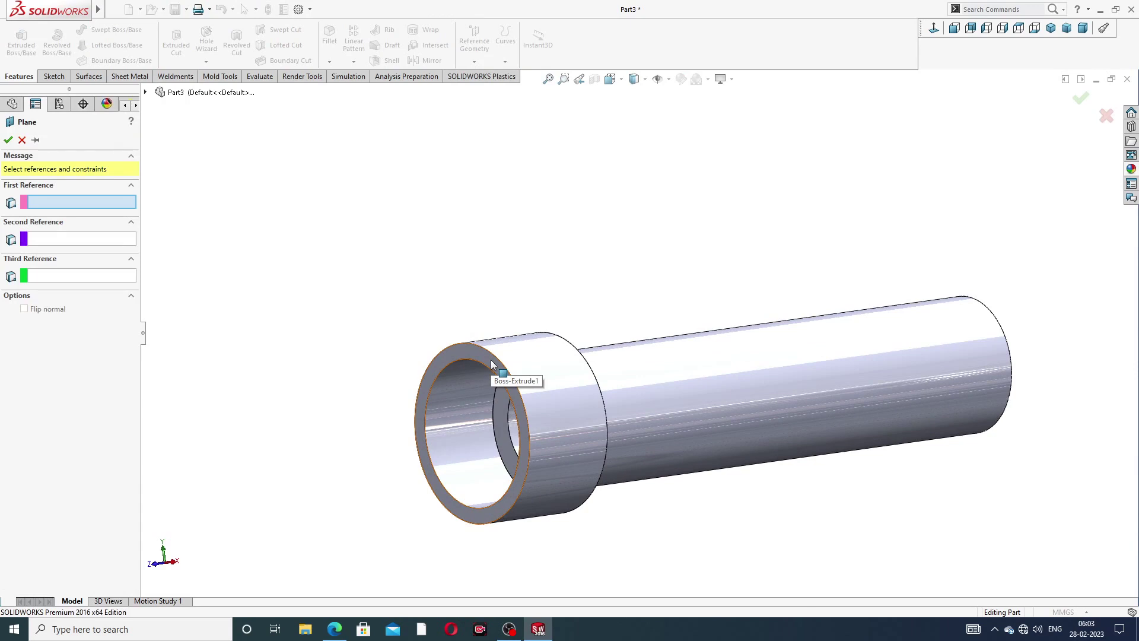
{"action": "middle_click_drag", "start_coordinate": [684, 386], "coordinate": [573, 389]}
{"action": "left_click", "coordinate": [507, 343]}
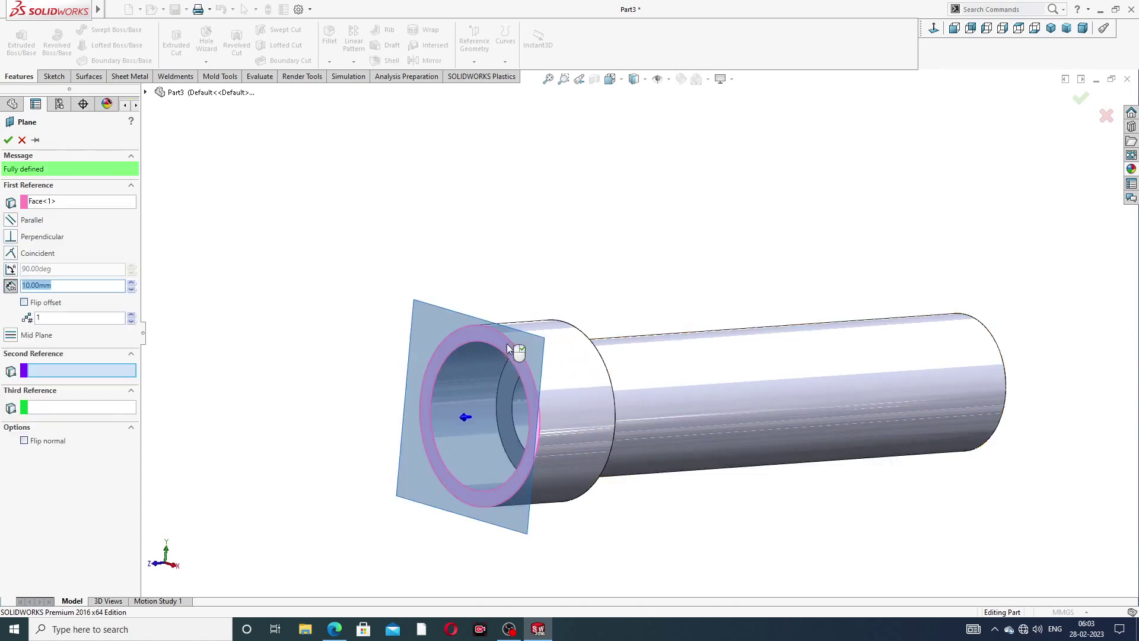
{"action": "middle_click_drag", "start_coordinate": [736, 394], "coordinate": [849, 356]}
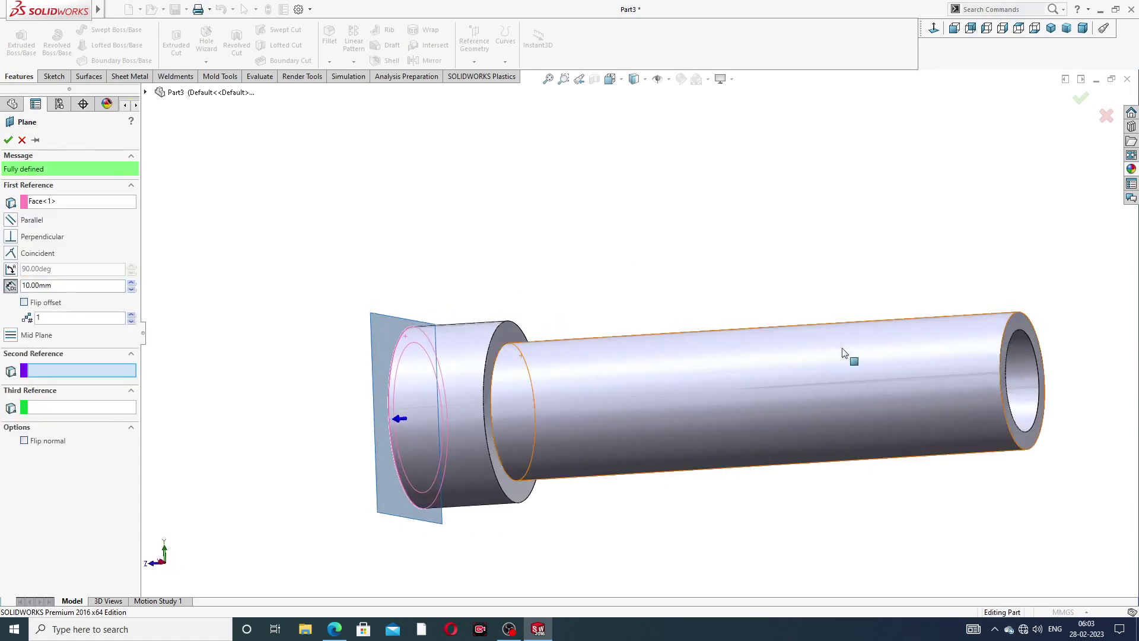
{"action": "left_click", "coordinate": [1022, 323]}
{"action": "middle_click_drag", "start_coordinate": [741, 400], "coordinate": [789, 385]}
{"action": "left_click", "coordinate": [7, 140]}
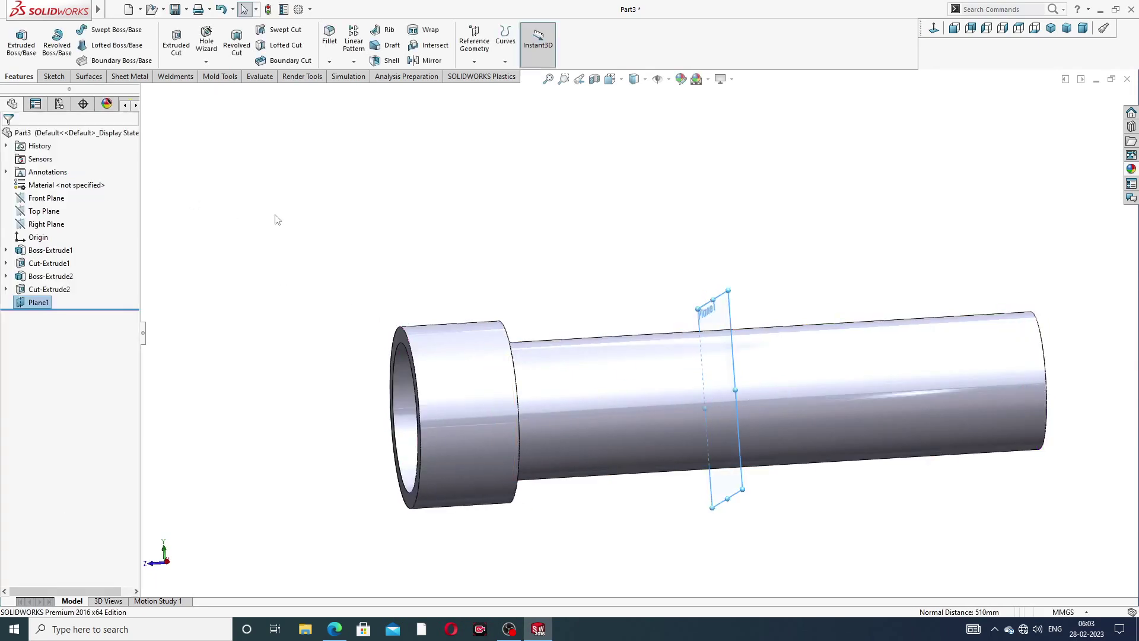
Mirror the collar boss and its counterbore cut about the mid plane to the shaft's other end
{"action": "scroll", "coordinate": [385, 238], "scroll_direction": "down", "scroll_amount": 2}
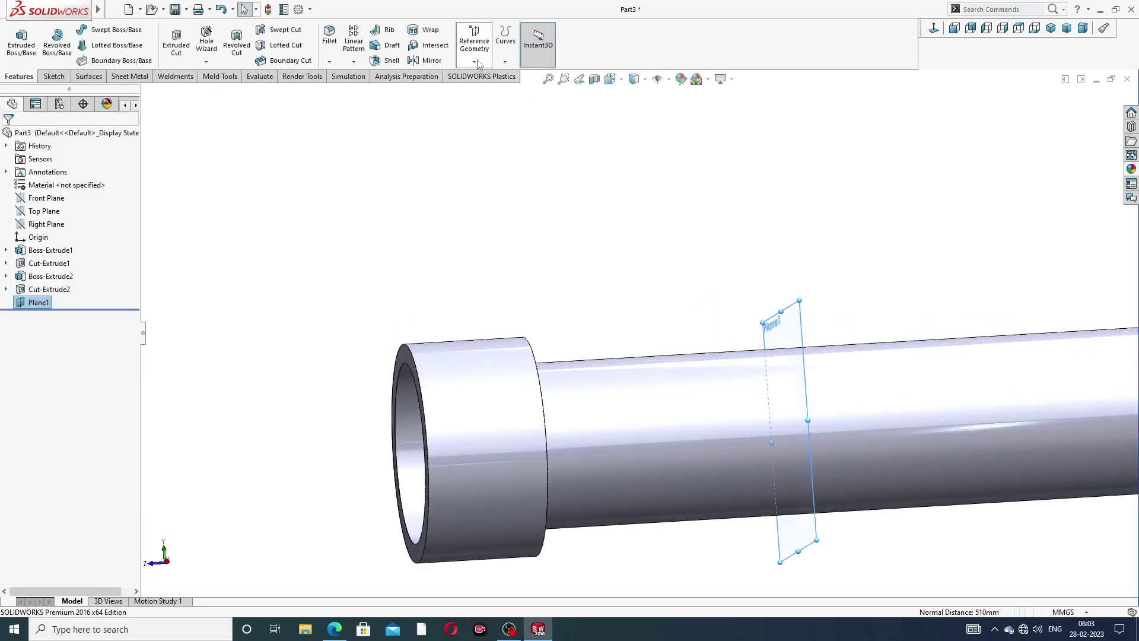
{"action": "left_click", "coordinate": [432, 61]}
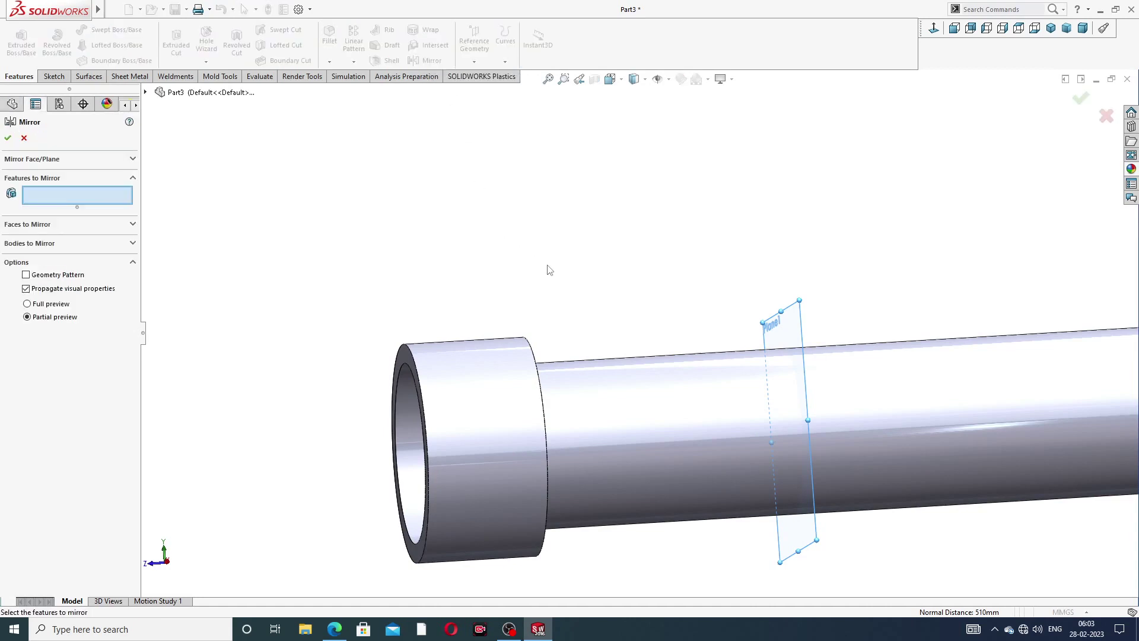
{"action": "scroll", "coordinate": [546, 267], "scroll_direction": "up", "scroll_amount": 2}
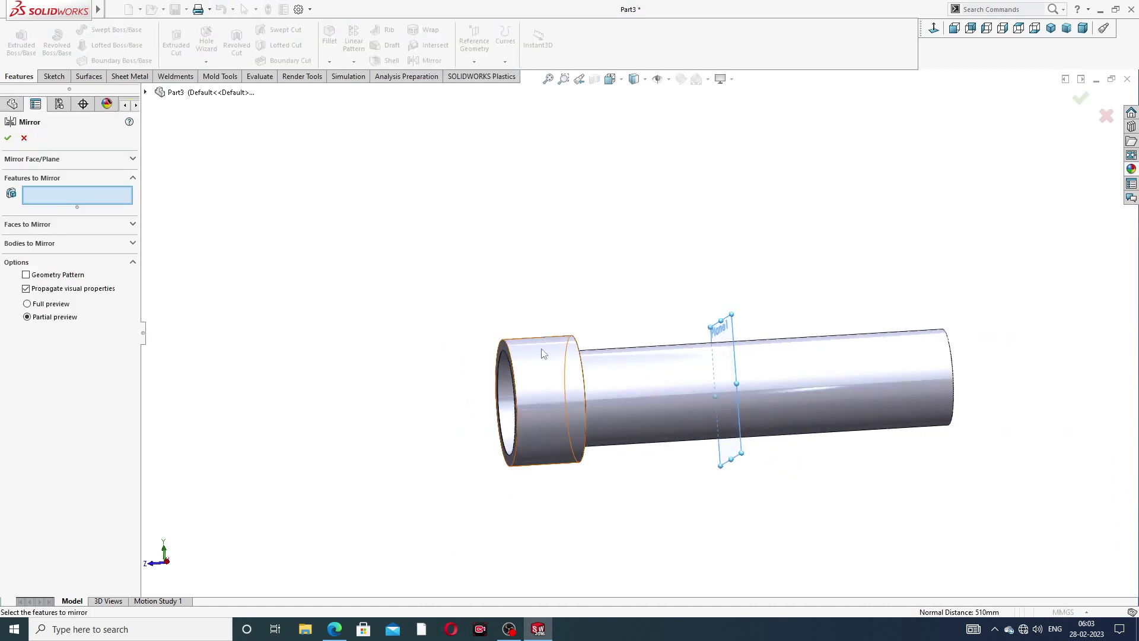
{"action": "left_click", "coordinate": [145, 93]}
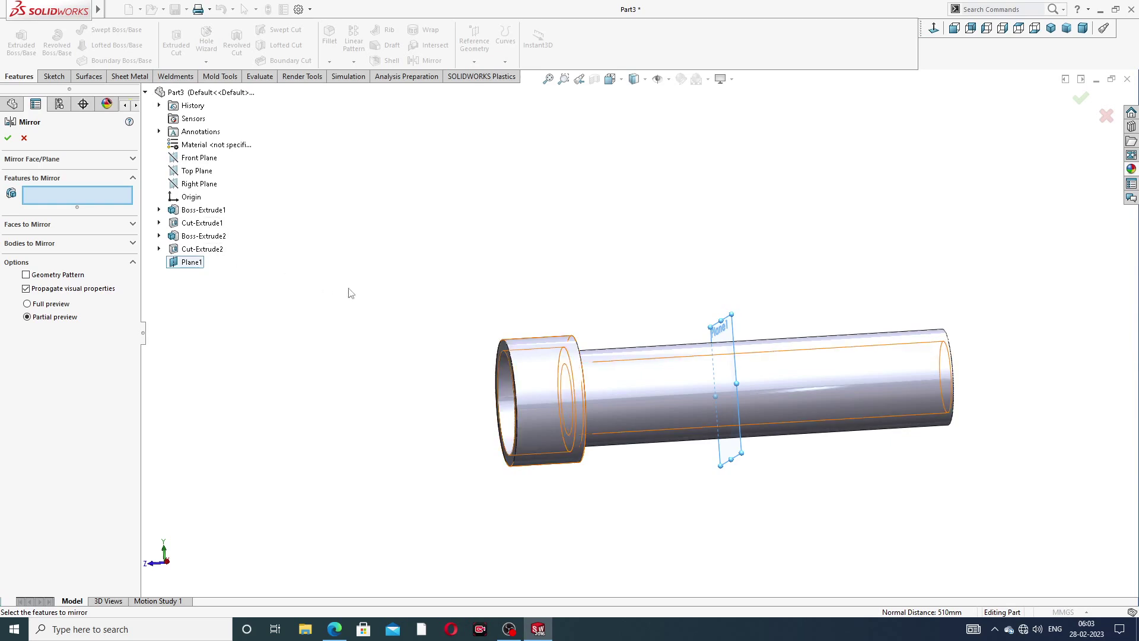
{"action": "middle_click_drag", "start_coordinate": [351, 293], "coordinate": [381, 283]}
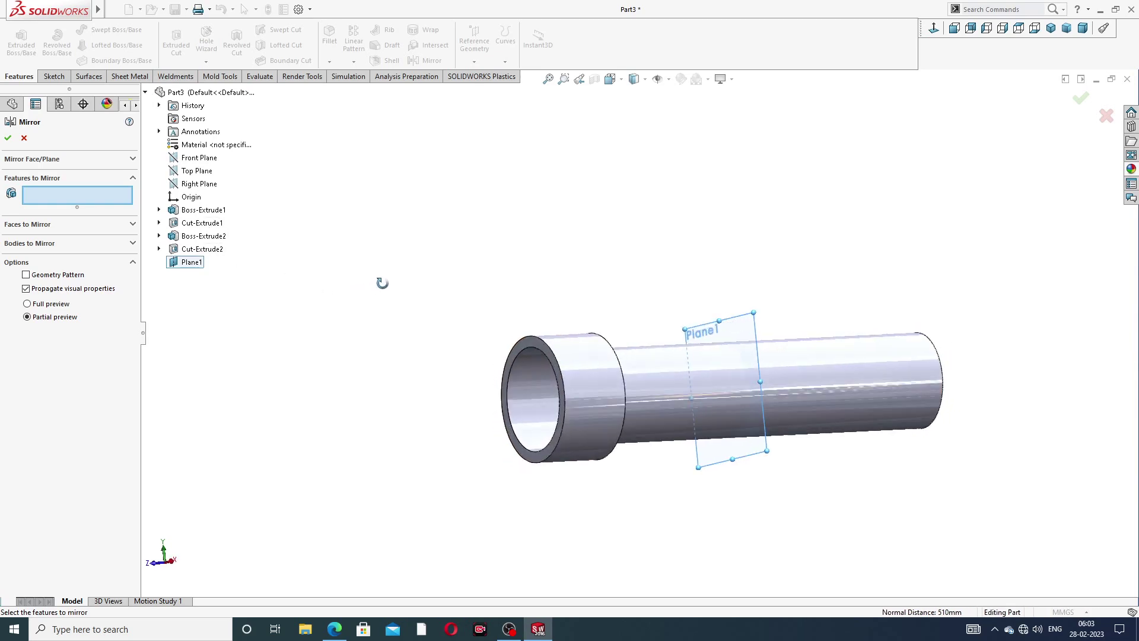
{"action": "left_click", "coordinate": [199, 236]}
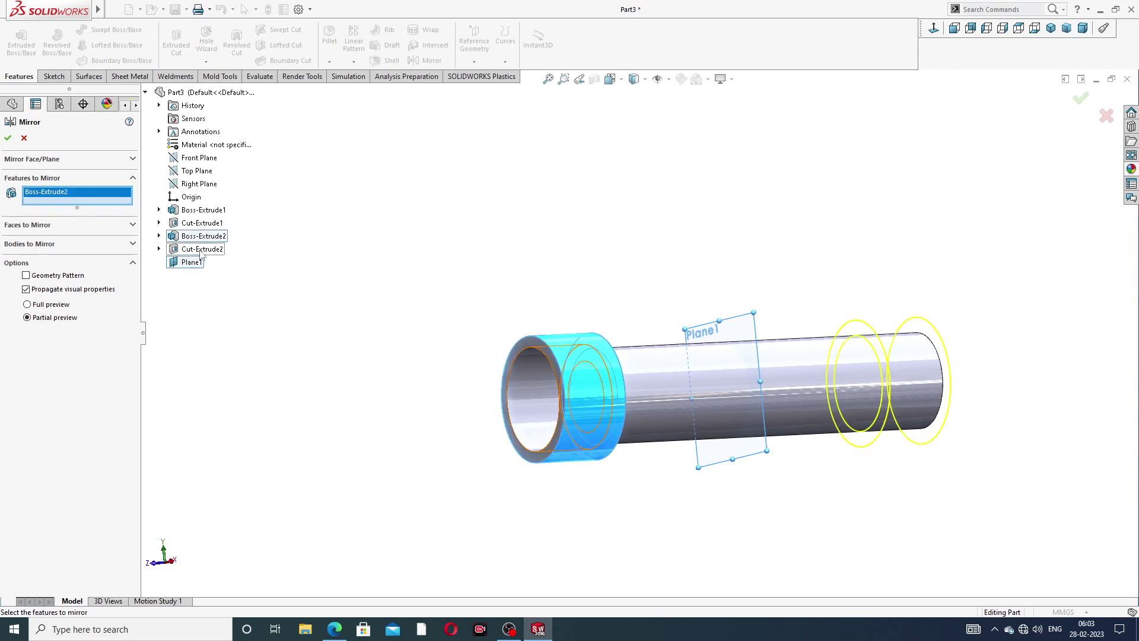
{"action": "left_click", "coordinate": [202, 250]}
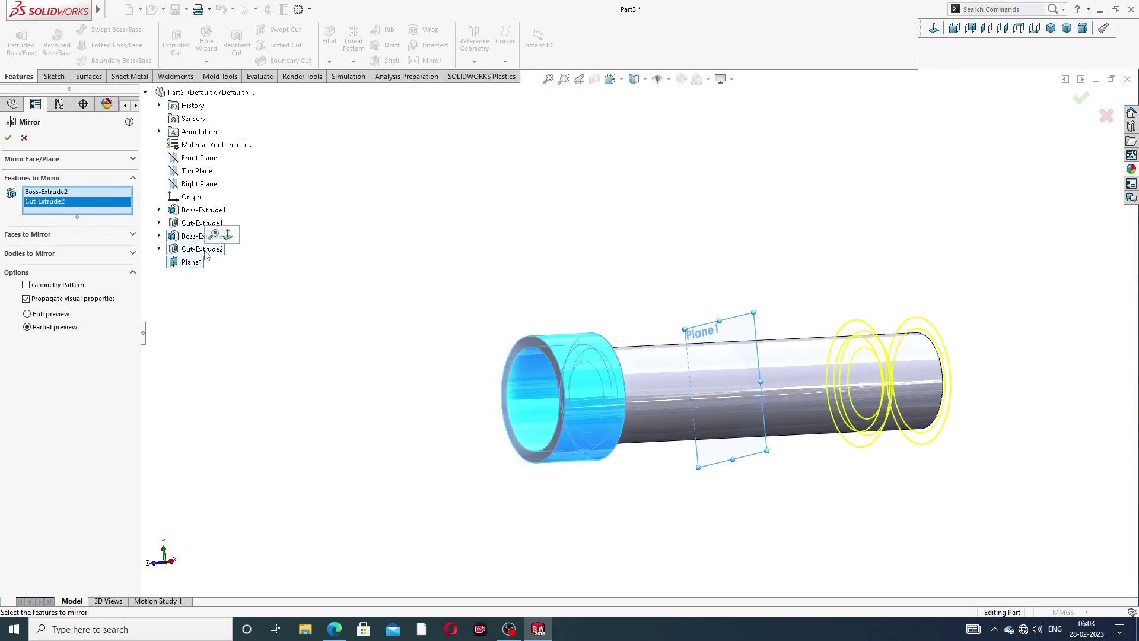
{"action": "left_click", "coordinate": [7, 137]}
Hide the mid plane and compare the mirrored pipe with the PDF drawing
{"action": "middle_click_drag", "start_coordinate": [615, 300], "coordinate": [617, 252]}
{"action": "middle_click_drag", "start_coordinate": [720, 307], "coordinate": [756, 336]}
{"action": "left_click", "coordinate": [756, 337]}
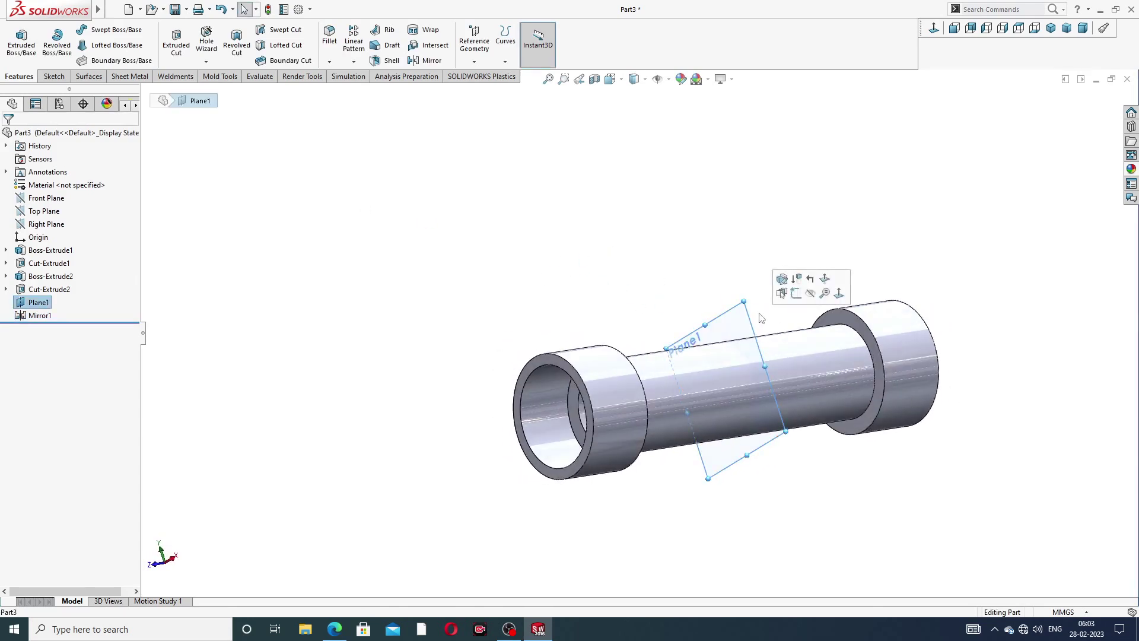
{"action": "left_click", "coordinate": [805, 298]}
{"action": "scroll", "coordinate": [687, 397], "scroll_direction": "down", "scroll_amount": 2}
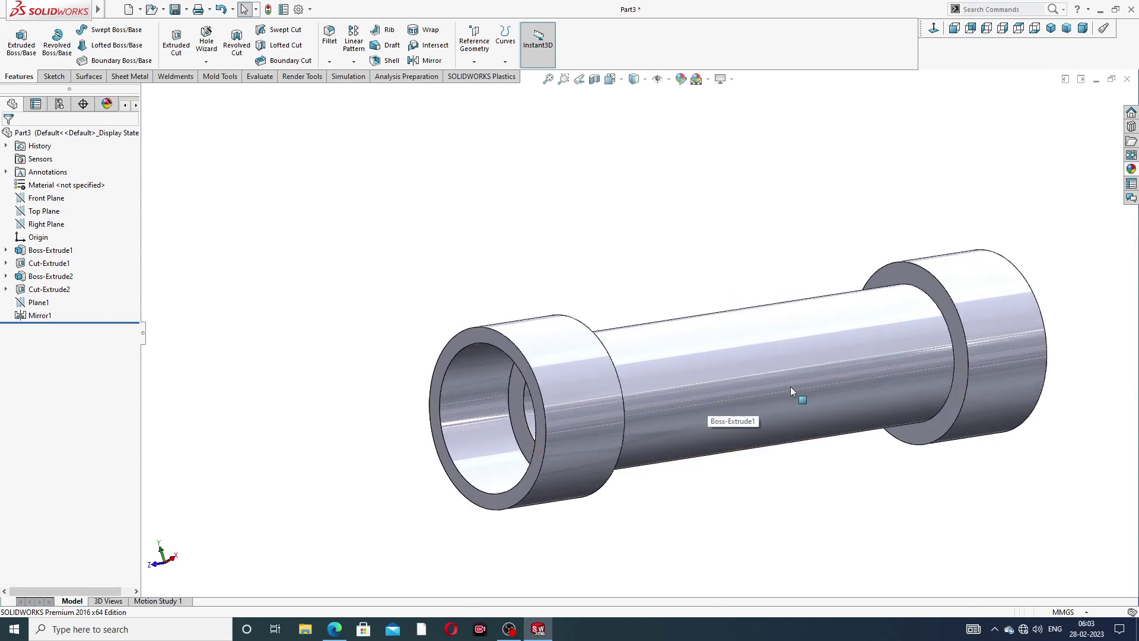
{"action": "scroll", "coordinate": [795, 379], "scroll_direction": "up", "scroll_amount": 2}
{"action": "middle_click_drag", "start_coordinate": [804, 343], "coordinate": [813, 279]}
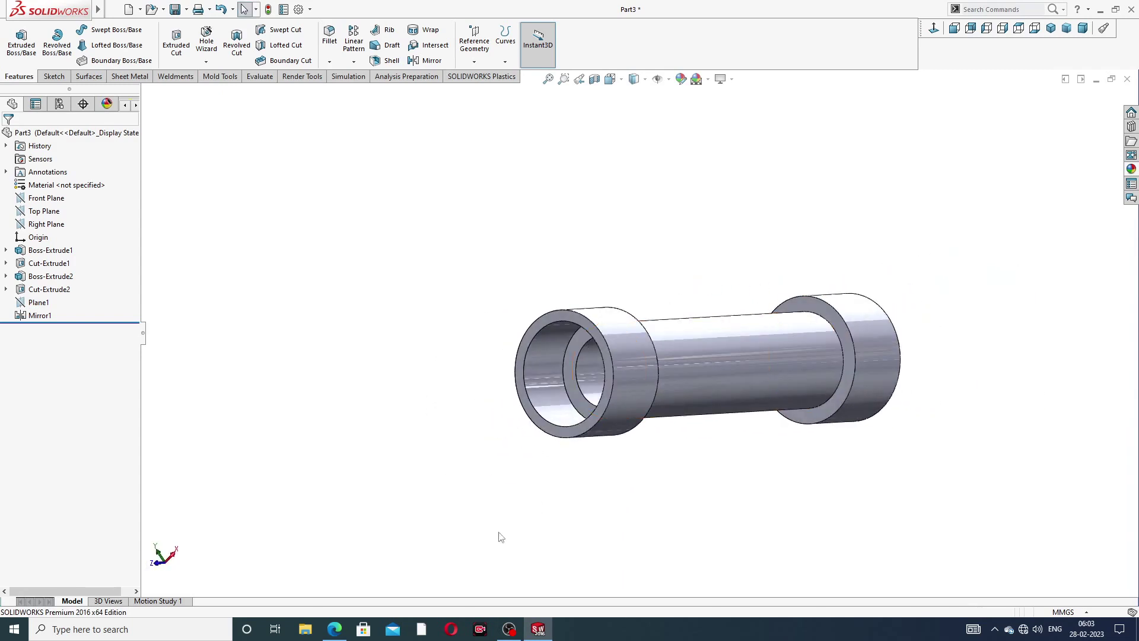
{"action": "left_click", "coordinate": [334, 632]}
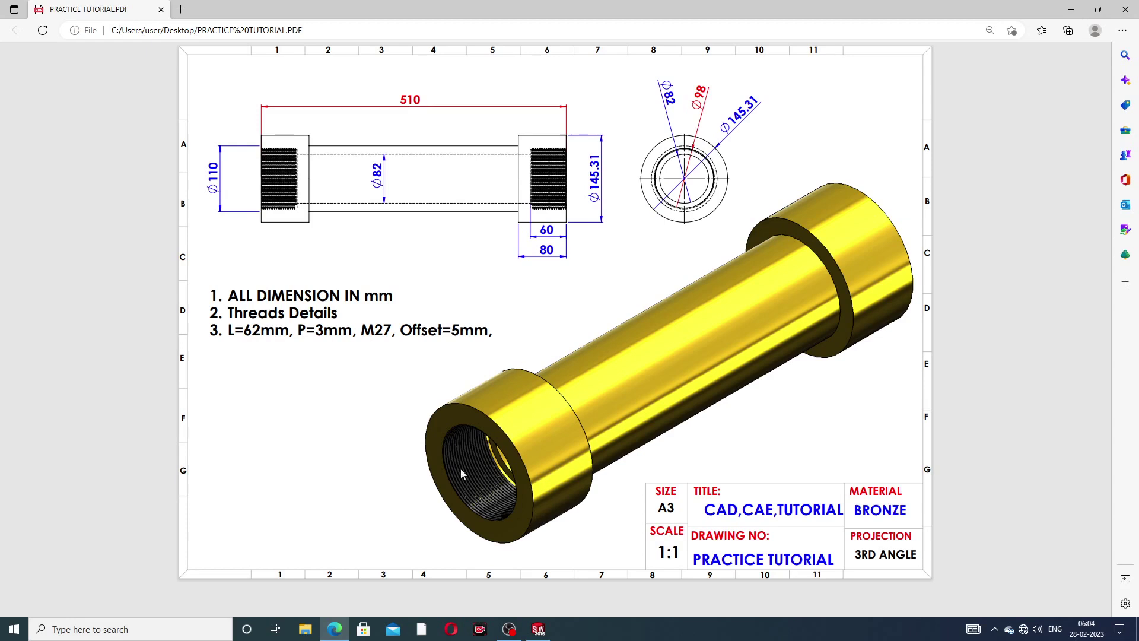
{"action": "left_click", "coordinate": [340, 629]}
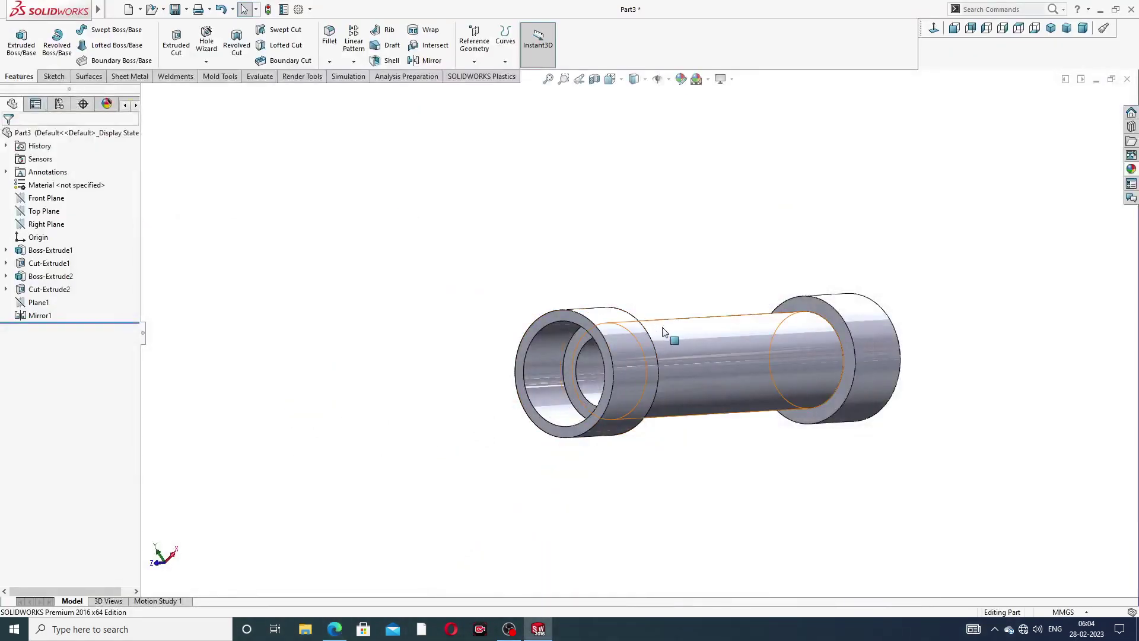
Start a Thread feature on the inner edge of the collar's counterbore with a blind depth of 62 mm
{"action": "middle_click_drag", "start_coordinate": [667, 388], "coordinate": [642, 357]}
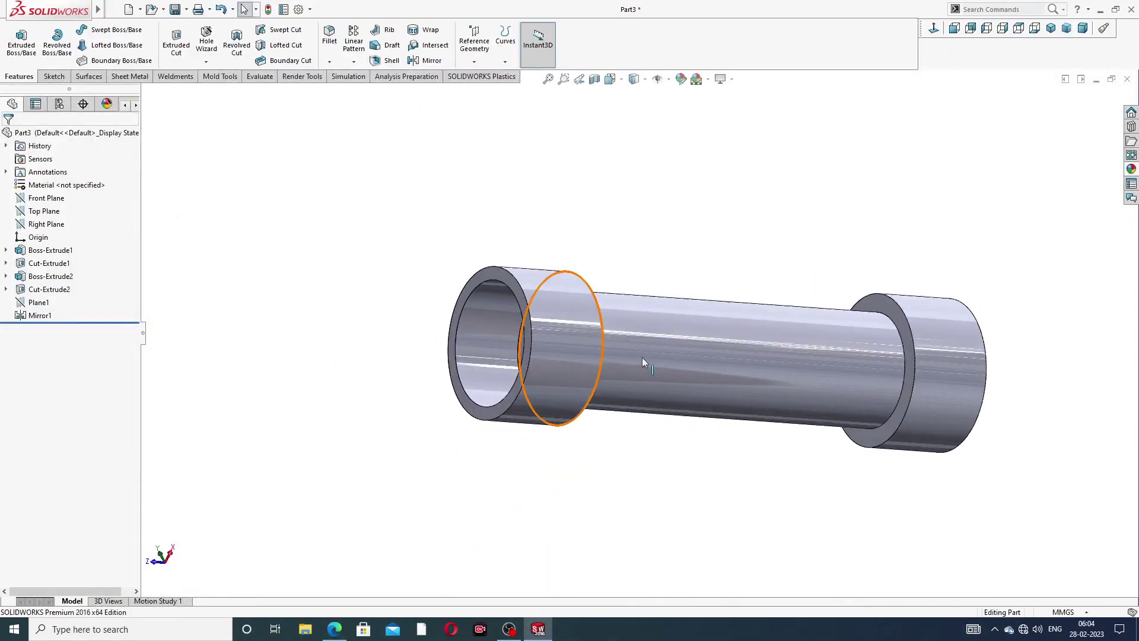
{"action": "left_click", "coordinate": [206, 62]}
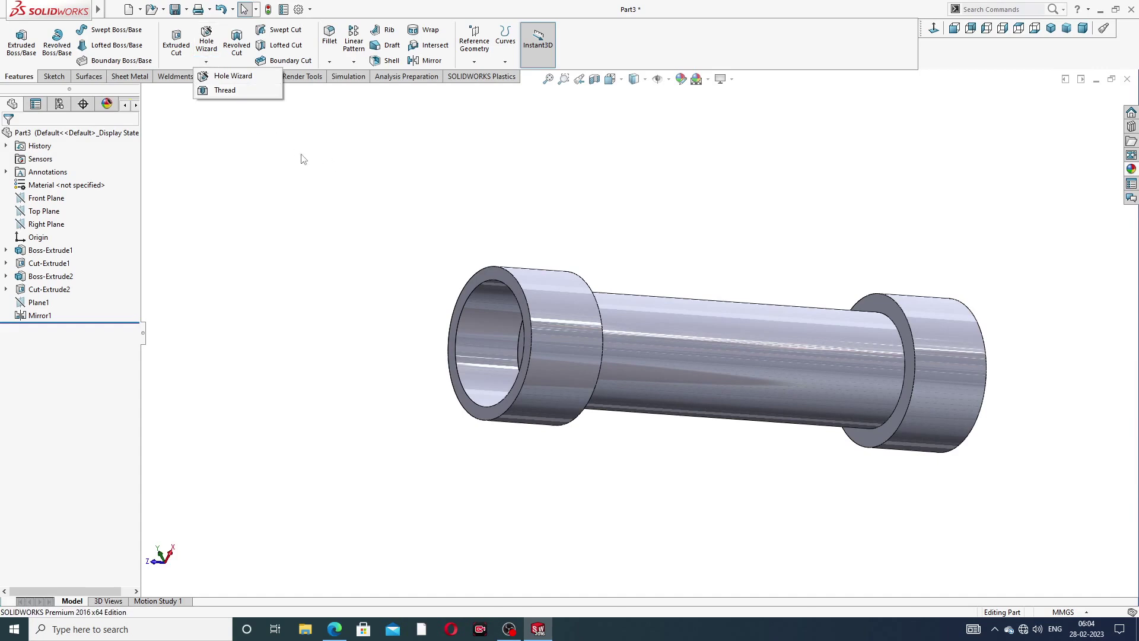
{"action": "left_click", "coordinate": [225, 90]}
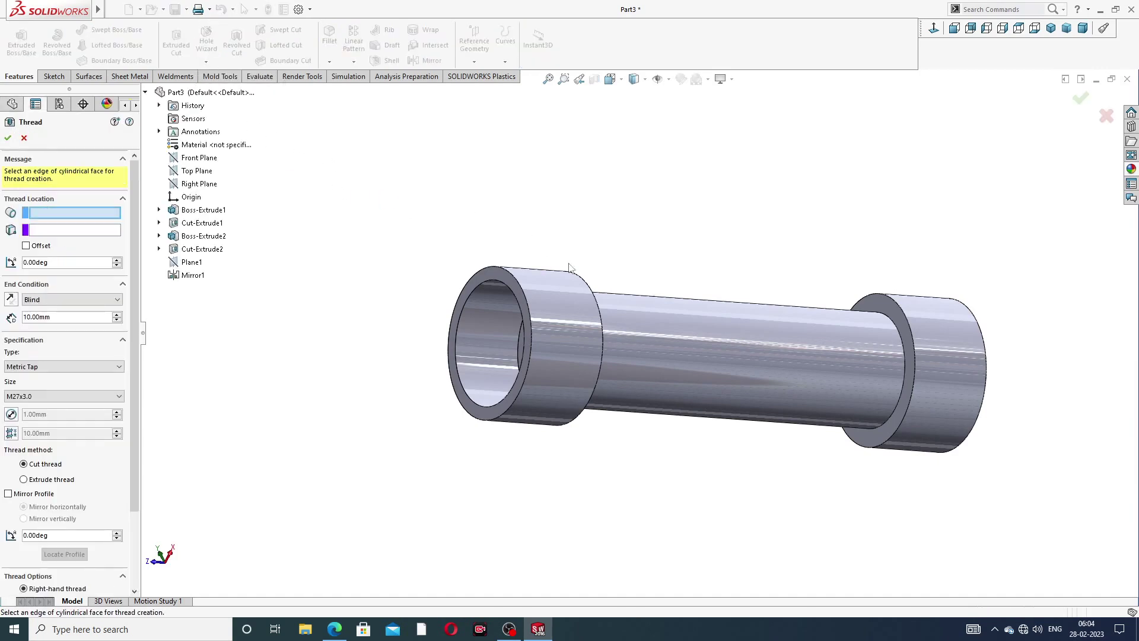
{"action": "scroll", "coordinate": [560, 343], "scroll_direction": "down", "scroll_amount": 3}
{"action": "scroll", "coordinate": [561, 342], "scroll_direction": "up", "scroll_amount": 2}
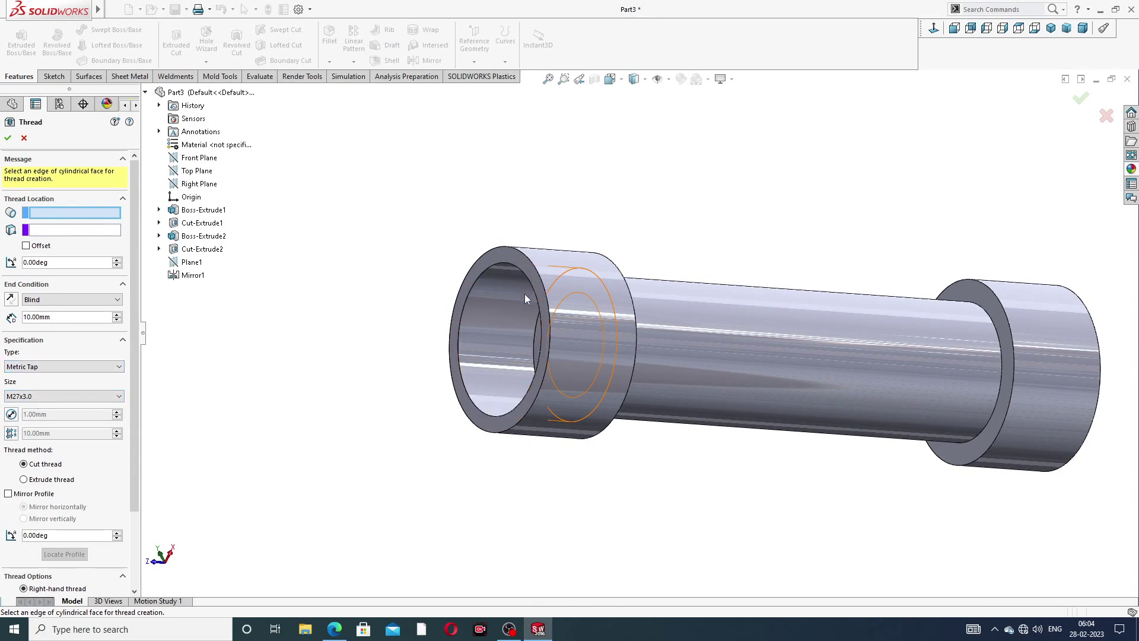
{"action": "scroll", "coordinate": [524, 291], "scroll_direction": "down", "scroll_amount": 2}
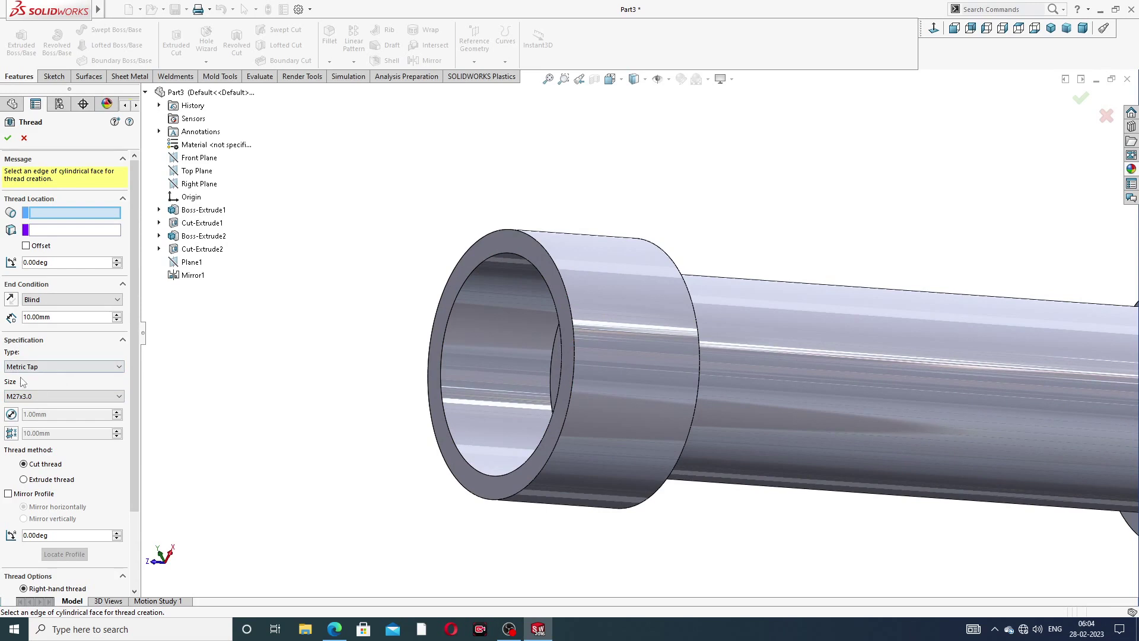
{"action": "double_click", "coordinate": [55, 316]}
{"action": "type", "text": "62"}
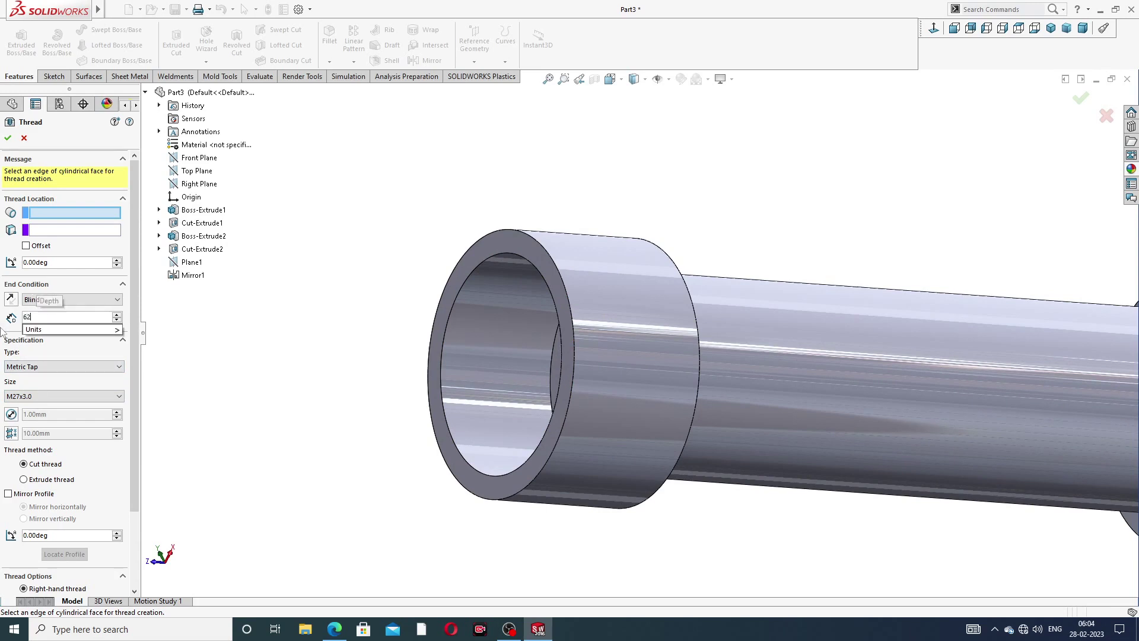
{"action": "key", "text": "Return"}
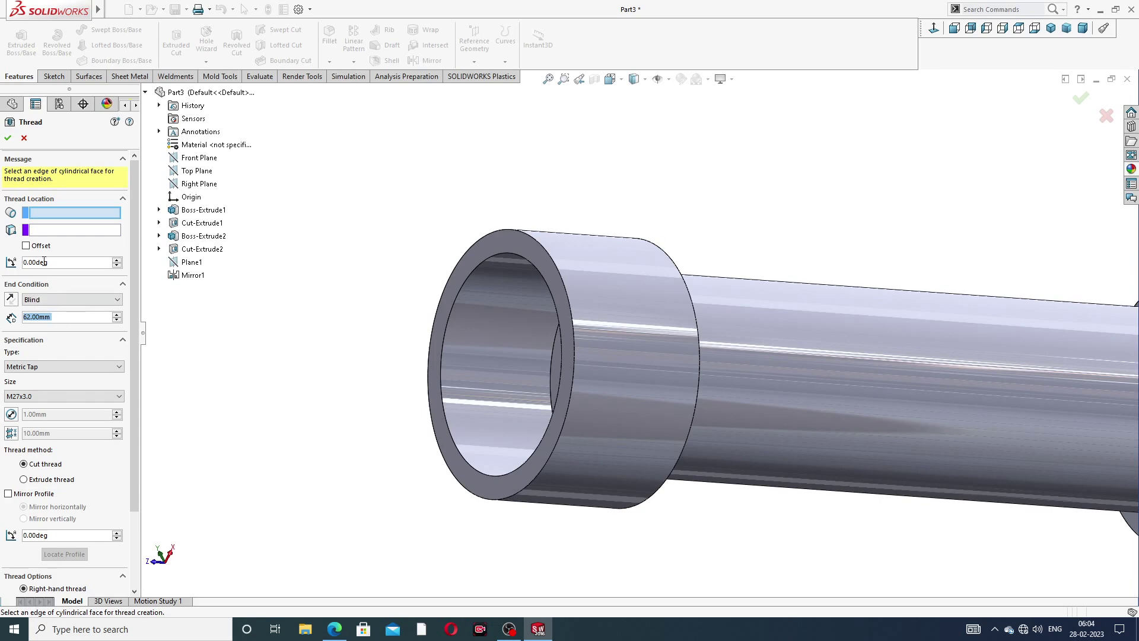
{"action": "scroll", "coordinate": [48, 261], "scroll_direction": "down", "scroll_amount": 3}
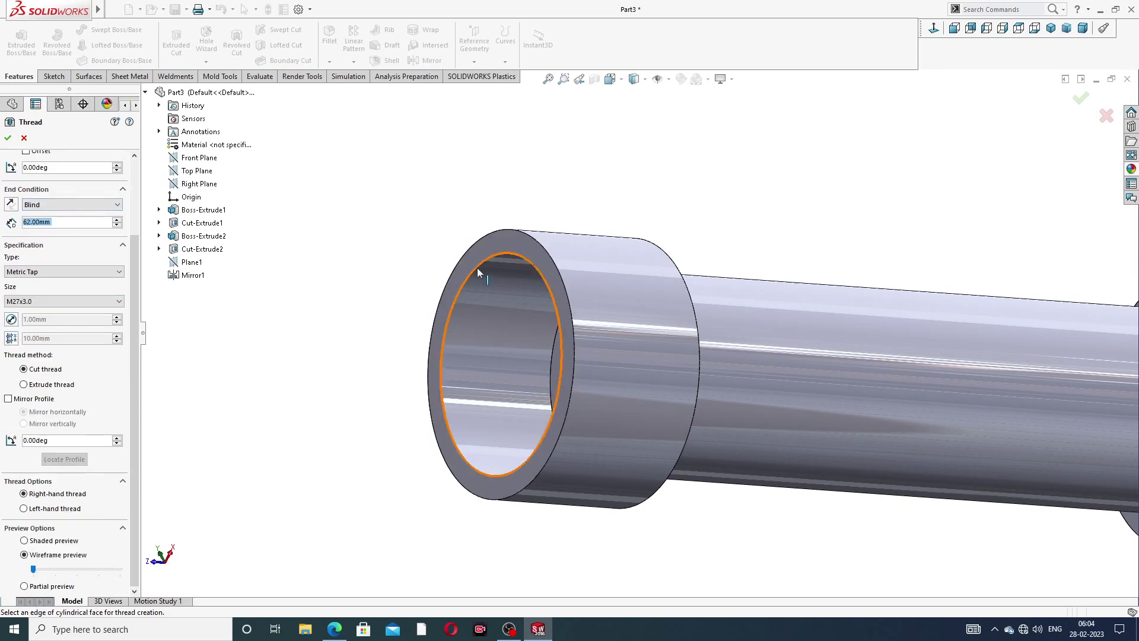
{"action": "left_click", "coordinate": [477, 270]}
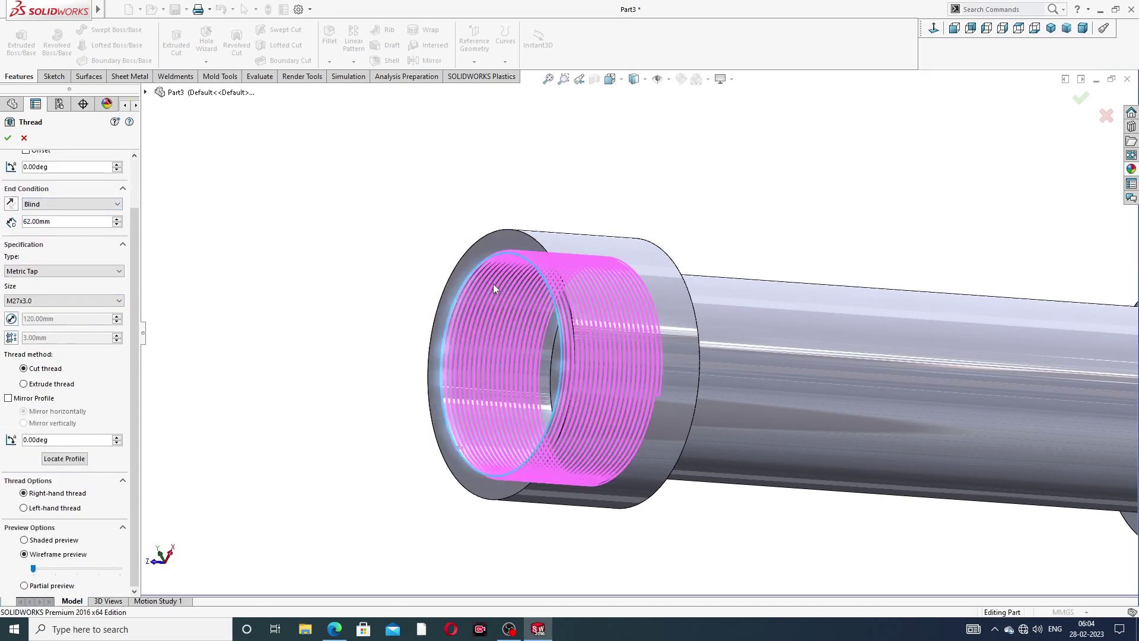
{"action": "scroll", "coordinate": [493, 283], "scroll_direction": "up", "scroll_amount": 3}
{"action": "middle_click_drag", "start_coordinate": [496, 295], "coordinate": [468, 262]}
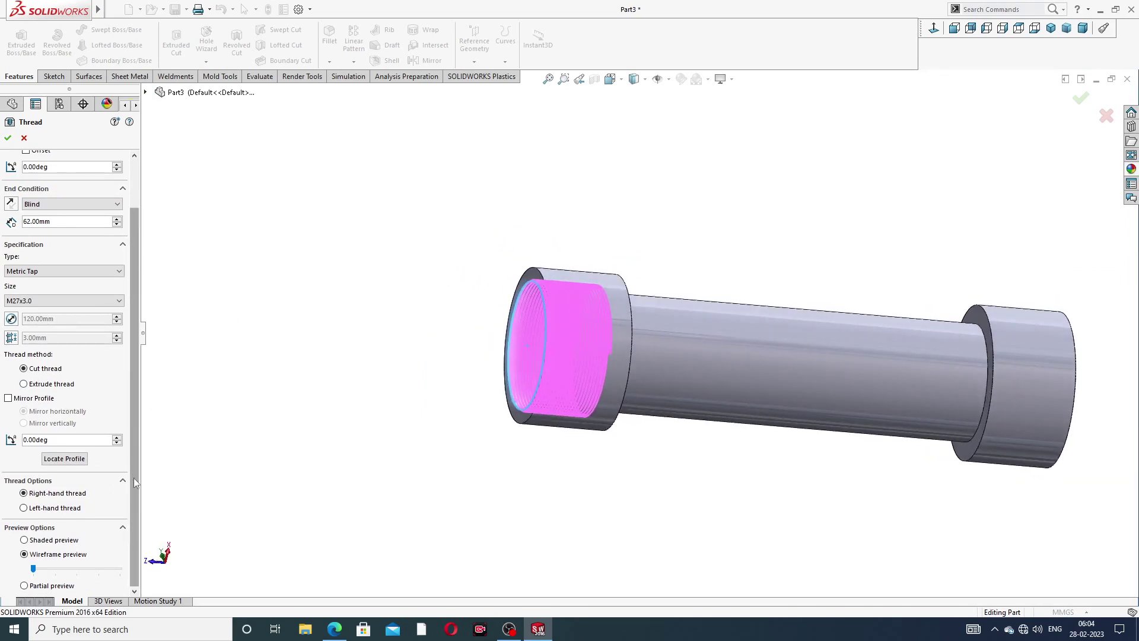
Offset the thread start 5 mm outward from the collar's counterbore edge
{"action": "left_click_drag", "start_coordinate": [134, 472], "coordinate": [134, 425]}
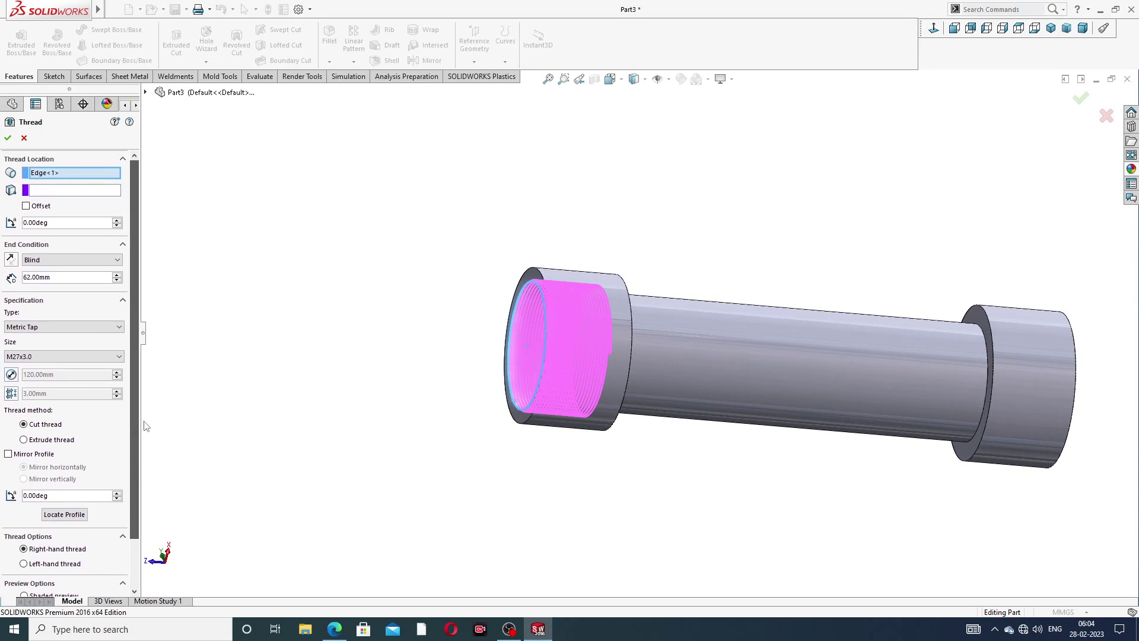
{"action": "left_click", "coordinate": [25, 206]}
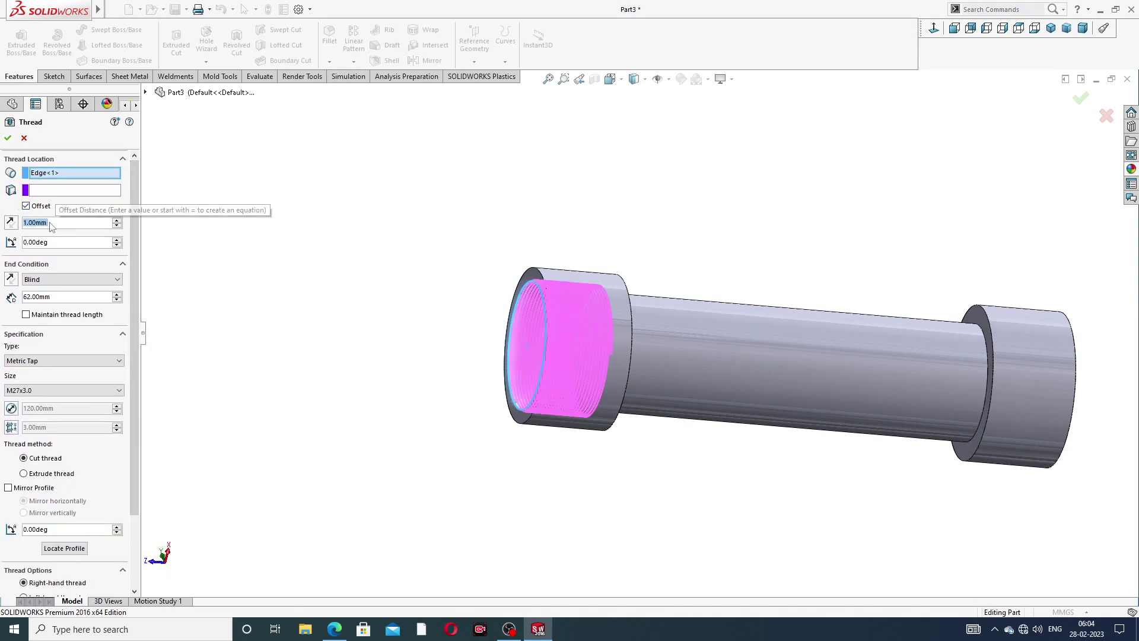
{"action": "type", "text": "5"}
{"action": "key", "text": "Return"}
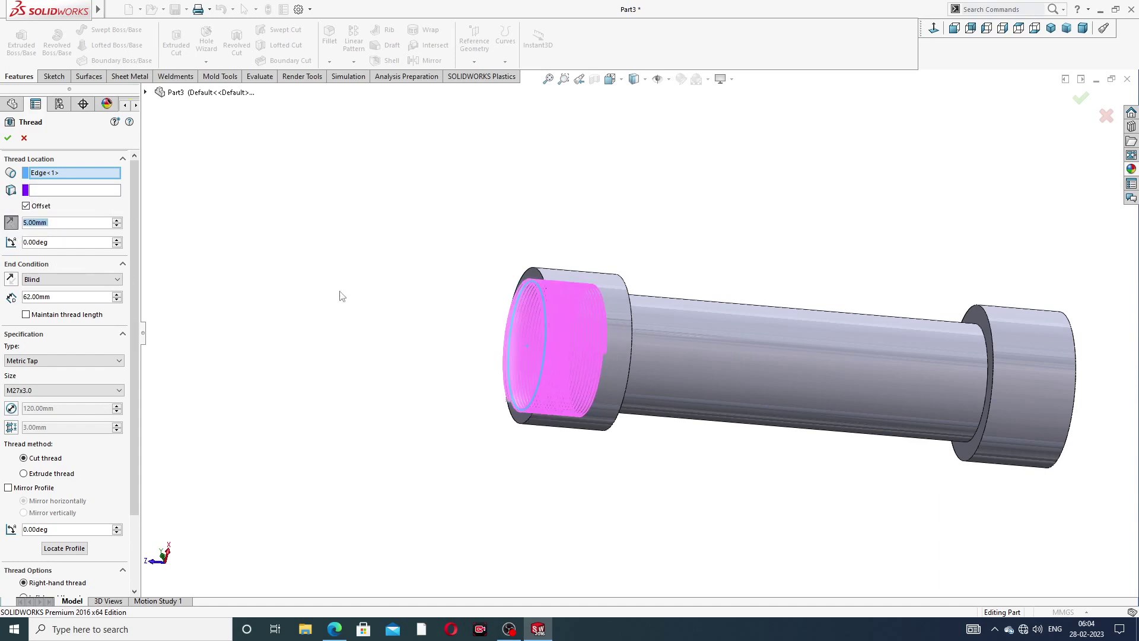
{"action": "middle_click_drag", "start_coordinate": [340, 294], "coordinate": [341, 267]}
{"action": "scroll", "coordinate": [564, 341], "scroll_direction": "down", "scroll_amount": 1}
{"action": "scroll", "coordinate": [564, 339], "scroll_direction": "down", "scroll_amount": 2}
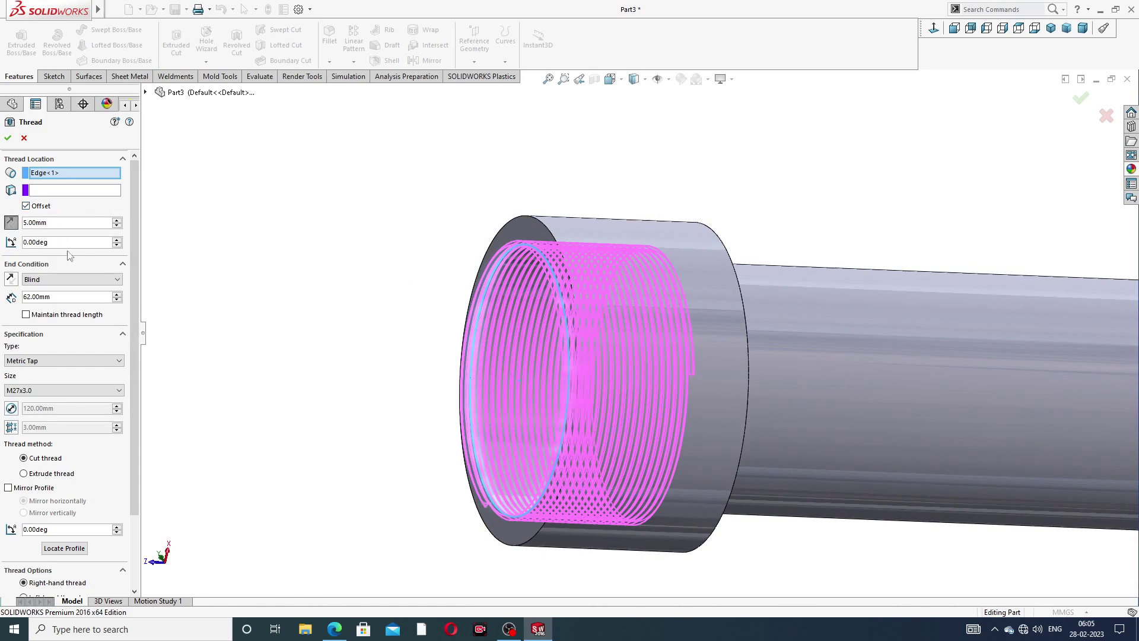
Set the thread depth to 67 mm and create the right-hand cut thread in the collar
{"action": "double_click", "coordinate": [55, 296]}
{"action": "type", "text": "67"}
{"action": "key", "text": "Return"}
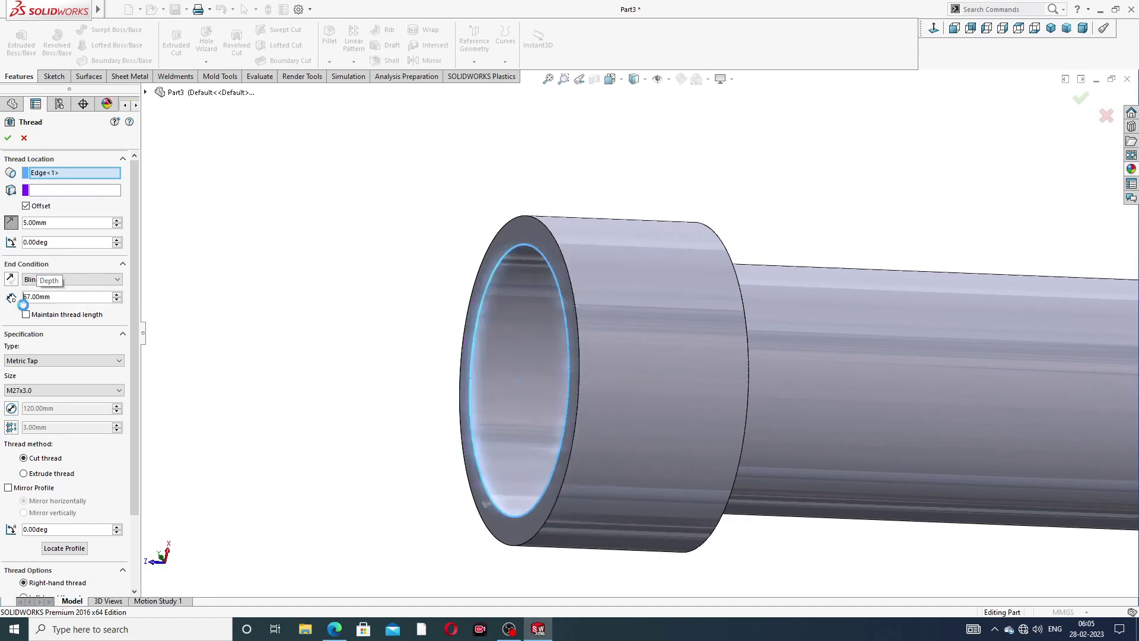
{"action": "middle_click_drag", "start_coordinate": [652, 363], "coordinate": [628, 326]}
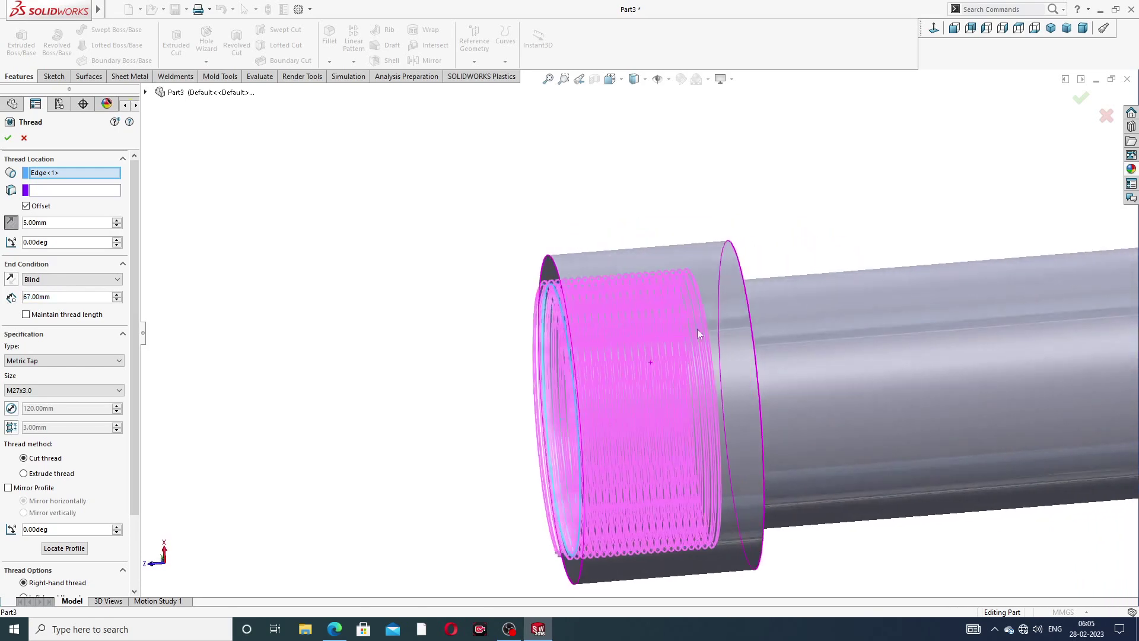
{"action": "scroll", "coordinate": [753, 330], "scroll_direction": "down", "scroll_amount": 3}
{"action": "scroll", "coordinate": [720, 340], "scroll_direction": "up", "scroll_amount": 3}
{"action": "middle_click_drag", "start_coordinate": [721, 341], "coordinate": [517, 312]}
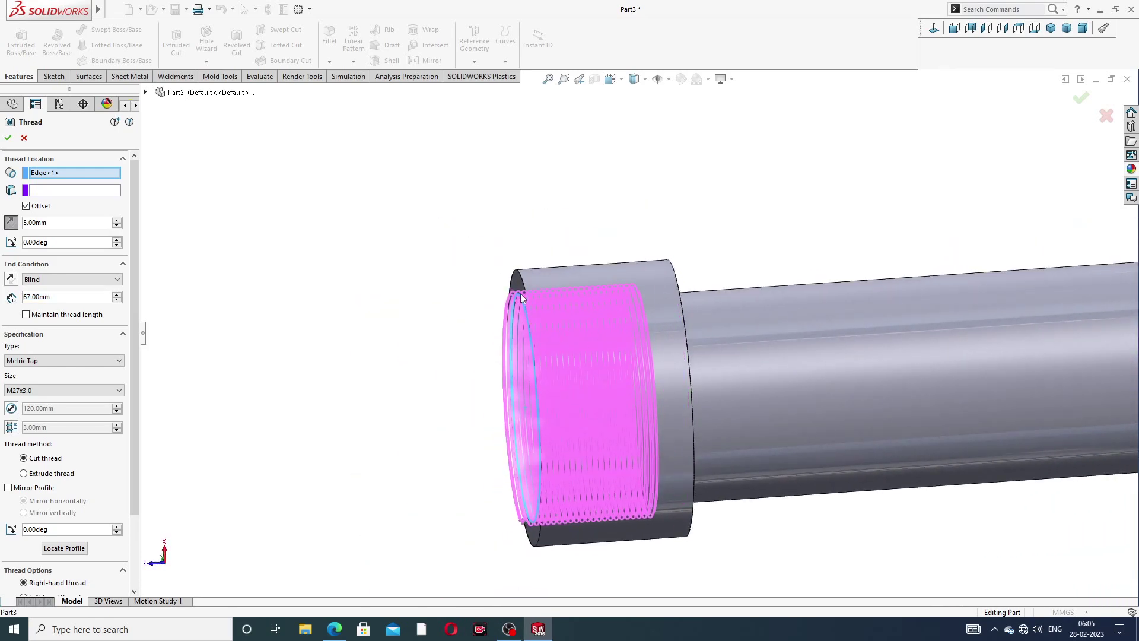
{"action": "middle_click_drag", "start_coordinate": [618, 354], "coordinate": [587, 335]}
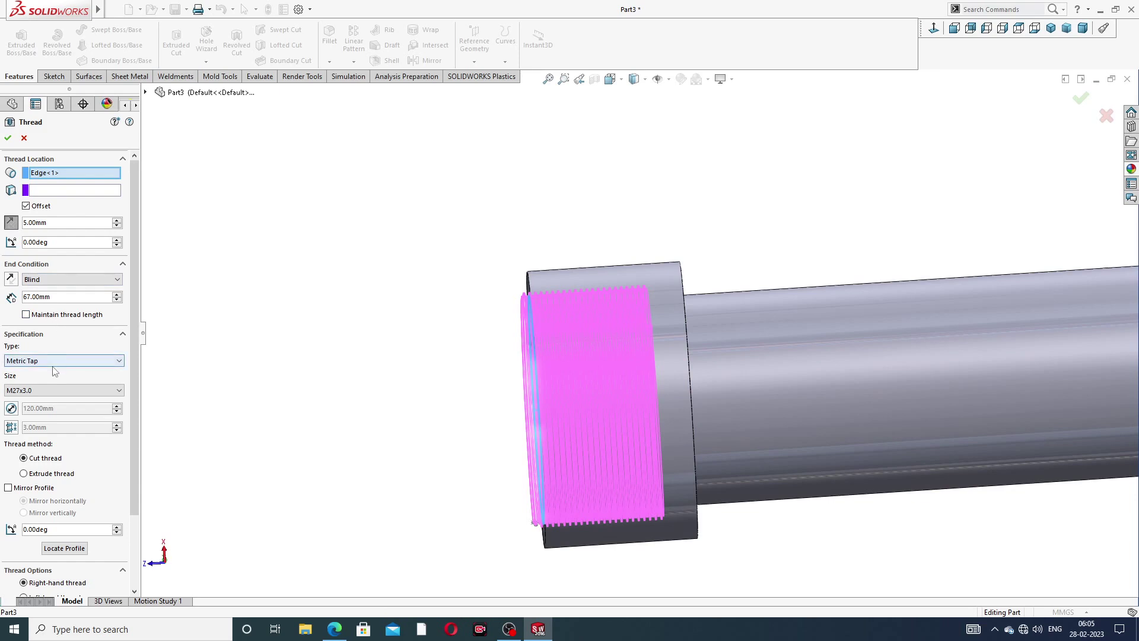
{"action": "left_click", "coordinate": [8, 138]}
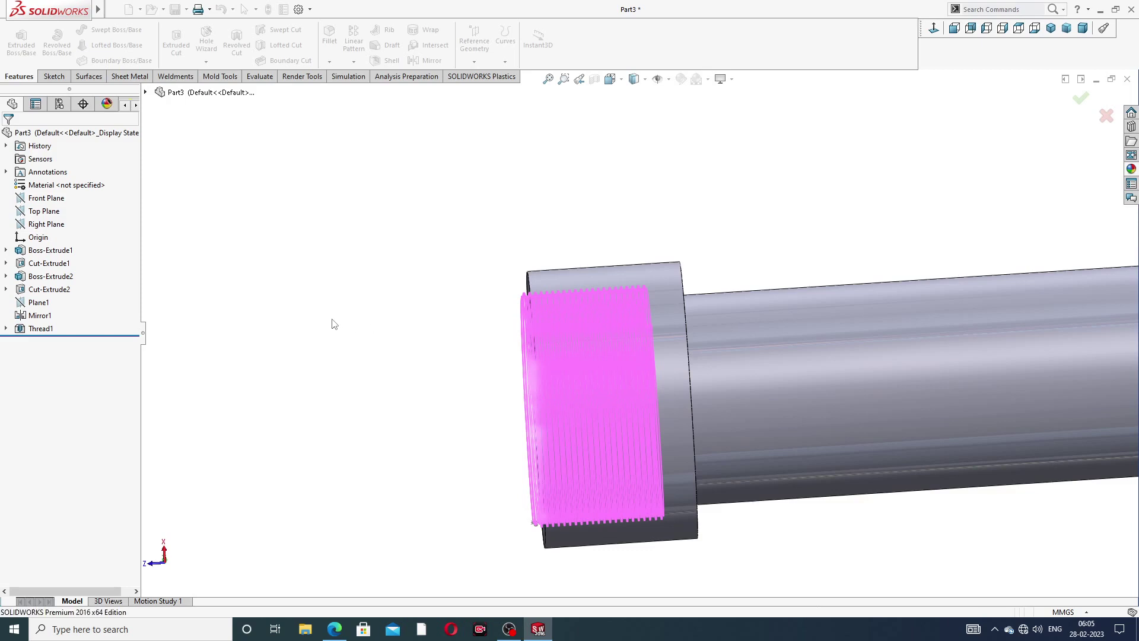
Apply a black colour to the collar's internal thread feature
{"action": "middle_click_drag", "start_coordinate": [336, 318], "coordinate": [542, 209]}
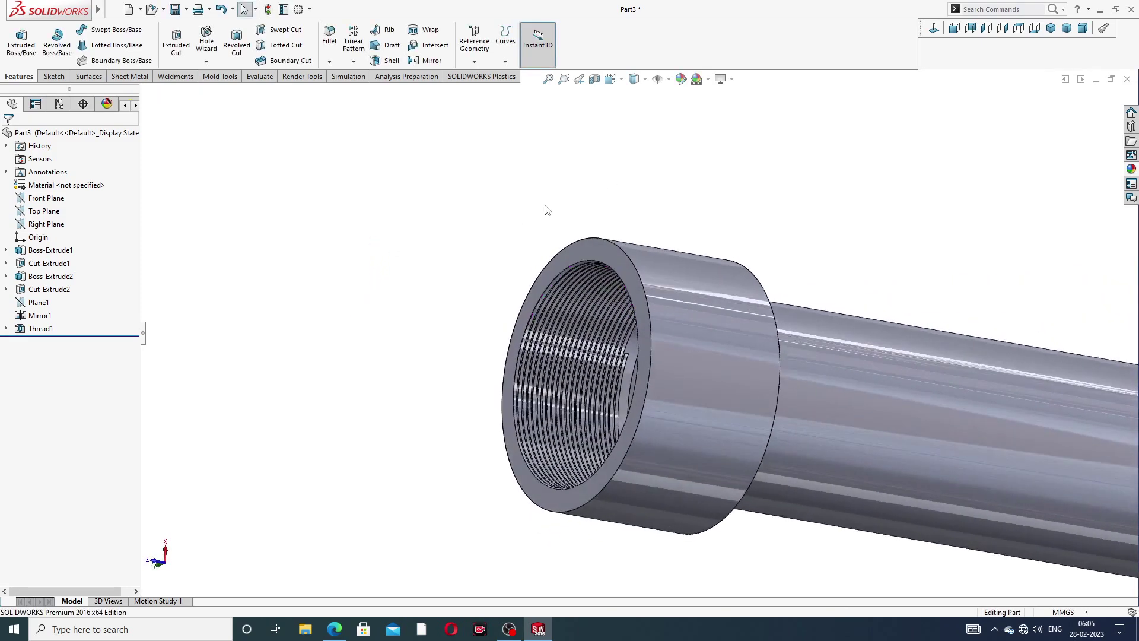
{"action": "scroll", "coordinate": [611, 337], "scroll_direction": "down", "scroll_amount": 3}
{"action": "scroll", "coordinate": [614, 330], "scroll_direction": "up", "scroll_amount": 2}
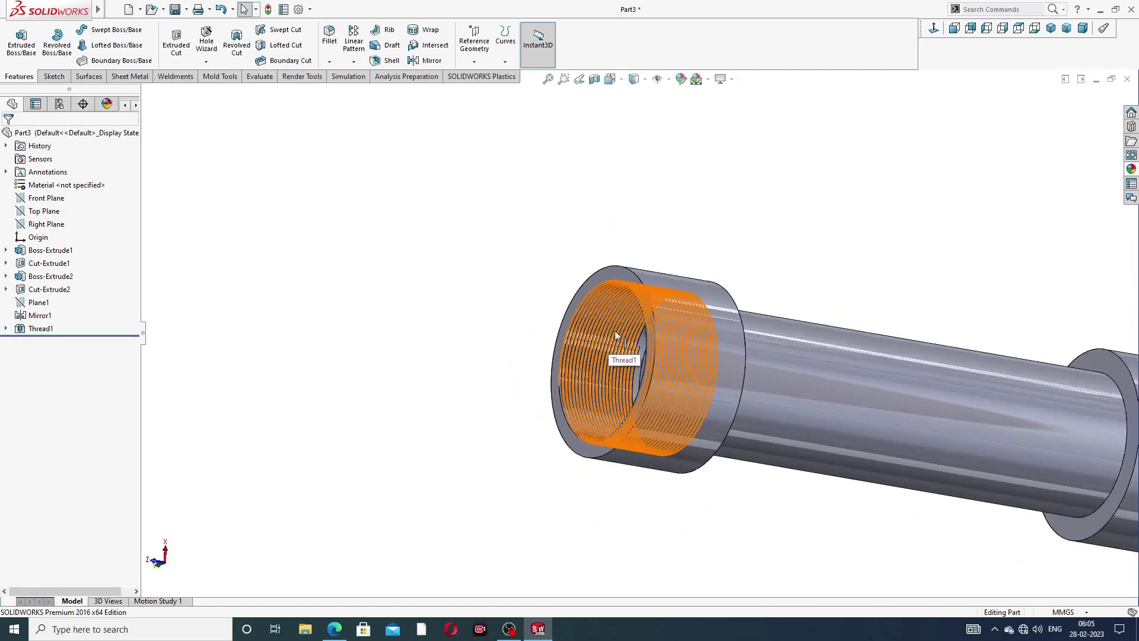
{"action": "middle_click_drag", "start_coordinate": [615, 329], "coordinate": [630, 393]}
{"action": "scroll", "coordinate": [628, 390], "scroll_direction": "down", "scroll_amount": 2}
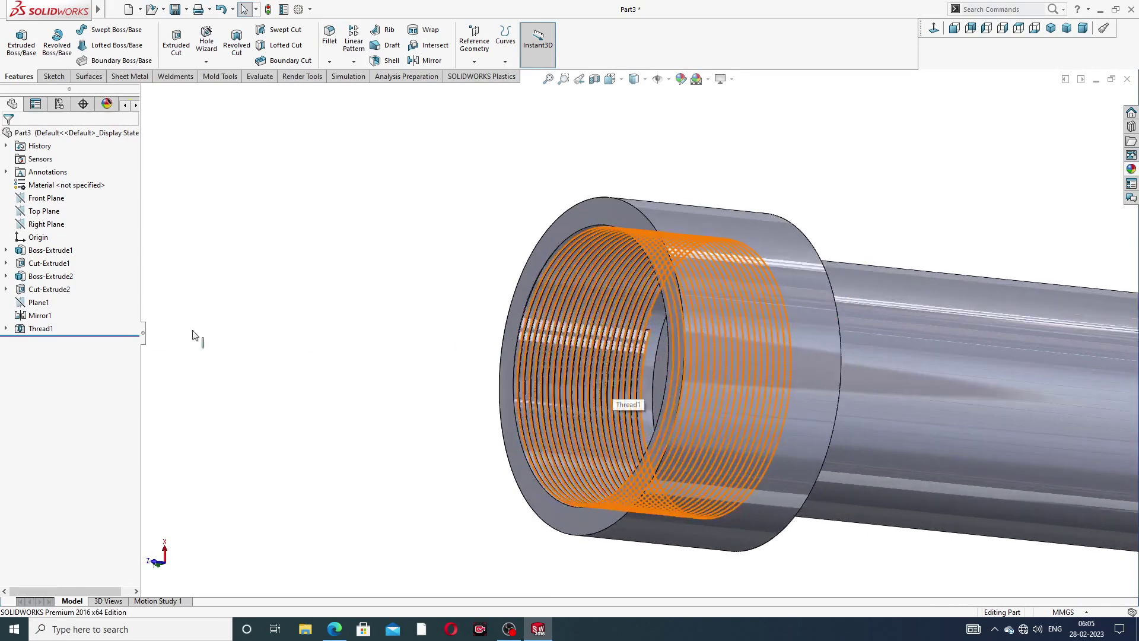
{"action": "left_click", "coordinate": [42, 329]}
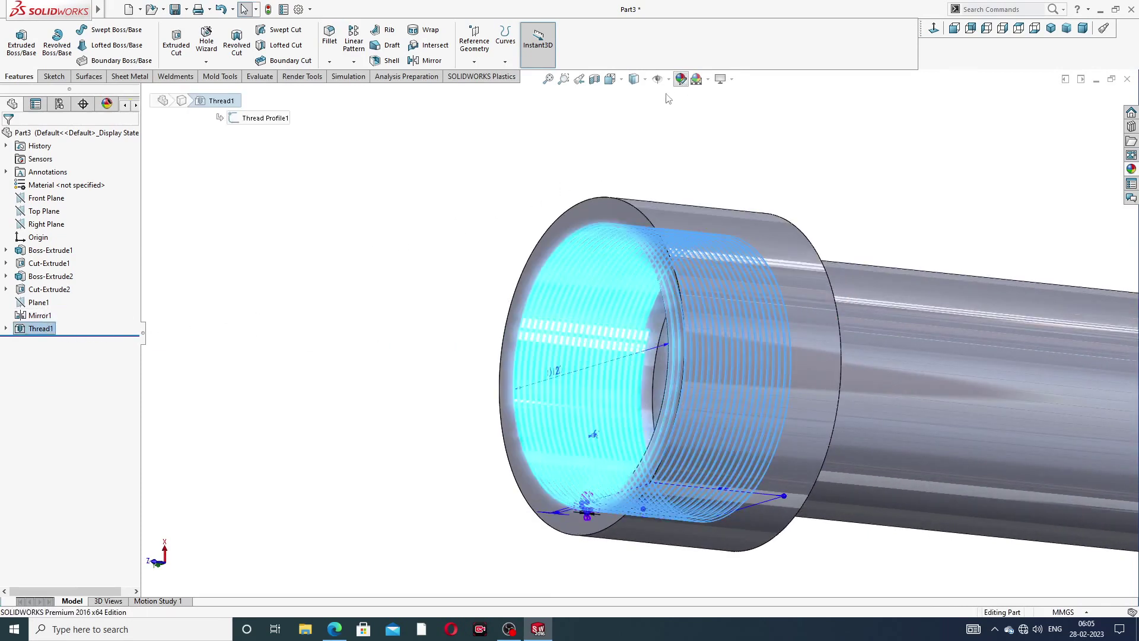
{"action": "left_click", "coordinate": [681, 78]}
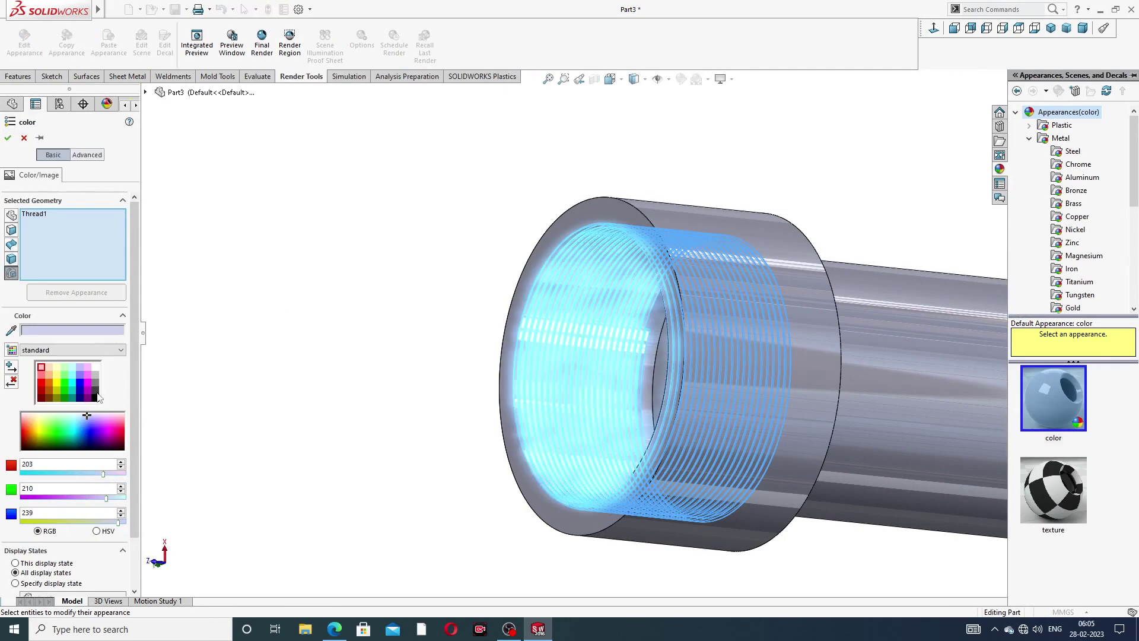
{"action": "left_click", "coordinate": [96, 383]}
{"action": "left_click", "coordinate": [8, 137]}
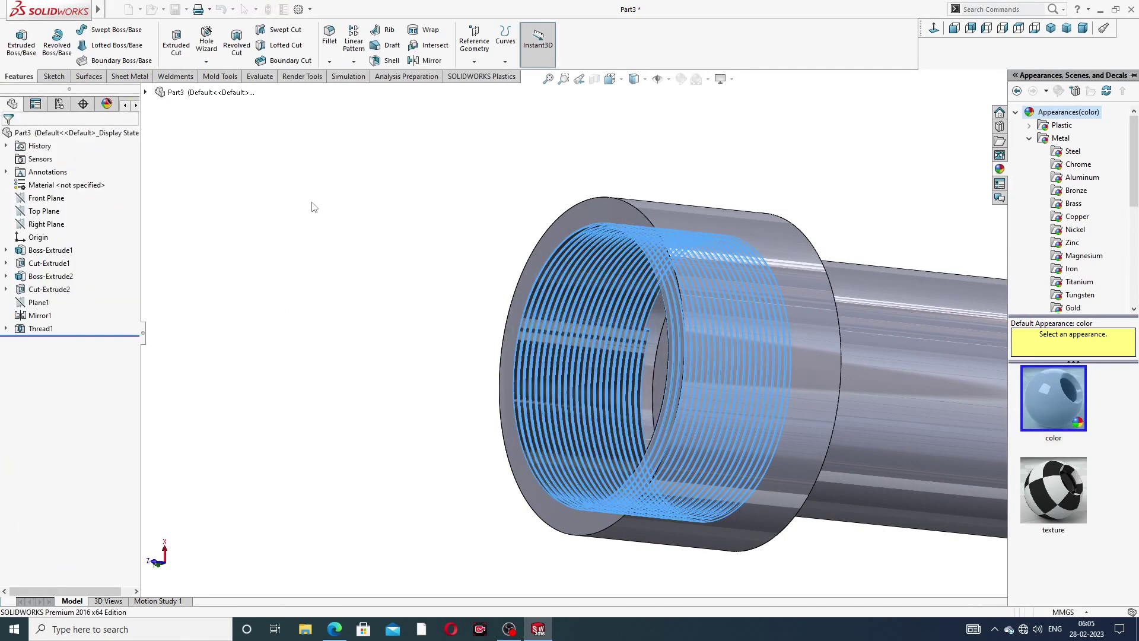
Start a second Thread feature on the inner counterbore edge of the opposite, mirrored collar
{"action": "scroll", "coordinate": [712, 175], "scroll_direction": "down", "scroll_amount": 2}
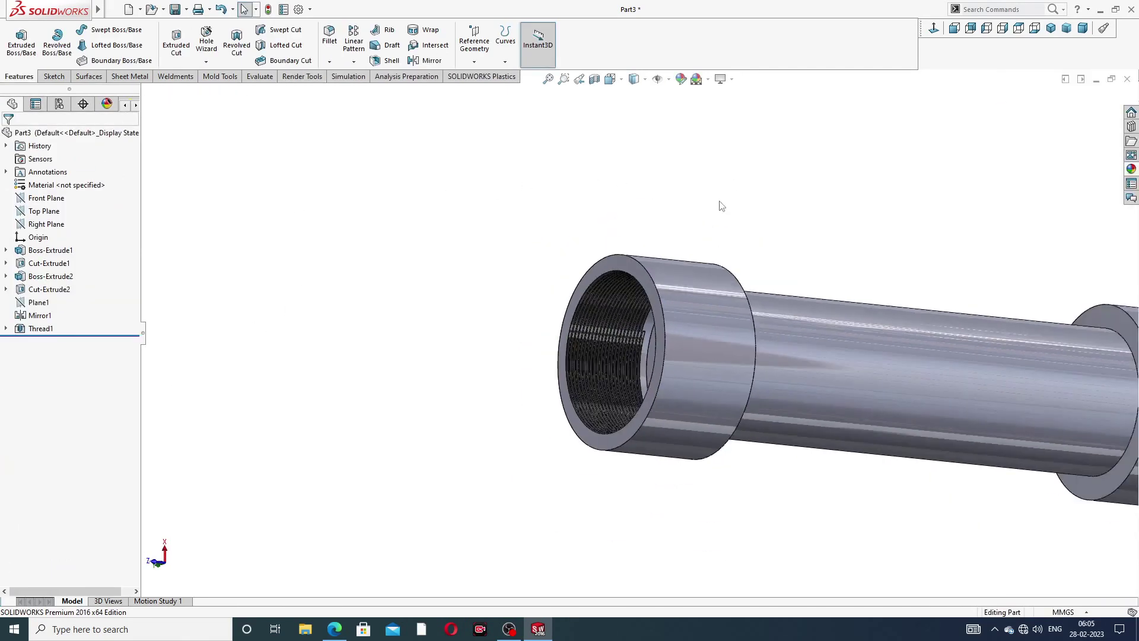
{"action": "scroll", "coordinate": [730, 336], "scroll_direction": "down", "scroll_amount": 3}
{"action": "middle_click_drag", "start_coordinate": [800, 353], "coordinate": [593, 355]}
{"action": "scroll", "coordinate": [677, 314], "scroll_direction": "down", "scroll_amount": 3}
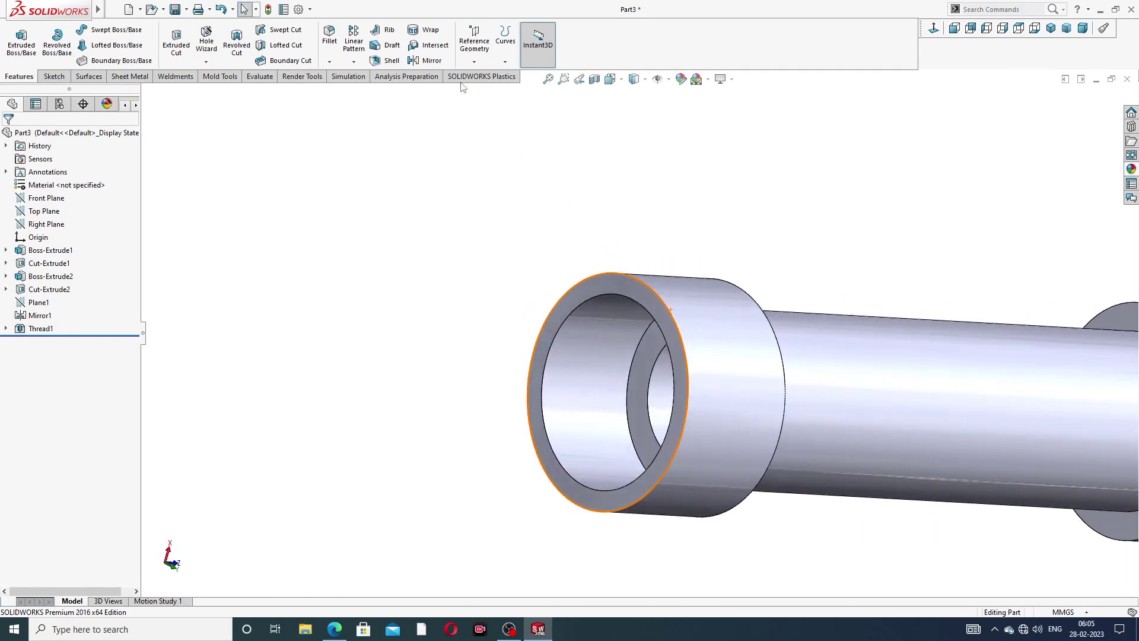
{"action": "left_click", "coordinate": [206, 61]}
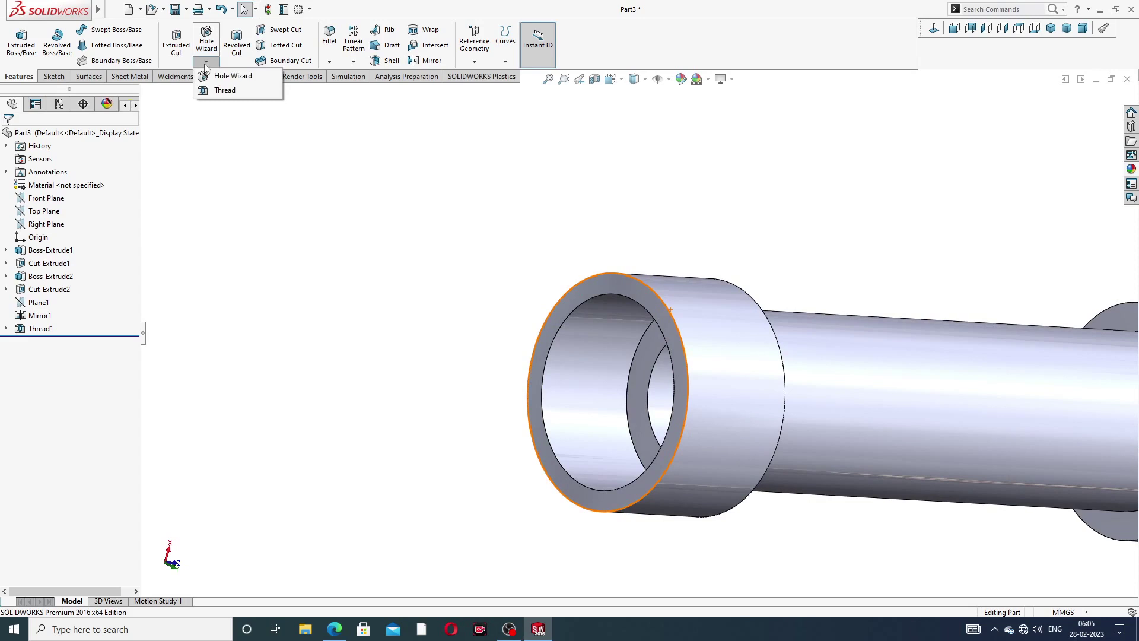
{"action": "left_click", "coordinate": [224, 90]}
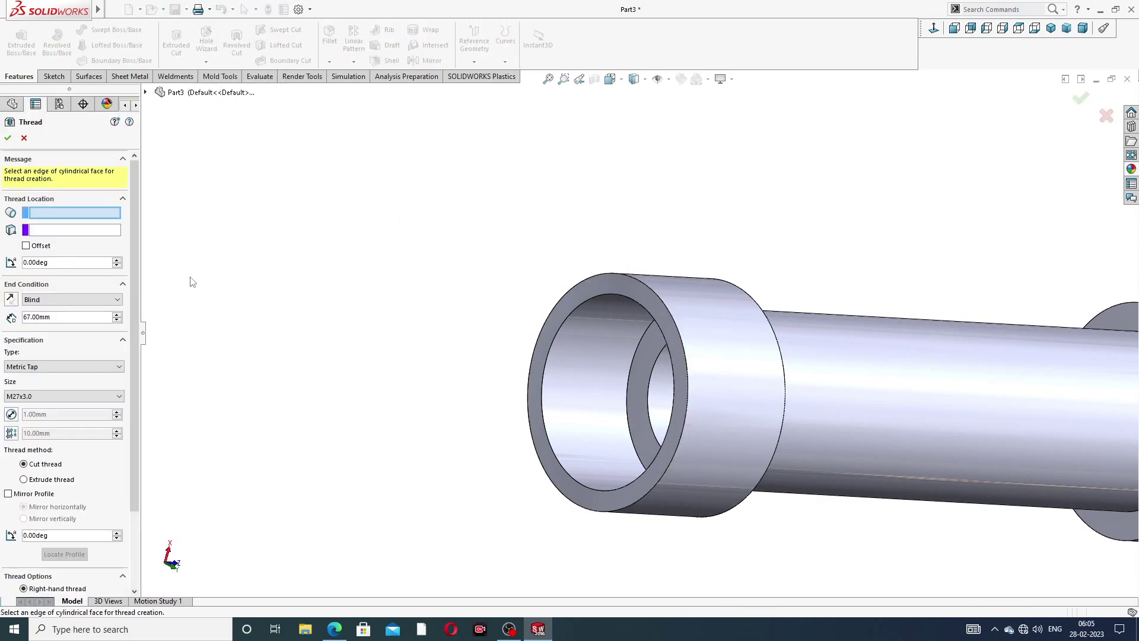
{"action": "scroll", "coordinate": [595, 361], "scroll_direction": "down", "scroll_amount": 2}
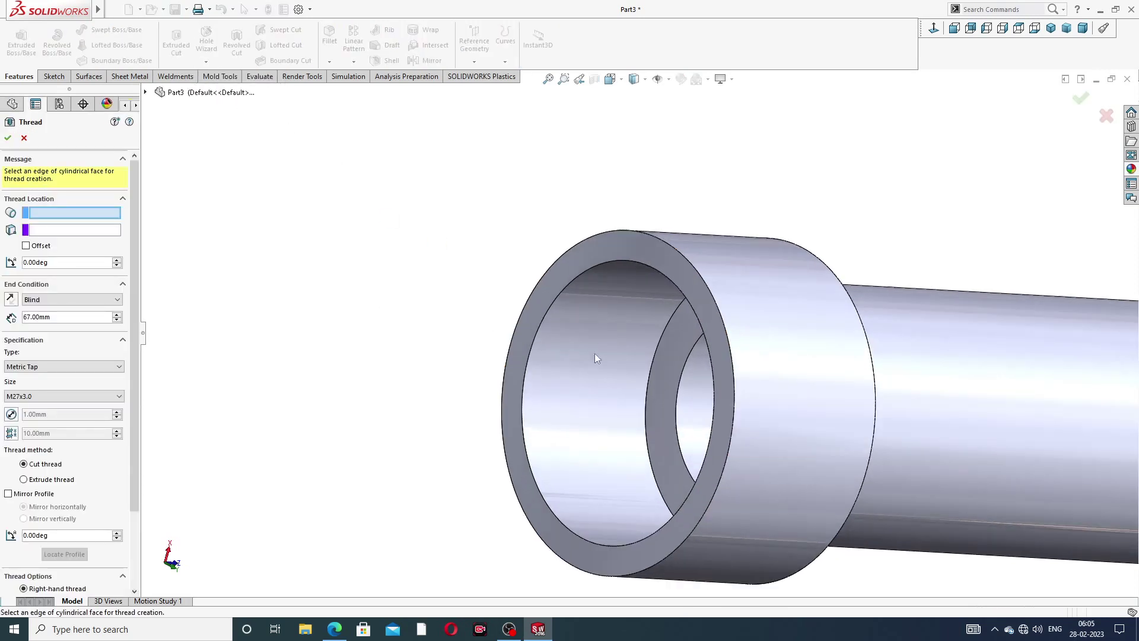
{"action": "left_click", "coordinate": [568, 284]}
{"action": "middle_click_drag", "start_coordinate": [603, 327], "coordinate": [557, 333]}
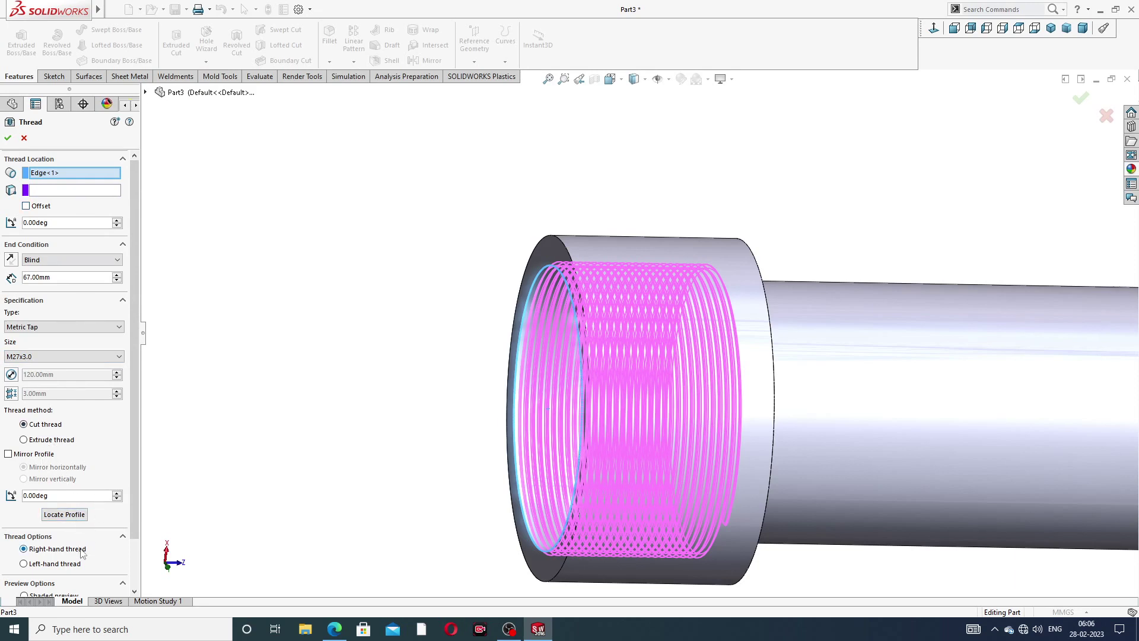
Make the opposite collar's thread left-hand, offset its start 5 mm outward from the edge, and create the 67 mm deep cut thread
{"action": "left_click_drag", "start_coordinate": [134, 499], "coordinate": [134, 533]}
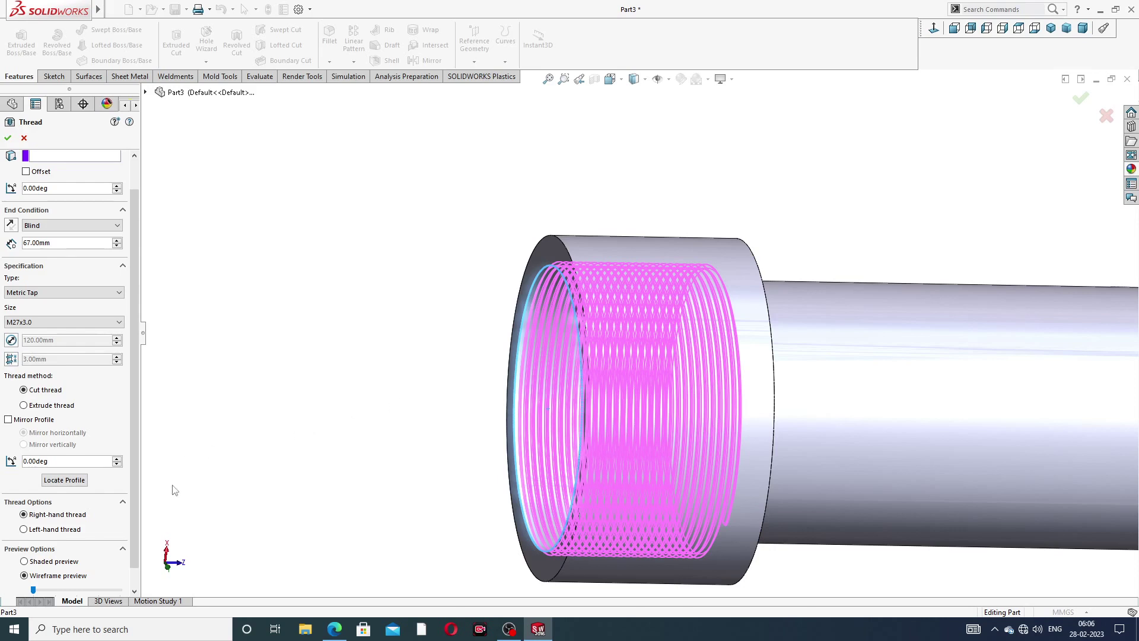
{"action": "left_click", "coordinate": [55, 529]}
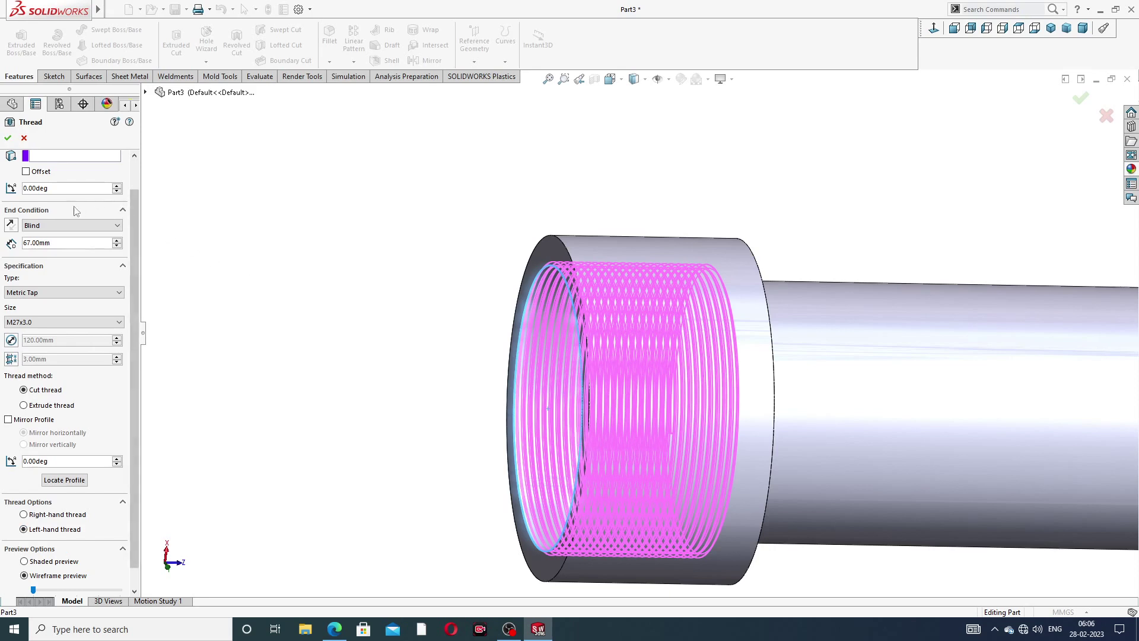
{"action": "scroll", "coordinate": [137, 212], "scroll_direction": "up", "scroll_amount": 1}
{"action": "scroll", "coordinate": [137, 211], "scroll_direction": "up", "scroll_amount": 2}
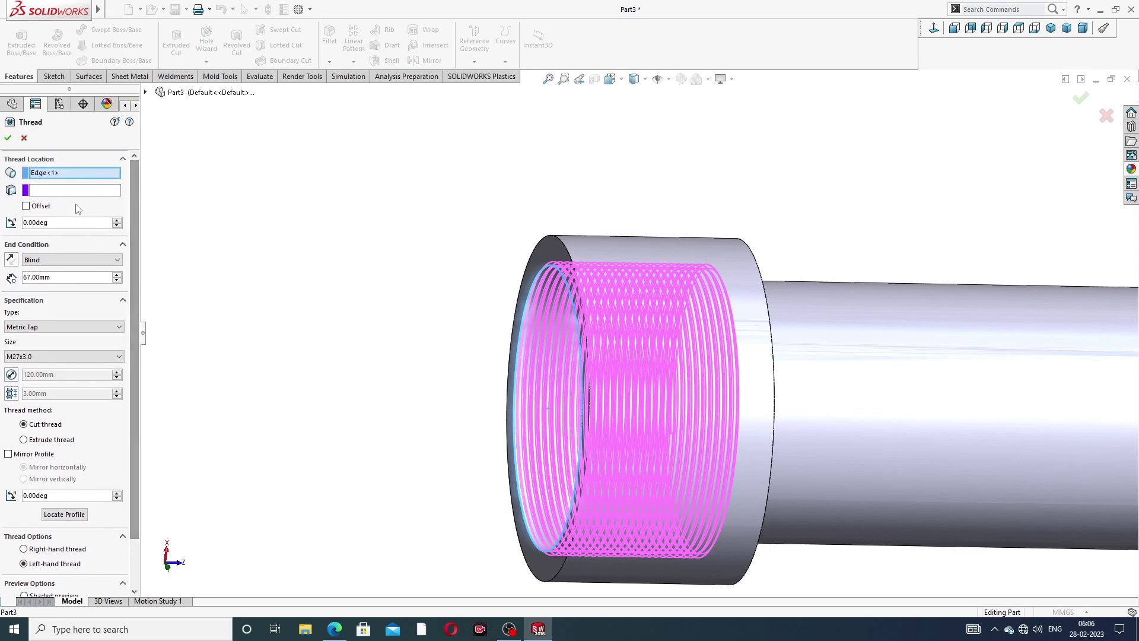
{"action": "left_click", "coordinate": [27, 206]}
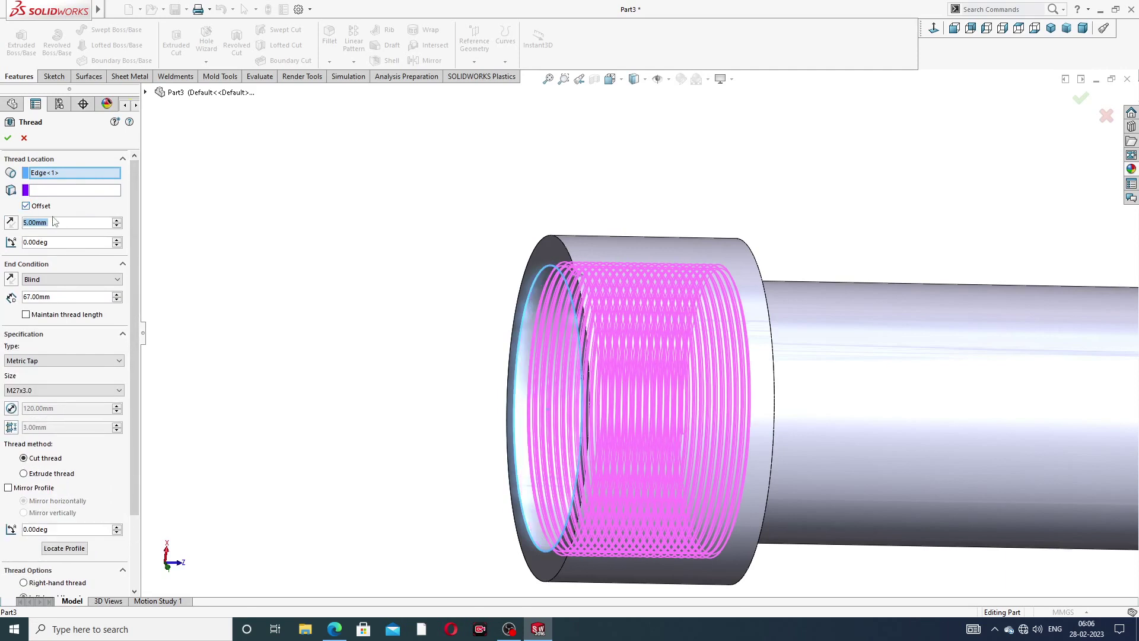
{"action": "left_click", "coordinate": [10, 223]}
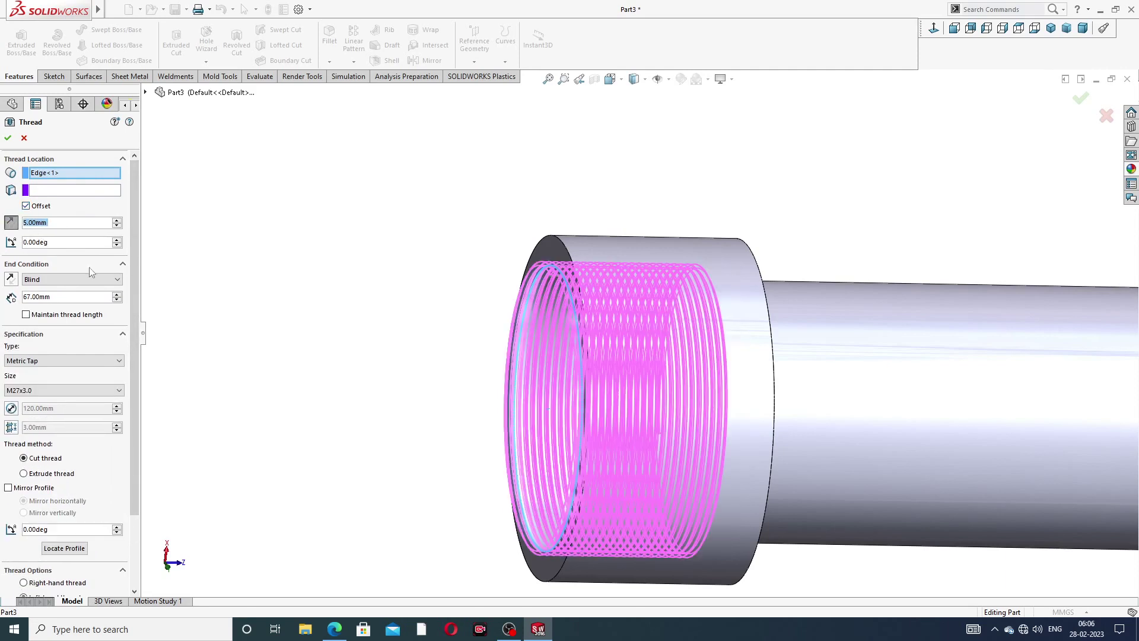
{"action": "middle_click_drag", "start_coordinate": [382, 359], "coordinate": [361, 347]}
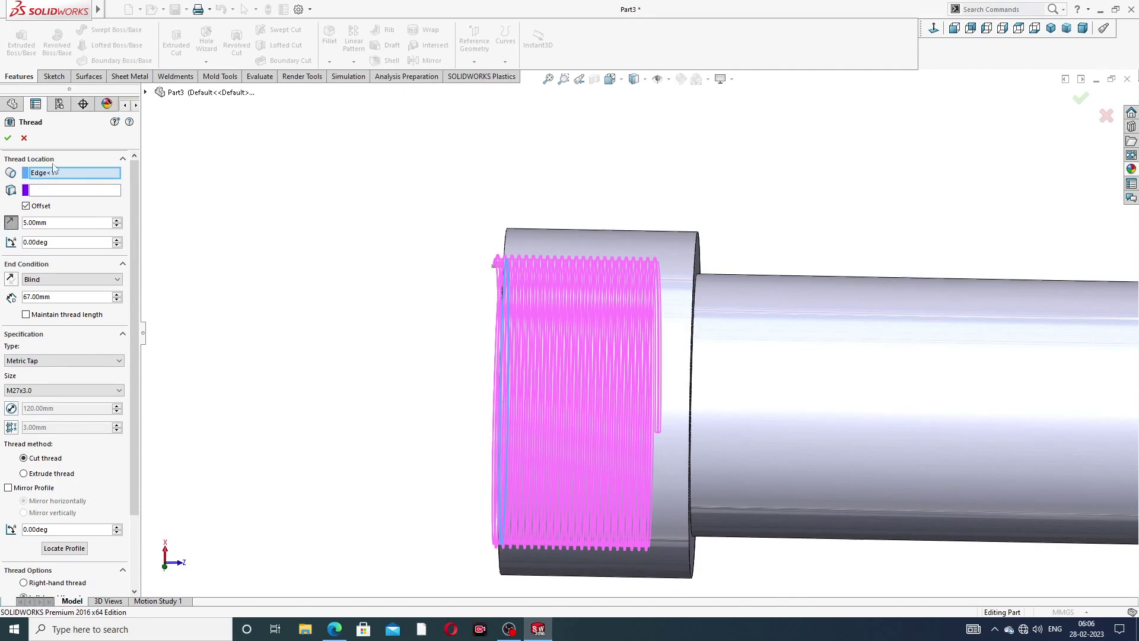
{"action": "left_click", "coordinate": [7, 137]}
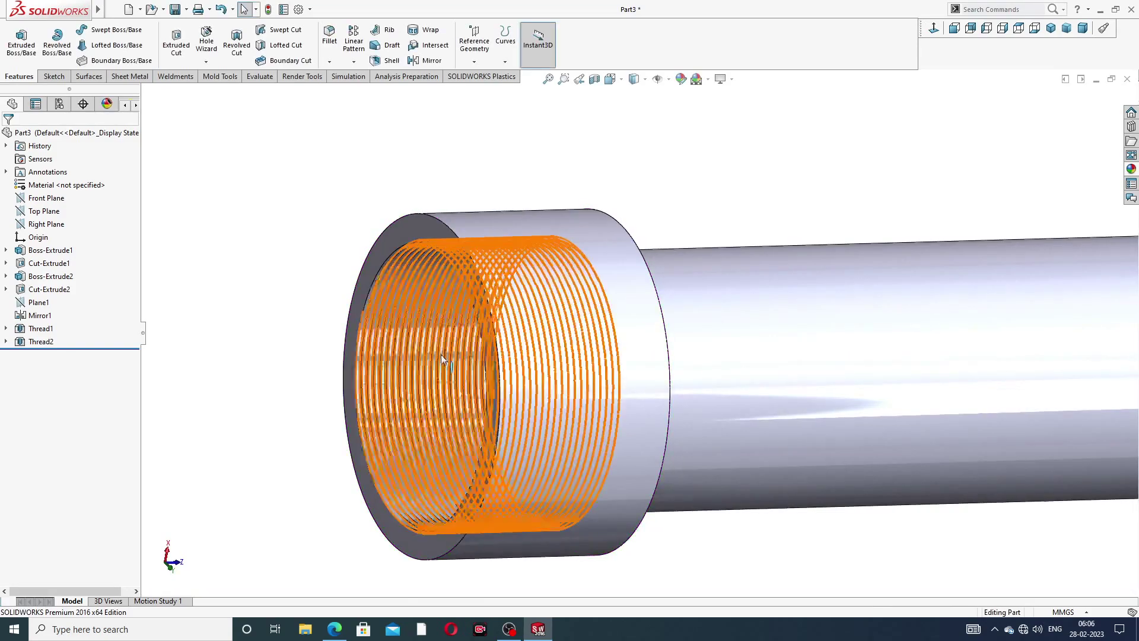
Apply a black colour to the second collar's internal thread feature
{"action": "scroll", "coordinate": [504, 300], "scroll_direction": "down", "scroll_amount": 3}
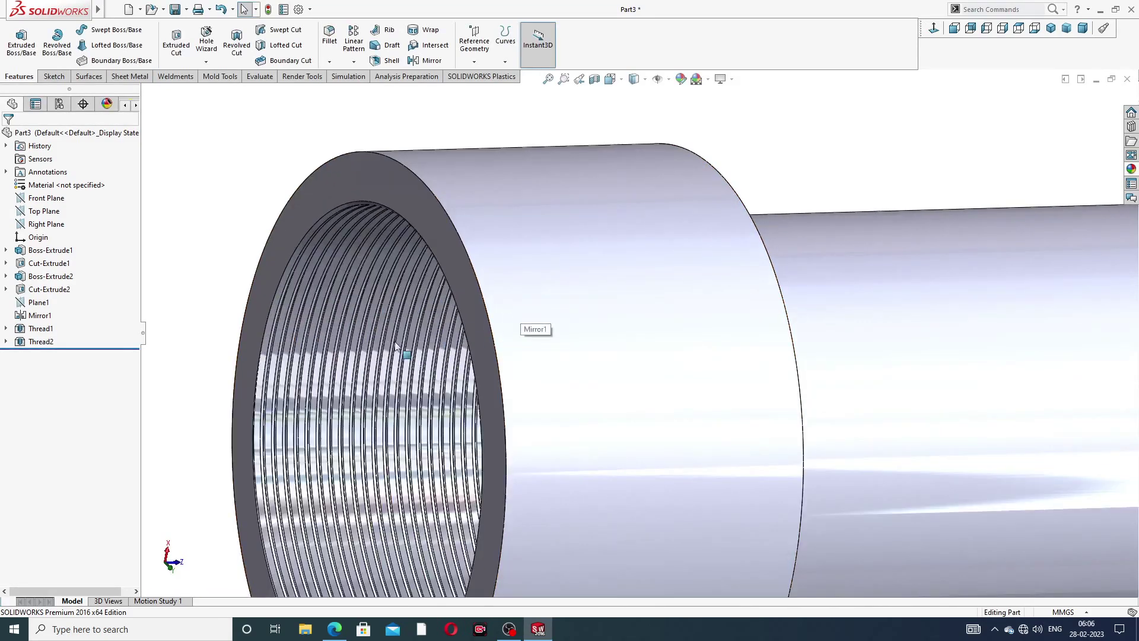
{"action": "middle_click_drag", "start_coordinate": [402, 351], "coordinate": [534, 302]}
{"action": "scroll", "coordinate": [451, 255], "scroll_direction": "up", "scroll_amount": 1}
{"action": "scroll", "coordinate": [456, 261], "scroll_direction": "up", "scroll_amount": 3}
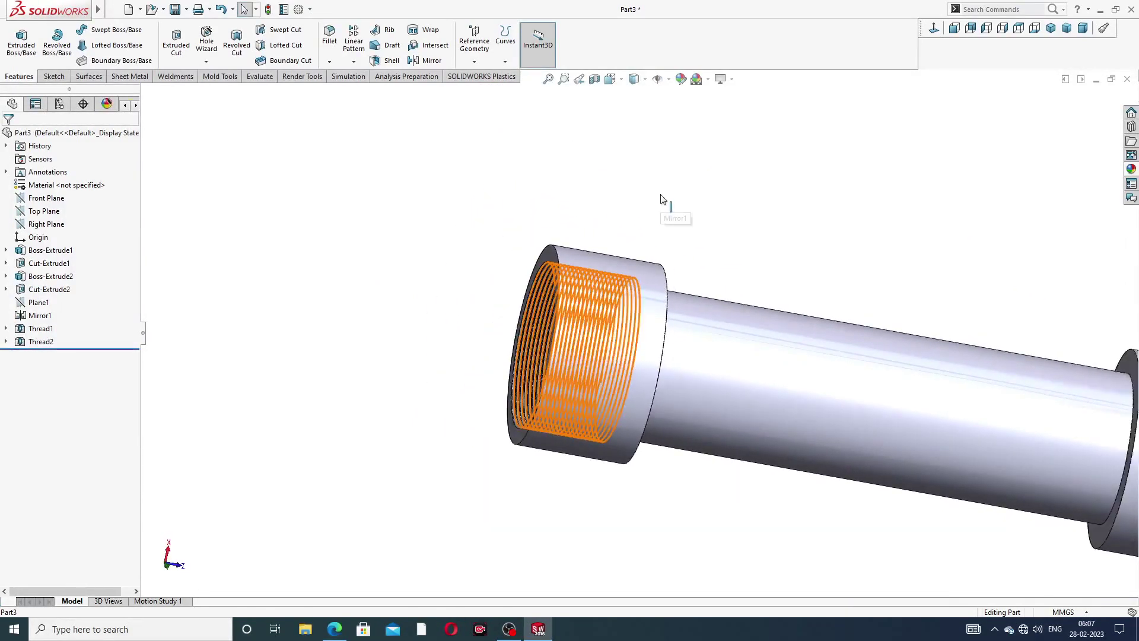
{"action": "left_click", "coordinate": [40, 342]}
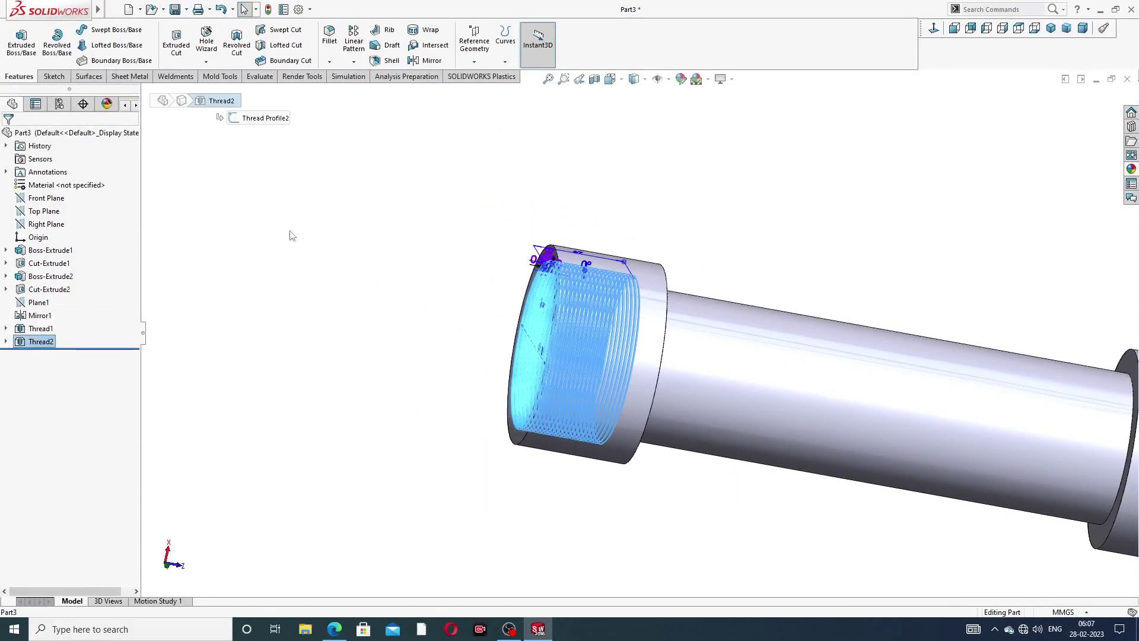
{"action": "left_click", "coordinate": [681, 79]}
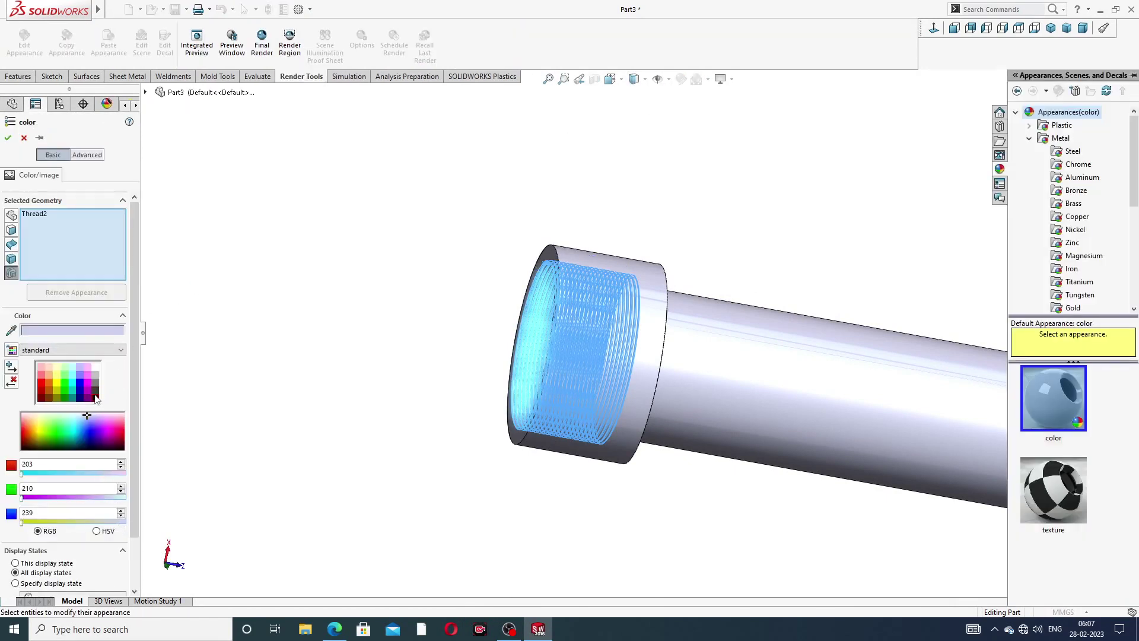
{"action": "left_click", "coordinate": [96, 396]}
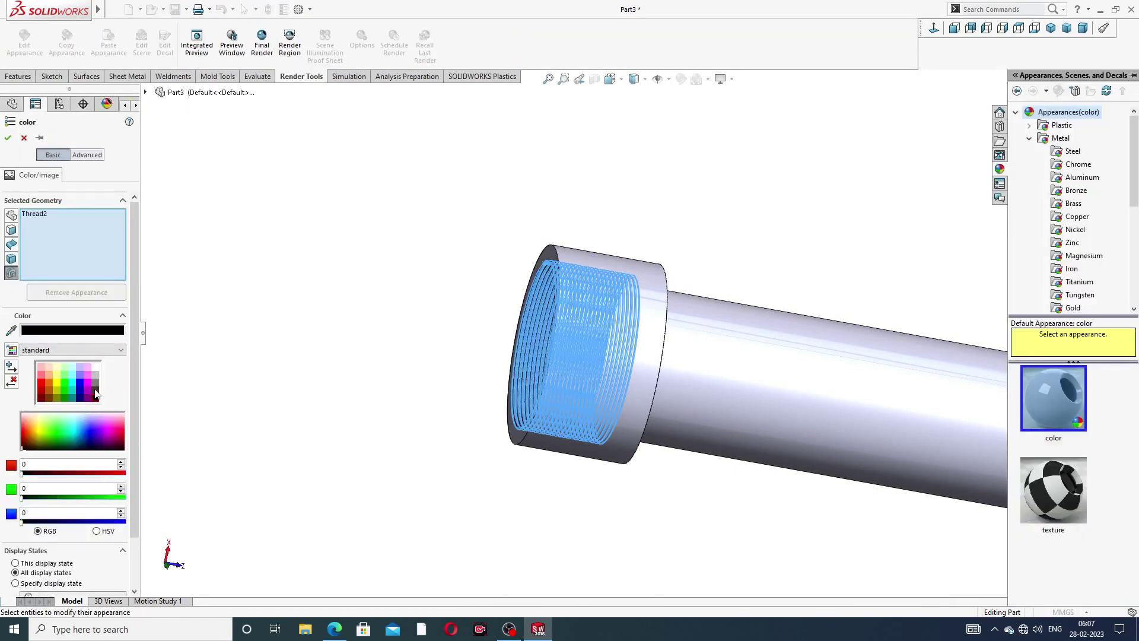
{"action": "left_click", "coordinate": [8, 138]}
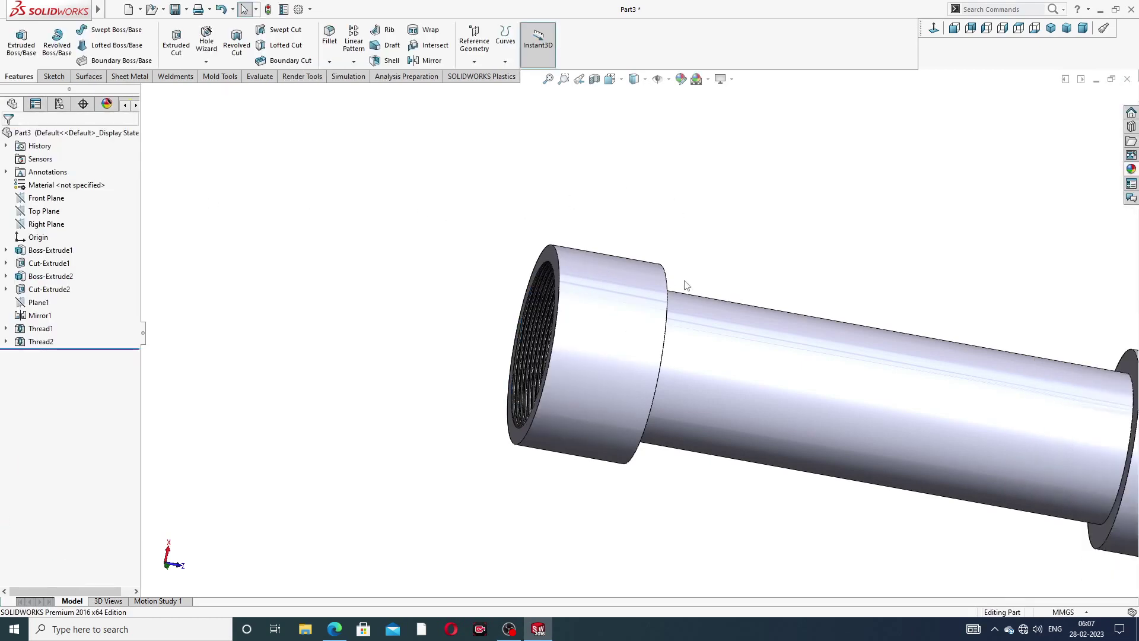
Apply the polished nickel appearance to the pipe
{"action": "scroll", "coordinate": [641, 329], "scroll_direction": "up", "scroll_amount": 5}
{"action": "middle_click_drag", "start_coordinate": [615, 380], "coordinate": [698, 406]}
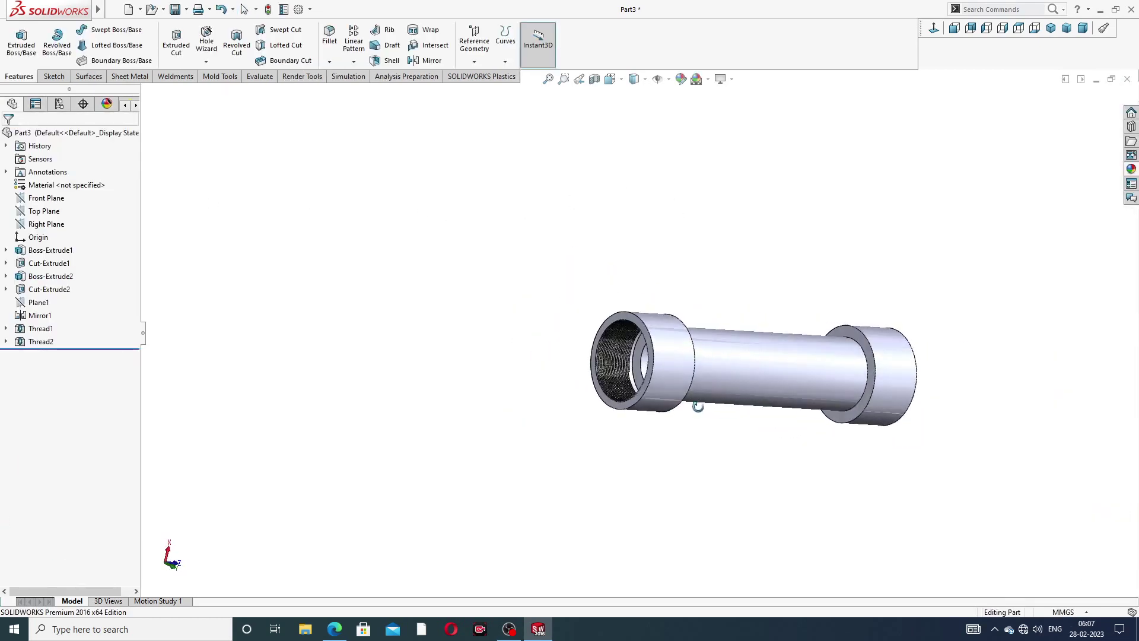
{"action": "scroll", "coordinate": [759, 380], "scroll_direction": "down", "scroll_amount": 5}
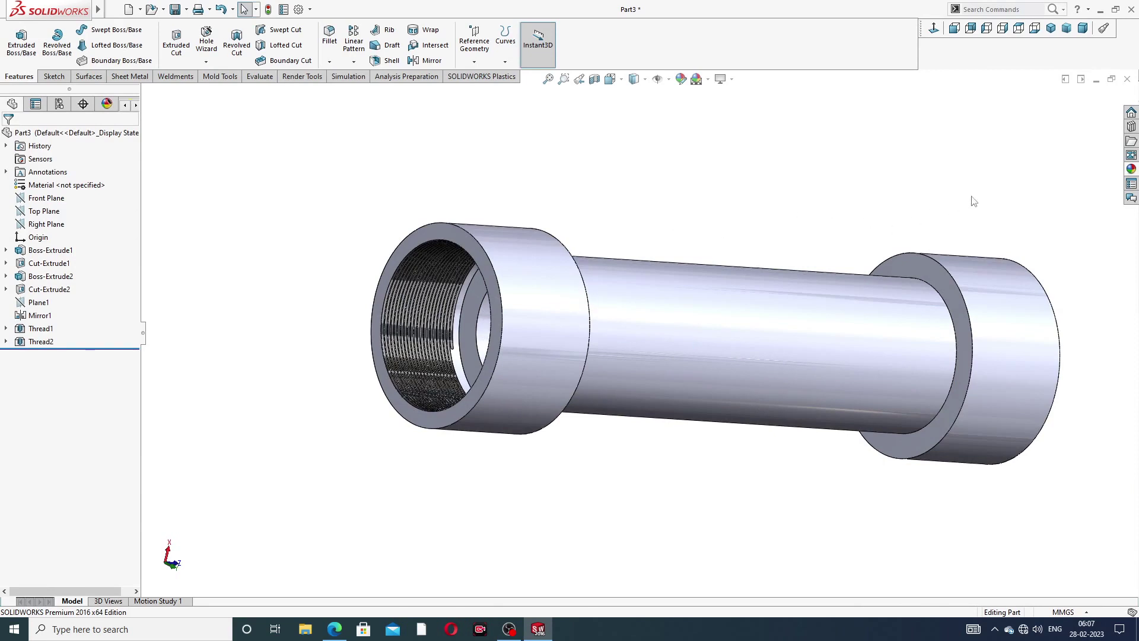
{"action": "left_click", "coordinate": [1131, 168]}
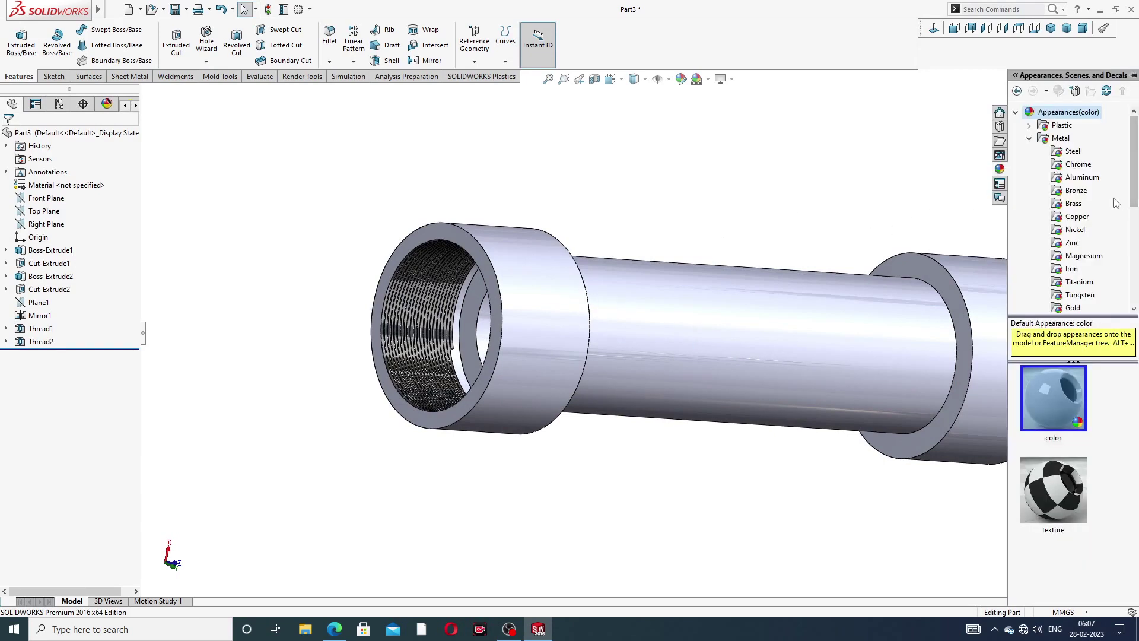
{"action": "left_click", "coordinate": [1074, 229]}
{"action": "mouse_move", "coordinate": [1059, 394]}
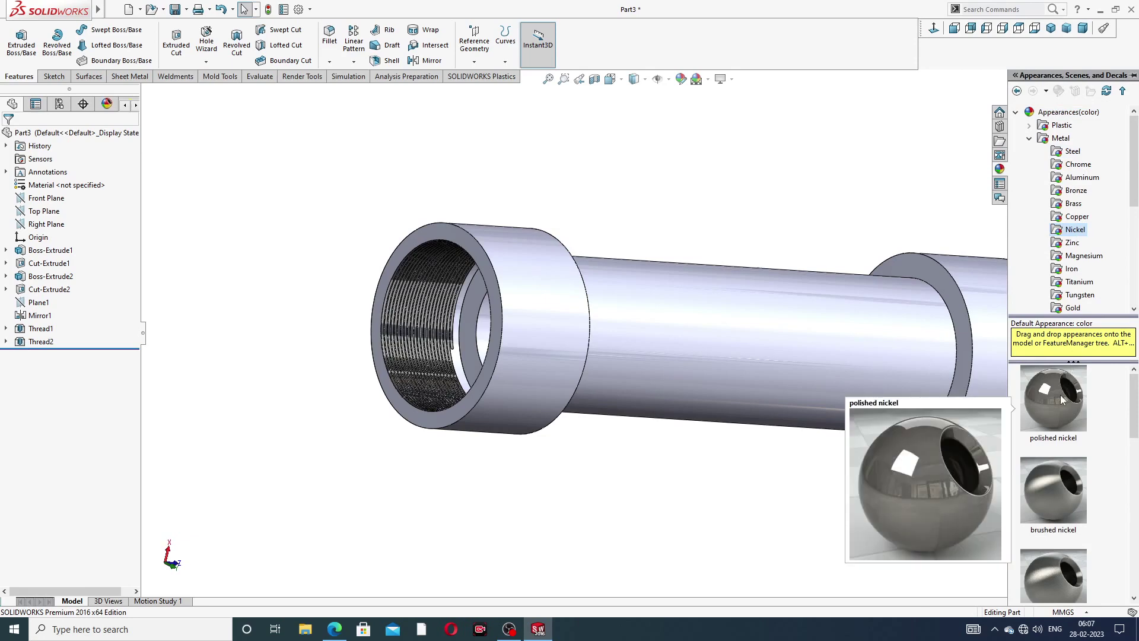
{"action": "left_click_drag", "start_coordinate": [1059, 394], "coordinate": [903, 368]}
{"action": "middle_click_drag", "start_coordinate": [902, 368], "coordinate": [852, 323]}
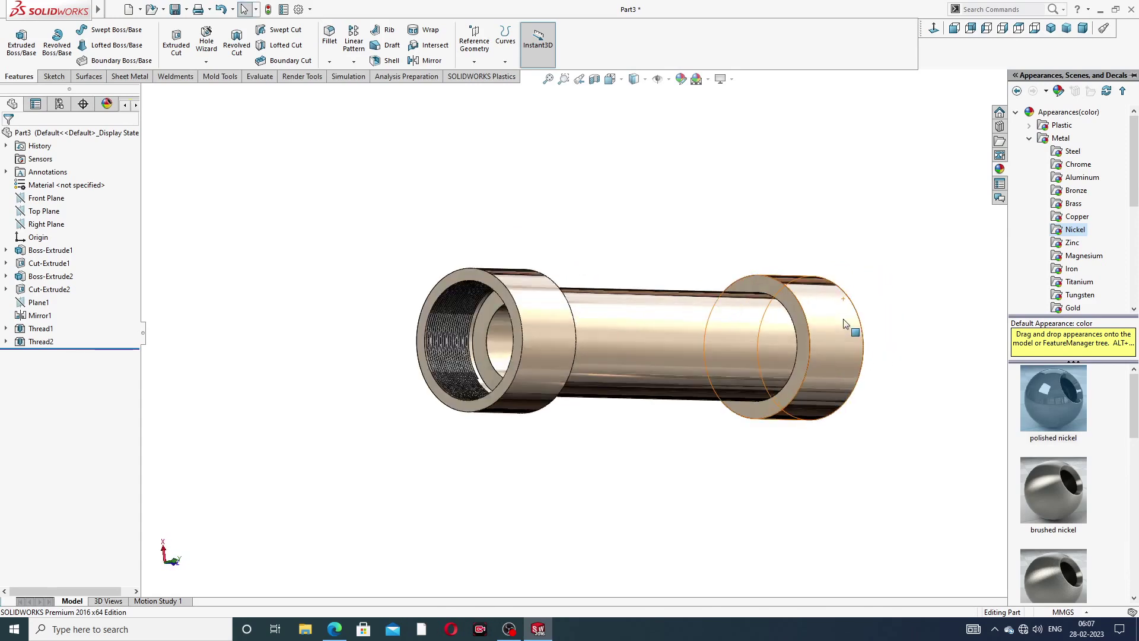
{"action": "scroll", "coordinate": [852, 322], "scroll_direction": "down", "scroll_amount": 3}
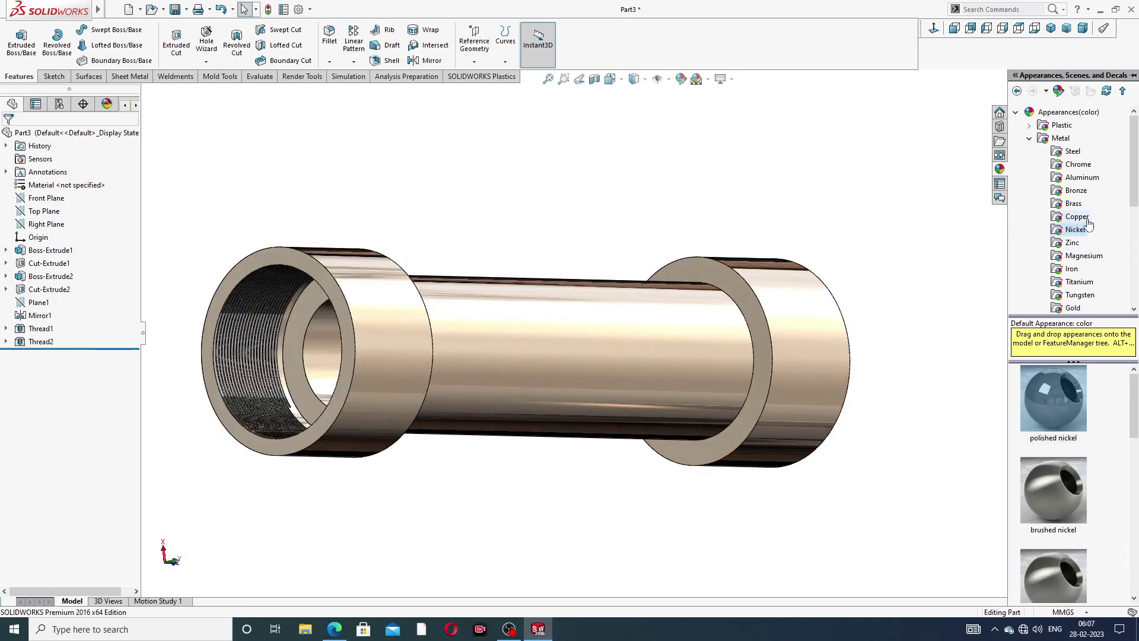
Browse the bronze, copper and brass metal appearances and apply polished brass to the whole pipe
{"action": "left_click", "coordinate": [1079, 192]}
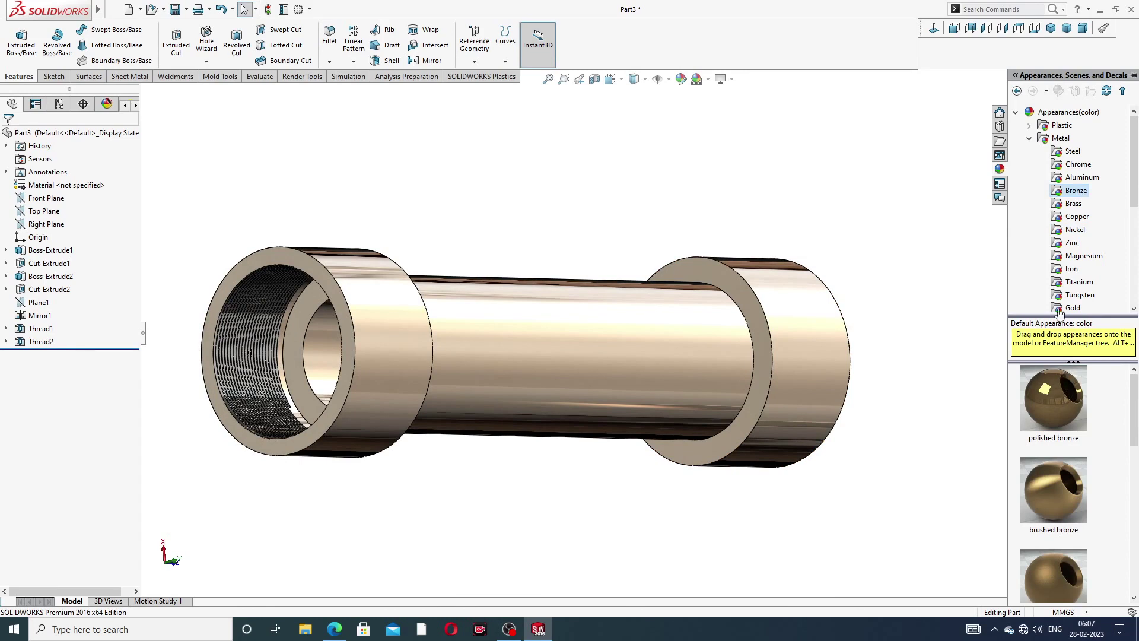
{"action": "left_click", "coordinate": [1076, 217]}
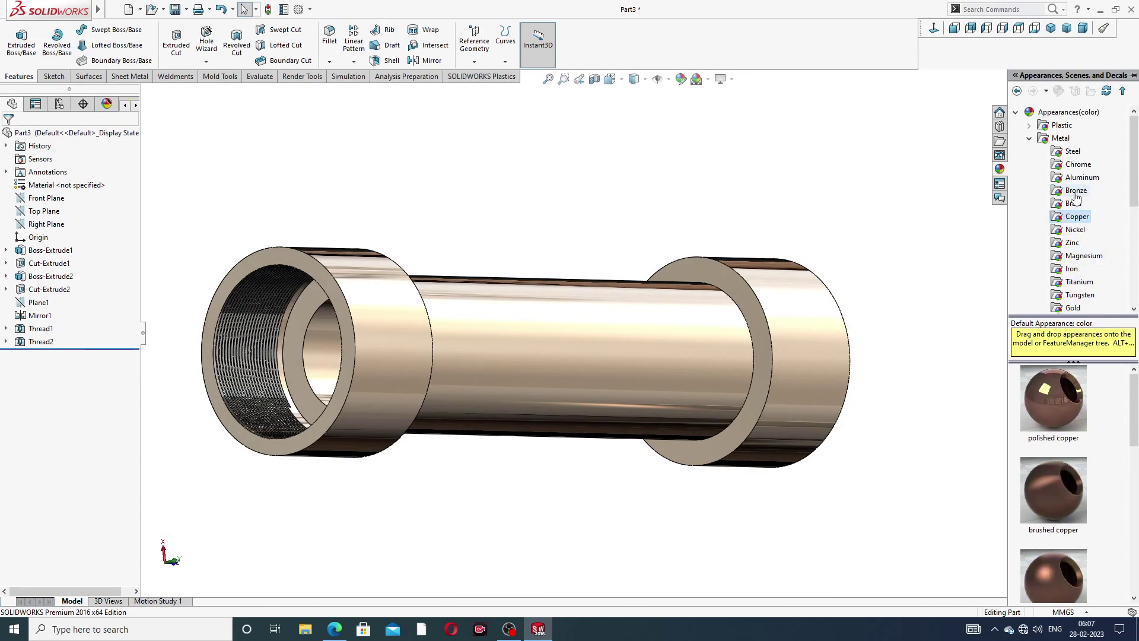
{"action": "left_click", "coordinate": [1076, 191]}
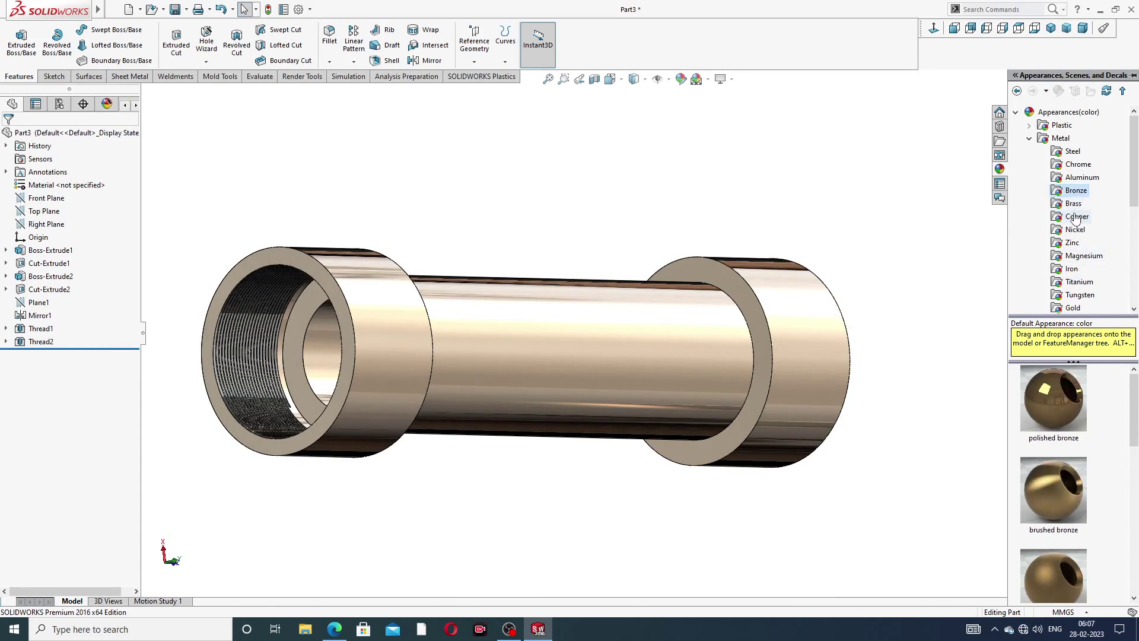
{"action": "left_click", "coordinate": [1077, 165]}
{"action": "left_click", "coordinate": [1078, 178]}
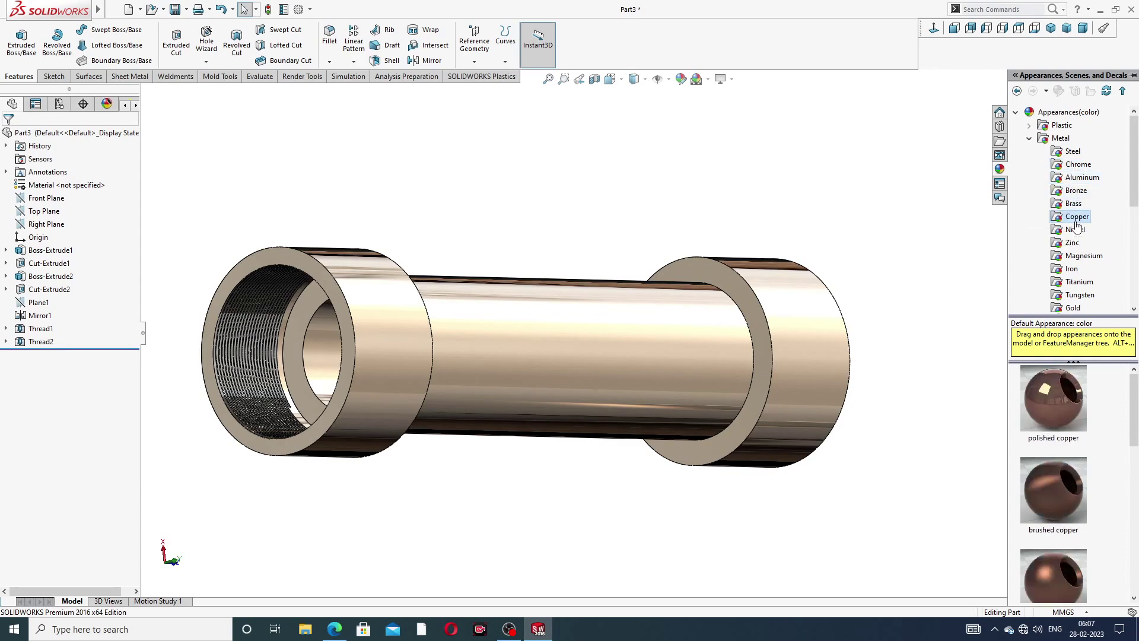
{"action": "left_click", "coordinate": [1074, 204]}
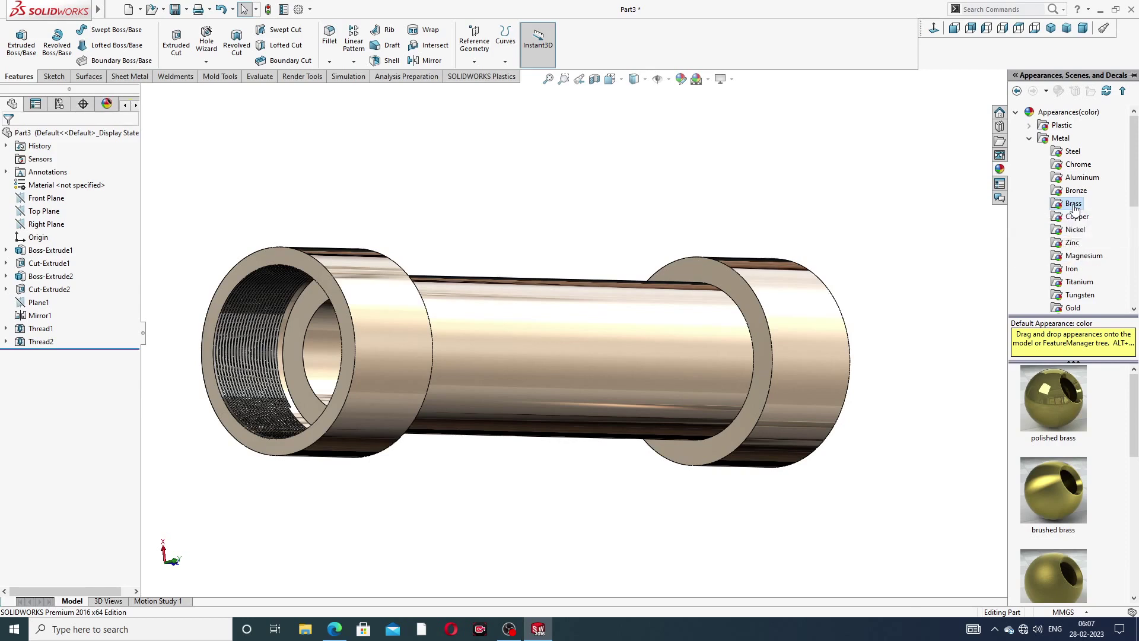
{"action": "double_click", "coordinate": [1047, 399]}
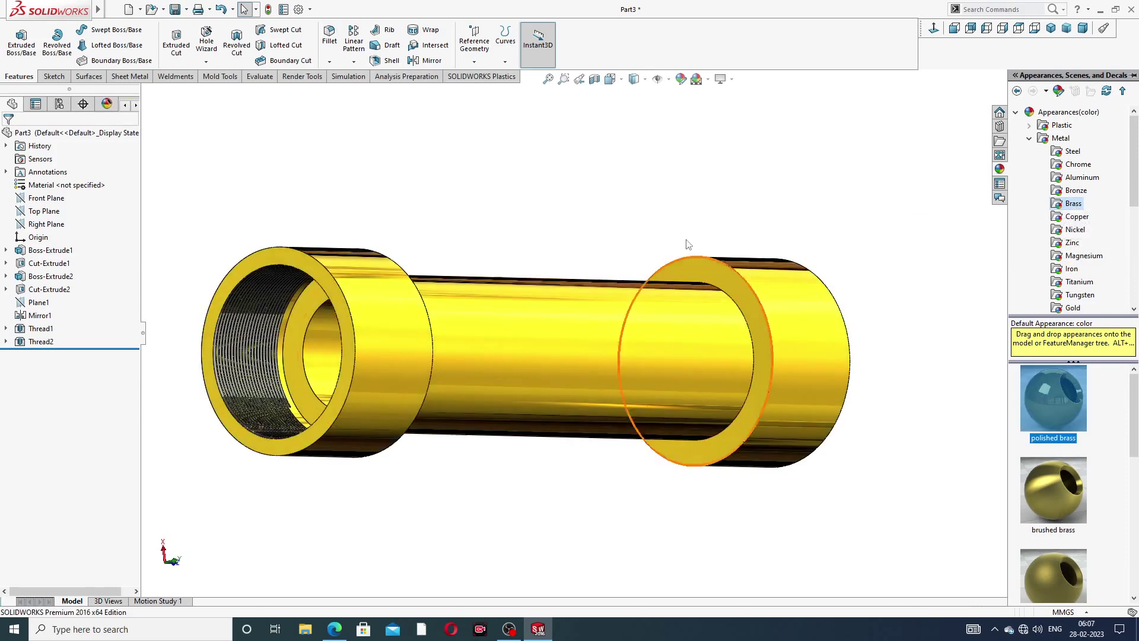
{"action": "left_click", "coordinate": [663, 254]}
Save the part as Part3 on the Desktop, replacing the existing file and rebuilding the document
{"action": "scroll", "coordinate": [615, 322], "scroll_direction": "up", "scroll_amount": 3}
{"action": "middle_click_drag", "start_coordinate": [595, 331], "coordinate": [495, 371]}
{"action": "scroll", "coordinate": [494, 369], "scroll_direction": "down", "scroll_amount": 2}
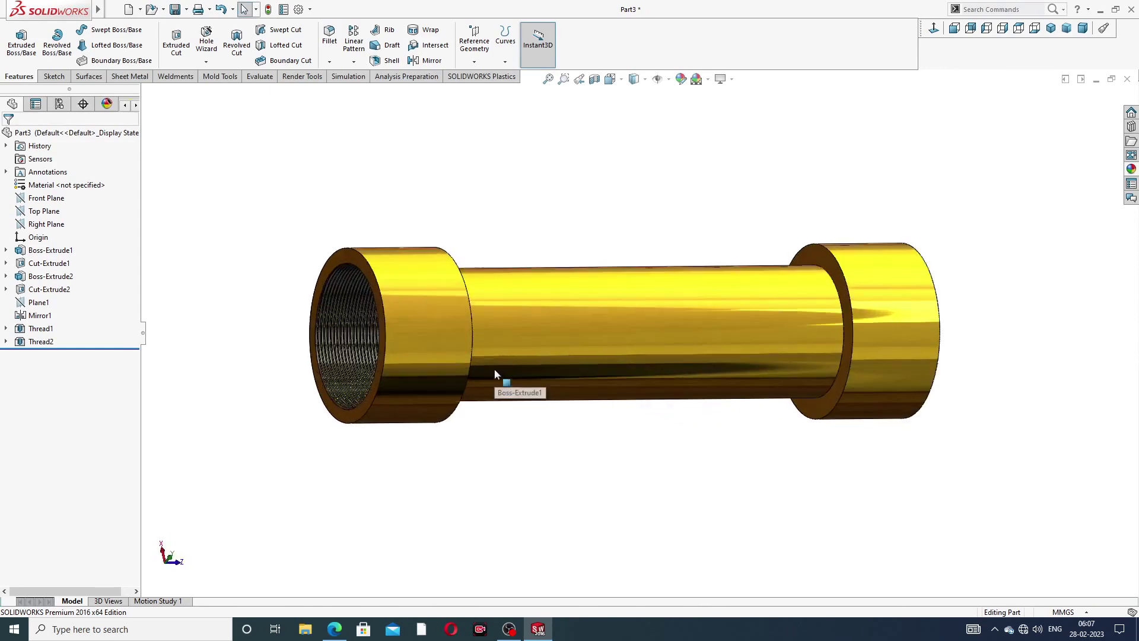
{"action": "middle_click_drag", "start_coordinate": [536, 256], "coordinate": [627, 332]}
{"action": "scroll", "coordinate": [627, 332], "scroll_direction": "down", "scroll_amount": 2}
{"action": "scroll", "coordinate": [700, 209], "scroll_direction": "up", "scroll_amount": 1}
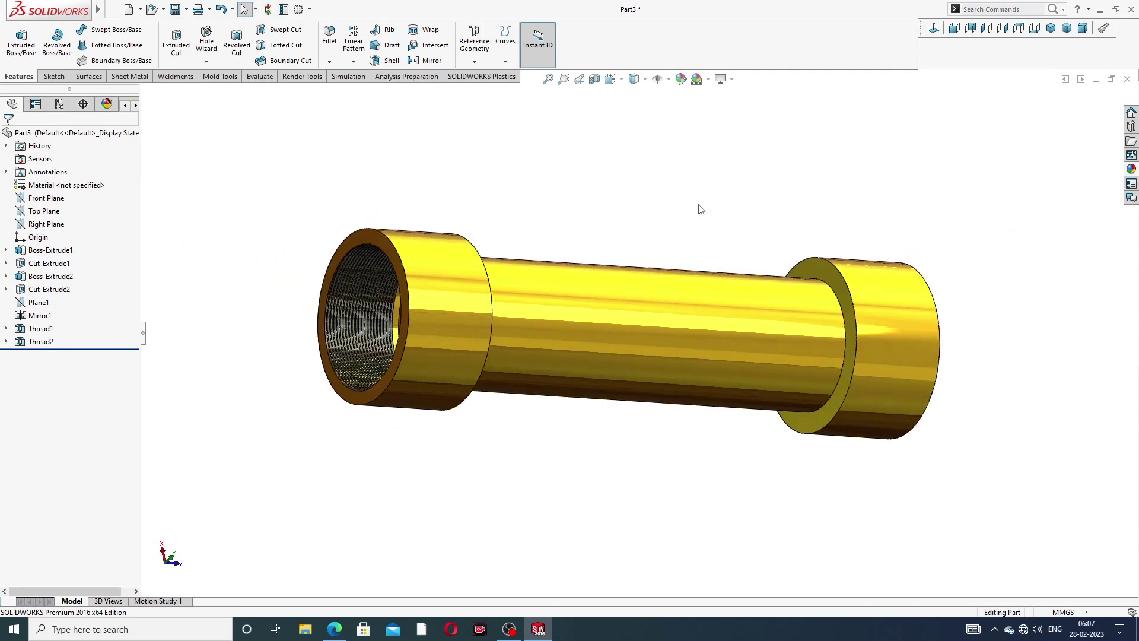
{"action": "mouse_move", "coordinate": [707, 211]}
{"action": "middle_mouse_down"}
{"action": "mouse_move", "coordinate": [697, 231]}
{"action": "mouse_move", "coordinate": [690, 220]}
{"action": "middle_mouse_up"}
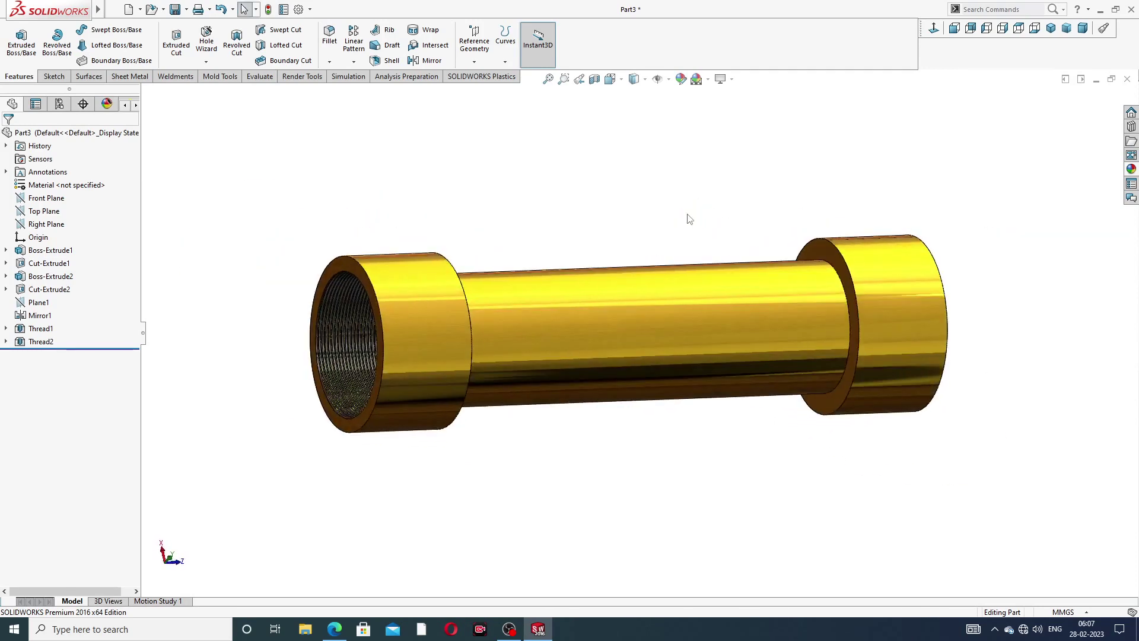
{"action": "key", "text": "ctrl+s"}
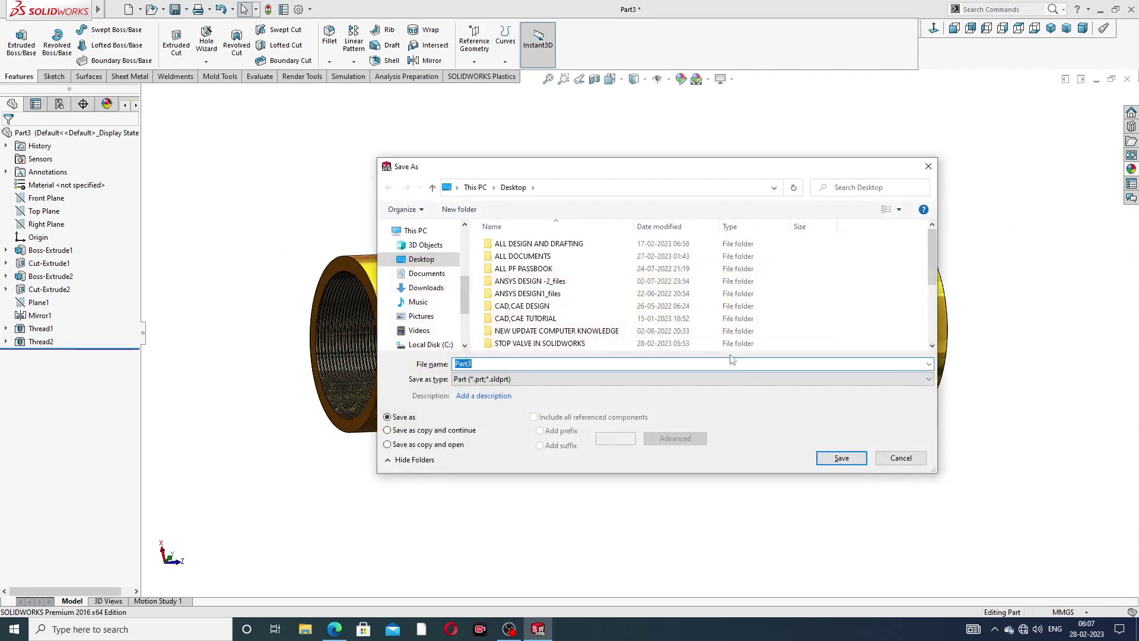
{"action": "left_click", "coordinate": [841, 458]}
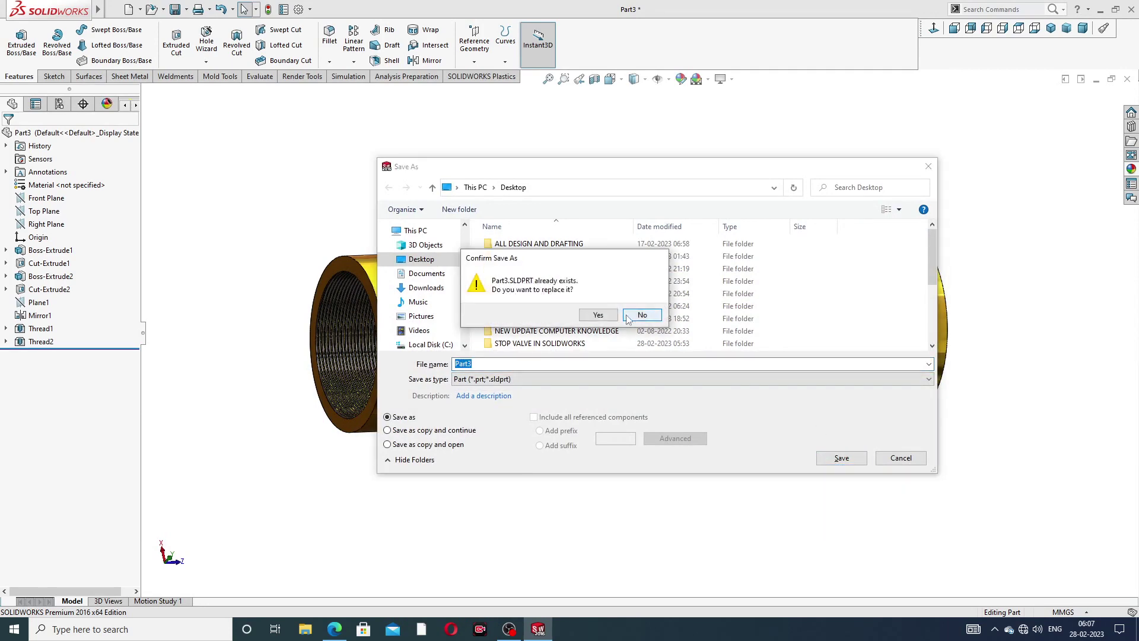
{"action": "left_click", "coordinate": [599, 316]}
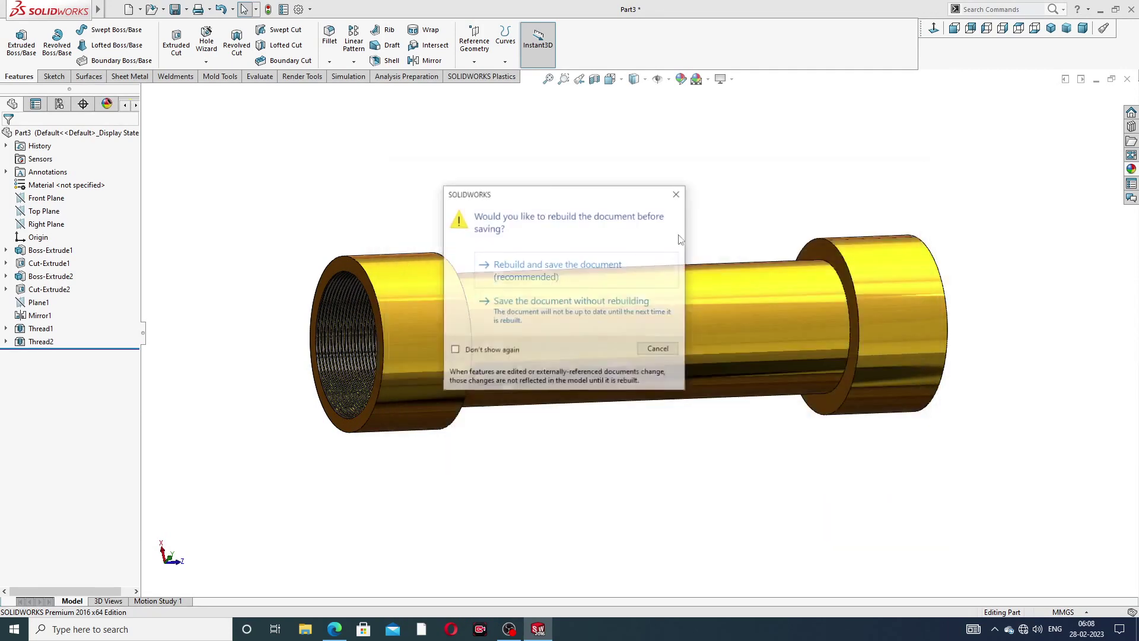
{"action": "left_click", "coordinate": [583, 276]}
Display the finished pipe in the isometric view and examine it up close
{"action": "scroll", "coordinate": [571, 356], "scroll_direction": "down", "scroll_amount": 2}
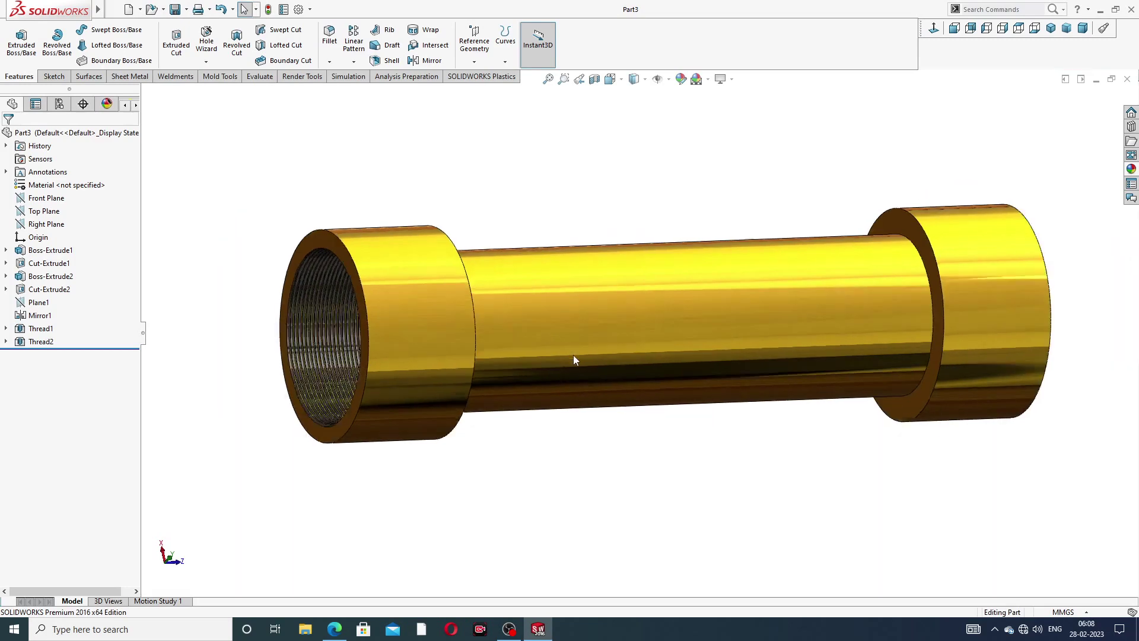
{"action": "middle_click_drag", "start_coordinate": [573, 355], "coordinate": [716, 351]}
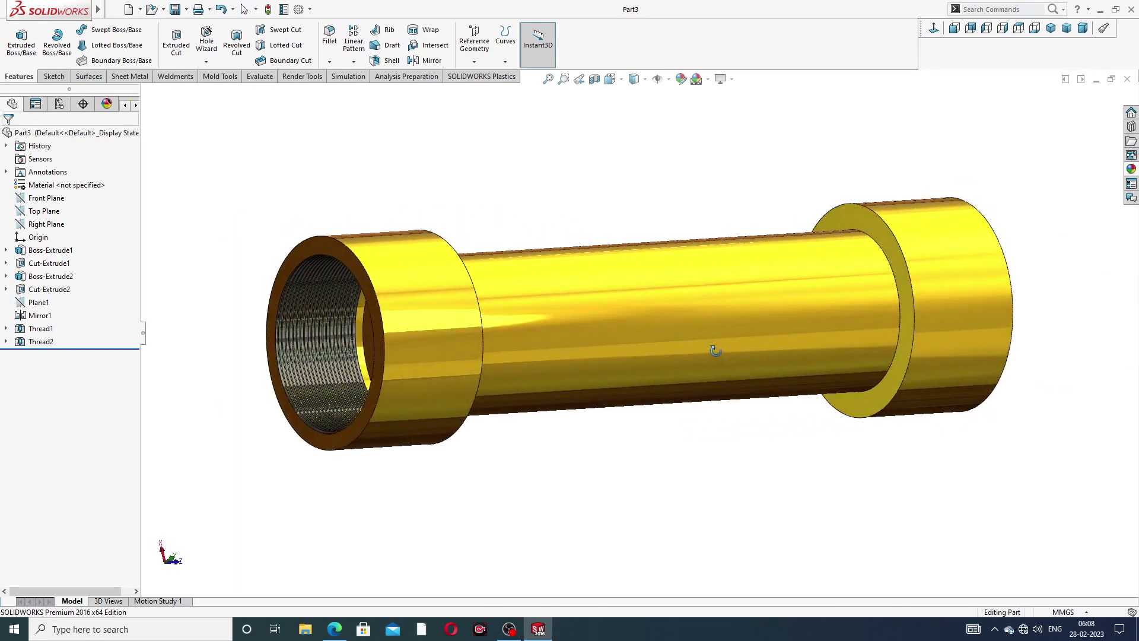
{"action": "left_click", "coordinate": [1051, 28]}
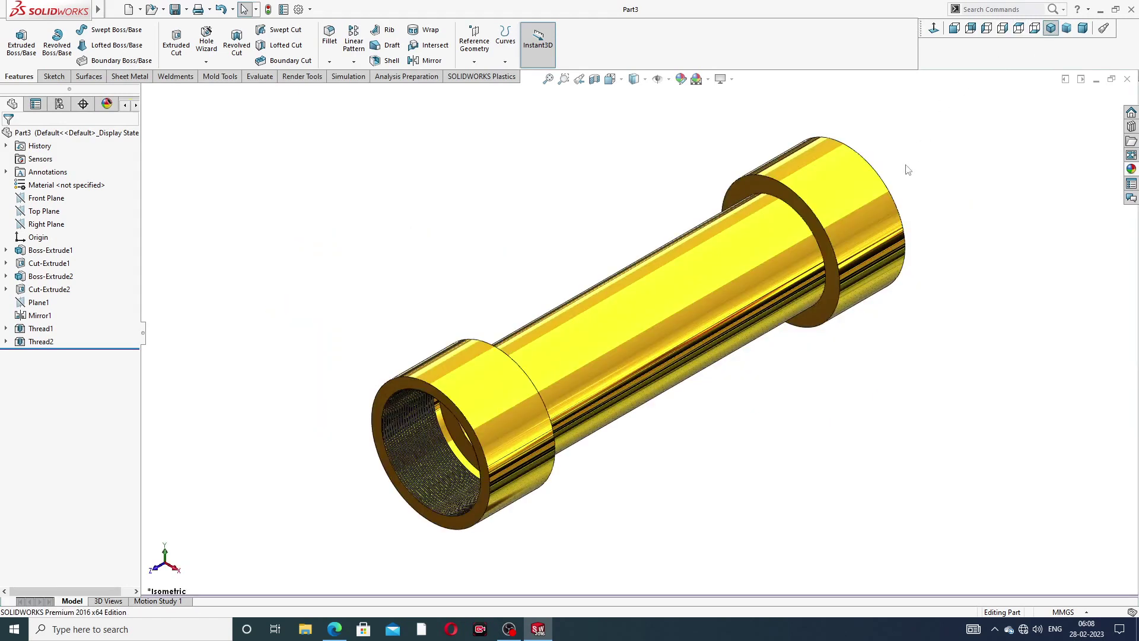
{"action": "scroll", "coordinate": [746, 298], "scroll_direction": "down", "scroll_amount": 3}
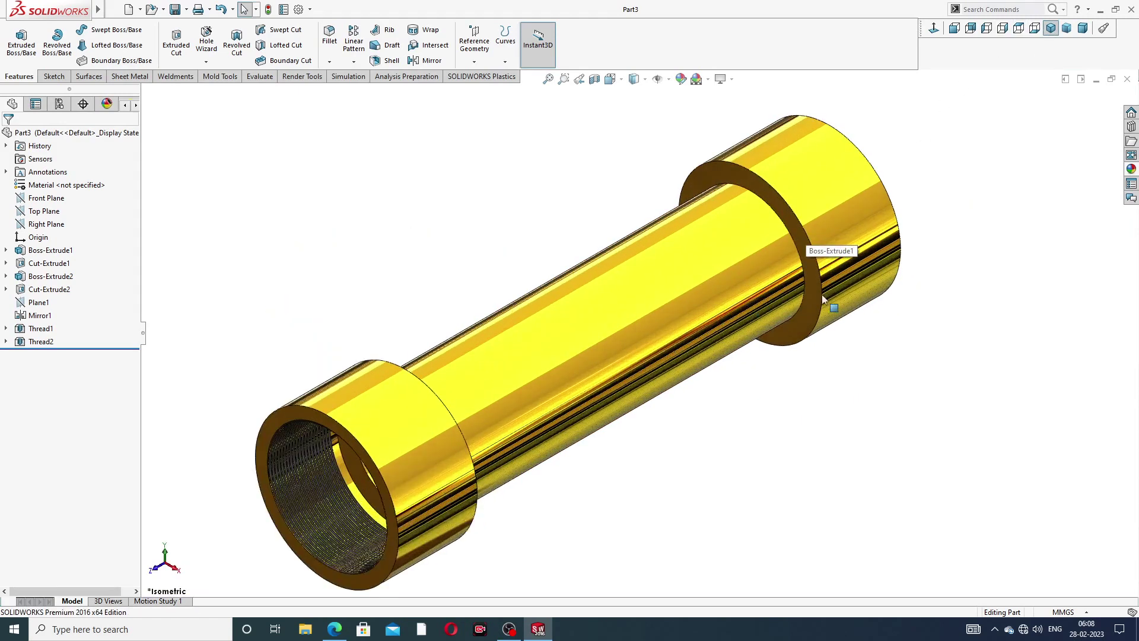